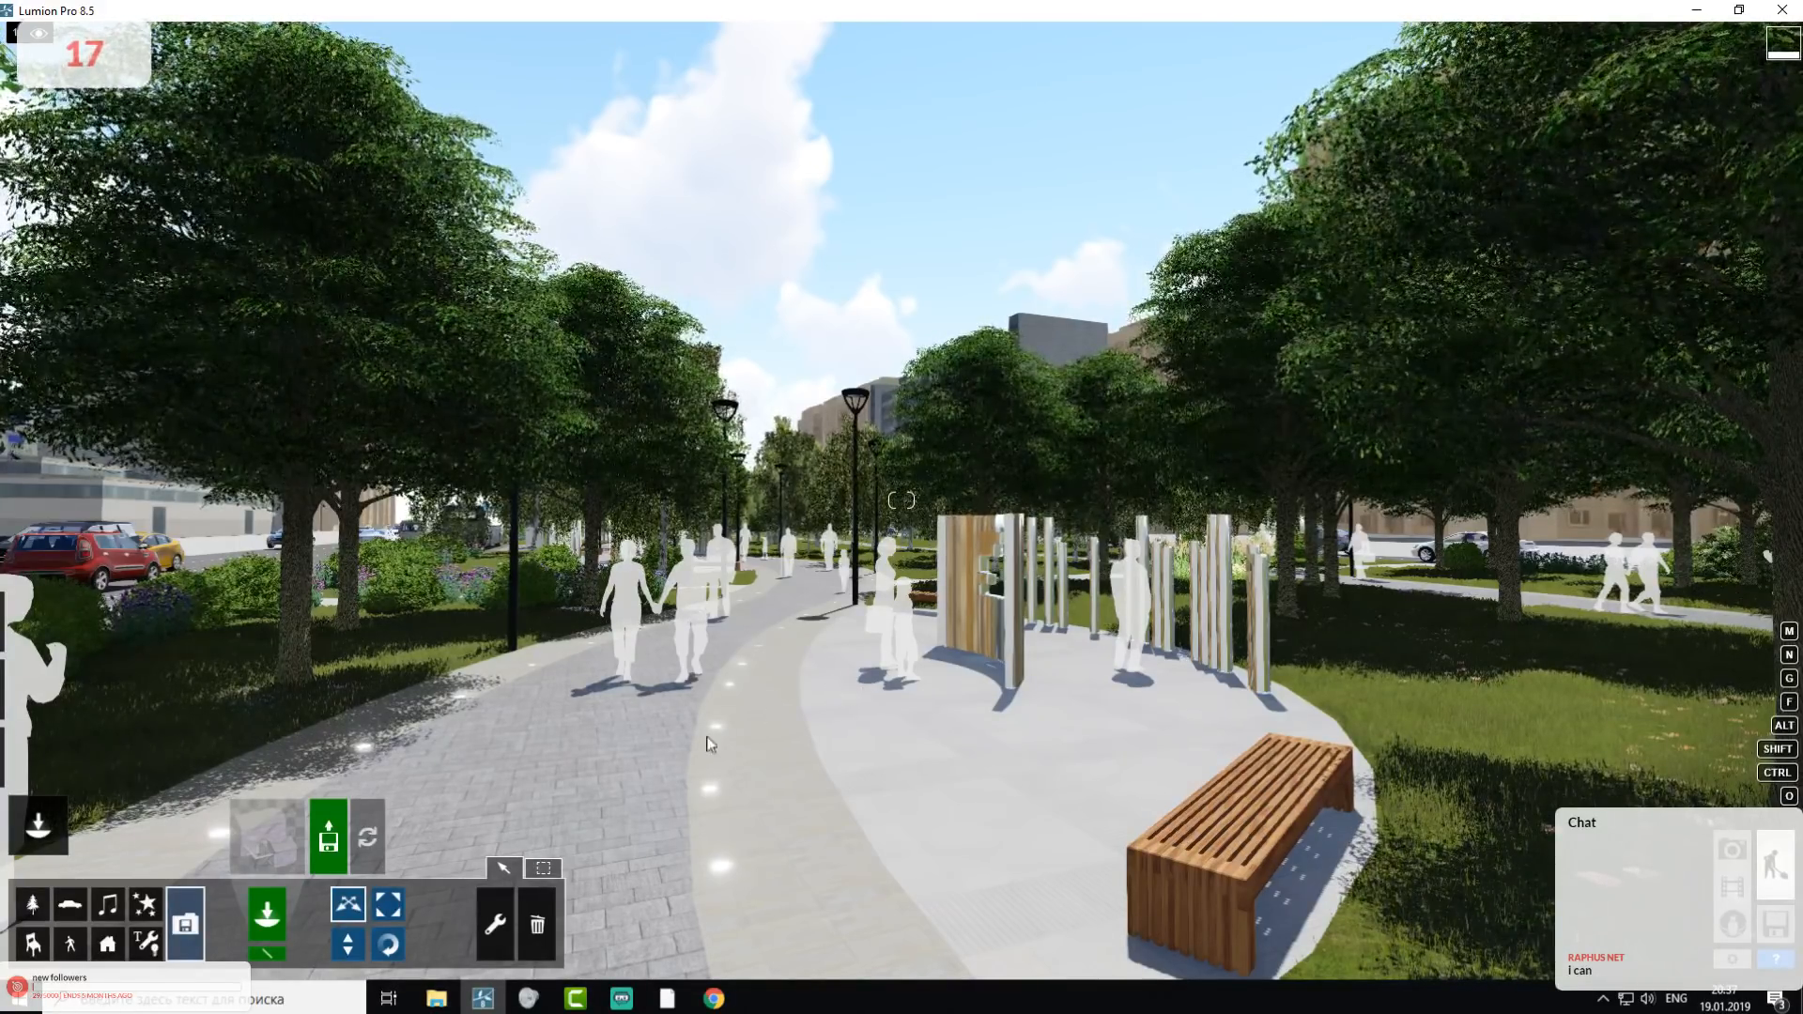
- Examine the boulevard park from the plaza with the bench and metal posts, following the tree-lined promenade
key(s)
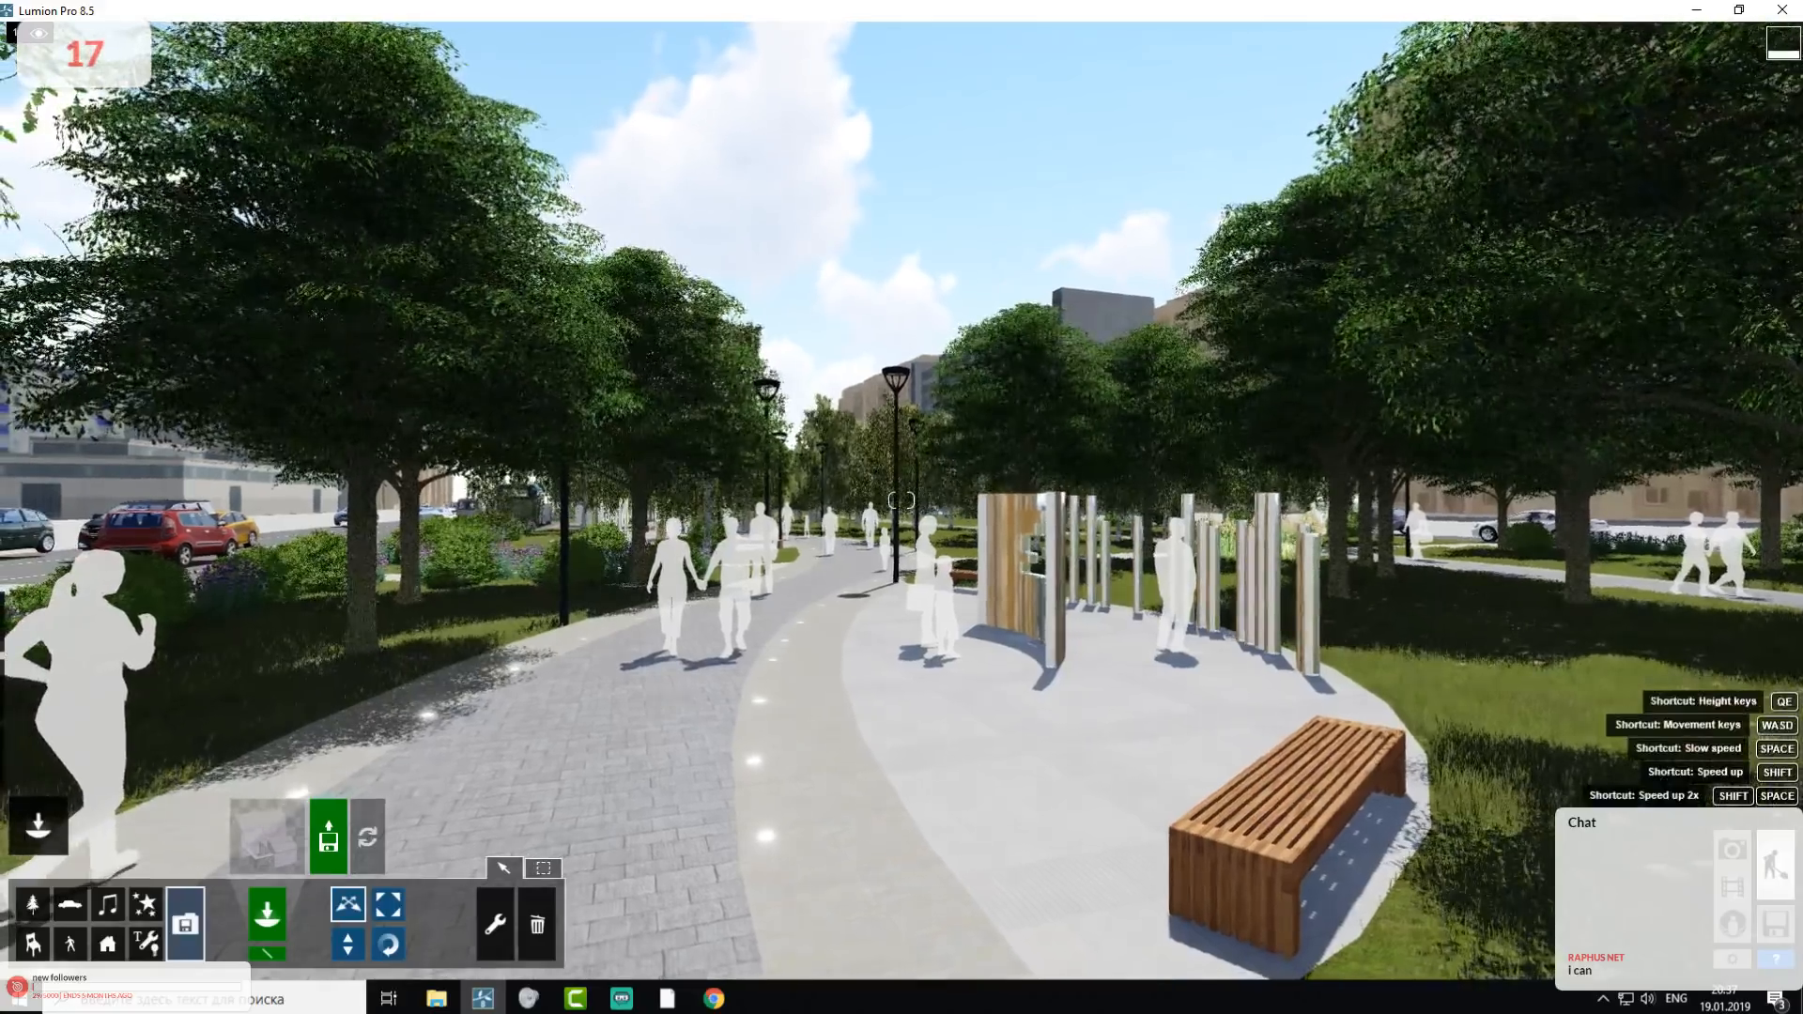
right_drag(901, 501, 911, 657)
key(s)
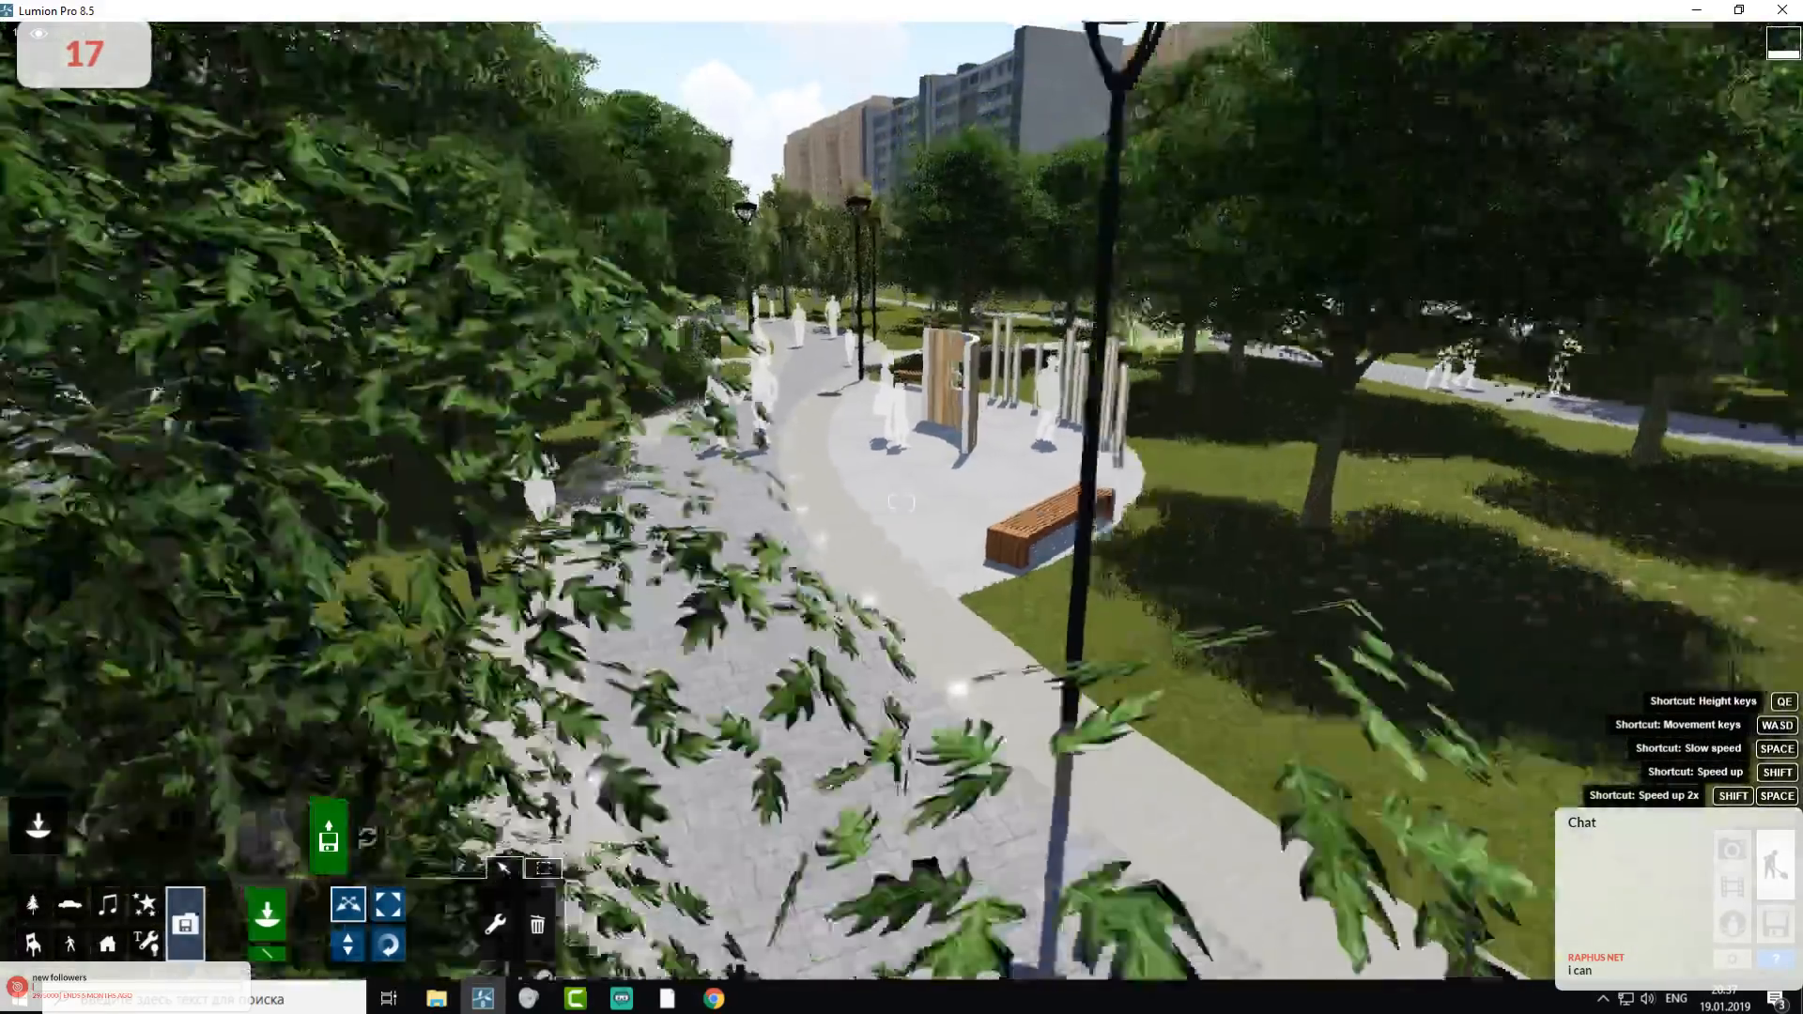
right_drag(902, 500, 903, 602)
key(w)
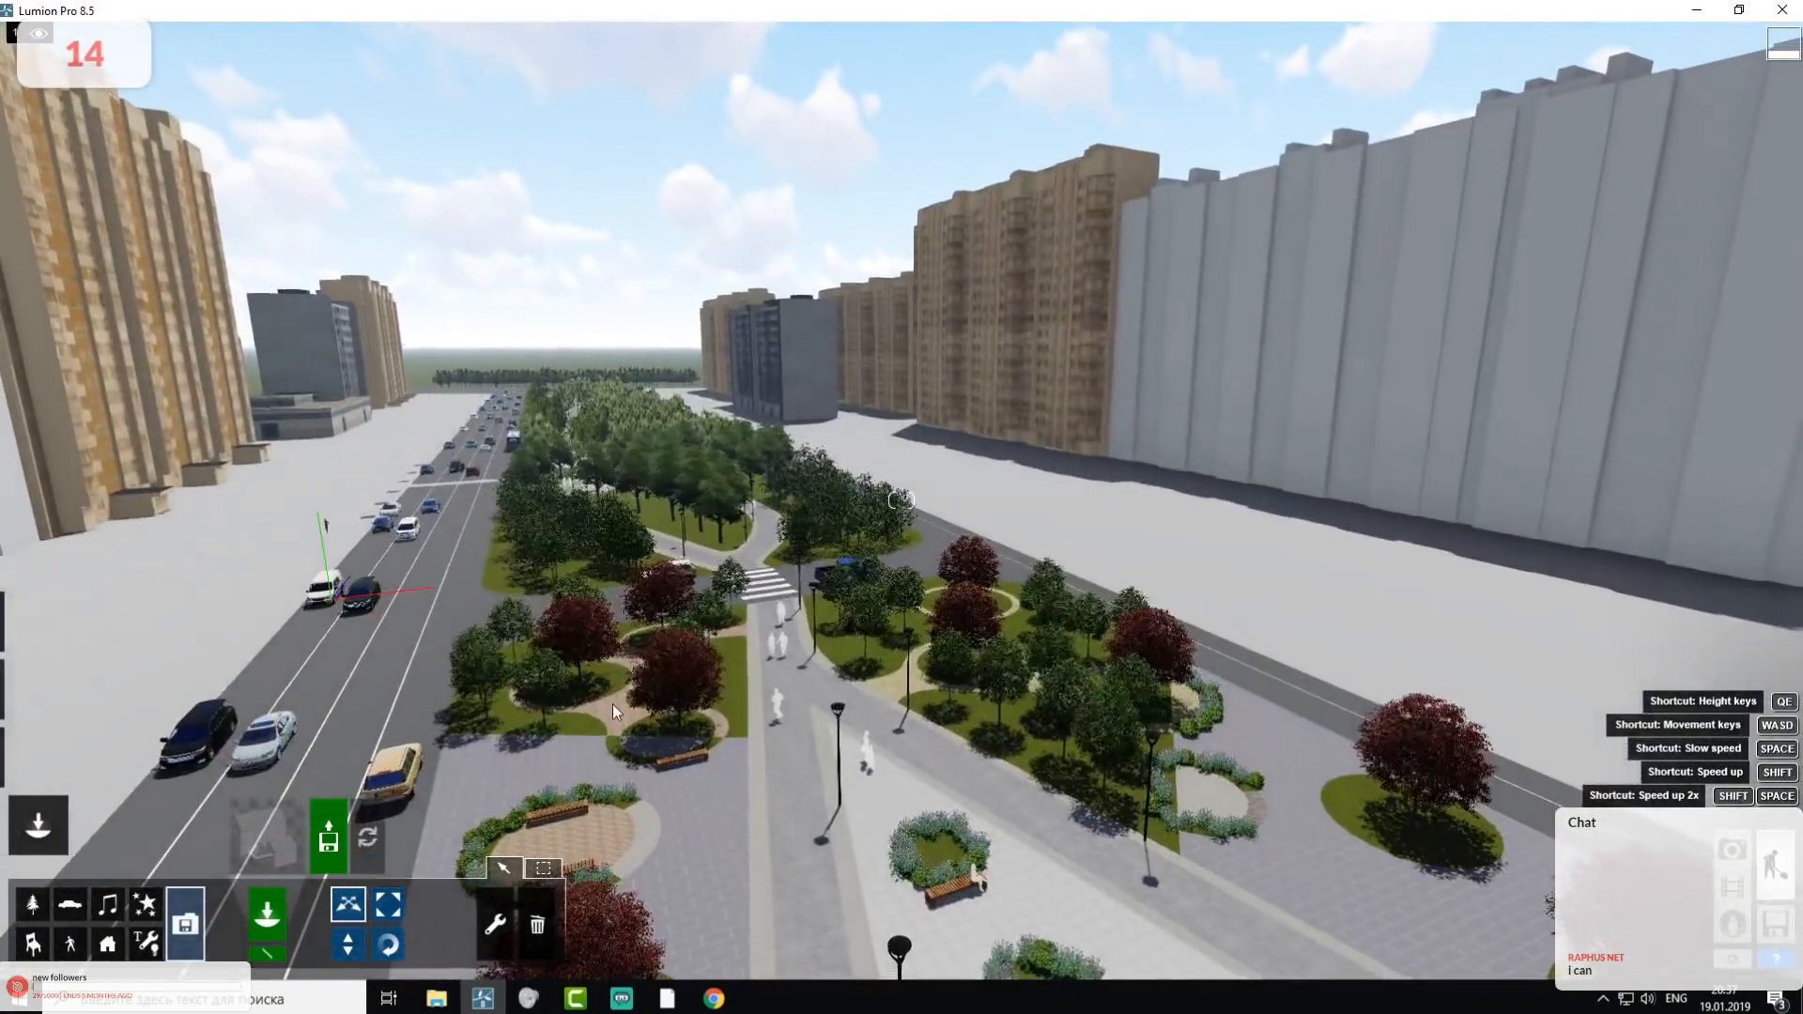
right_drag(902, 500, 905, 390)
key(w)
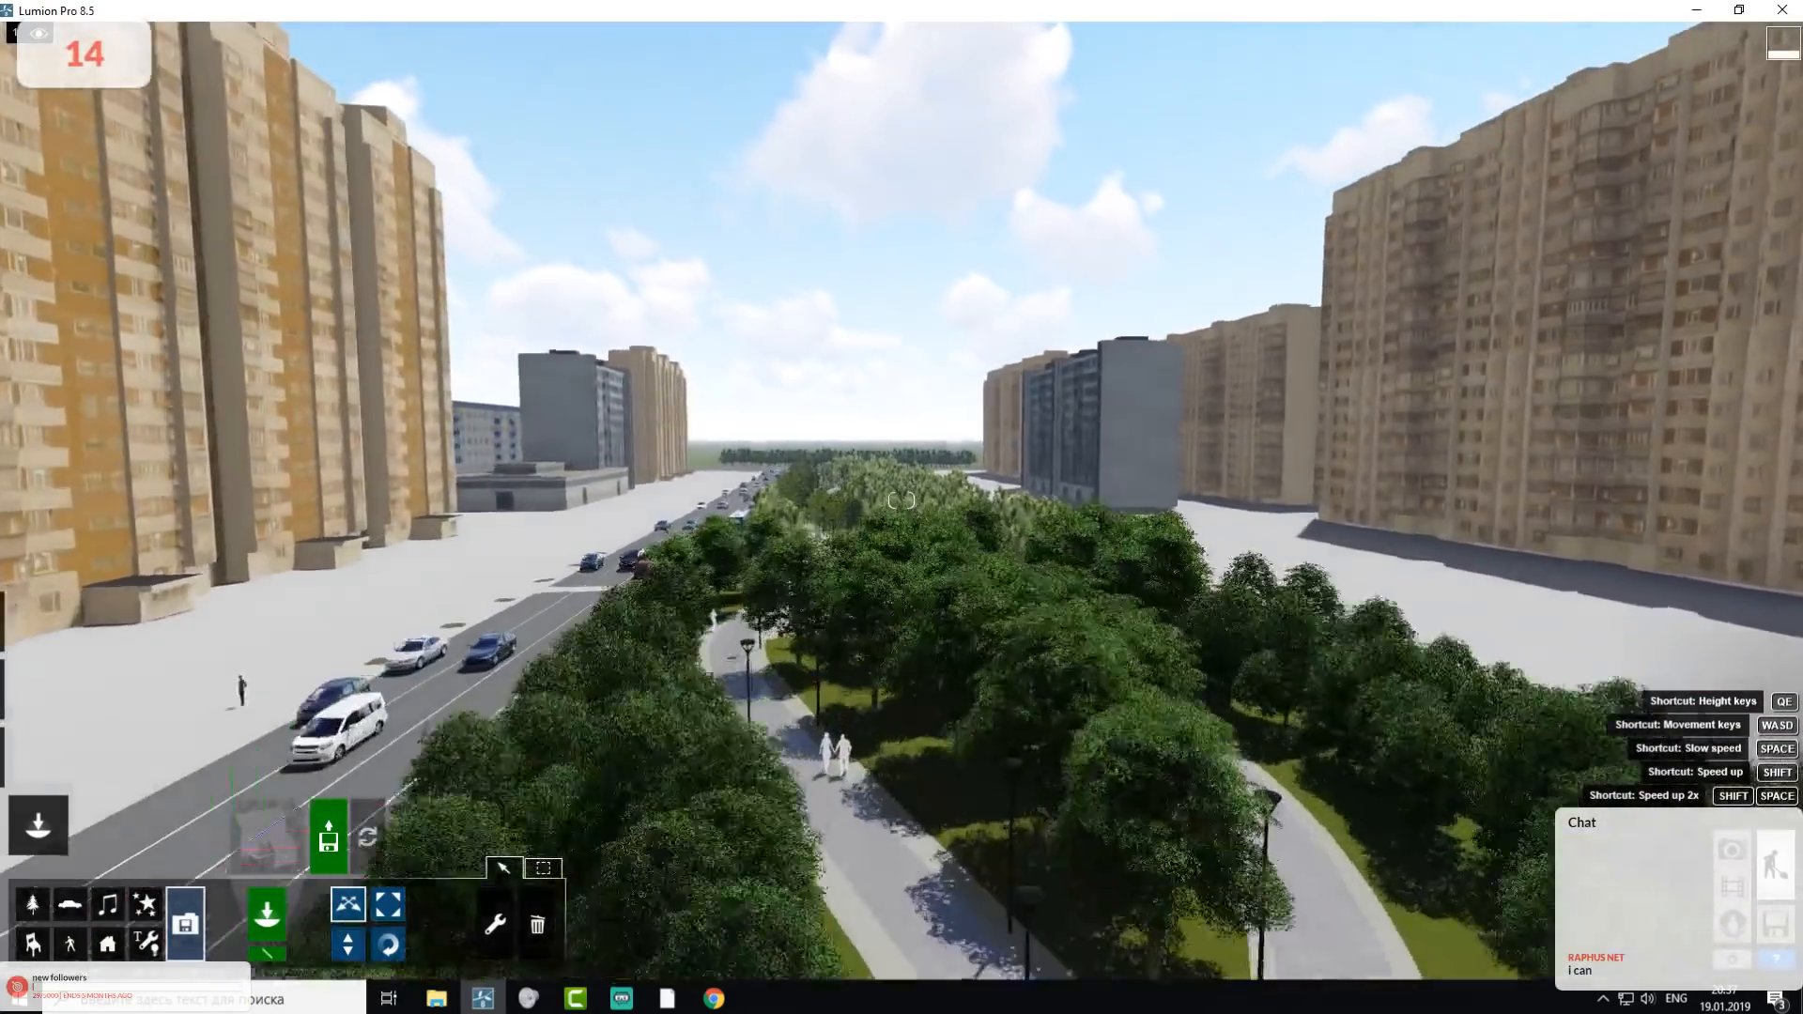
key(w)
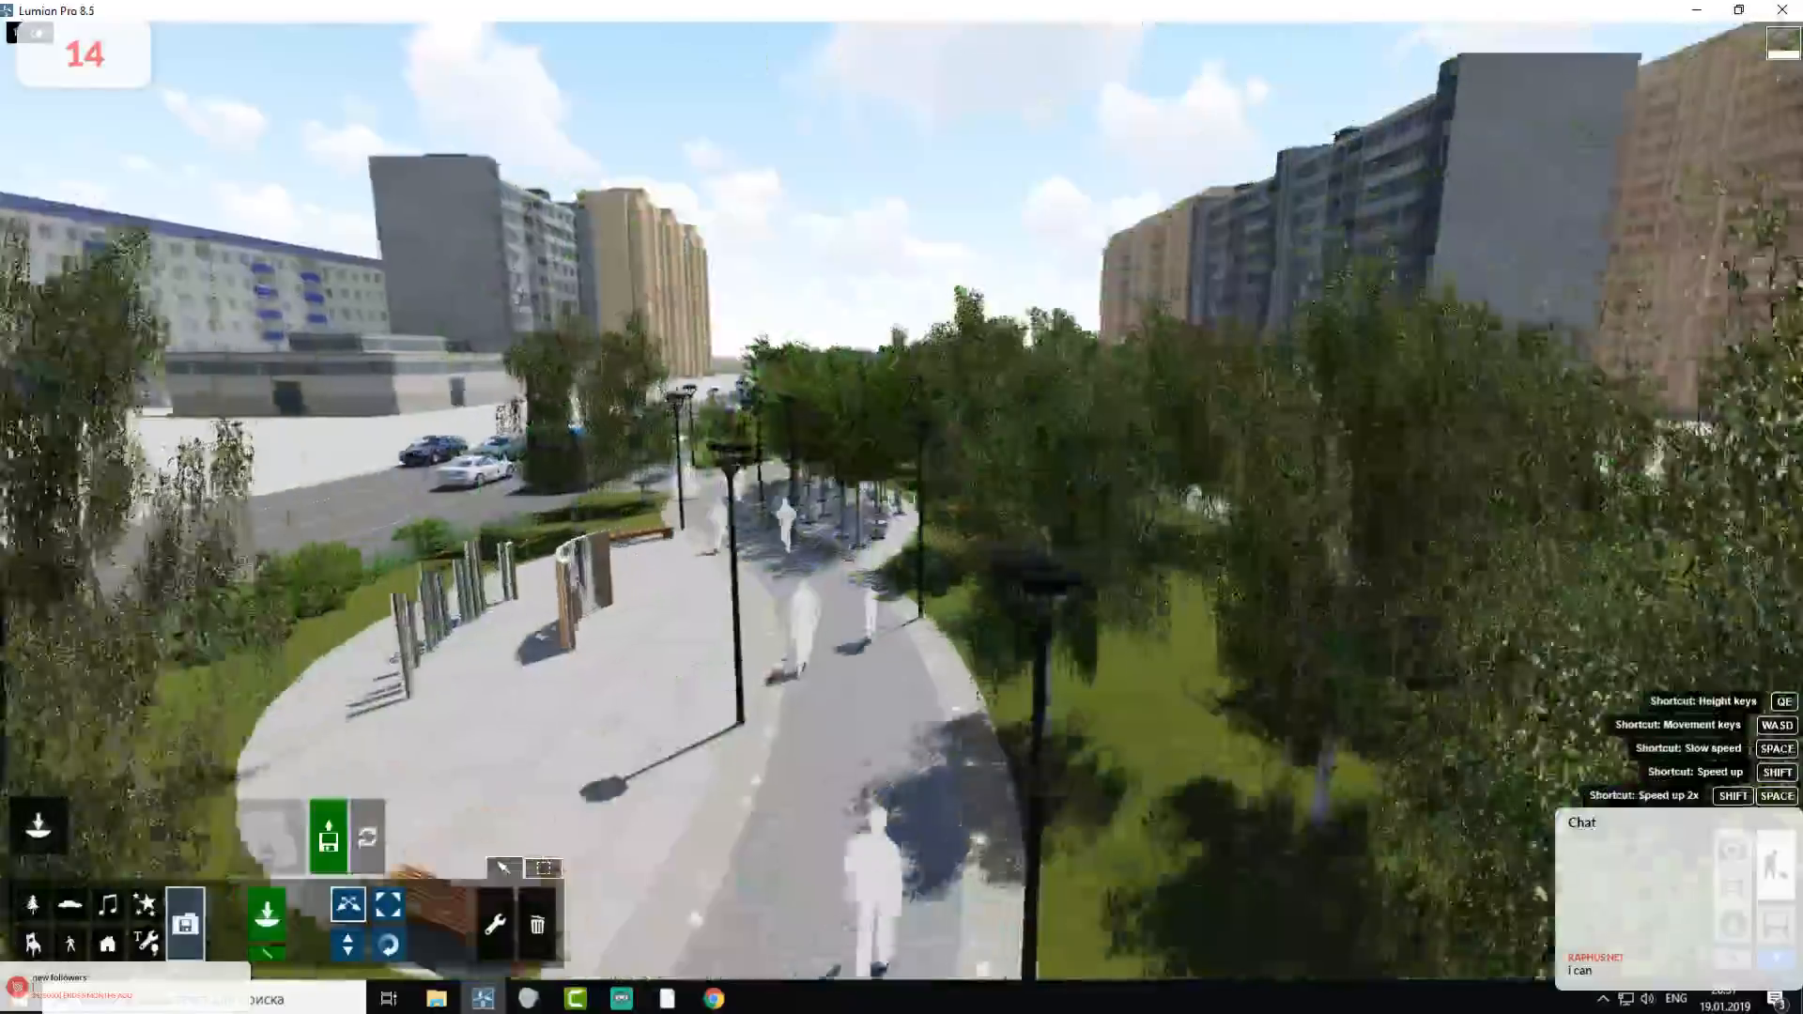
key(w)
- Examine the park layout, plazas and surrounding roads from above
right_drag(902, 500, 943, 624)
key(s)
key(s)
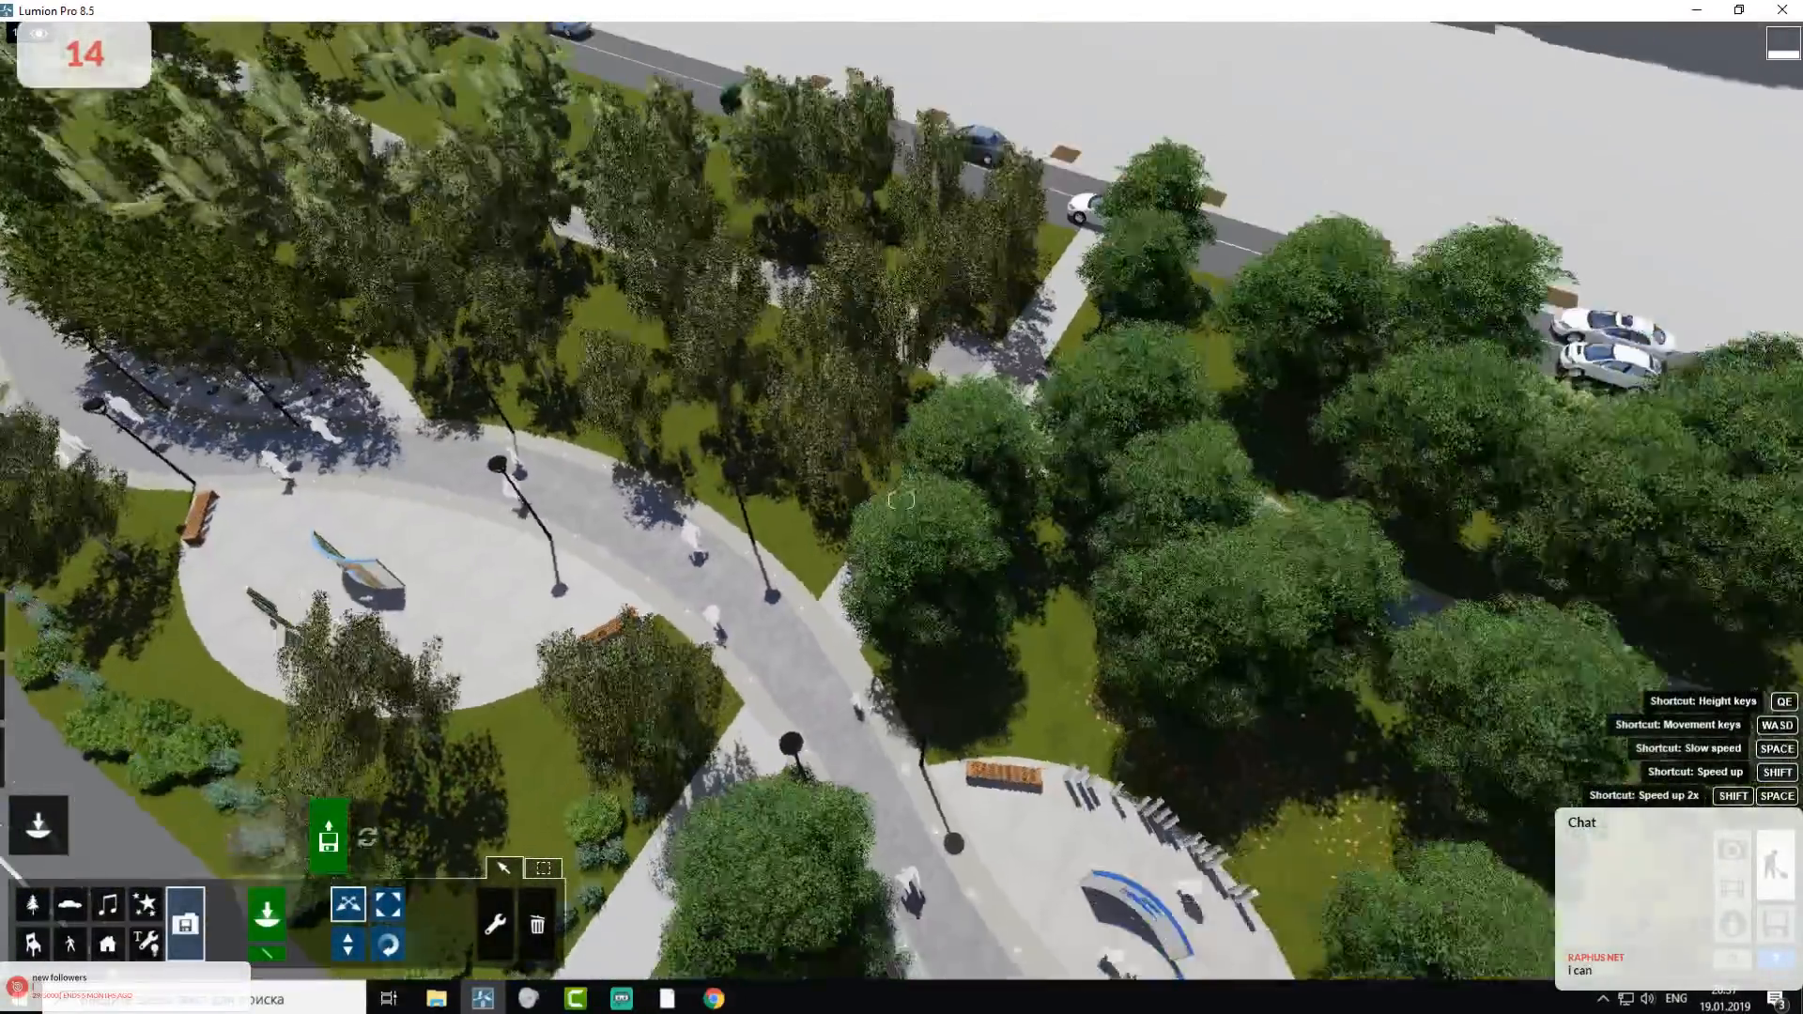
key(s)
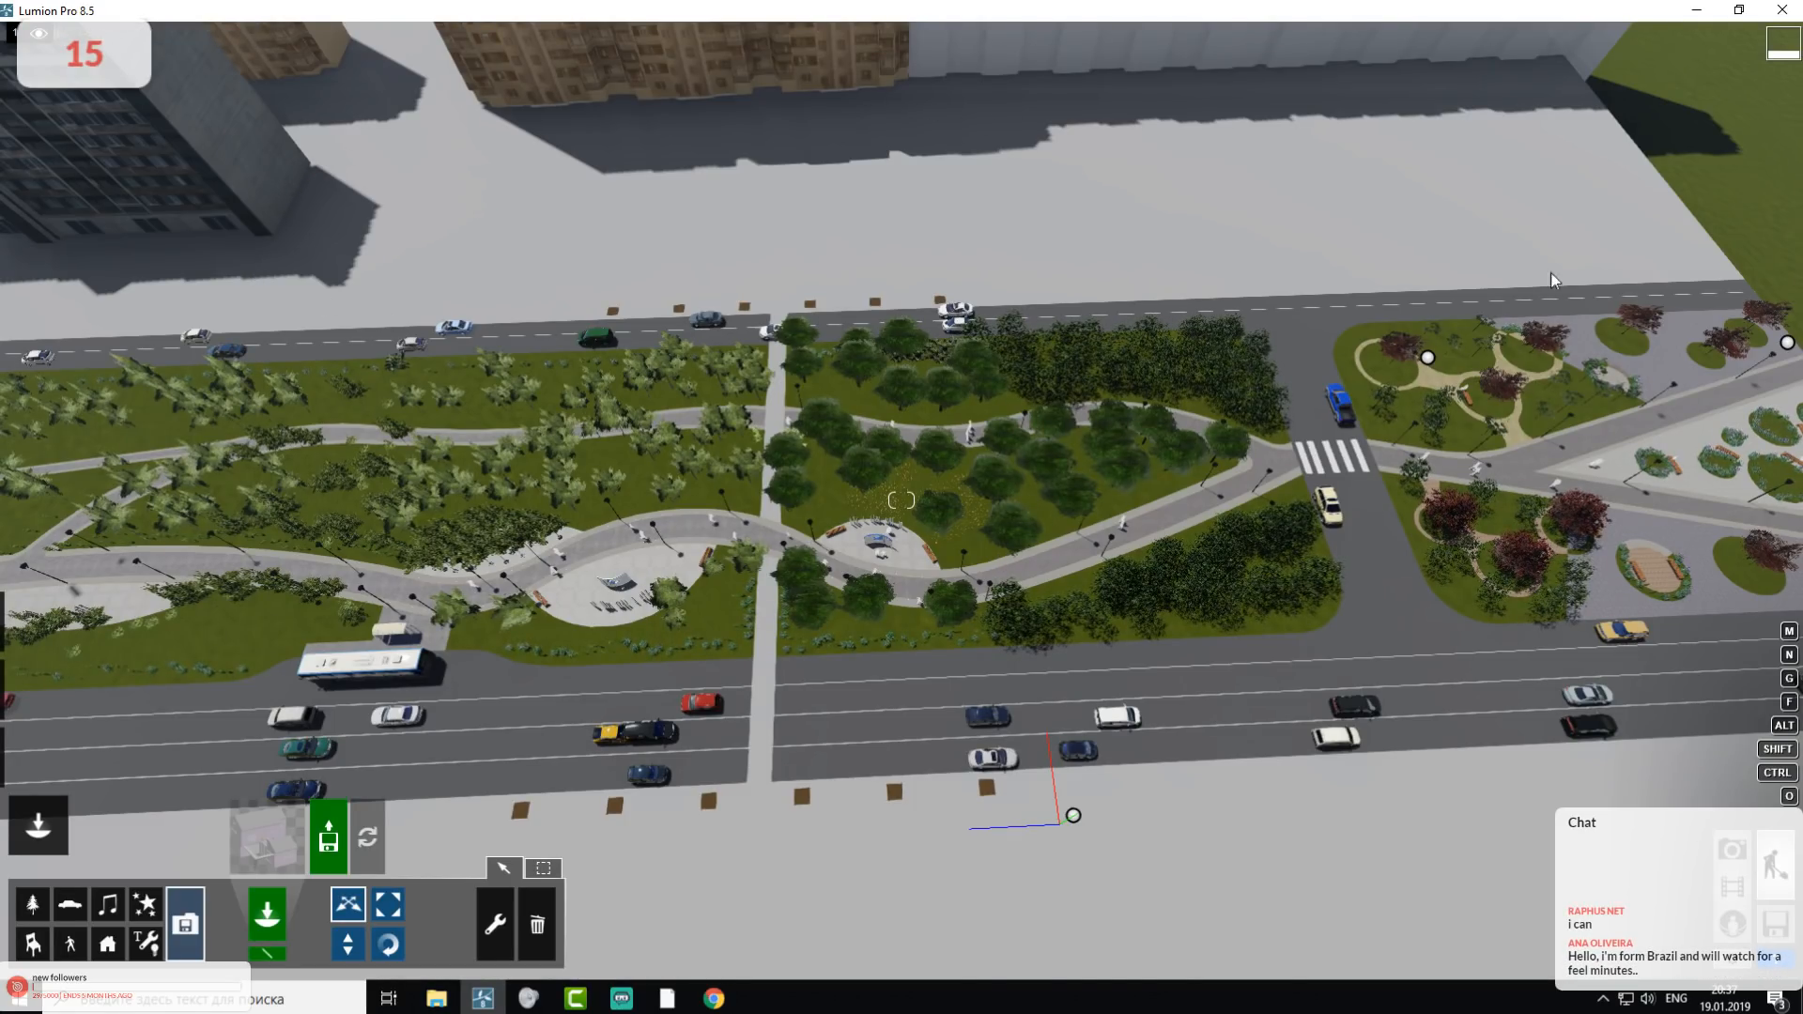
right_drag(814, 627, 625, 293)
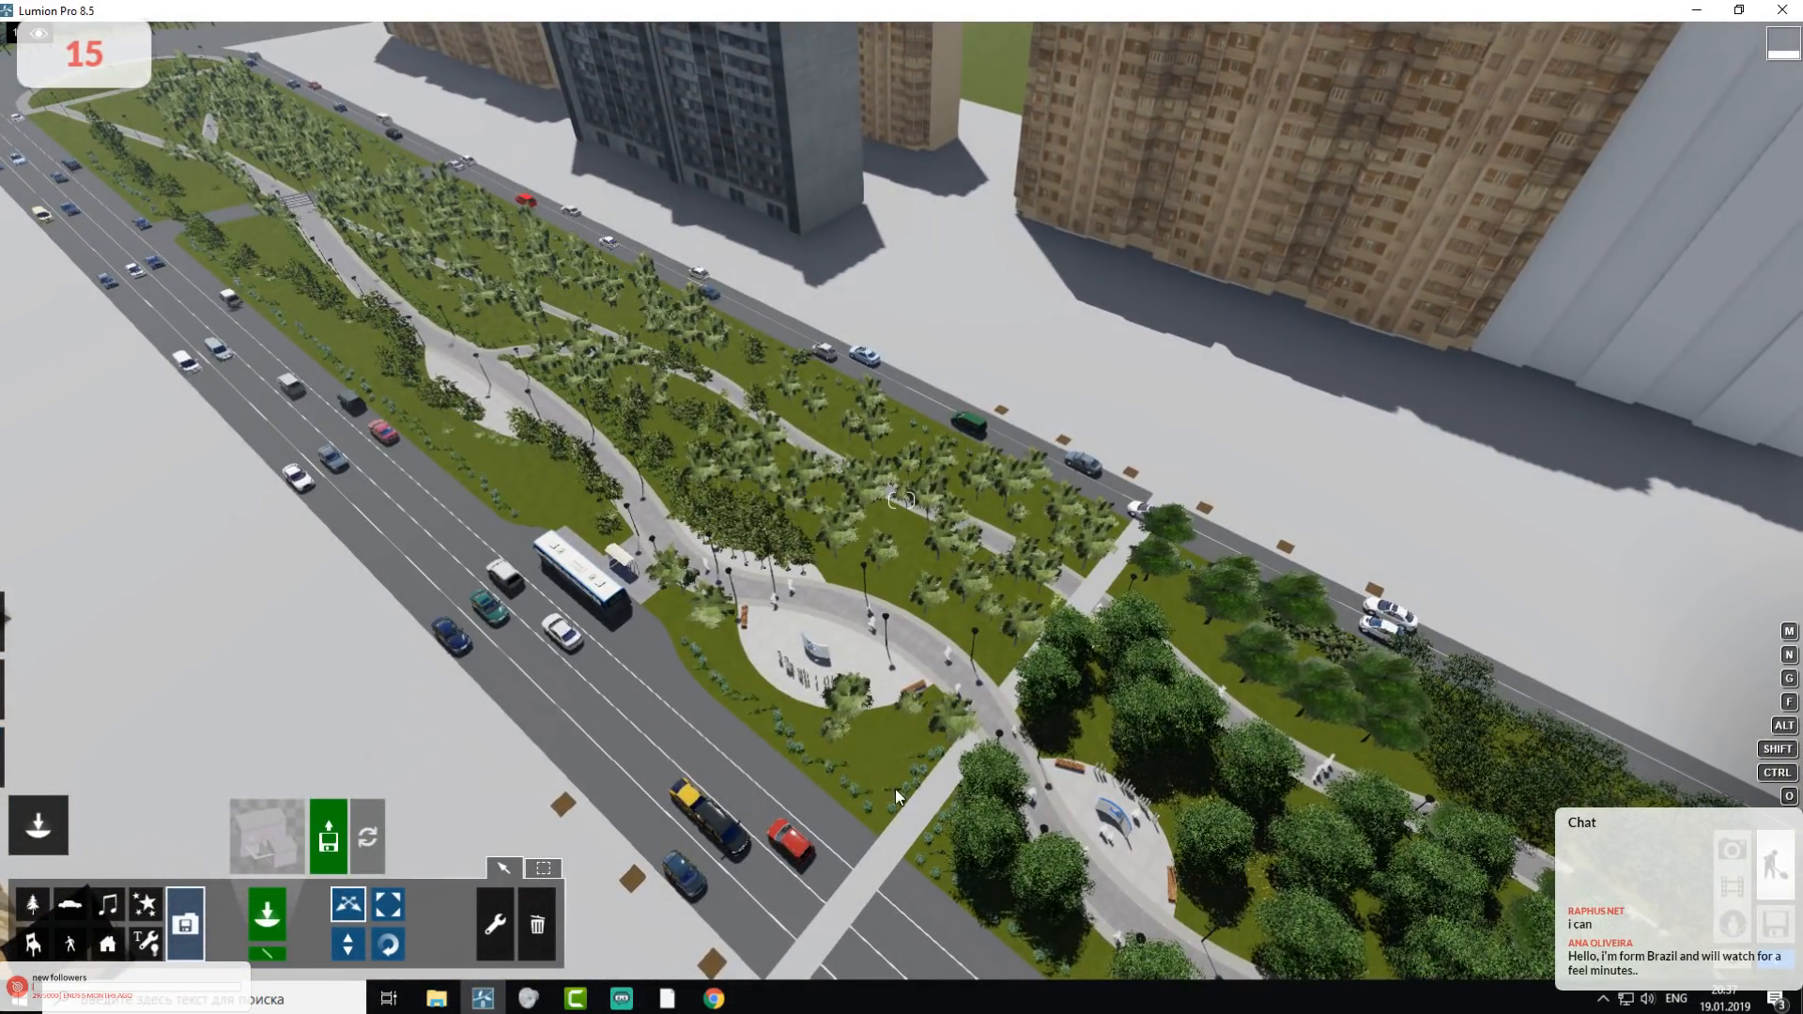
right_drag(564, 413, 960, 370)
key(w)
key(s)
right_drag(446, 364, 926, 225)
key(w)
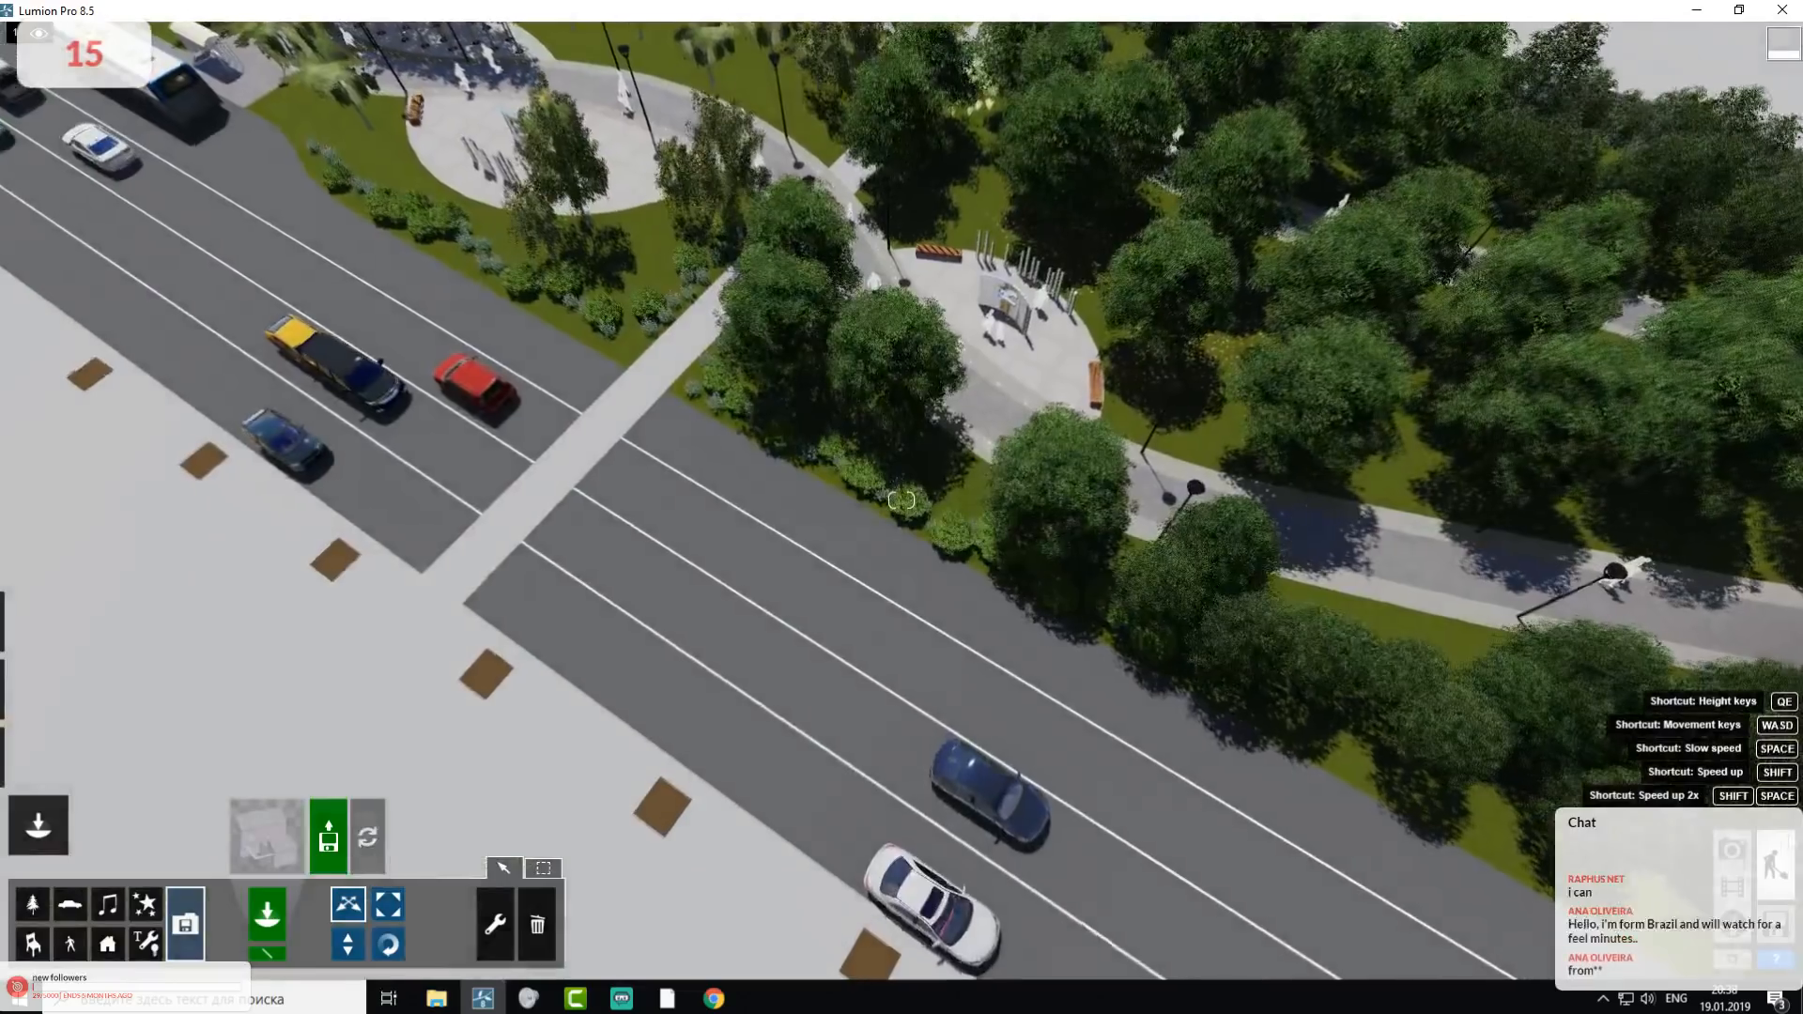
- In Photo mode, open Photo 1 of the first photo set and compare it with Depth of Field off and on
click(266, 836)
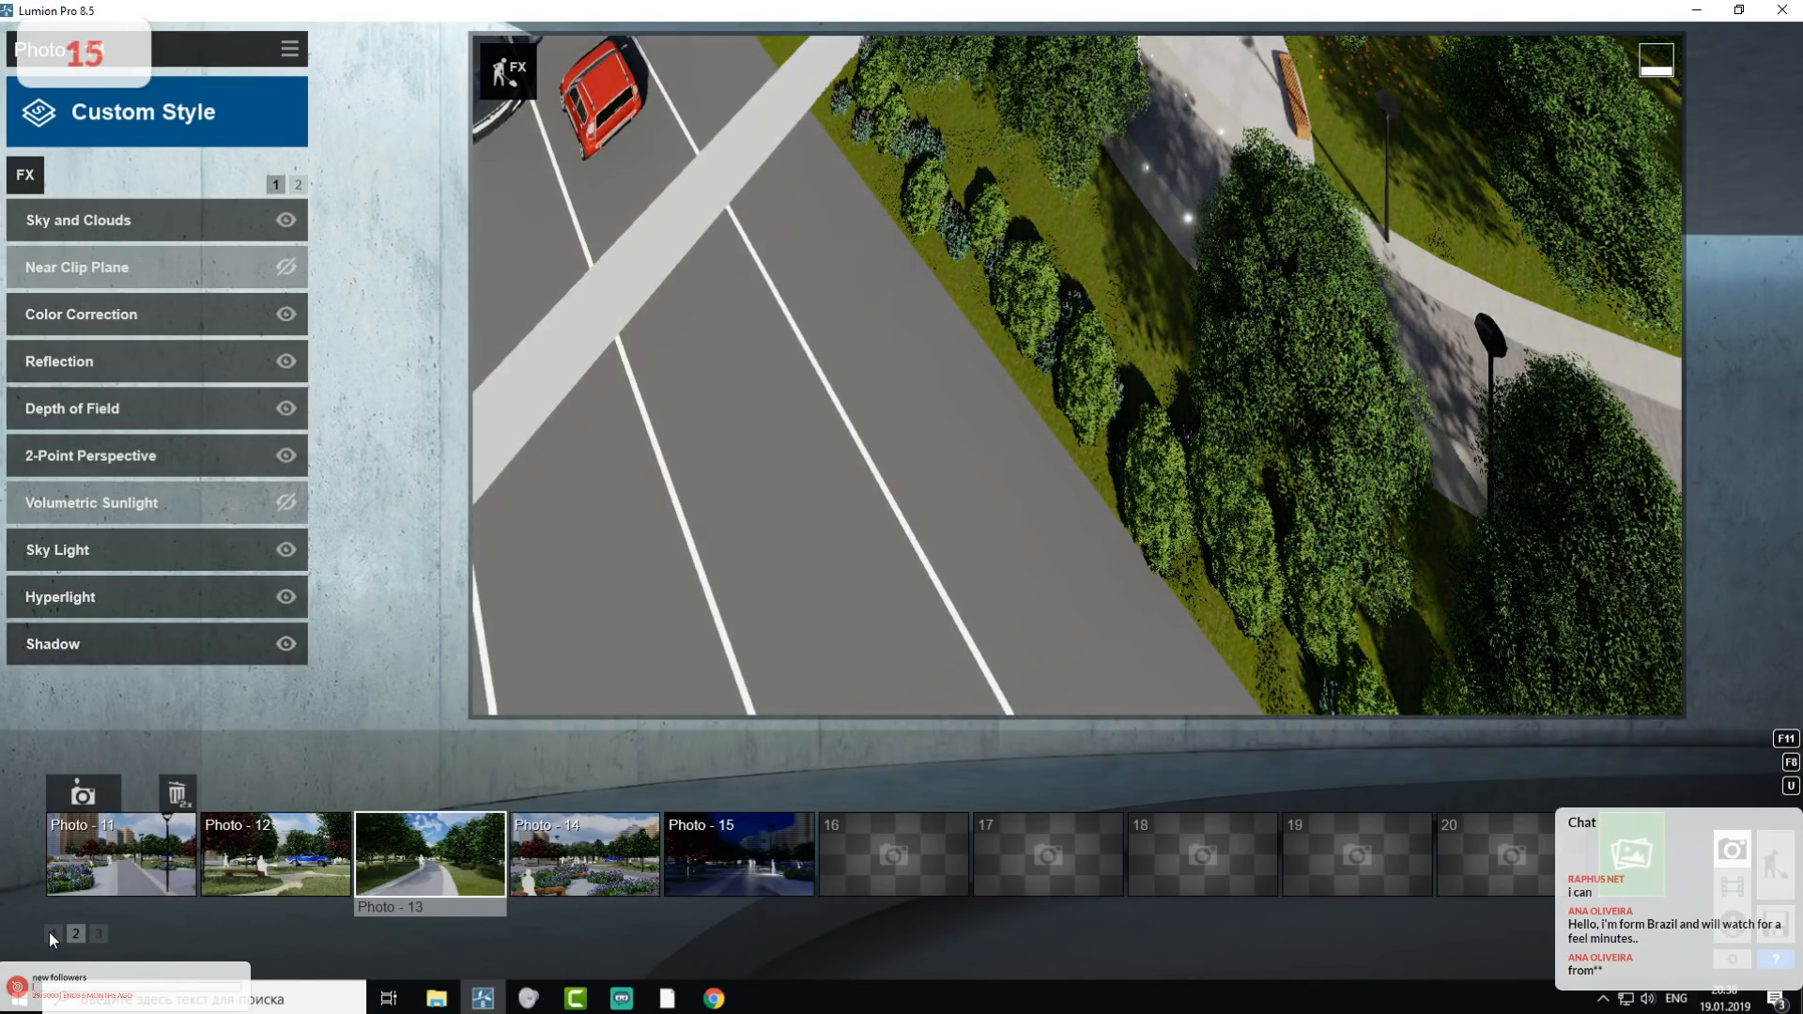
click(52, 934)
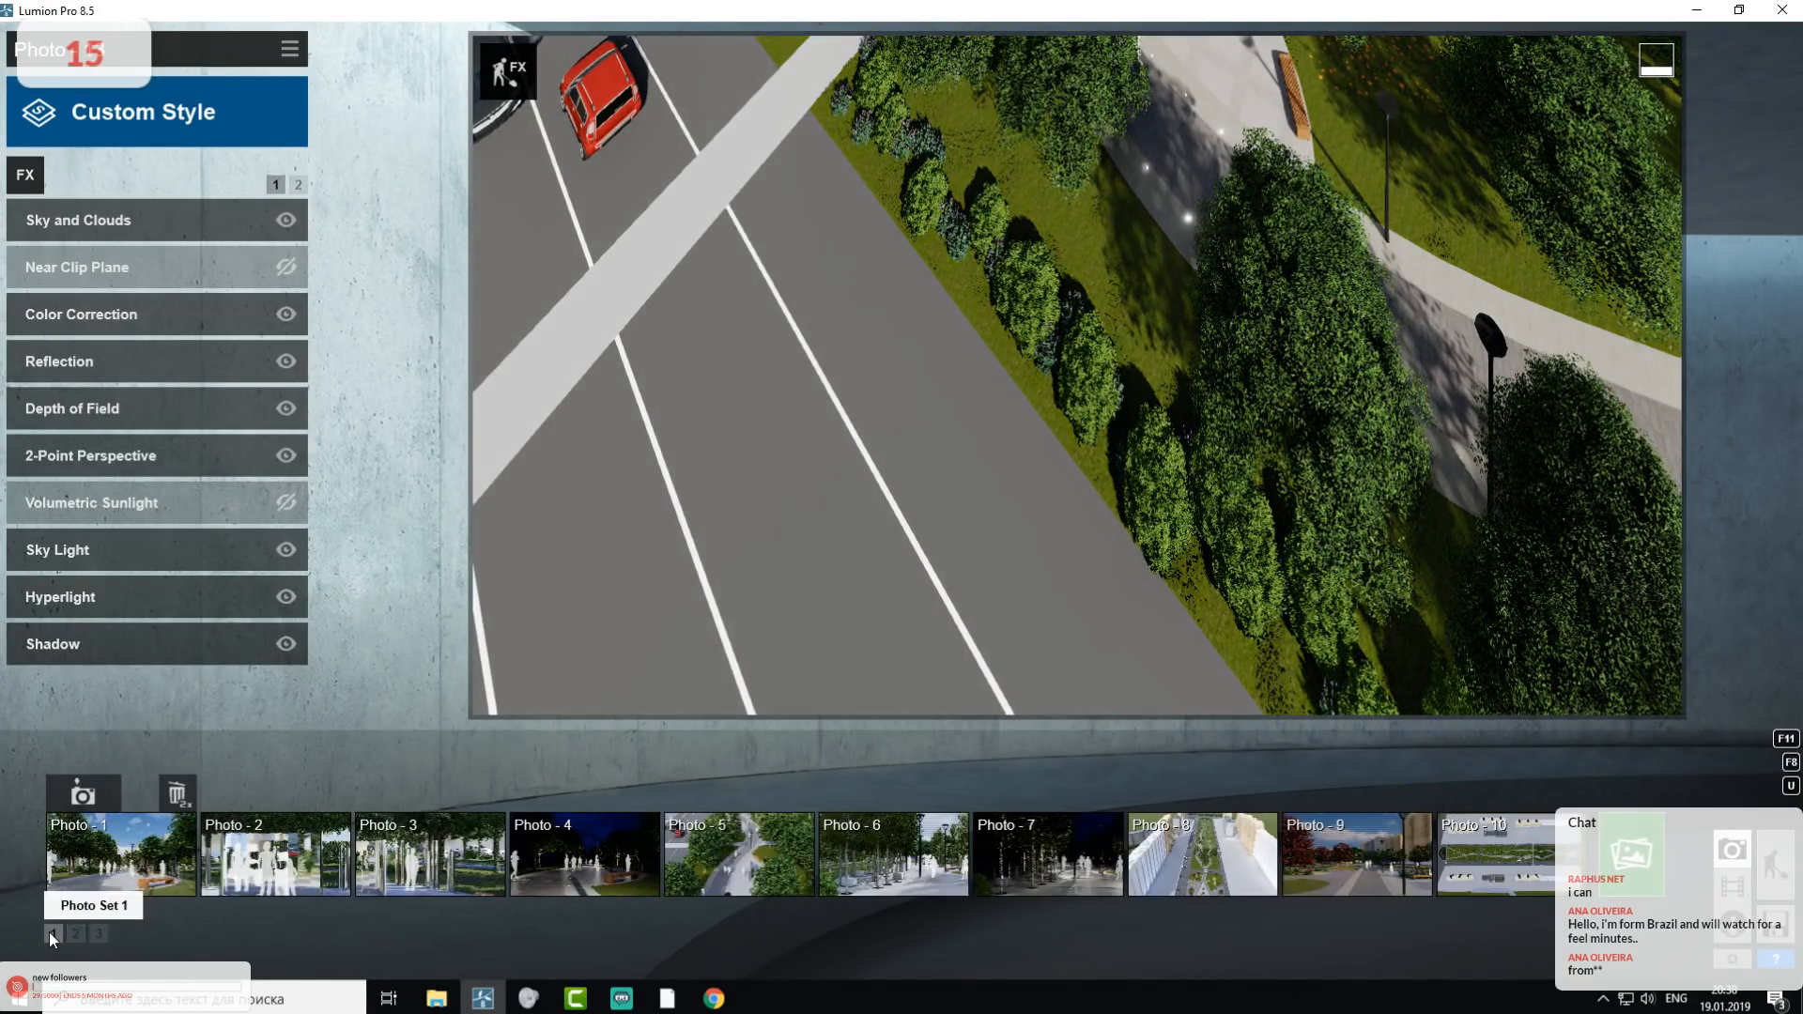
click(124, 879)
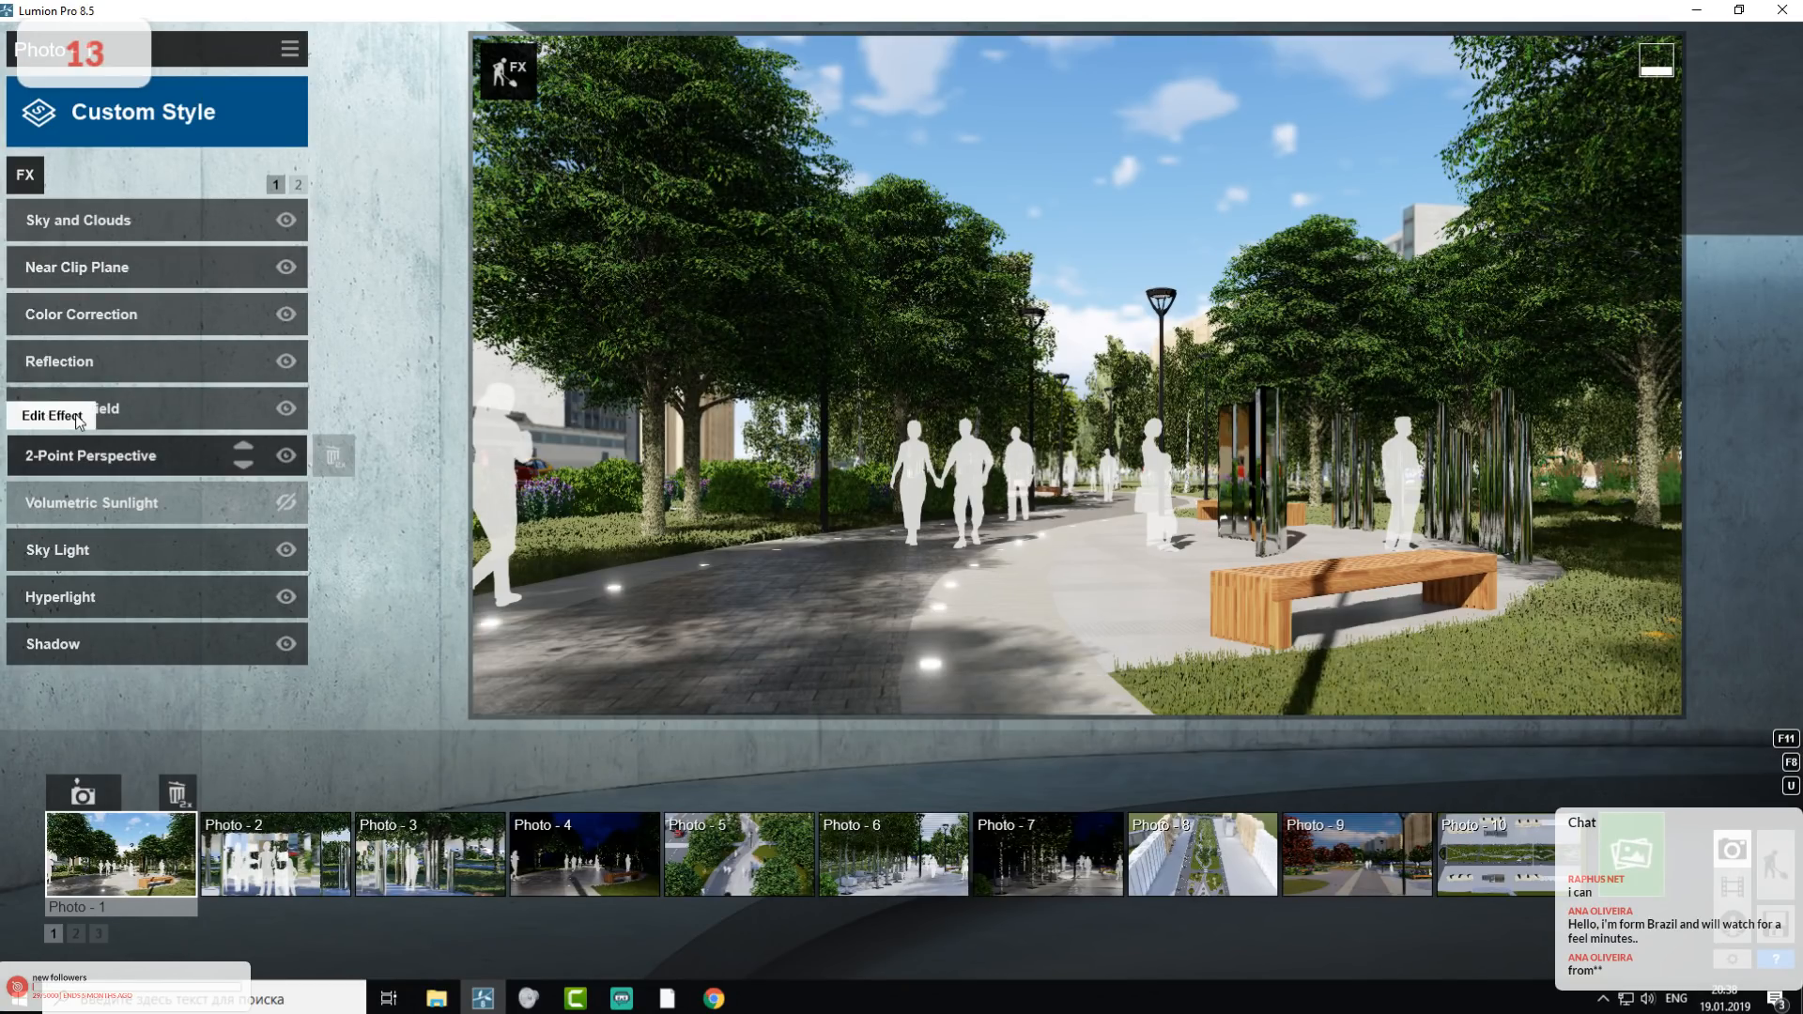
click(286, 408)
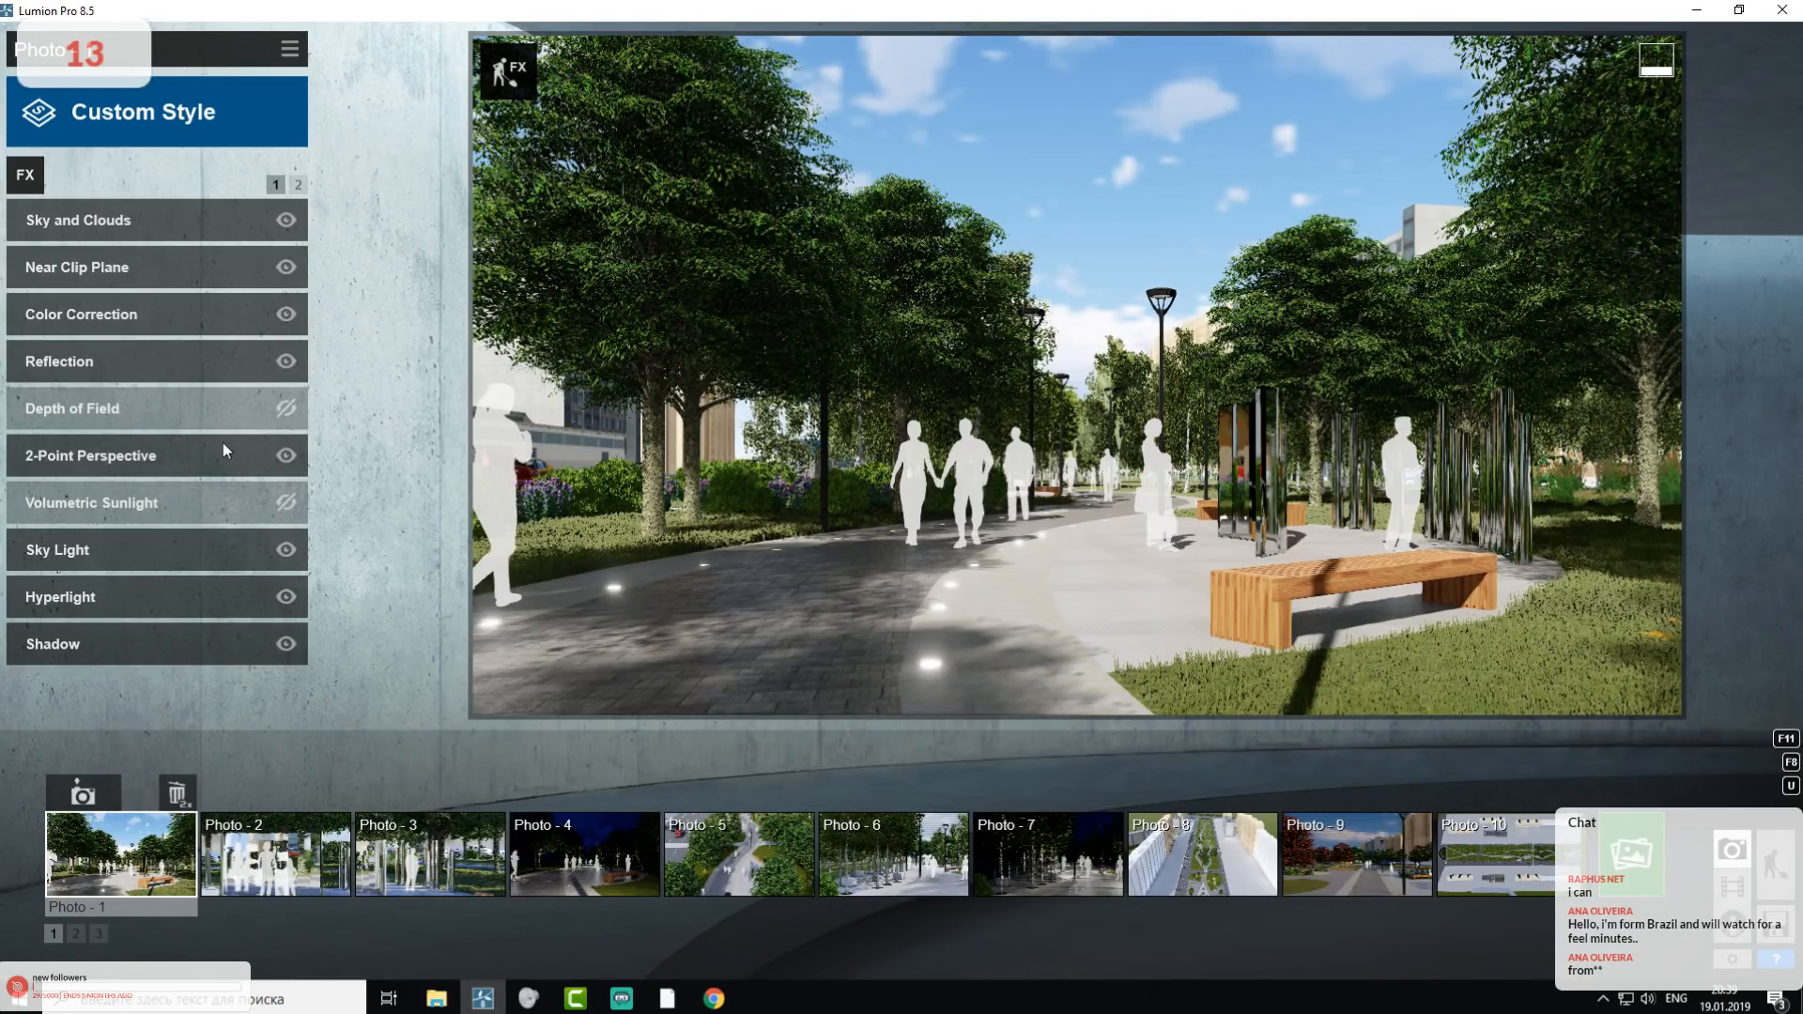
click(287, 407)
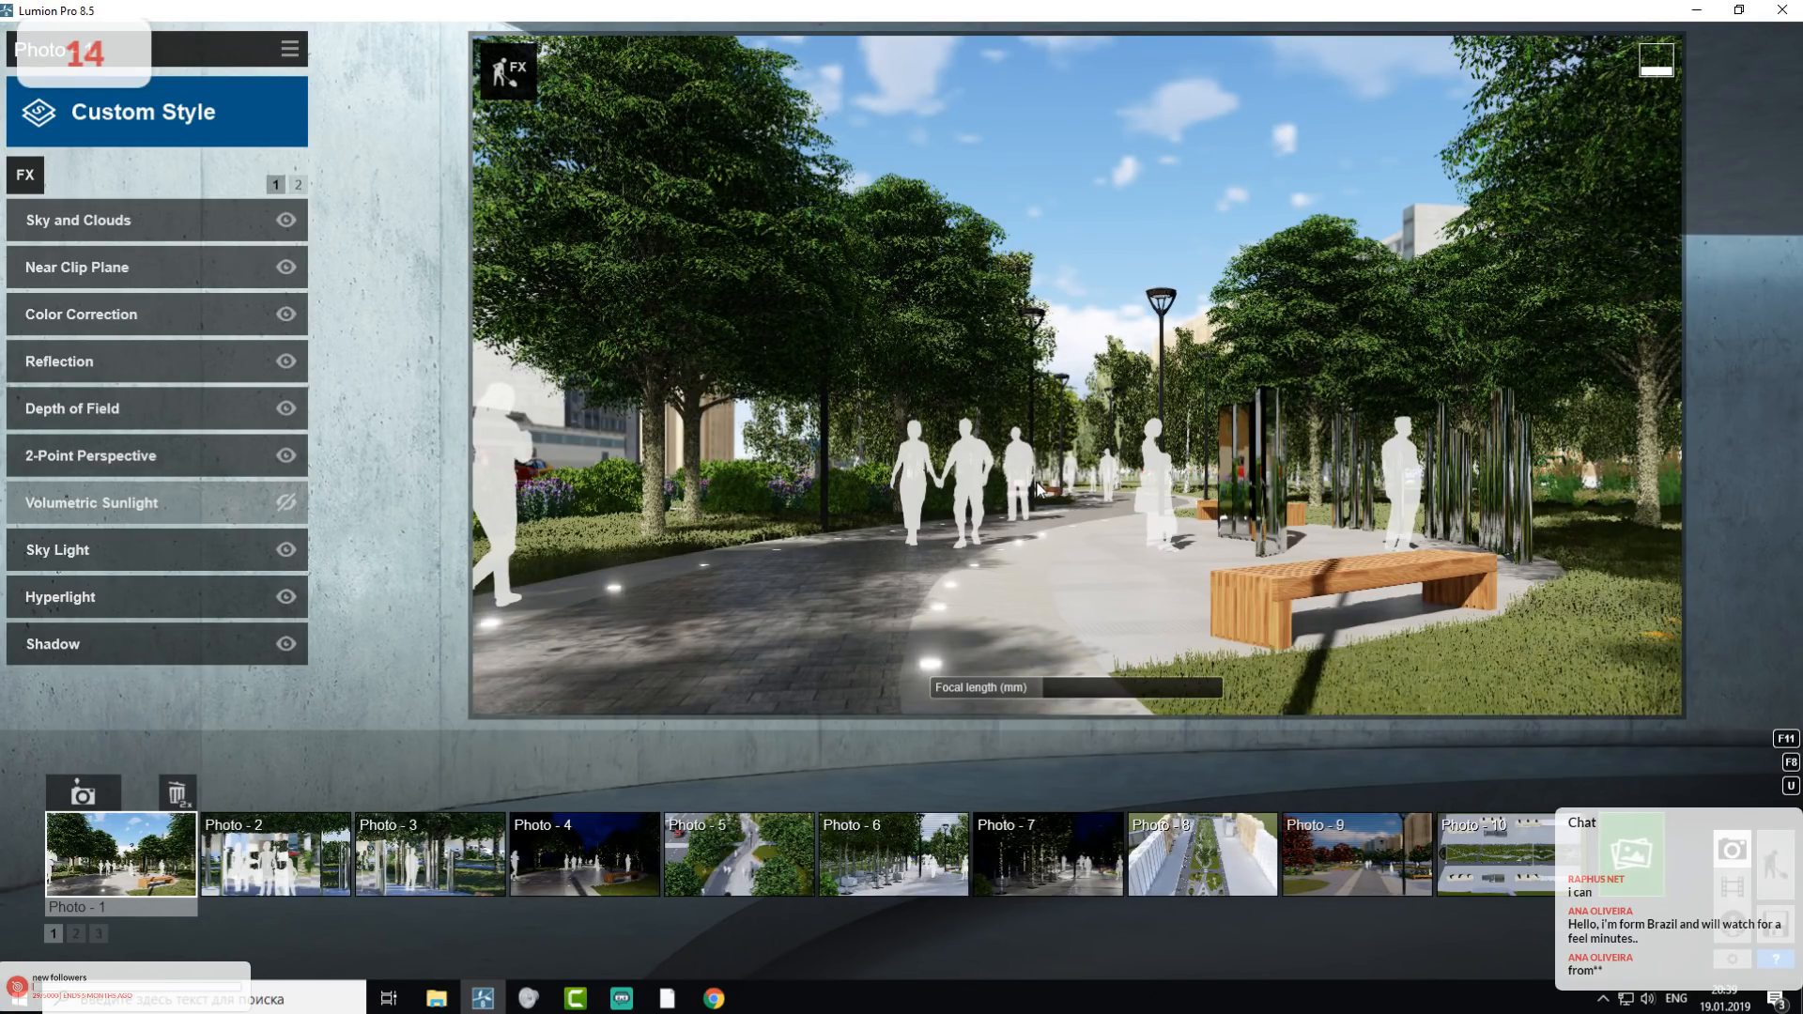
- Review Photo 2 and Photos 4 to 10 of the first photo set, covering day, night and aerial views
click(282, 852)
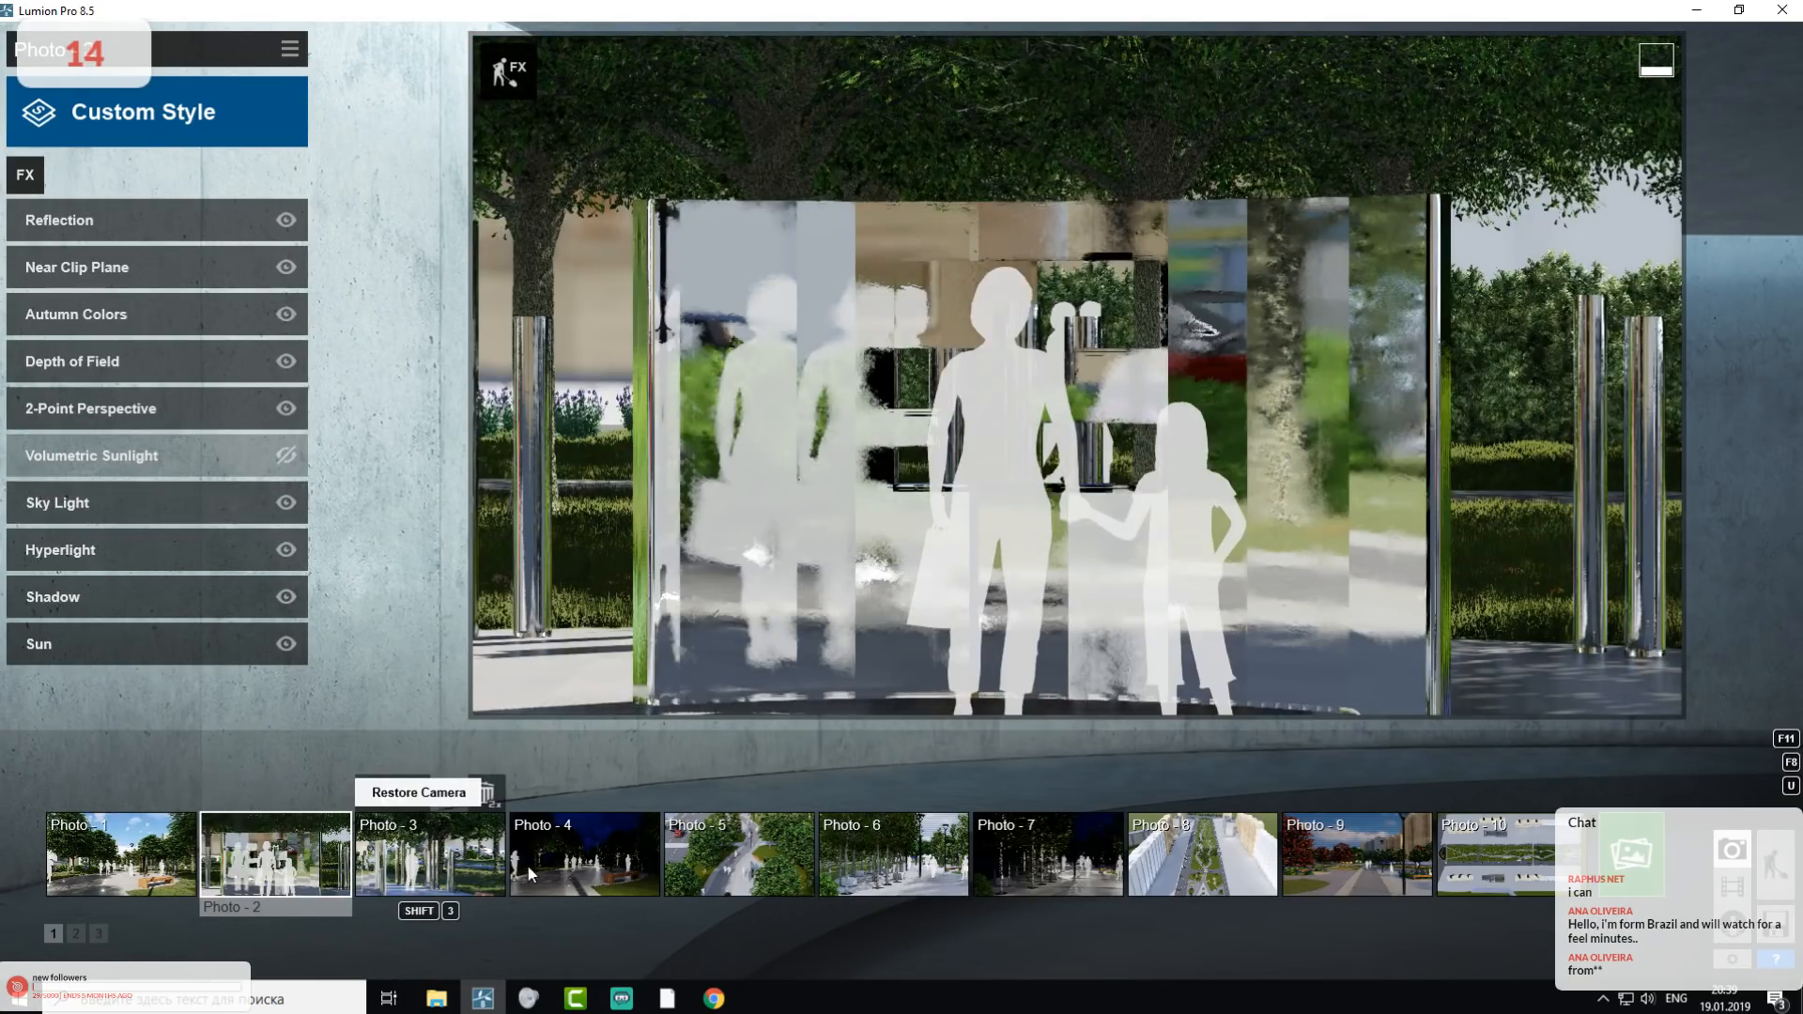
click(609, 872)
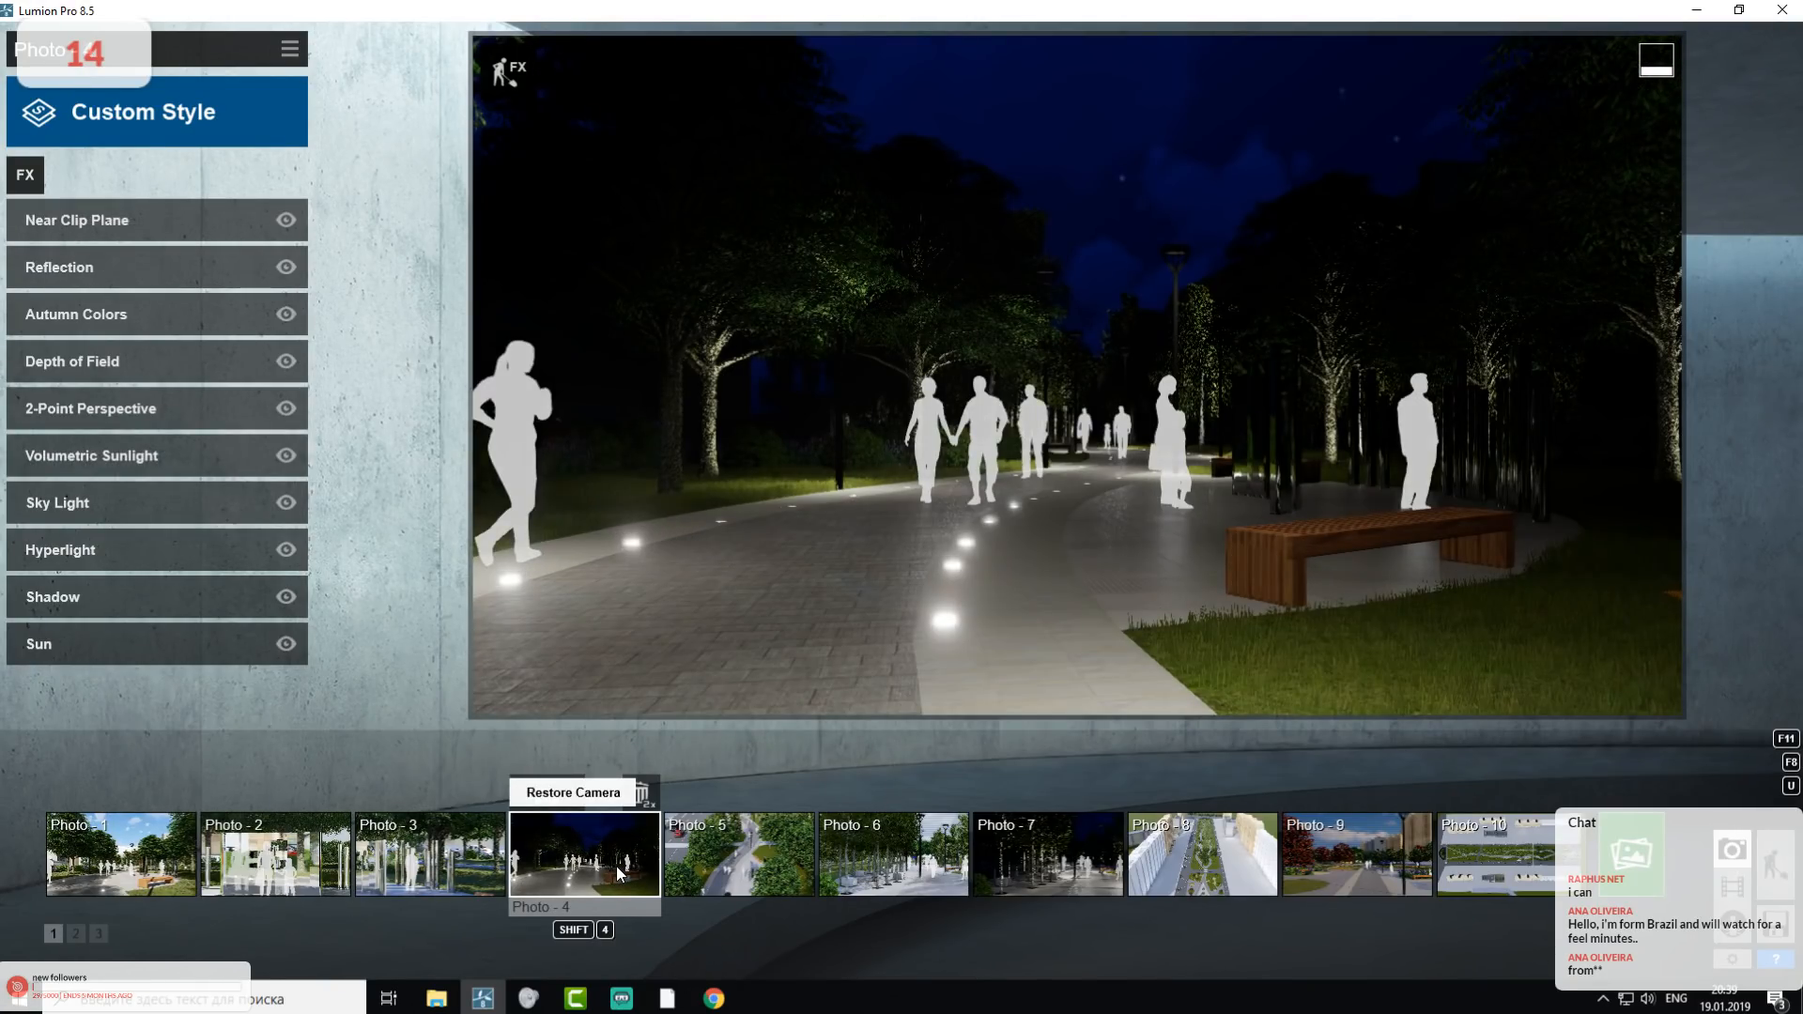
click(710, 870)
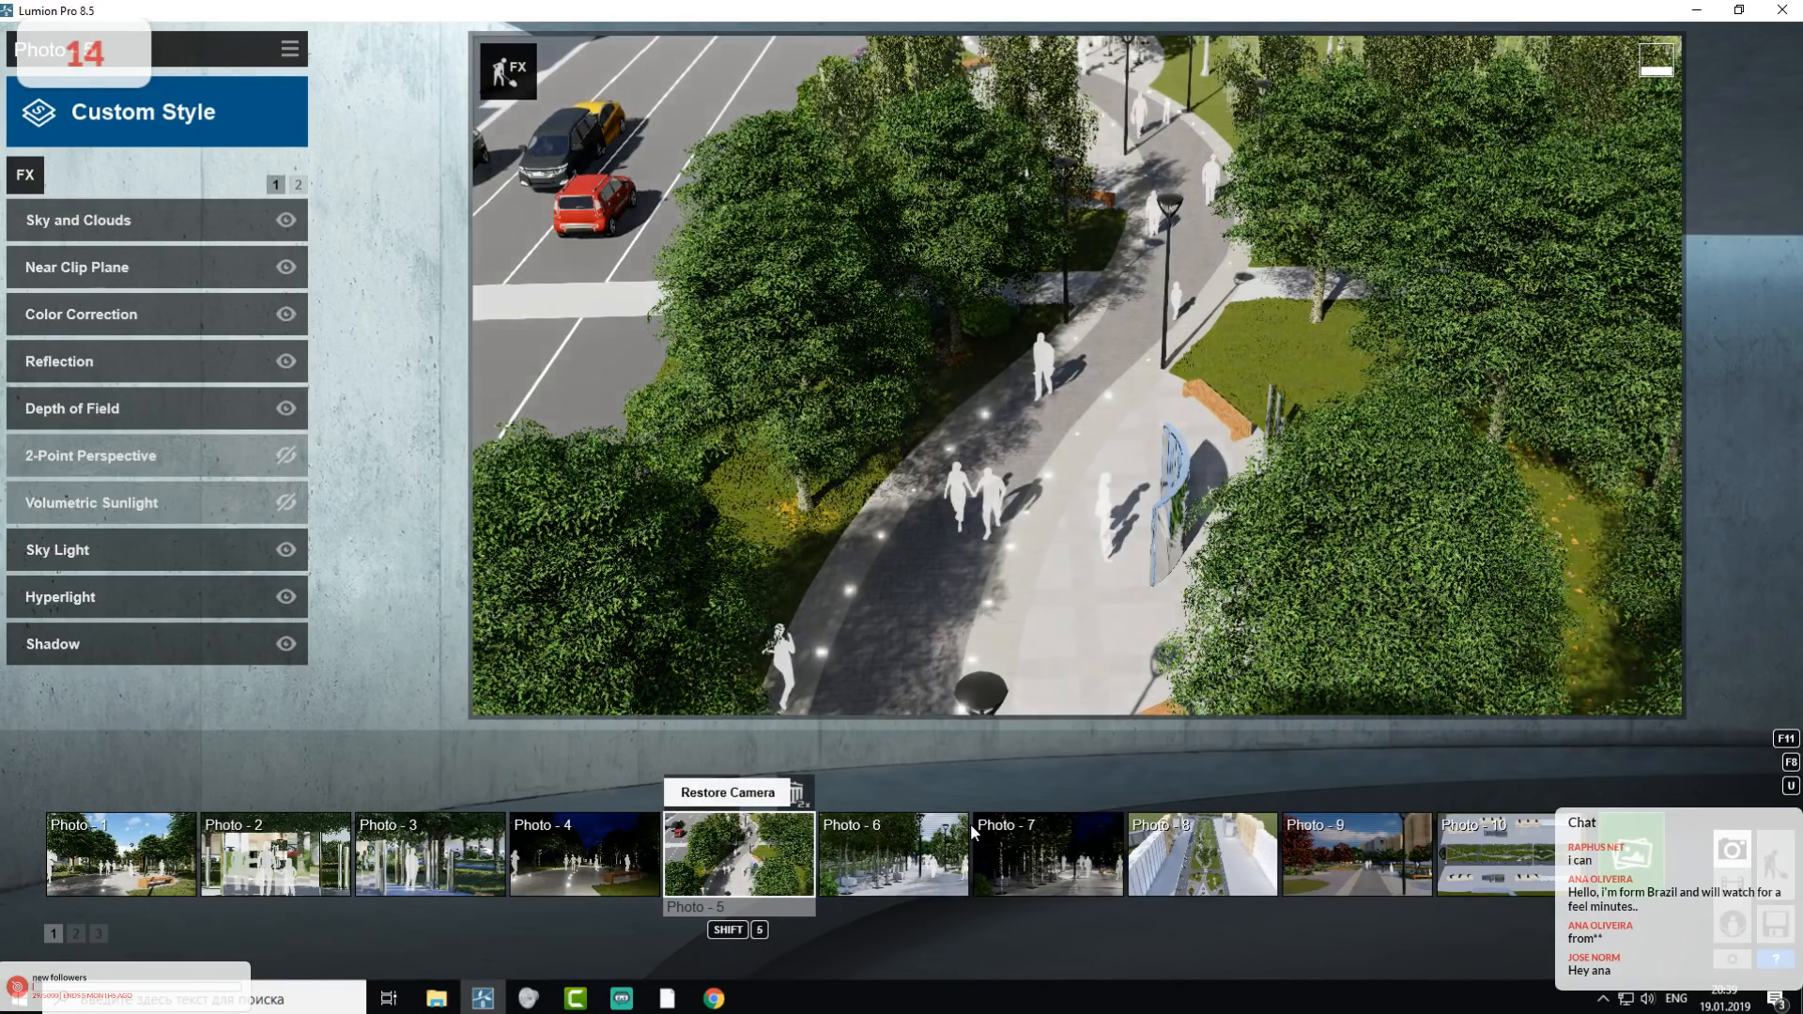
click(941, 868)
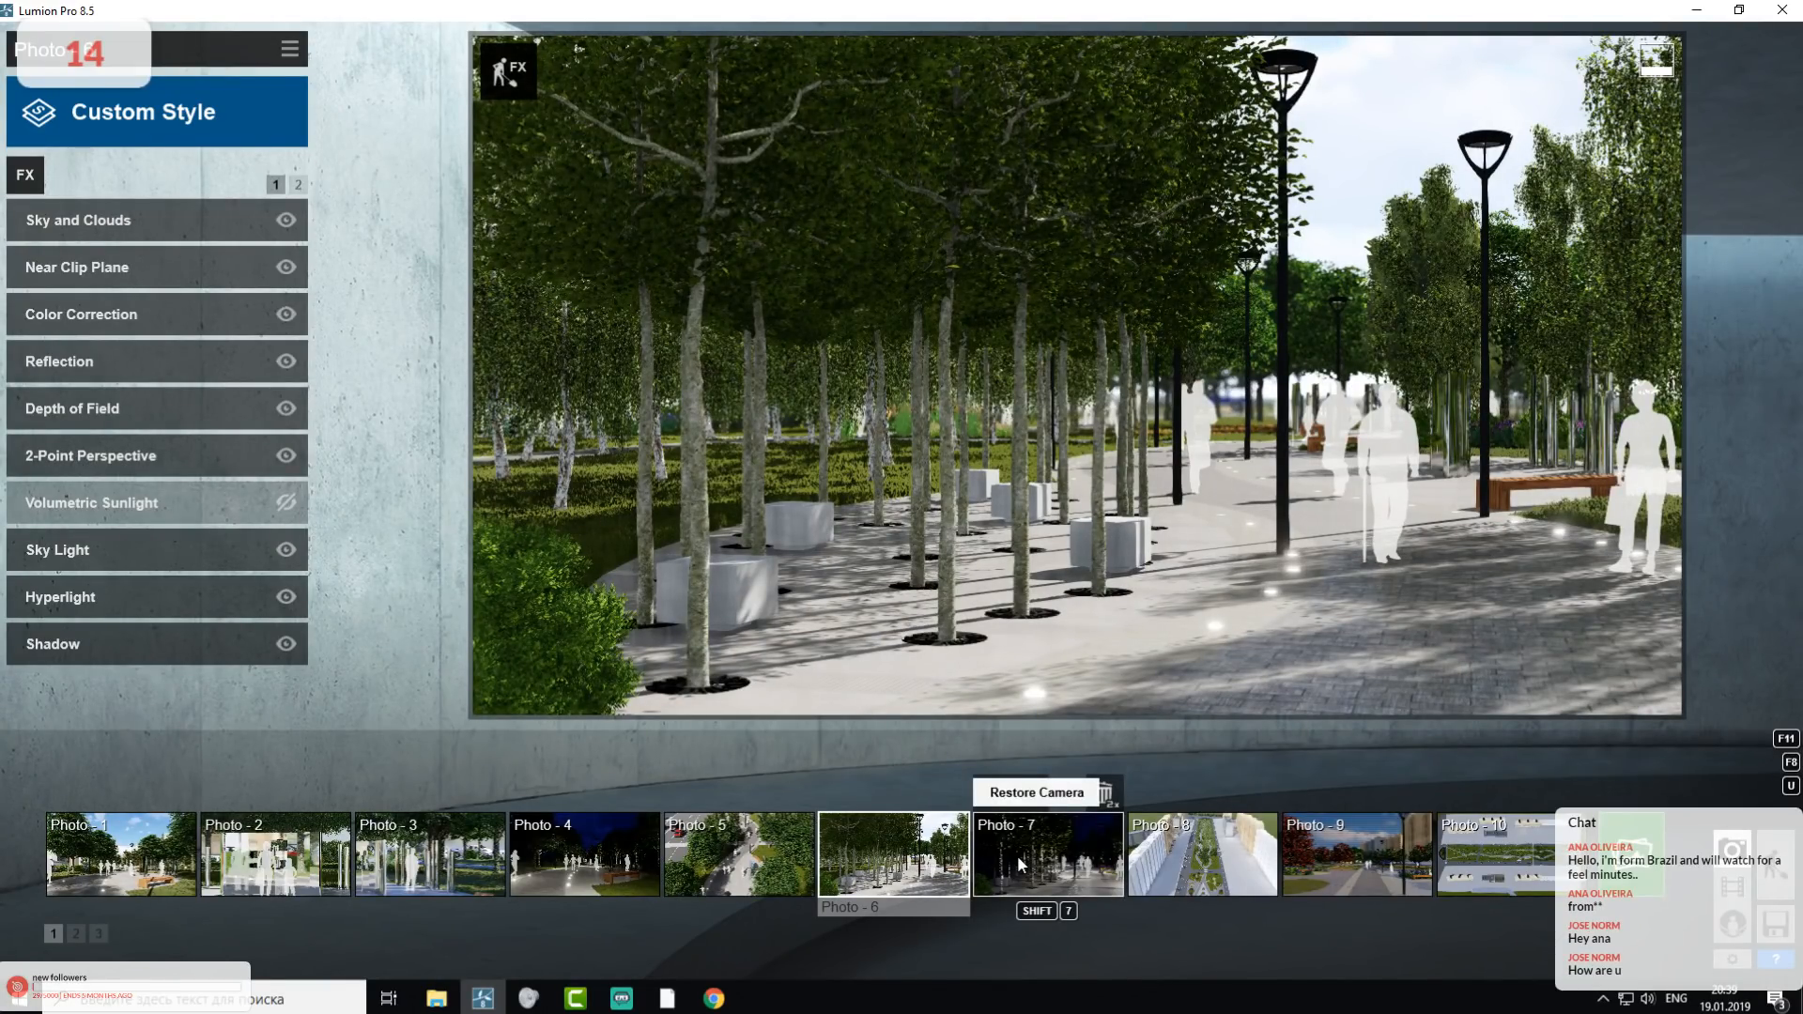
click(1019, 860)
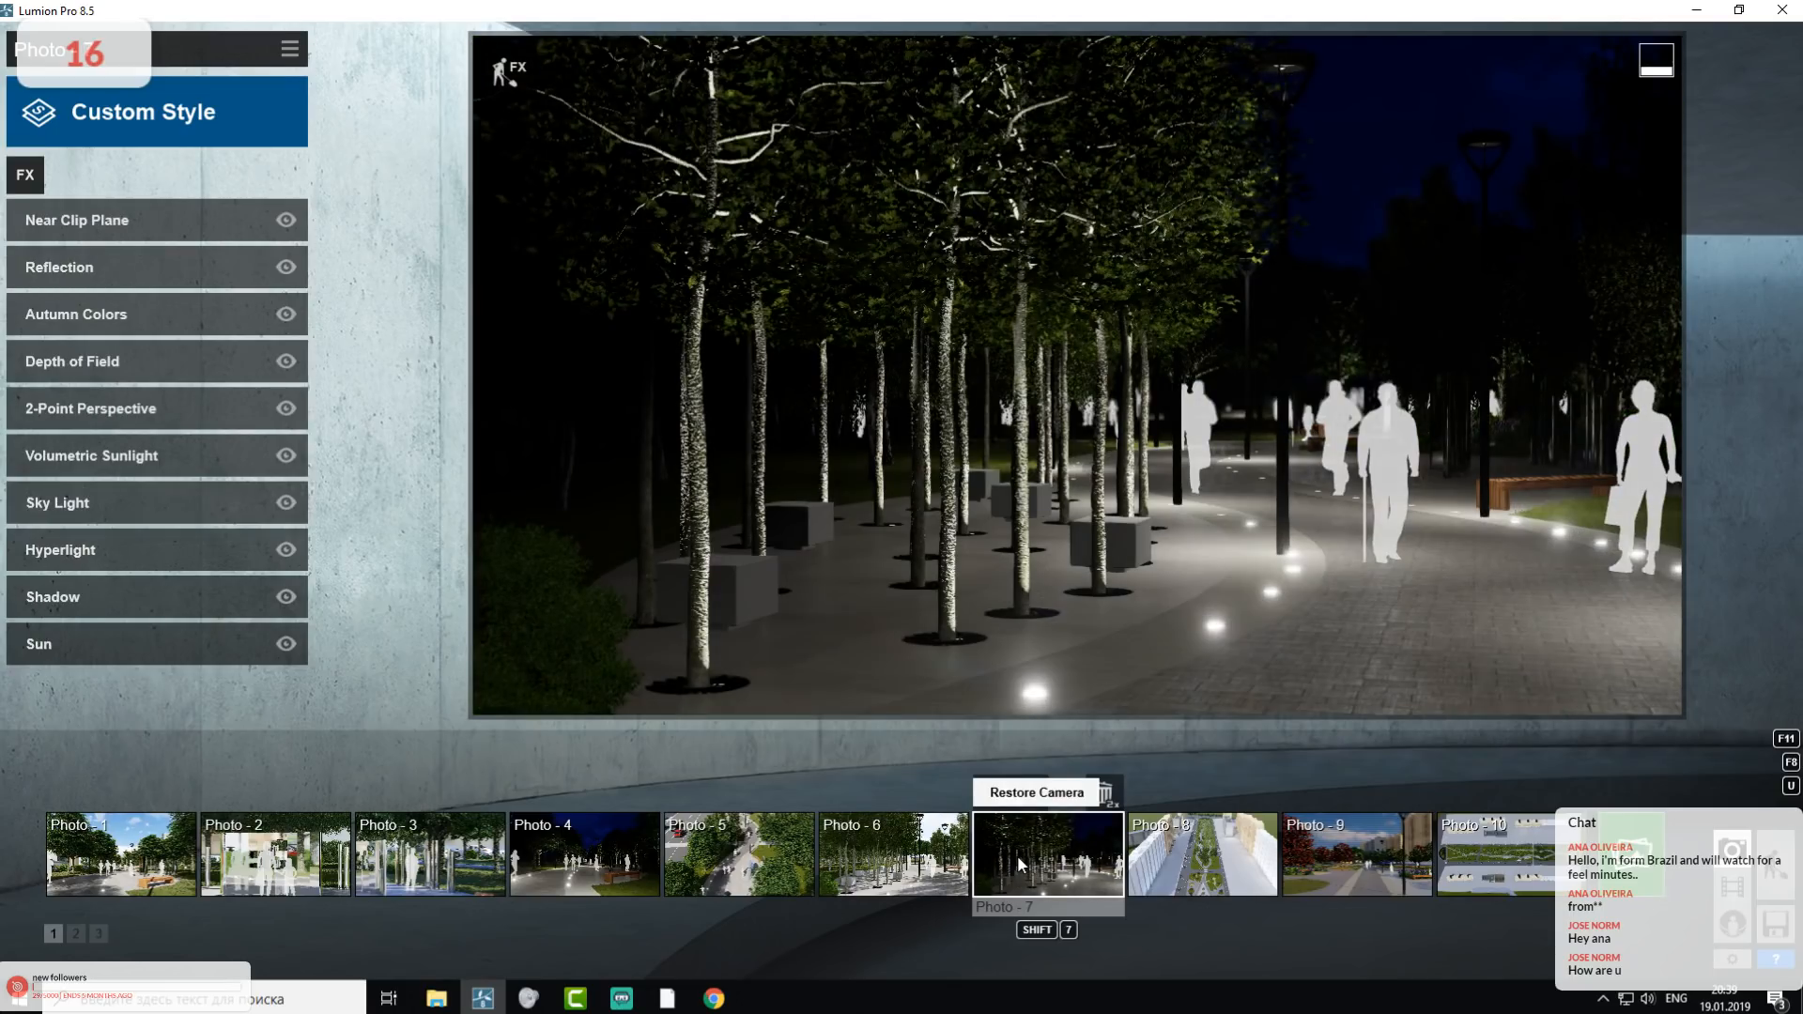
click(1157, 864)
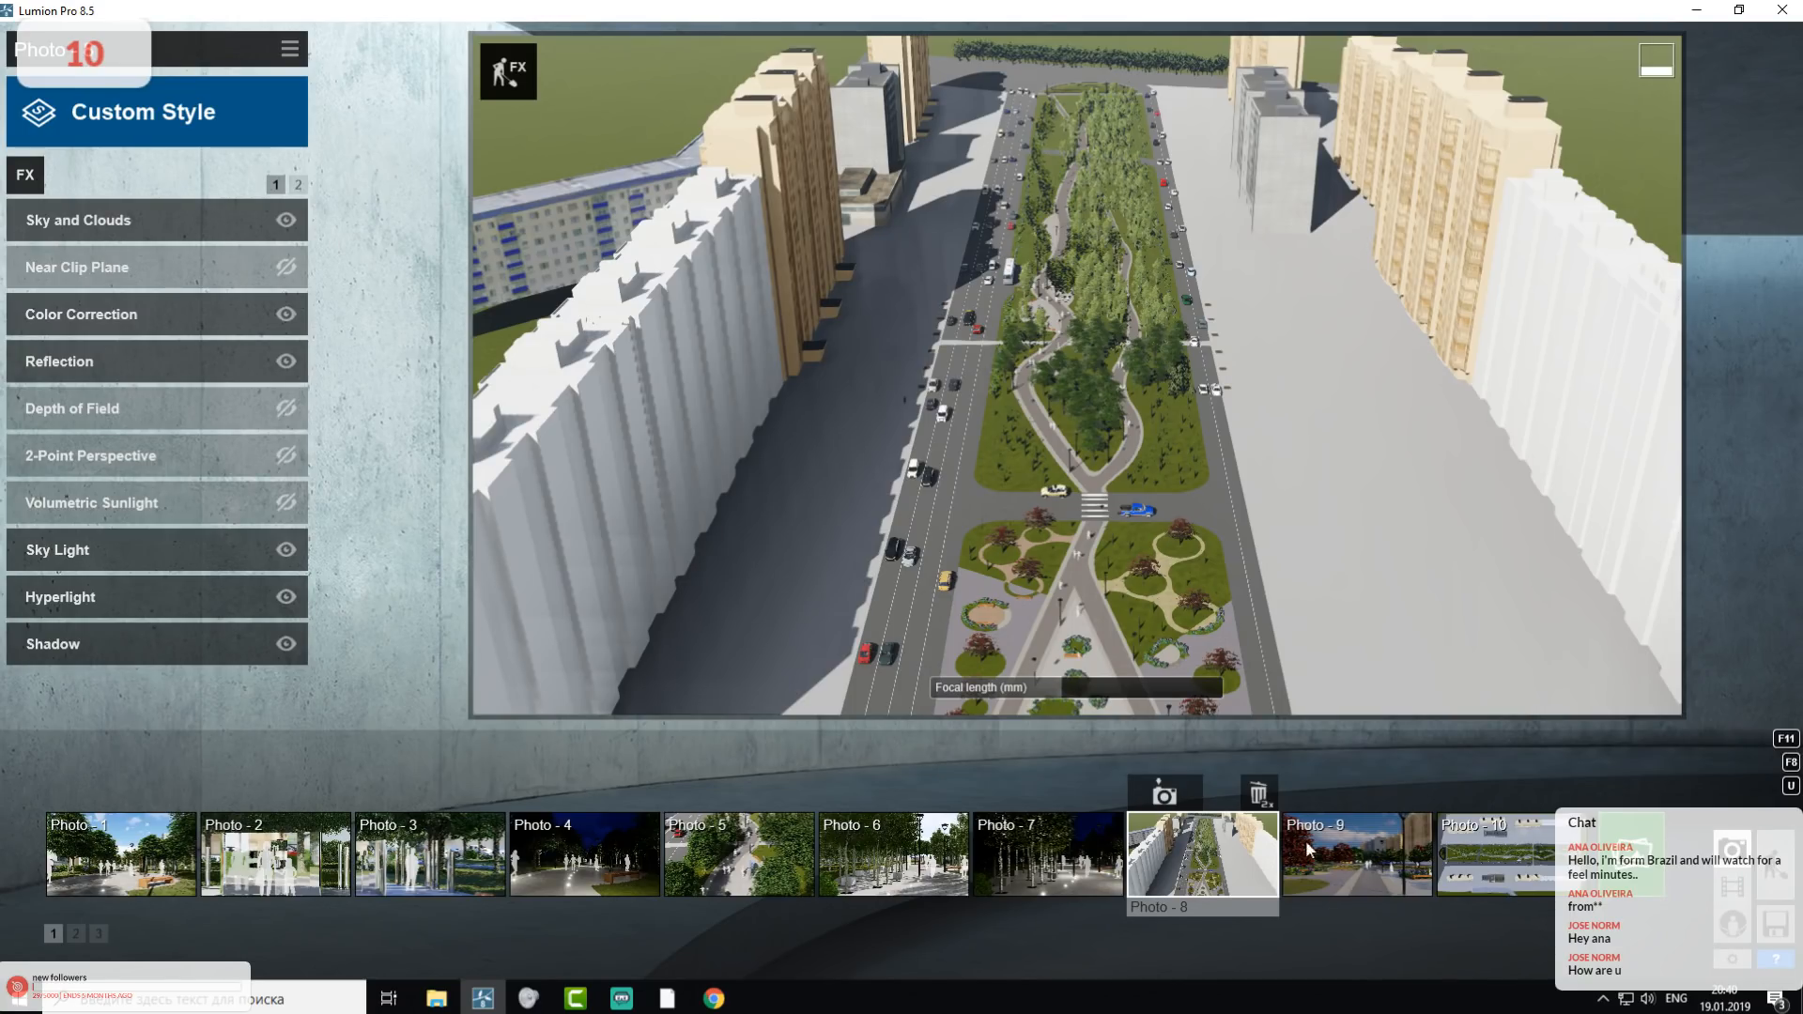
click(1327, 861)
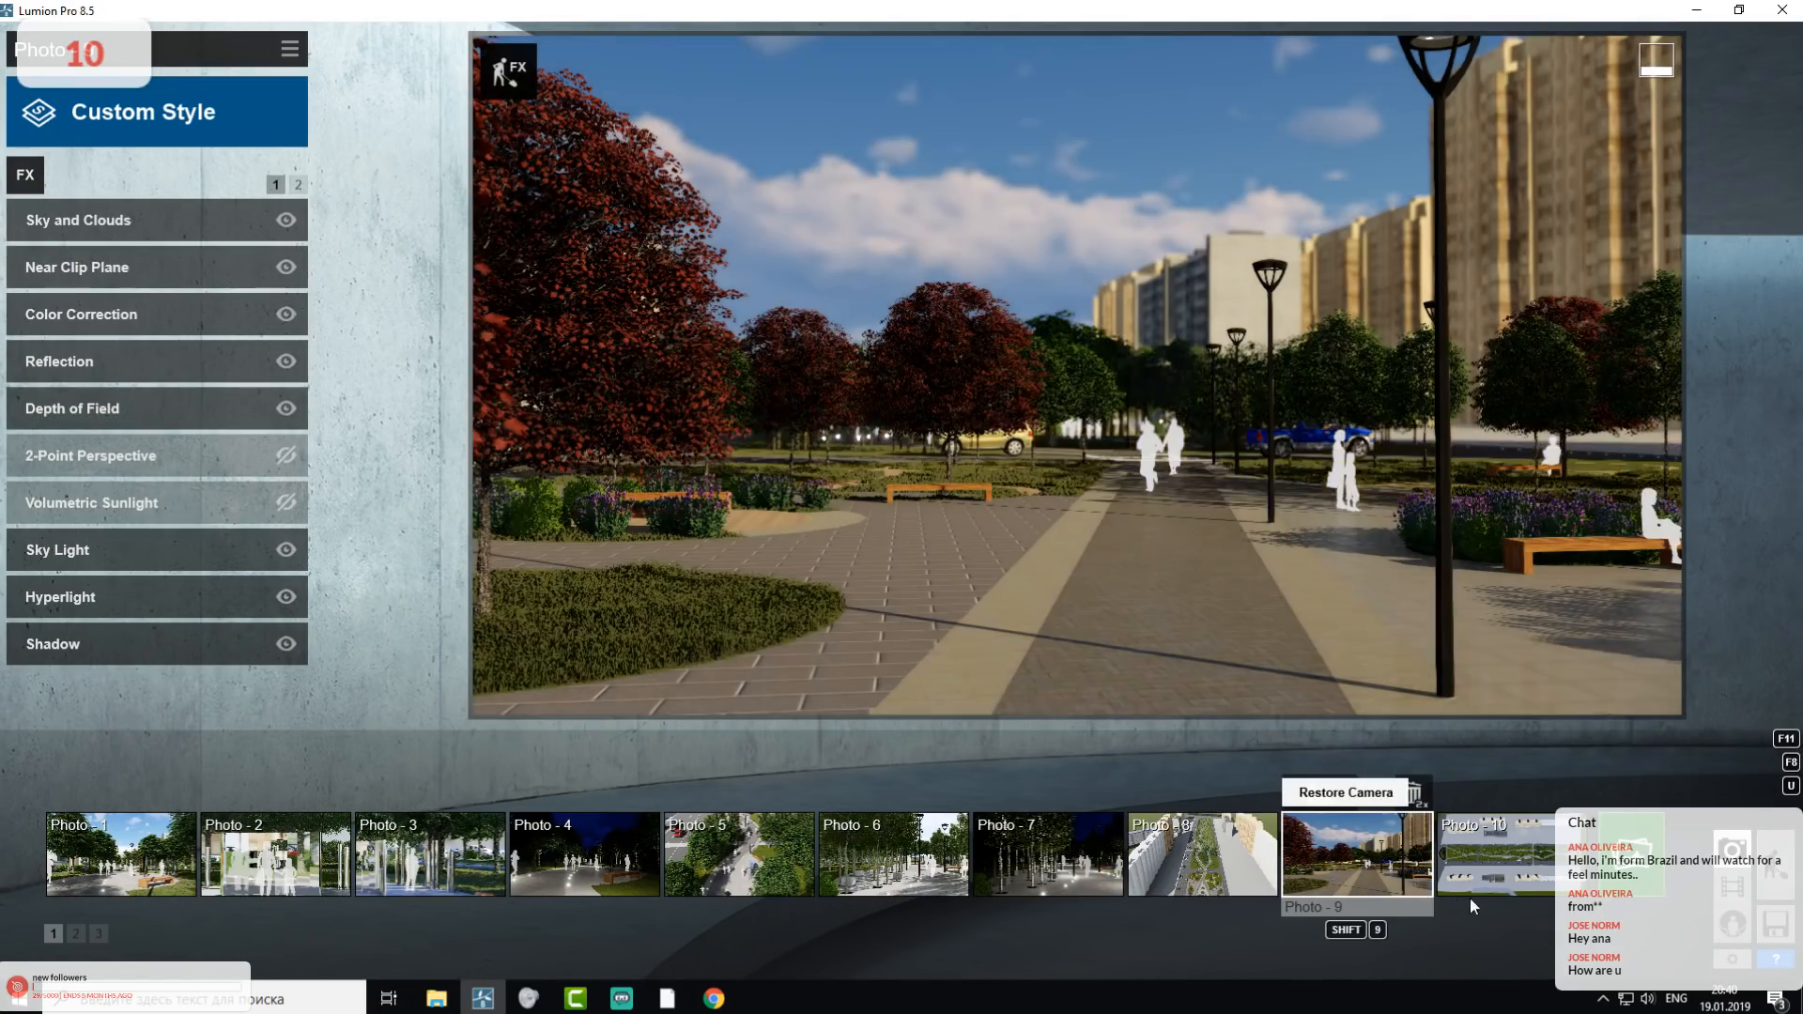
click(1514, 833)
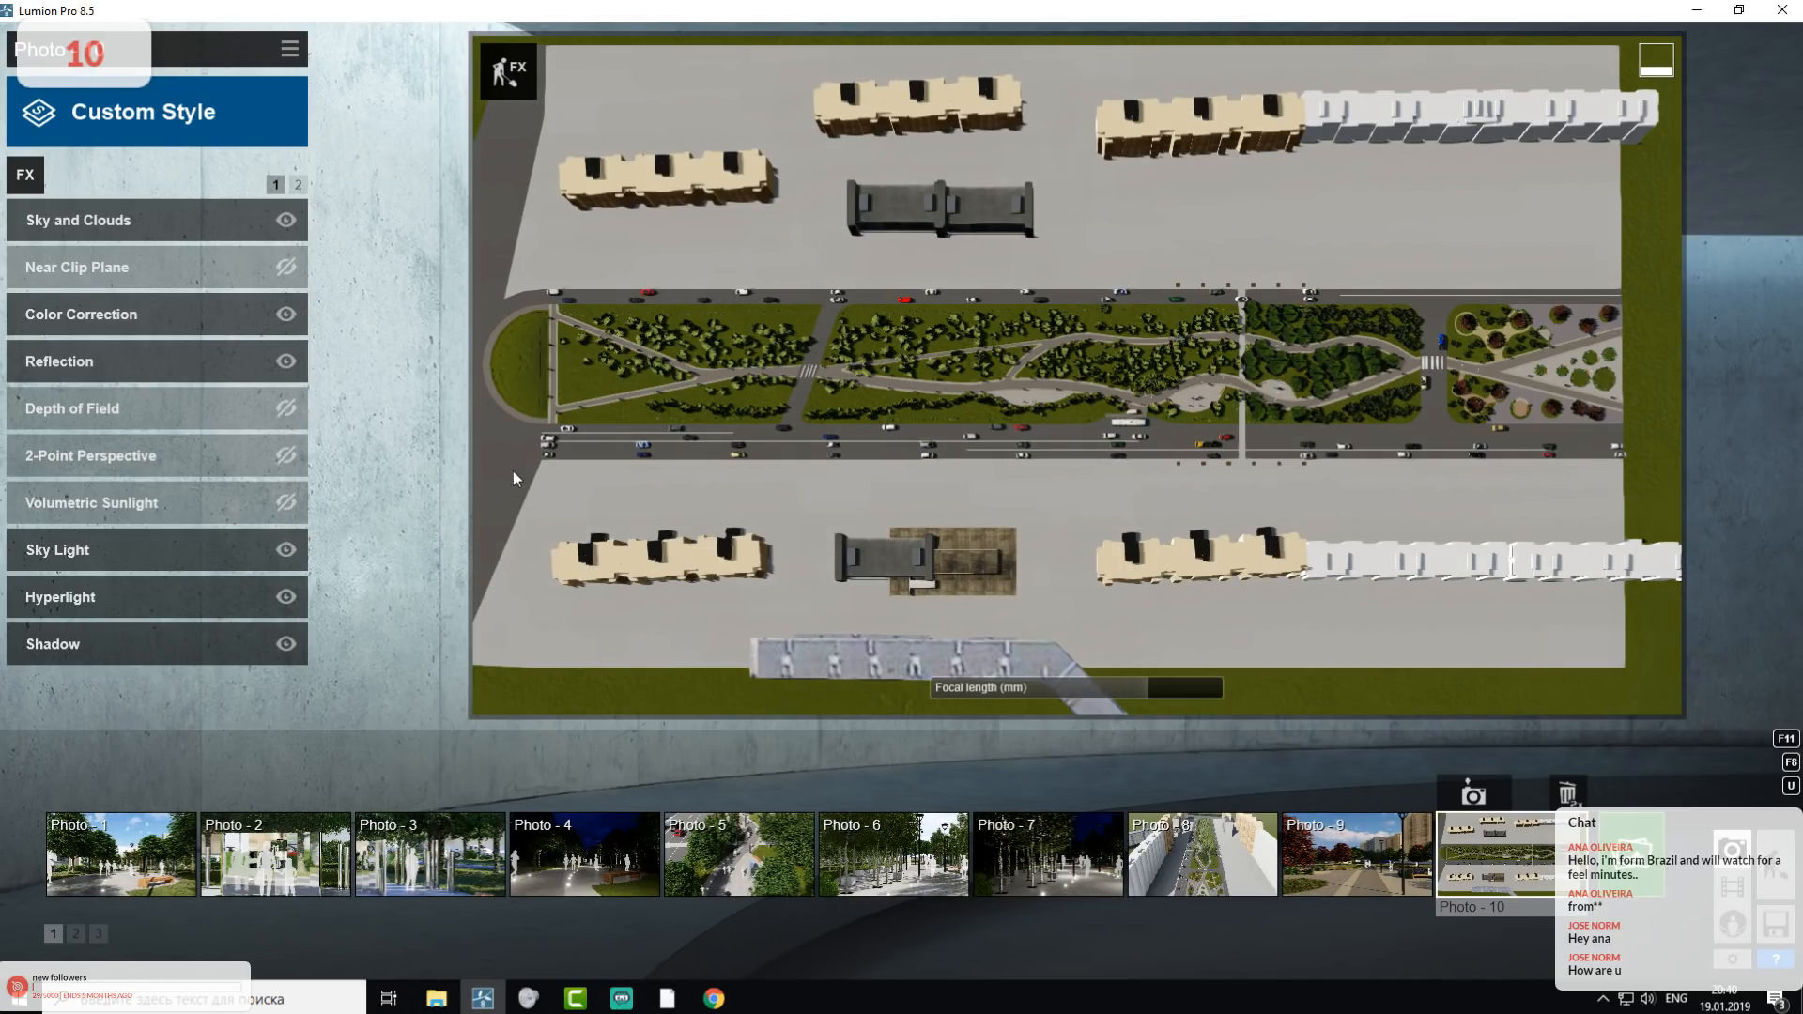
- Open the second photo set and review Photos 15, 14, 13 and 12
click(74, 935)
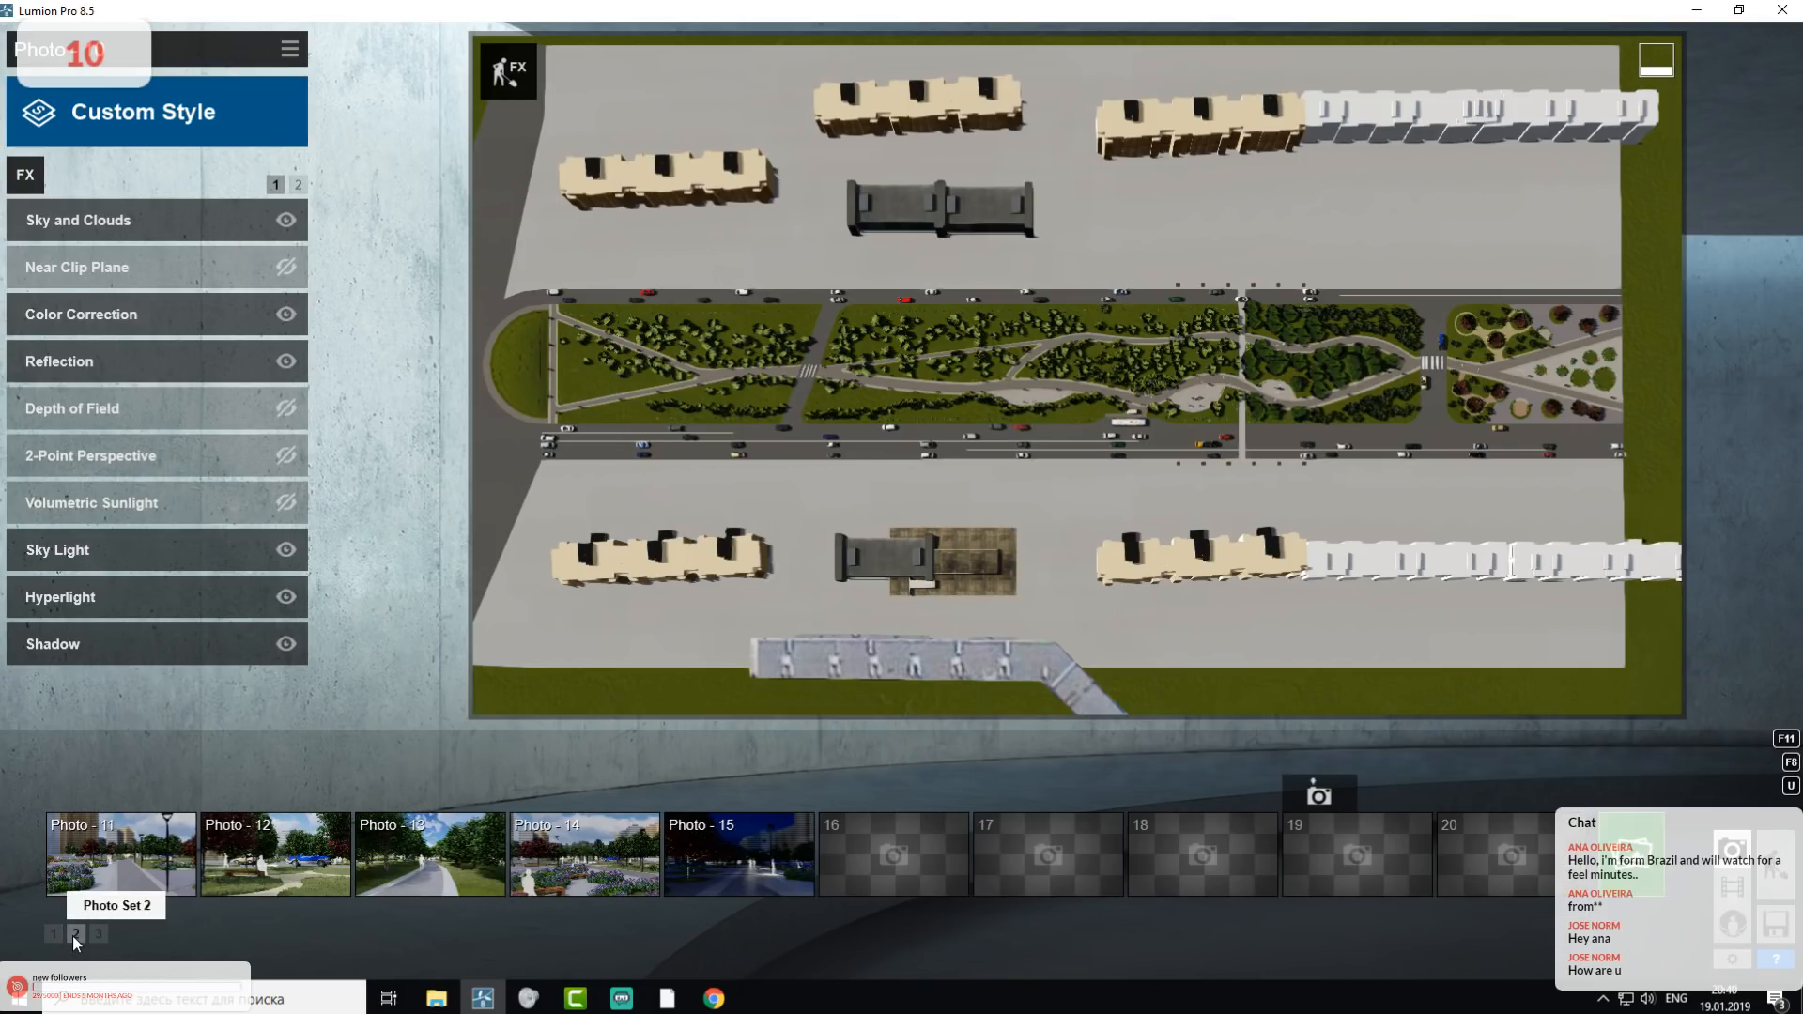
click(679, 843)
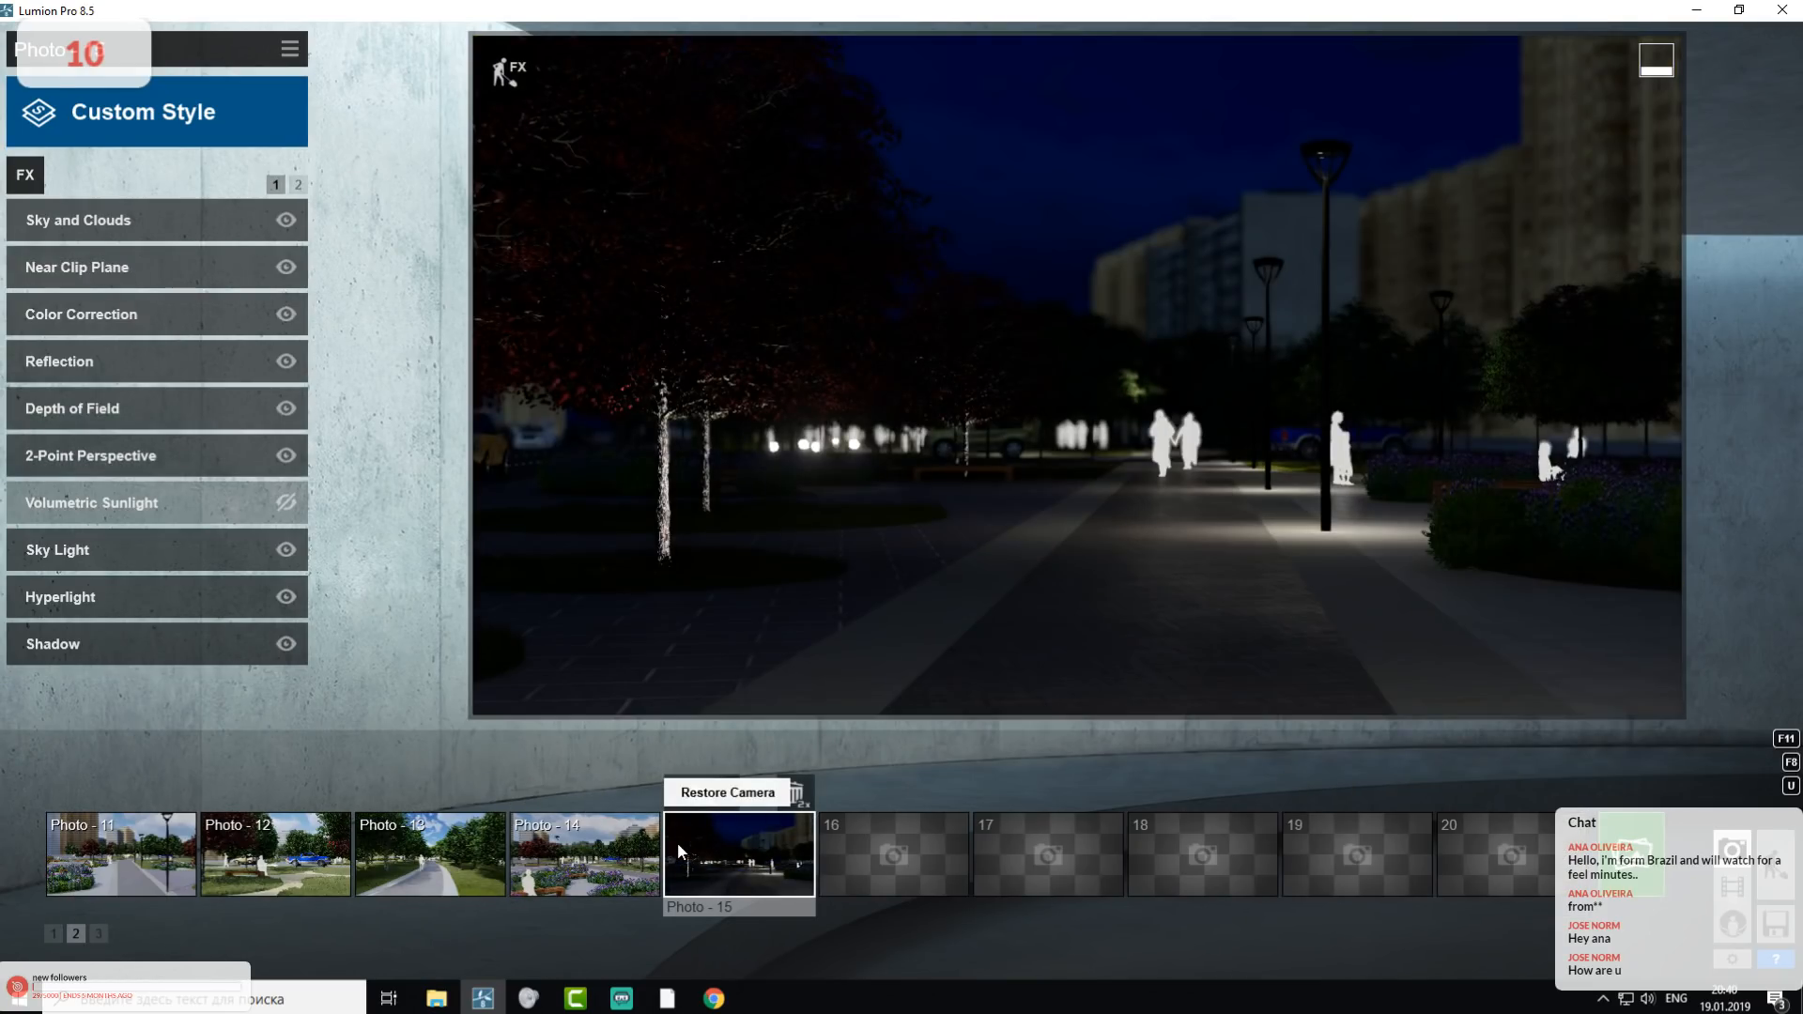
click(593, 840)
click(439, 857)
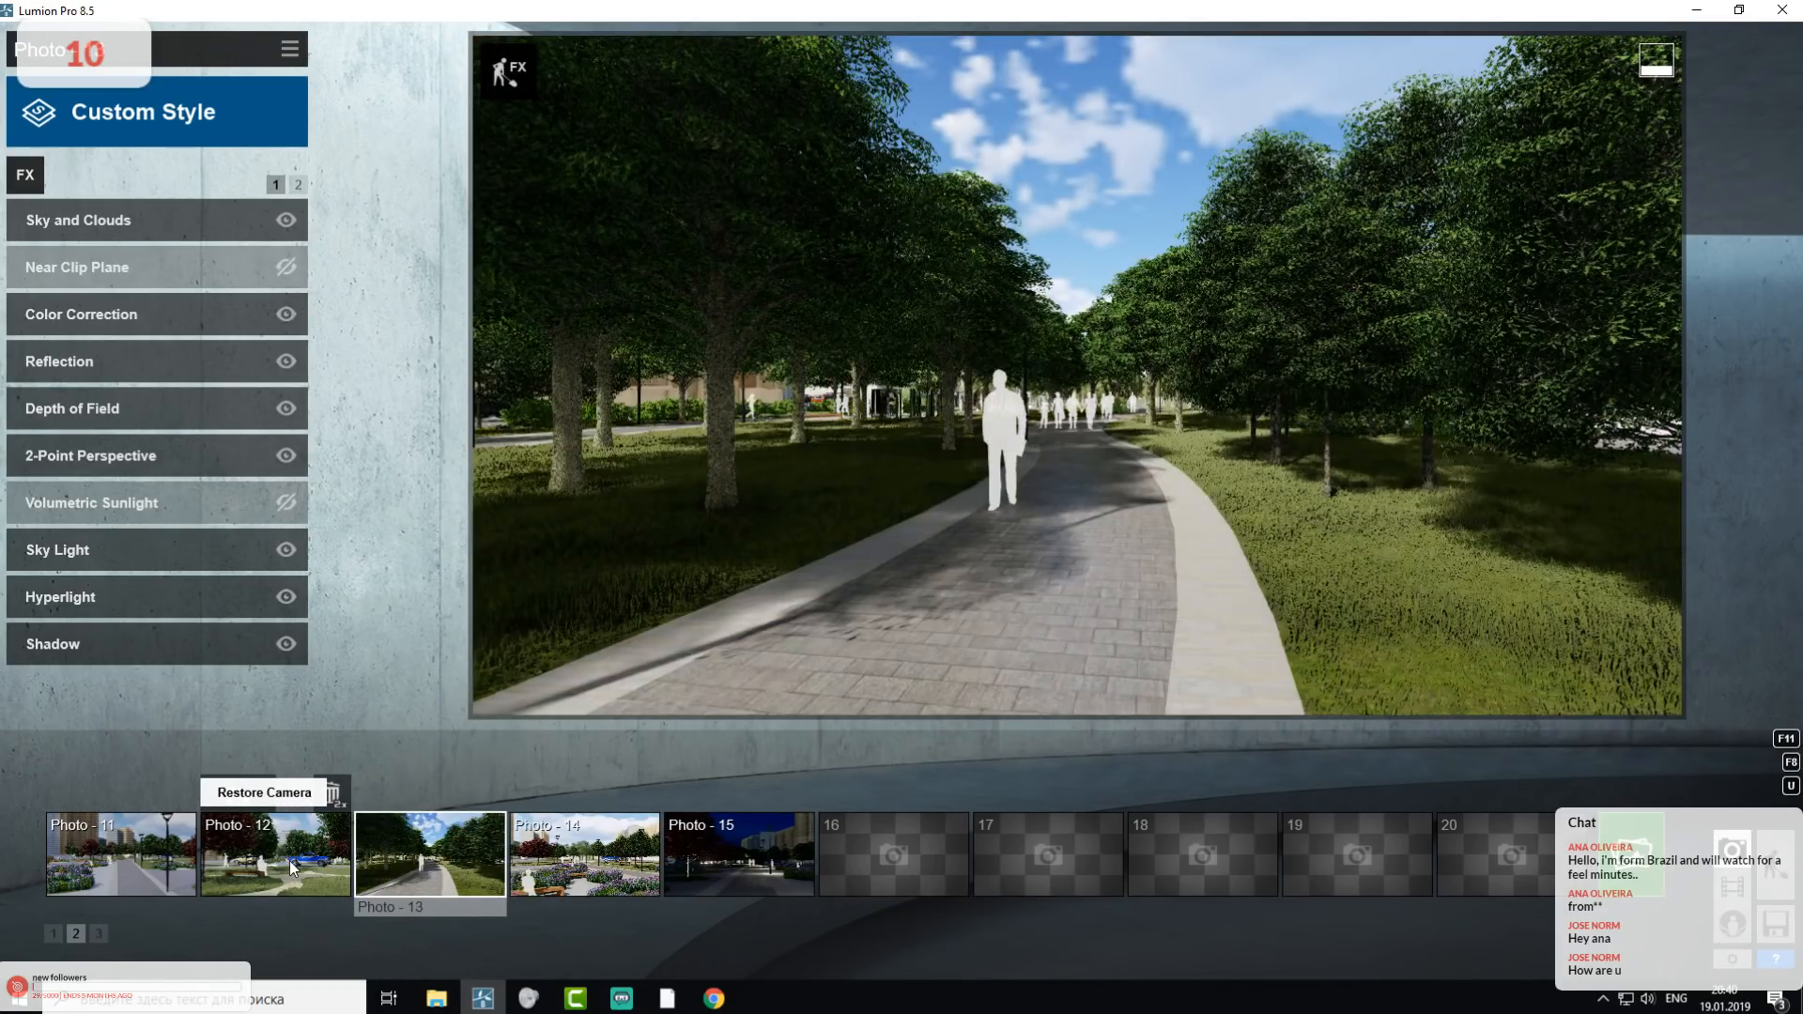
click(289, 860)
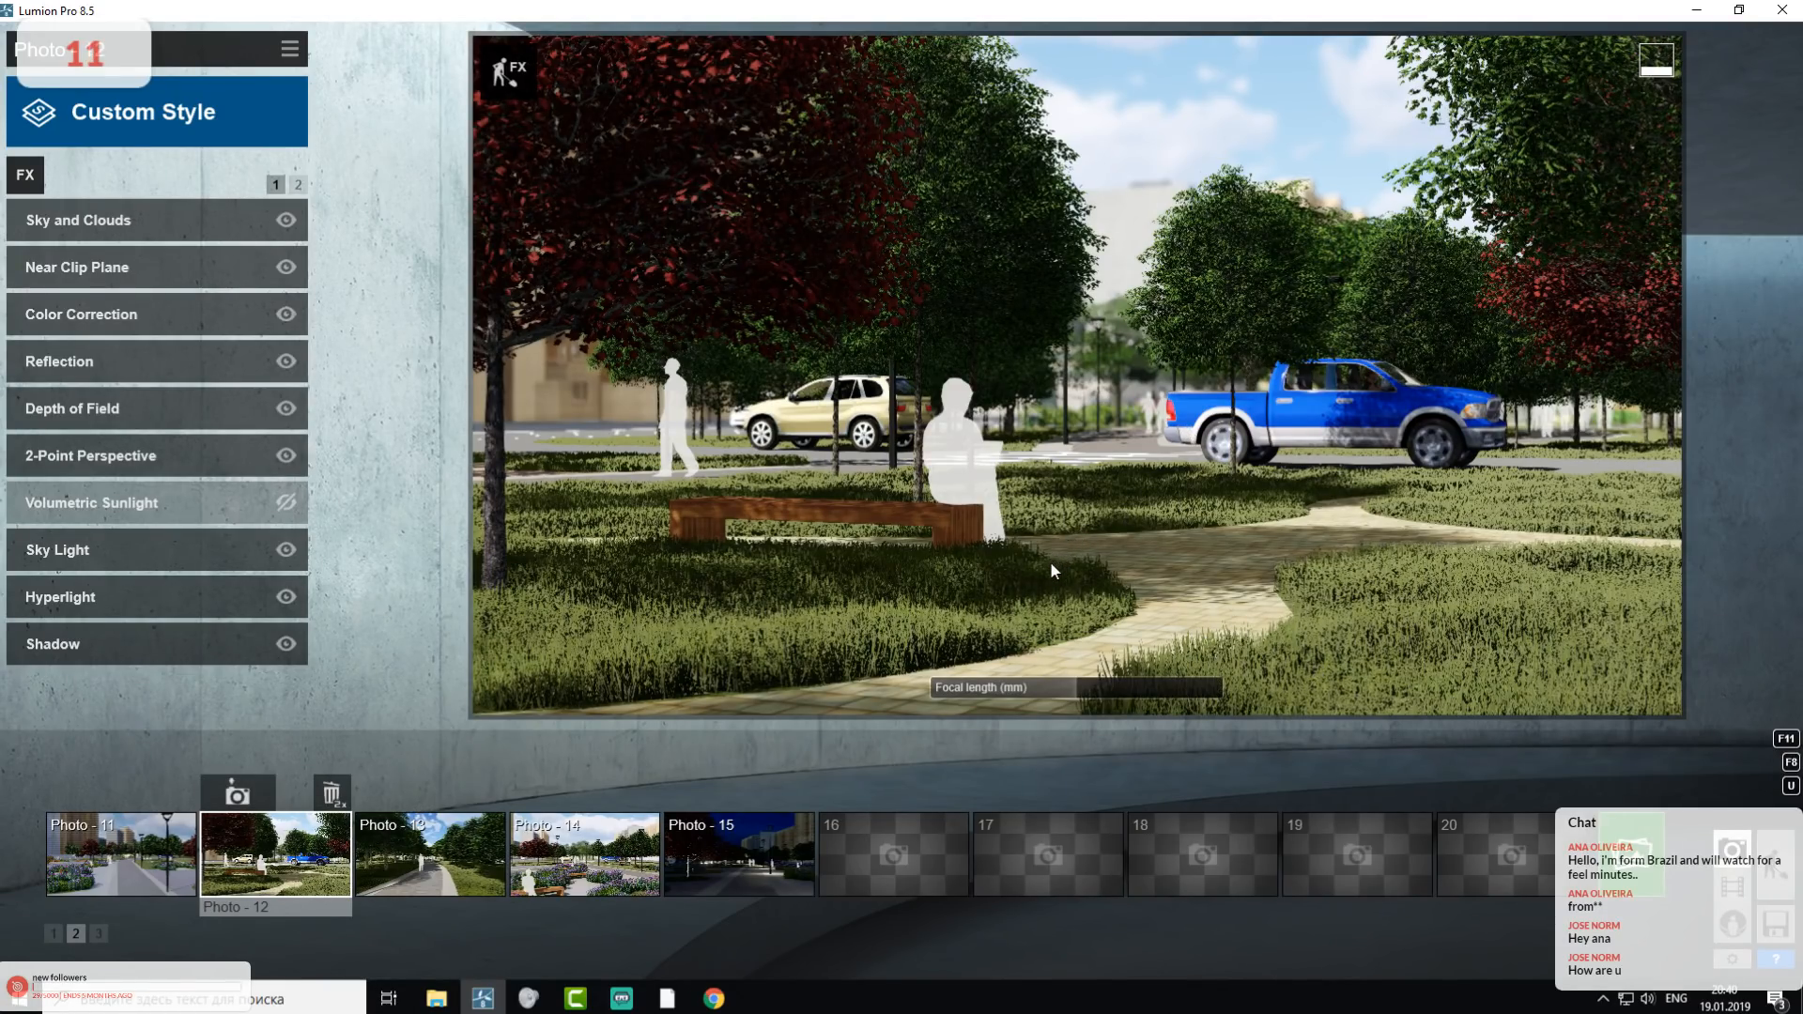
- Return to Build mode and inspect the park from the Photo 12 view up to the lamp posts along the paved path
click(1773, 872)
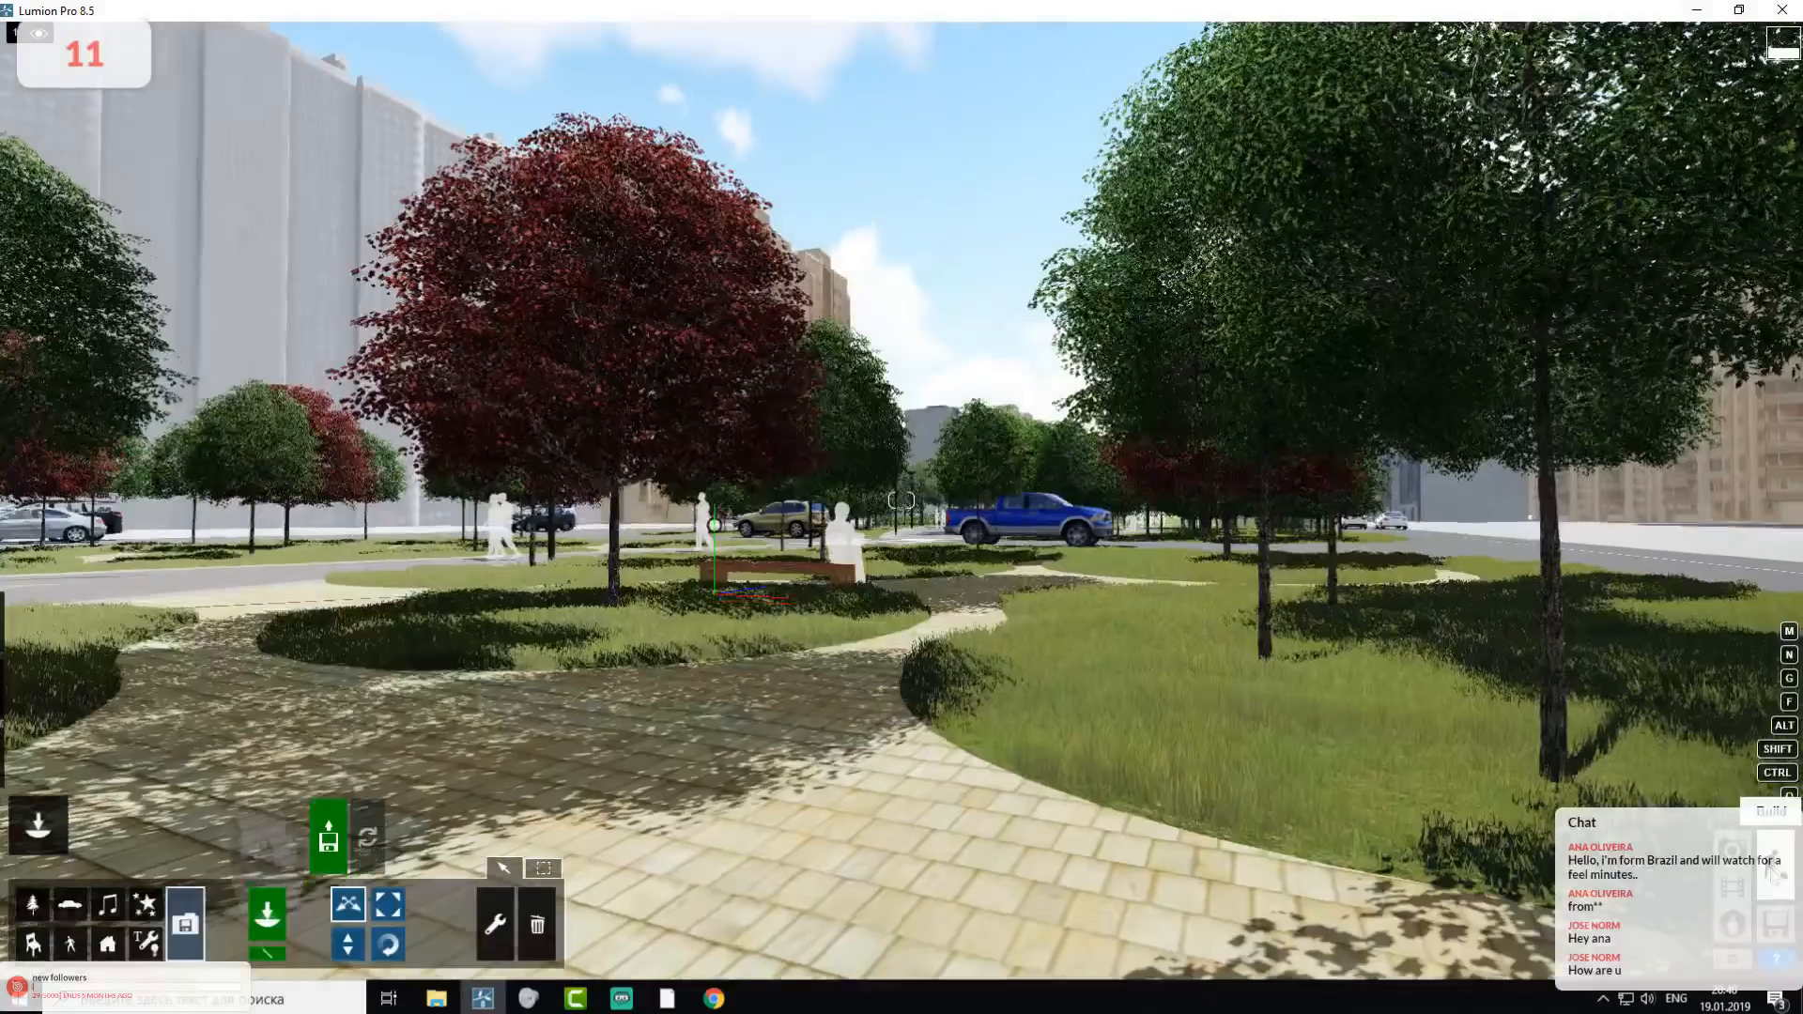
right_drag(1029, 676, 901, 610)
key(w)
key(w)
mouse_move(901, 508)
right_down()
mouse_move(1075, 507)
mouse_move(1075, 587)
mouse_move(1141, 648)
mouse_move(1192, 756)
mouse_move(1239, 775)
mouse_move(923, 491)
right_up()
key(w)
key(w)
key(s)
key(w)
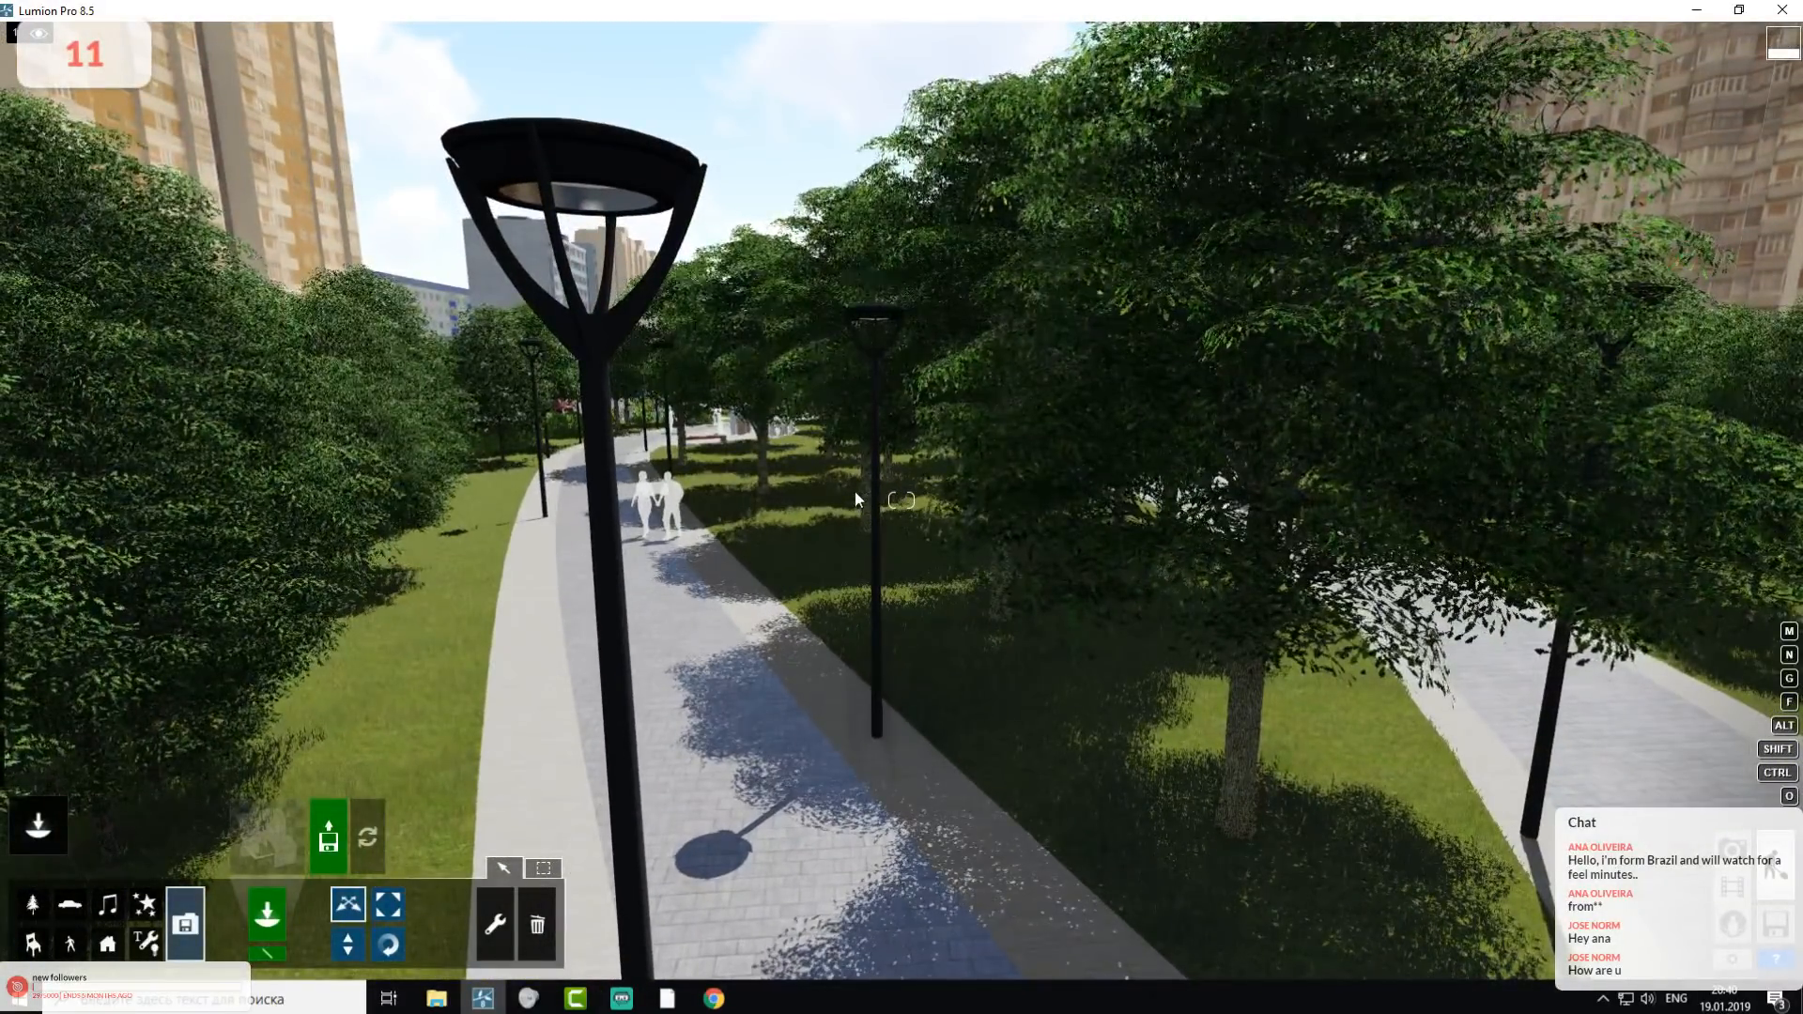
key(s)
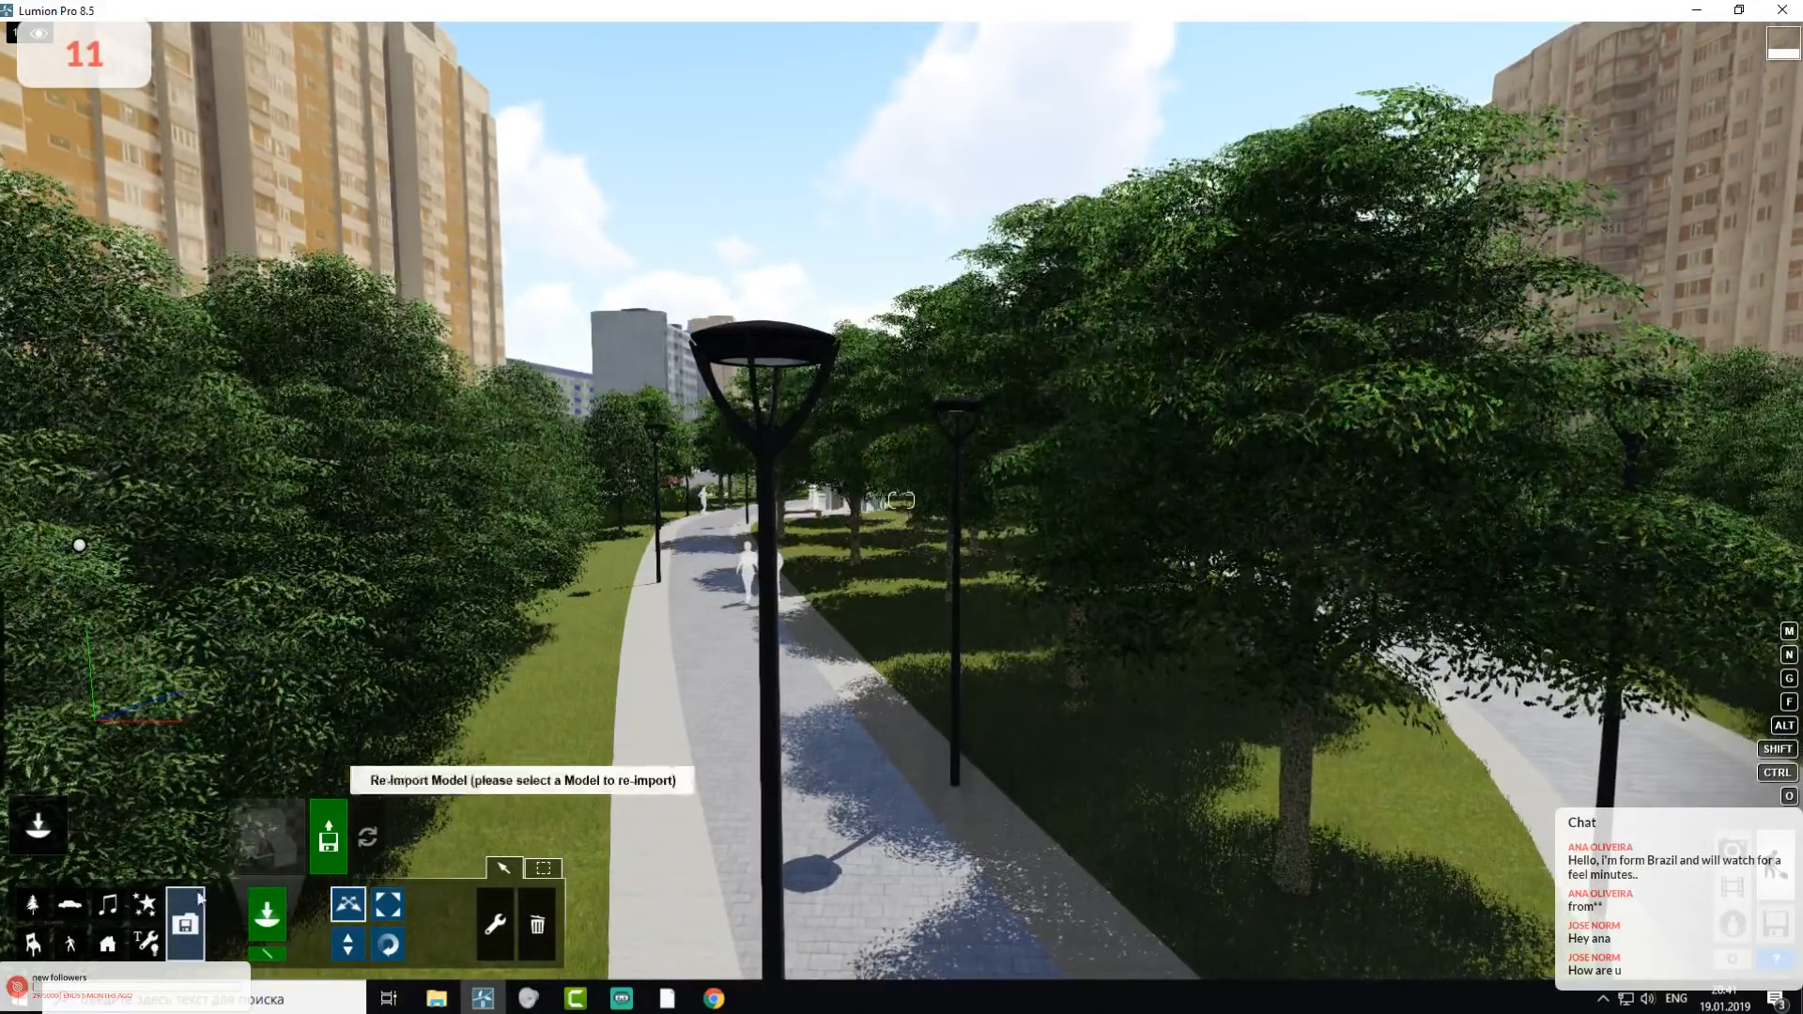
- Switch to the lights and utilities category and inspect the spotlights on the path's lamp posts
click(147, 943)
key(w)
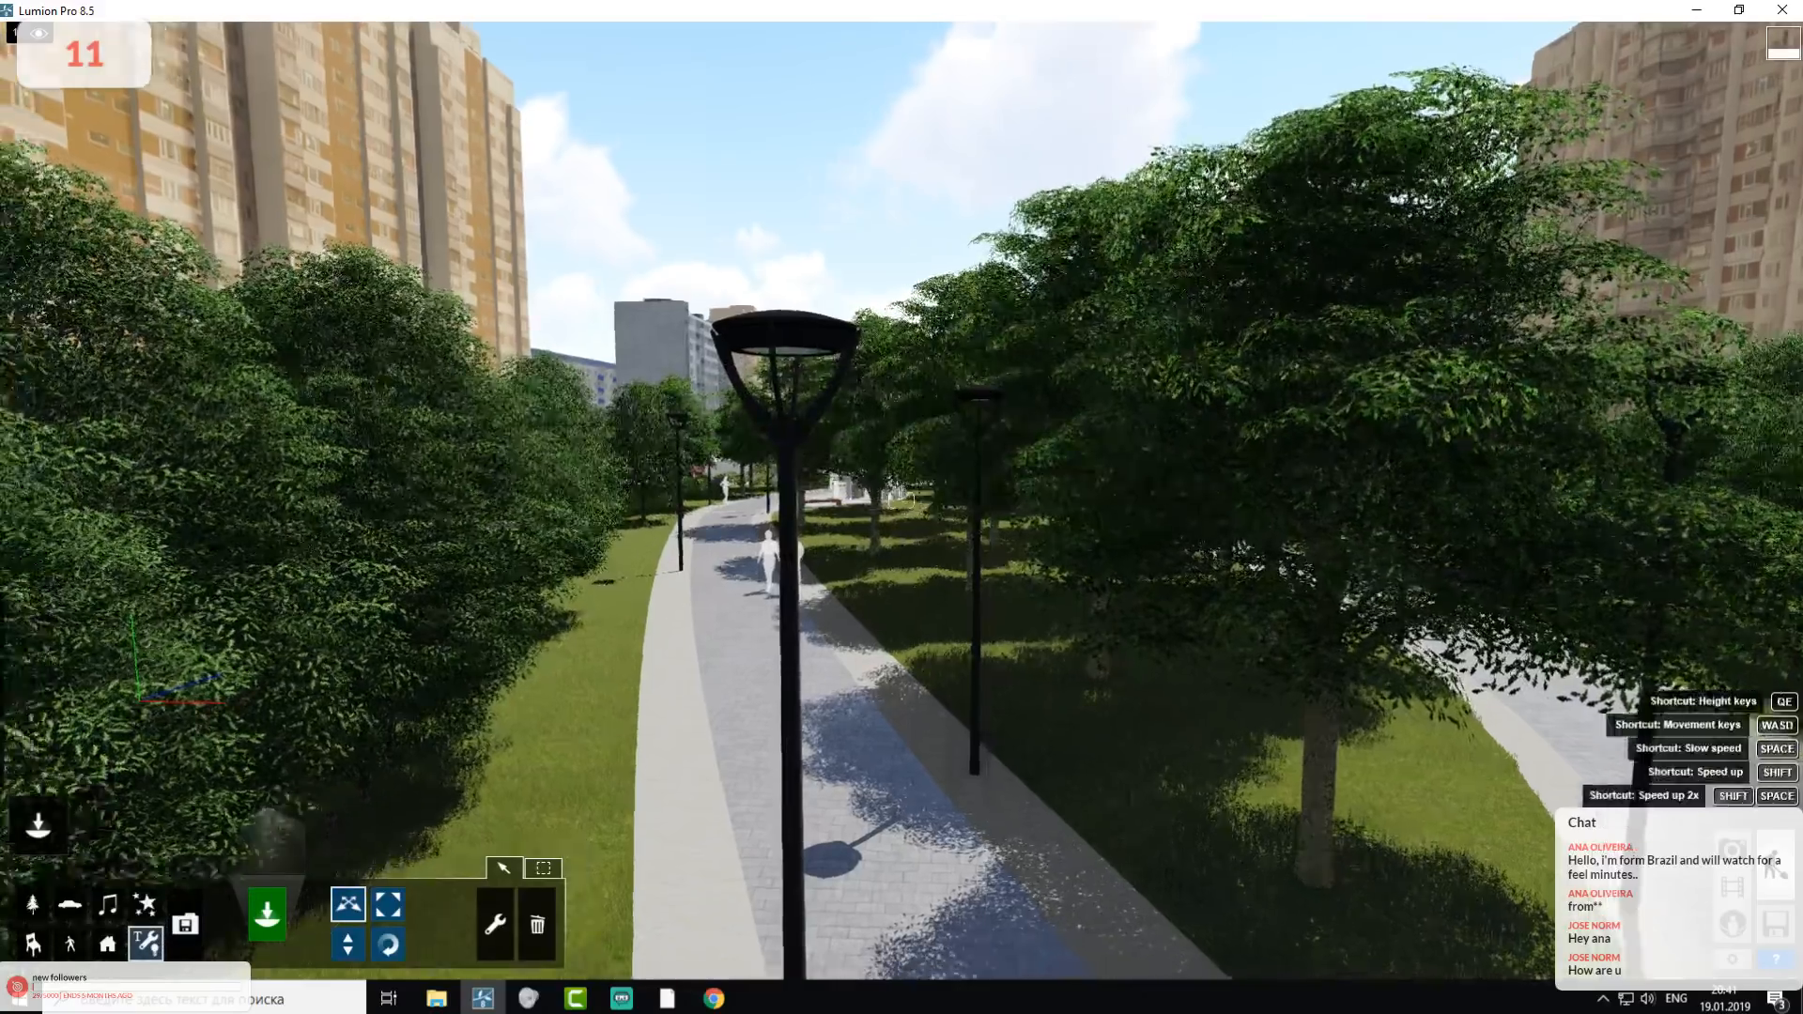
key(d)
right_drag(742, 376, 566, 364)
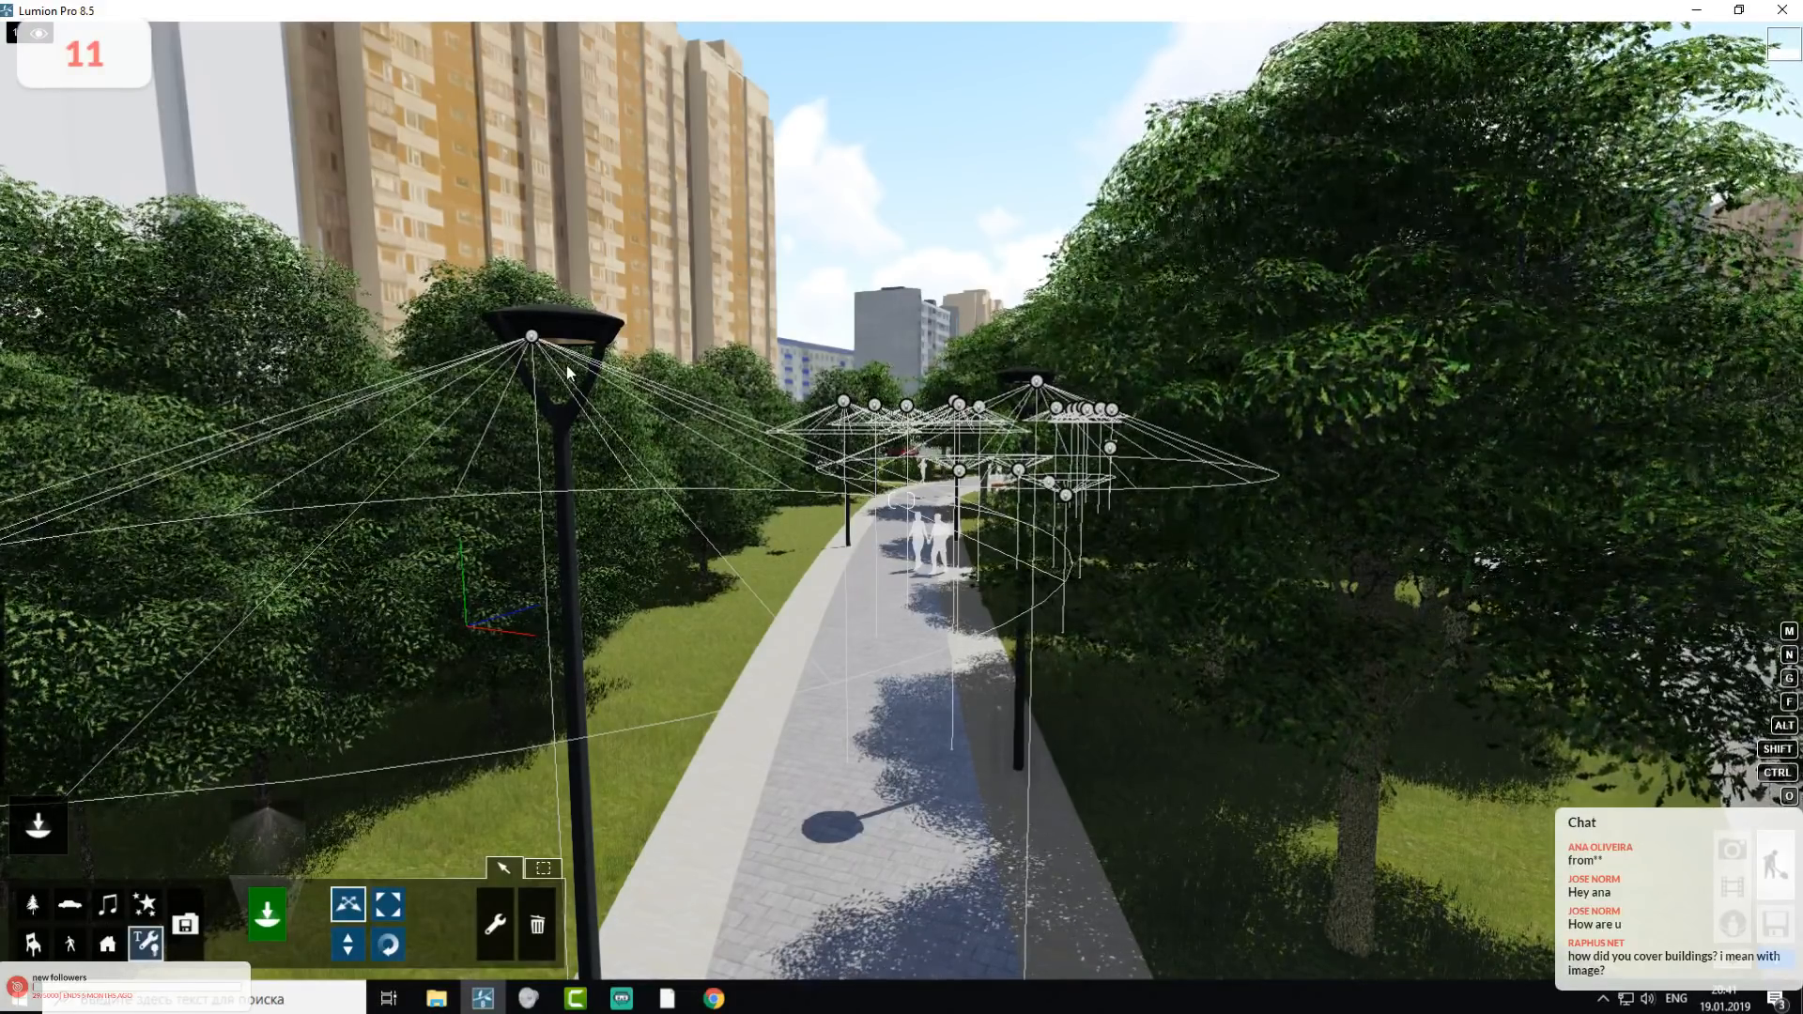
- Add a sixth layer and name it "Lights"
mouse_move(43, 33)
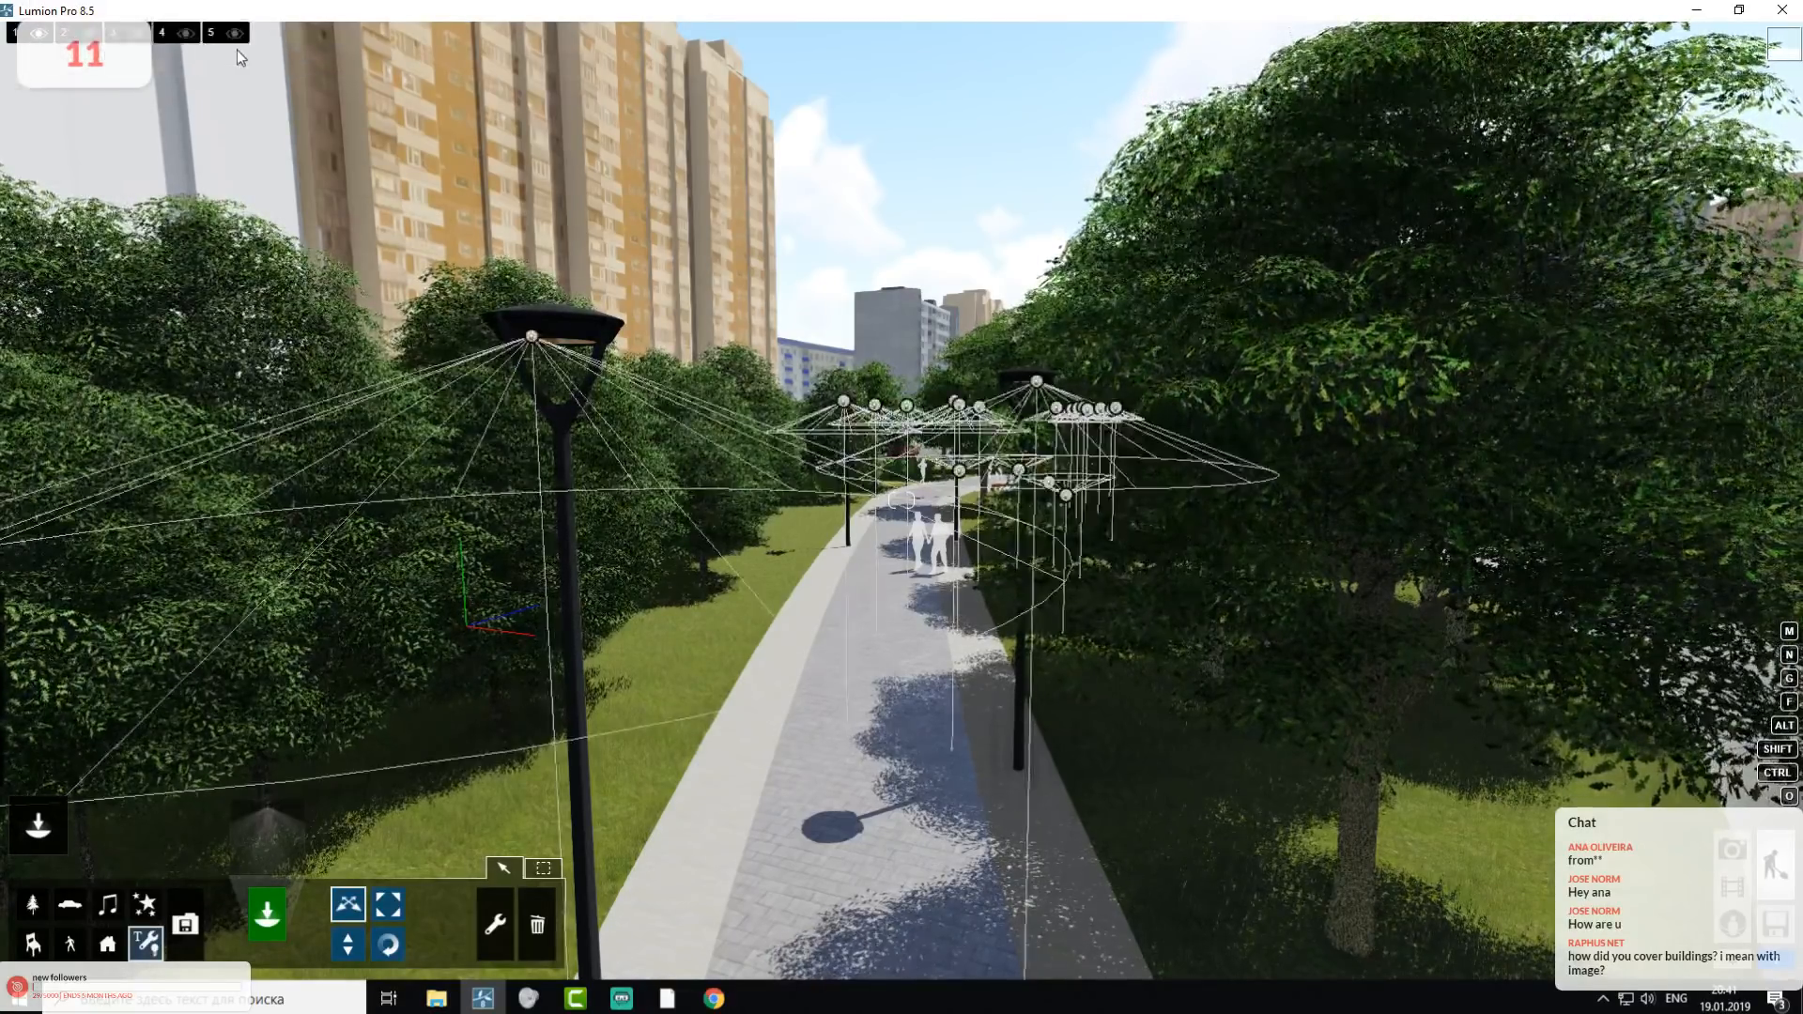
click(271, 41)
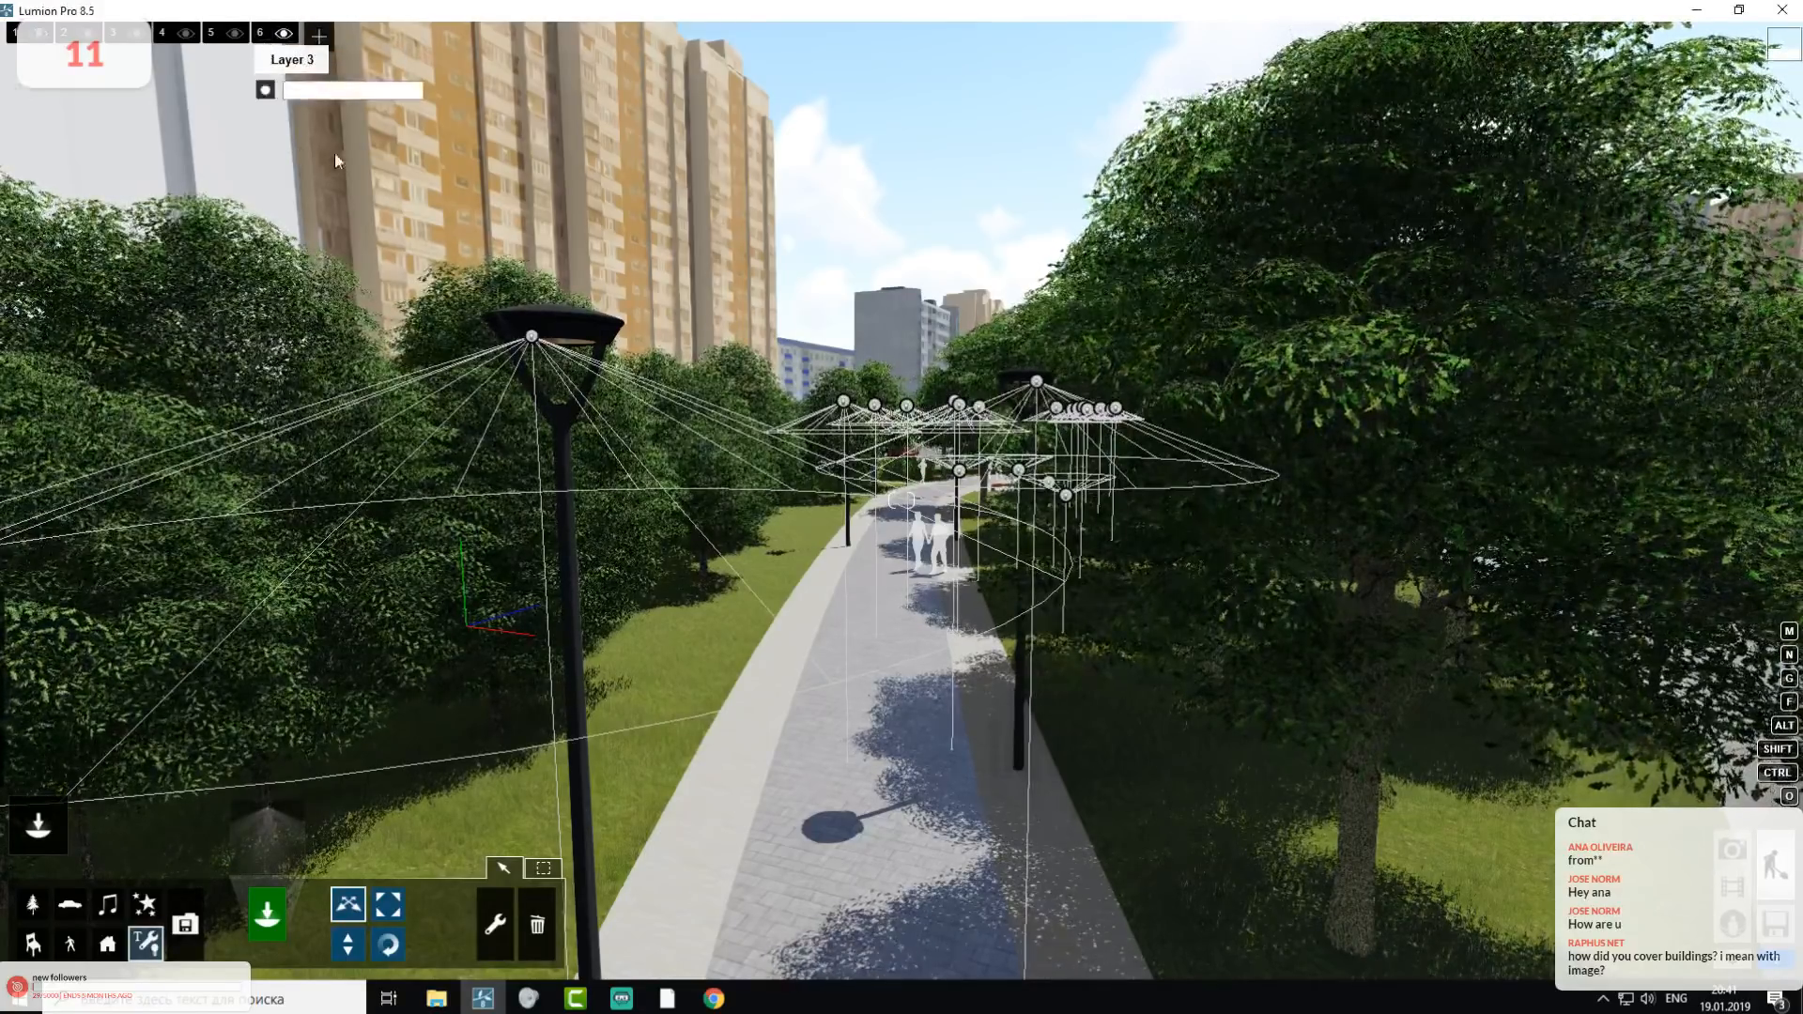
click(263, 35)
click(311, 92)
key(BackSpace)
key(BackSpace)
key(BackSpace)
key(BackSpace)
key(BackSpace)
key(BackSpace)
key(BackSpace)
text(Ligh)
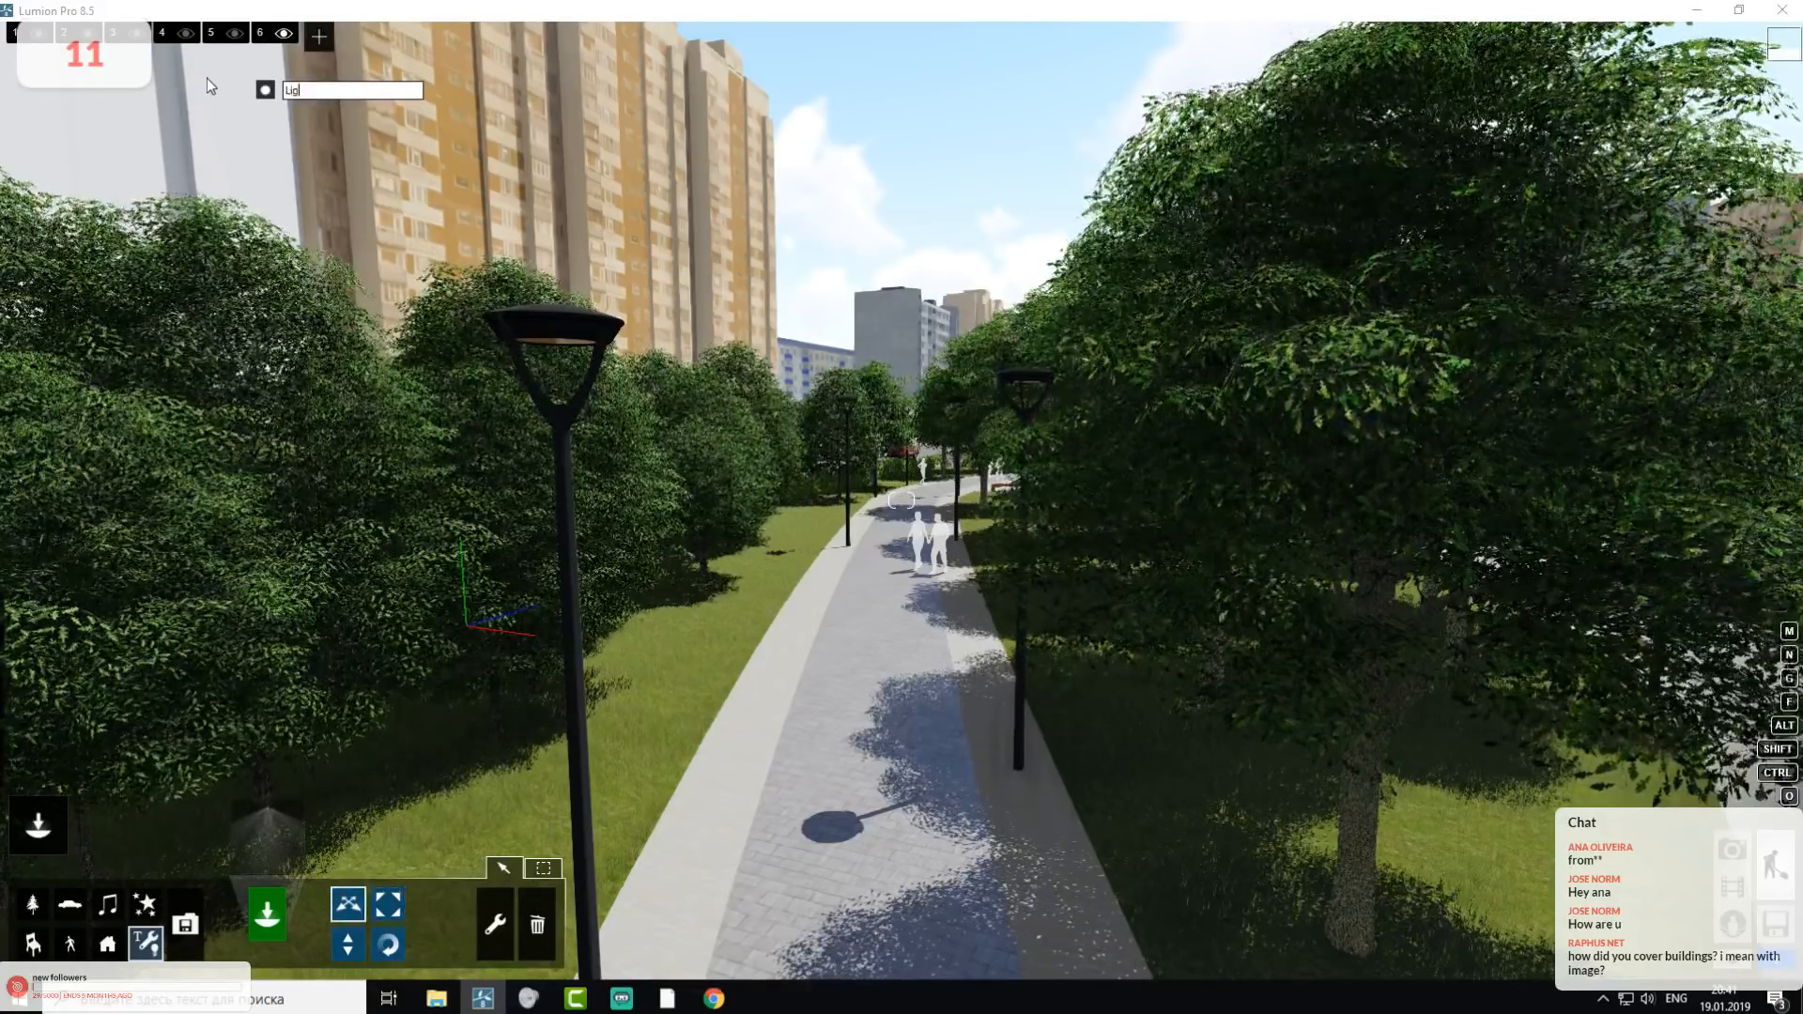
text(ts)
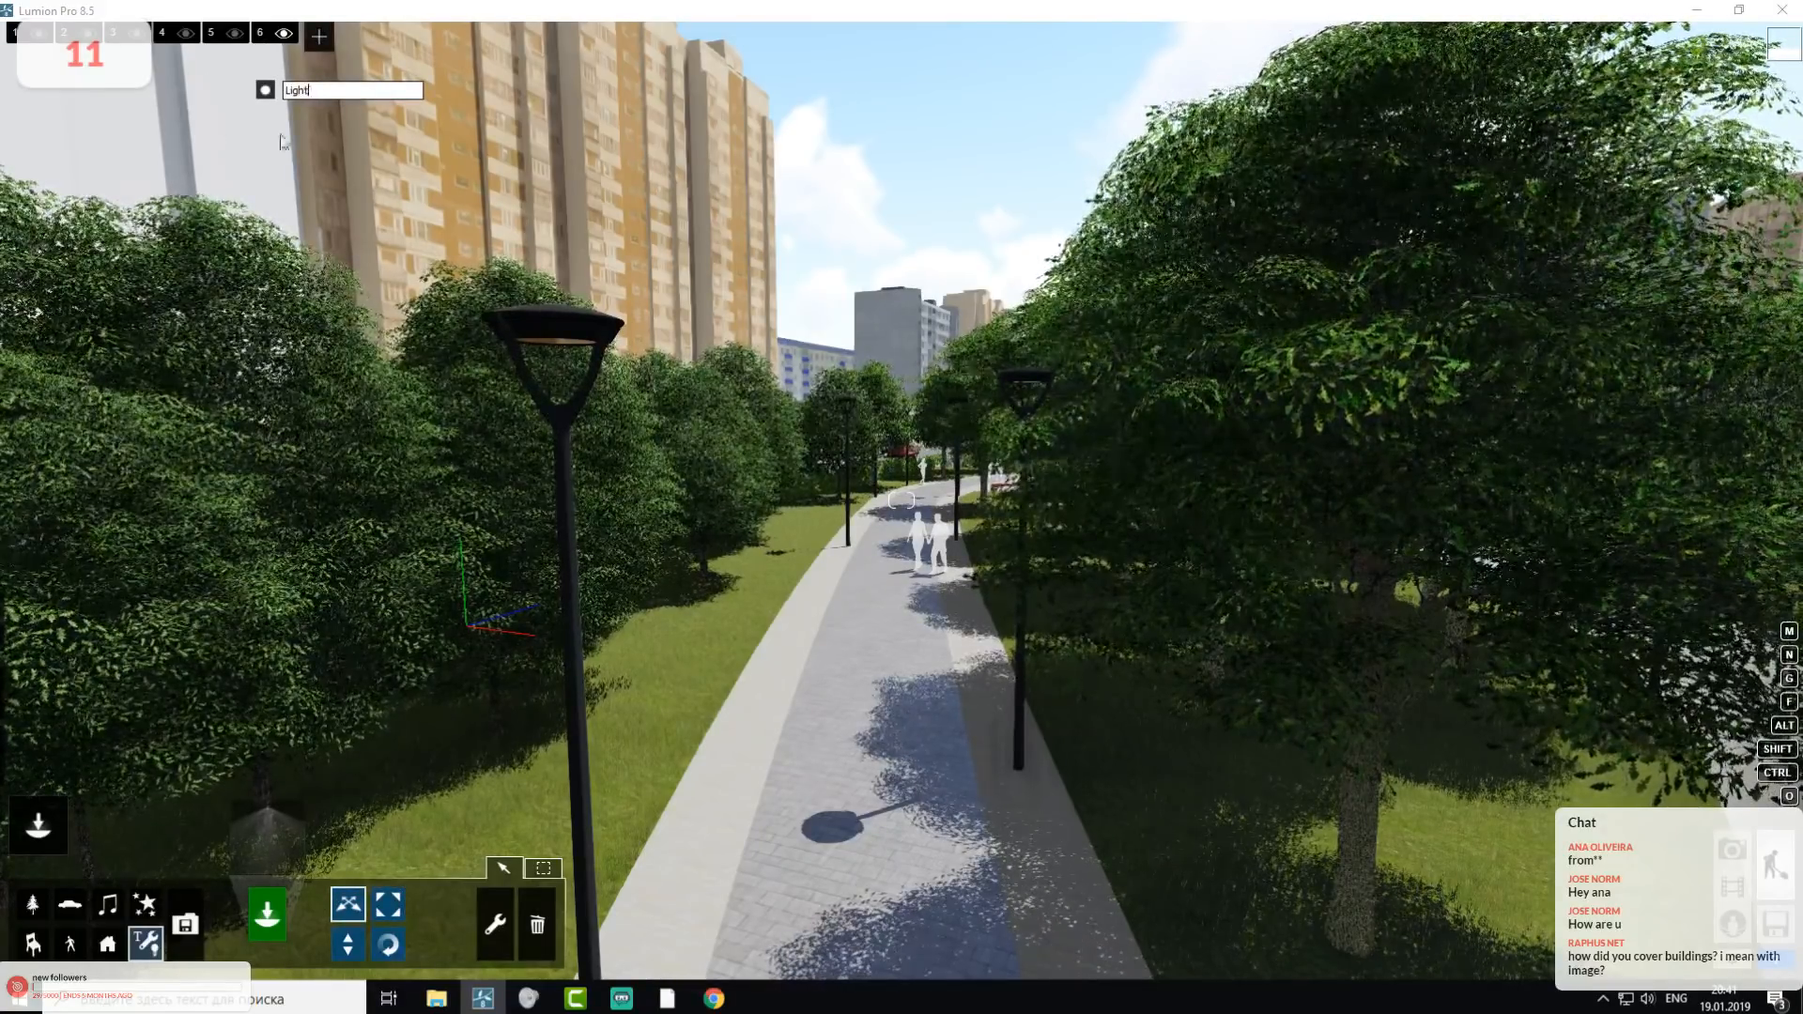
- Confirm "Light" as the name of the sixth layer
click(214, 126)
mouse_move(265, 48)
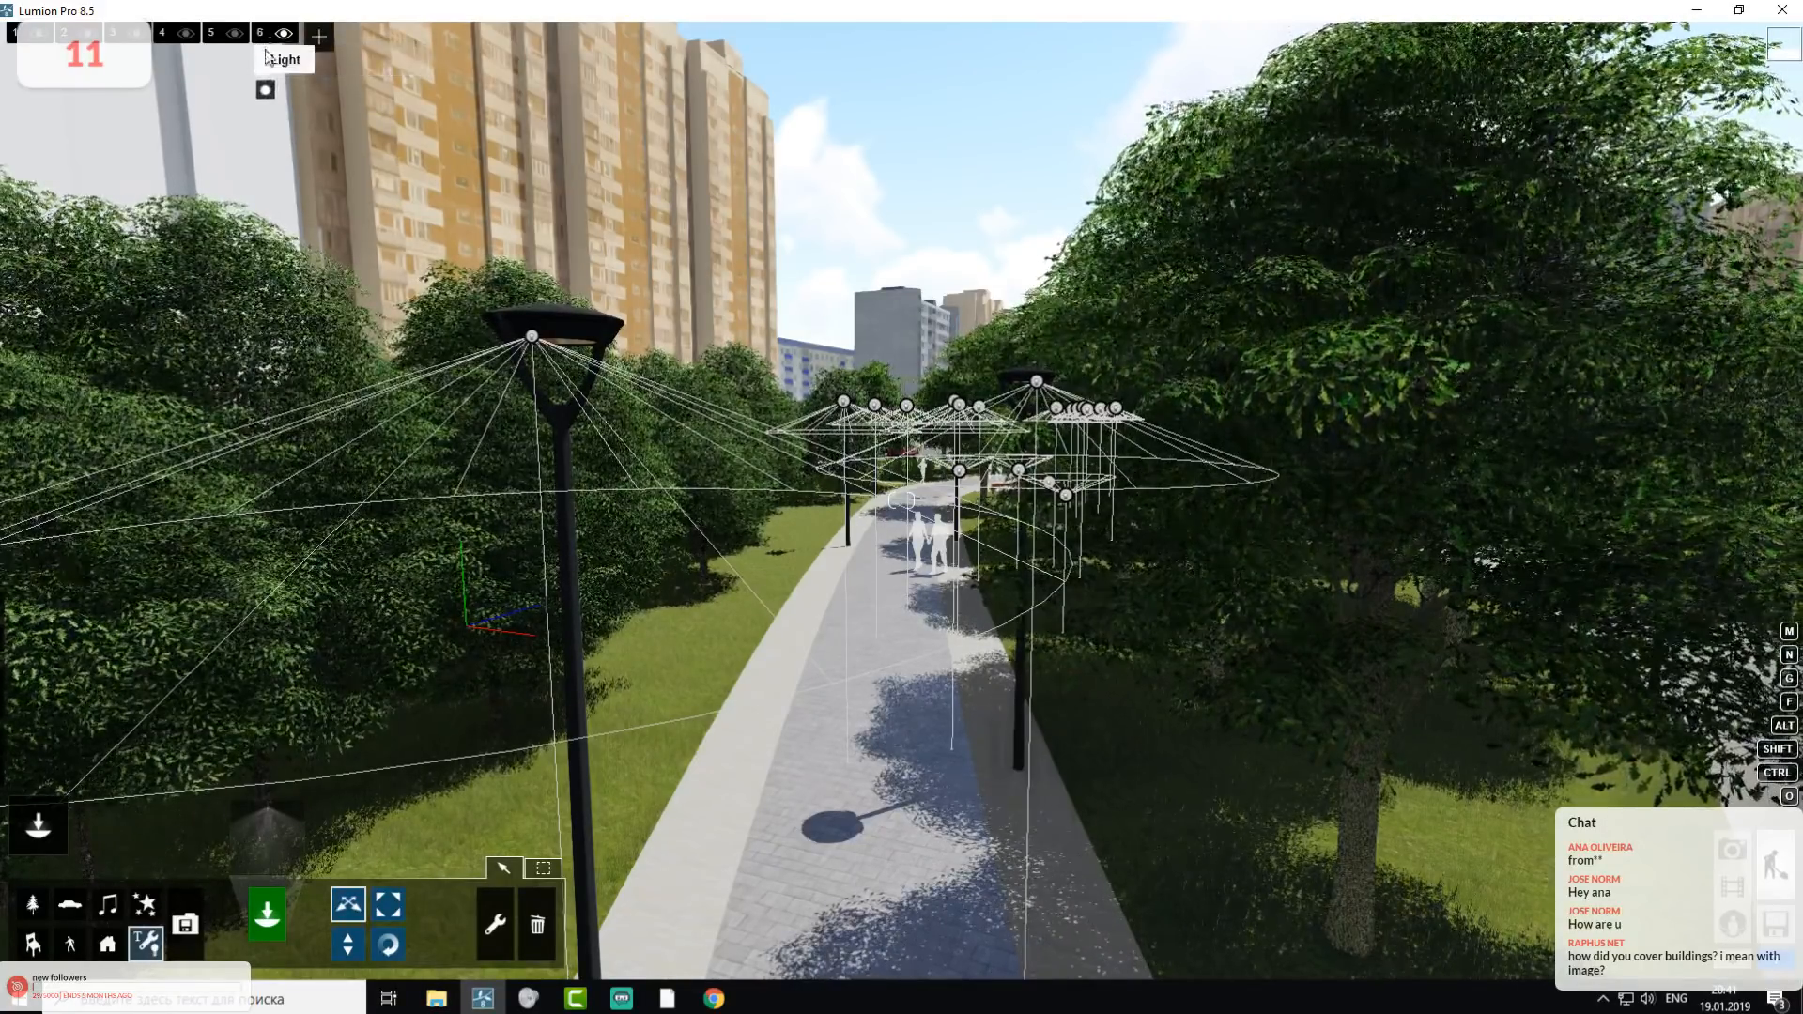
- Choose the Lamp05 spotlight from the lights library and place it on the lamp post beside the path, under its head
right_drag(315, 194, 190, 185)
key(d)
key(w)
key(w)
key(w)
right_drag(902, 501, 633, 256)
key(s)
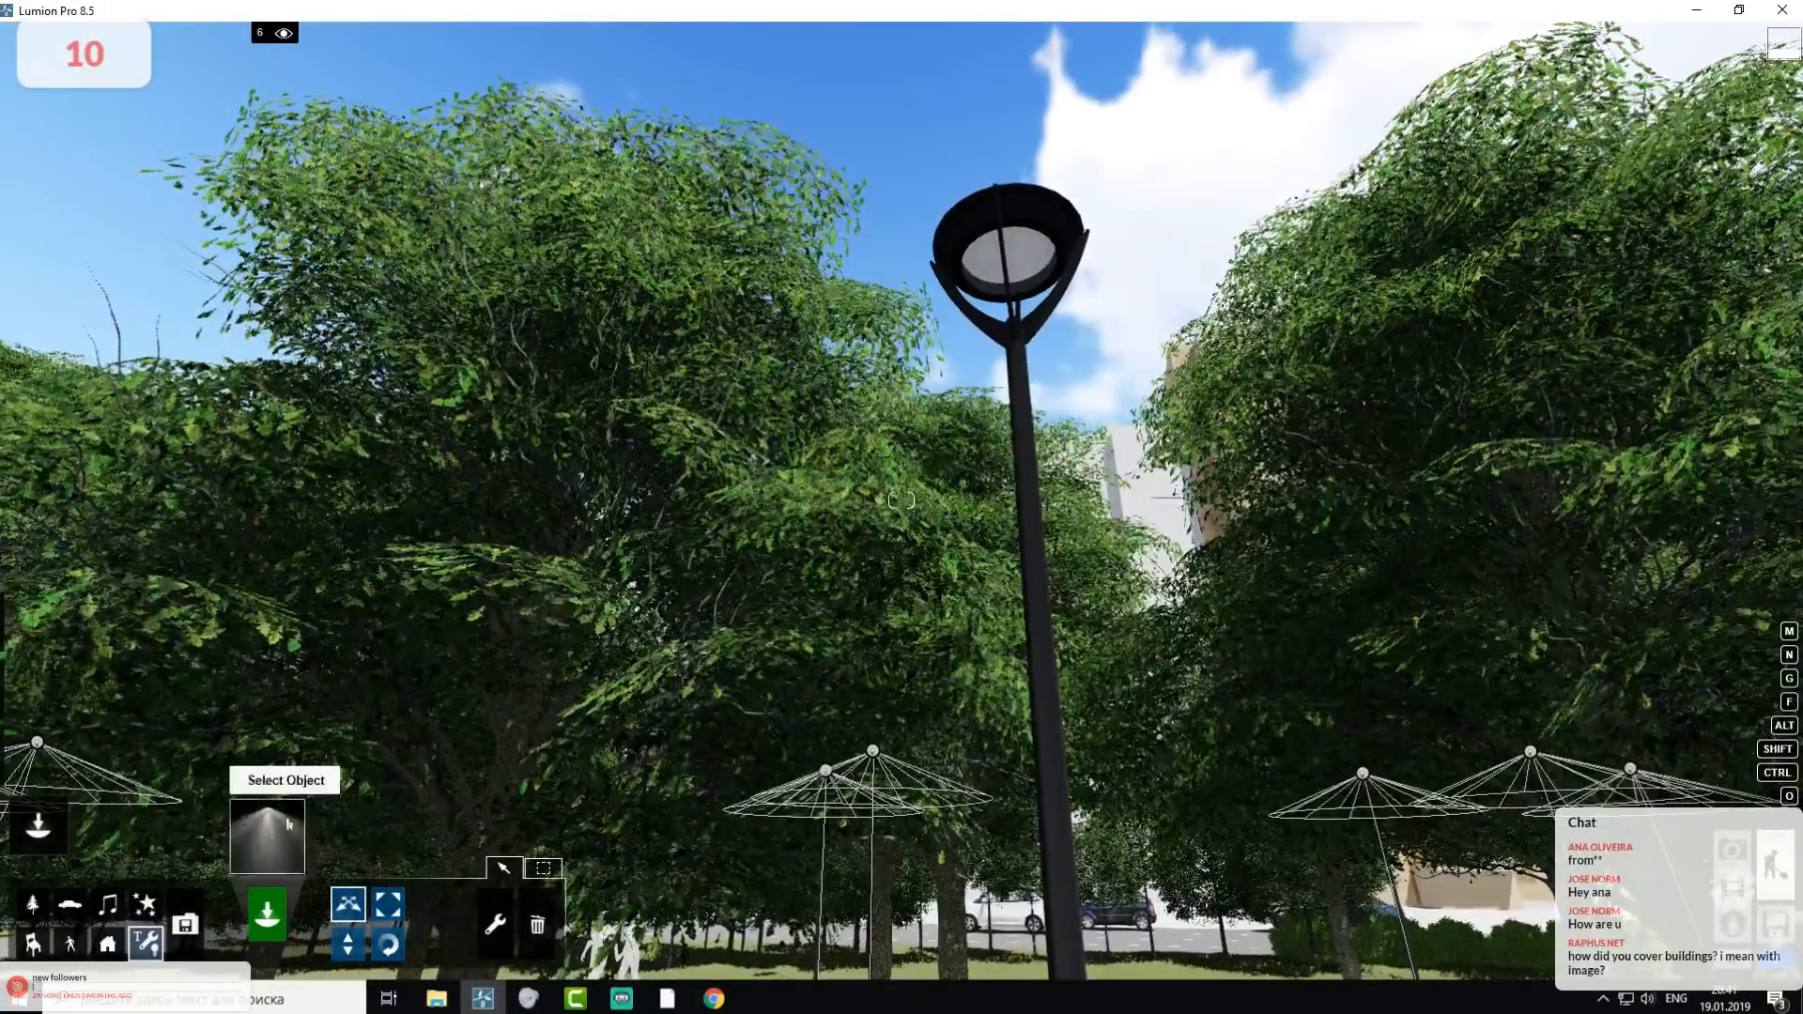
click(271, 831)
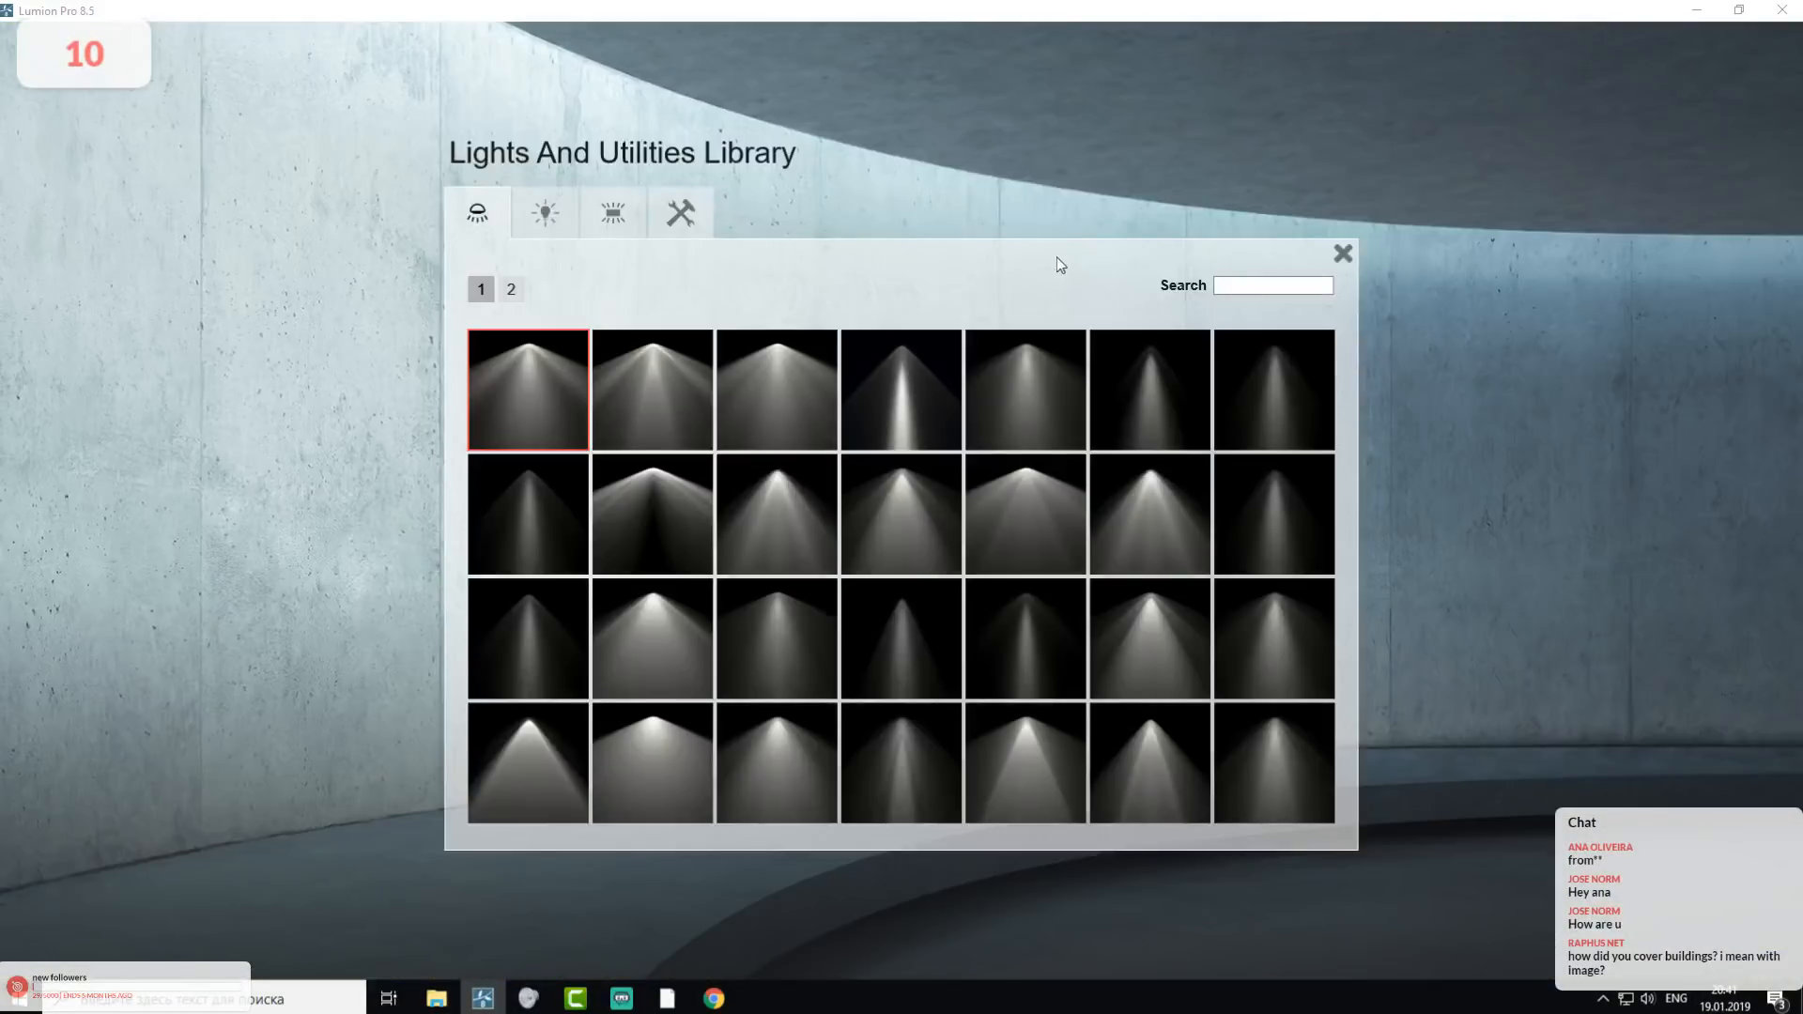
click(1059, 395)
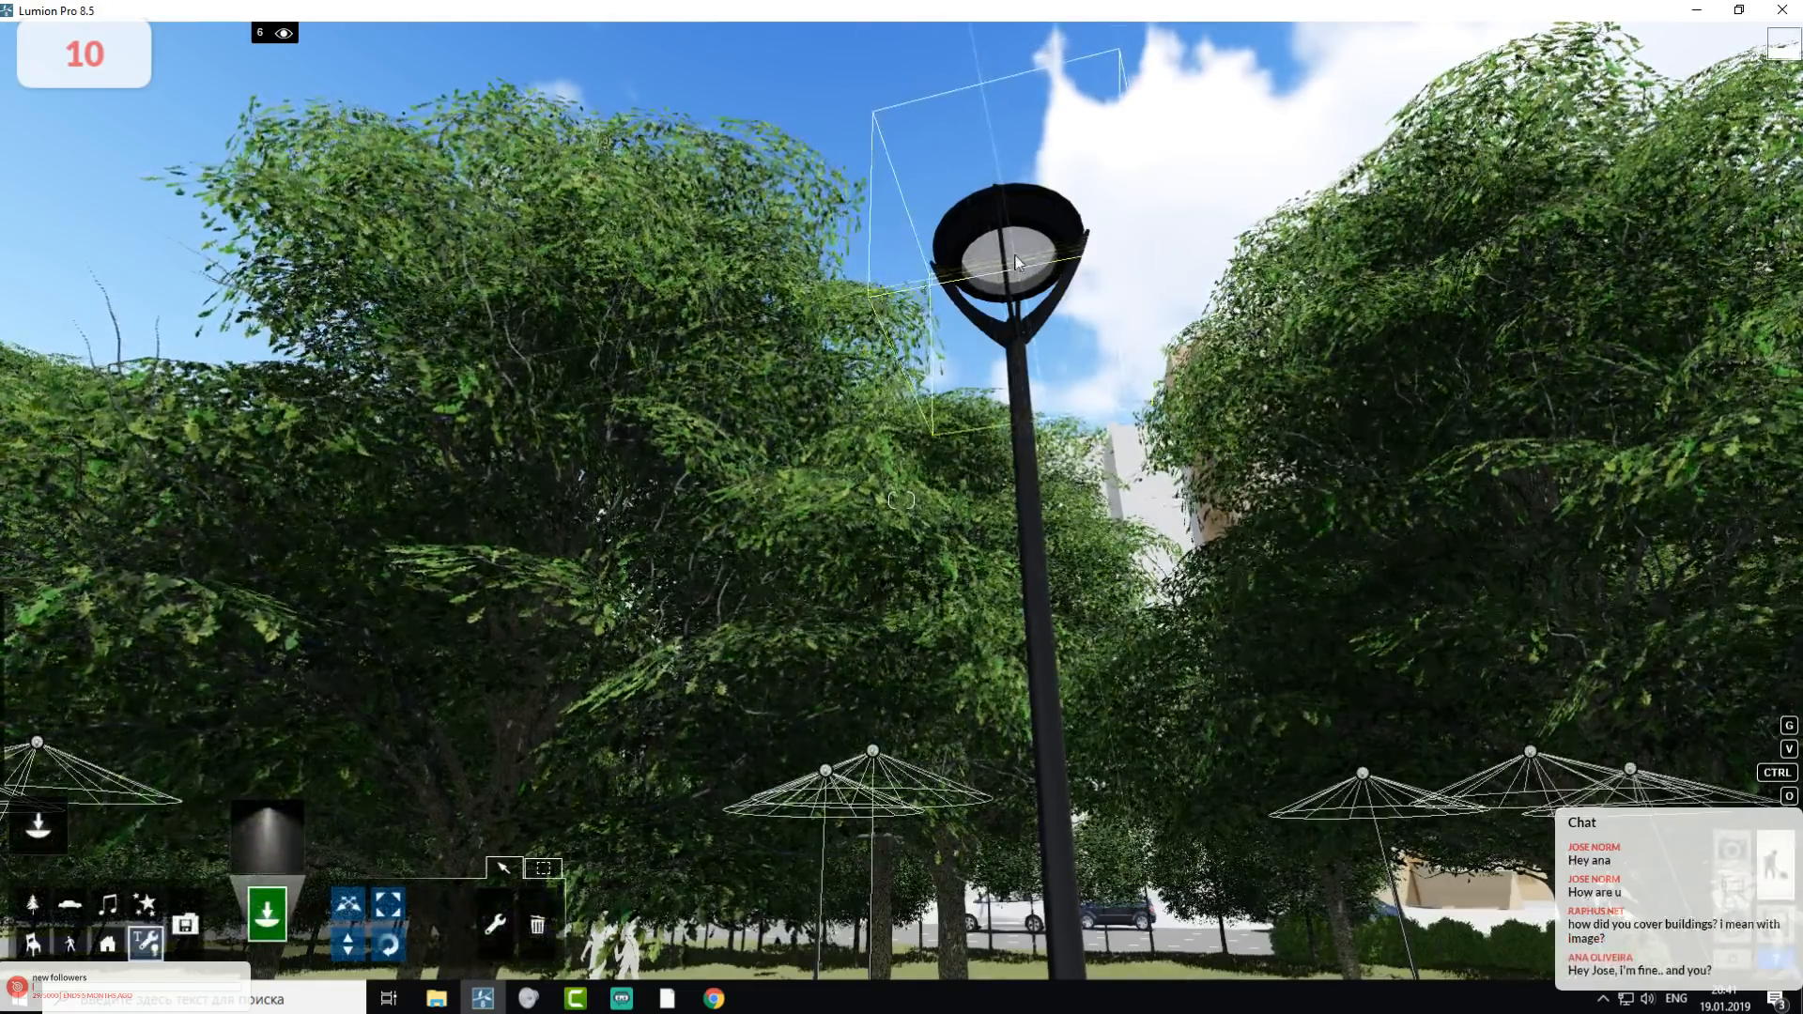
click(1019, 263)
key(a)
right_drag(1019, 263, 1062, 317)
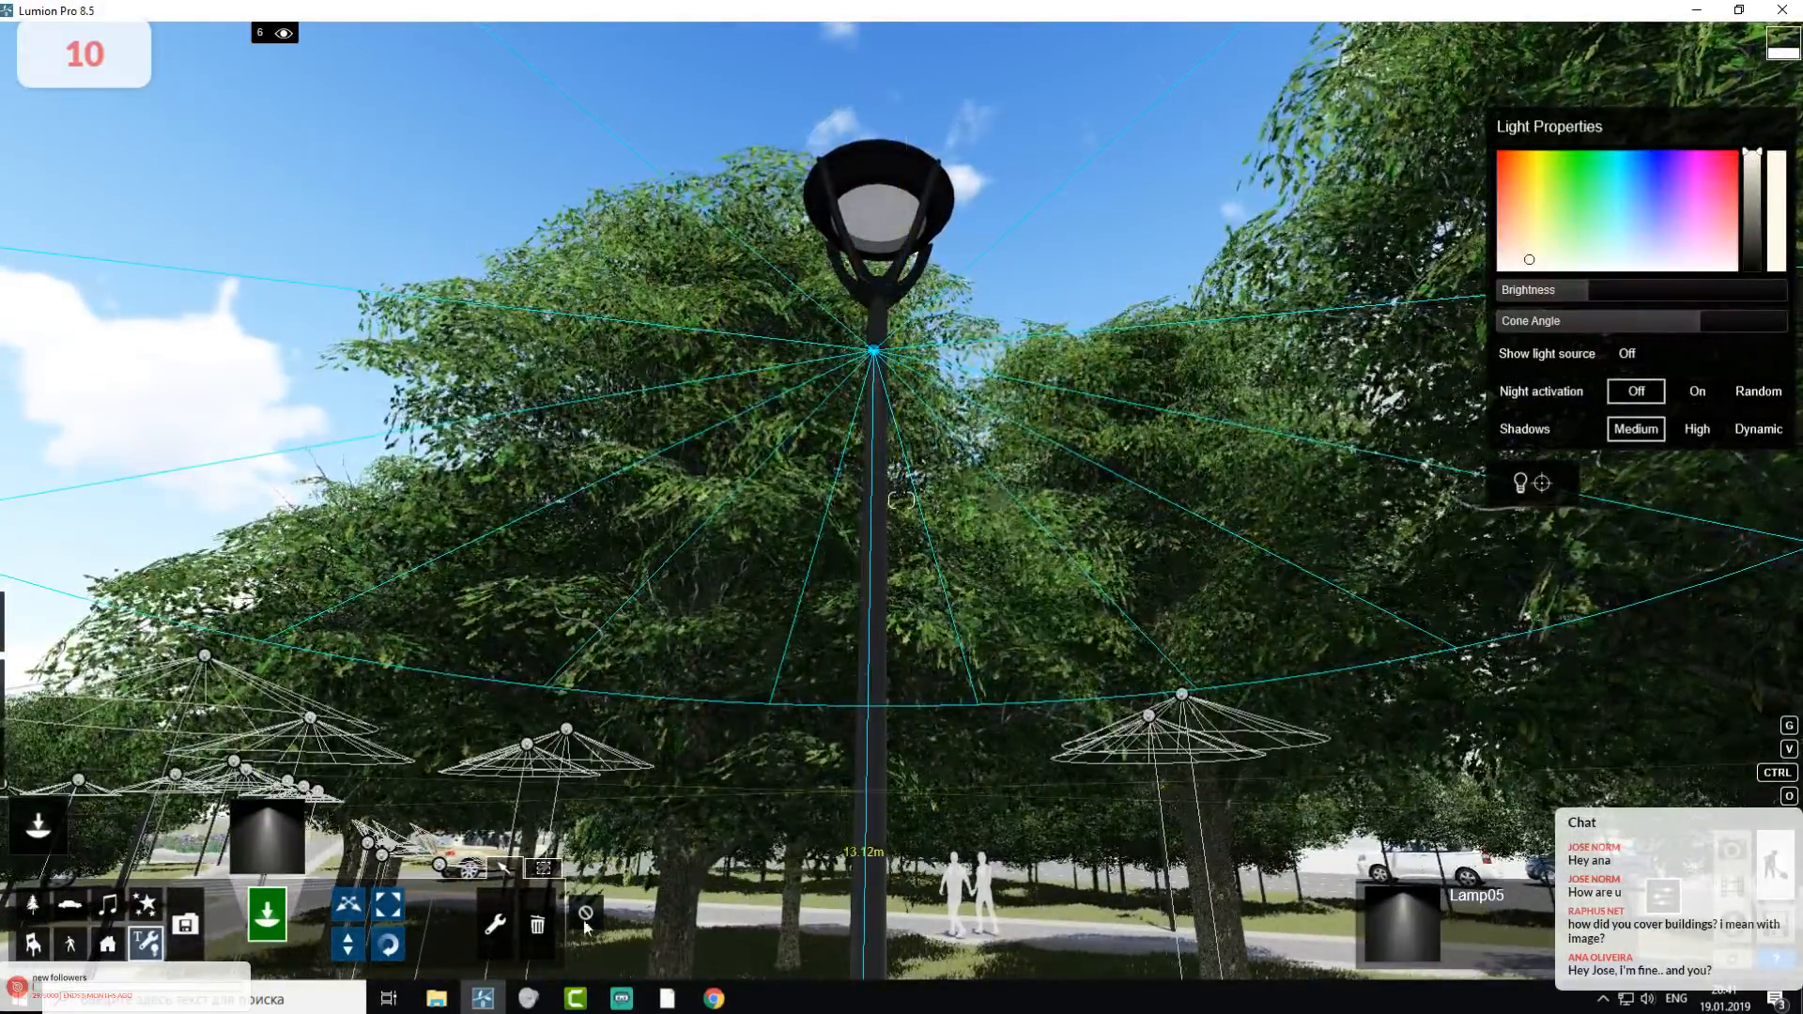
- Move the spotlight up into the lamp head and delete the duplicate light lower on the post
click(585, 919)
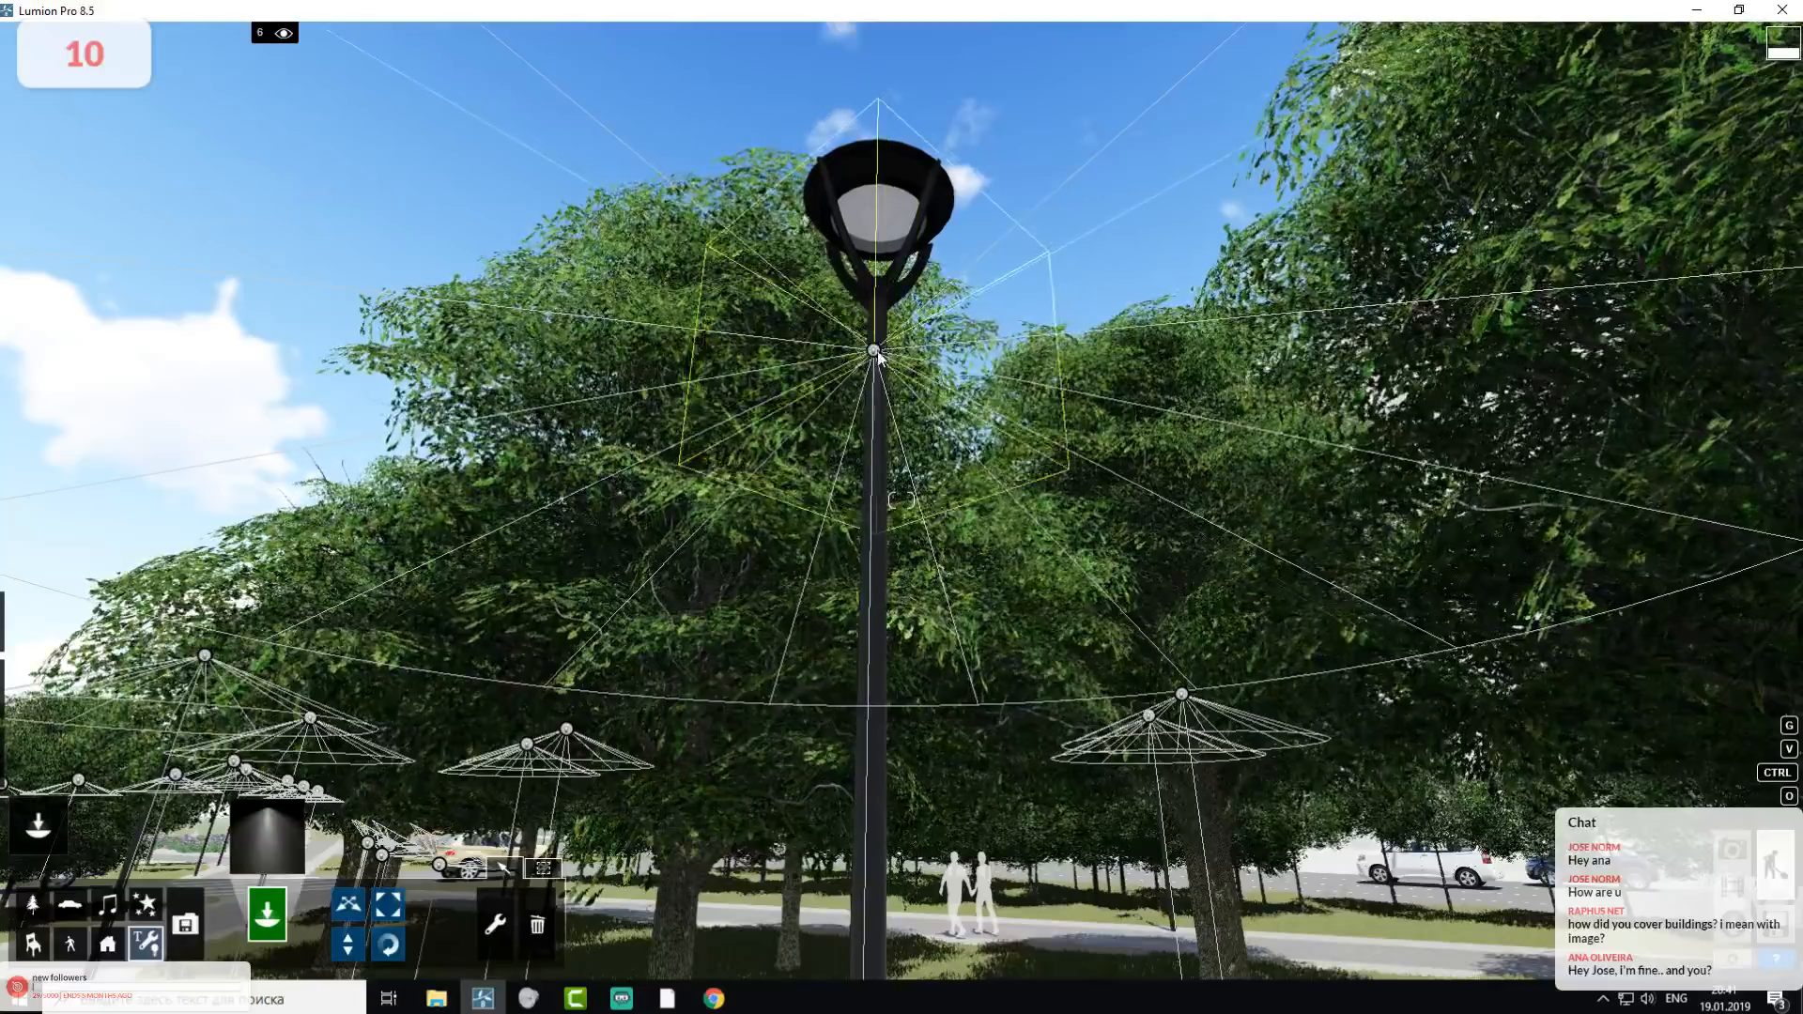
click(875, 351)
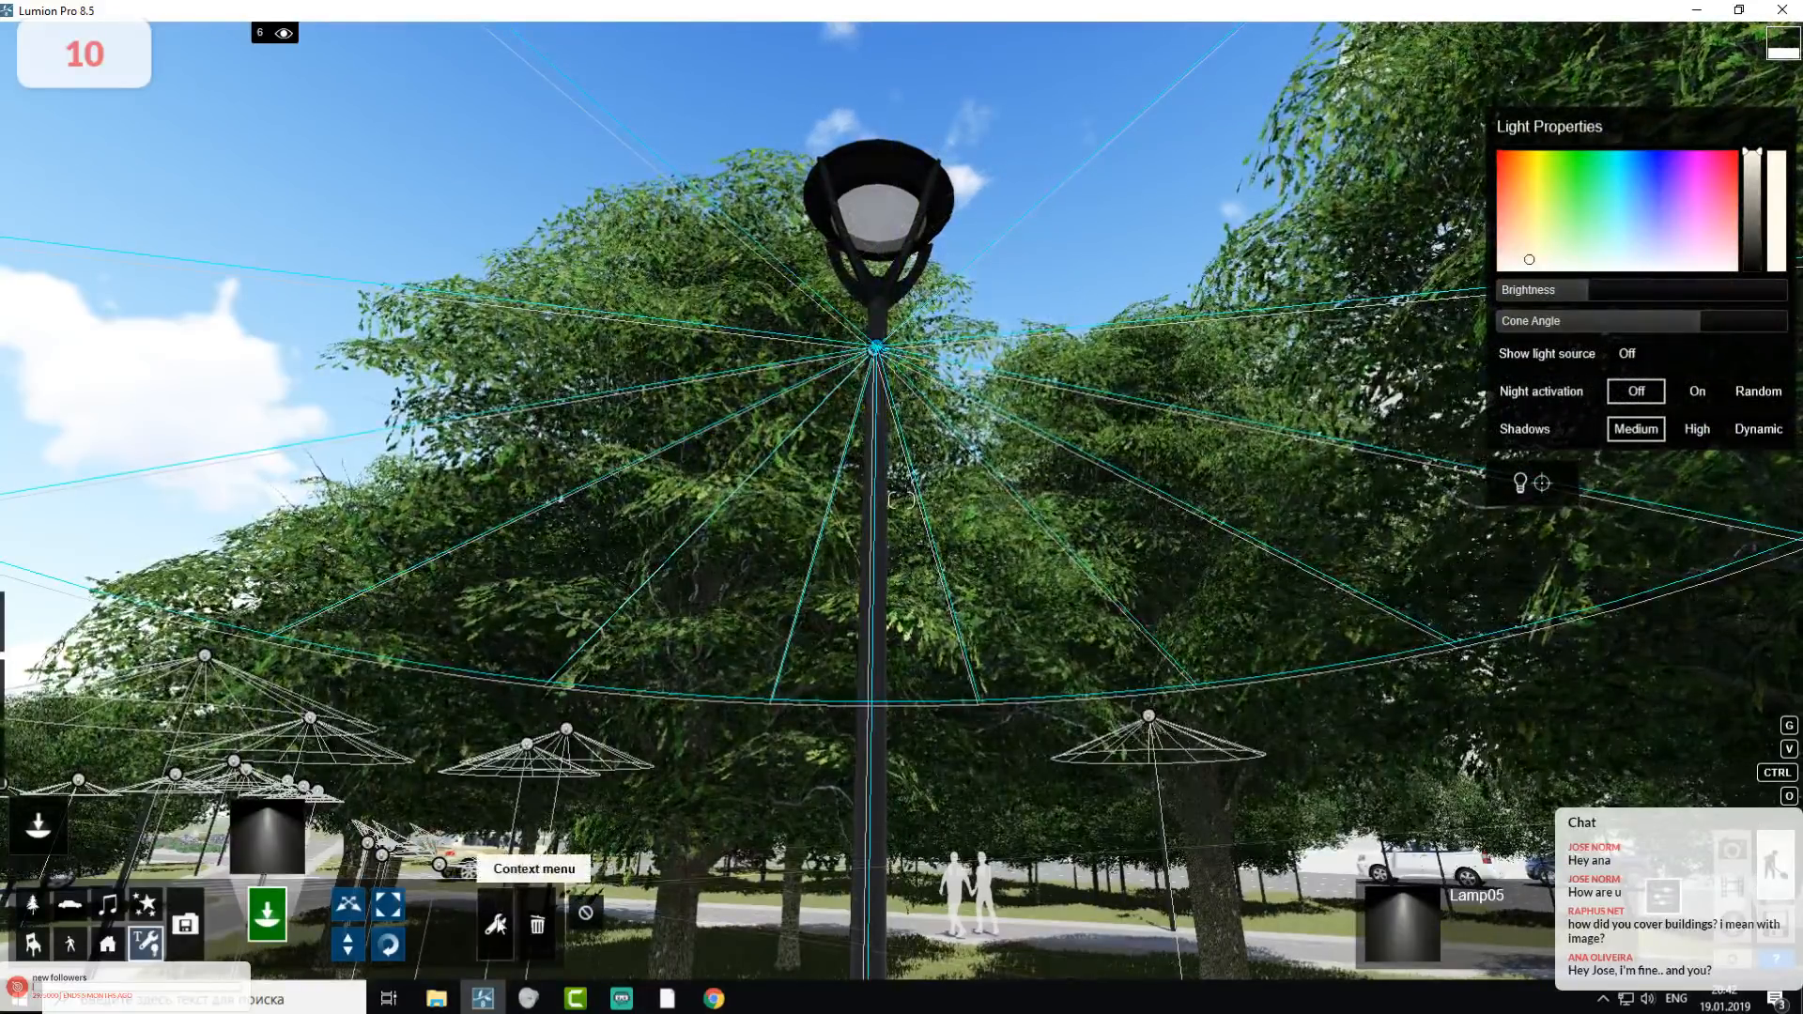
click(348, 906)
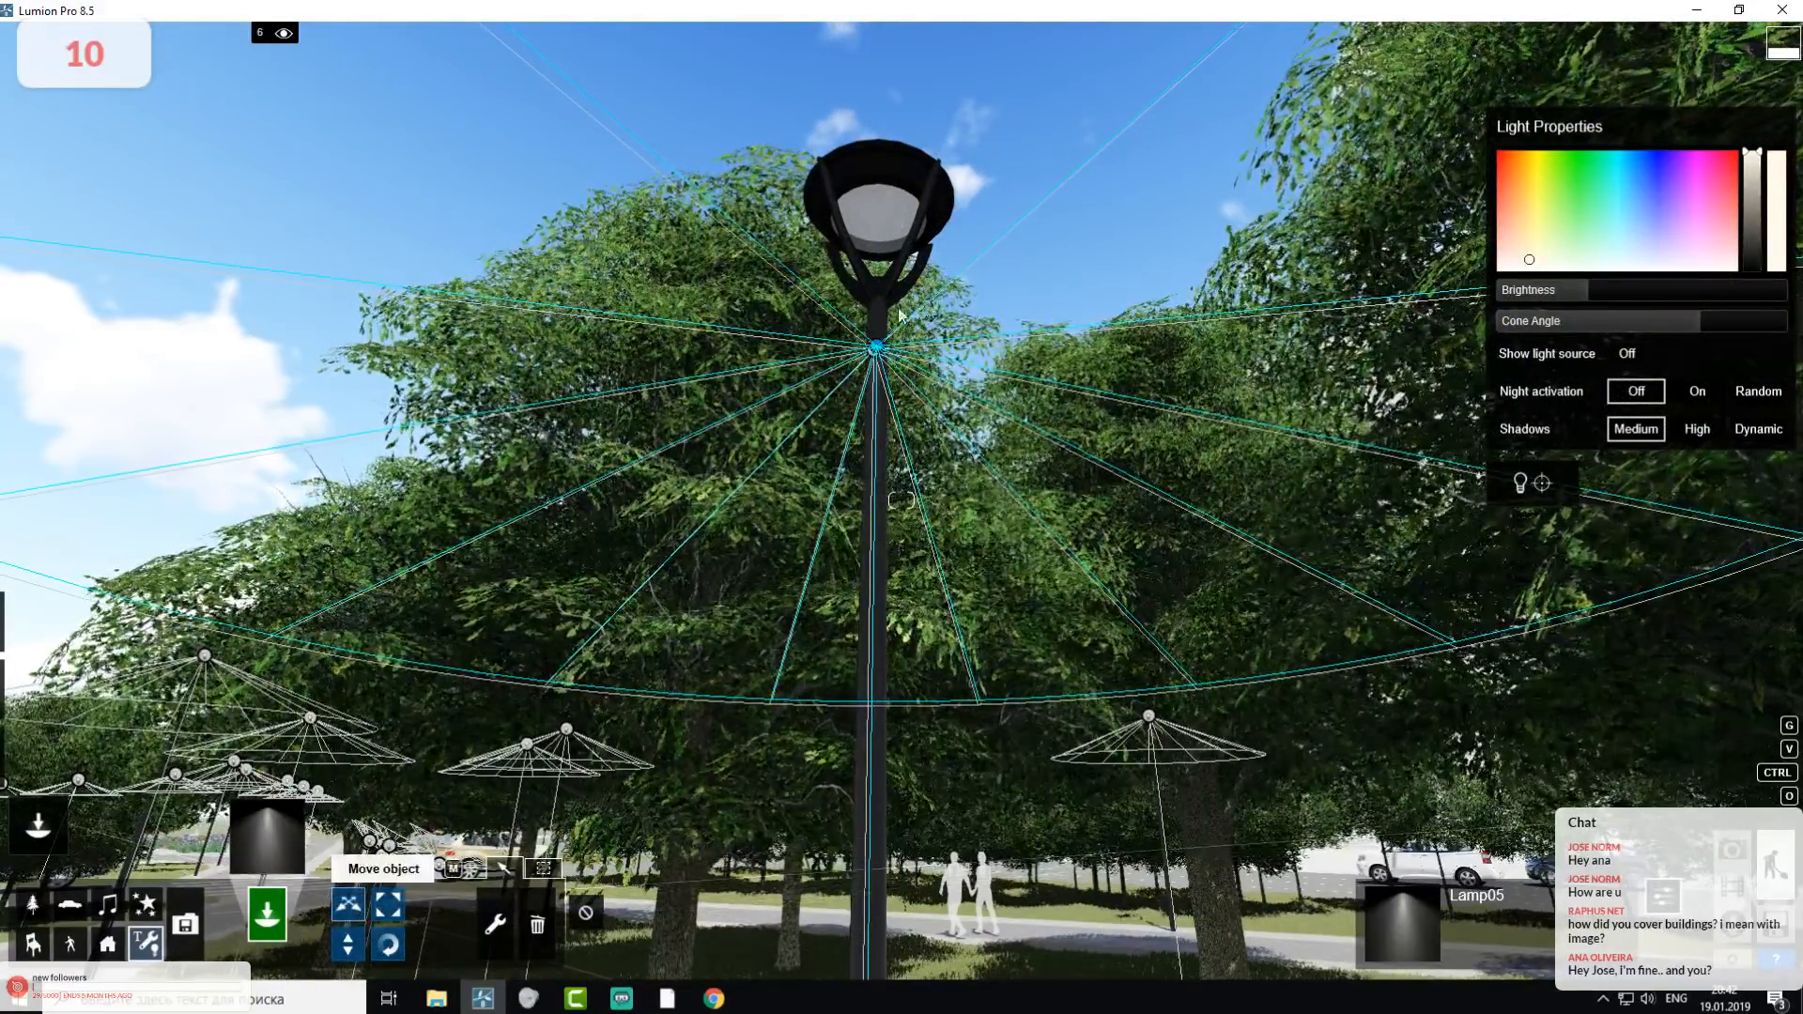
drag(875, 348, 875, 218)
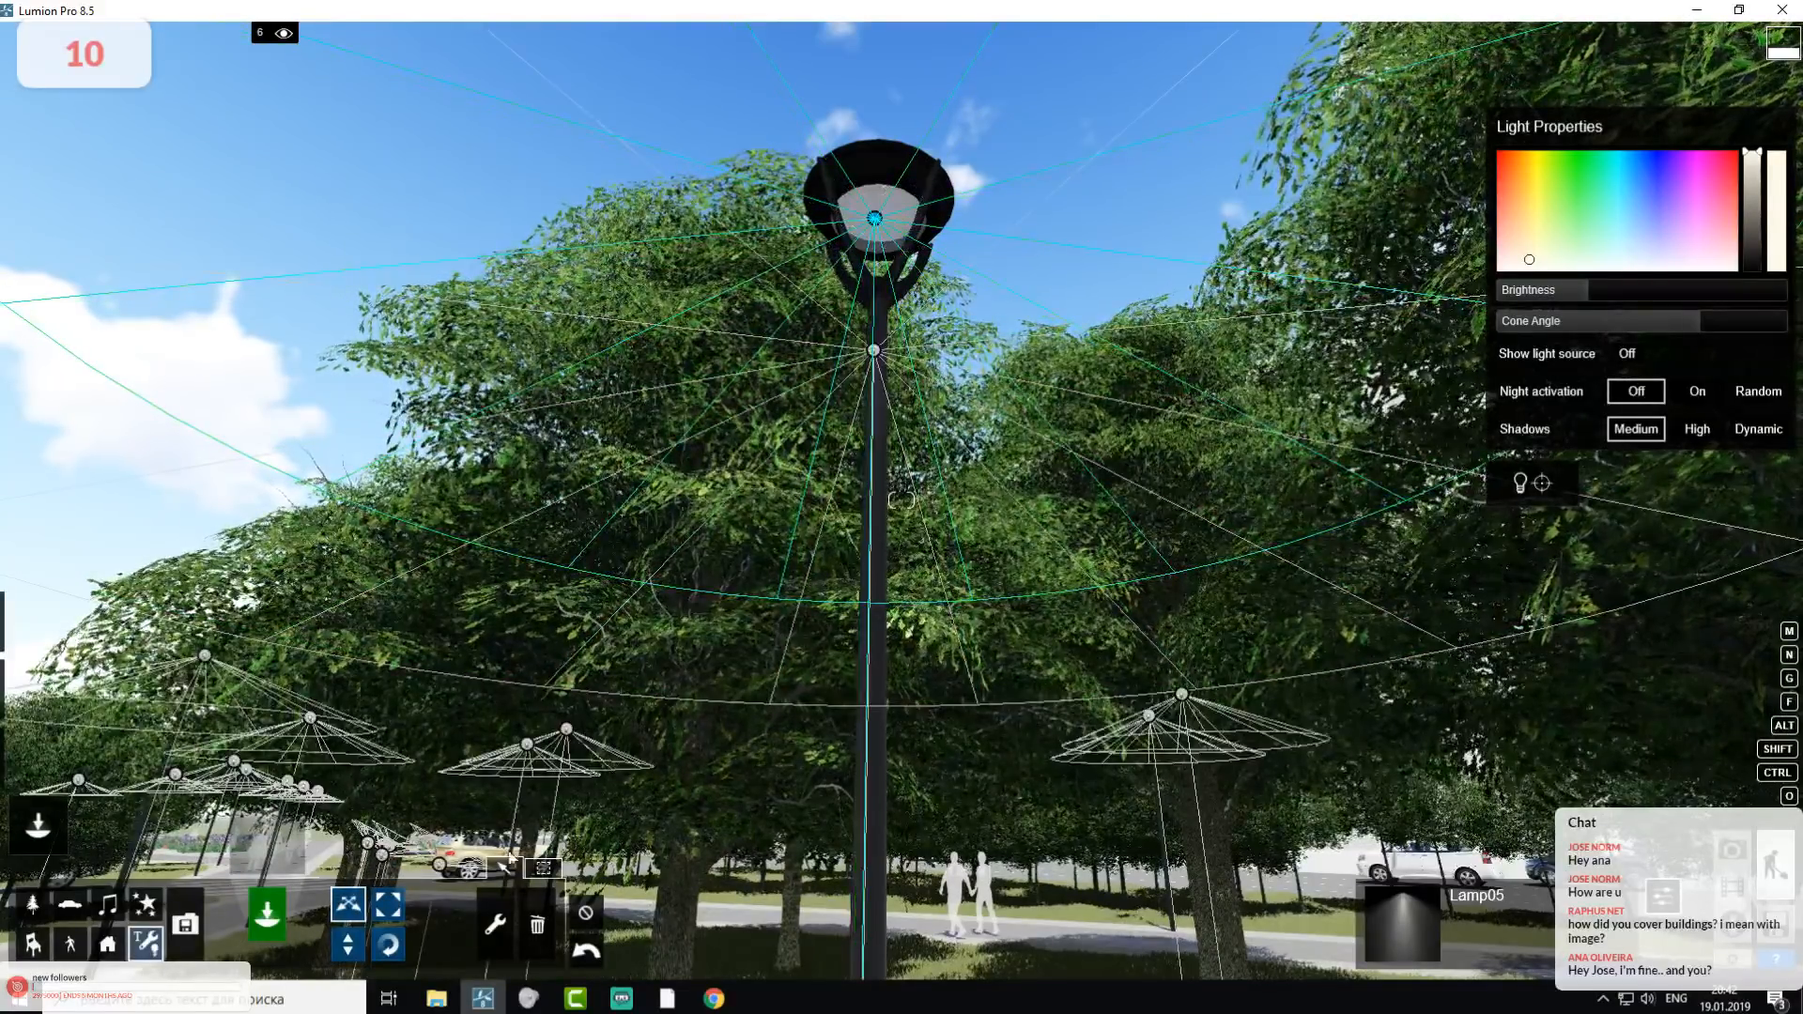
click(537, 925)
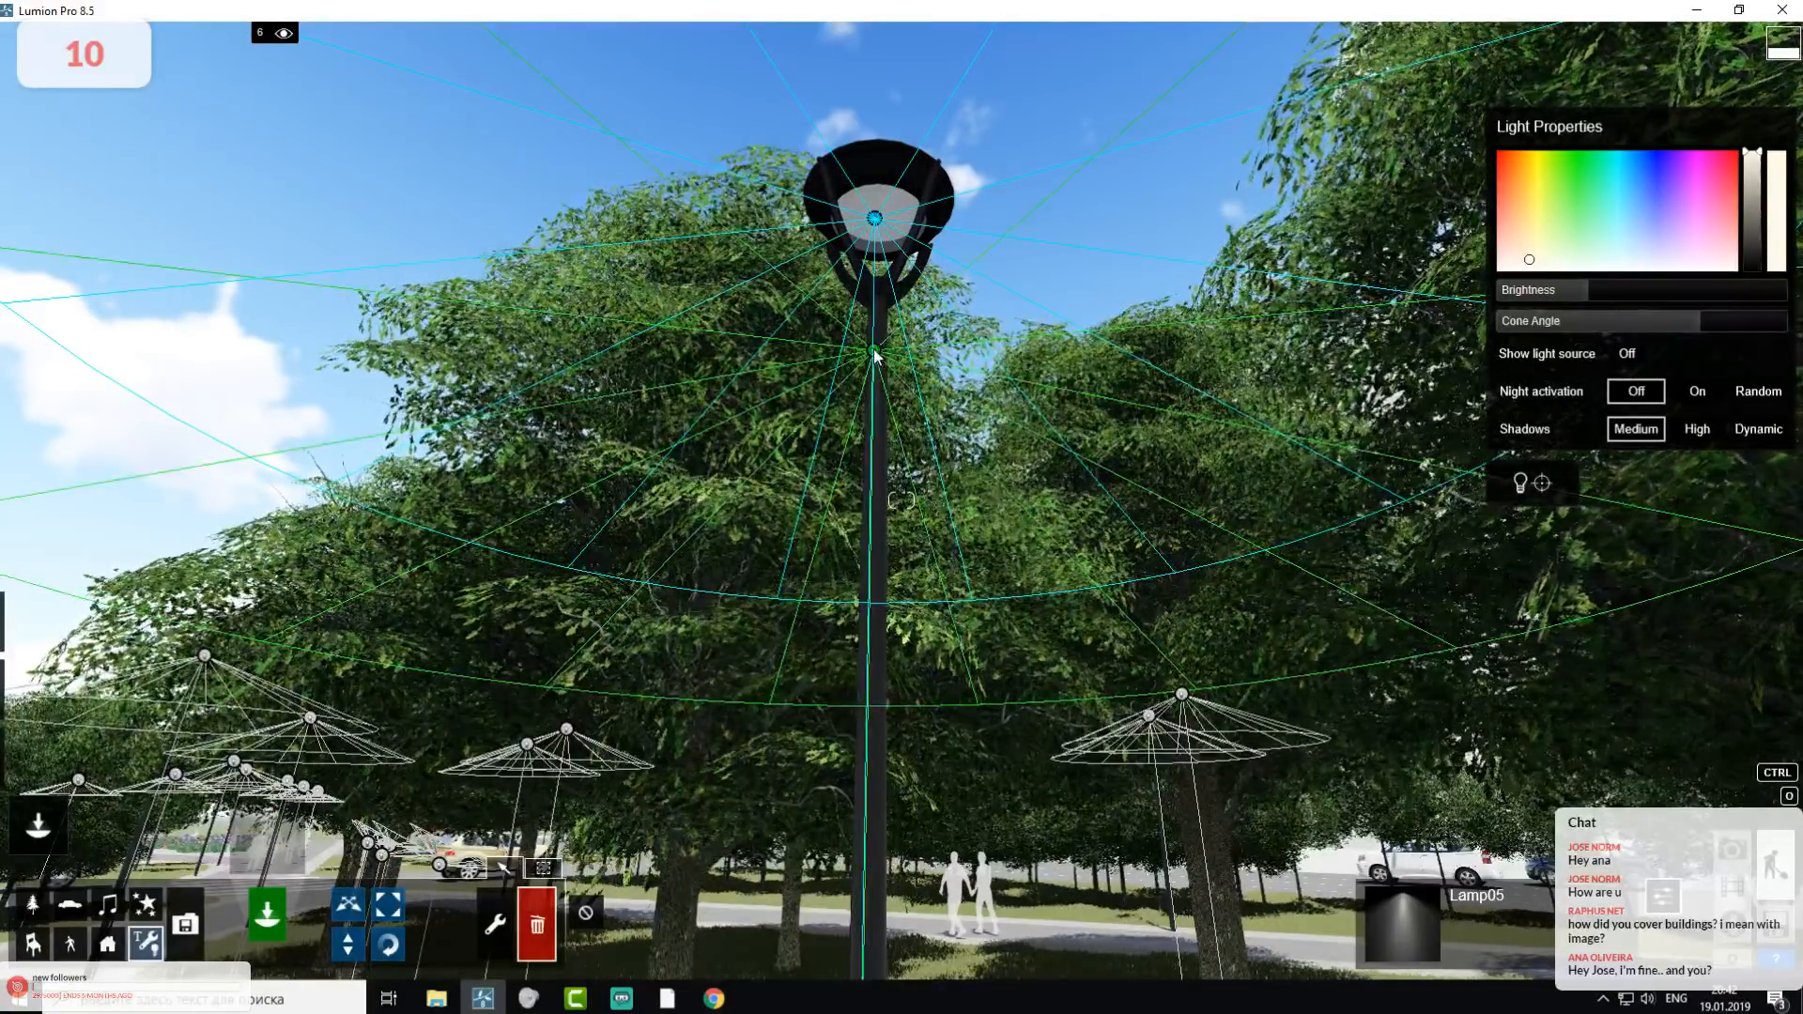
click(875, 354)
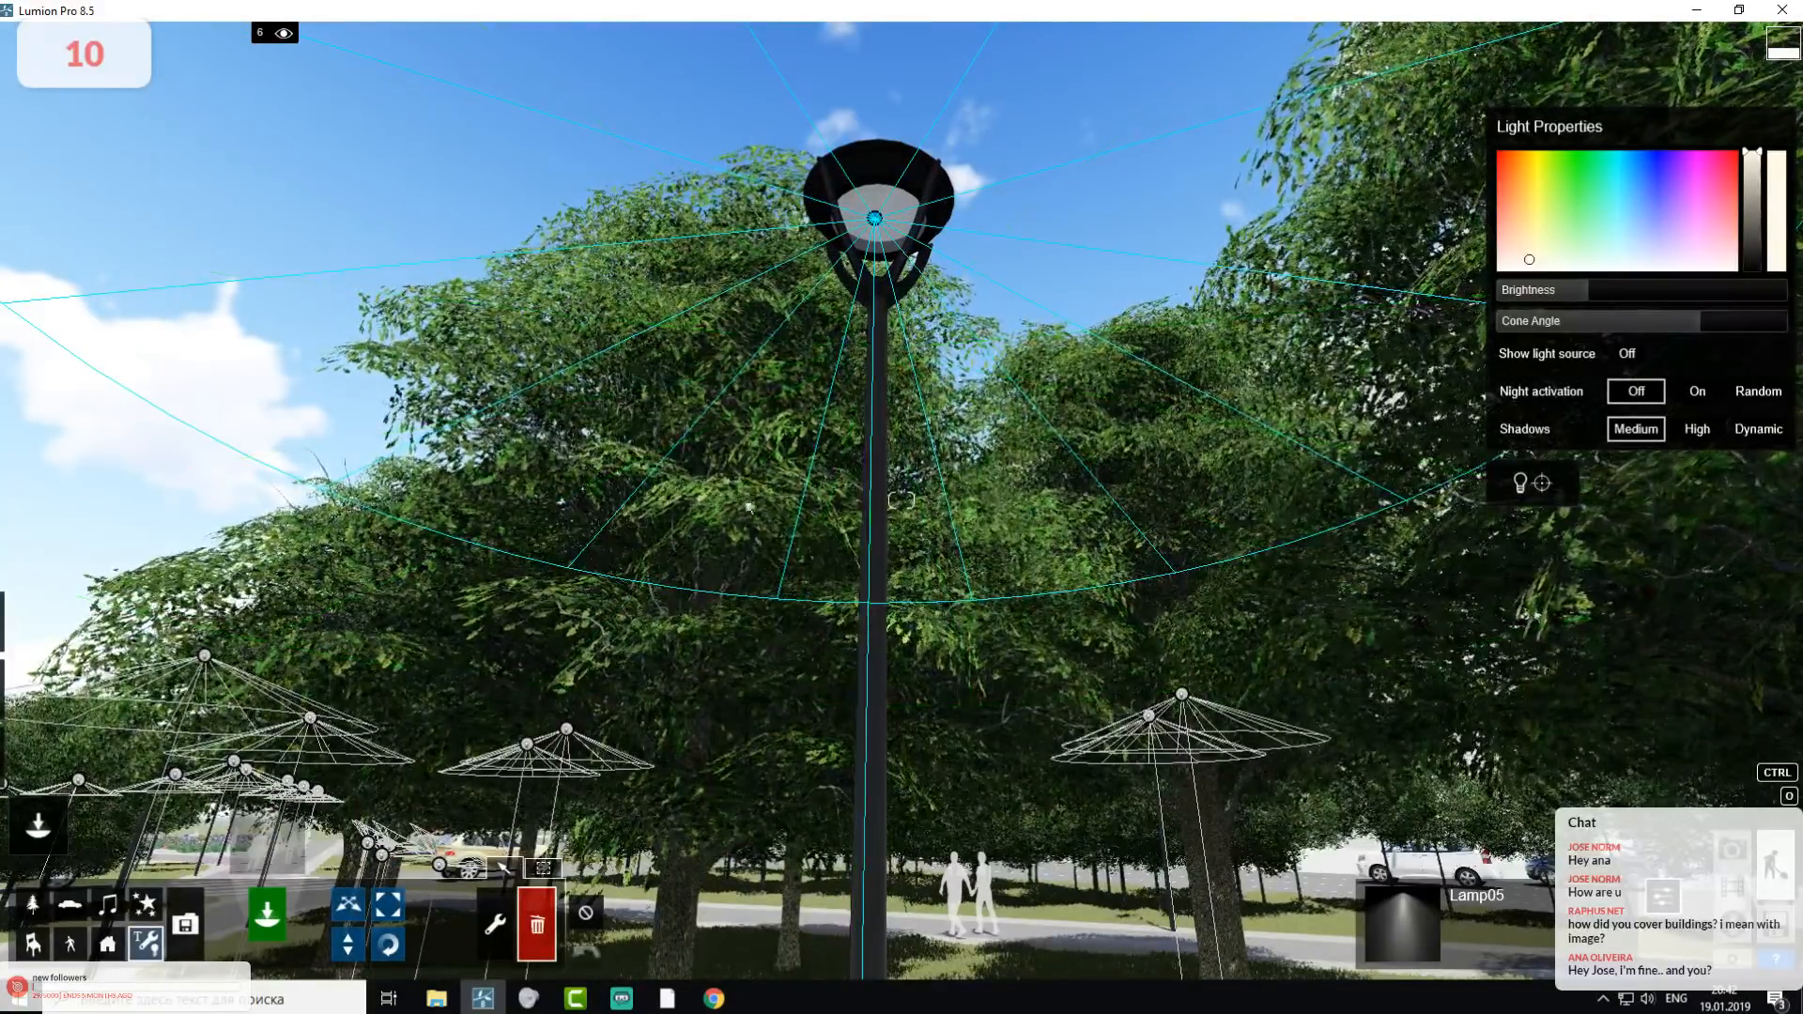
click(361, 901)
- Place a street lamp from the Outdoor library's lamp category on the opposite edge of the paved path
right_drag(846, 526, 850, 752)
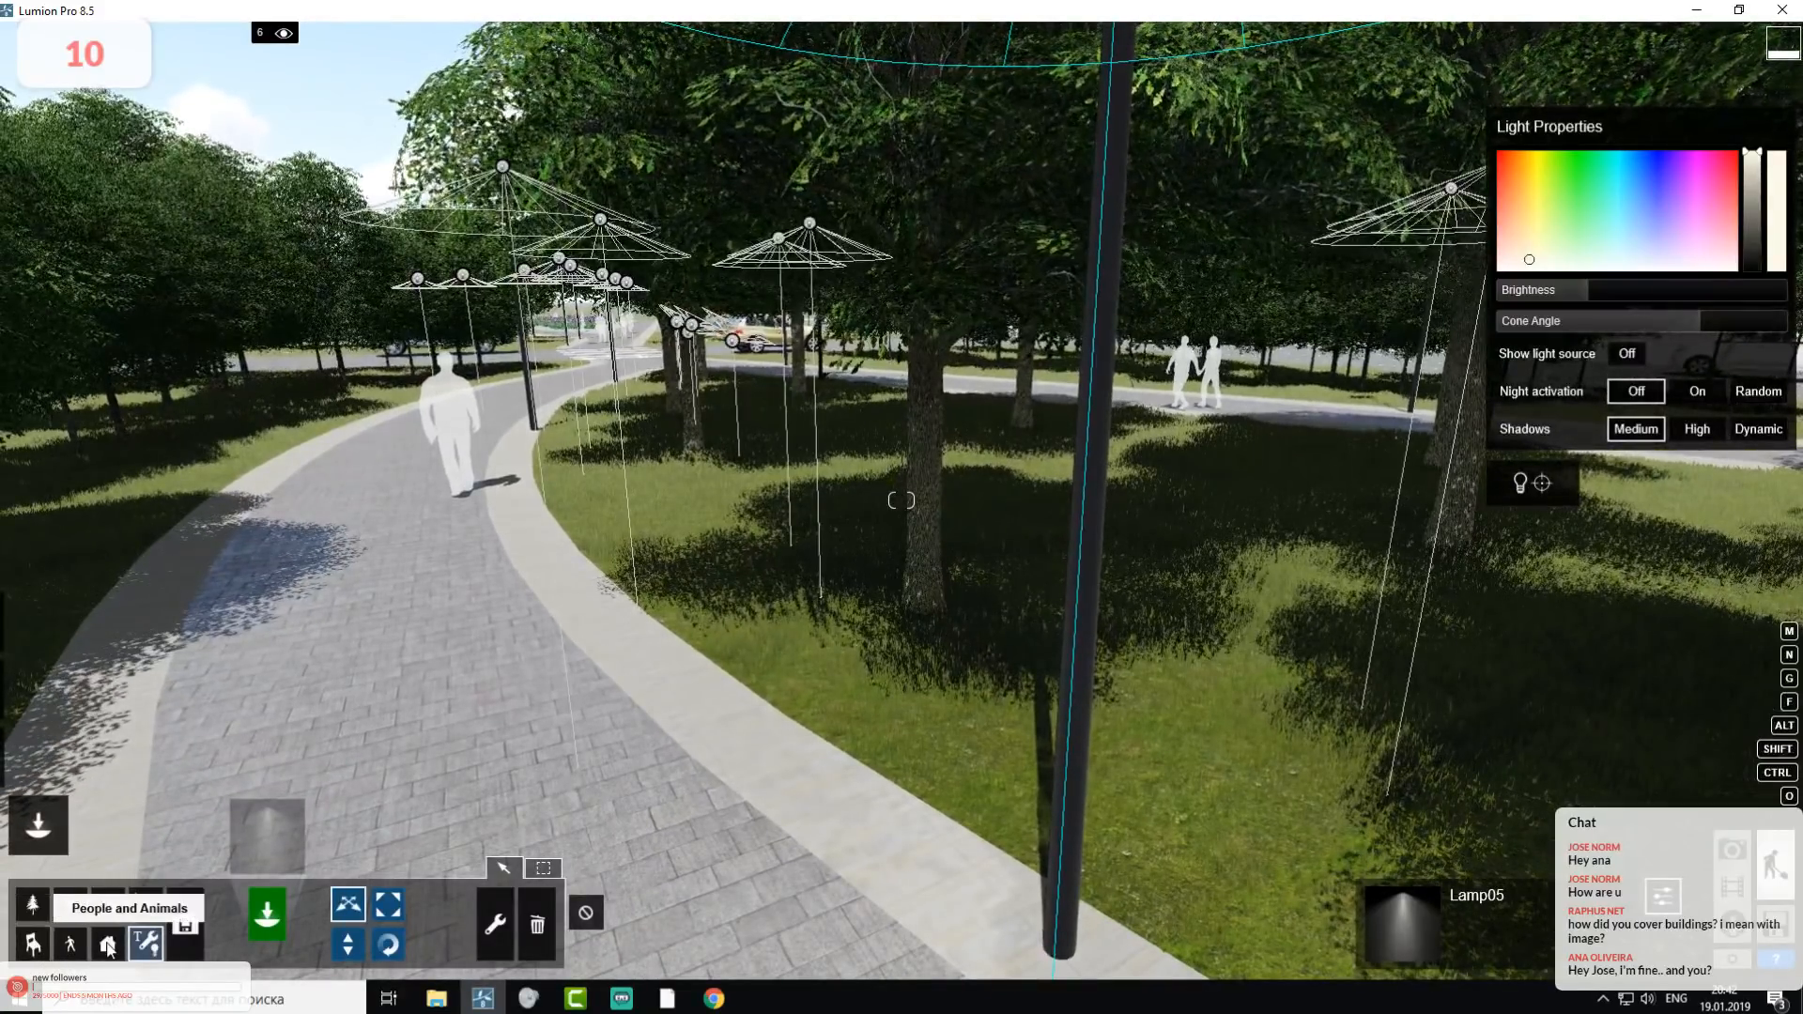
click(109, 945)
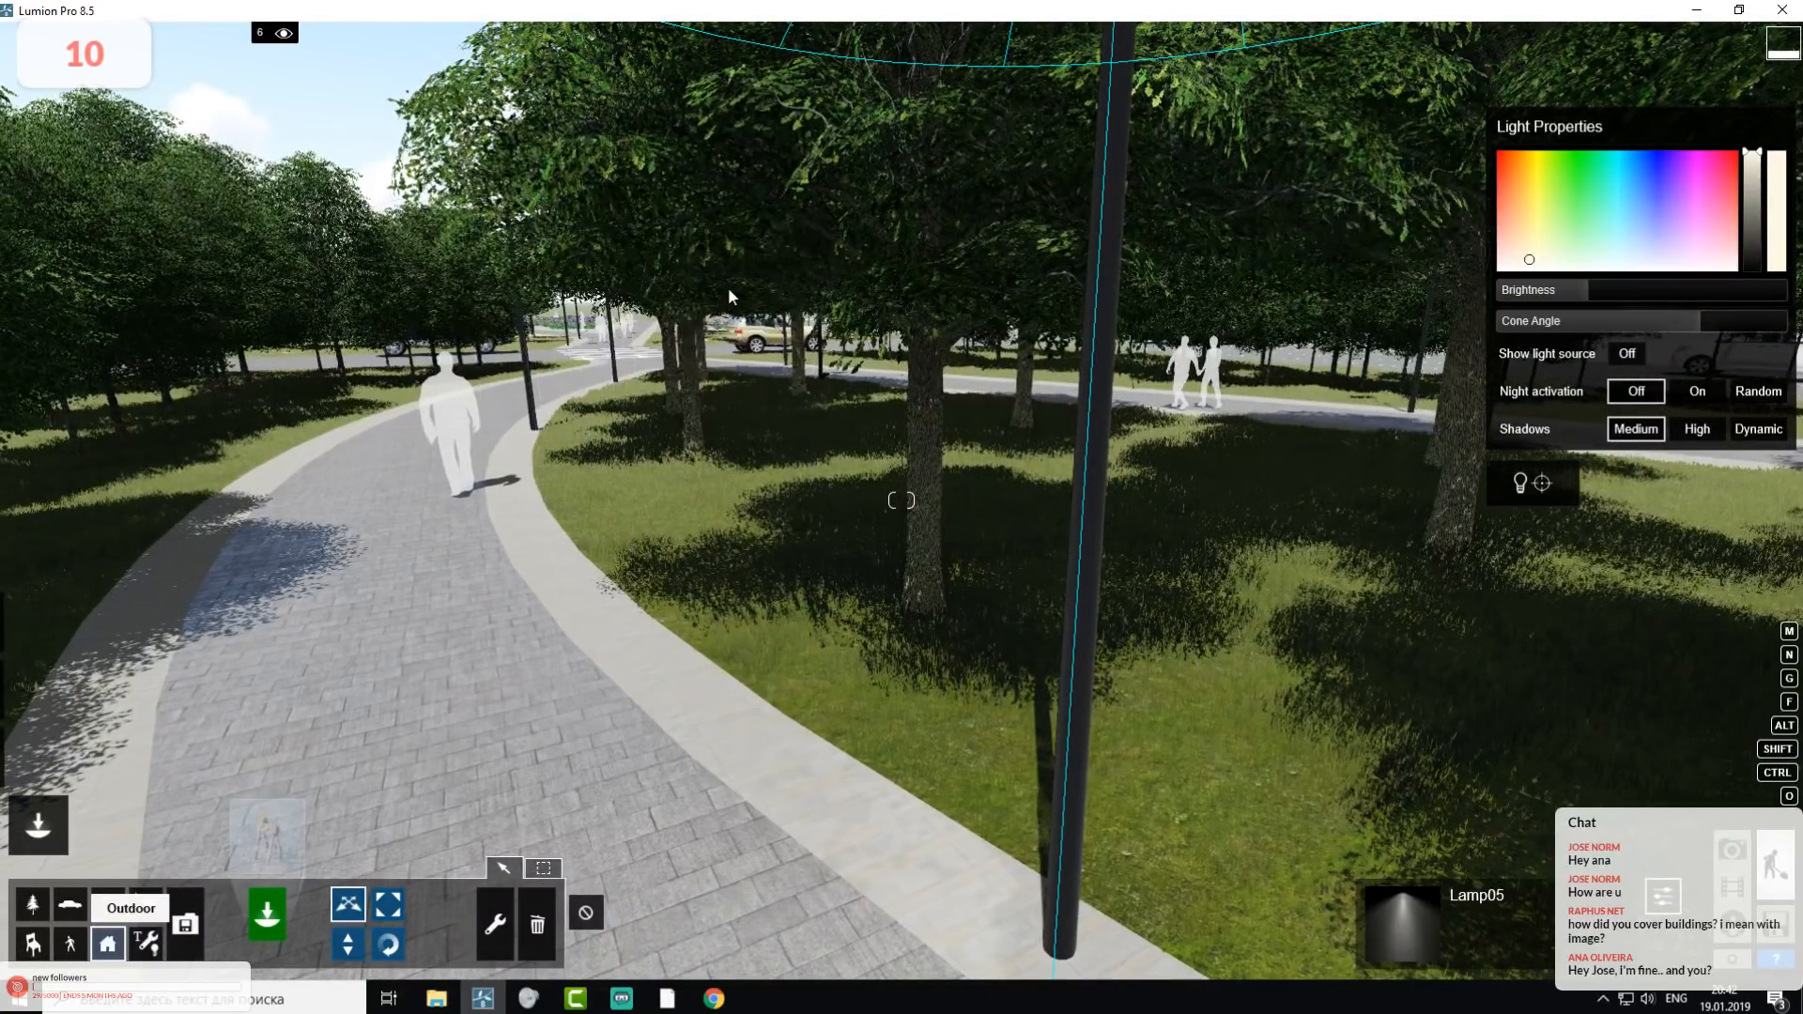
click(295, 845)
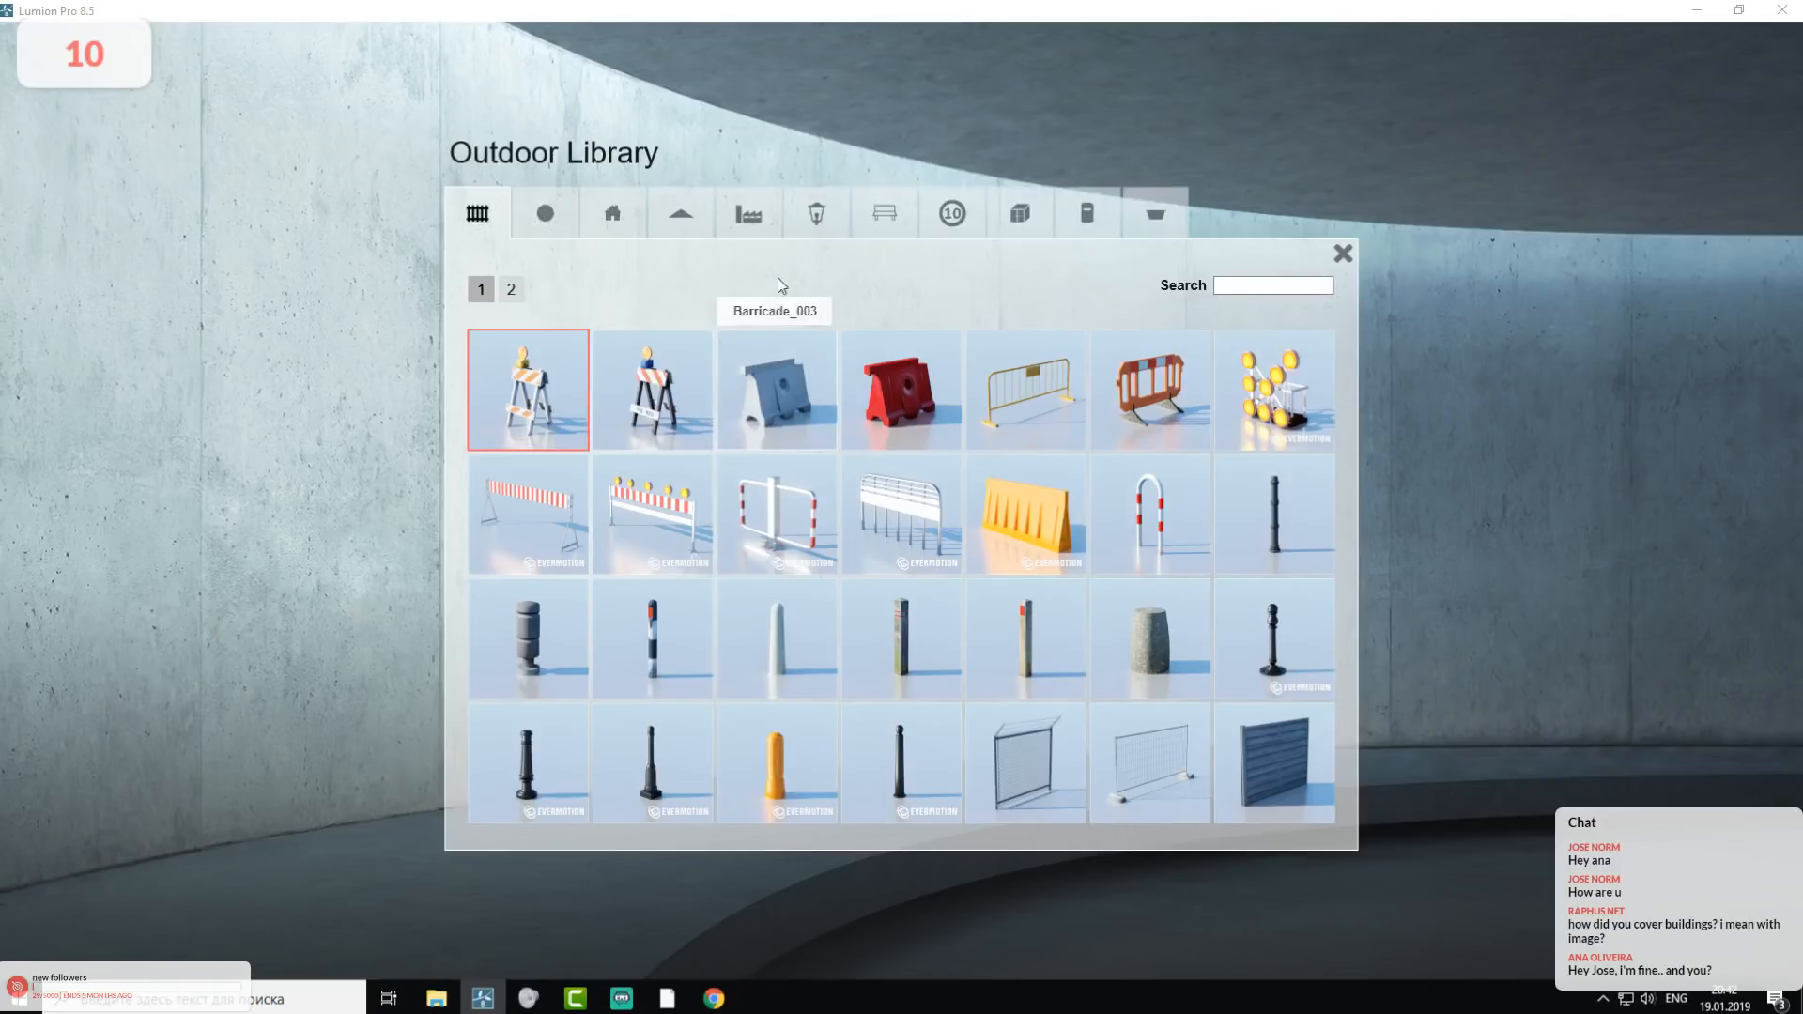
click(831, 219)
click(802, 514)
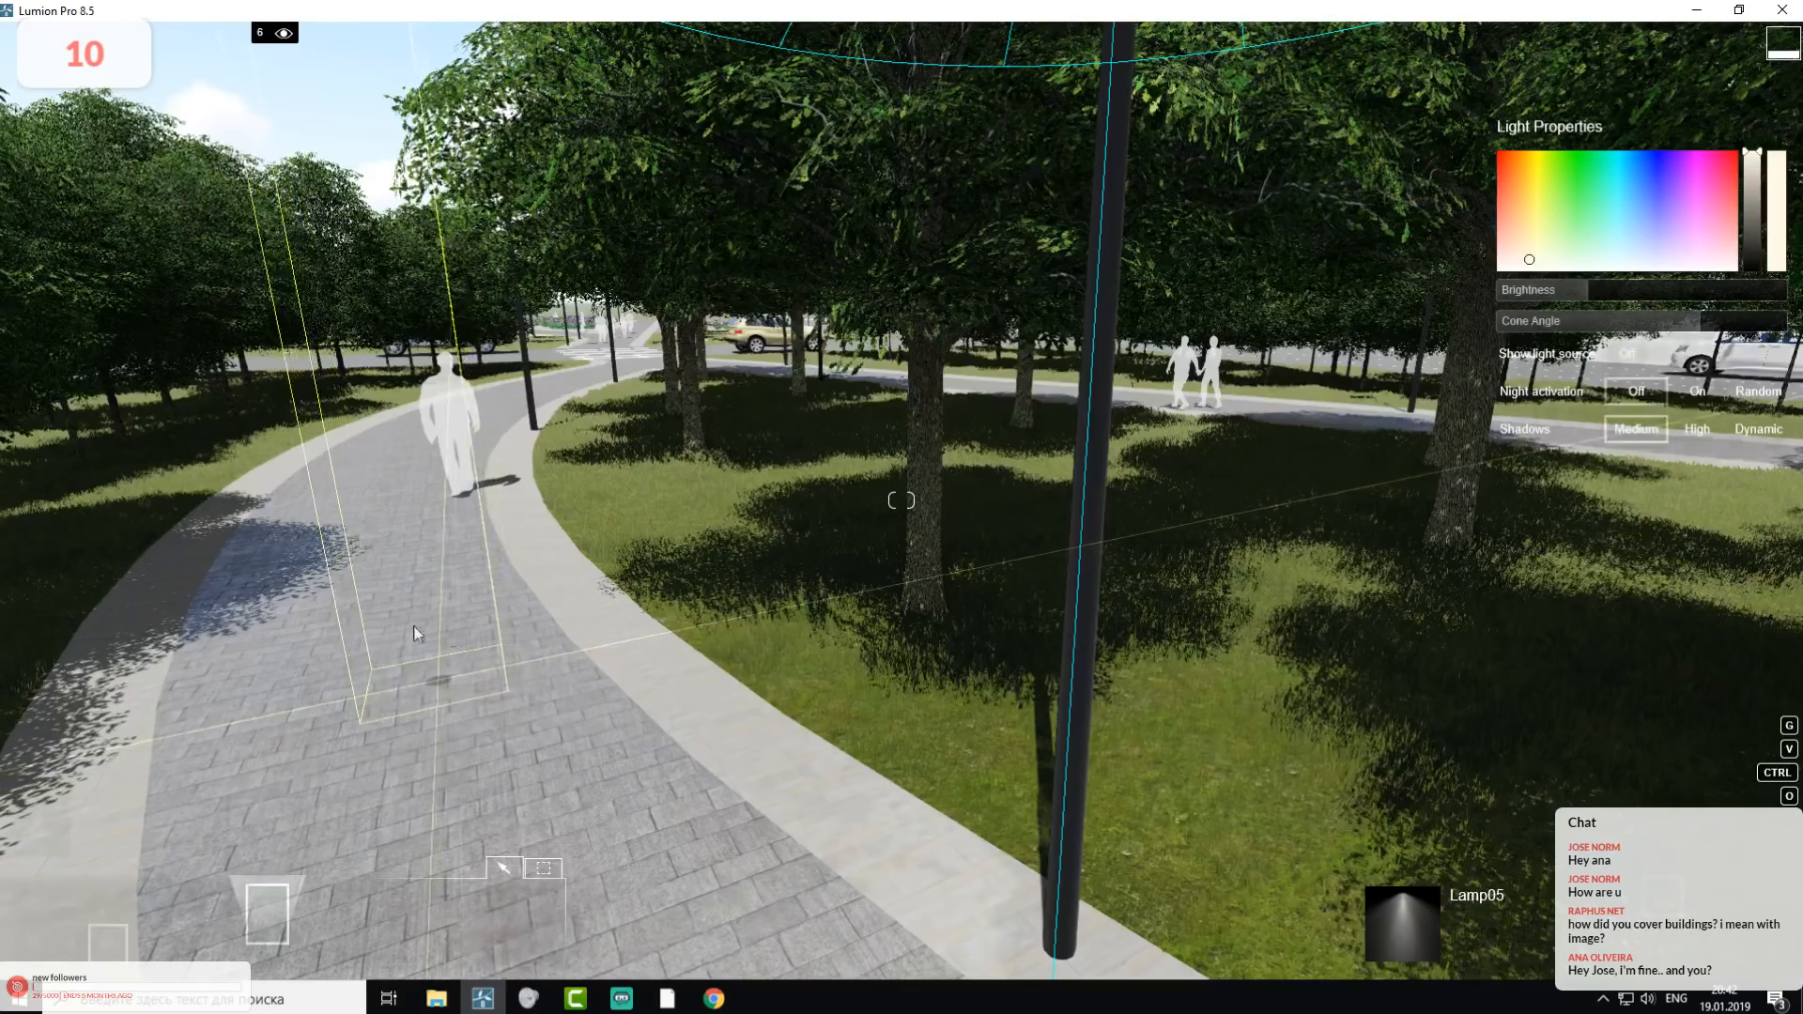
click(145, 676)
- Copy the spotlight from the original lamp post to the head of the newly placed street lamp
right_drag(418, 849, 315, 686)
click(152, 943)
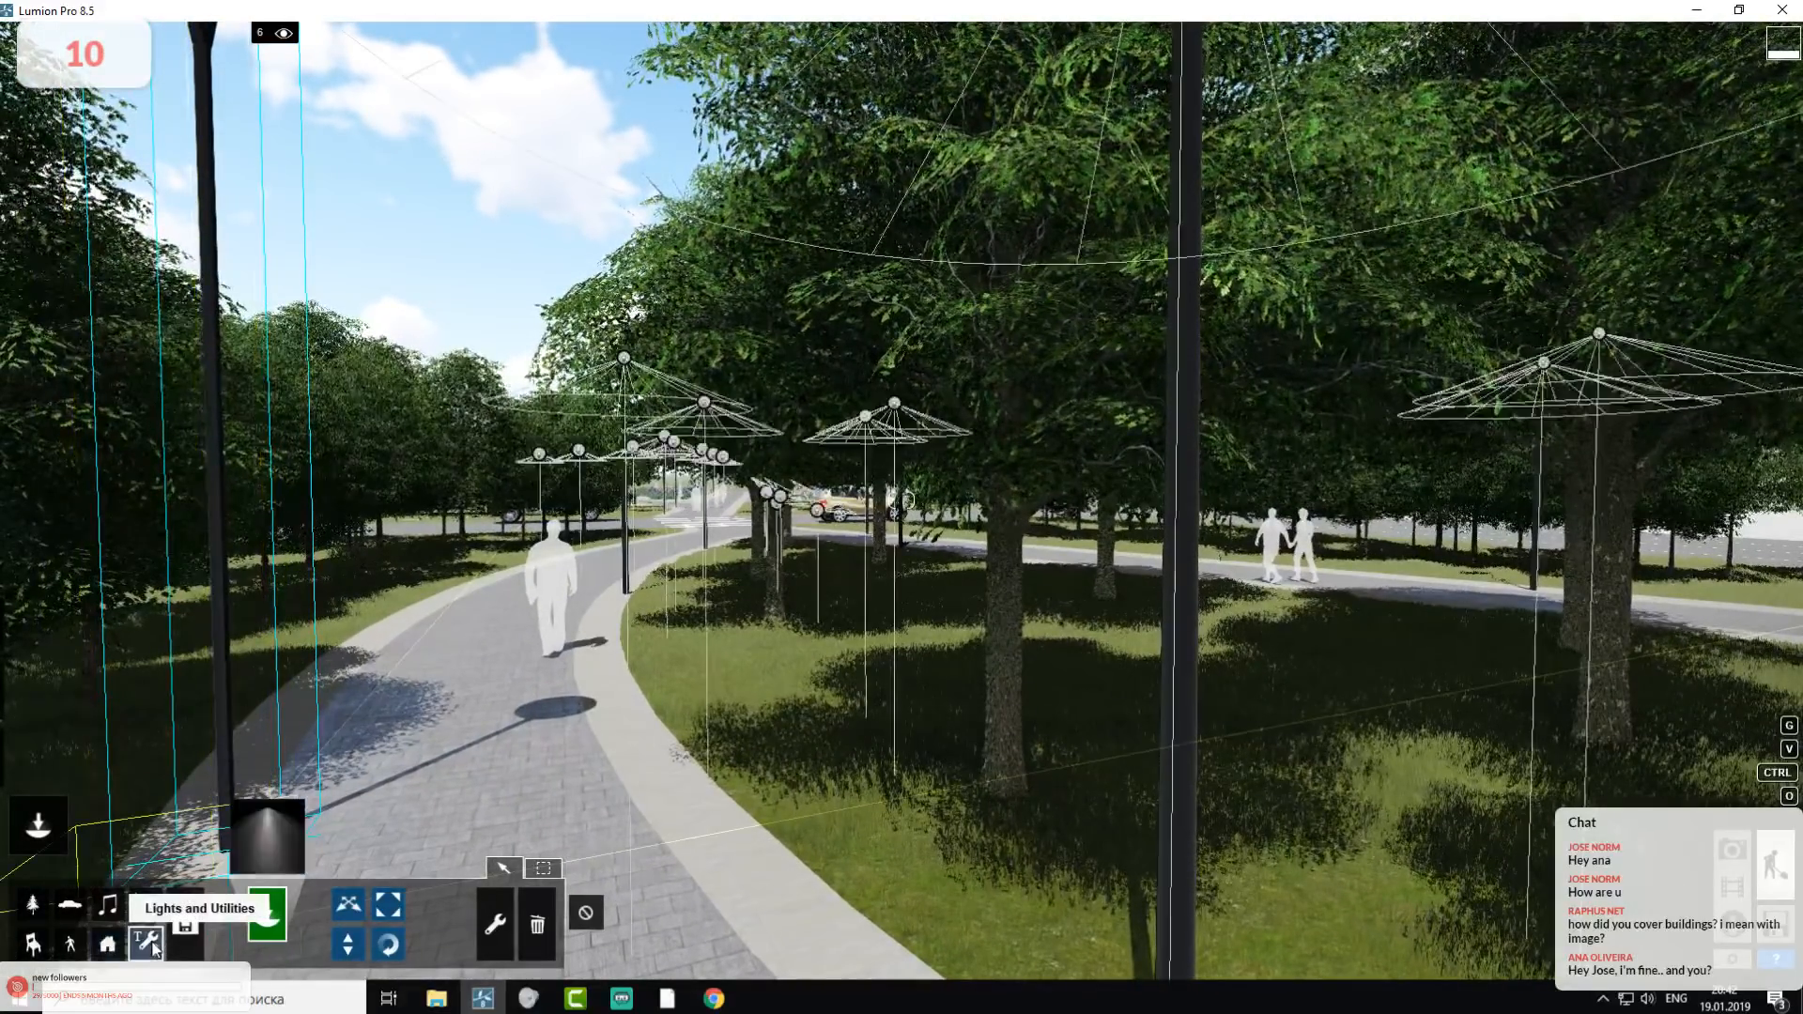
right_drag(329, 971, 332, 942)
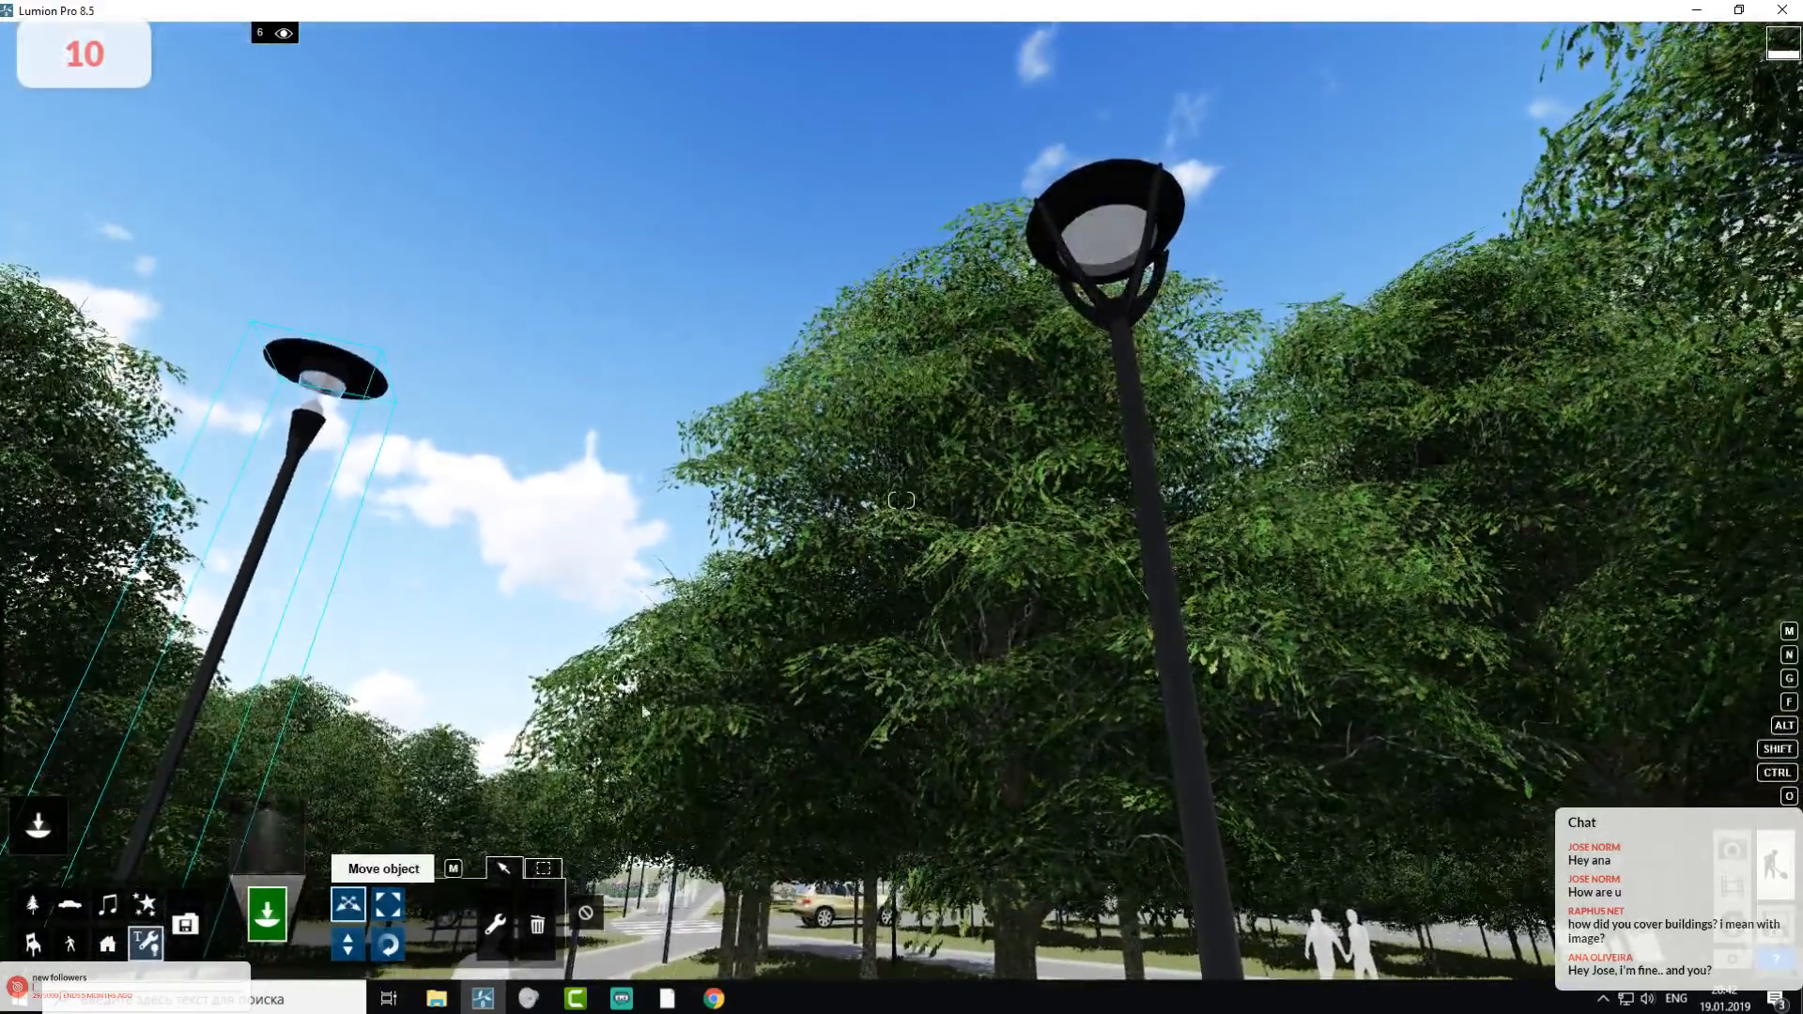
click(348, 904)
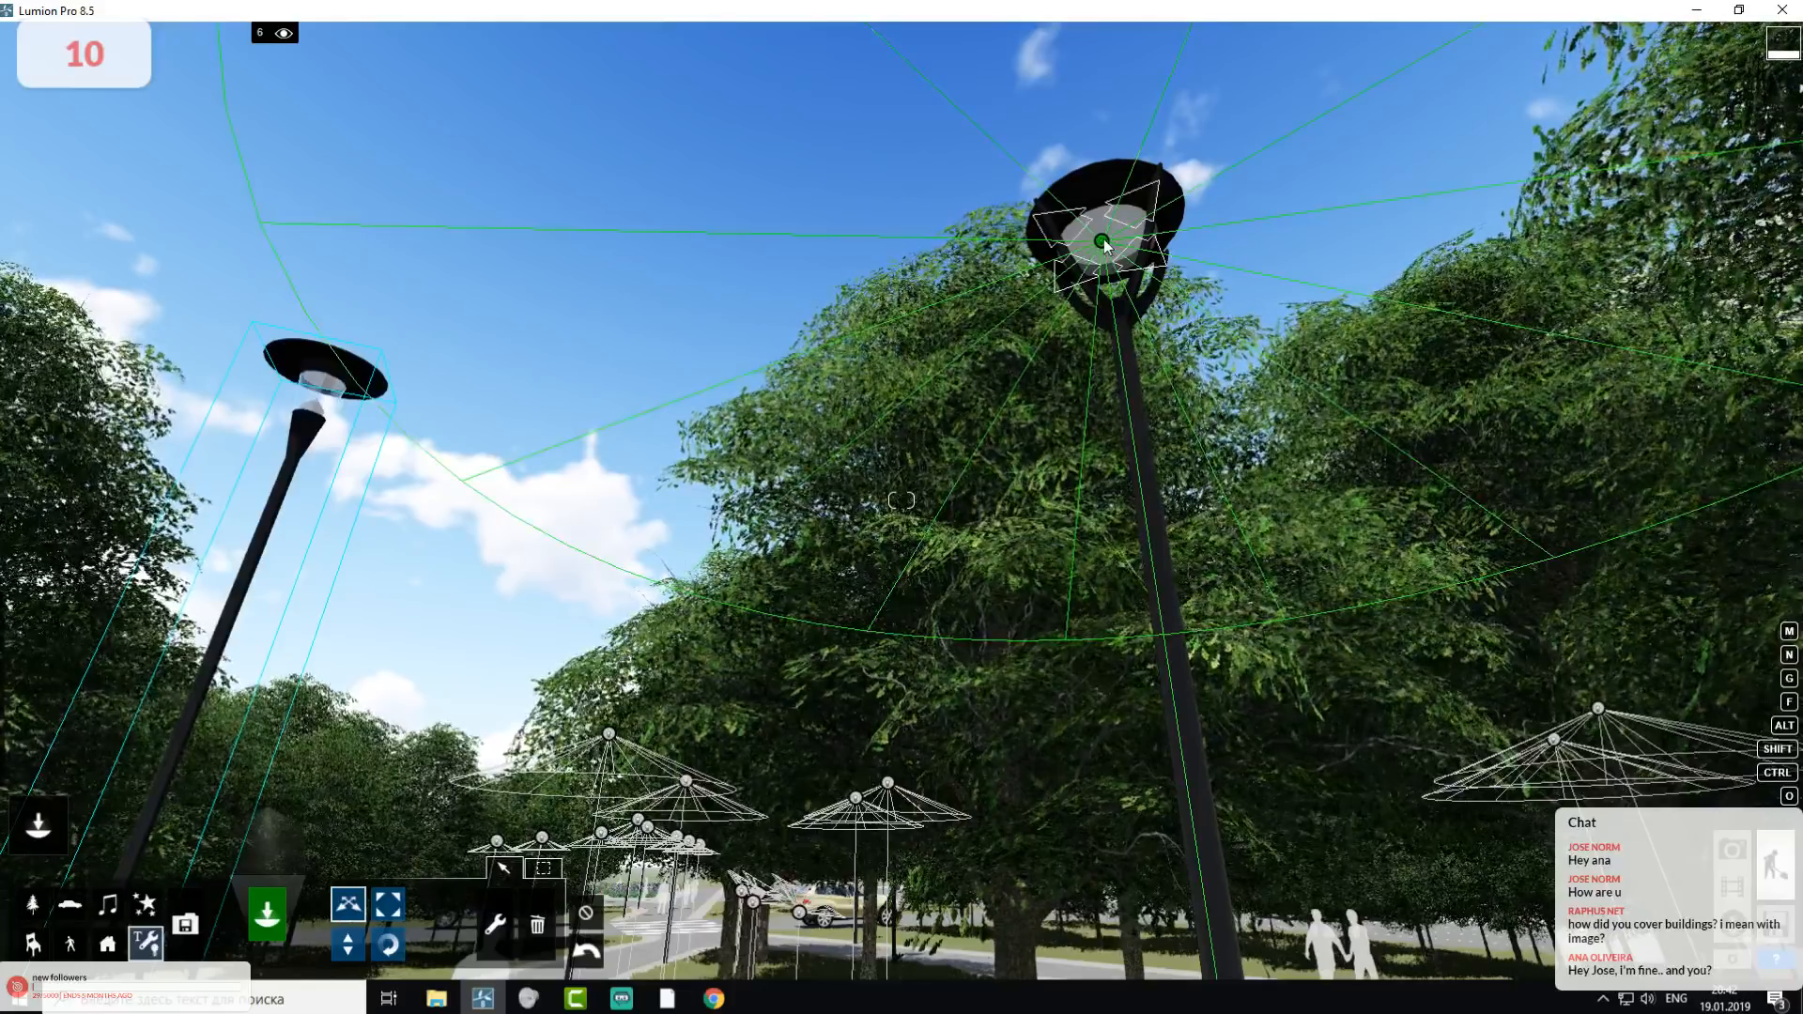
key(alt)
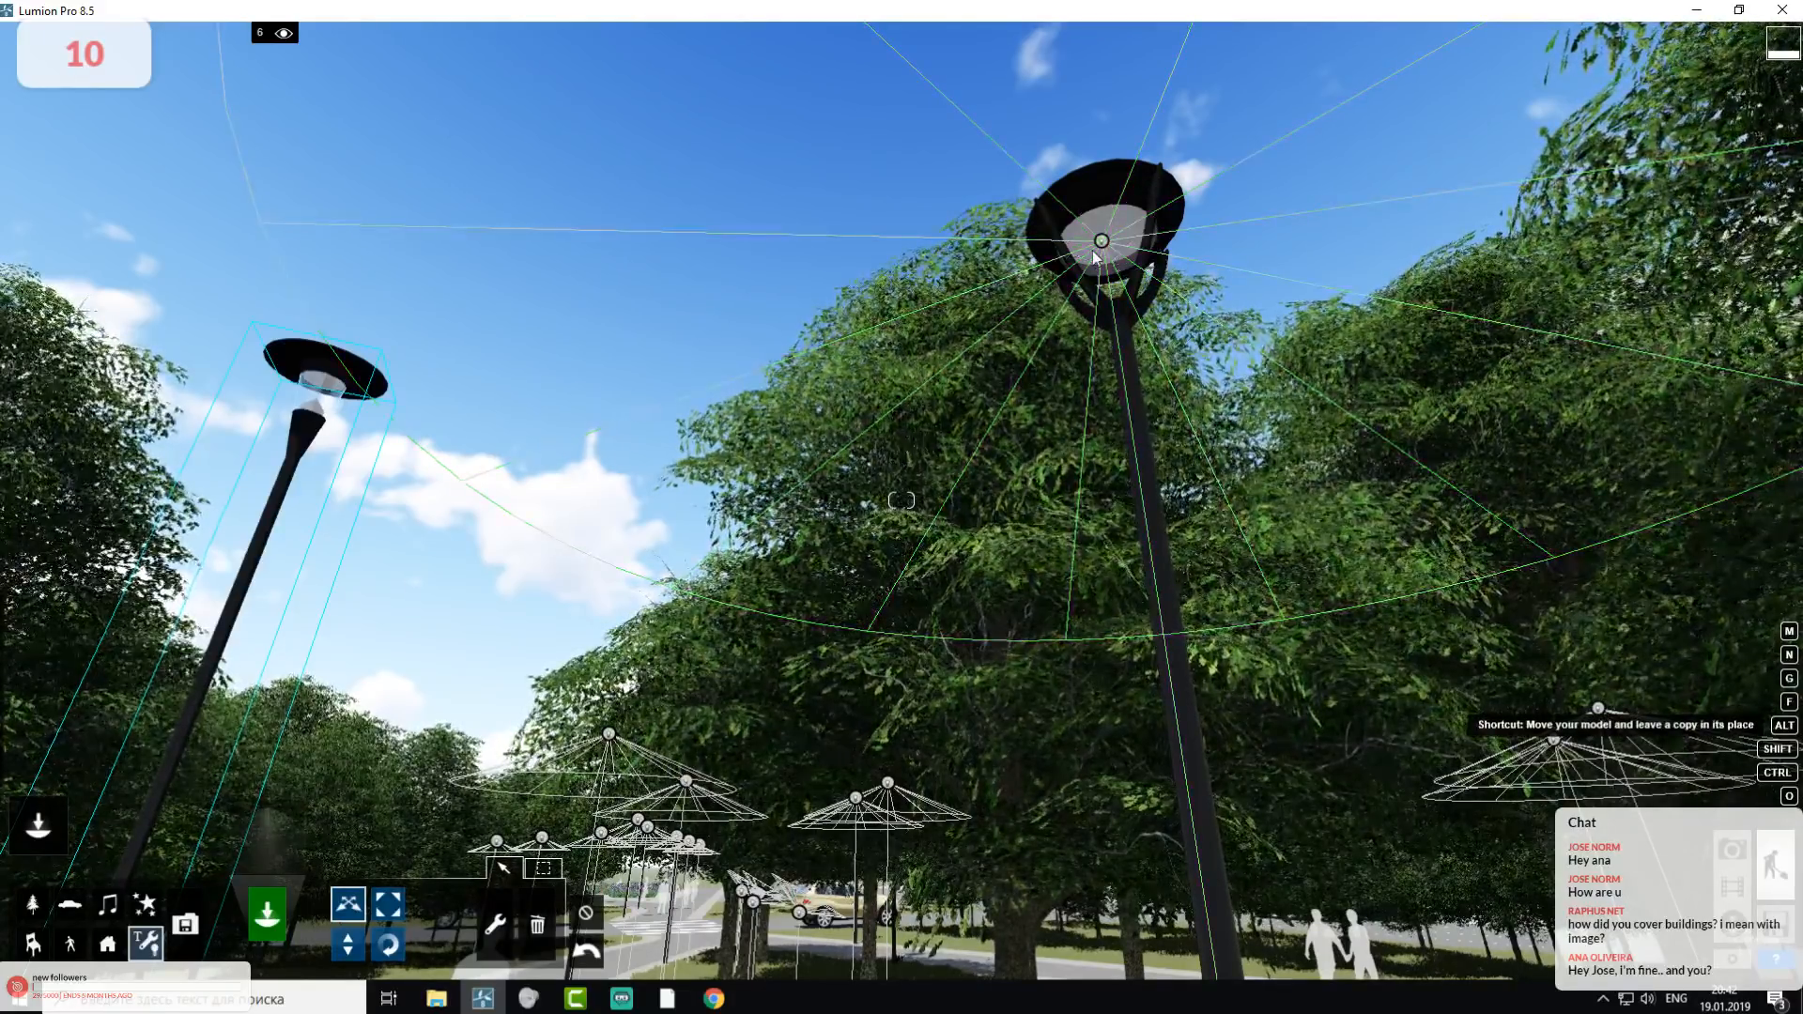
alt+drag(1102, 244, 342, 378)
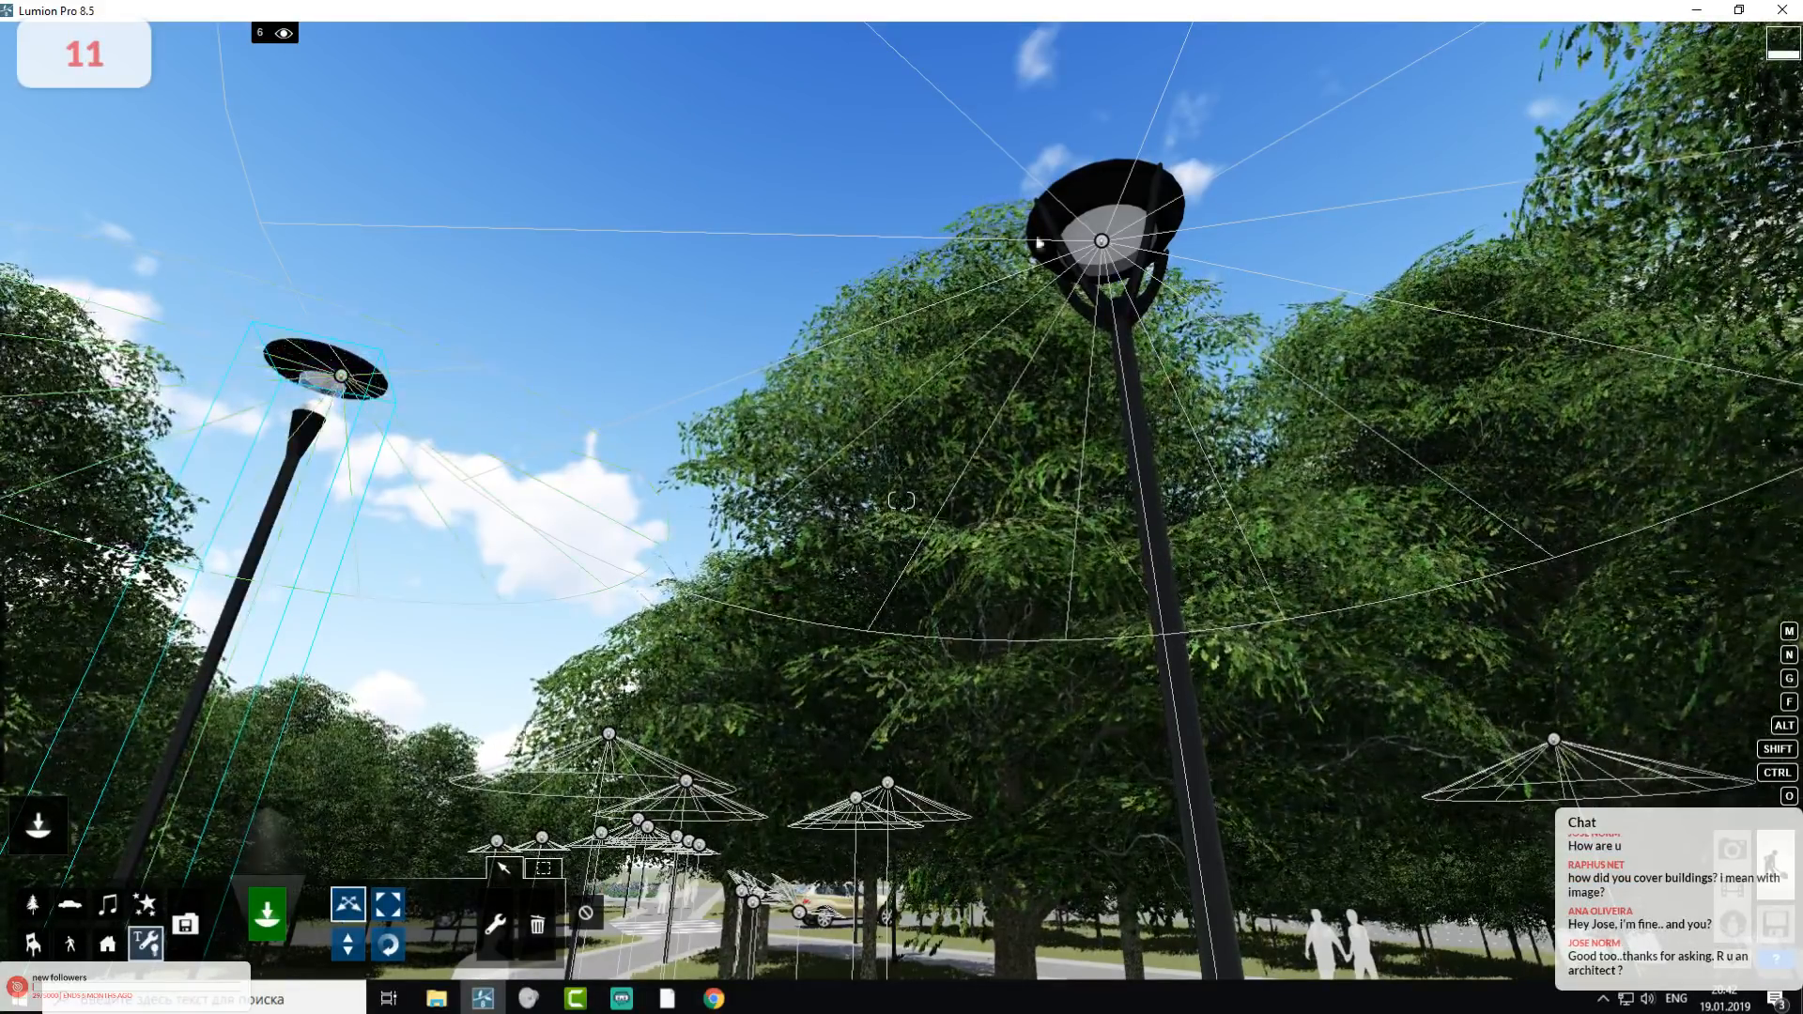
- Hide and show the sixth layer to check which lamps and lights it holds
click(283, 34)
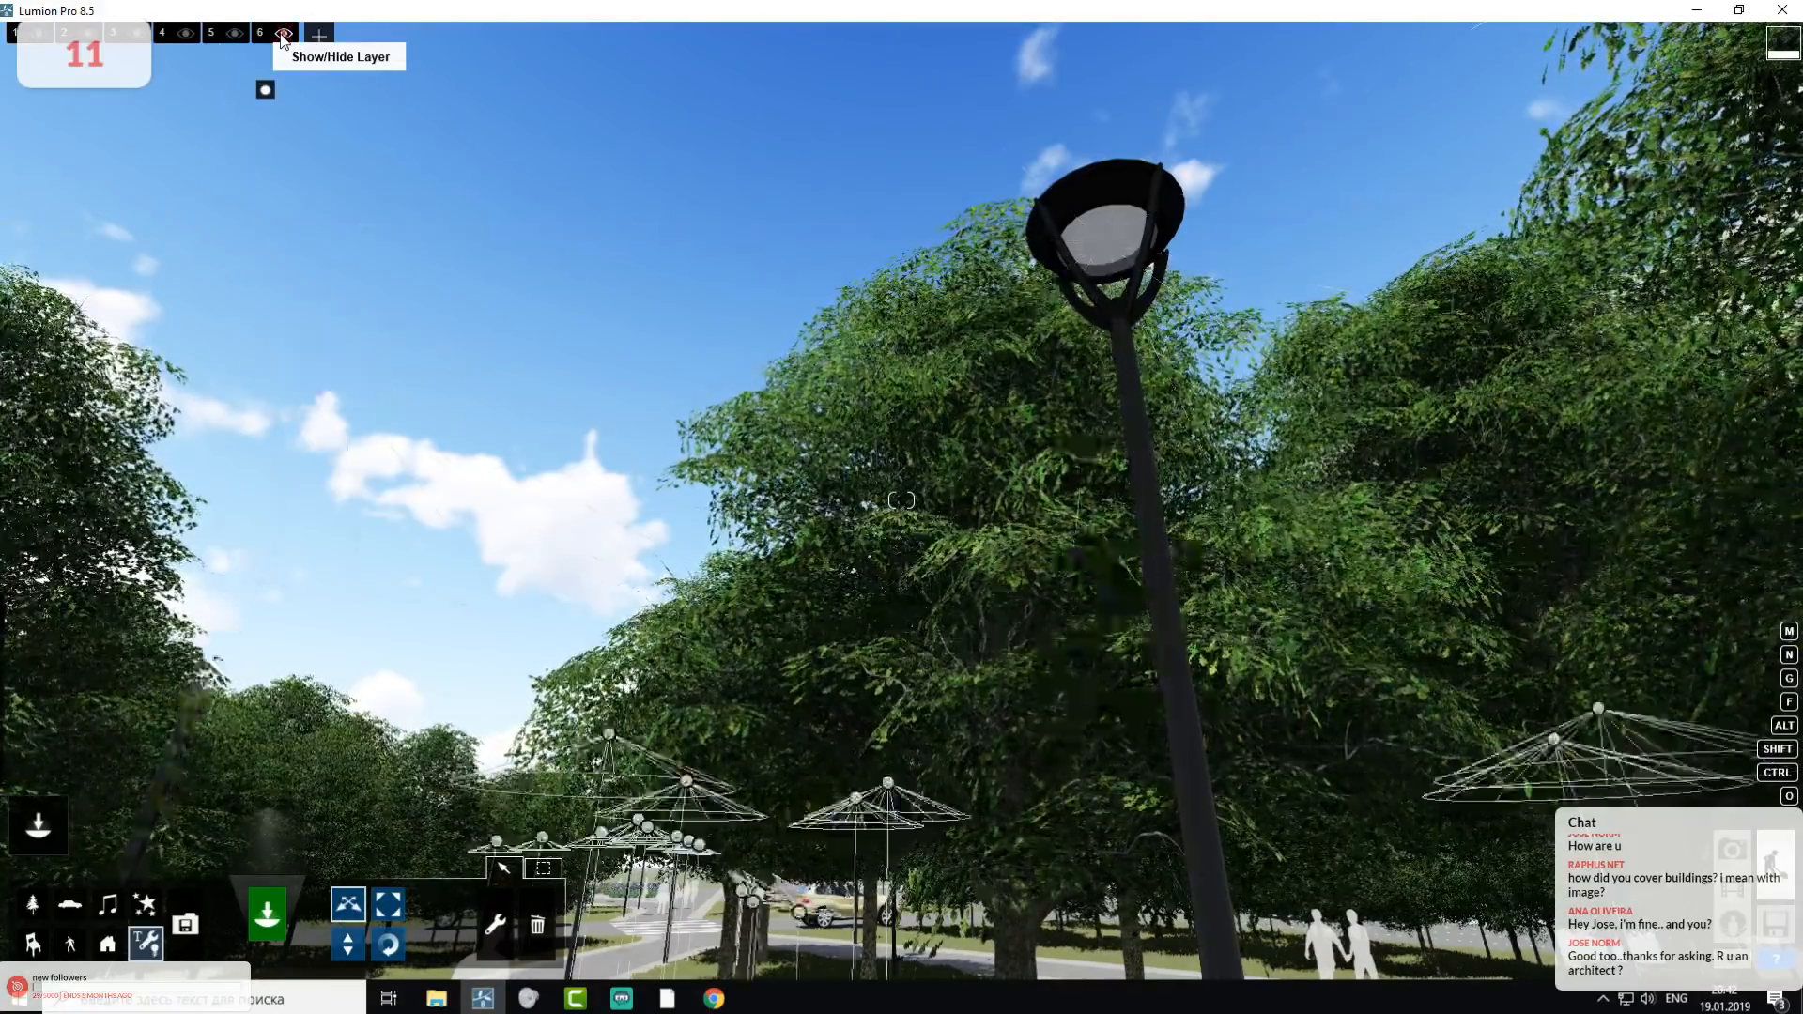
click(283, 34)
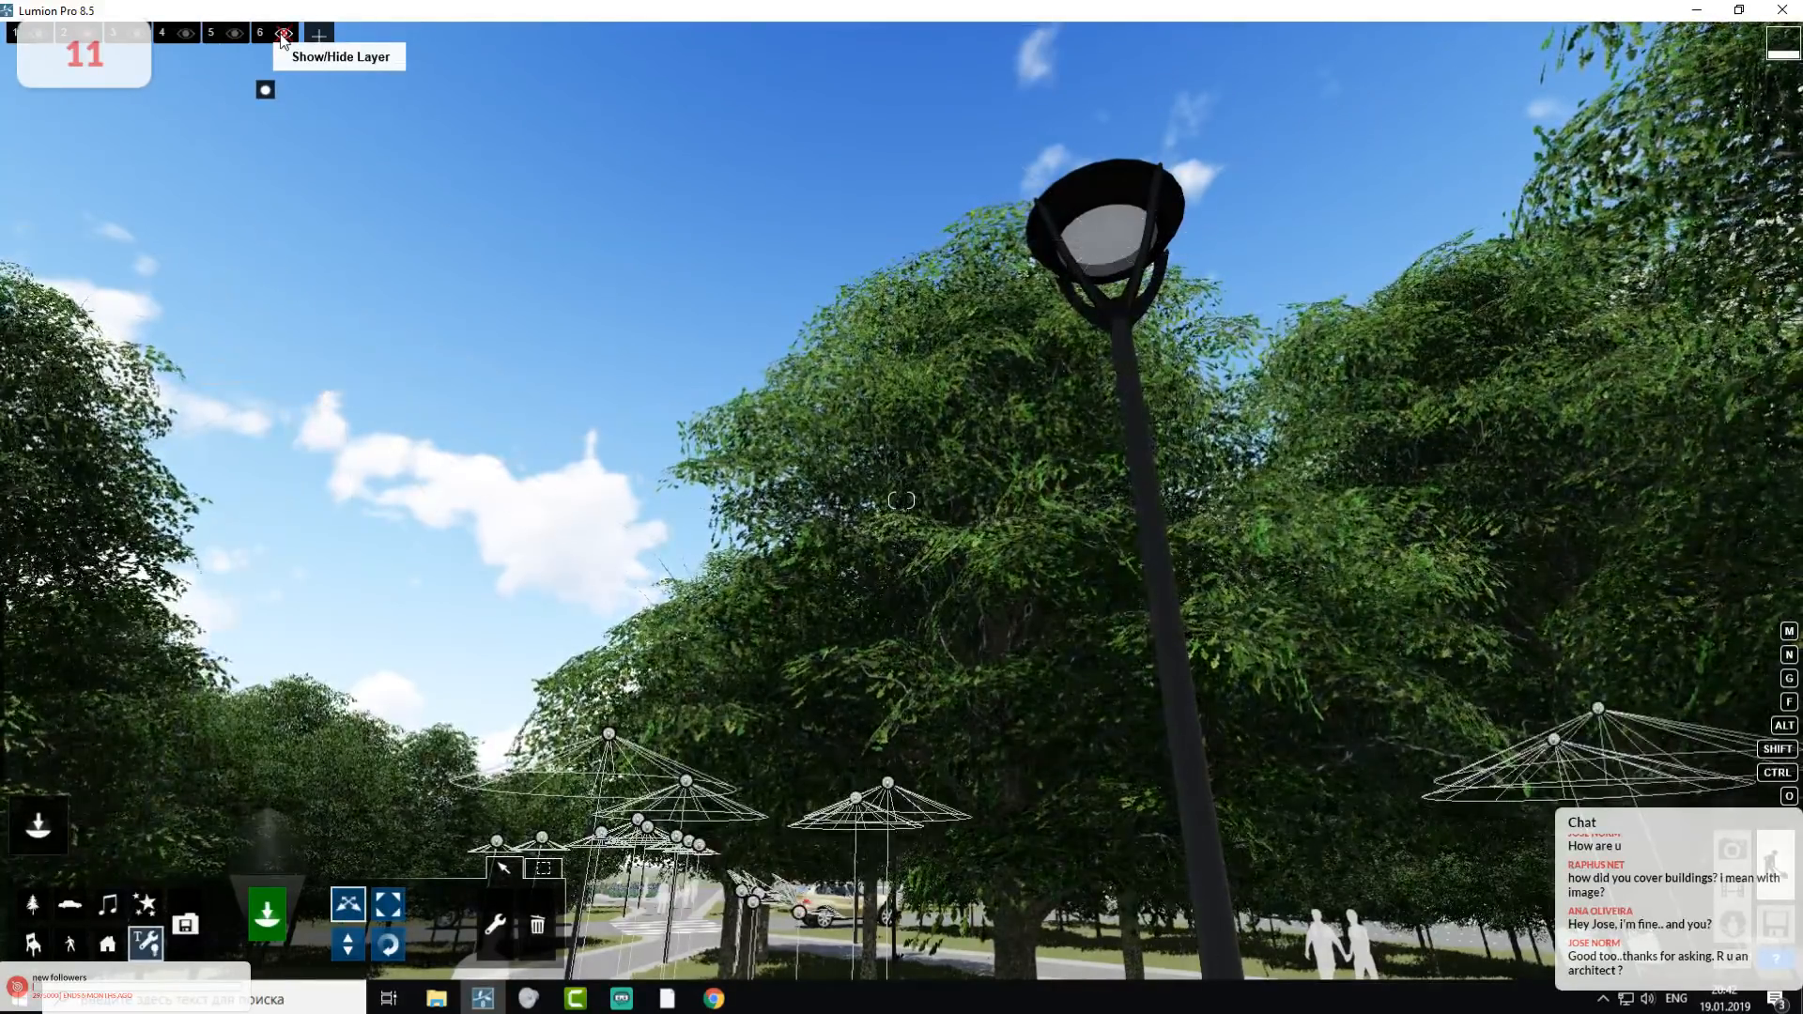
click(282, 33)
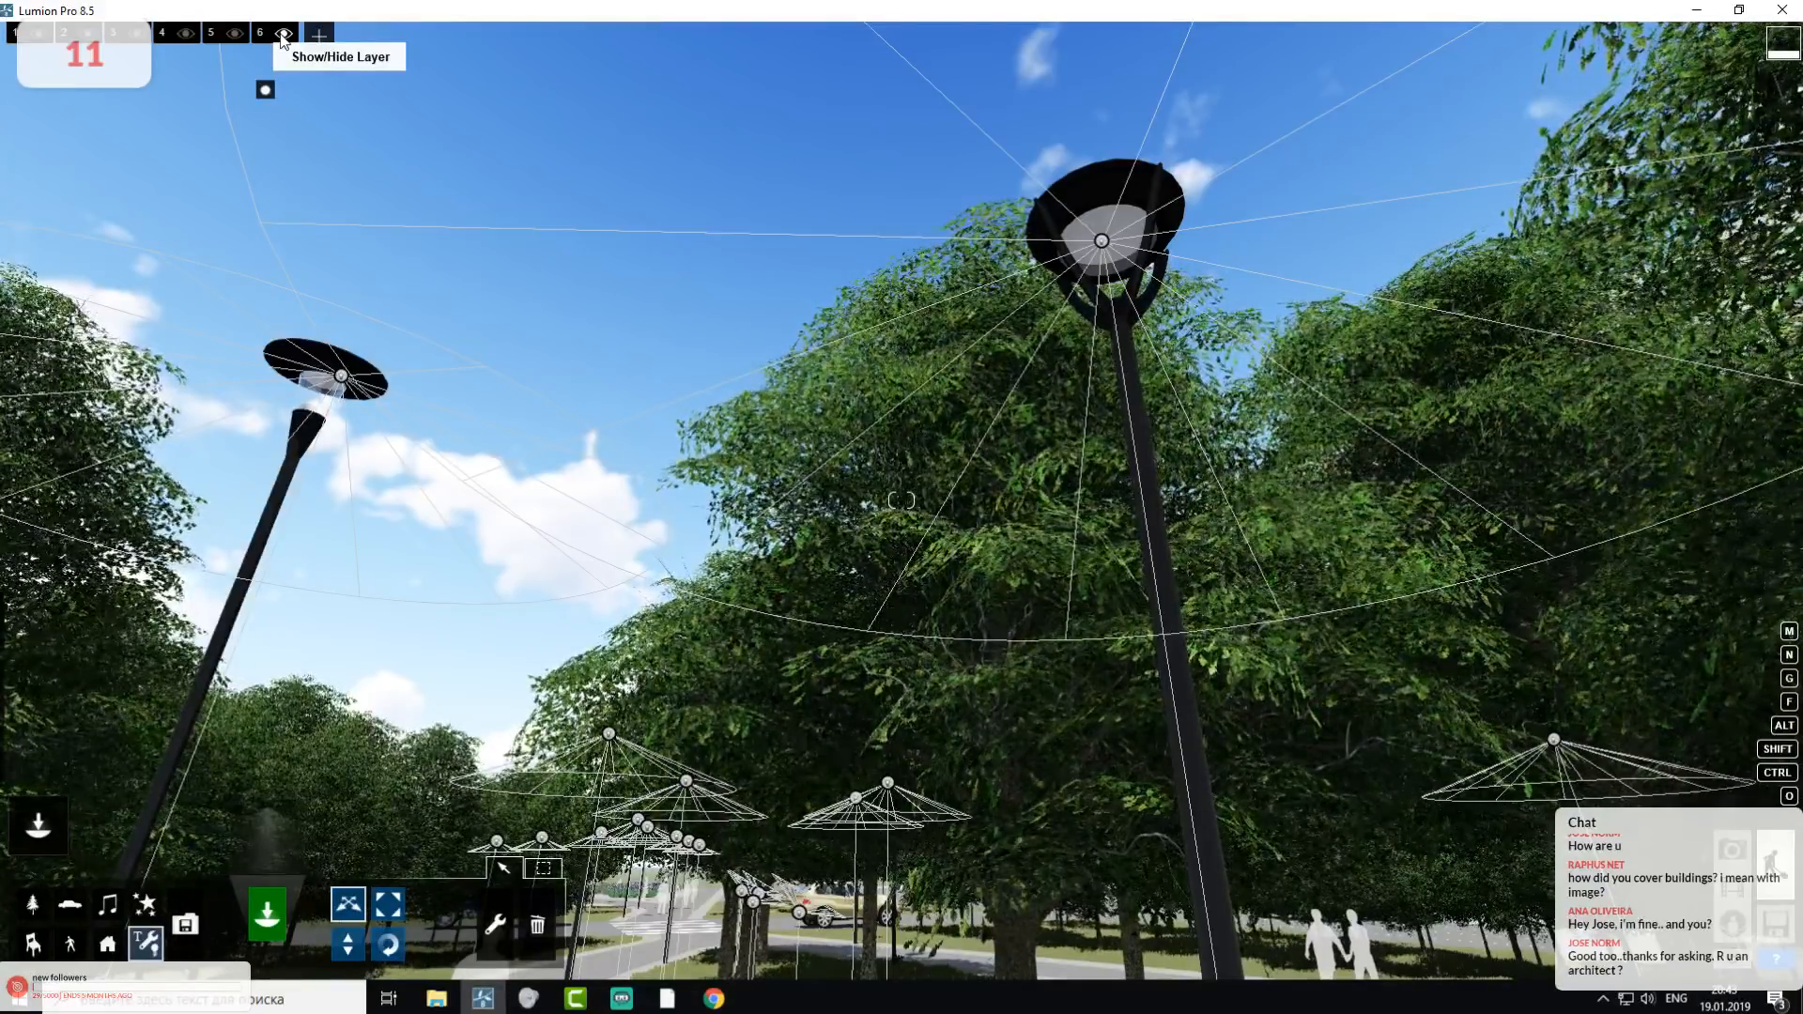
- Delete the copied spotlight and the added street lamp on the opposite edge of the path
right_drag(902, 501, 909, 416)
key(s)
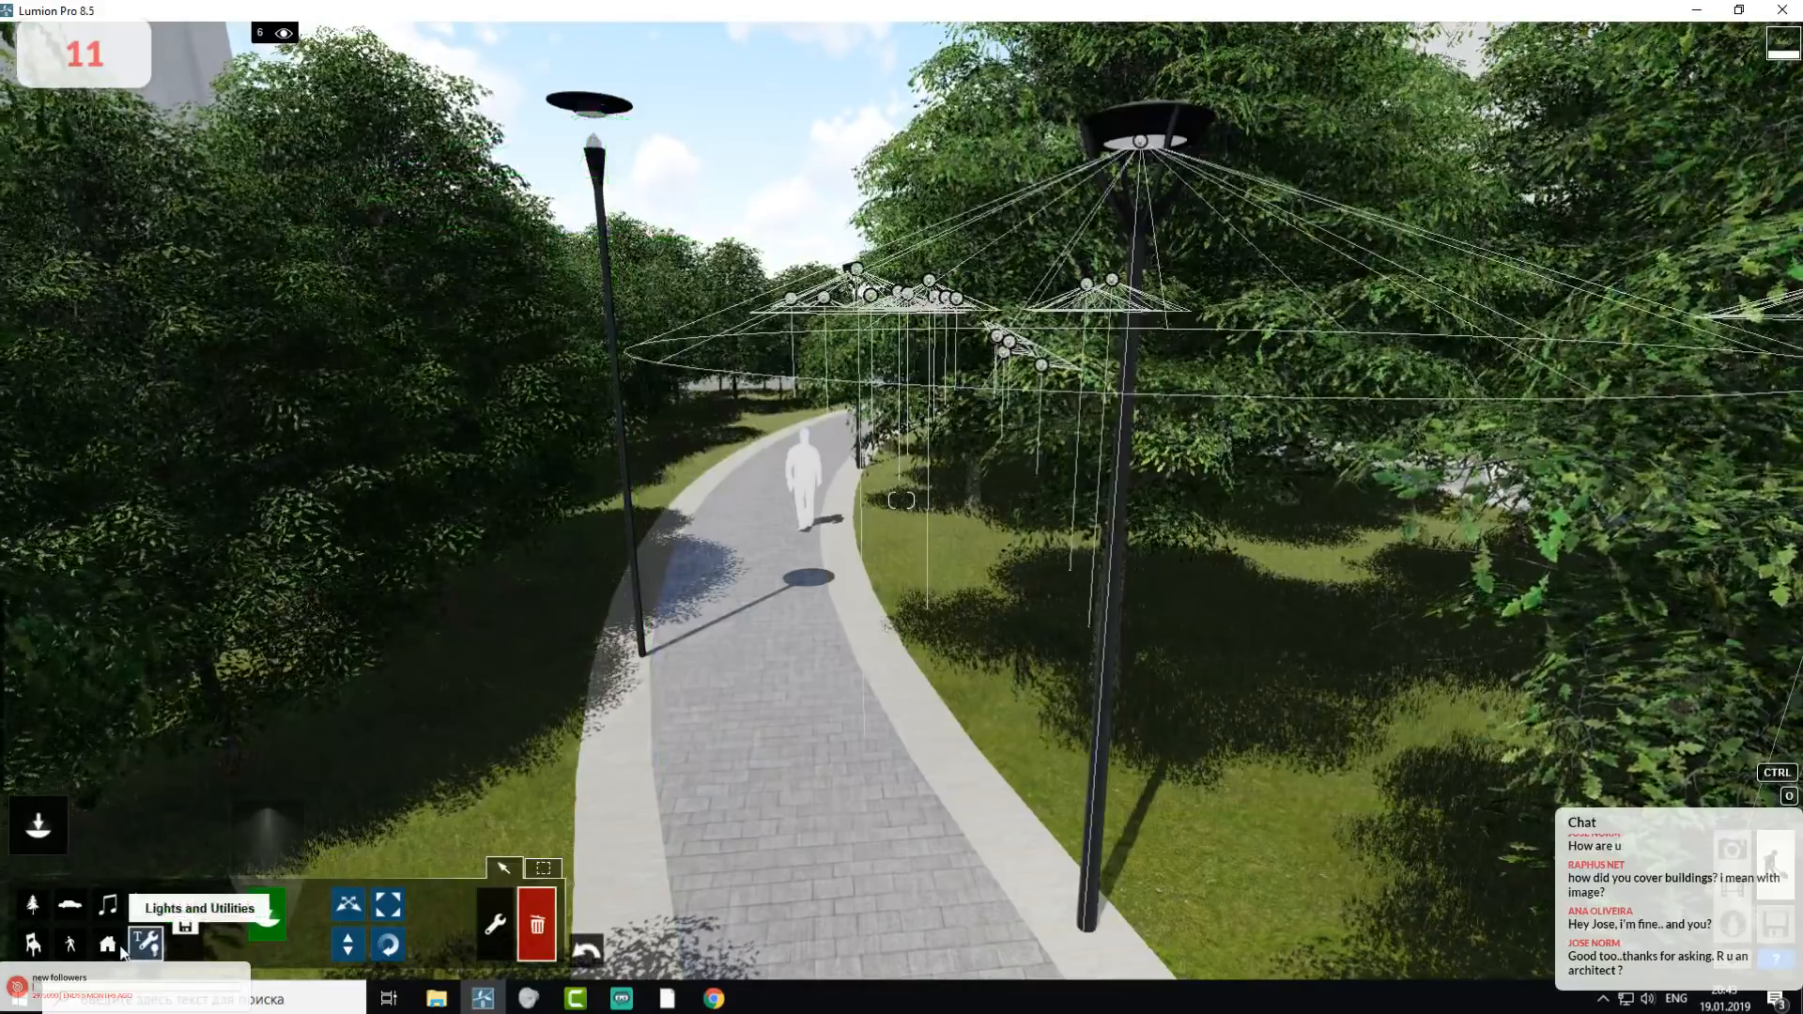
click(116, 947)
click(640, 655)
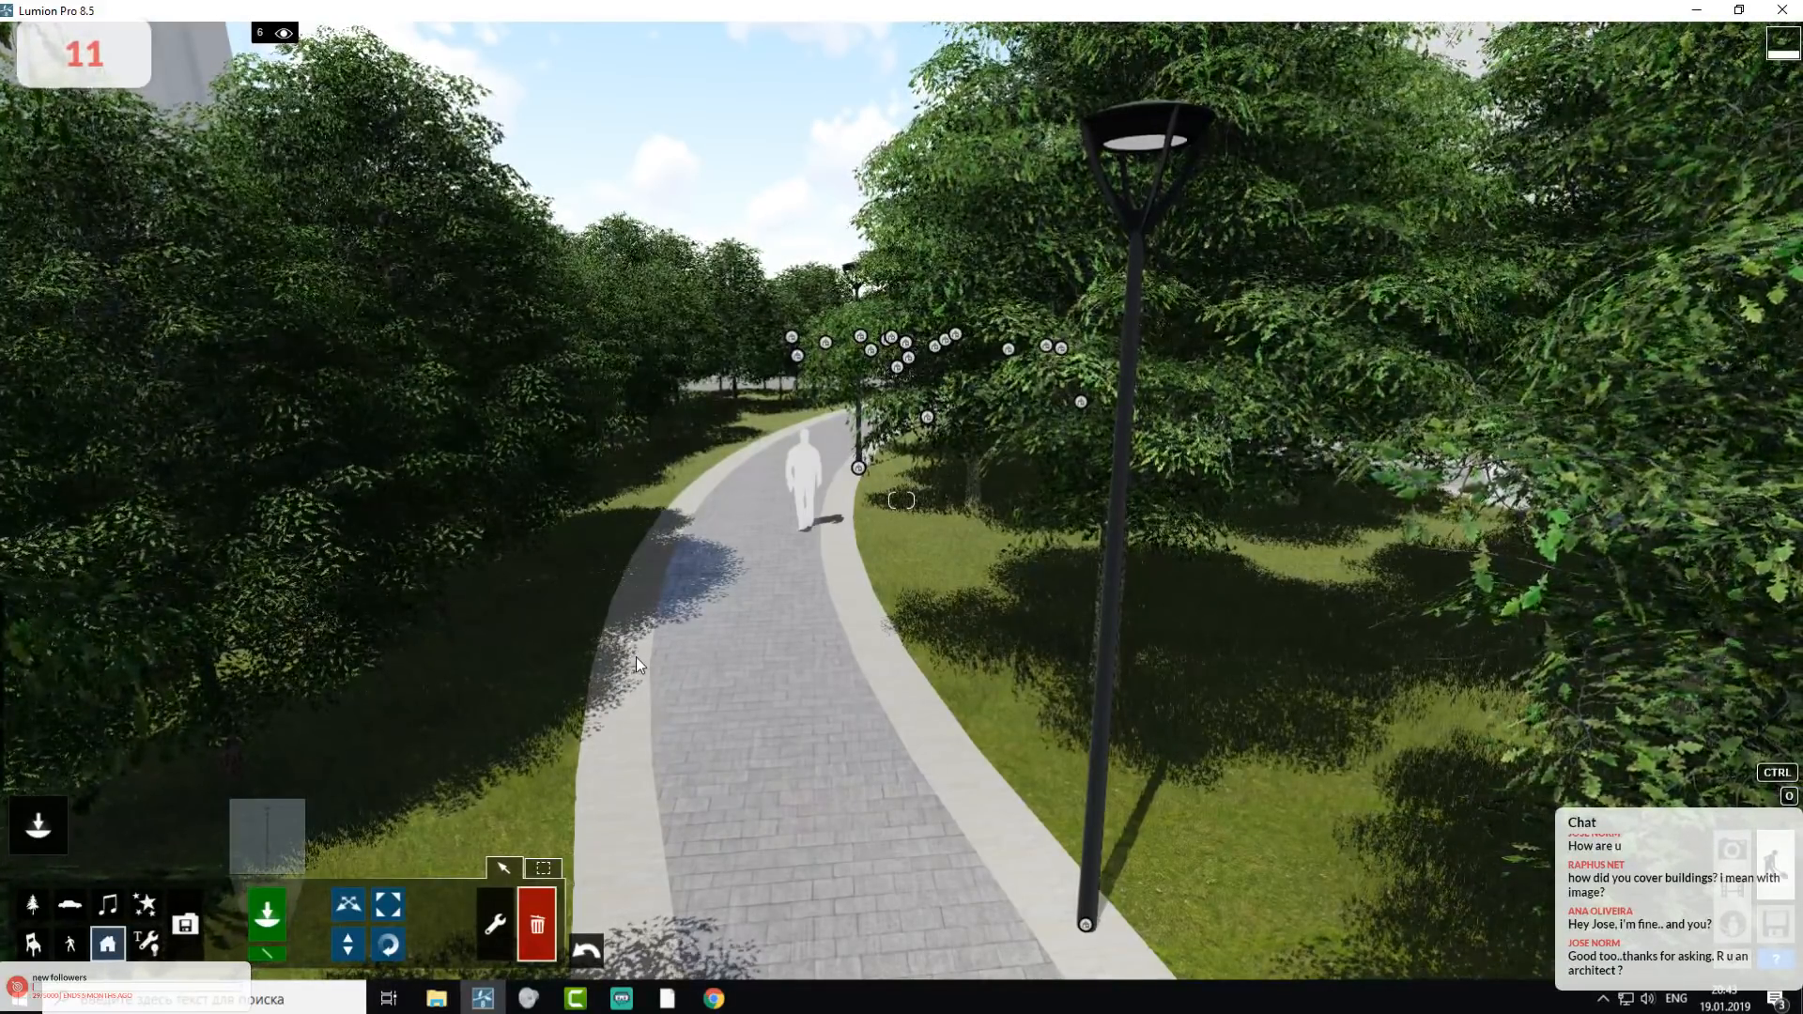
- Try to undo the last deletion and switch to Move mode for the objects along the path
right_drag(808, 415, 699, 741)
key(w)
key(s)
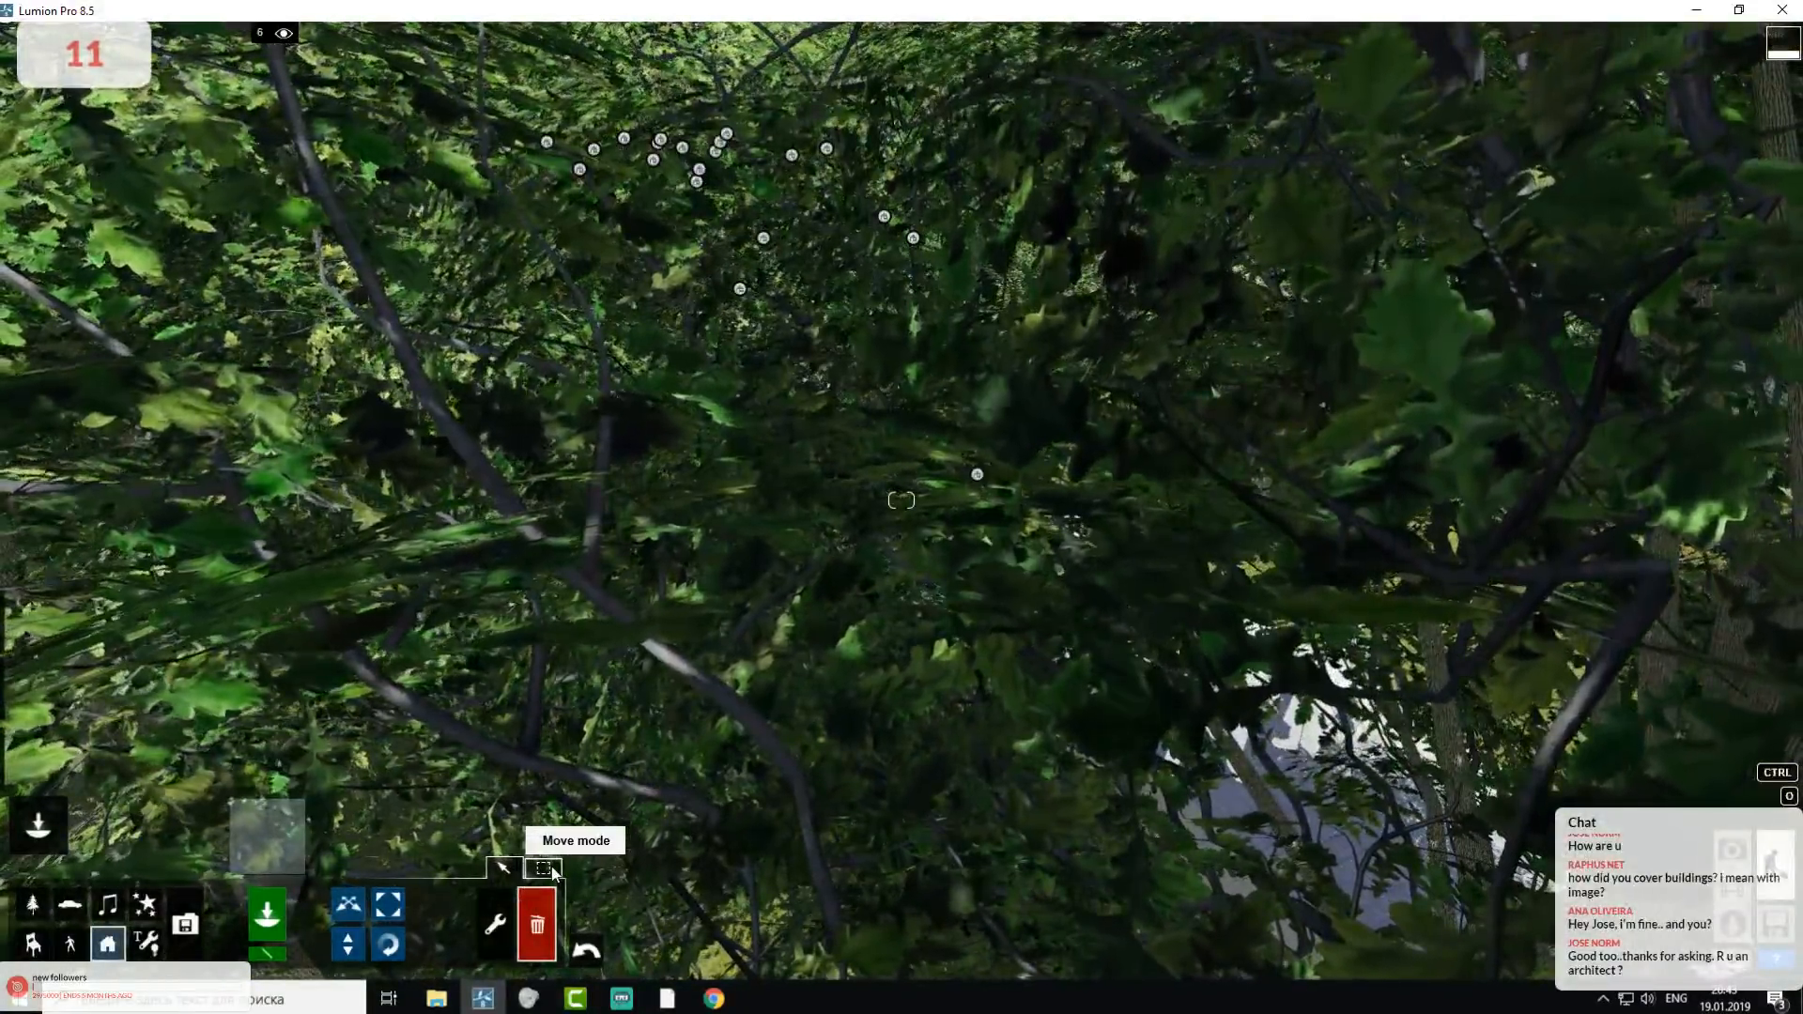
right_drag(583, 798, 610, 729)
key(s)
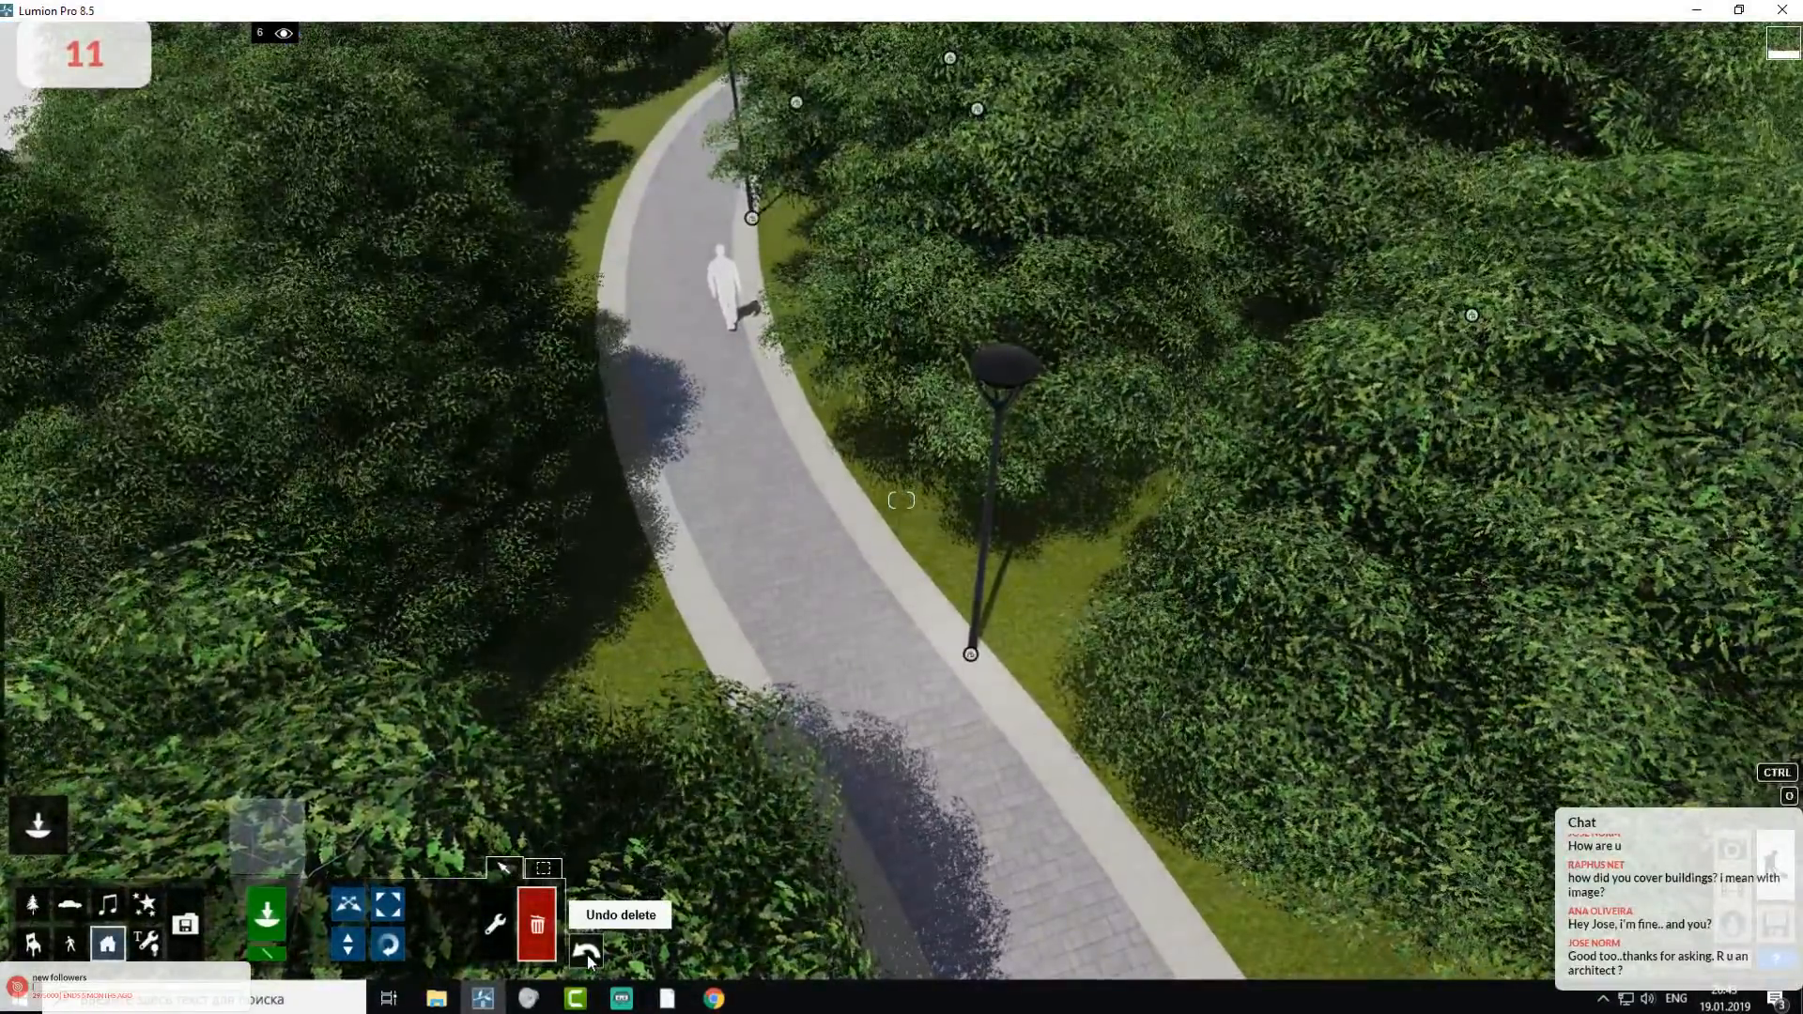
click(588, 955)
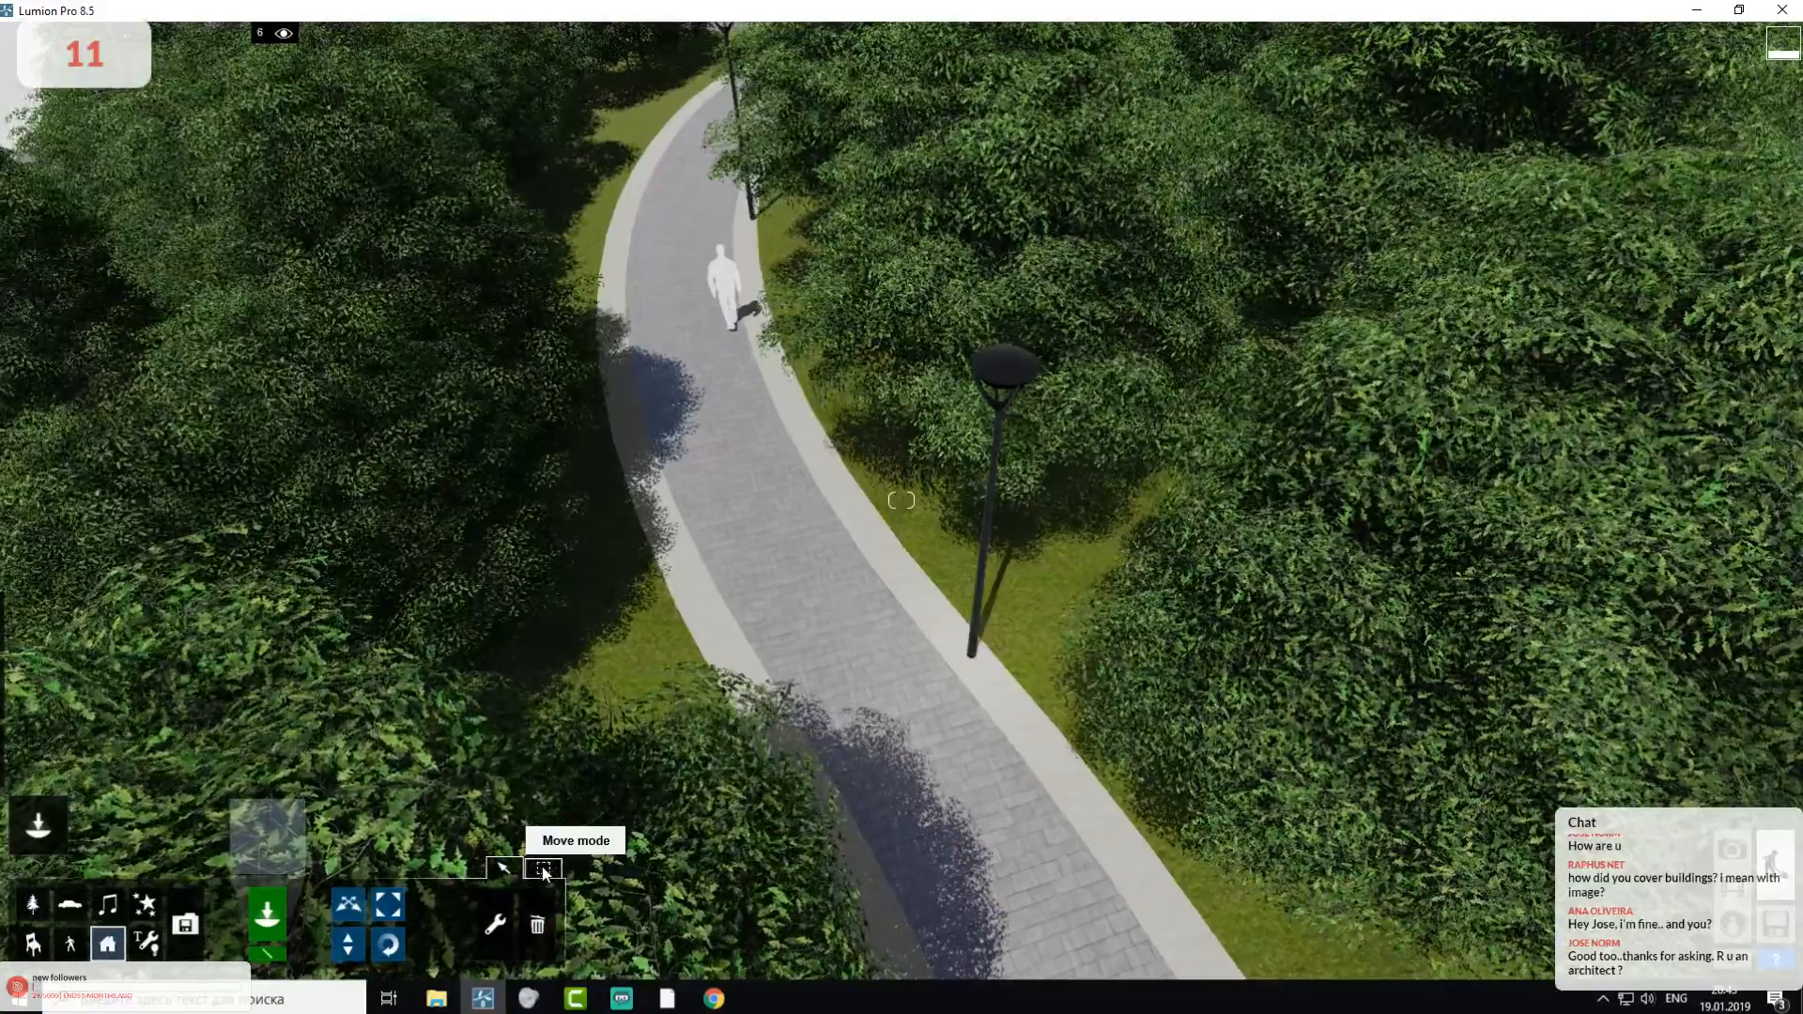
click(543, 869)
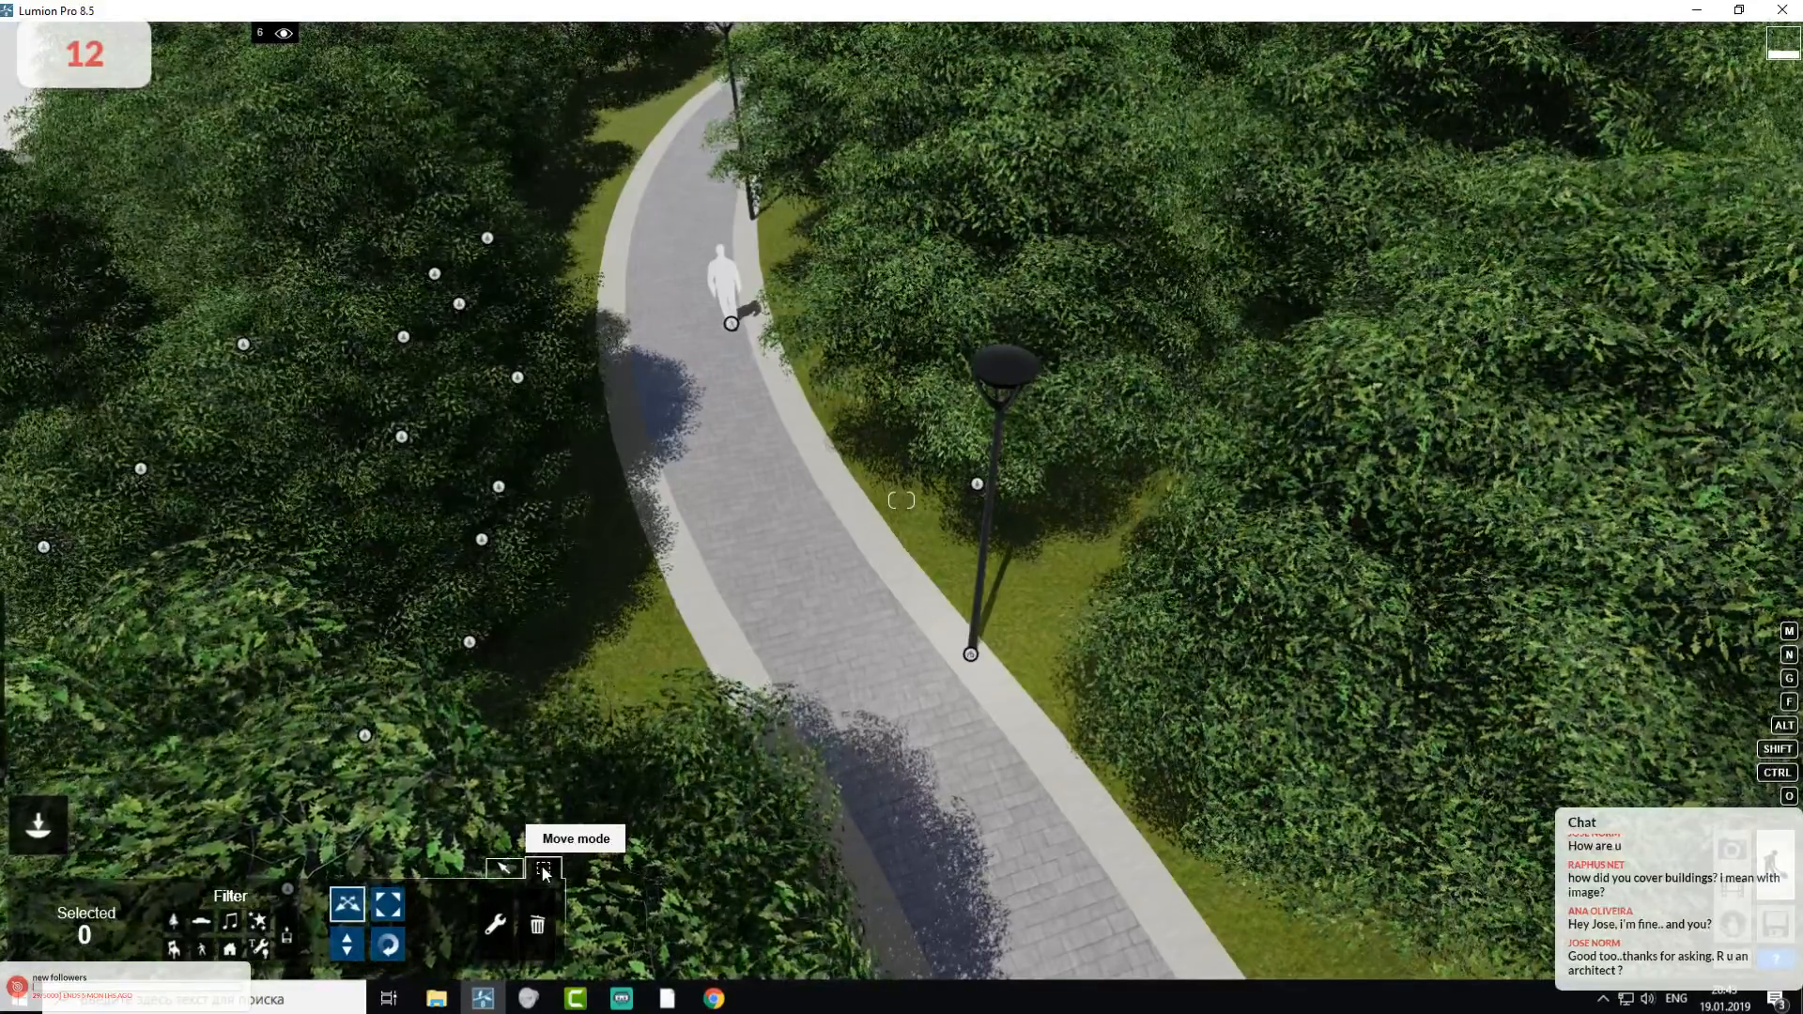
- From directly above the lamp post, filter the selection to Outdoor and Lights and Utilities objects, excluding every other category
right_drag(1002, 370, 504, 684)
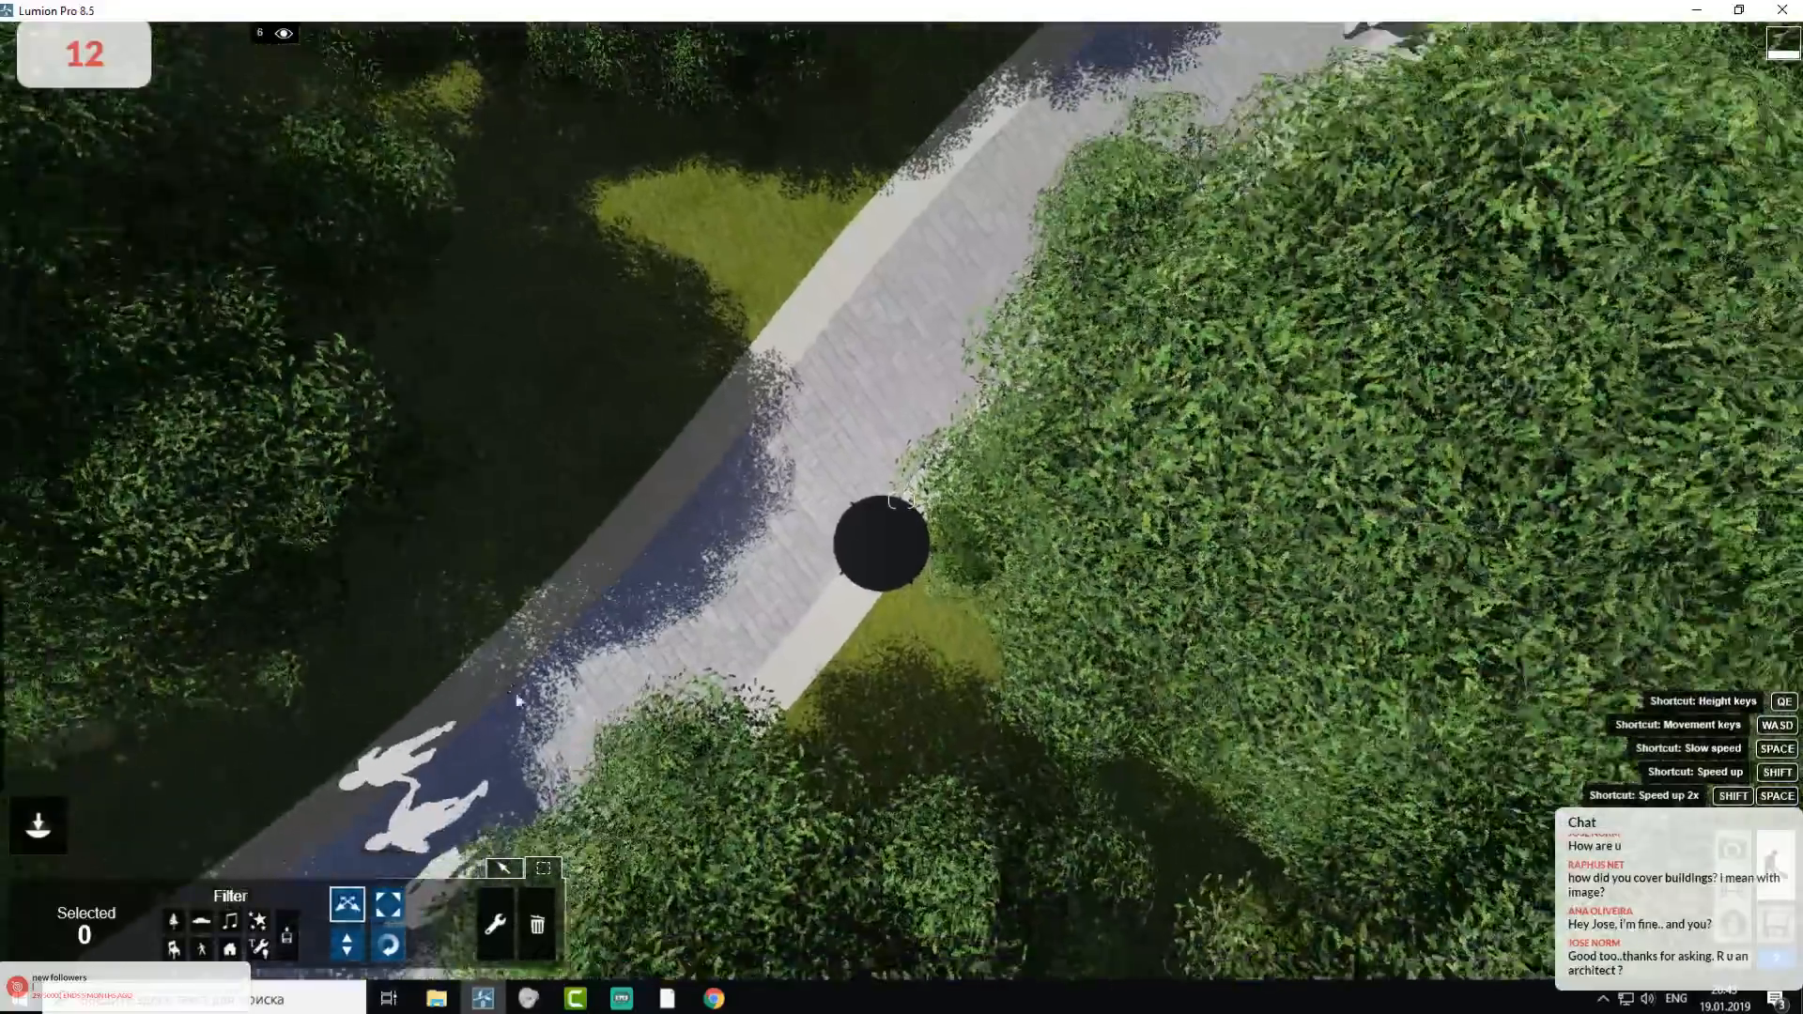
click(545, 870)
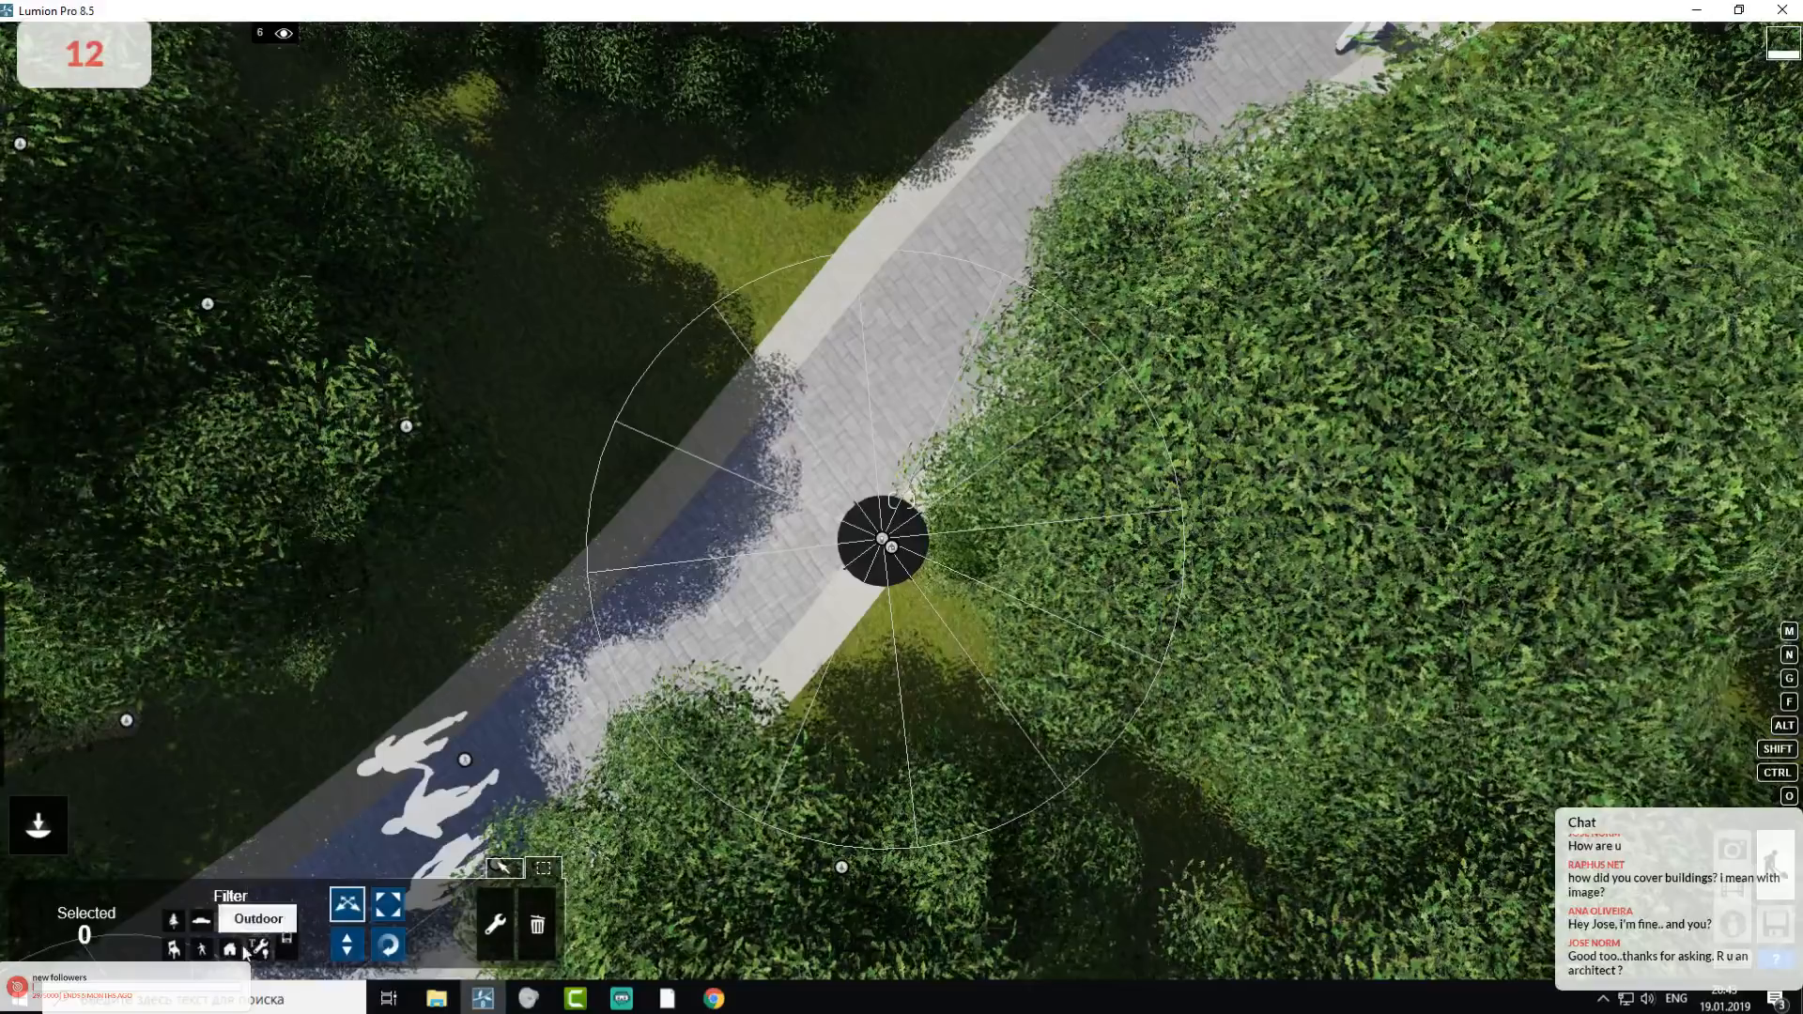
click(204, 950)
click(177, 947)
click(202, 928)
click(230, 921)
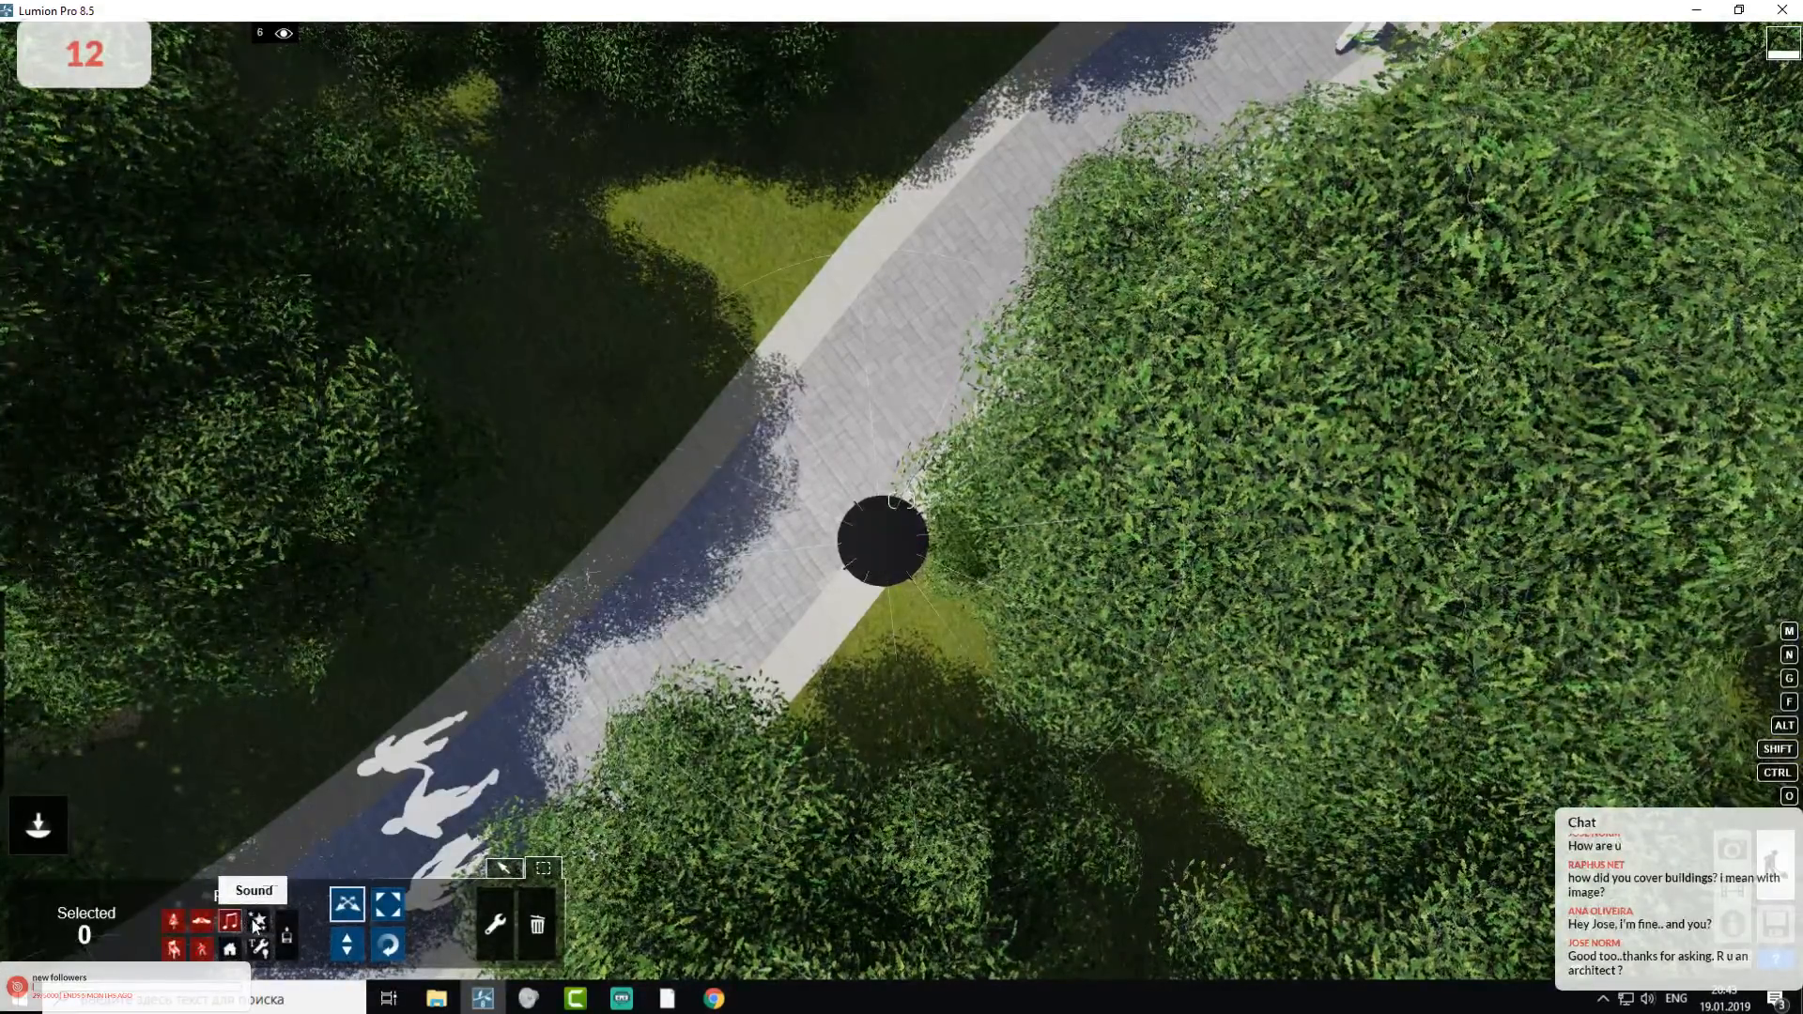
click(260, 923)
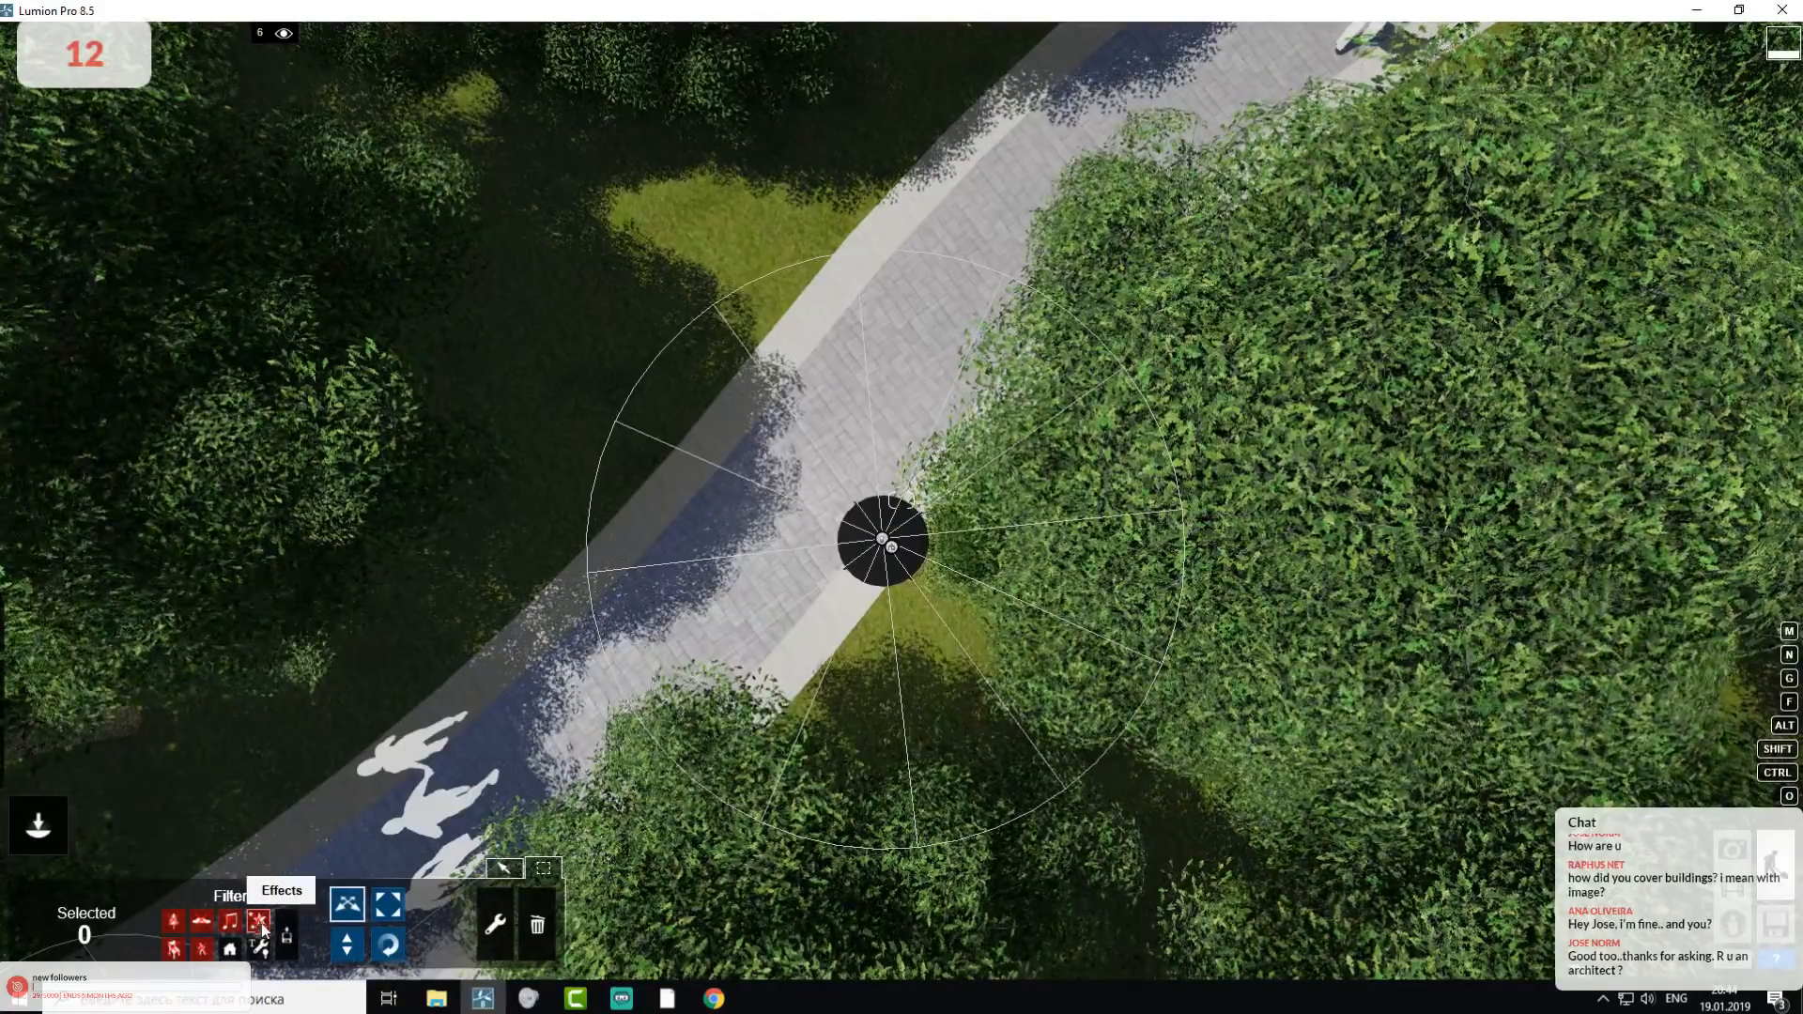
click(289, 928)
- Select the lamp post together with its spotlight and combine them into a group
drag(802, 438, 951, 611)
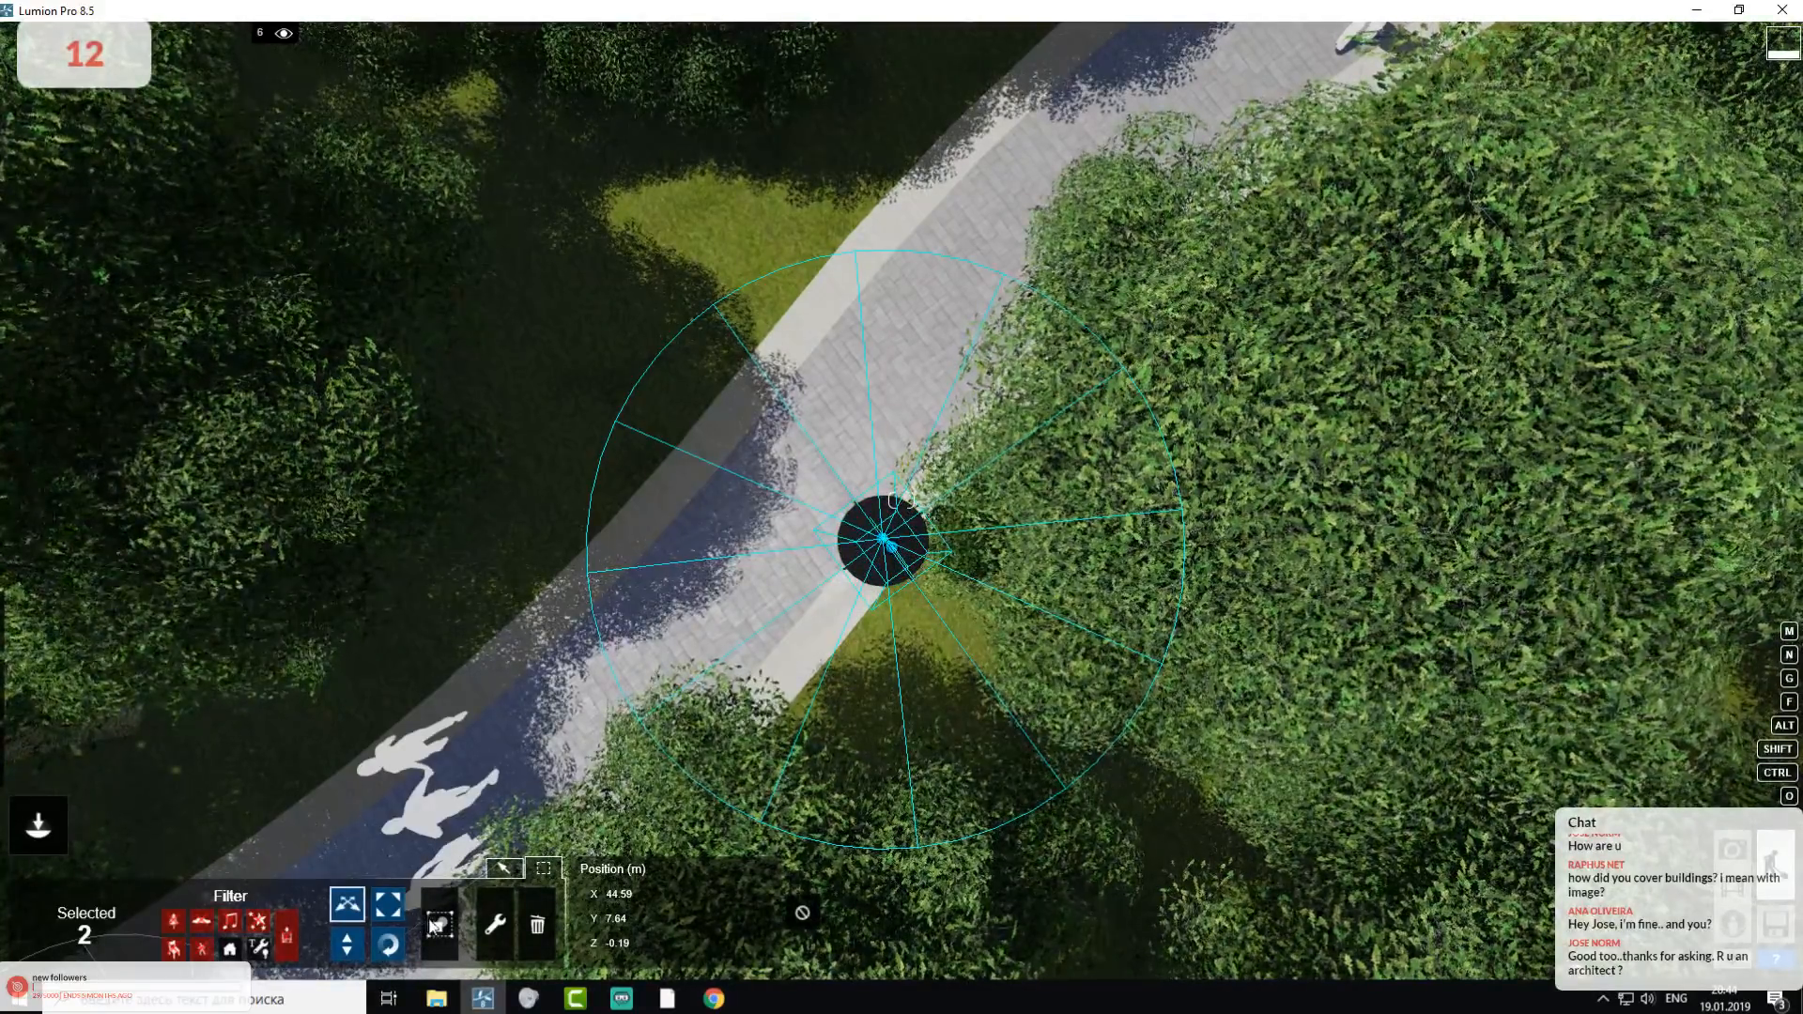
click(435, 926)
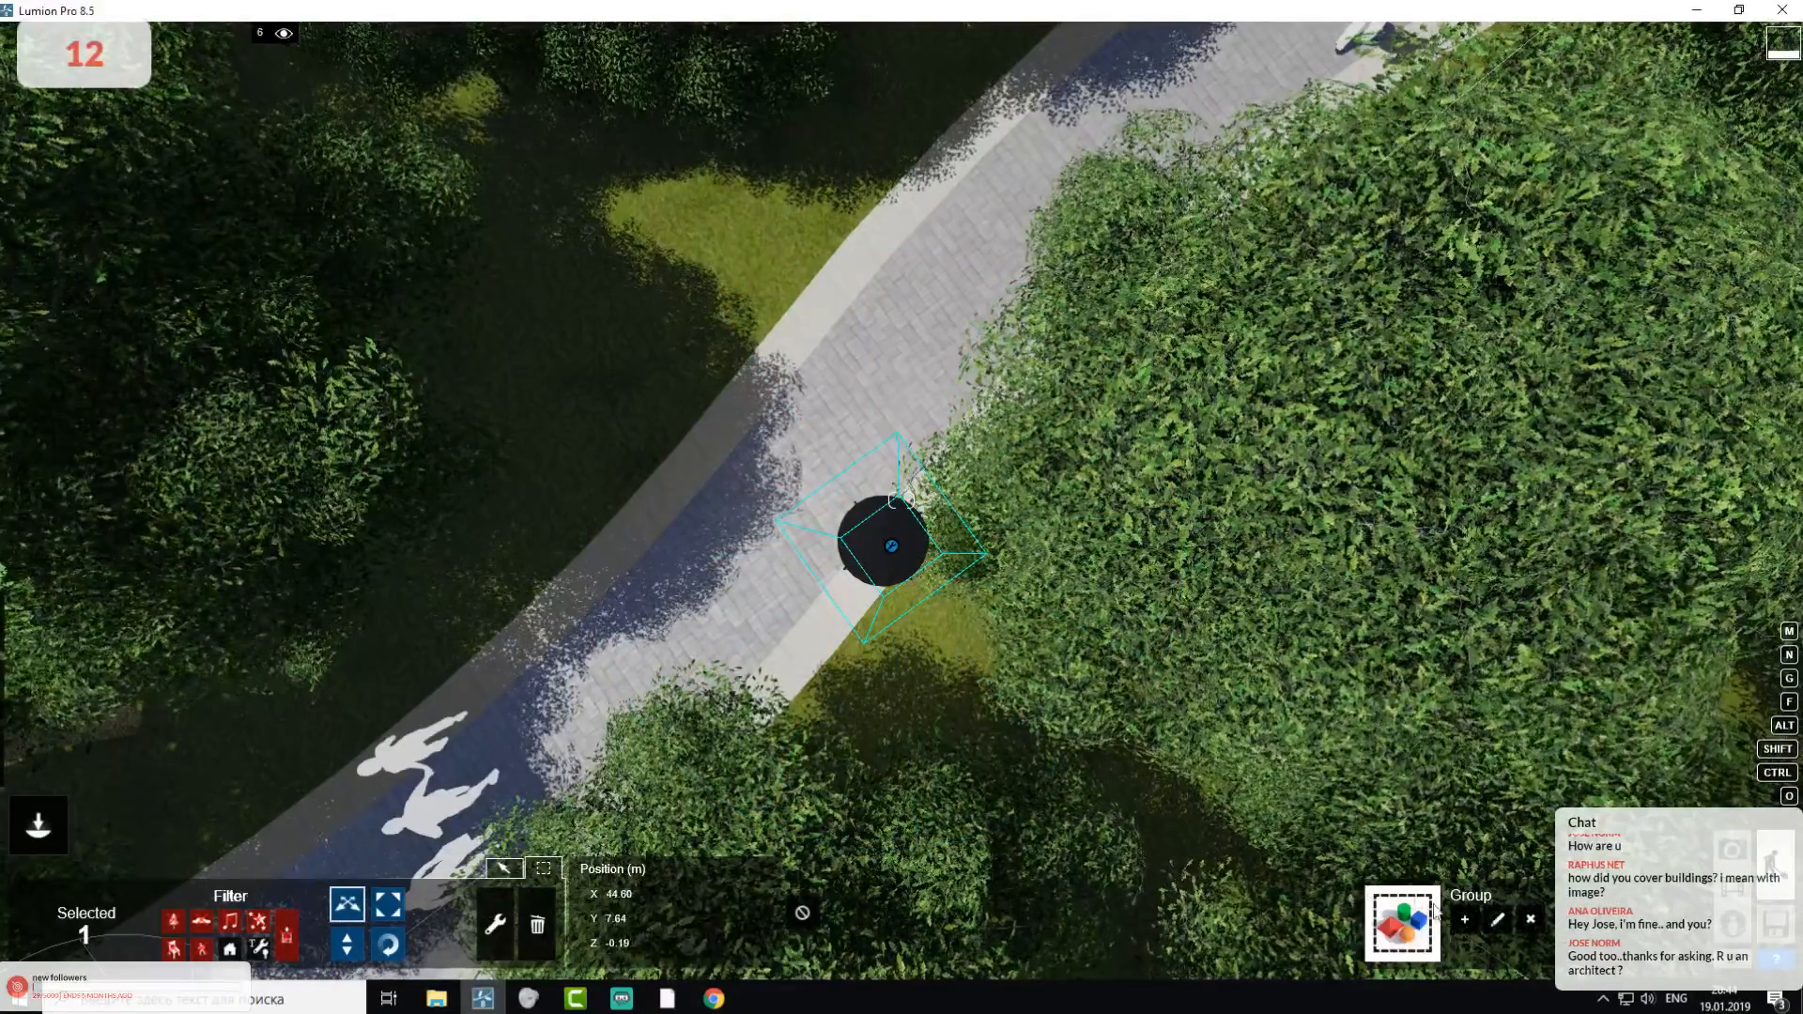
- Copy the grouped lamp post with its spotlight to three more spots along both edges of the curved path
click(1495, 915)
click(891, 543)
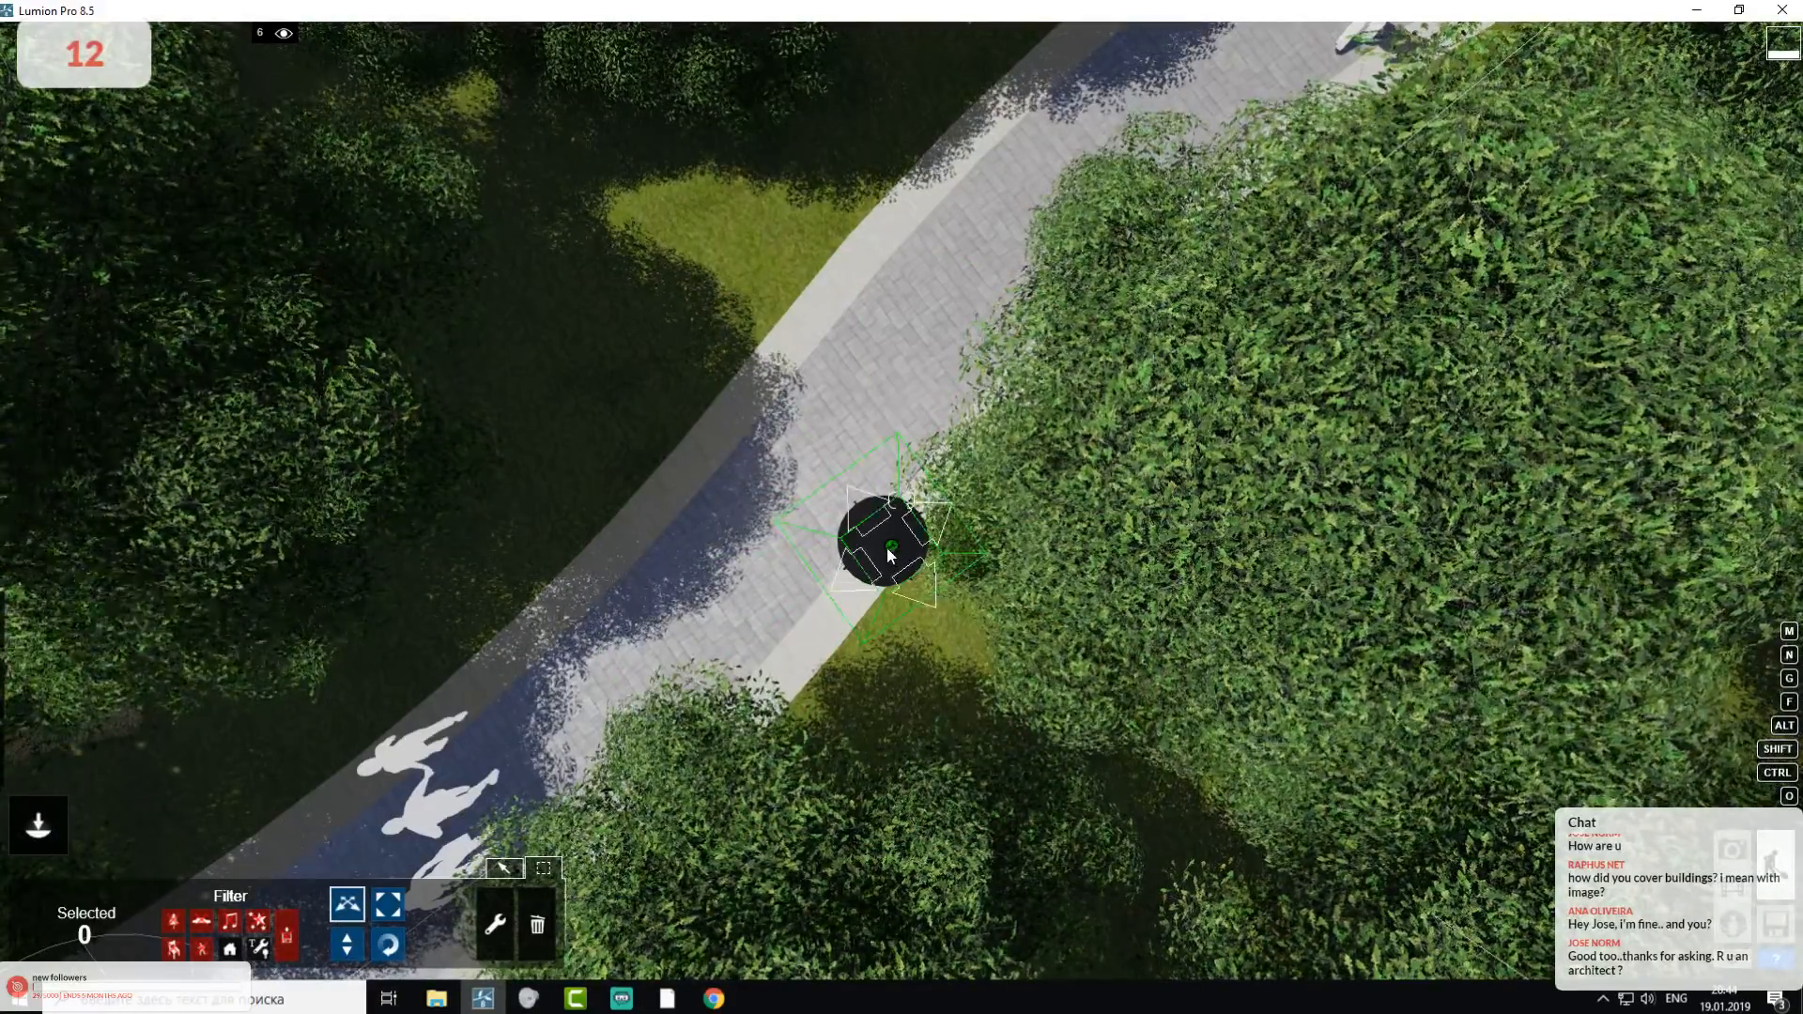
right_drag(894, 500, 902, 500)
key(s)
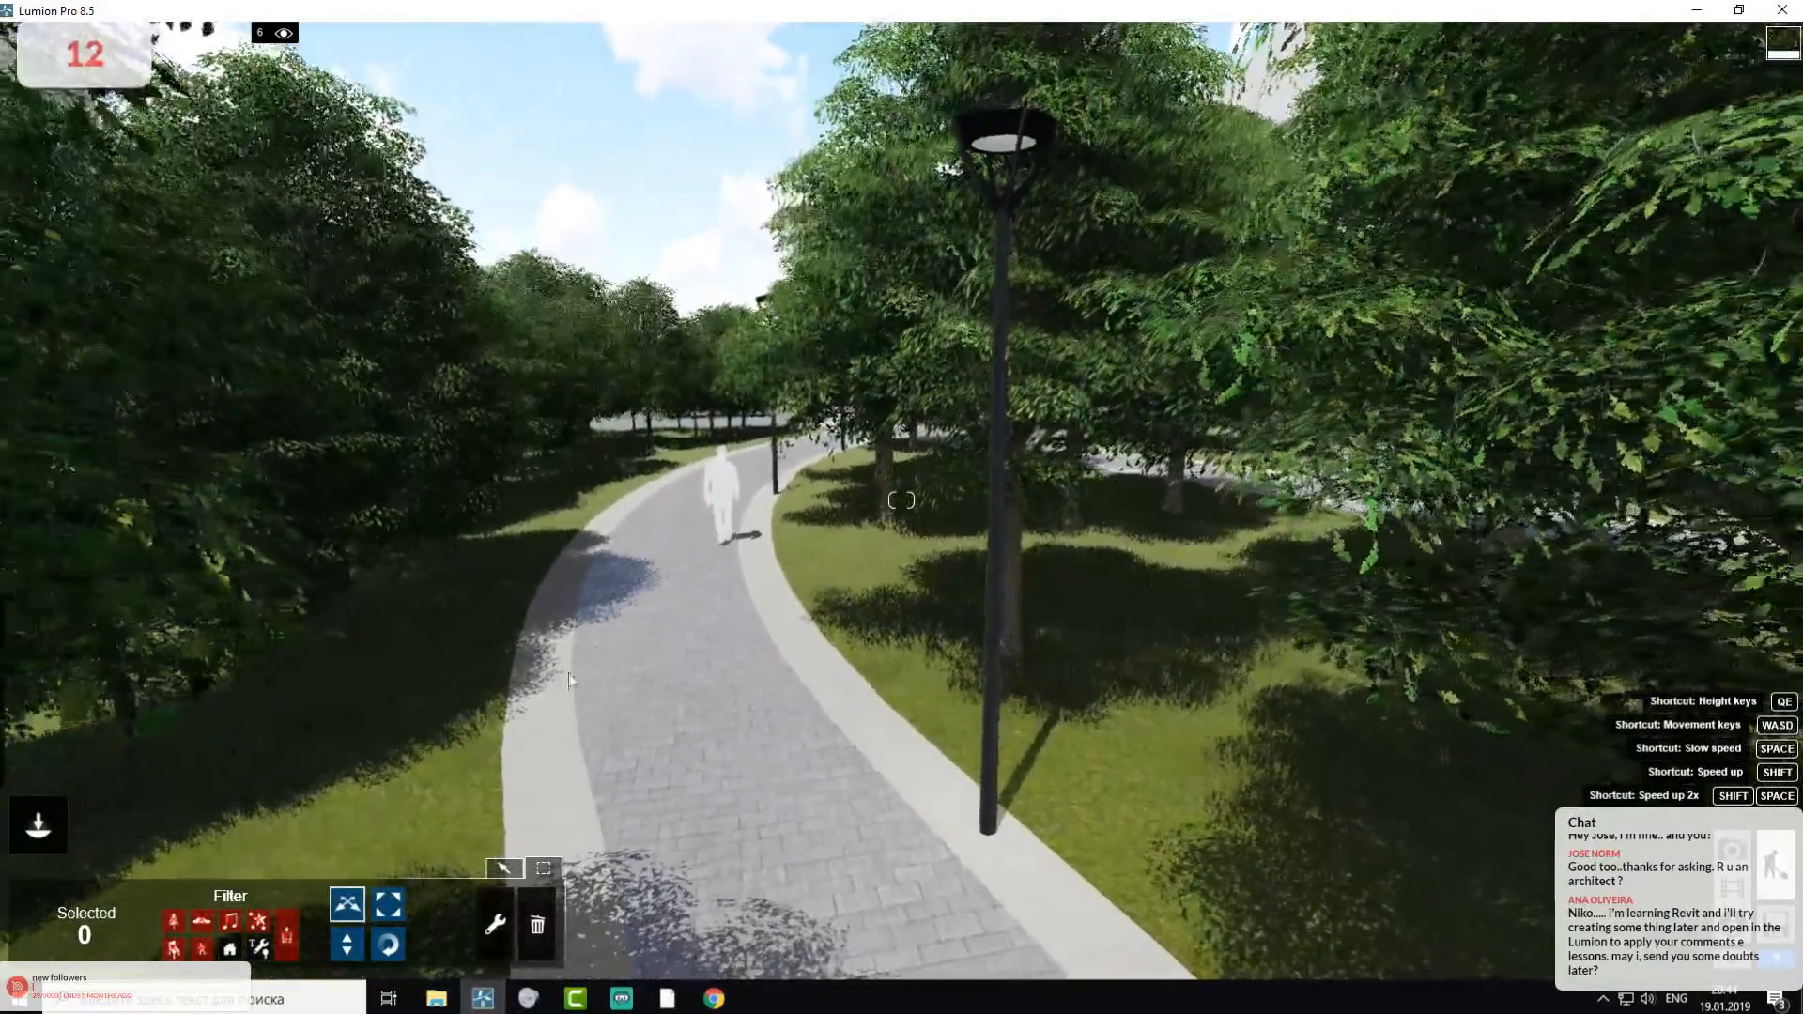
click(510, 872)
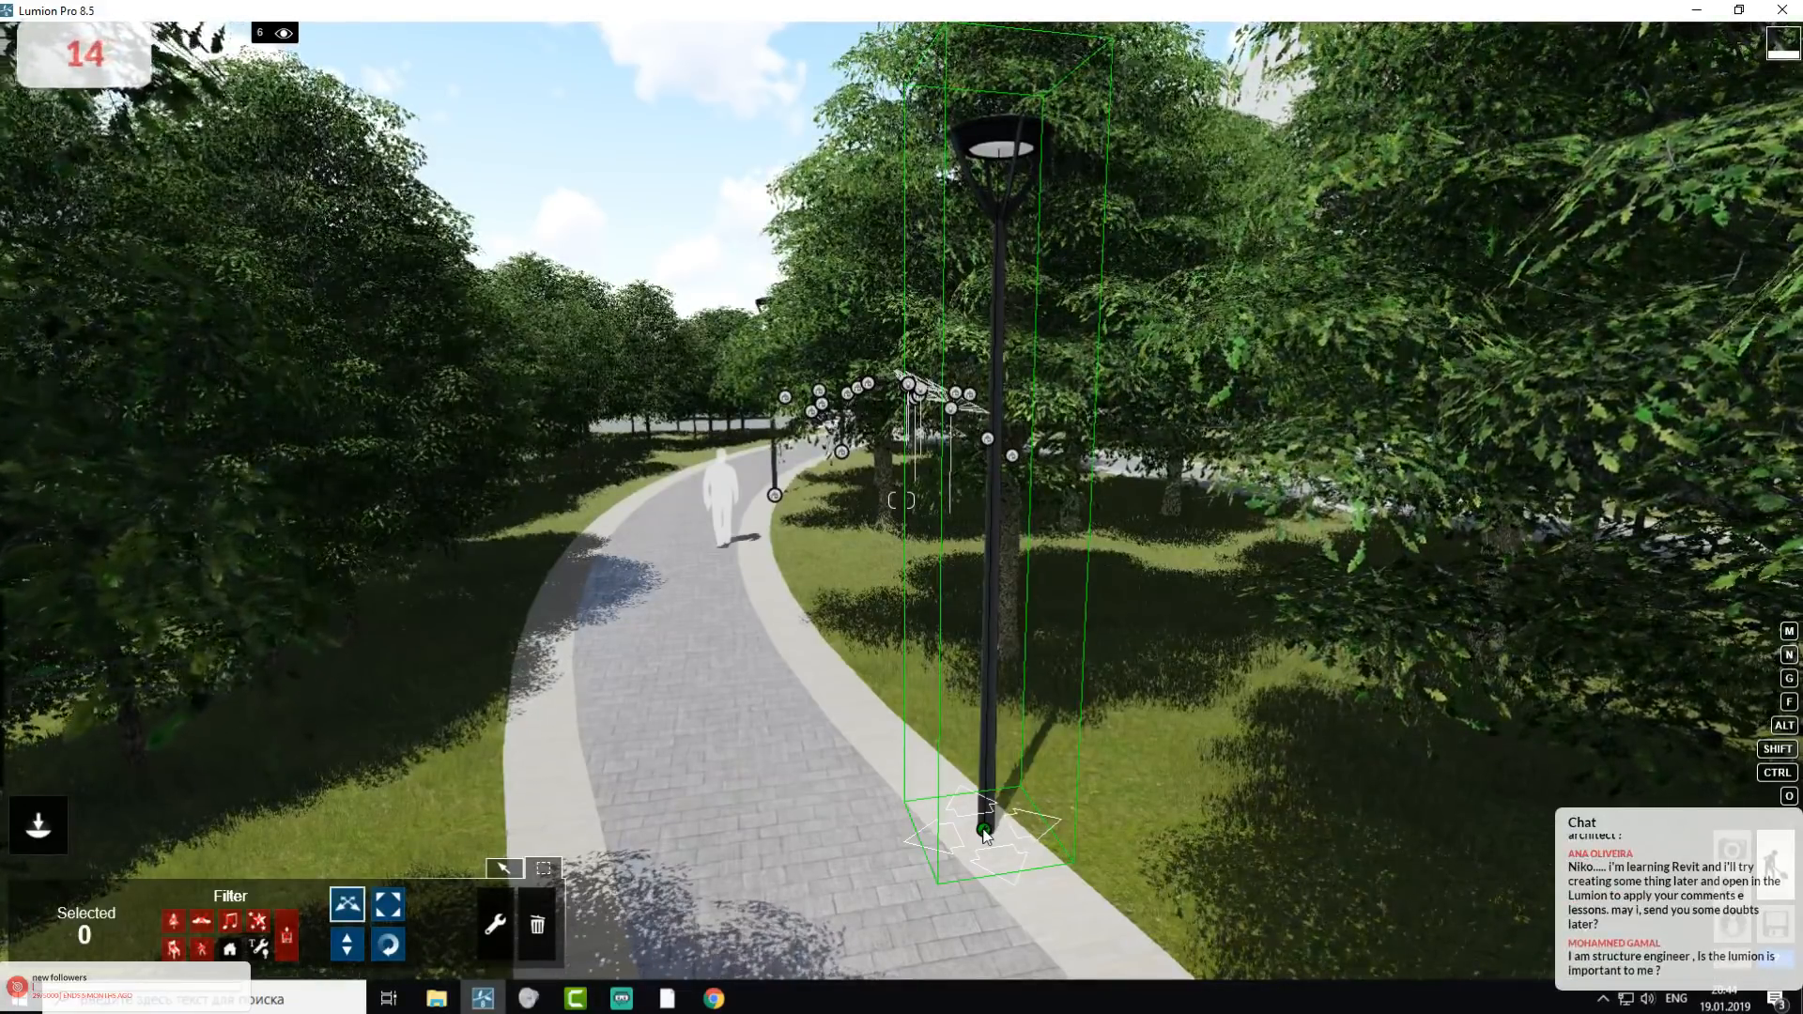
alt+drag(667, 728, 603, 526)
click(503, 869)
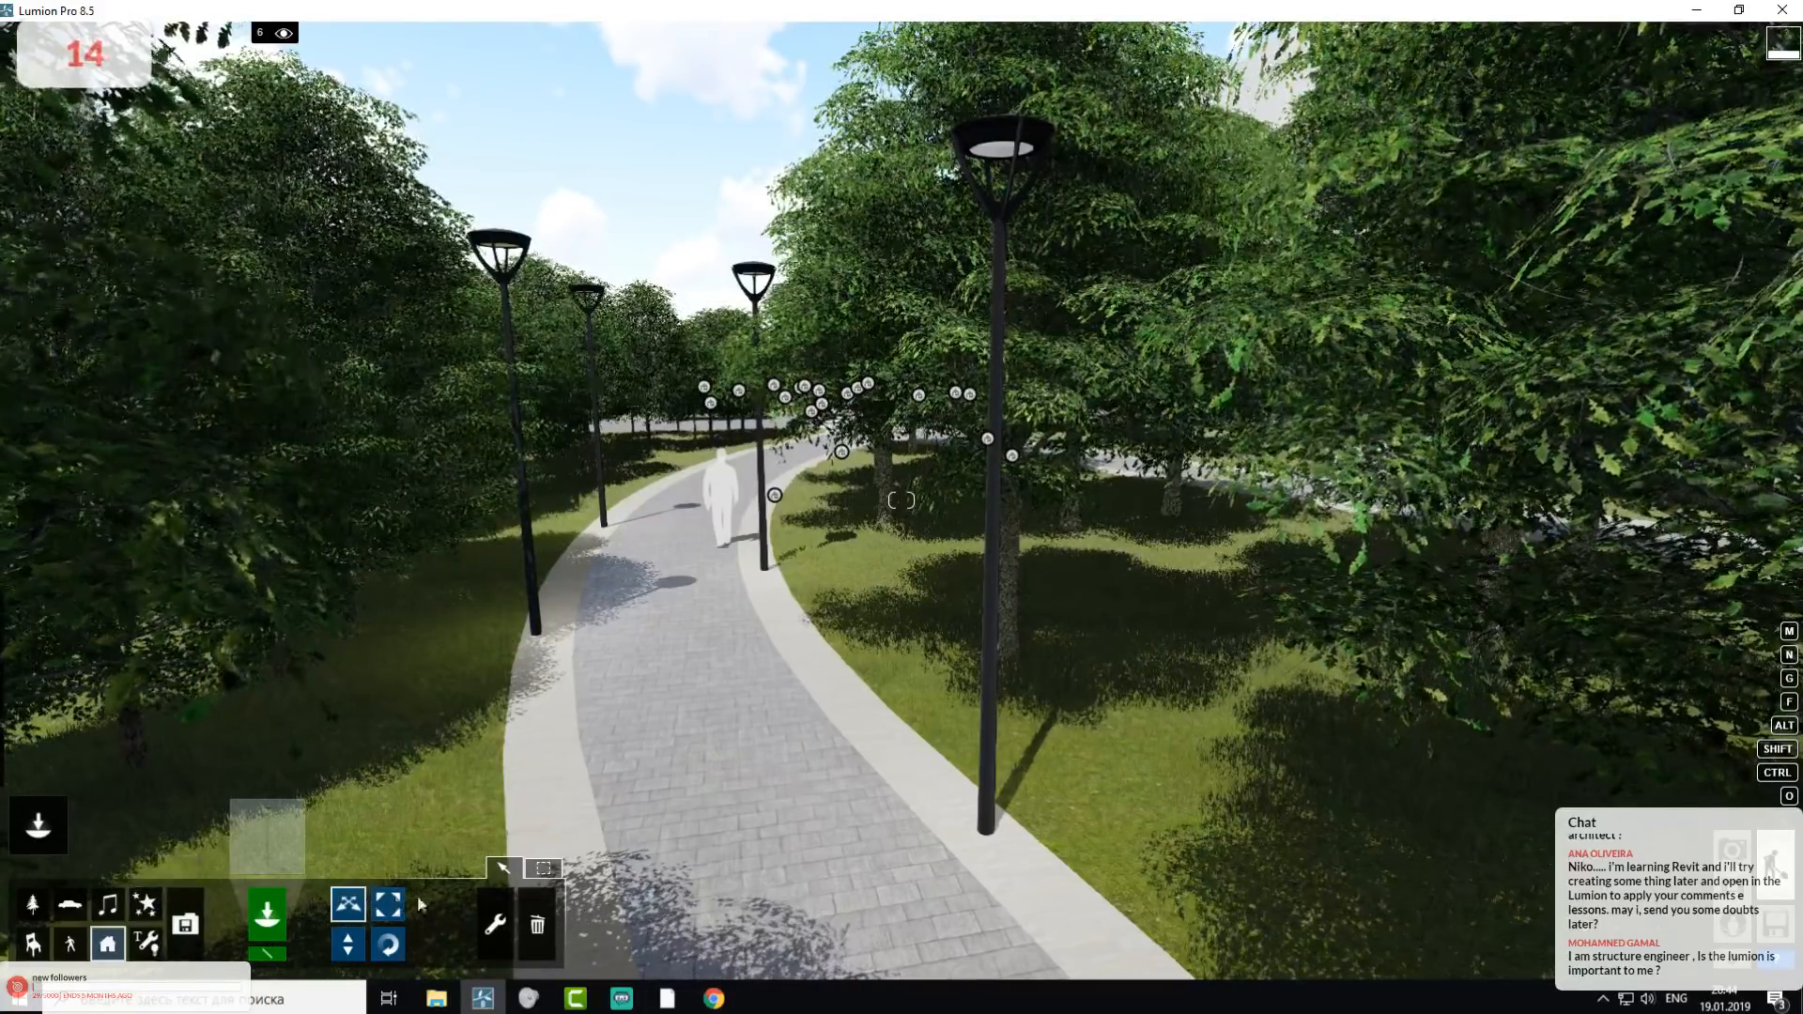
click(545, 869)
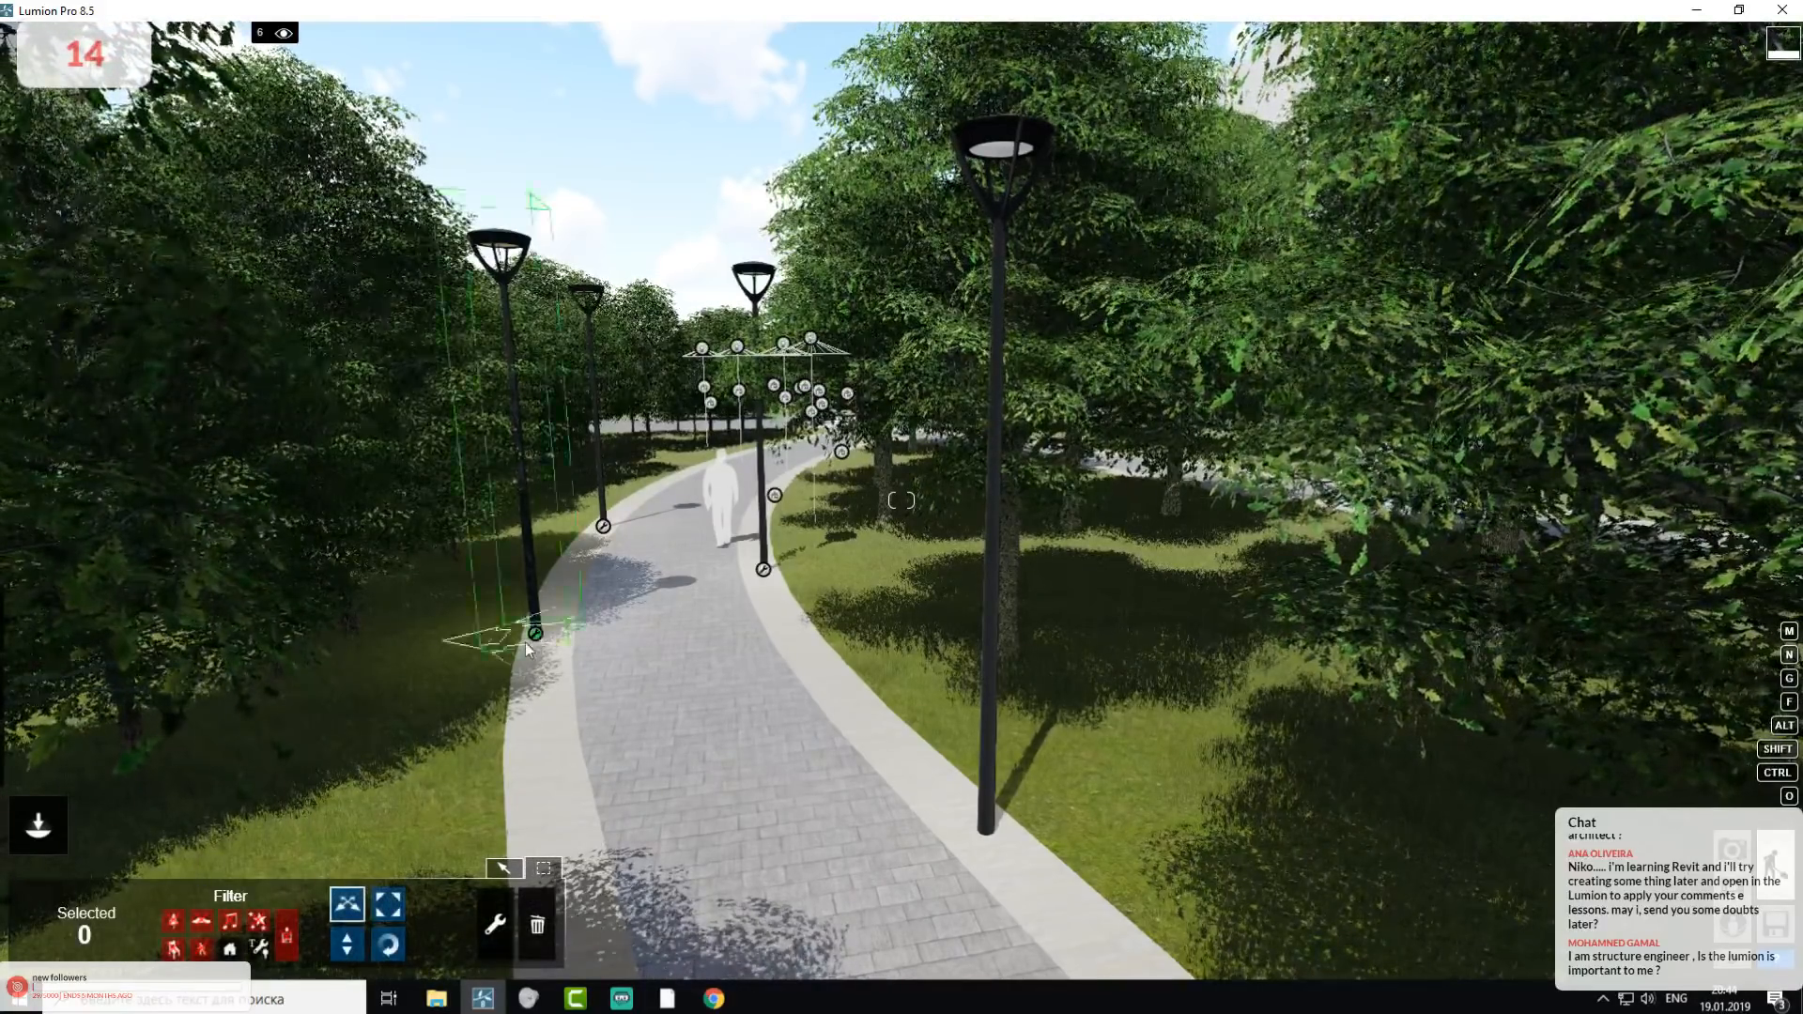
- Open the nearest copied lamp group for editing to inspect its lamp and spotlight, and leave the group
click(536, 635)
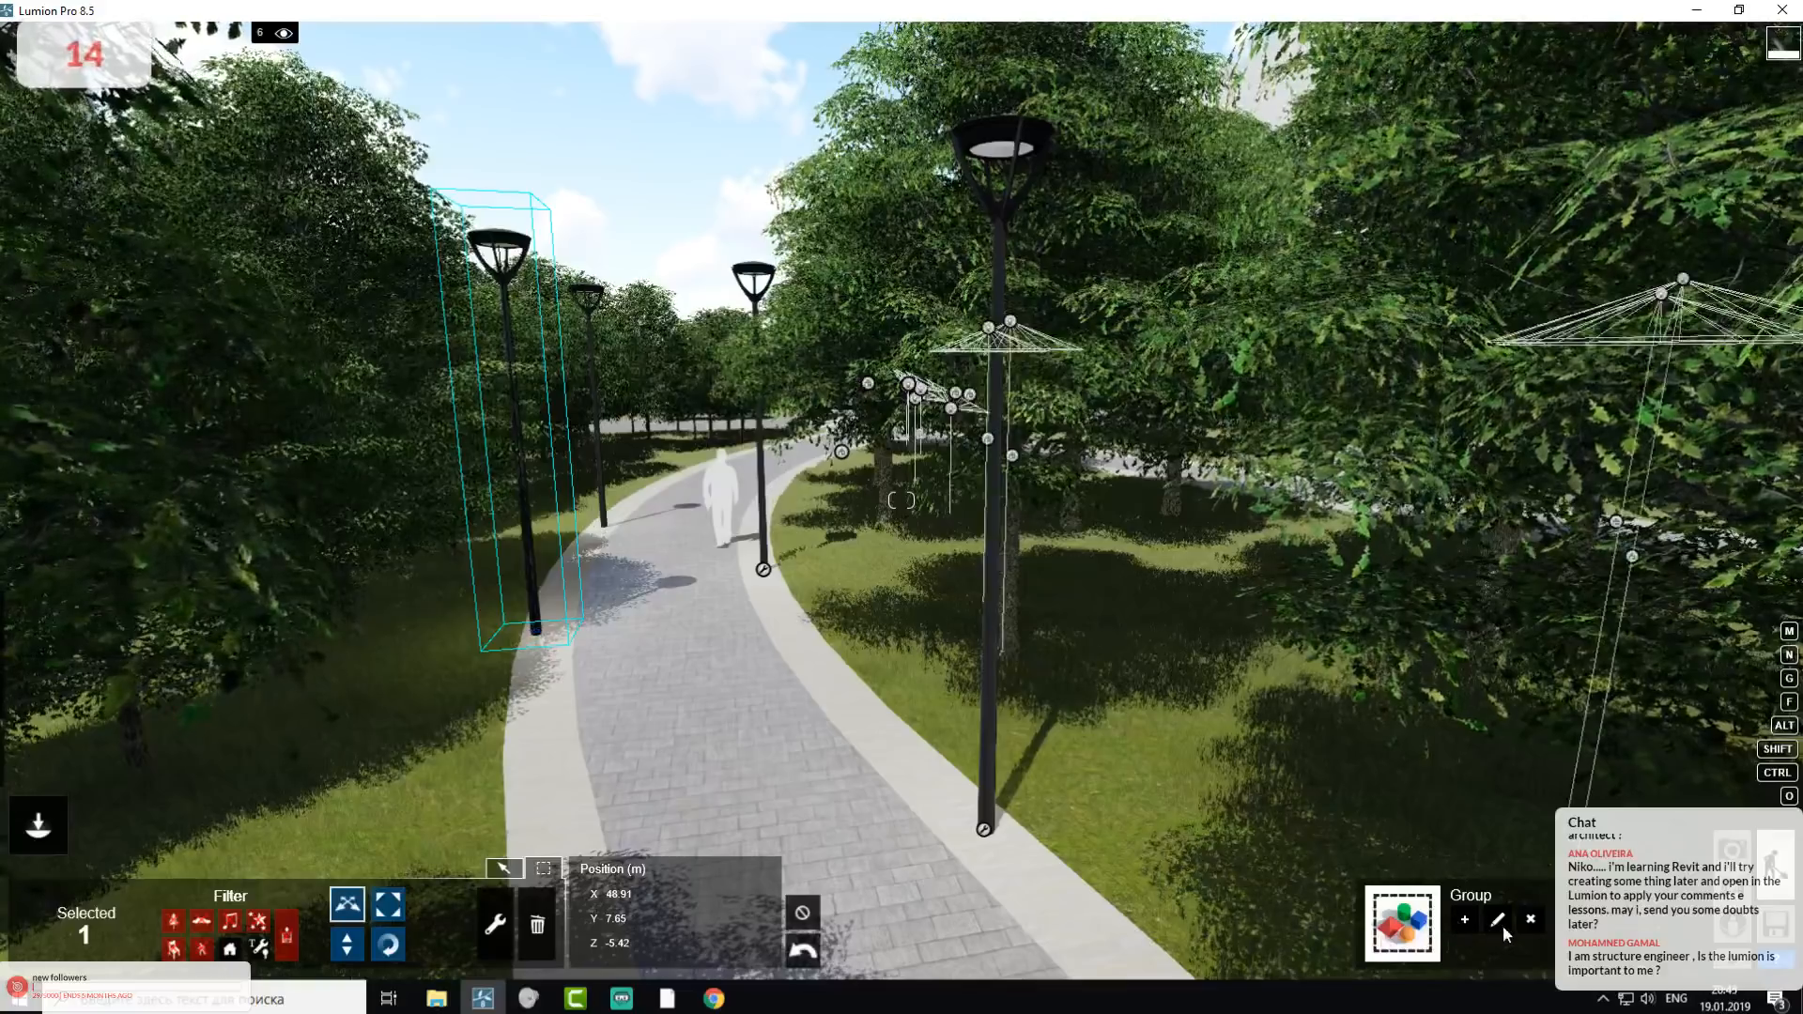
click(1482, 916)
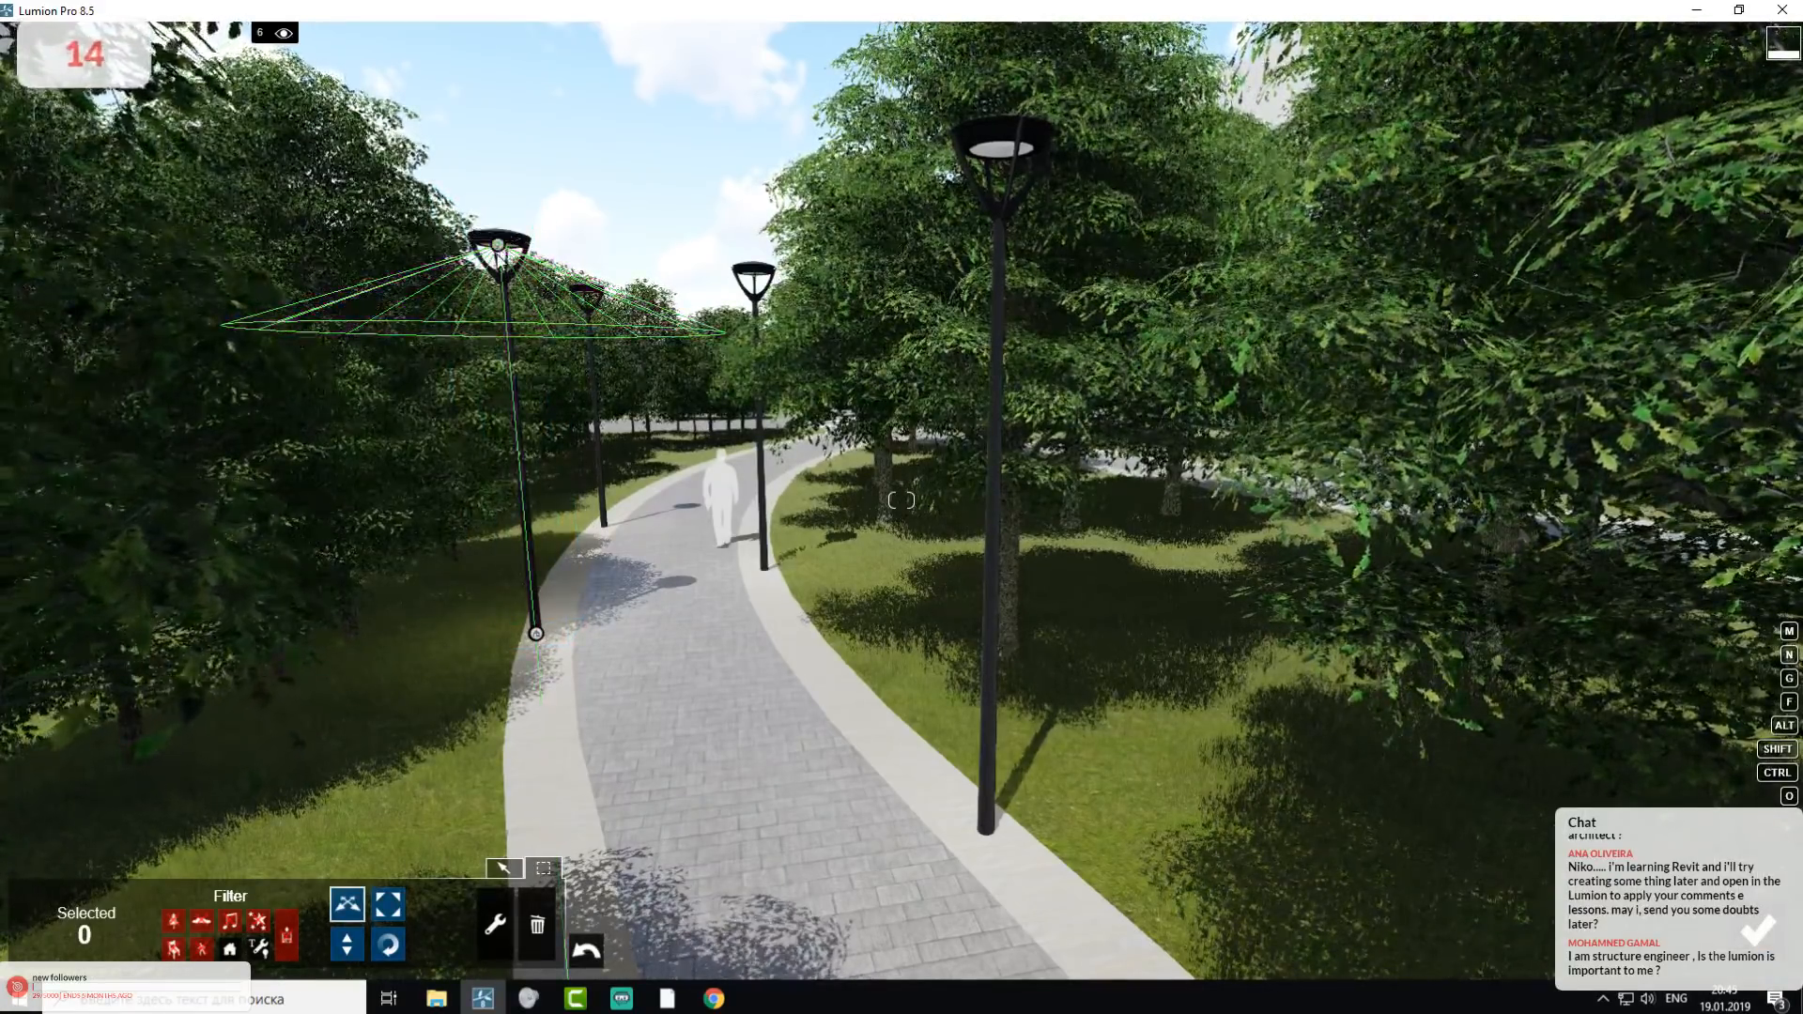
click(601, 955)
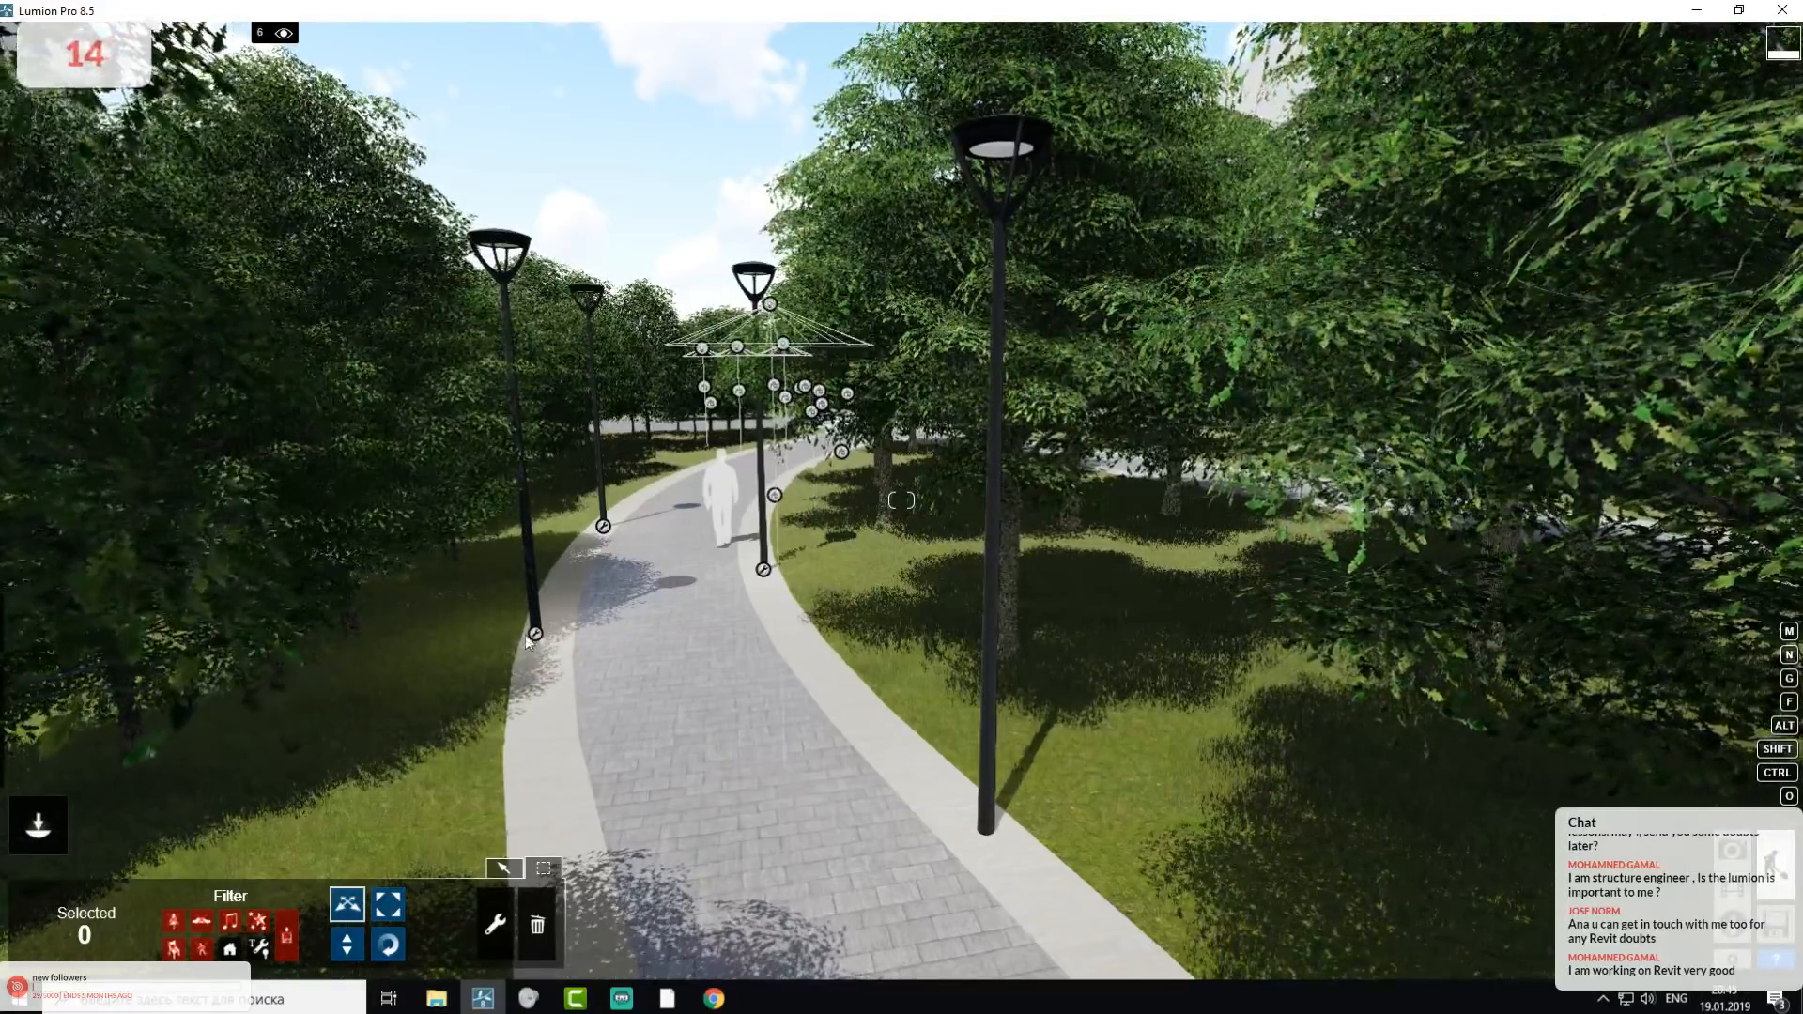
- Follow the path towards the plaza and examine the round ground lights set into its light stone border up close
right_drag(639, 601, 841, 580)
key(w)
right_drag(1174, 519, 1173, 460)
key(w)
key(w)
right_drag(902, 501, 897, 606)
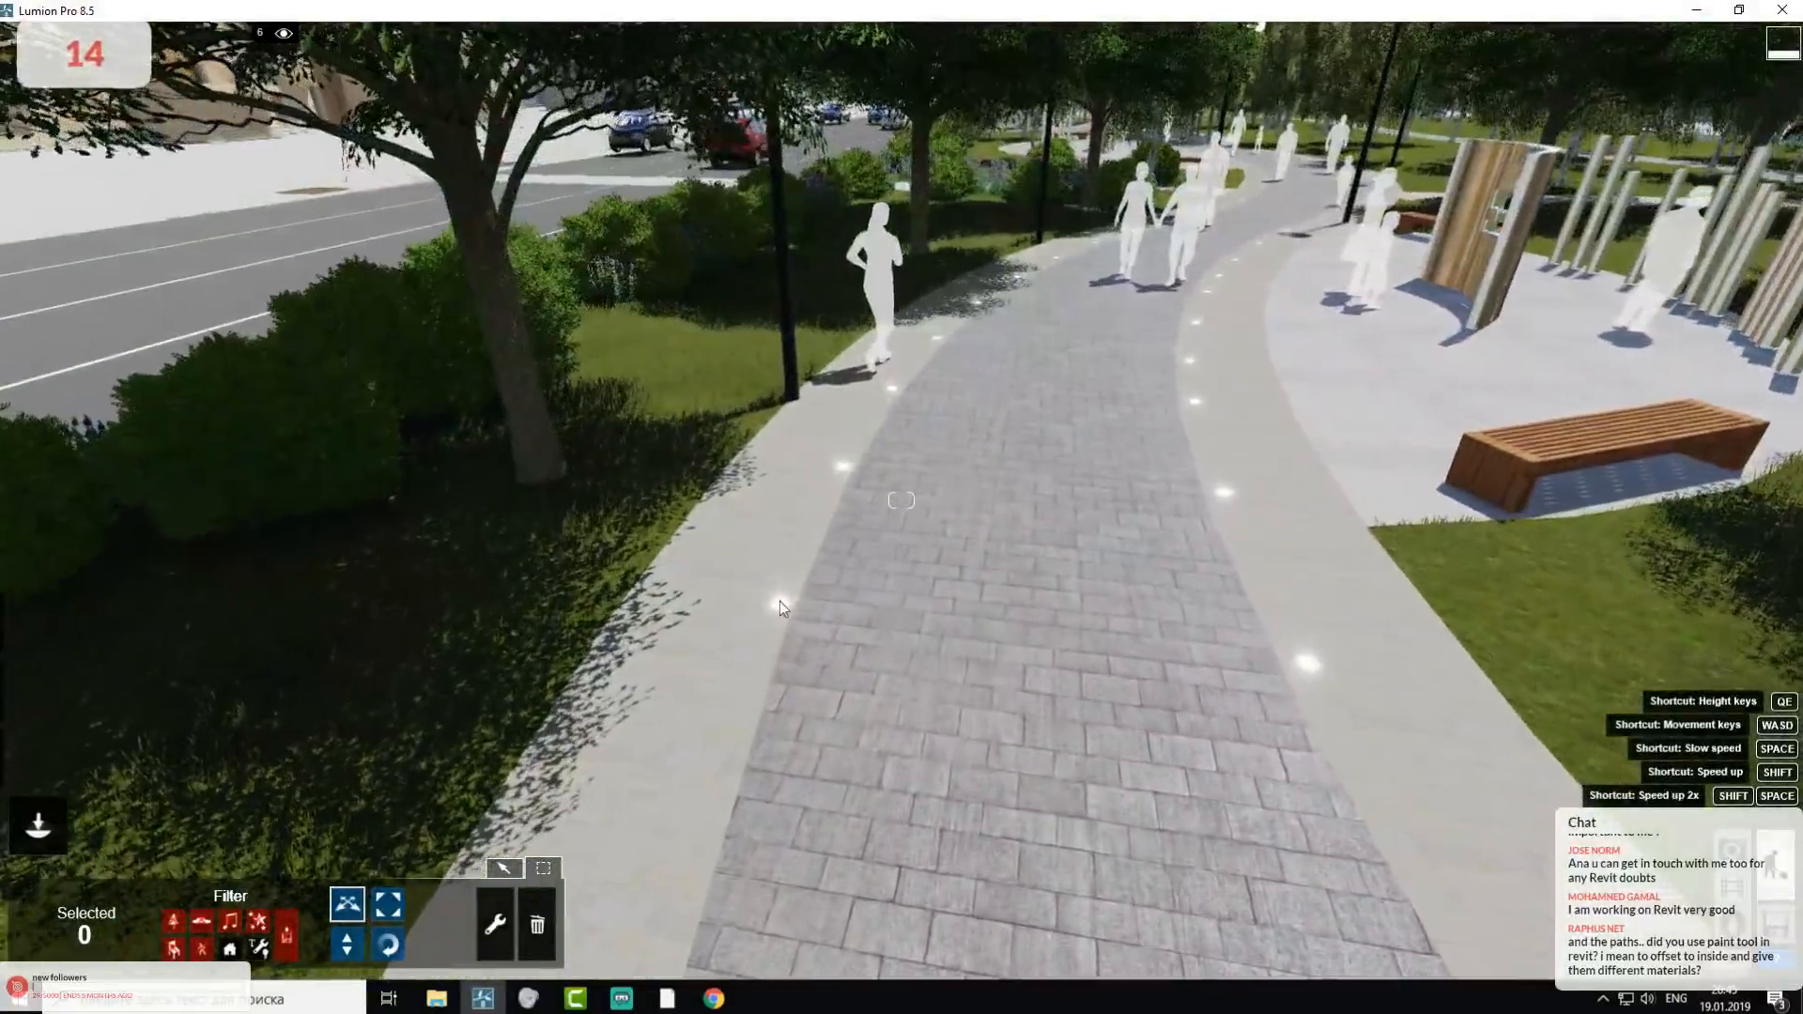
key(w)
right_drag(902, 501, 865, 558)
key(w)
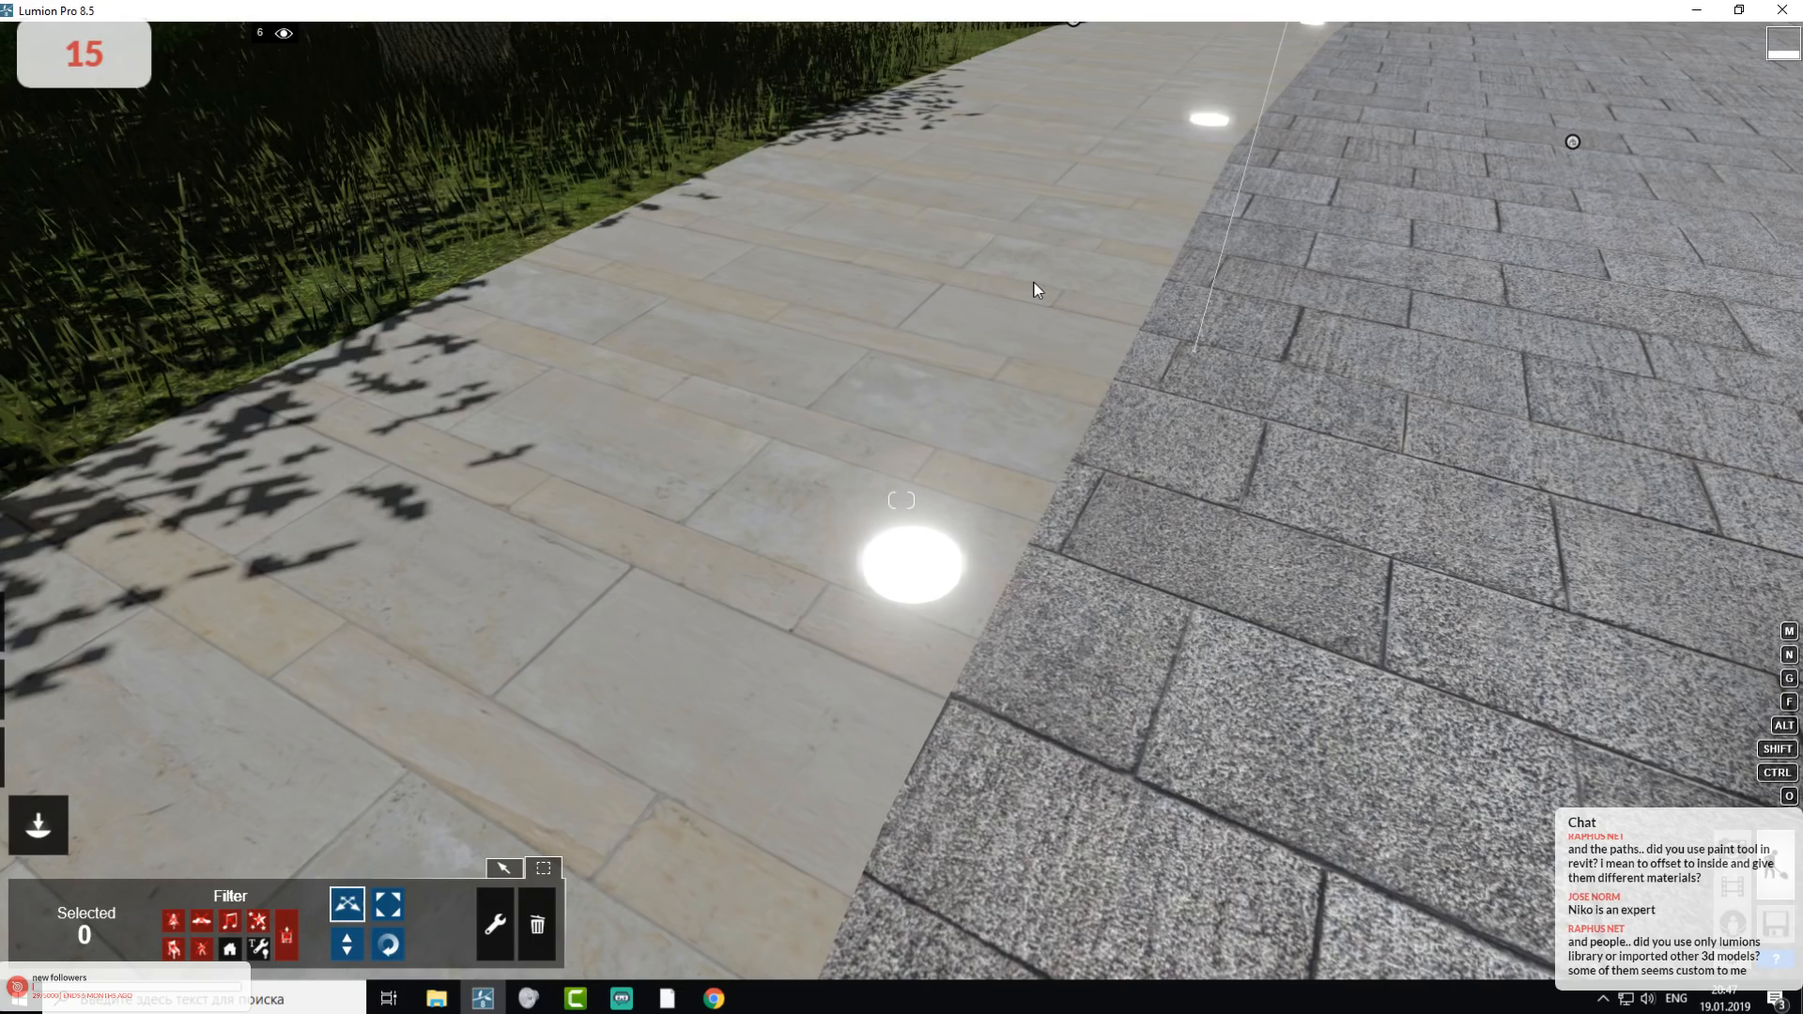
key(s)
right_drag(843, 242, 949, 40)
key(s)
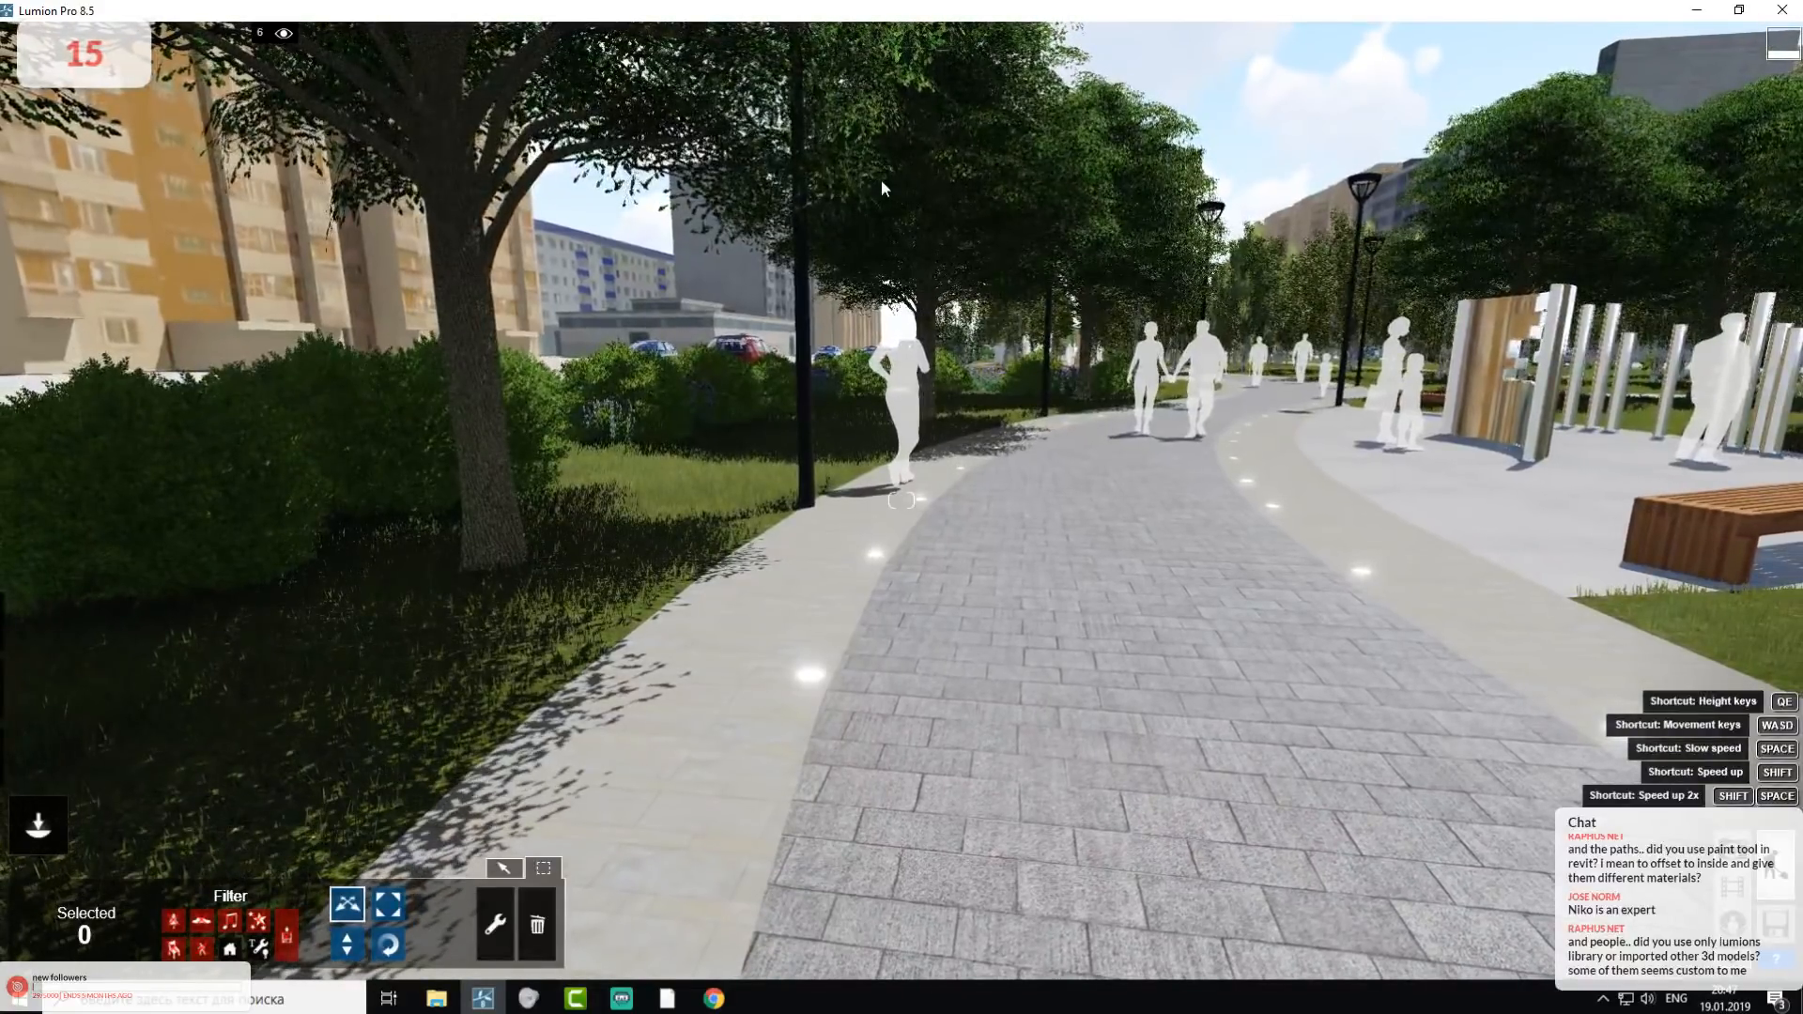
- Look through the street lights and wall lamps in the Outdoor Library without choosing a new model
click(504, 869)
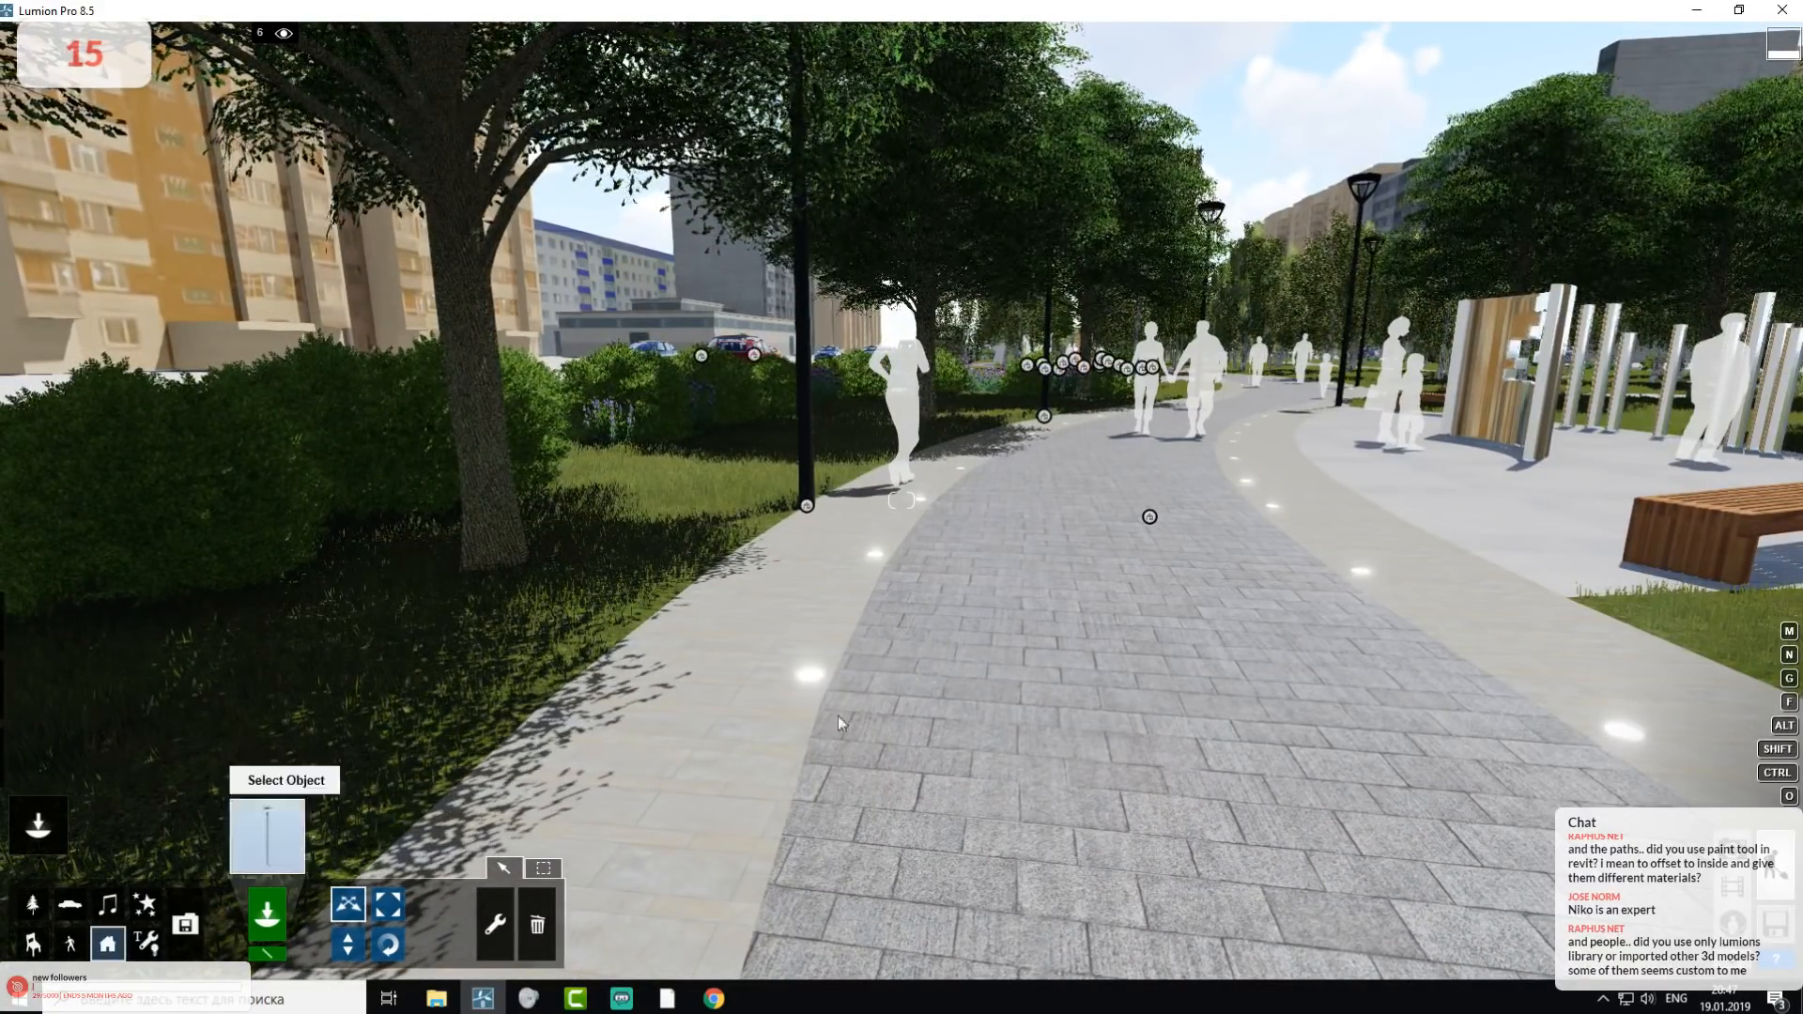
right_drag(846, 610, 1153, 586)
key(s)
key(w)
key(s)
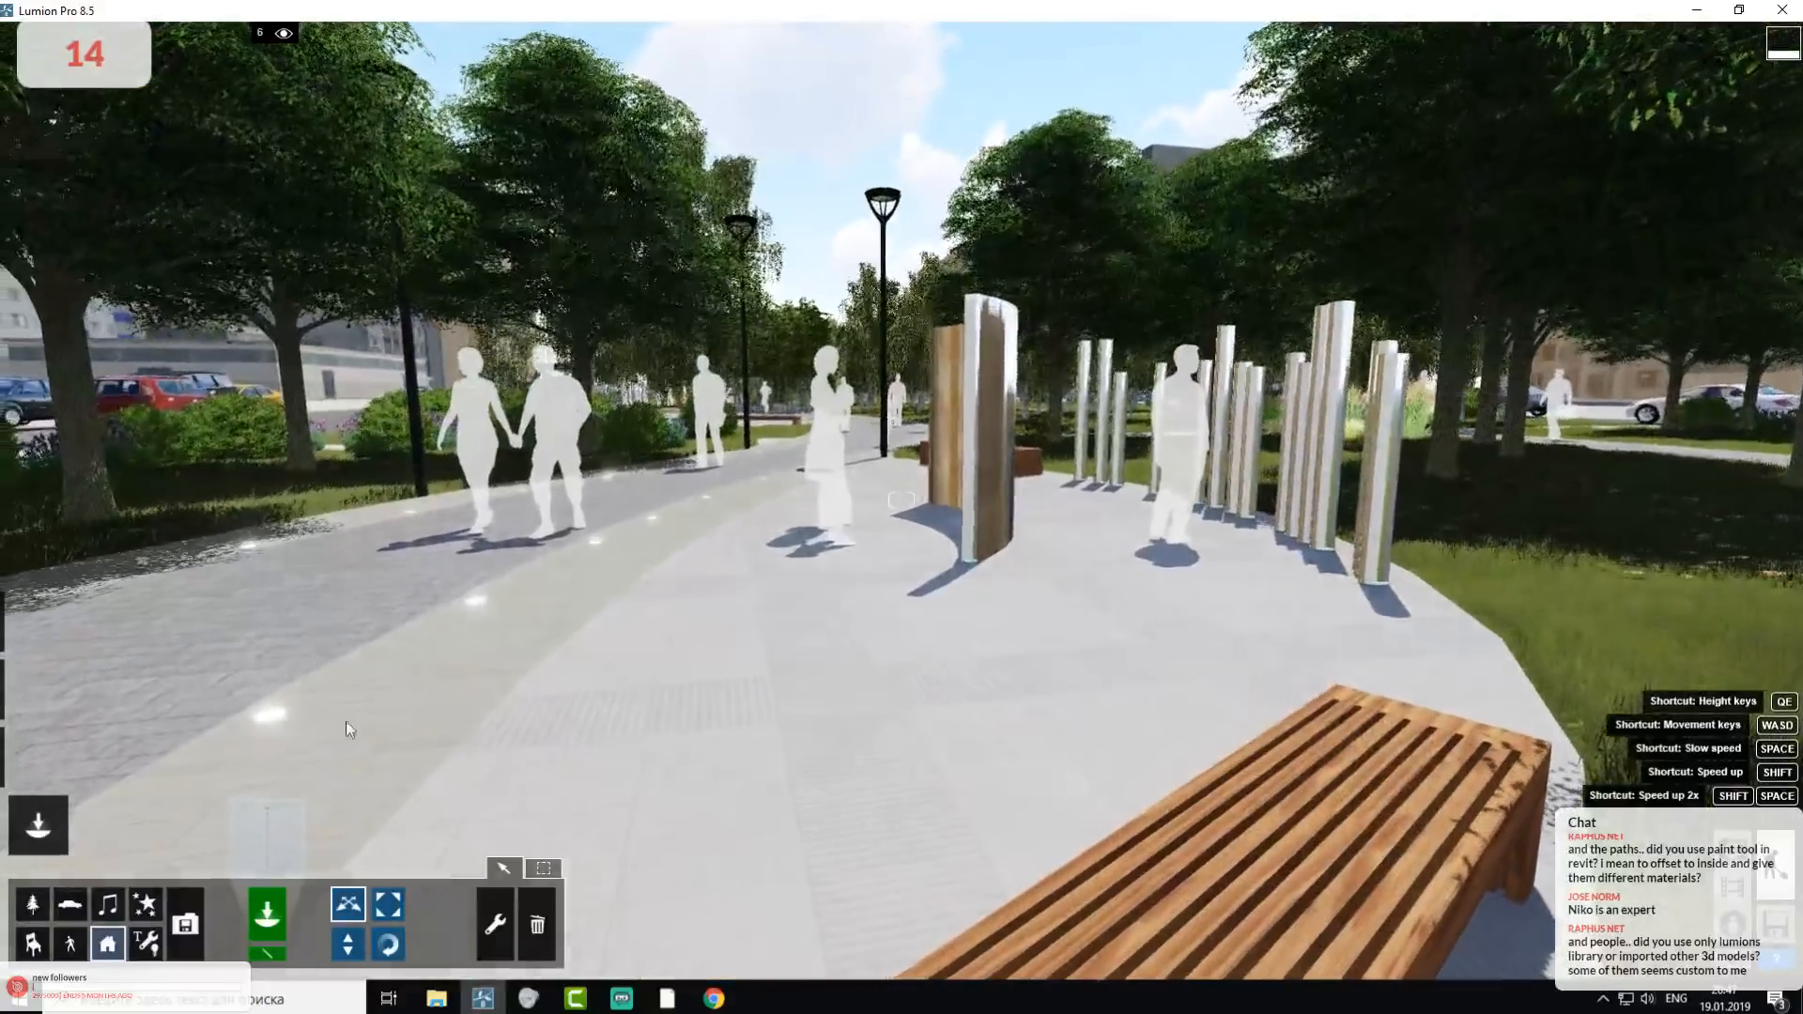
click(273, 849)
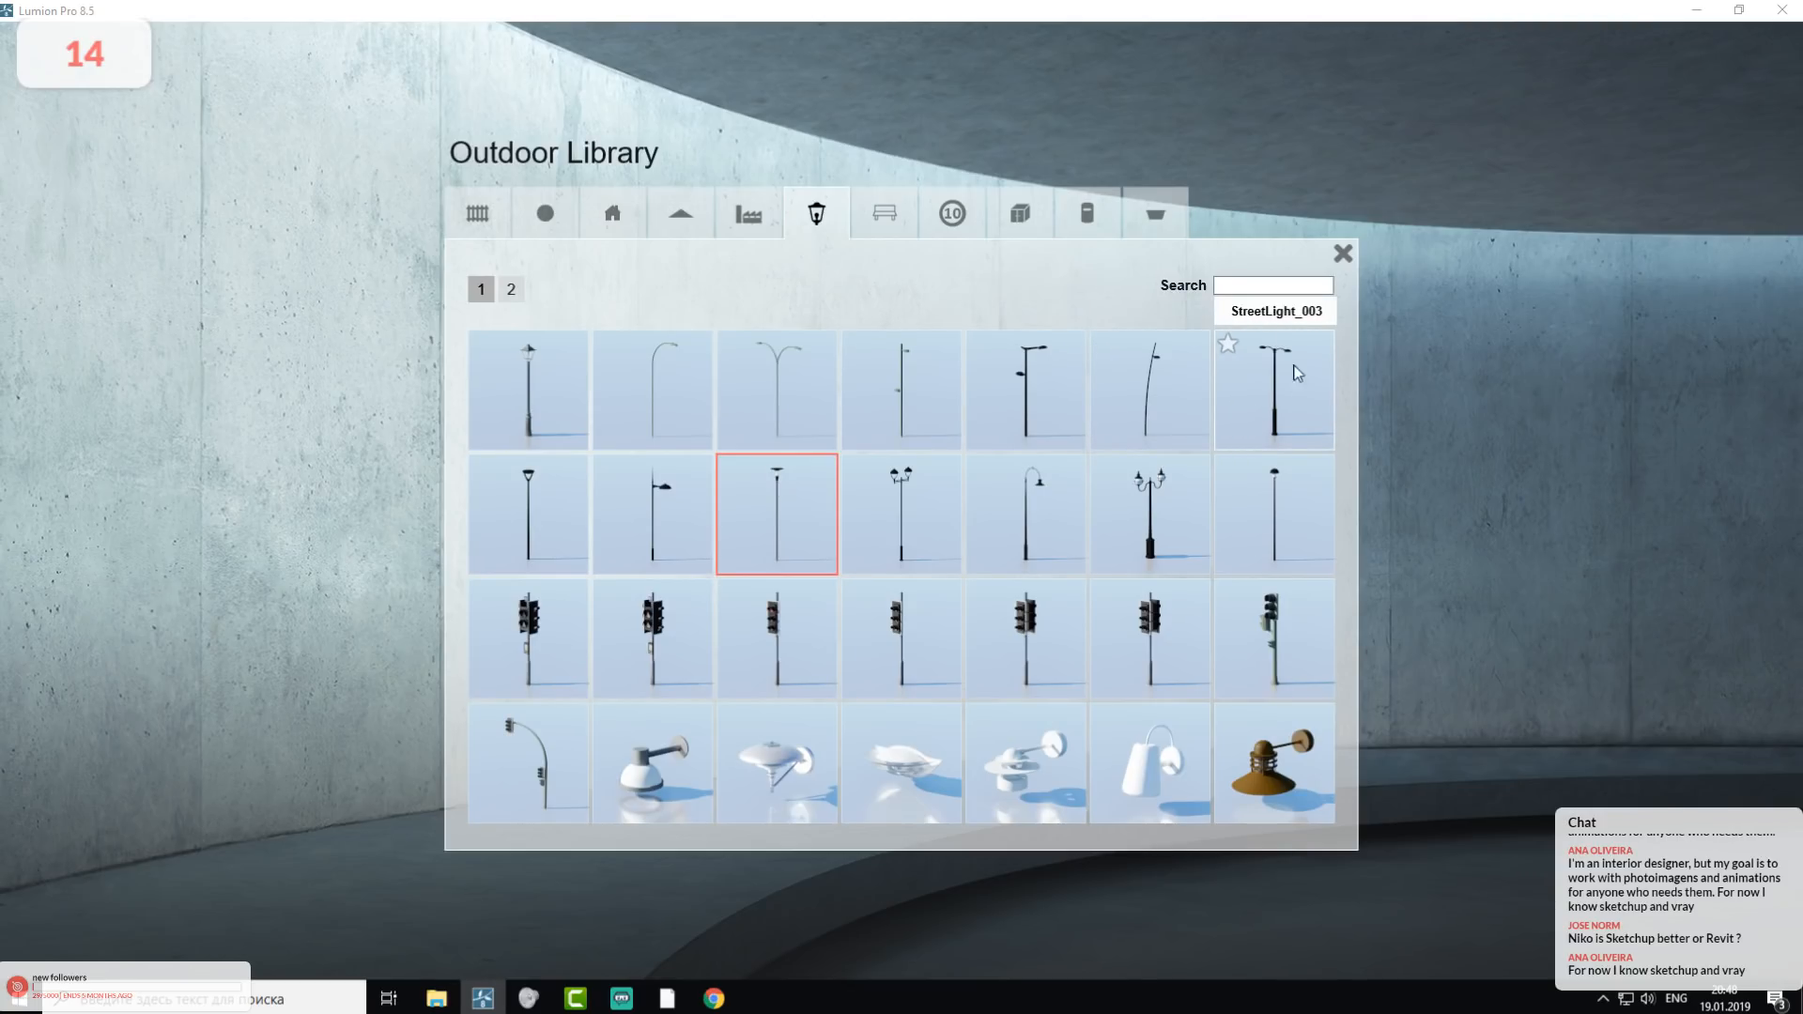
click(1343, 253)
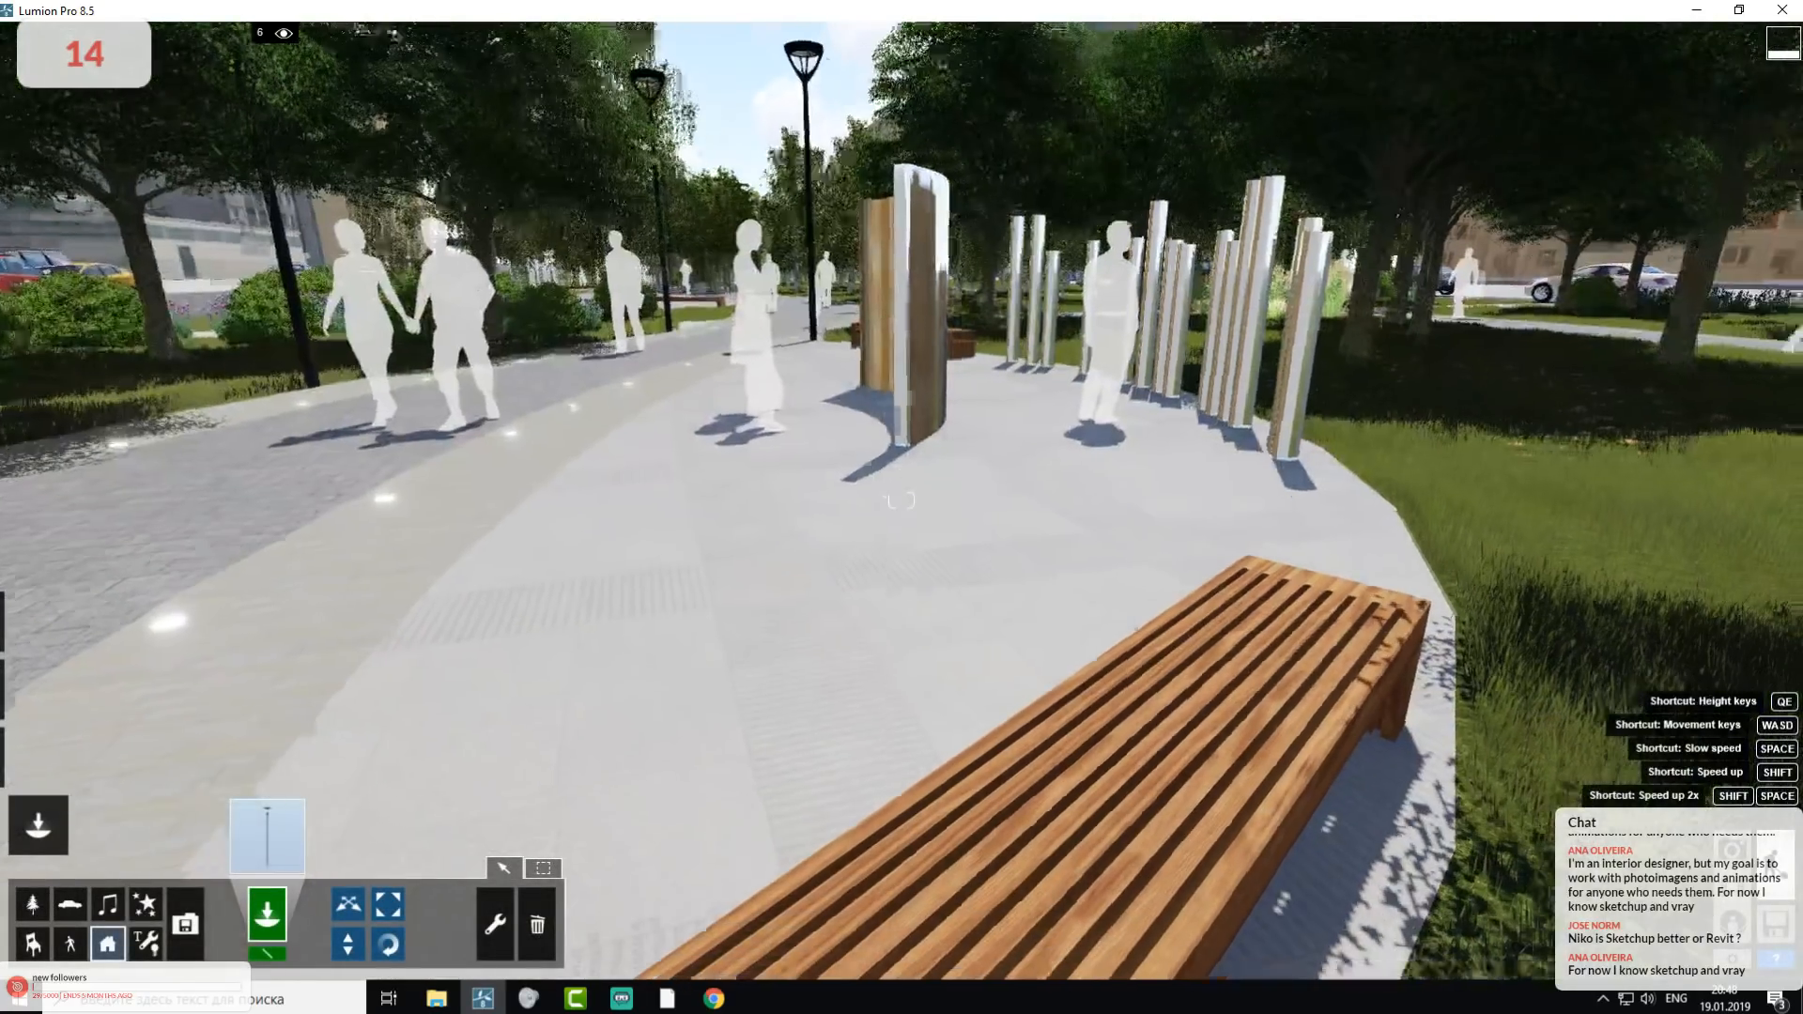
- Examine the paved plaza with its bench, curved panels and posts from along the path and from treetop height
key(s)
right_drag(901, 501, 751, 442)
right_drag(1085, 571, 1045, 543)
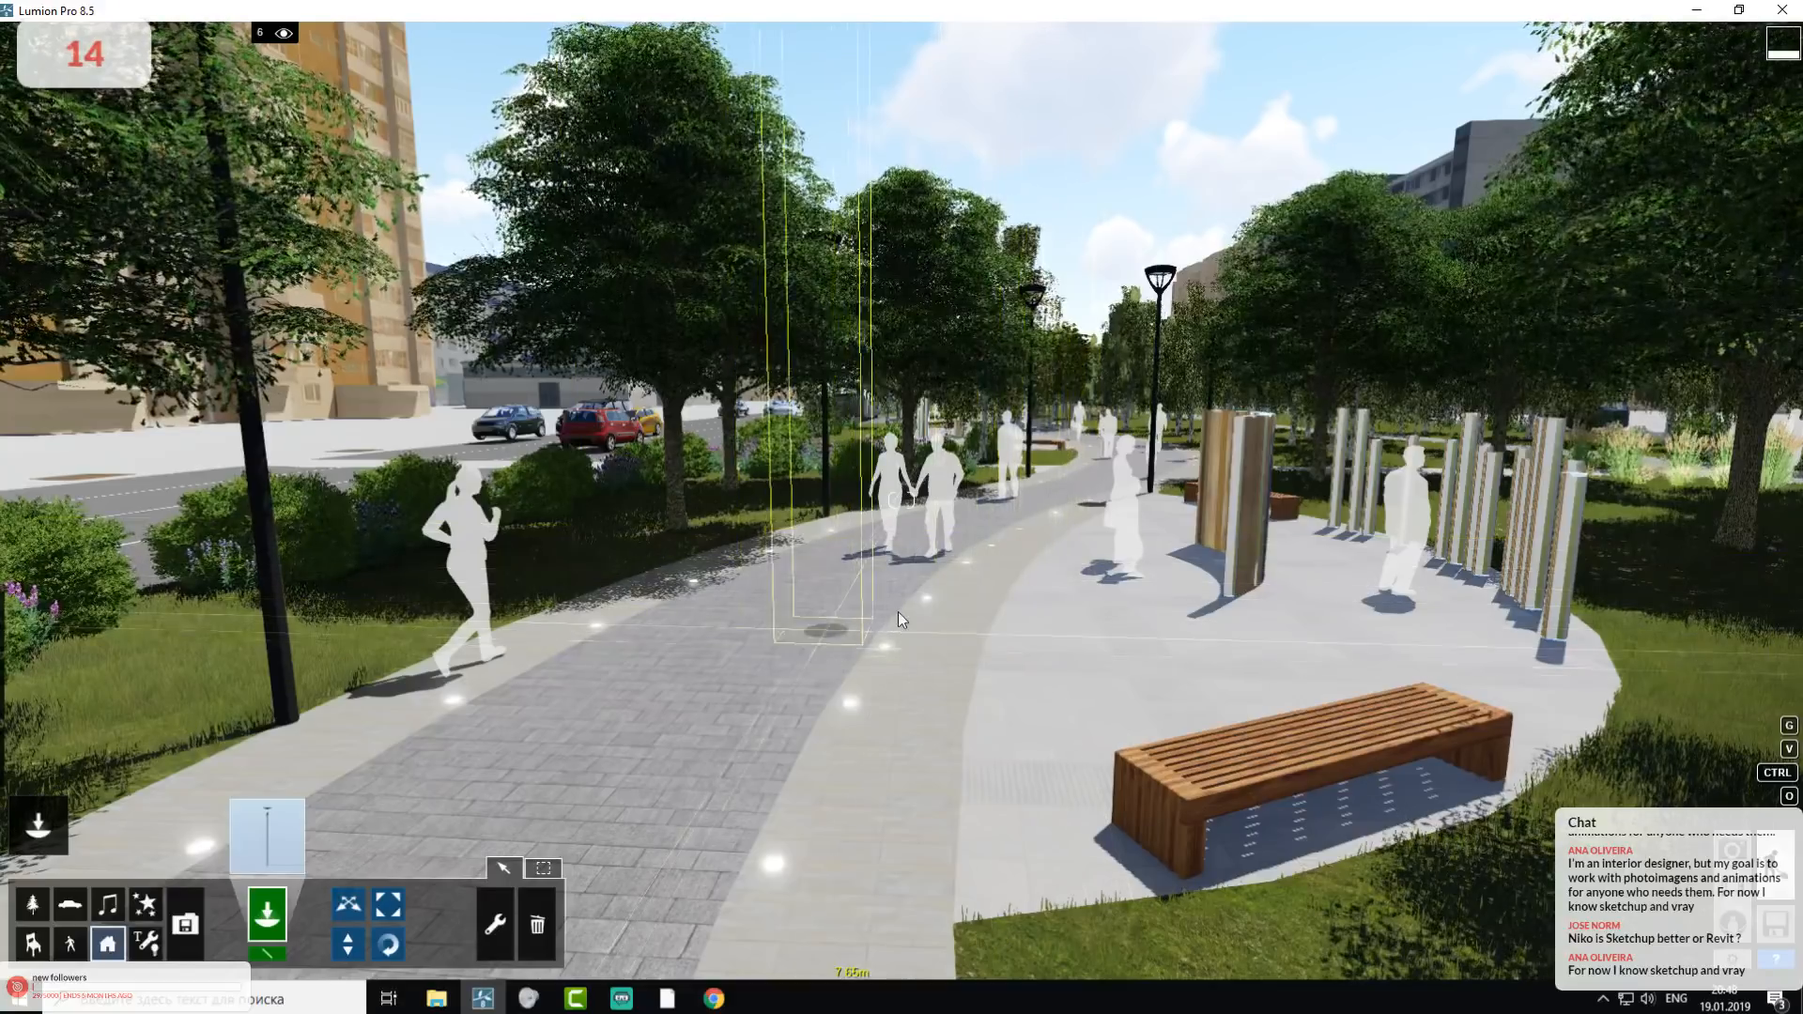
right_drag(916, 639, 1015, 690)
right_drag(915, 635, 915, 635)
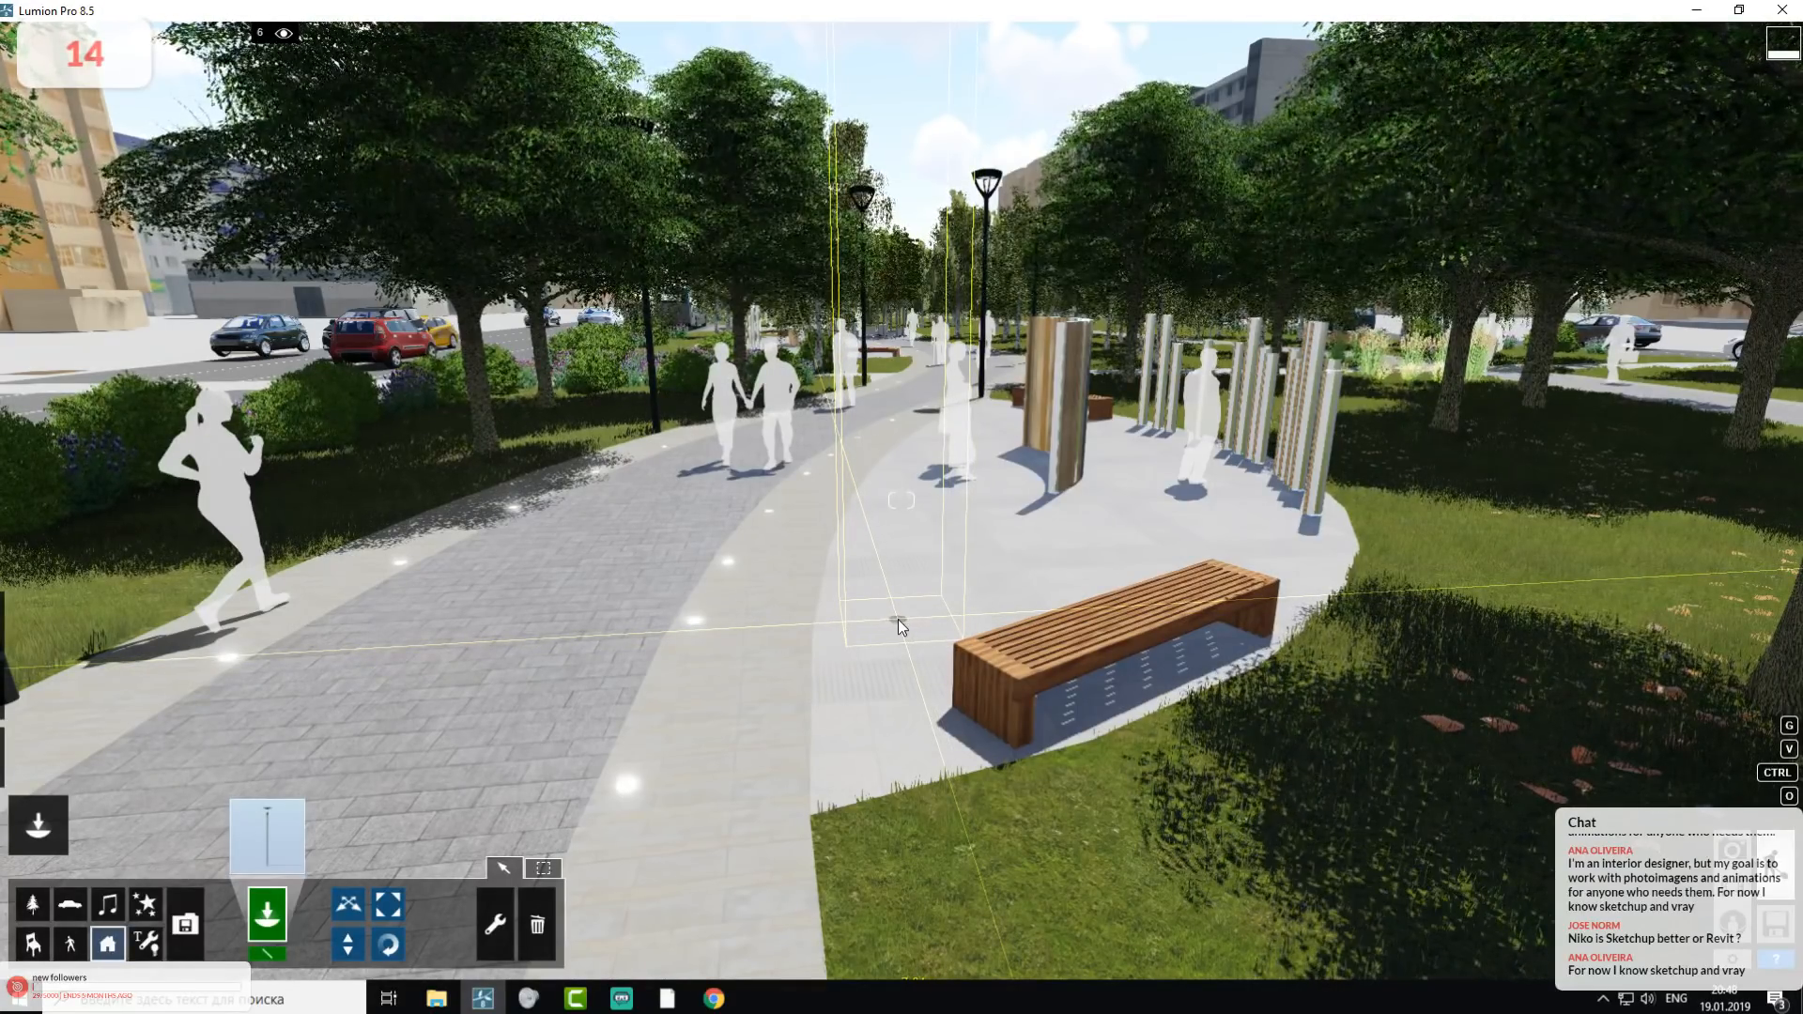
key(s)
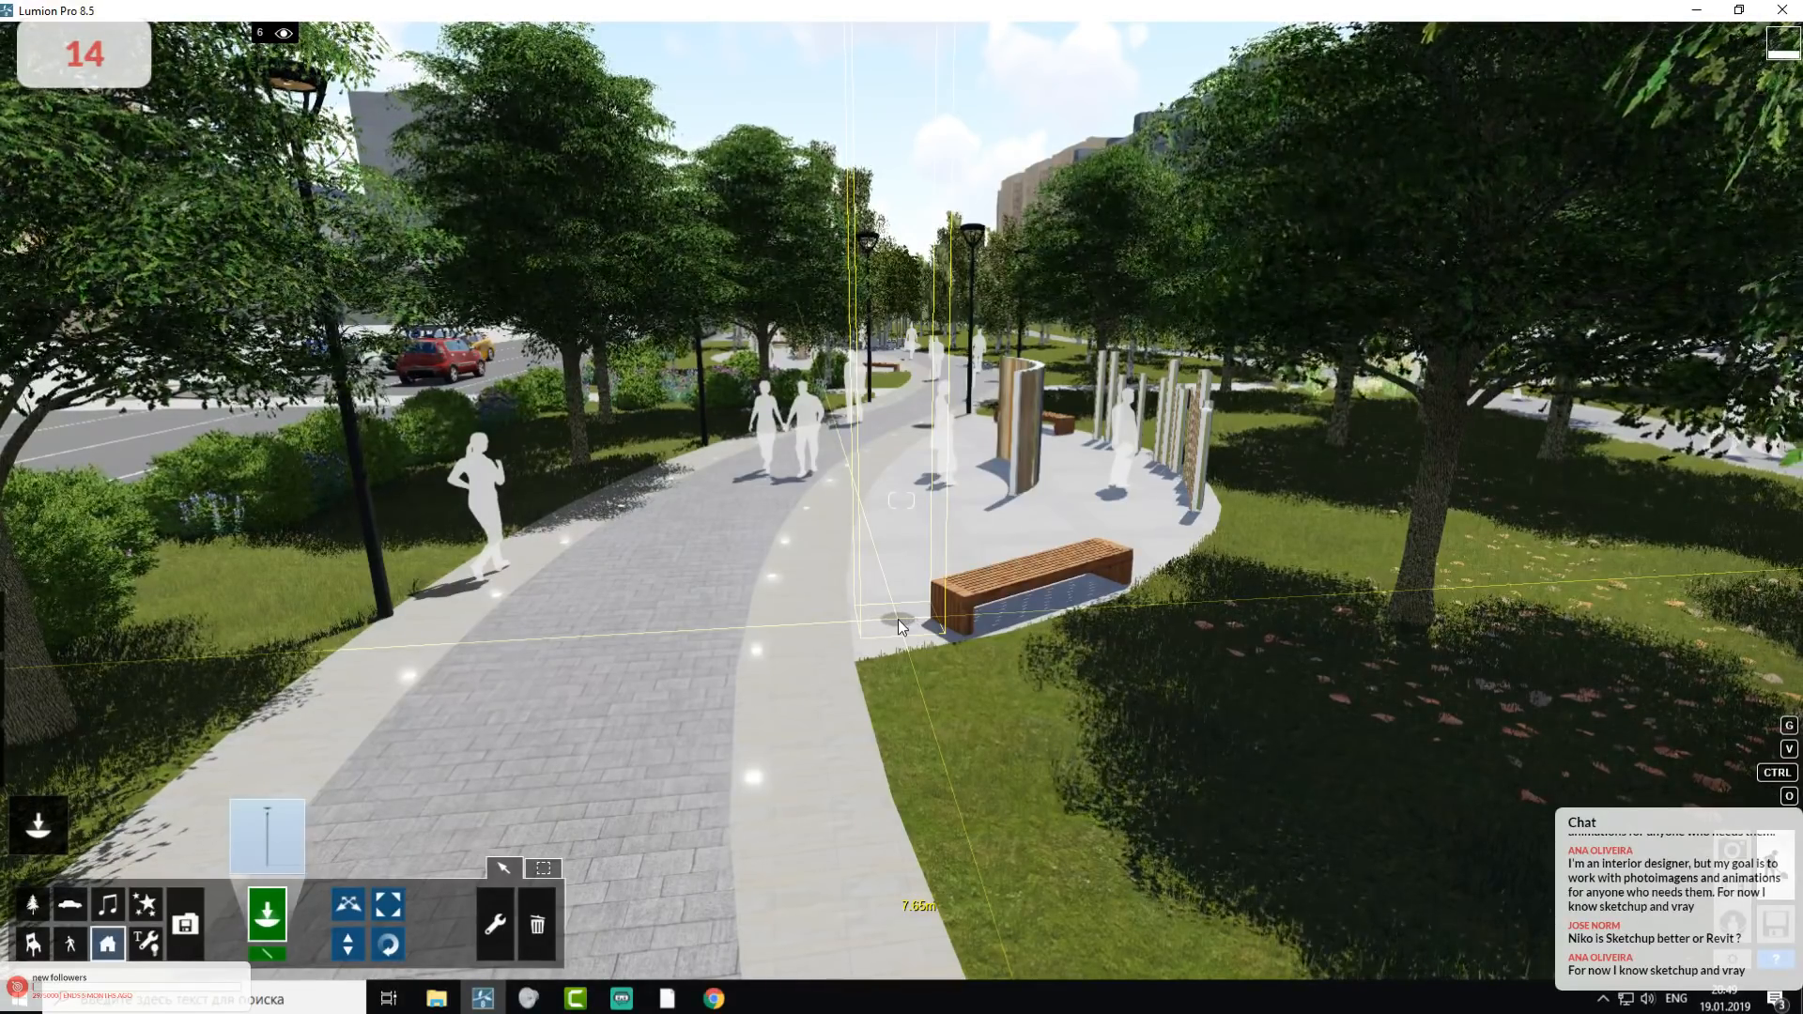
key(s)
key(q)
right_drag(911, 544, 878, 496)
key(w)
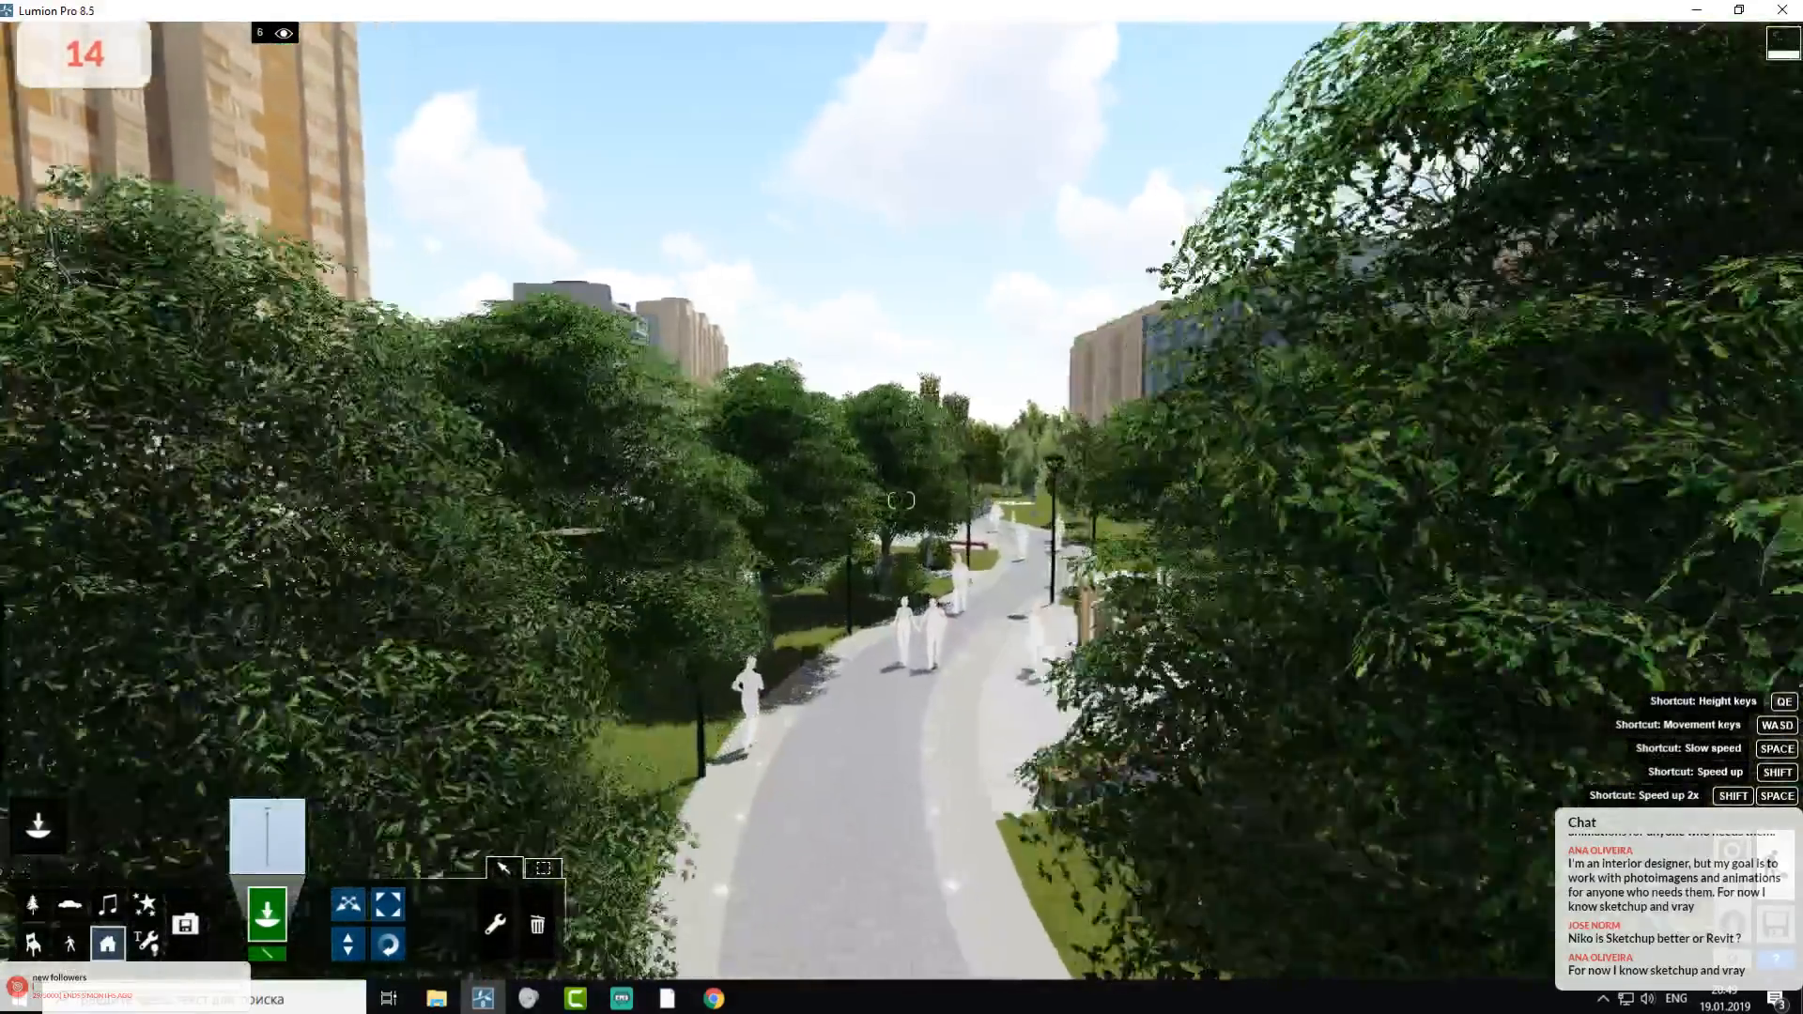
key(w)
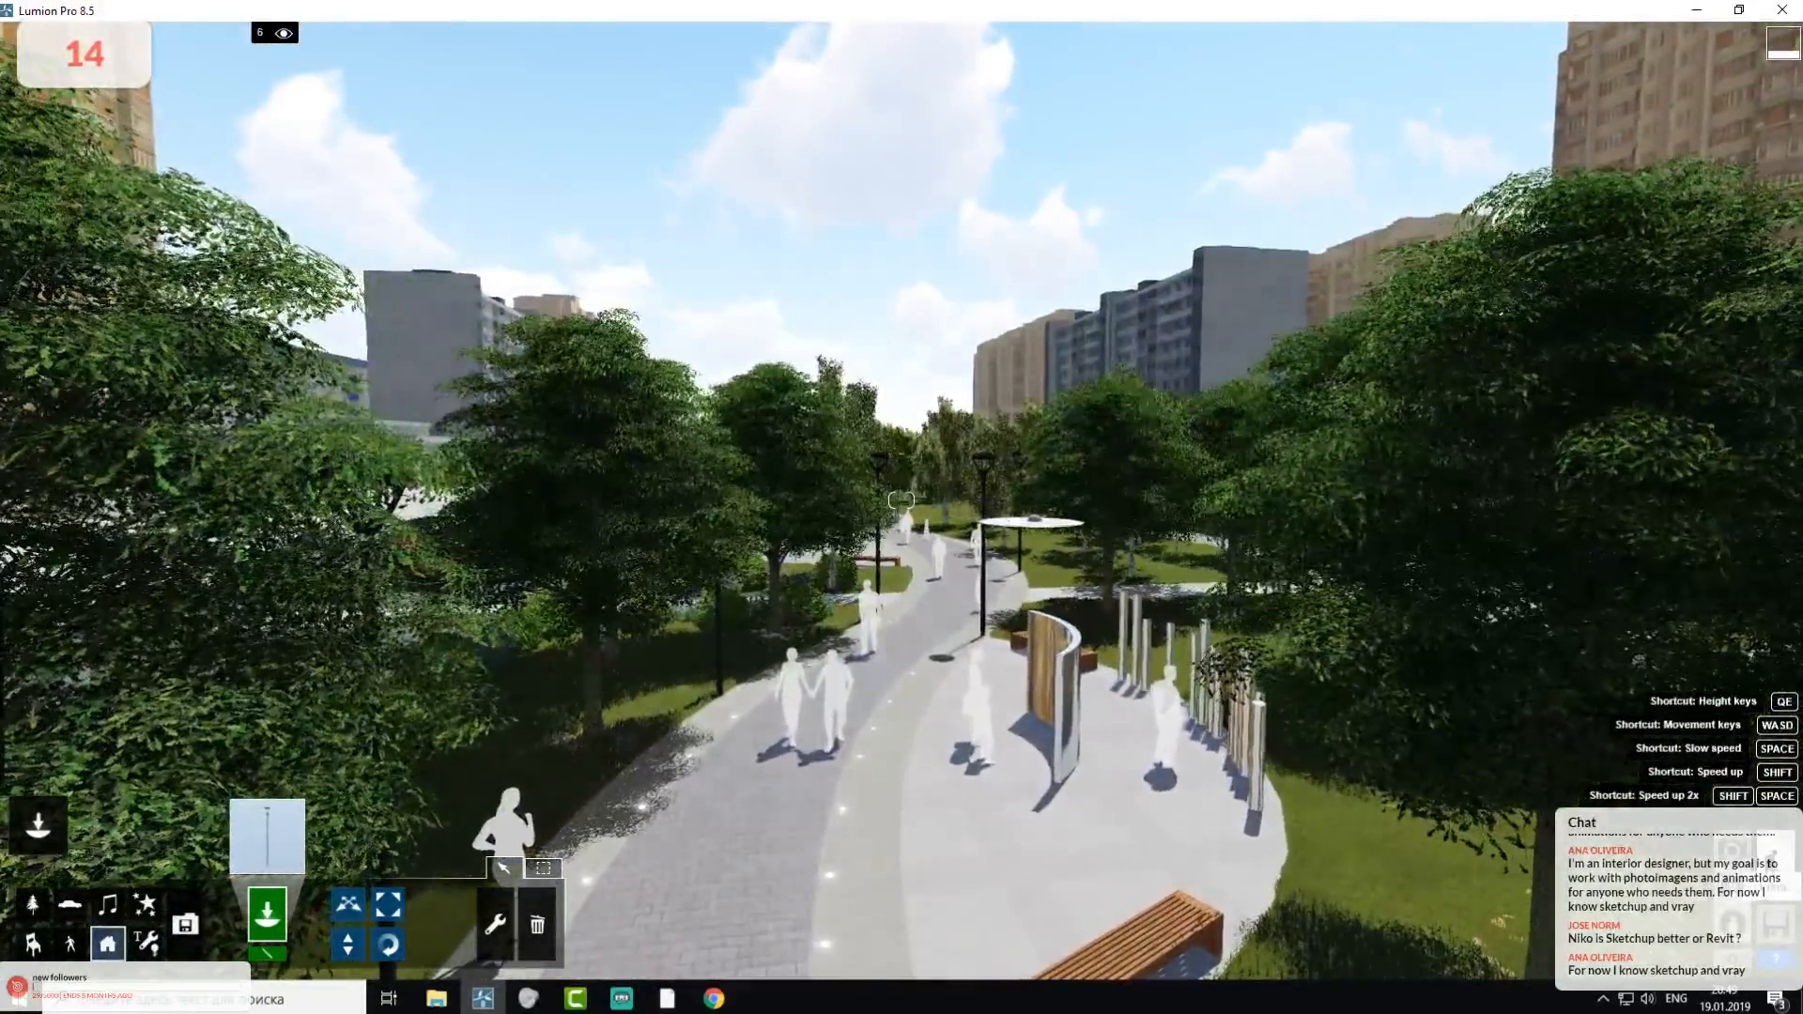
- Load a different saved park scene from the scene files
click(1775, 925)
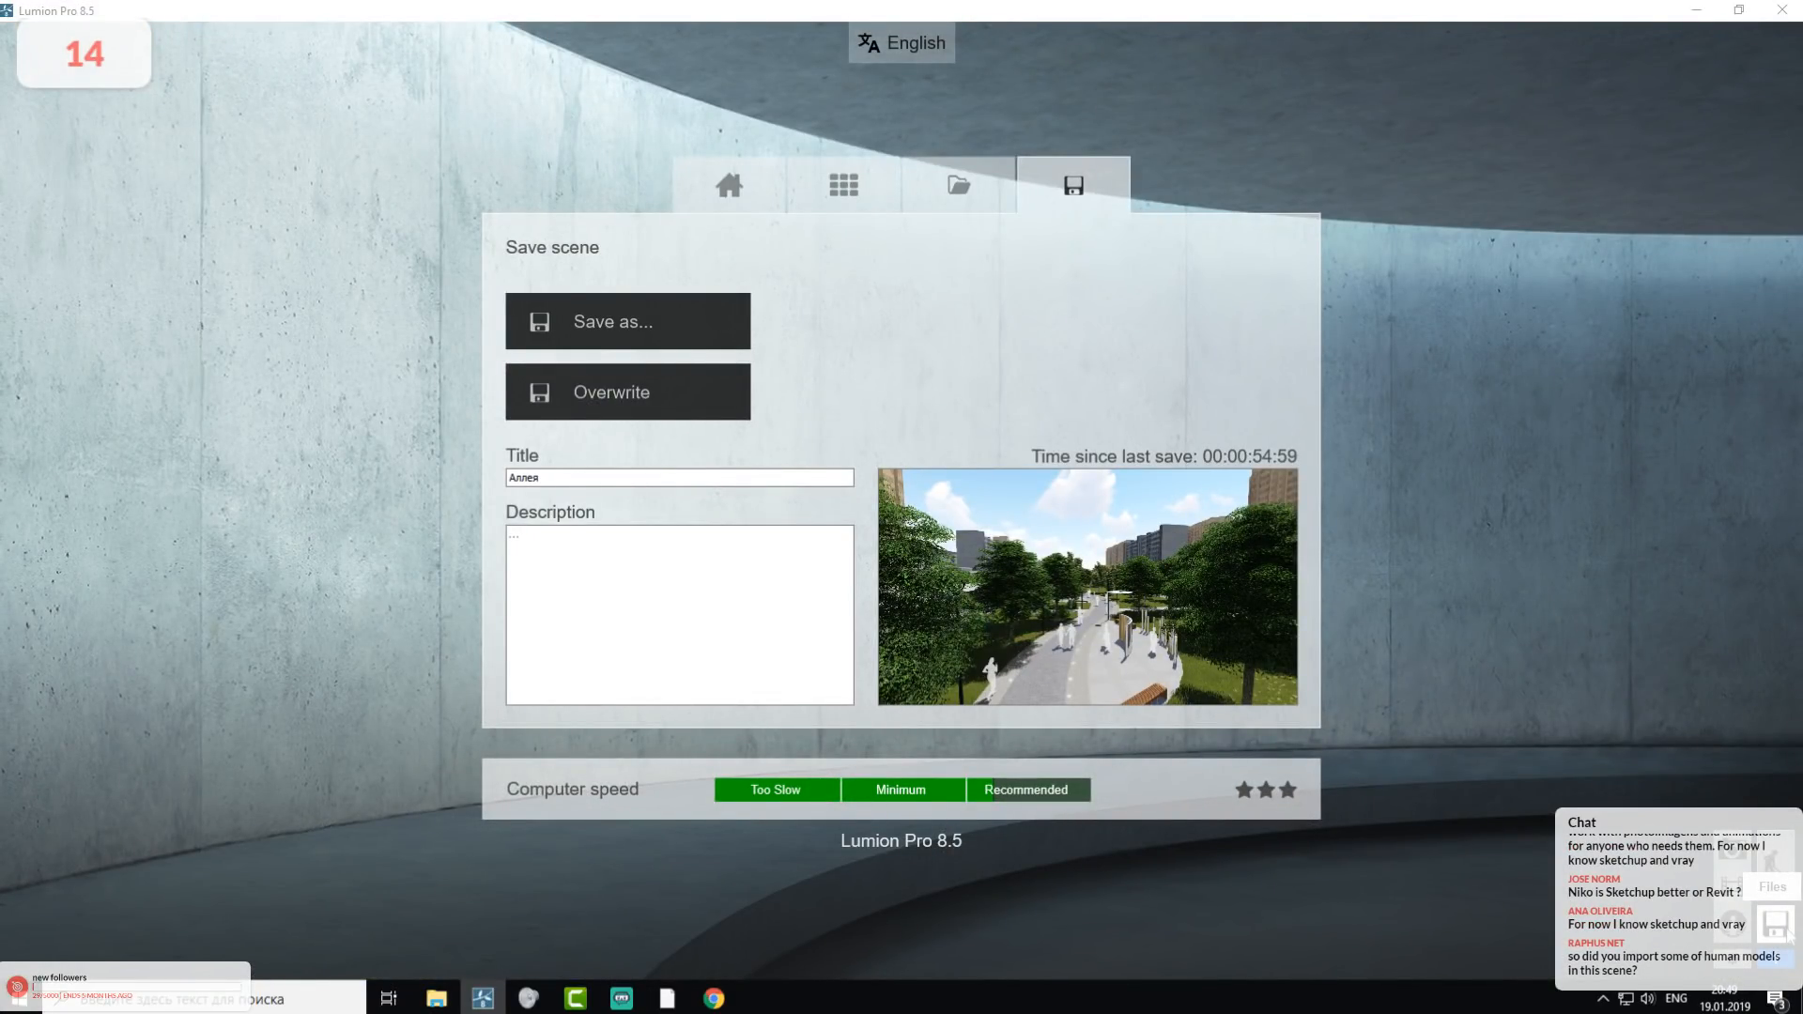
click(961, 188)
mouse_move(1252, 494)
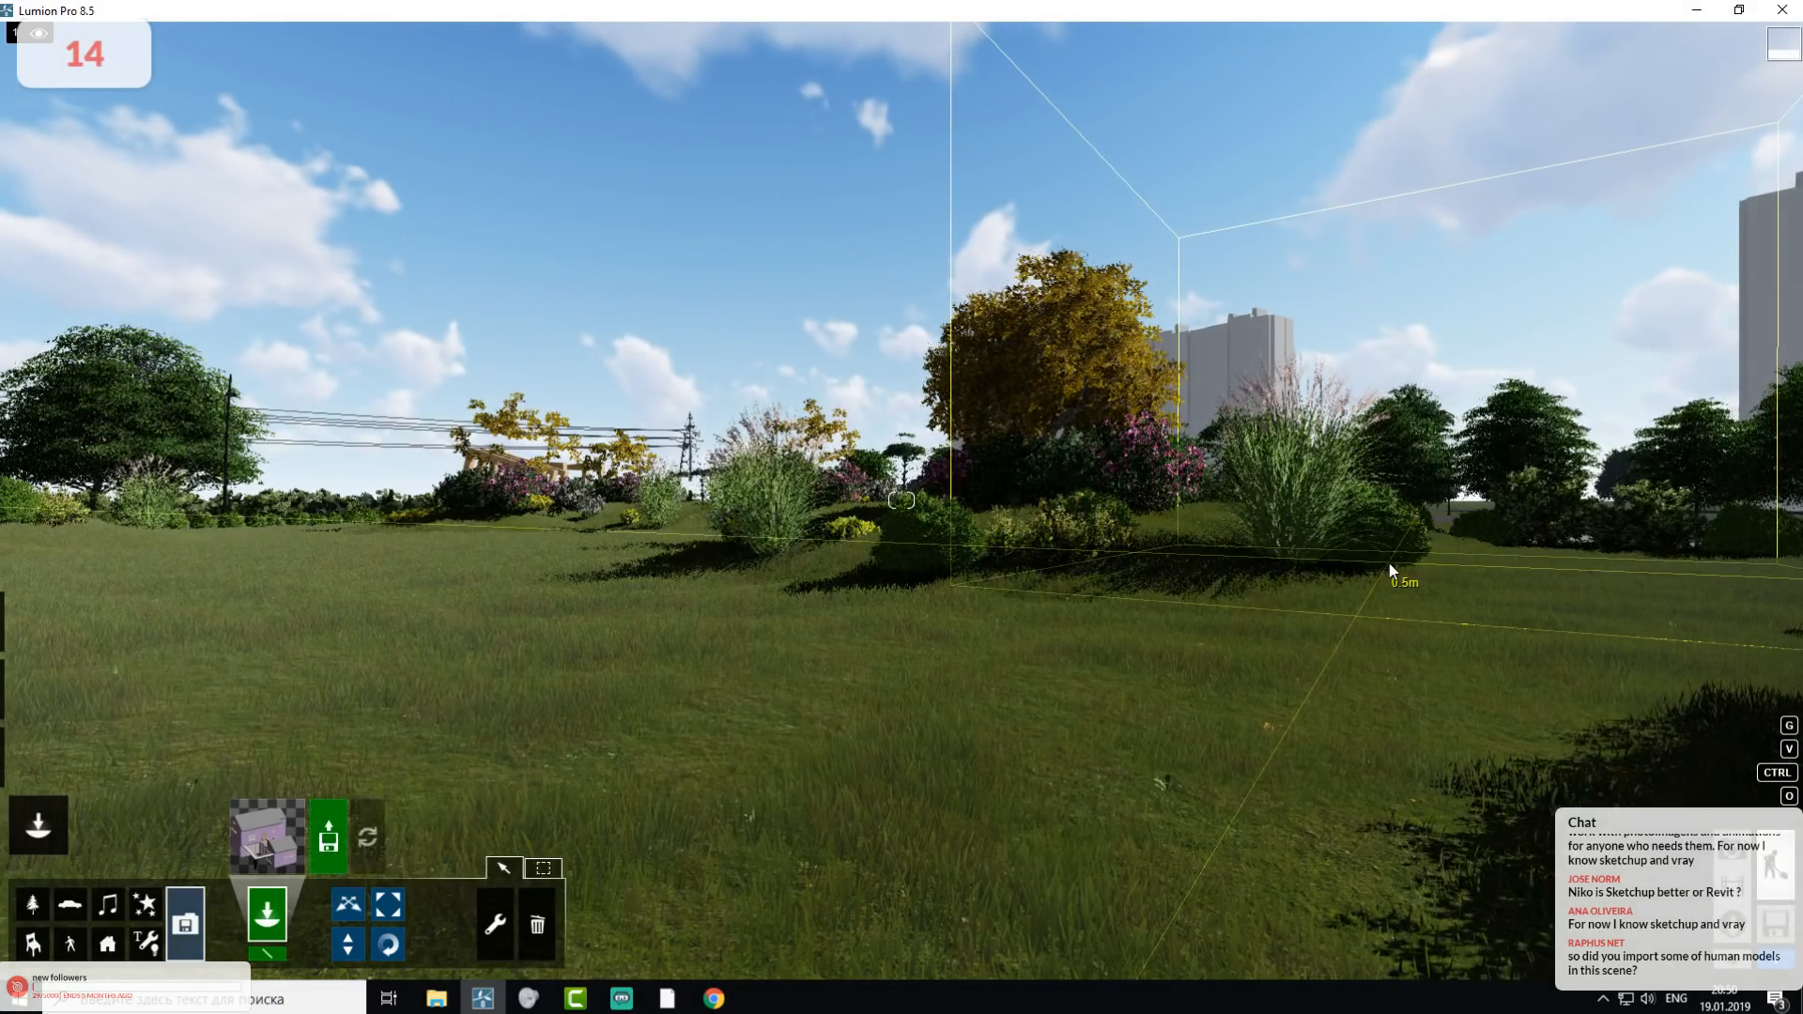
- Examine the loaded park by travelling across the lawn and through the timber frame tunnel with its light strips
key(w)
right_drag(1277, 584, 697, 542)
key(w)
key(q)
key(w)
key(w)
key(w)
key(w)
key(w)
key(d)
key(a)
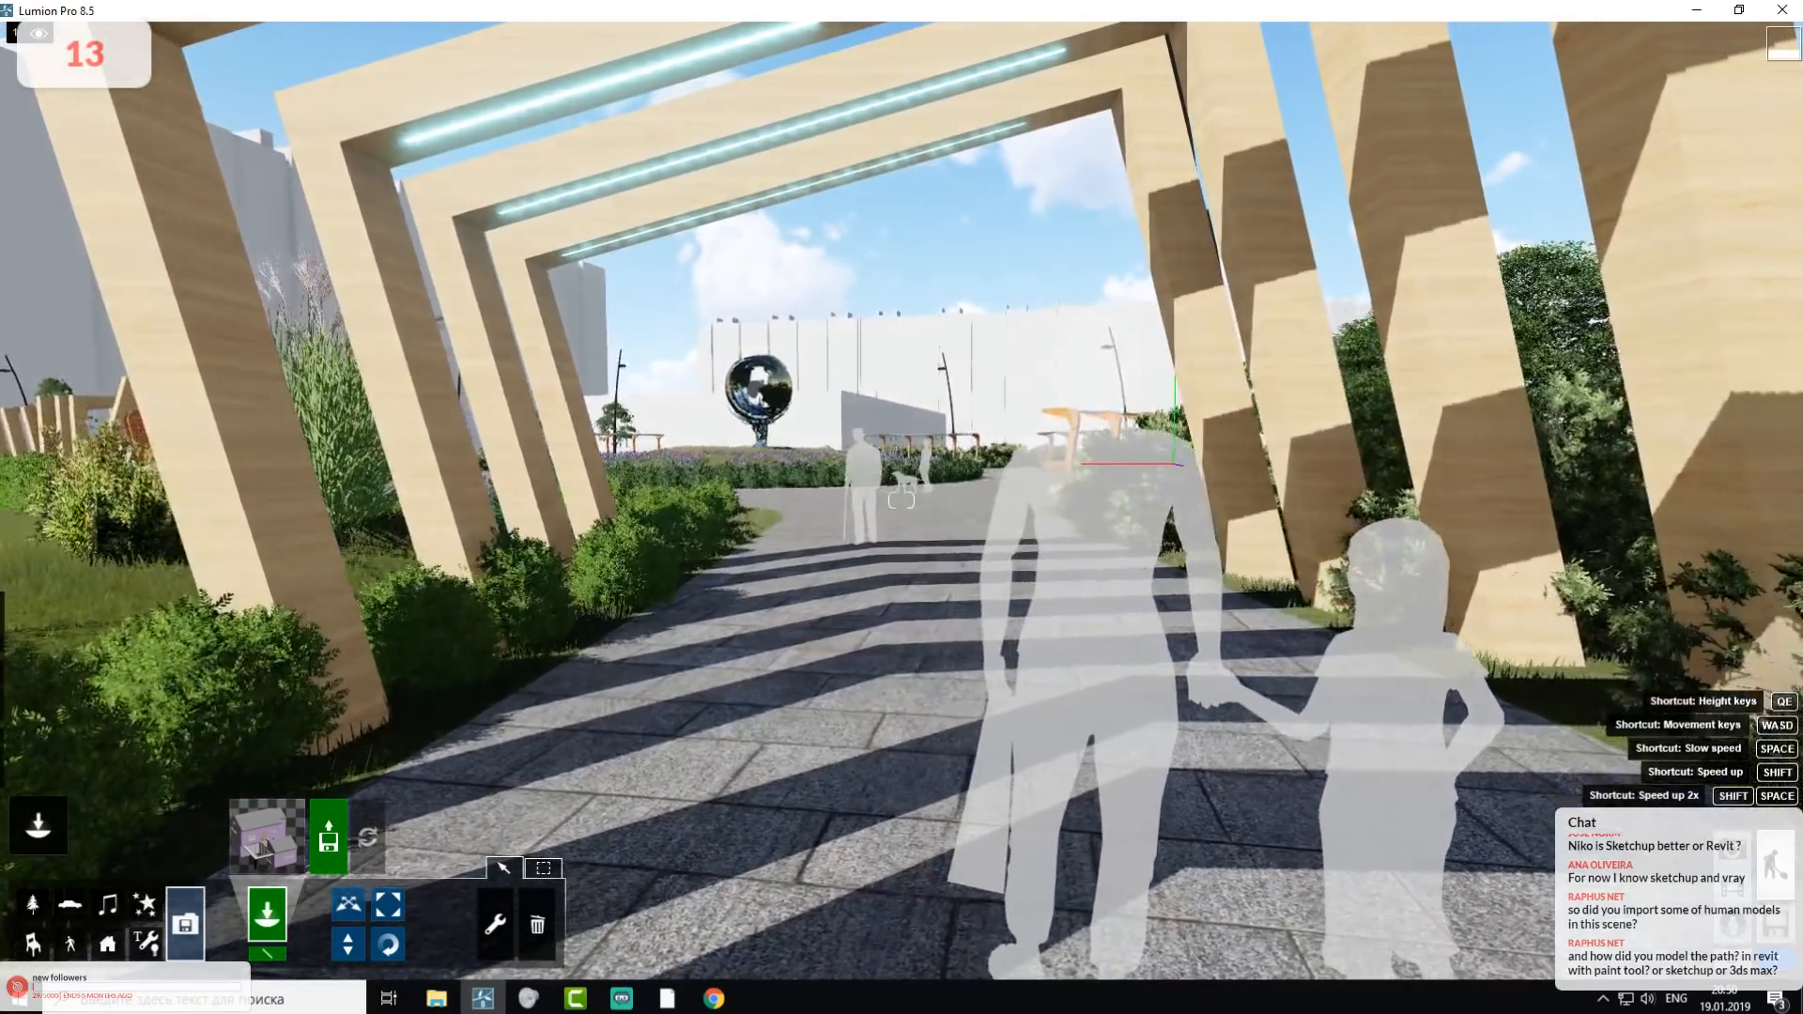
- Review the saved shots Photo 2, Photo 1 and Photo 3 and return to building the scene
click(1733, 845)
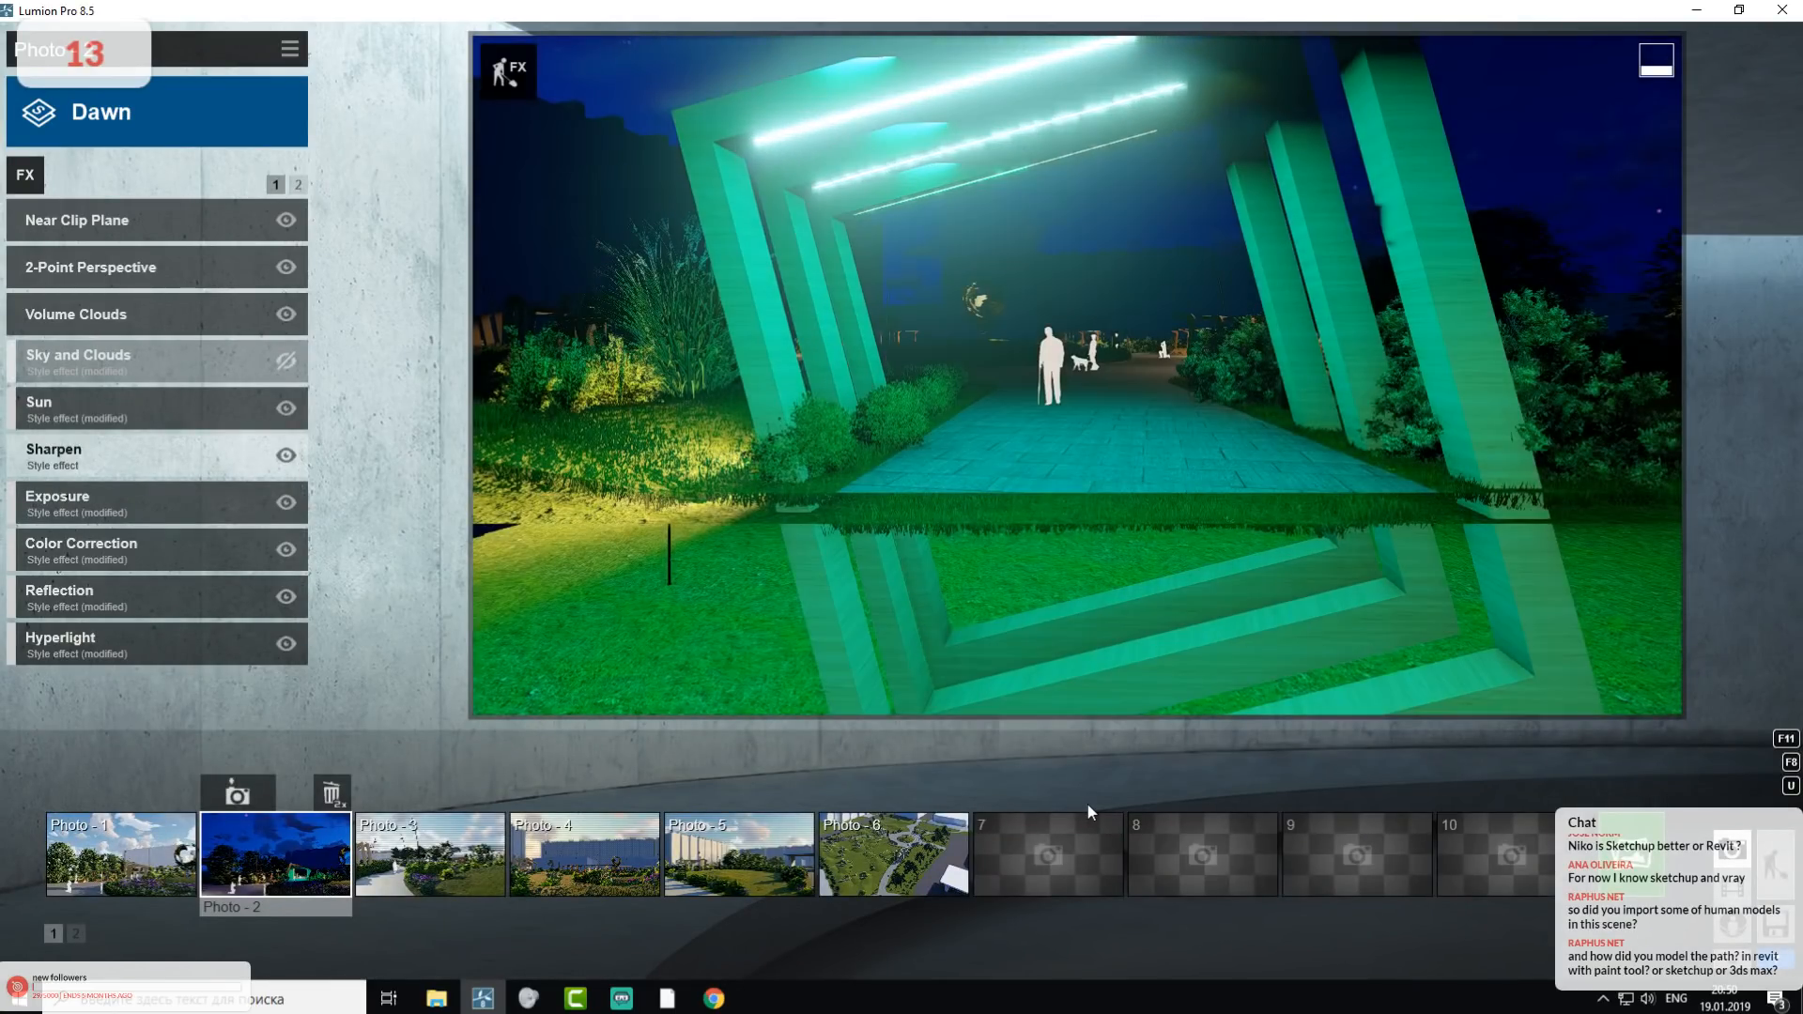
click(272, 866)
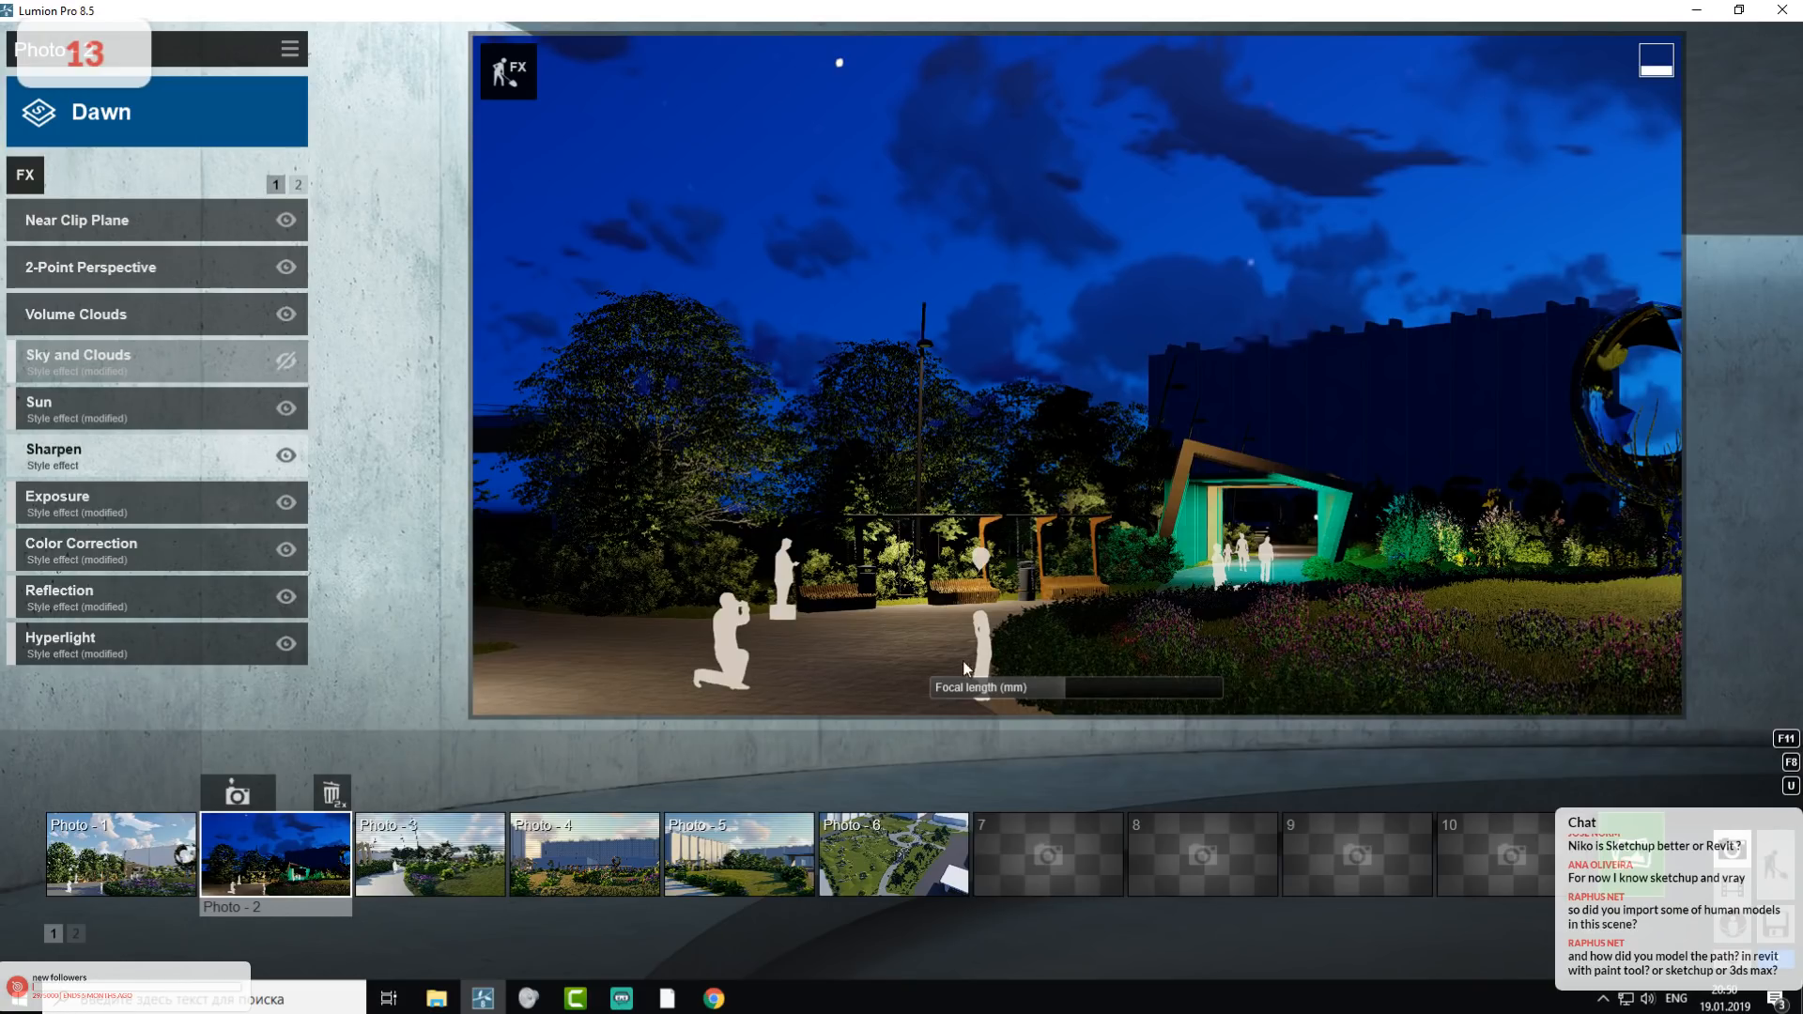
click(139, 861)
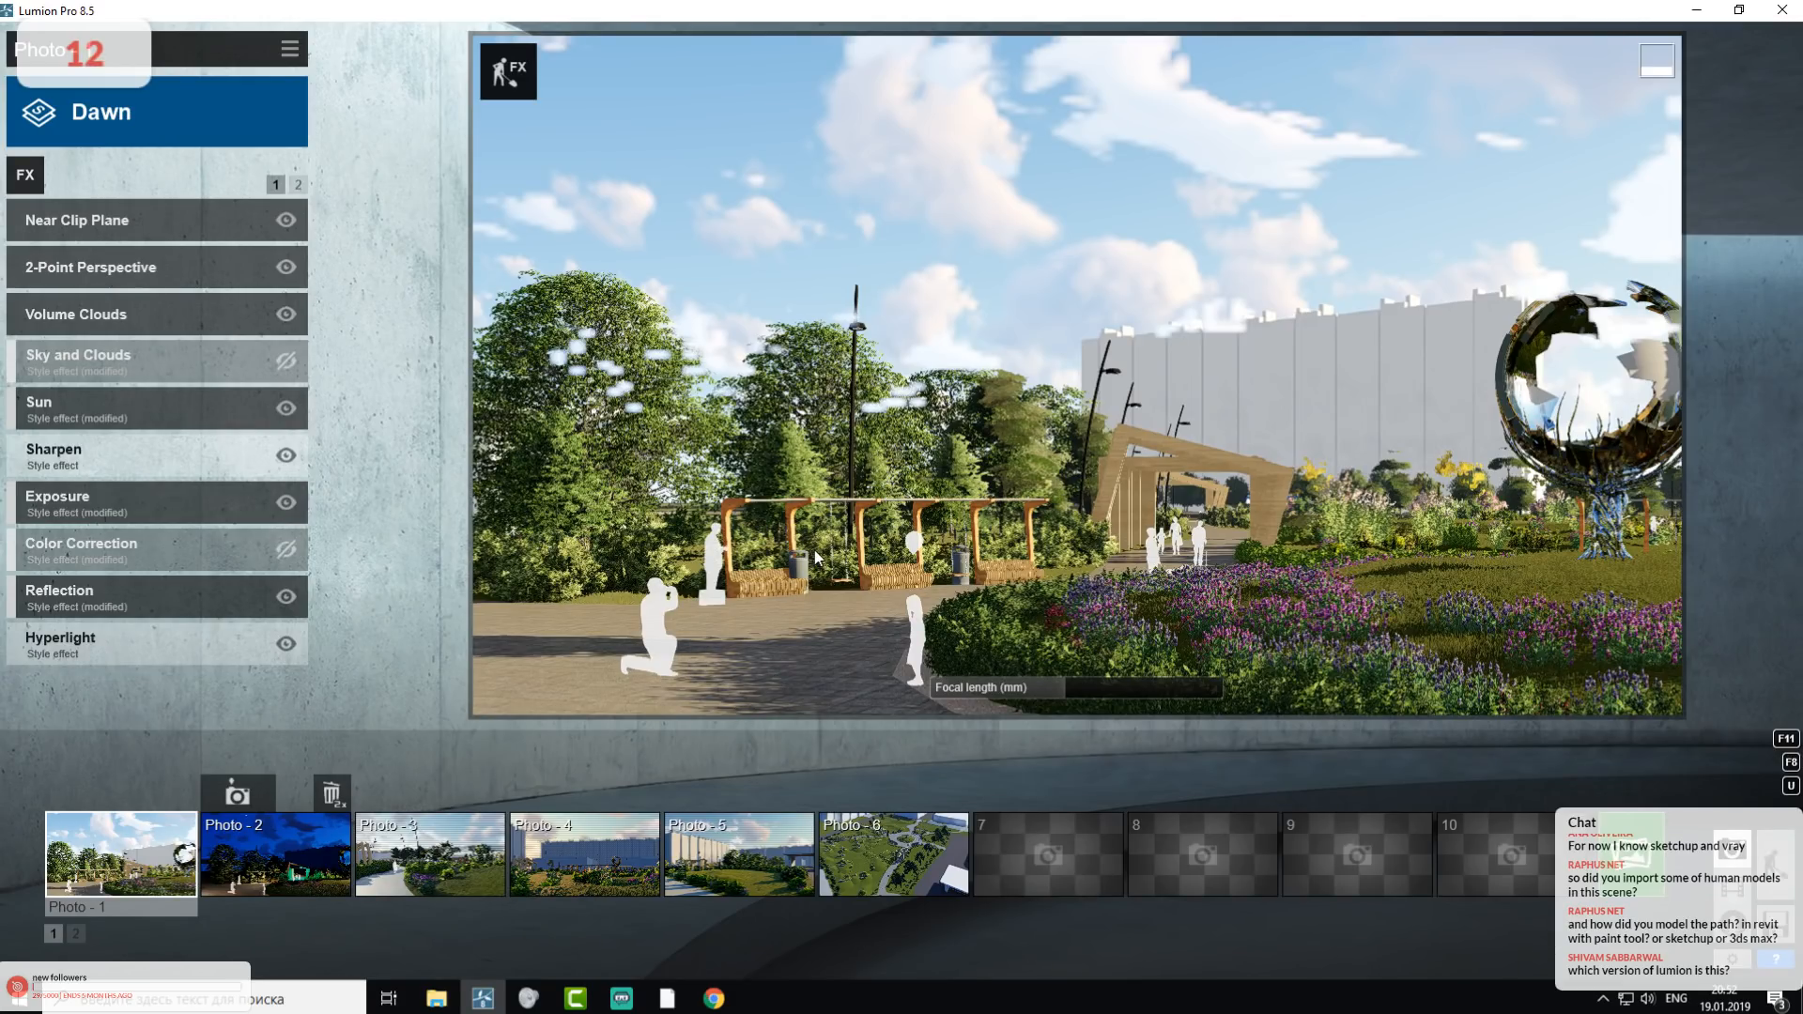
click(419, 873)
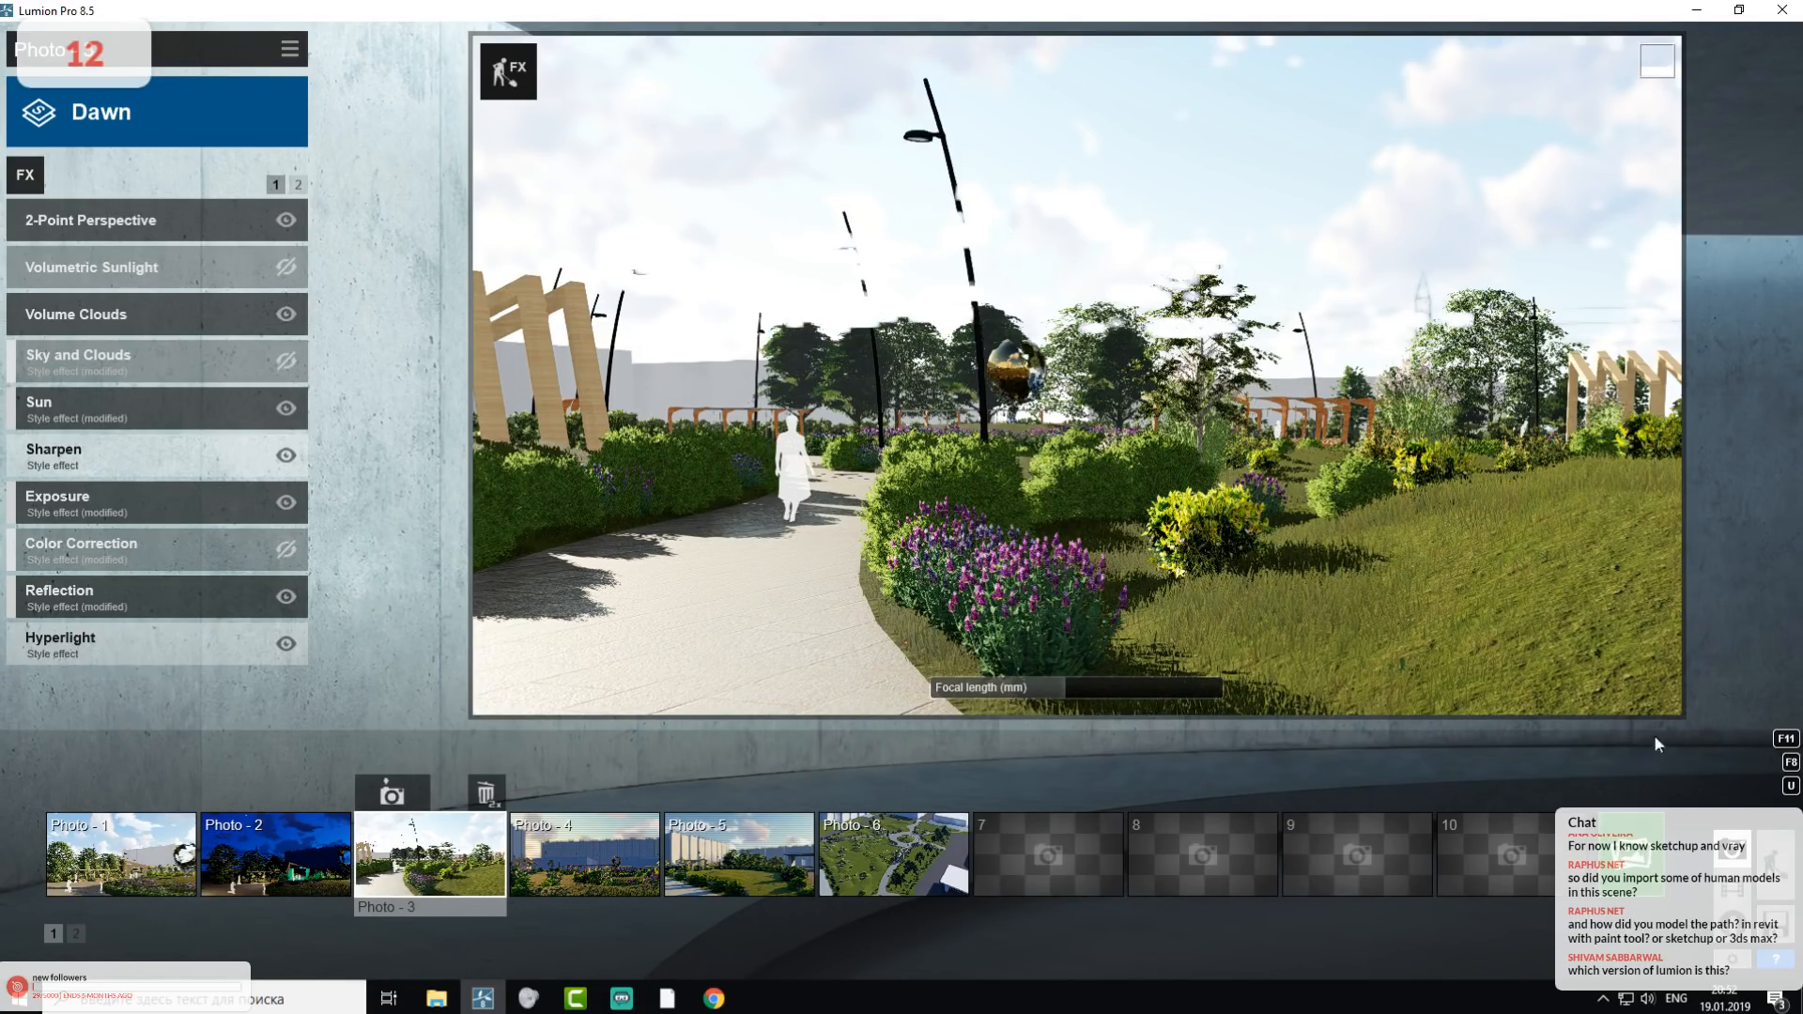
click(1772, 861)
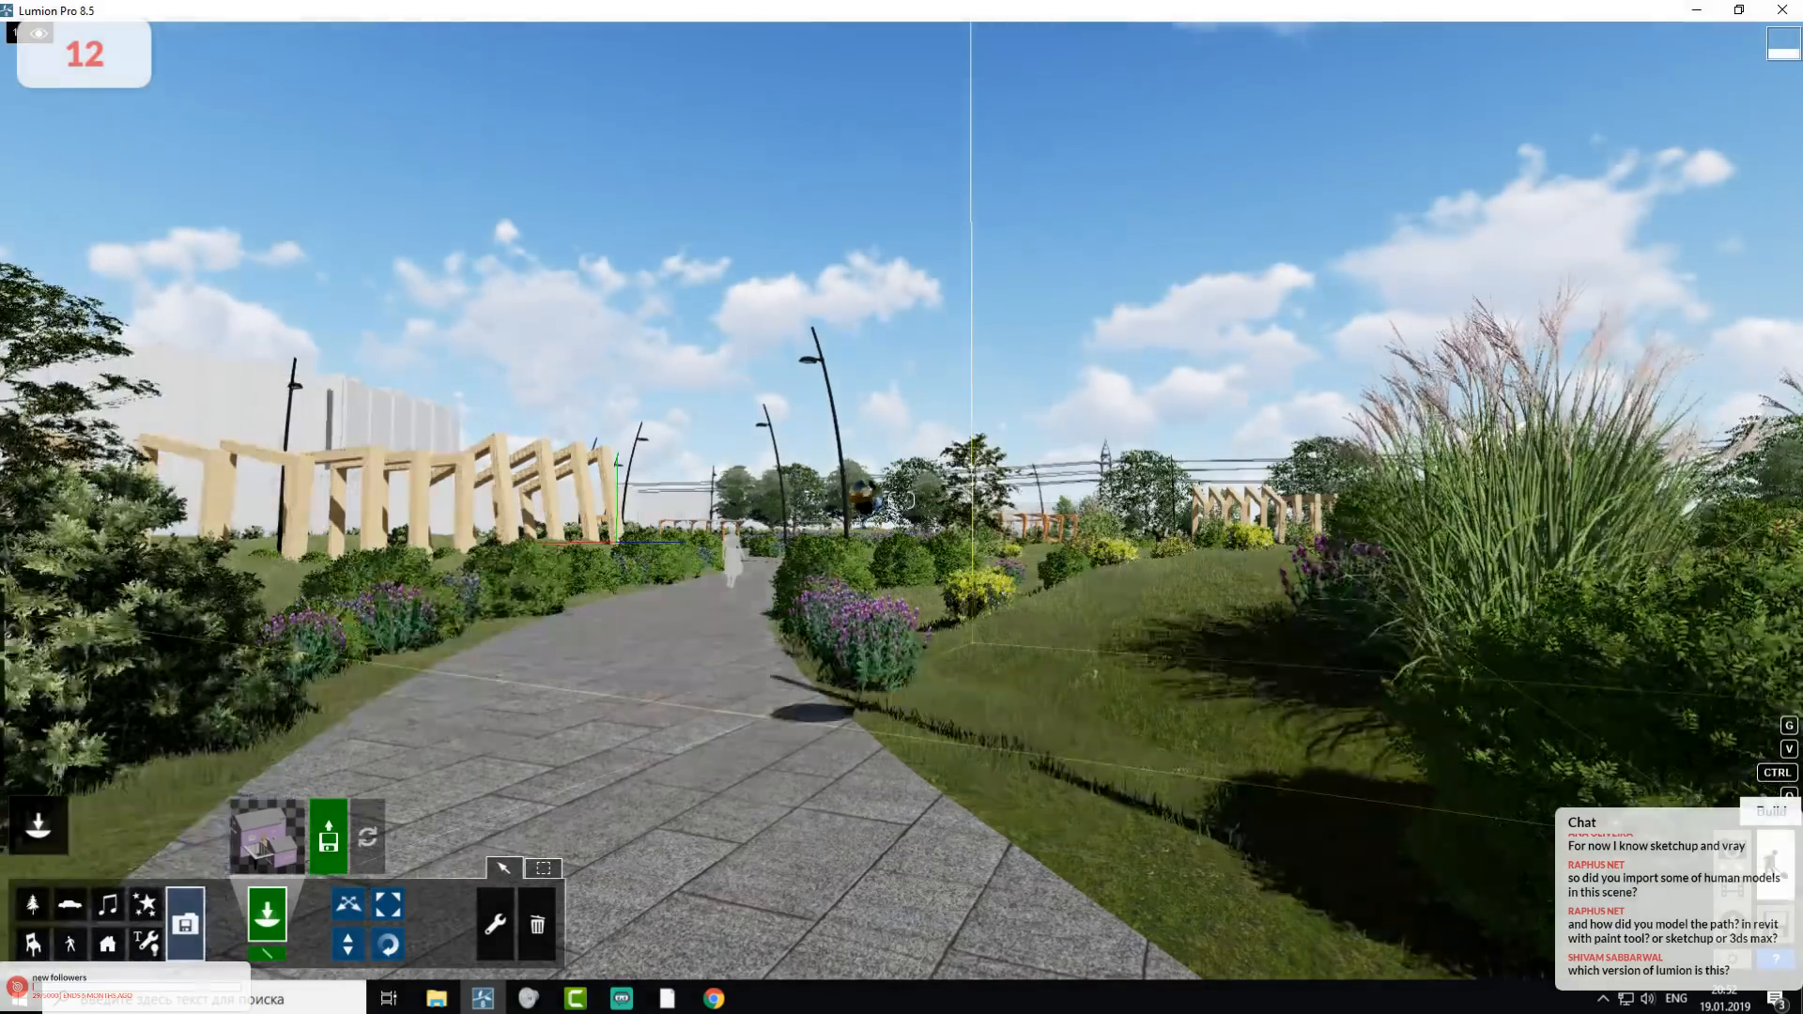
- Raise a steep mound around the shrubs on the open lawn using a small terrain brush, and smooth it back down
key(w)
right_drag(1223, 615, 657, 628)
key(a)
key(d)
key(s)
mouse_move(39, 825)
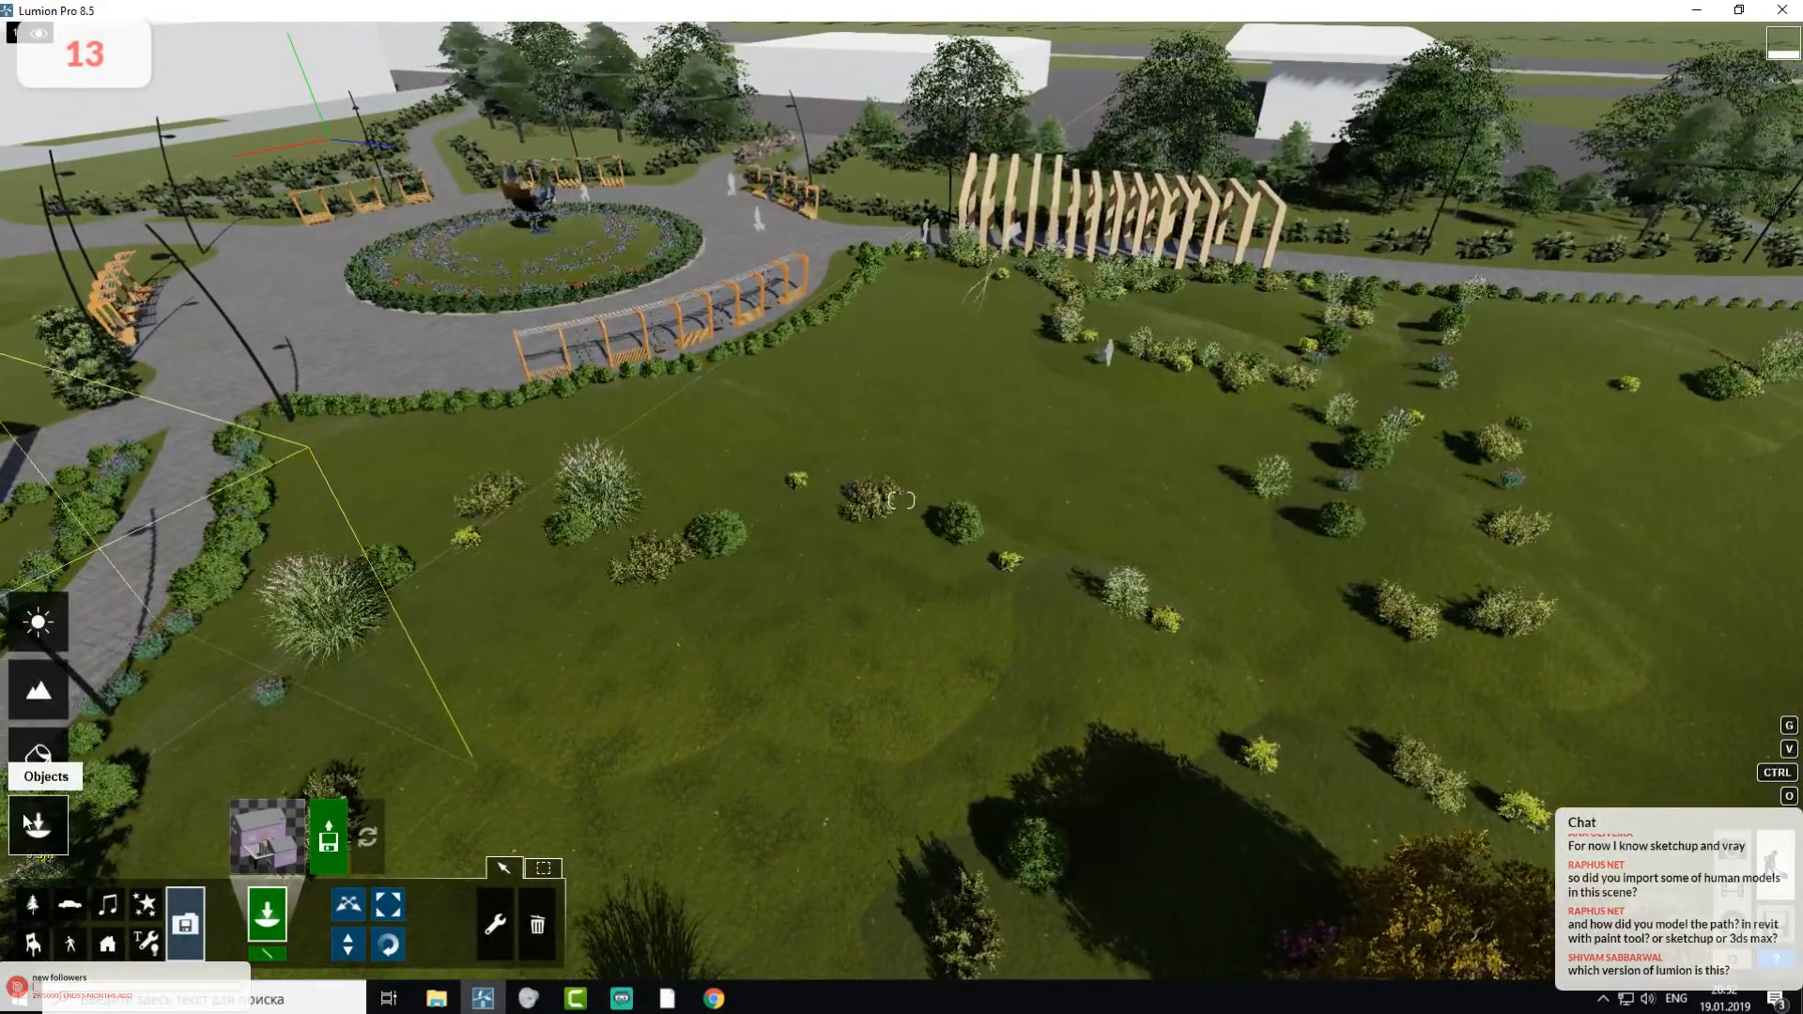
click(45, 695)
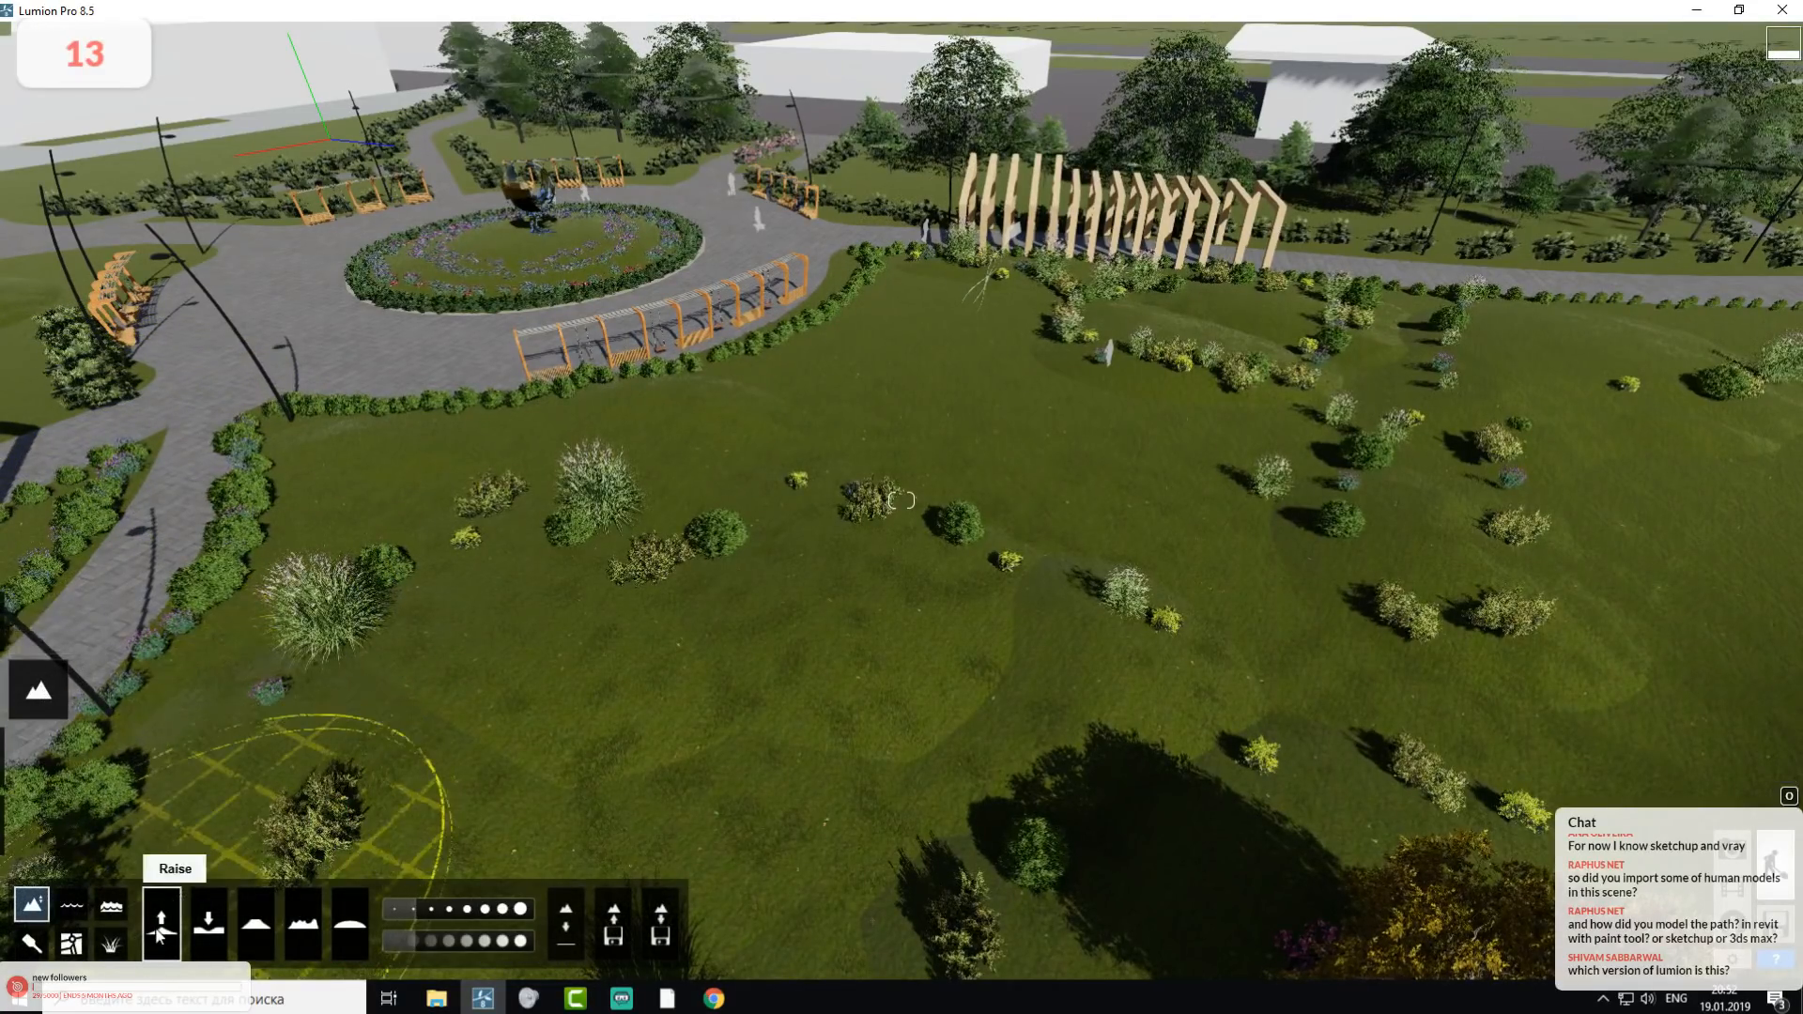
click(395, 909)
drag(424, 940, 453, 938)
drag(1151, 572, 1153, 577)
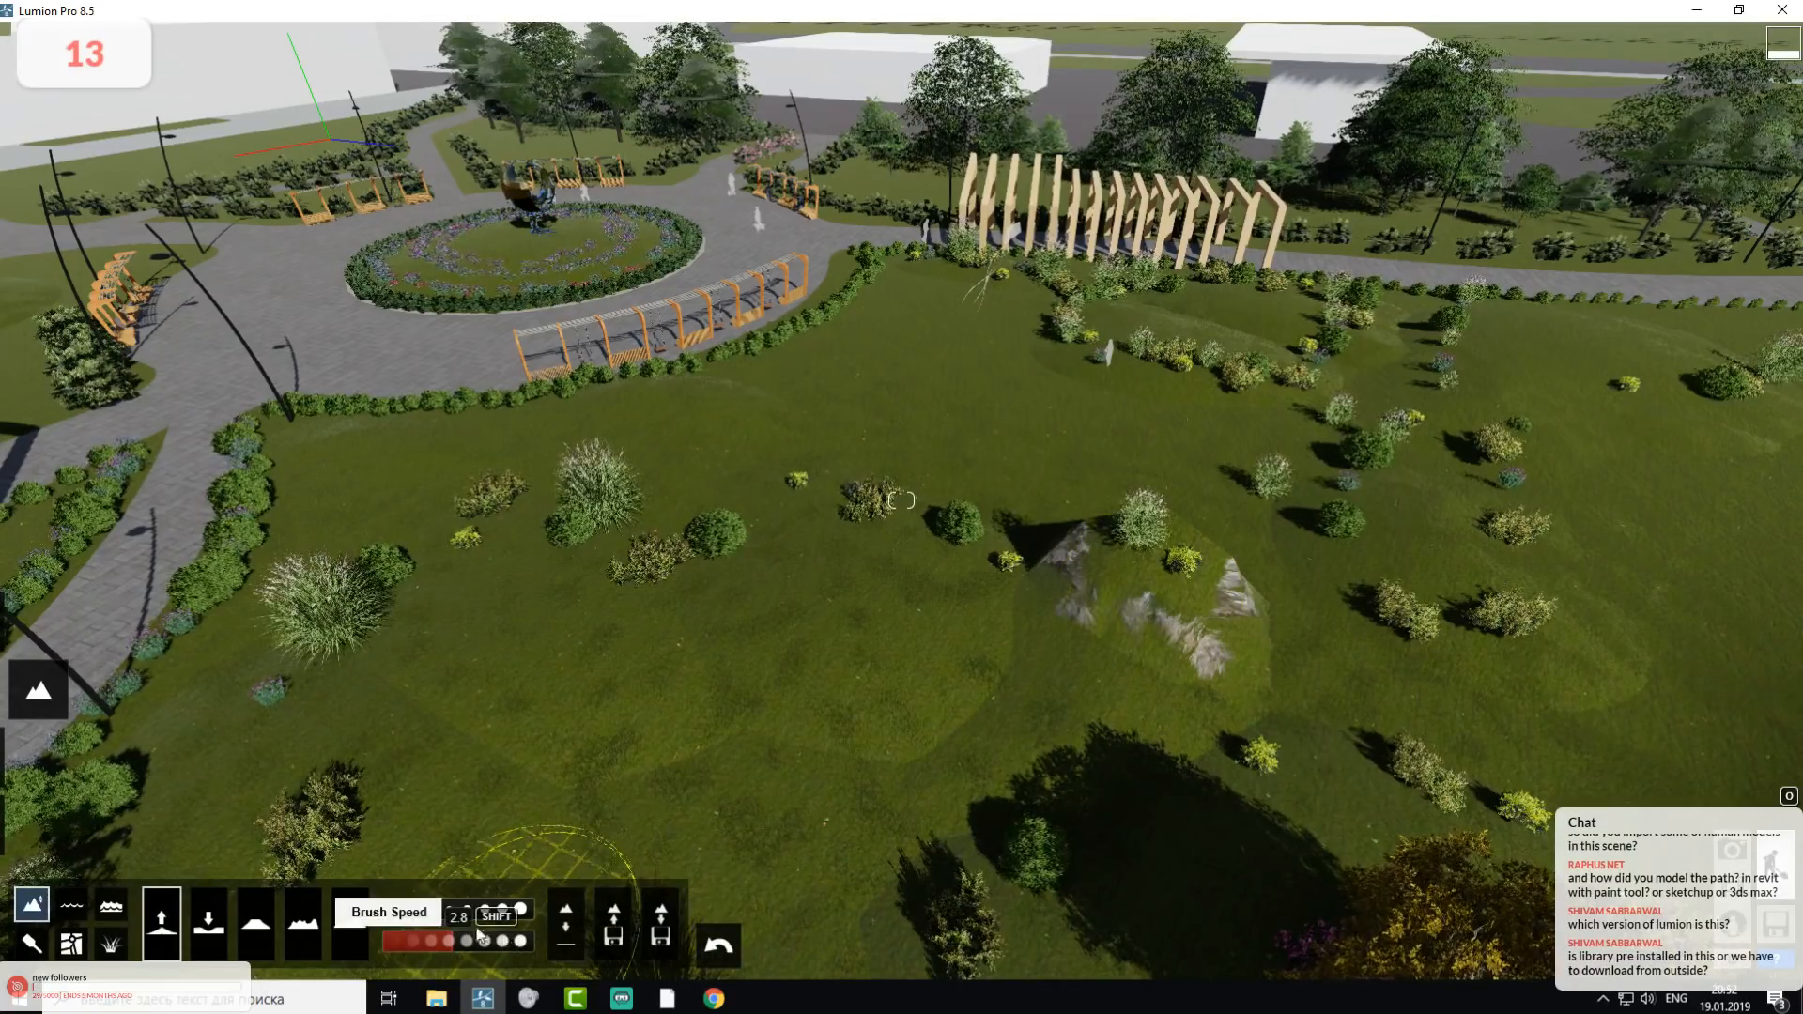
click(350, 938)
mouse_move(1124, 644)
mouse_down()
mouse_move(1174, 596)
mouse_move(1130, 588)
mouse_move(1153, 556)
mouse_move(1226, 589)
mouse_move(1142, 564)
mouse_up()
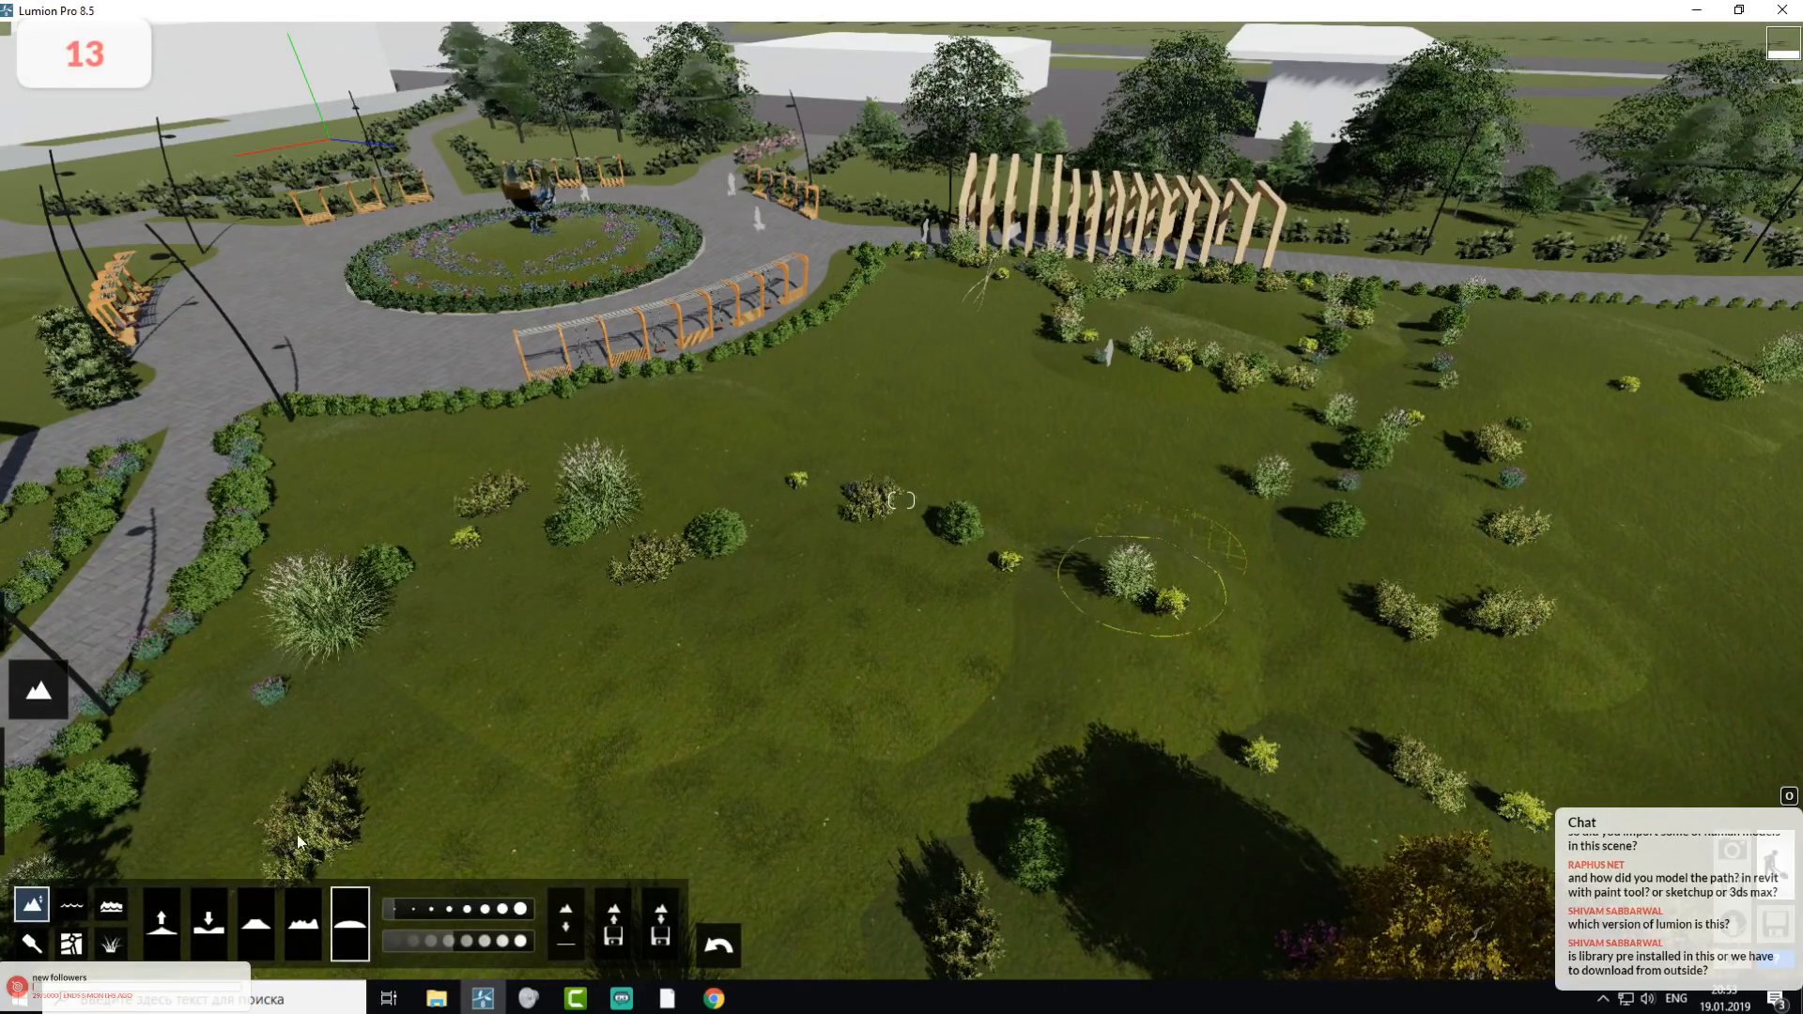
- Raise a low mound on the lawn in front of the timber frames and smooth its slopes
click(176, 939)
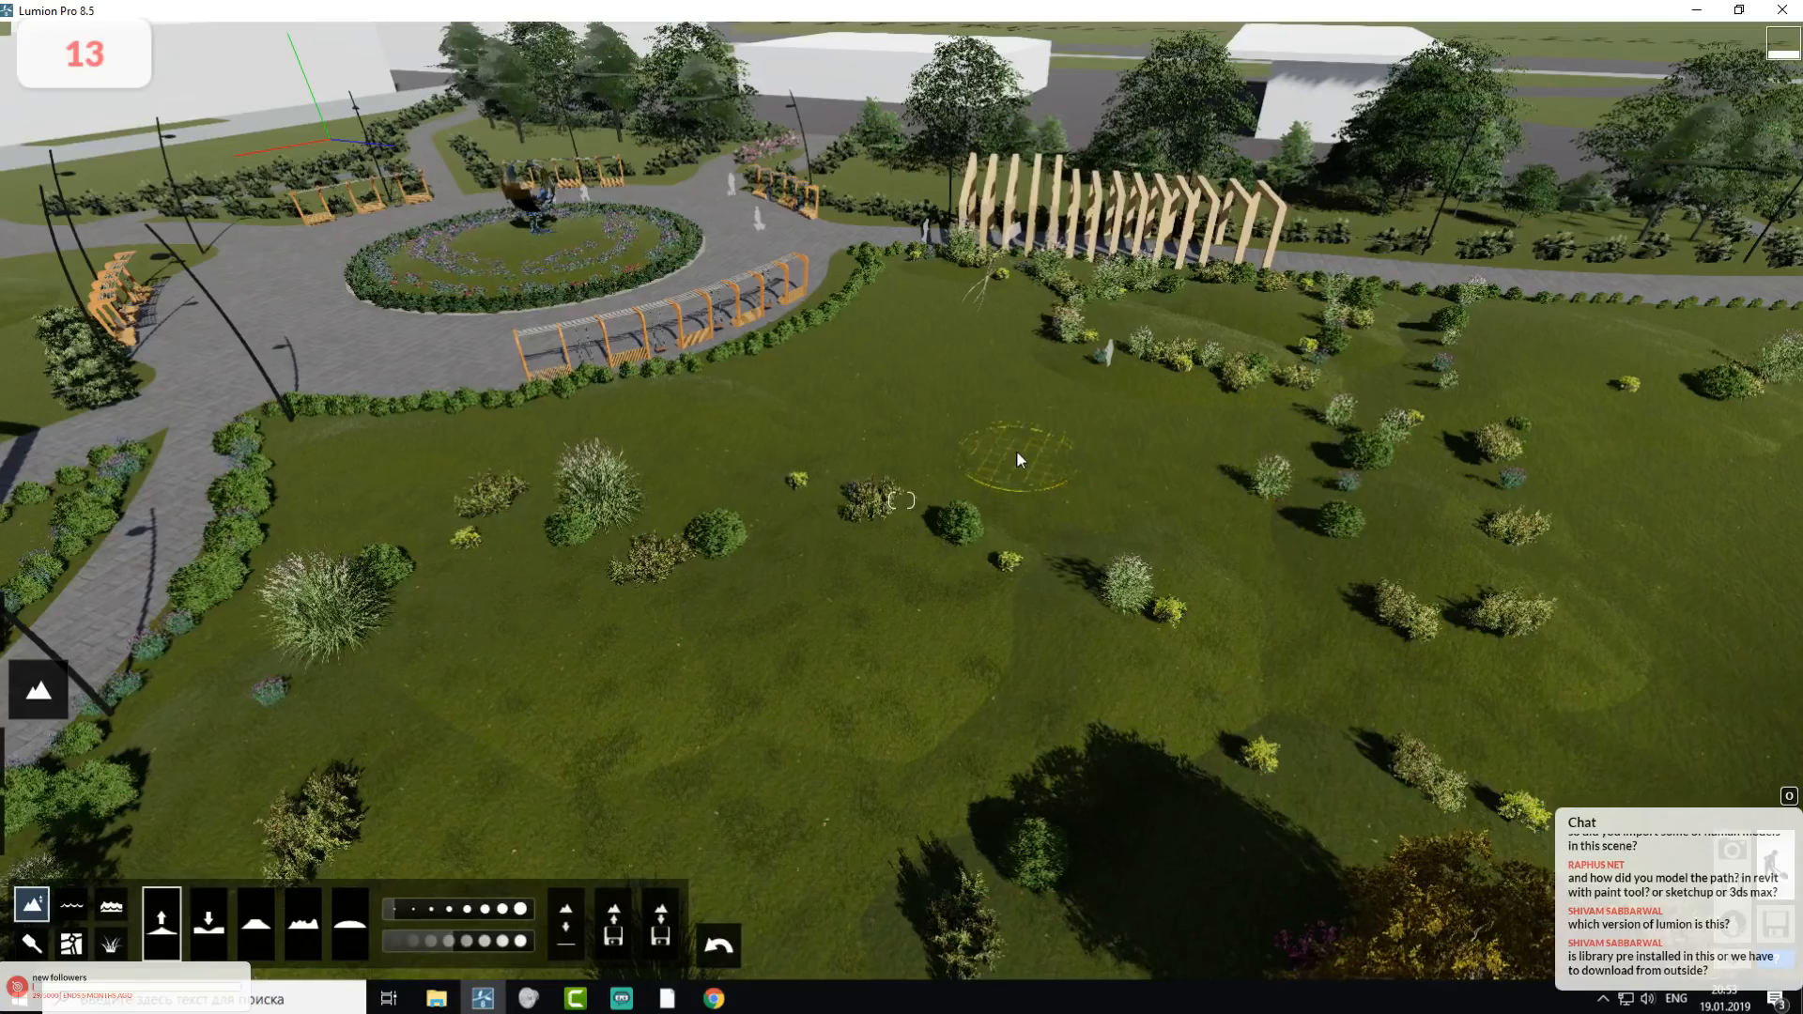
click(350, 925)
mouse_move(1031, 453)
mouse_down()
mouse_move(1020, 414)
mouse_move(1013, 441)
mouse_move(1062, 442)
mouse_up()
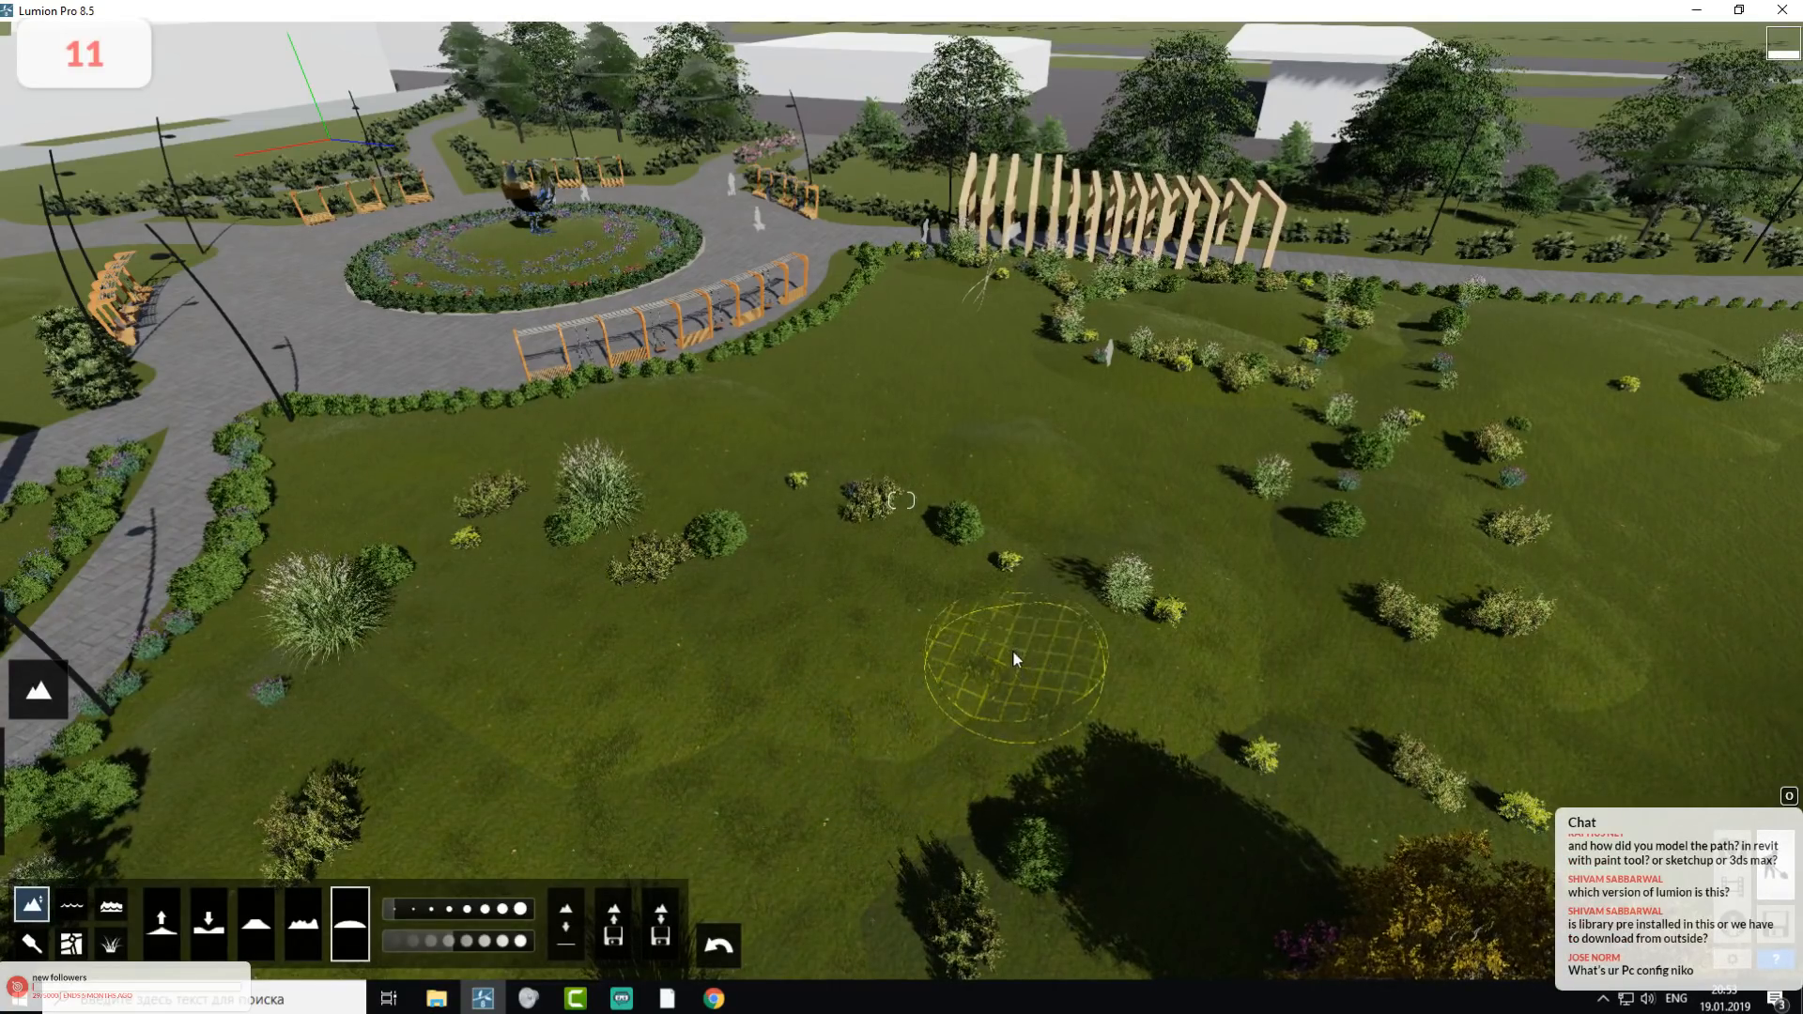
mouse_move(1072, 579)
right_down()
mouse_move(1056, 560)
mouse_move(1082, 528)
right_up()
key(w)
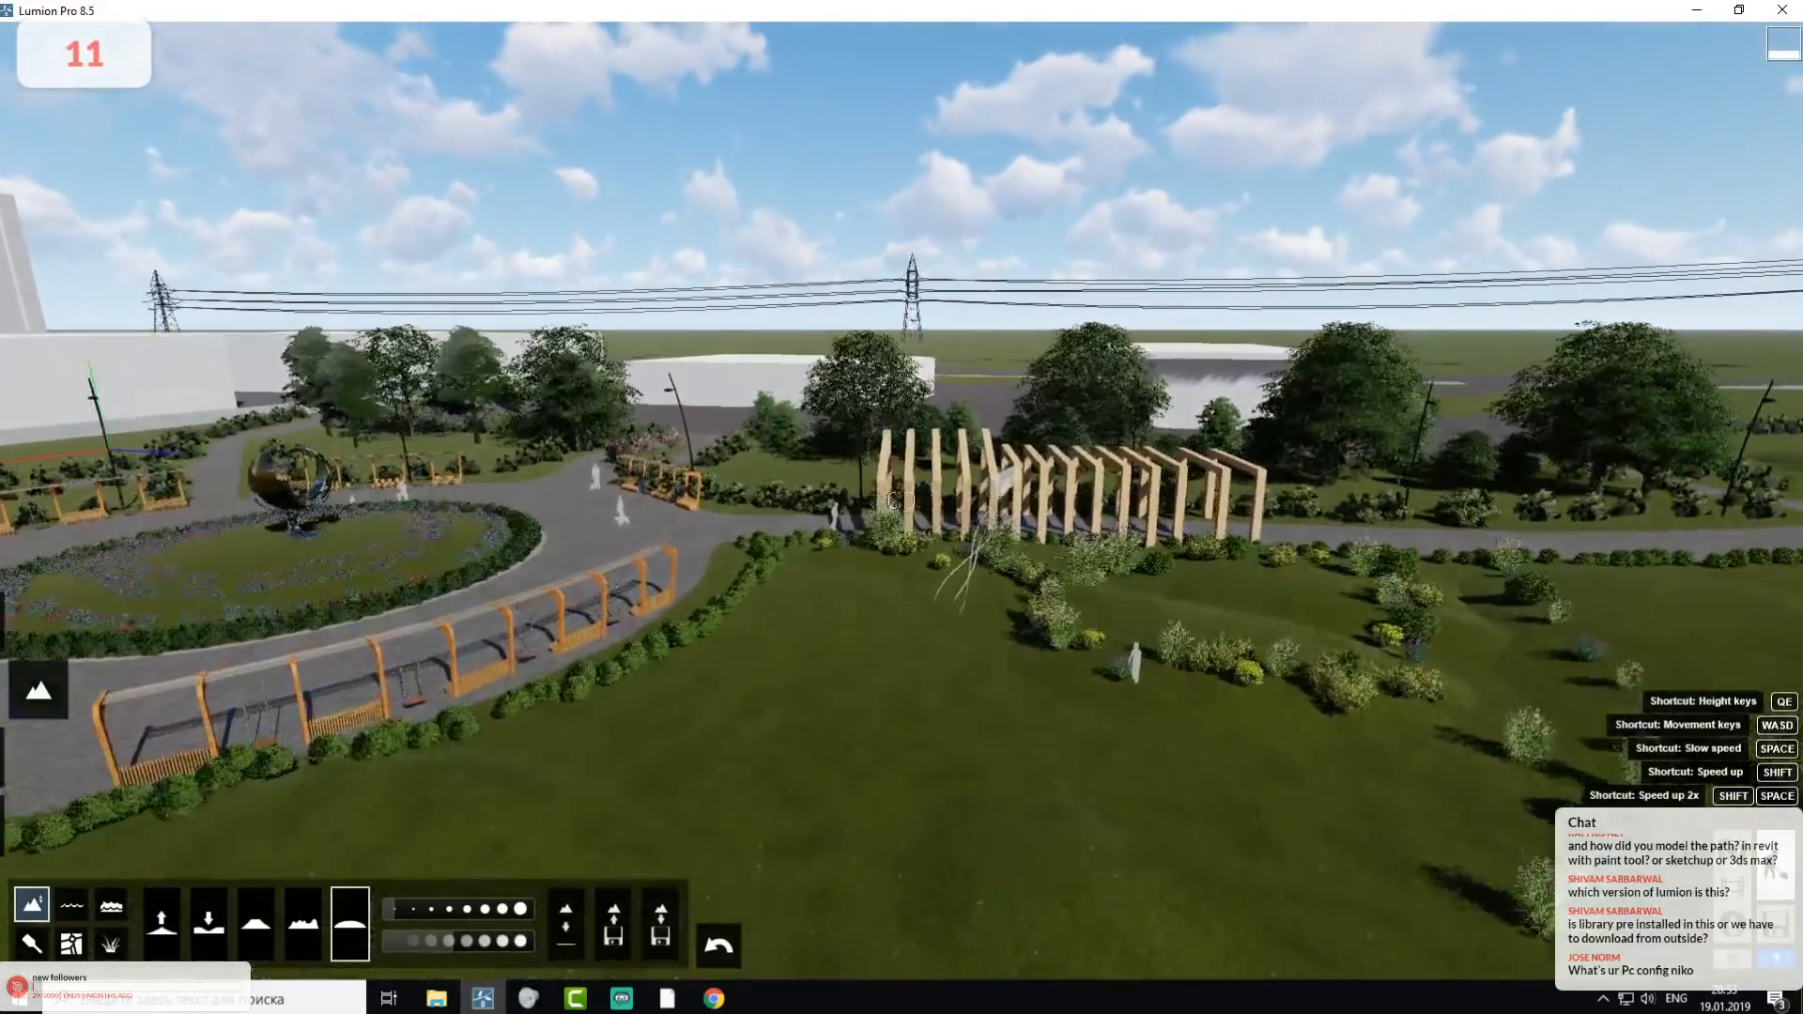
- Examine the timber frame tunnel, the surrounding planting, and the paved plaza with its swings and round flower bed
key(w)
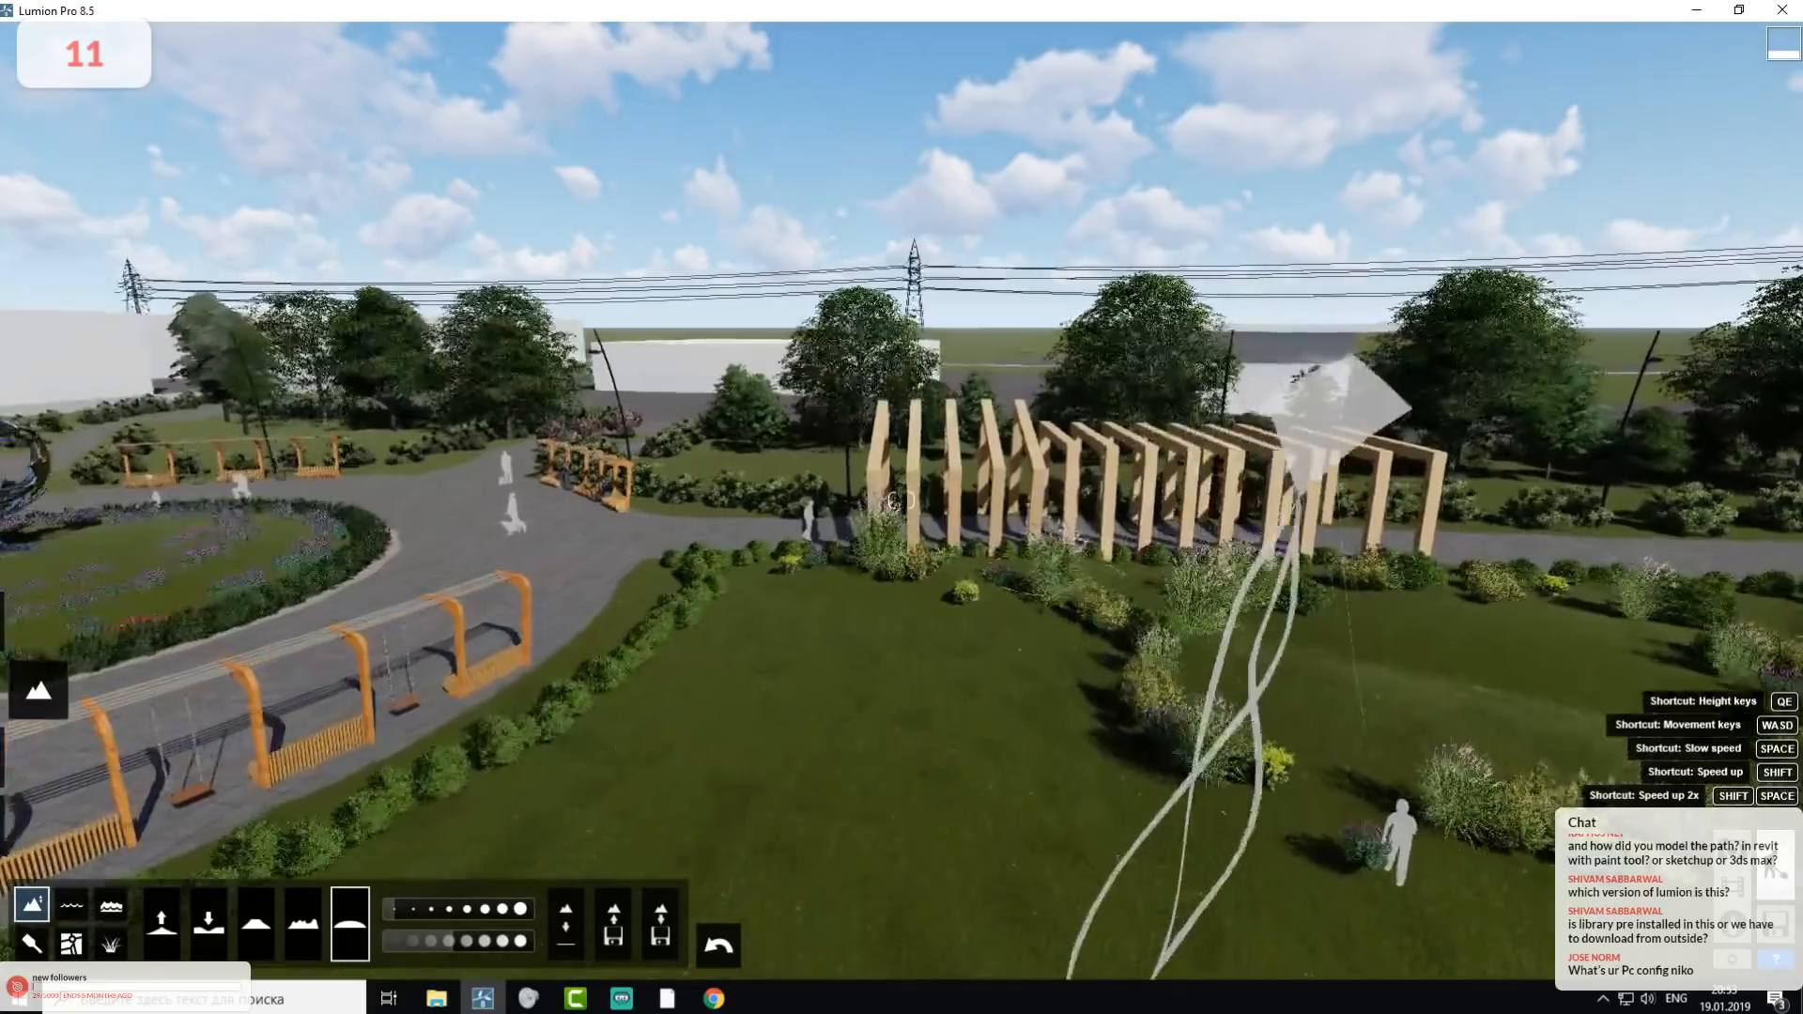
key(w)
mouse_move(1082, 528)
right_down()
mouse_move(1087, 575)
mouse_move(1044, 610)
mouse_move(1050, 583)
mouse_move(1125, 549)
mouse_move(1071, 512)
right_up()
key(w)
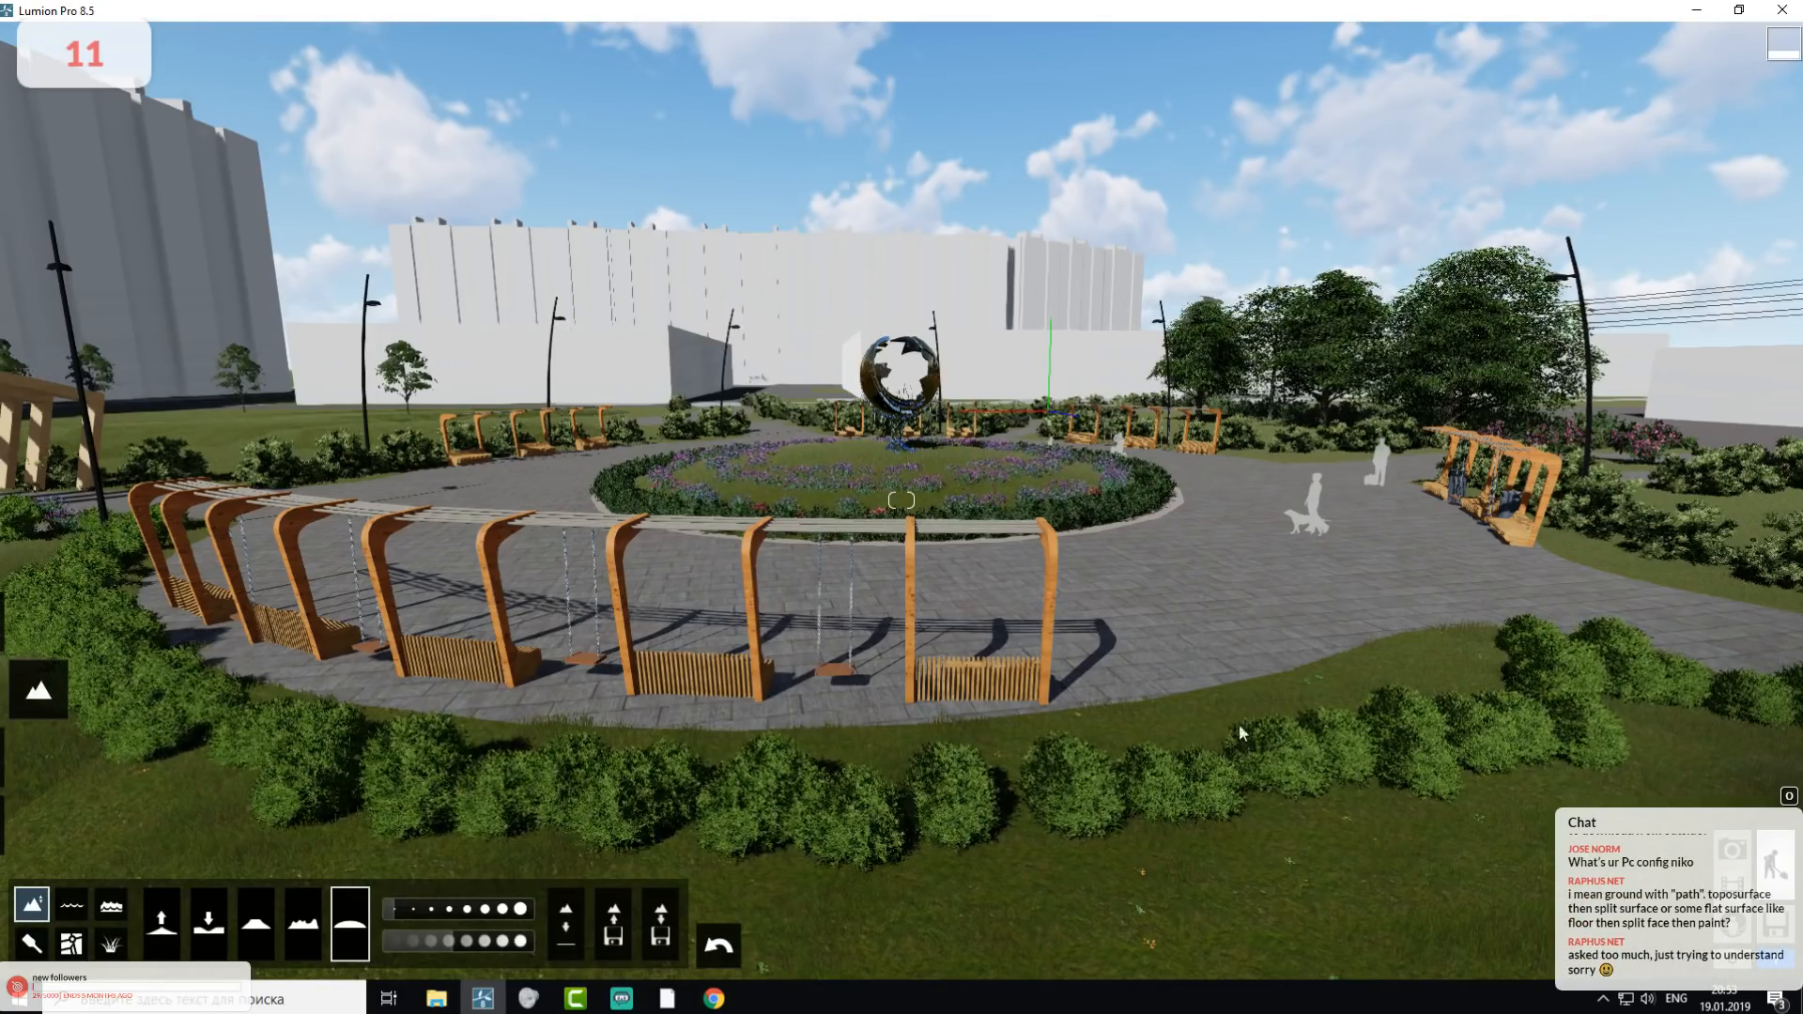
right_drag(1266, 709, 925, 503)
key(w)
mouse_move(894, 579)
right_down()
mouse_move(875, 519)
mouse_move(996, 563)
mouse_move(1189, 532)
right_up()
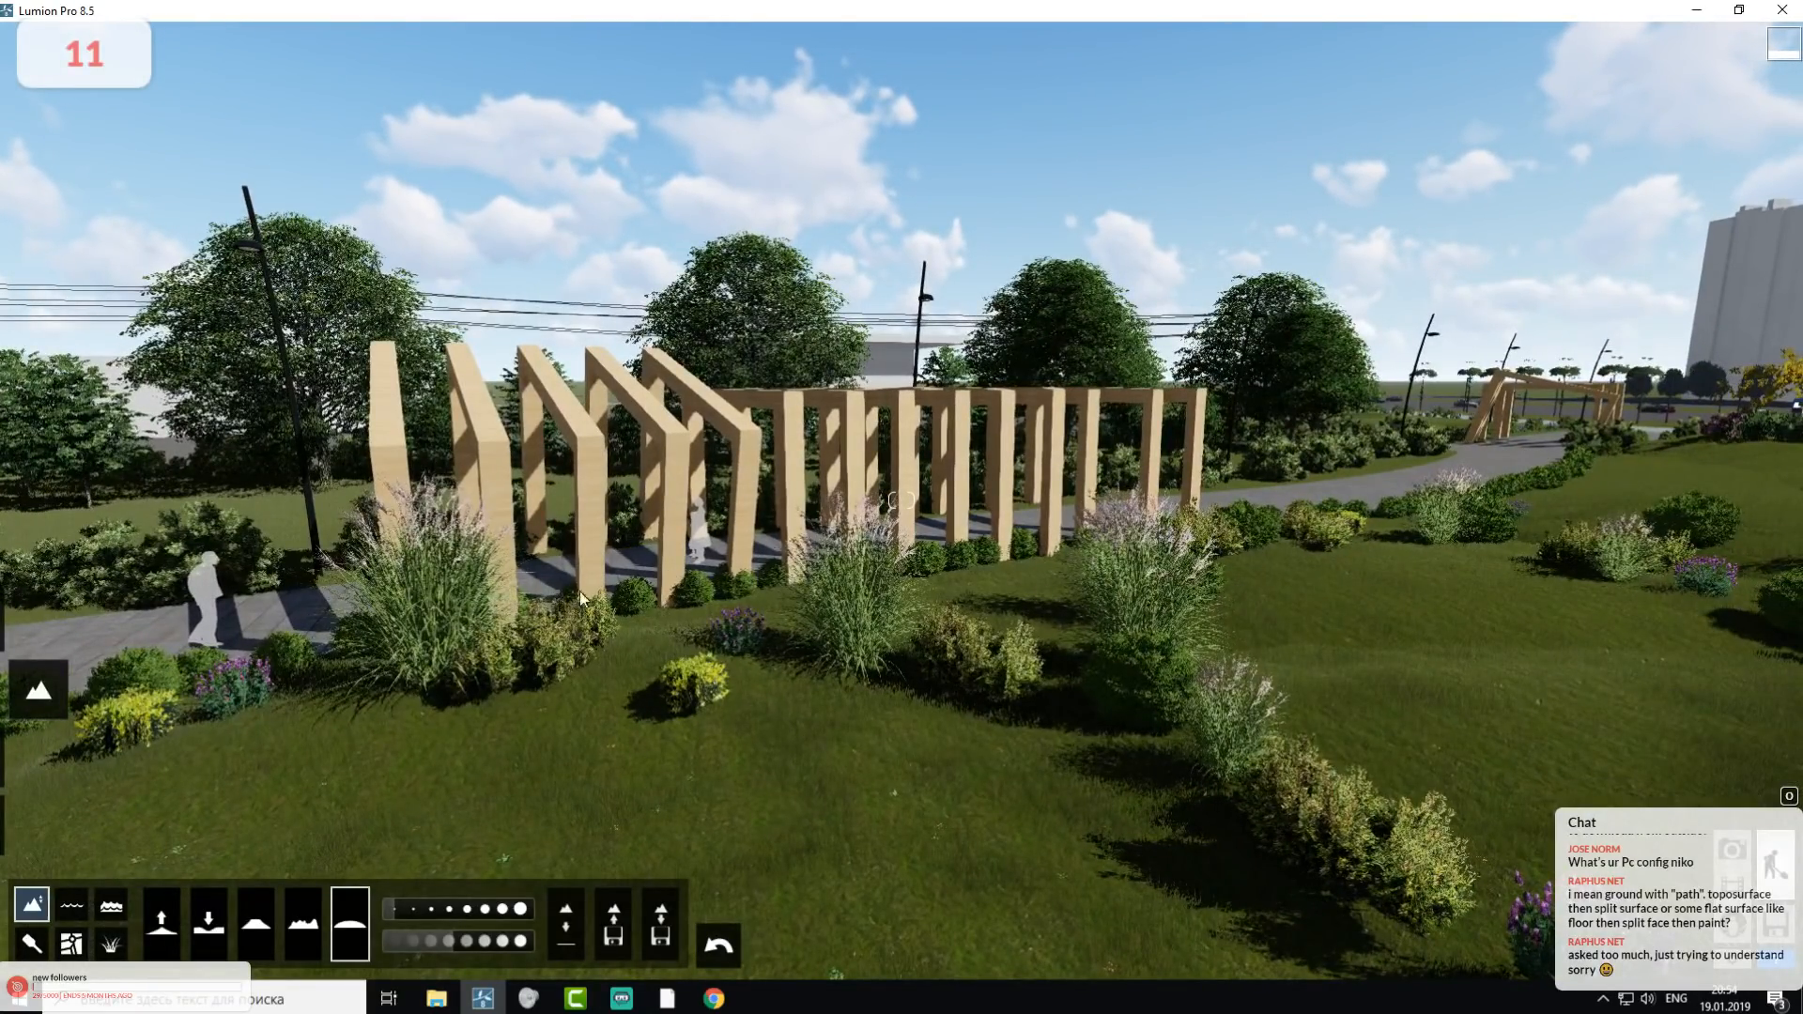
right_drag(843, 622, 422, 648)
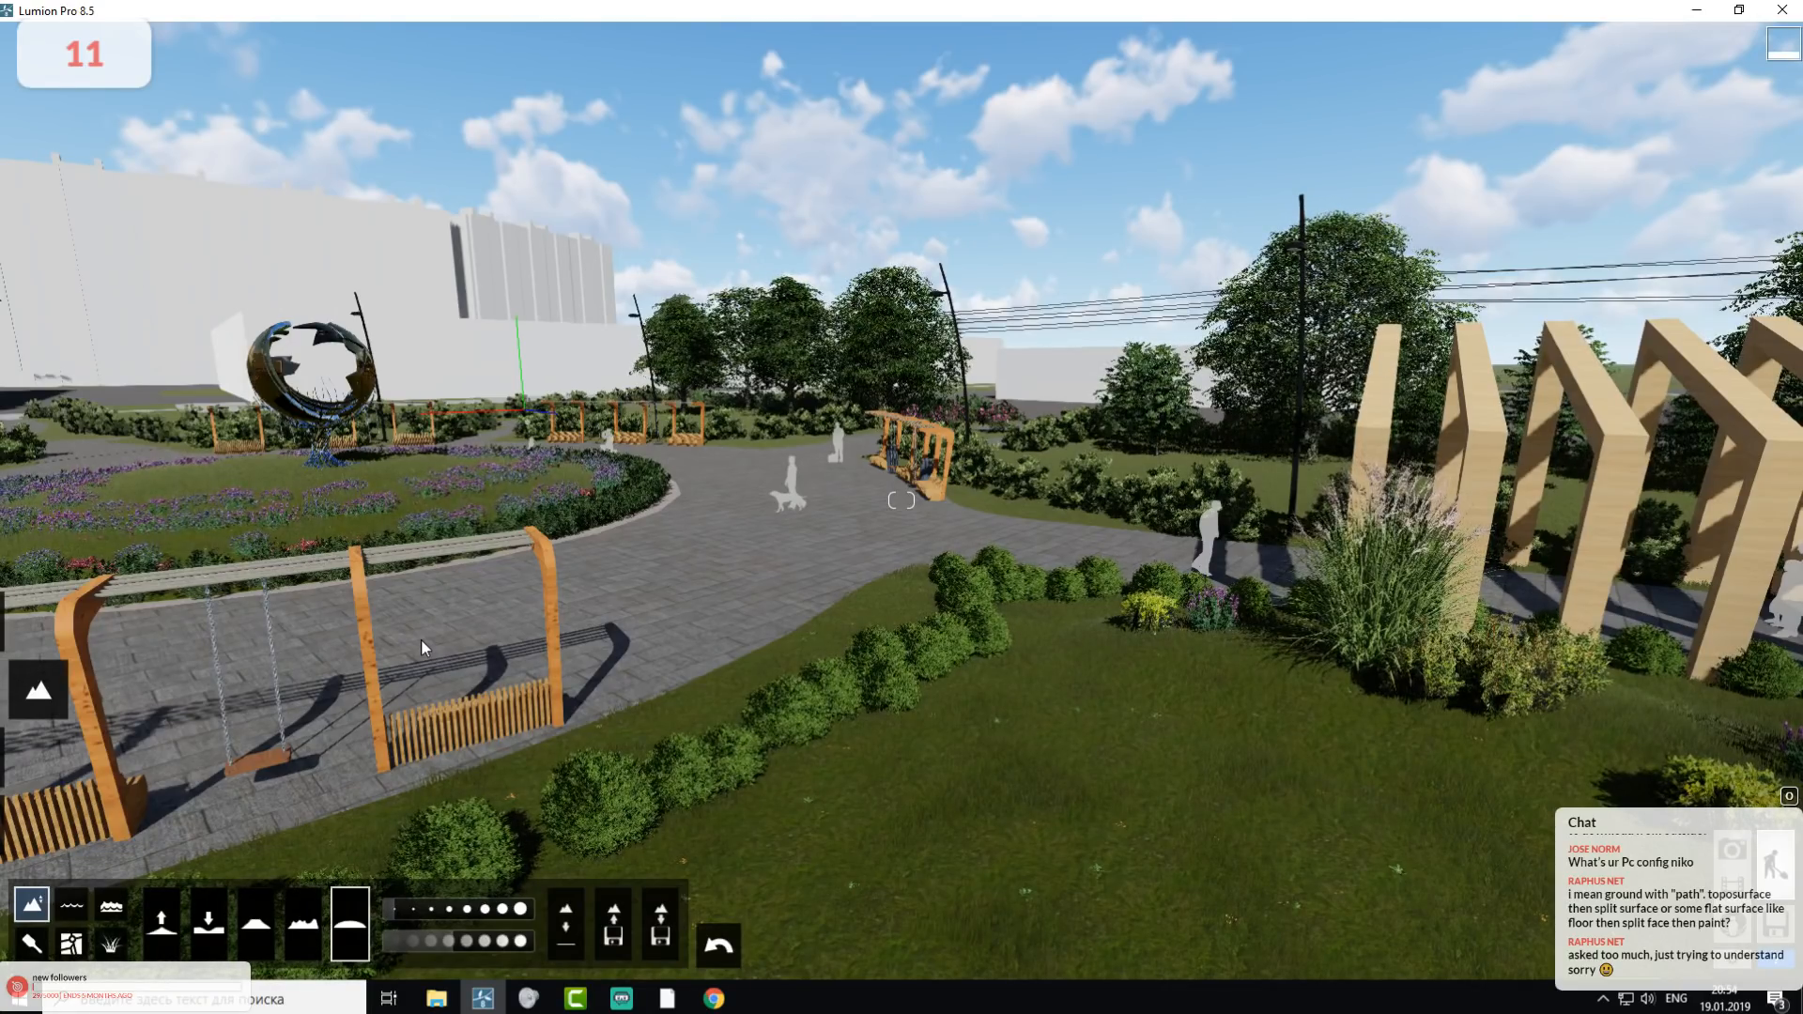
right_drag(958, 600, 952, 588)
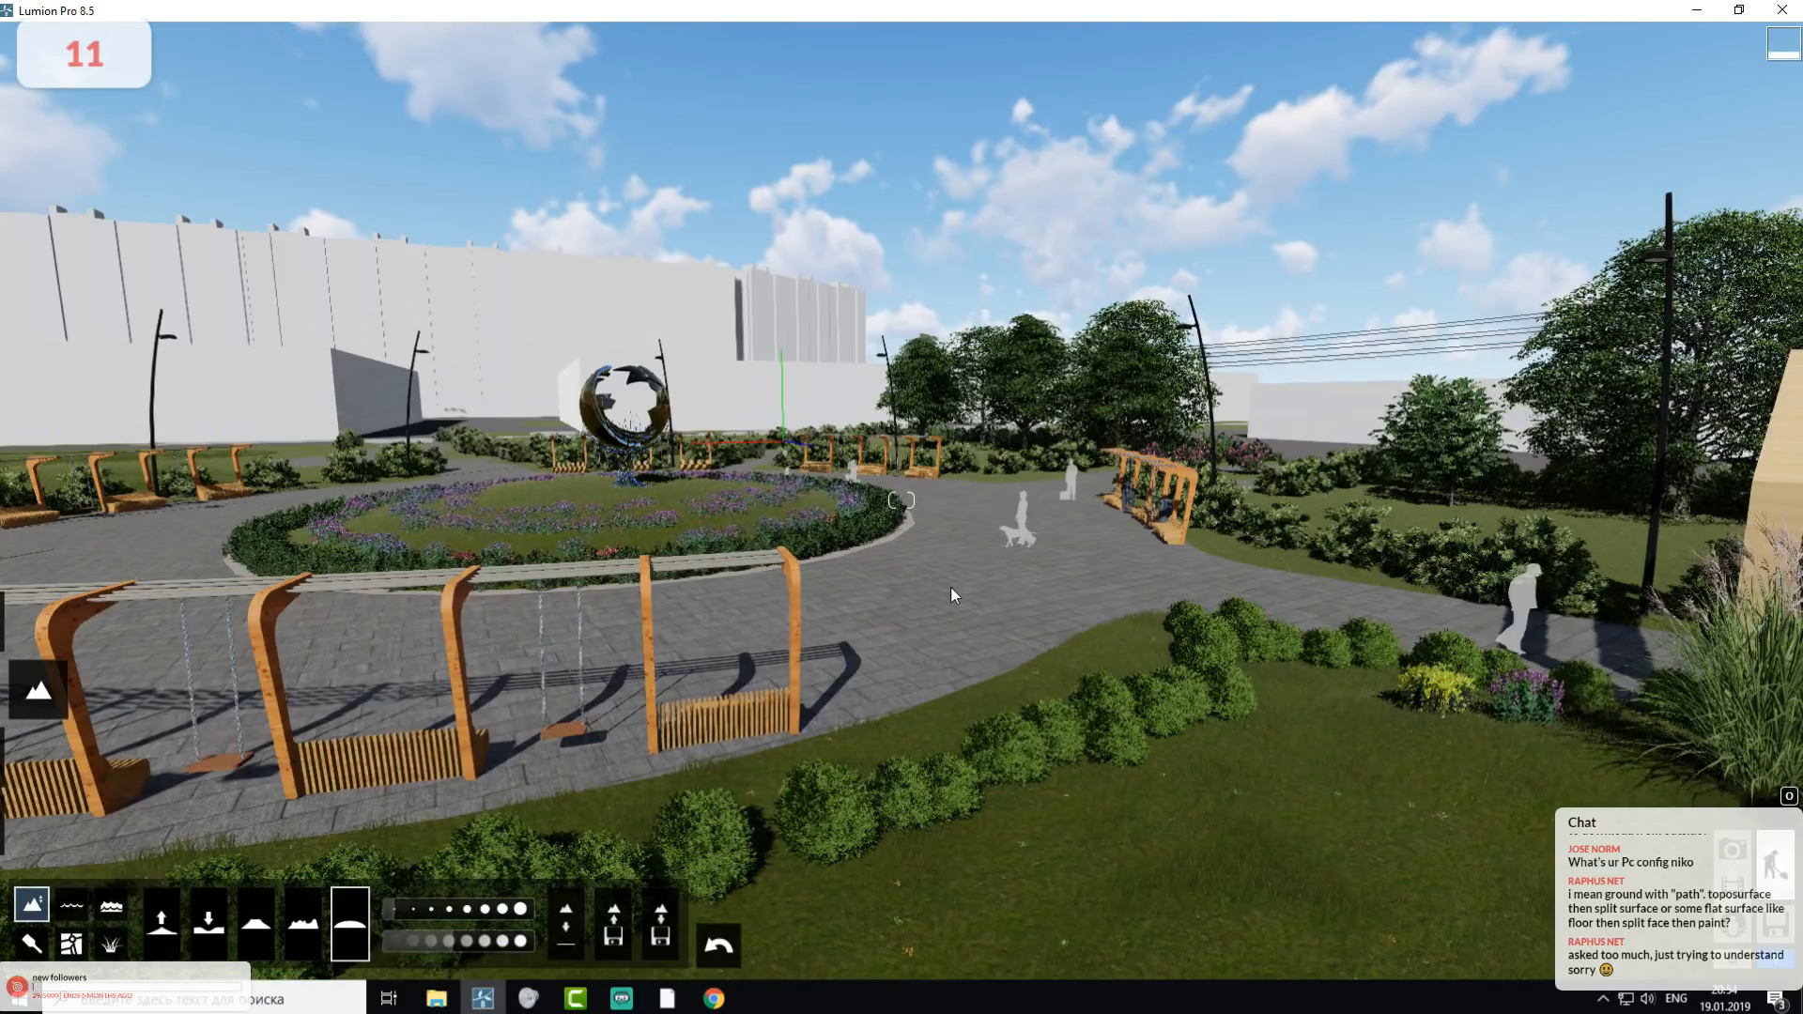
key(w)
right_drag(919, 696, 849, 606)
key(s)
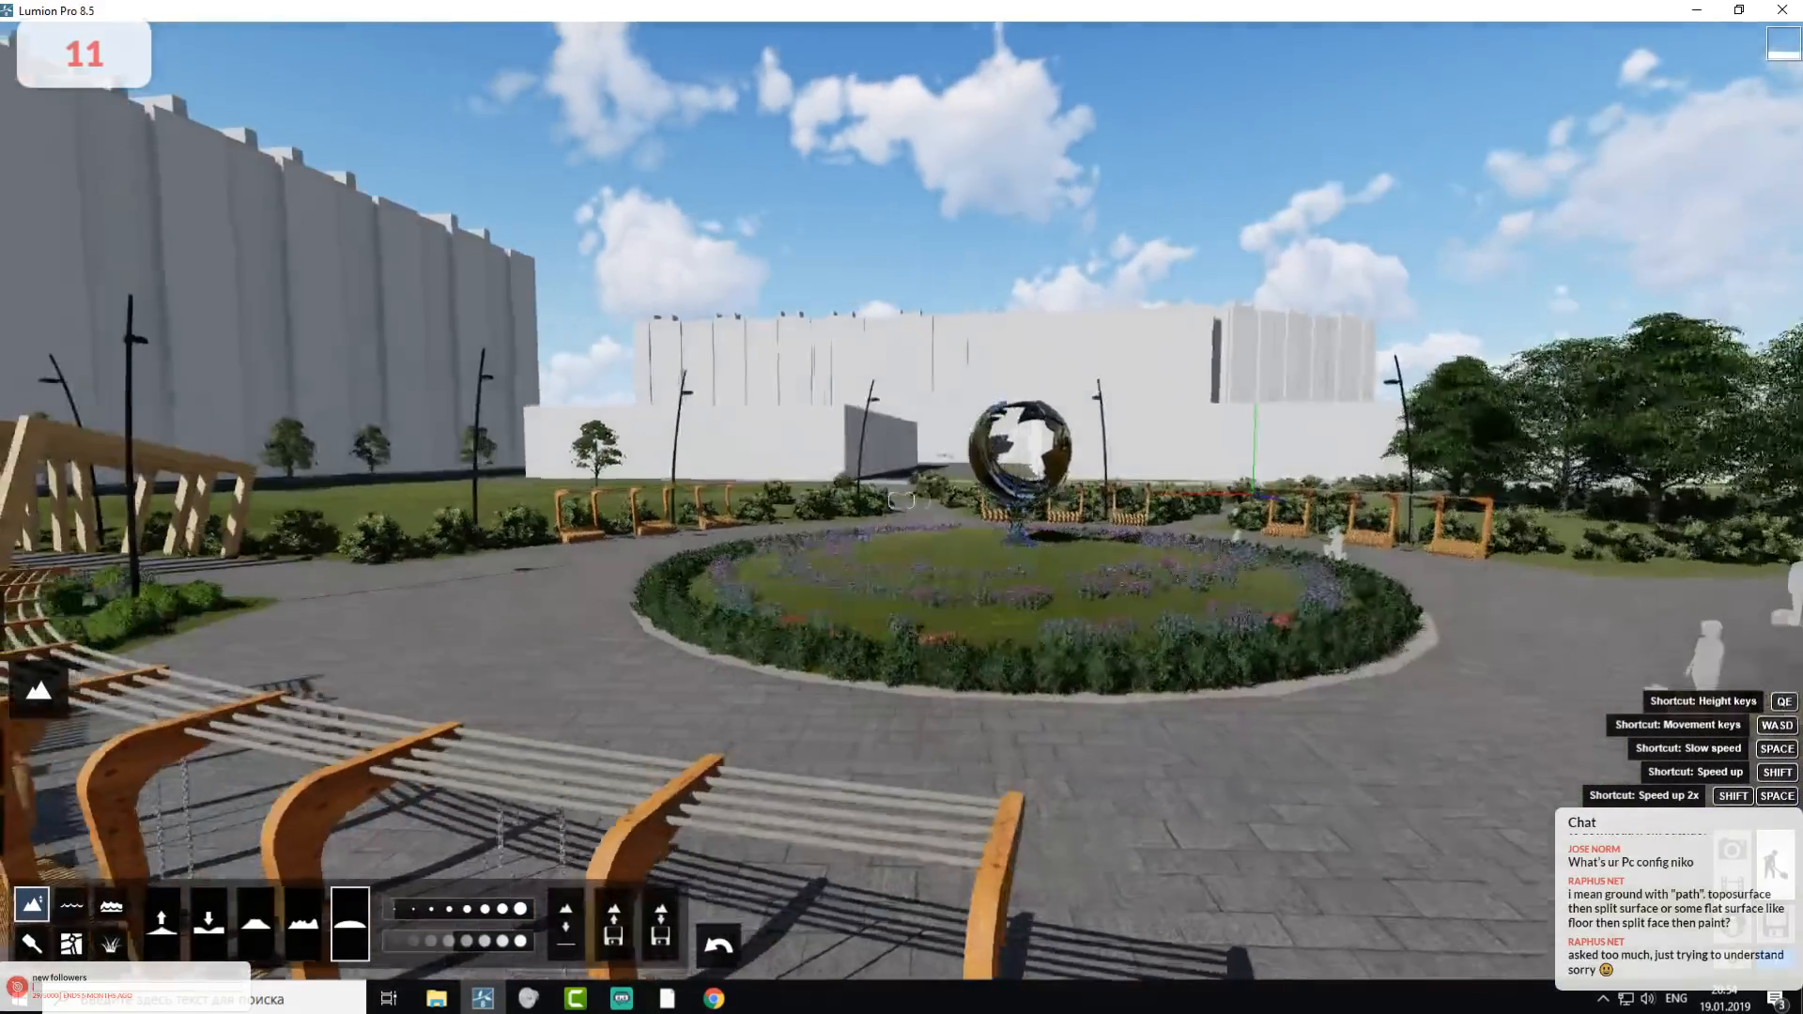
- Switch to the Revit curtain wall project and find the empty area beside the existing topography in the Site plan
click(667, 999)
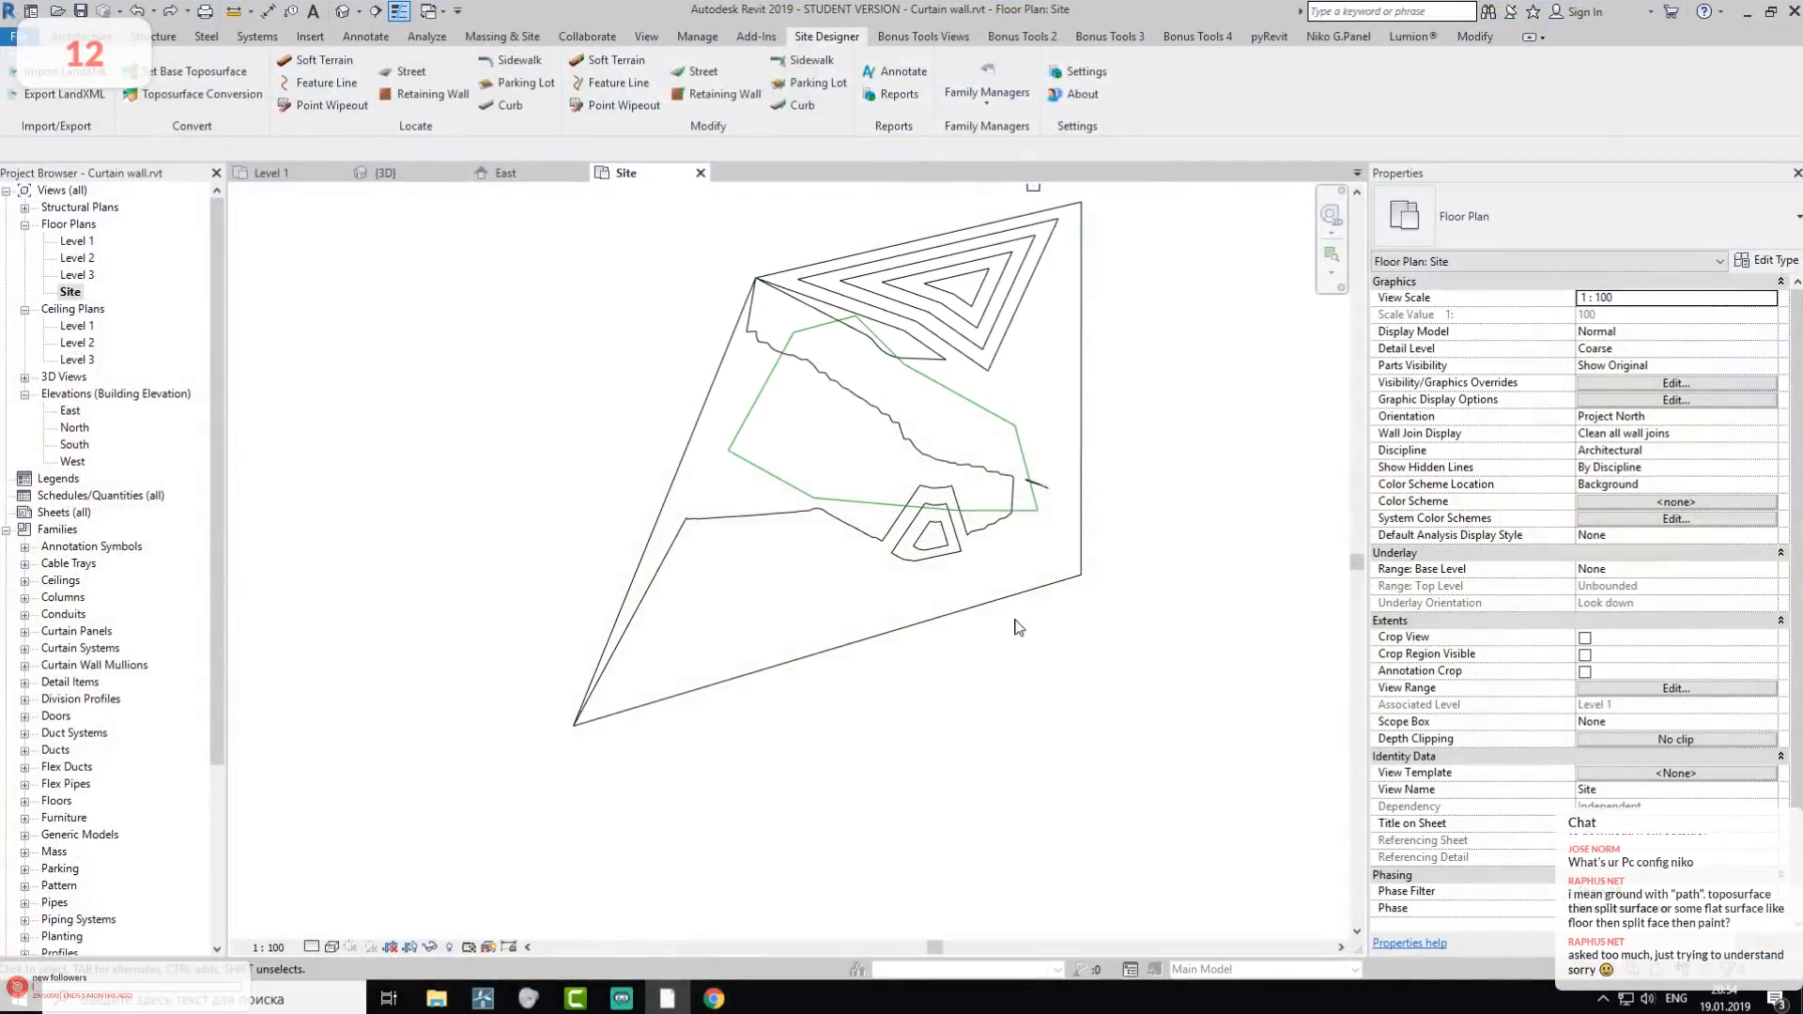
middle_drag(699, 314, 625, 461)
scroll(670, 543, up, 1)
scroll(632, 503, down, 2)
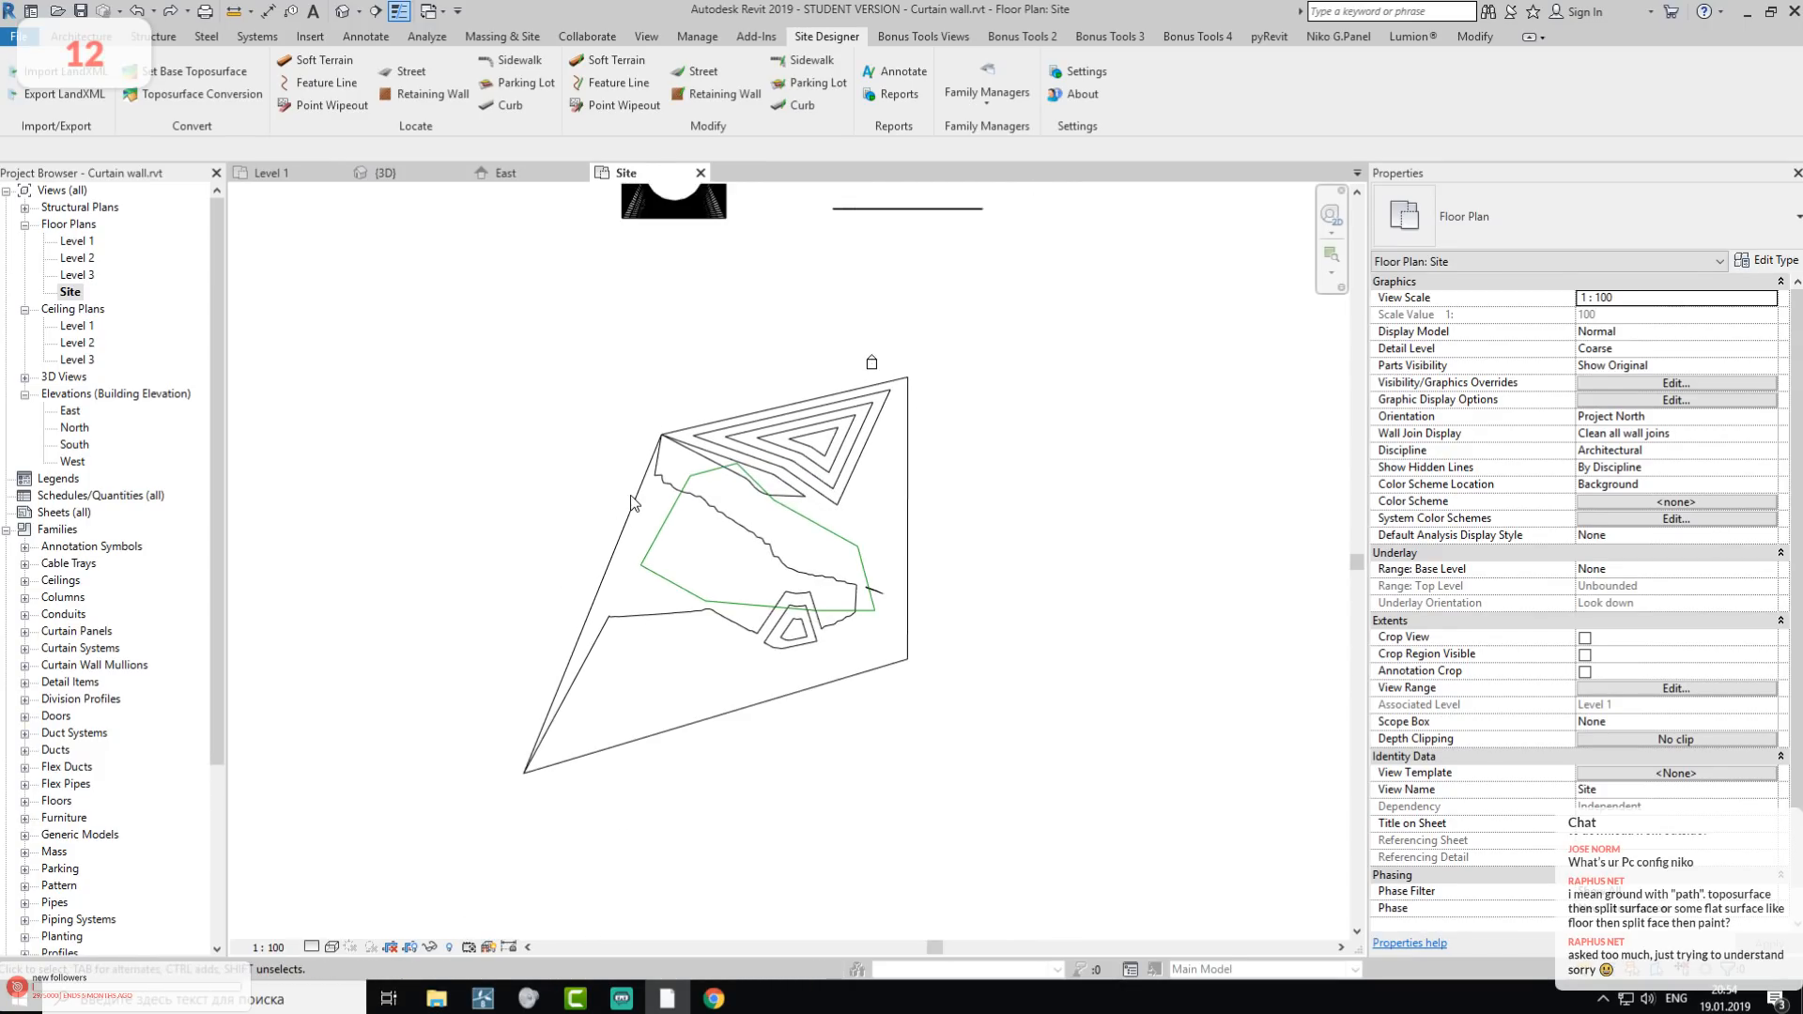
middle_drag(886, 599, 685, 606)
middle_drag(880, 632, 622, 652)
- Create a toposurface in the empty part of the Site plan with four corner points at elevation 0, forming a rough rectangle
click(83, 37)
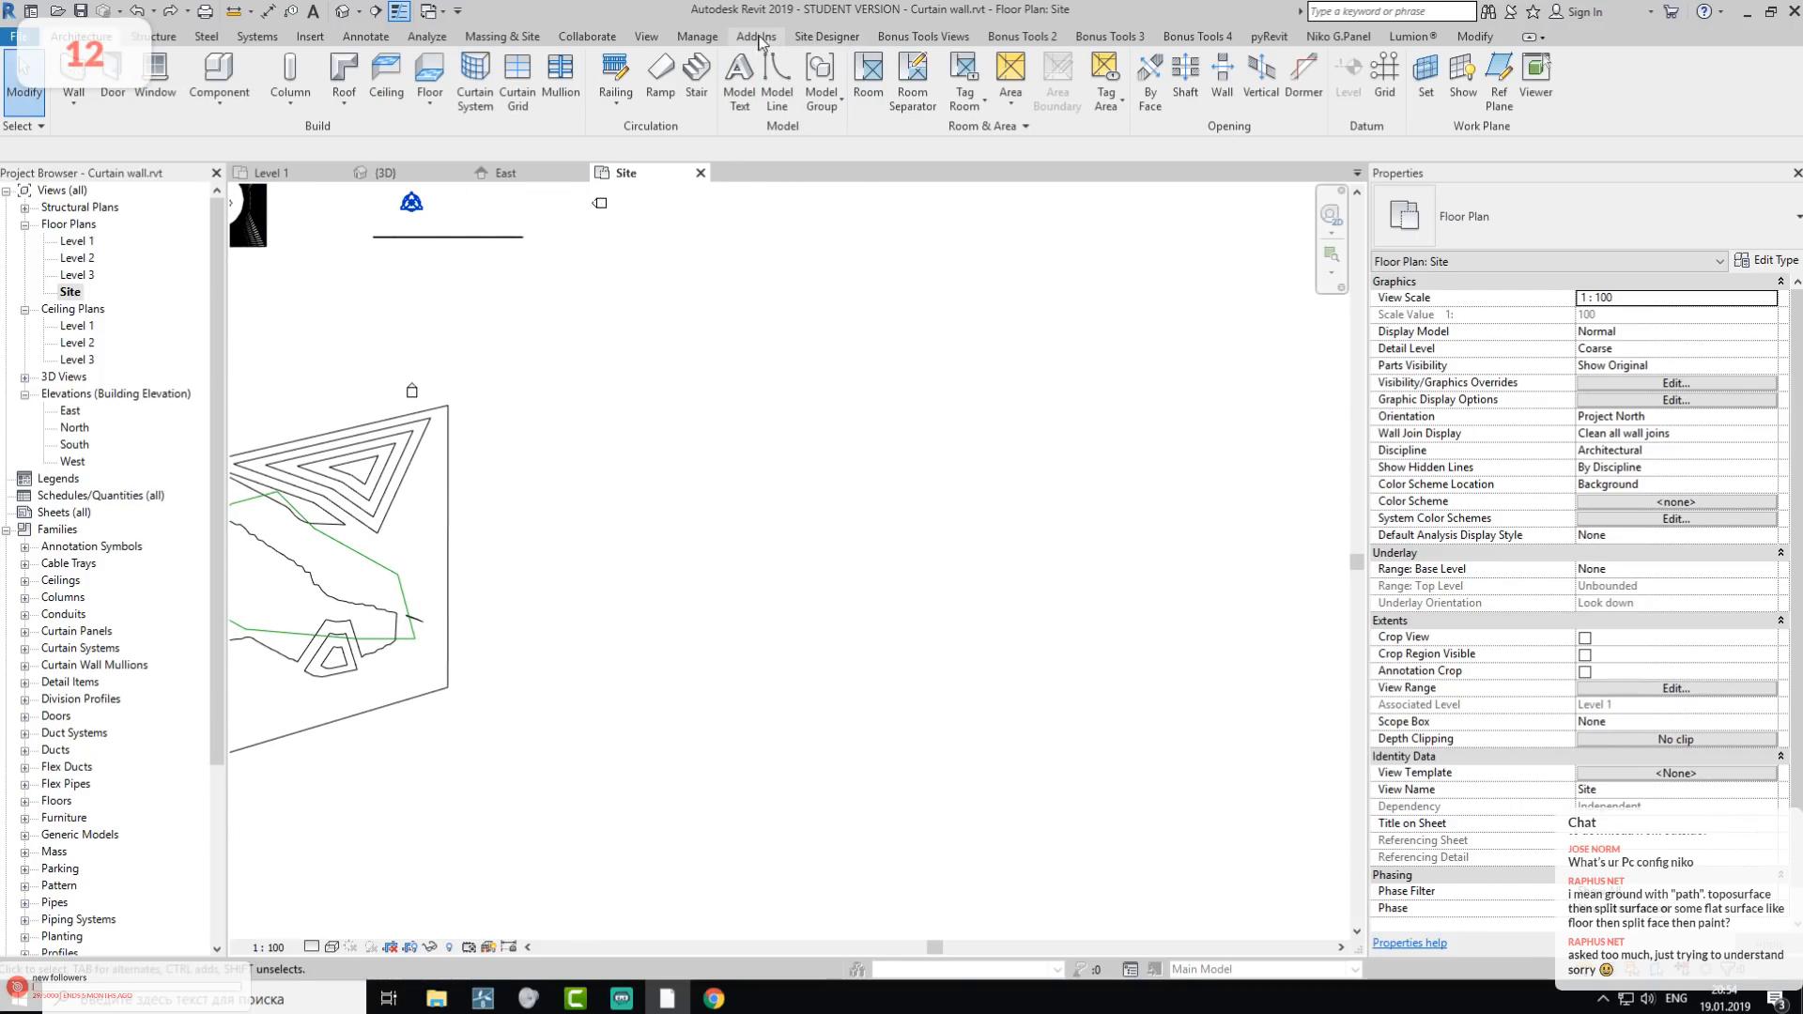
click(721, 37)
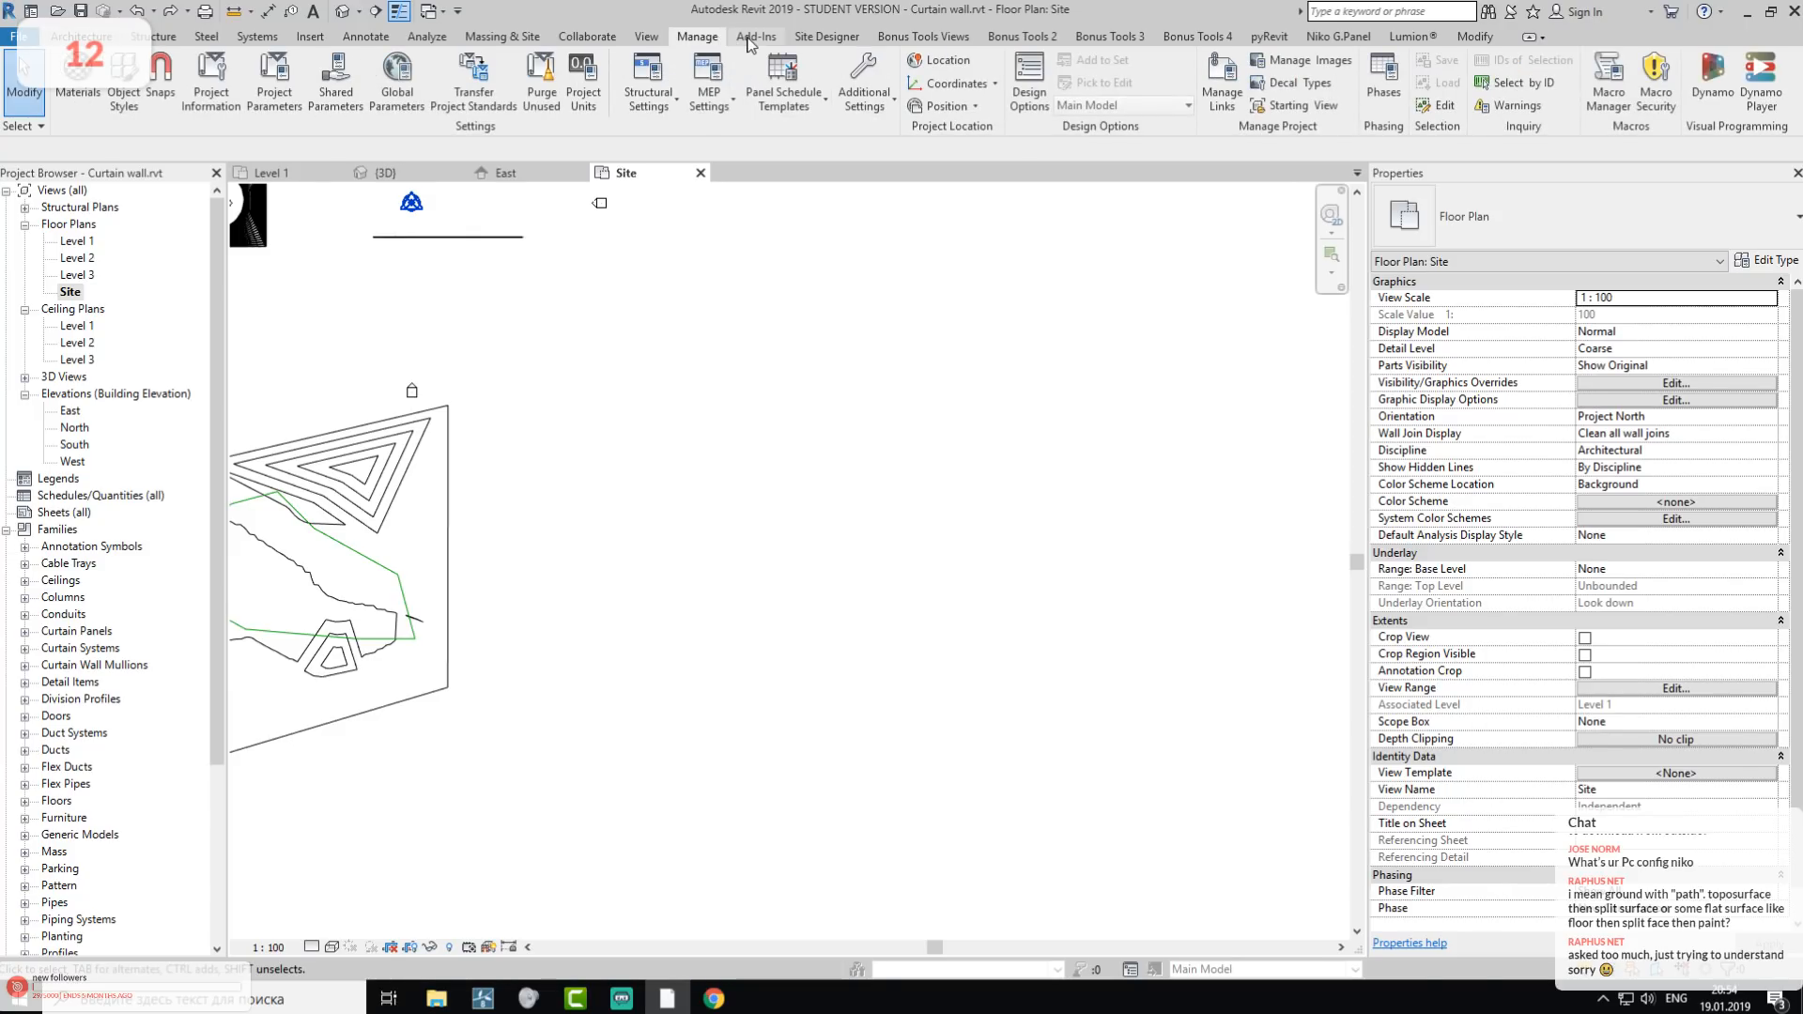
click(503, 37)
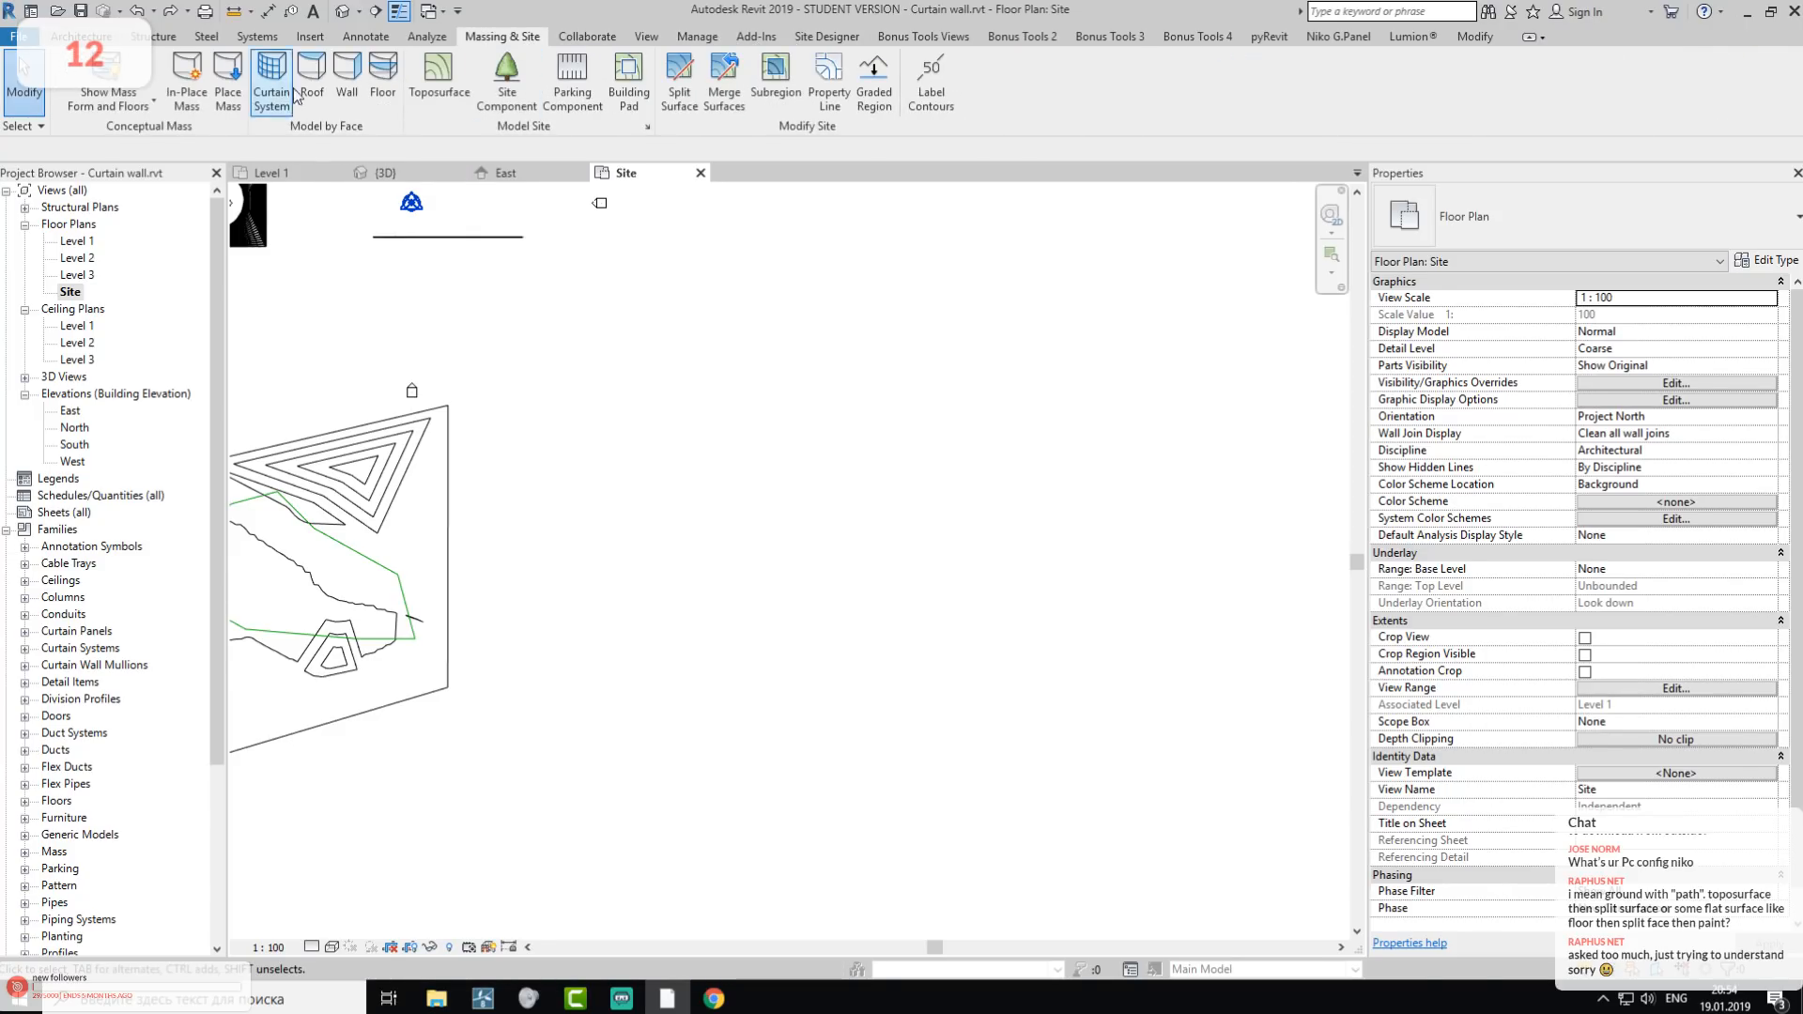
click(455, 94)
click(1049, 339)
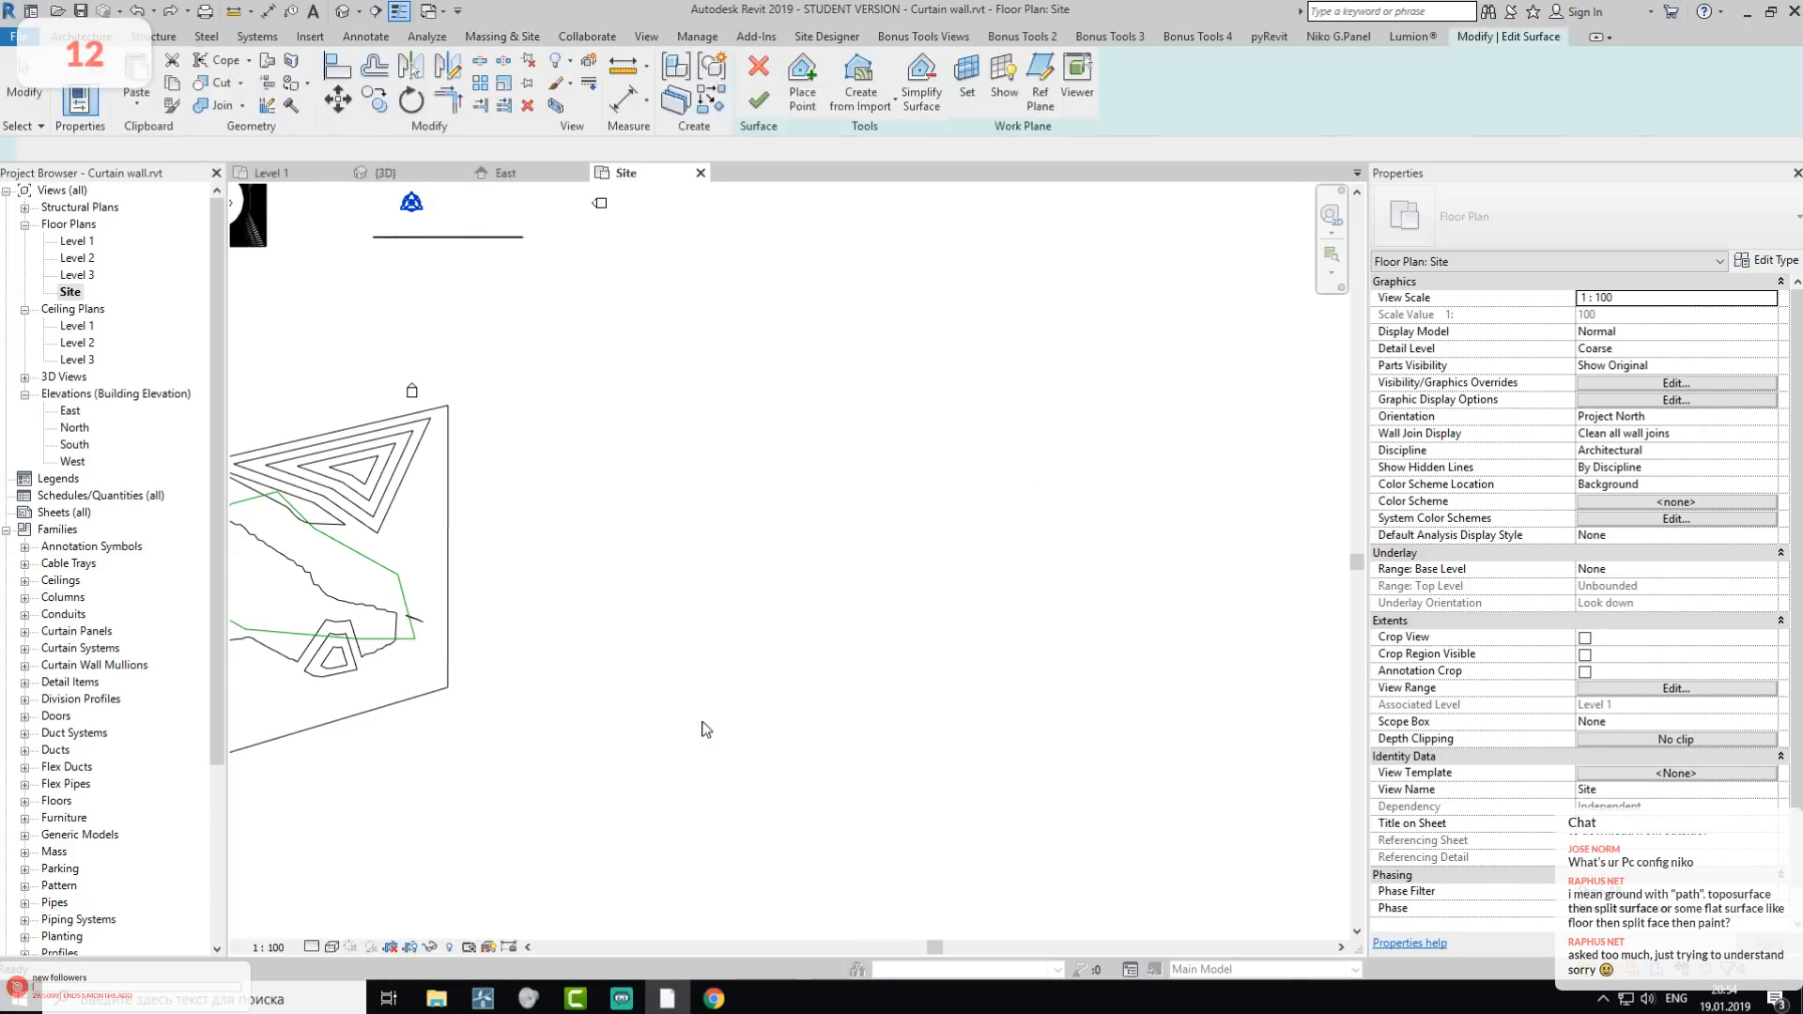
middle_drag(709, 714, 583, 614)
click(606, 642)
click(615, 256)
click(1132, 248)
click(1151, 650)
- Add five interior points at elevation 0 to the toposurface: a pair near each short side and one in the centre
click(729, 351)
click(724, 501)
click(1037, 358)
click(1035, 490)
click(885, 416)
middle_drag(1050, 451, 994, 543)
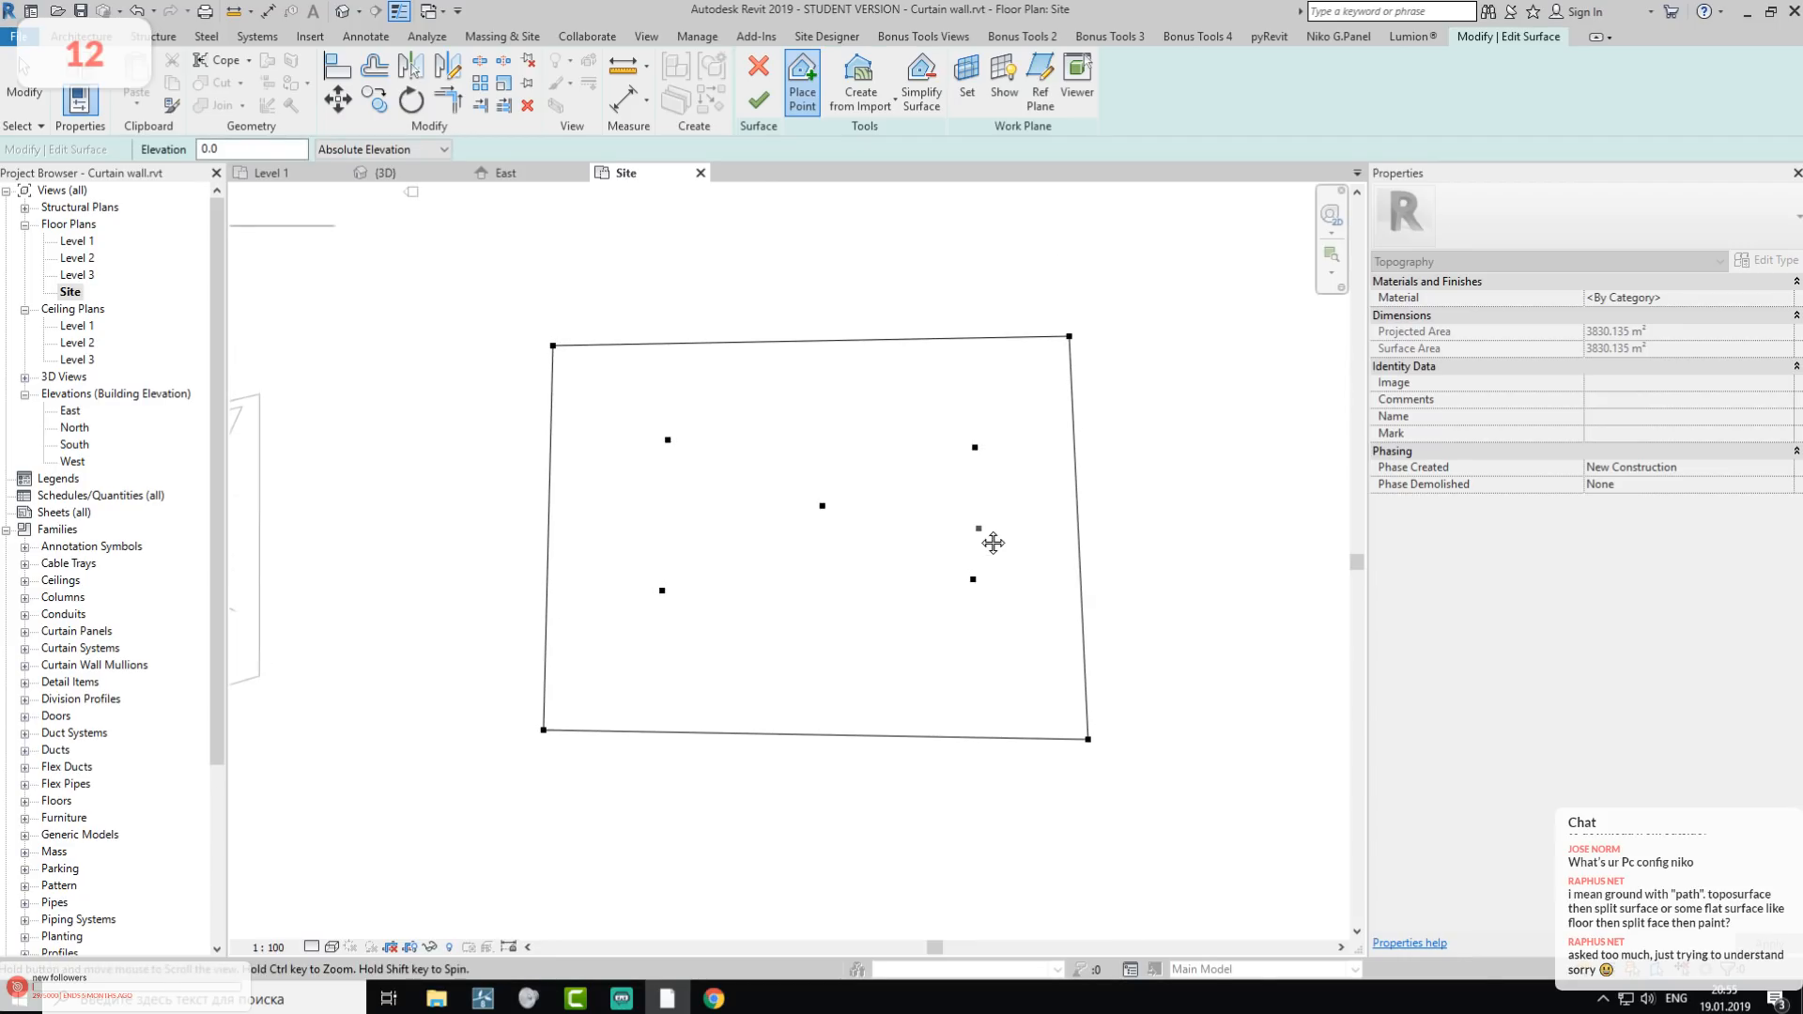
key(Escape)
- Set the elevation of the western pair of interior points to 2000
drag(692, 594, 691, 592)
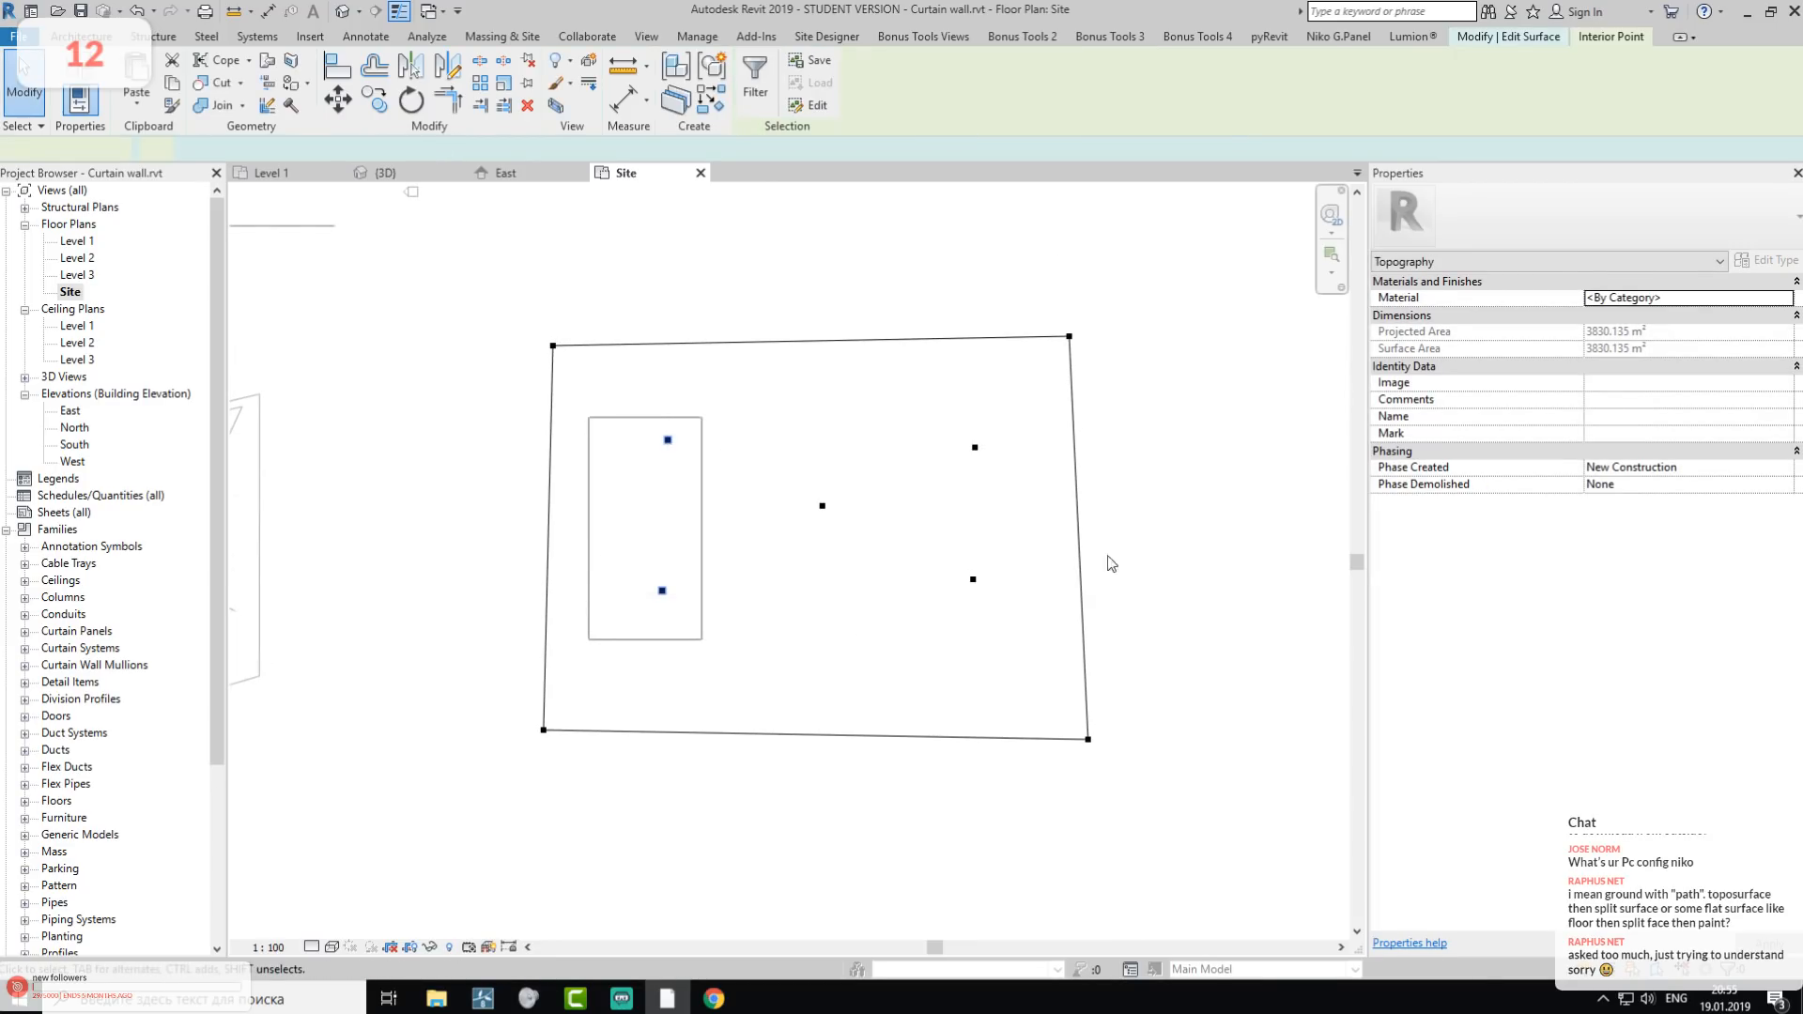
click(1633, 305)
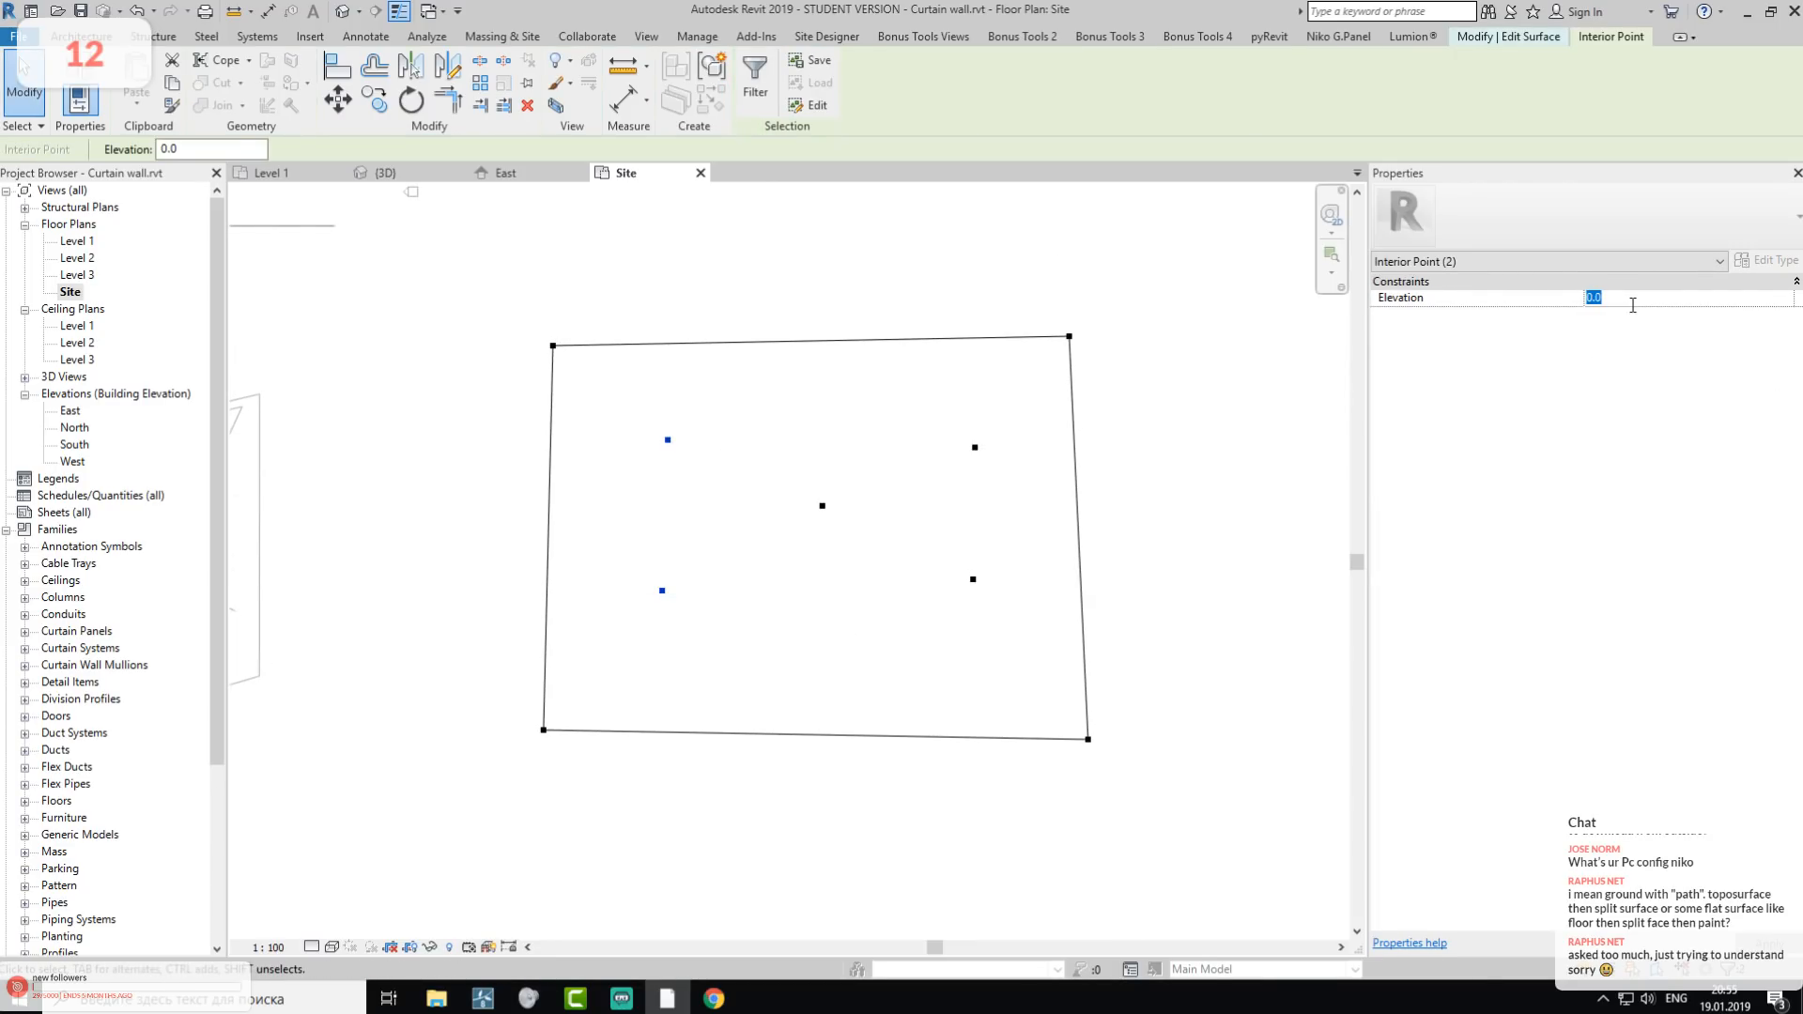
key(Return)
- Set the elevation of the eastern pair of interior points to -1000
drag(947, 404, 1008, 611)
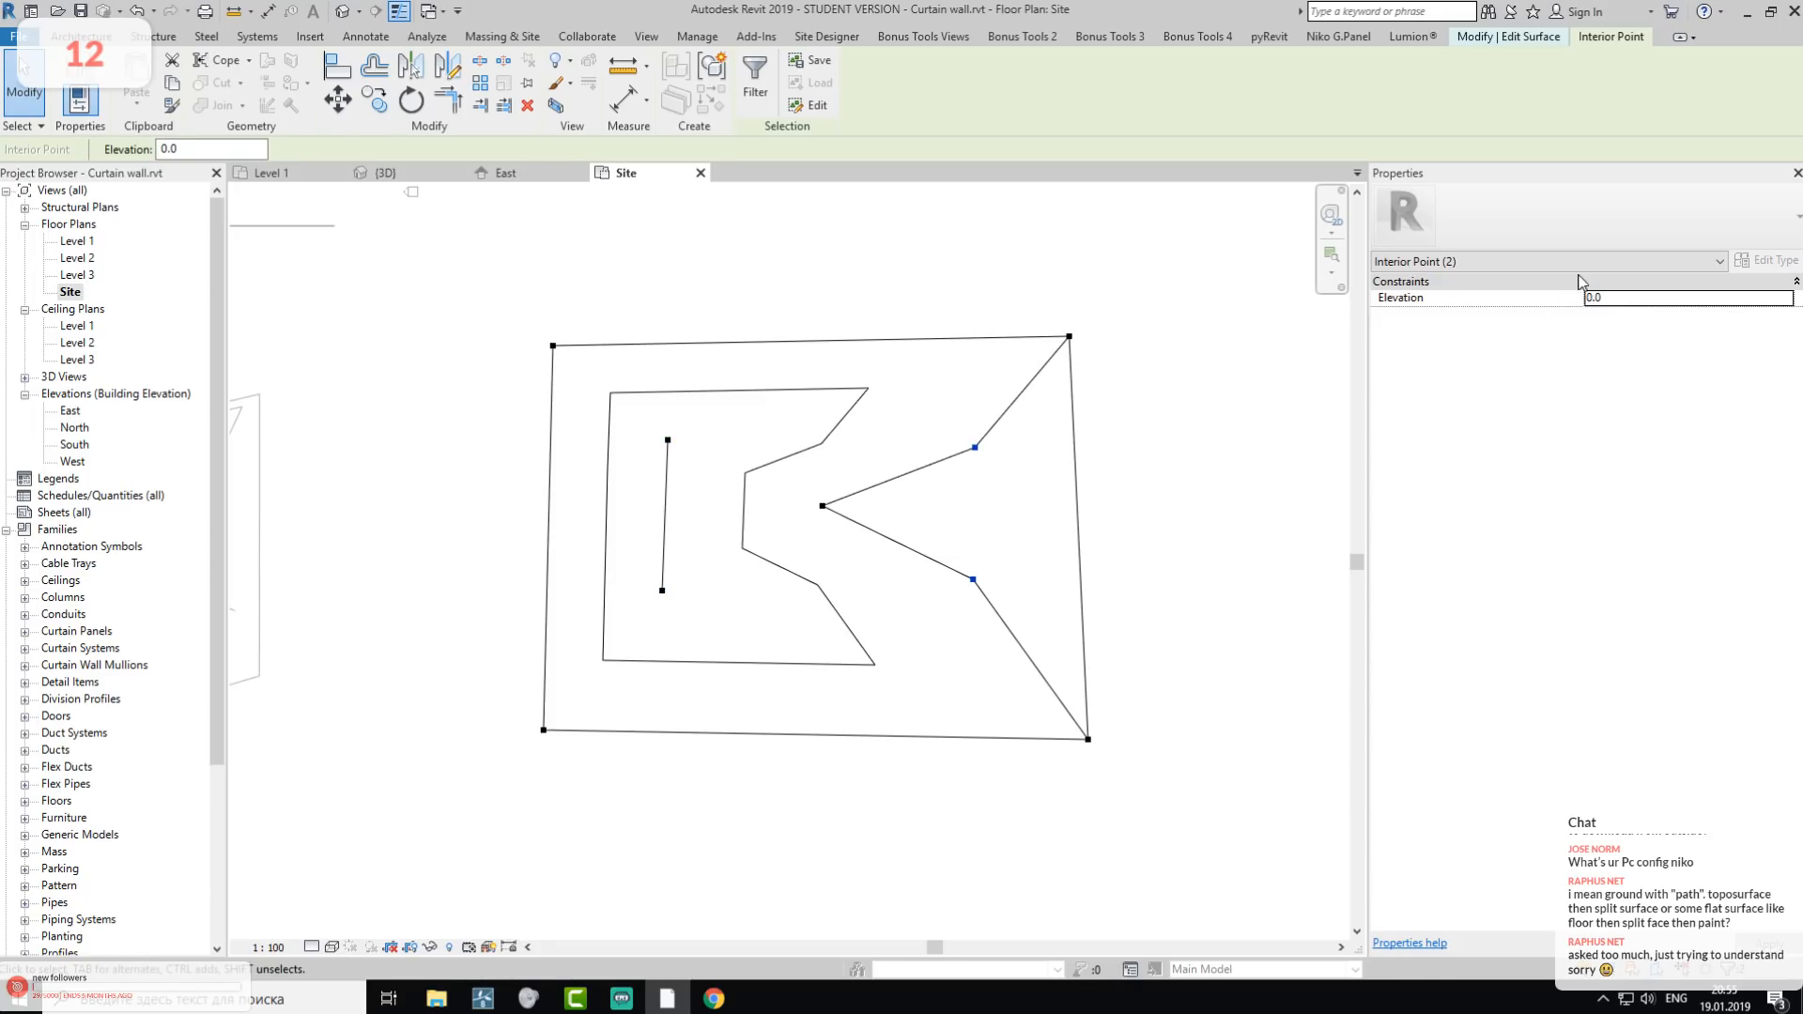
click(1658, 262)
click(1662, 262)
click(1667, 262)
click(1762, 292)
click(1667, 298)
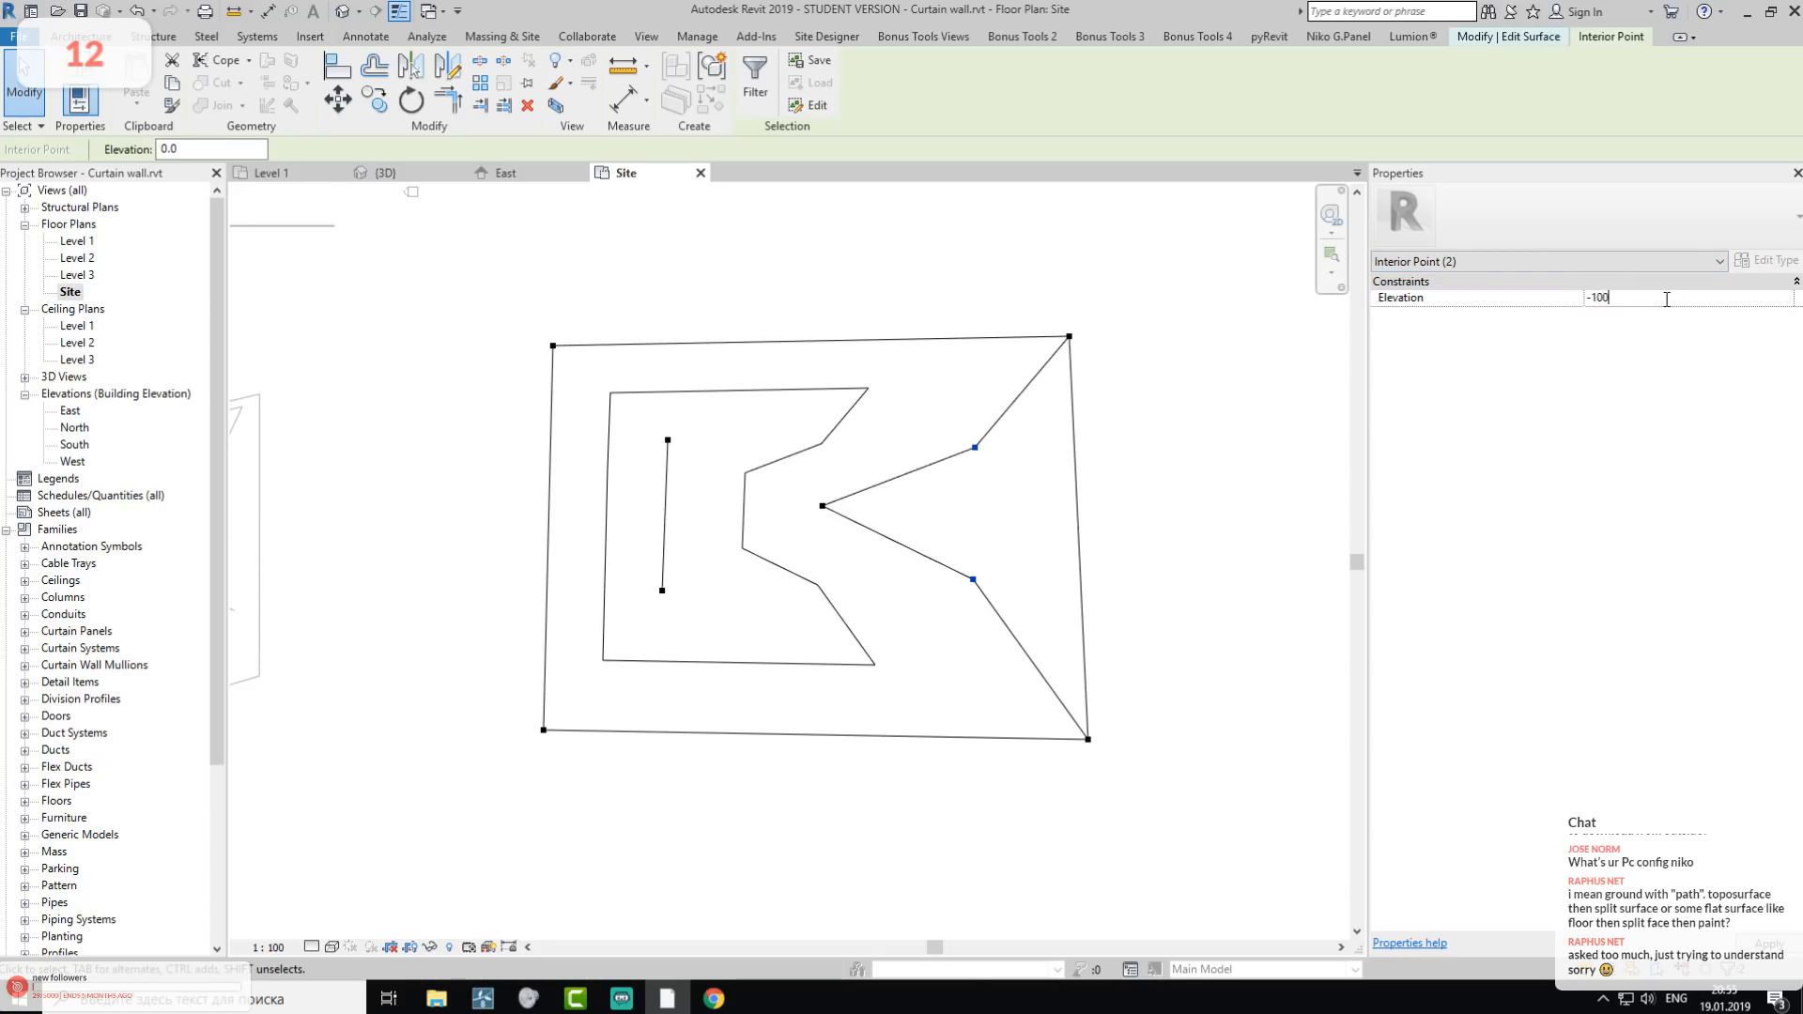
key(Return)
- Set the central interior point's elevation to 1500 and finish the toposurface
drag(802, 481, 892, 523)
click(1649, 295)
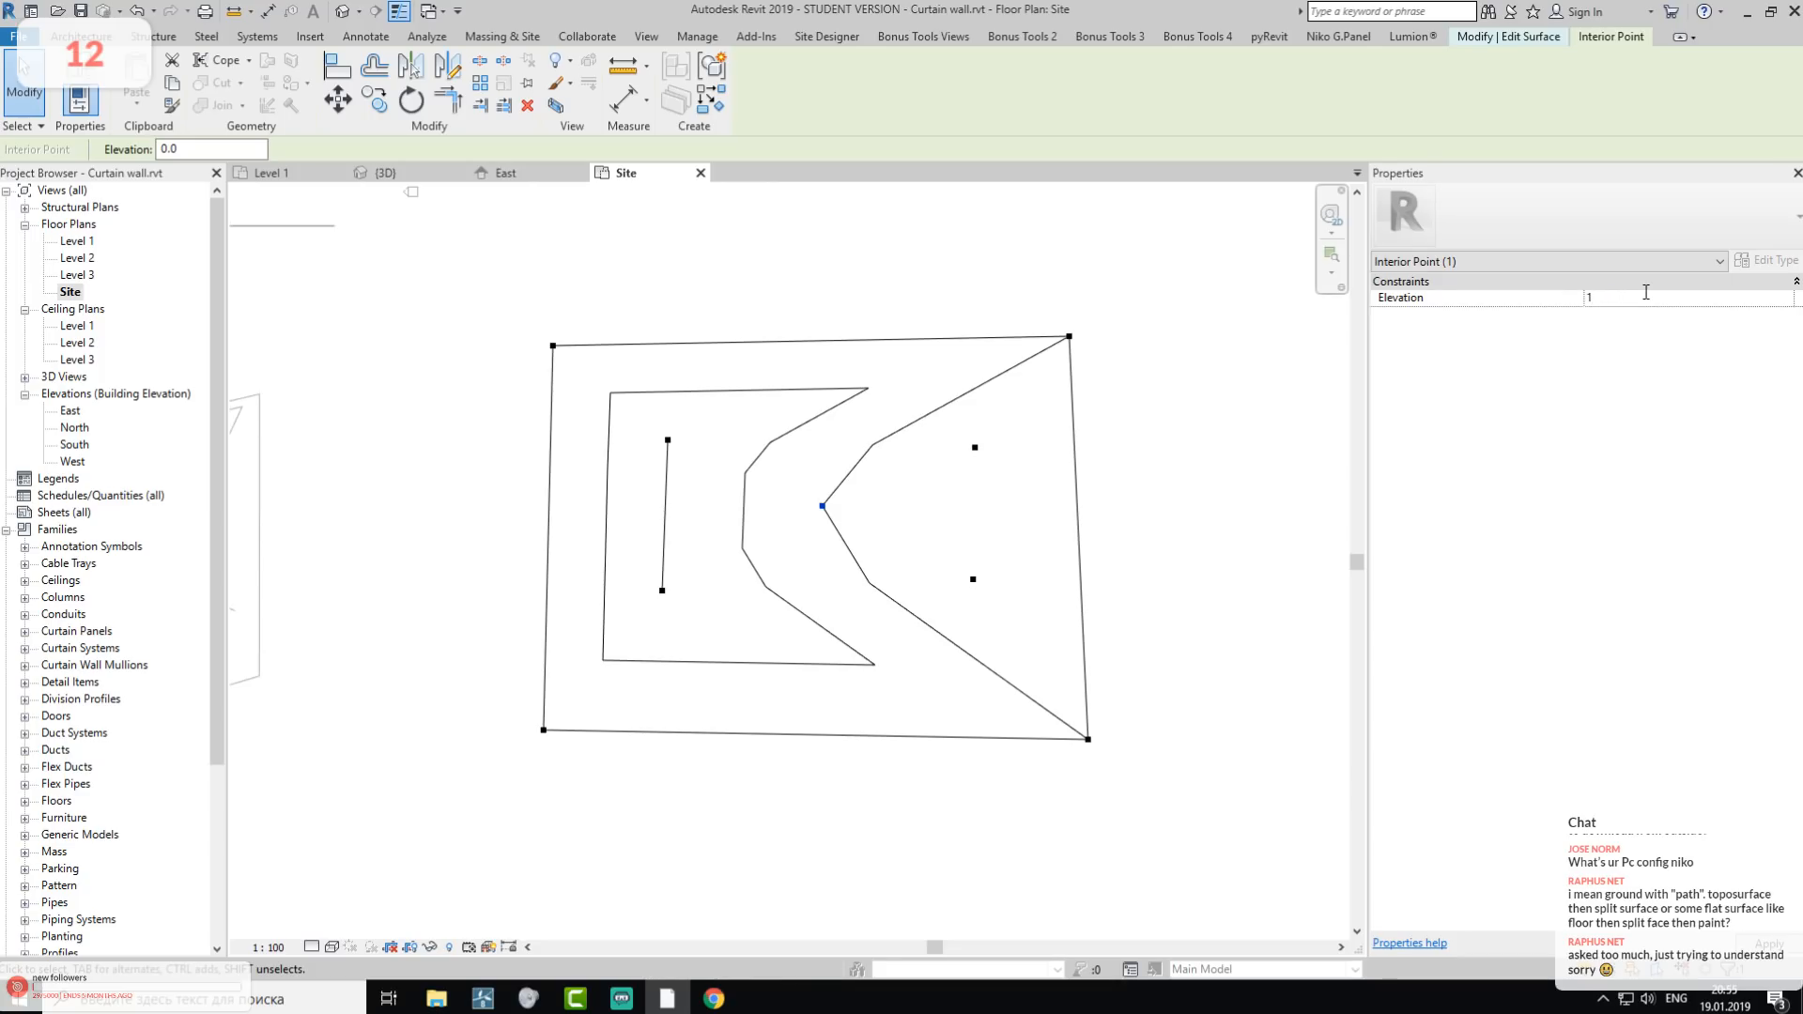
text(1500)
key(Return)
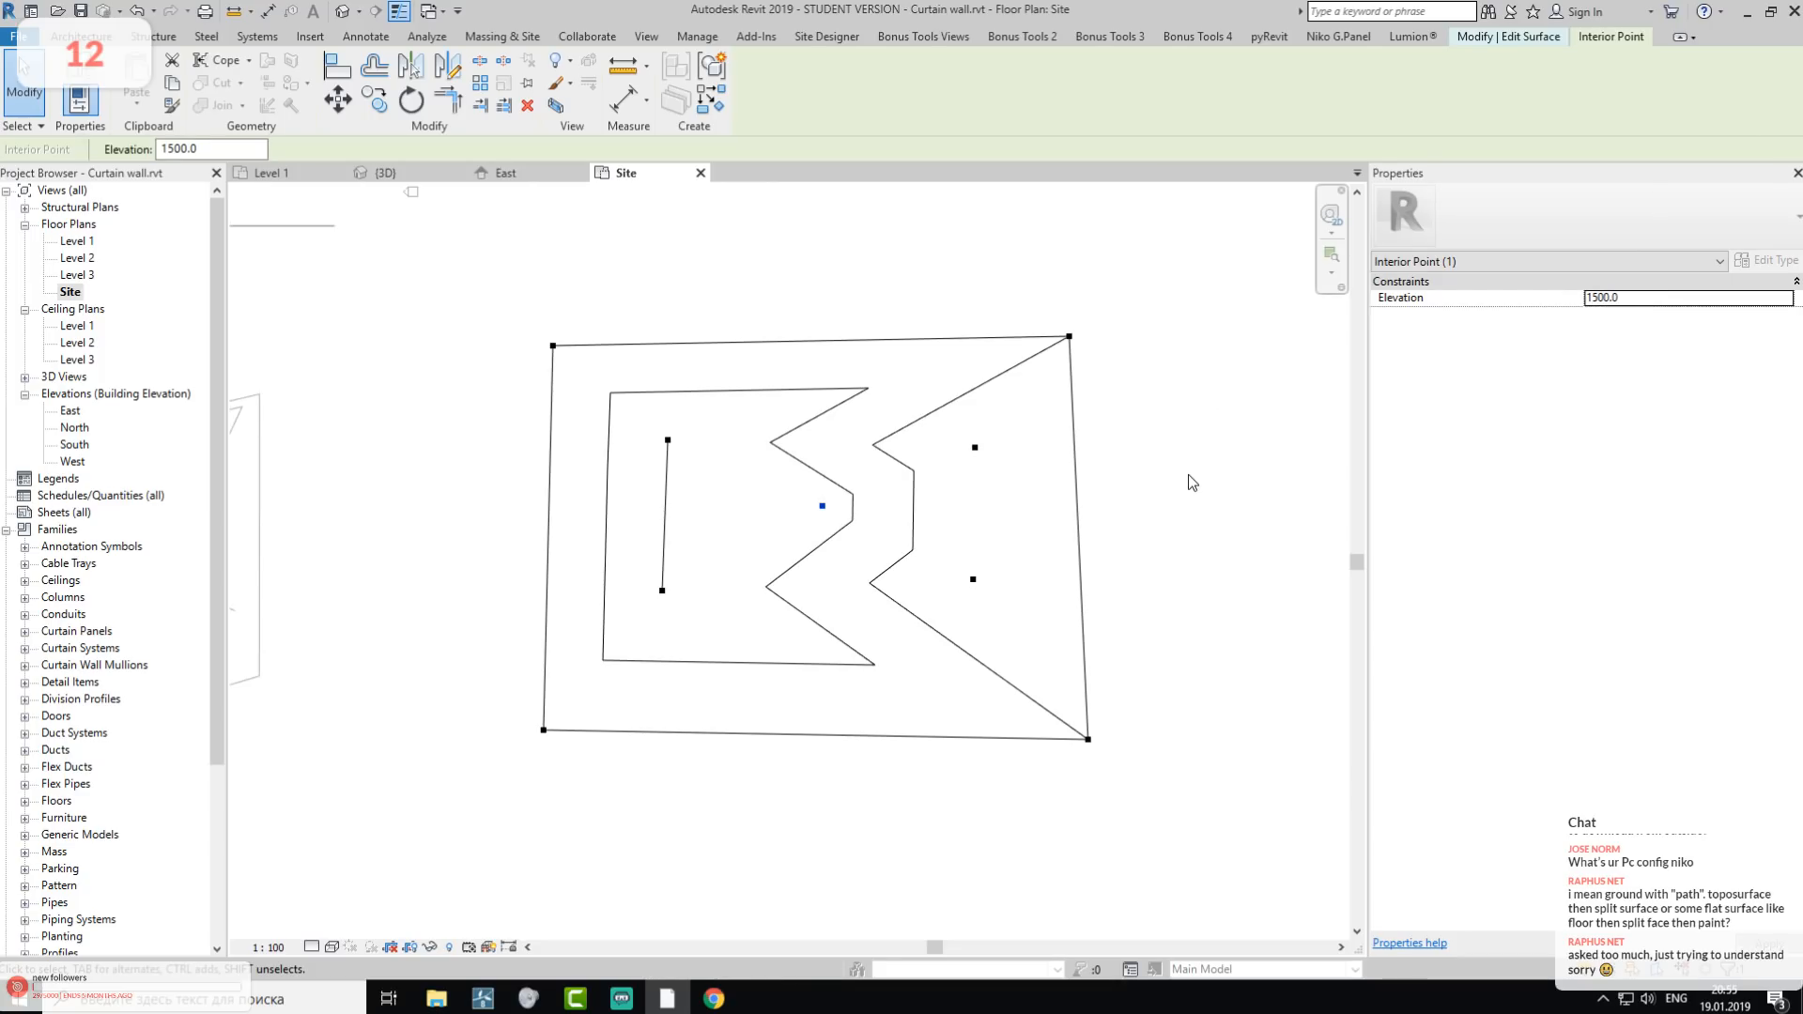
click(1186, 475)
click(758, 98)
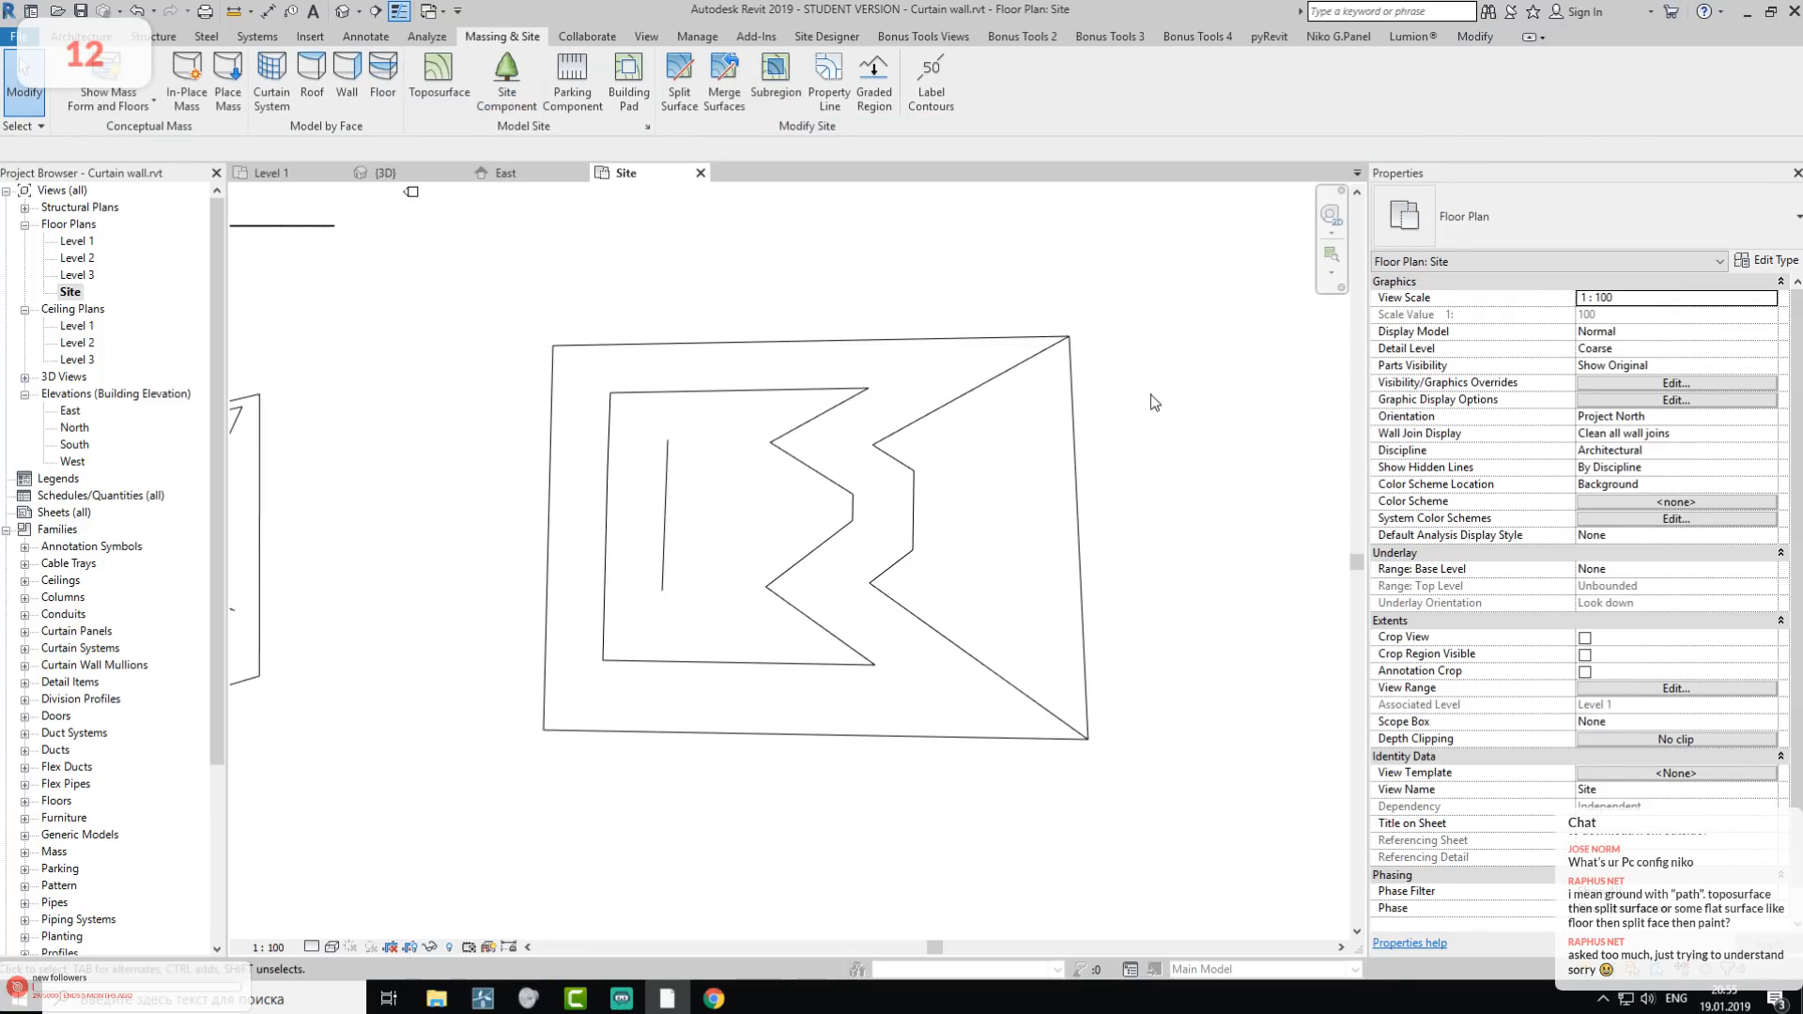
- Edit the new toposurface in the 3D view and set its western pair of interior points to an elevation of 8000
click(340, 19)
middle_drag(1102, 599, 205, 389)
shift+middle_drag(357, 404, 522, 224)
middle_drag(809, 375, 780, 600)
click(780, 600)
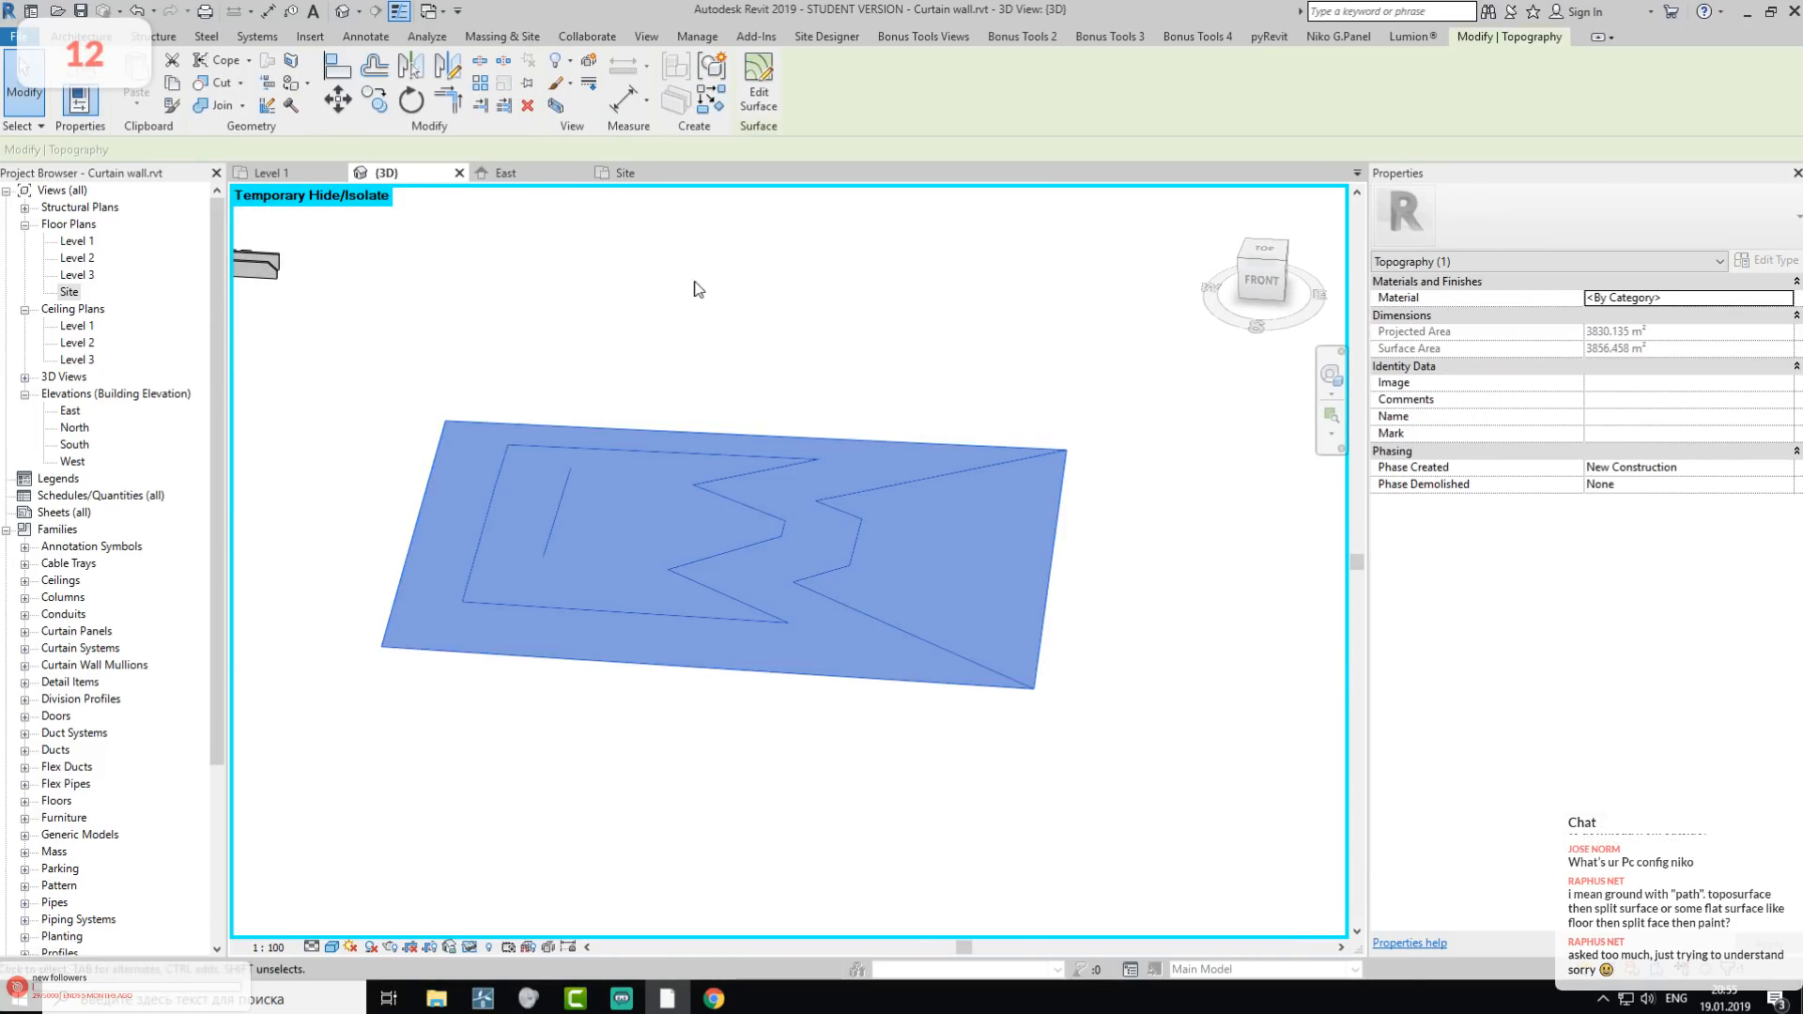
click(759, 85)
drag(526, 444, 593, 568)
click(1701, 297)
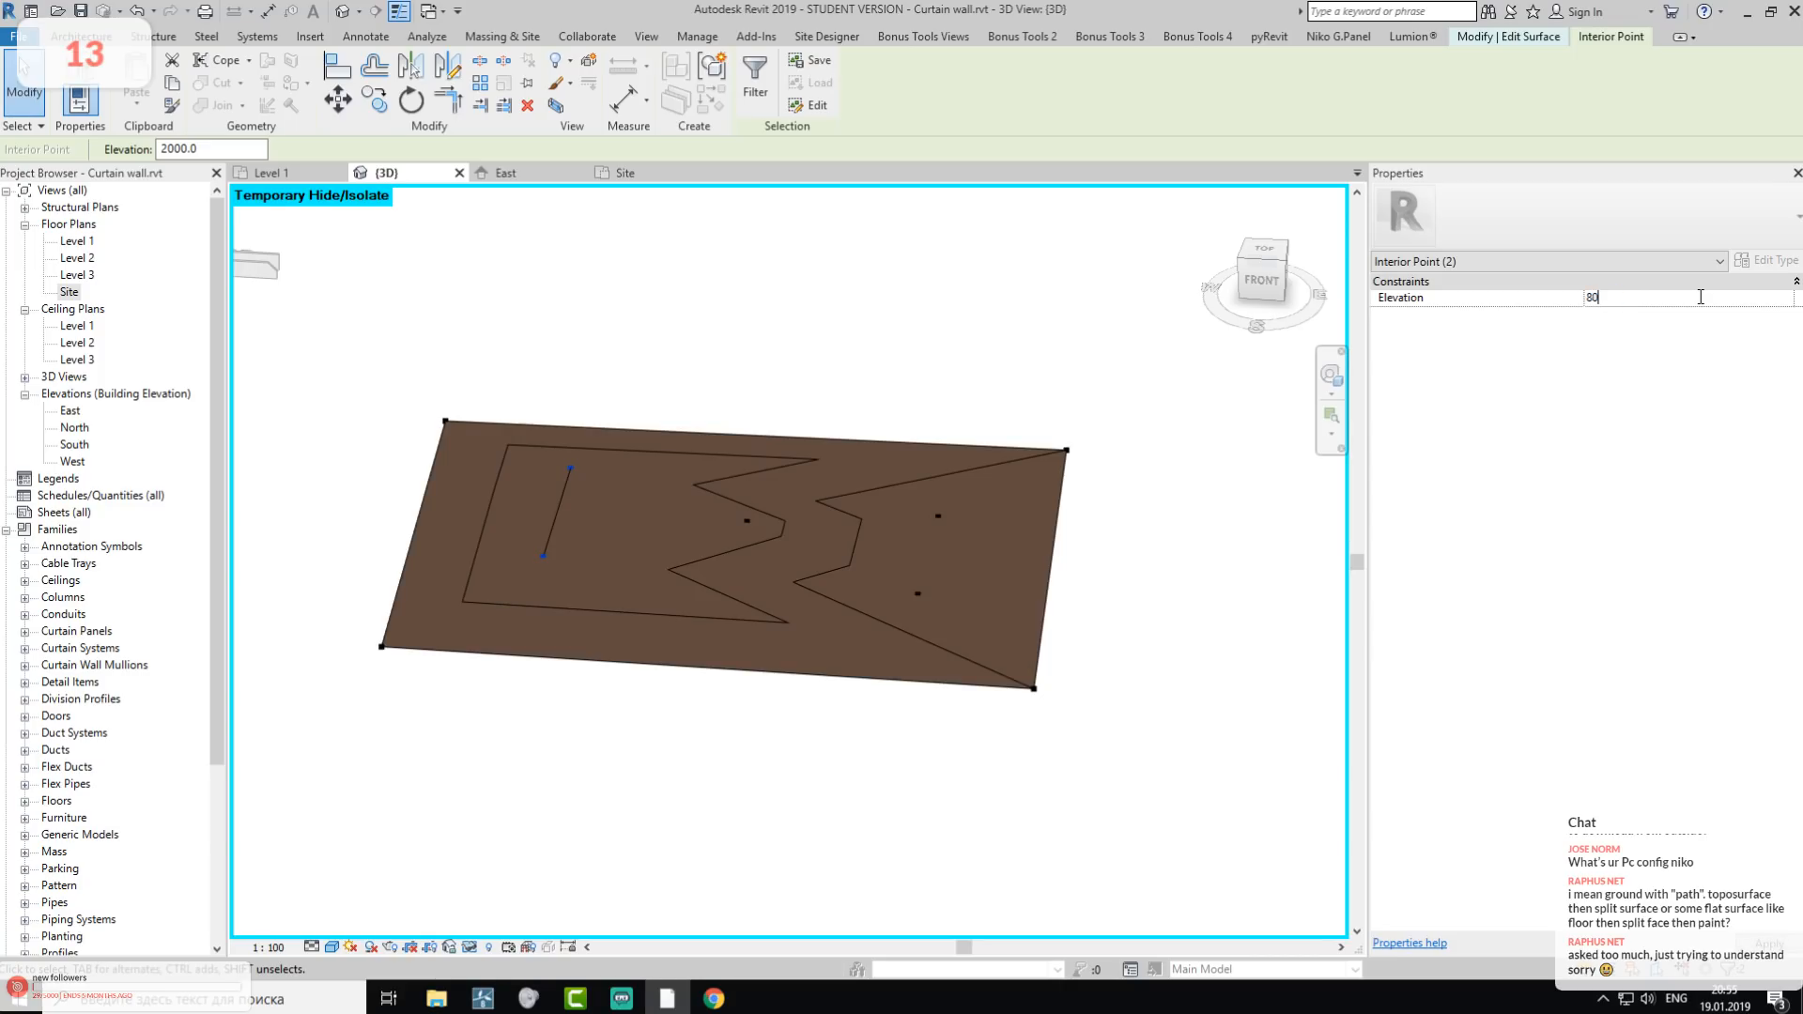
text(8000)
key(Return)
- Set the eastern pair of interior points to an elevation of -4000
drag(894, 487, 956, 615)
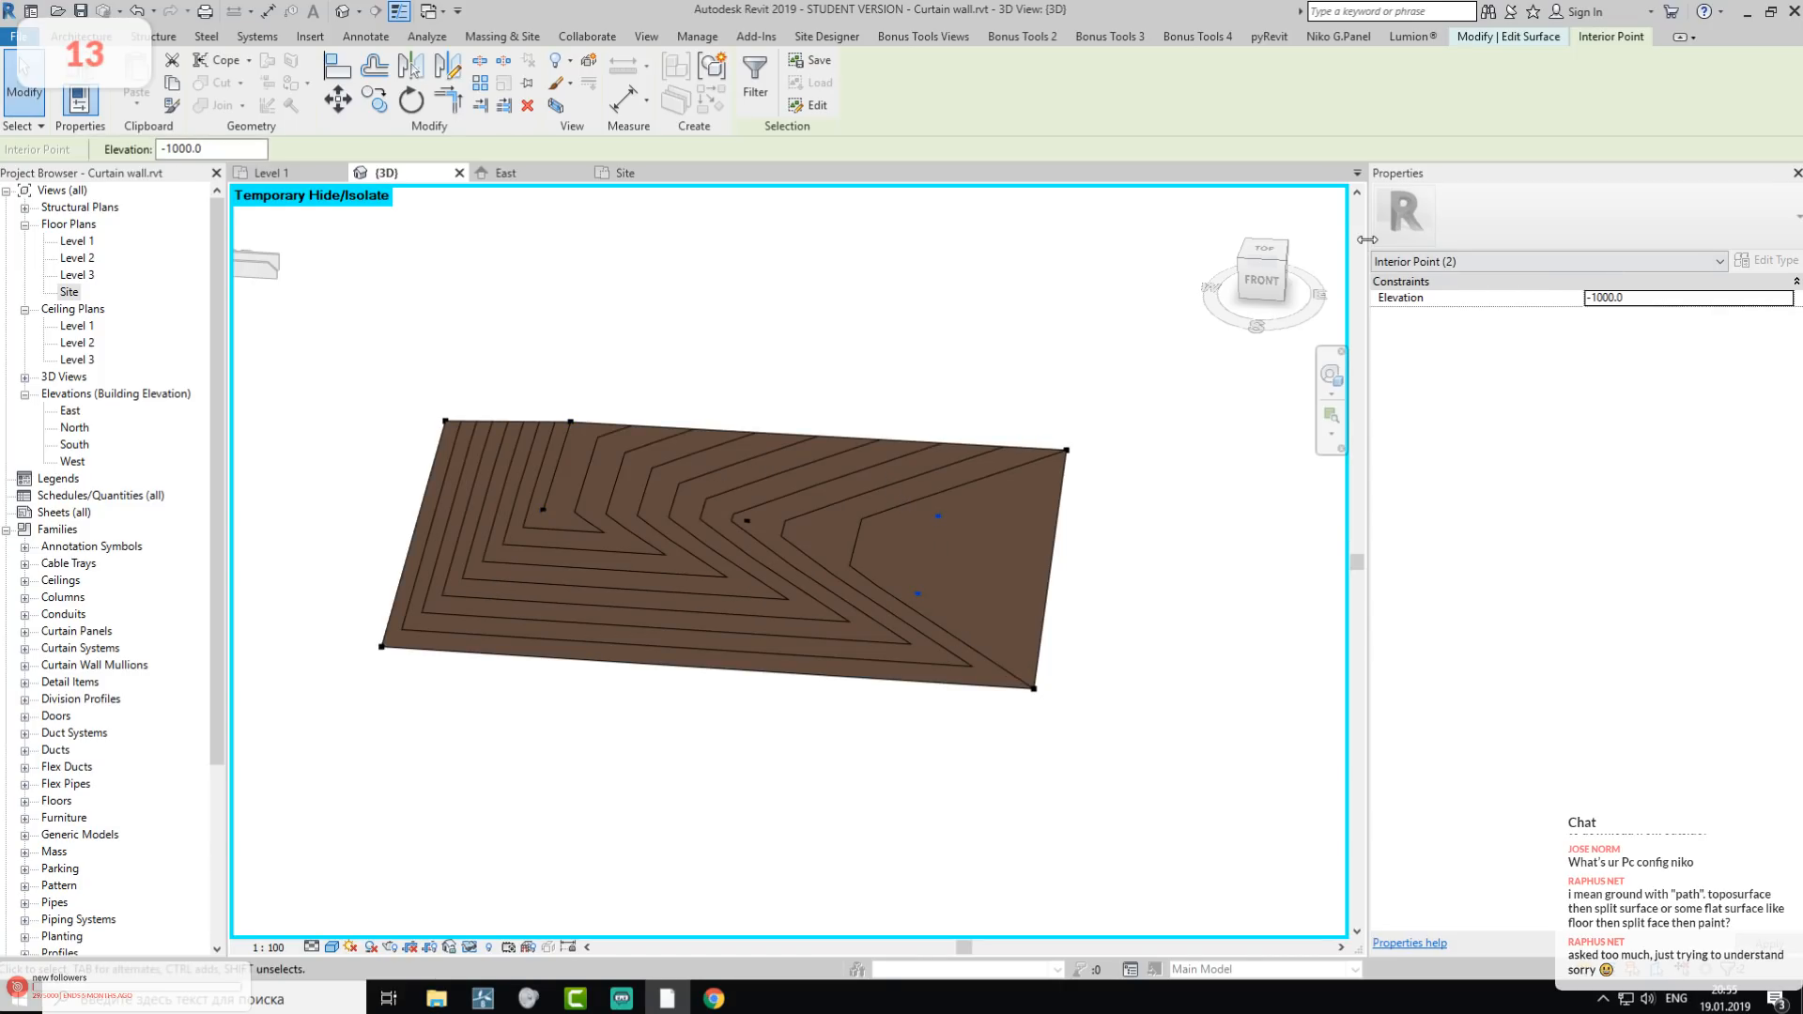
click(1649, 300)
text(-4000)
key(Return)
- Raise the elevation of the central interior point and finish editing the toposurface
click(746, 520)
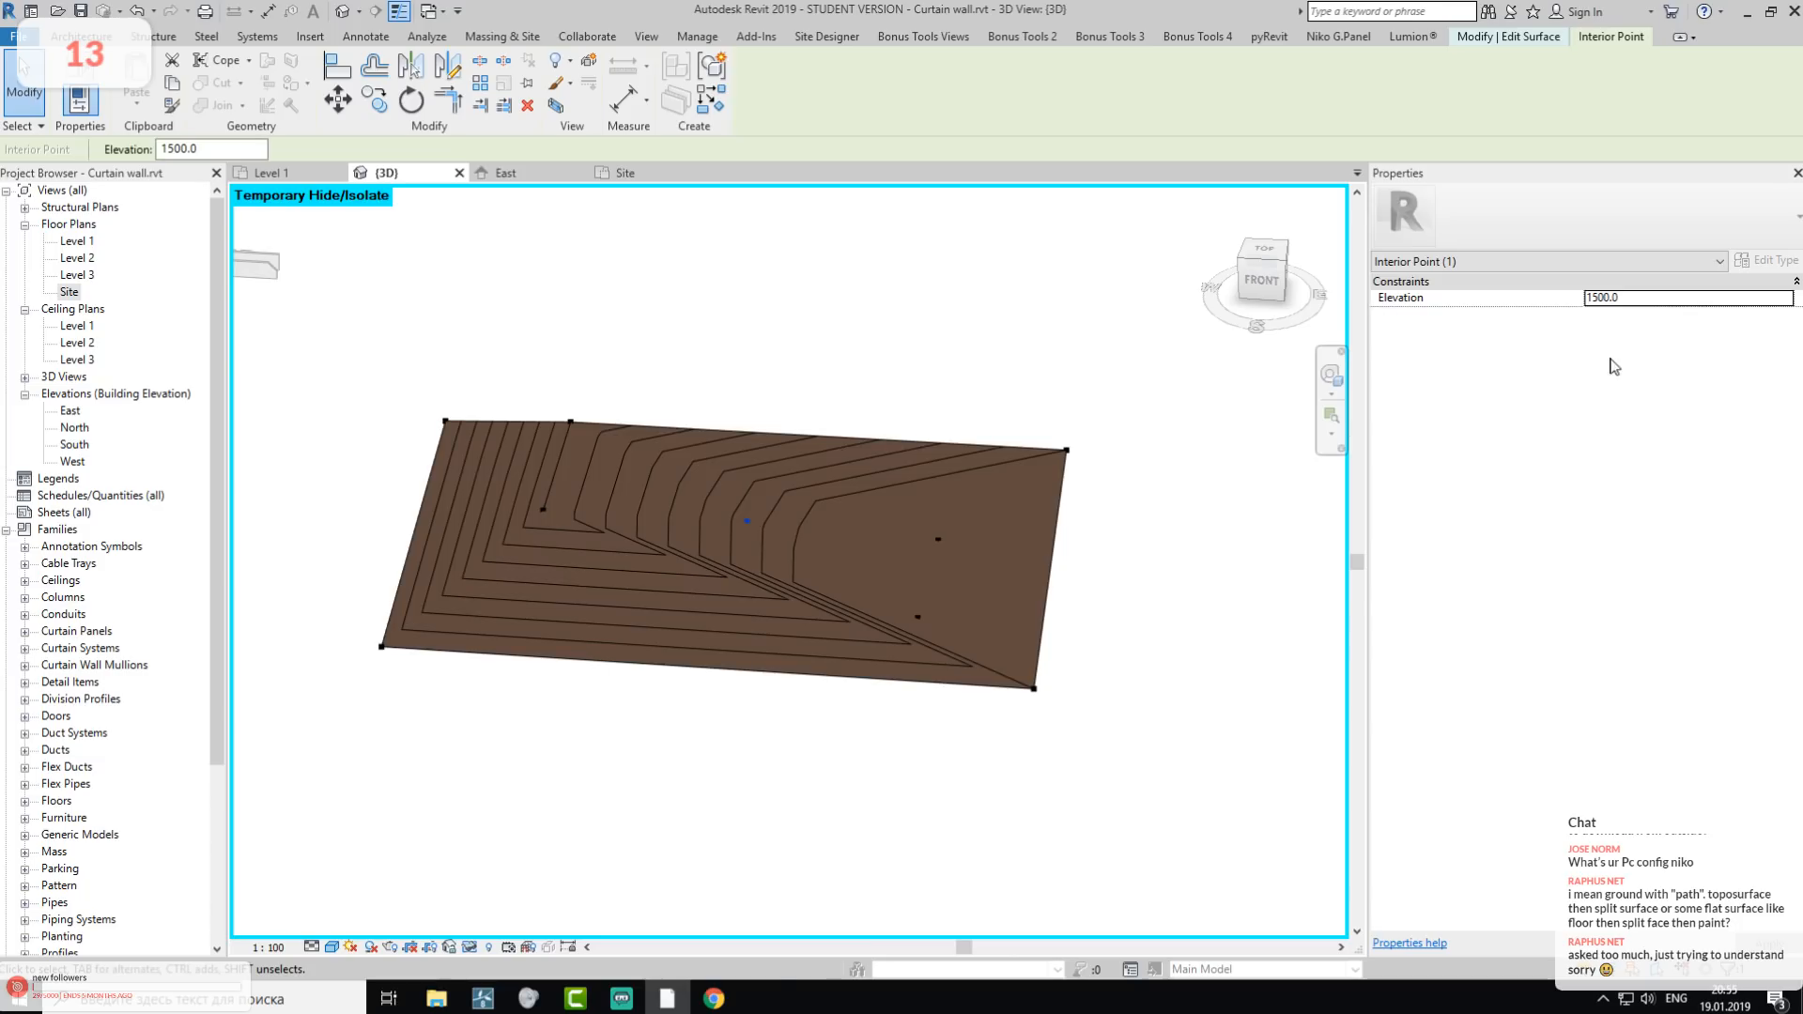
click(1663, 300)
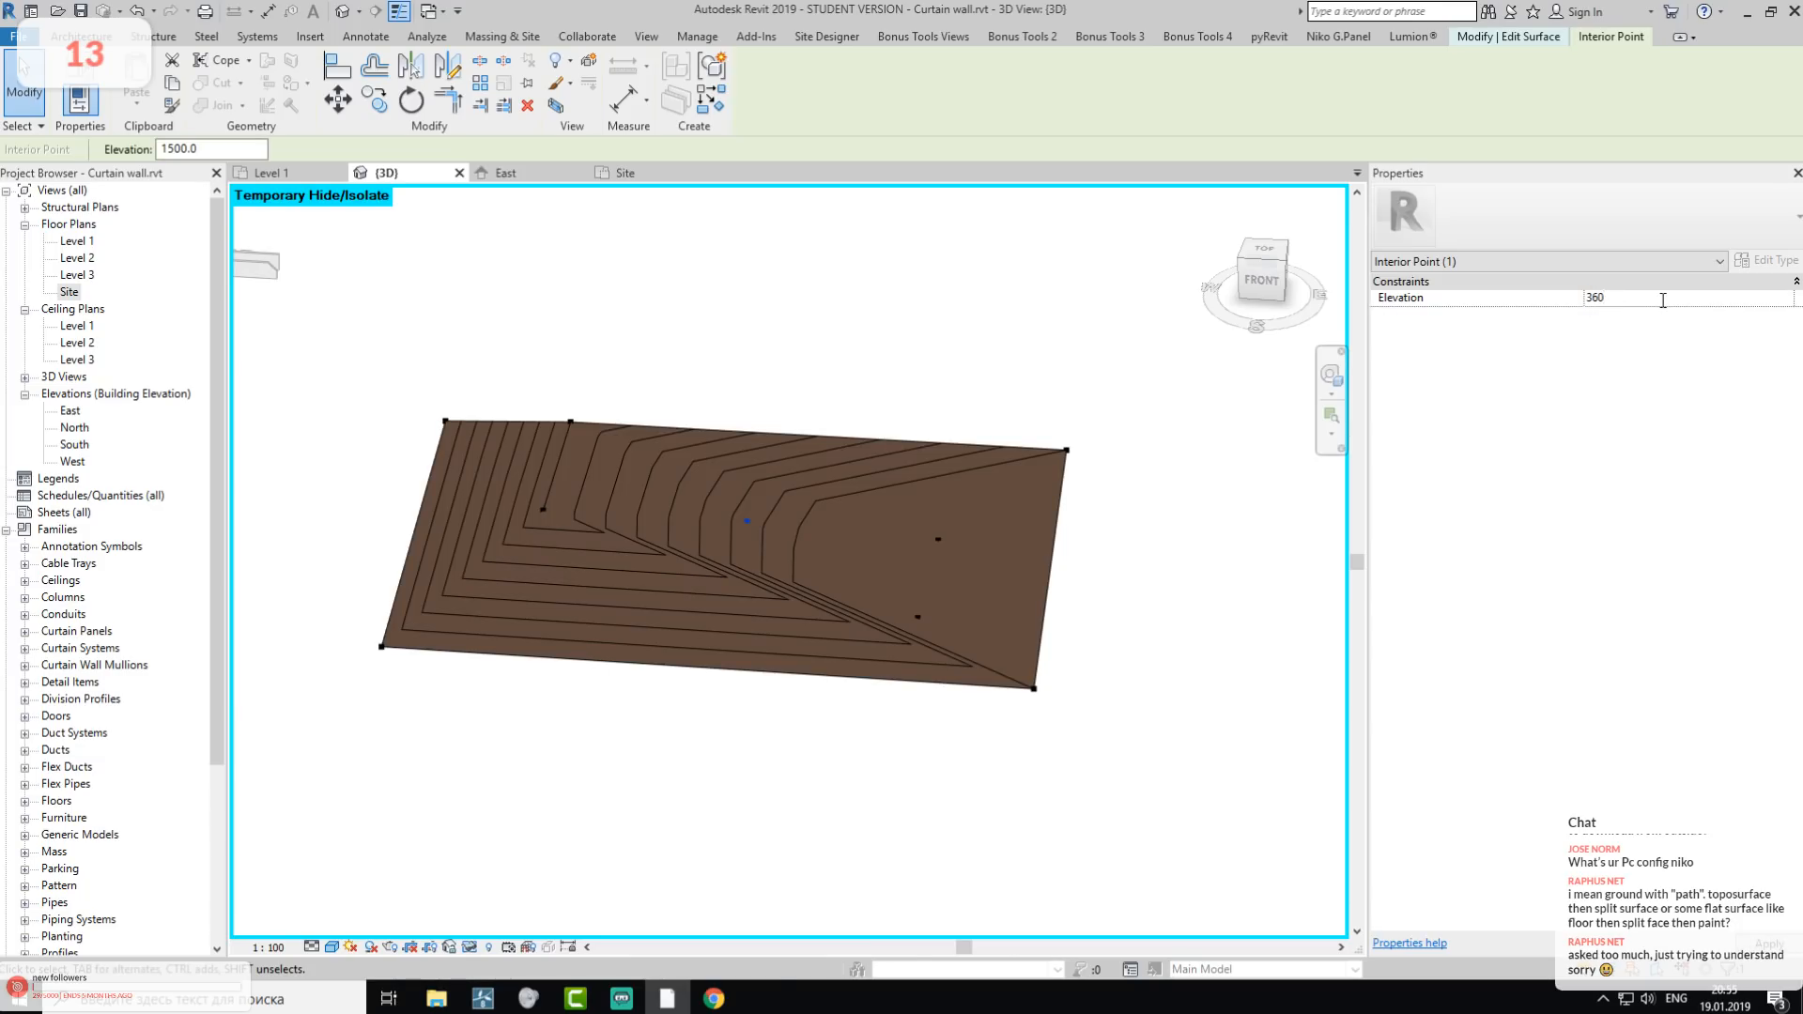
click(850, 399)
shift+middle_drag(854, 398, 570, 656)
middle_drag(570, 656, 907, 597)
scroll(818, 534, up, 5)
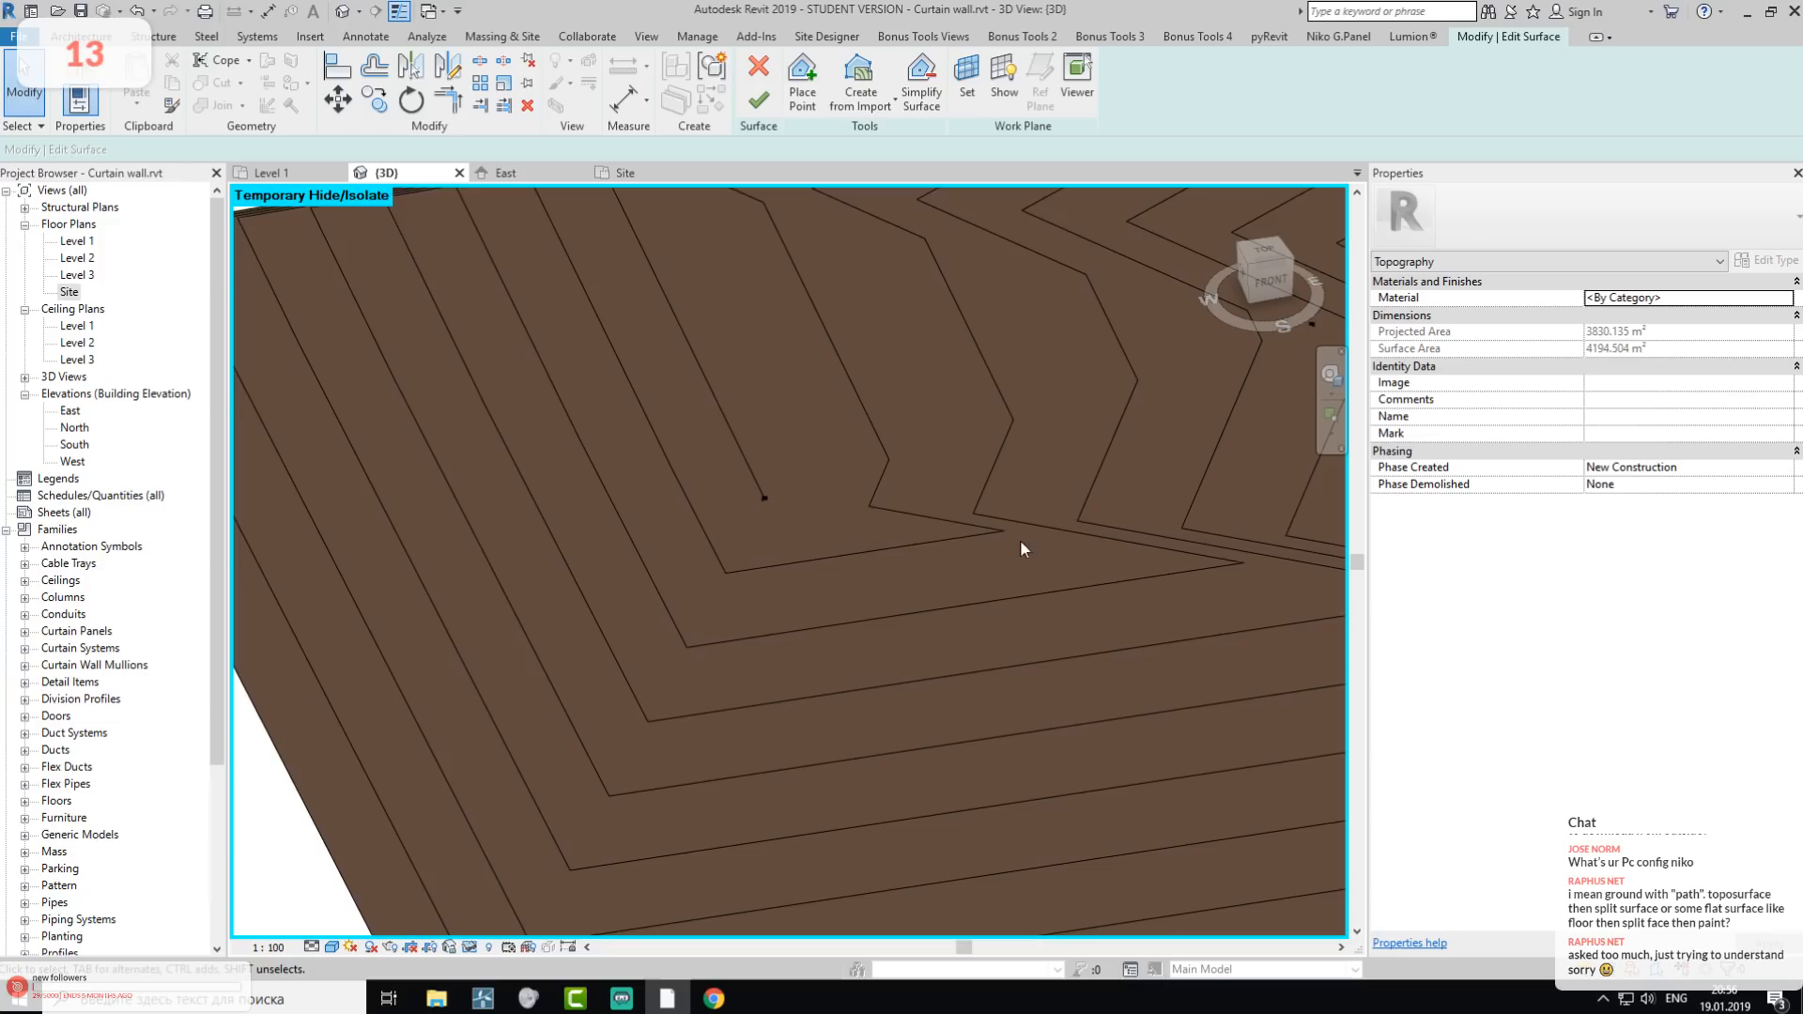
scroll(1051, 587, down, 5)
middle_drag(1103, 608, 615, 548)
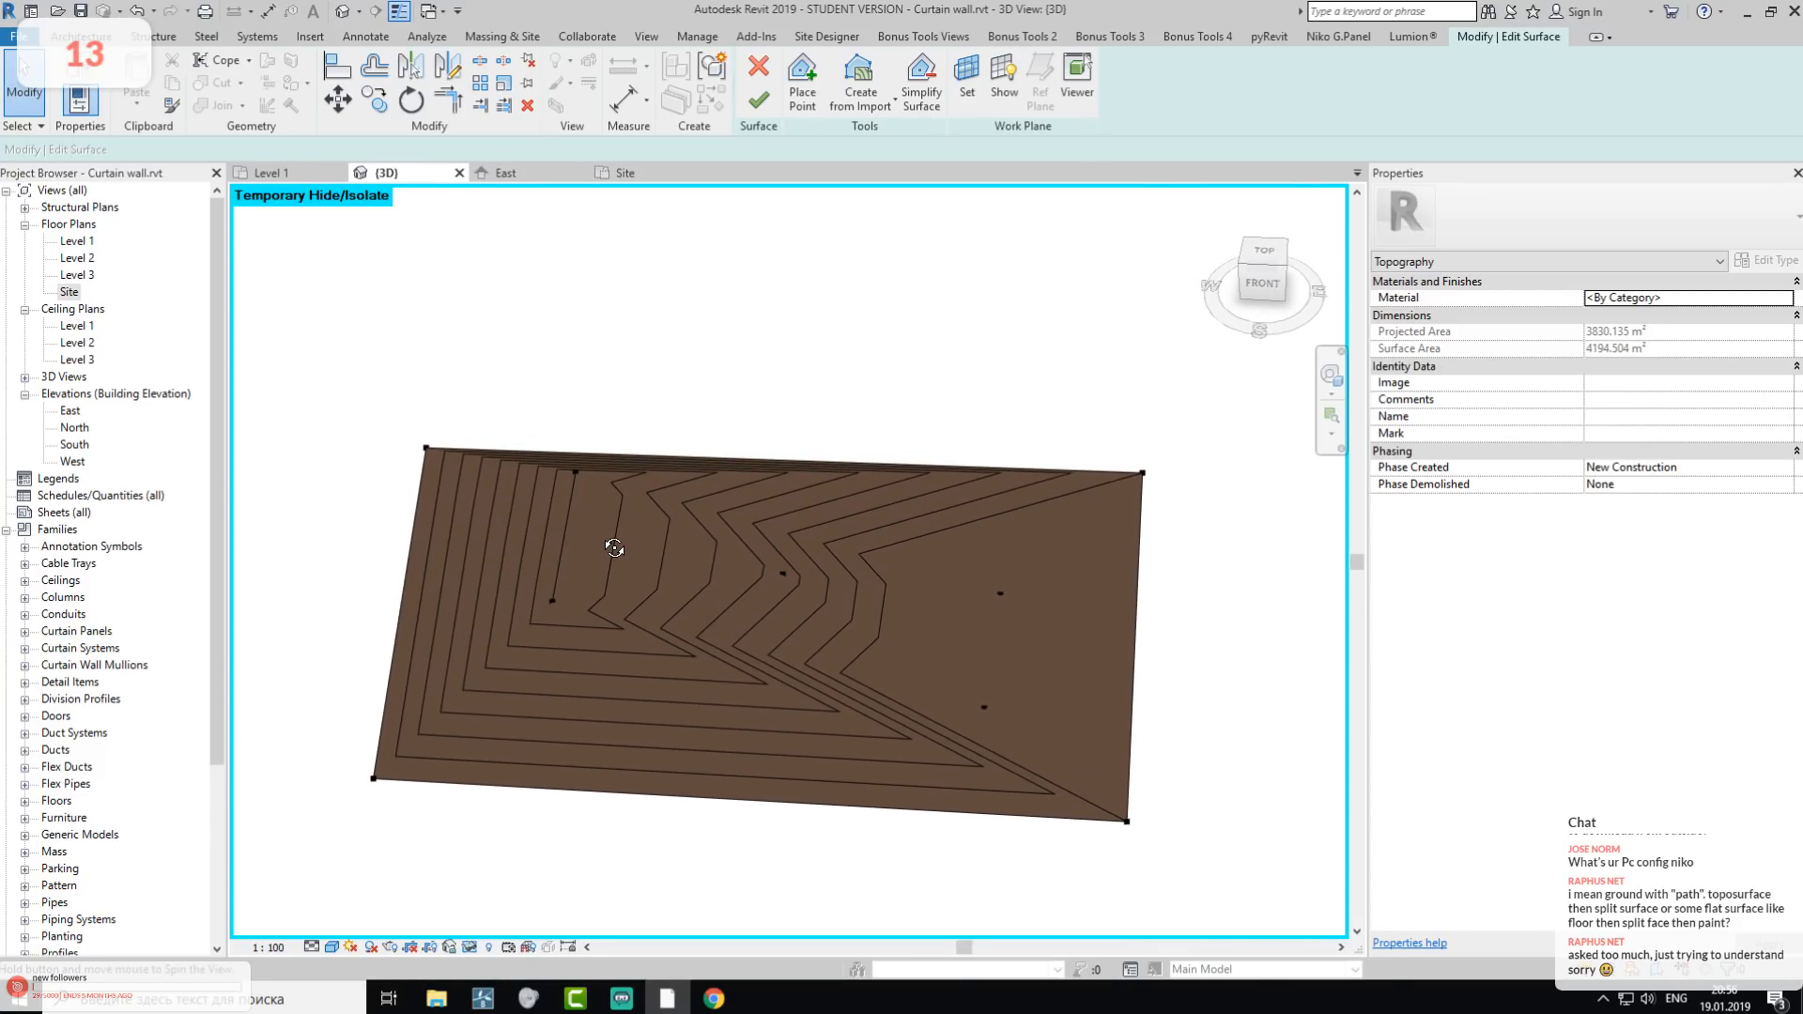
click(759, 100)
- Delete the tower, the curtain wall elements and the old topography, keeping only the new toposurface
scroll(548, 609, down, 5)
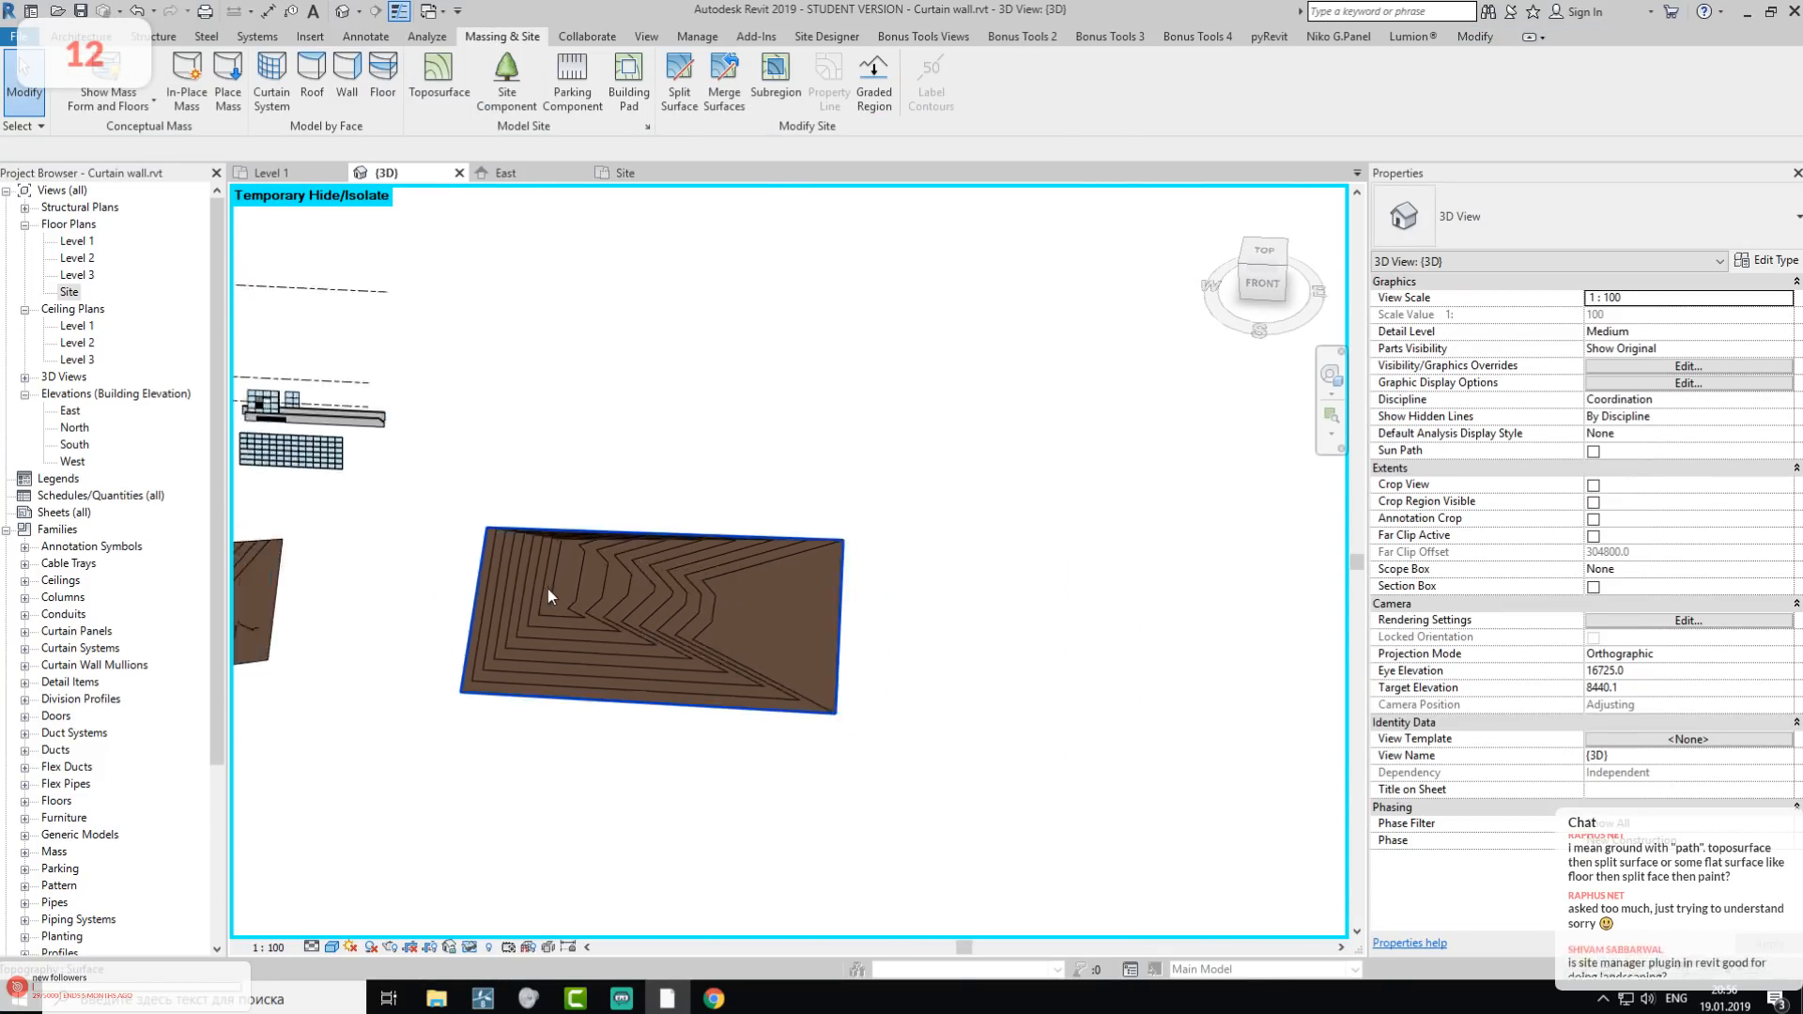
middle_drag(531, 590, 769, 578)
drag(477, 404, 714, 696)
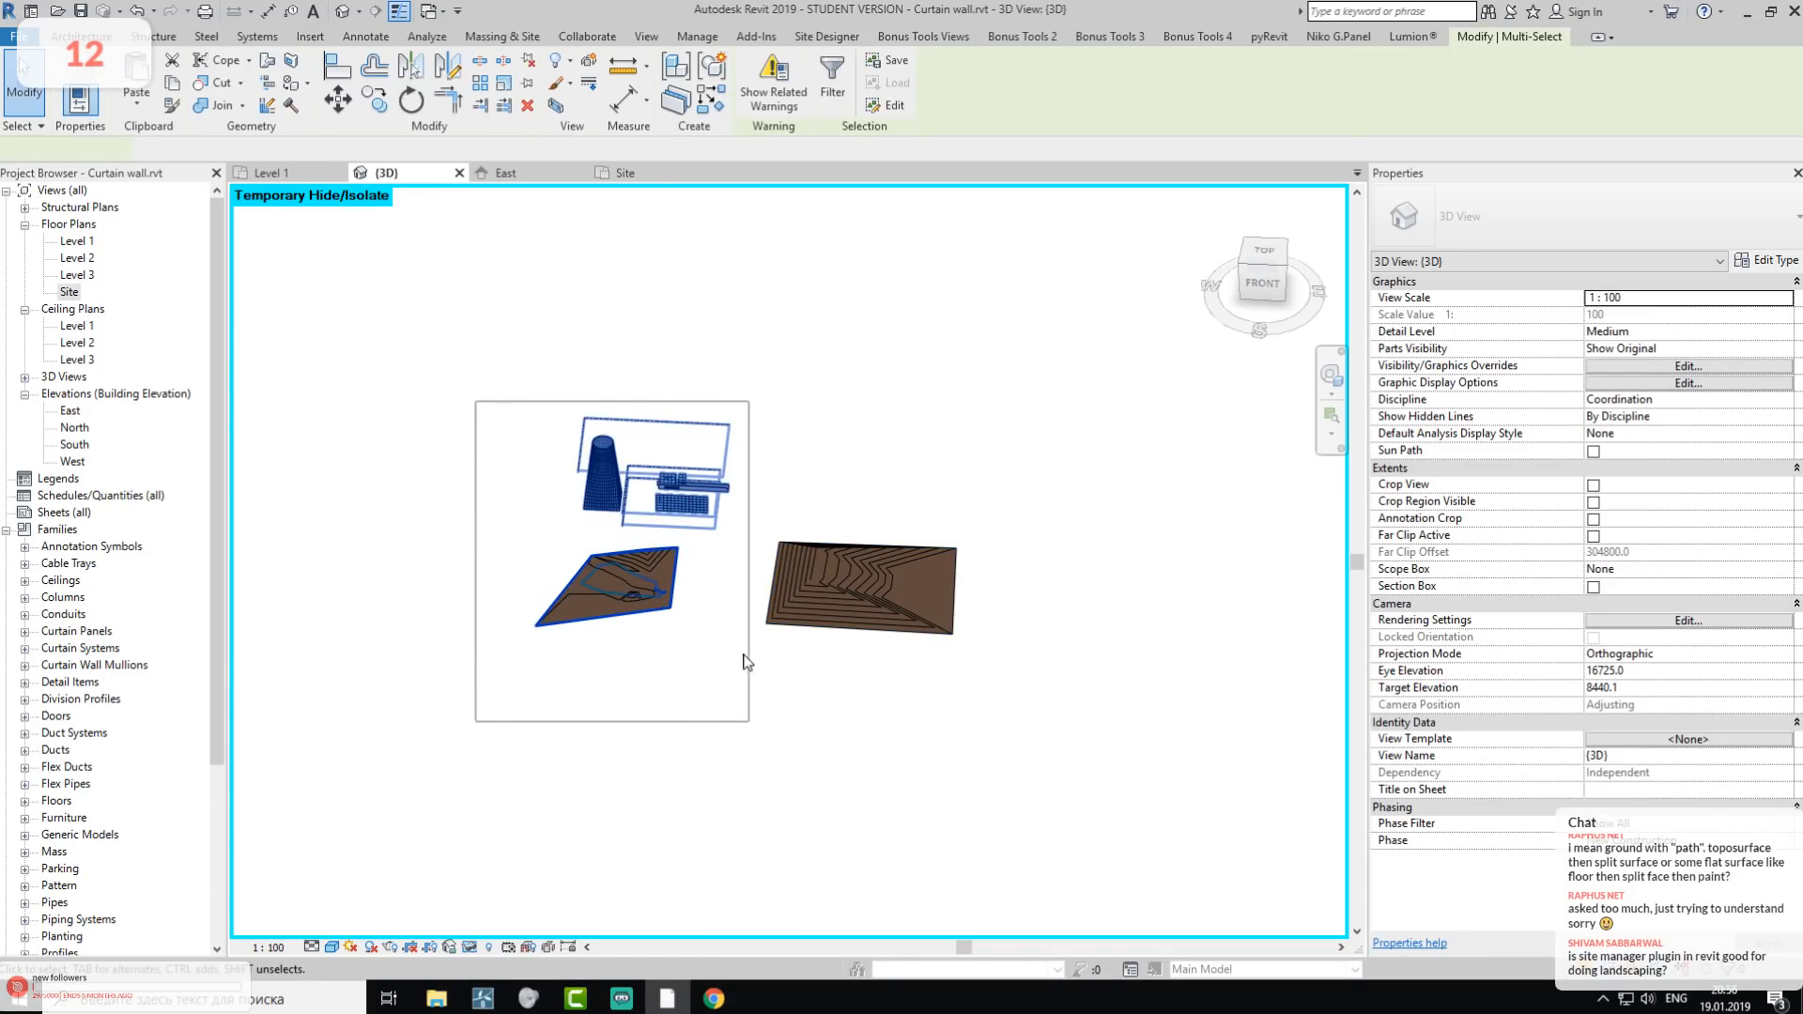
key(Delete)
scroll(874, 601, up, 4)
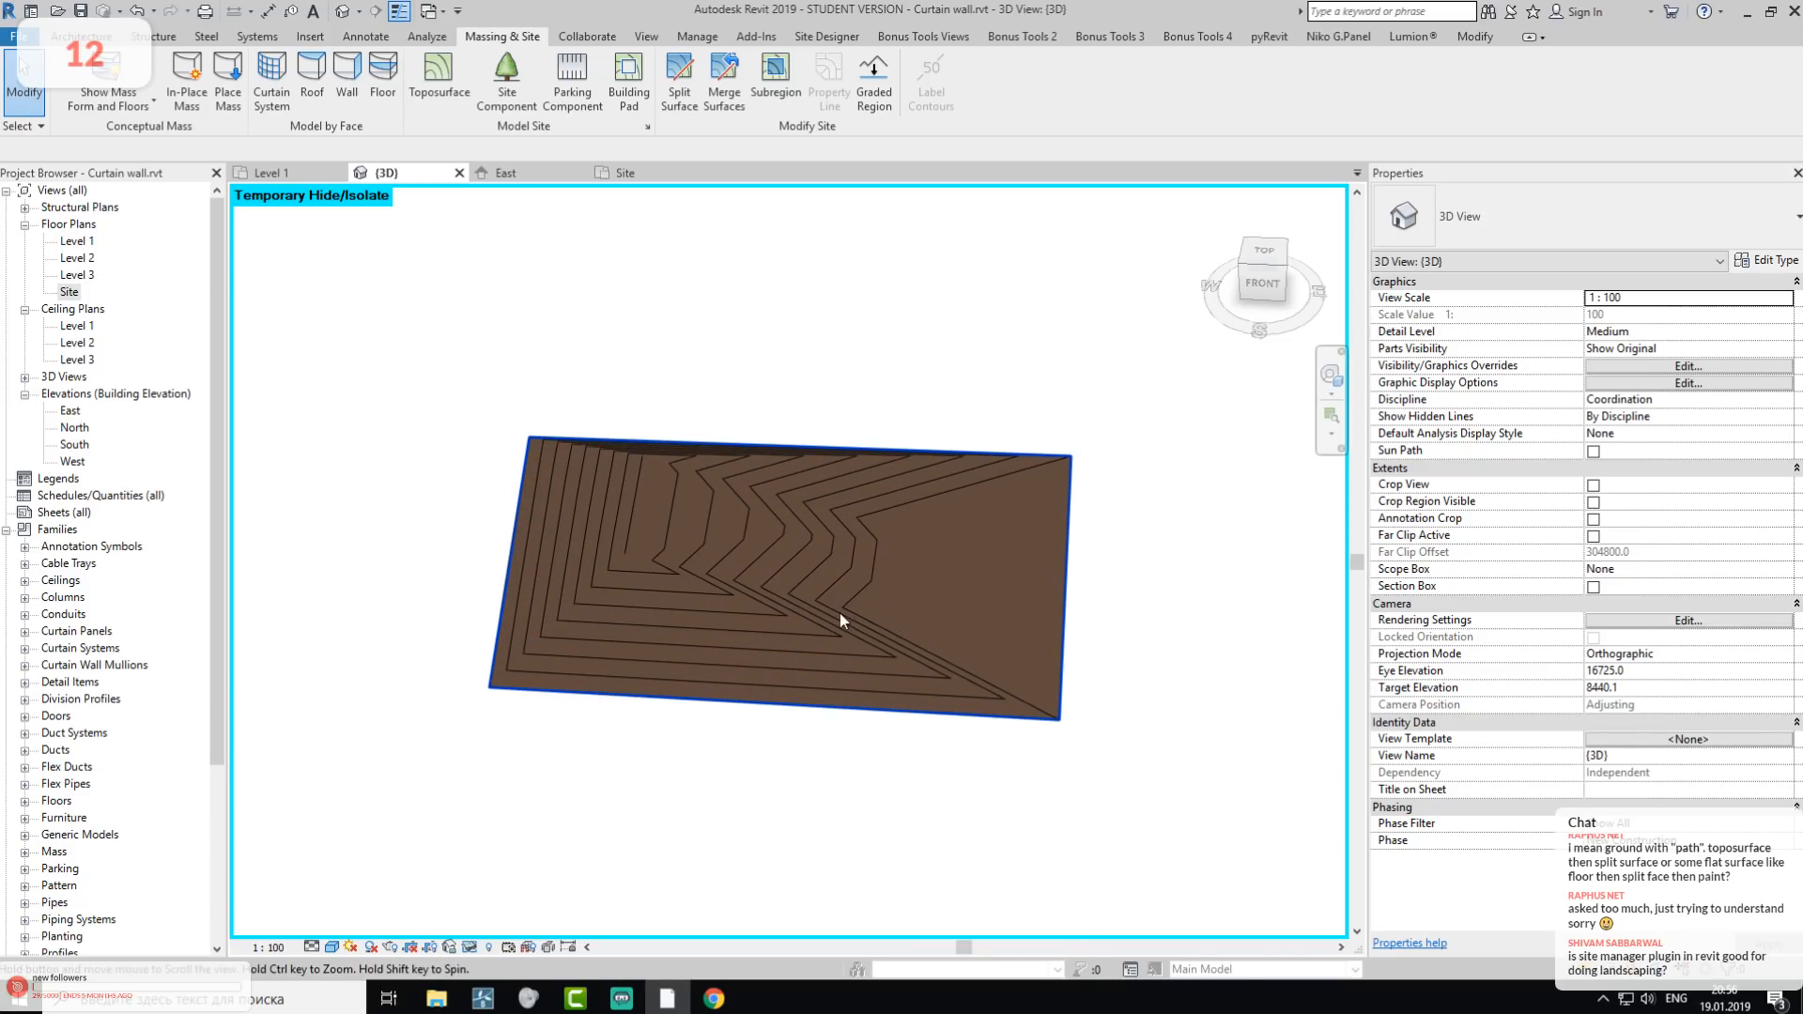
- Export the toposurface to Lumion as the COLLADA file Test in the 39-Clinic render folder, copying that folder's path
click(1413, 37)
click(242, 85)
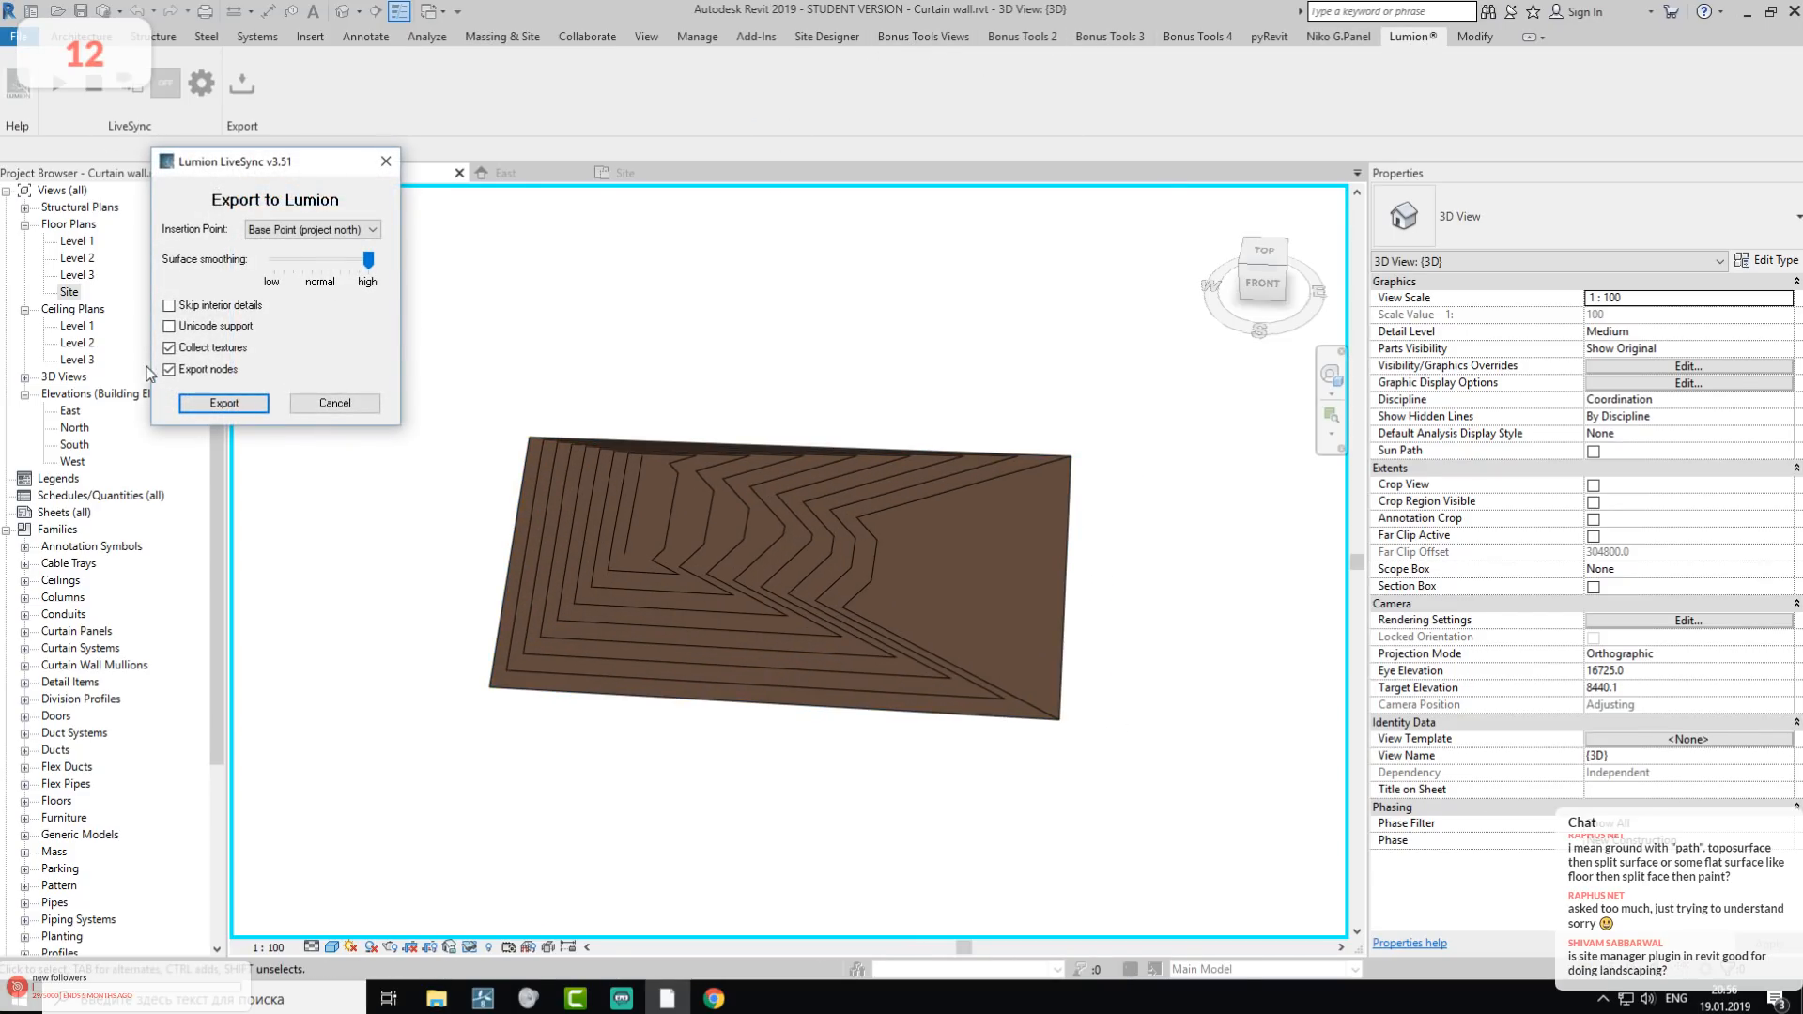
click(223, 402)
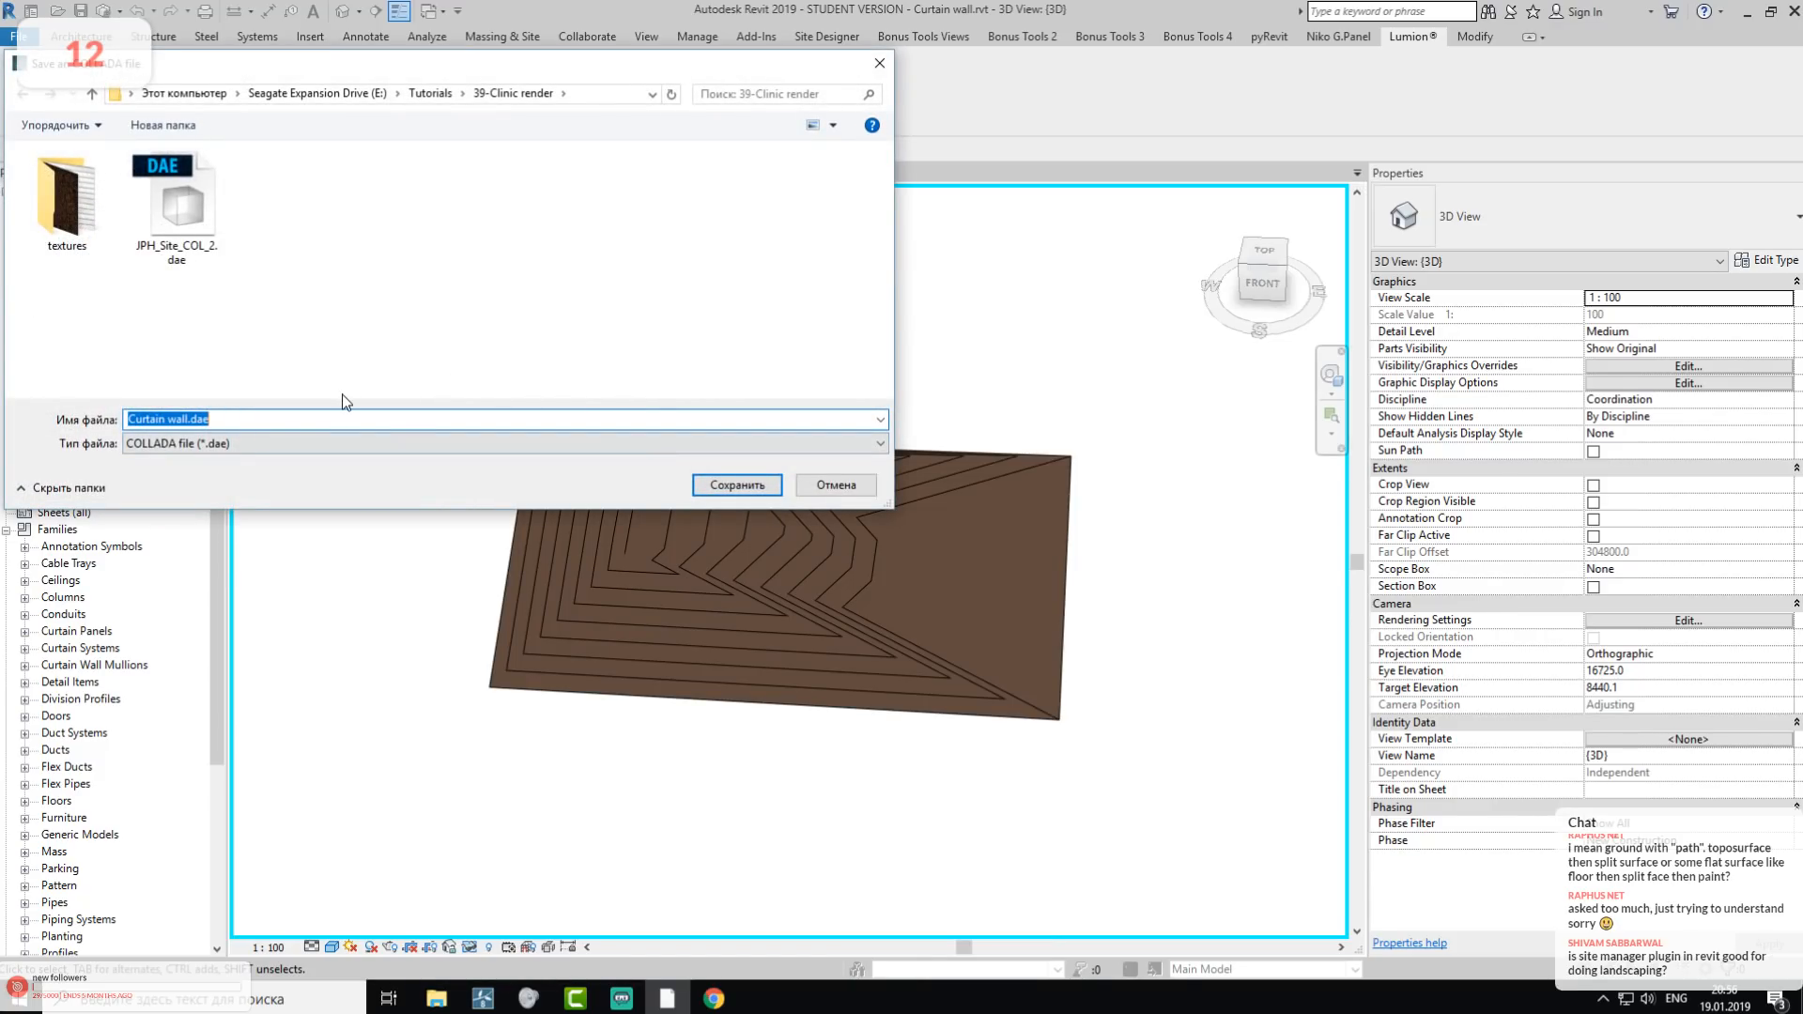
click(579, 98)
key(ctrl+c)
click(287, 427)
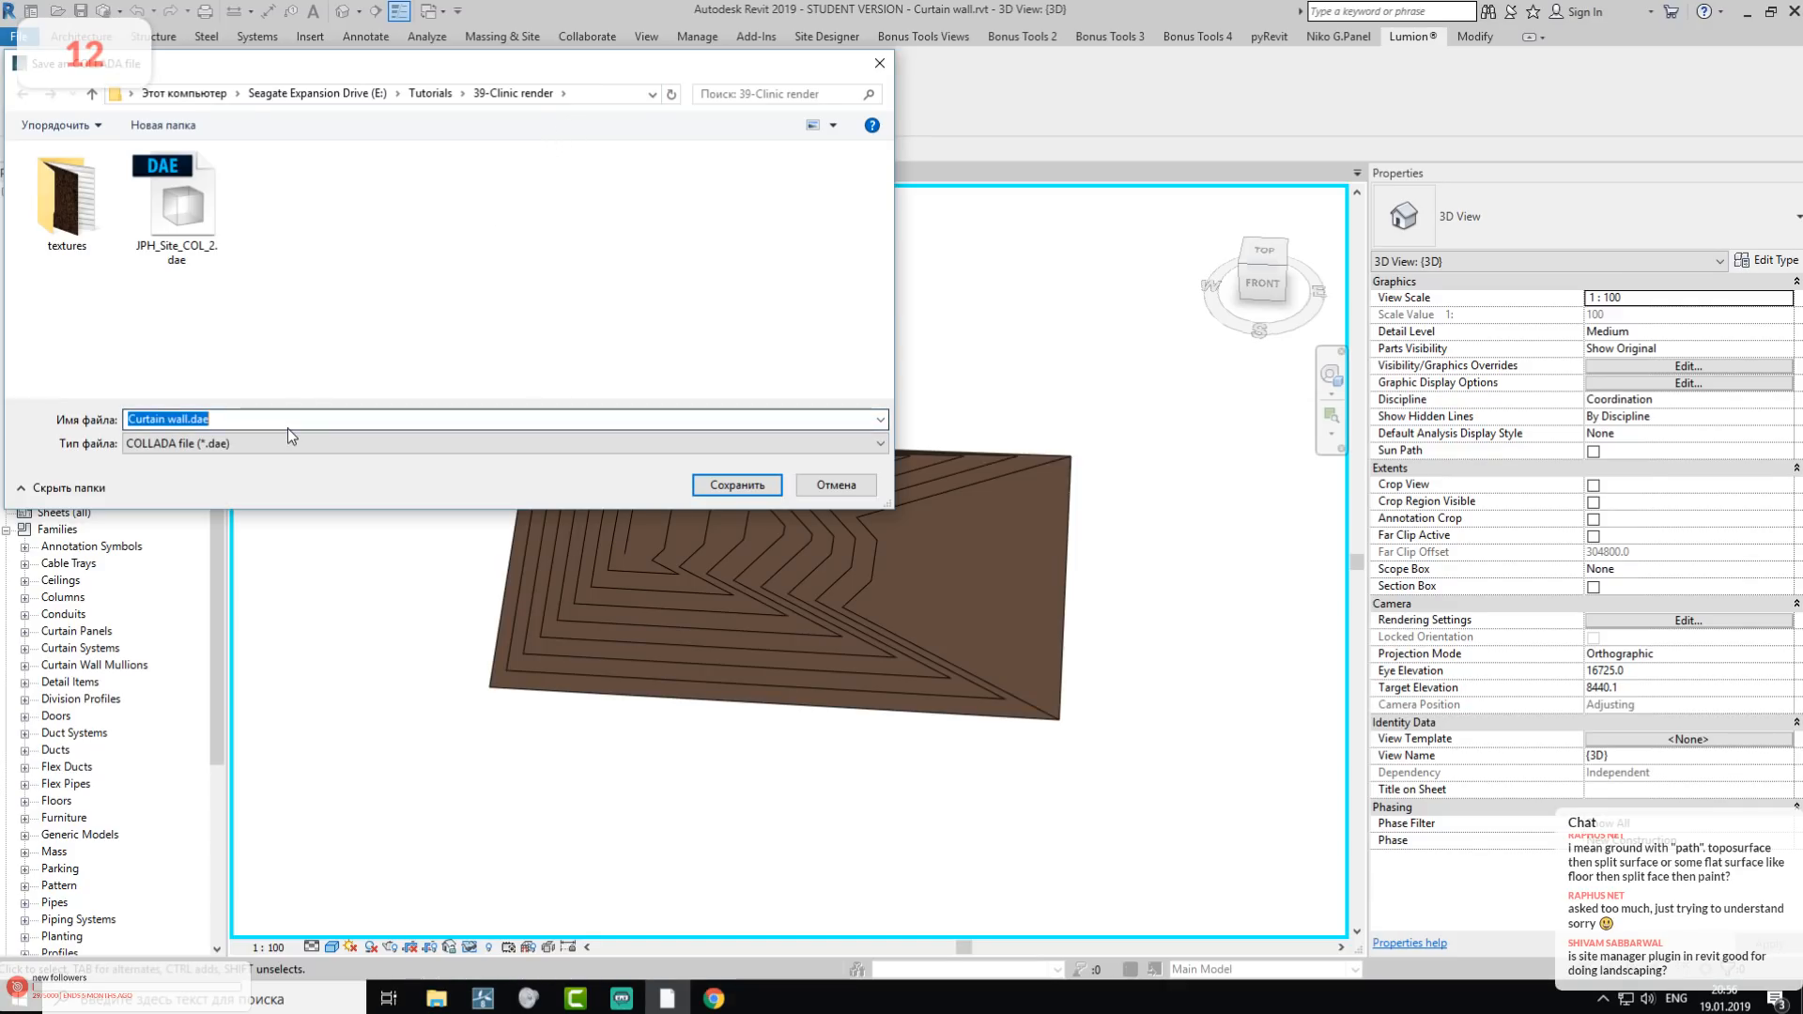
text(Tex)
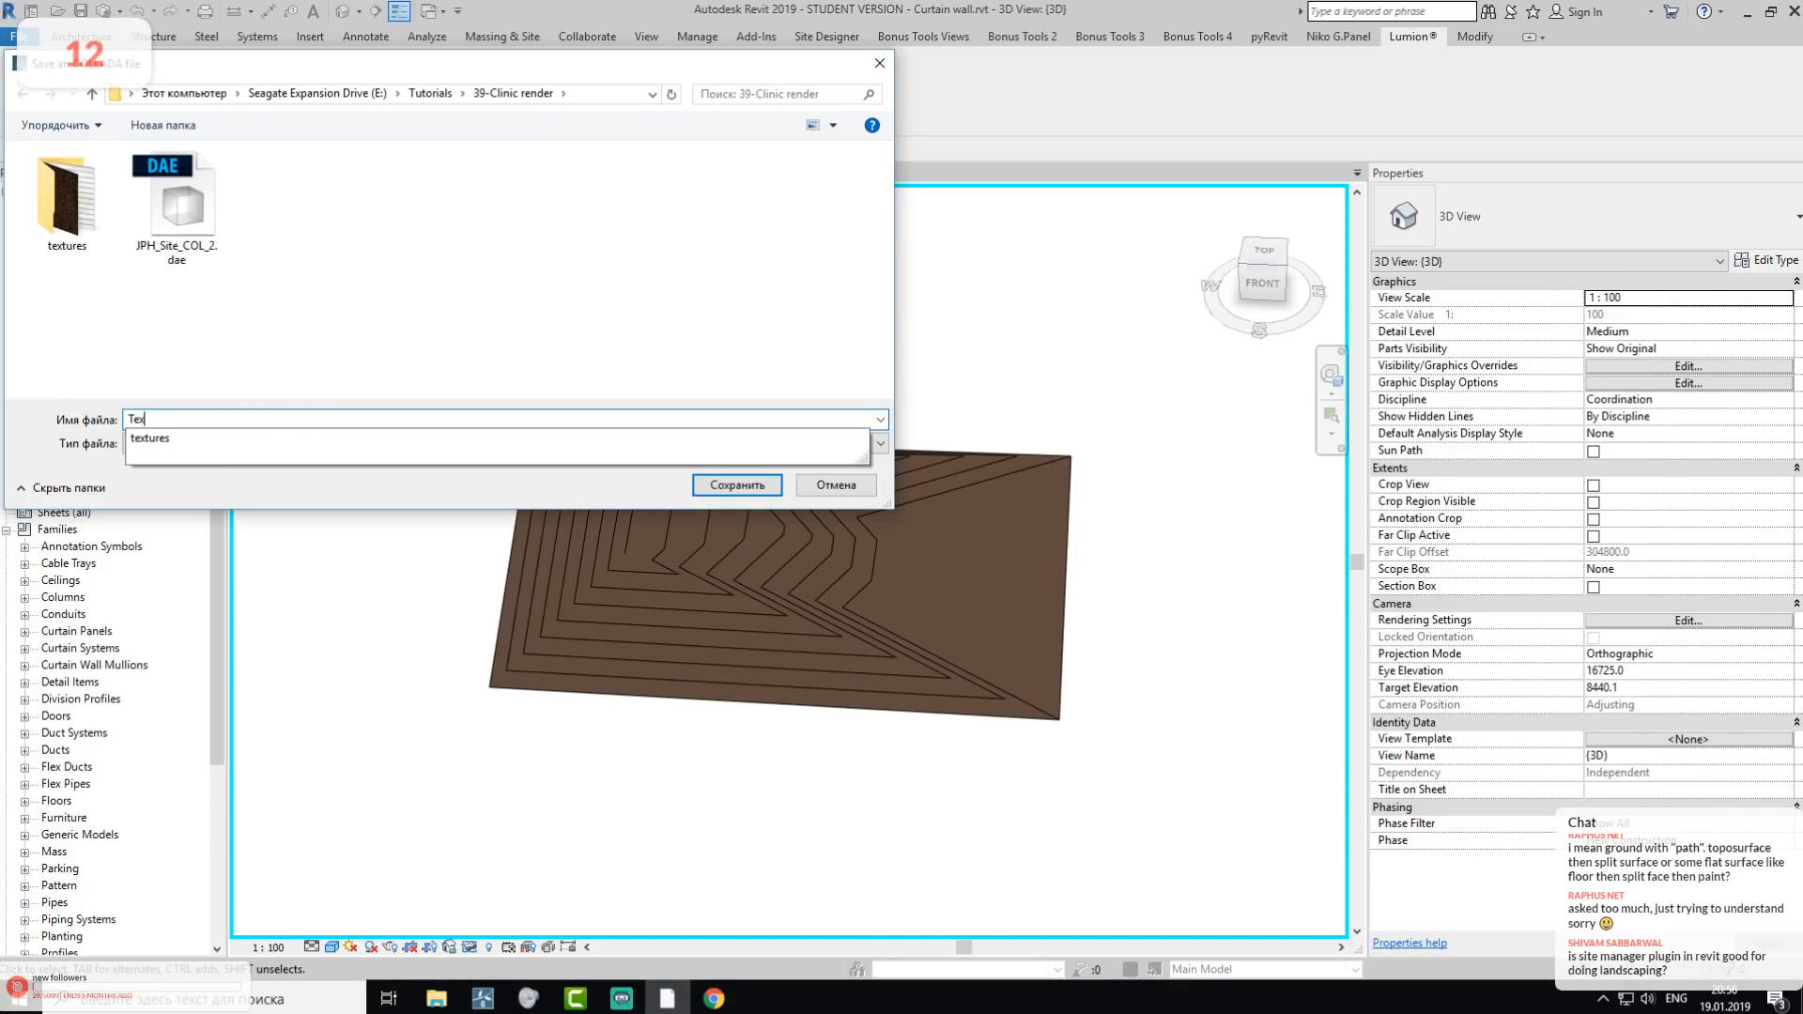
text(t)
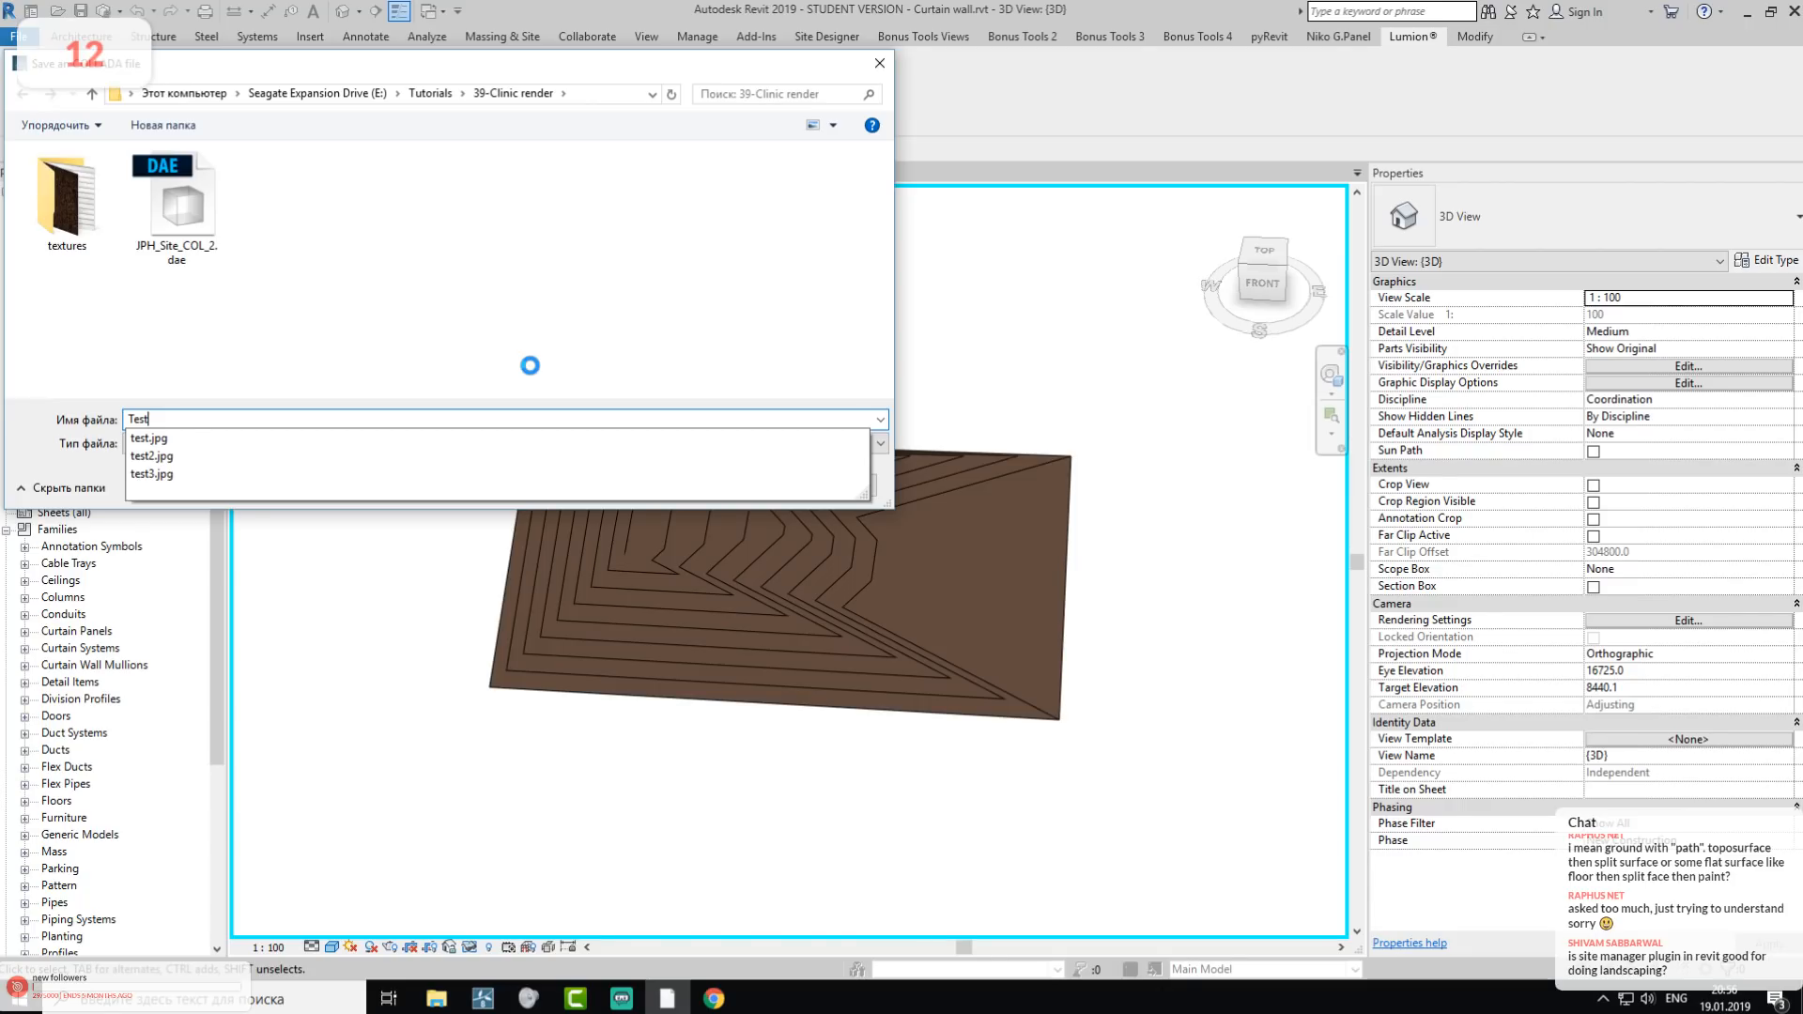
key(Return)
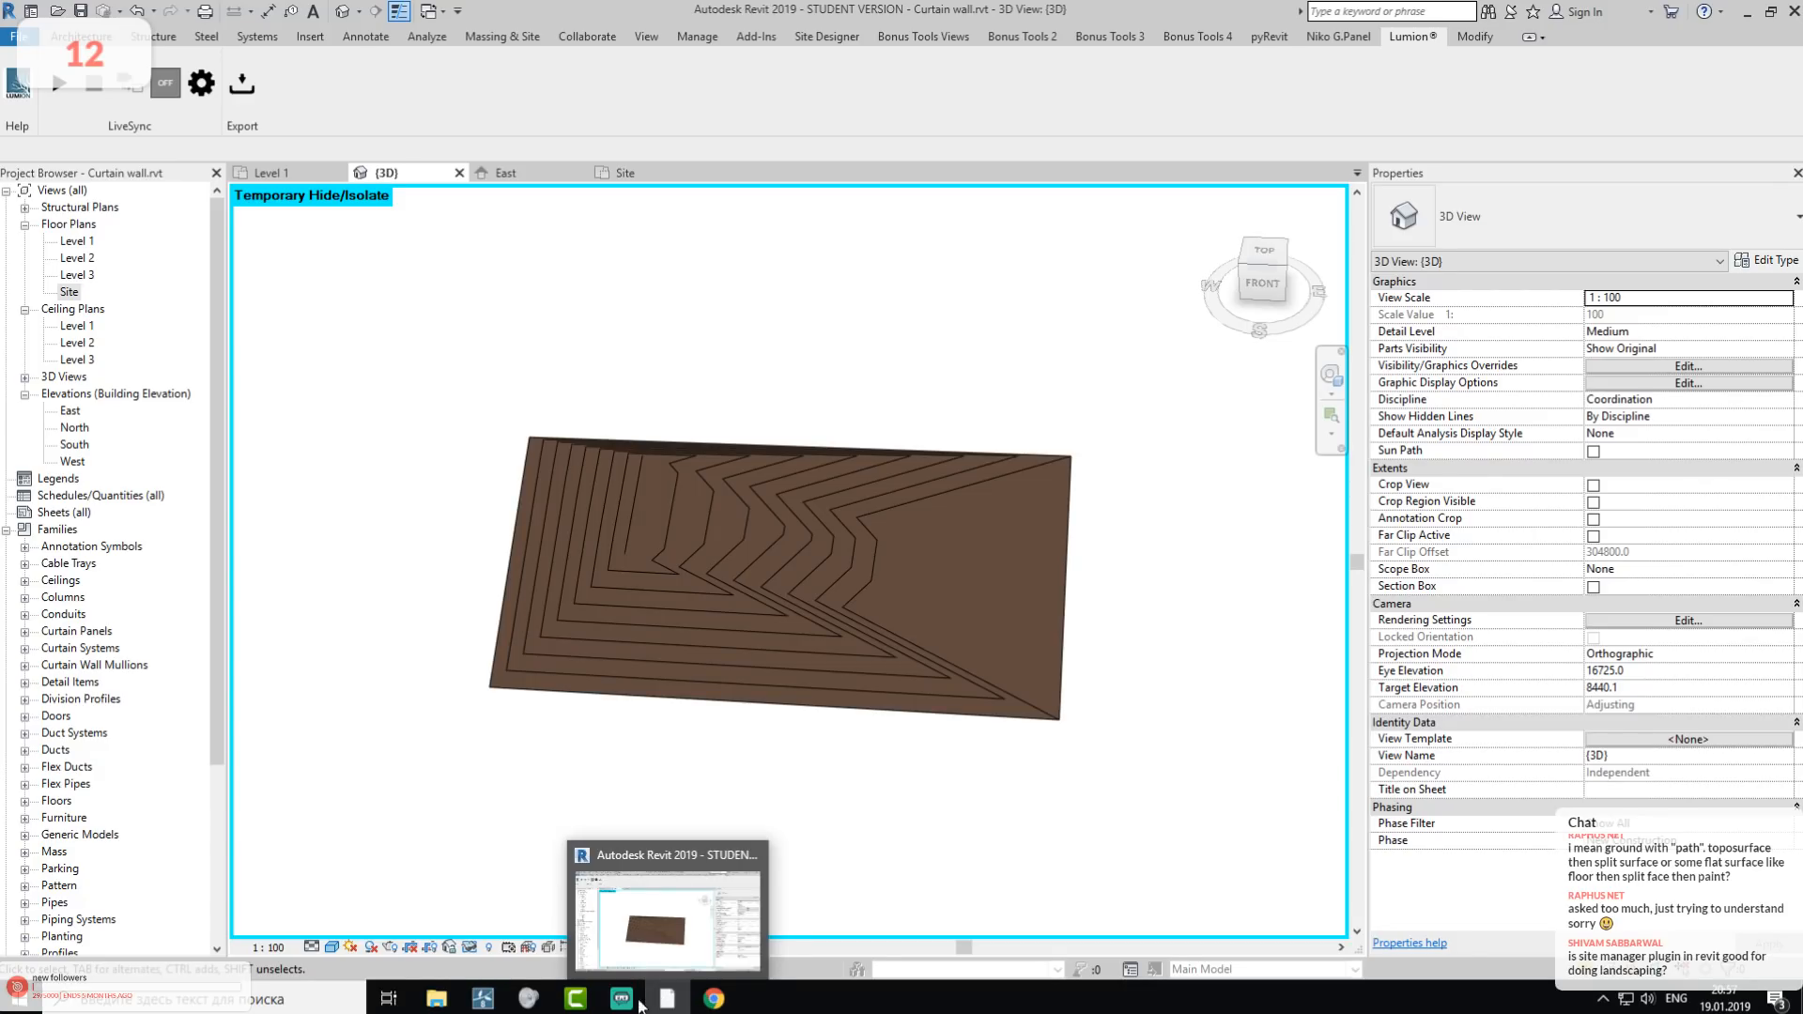
- Switch to Lumion and import Test.dae from the 39-Clinic render folder as a new model
click(482, 999)
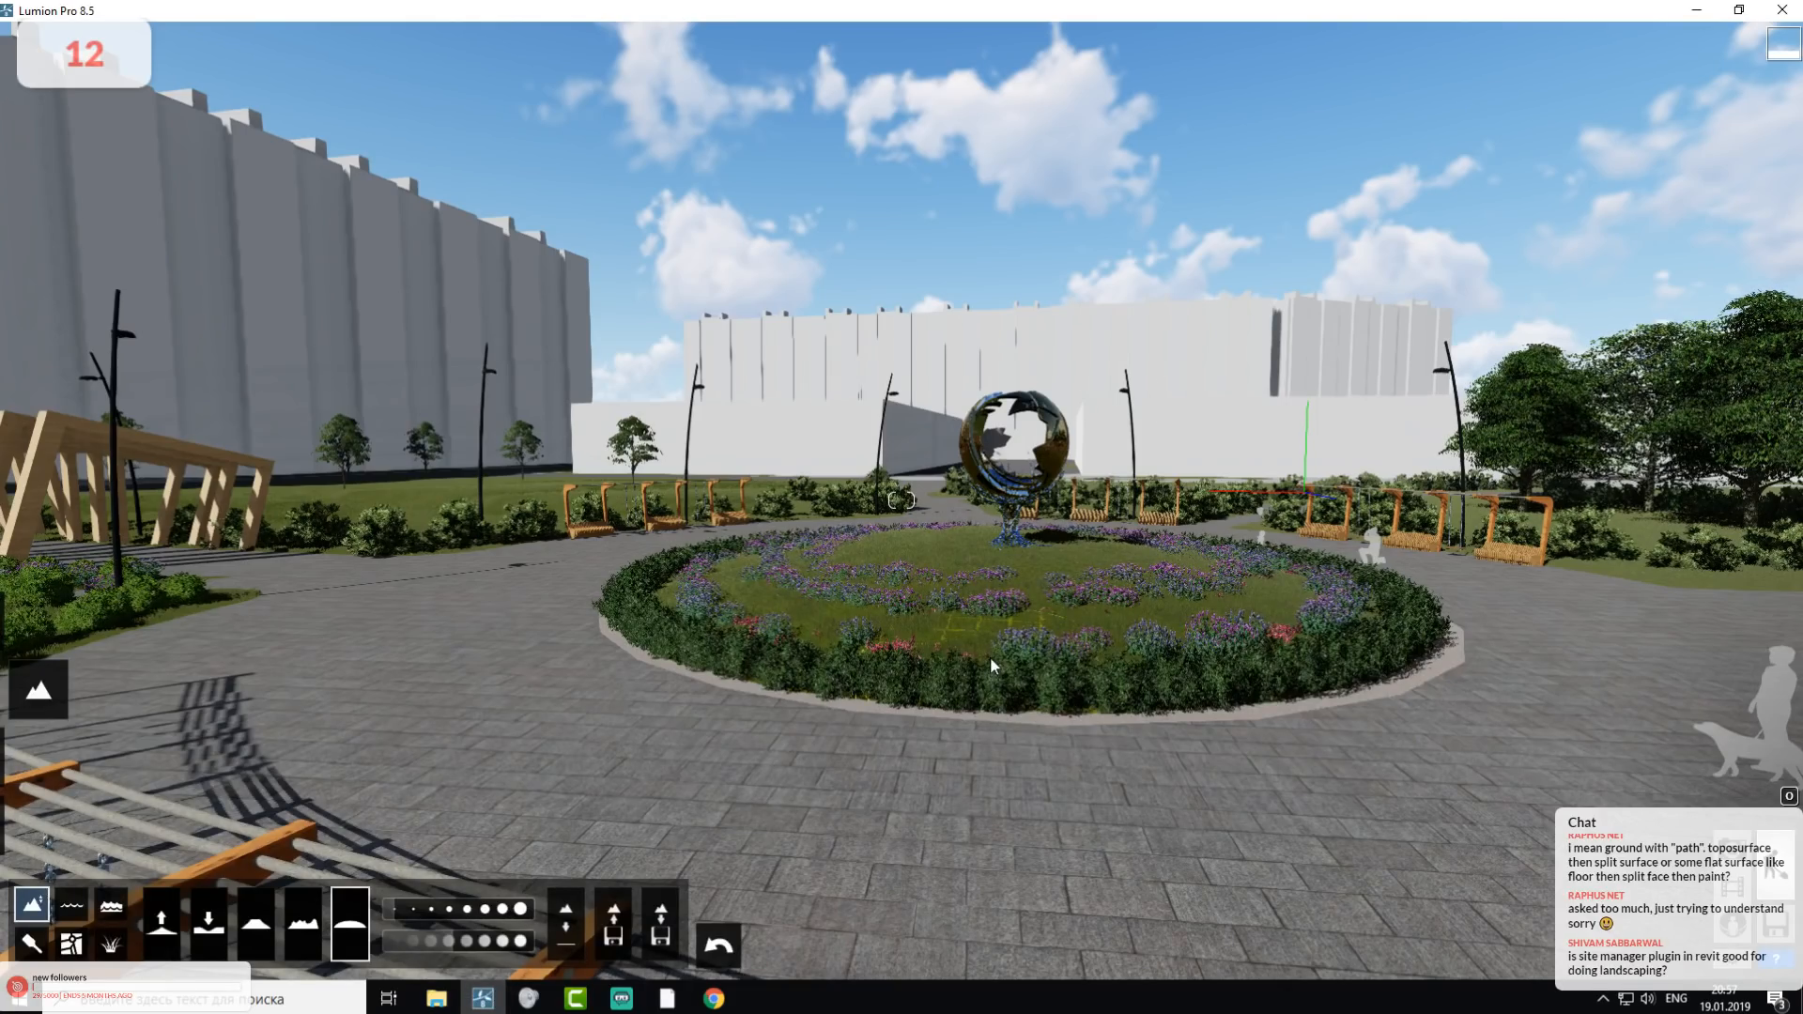
key(shift+s)
right_drag(1014, 636, 781, 592)
key(w)
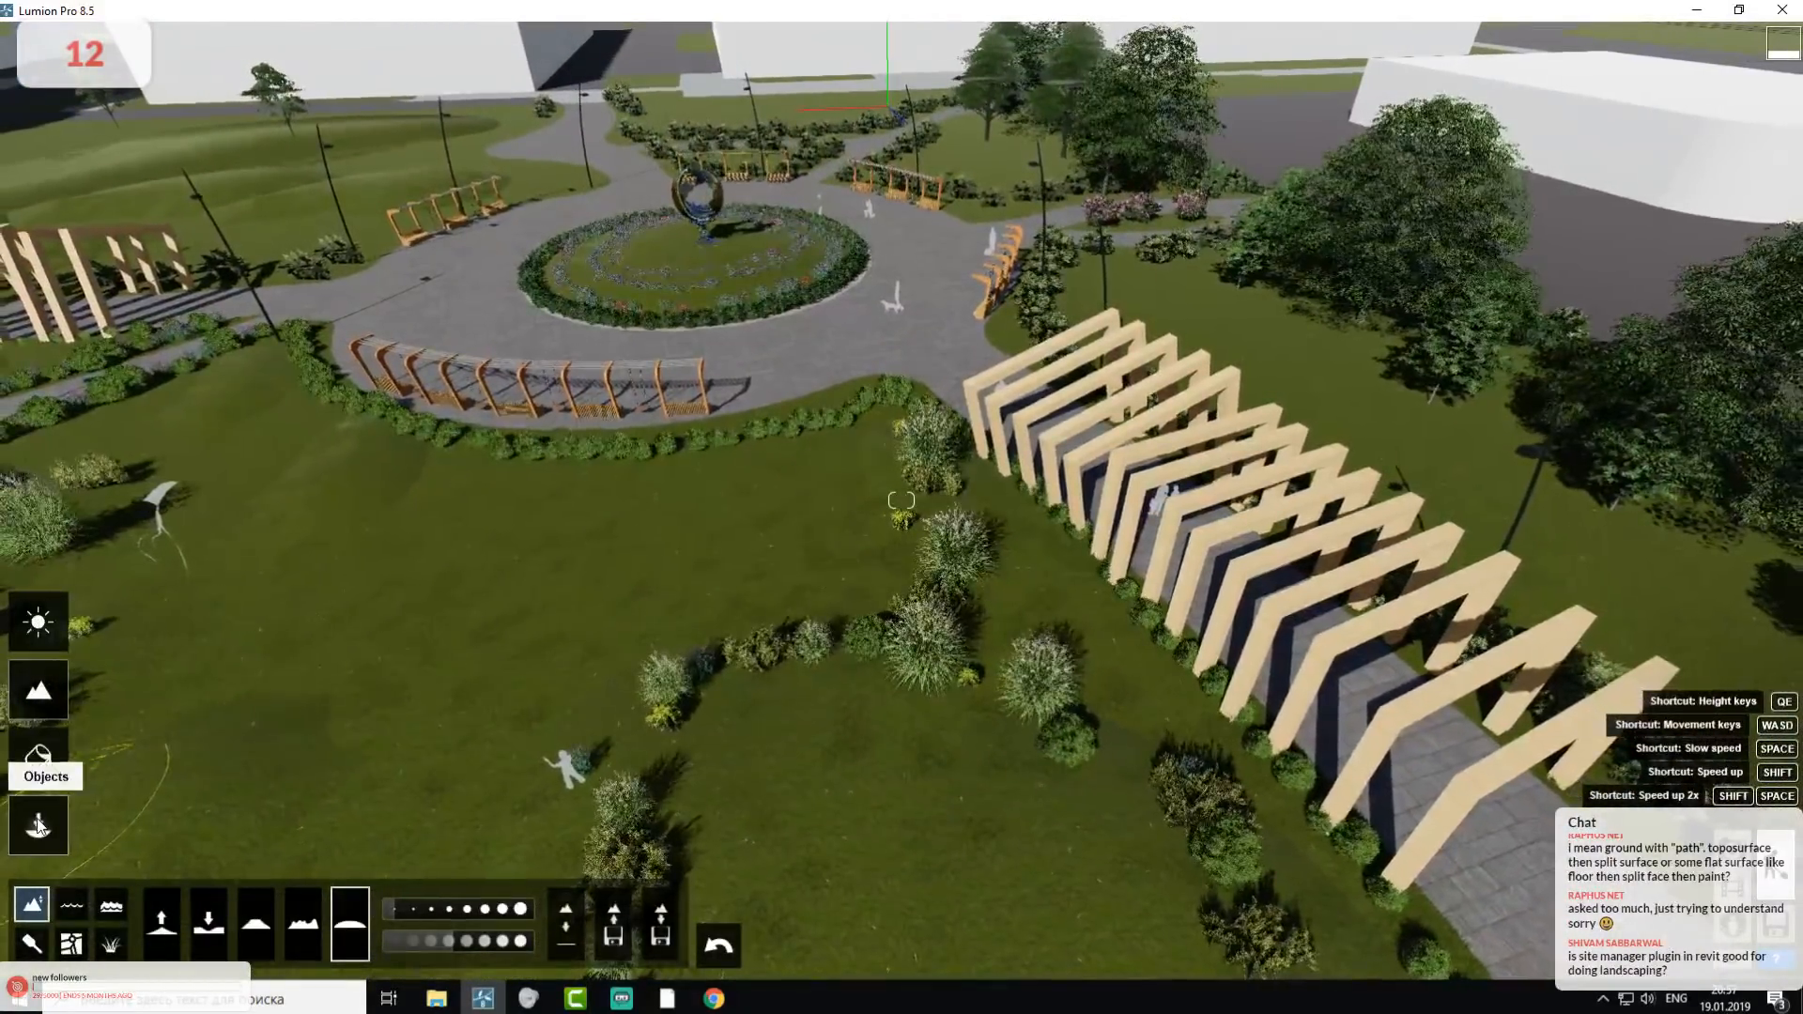
click(36, 831)
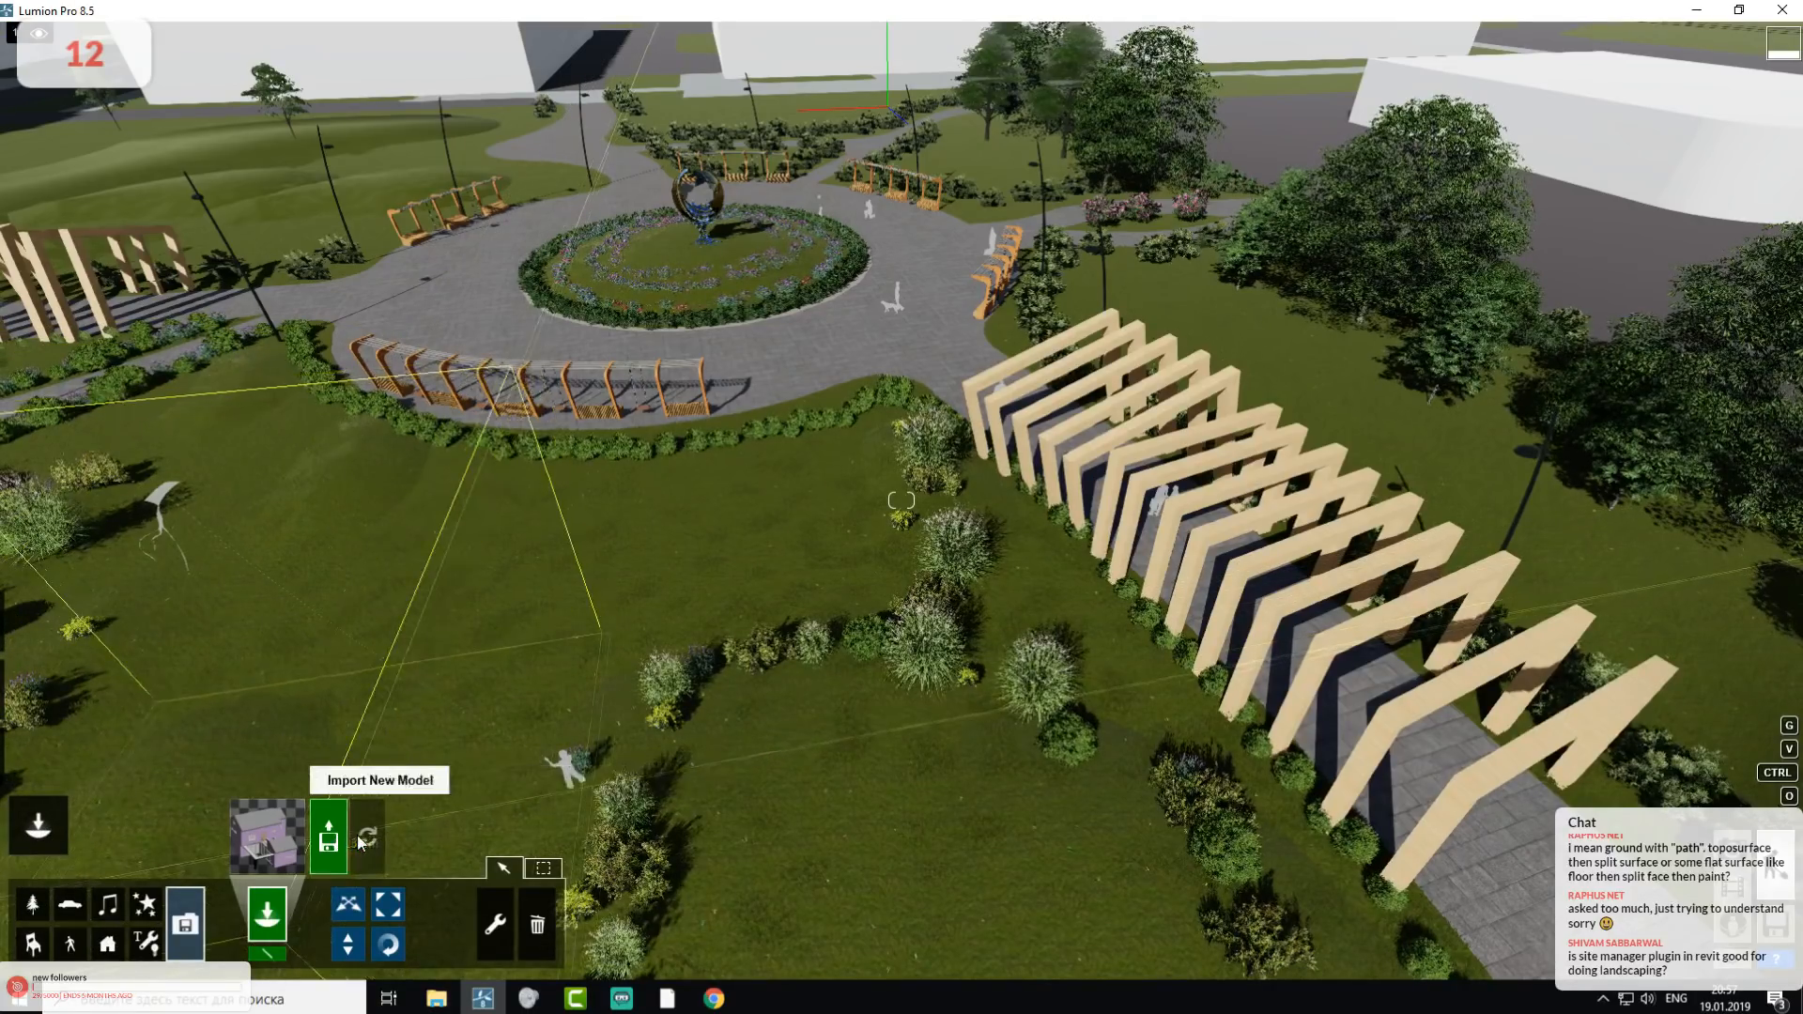
click(329, 834)
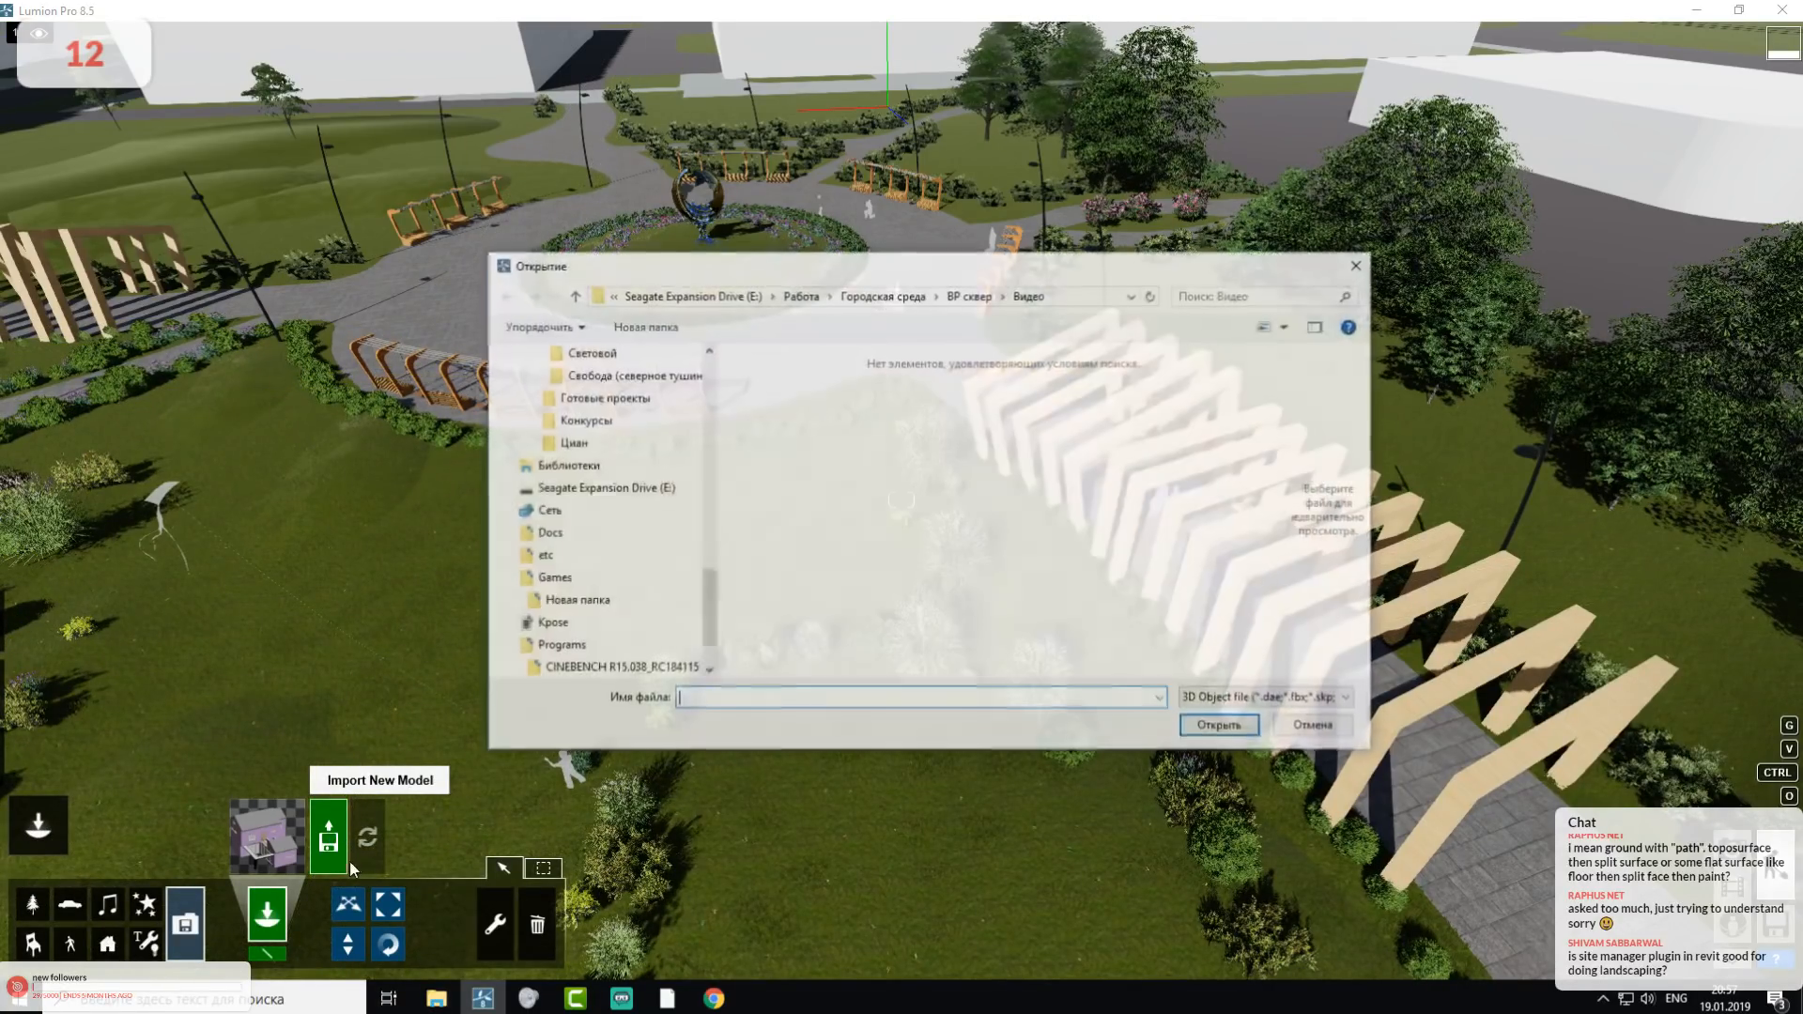
key(ctrl+v)
key(Return)
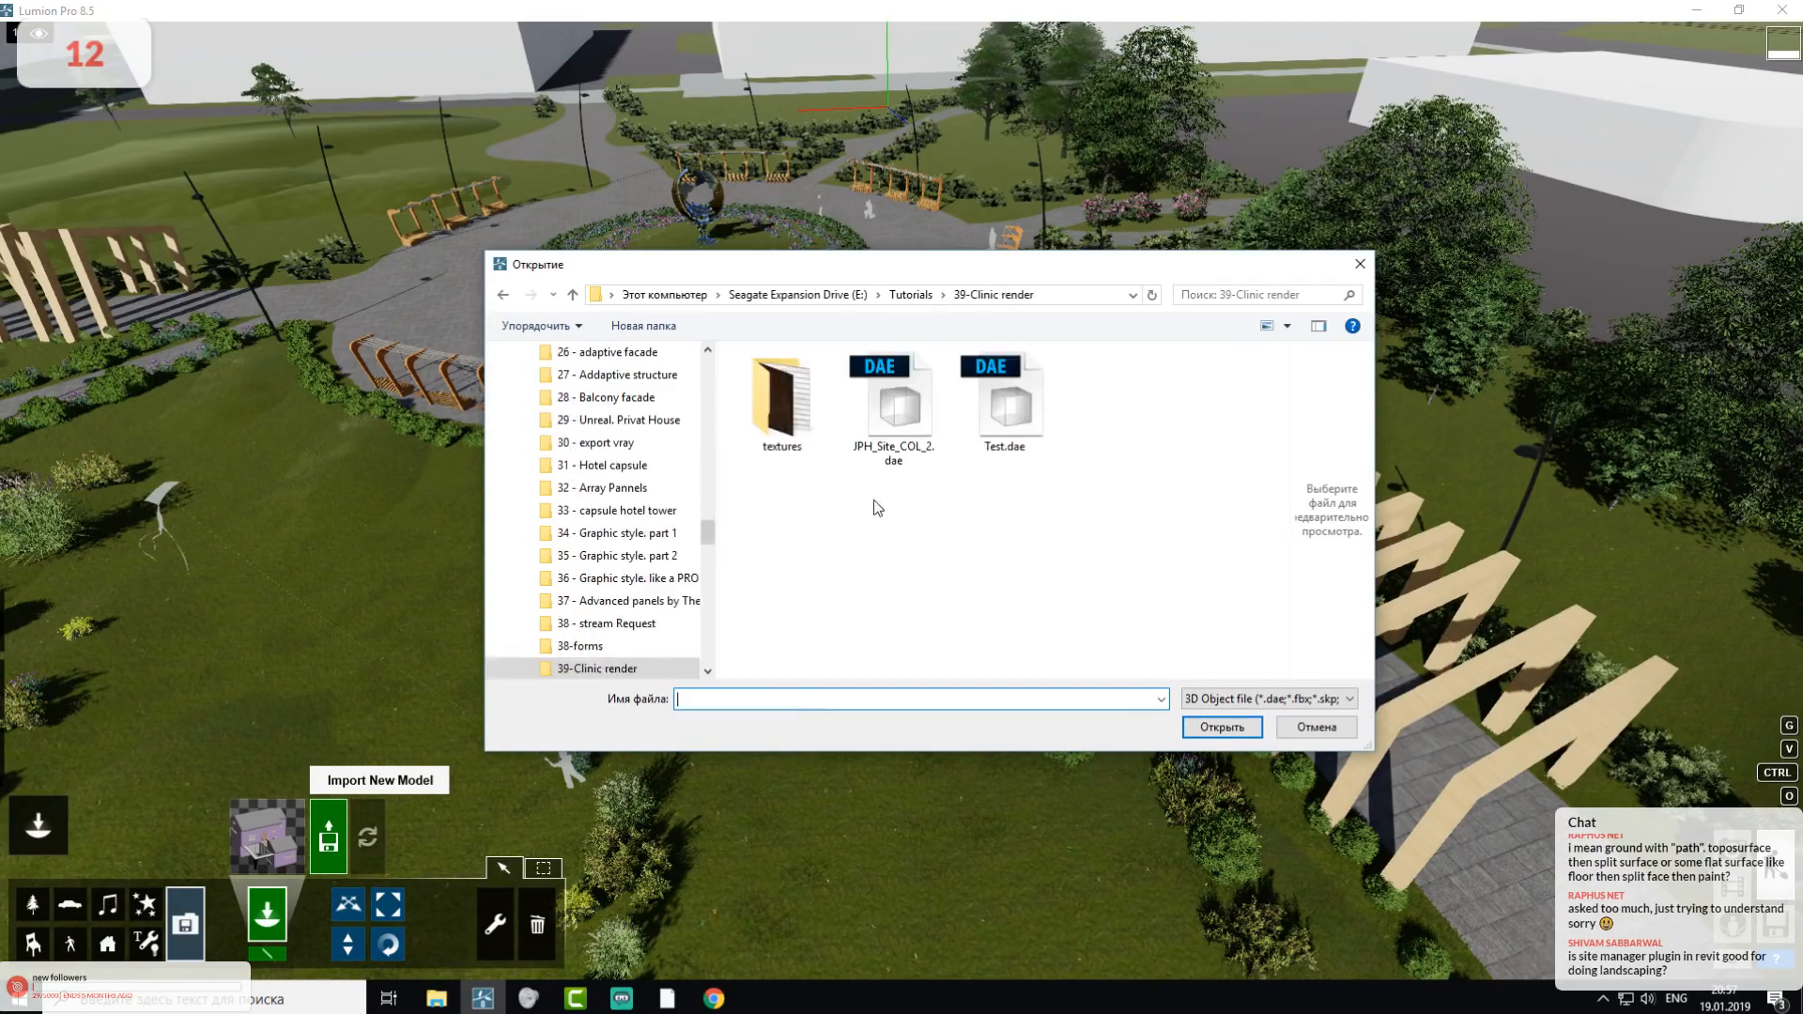
click(1020, 413)
click(1212, 729)
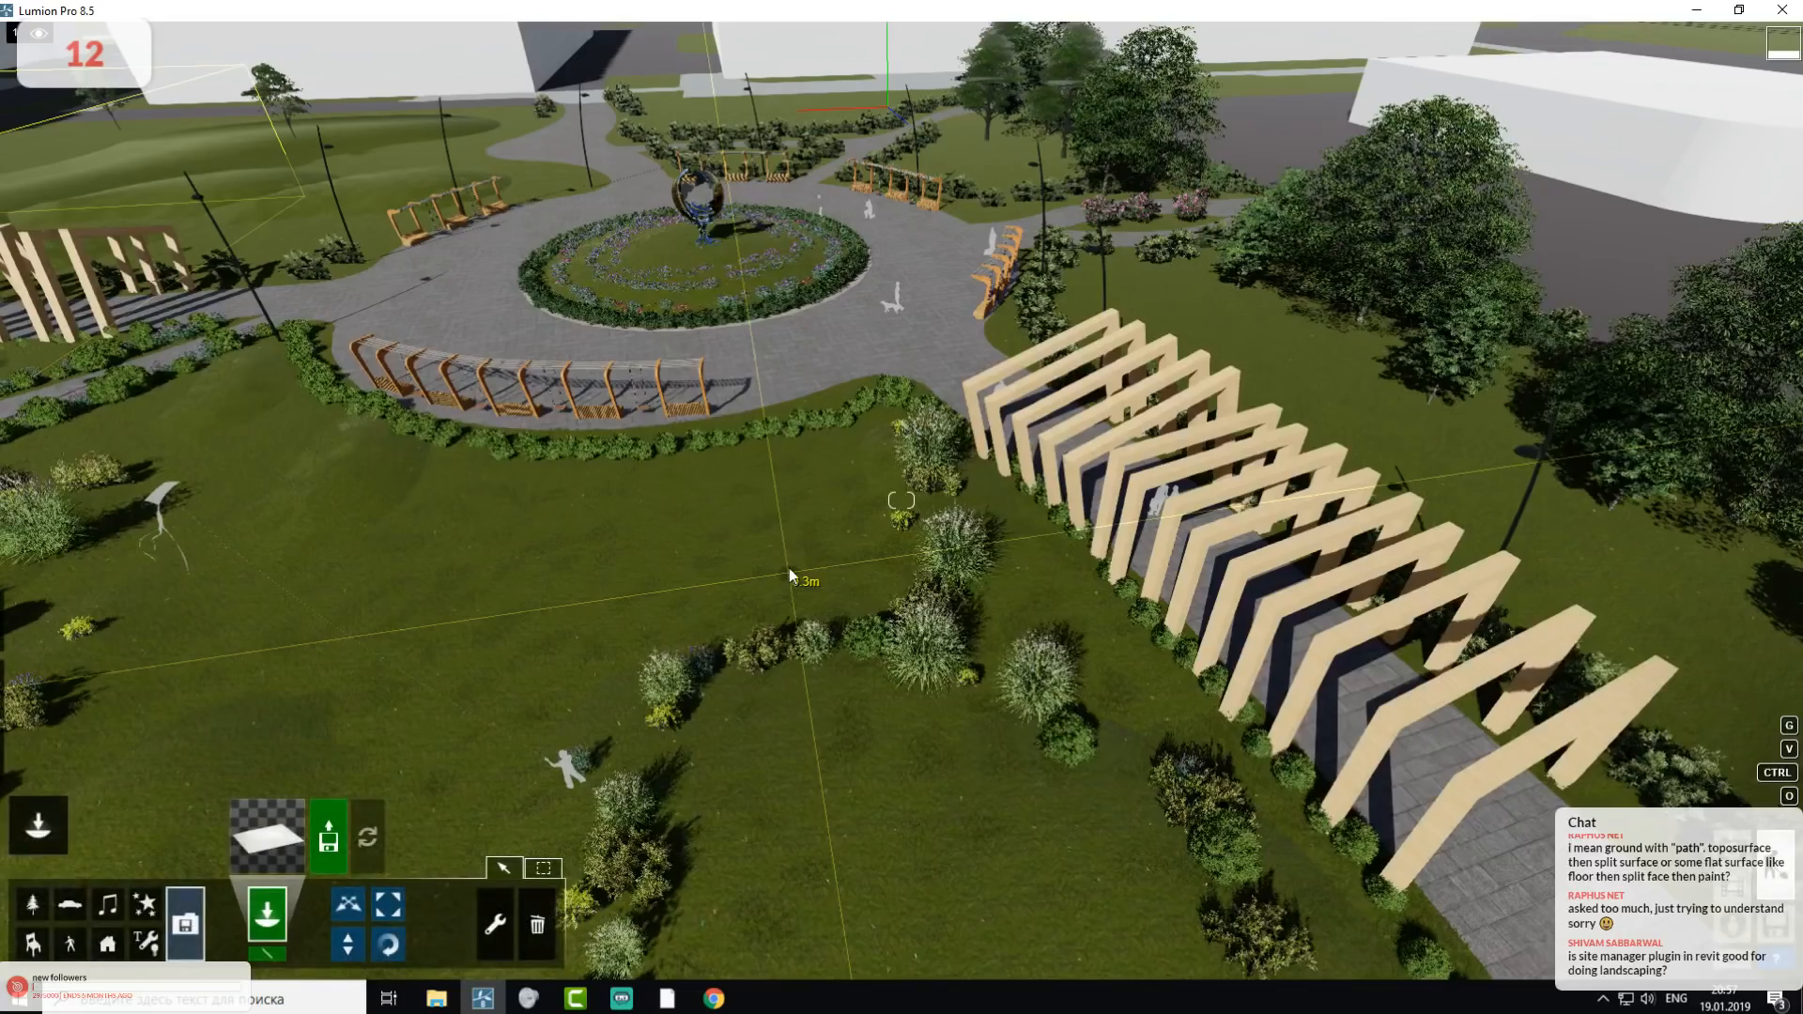
- Place the imported terrain model on the open ground outside the park, beyond the power lines
key(s)
right_drag(769, 391, 922, 194)
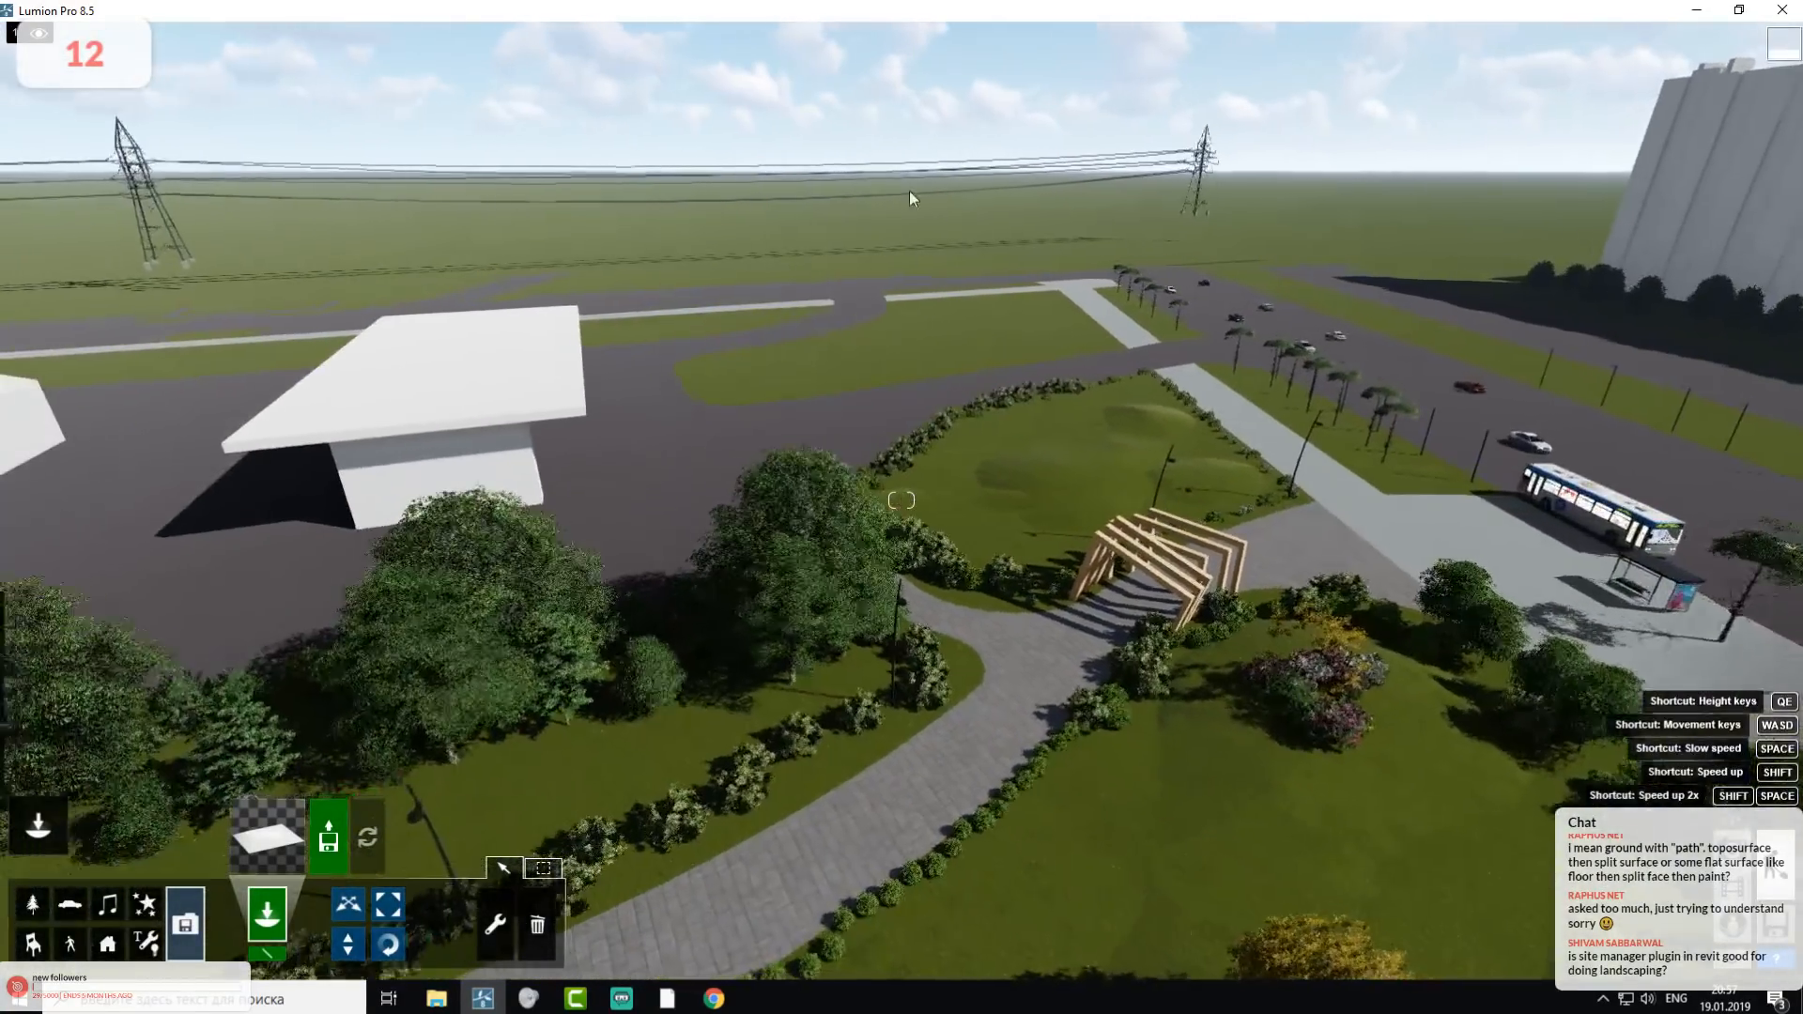
click(762, 221)
key(shift+w)
right_drag(763, 220, 925, 807)
key(w)
right_drag(902, 501, 982, 428)
key(w)
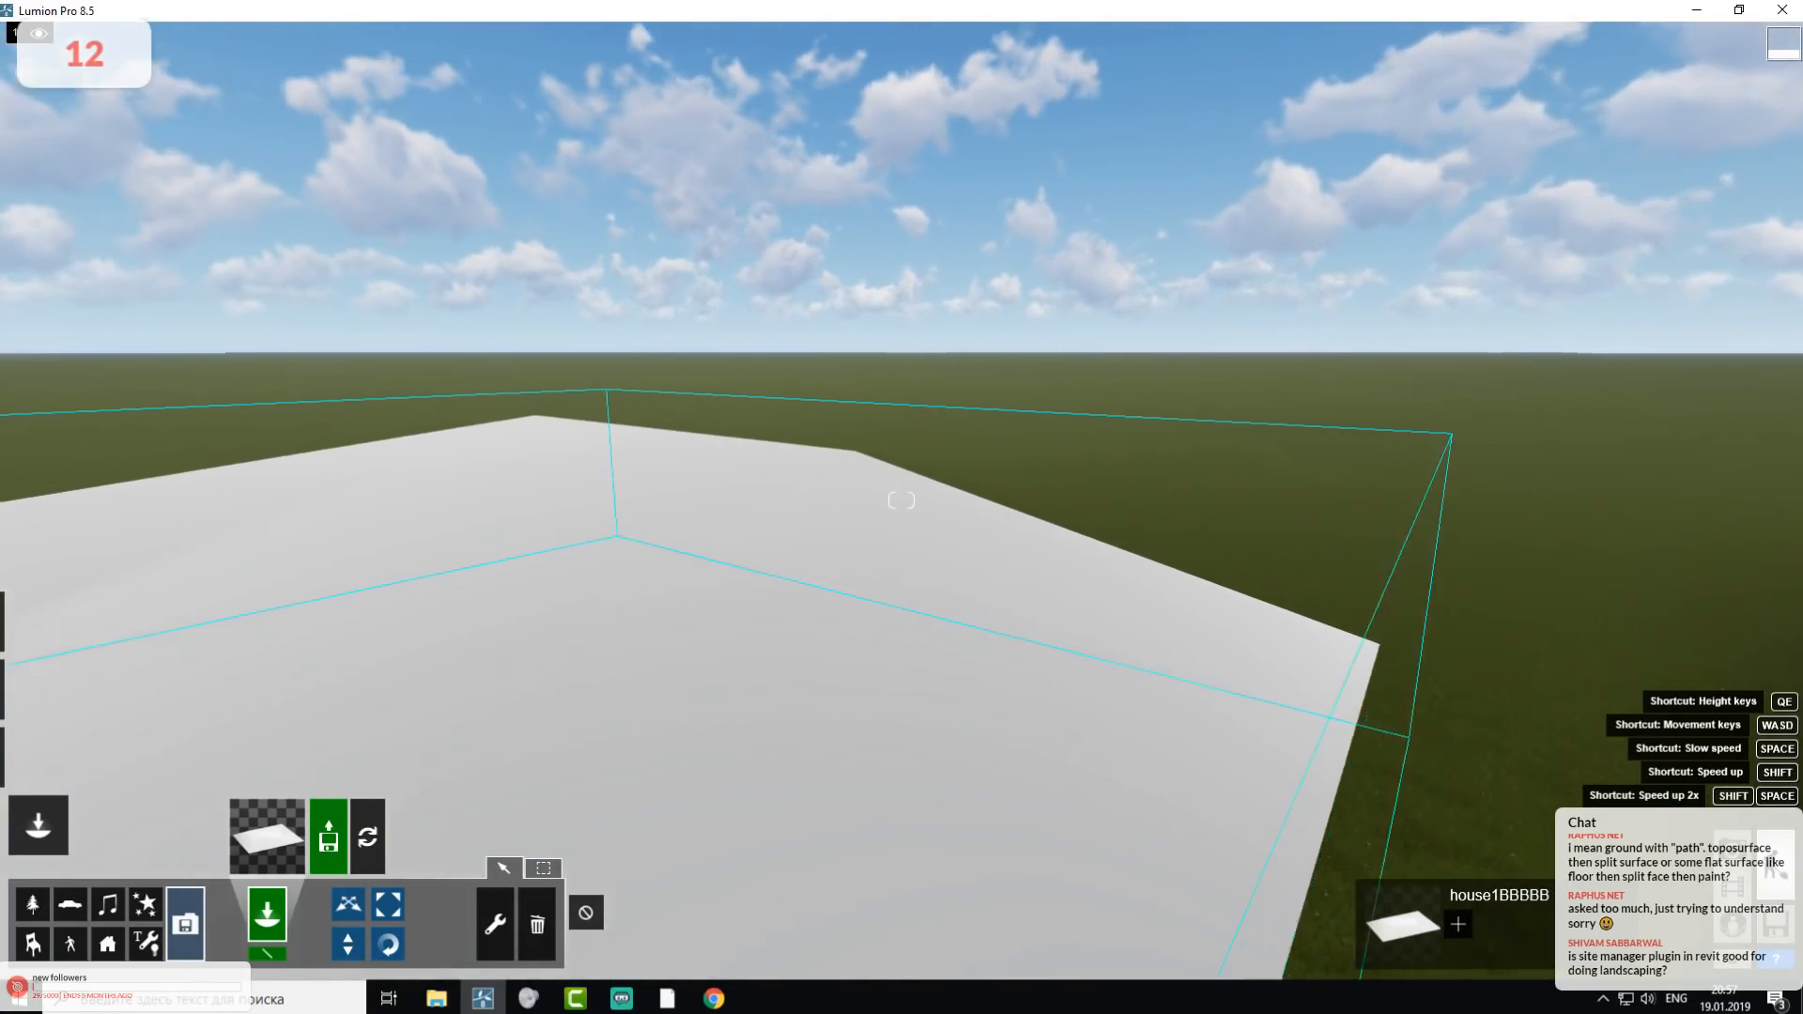
right_drag(901, 501, 902, 599)
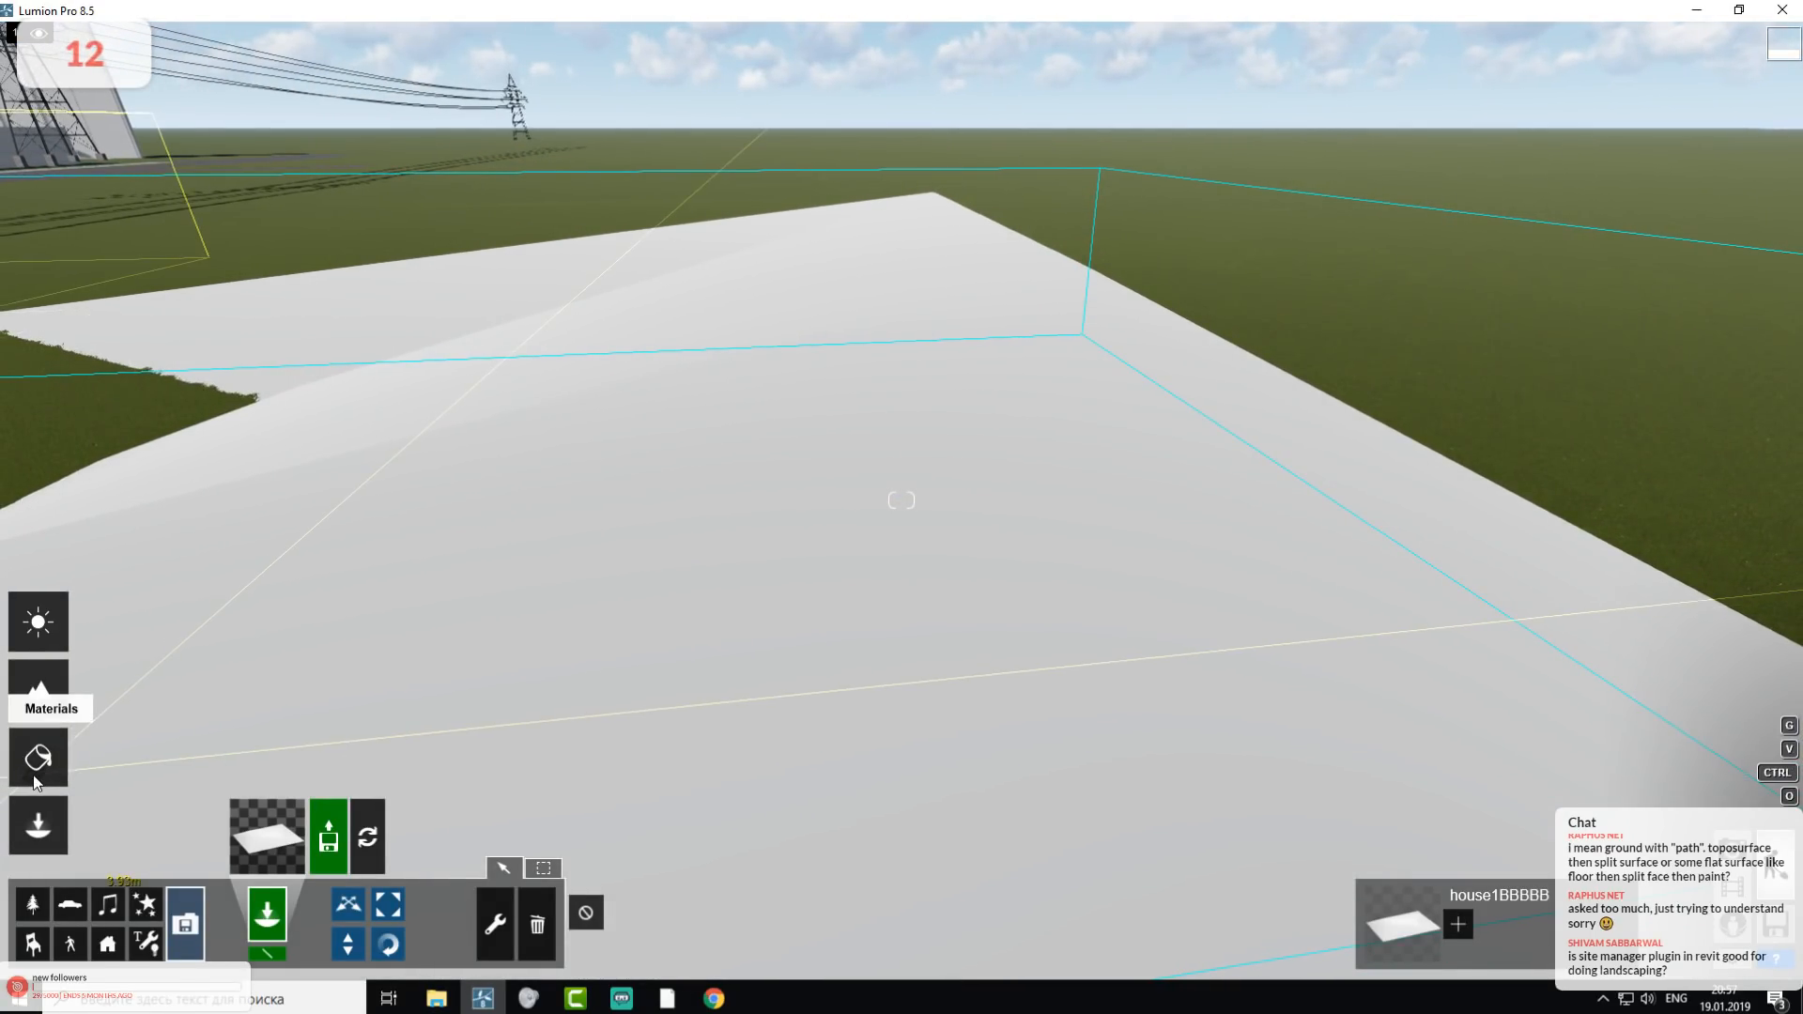
- Assign the custom landscape material to the imported terrain surface and save the material change
click(37, 757)
click(751, 554)
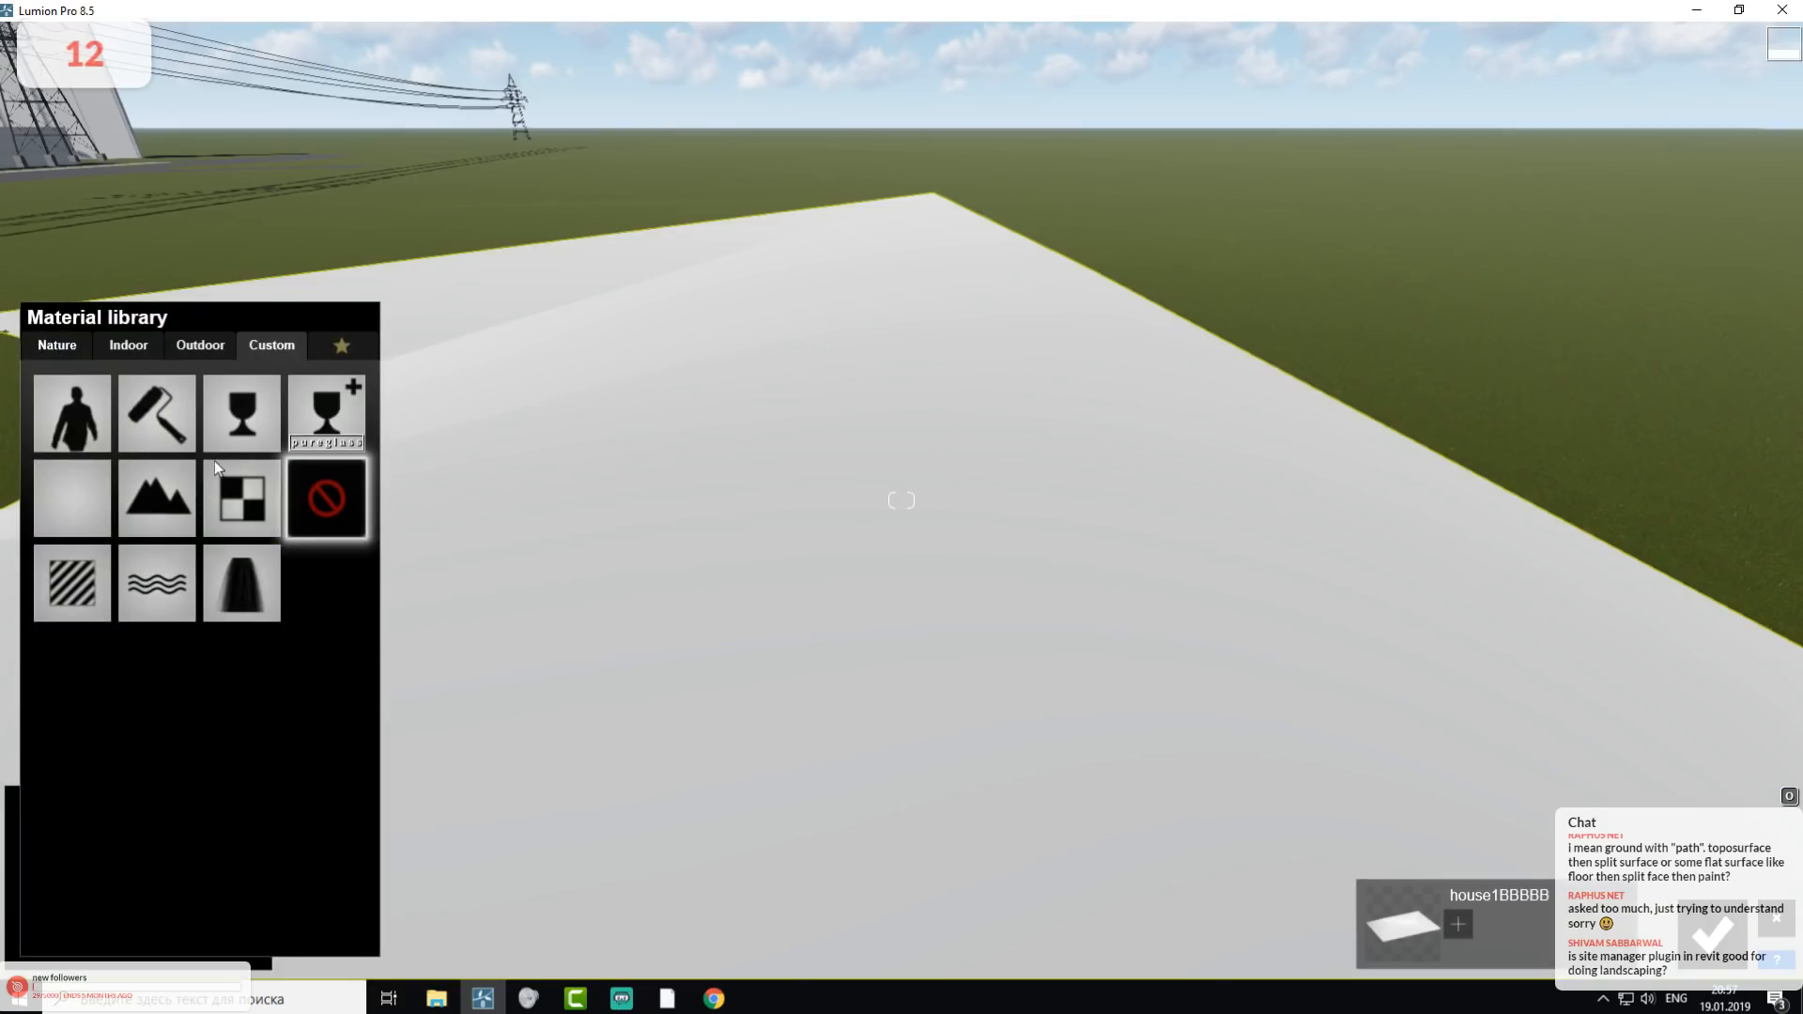
click(155, 484)
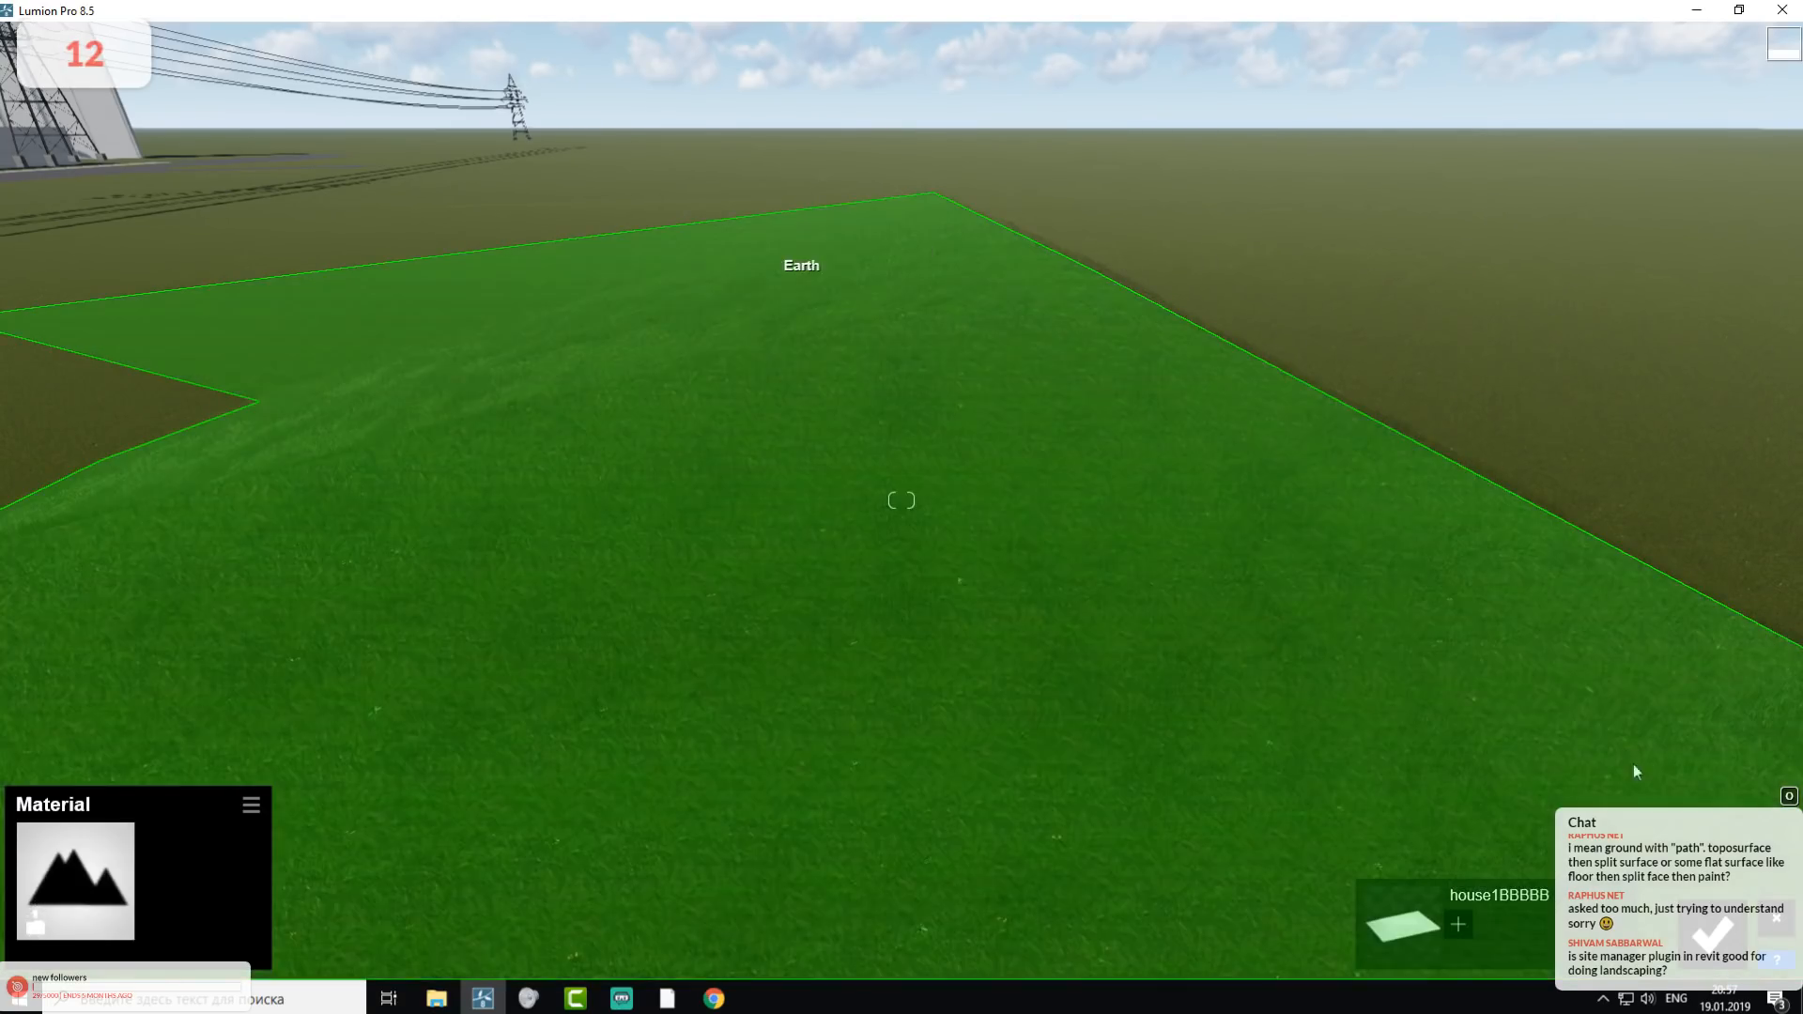
click(1711, 928)
- Examine the slopes and grass of the imported terrain from close to the ground
right_drag(1304, 641, 1181, 514)
key(s)
key(w)
key(d)
key(e)
key(w)
key(a)
right_drag(1180, 402, 1163, 408)
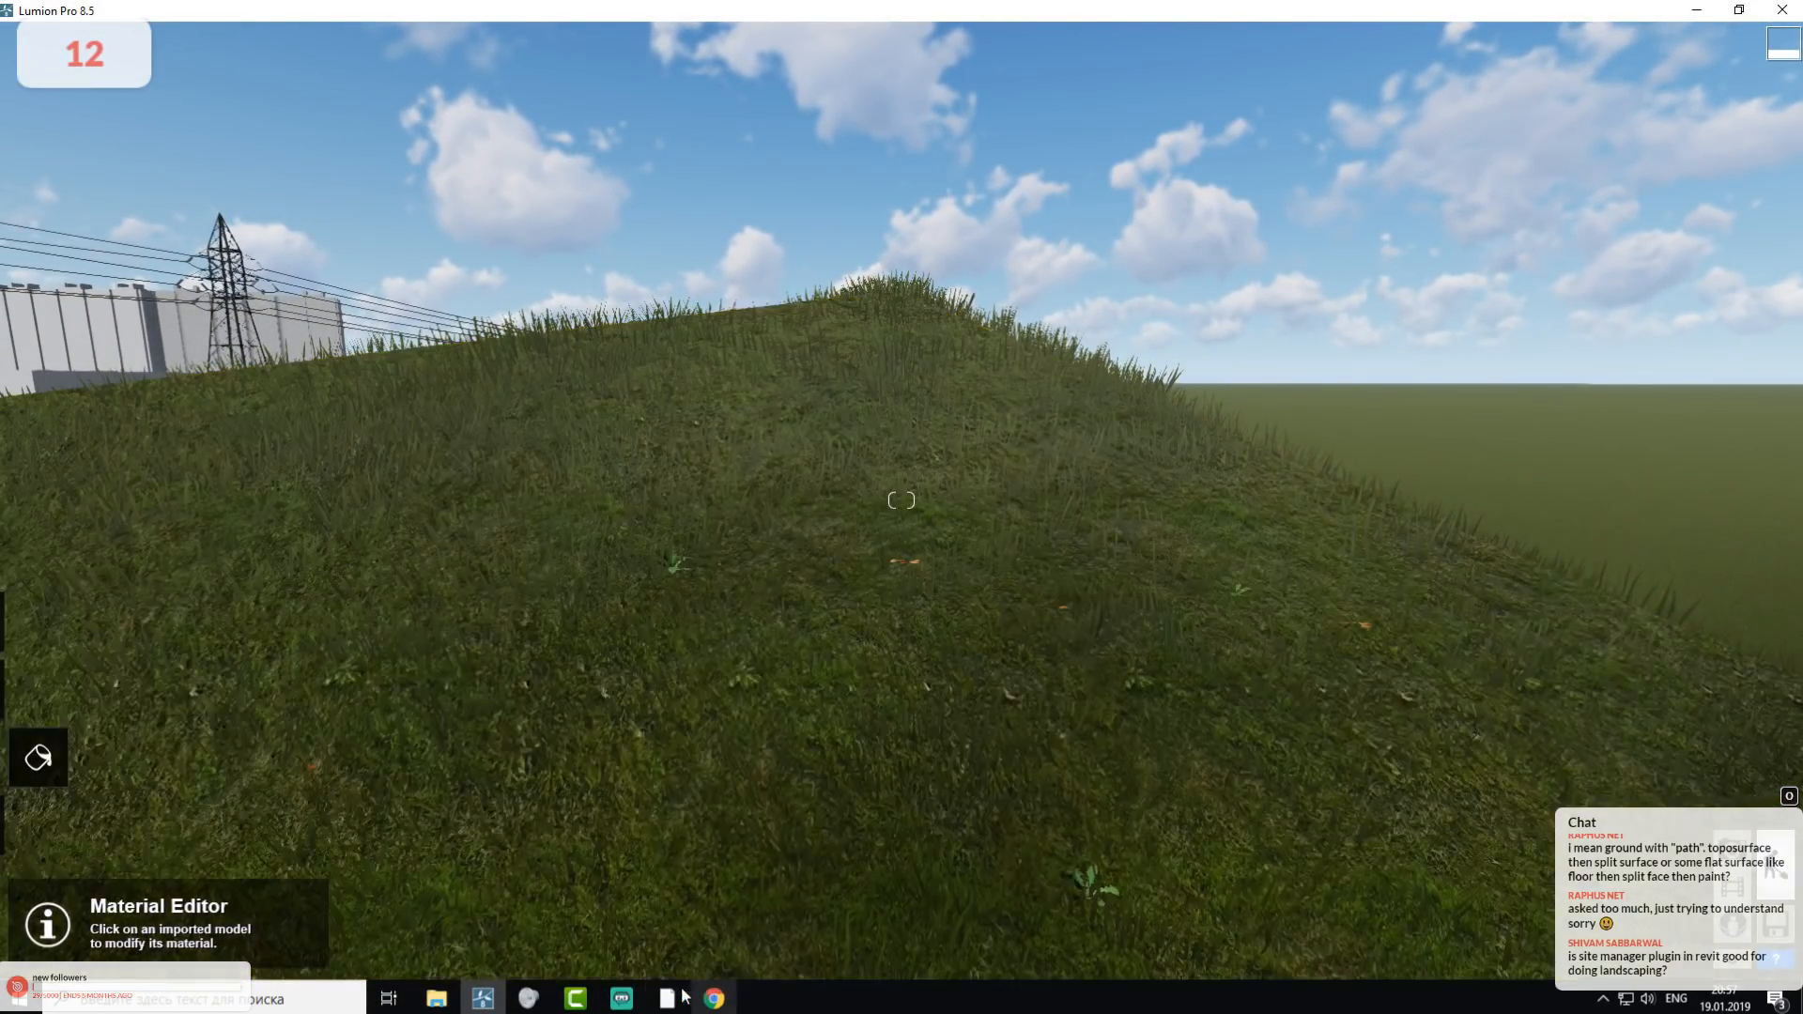
- Switch to Revit, start editing the toposurface's surface and open the Site floor plan
click(674, 1007)
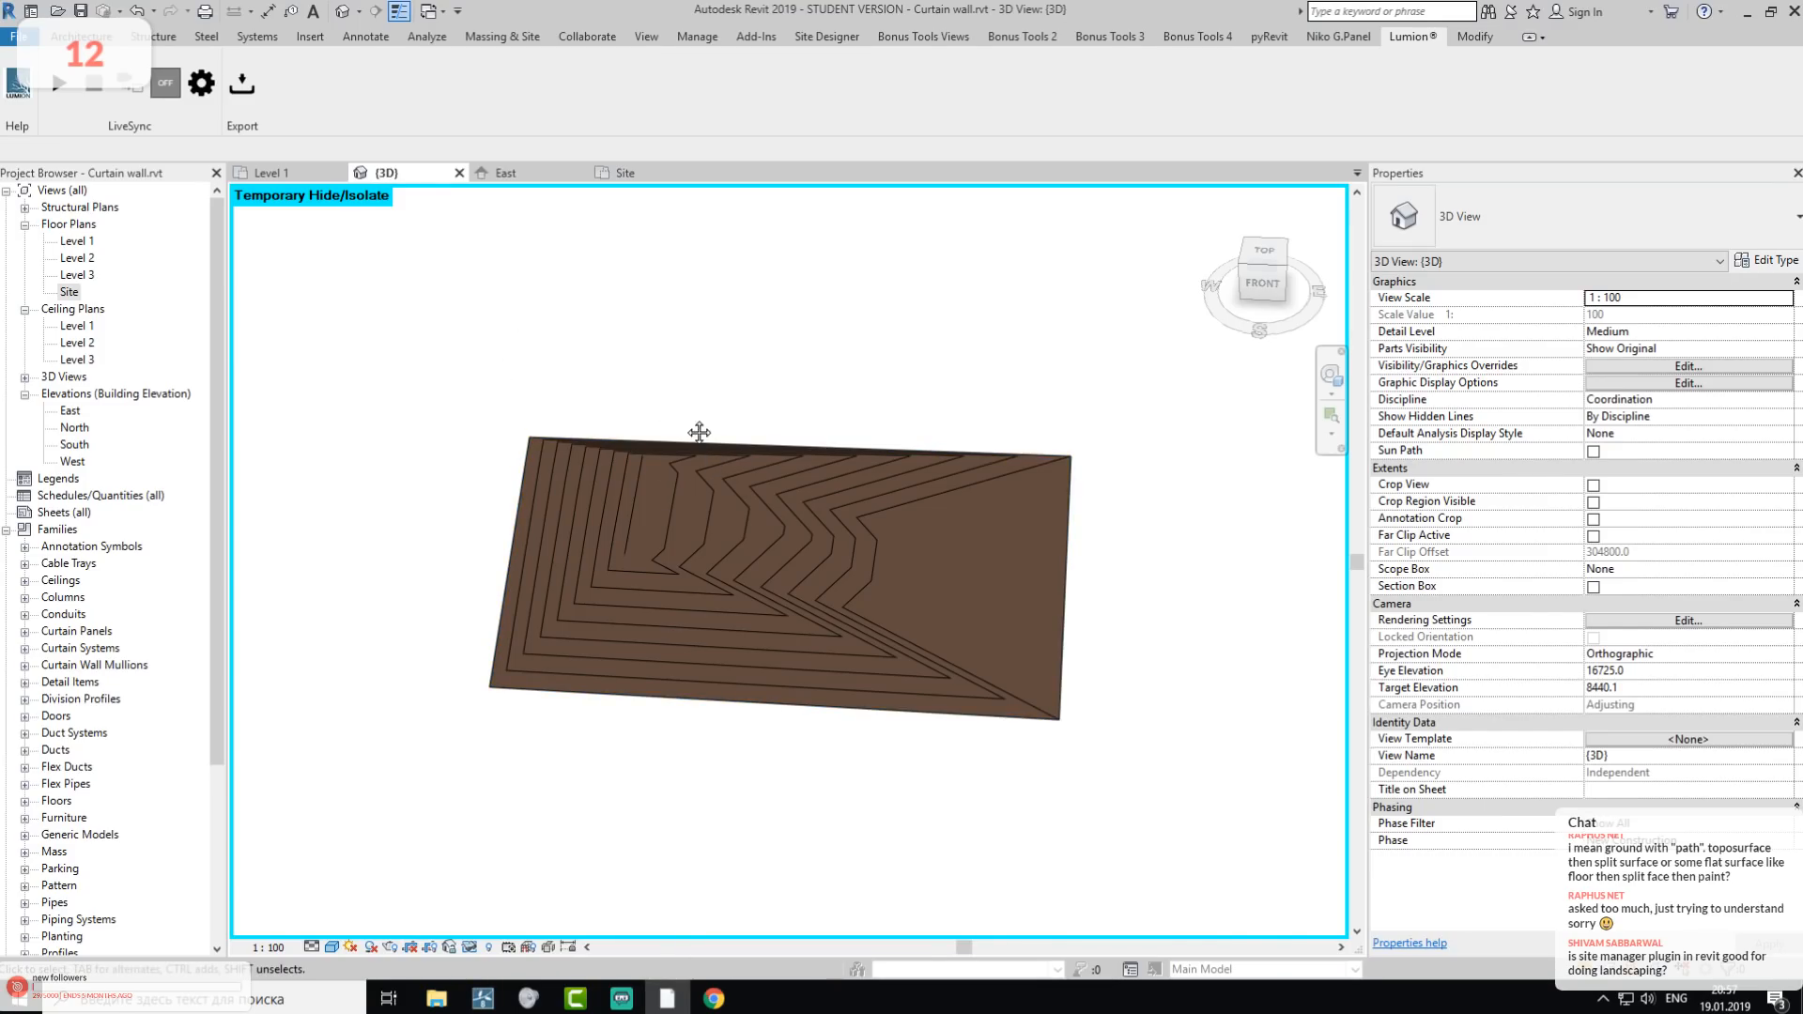
middle_drag(699, 432, 815, 424)
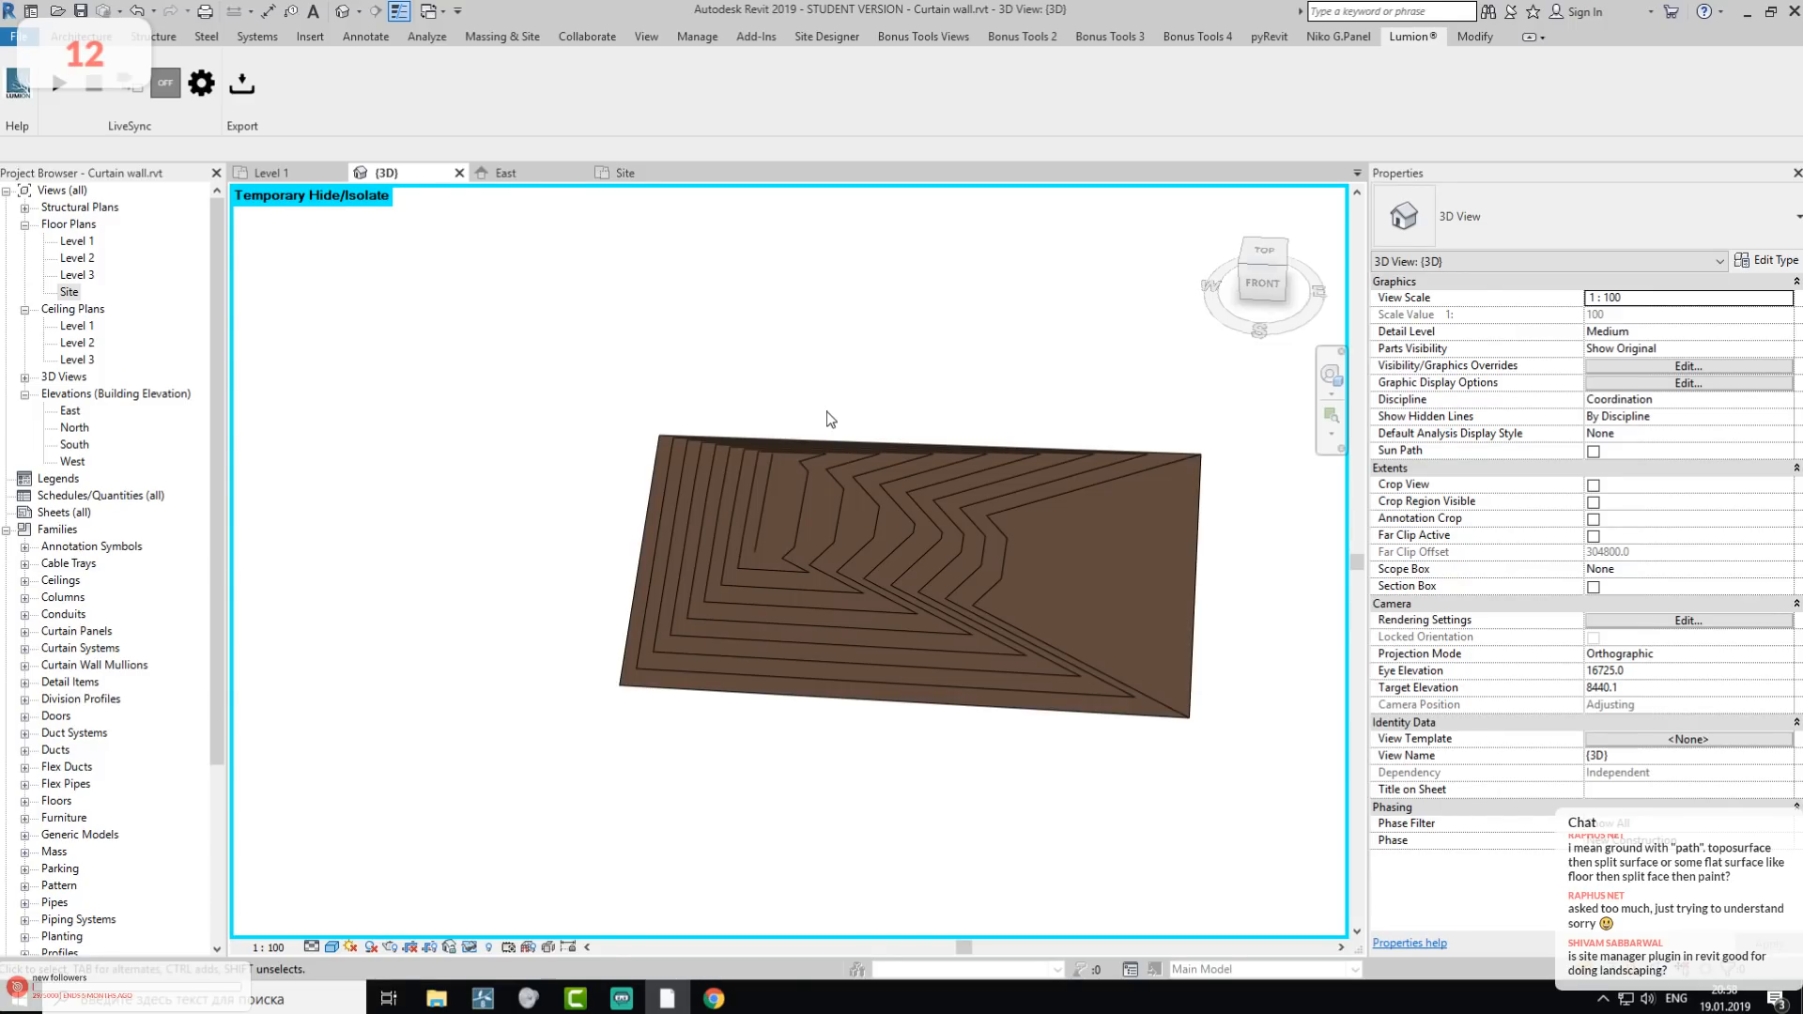
scroll(1033, 438, down, 1)
middle_drag(1046, 464, 931, 508)
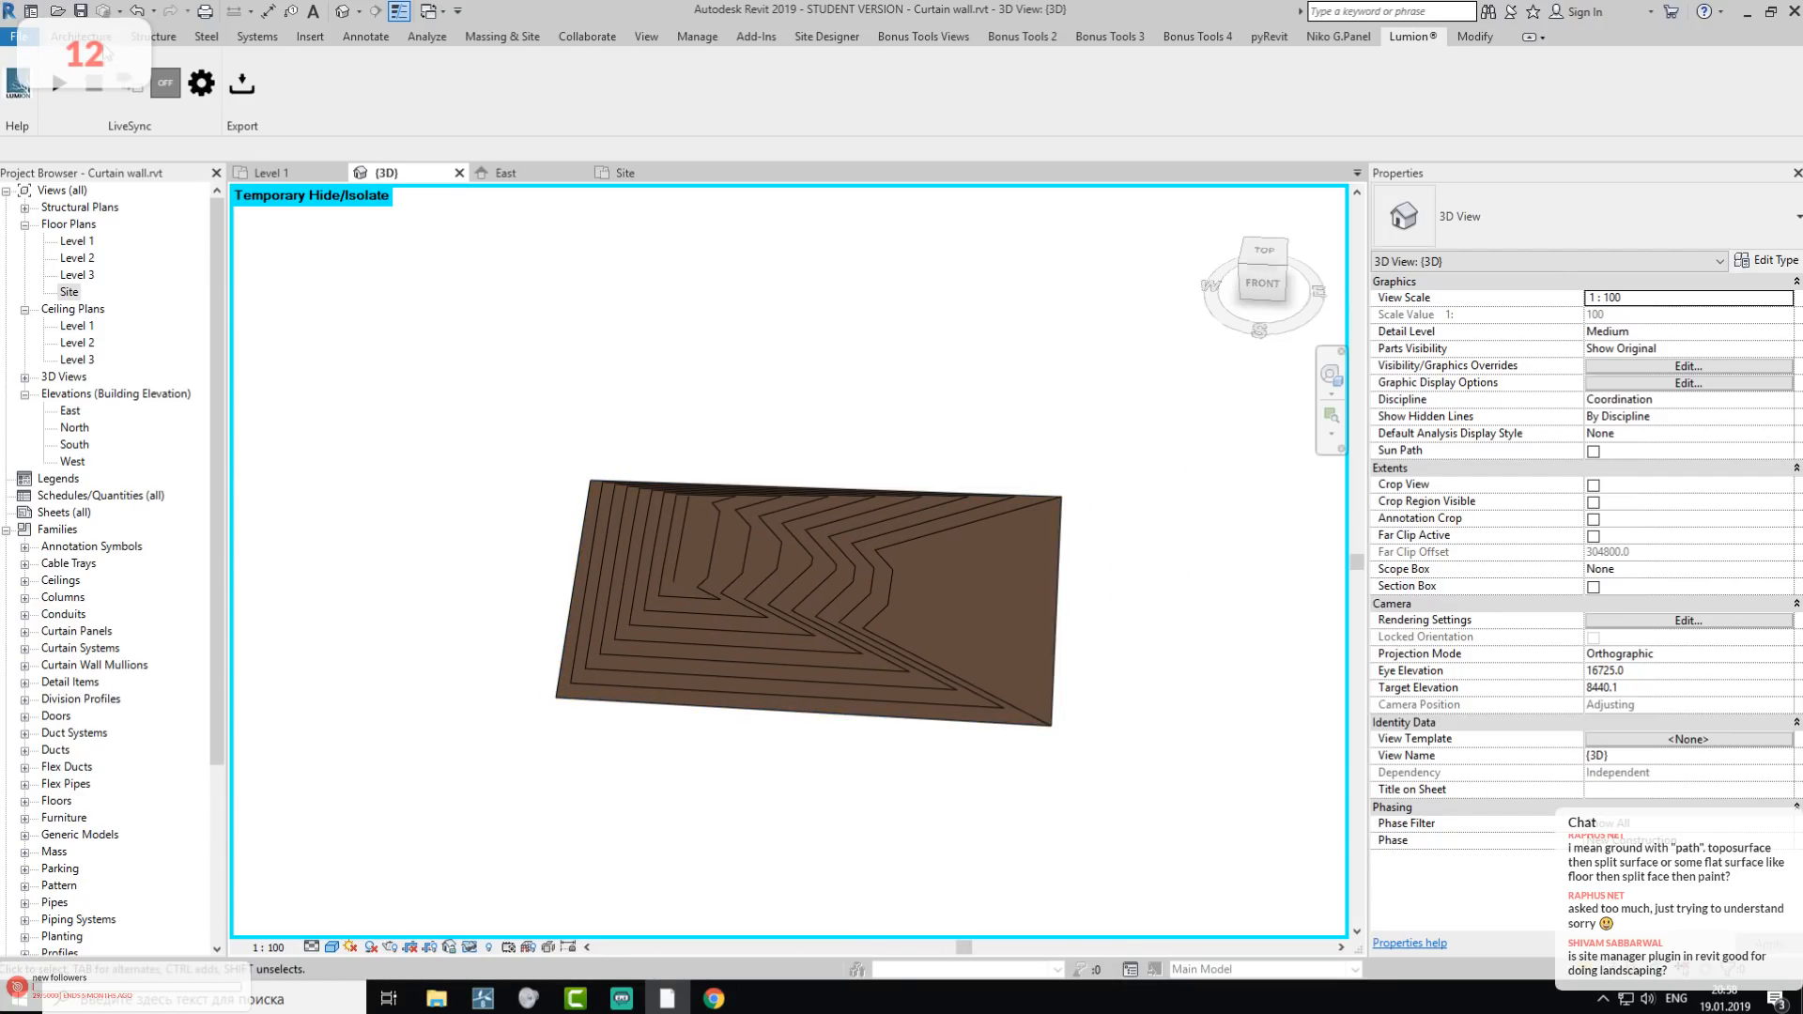
click(753, 617)
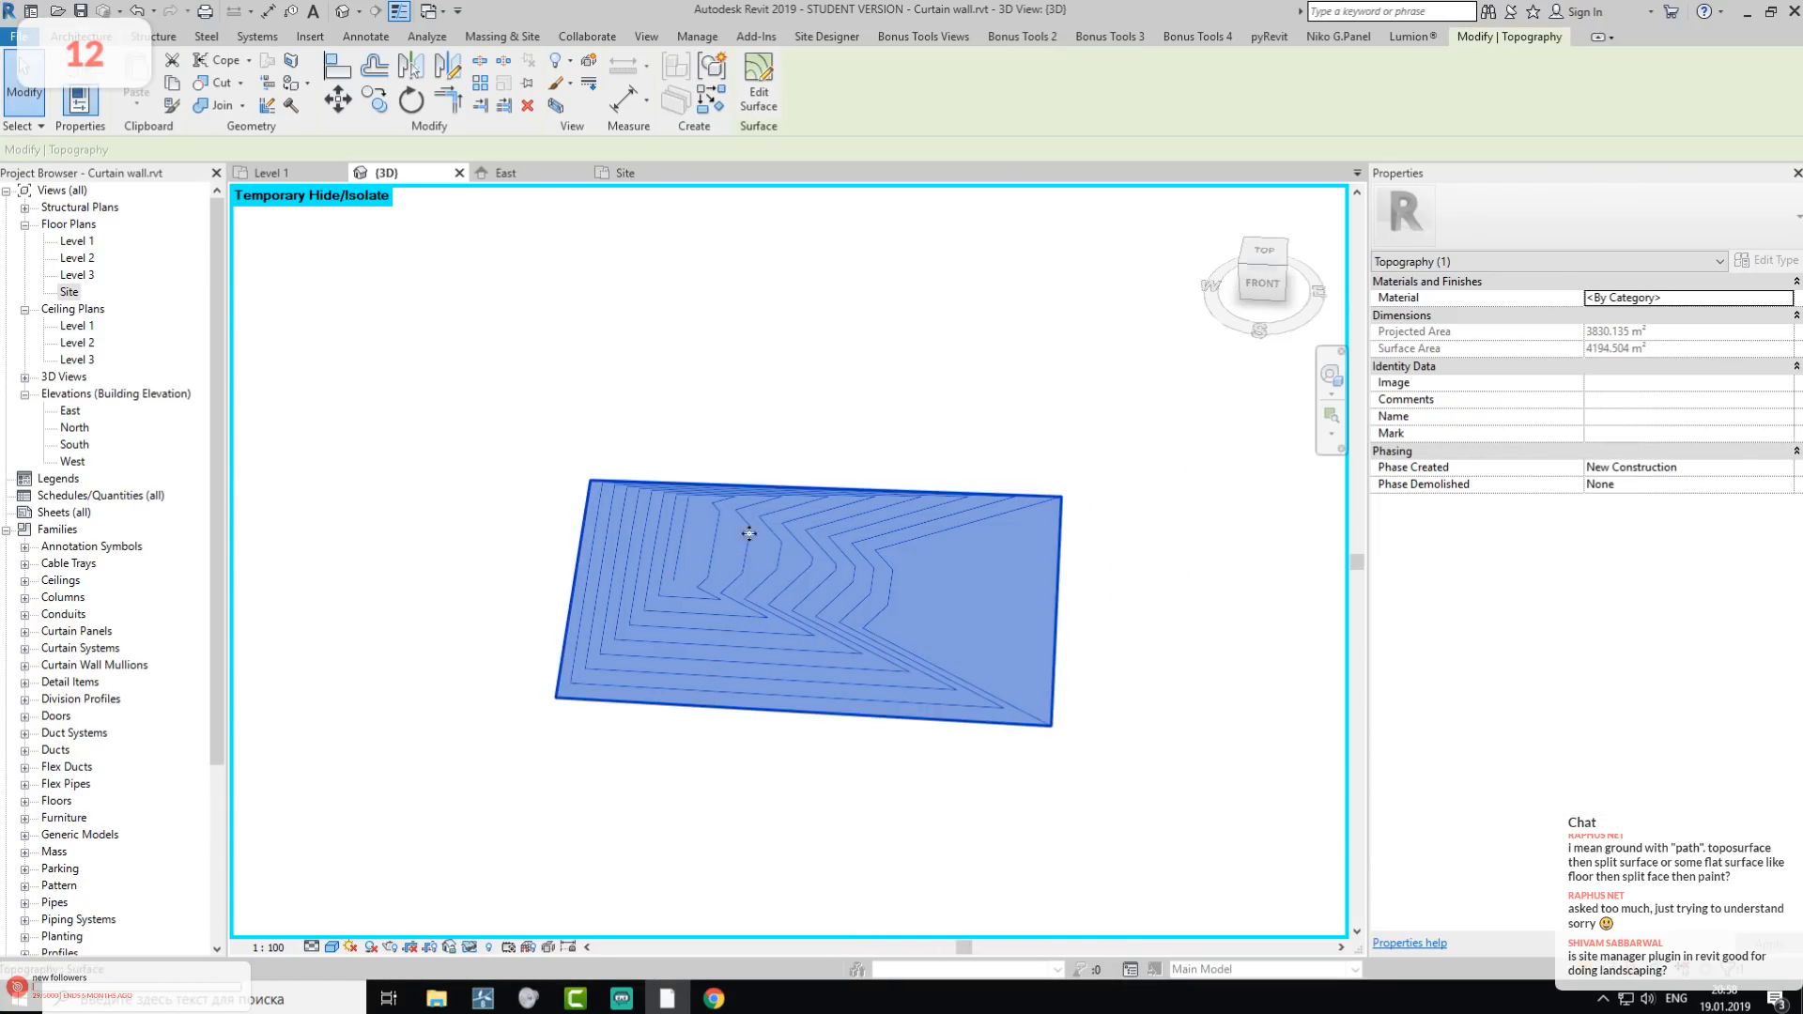
click(759, 91)
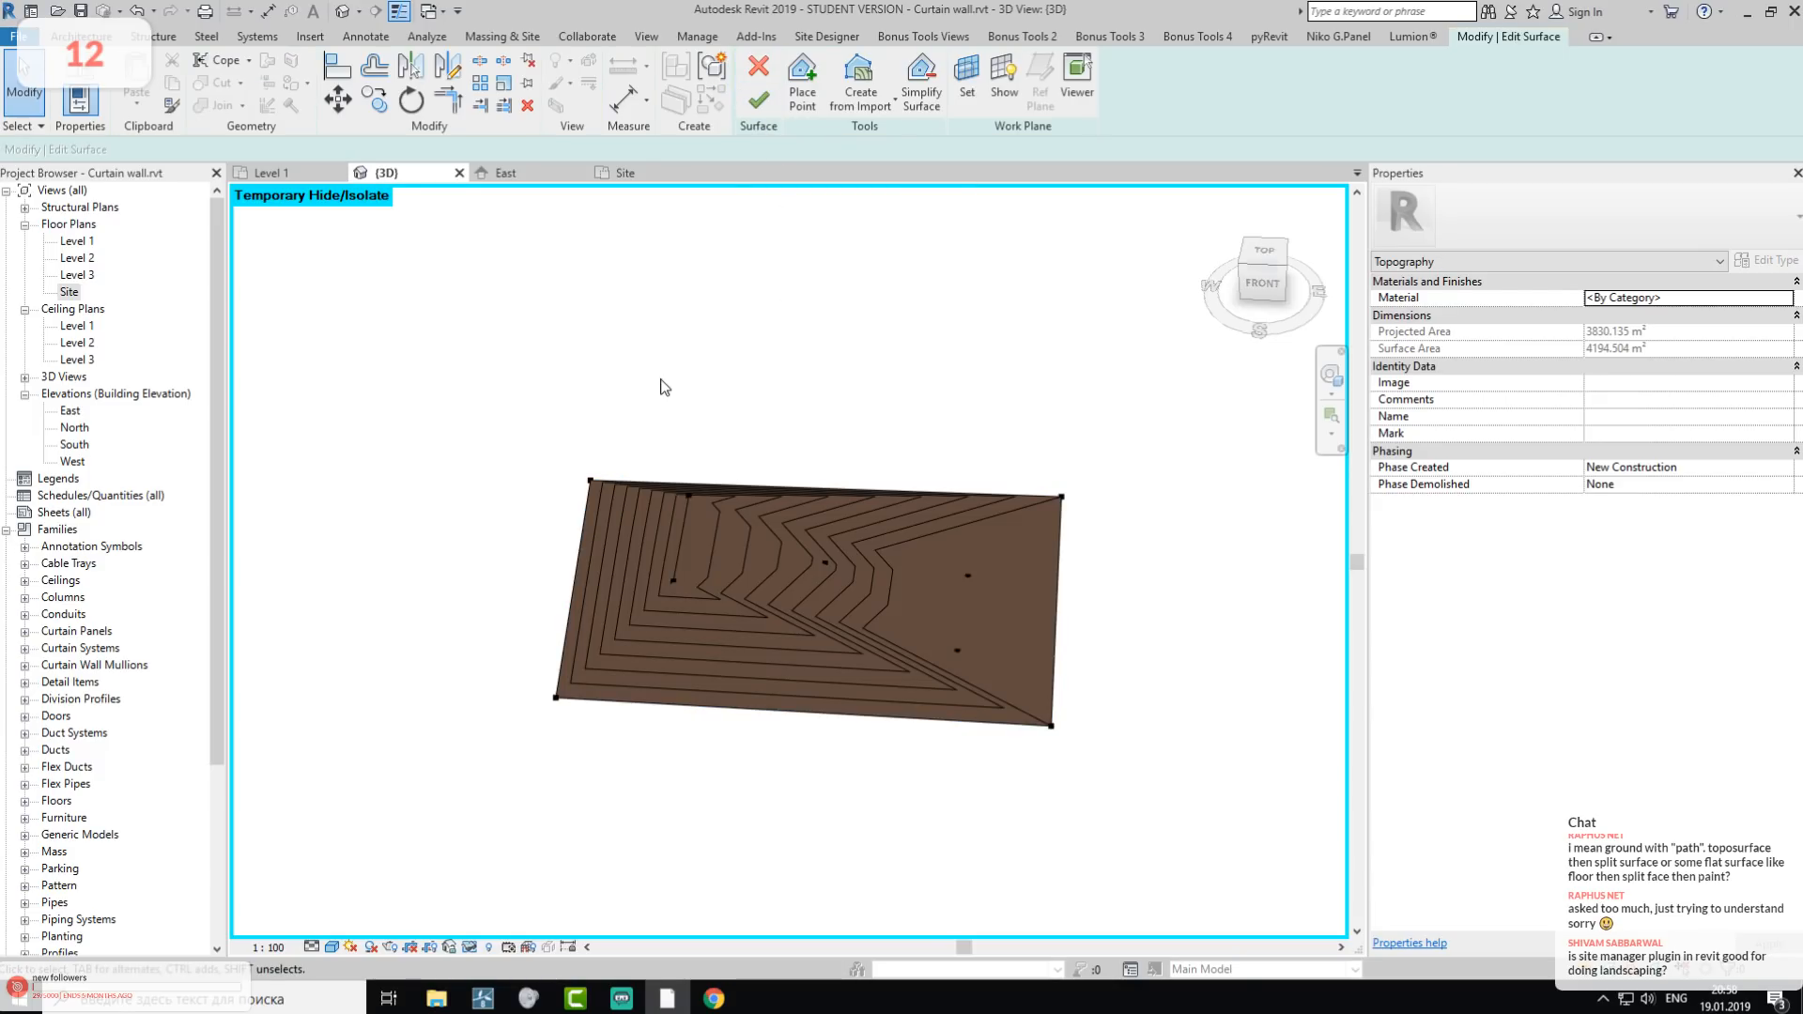
middle_drag(668, 385, 737, 376)
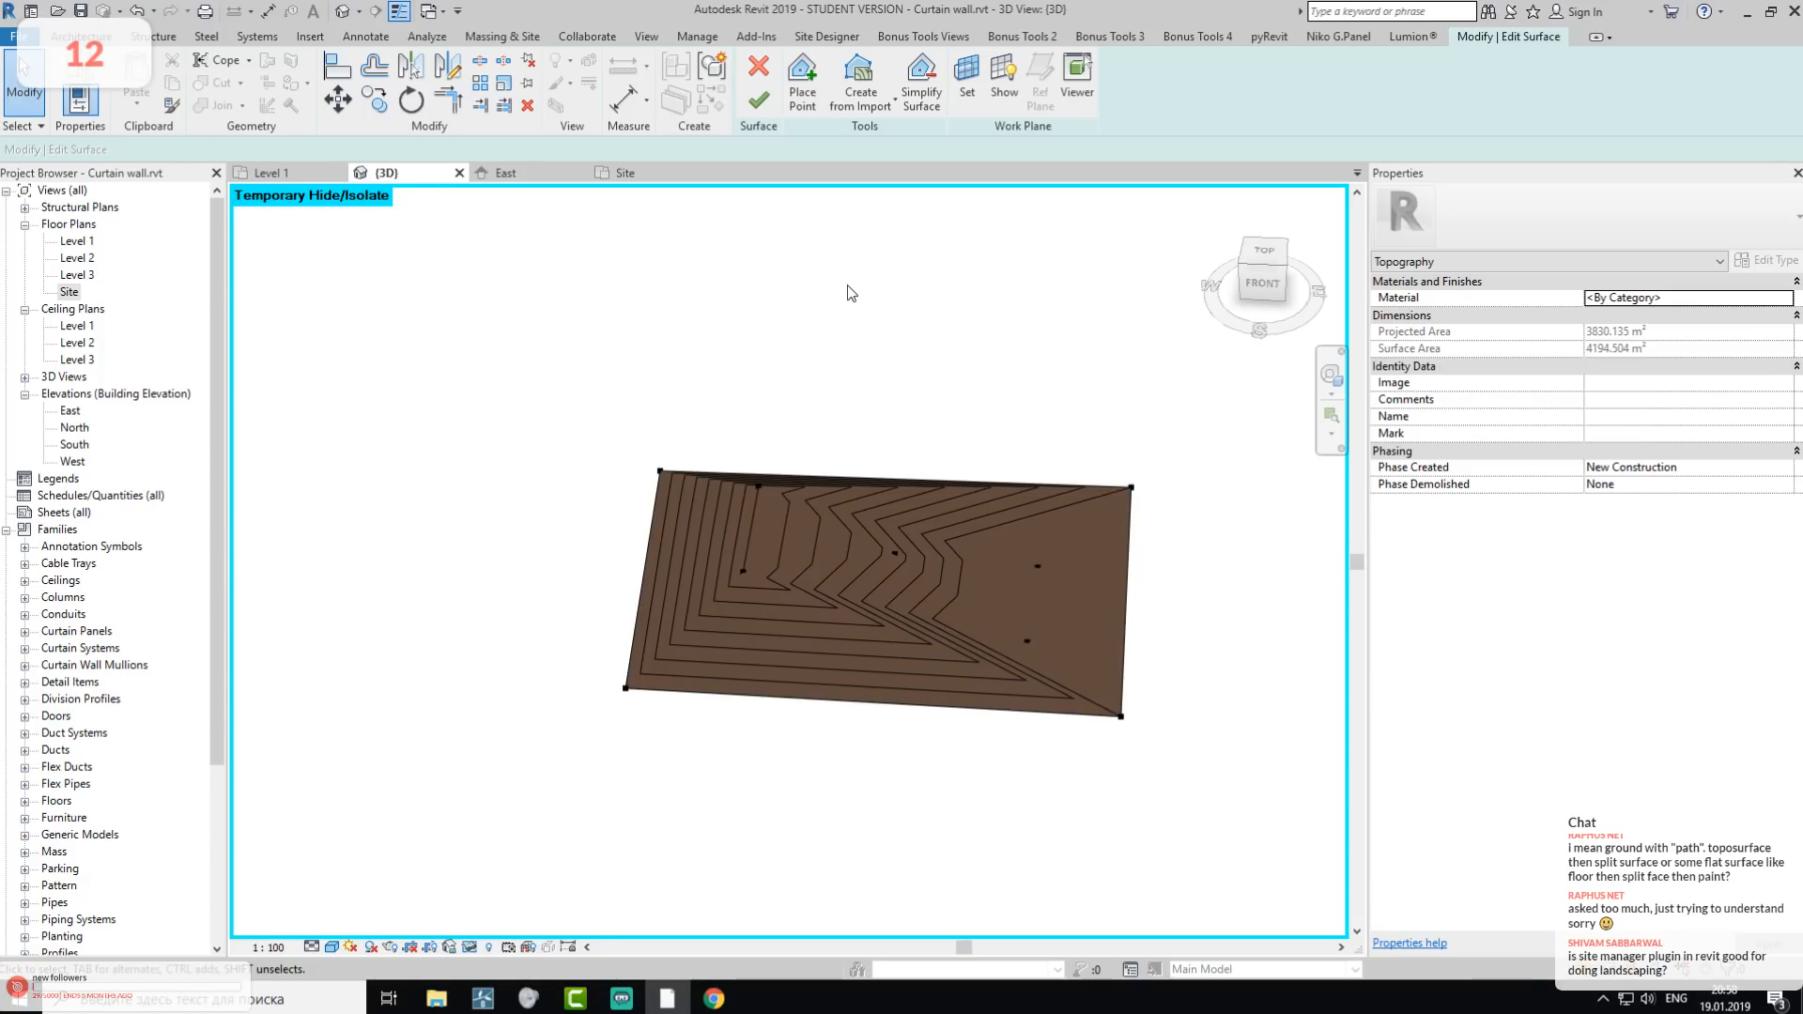
double_click(77, 292)
scroll(690, 500, up, 9)
middle_drag(1021, 508, 911, 538)
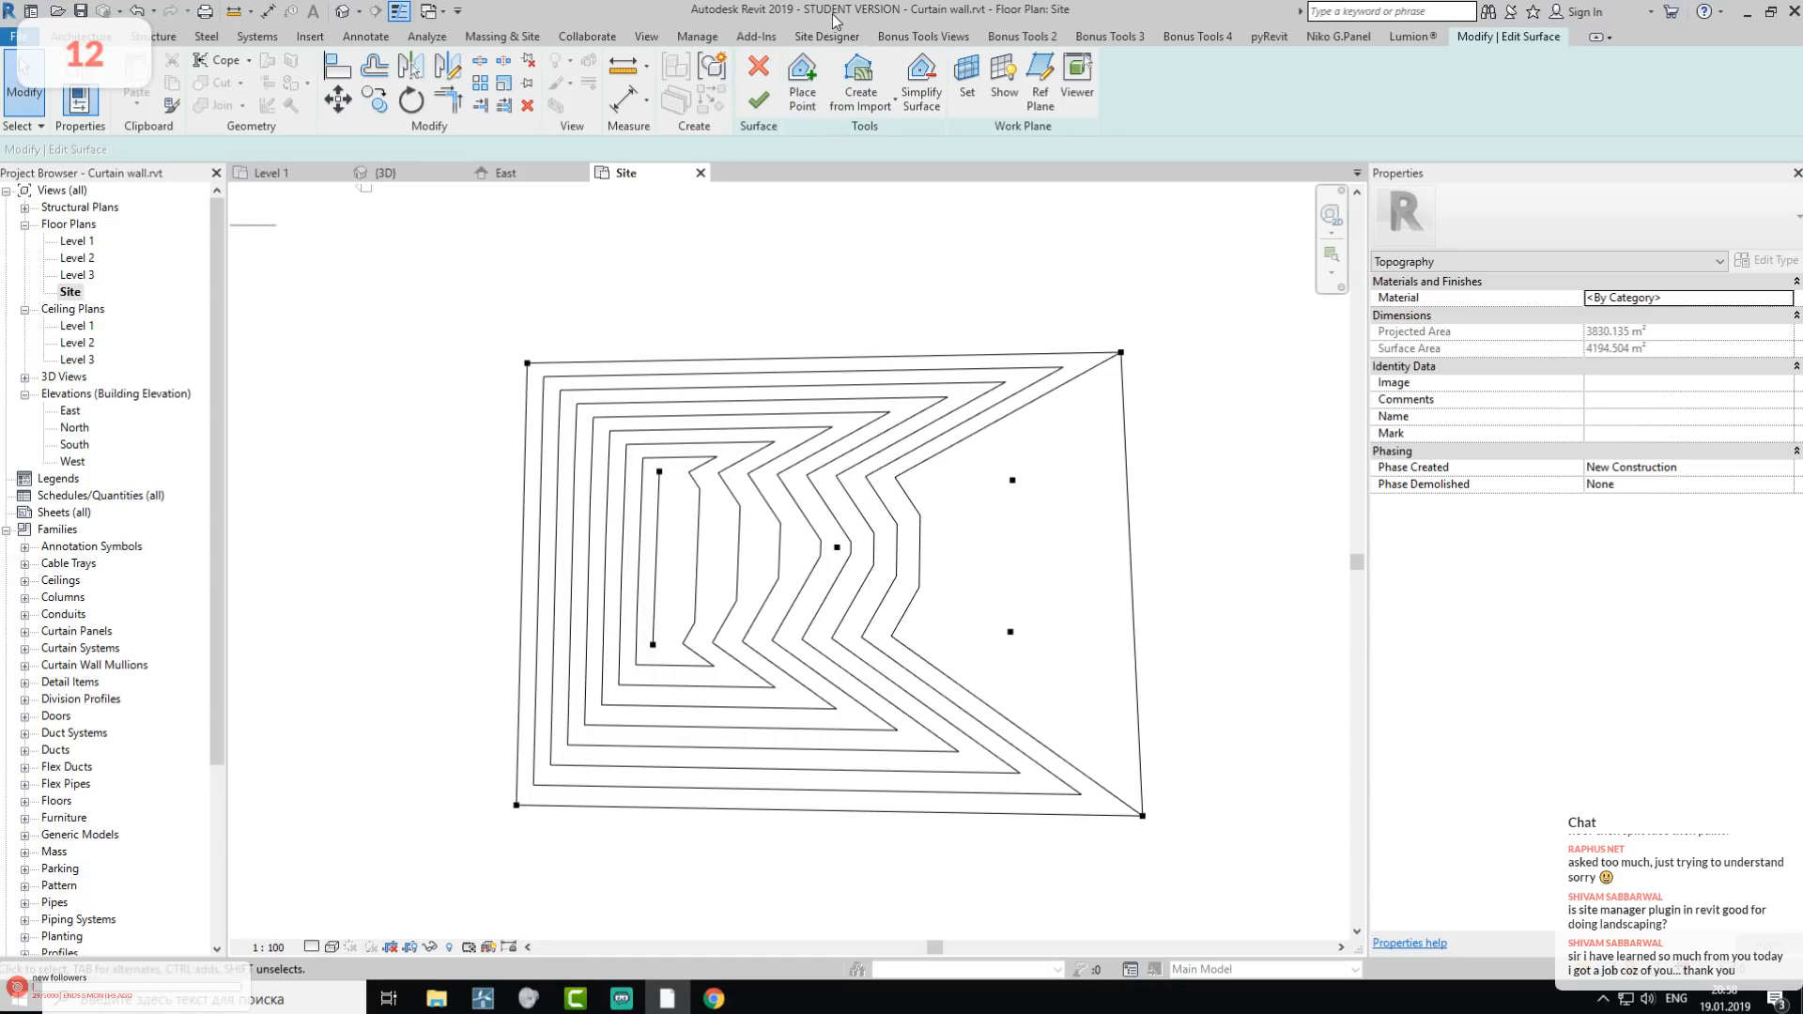
- Place six points at absolute elevation 0 on the toposurface, in western, central and eastern pairs near its north and south edges
click(803, 86)
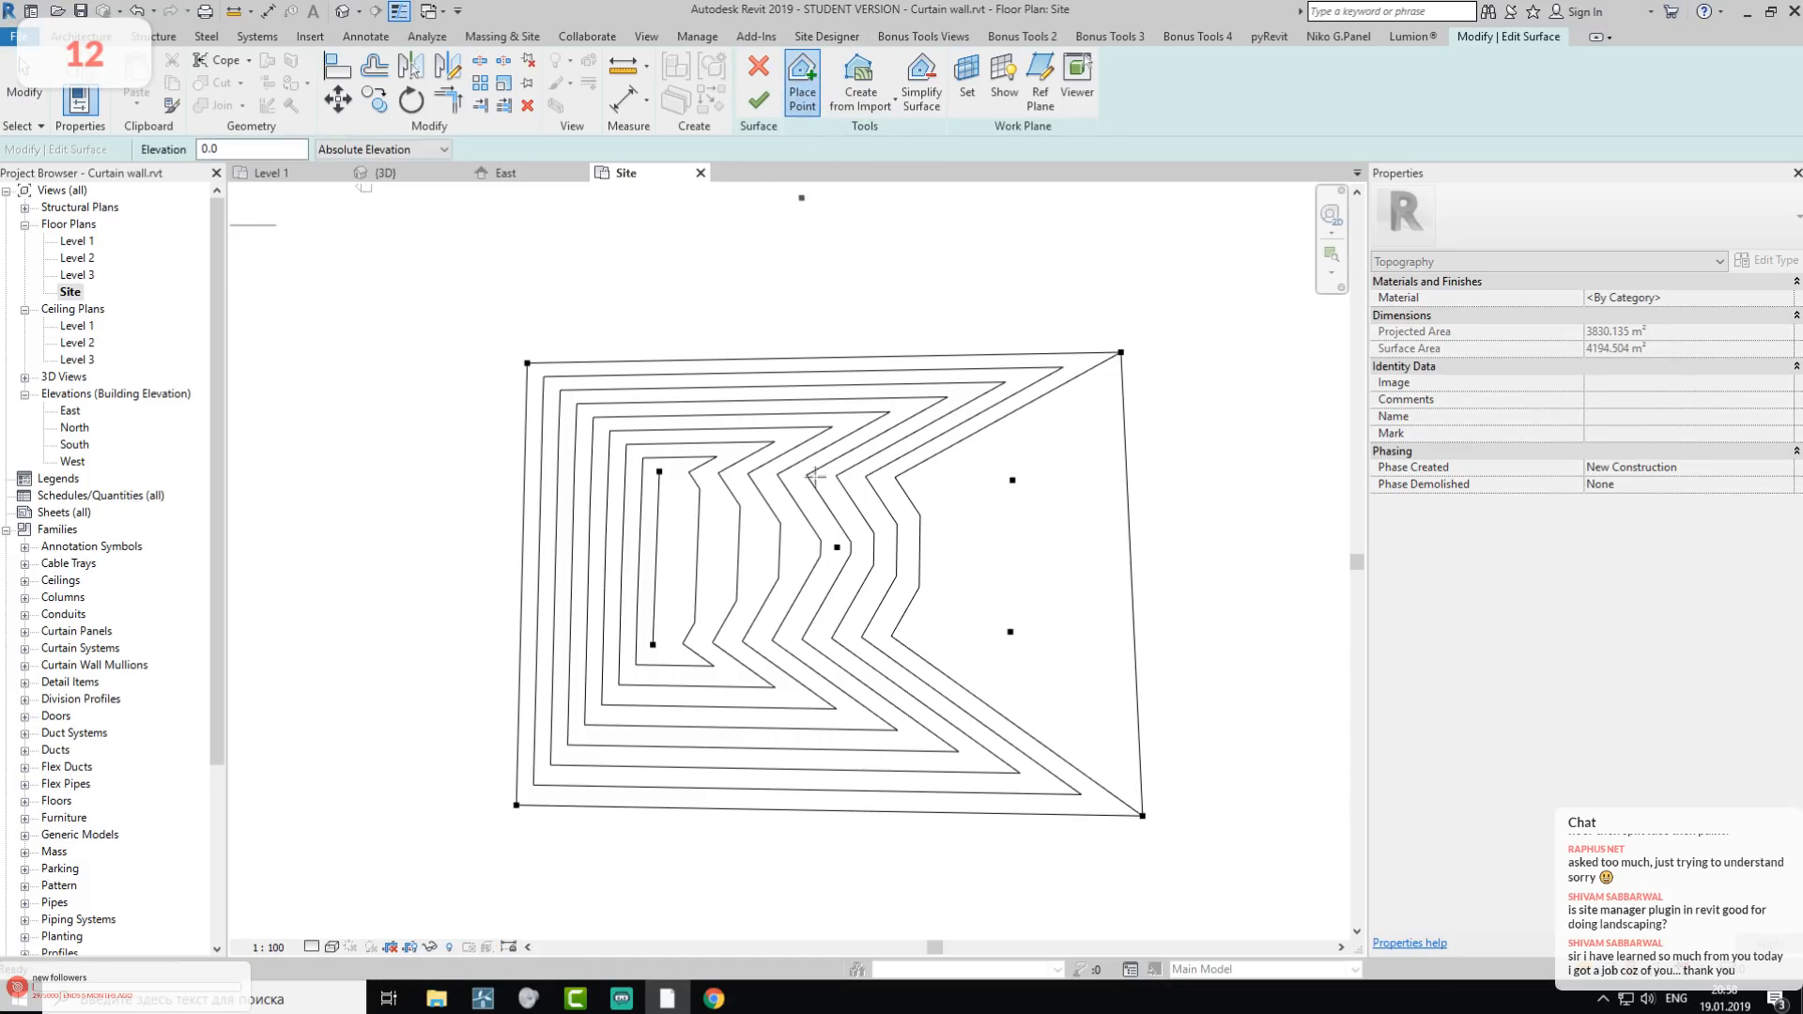
click(636, 720)
click(625, 418)
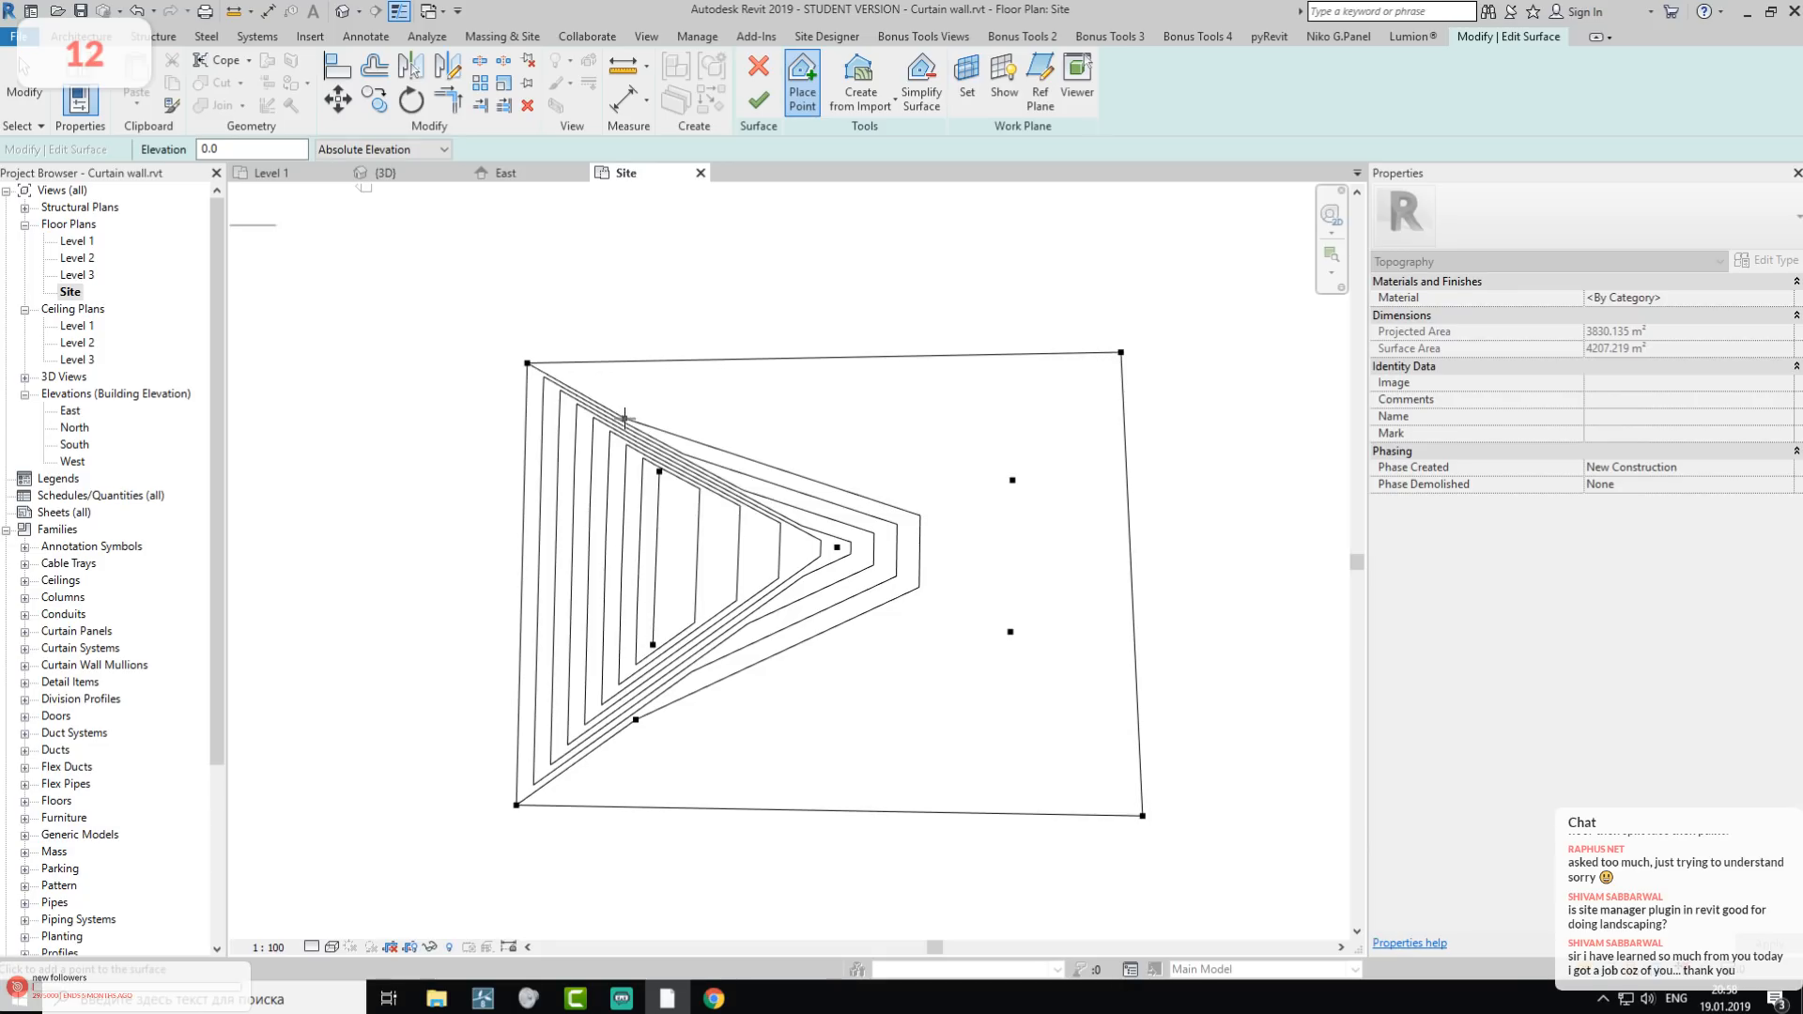
click(834, 460)
click(843, 673)
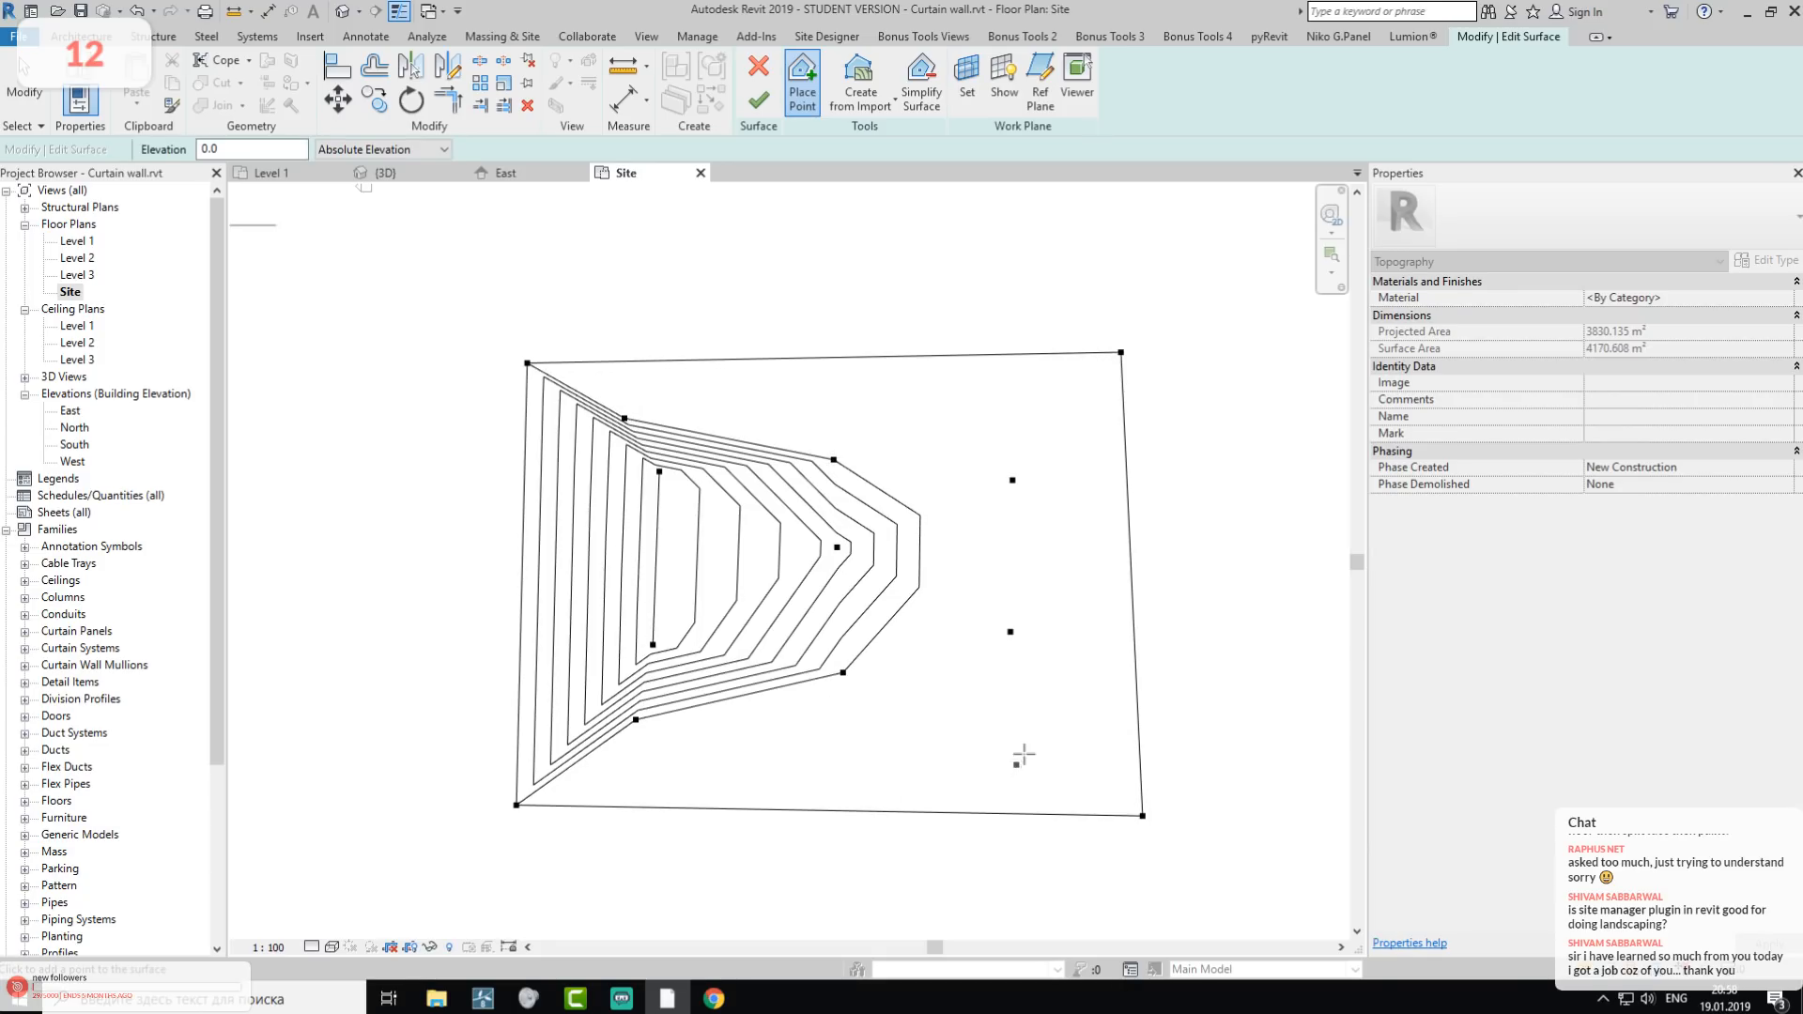
click(1014, 749)
click(1014, 413)
key(Escape)
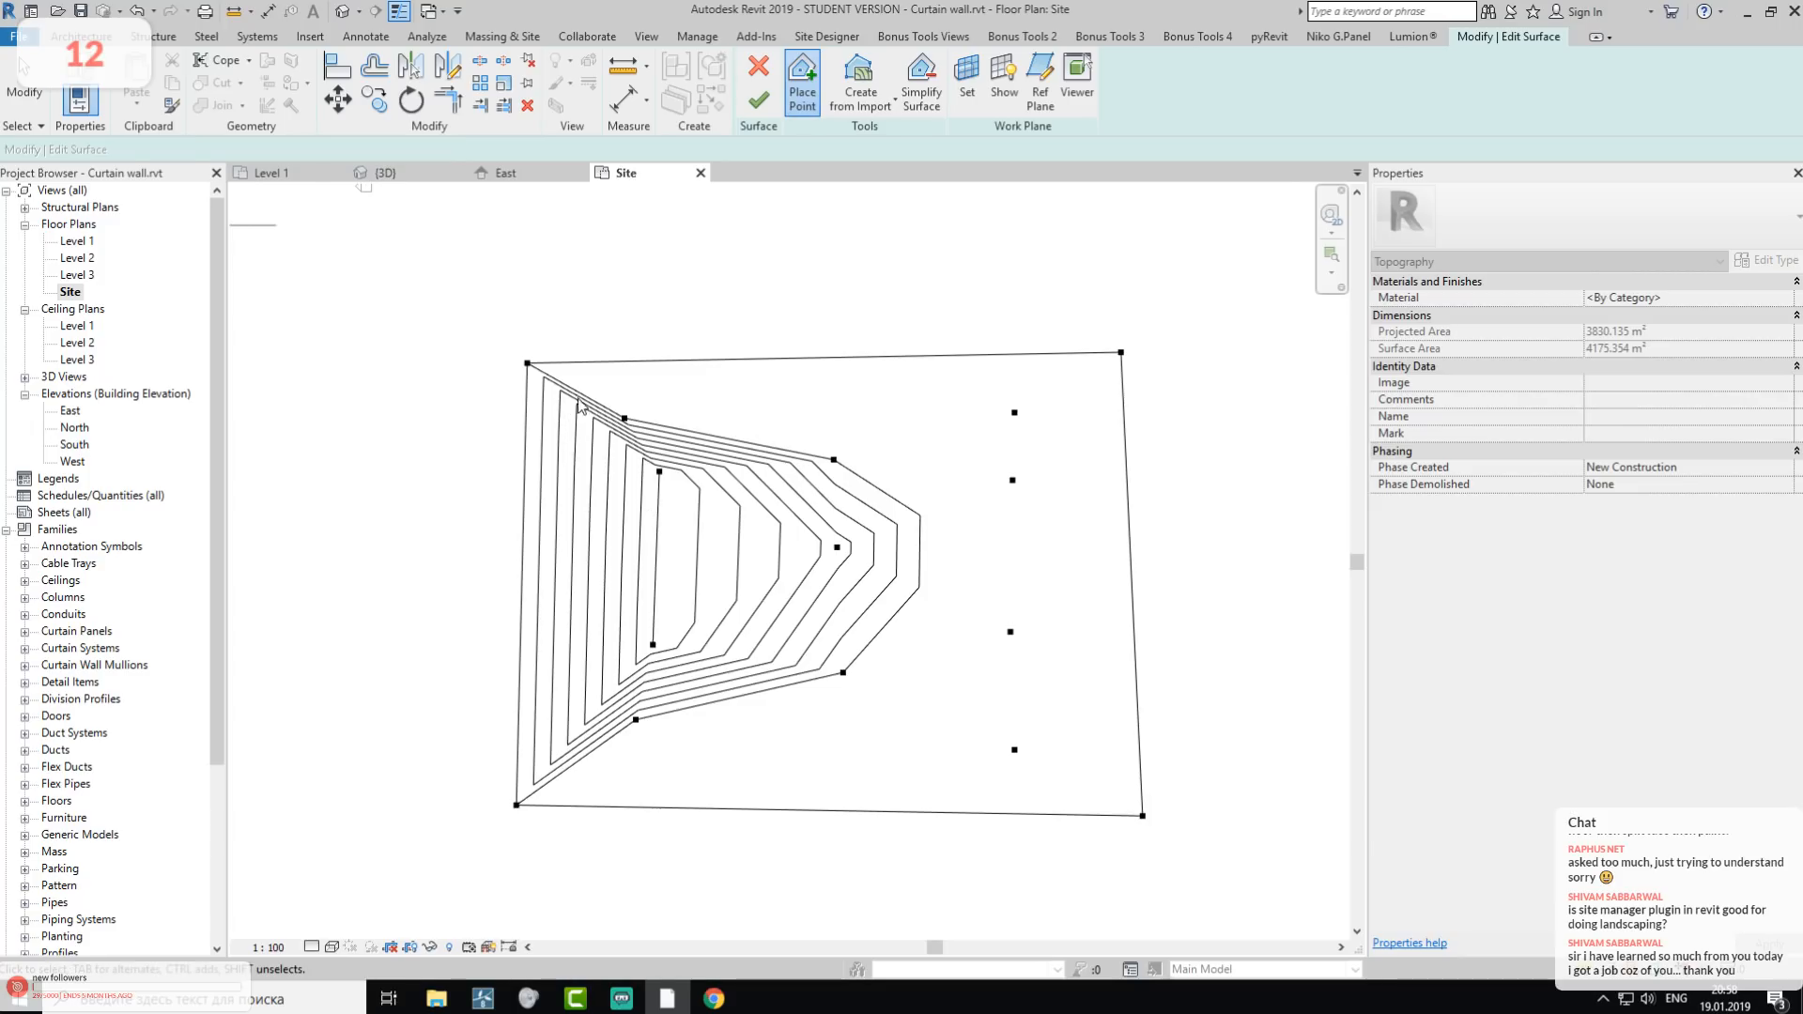
- Set the elevation of the new northwestern point to 8000 and the new southwestern point to 7000
drag(613, 406, 672, 460)
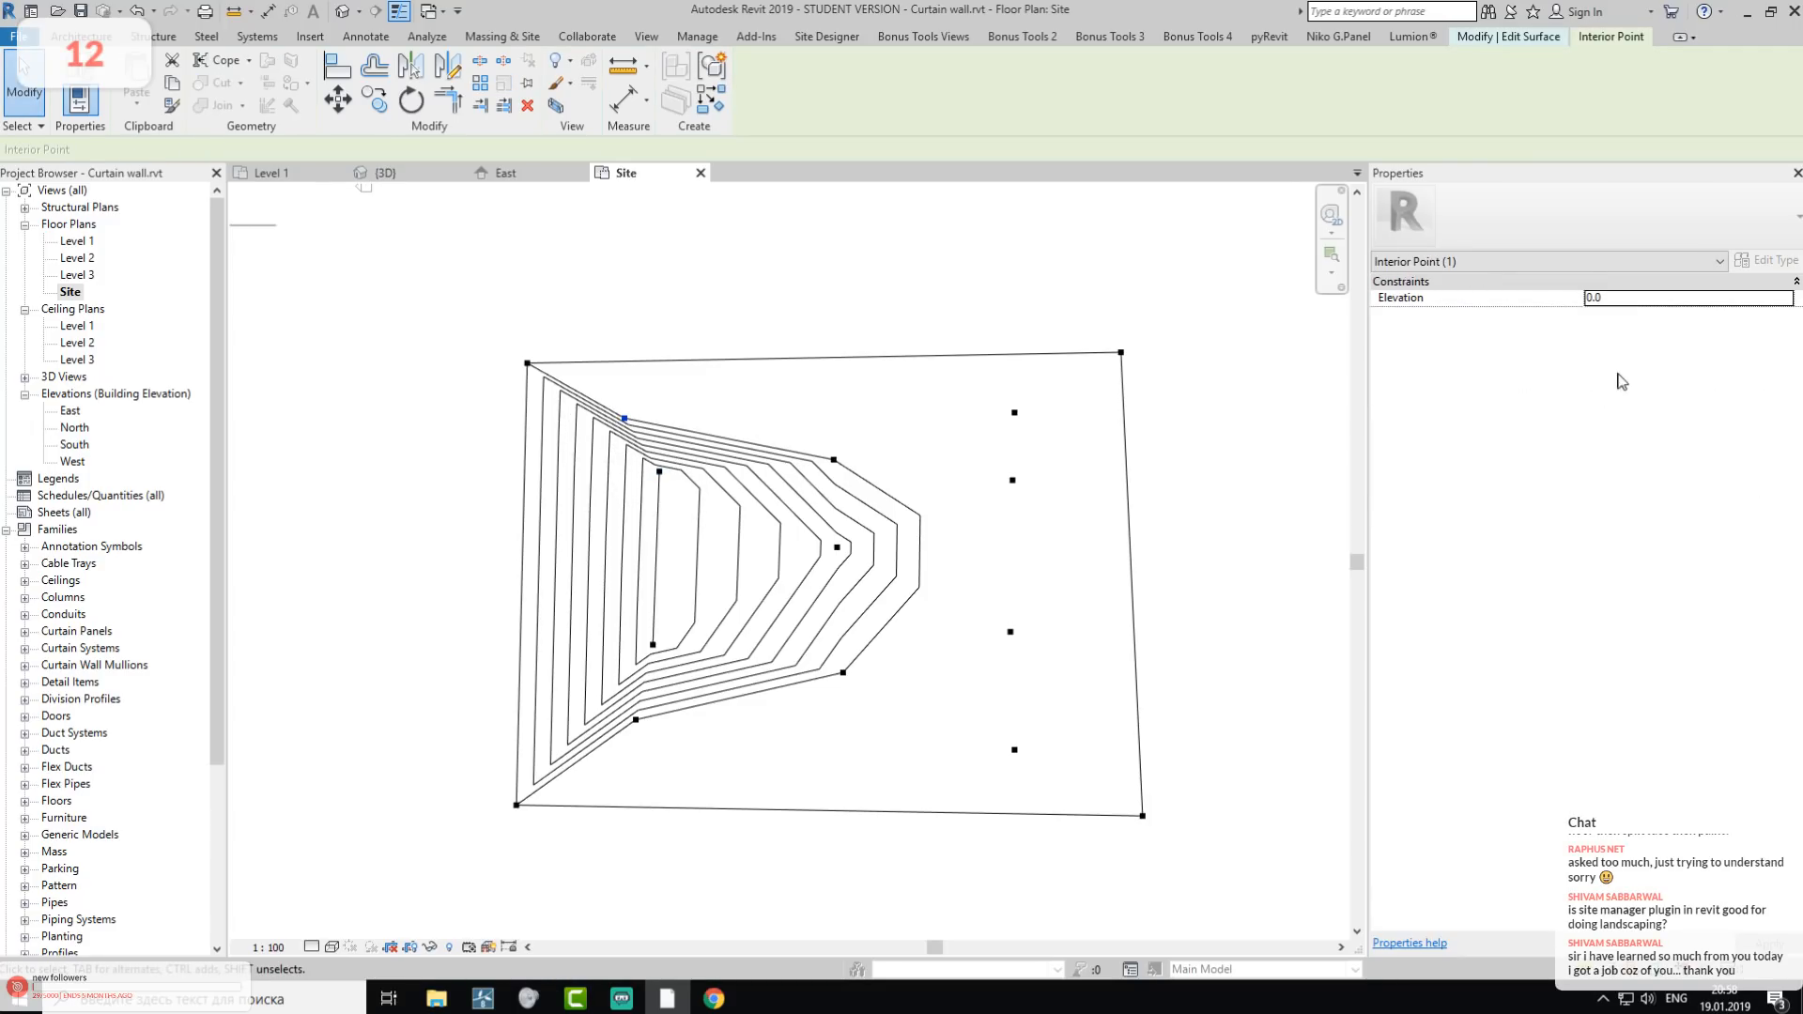
click(1628, 296)
text(8000)
drag(559, 712, 664, 782)
click(1632, 299)
text(700)
key(BackSpace)
text(000)
key(Return)
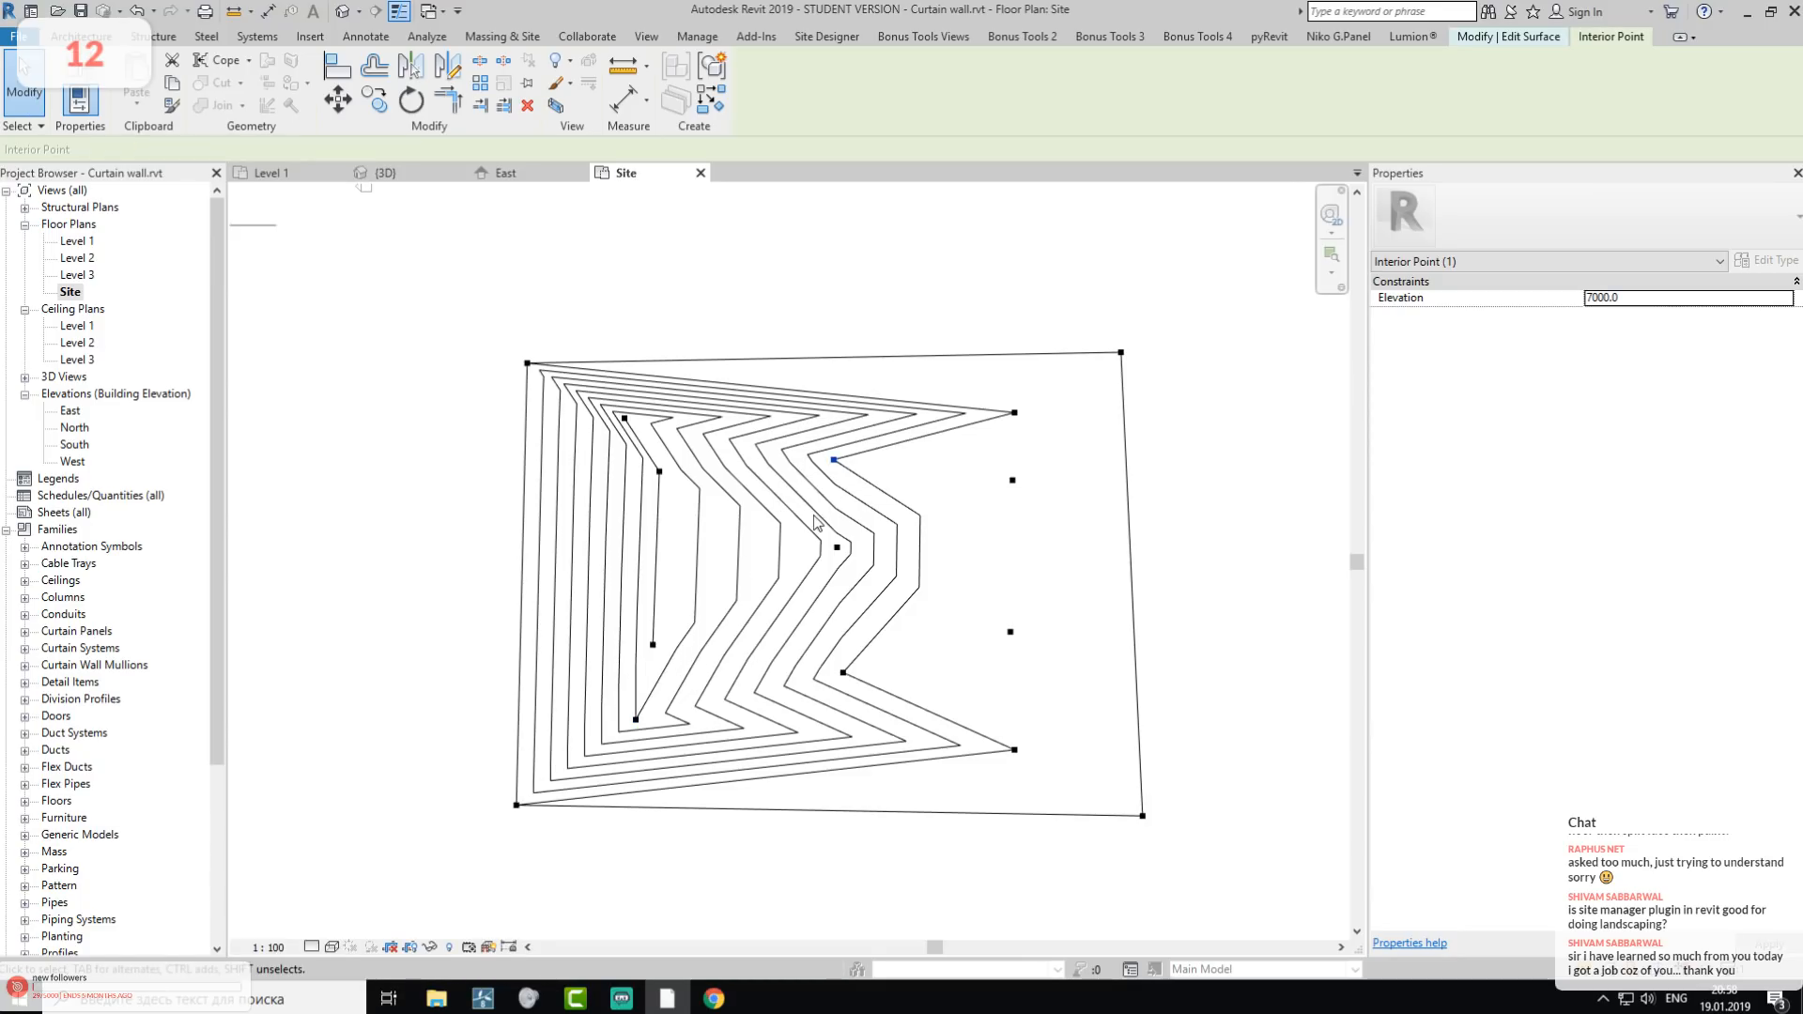
- Set the elevation of the new north-central point to 4000 and the new south-central point to 2000
click(834, 460)
click(1605, 301)
text(4000)
click(842, 672)
click(1655, 298)
text(20)
- Set the elevation of the new northeastern point to -2000 and the new southeastern point to -1000
click(1012, 480)
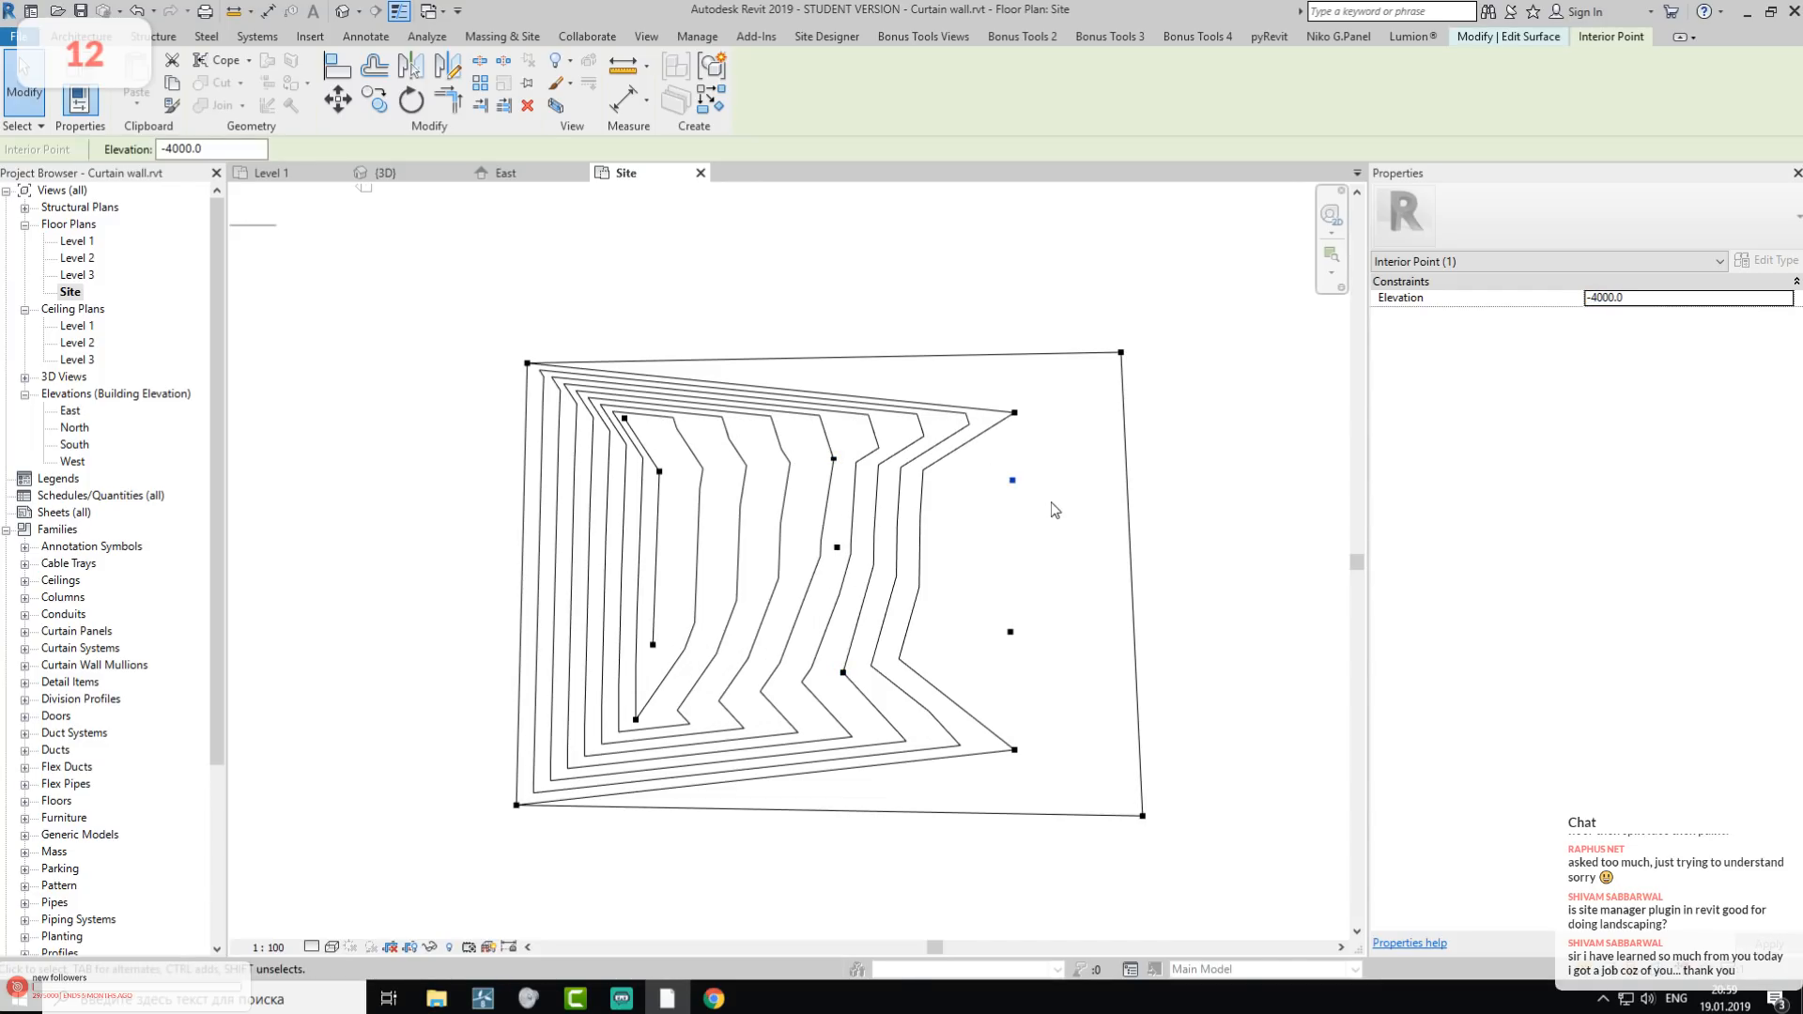
click(1014, 412)
click(1618, 301)
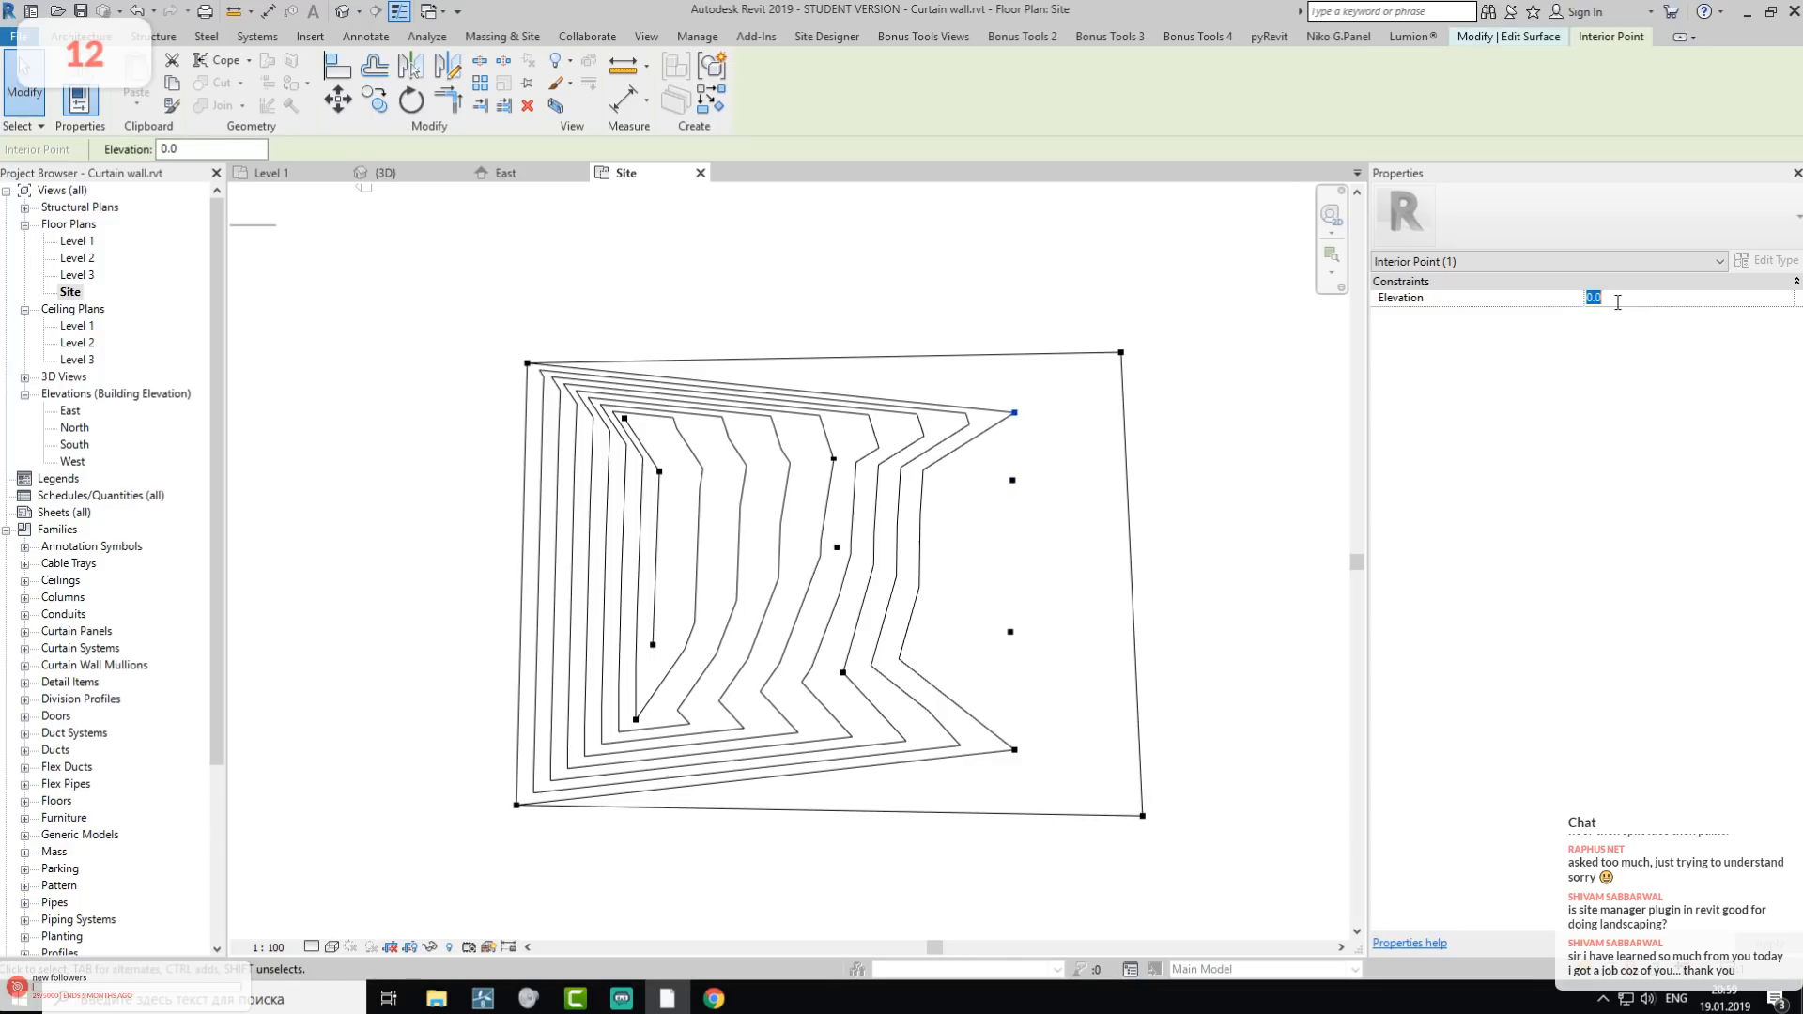
text(-4)
key(BackSpace)
text(2000)
drag(888, 740, 1083, 808)
click(1615, 296)
text(-1000)
click(1153, 271)
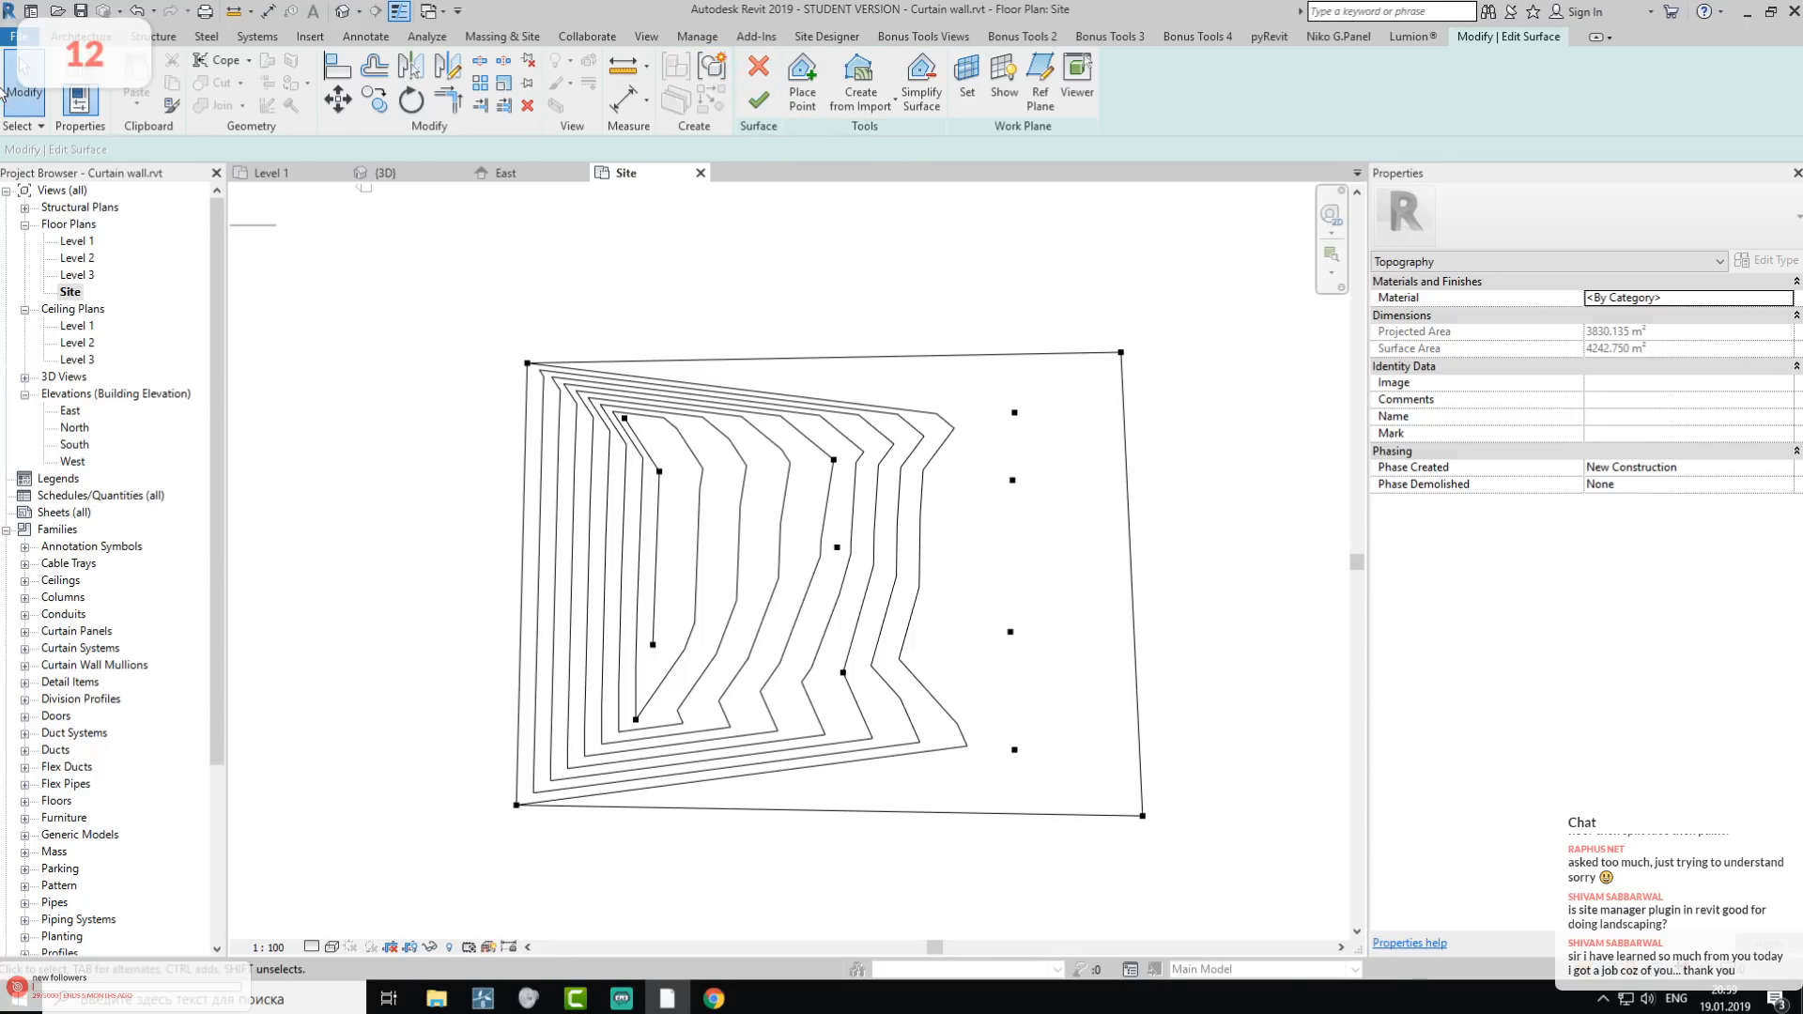
click(81, 37)
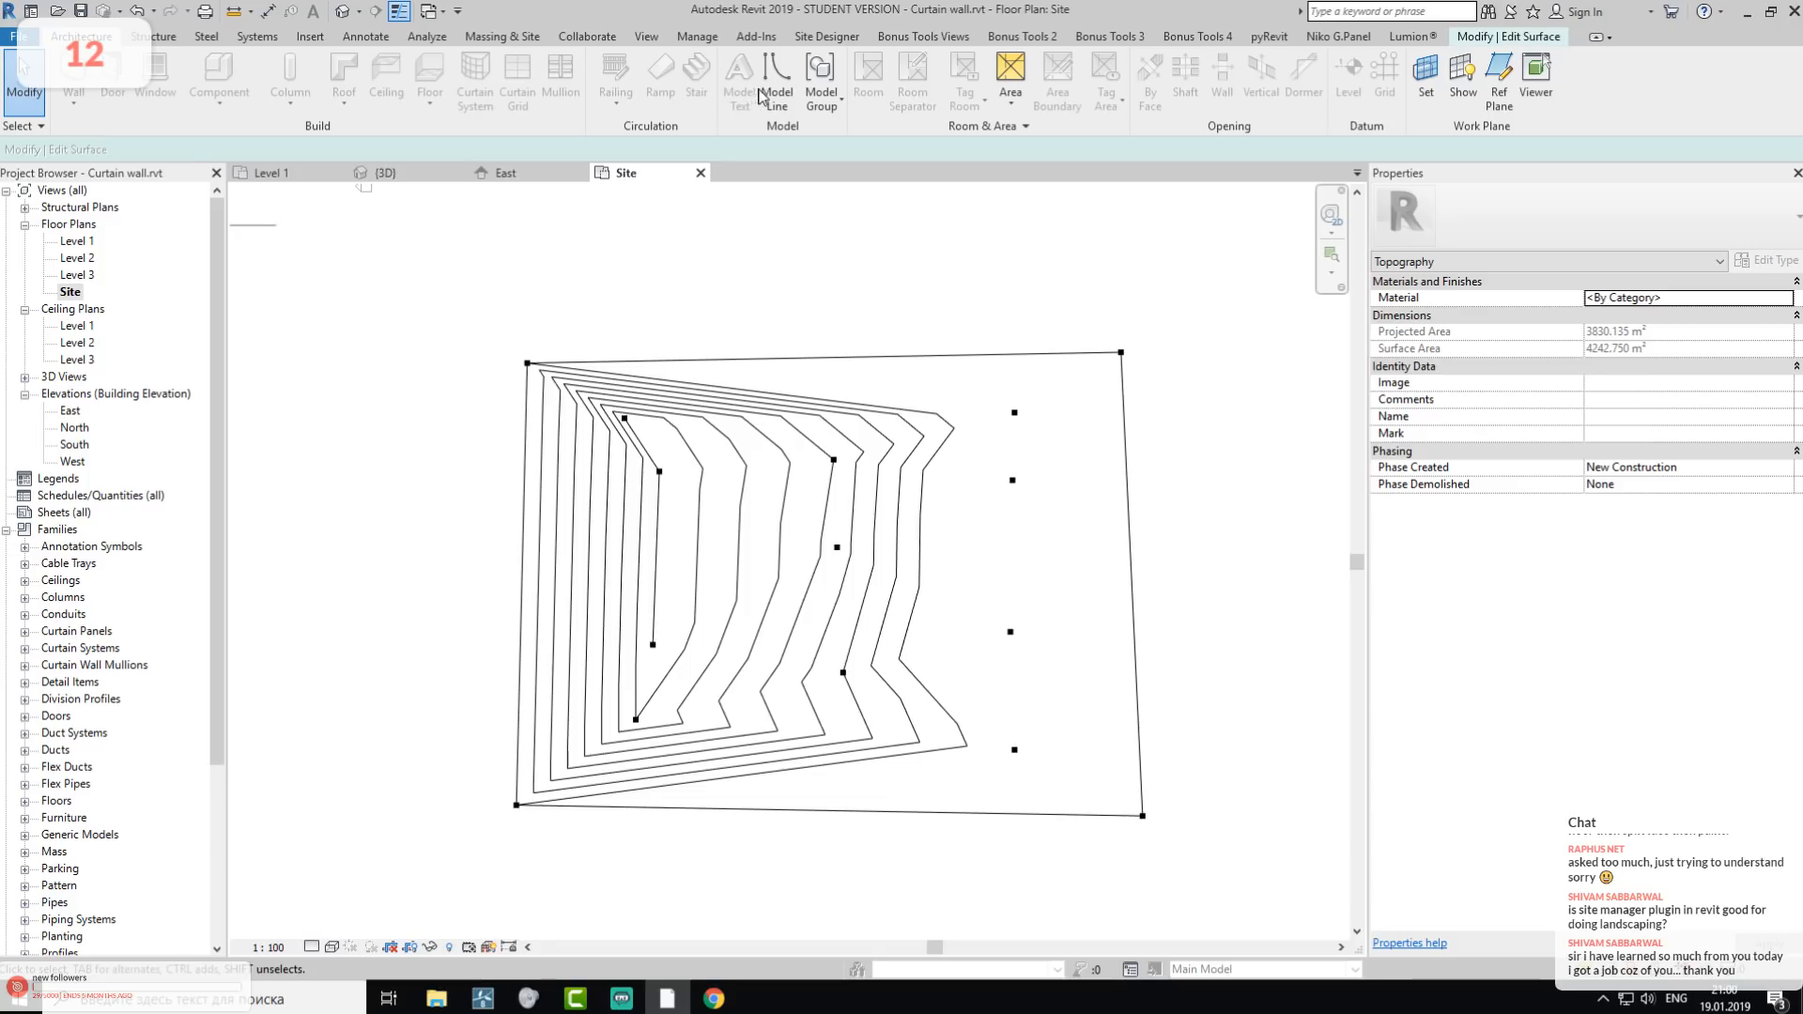
- Draw a closed polygon of model lines around the toposurface's western points while in surface editing
click(787, 82)
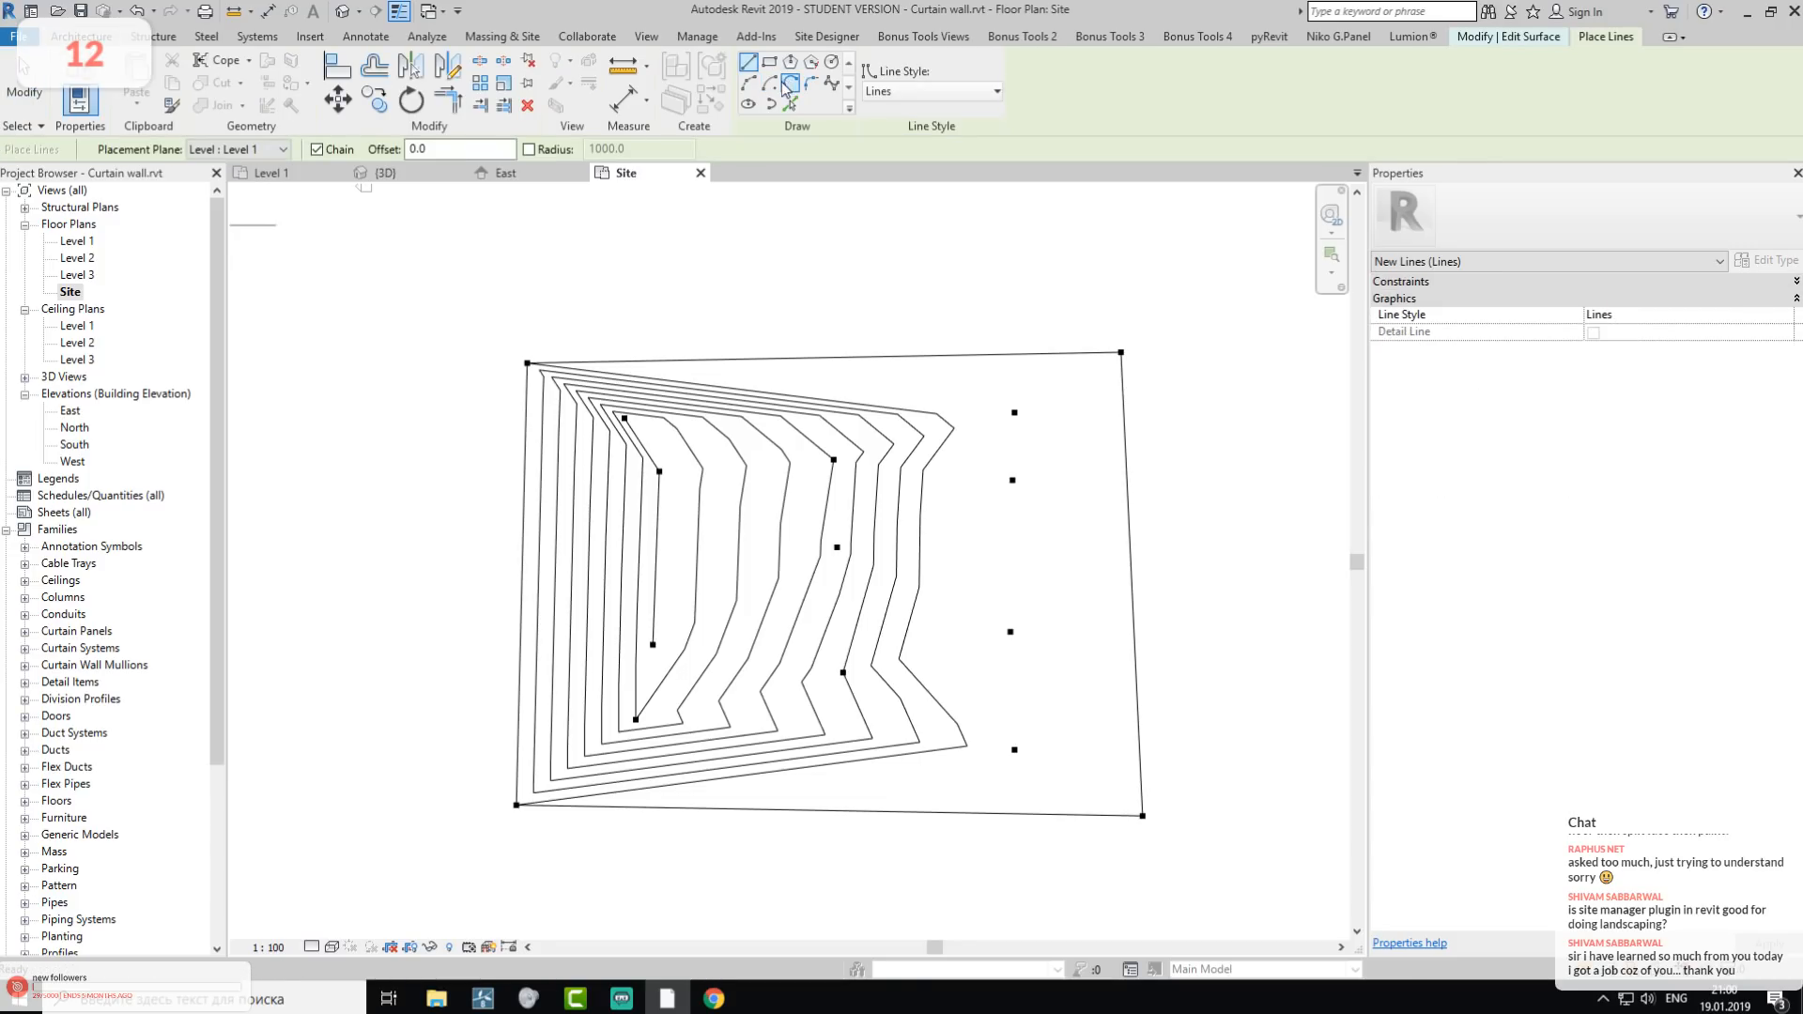
click(613, 387)
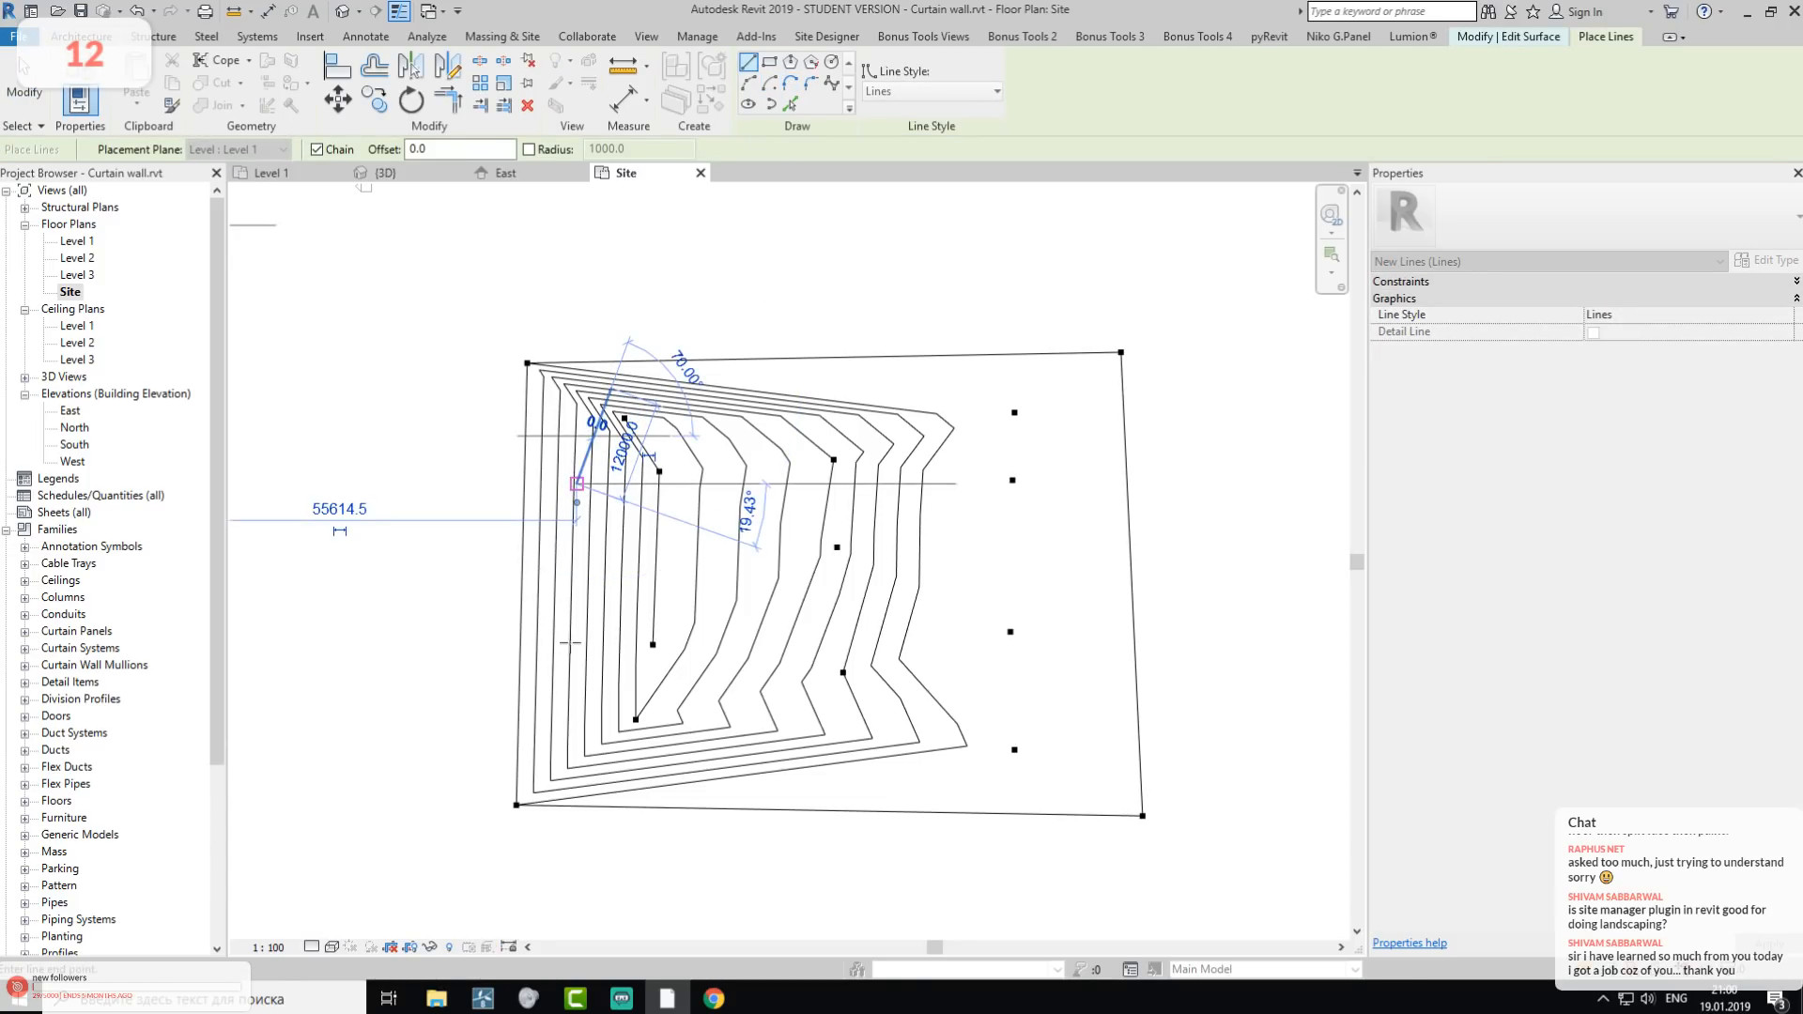
click(604, 751)
click(695, 726)
click(715, 584)
click(705, 418)
click(674, 391)
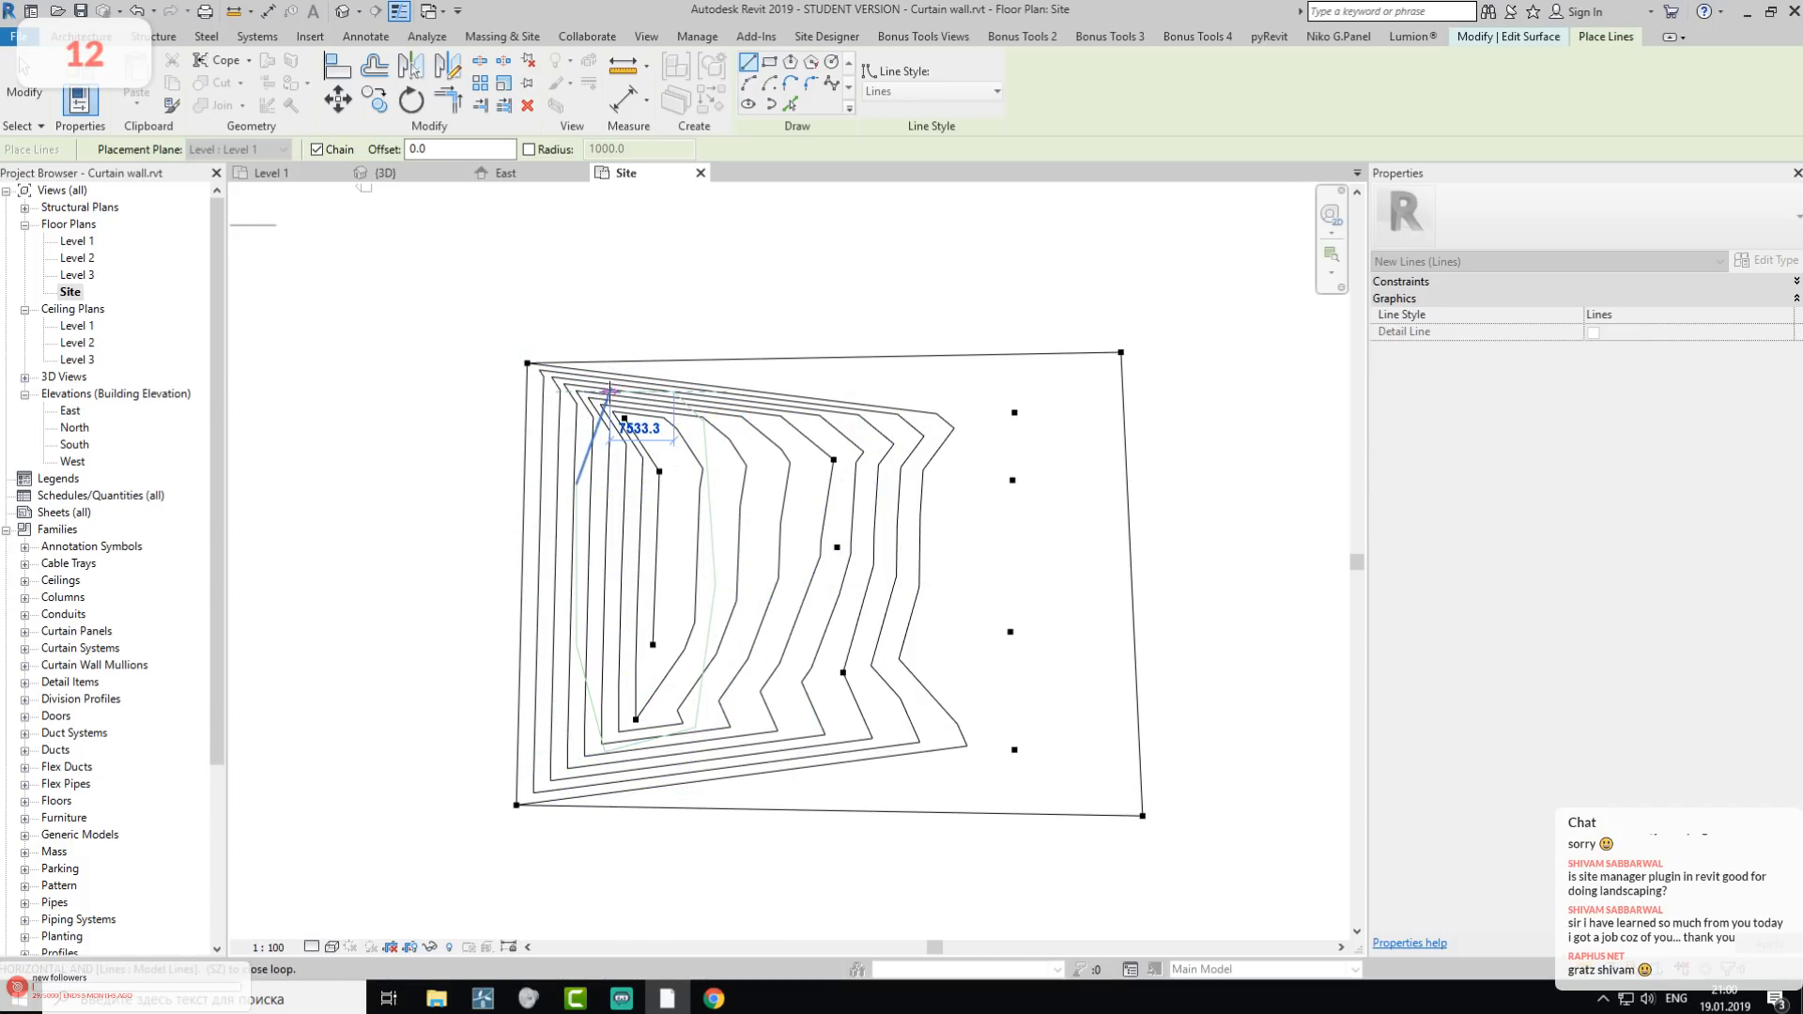
click(608, 391)
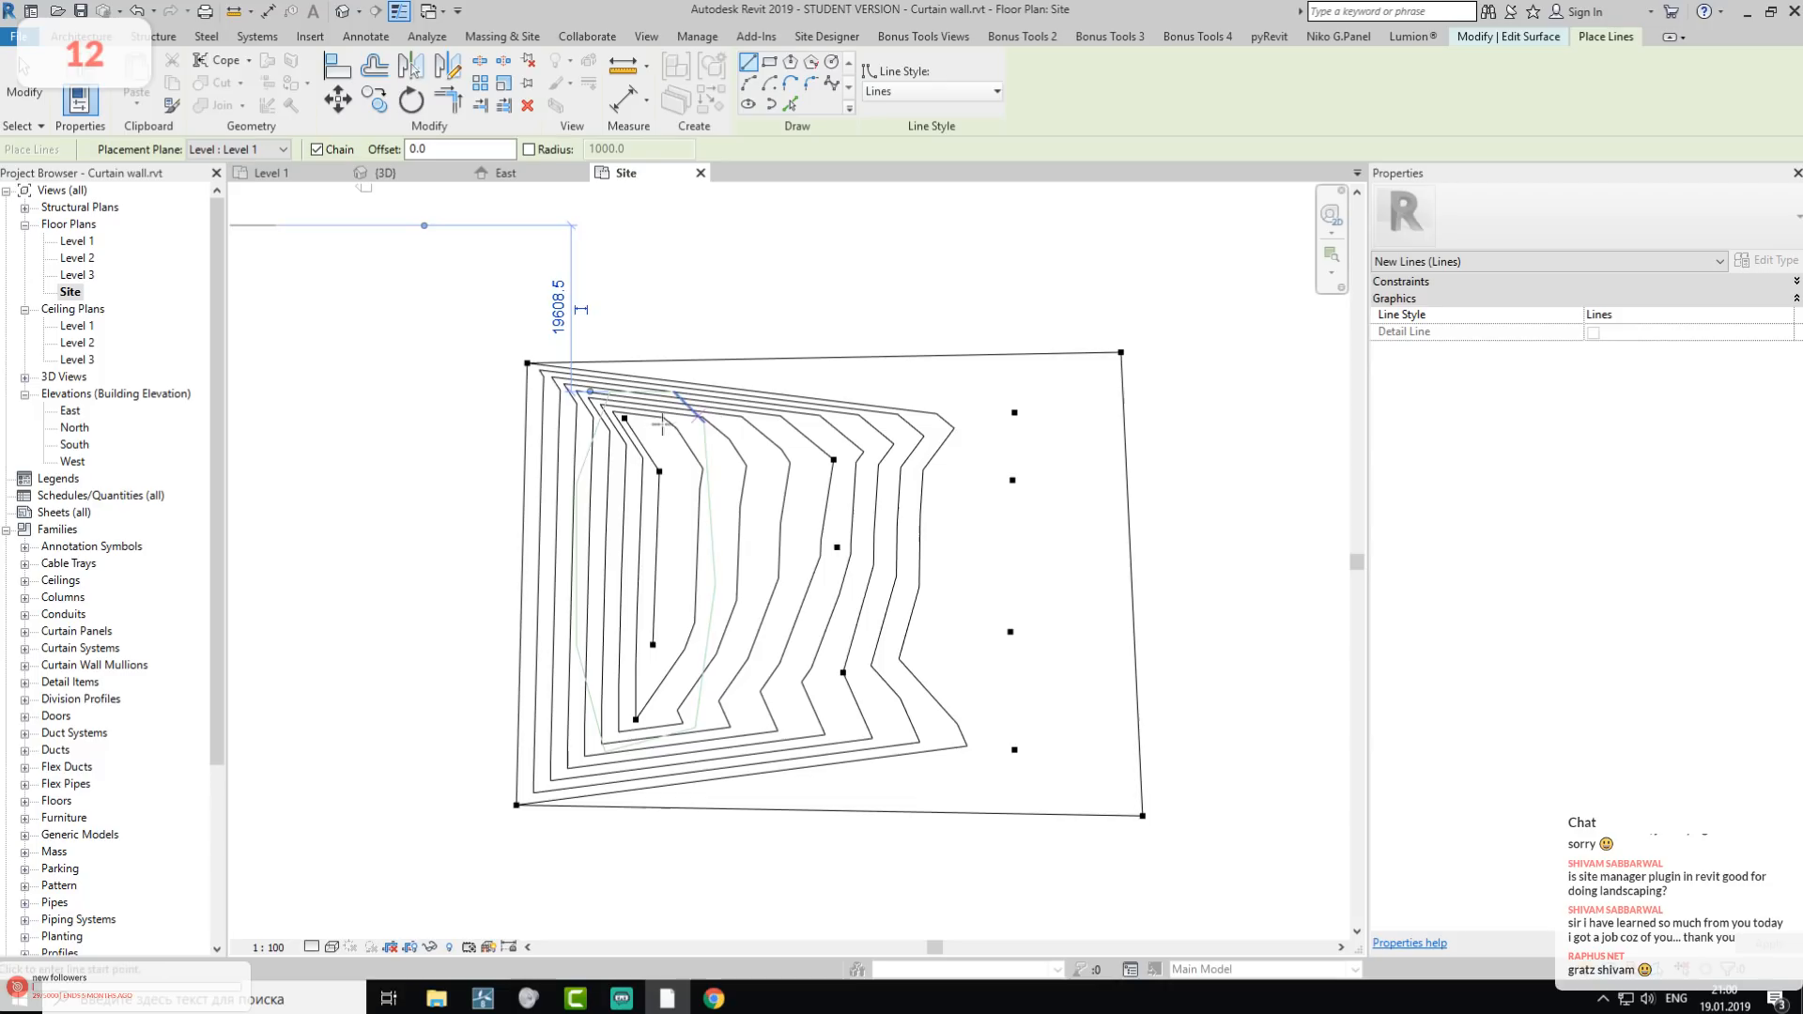
middle_drag(718, 603, 796, 533)
scroll(729, 543, up, 2)
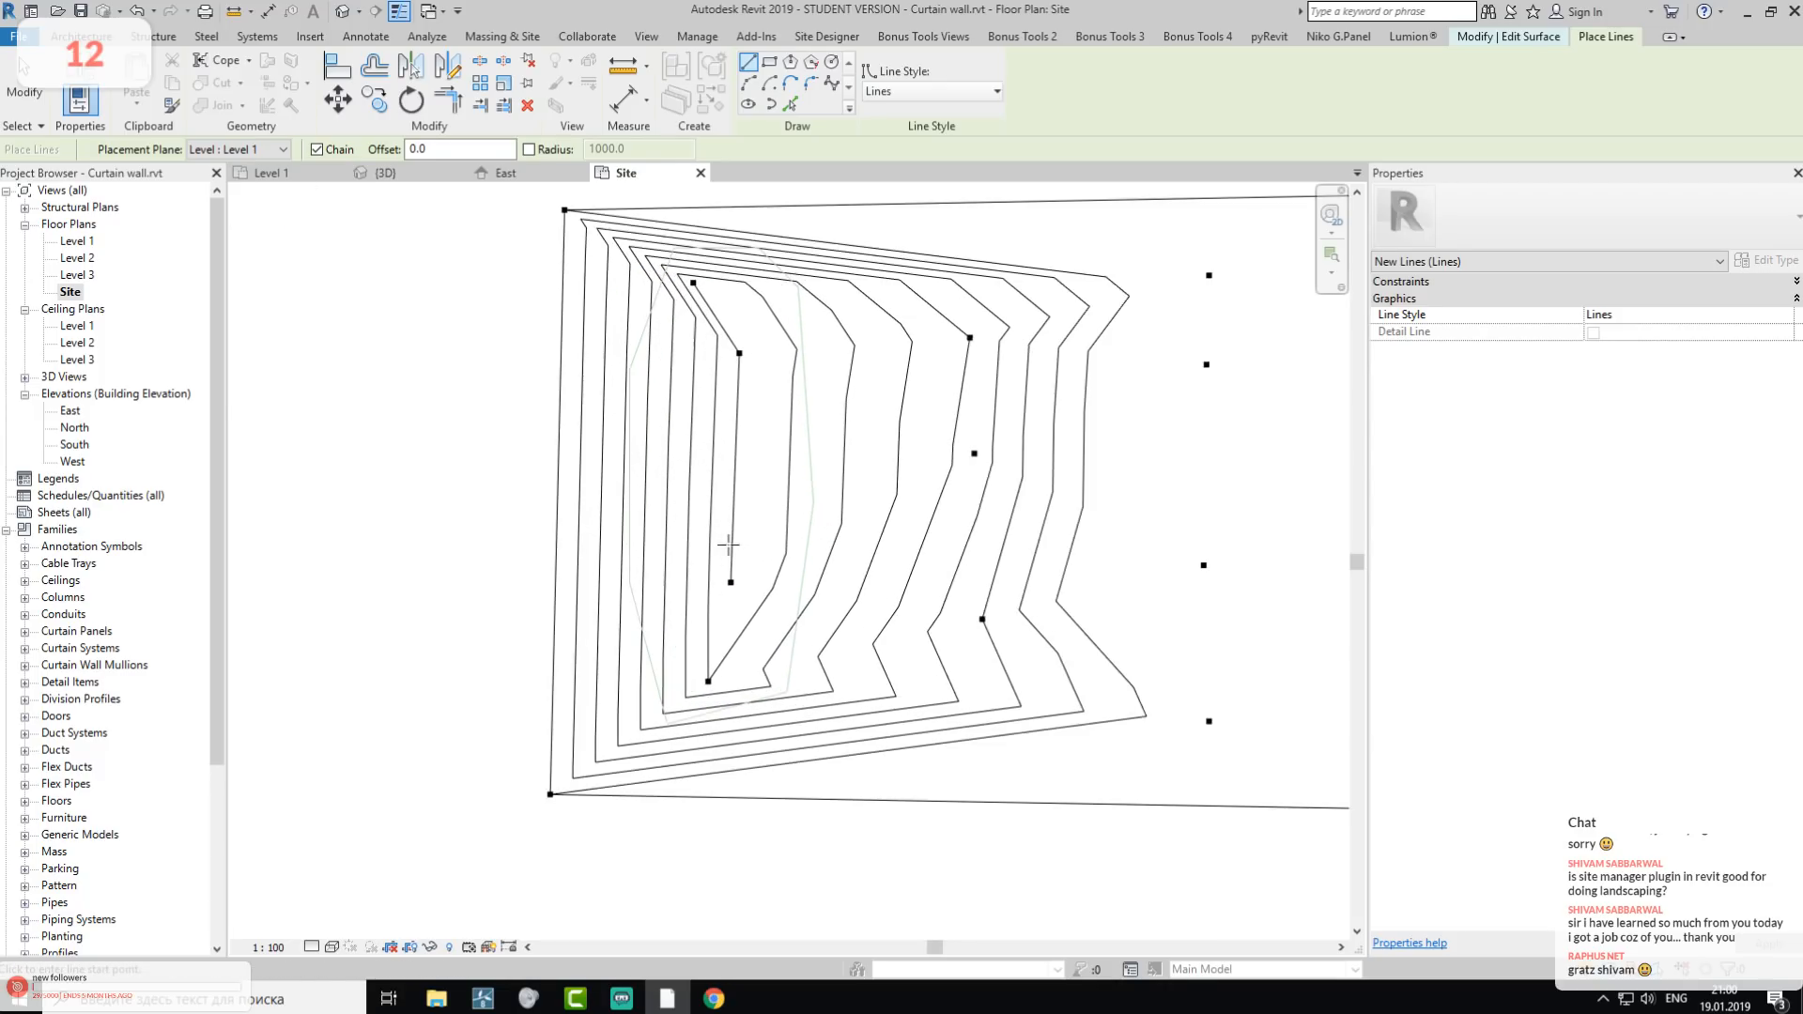
- Finish the surface edit to apply the new point elevations to the toposurface
click(1527, 37)
click(757, 91)
key(Escape)
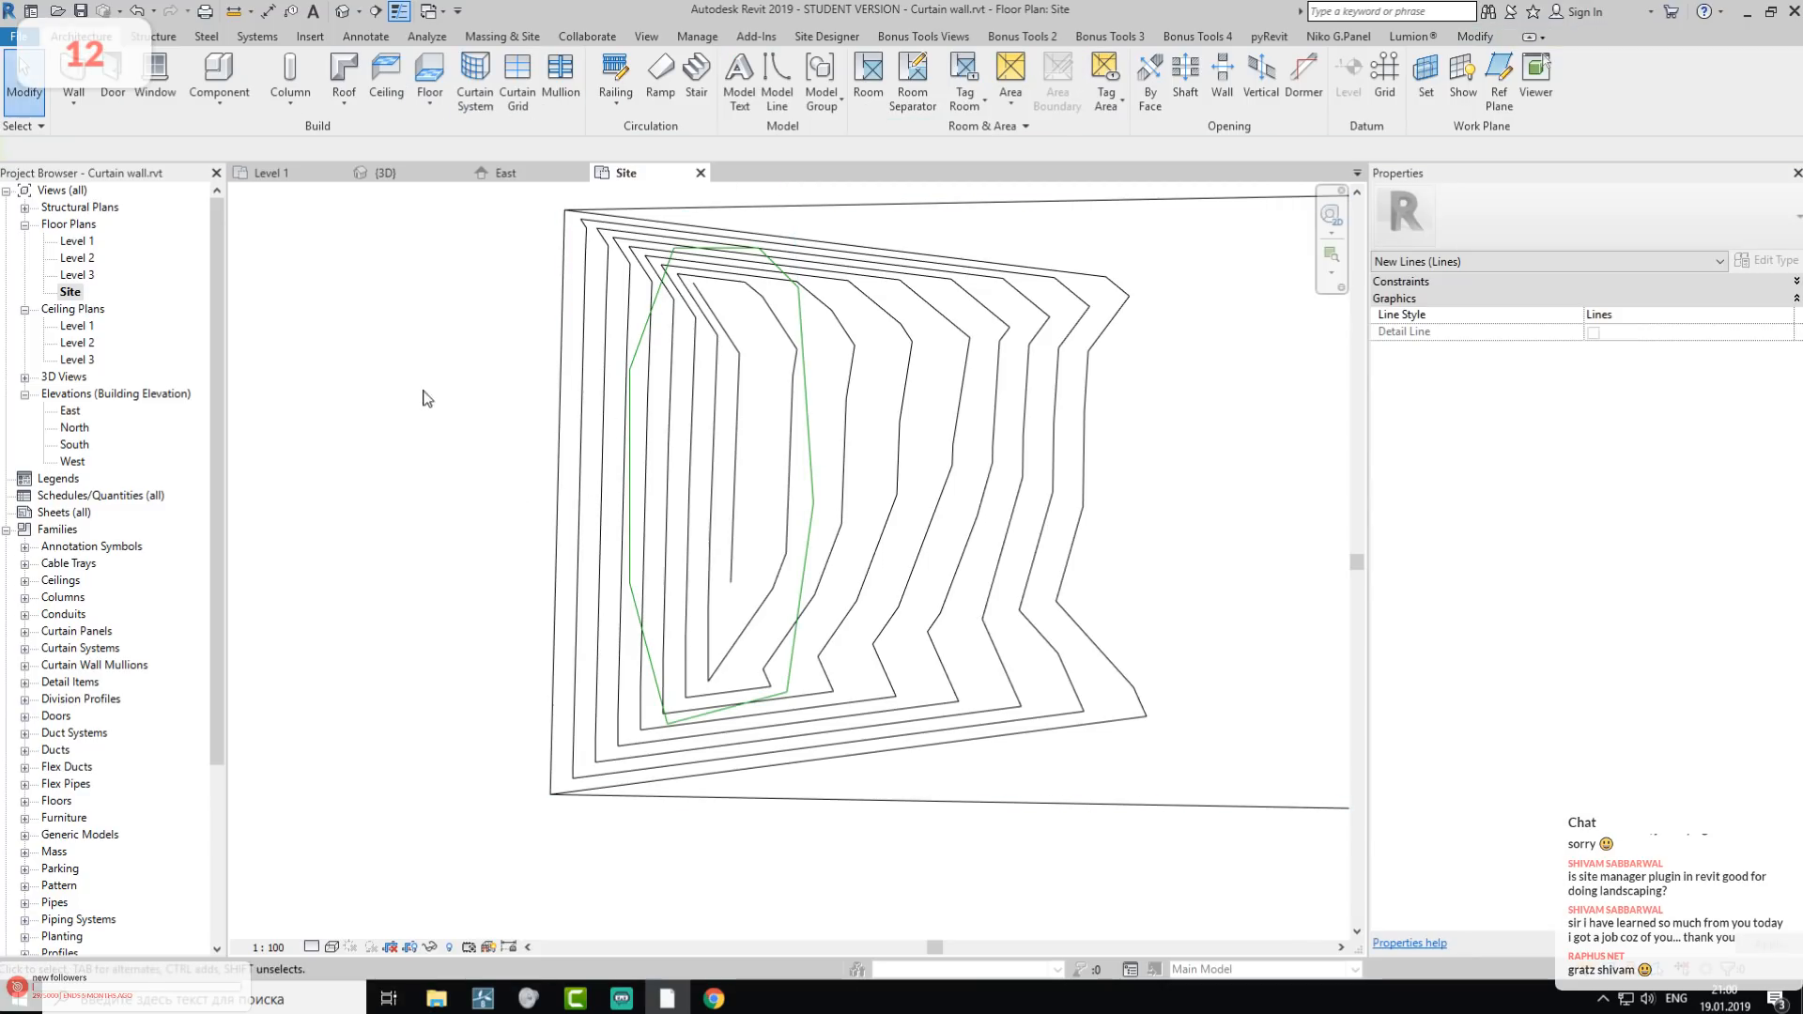
- Try to insert a Site Designer Point Wipeout as a copy, using the polygon as the existing host line
click(836, 37)
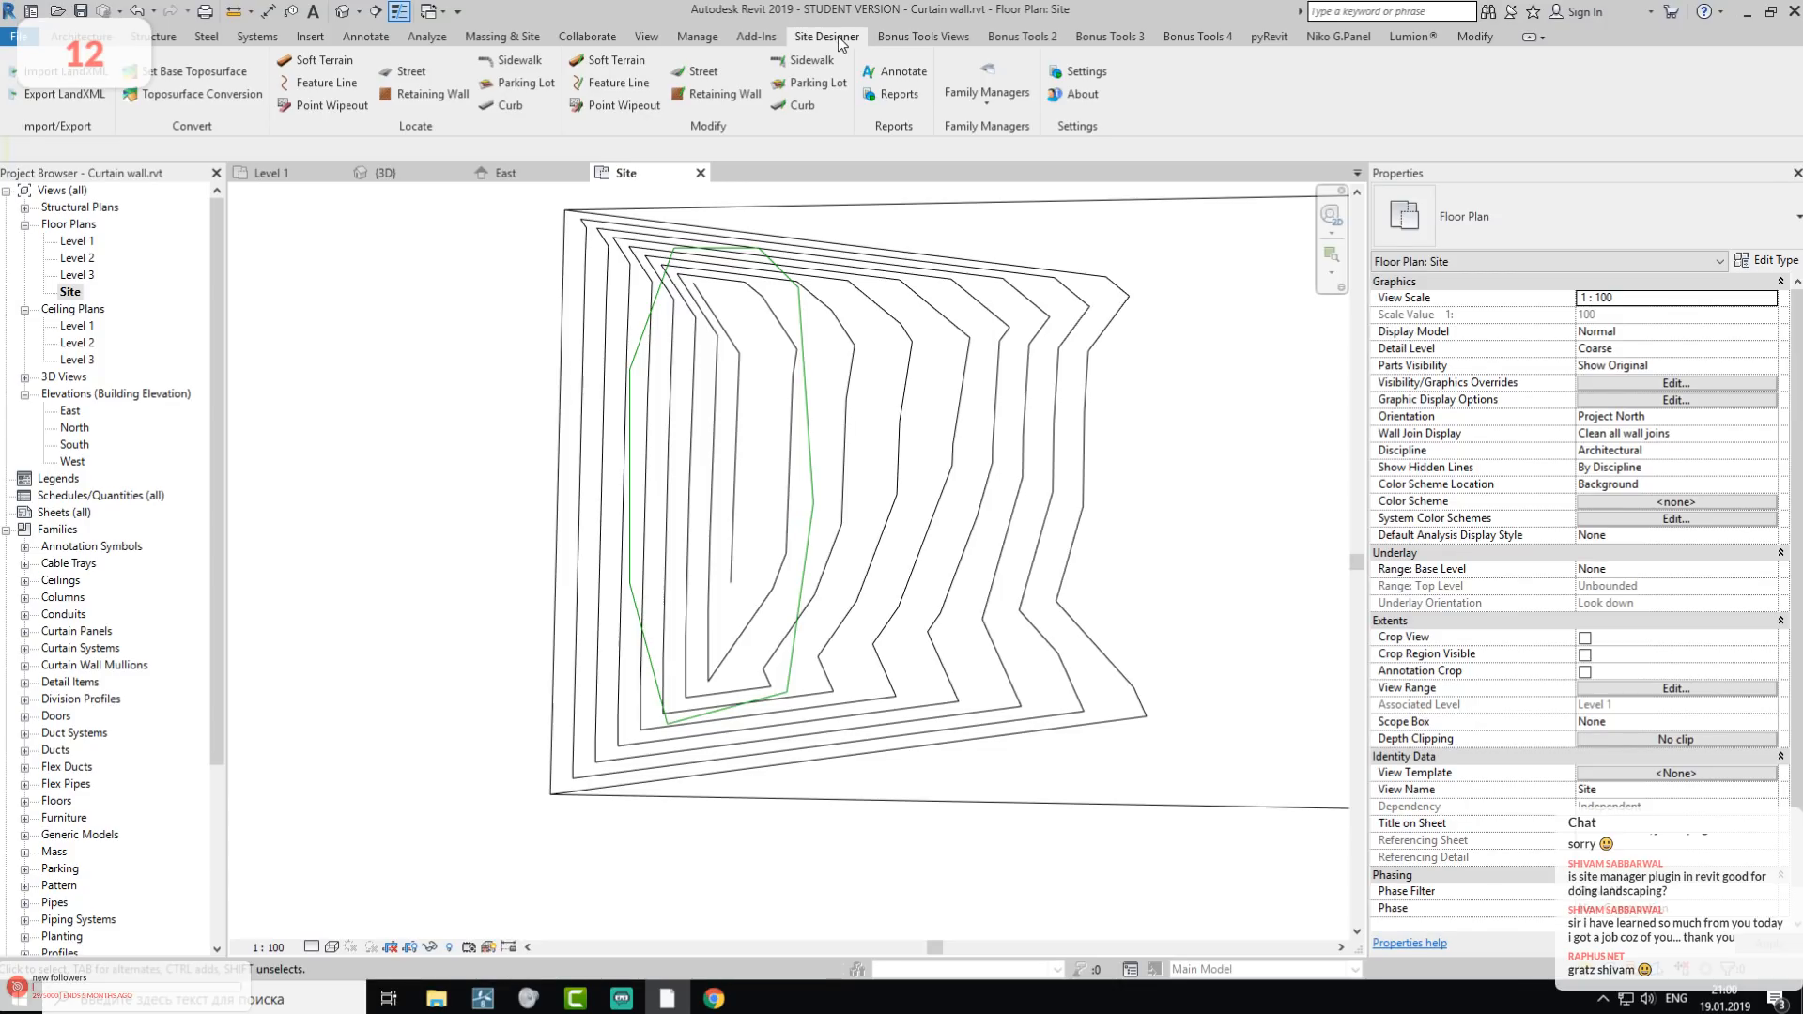
click(329, 106)
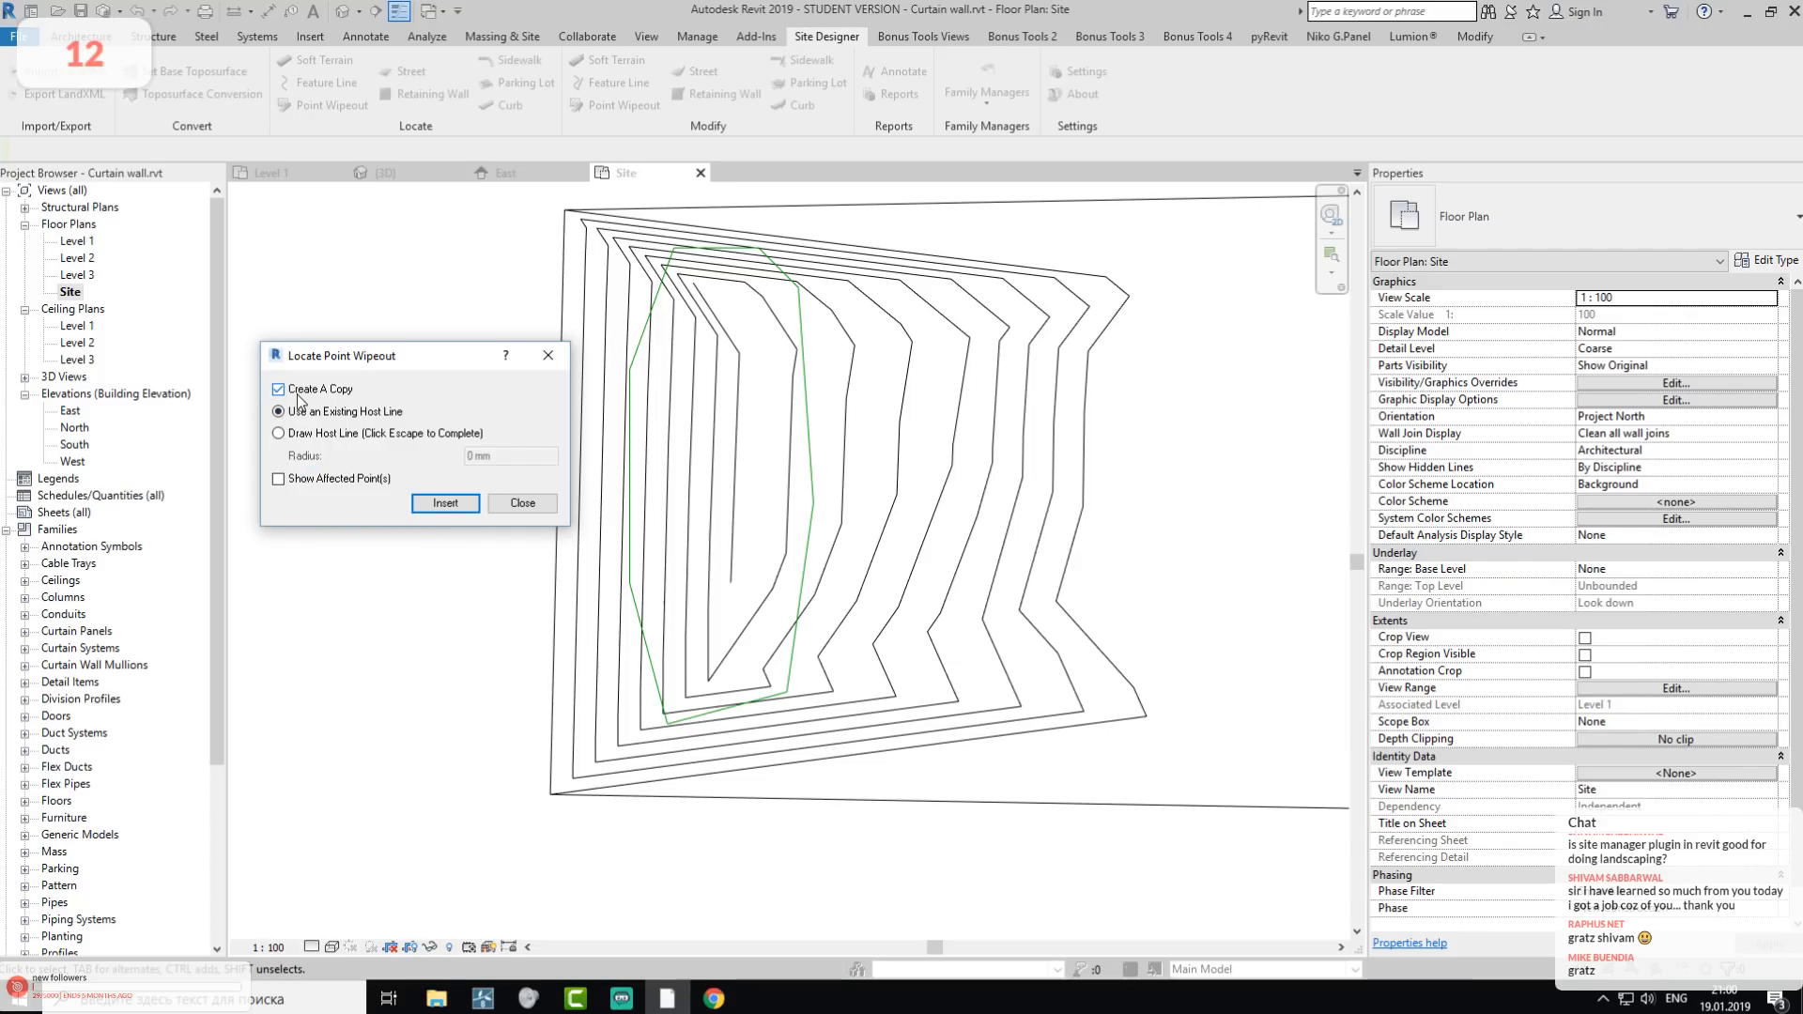
drag(368, 366, 347, 348)
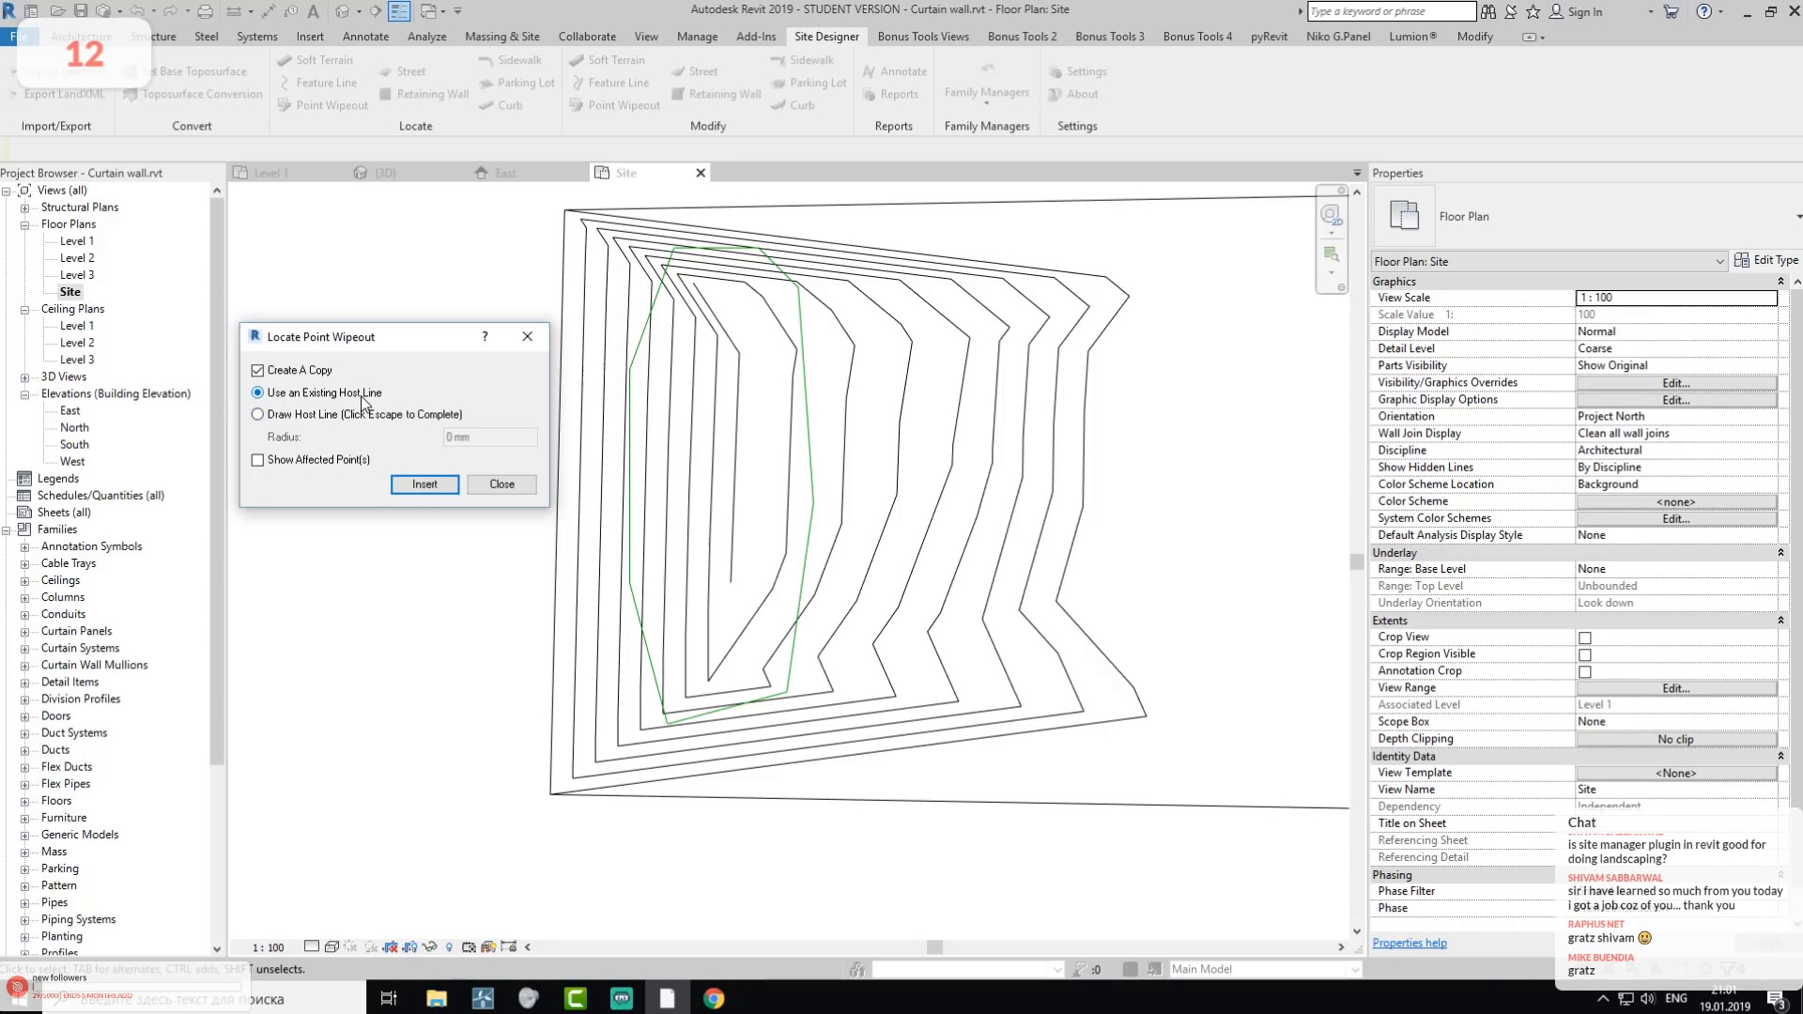
click(419, 489)
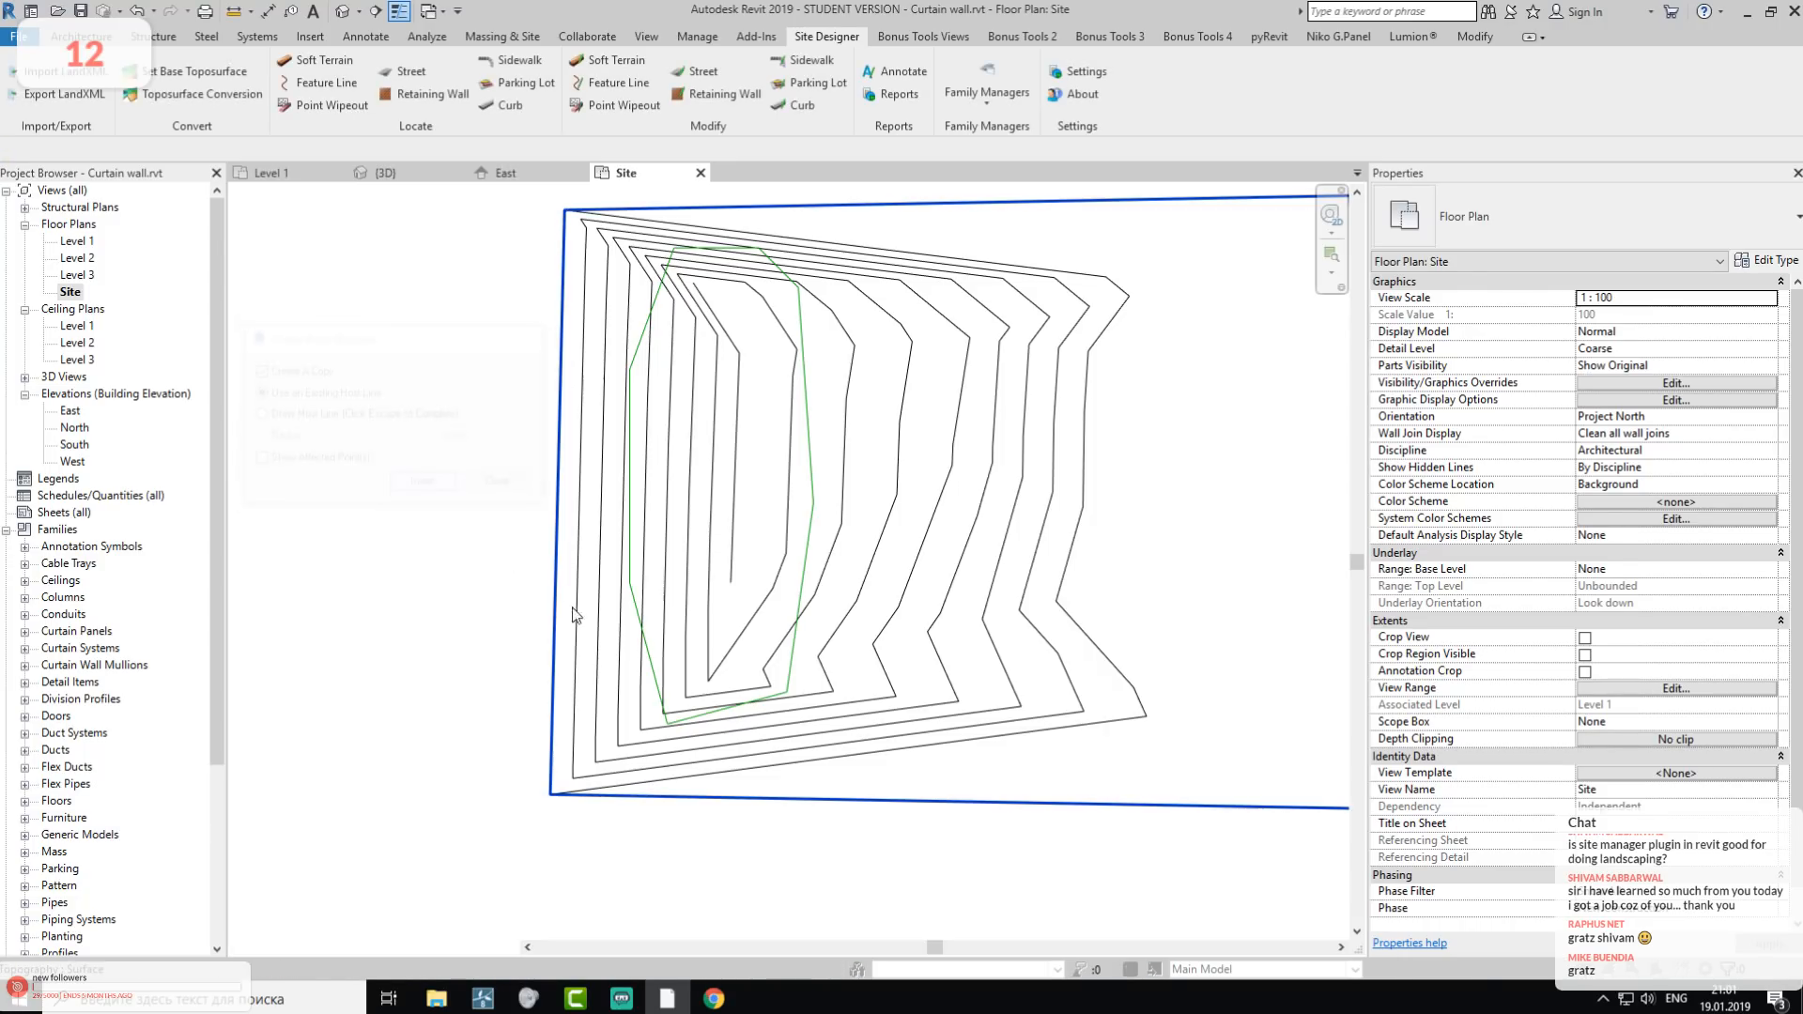
click(629, 594)
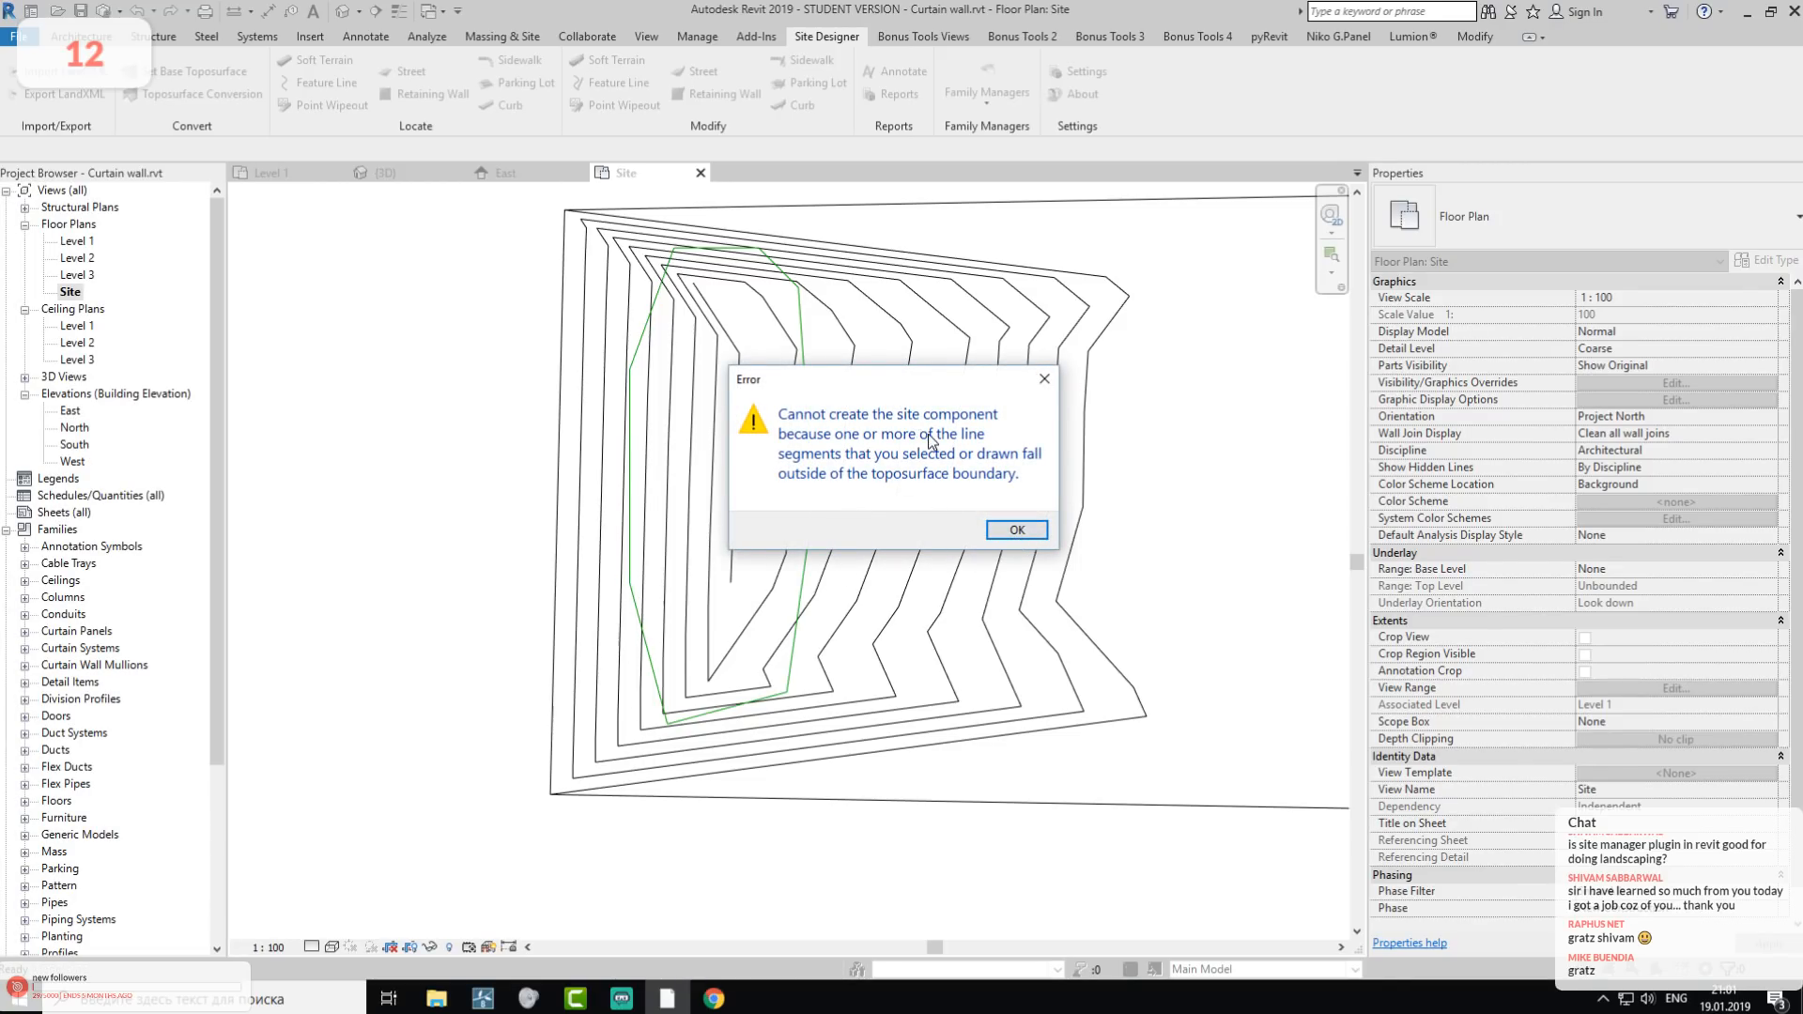
click(1014, 531)
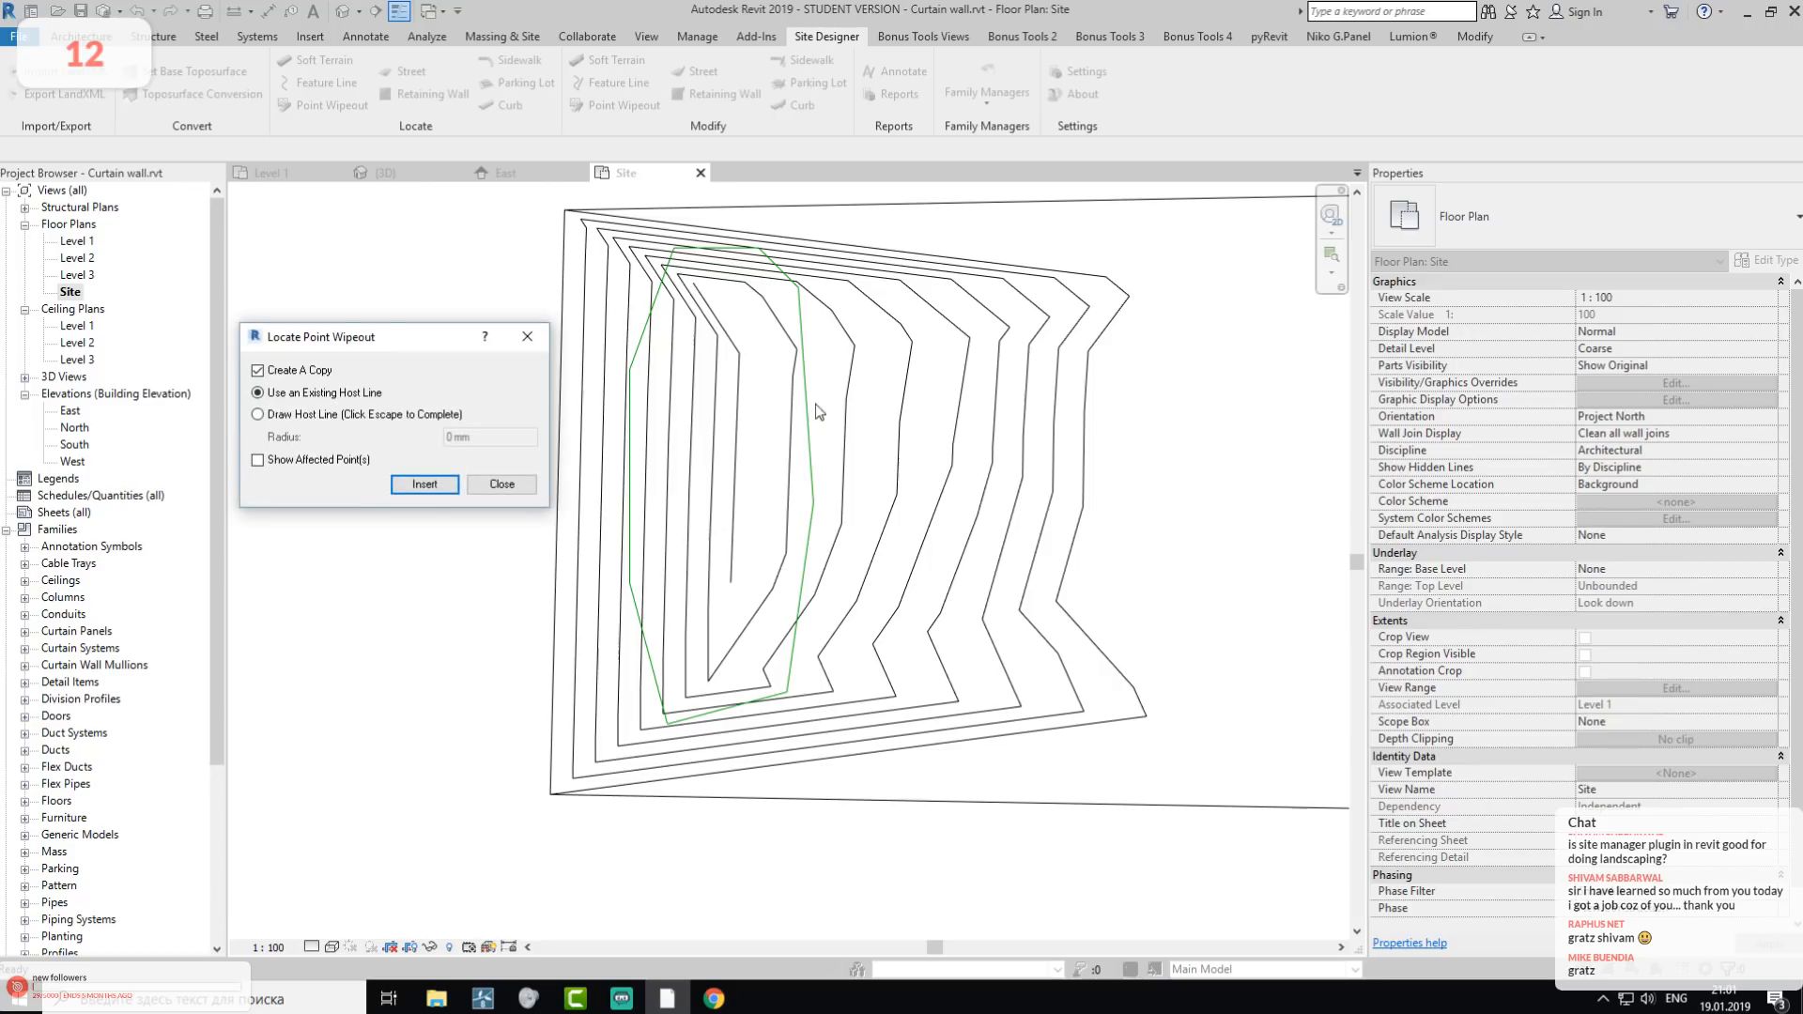
click(499, 485)
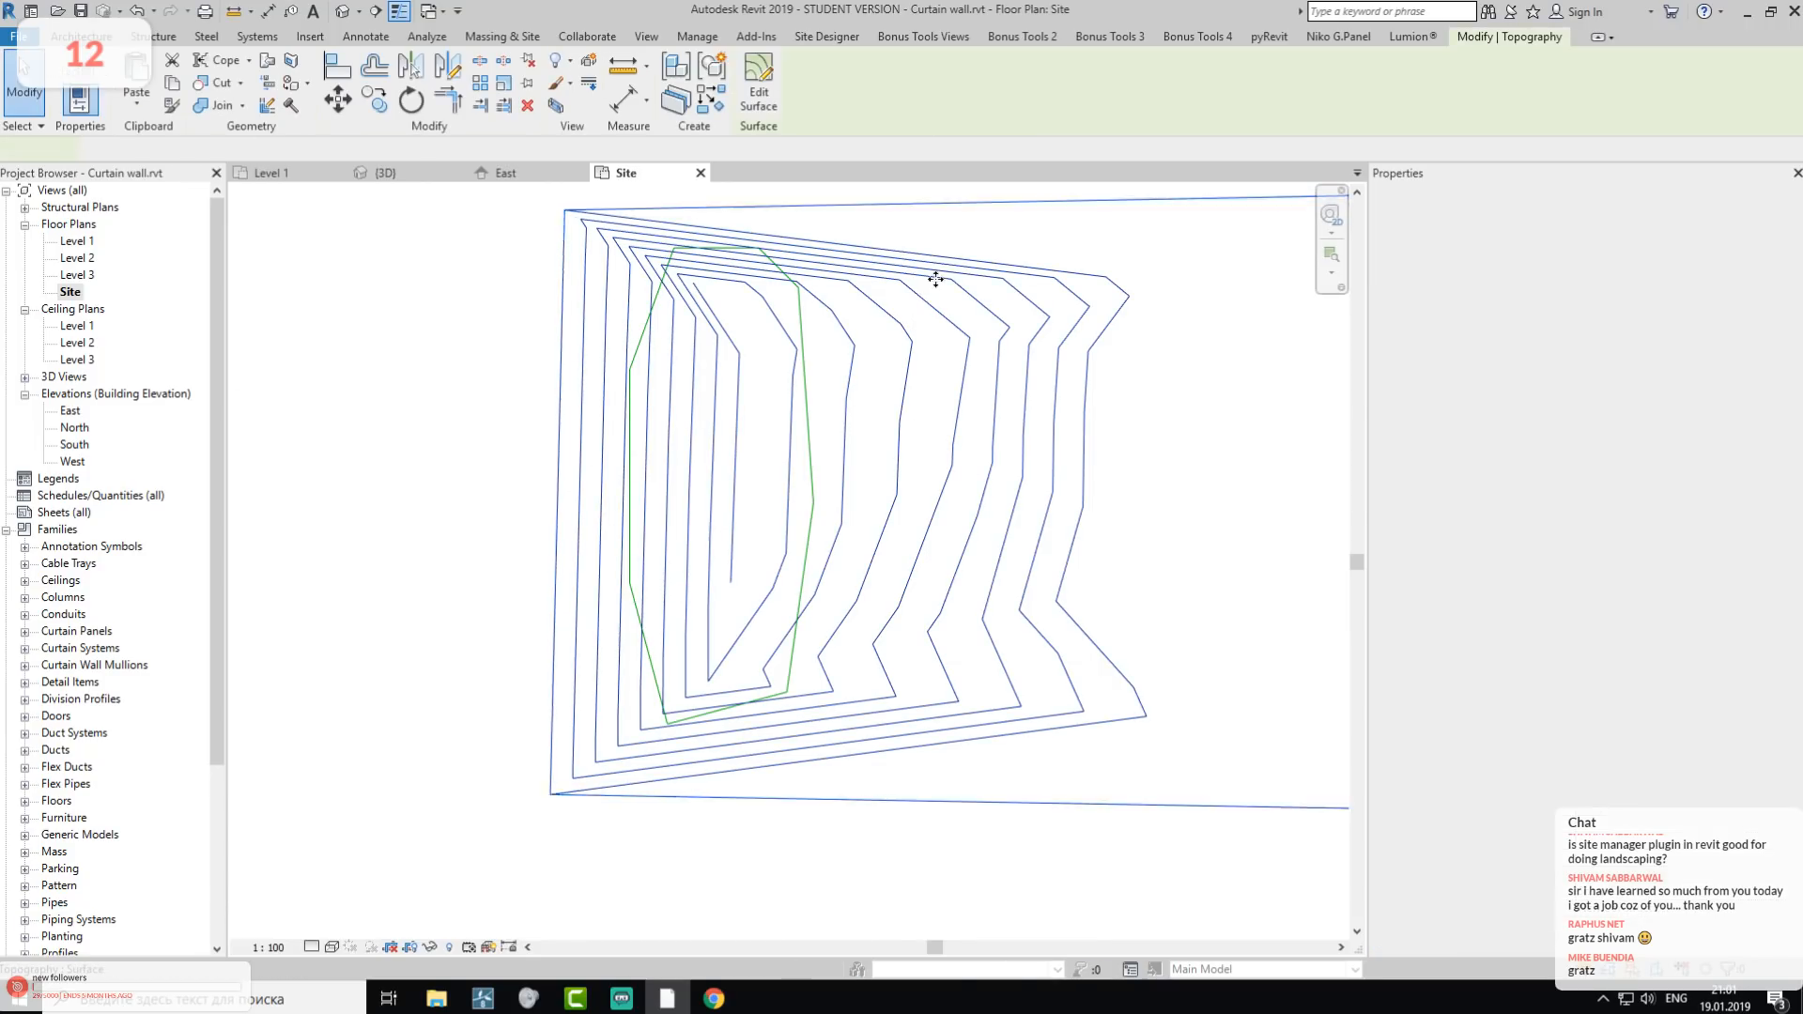
click(759, 79)
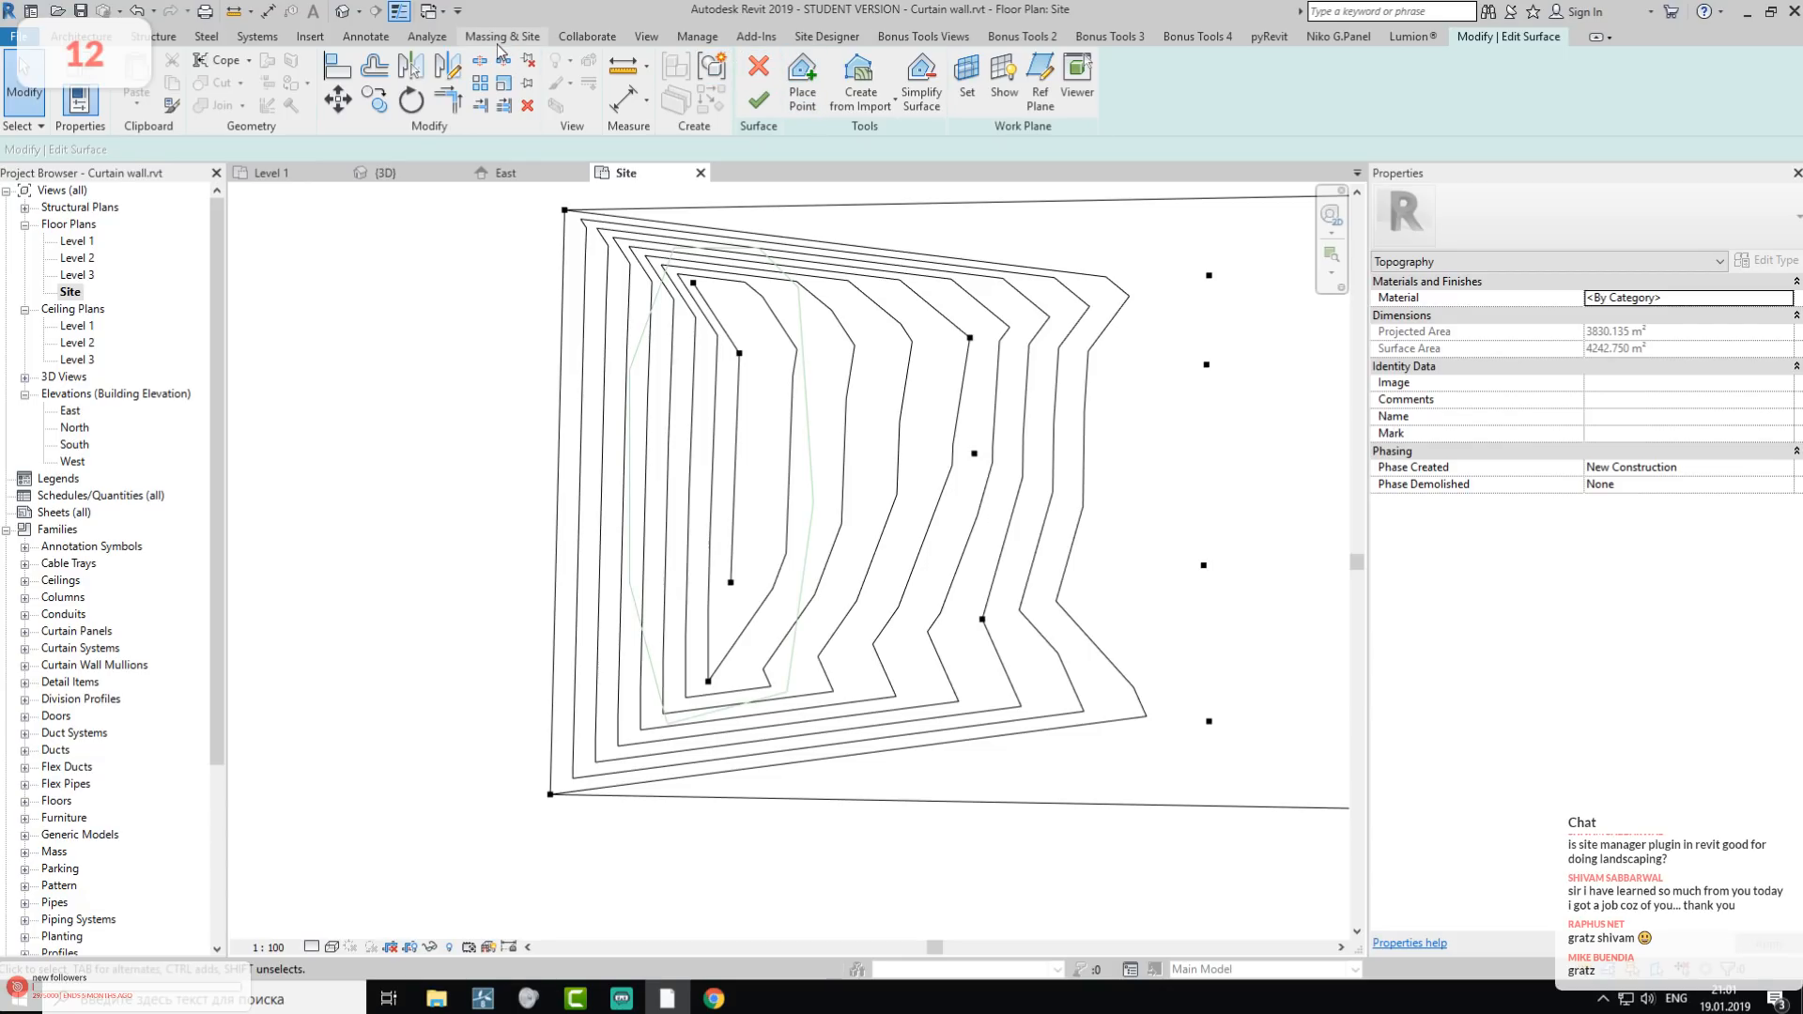
click(497, 39)
click(821, 39)
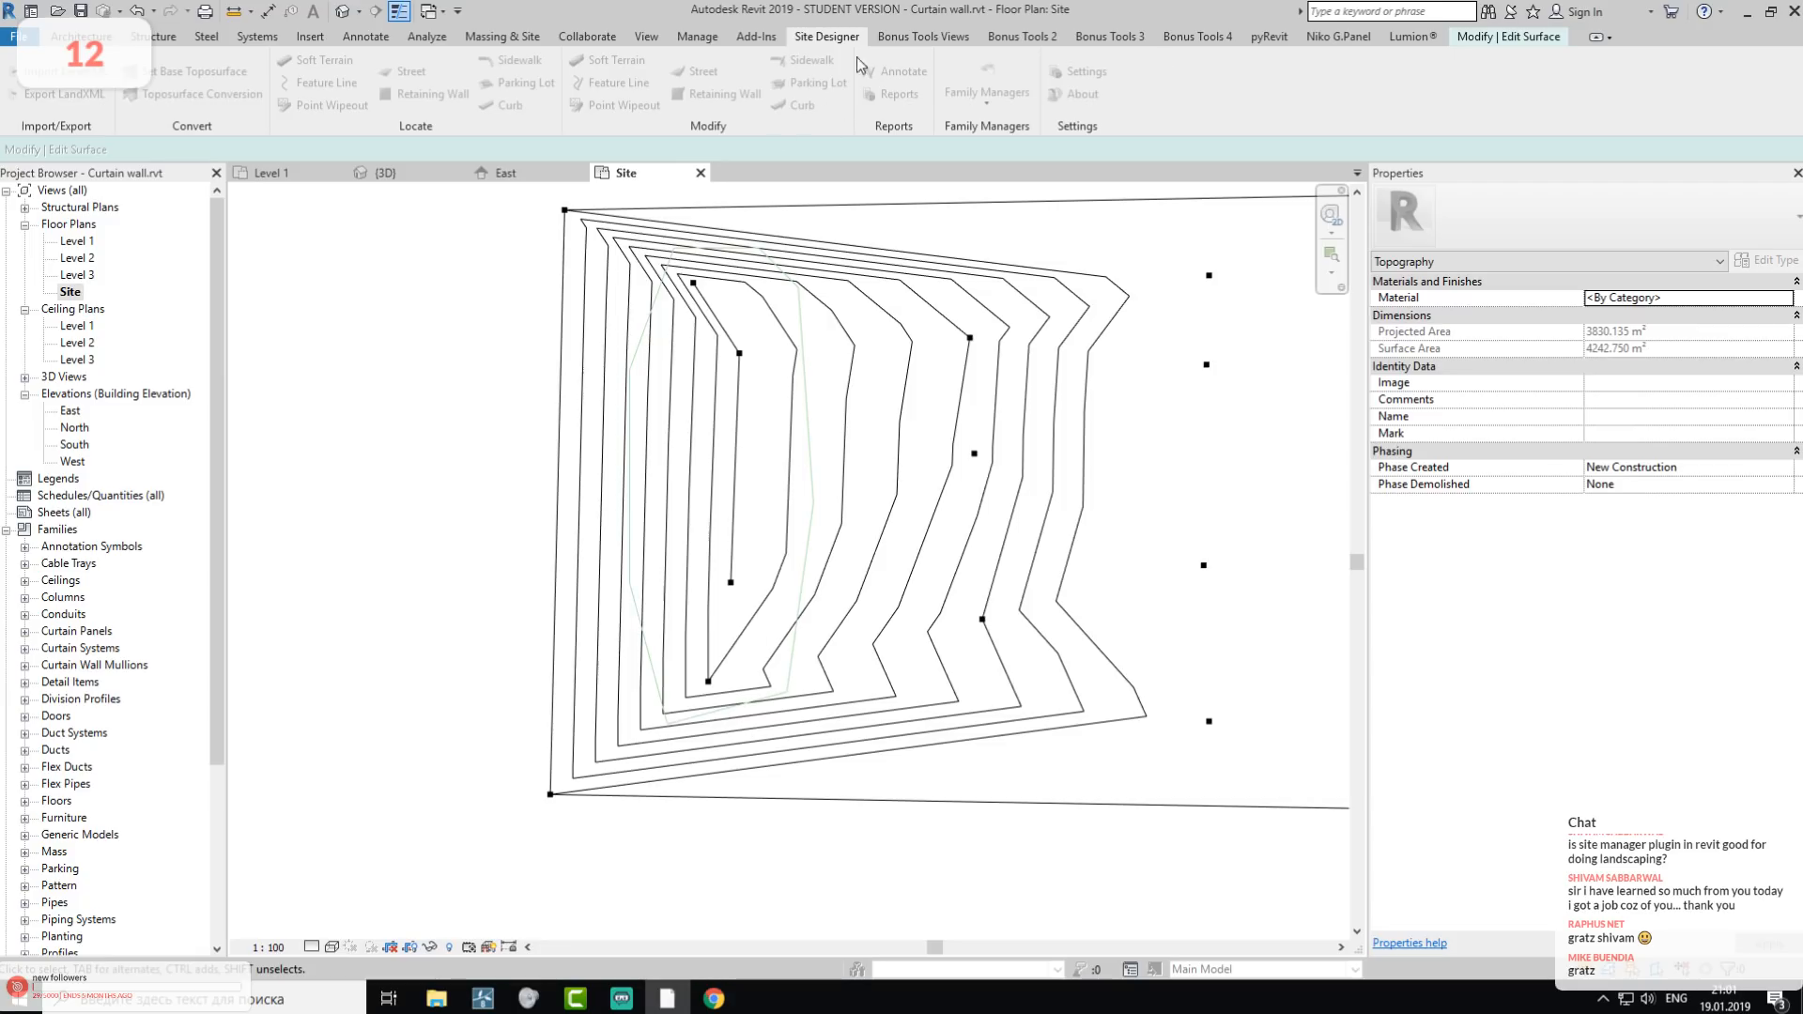
click(1512, 38)
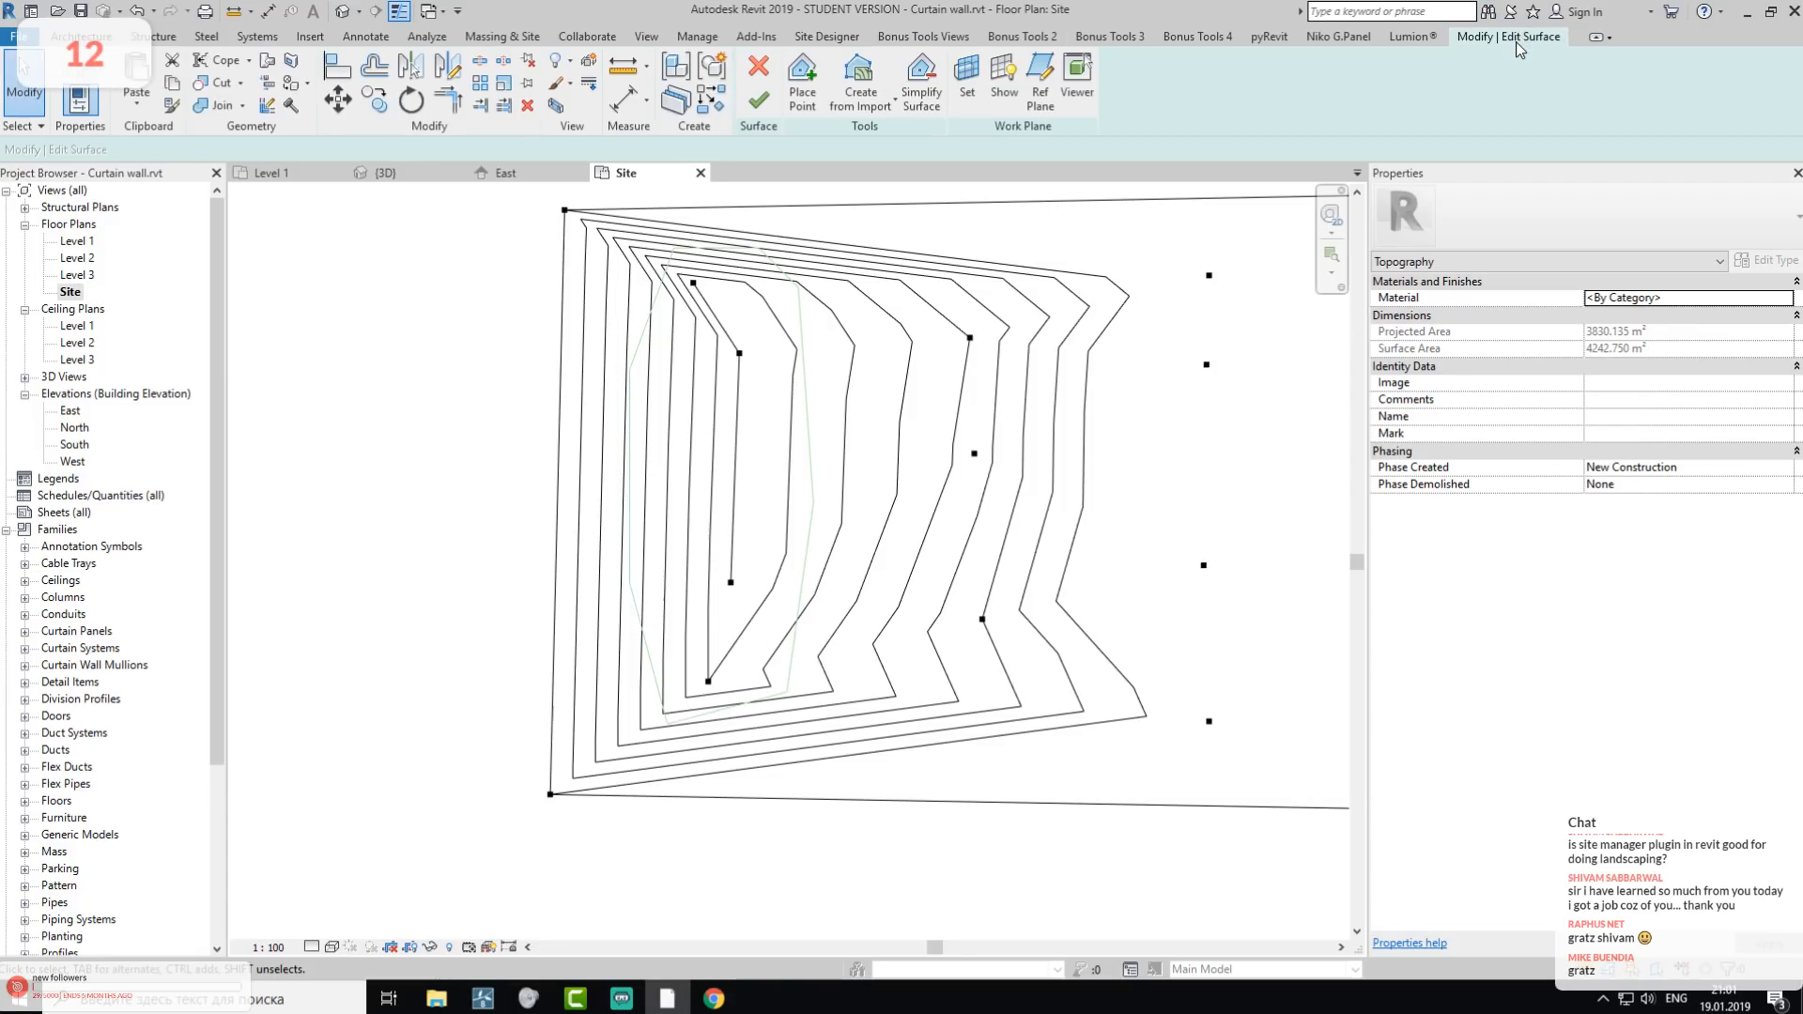
click(759, 99)
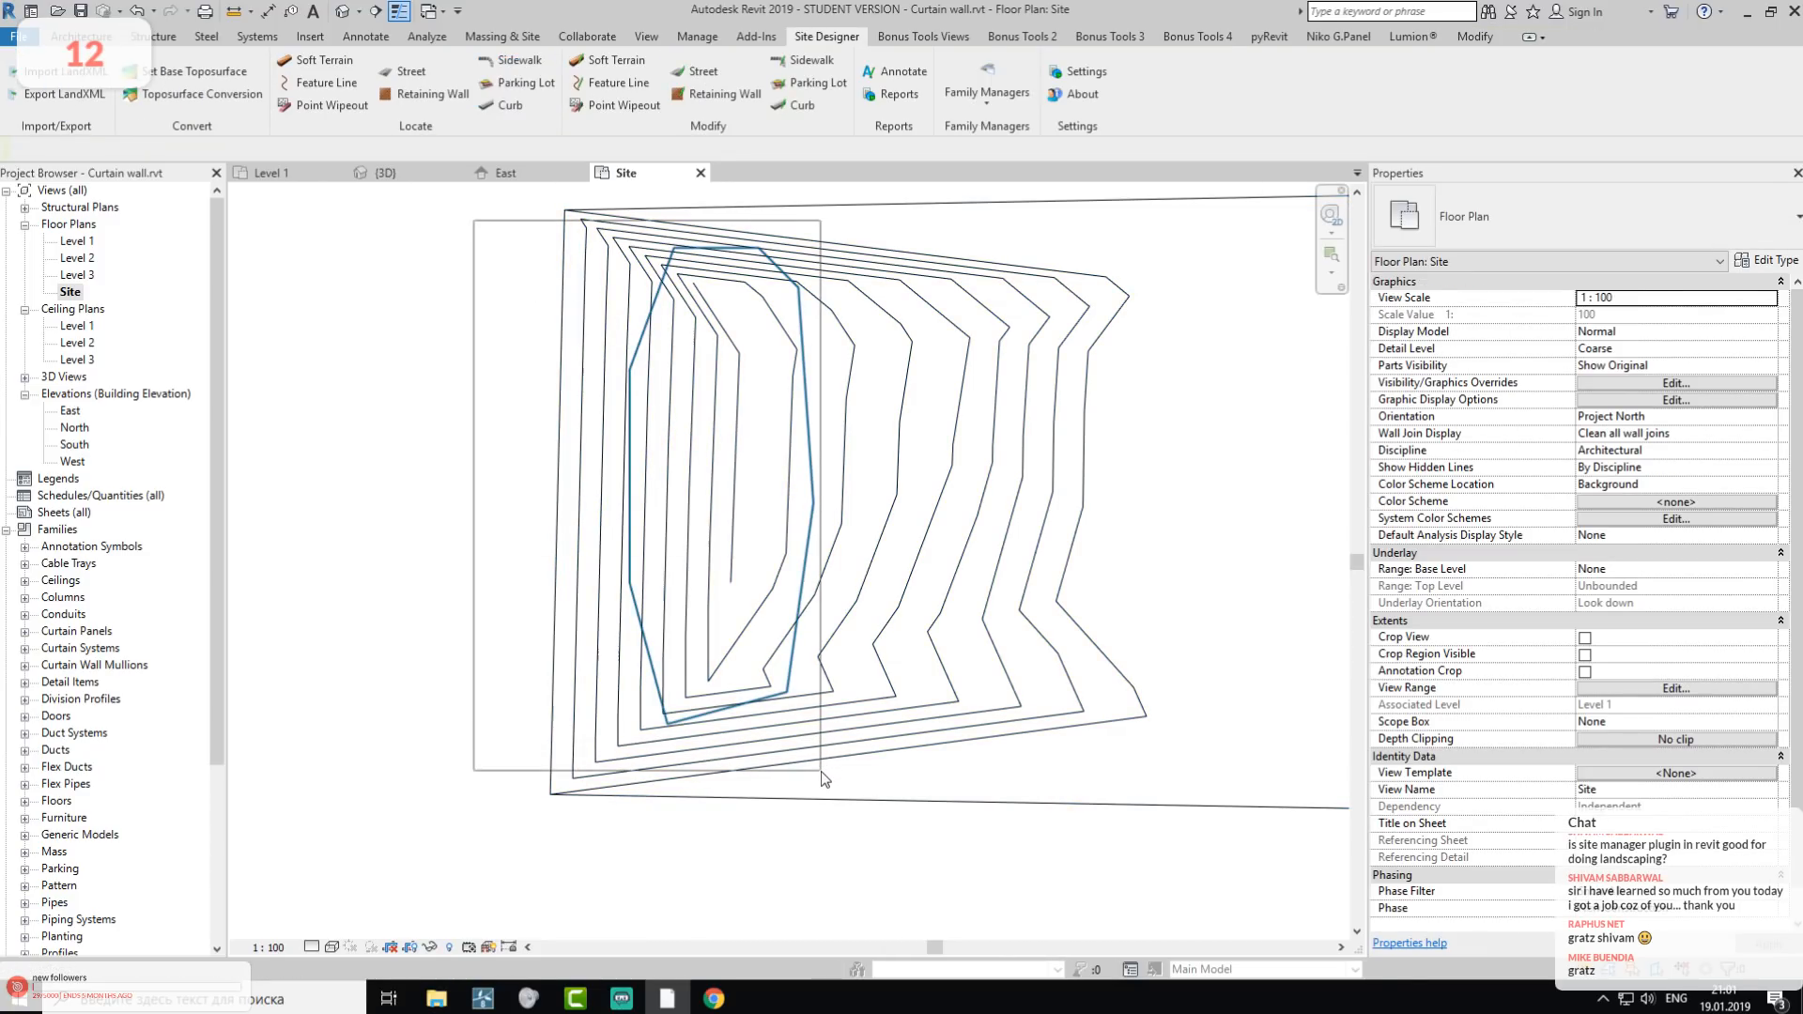
- Replace the polygon with a model-line rectangle around the toposurface's western points, drawn in surface editing, and finish the surface
click(879, 268)
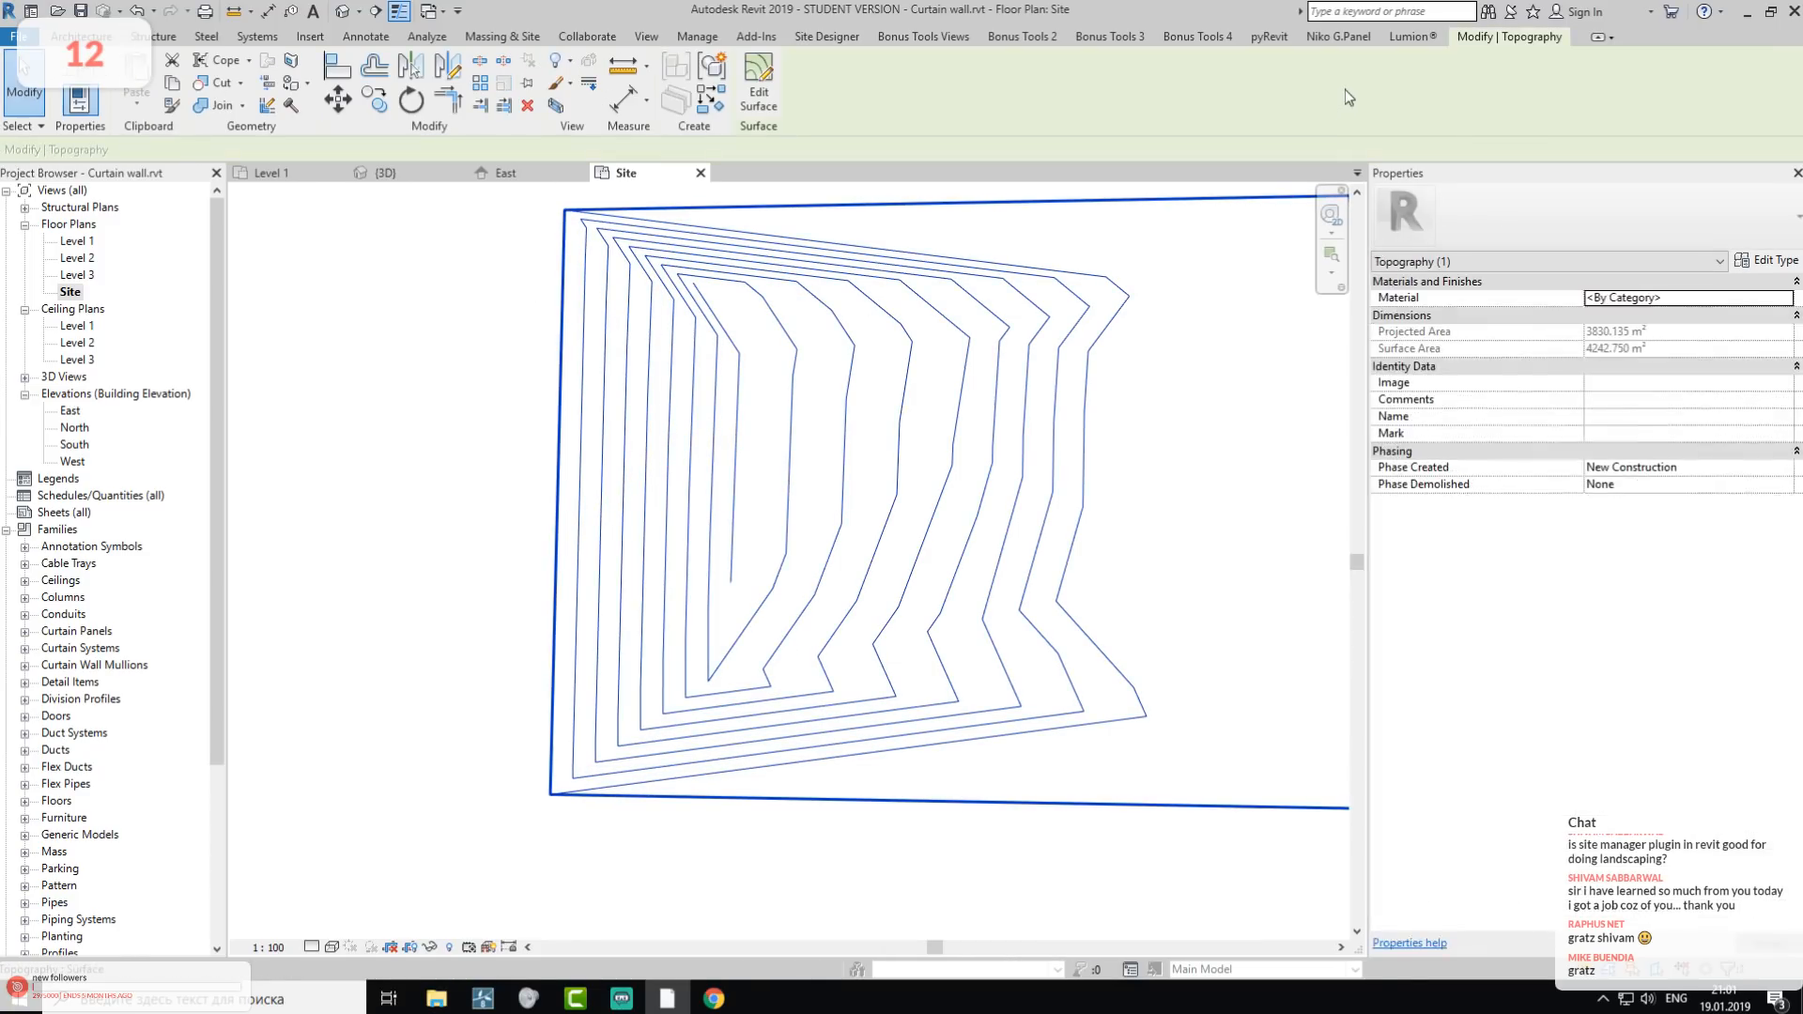
click(751, 85)
click(67, 40)
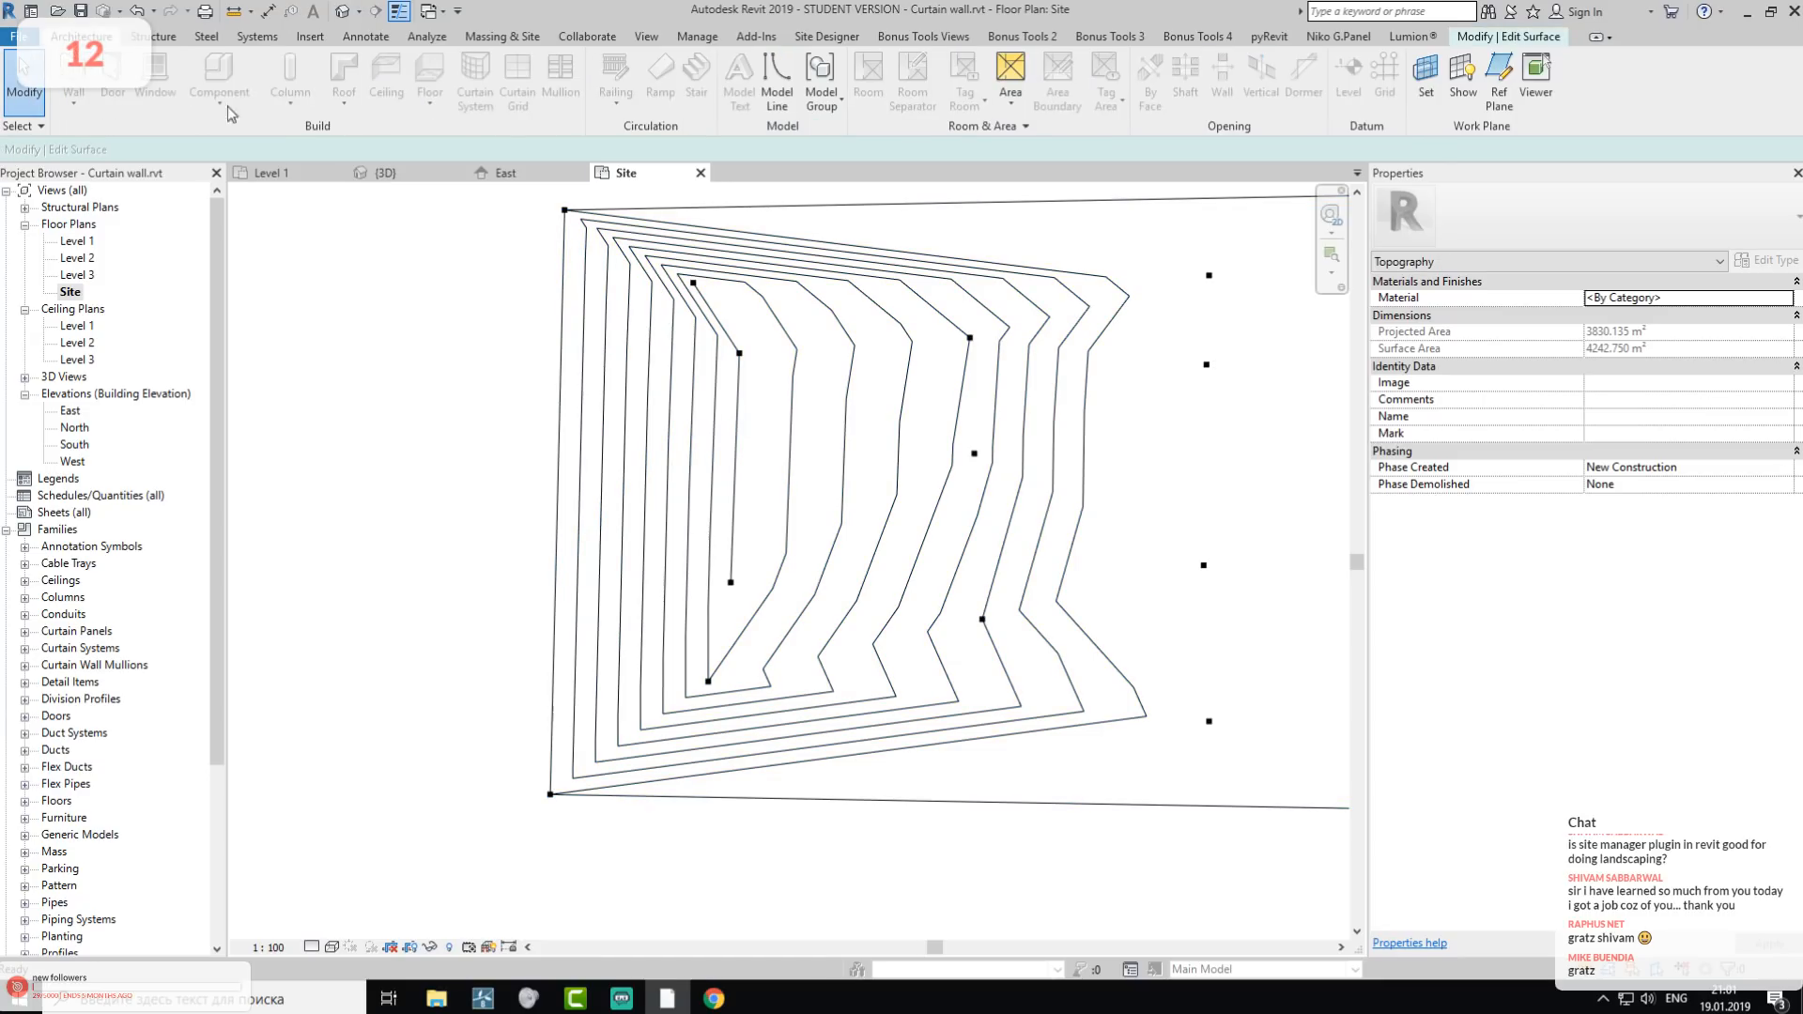
click(776, 87)
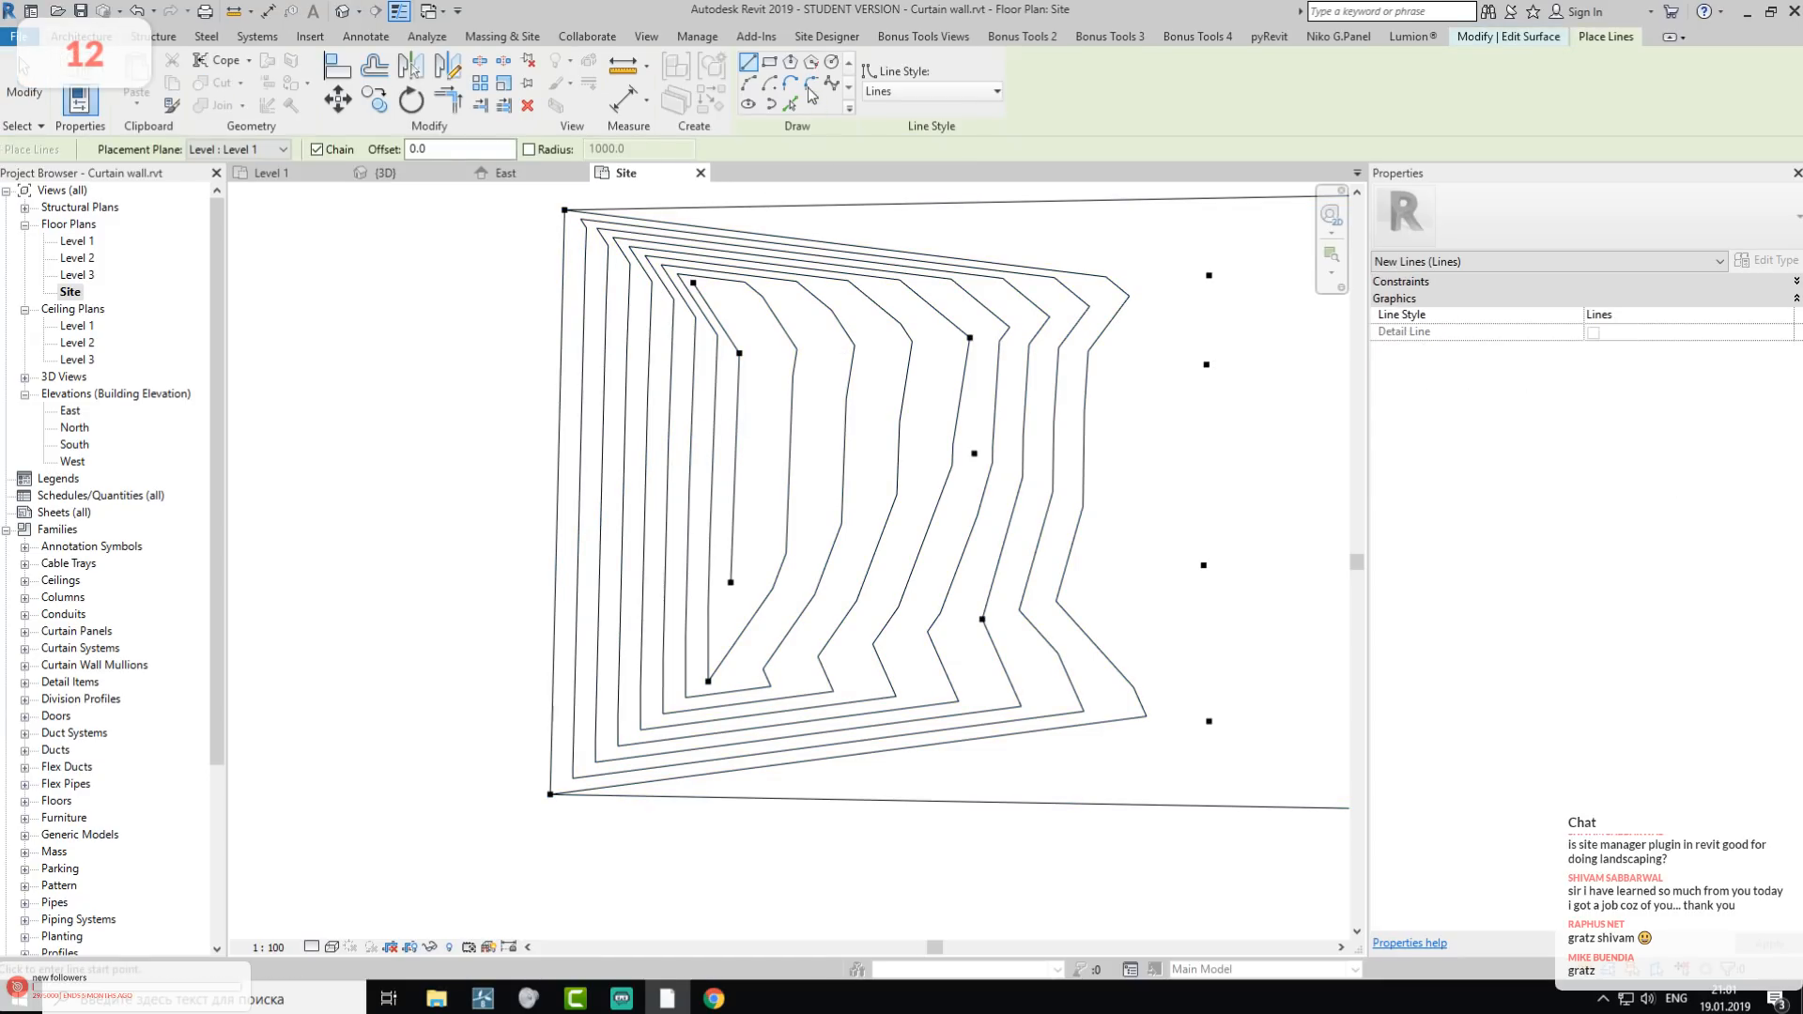
click(769, 62)
click(683, 300)
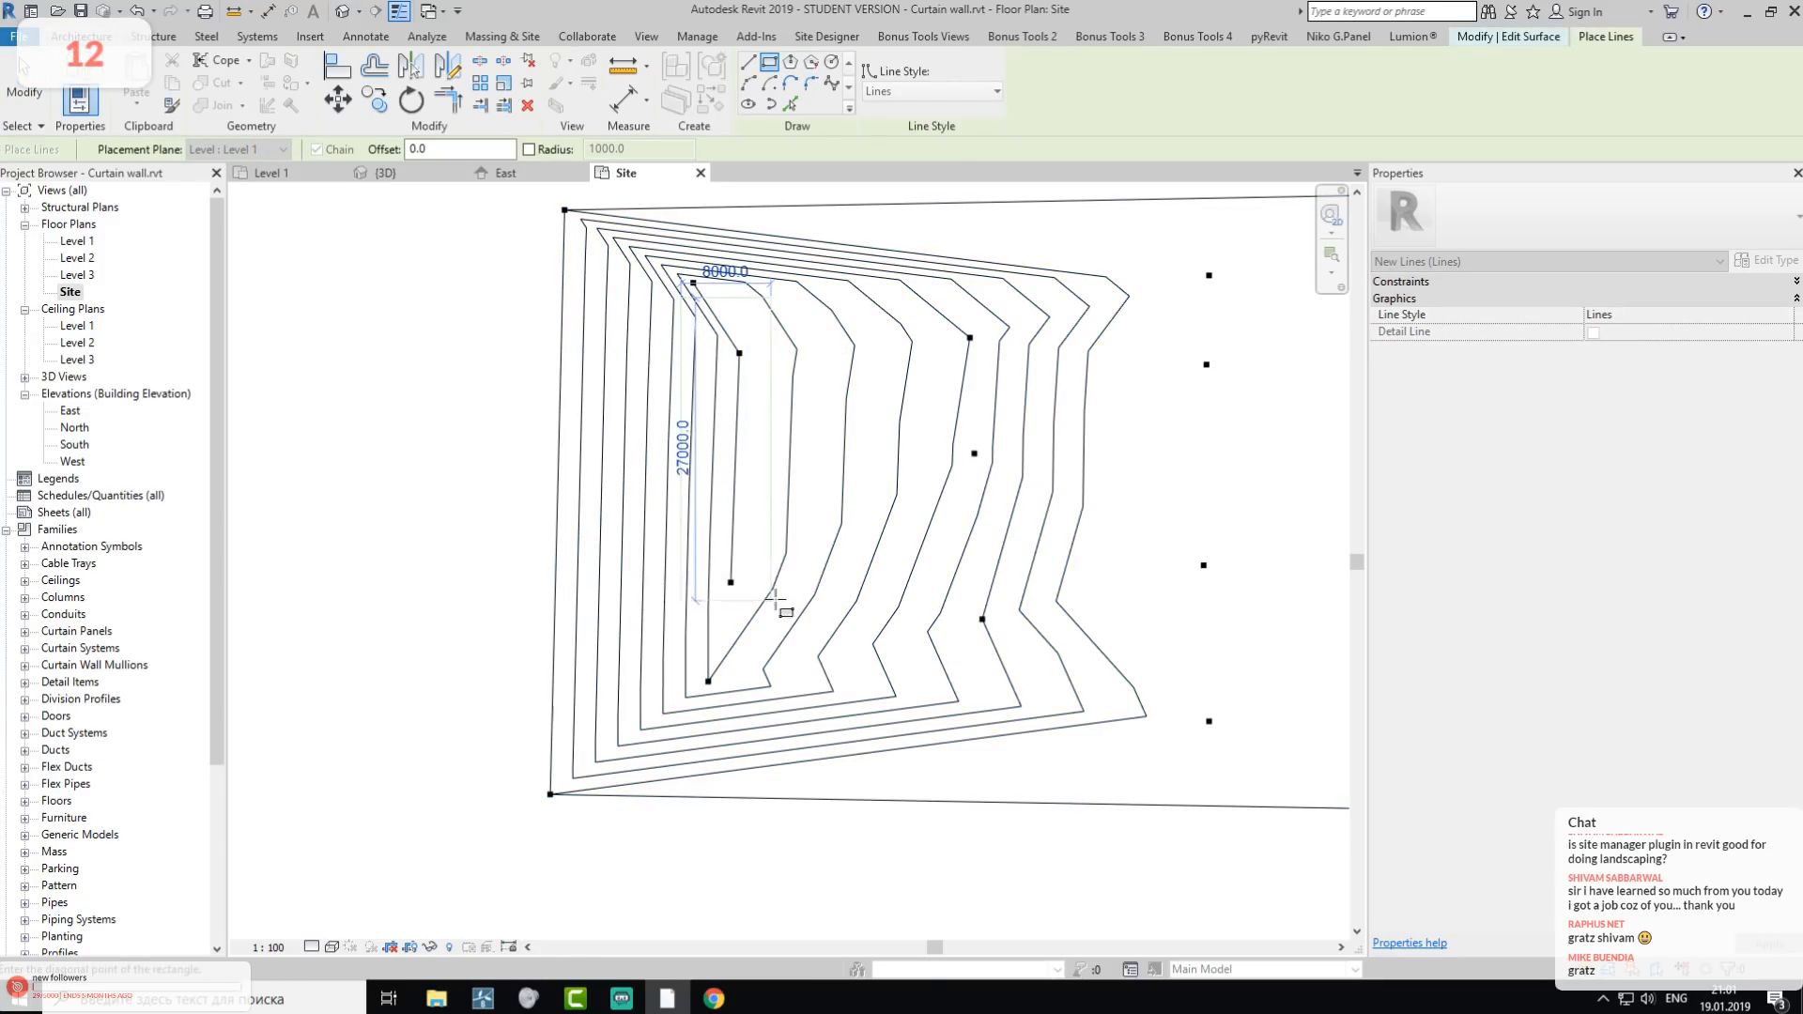
click(794, 635)
key(Escape)
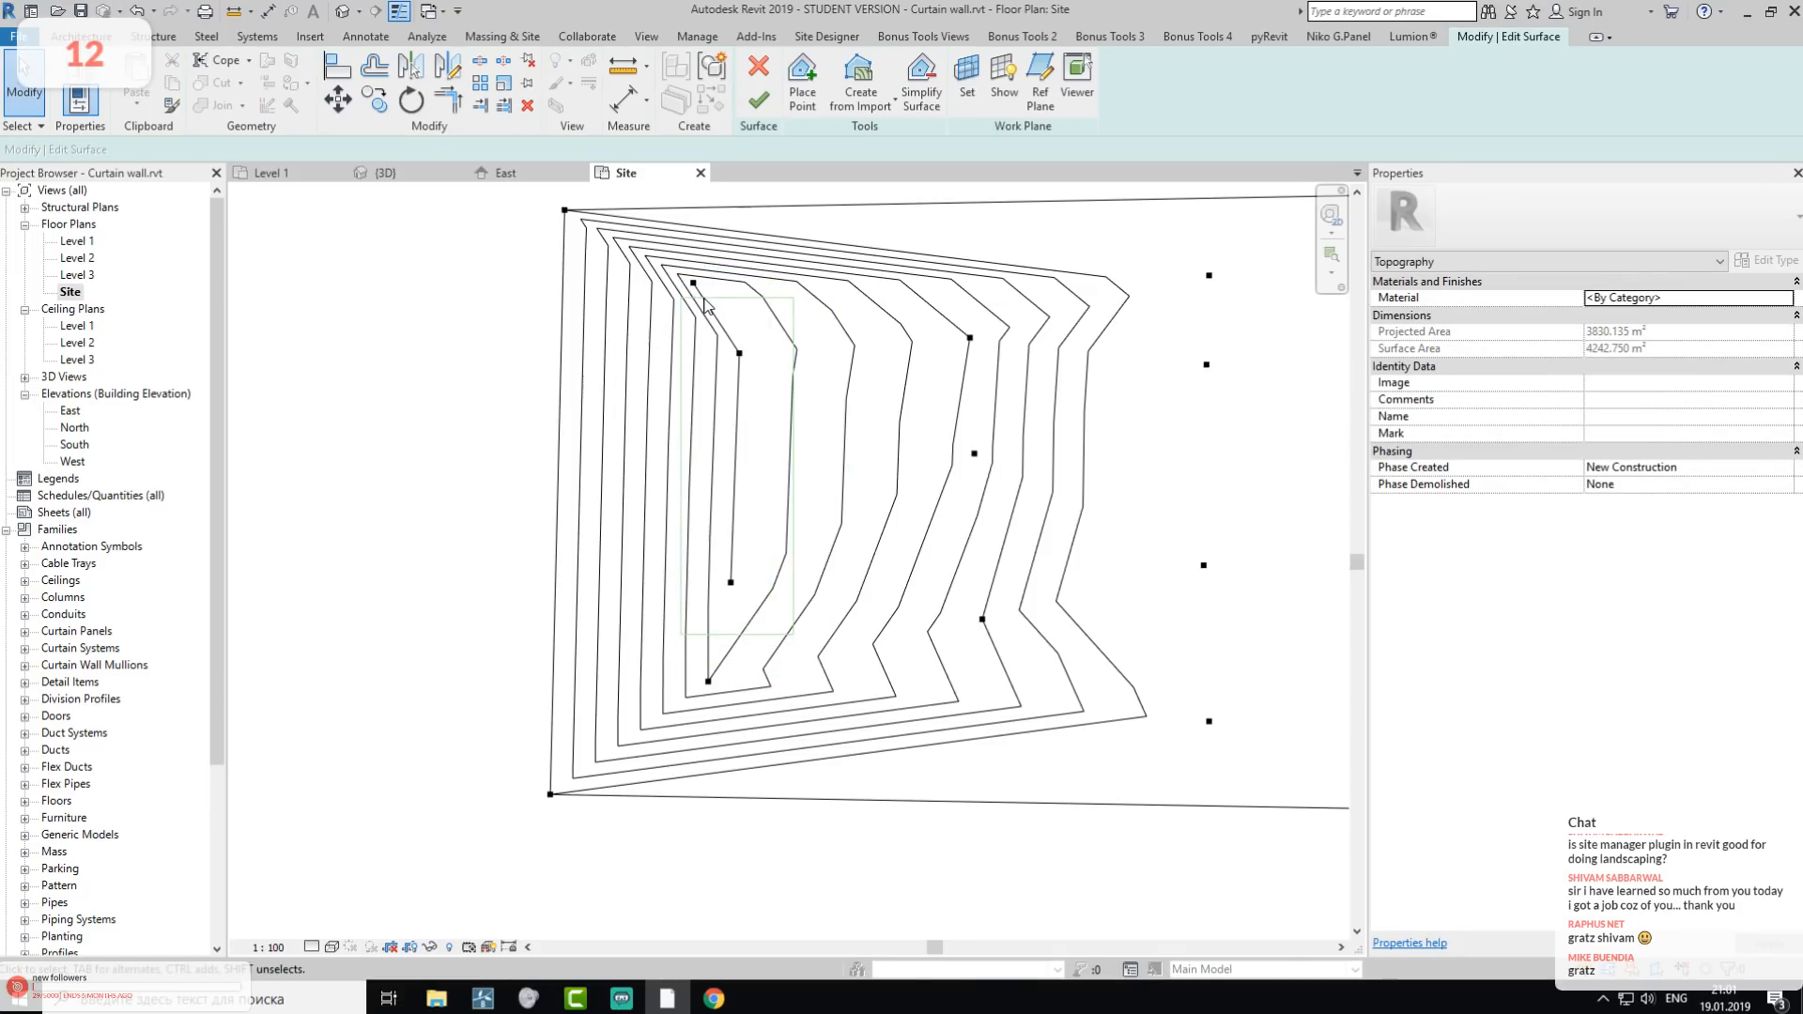
click(759, 100)
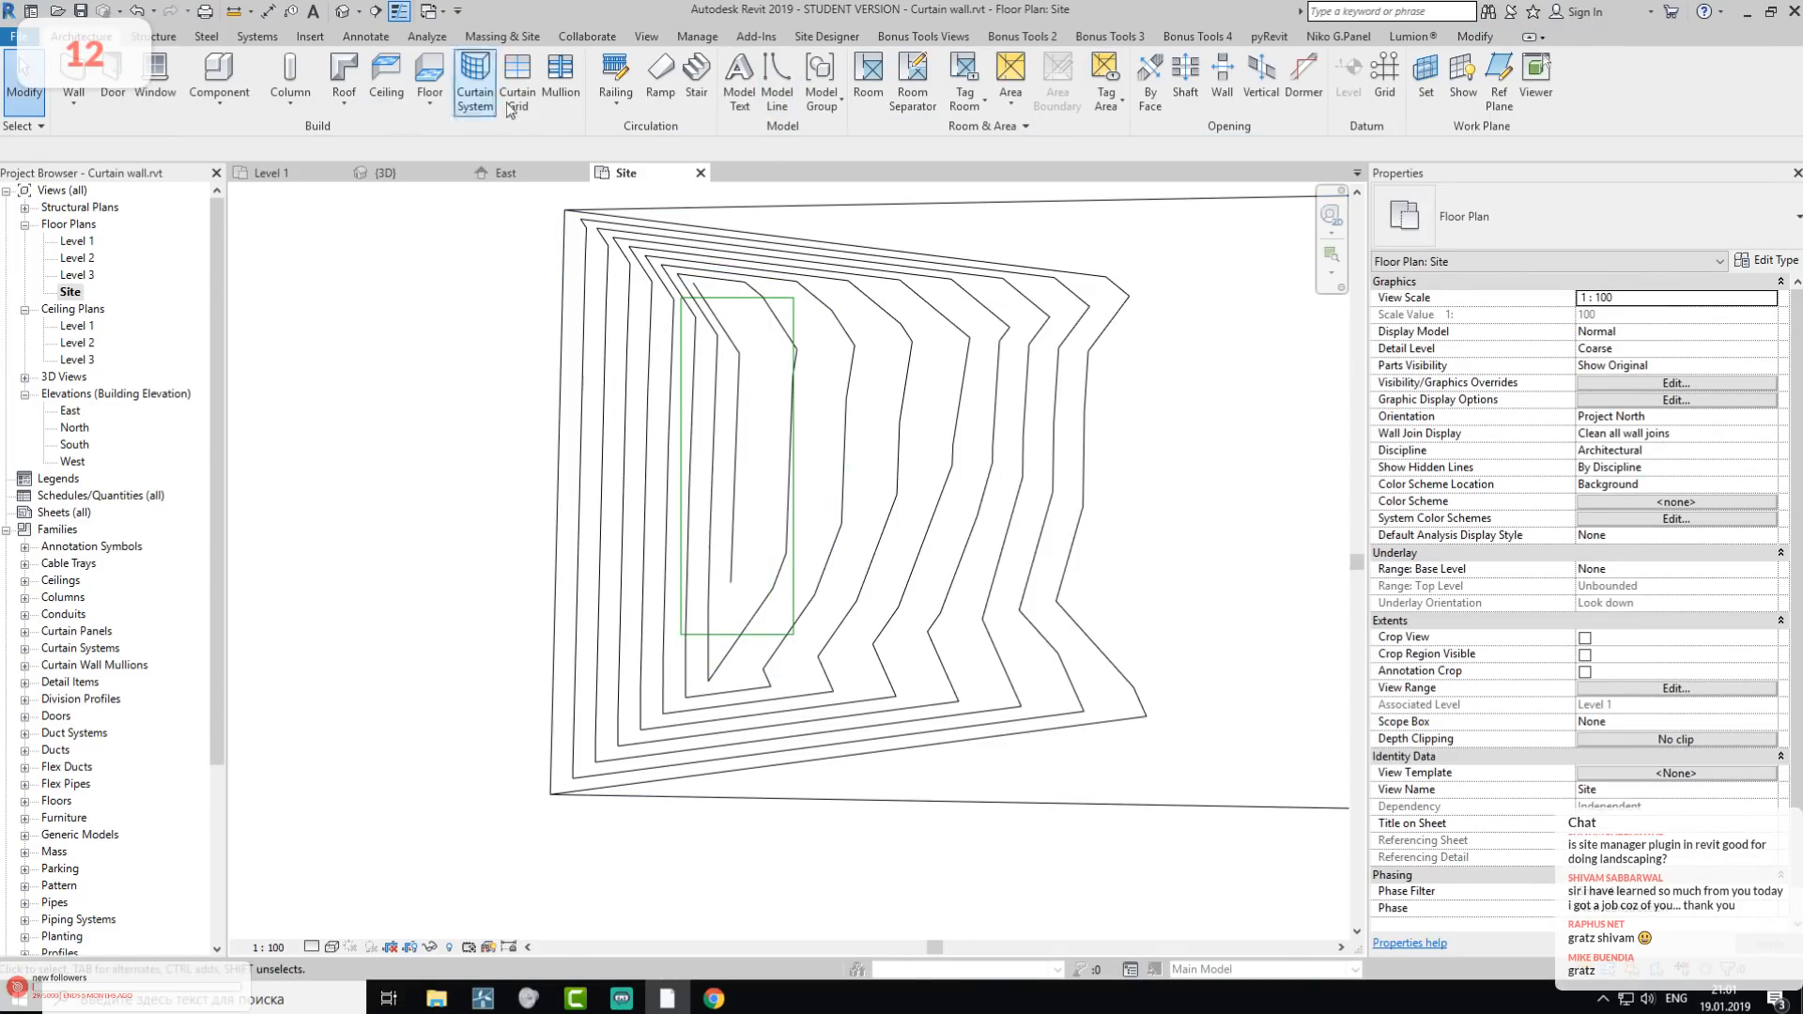
- Try to insert a Point Wipeout using the rectangle around the western points as the existing host line
click(810, 37)
click(311, 103)
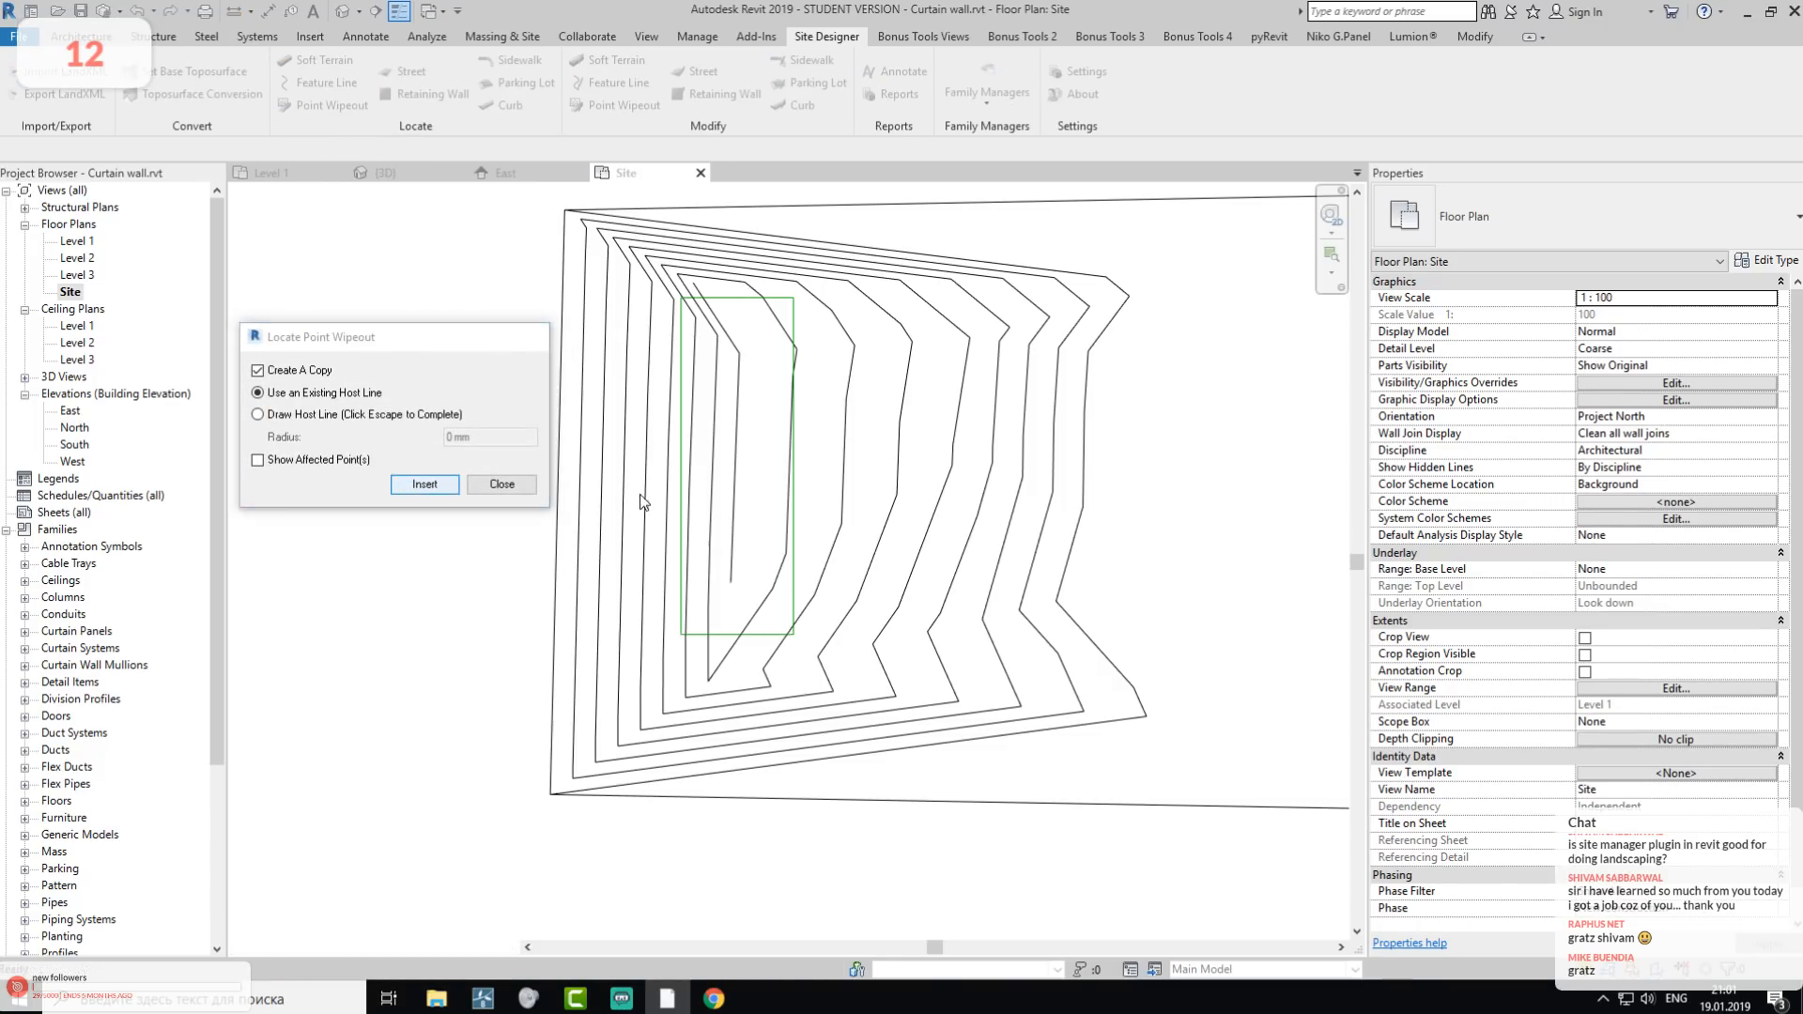
key(Return)
click(683, 487)
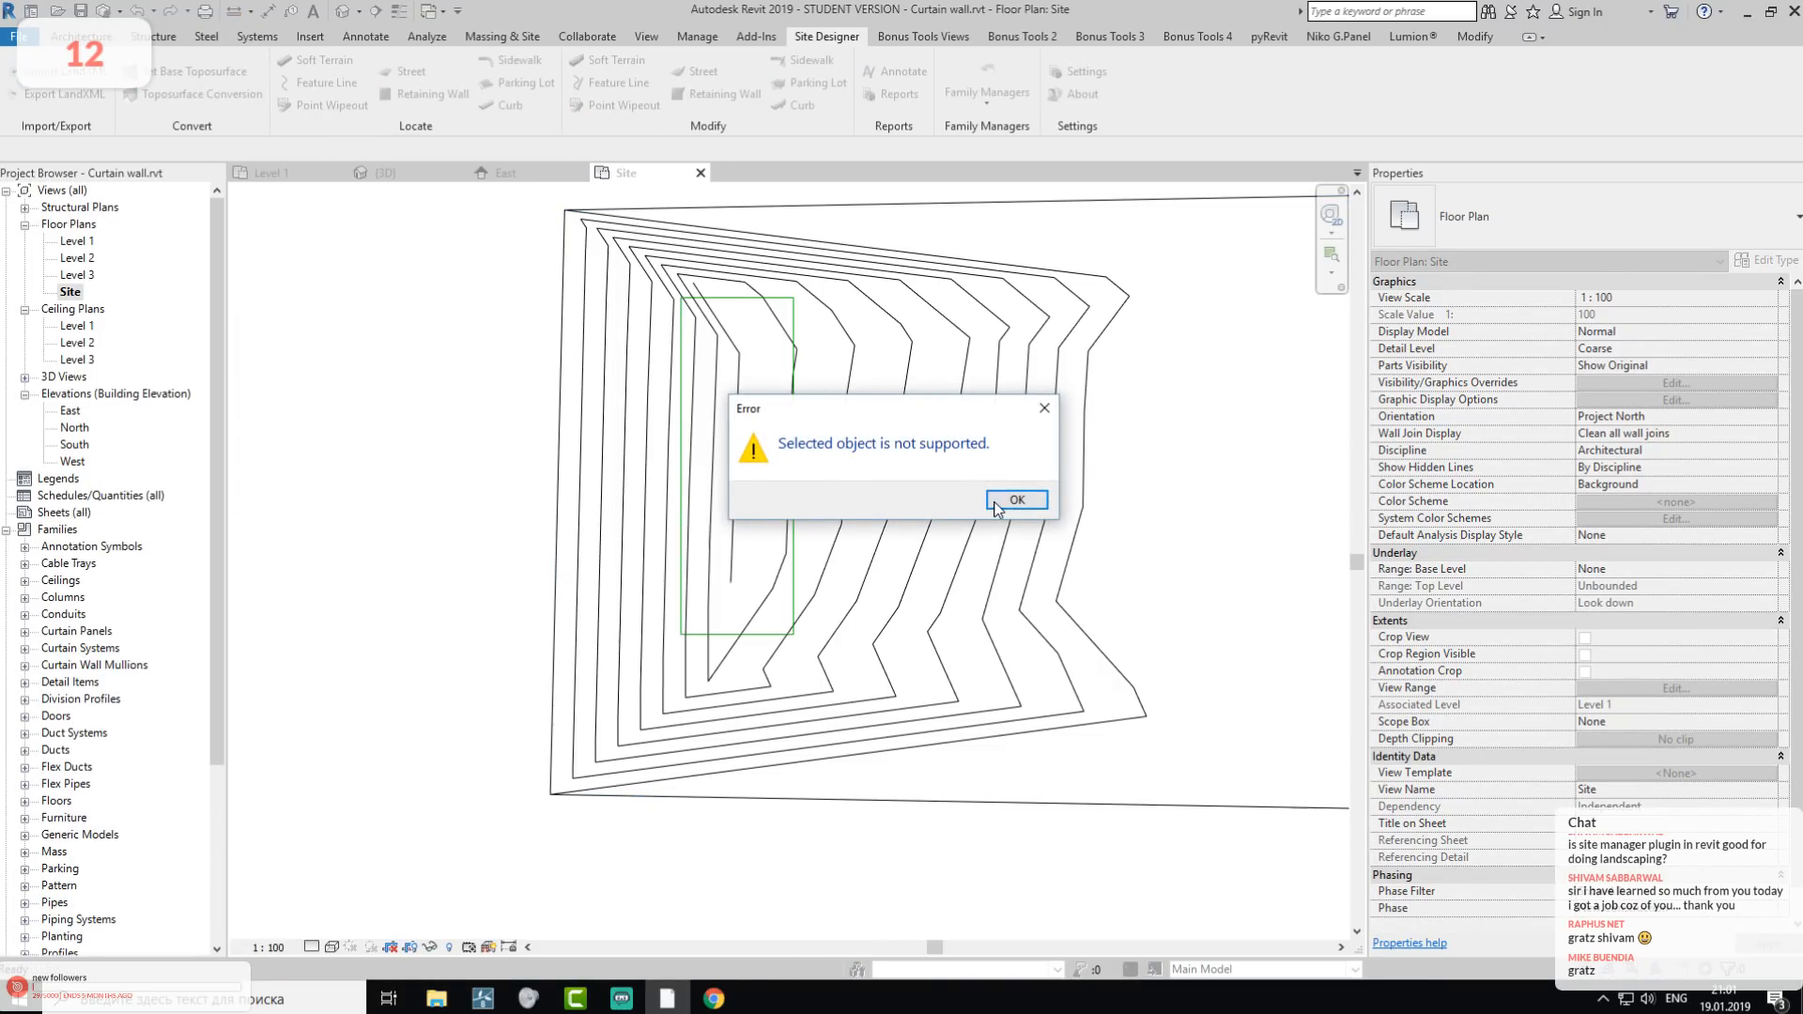
click(995, 505)
click(680, 477)
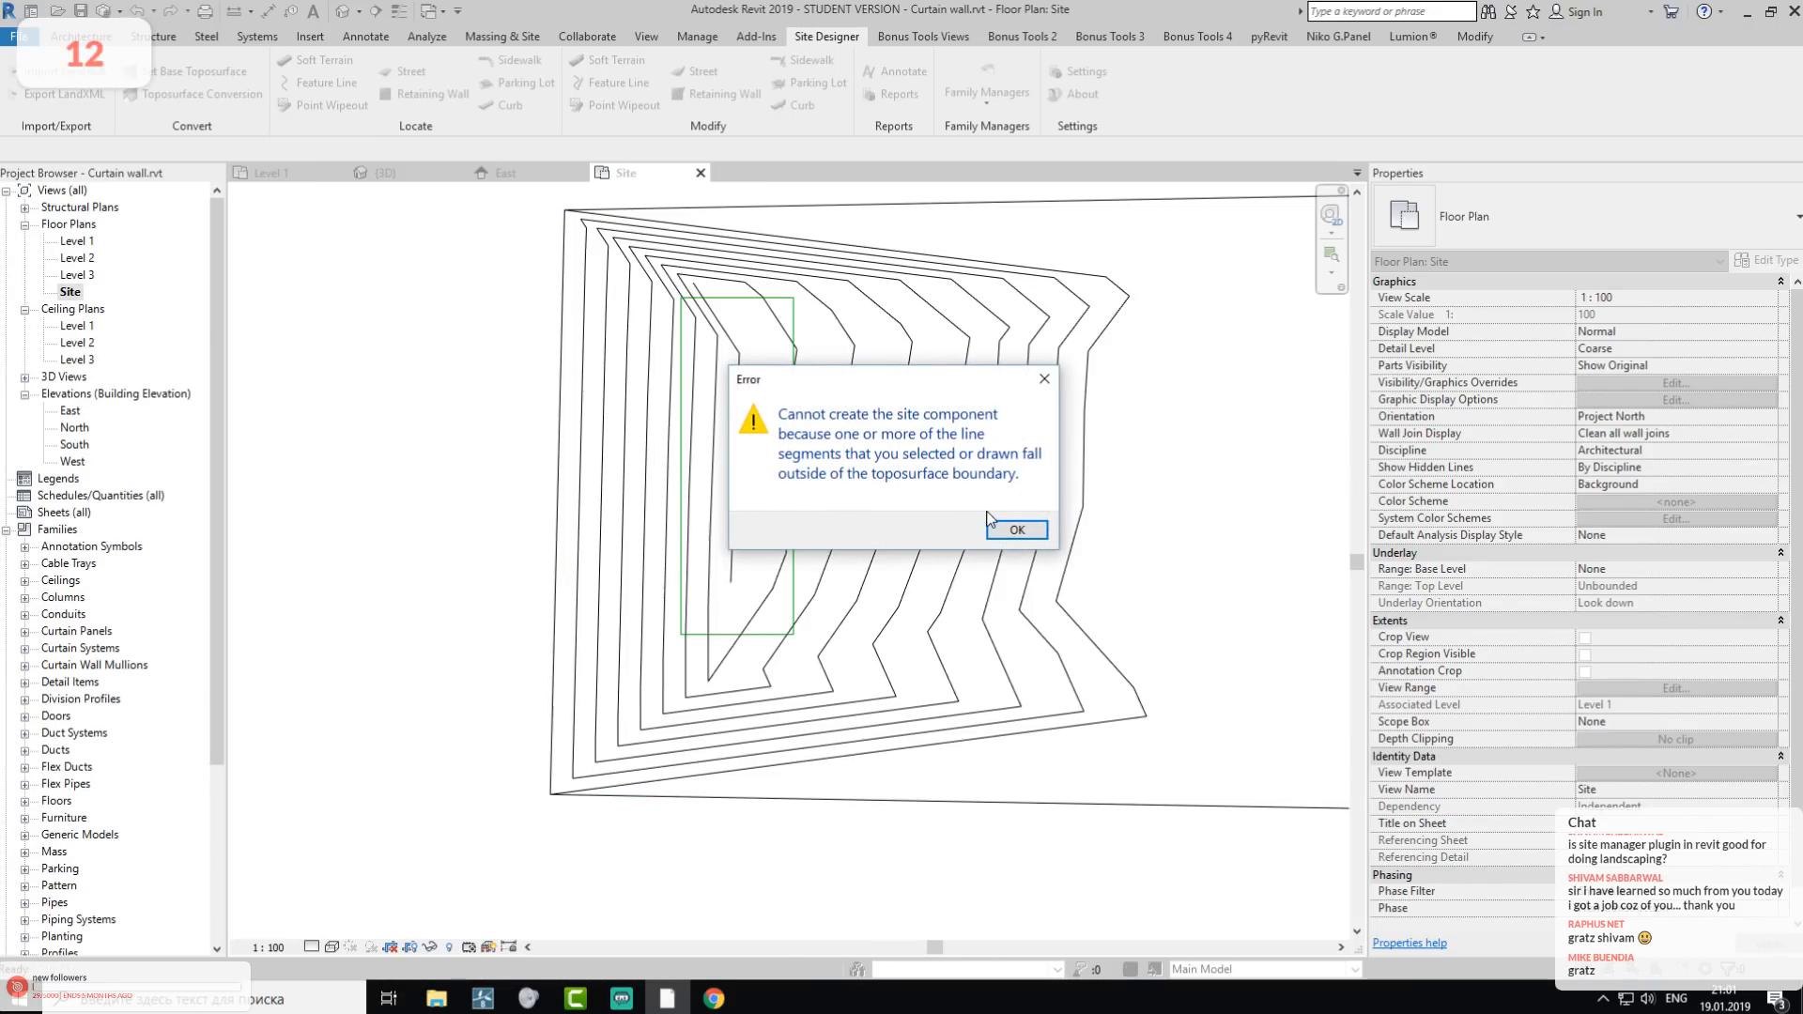
click(1016, 533)
click(494, 484)
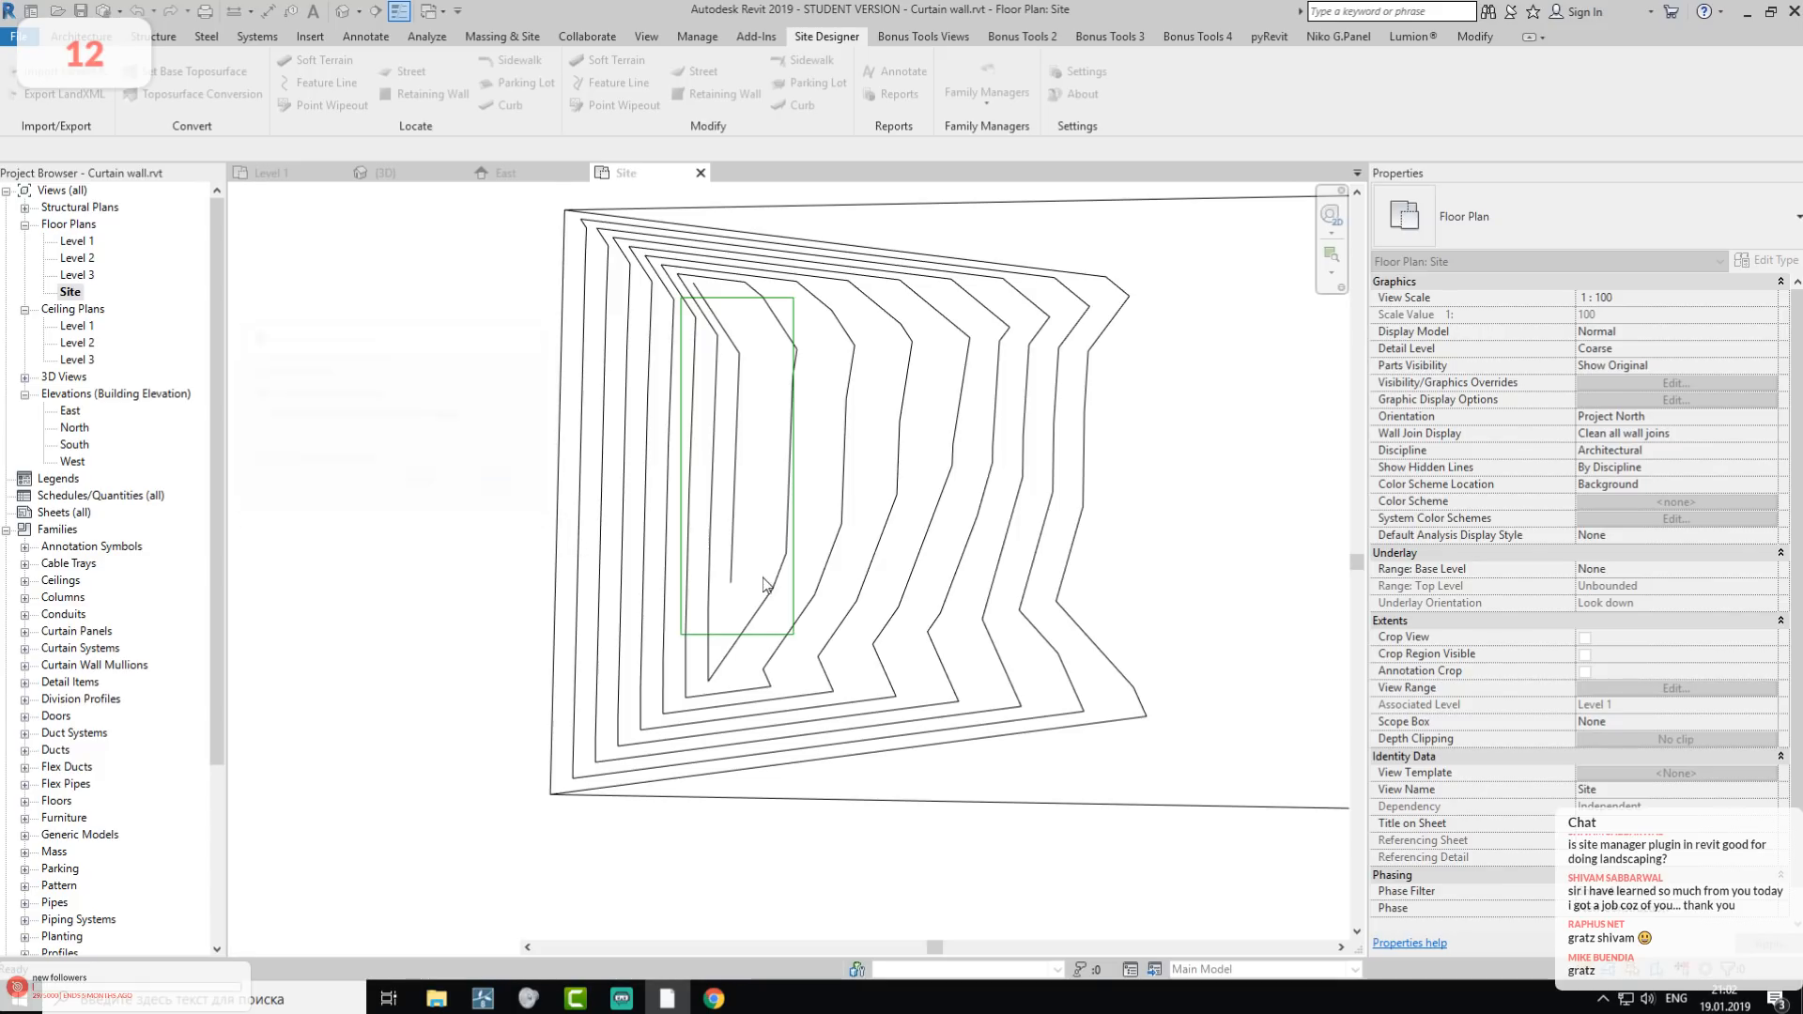
- Delete the other toposurface to the west with its green outline lines and the elevation marker just above it
scroll(765, 584, down, 5)
middle_drag(413, 575, 782, 562)
scroll(781, 561, up, 4)
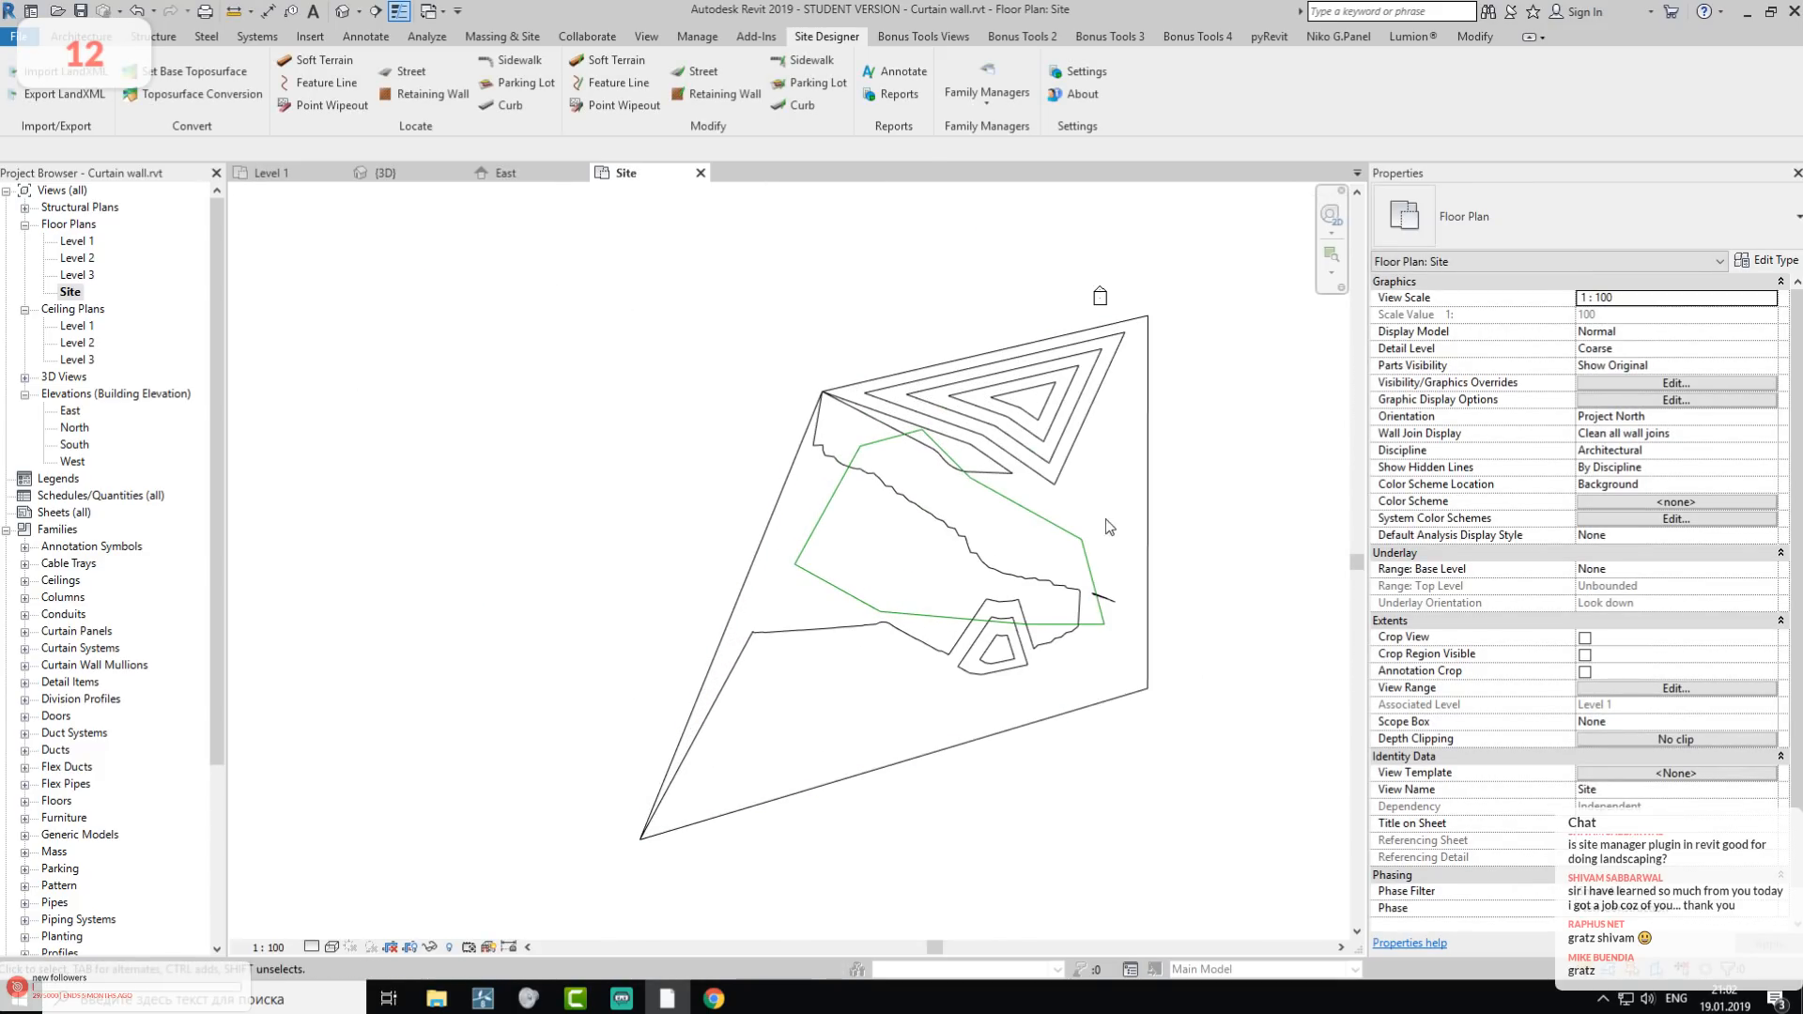
middle_drag(1111, 528, 899, 520)
click(616, 571)
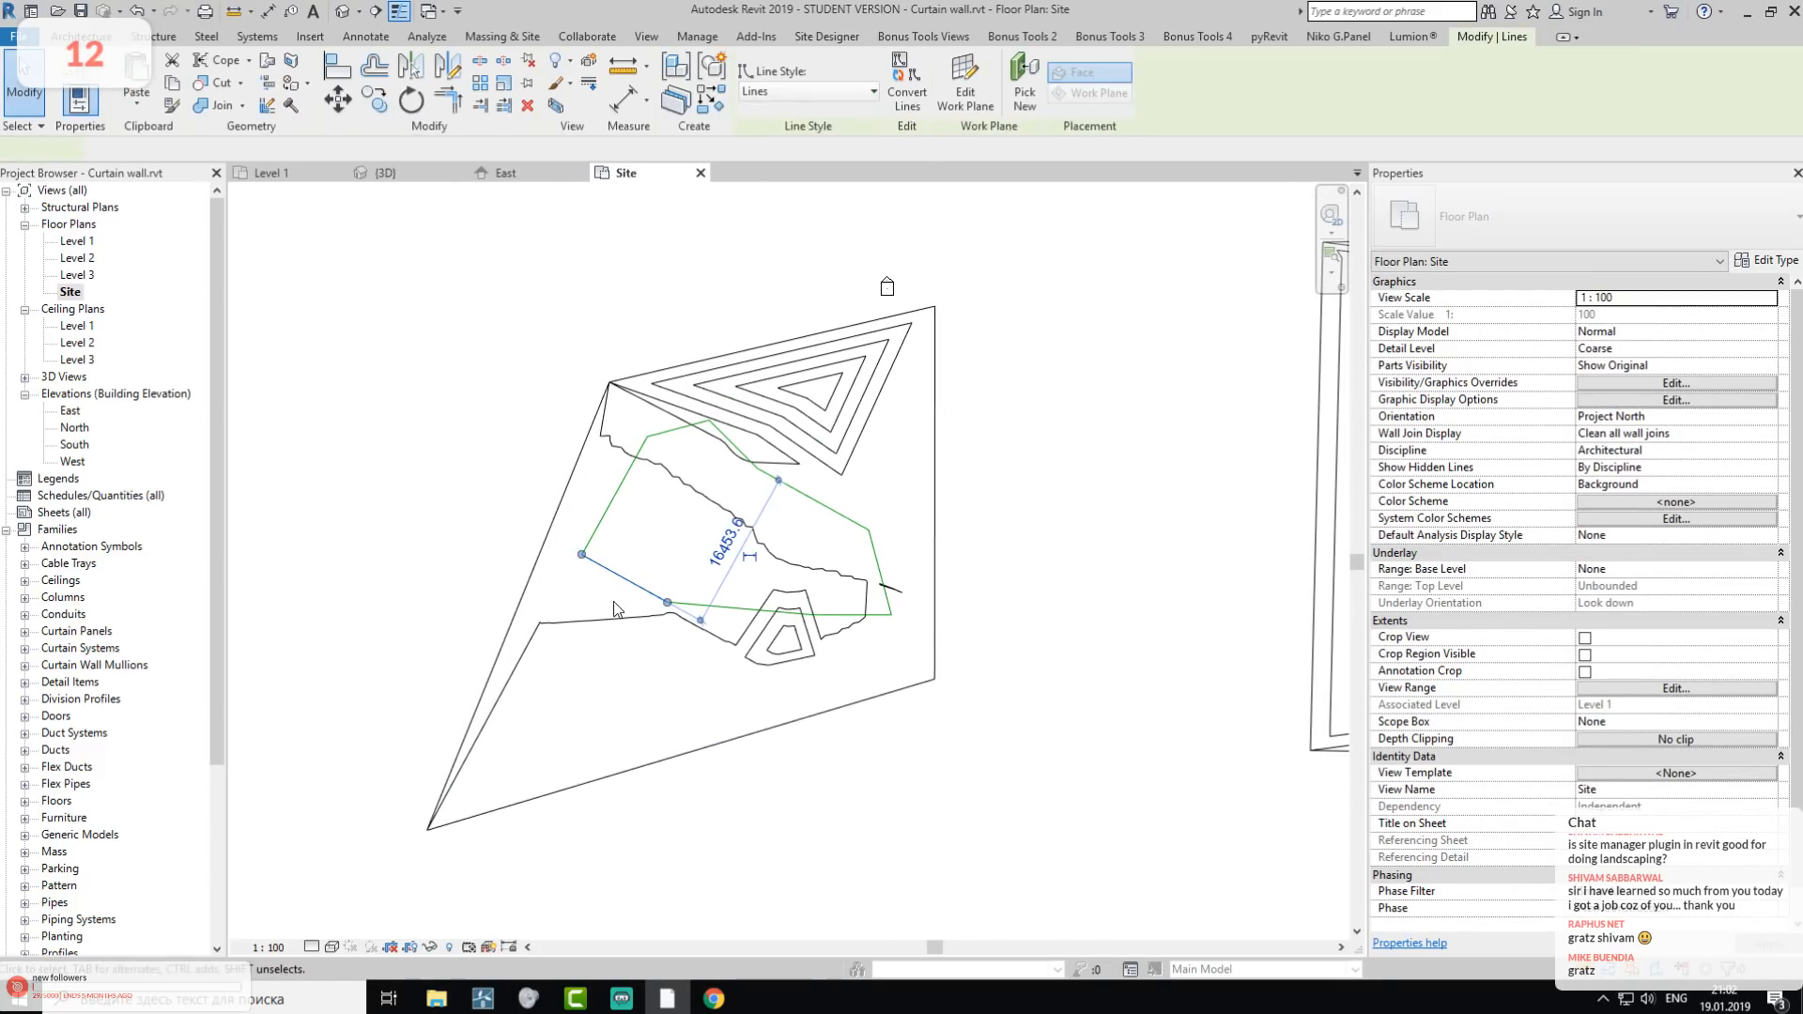
click(694, 566)
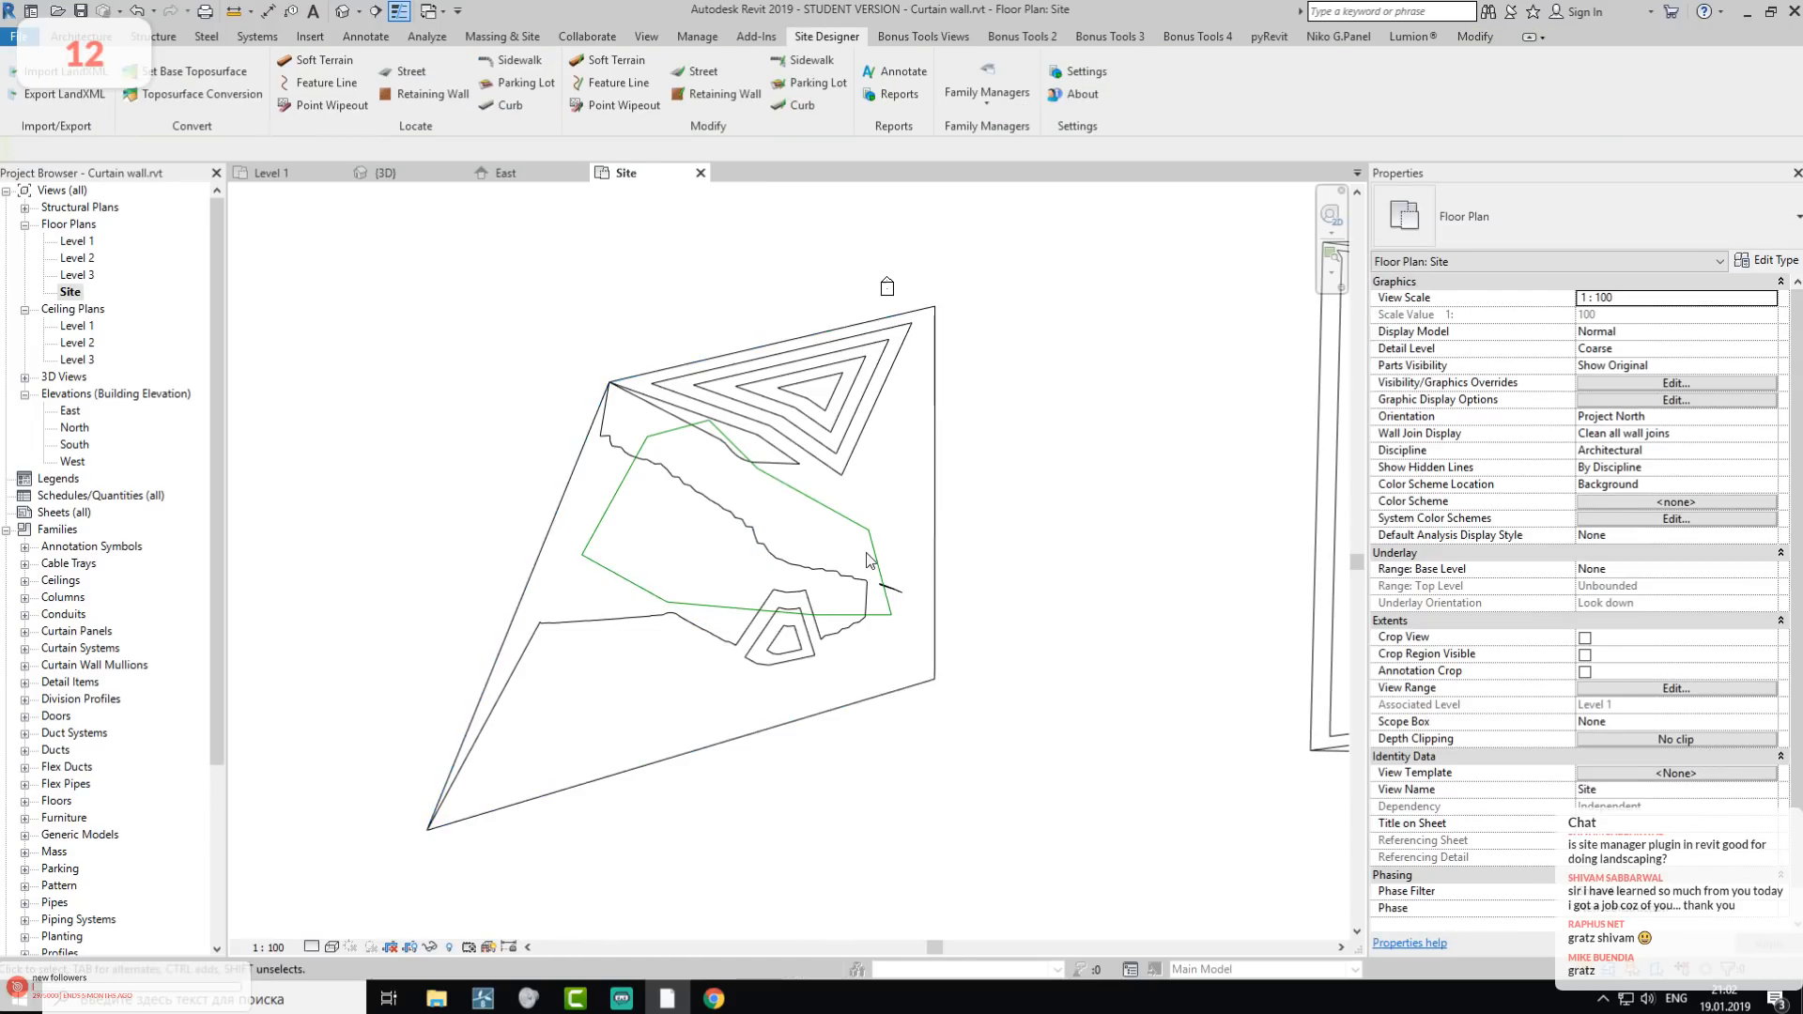
scroll(865, 561, down, 3)
drag(257, 349, 726, 810)
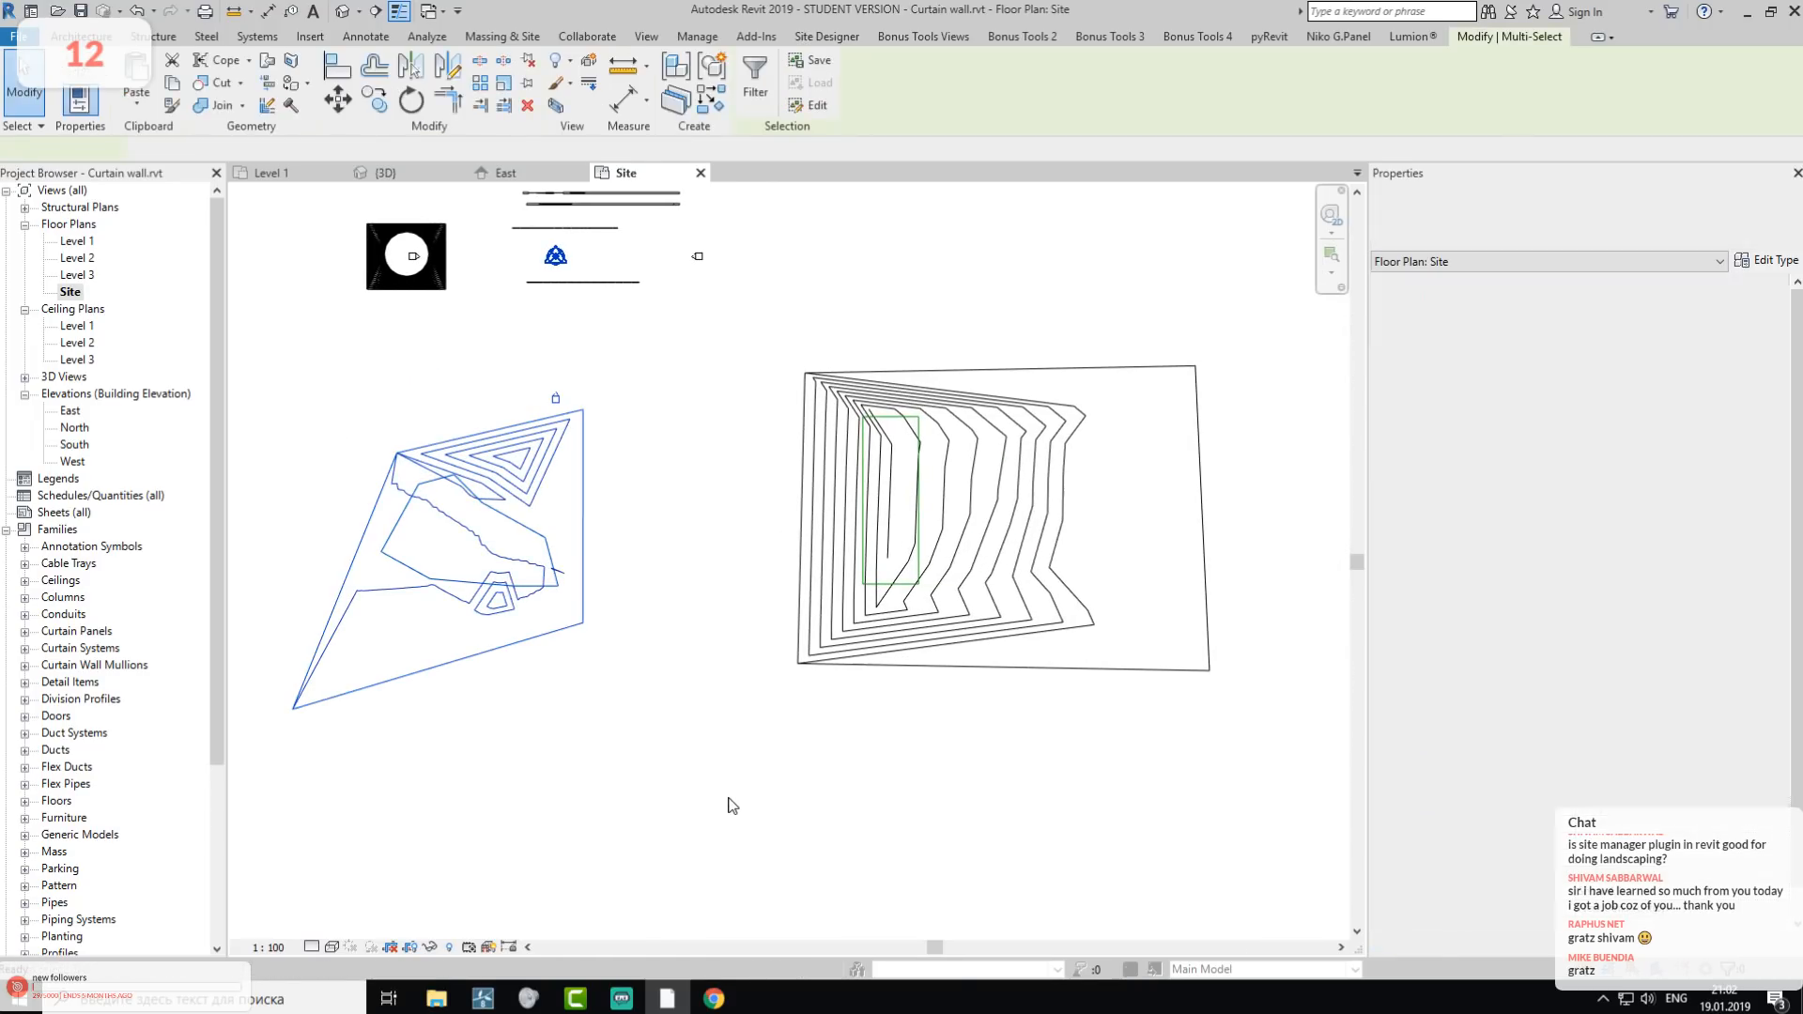
key(Delete)
- Retry the Point Wipeout with the rectangle as host line on the remaining toposurface
click(933, 559)
middle_drag(689, 619, 603, 628)
scroll(935, 446, up, 3)
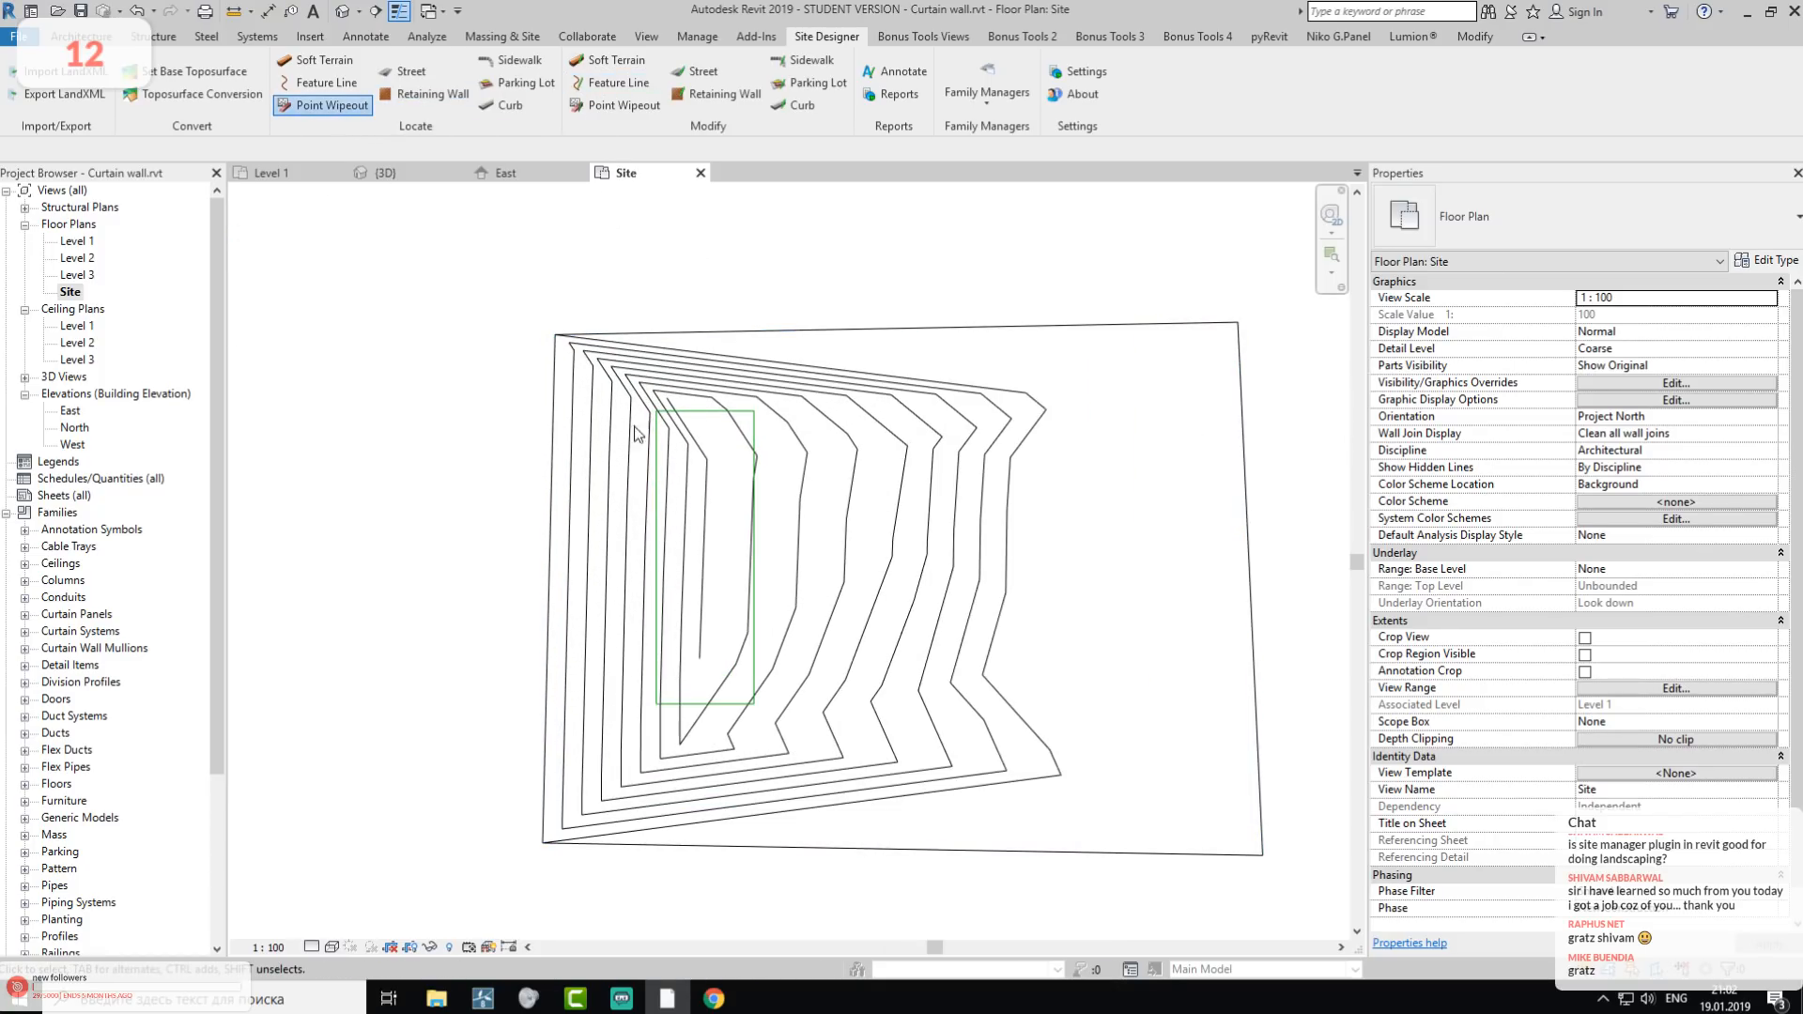
click(426, 486)
click(669, 542)
click(1017, 532)
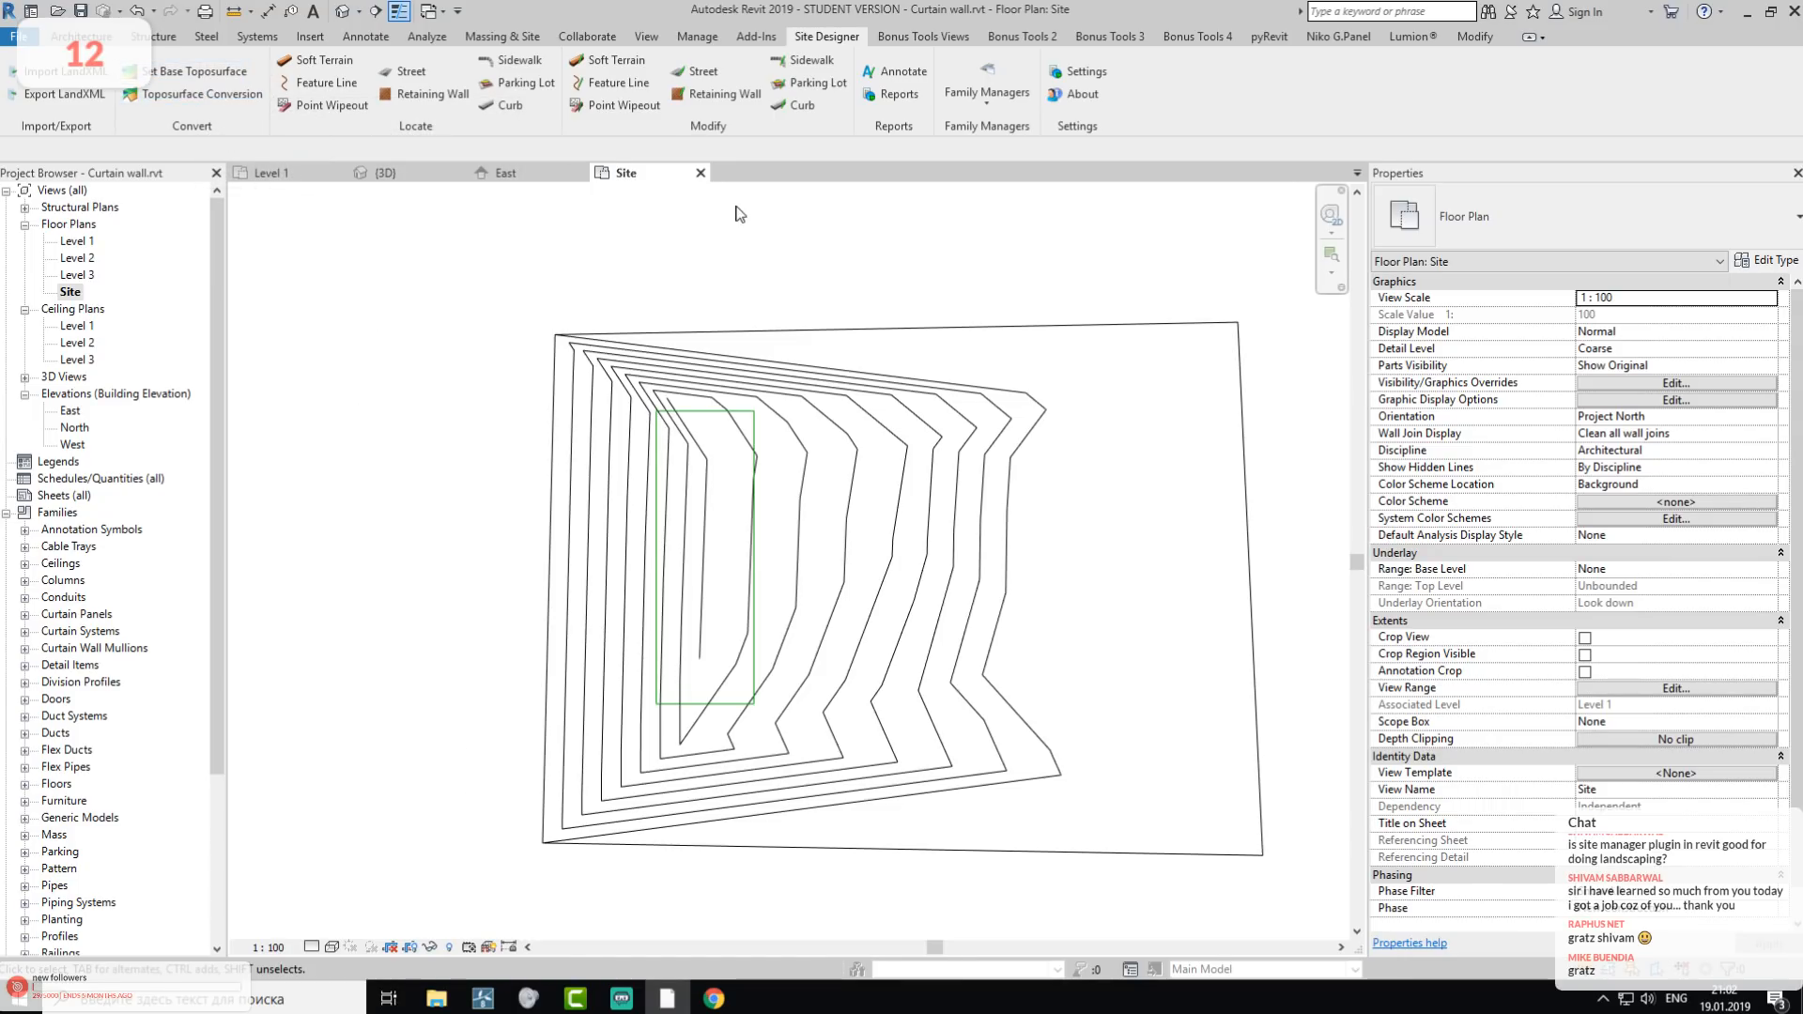
- Create a base toposurface from the site surface as Proposed Toposurface in New Construction, hiding the original toposurface
click(201, 76)
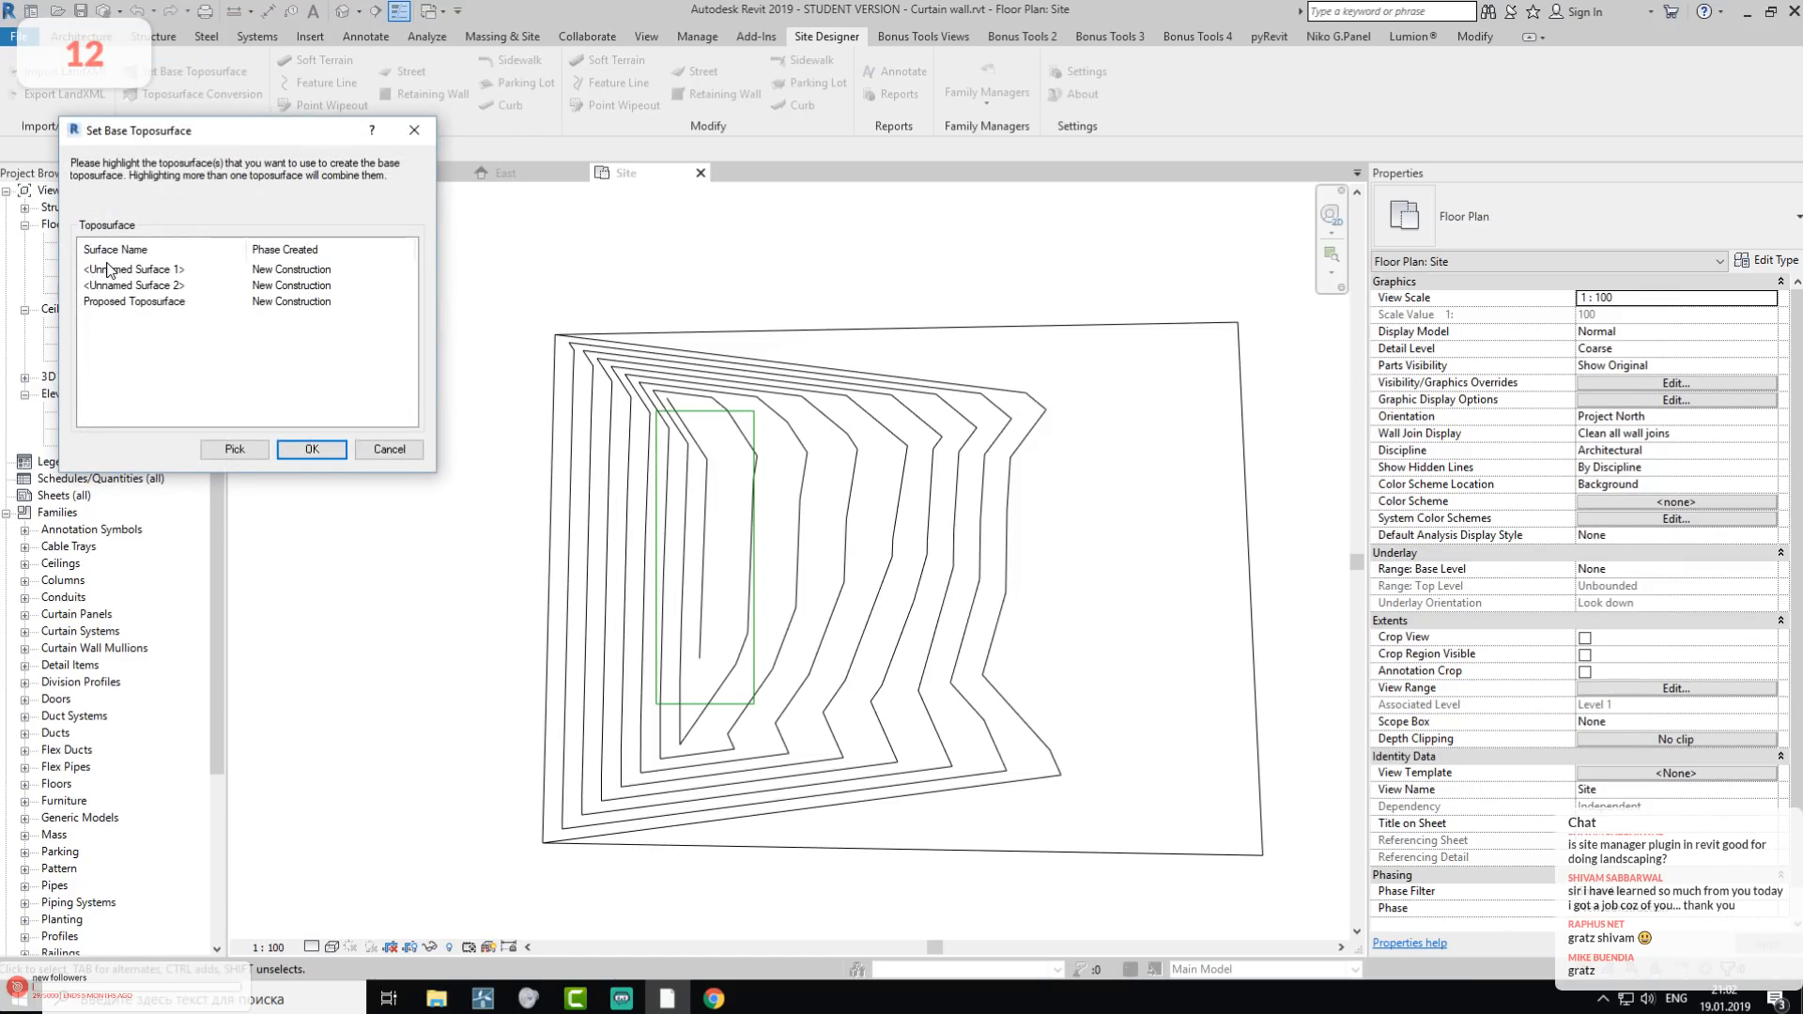
click(234, 449)
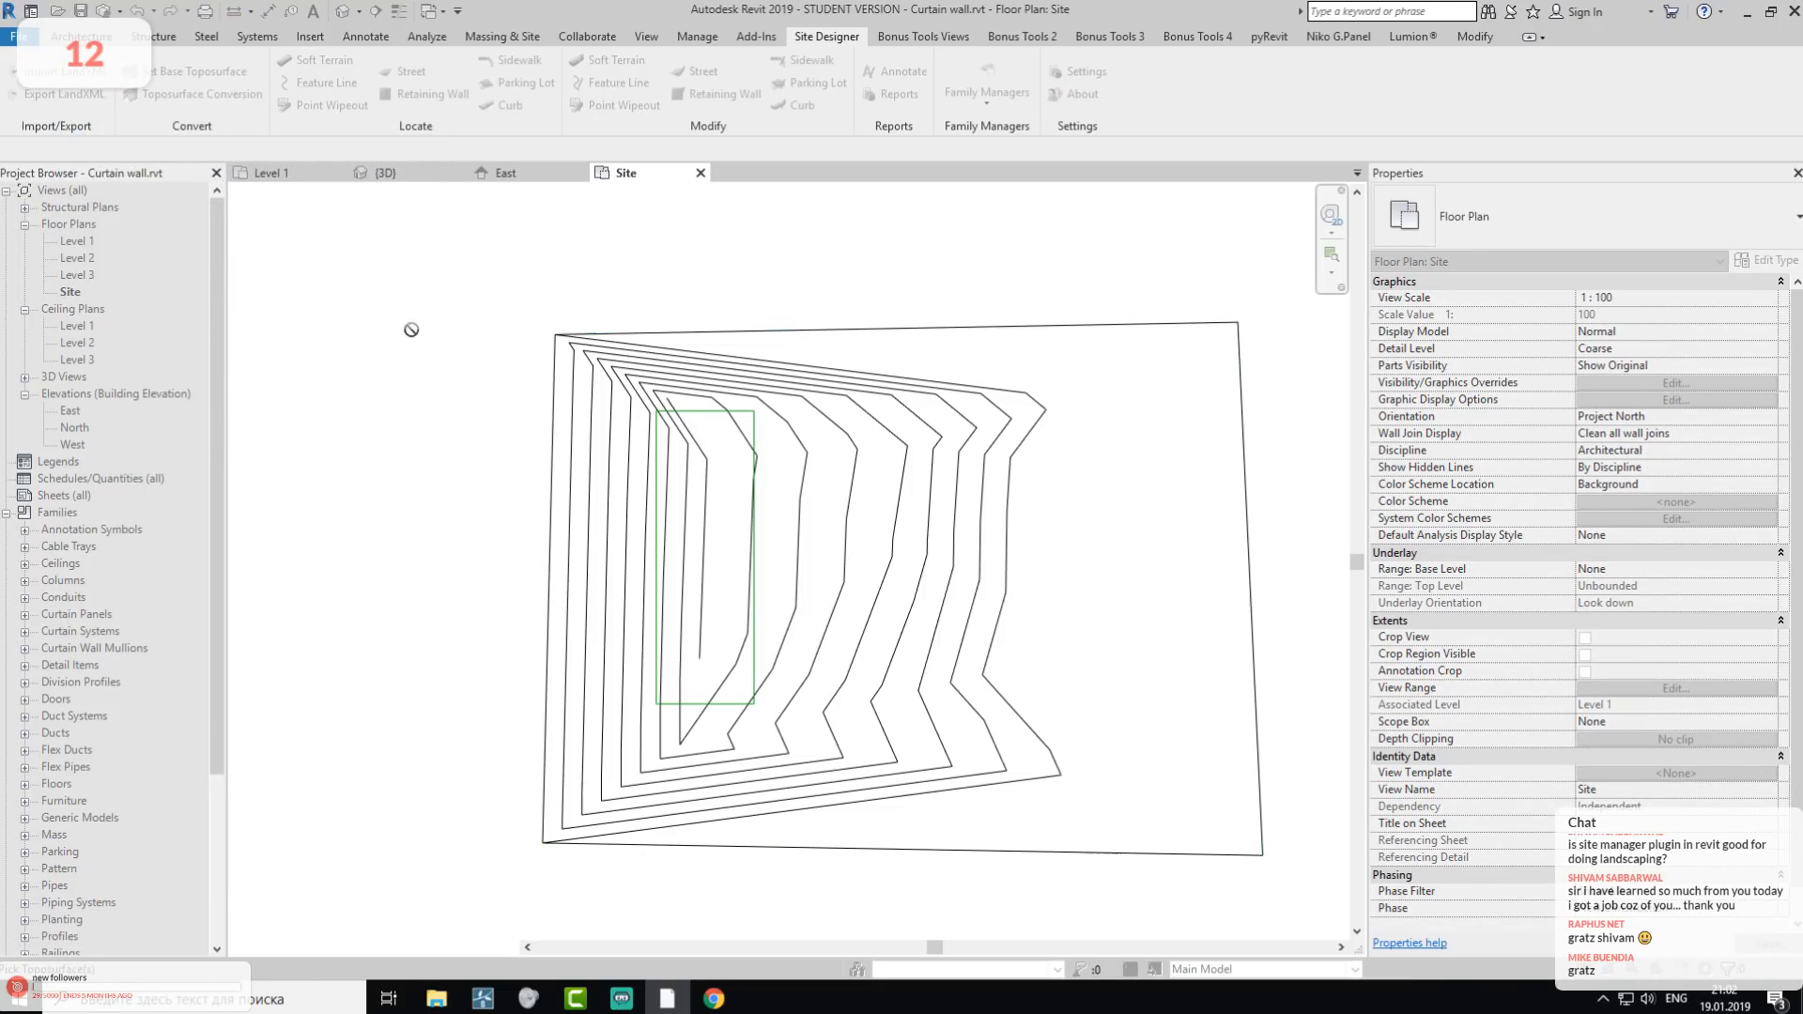
right_click(846, 447)
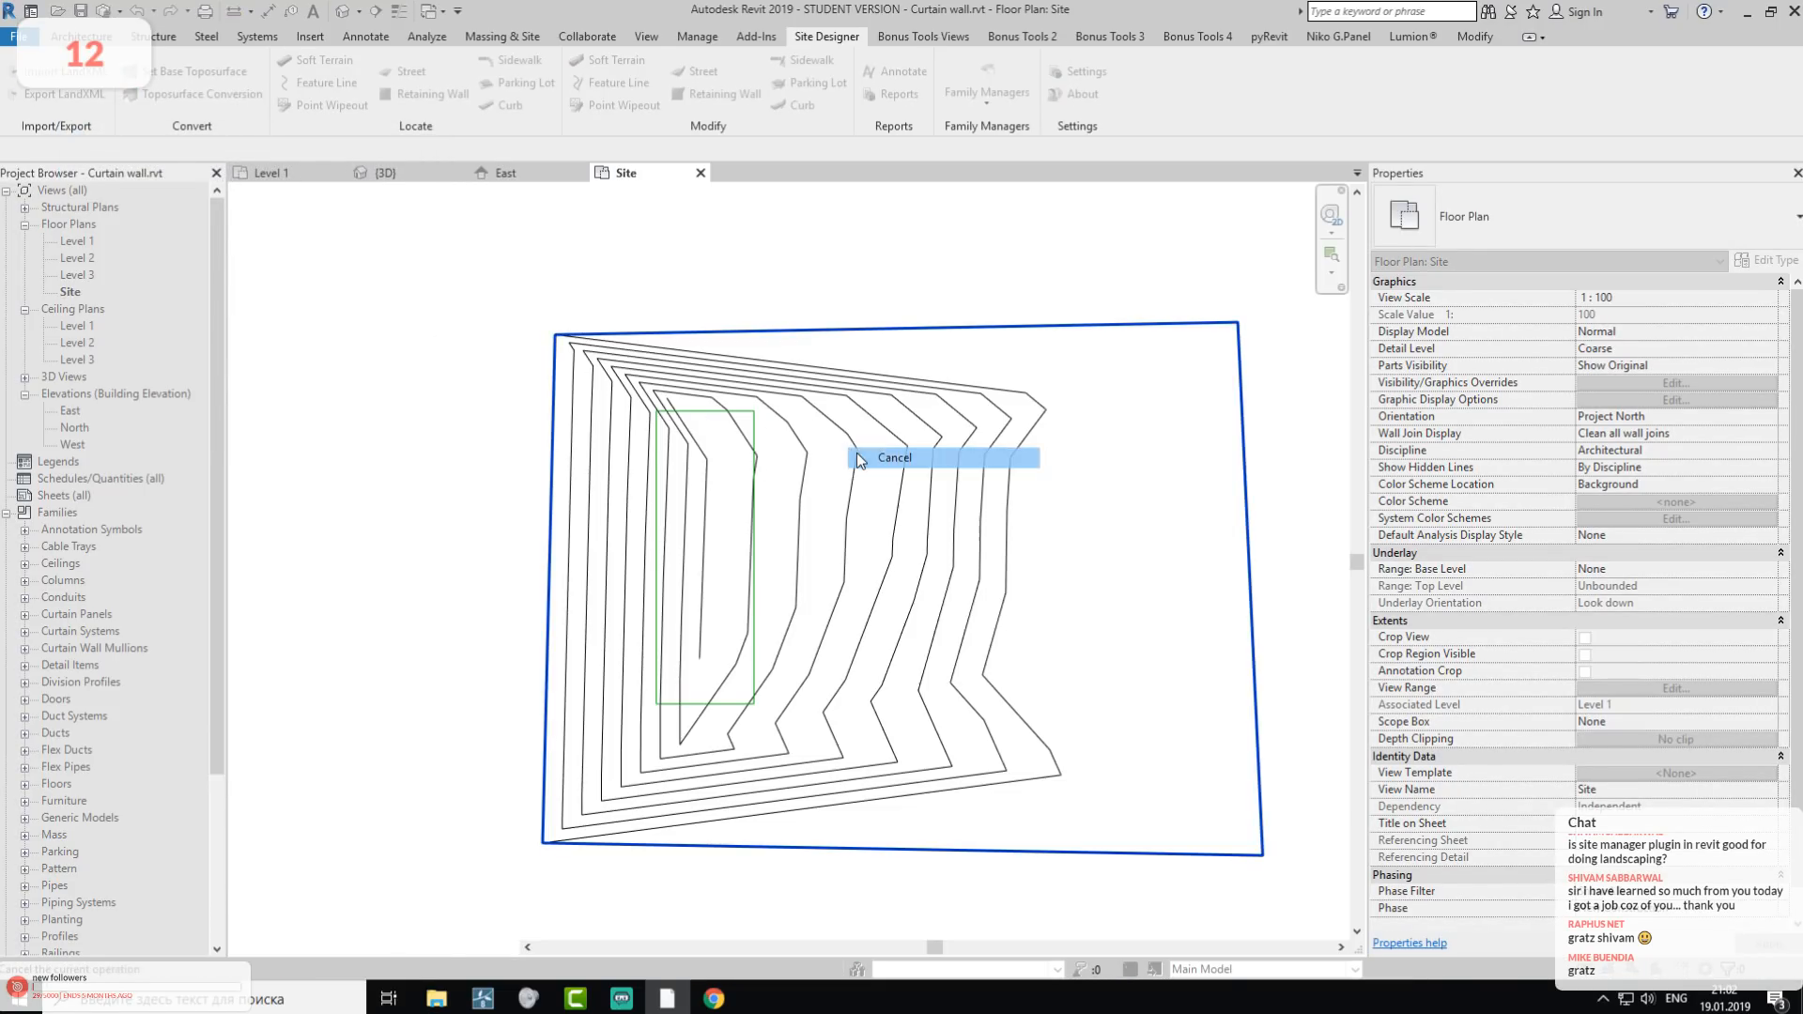
click(879, 457)
click(312, 449)
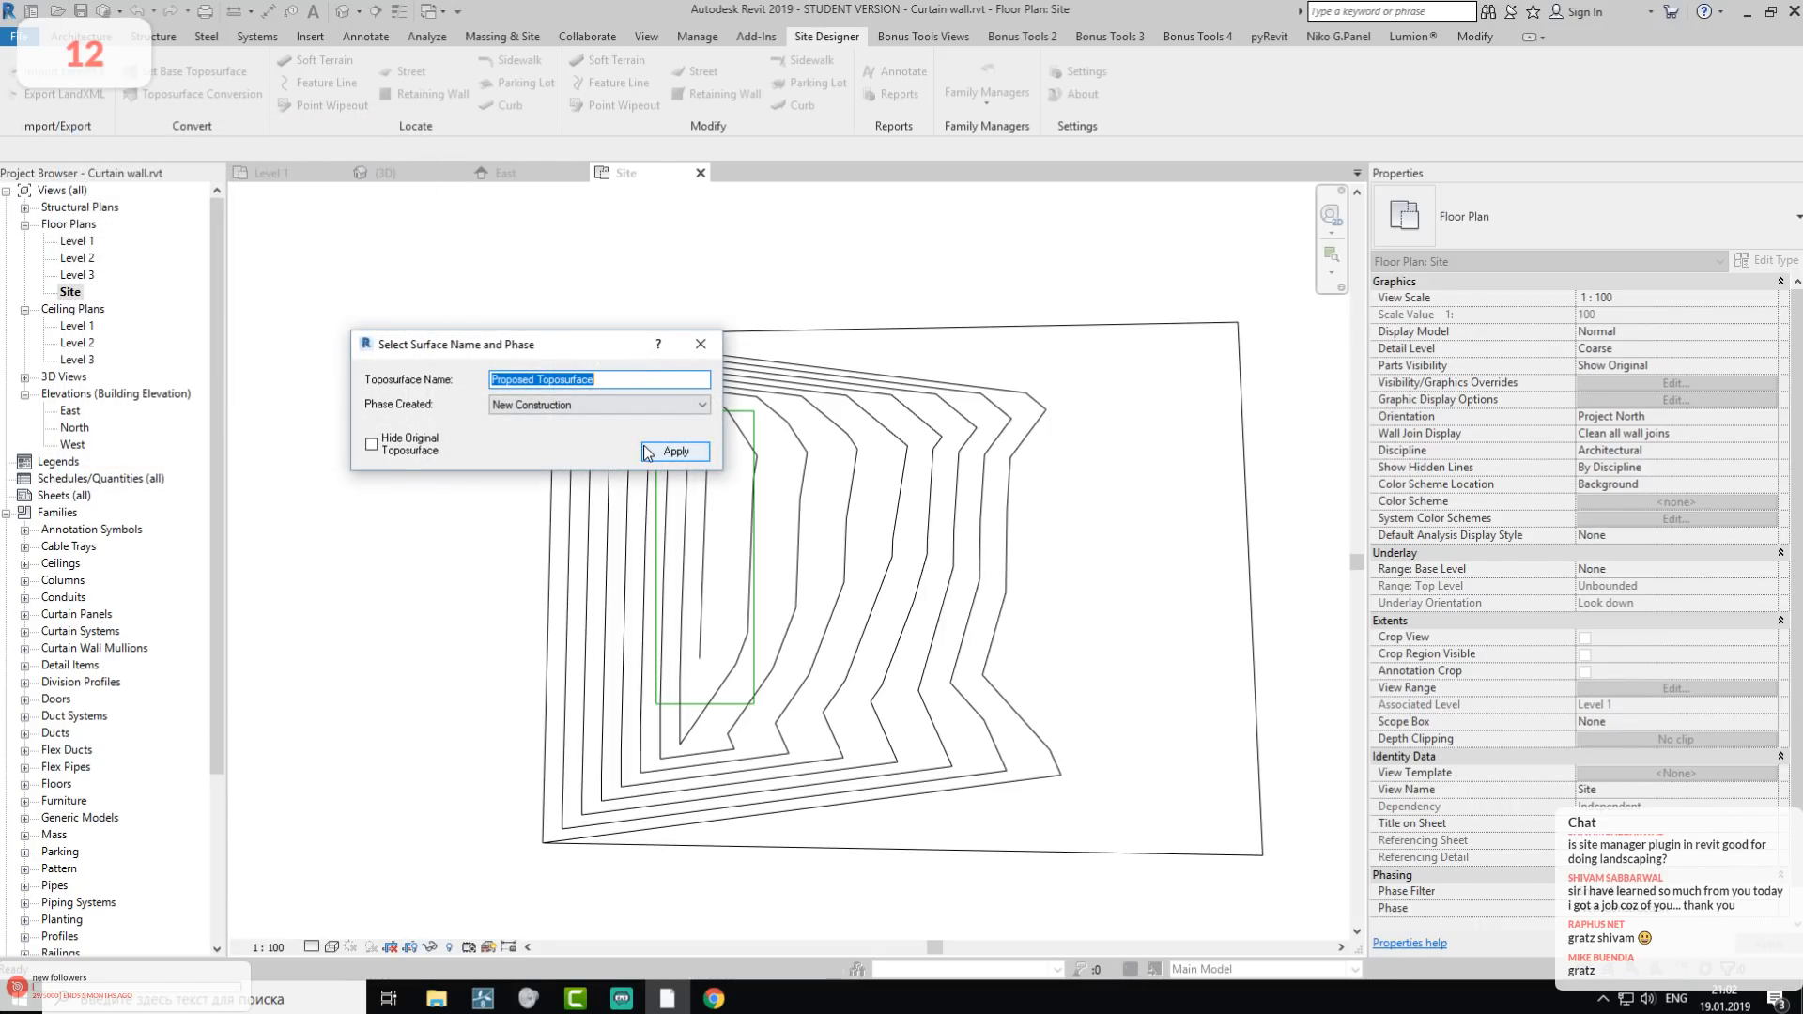
click(401, 456)
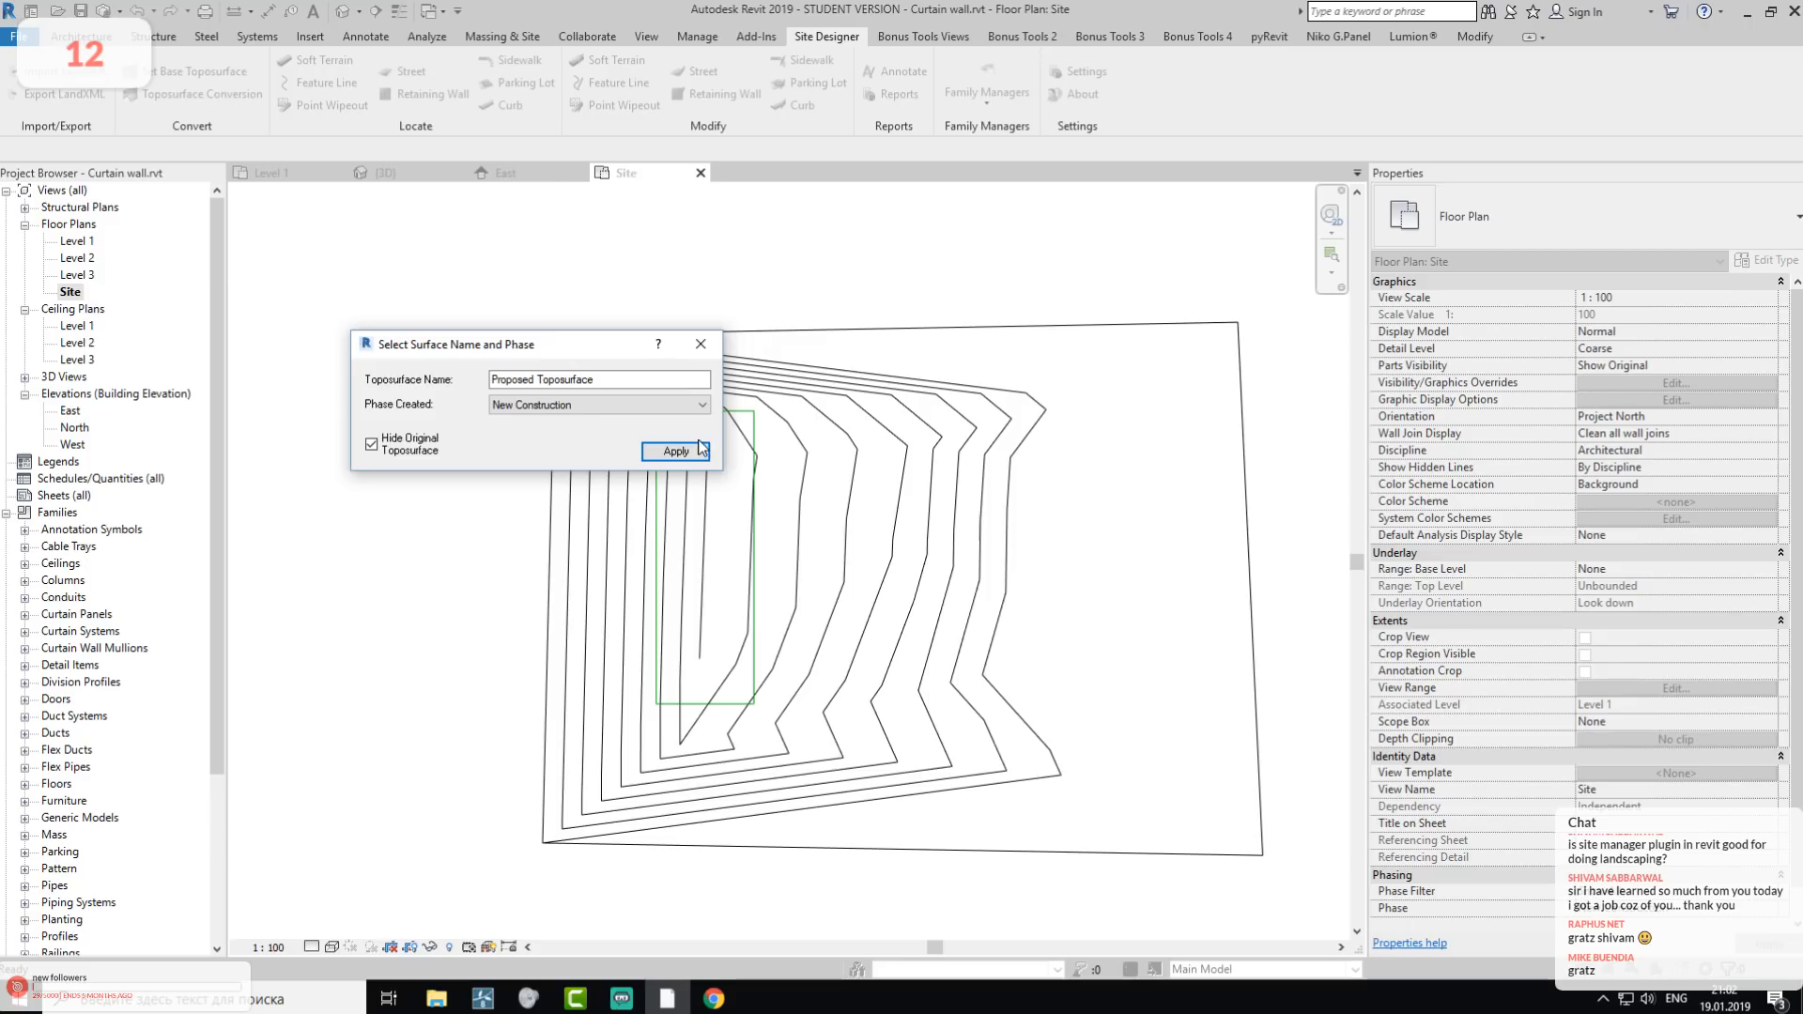
click(699, 449)
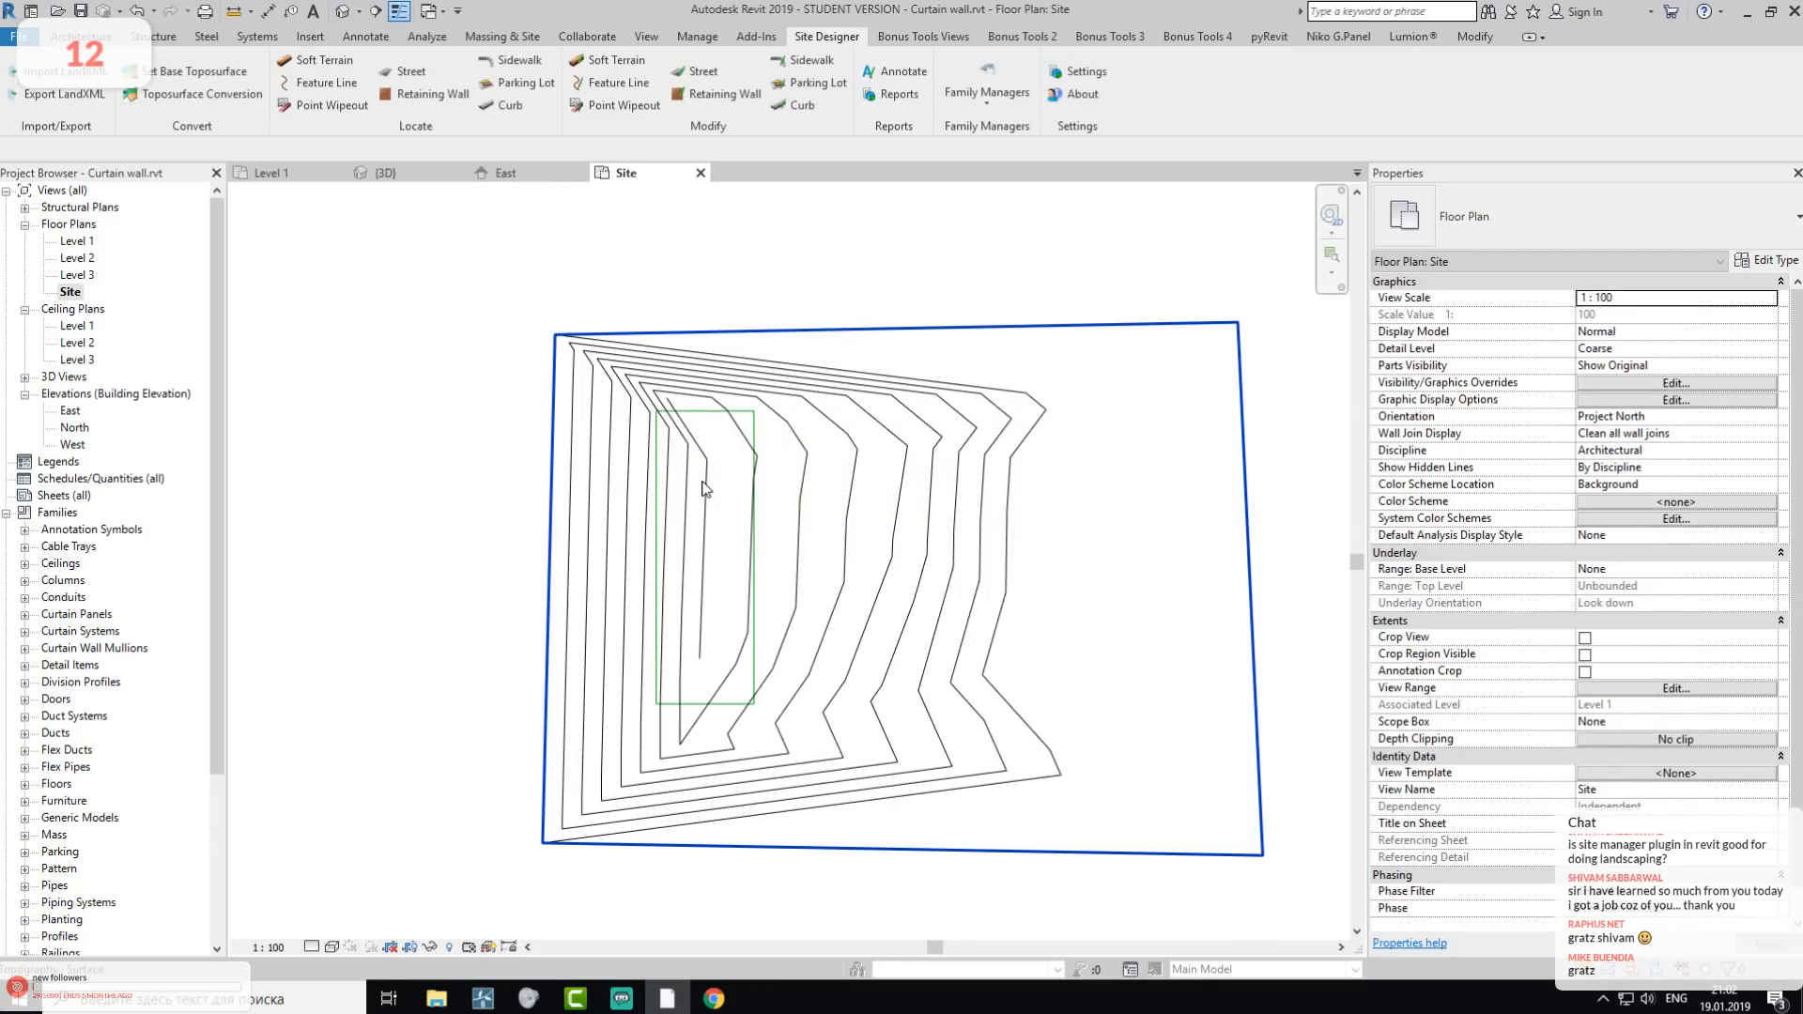
- Insert a point wipeout on the toposurface using the green rectangle as the existing host line
click(328, 106)
click(417, 485)
click(657, 561)
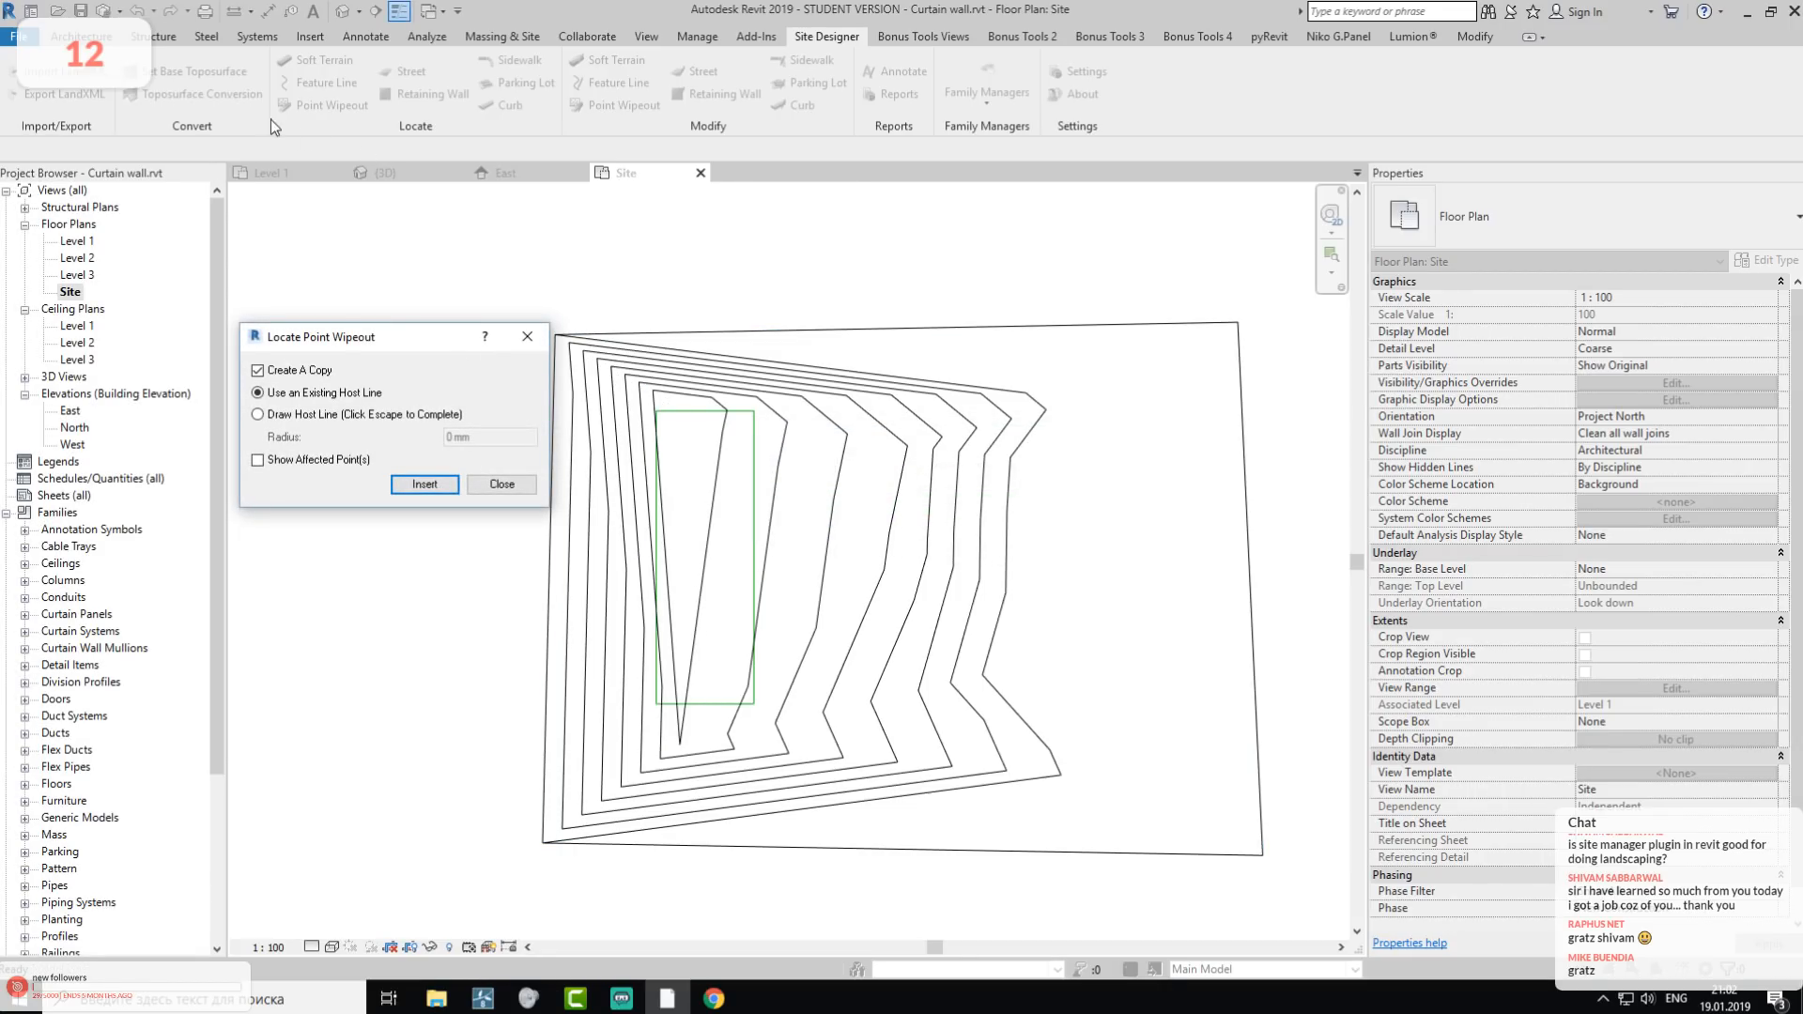
click(498, 485)
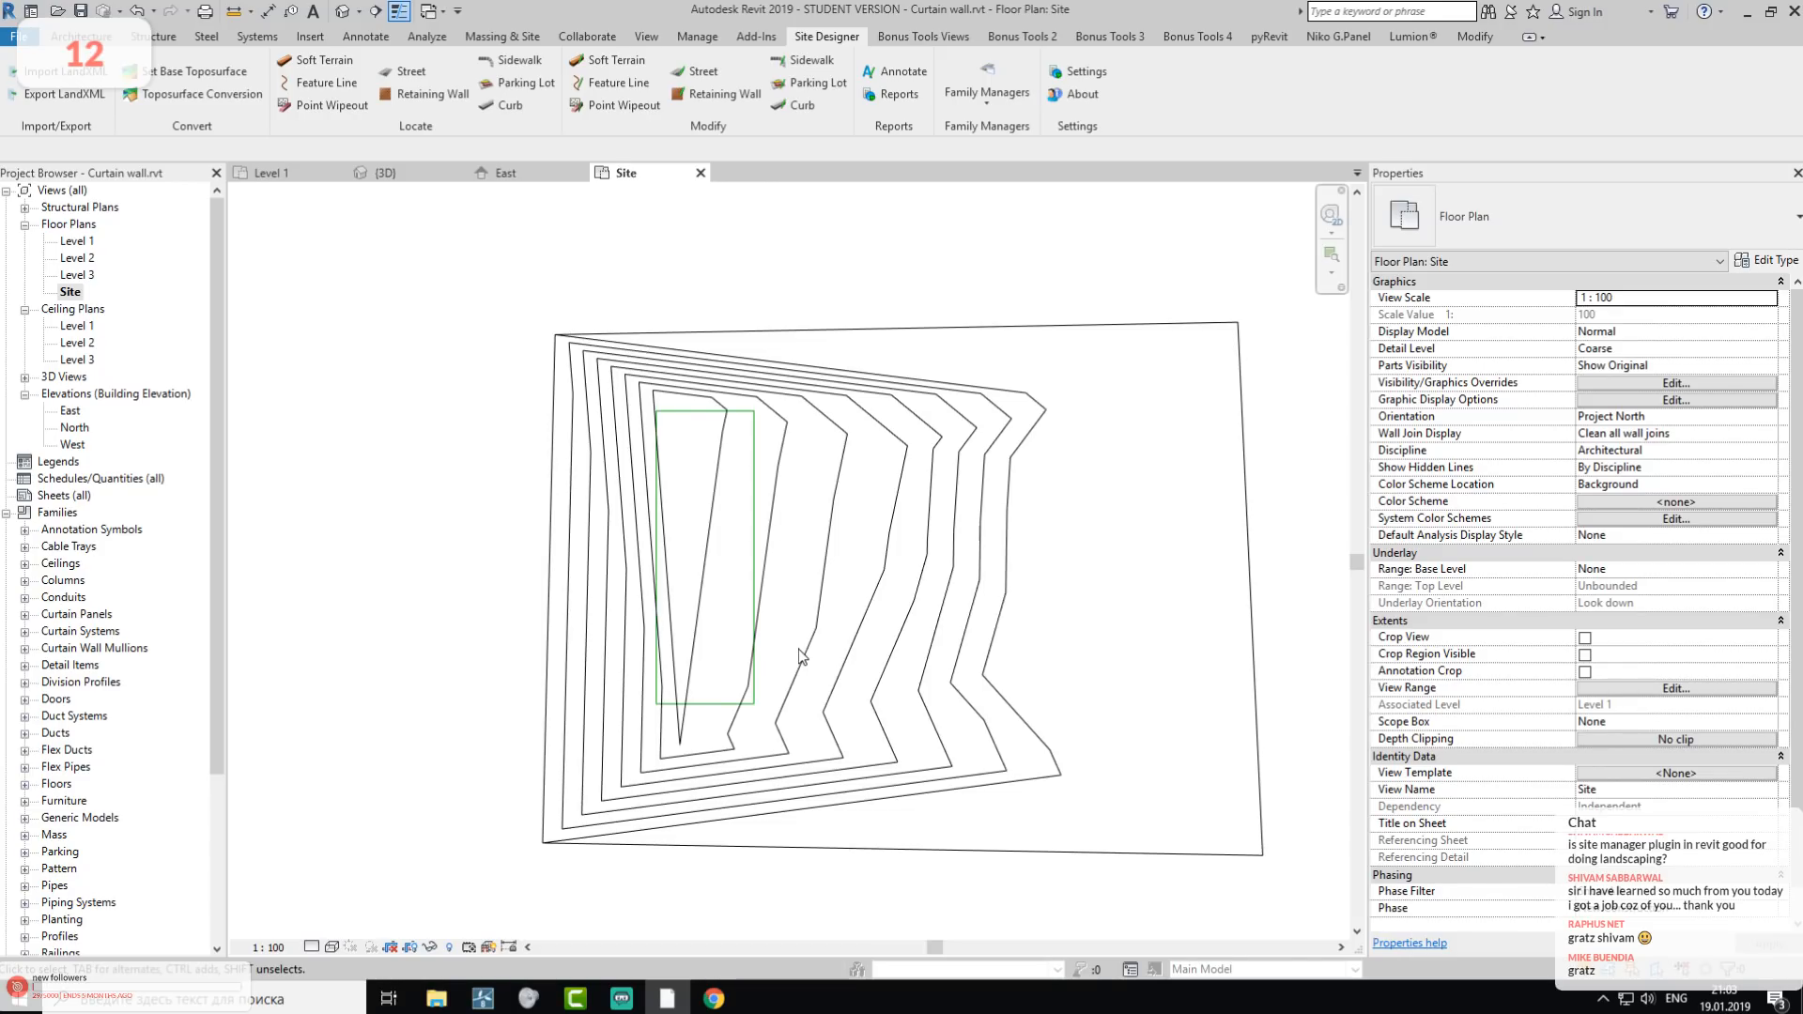
- Delete the green rectangle from the Site plan
scroll(699, 441, up, 3)
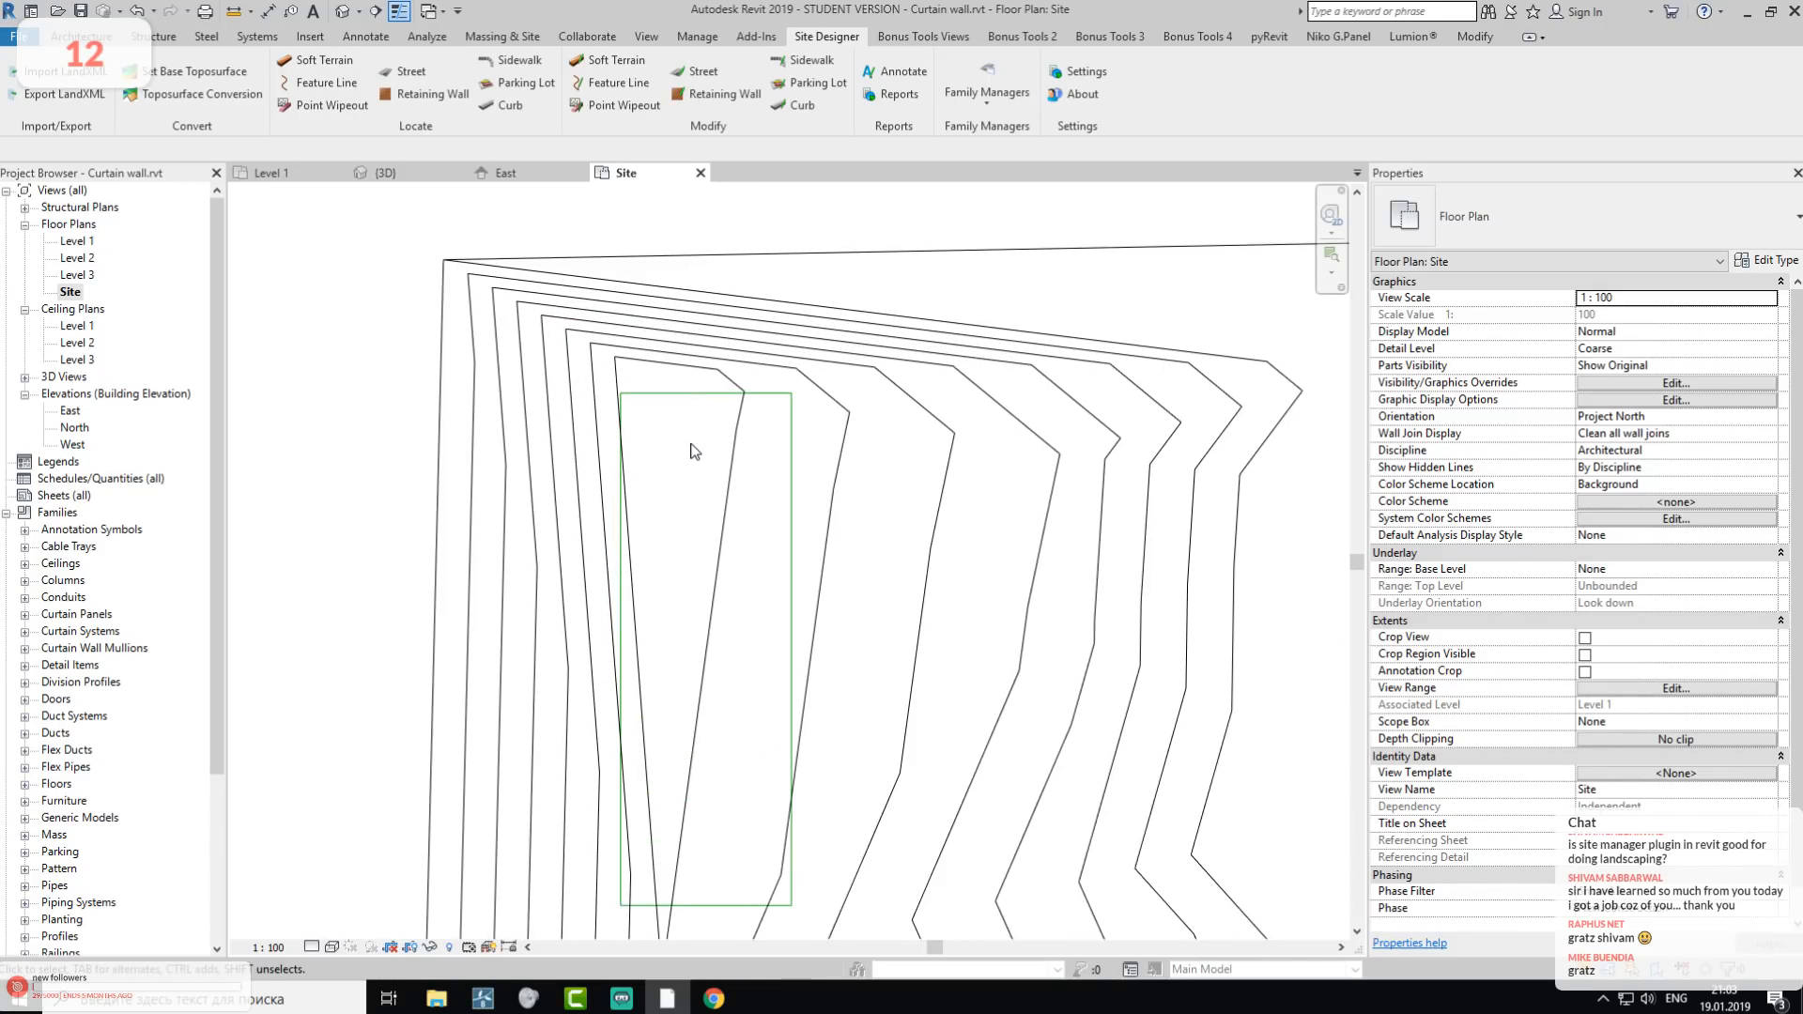
scroll(693, 451, down, 2)
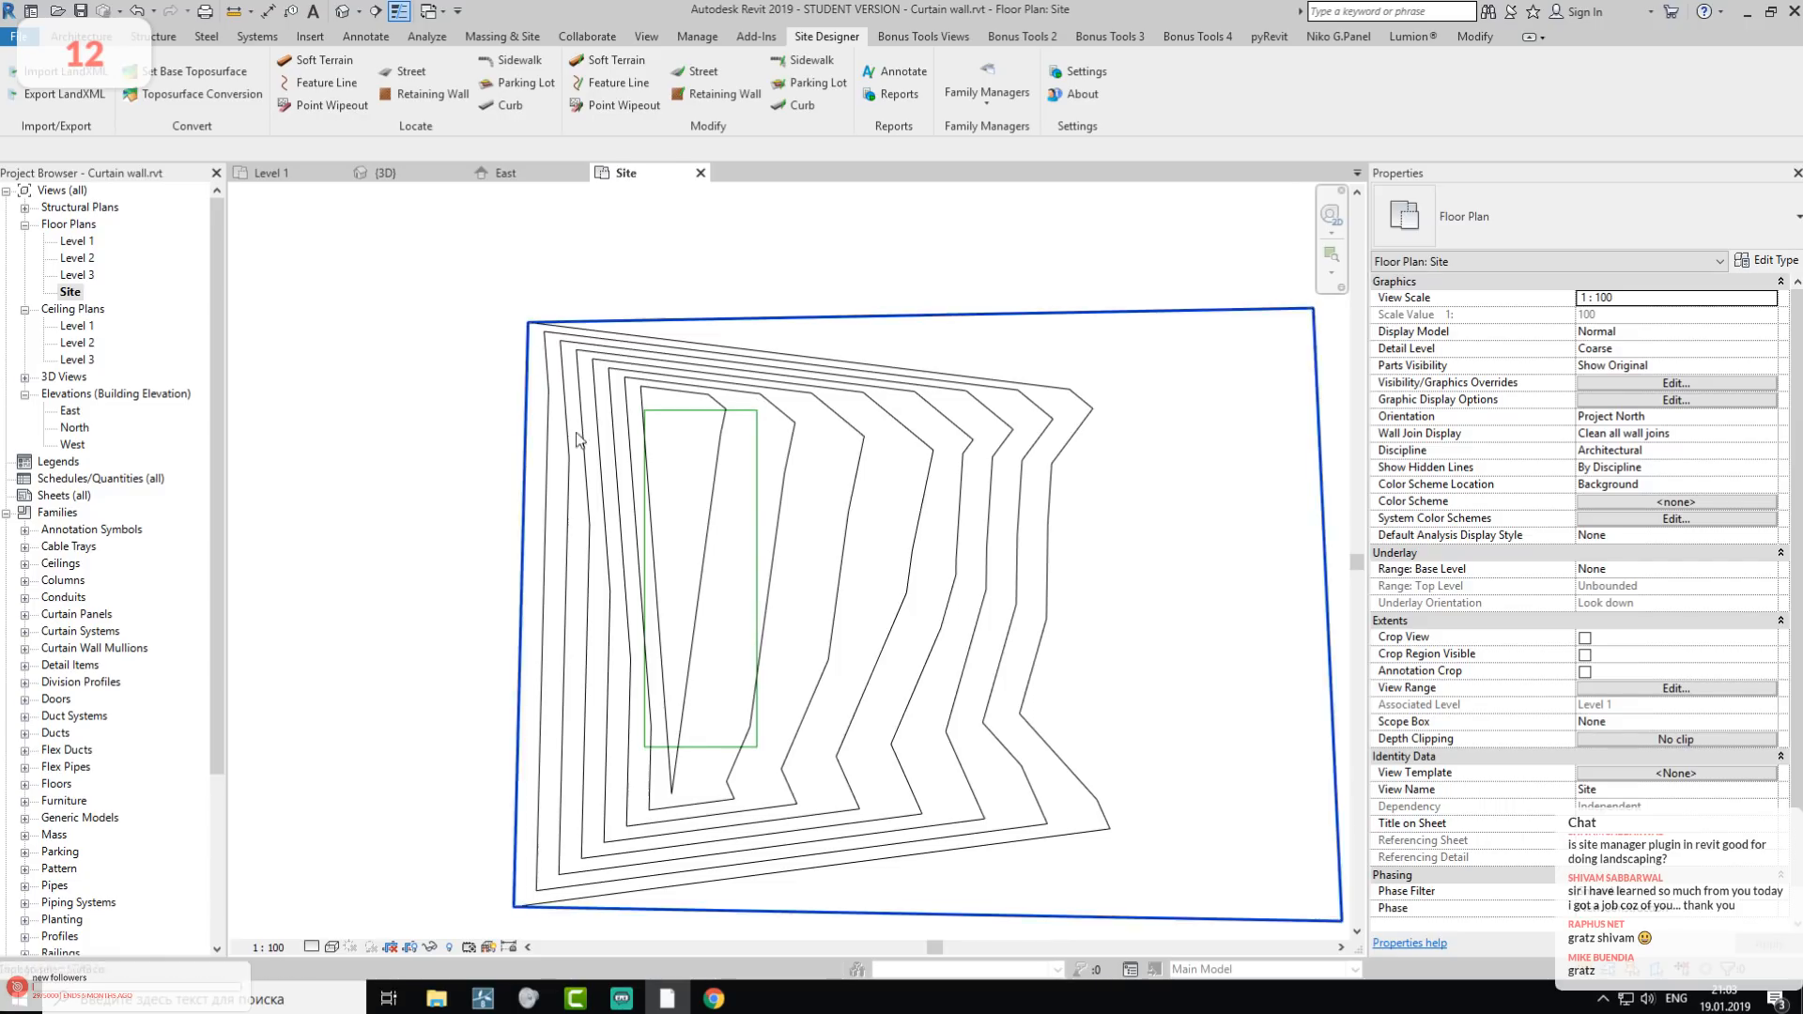
drag(396, 353, 770, 810)
key(Delete)
middle_drag(708, 606, 635, 584)
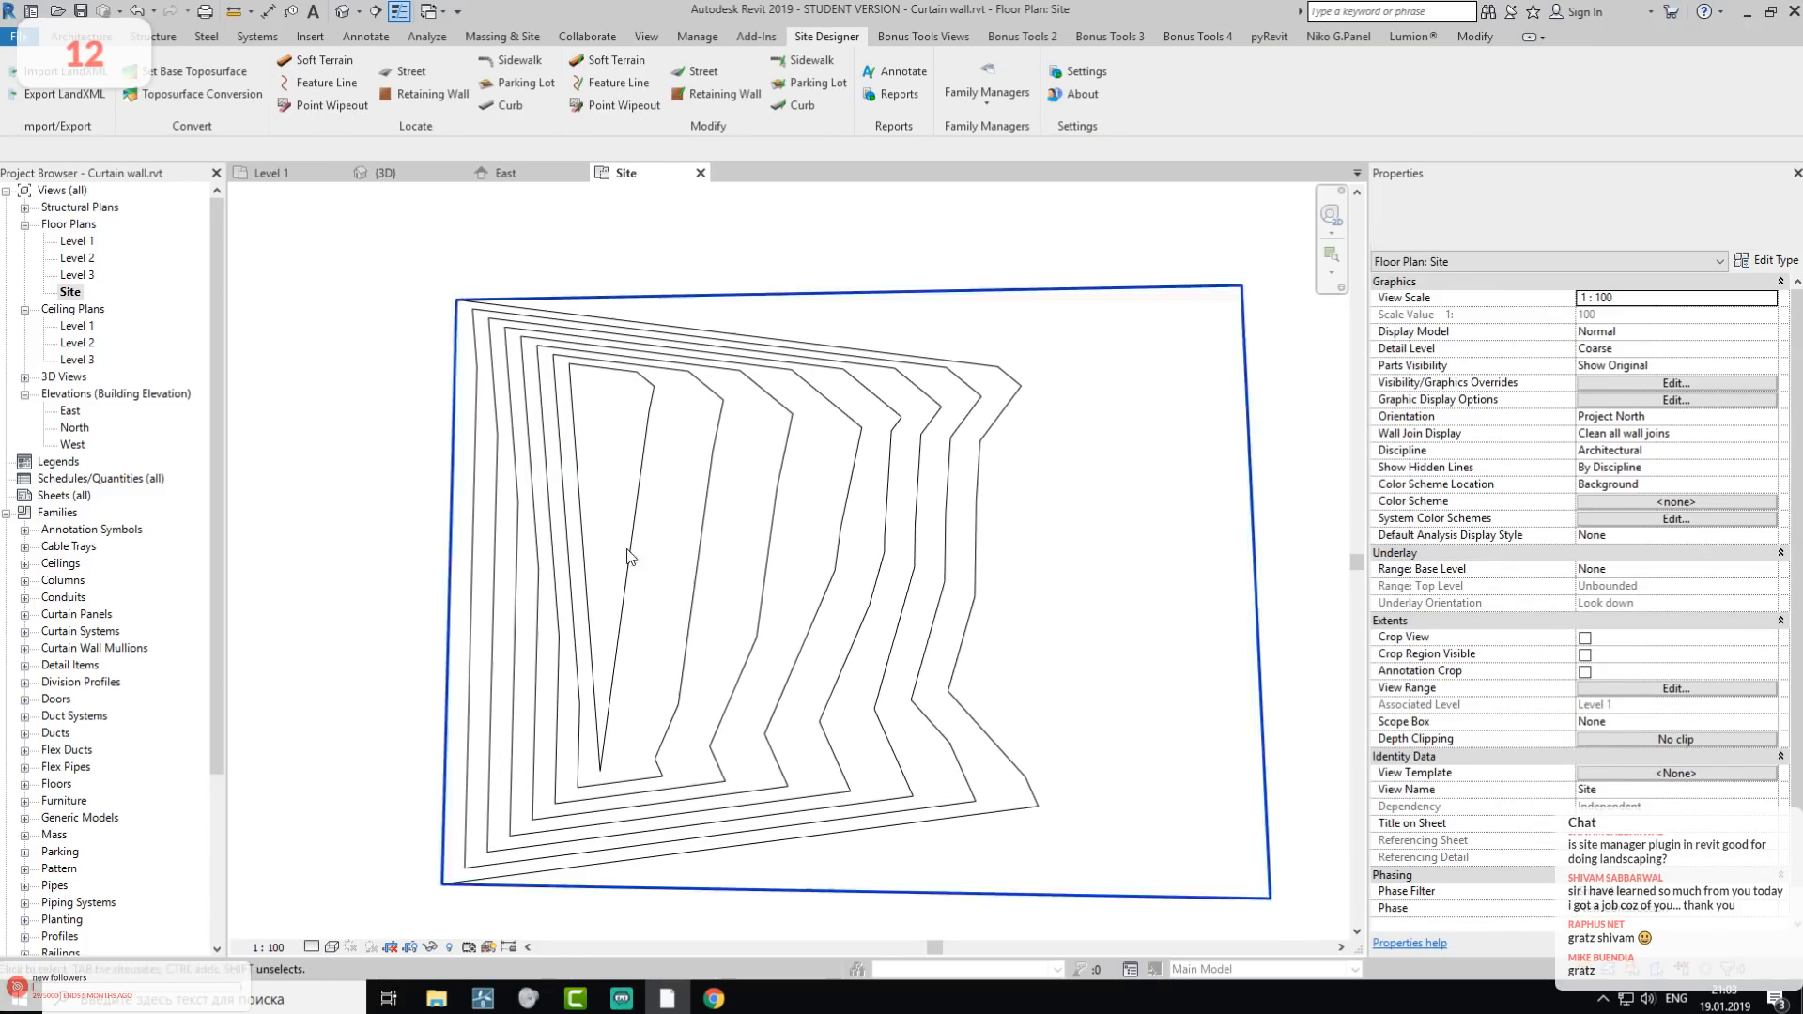
click(335, 95)
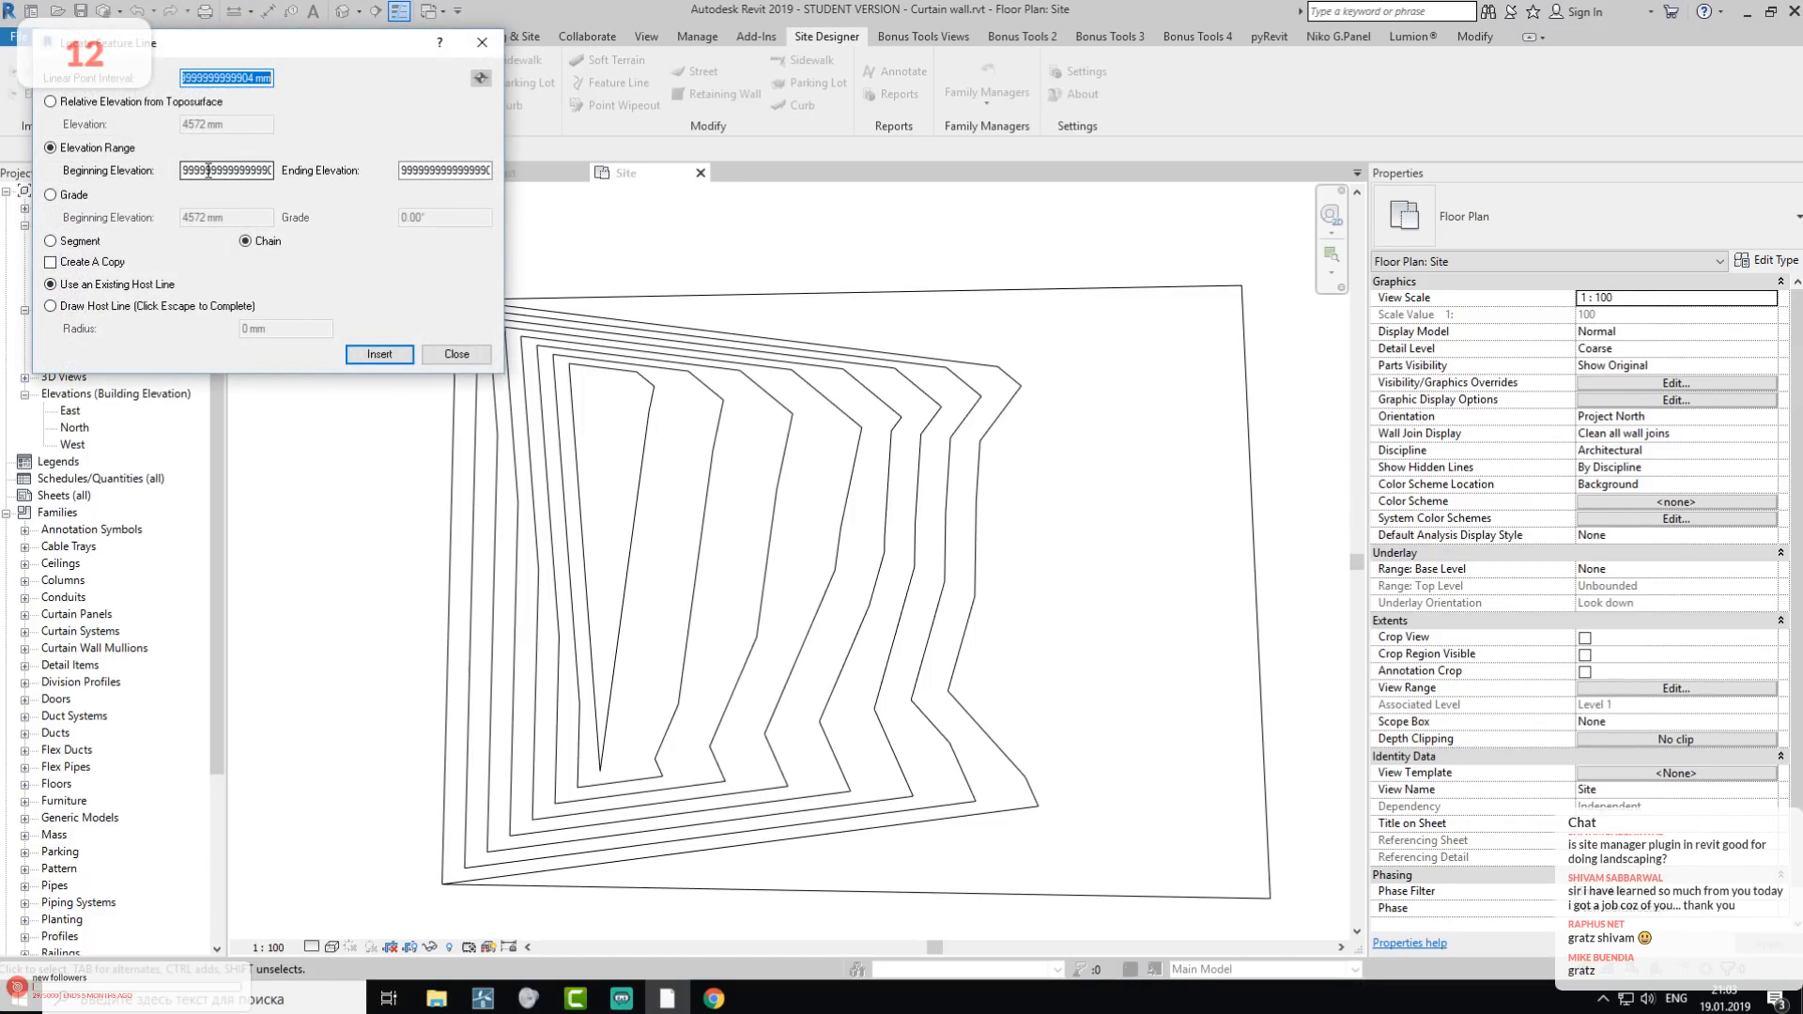
click(261, 80)
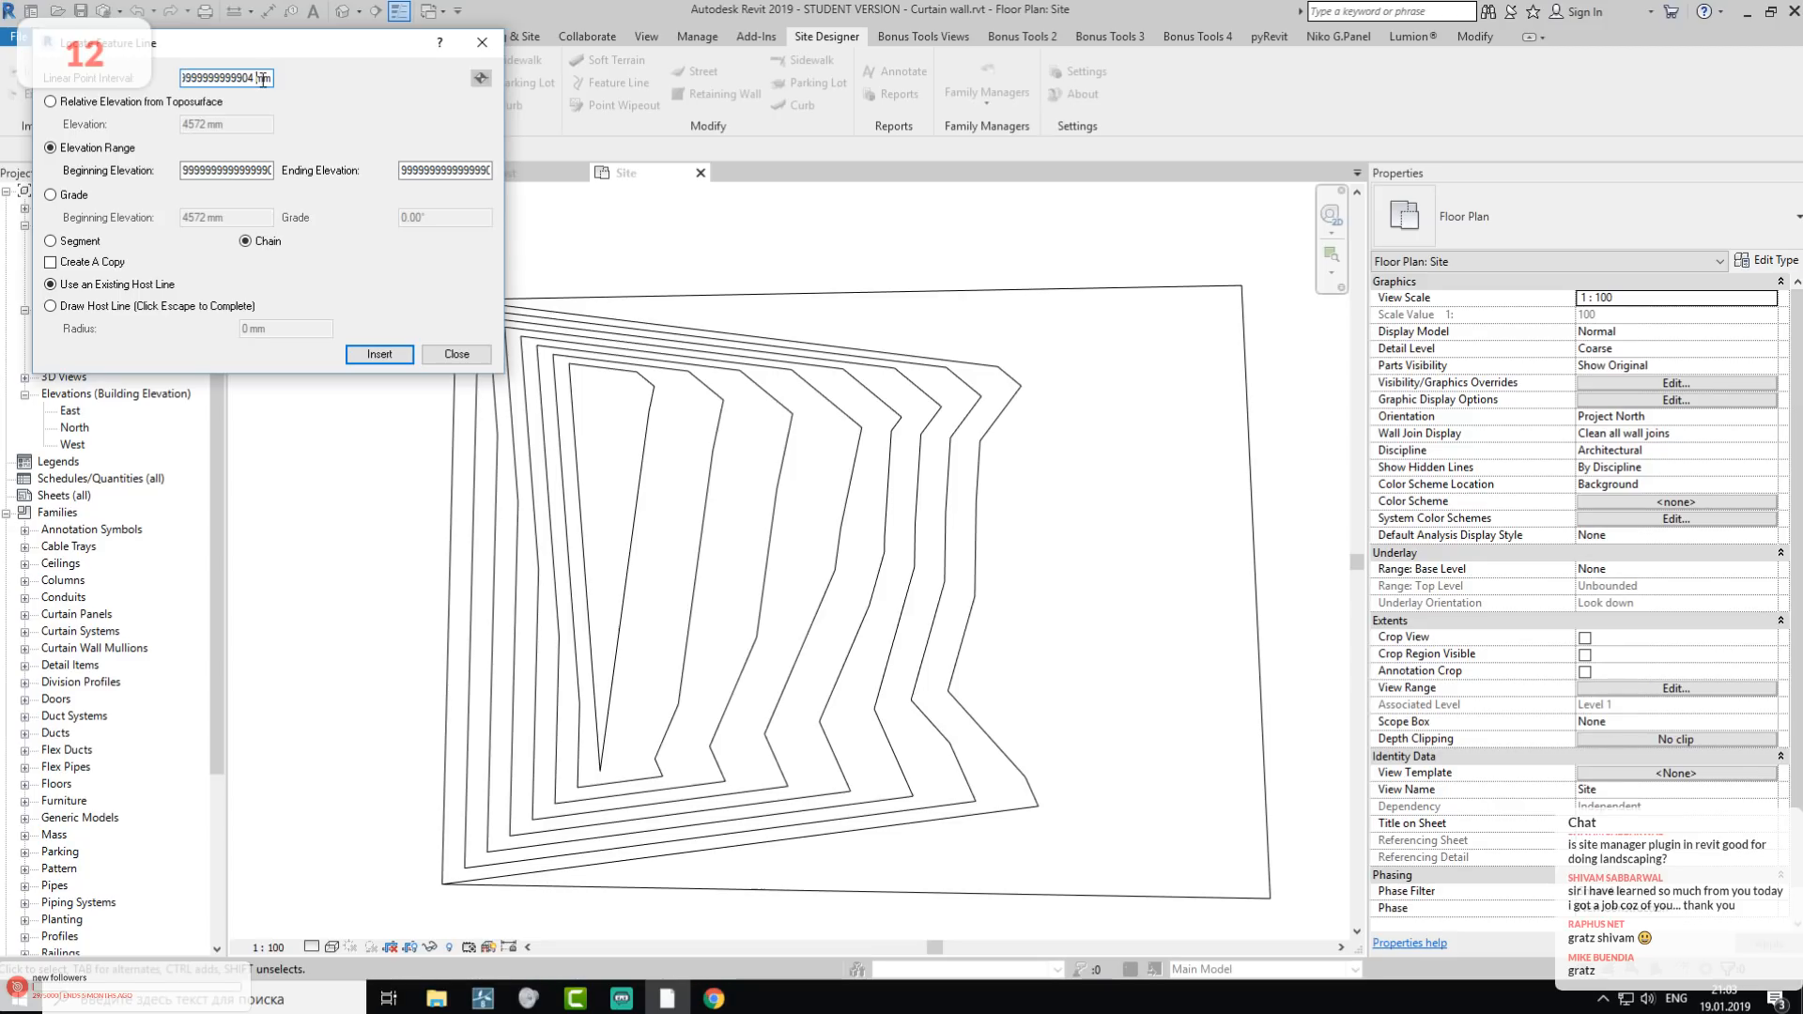
drag(270, 79, 123, 78)
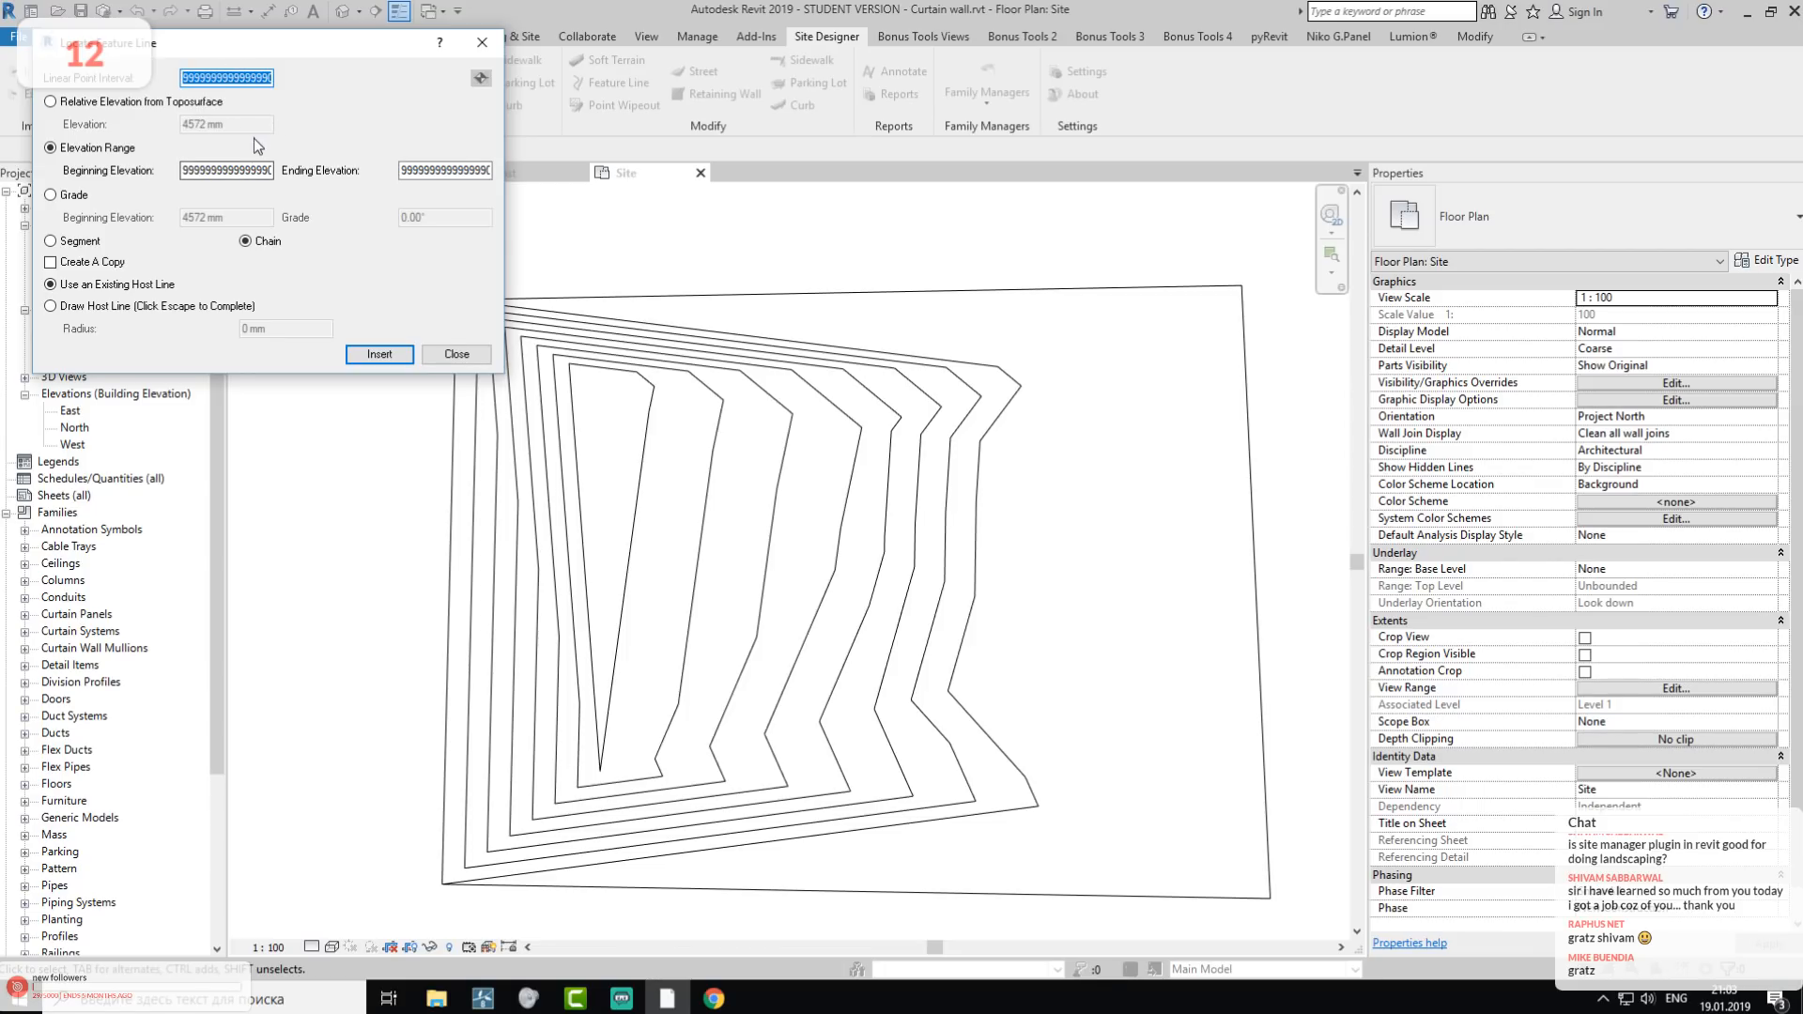
click(211, 170)
click(457, 354)
click(319, 82)
click(195, 178)
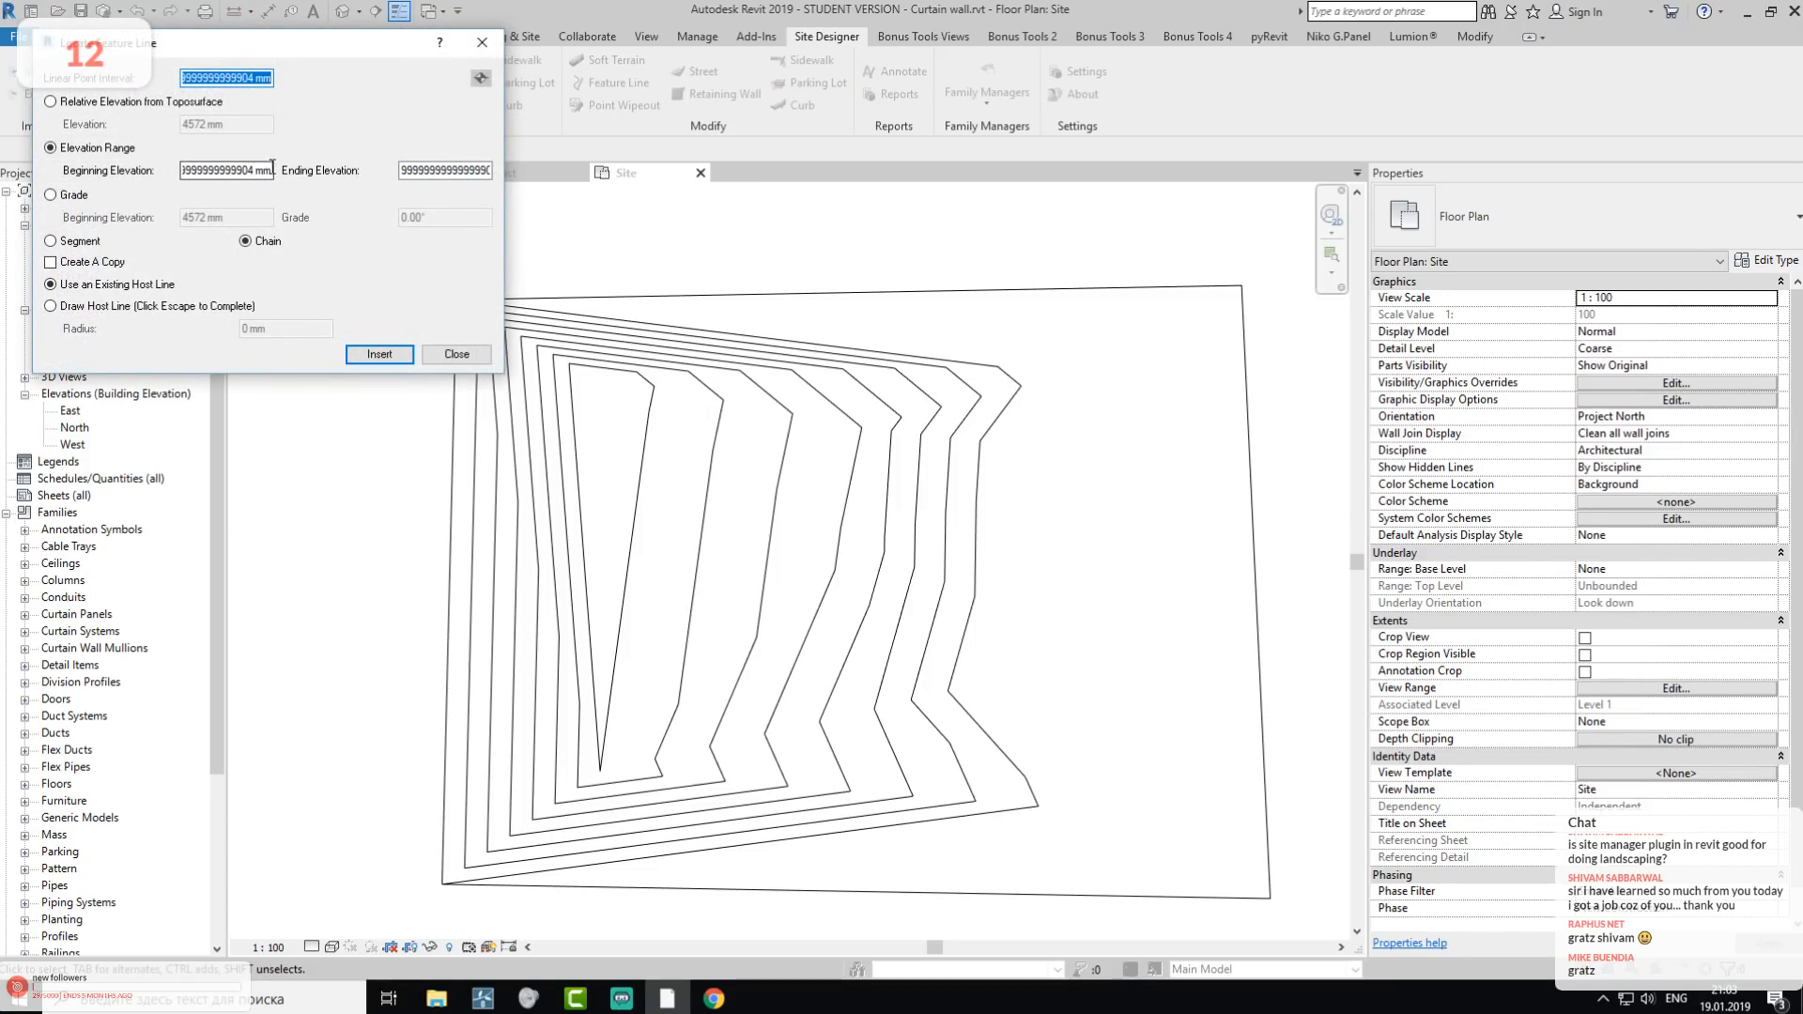
key(Delete)
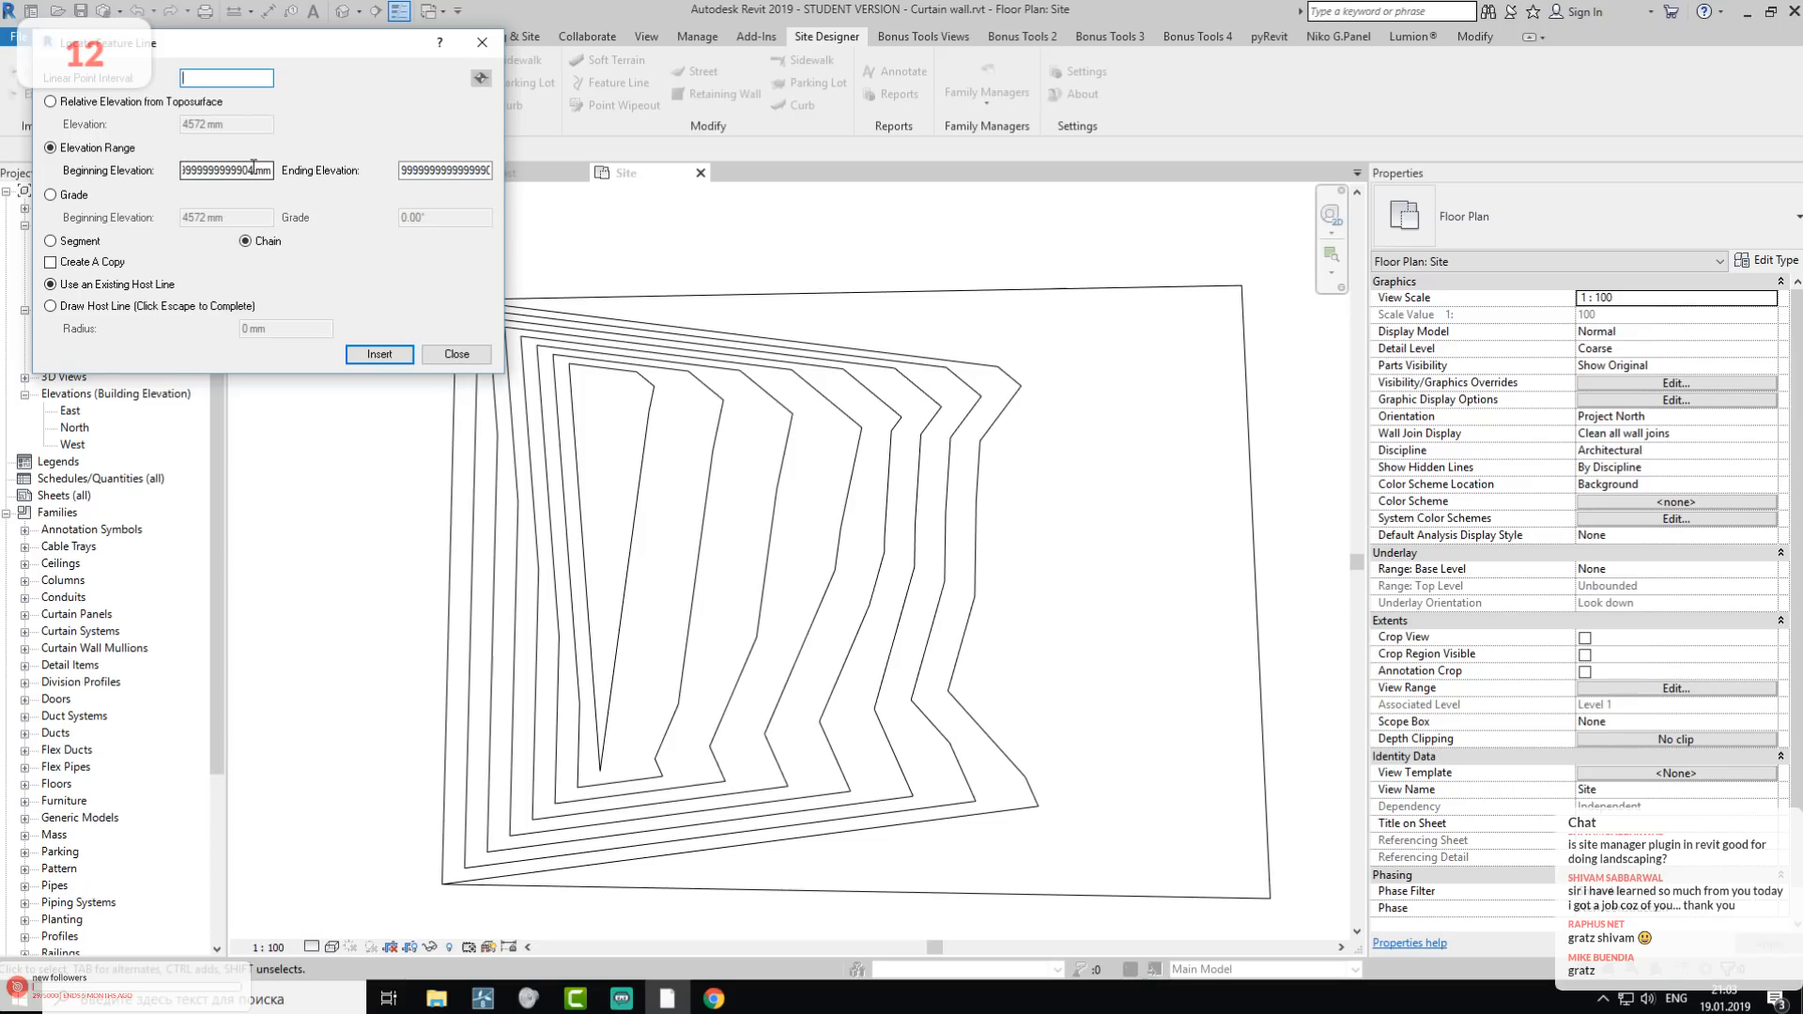
key(Return)
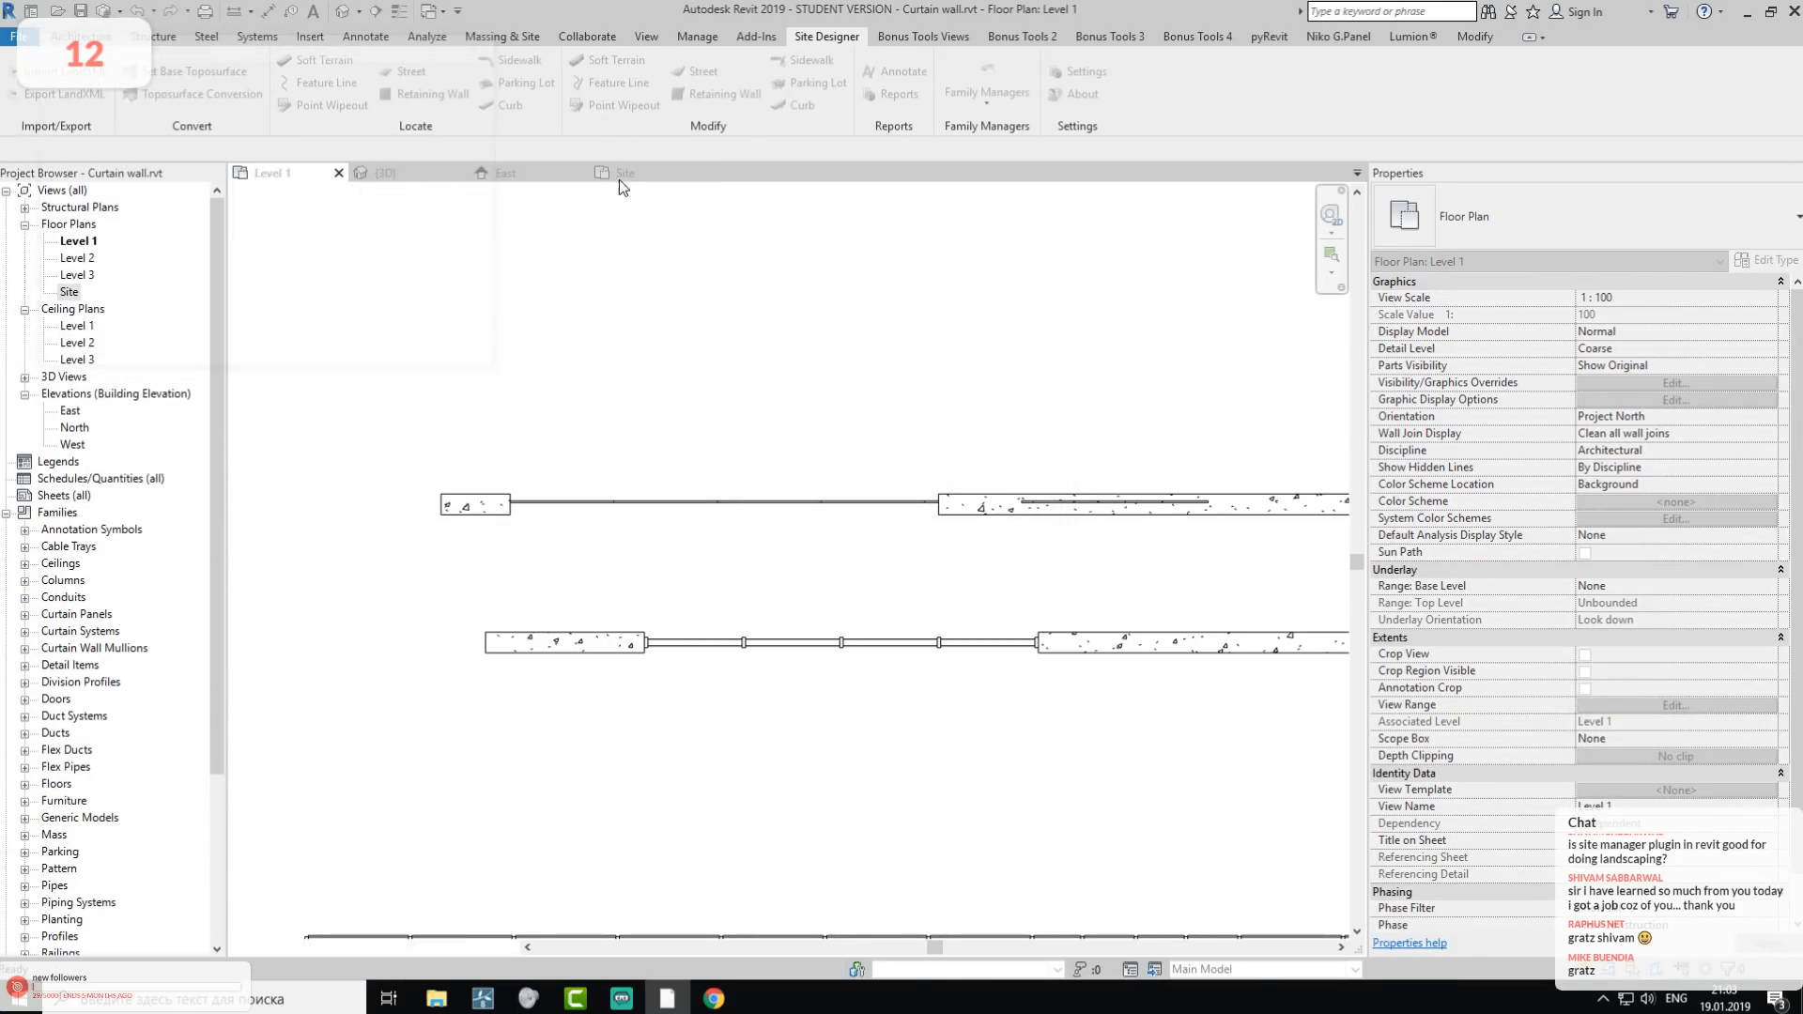
click(621, 177)
middle_drag(689, 449, 725, 443)
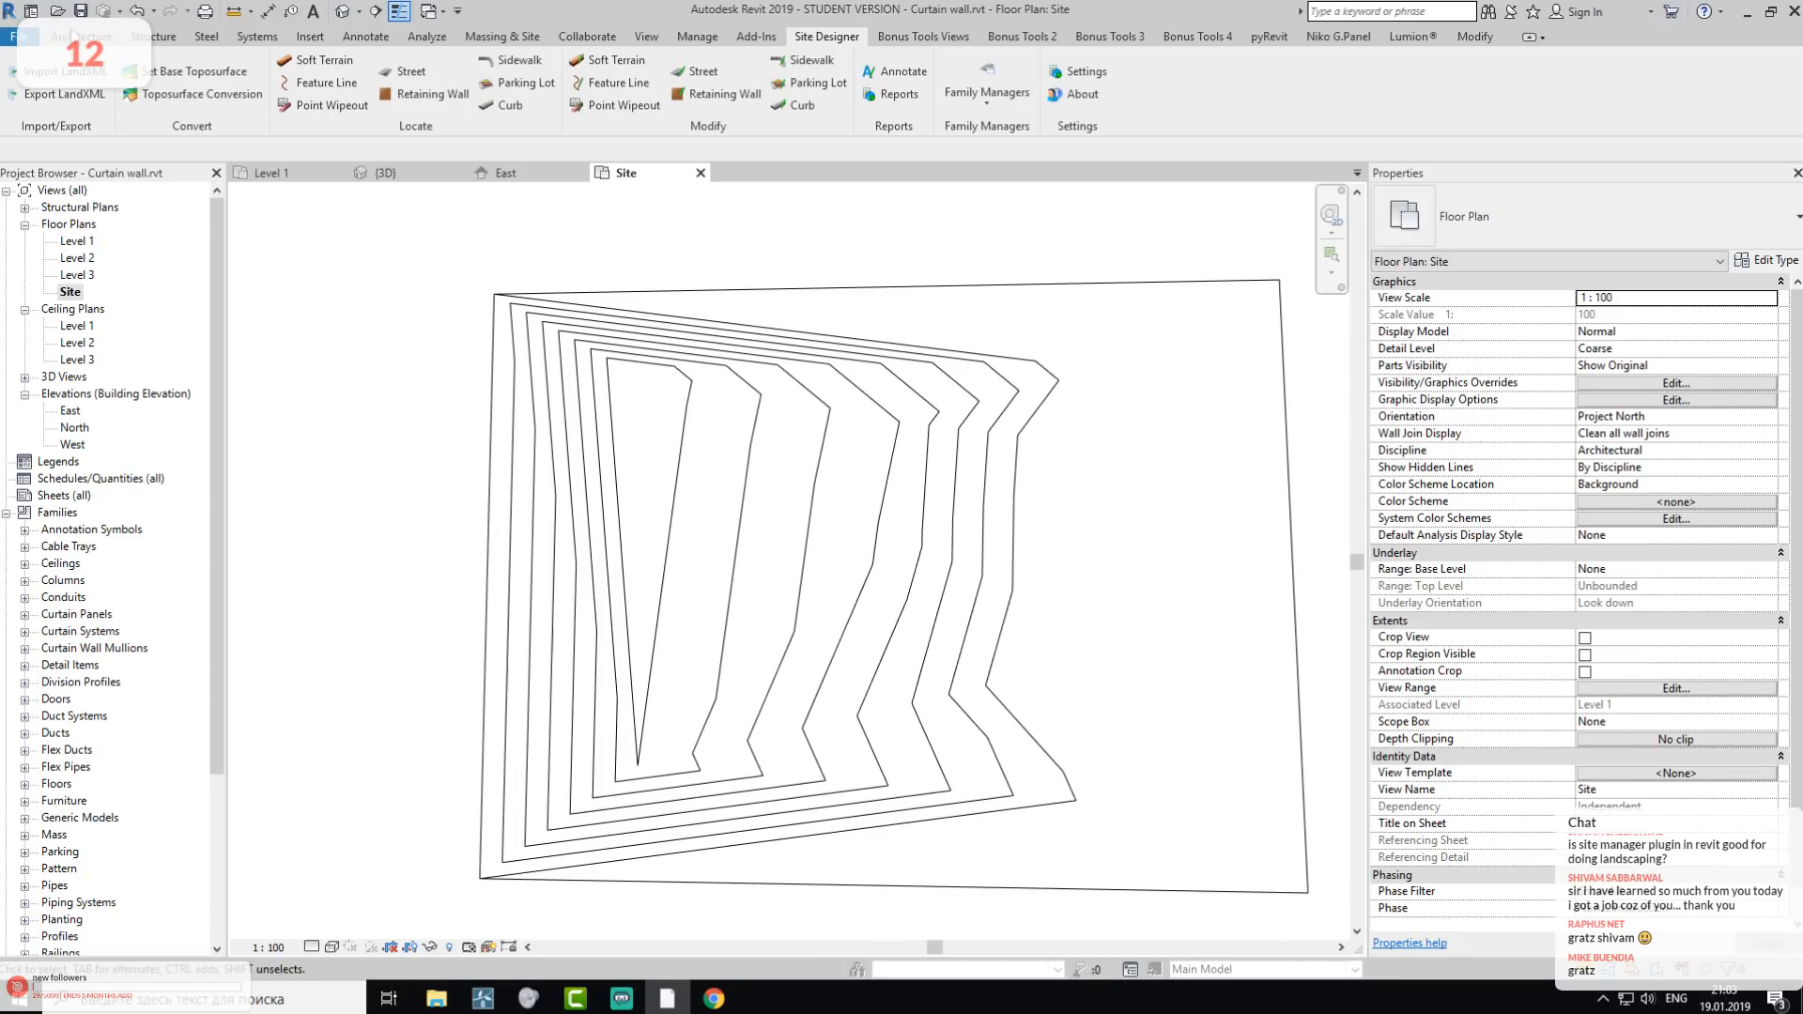
click(80, 35)
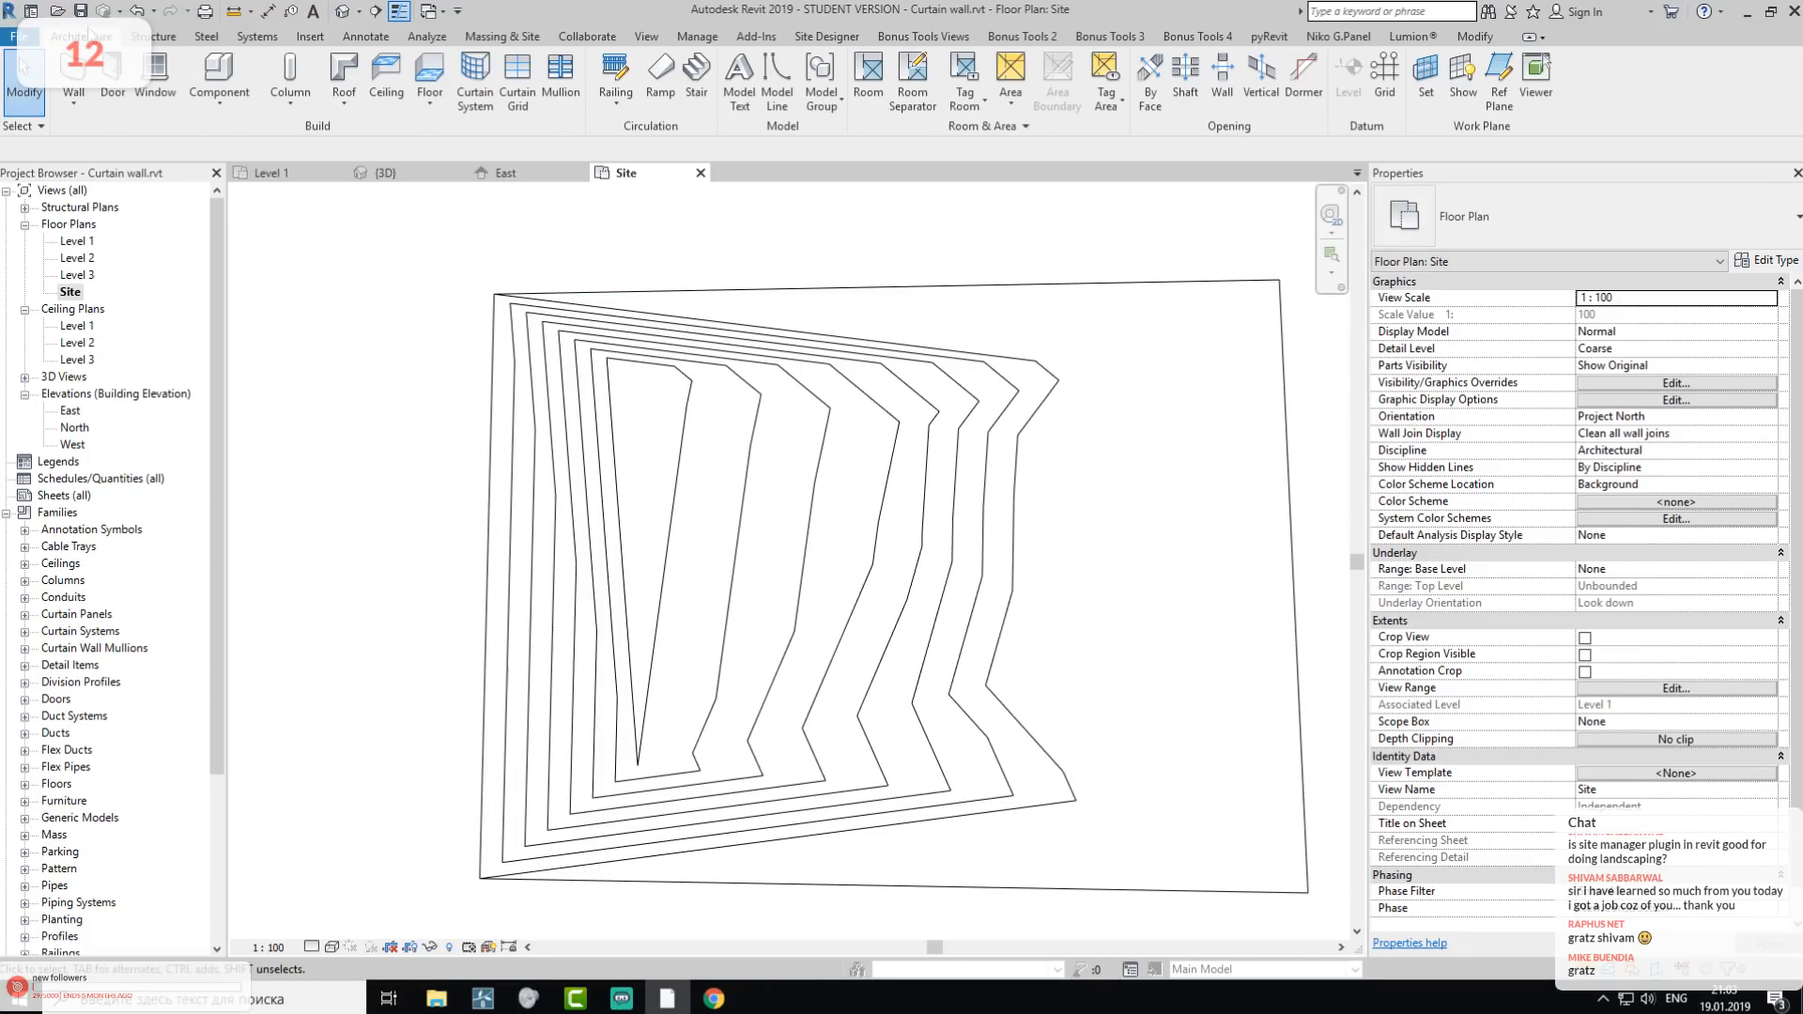
click(784, 103)
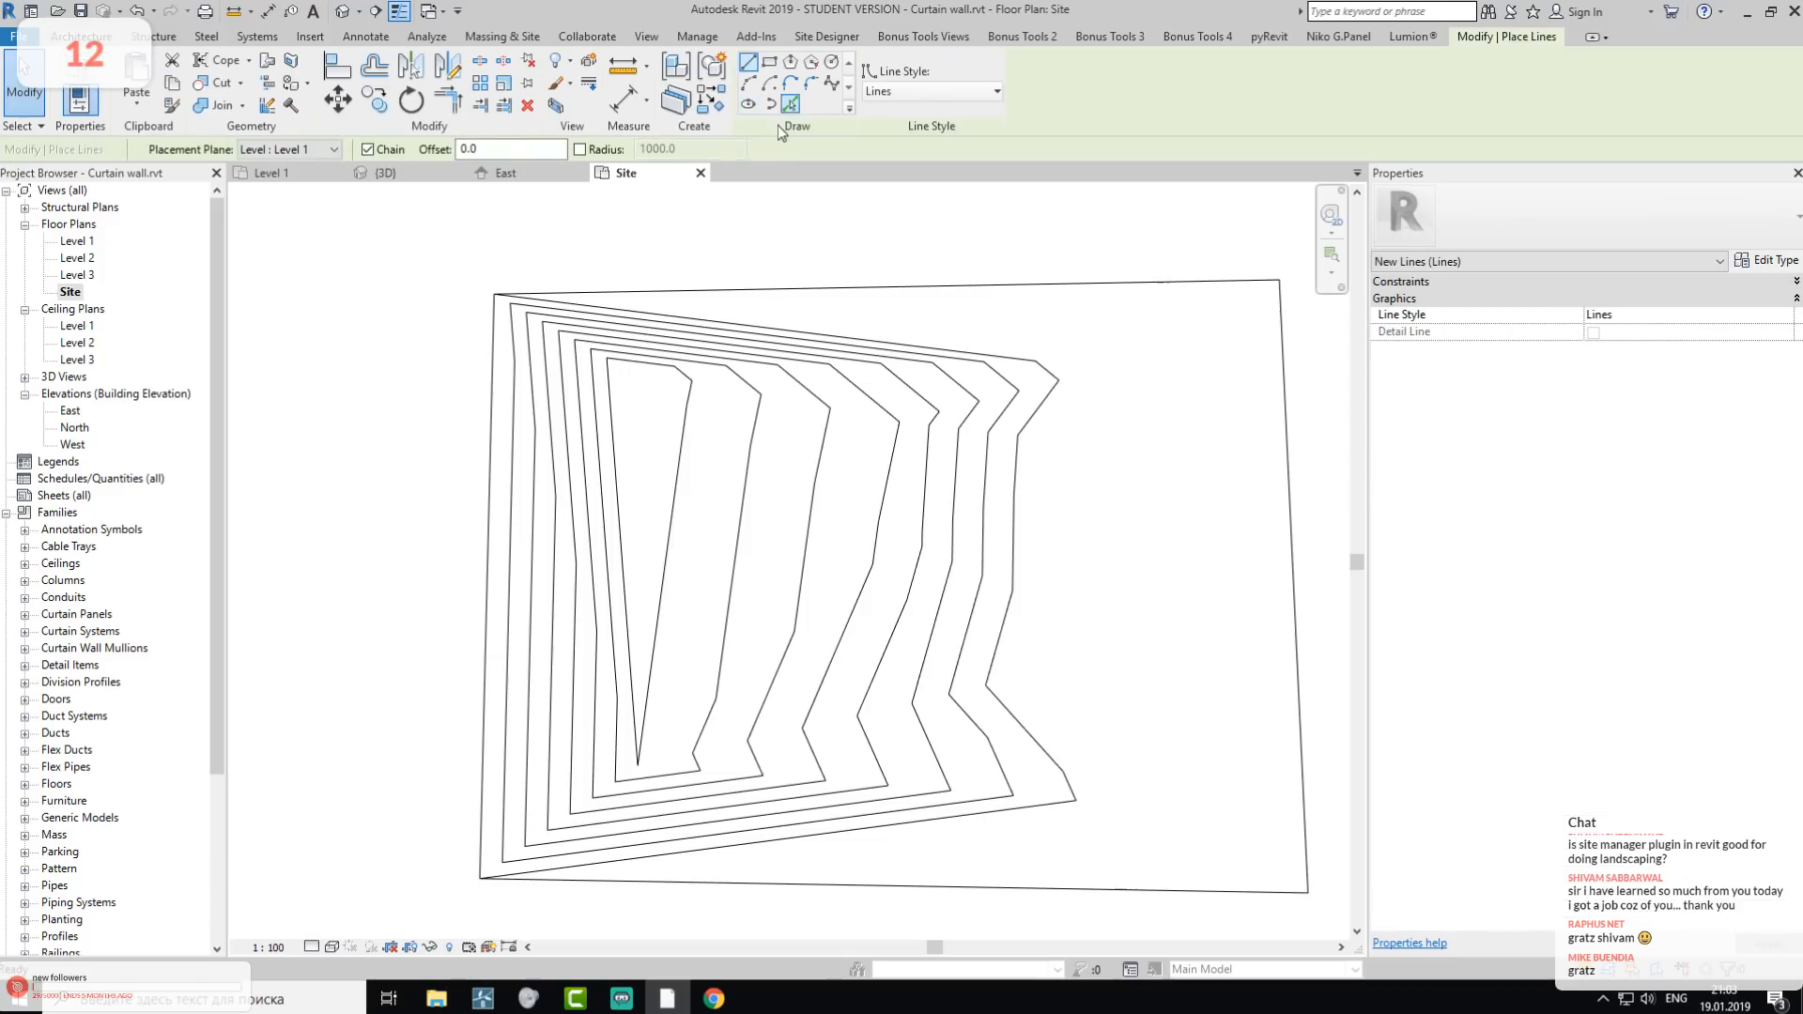
click(749, 83)
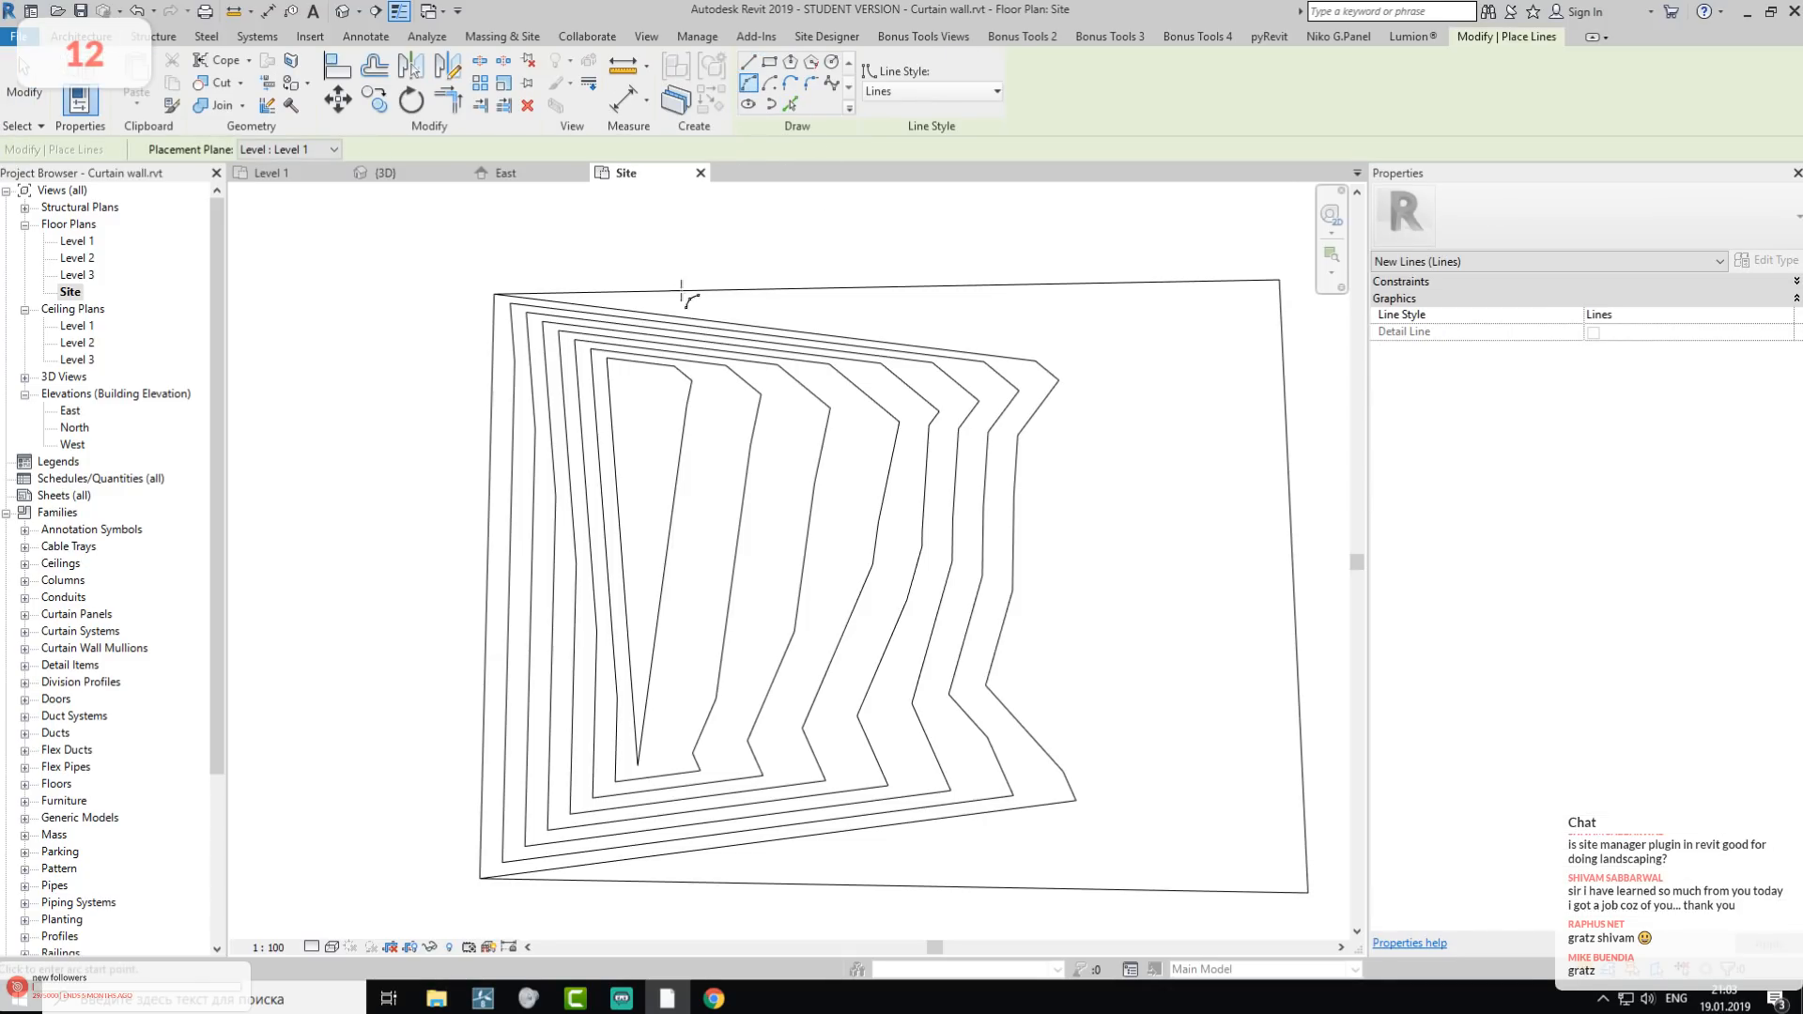
click(704, 325)
click(731, 444)
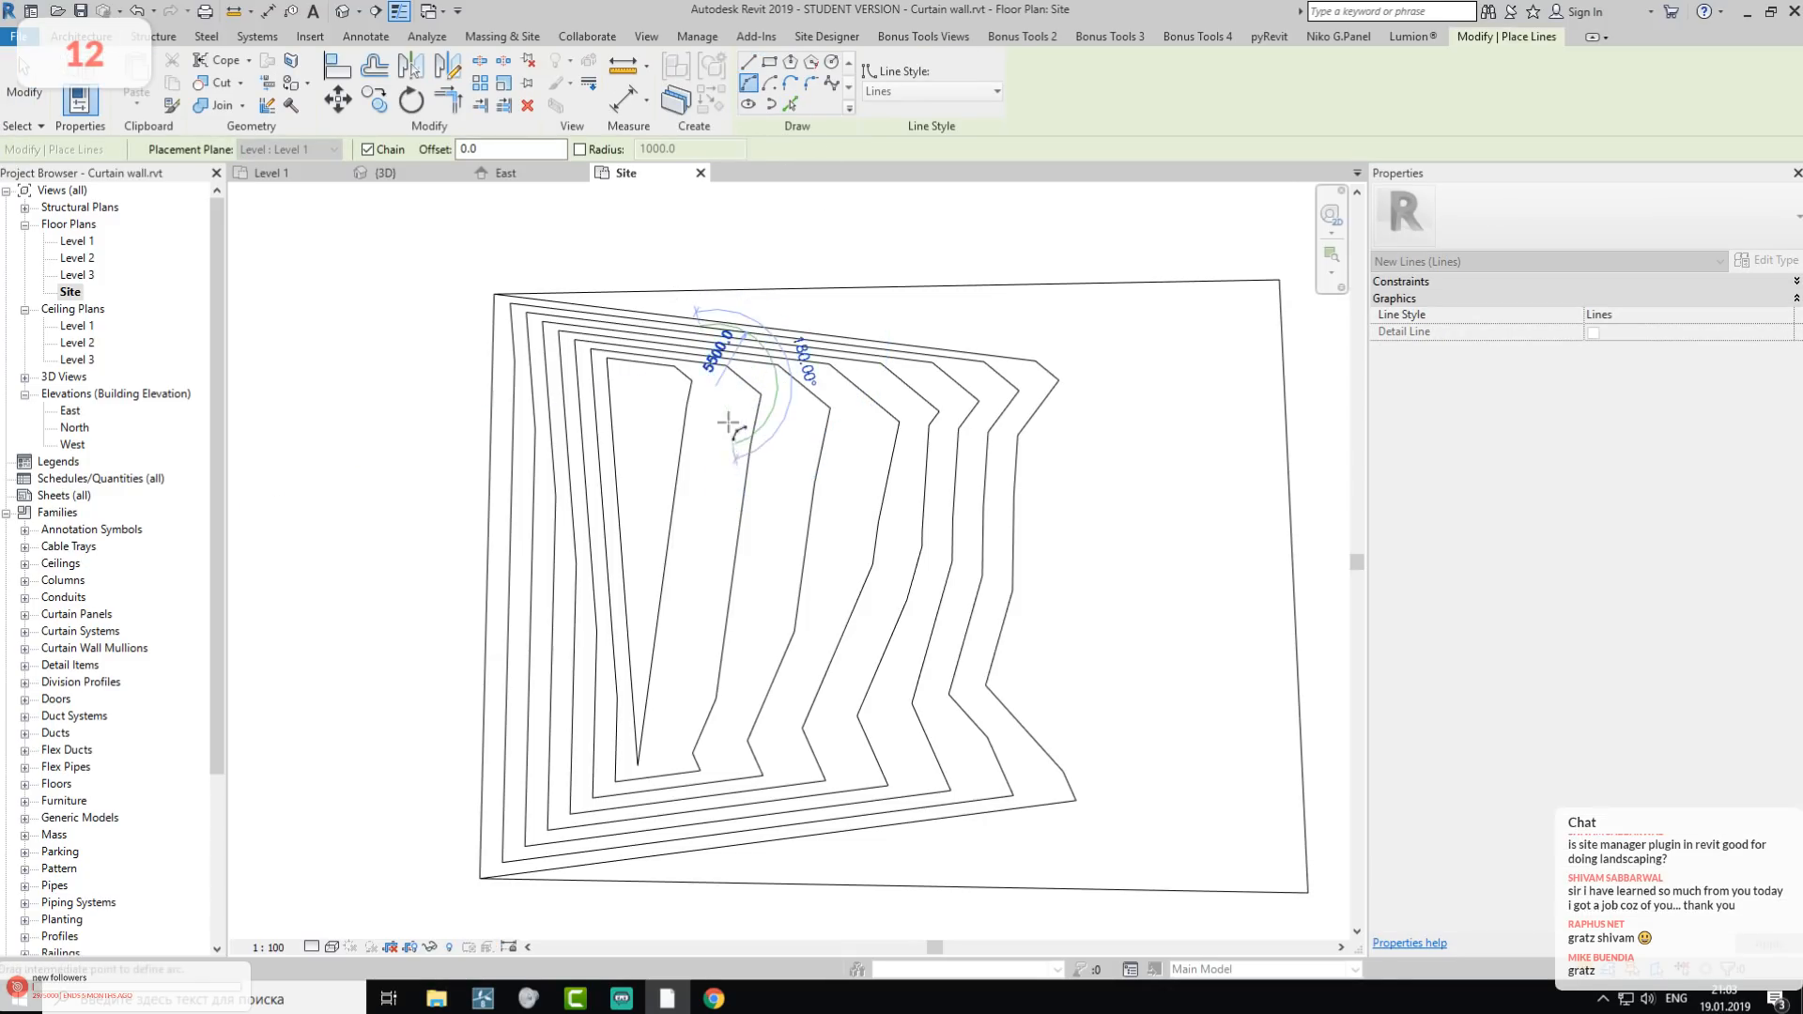
key(Escape)
key(Escape)
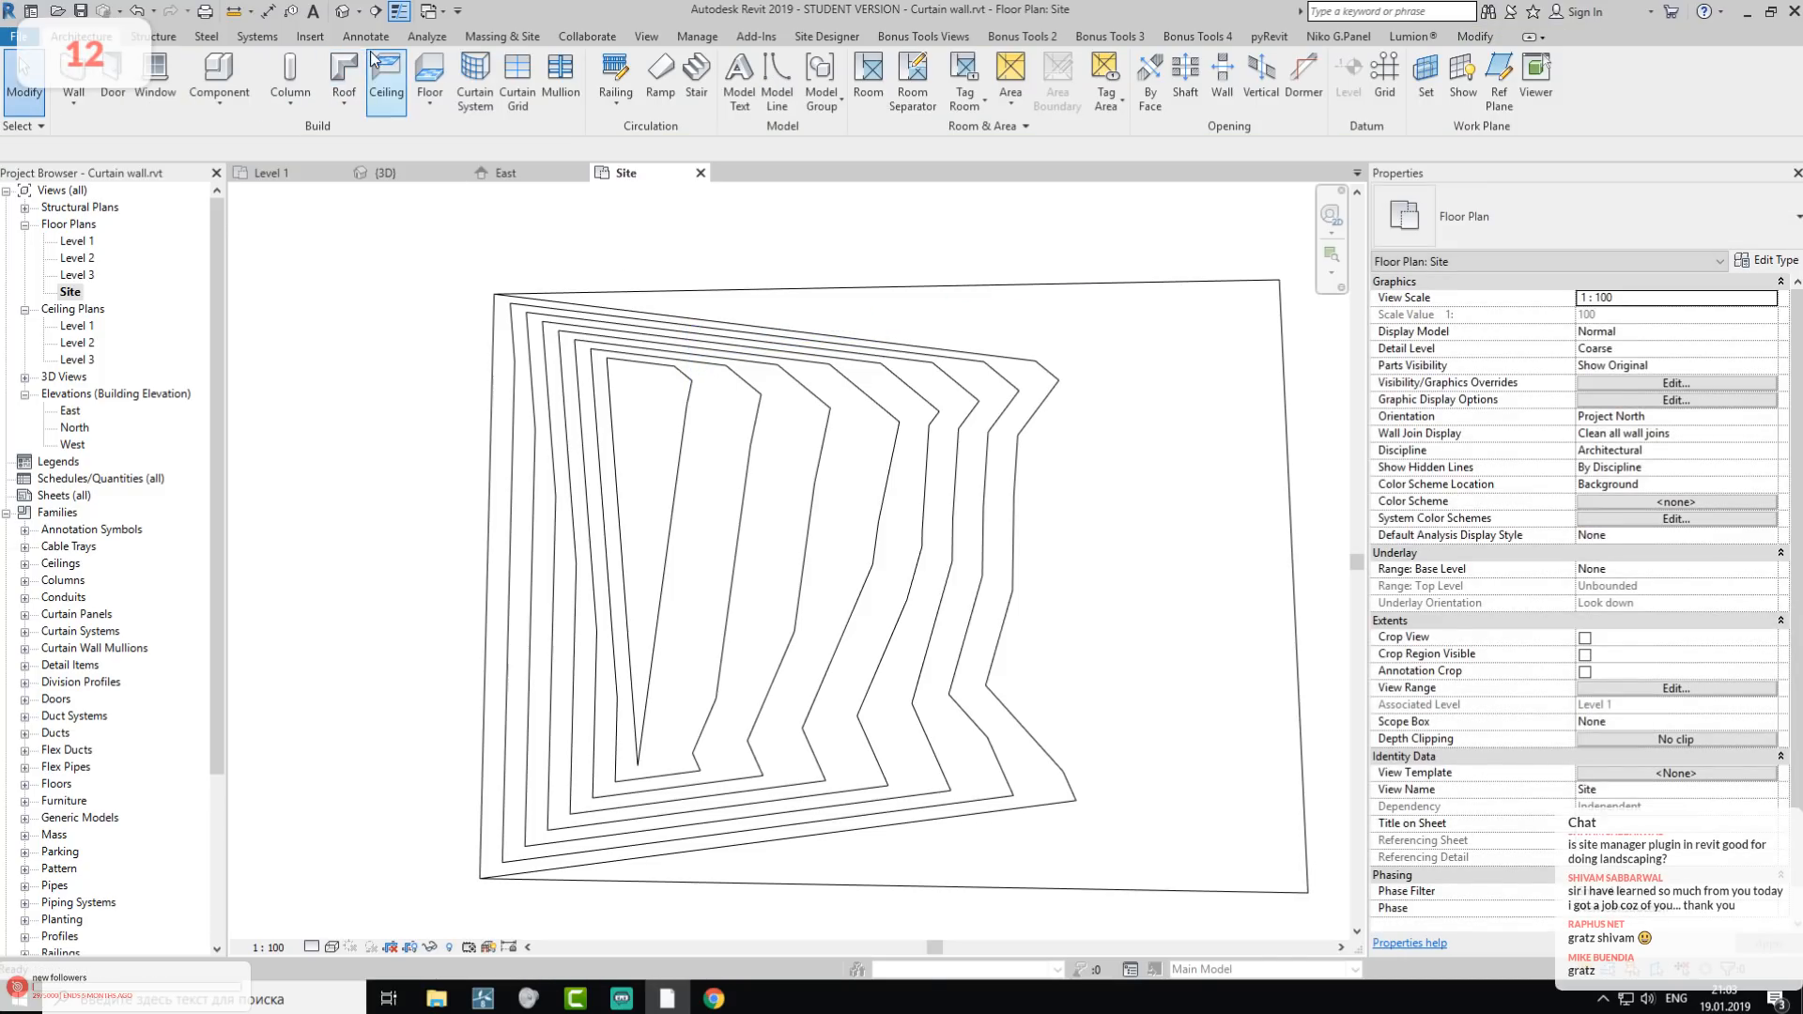
- Draw a winding Thin Lines detail curve of connected arcs across the contours, from the site's upper edge to its lower edge
click(366, 36)
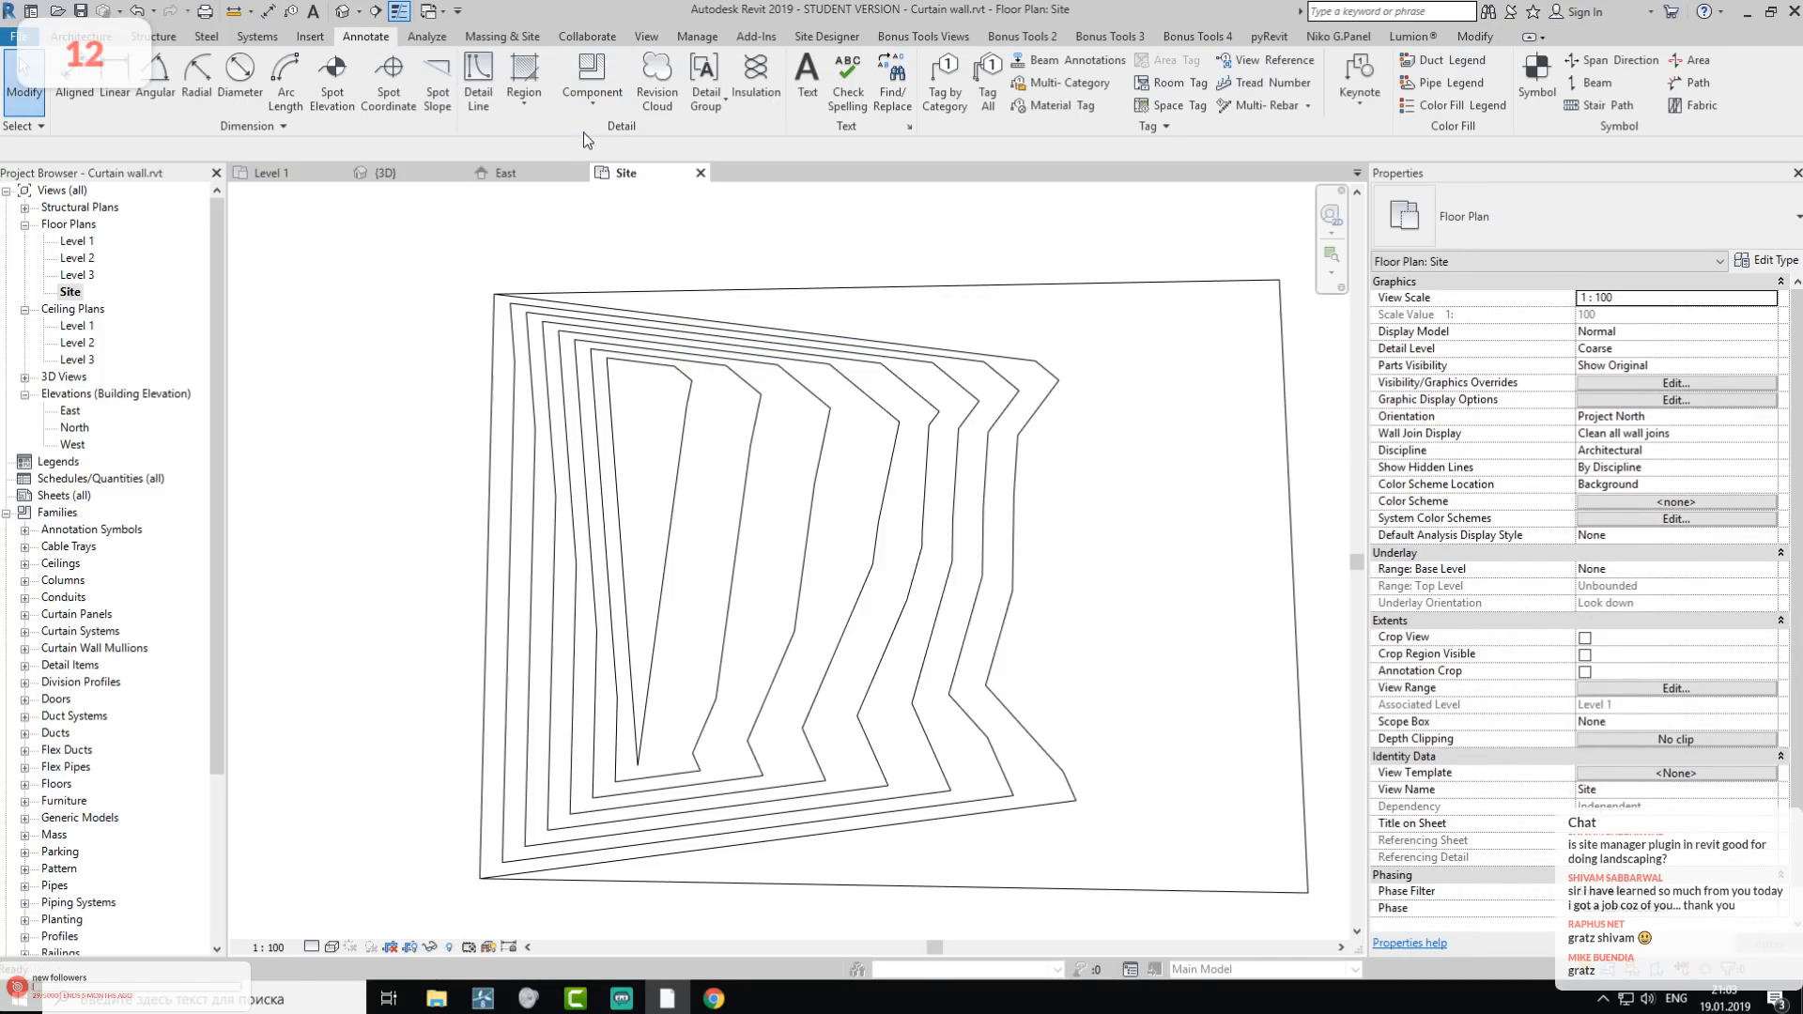
click(480, 75)
click(749, 82)
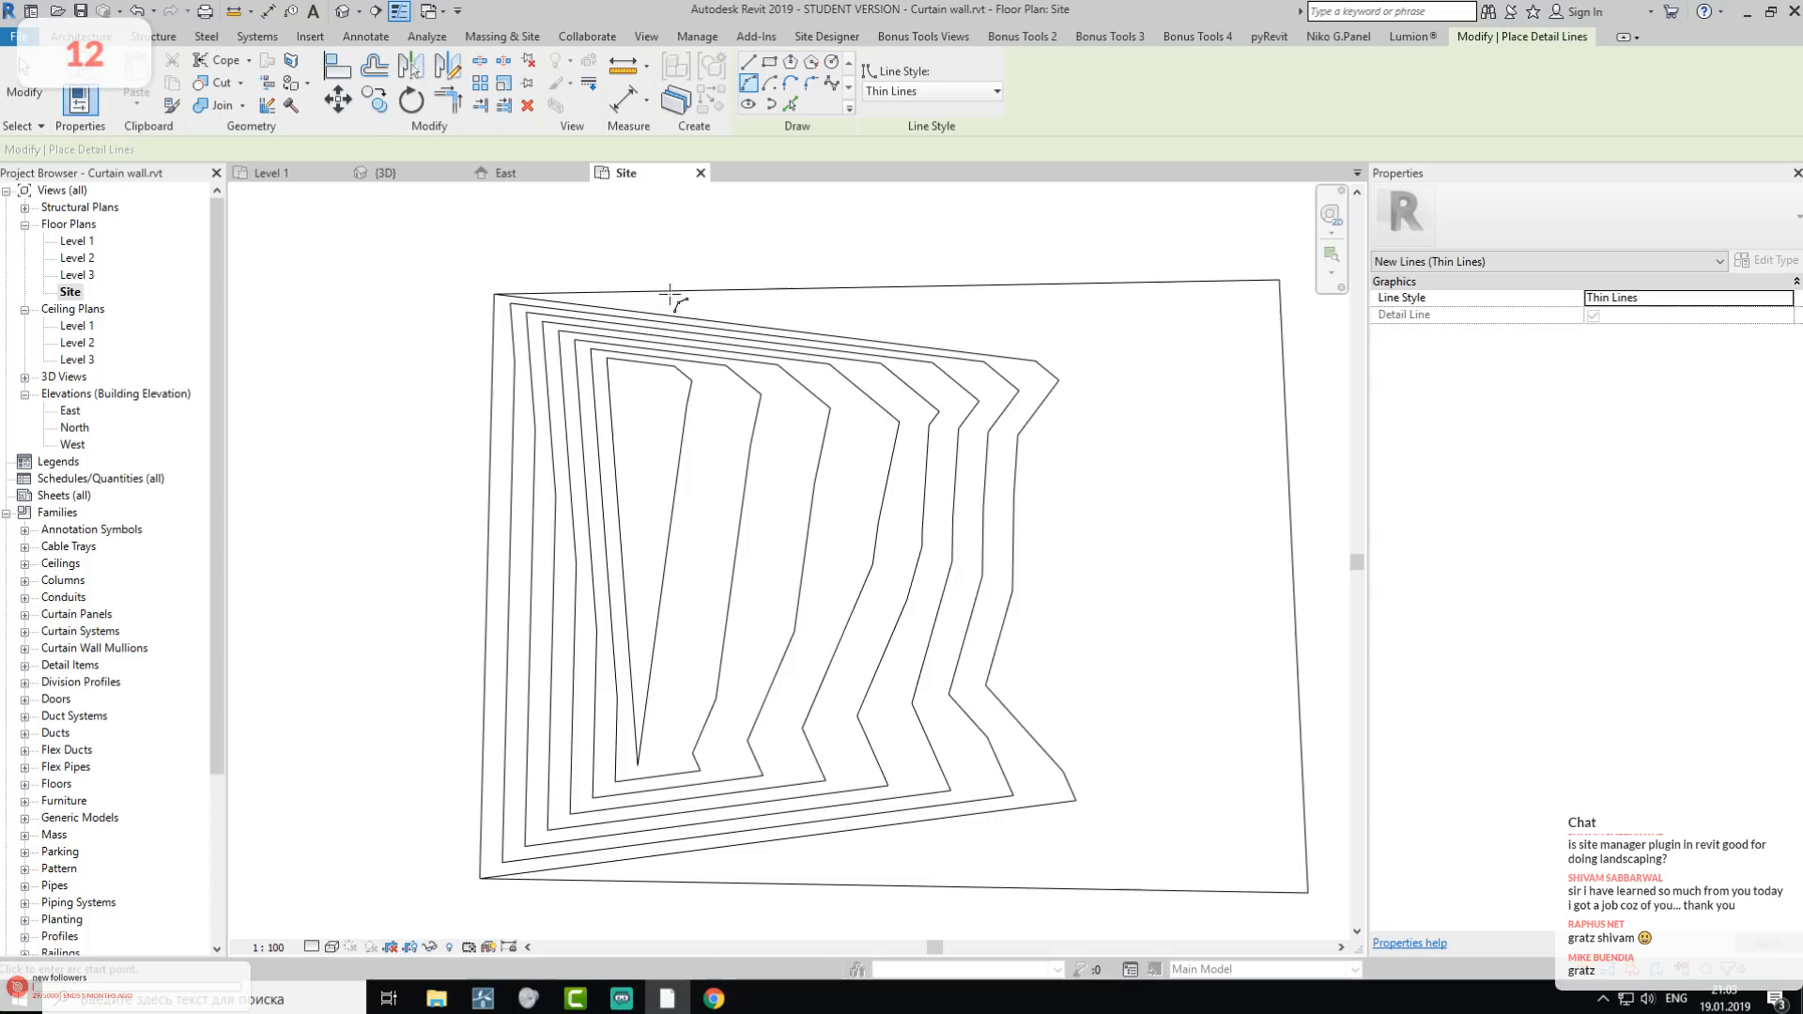
click(670, 298)
click(711, 438)
click(683, 356)
click(787, 82)
click(700, 544)
click(678, 781)
click(683, 866)
key(Escape)
key(Escape)
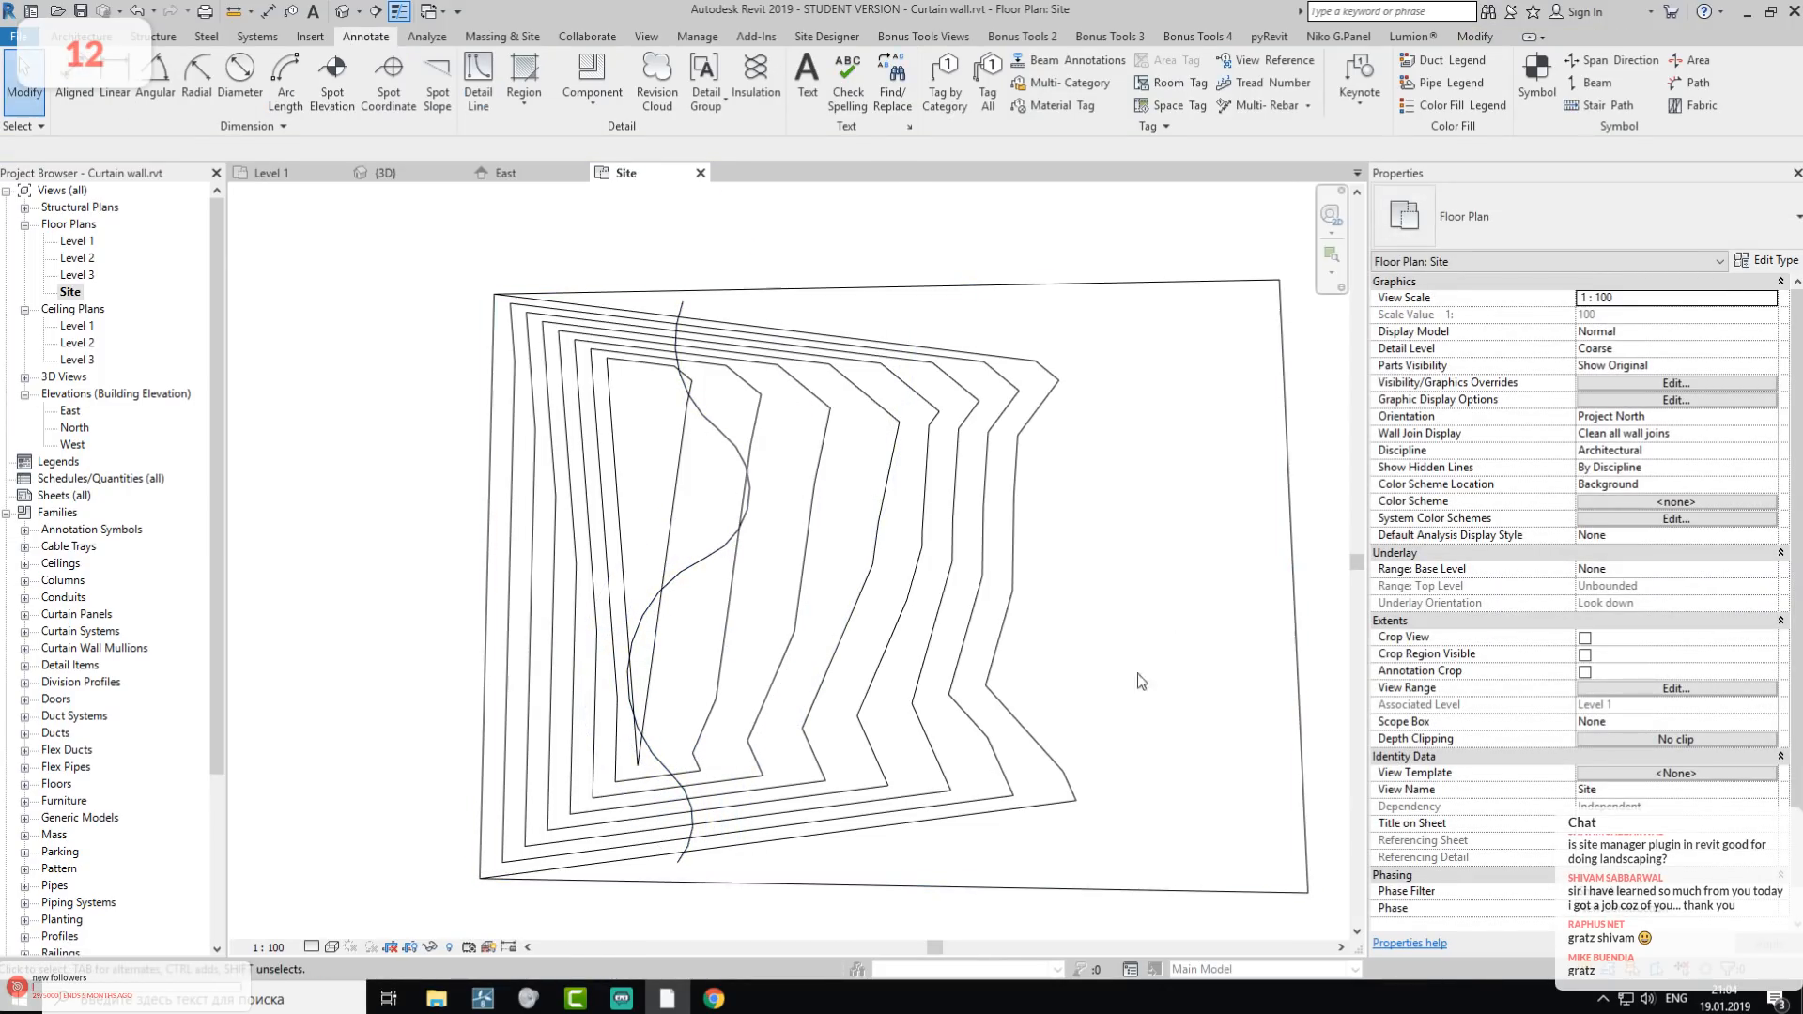
- Set up a Site Designer feature line with Elevation Range and a linear point interval of 6000 mm
click(910, 437)
middle_drag(910, 437, 825, 340)
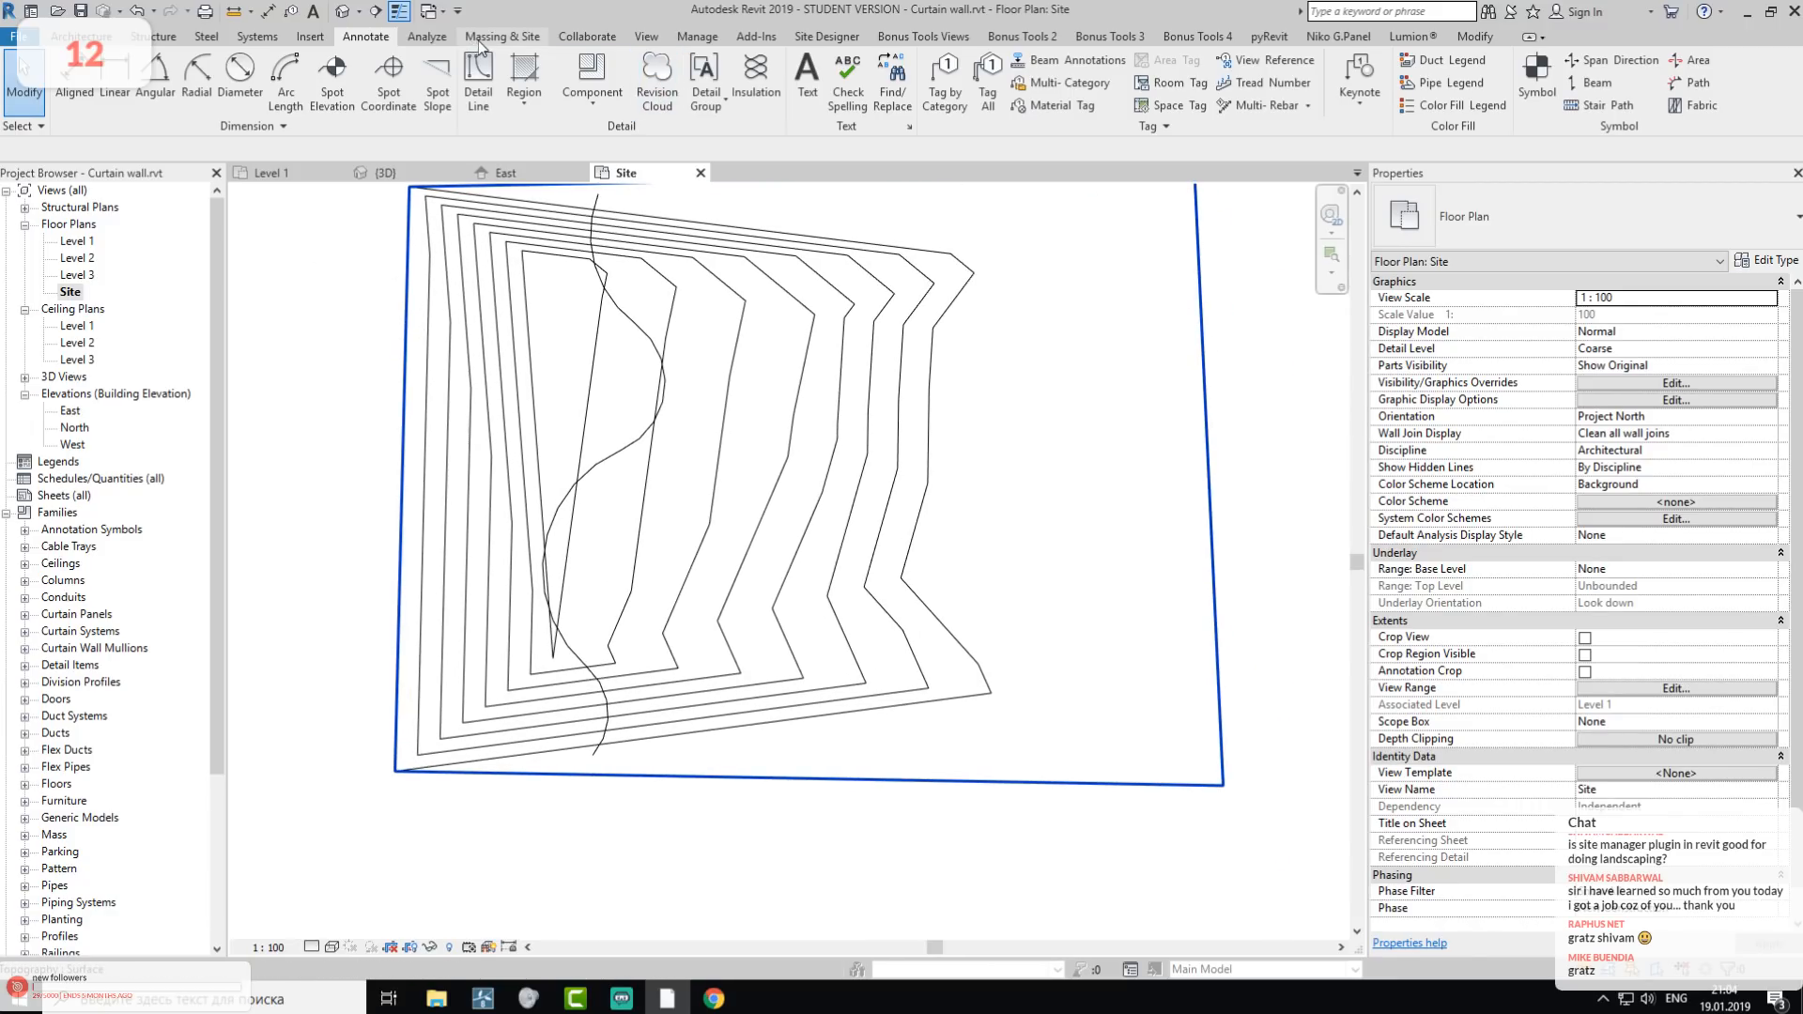
click(821, 40)
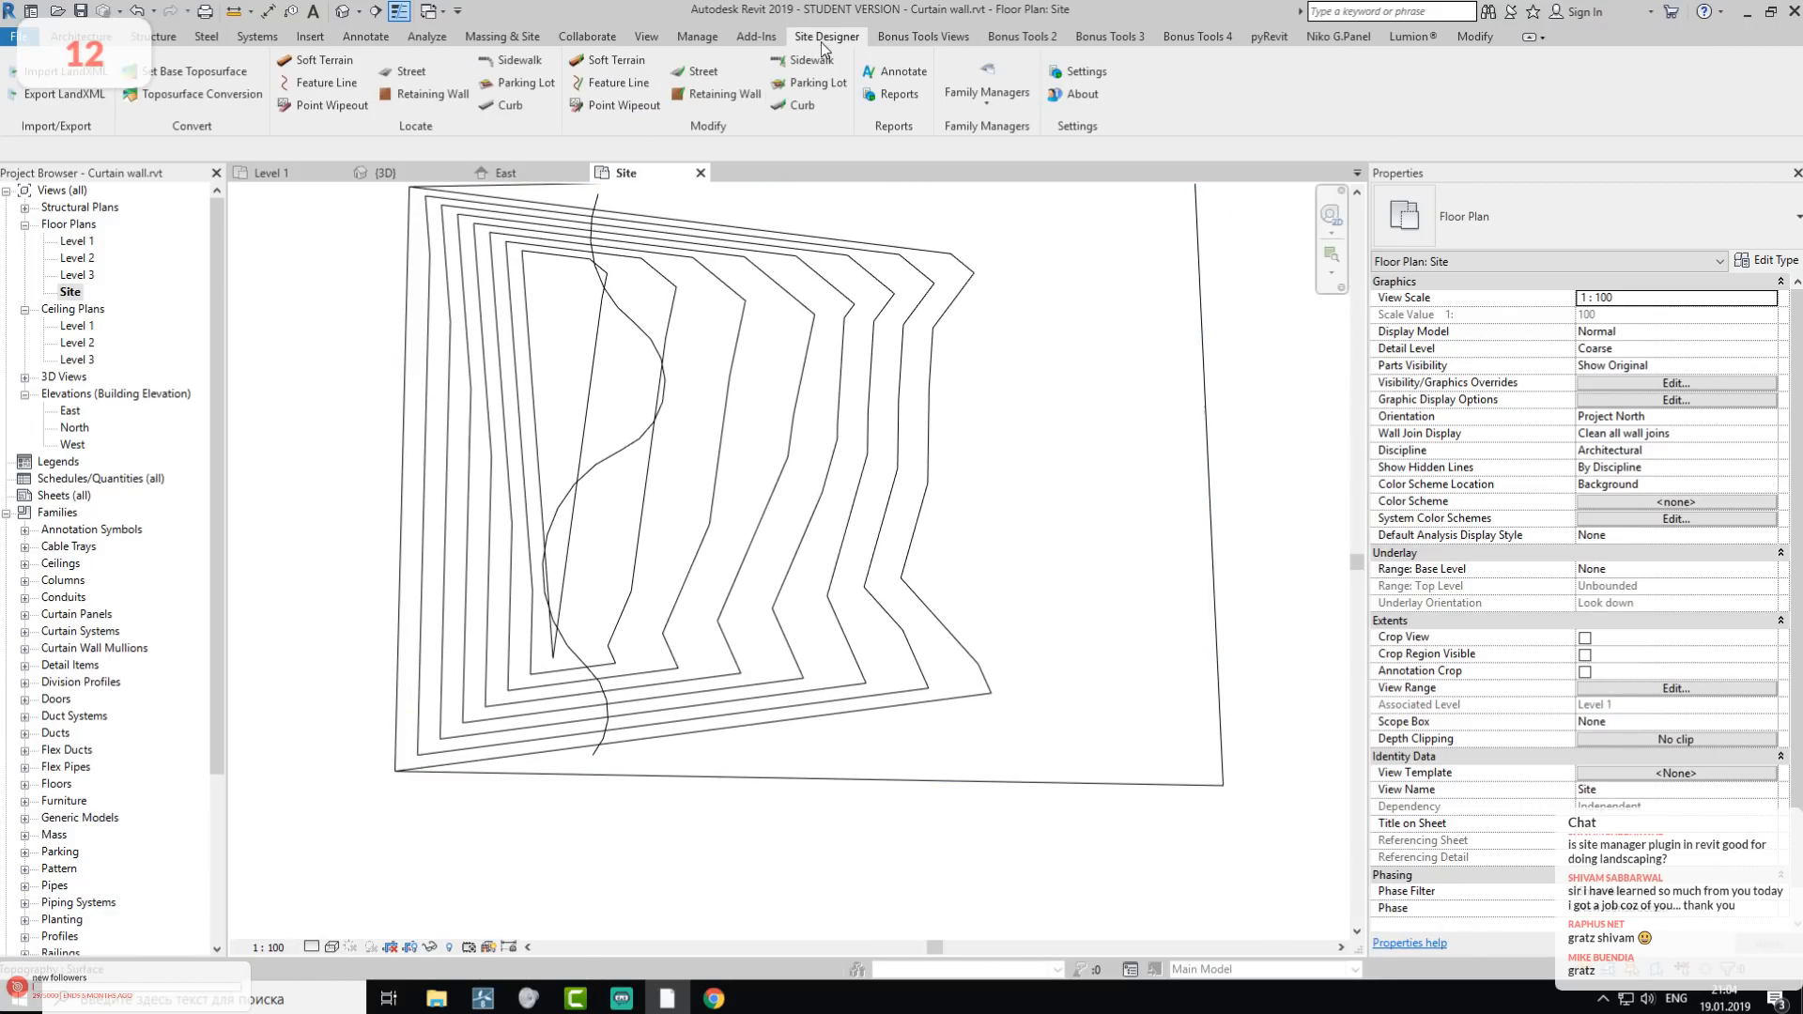
click(334, 92)
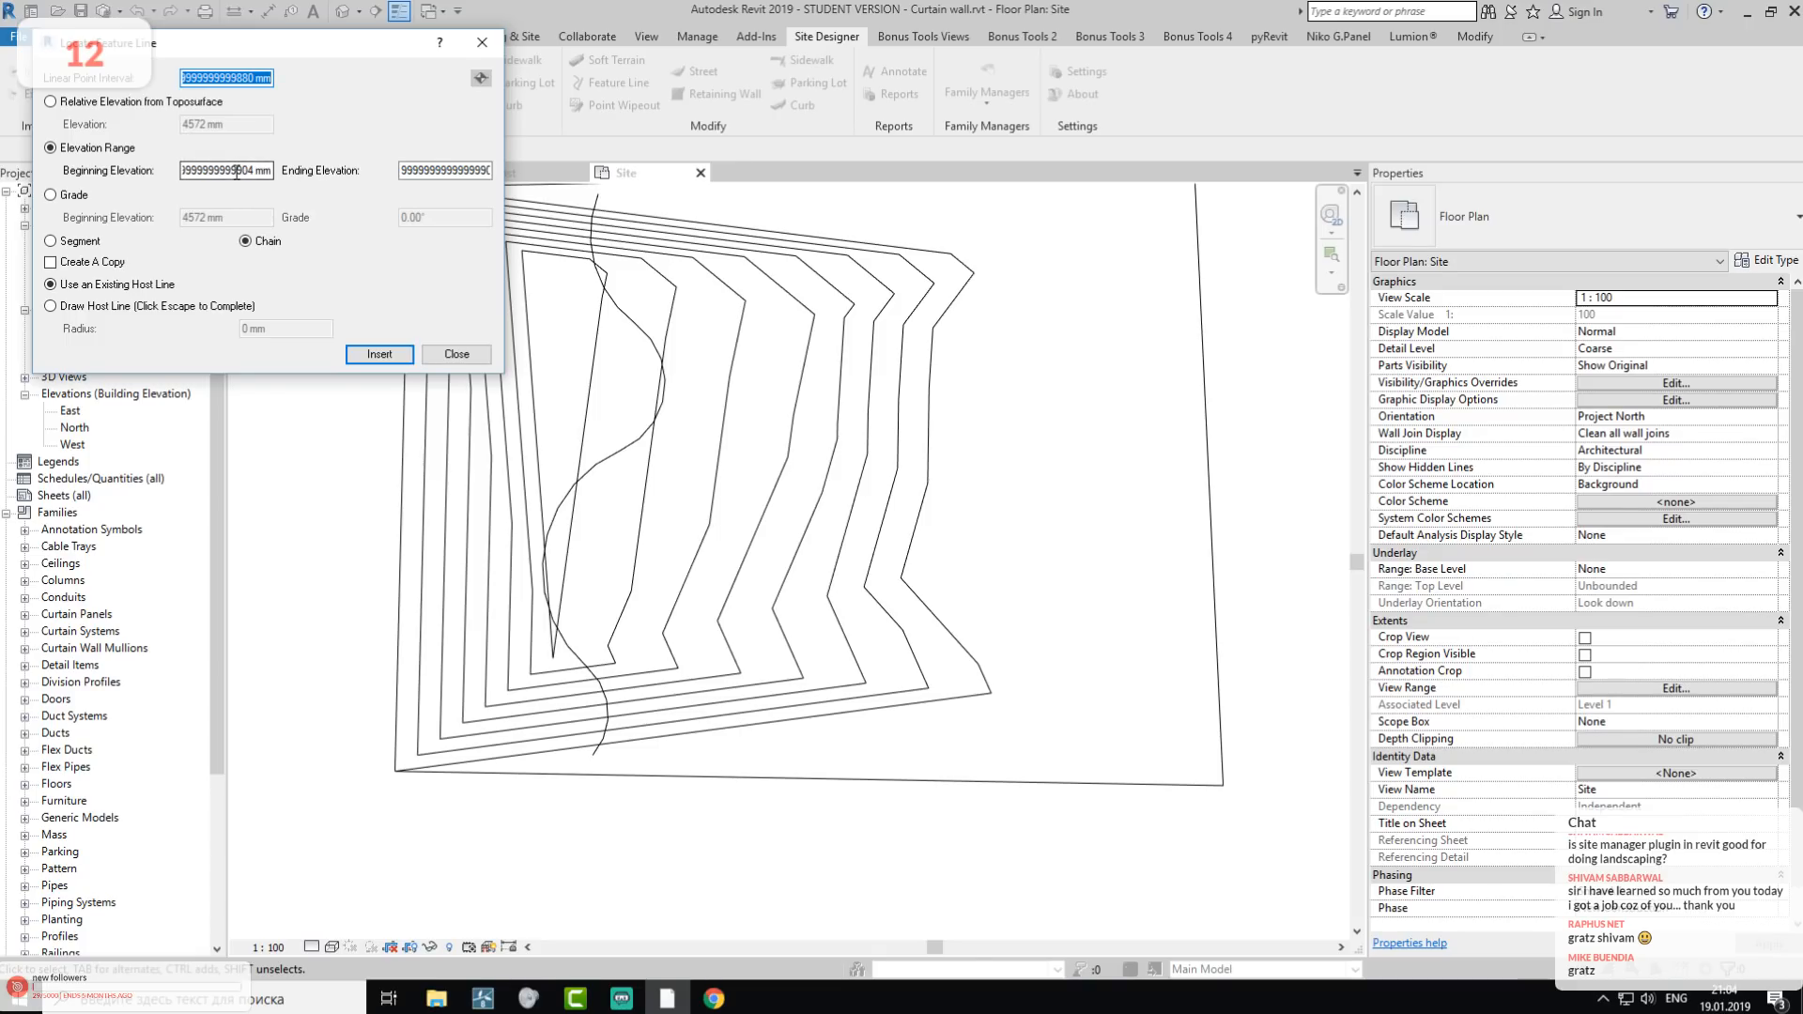
click(52, 102)
click(55, 149)
click(250, 79)
drag(271, 79, 148, 73)
text(6000)
- Insert the feature line along the winding detail curve with beginning elevation 6000000 mm and ending elevation 6000 mm
drag(263, 169, 54, 155)
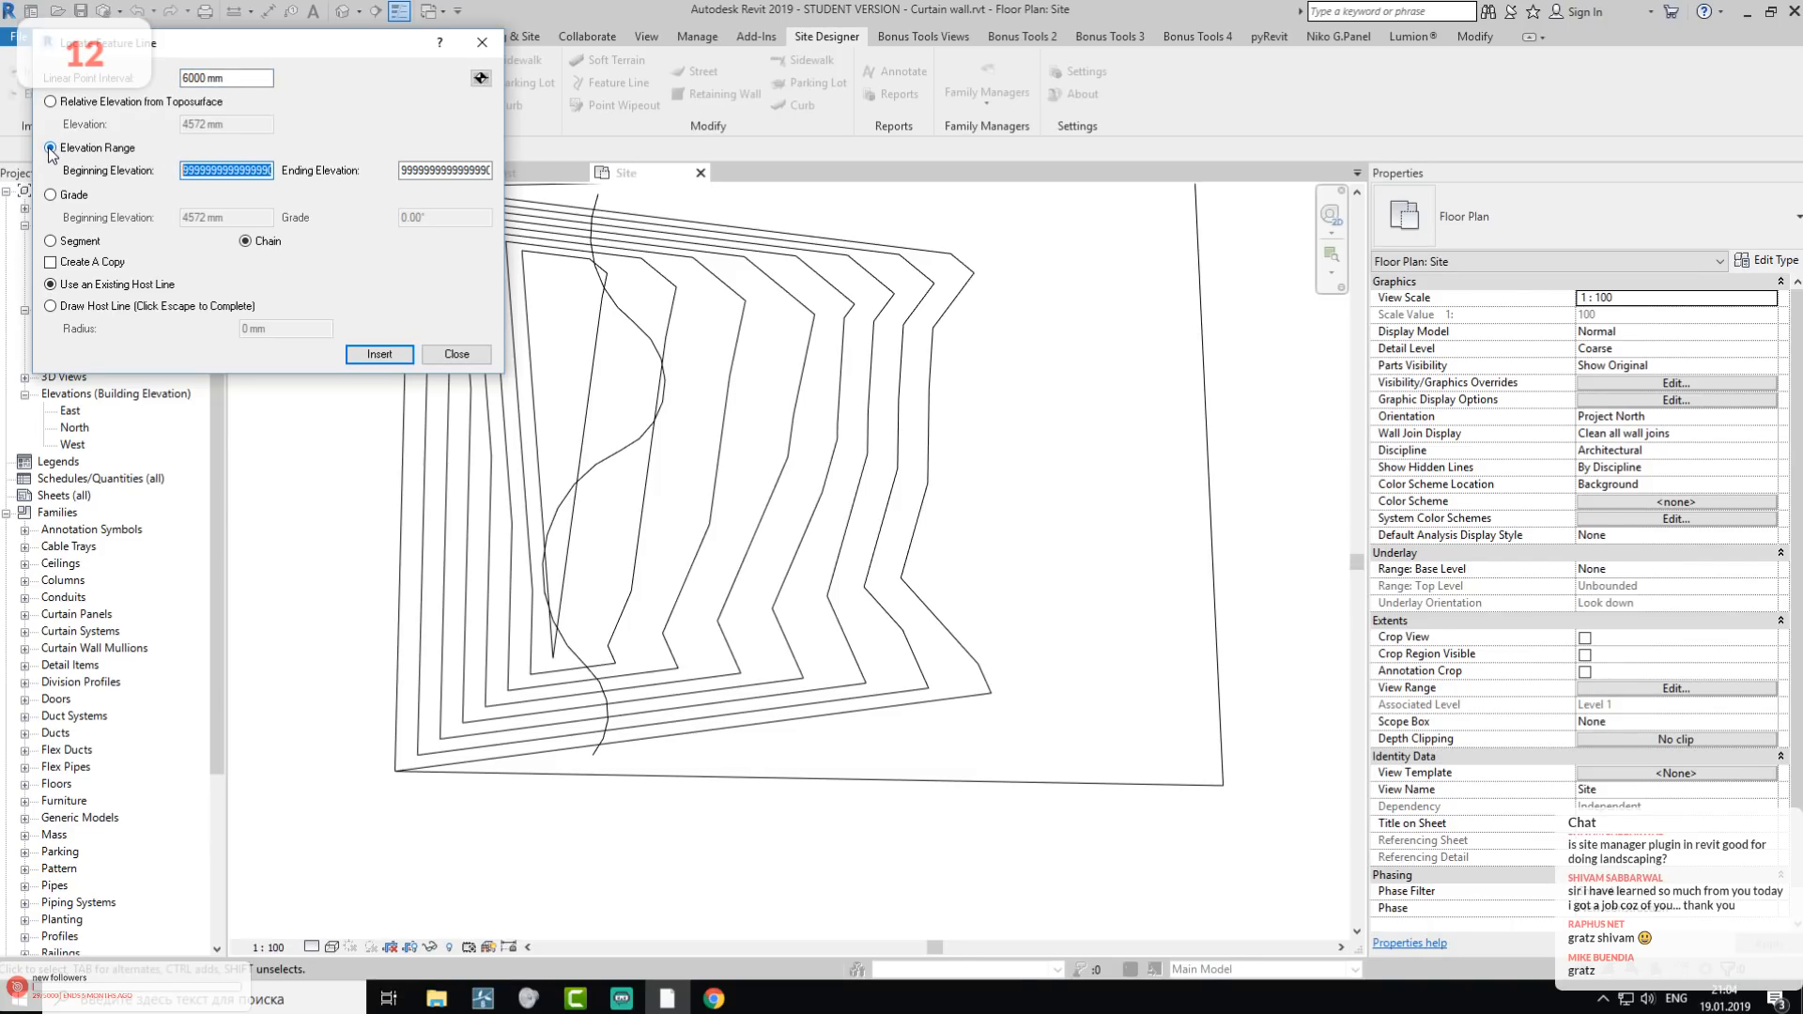
text(6m)
drag(482, 173, 305, 157)
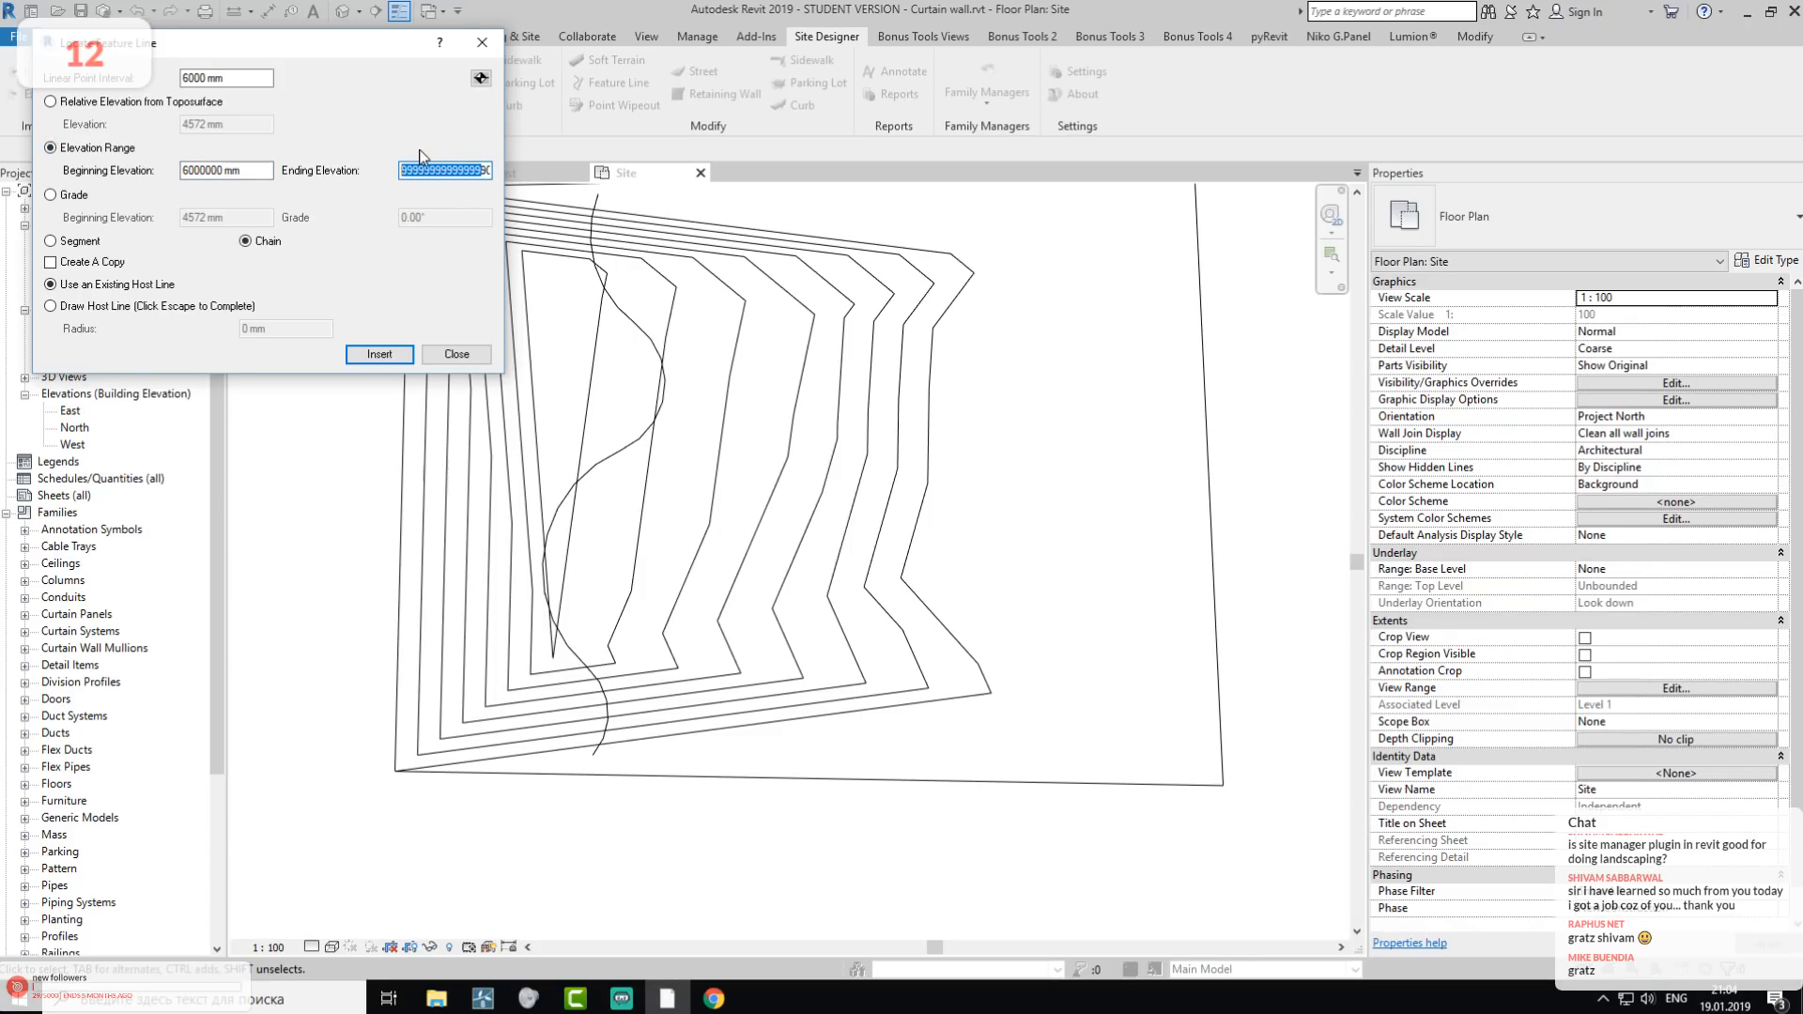
key(BackSpace)
click(379, 354)
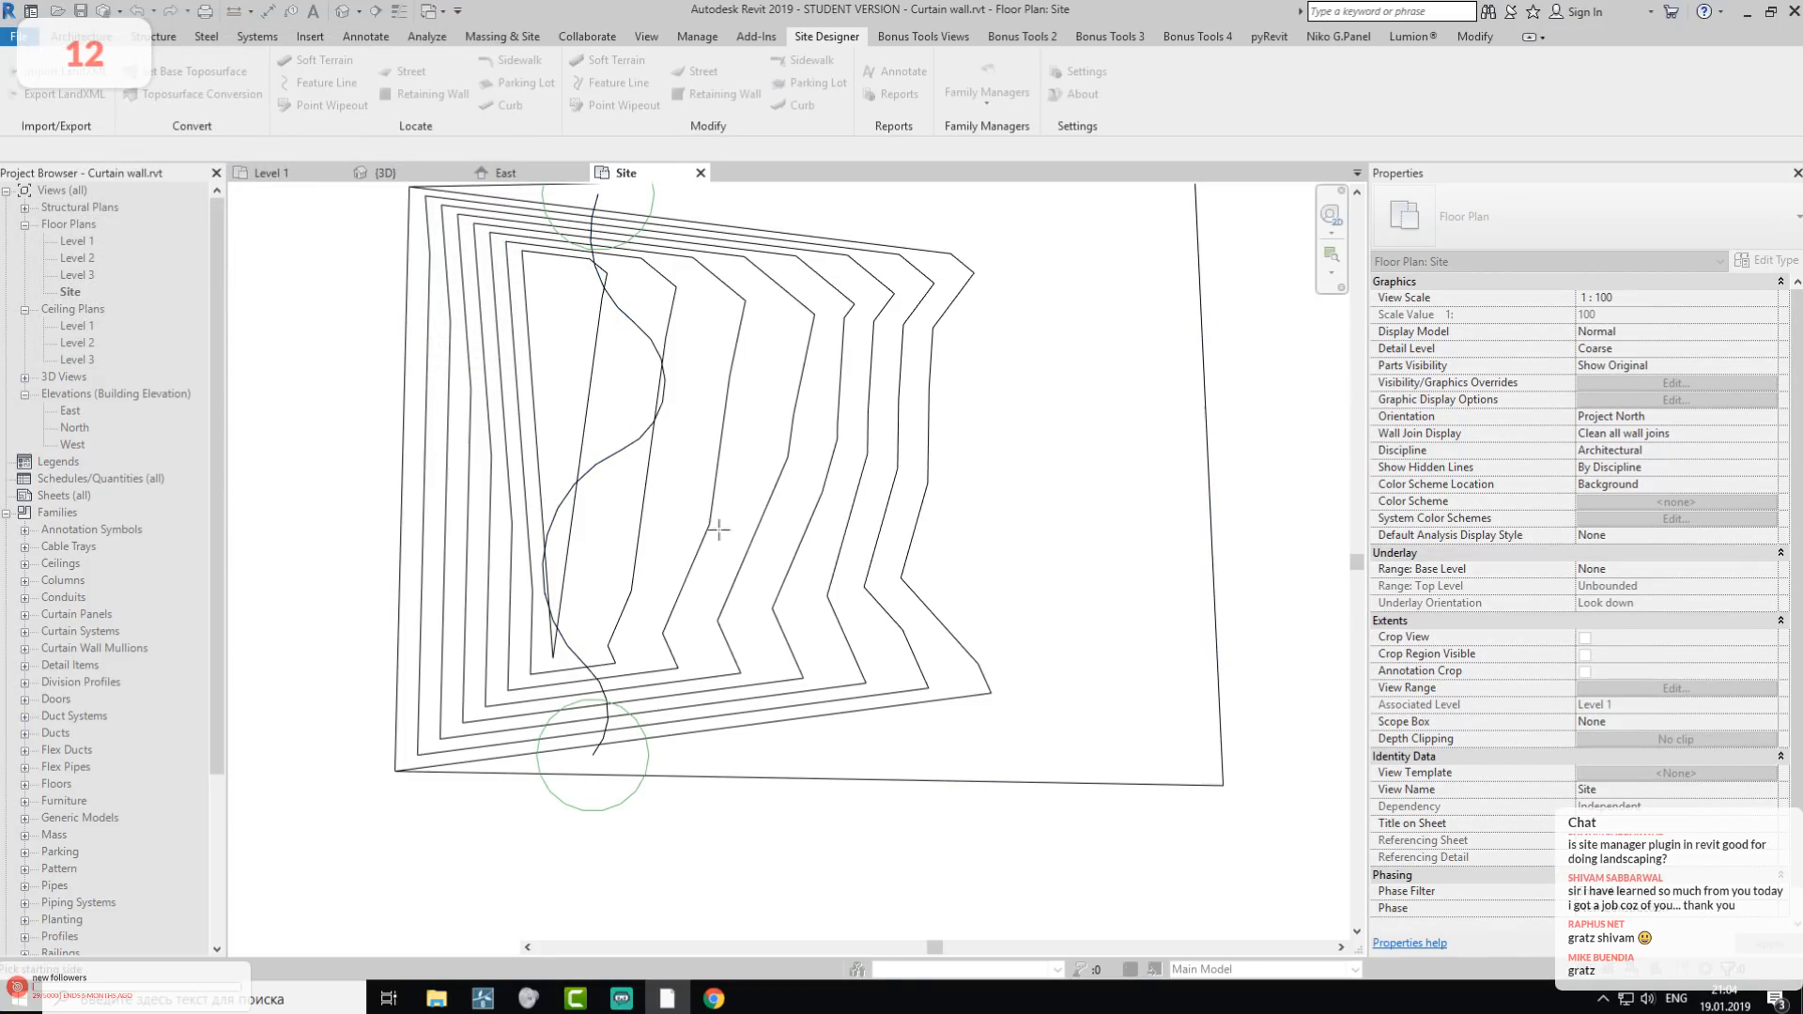
click(605, 215)
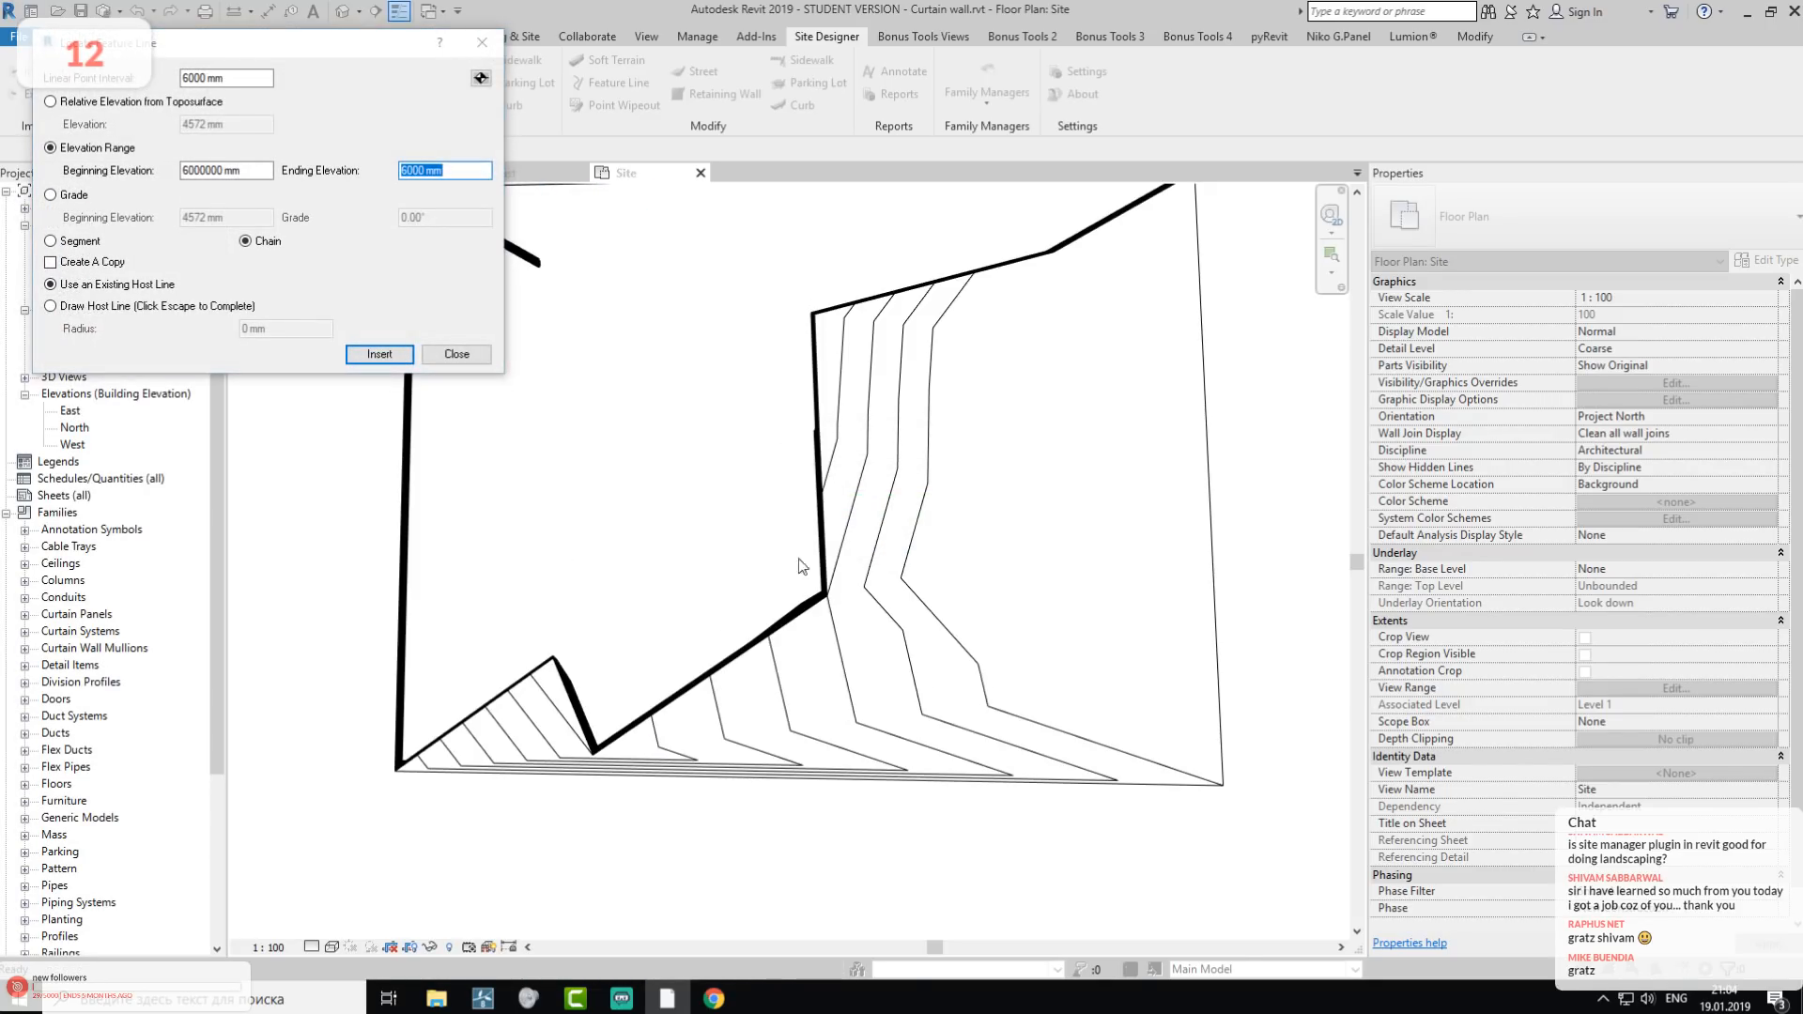
click(456, 354)
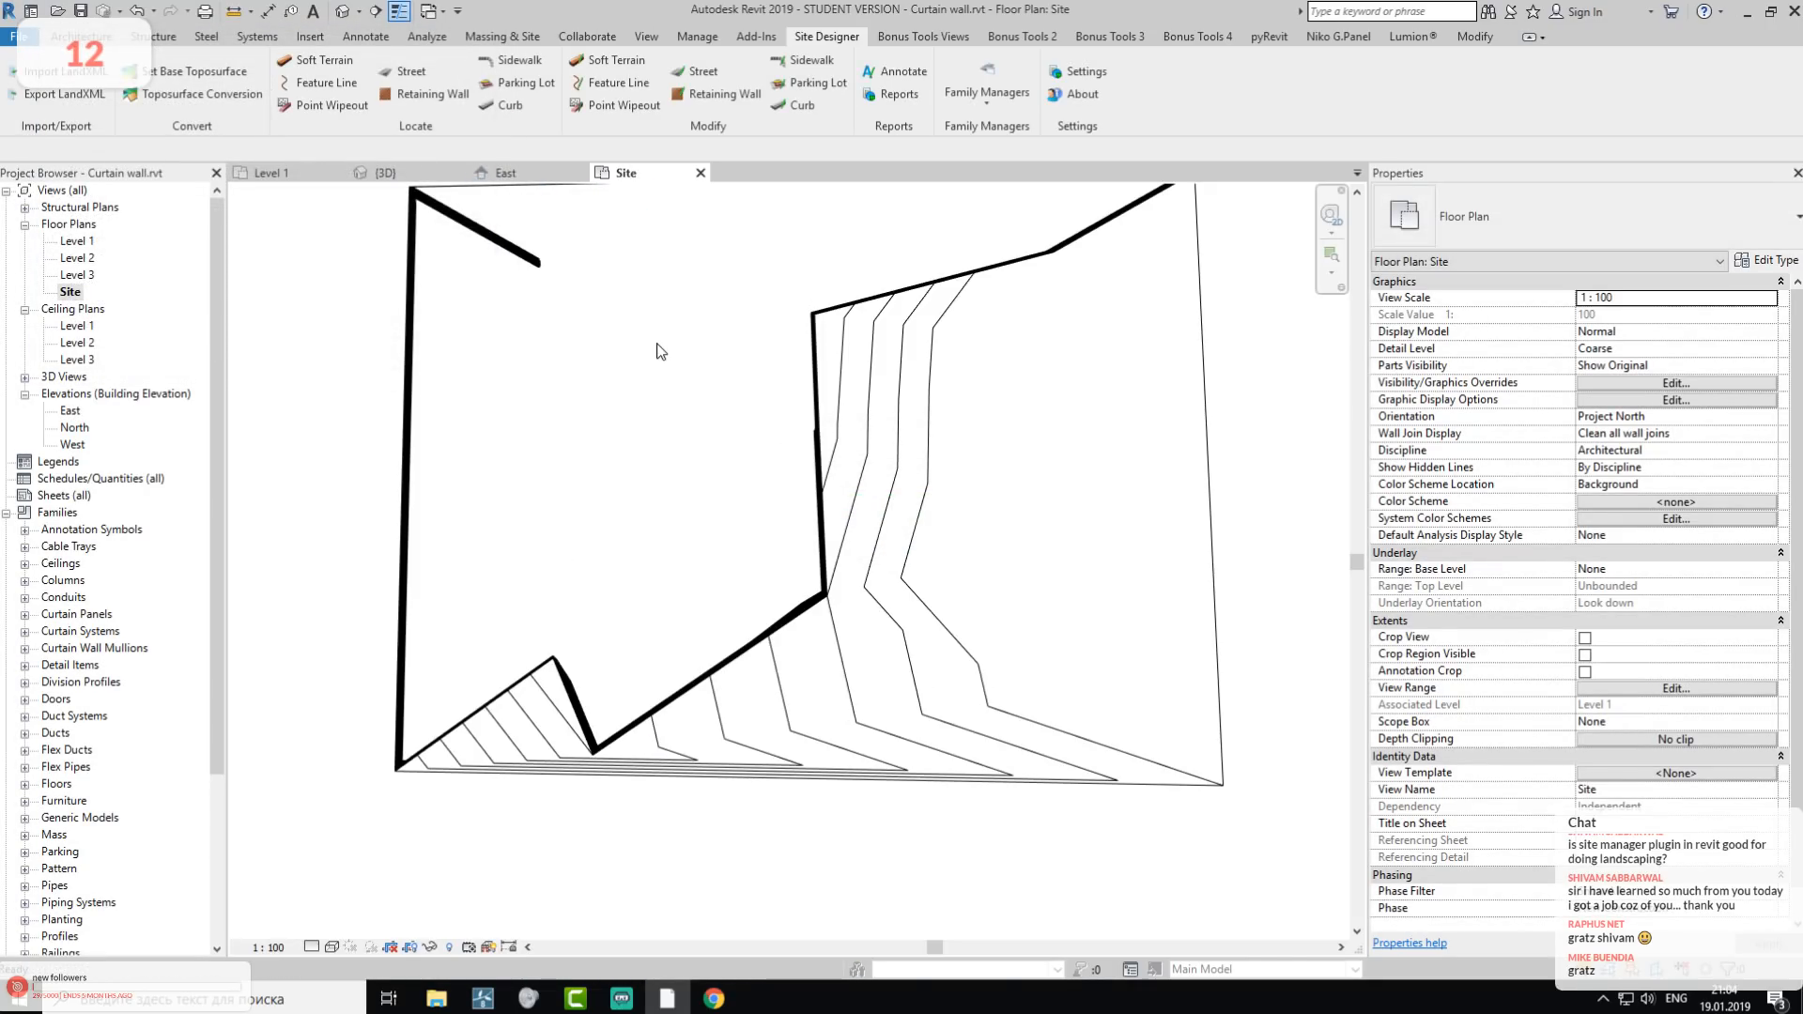
- Inspect the toposurface in the 3D view and undo the feature line insertion
click(387, 172)
shift+middle_drag(523, 262, 789, 507)
scroll(803, 530, up, 3)
middle_drag(922, 806, 878, 290)
key(ctrl+z)
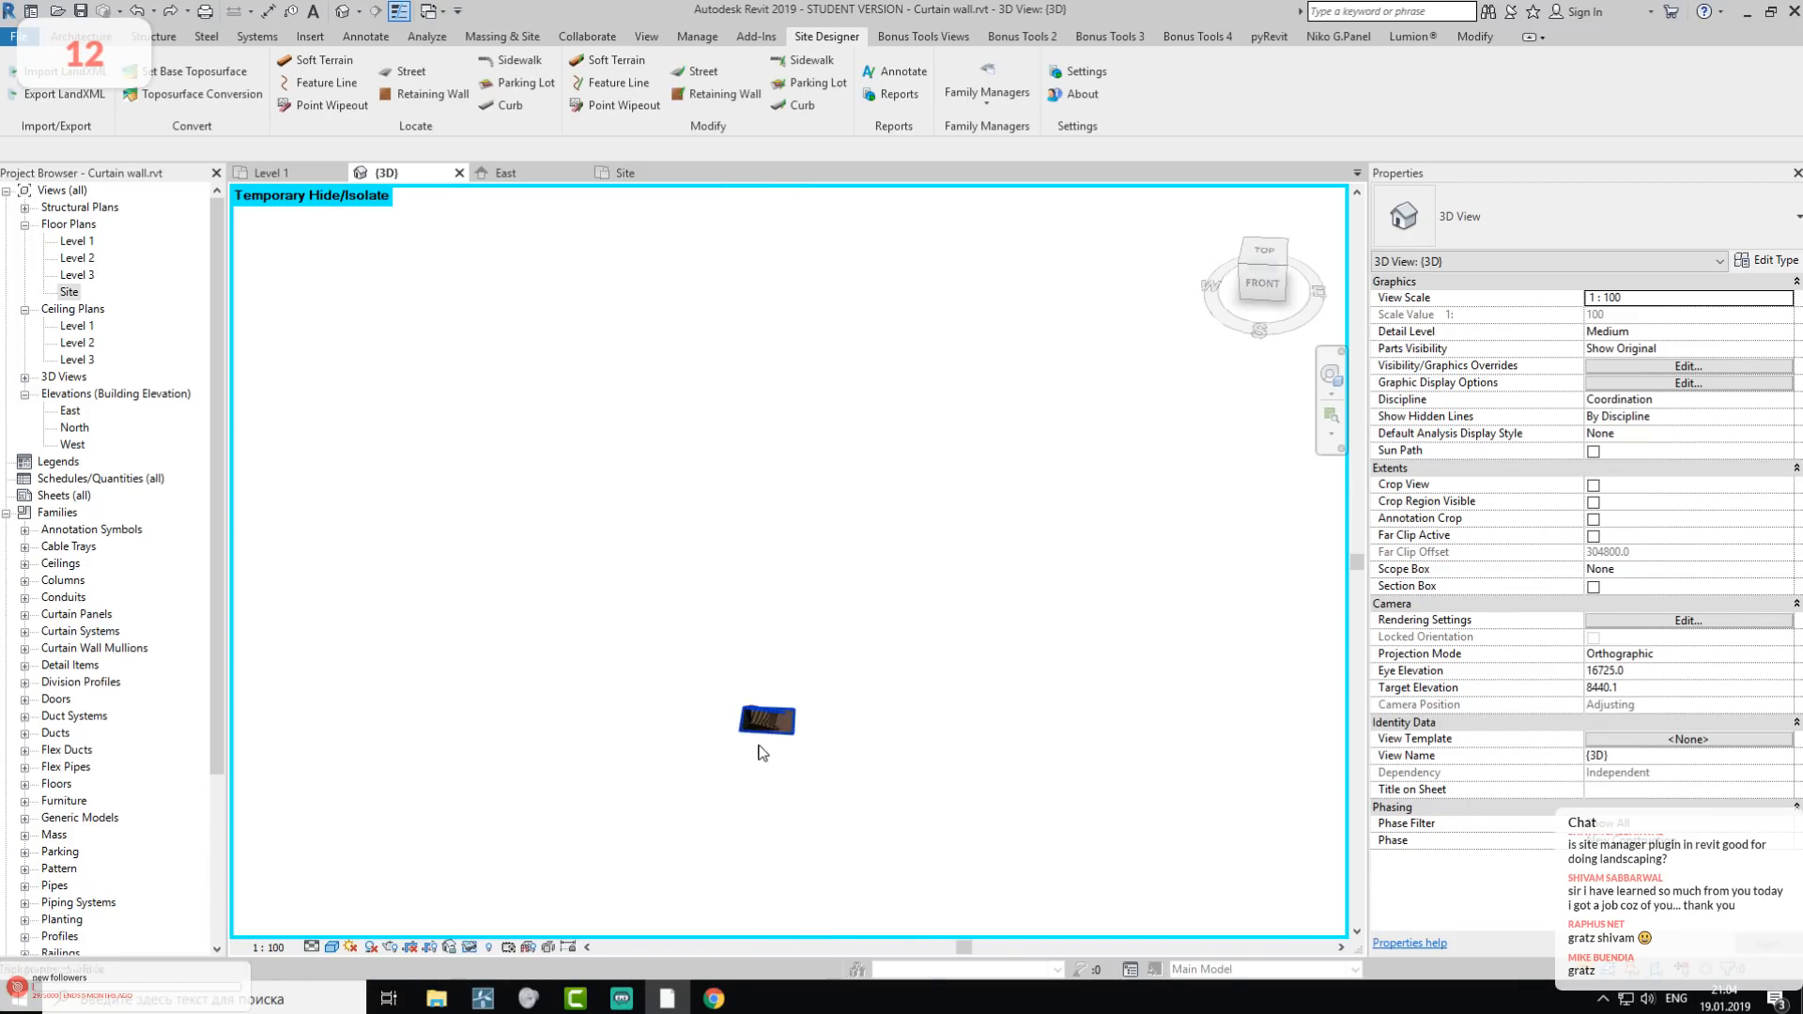
- Start a new Site Designer feature line in the Site plan with a linear point interval of 0 mm
scroll(772, 738, up, 10)
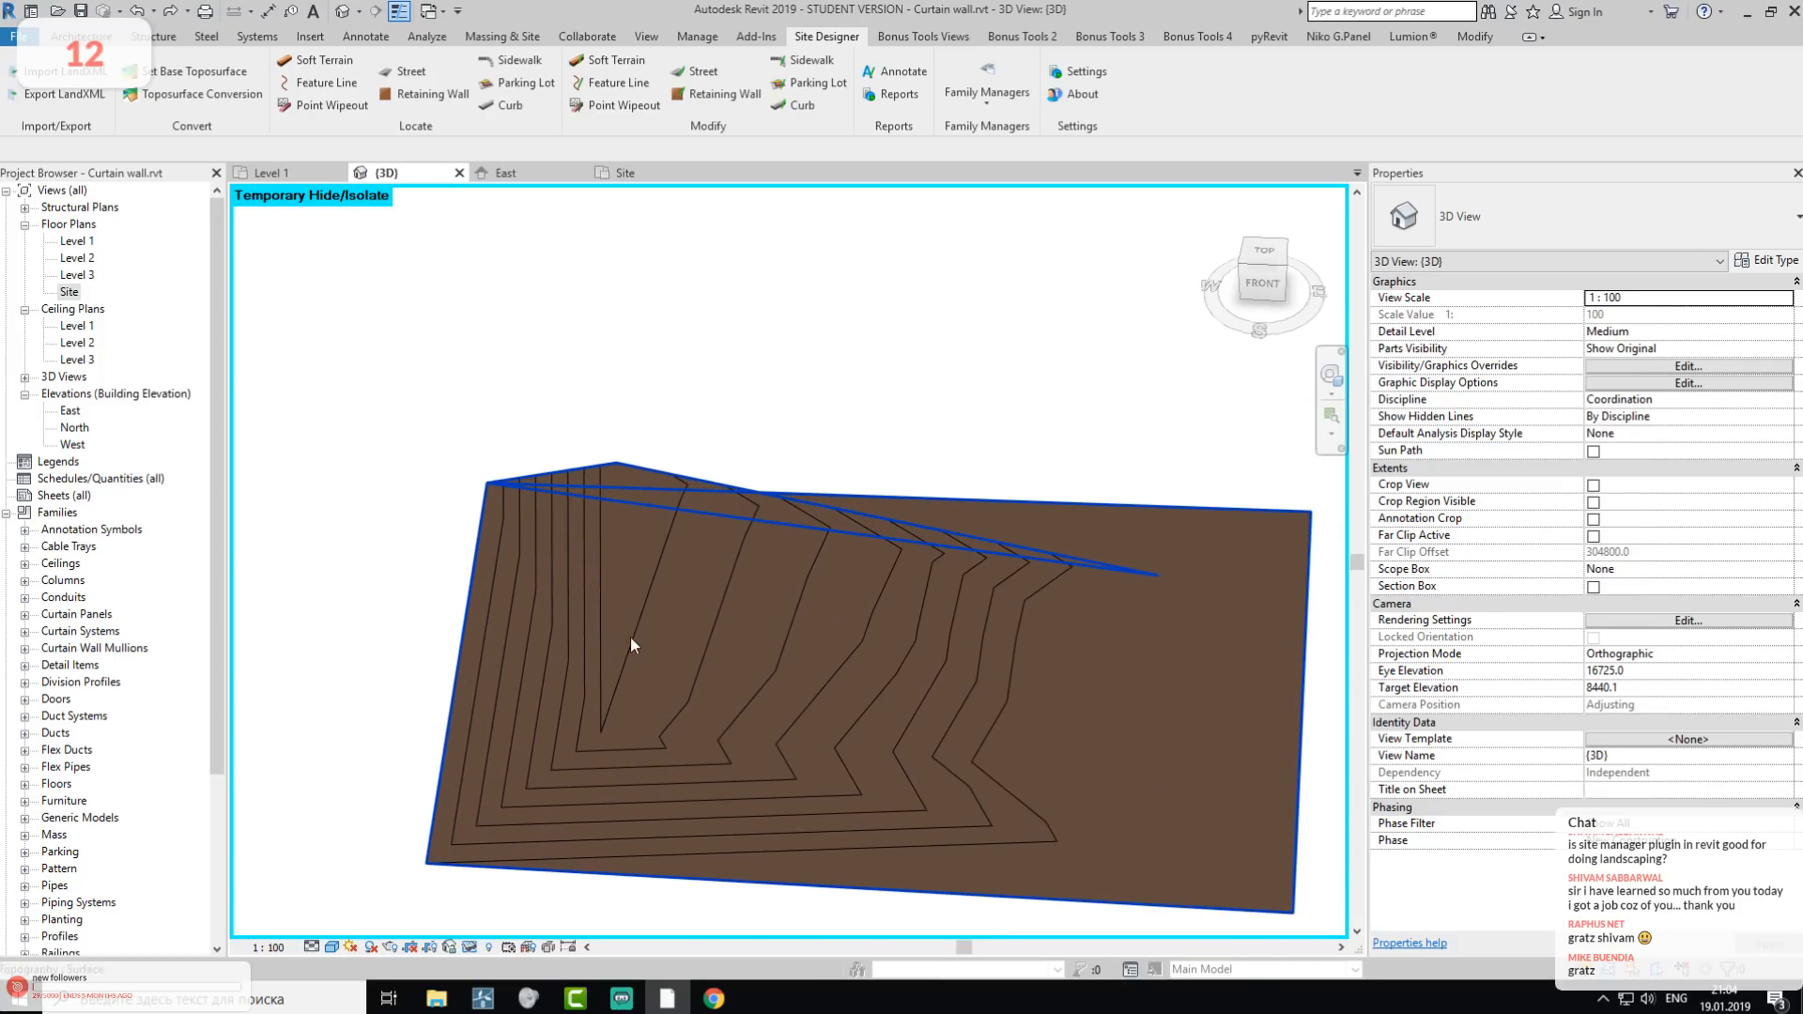
click(624, 173)
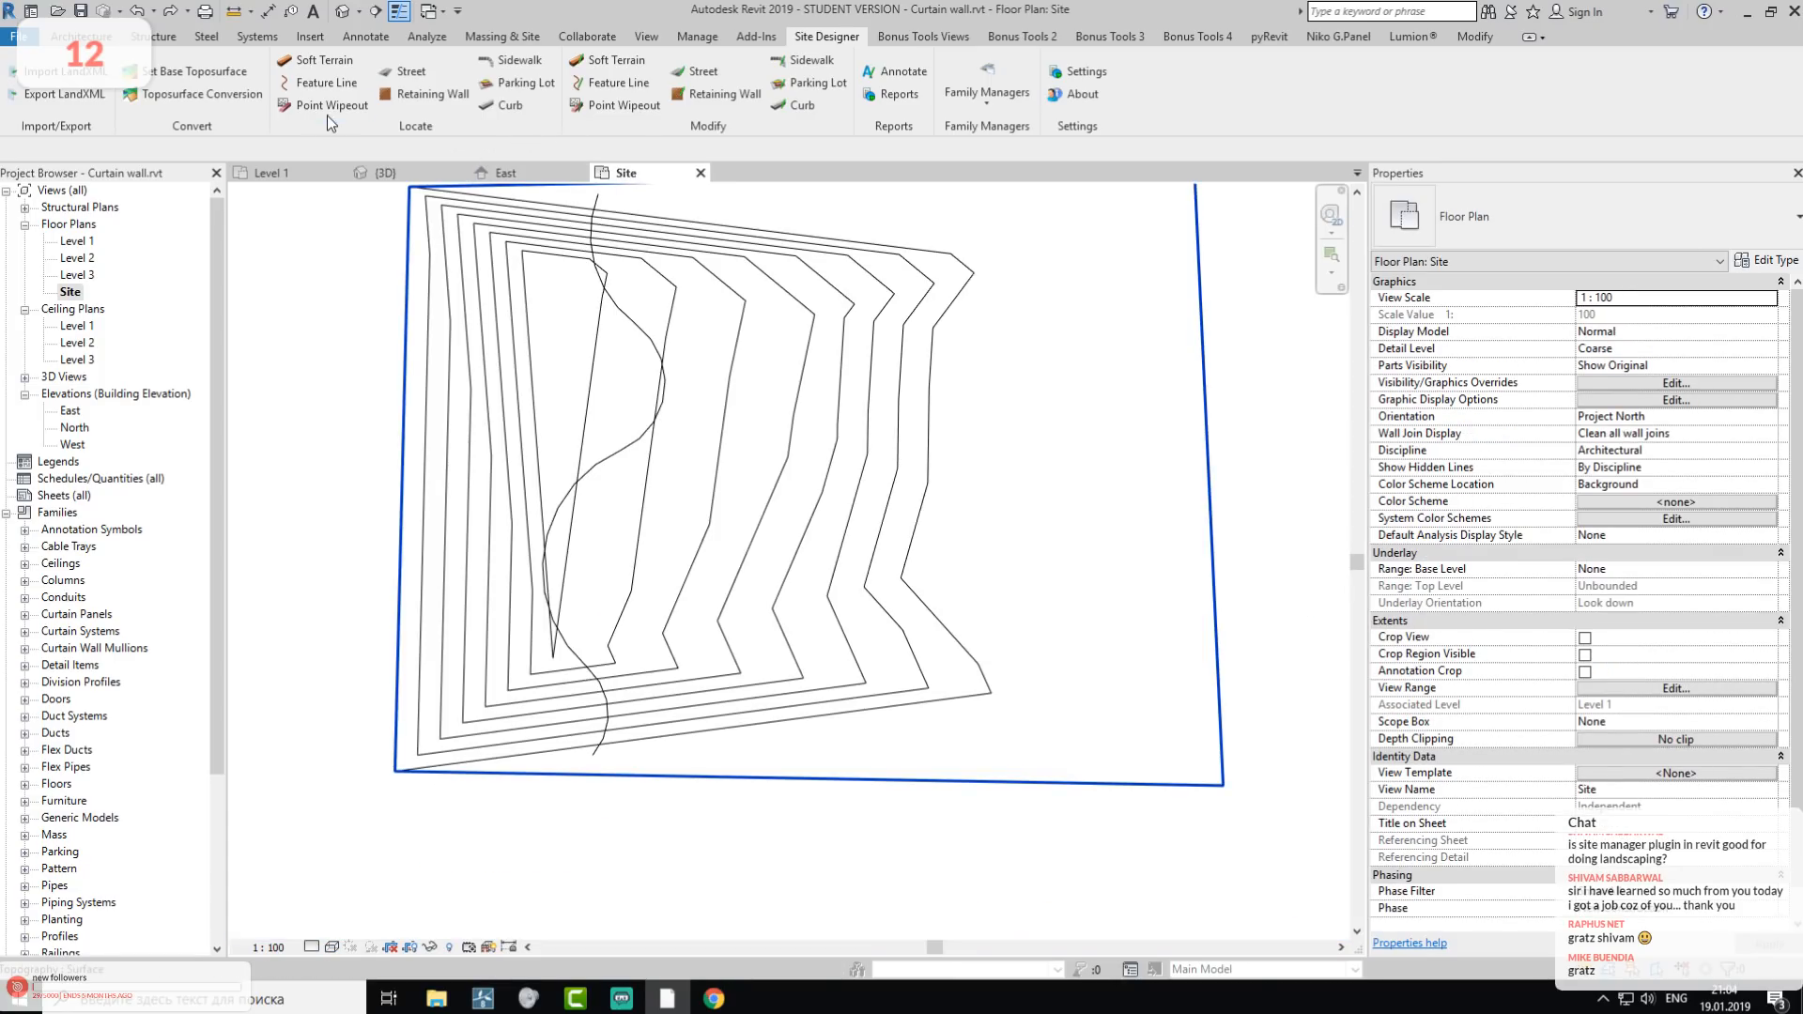
click(327, 85)
click(252, 78)
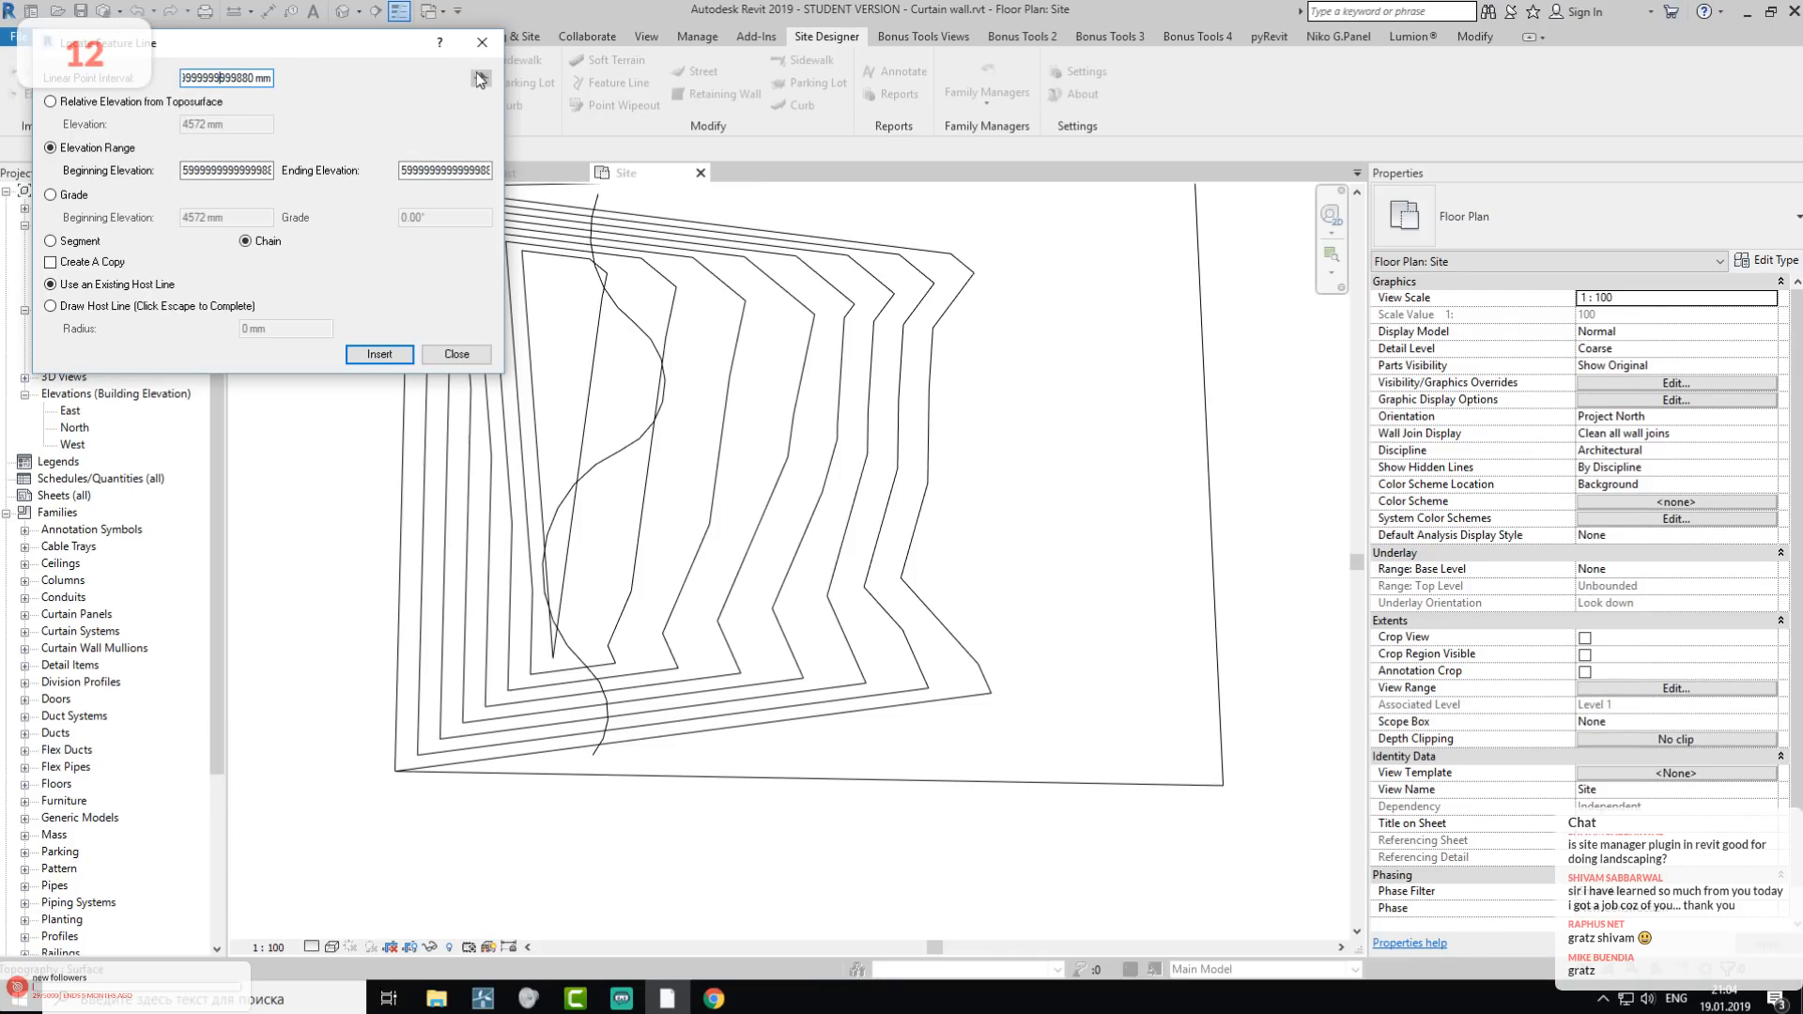
drag(267, 78, 40, 61)
text(m)
key(Home)
text(0)
- Set both the beginning and ending elevations of the feature line's elevation range to 6000 mm
double_click(184, 170)
text(6)
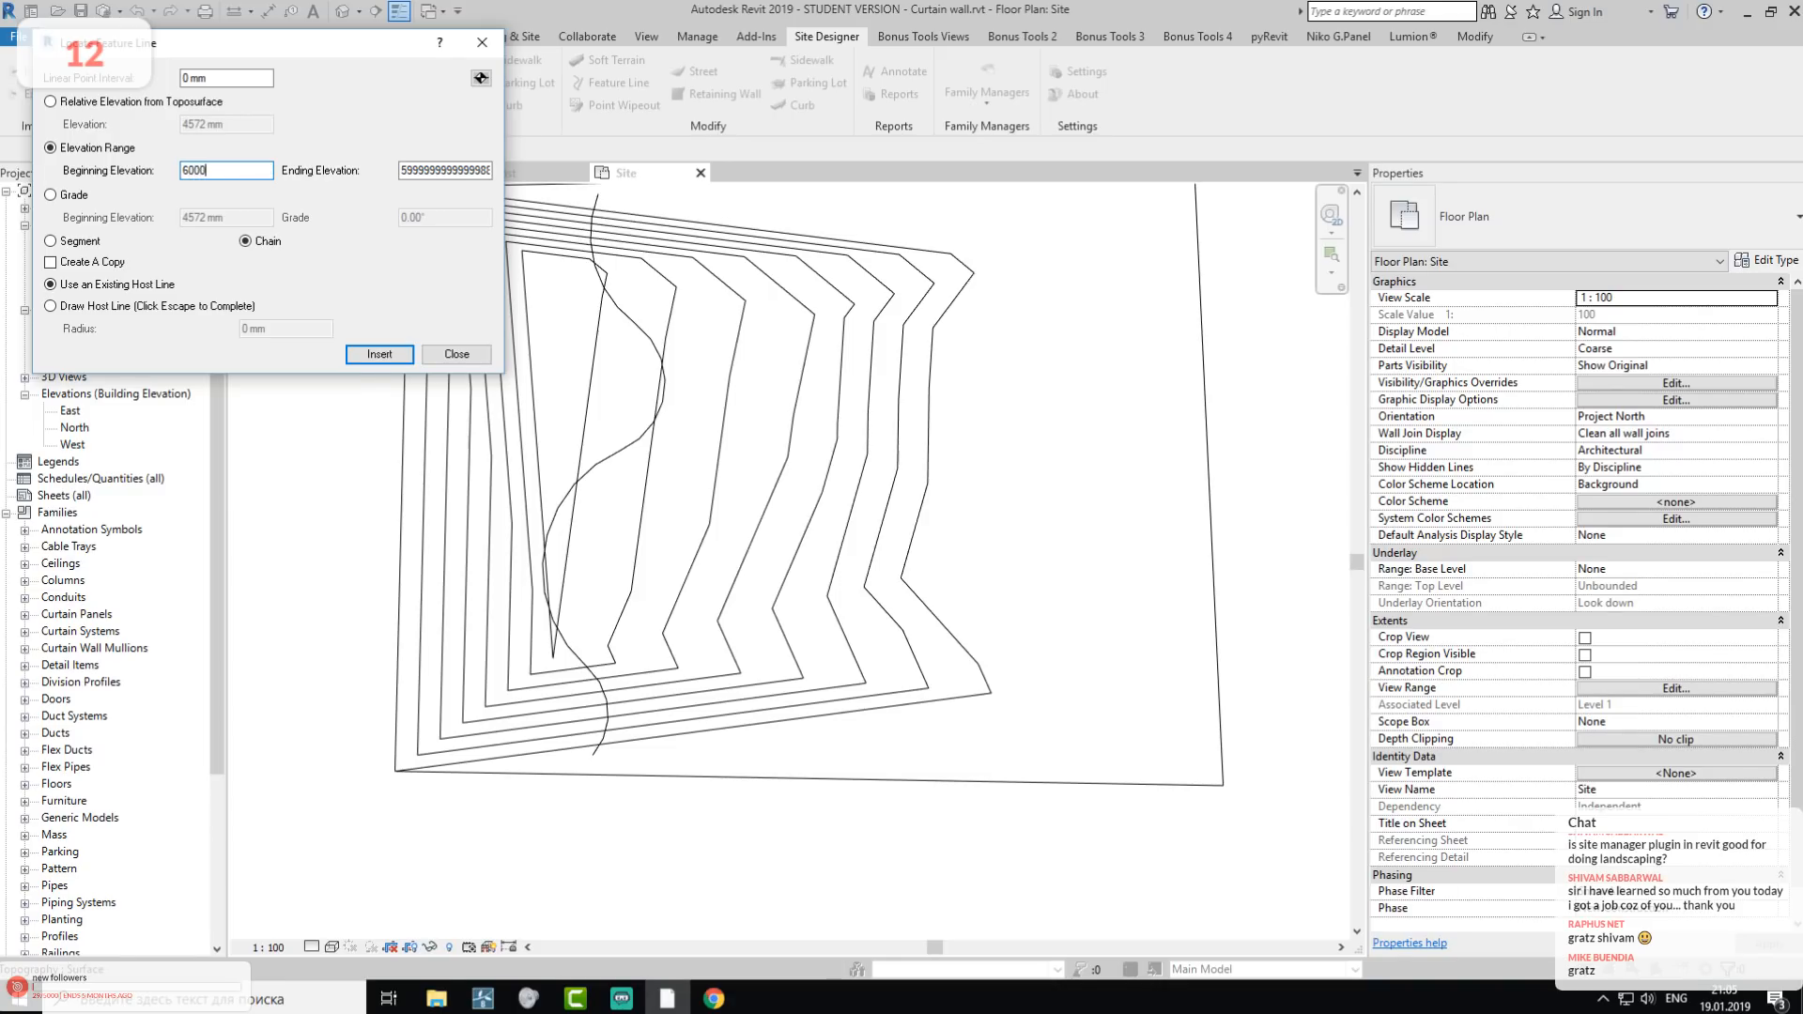
text(000)
click(400, 171)
double_click(406, 170)
text(6000)
- Insert the feature line along the winding detail curve and close the feature line settings
click(385, 355)
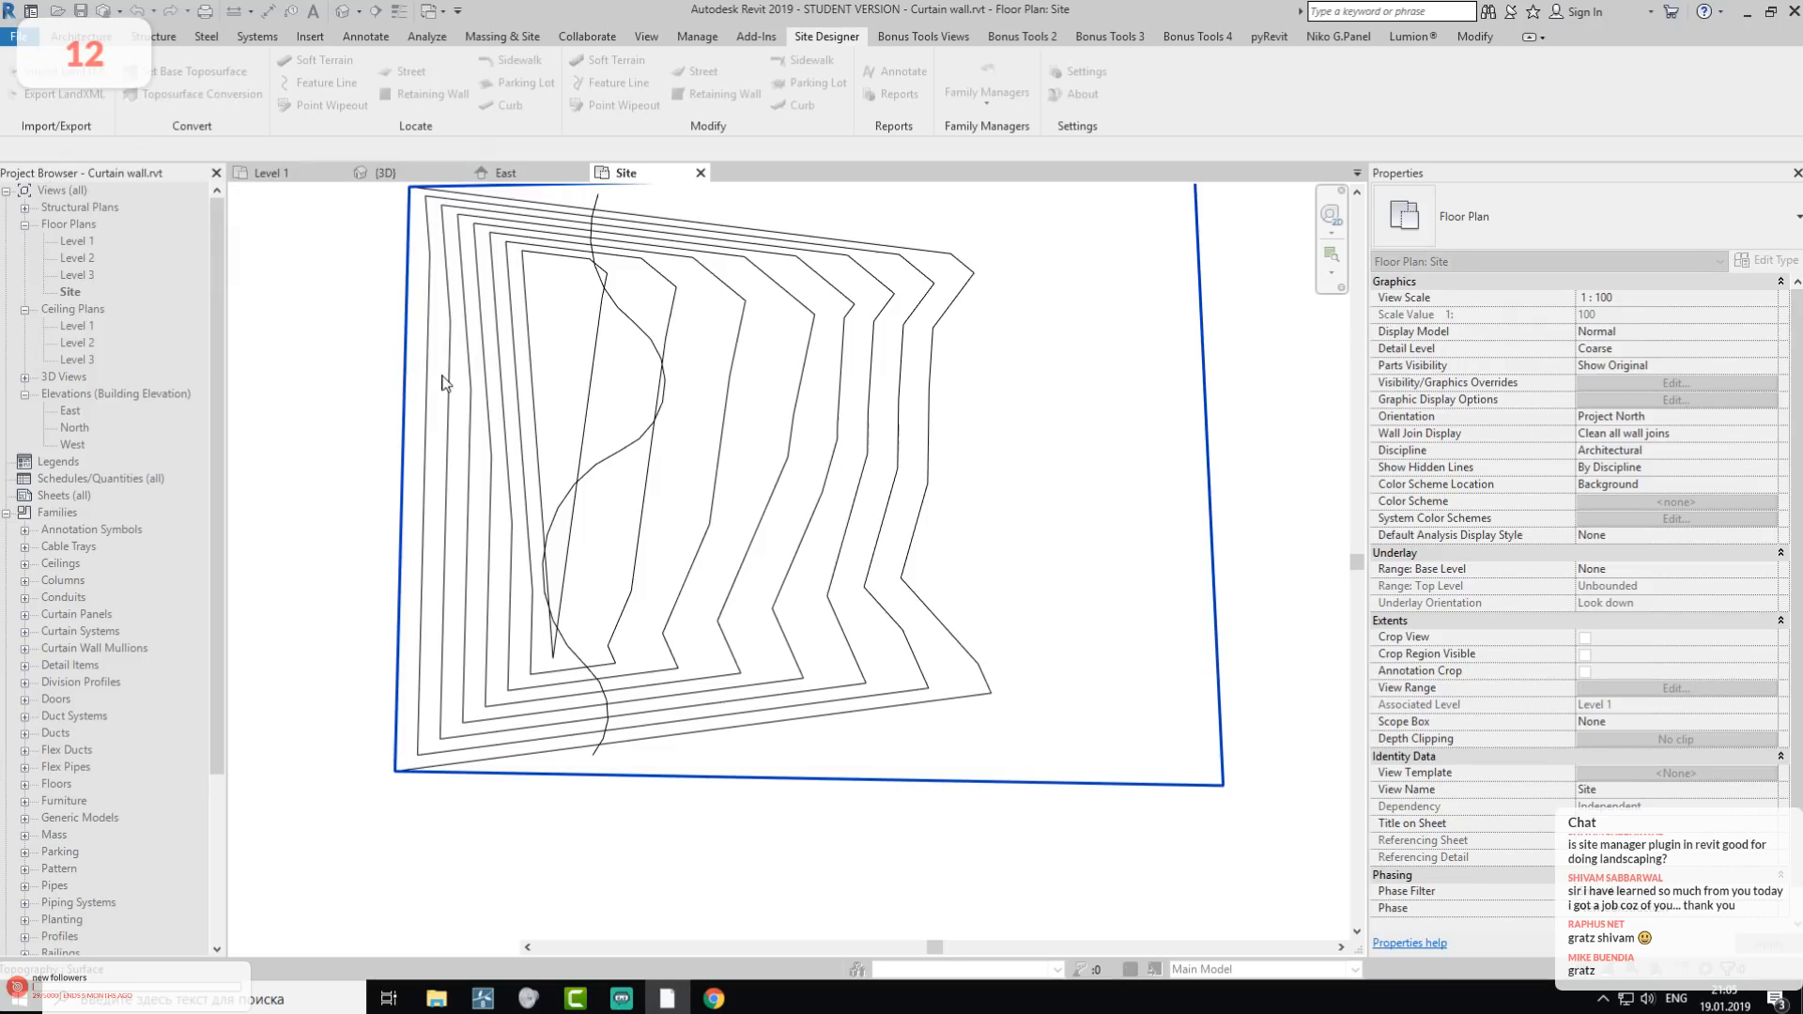
click(596, 235)
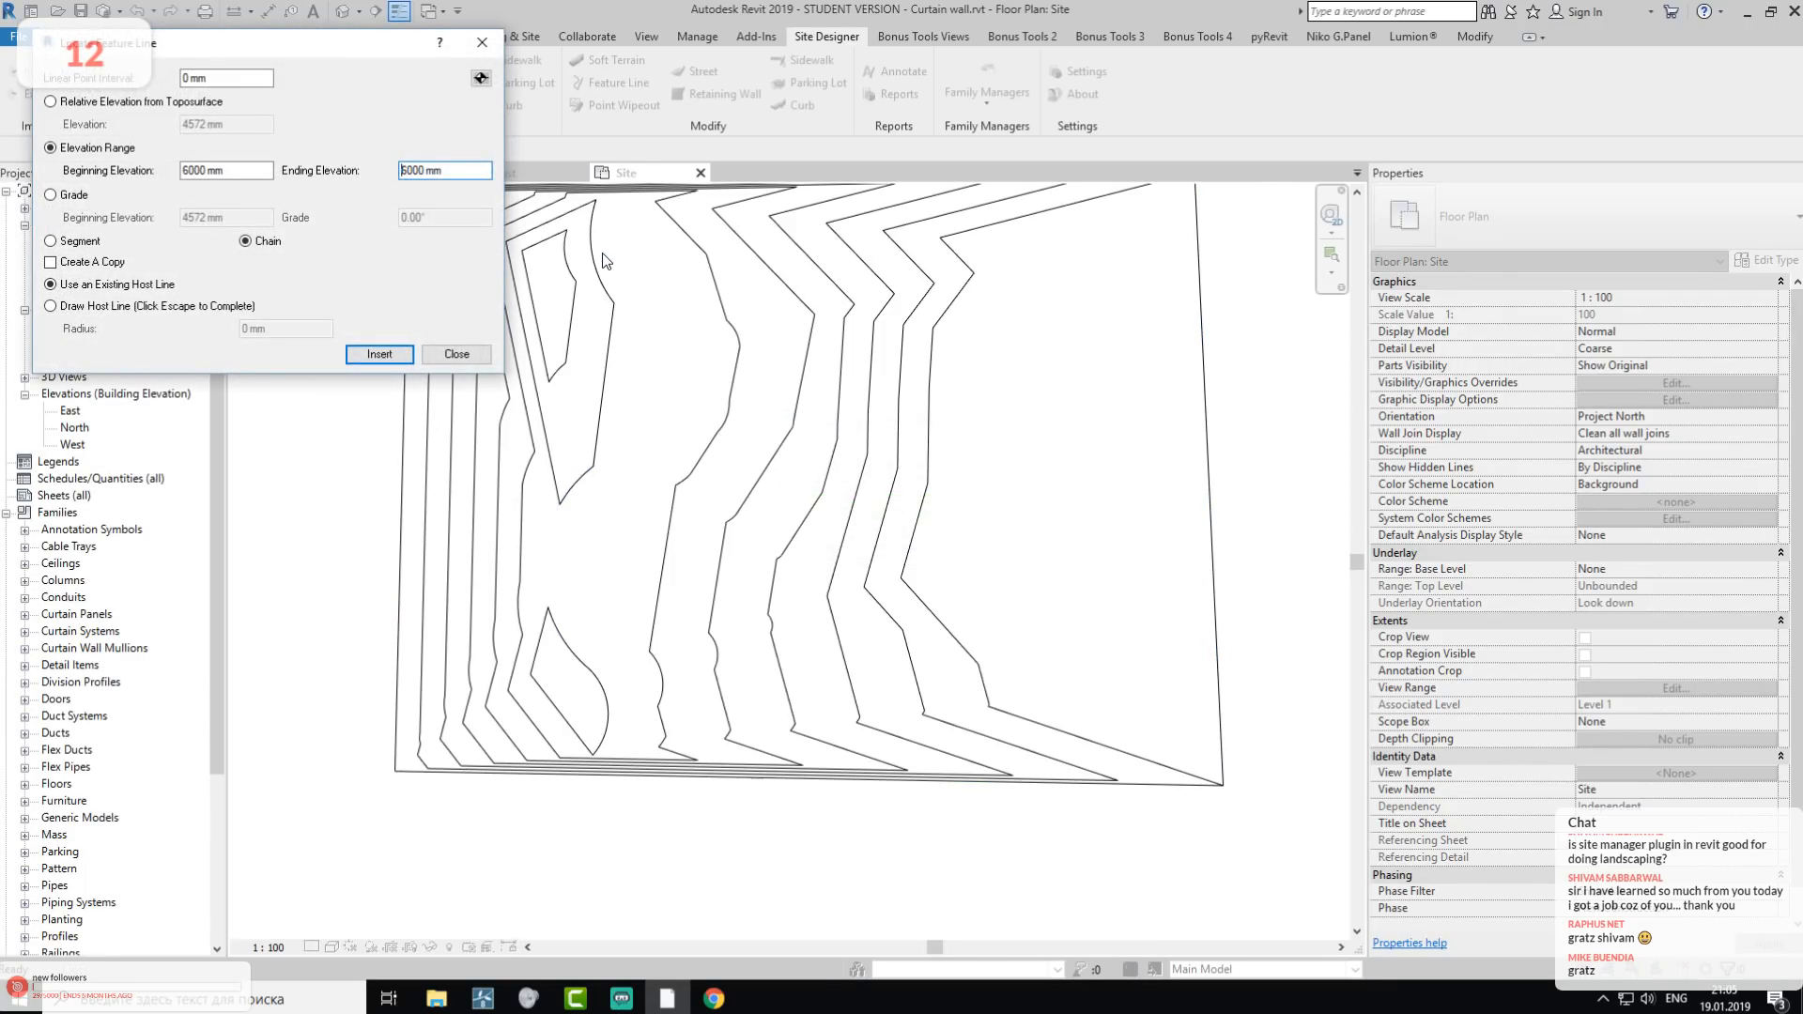
click(447, 355)
- Inspect the reshaped contours in the Site plan and the terrain in the 3D view
middle_drag(615, 434, 670, 571)
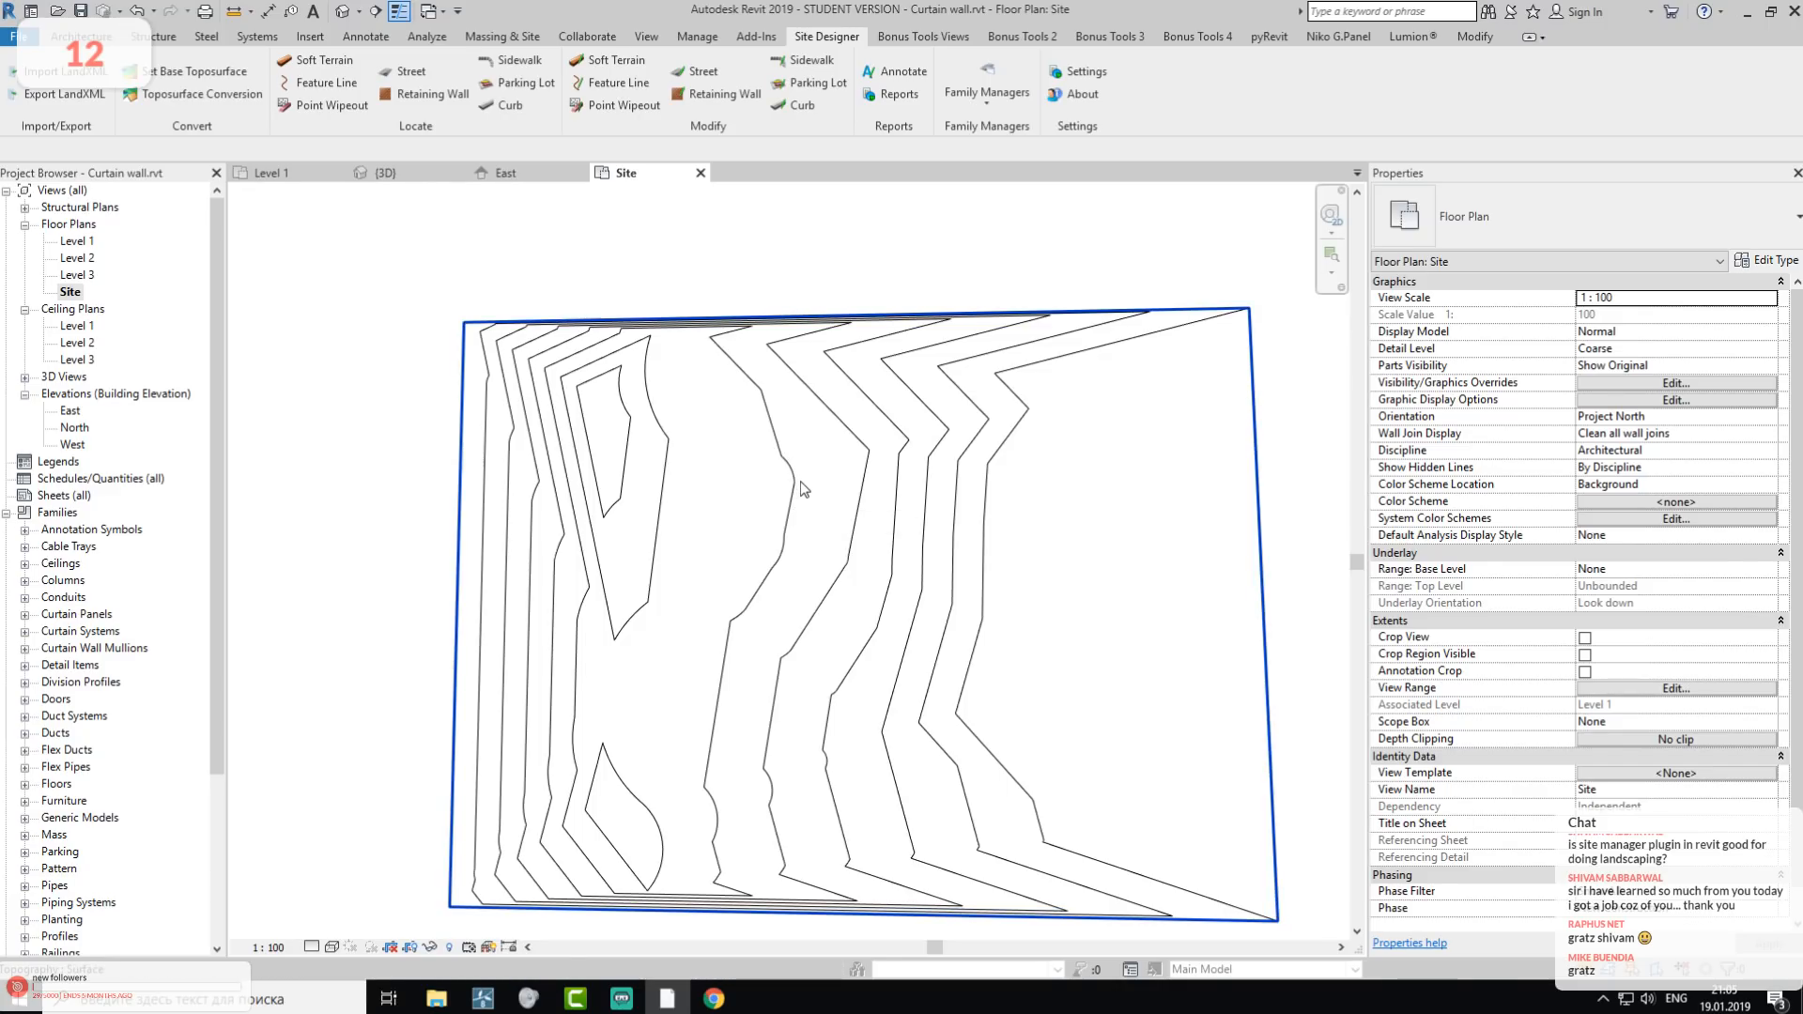
middle_drag(742, 601, 751, 376)
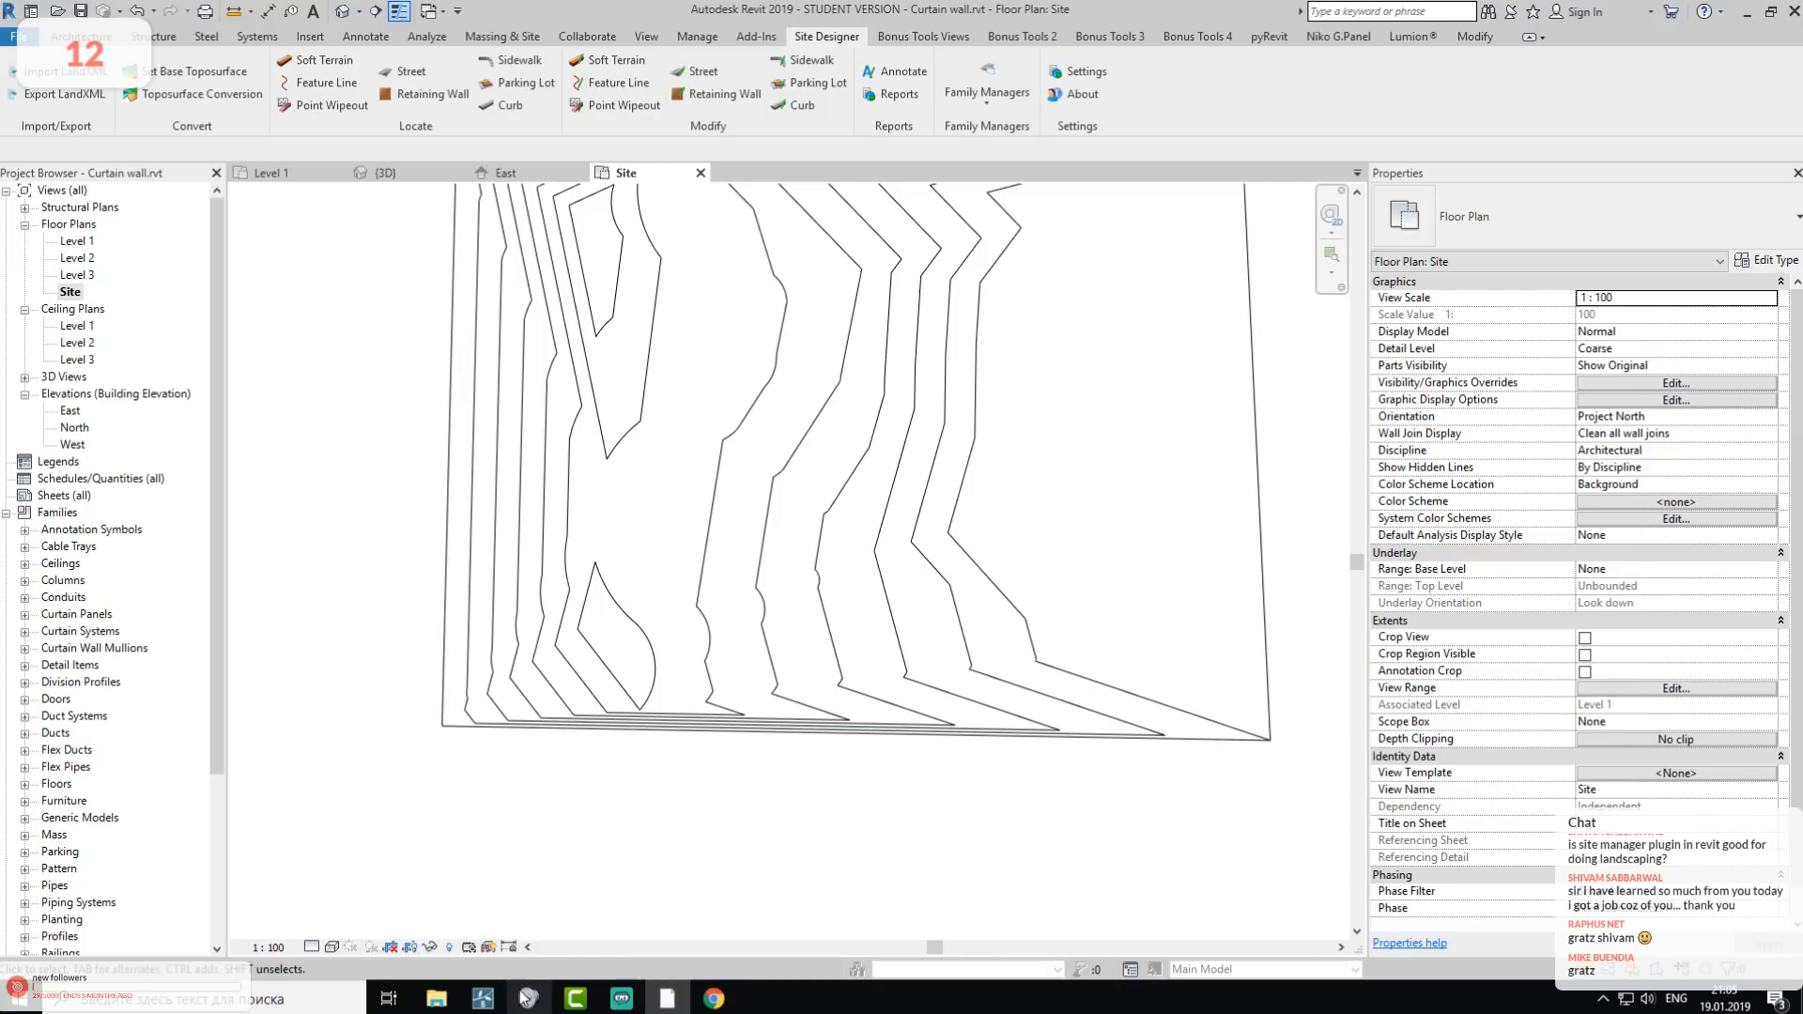
click(483, 997)
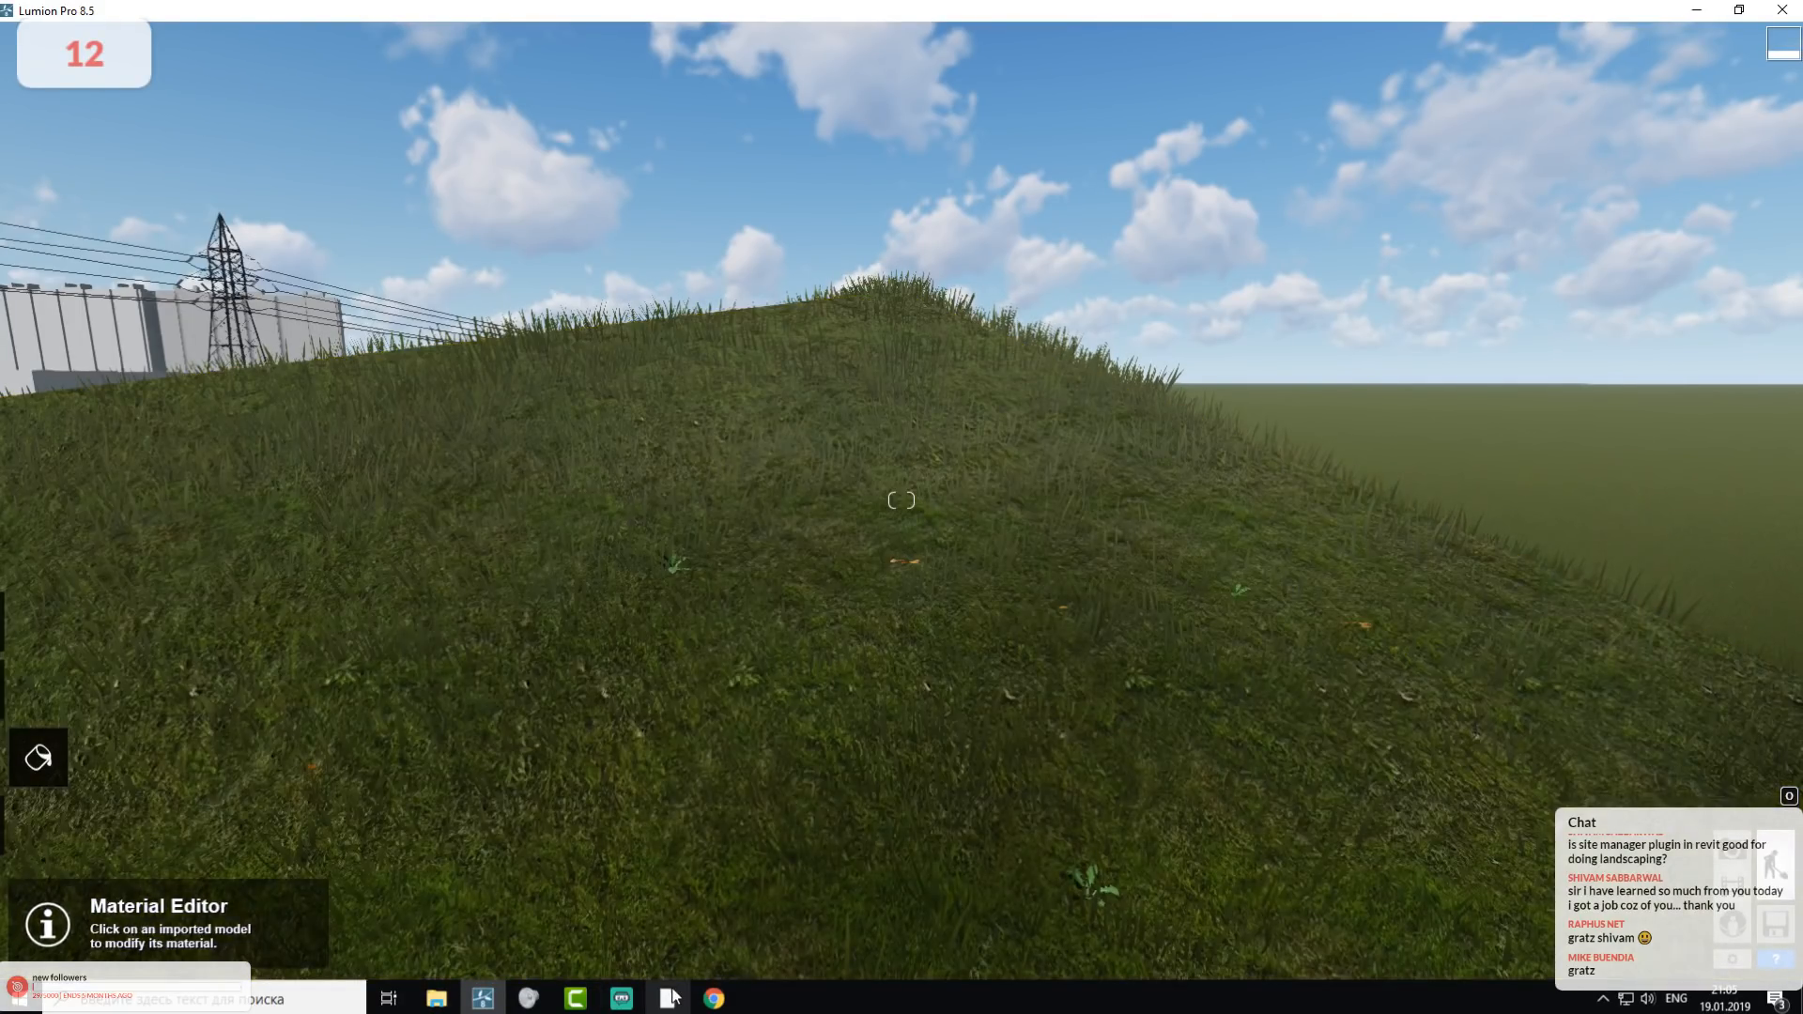
click(667, 998)
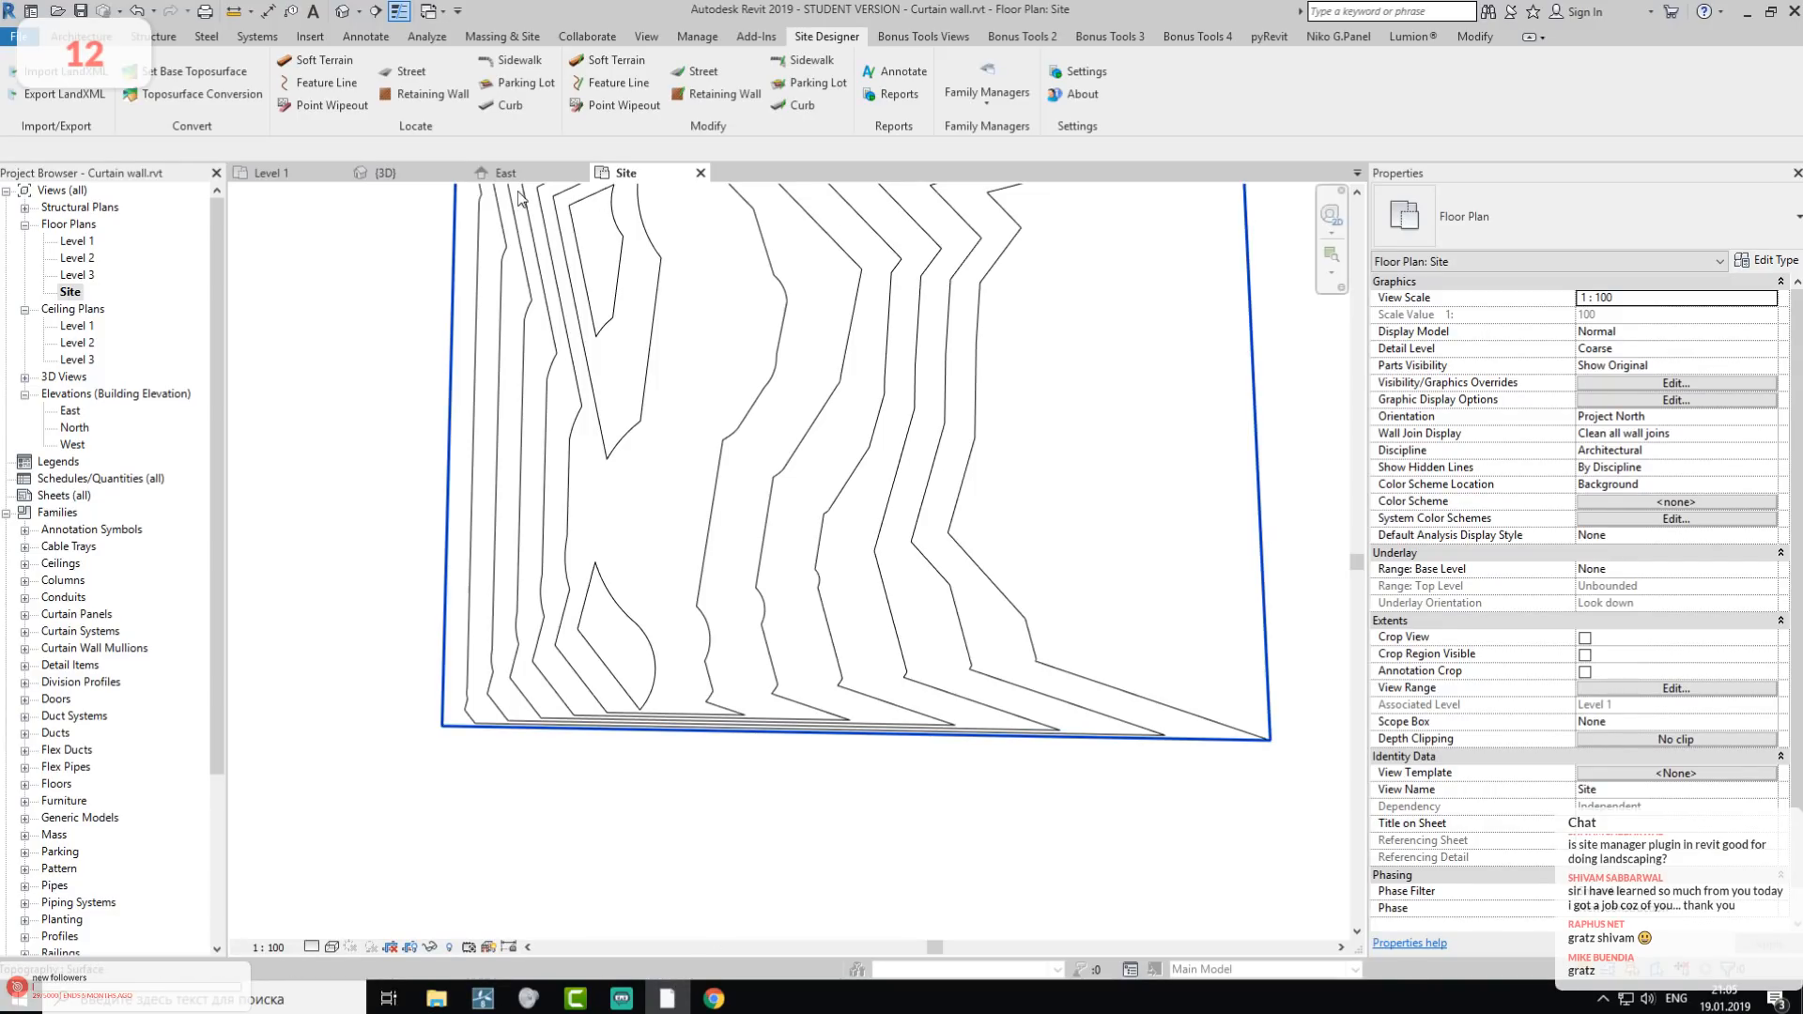
click(432, 174)
shift+middle_drag(803, 669, 712, 504)
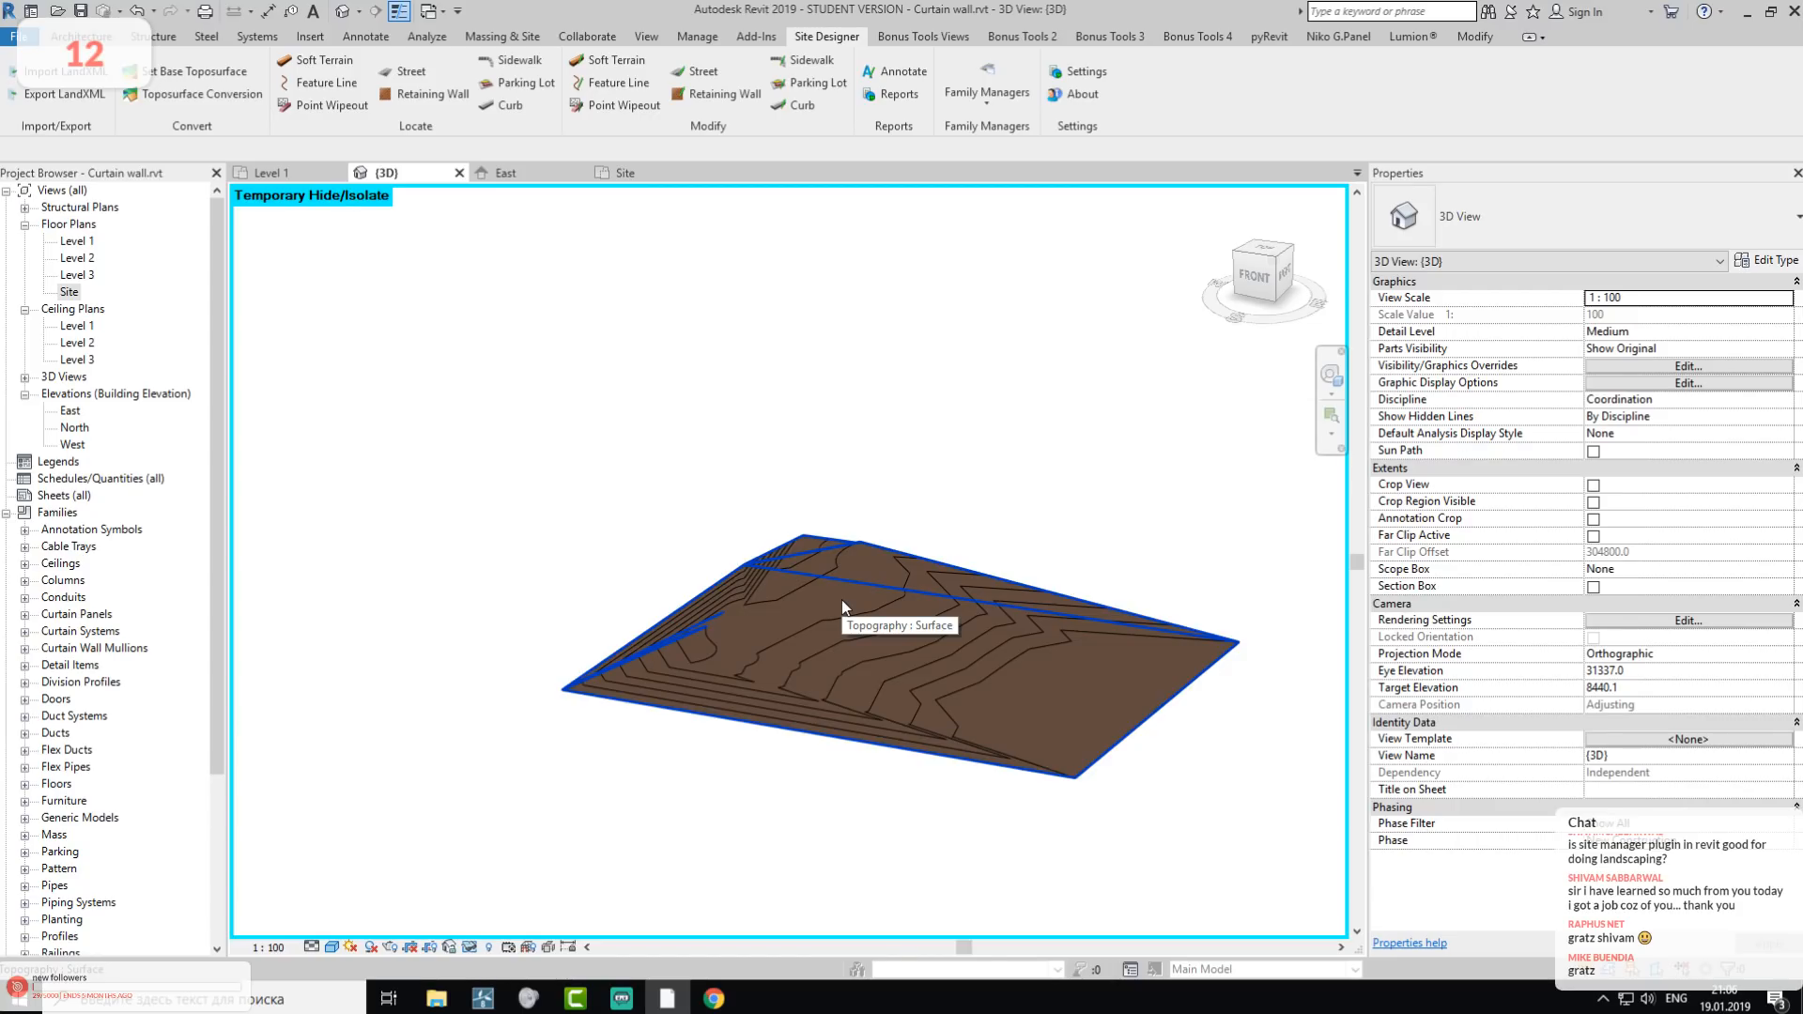
middle_drag(822, 590, 650, 558)
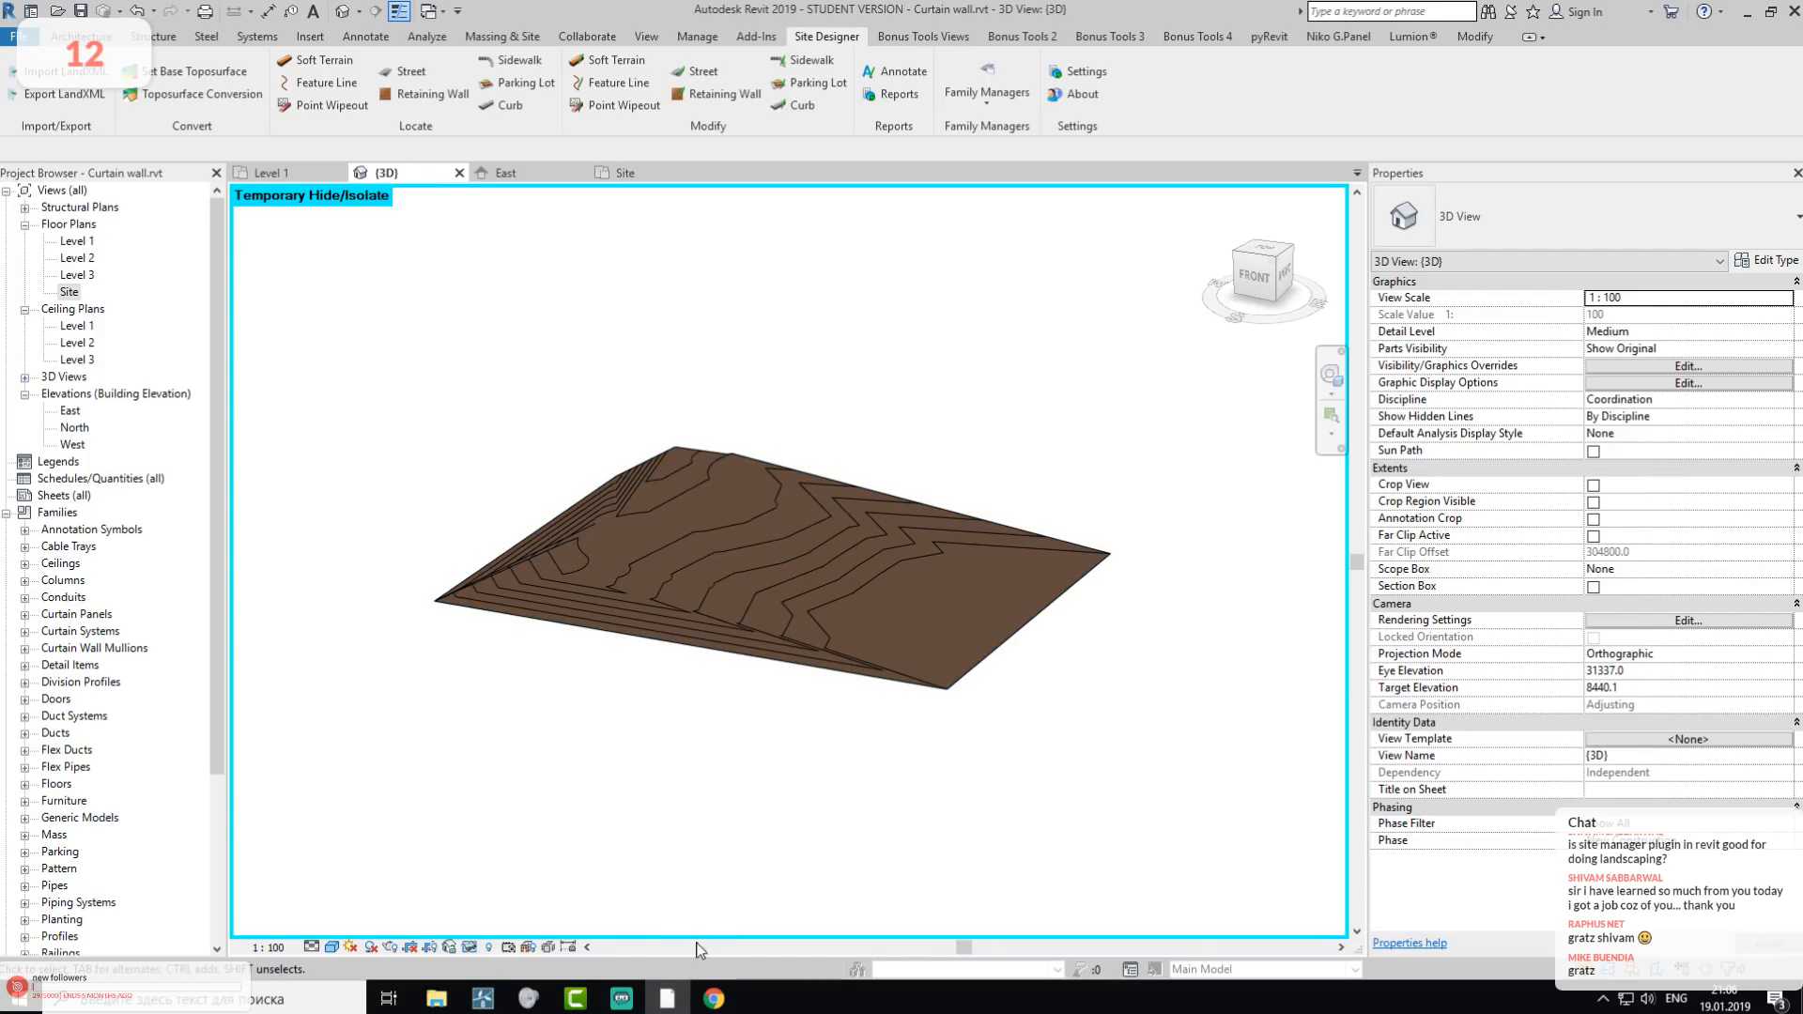
- Switch to Lumion, tour the landscape scene along the pergola path, and view the night render in Photo - 2
click(485, 998)
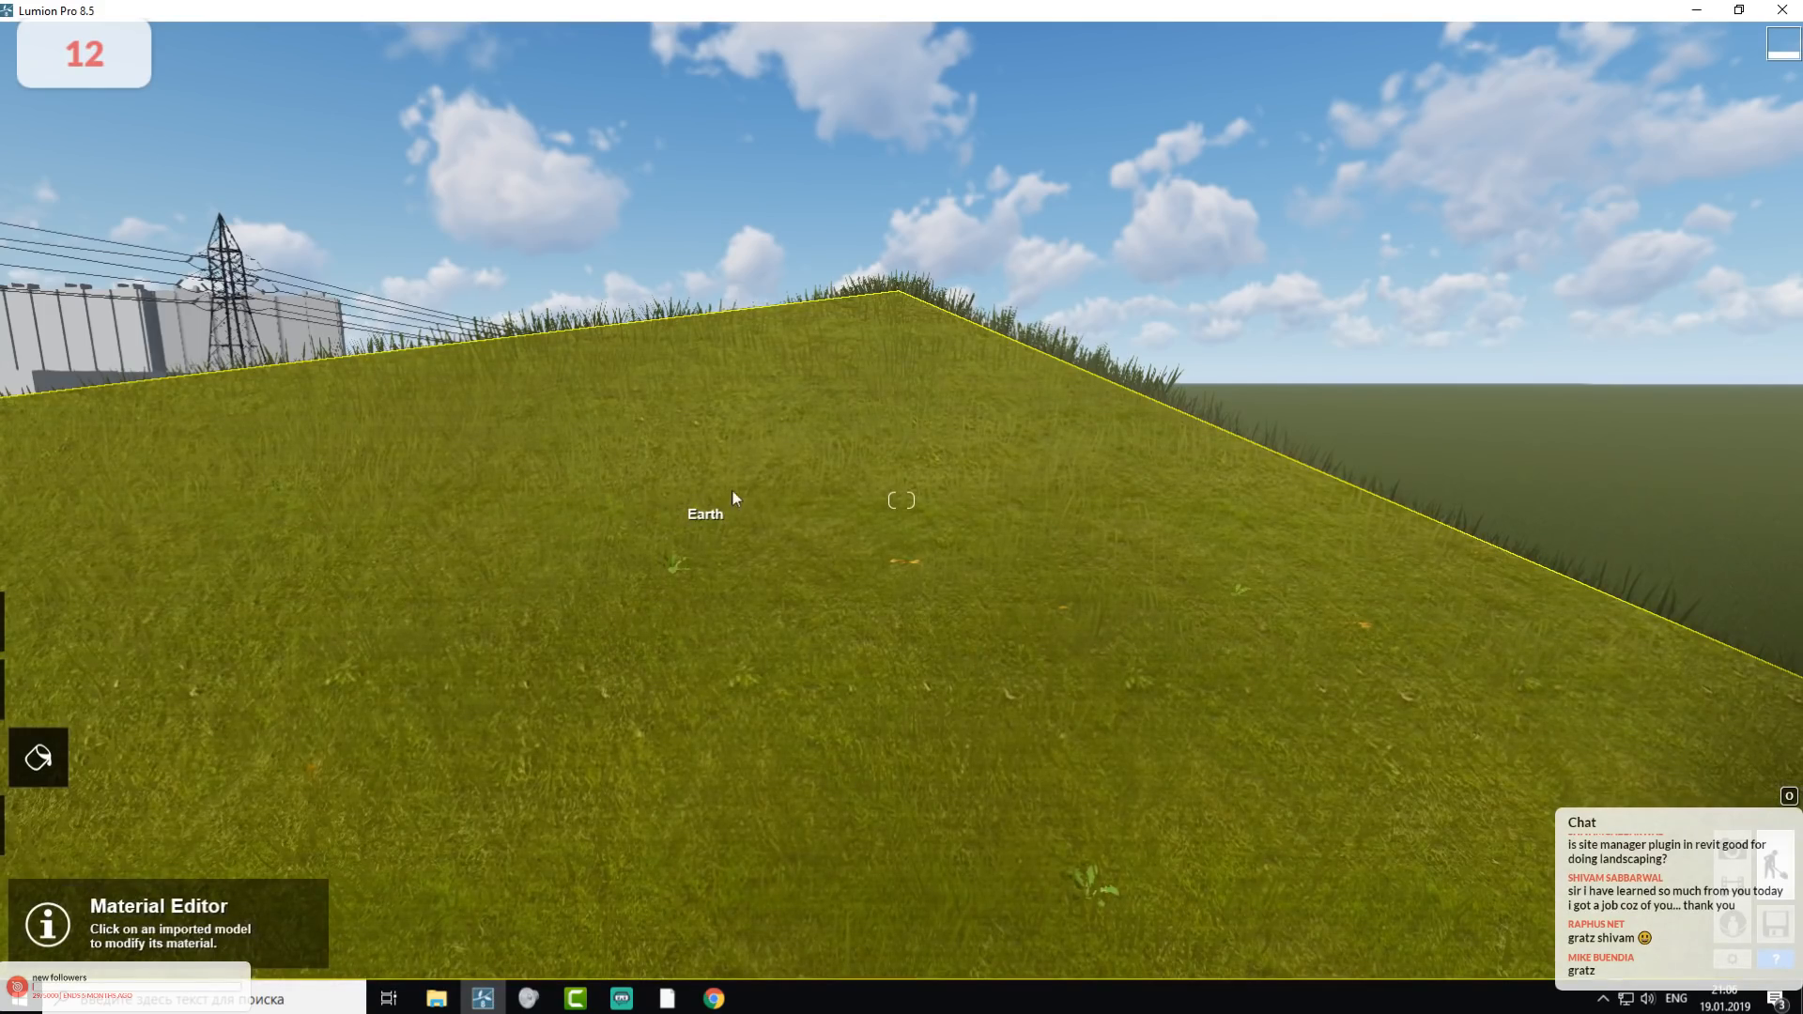
key(s)
right_drag(799, 494, 1072, 582)
key(w)
key(w)
key(w)
key(w)
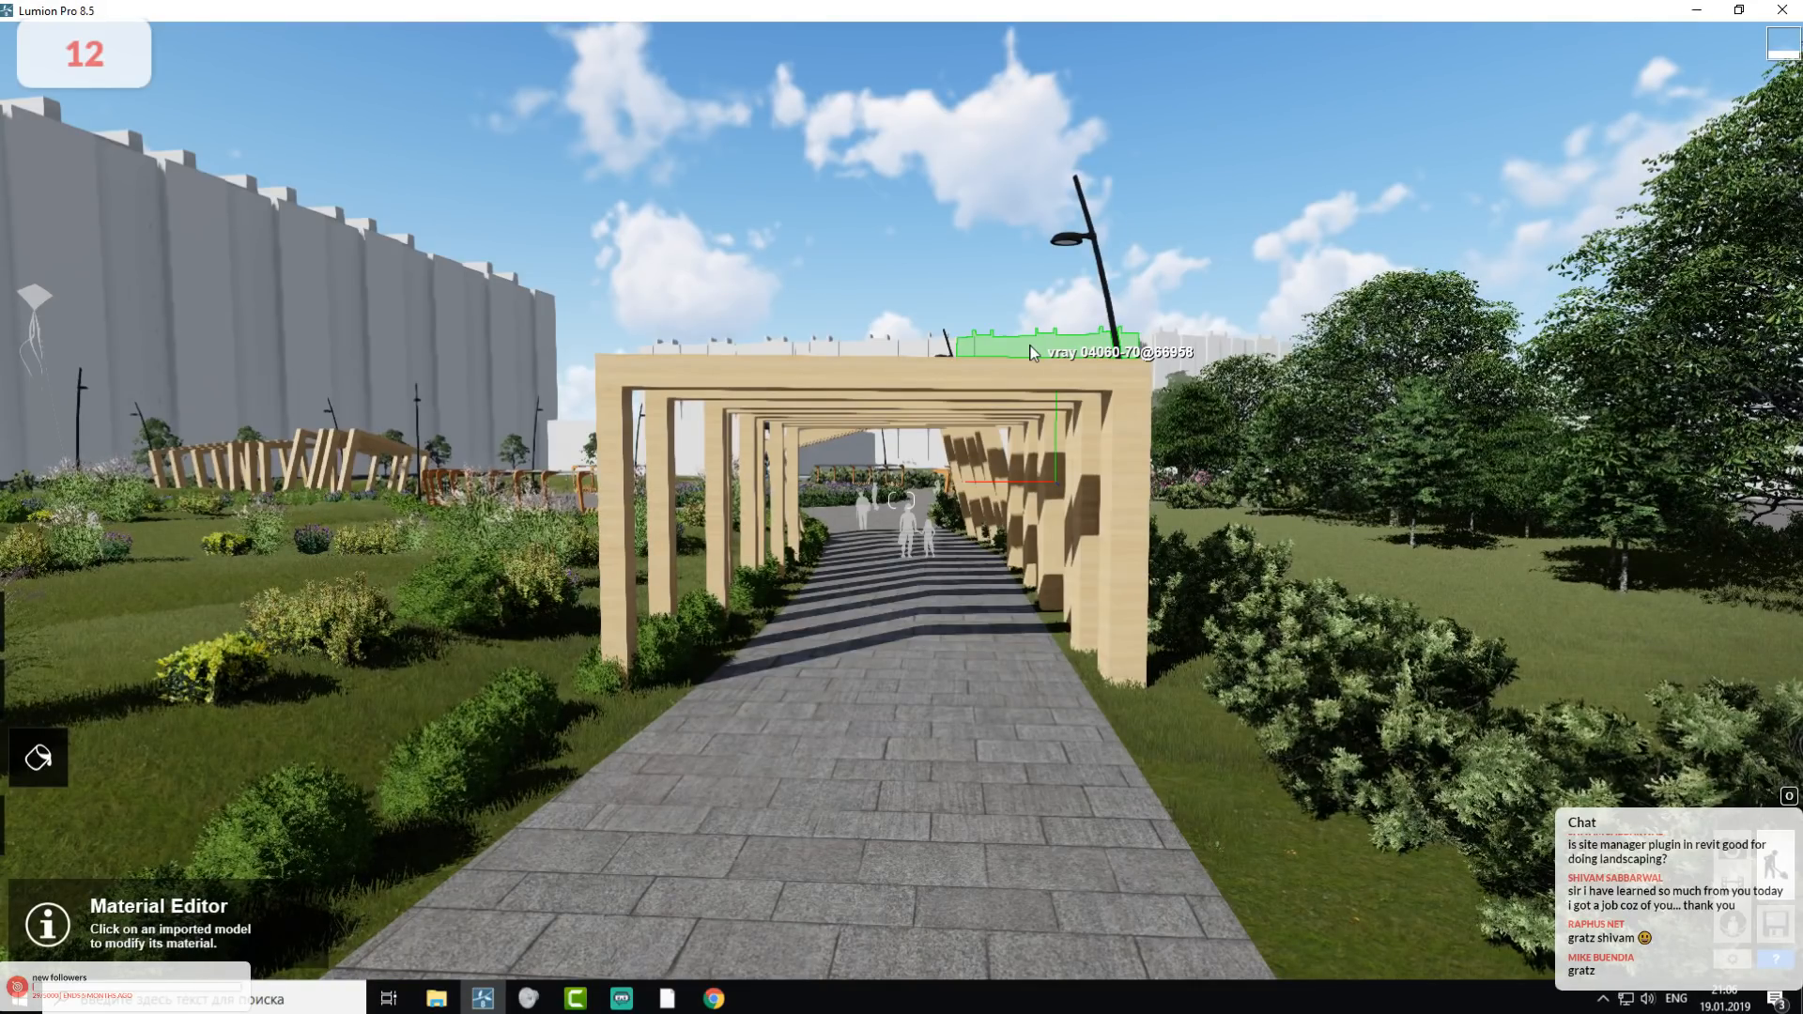
click(1733, 850)
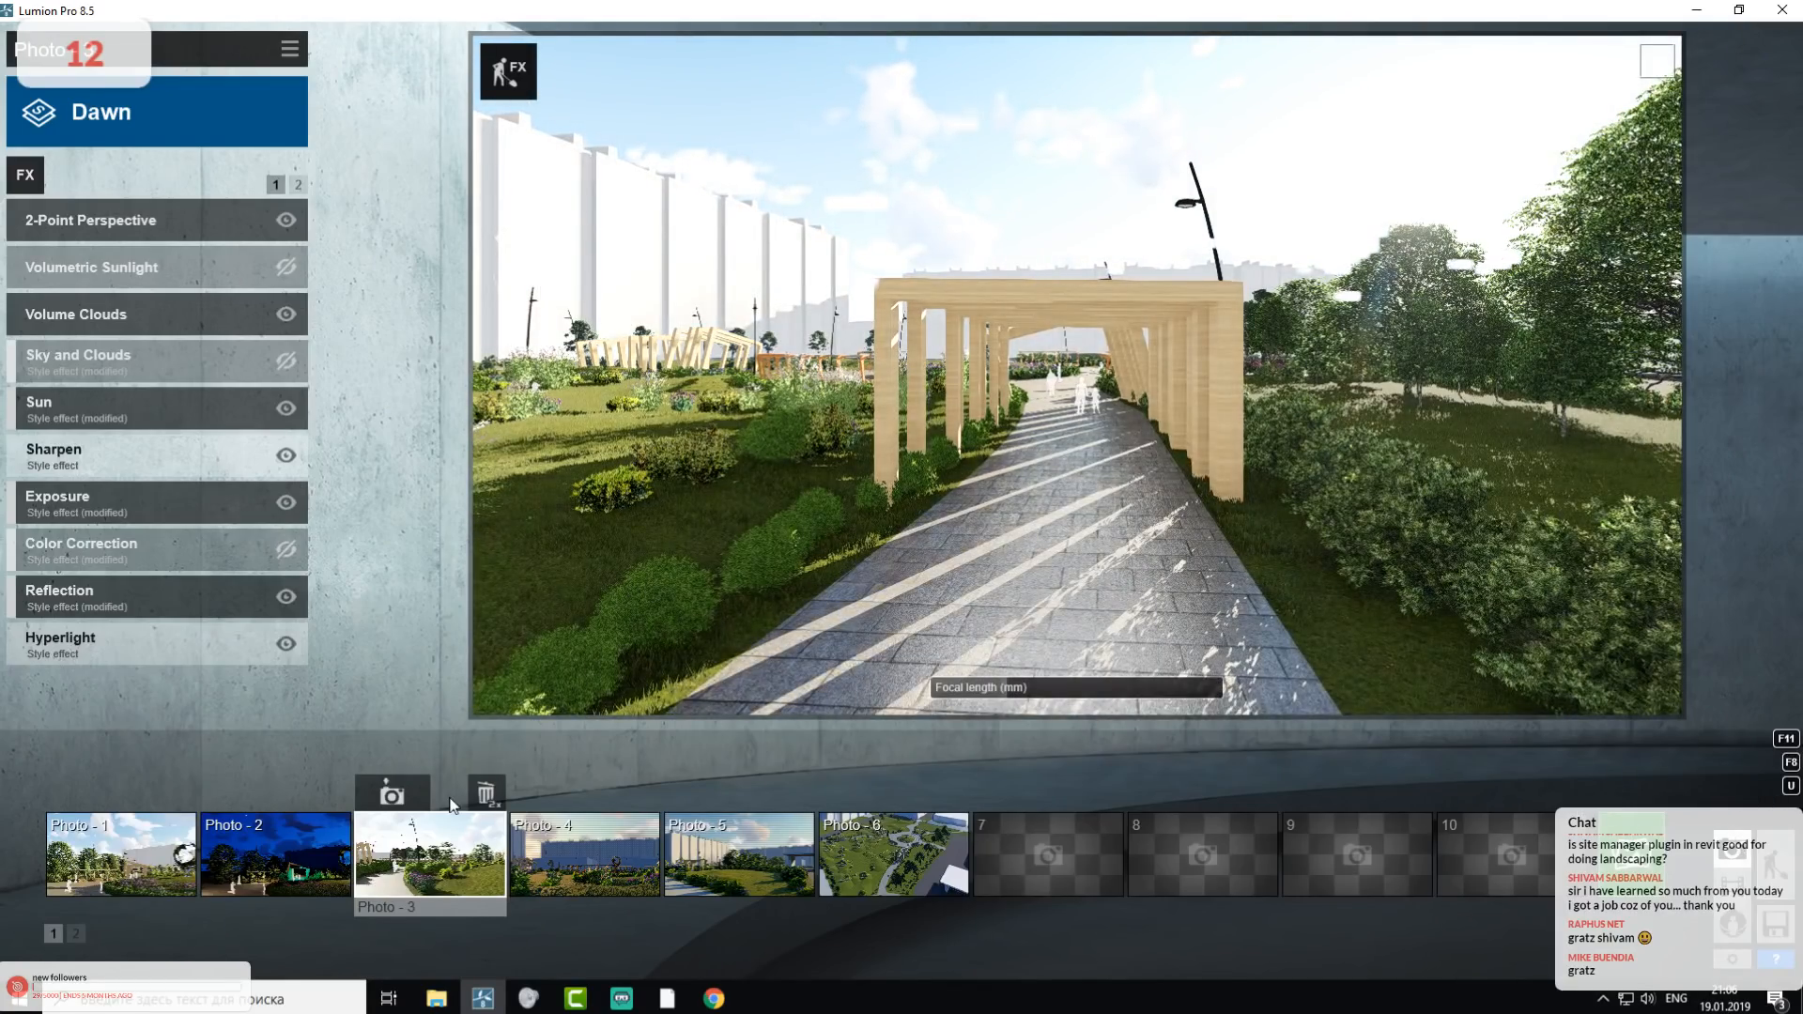
click(301, 872)
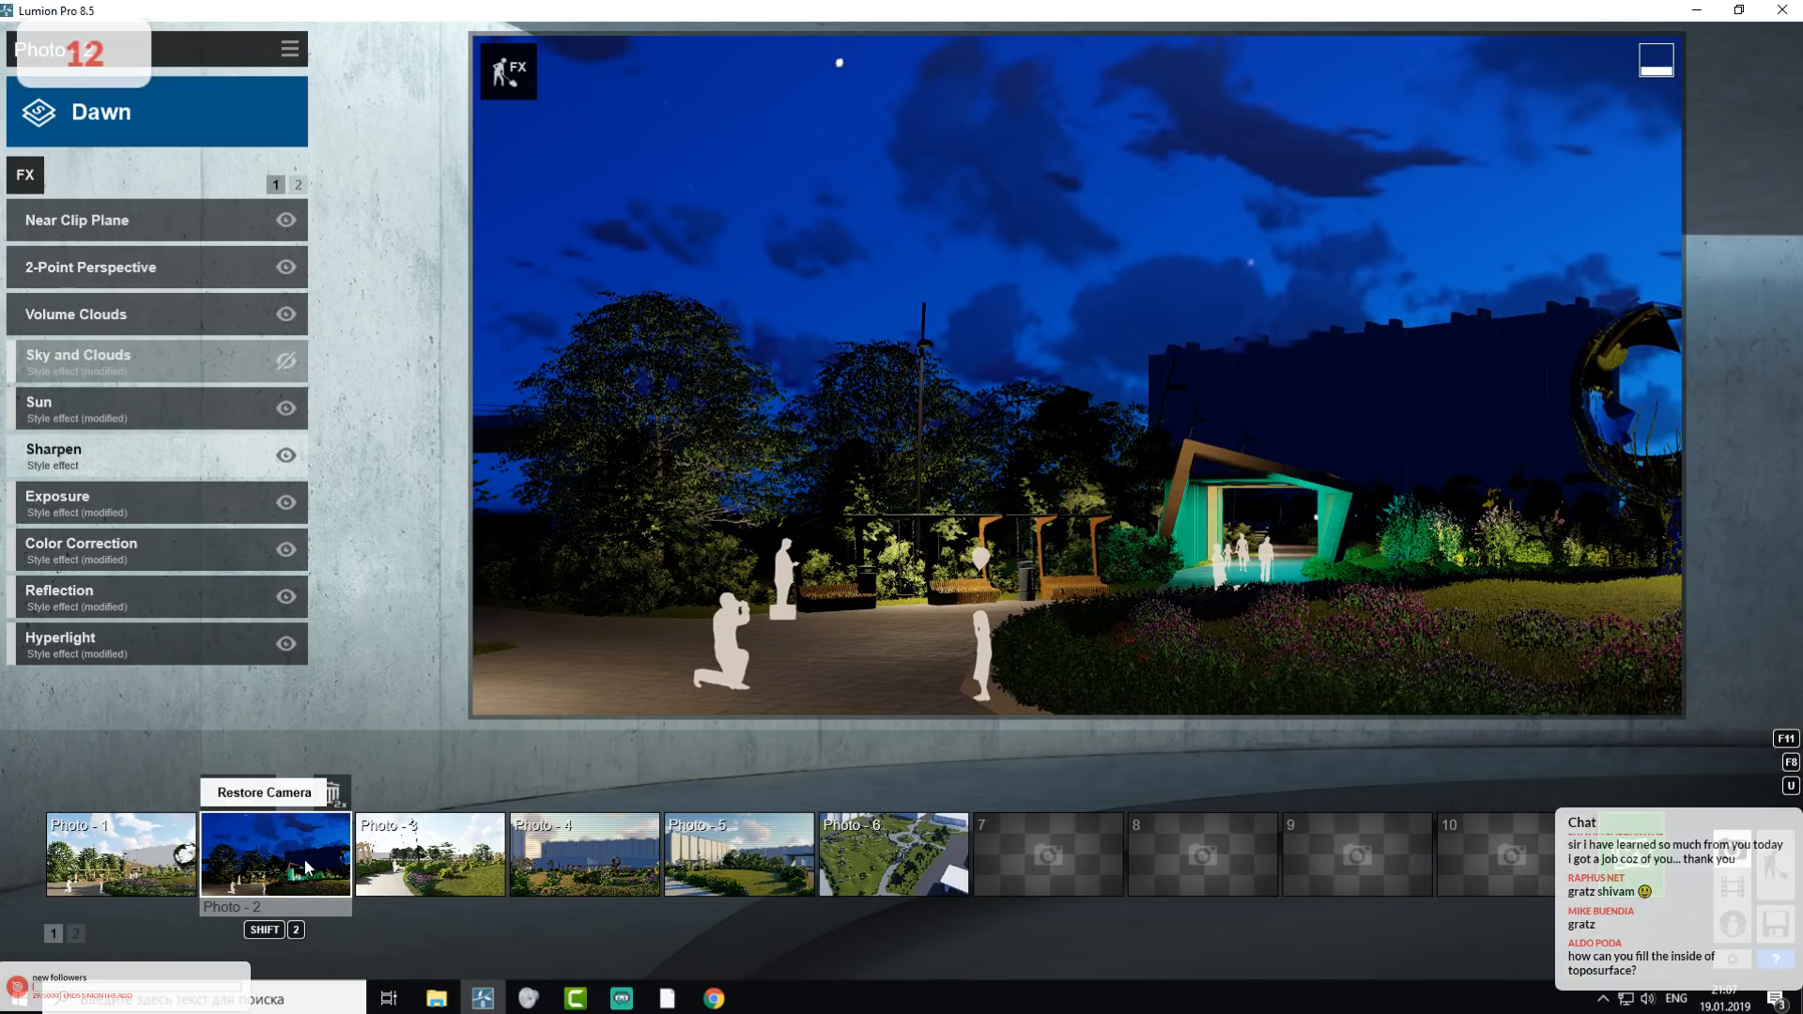
- Return to Revit and open the proposed toposurface for surface editing in the 3D view
click(667, 999)
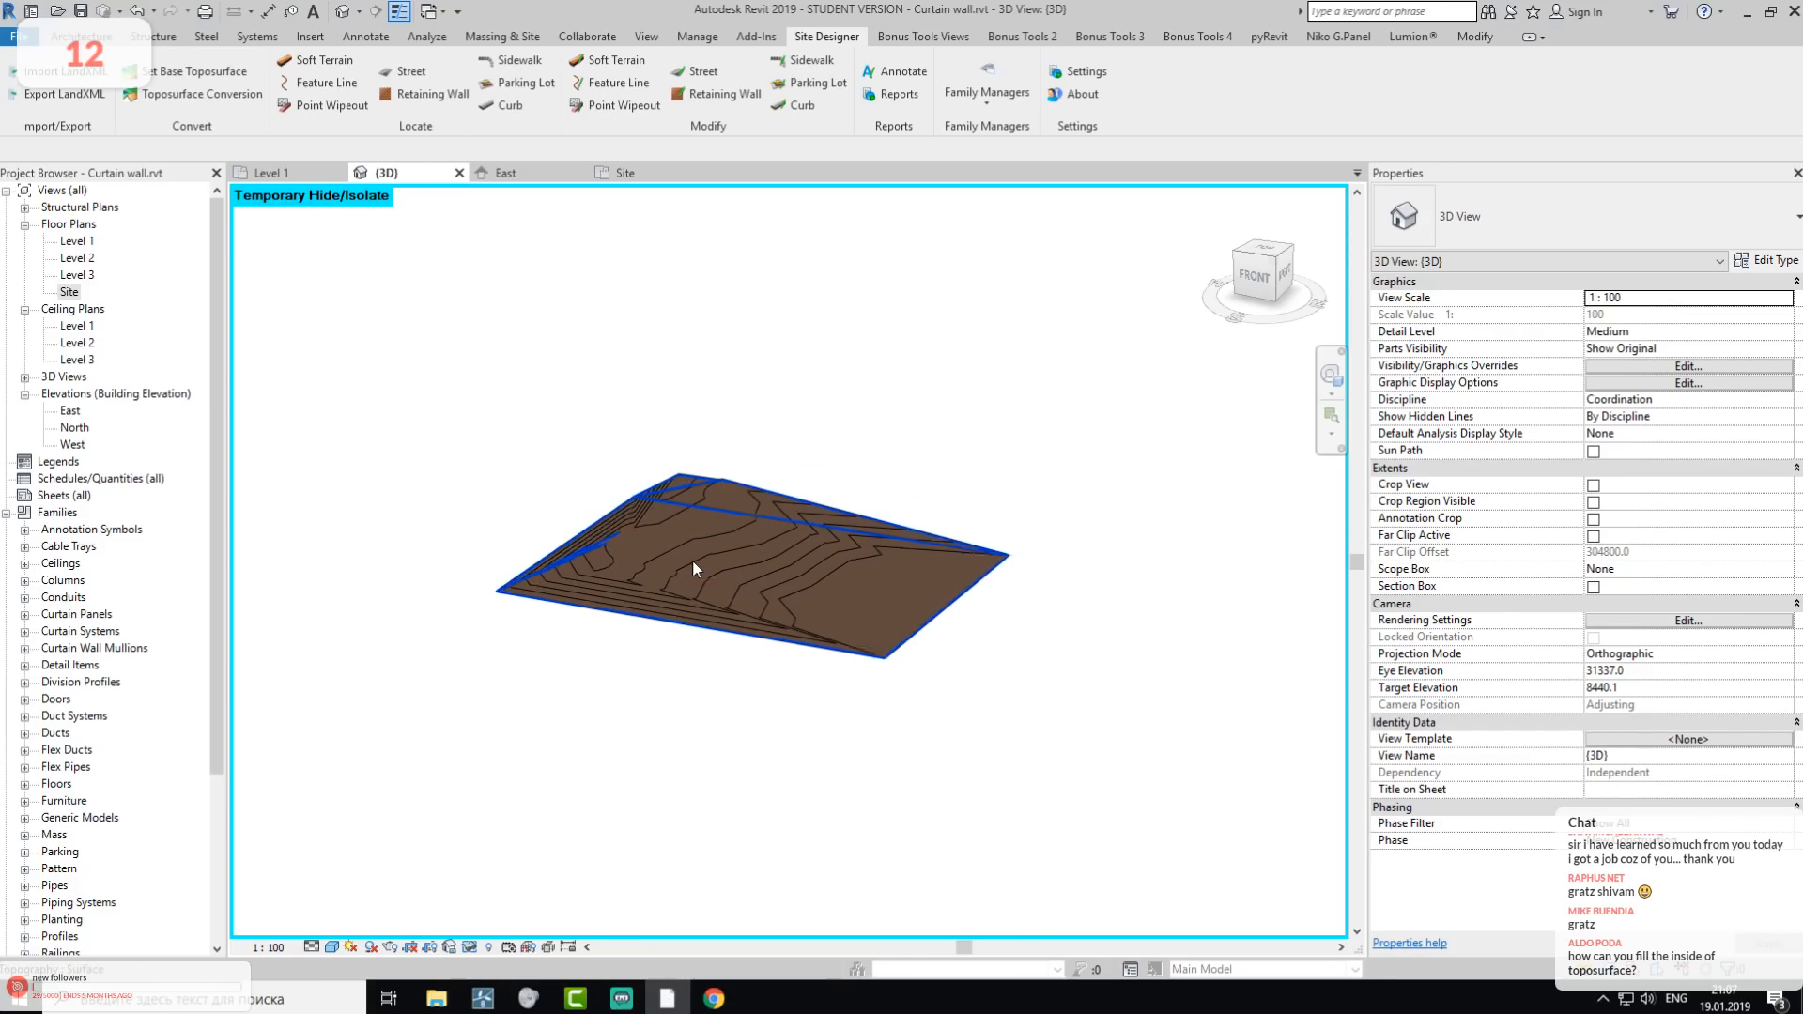
click(763, 532)
click(774, 88)
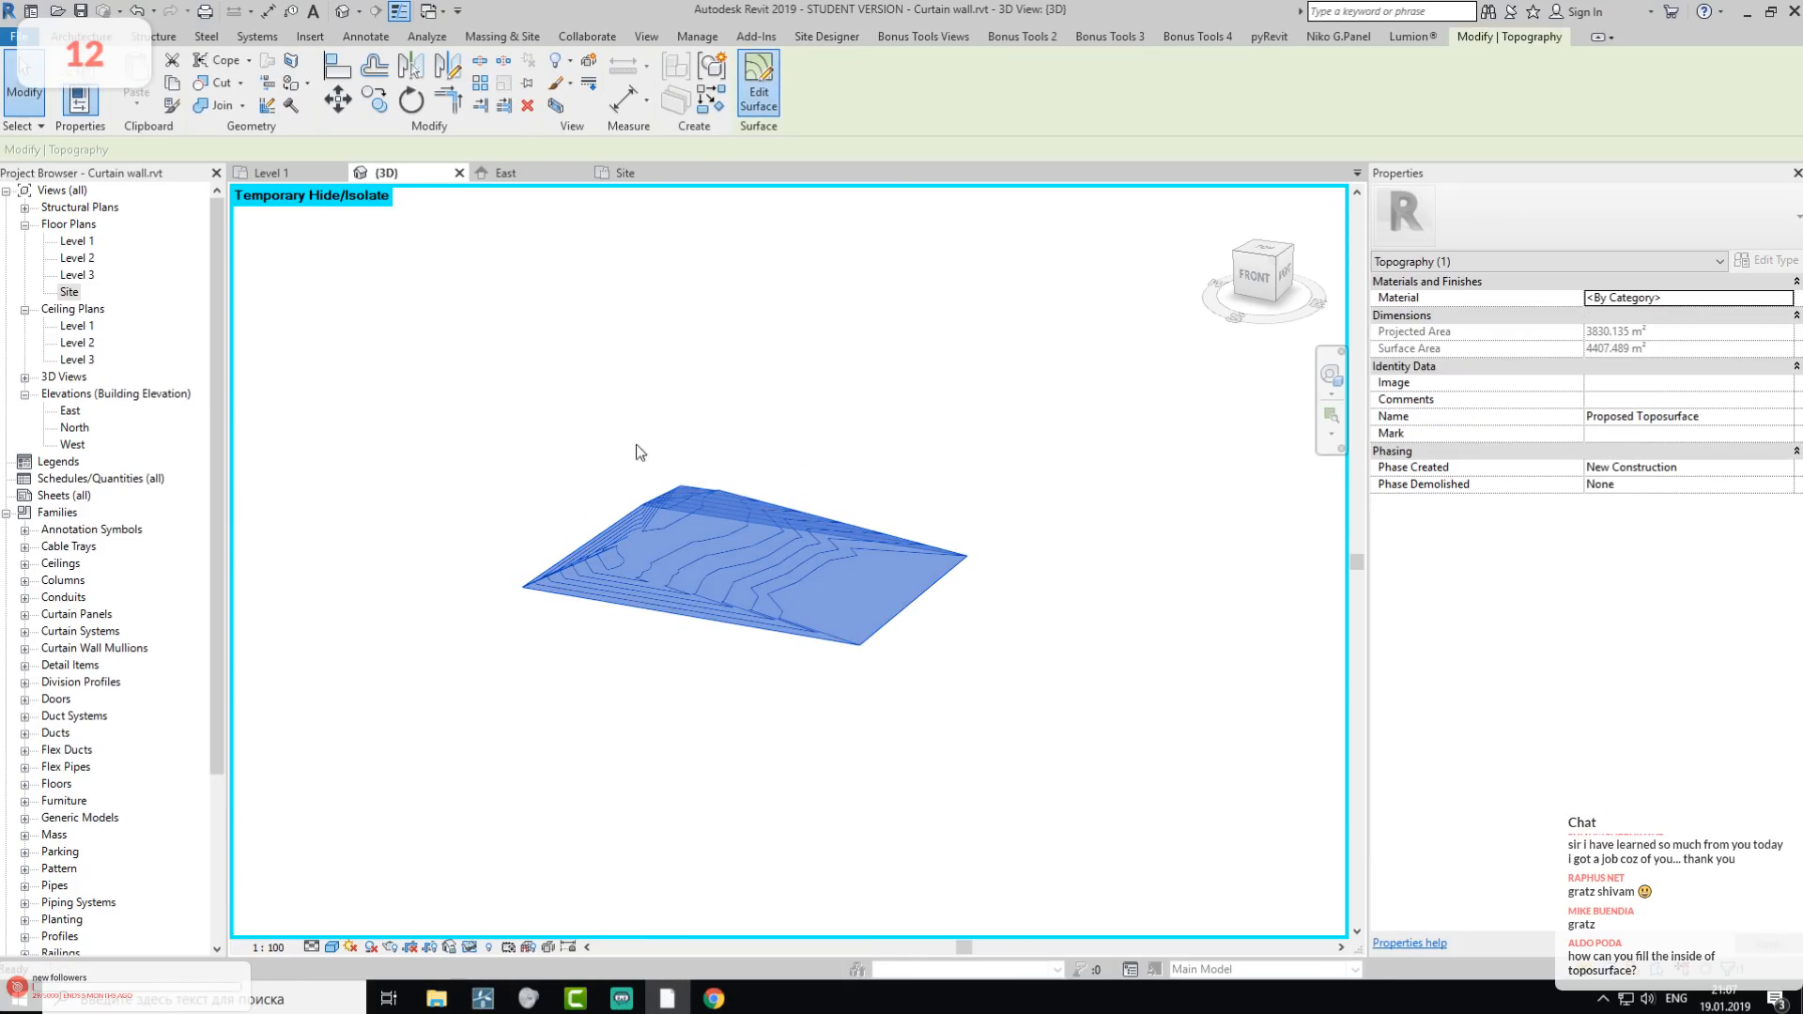
middle_drag(612, 458, 695, 558)
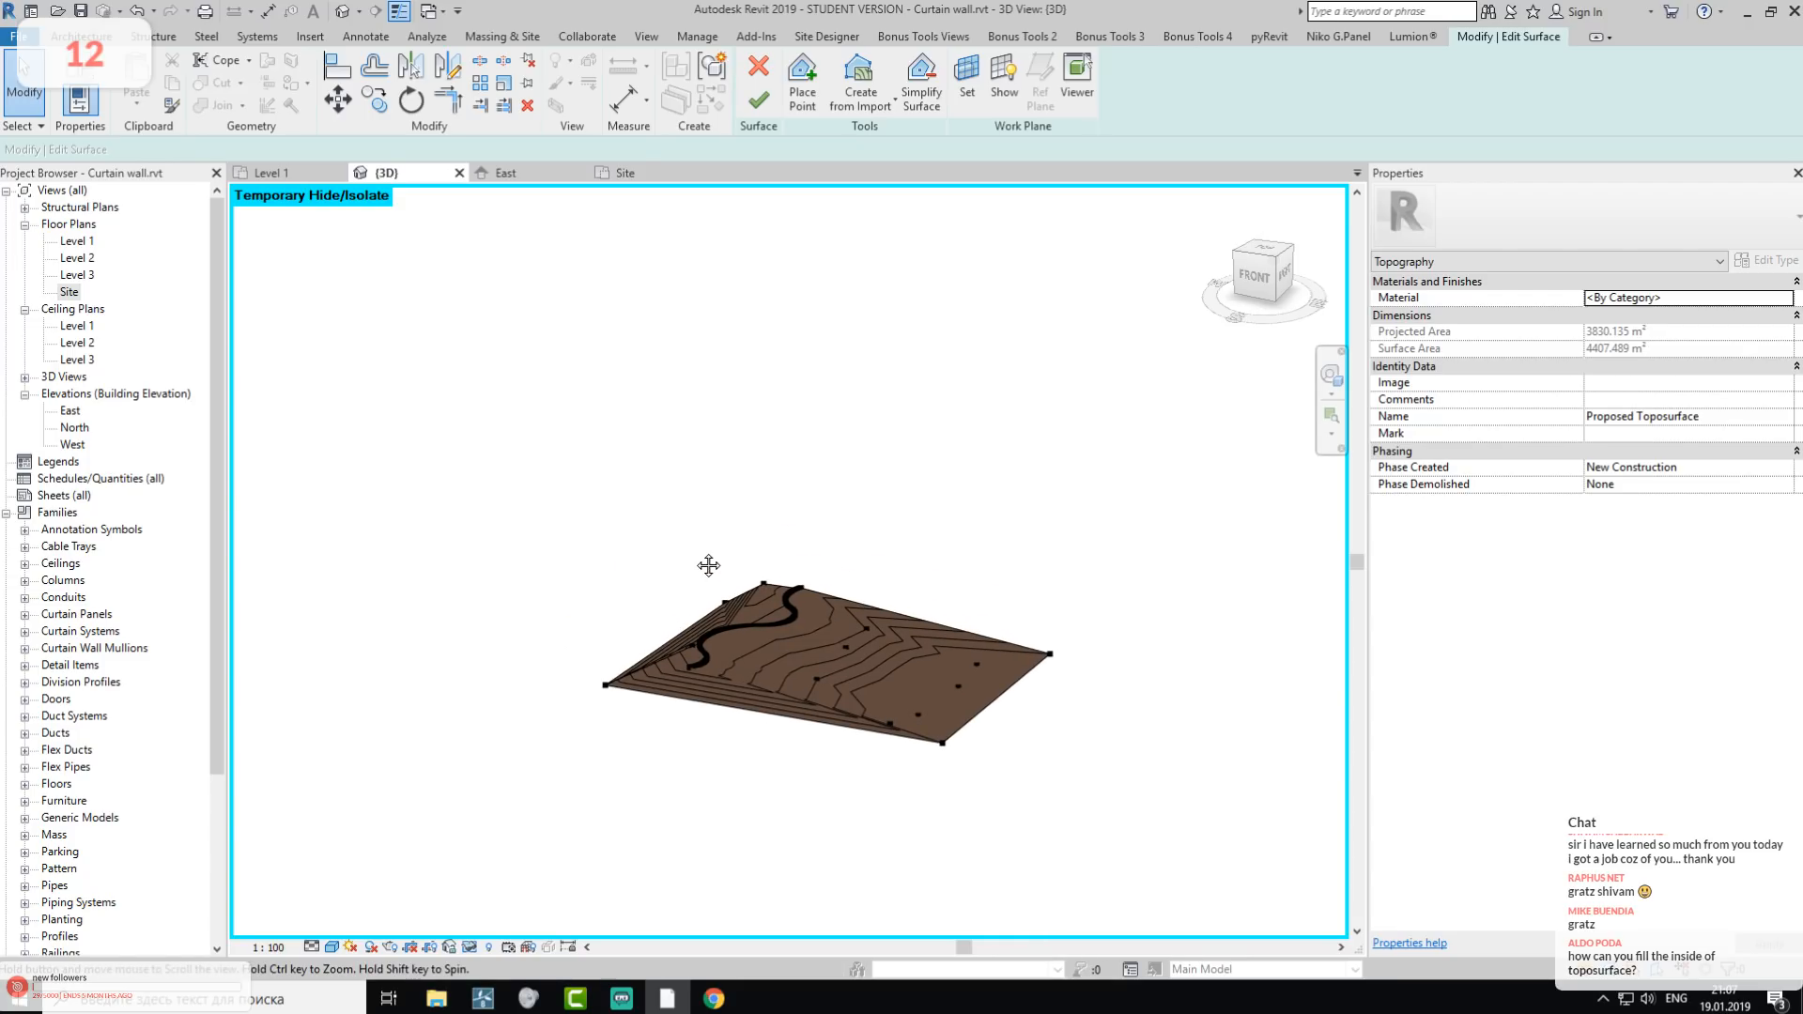
drag(934, 718, 988, 783)
shift+middle_drag(990, 784, 1054, 810)
- Move the toposurface's two rear corner boundary points outward to enlarge the site, and finish editing the surface
drag(884, 575, 958, 648)
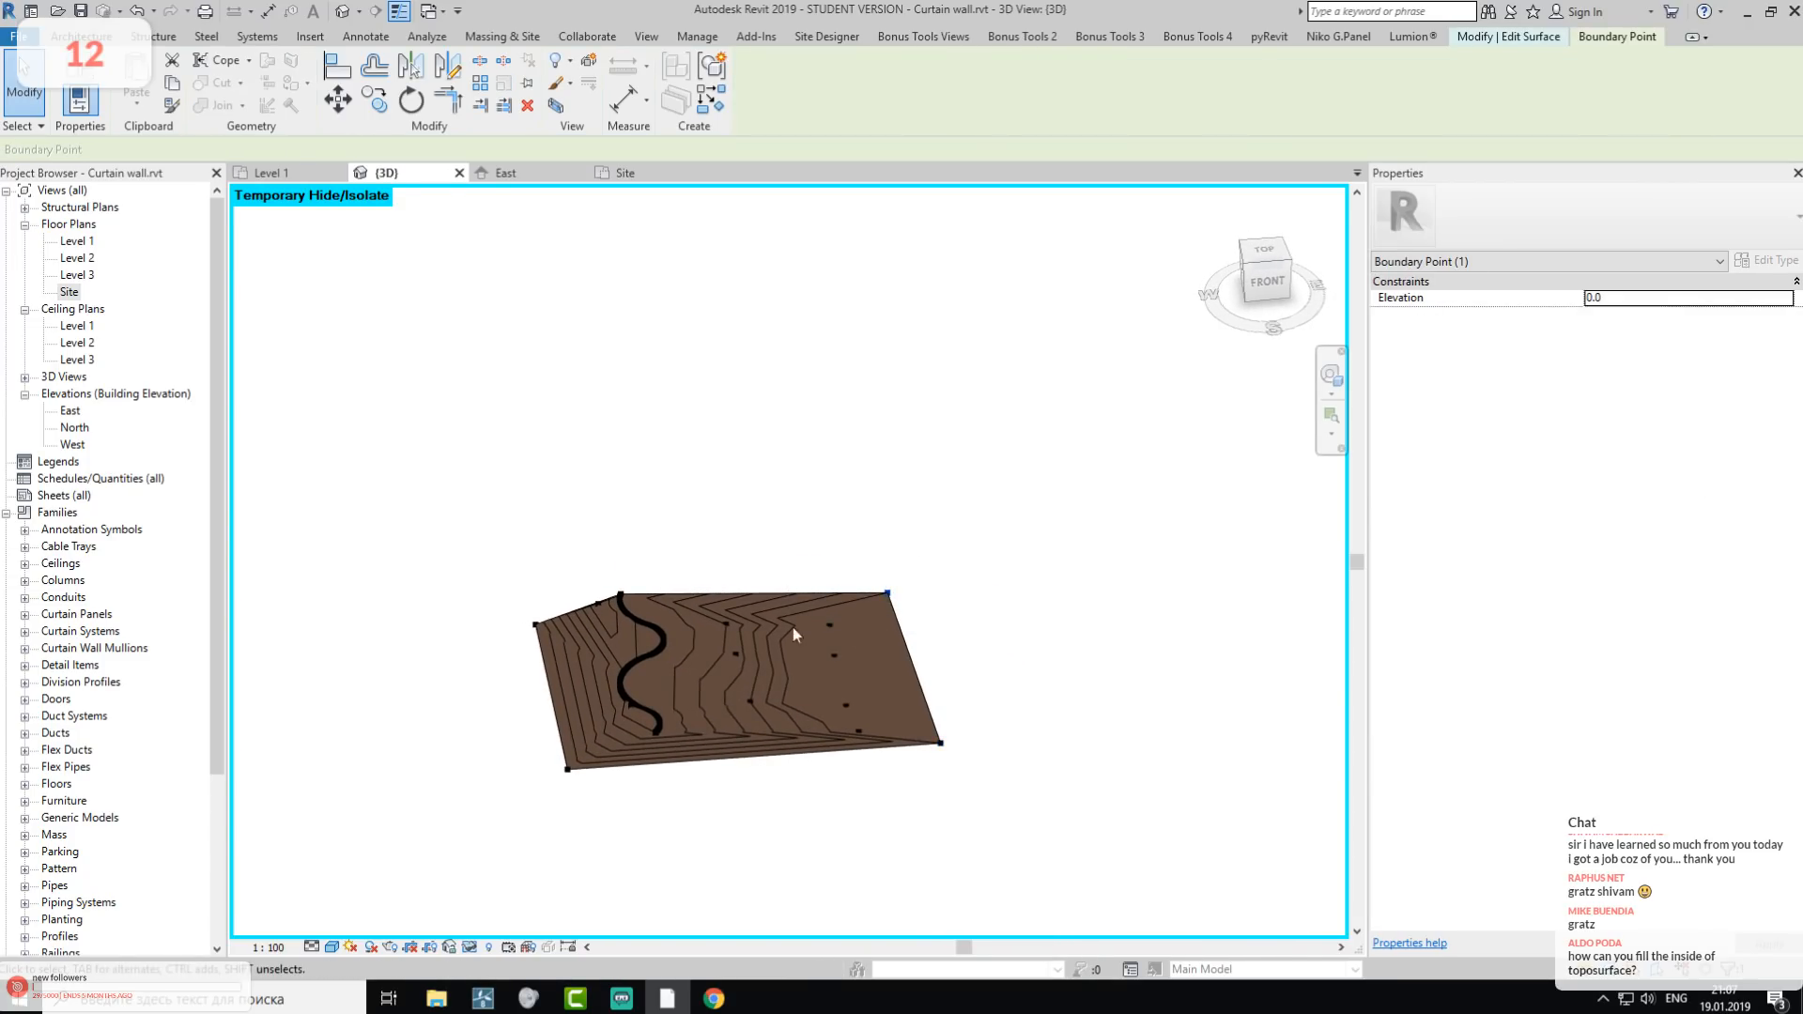
drag(886, 593, 802, 336)
drag(434, 558, 569, 648)
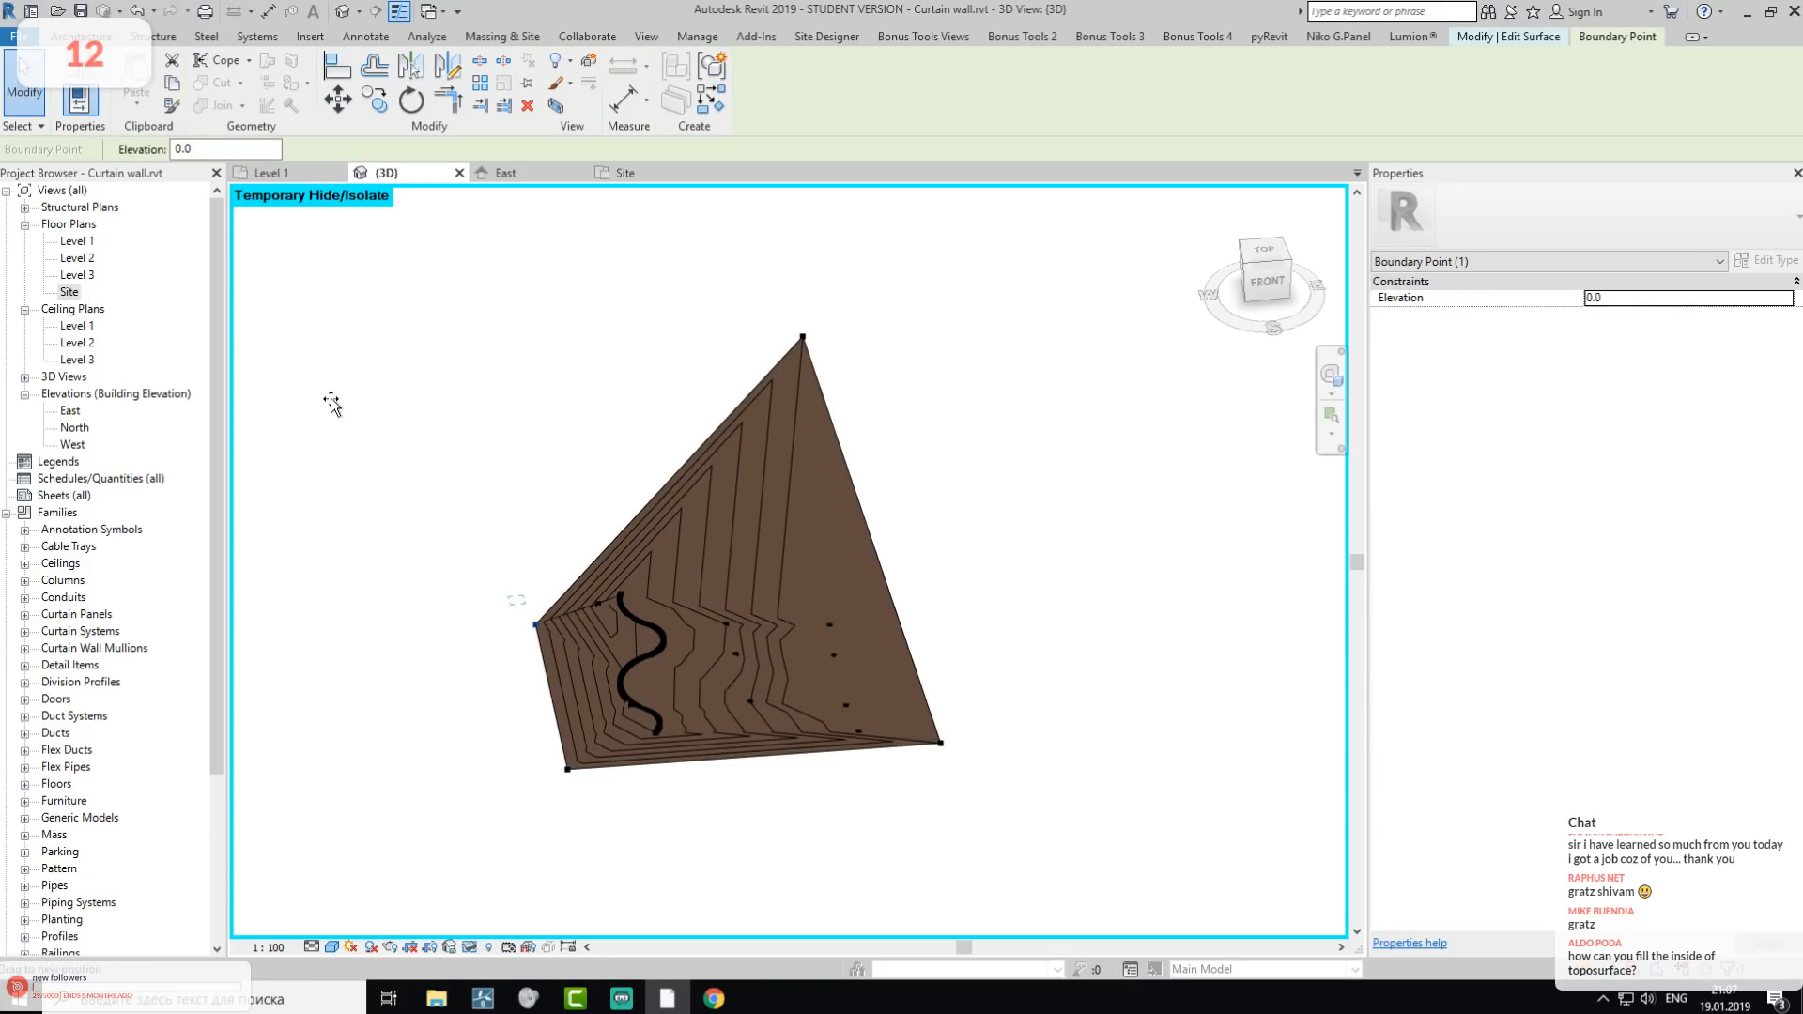
drag(331, 404, 327, 401)
click(1108, 717)
shift+middle_drag(1103, 719, 845, 654)
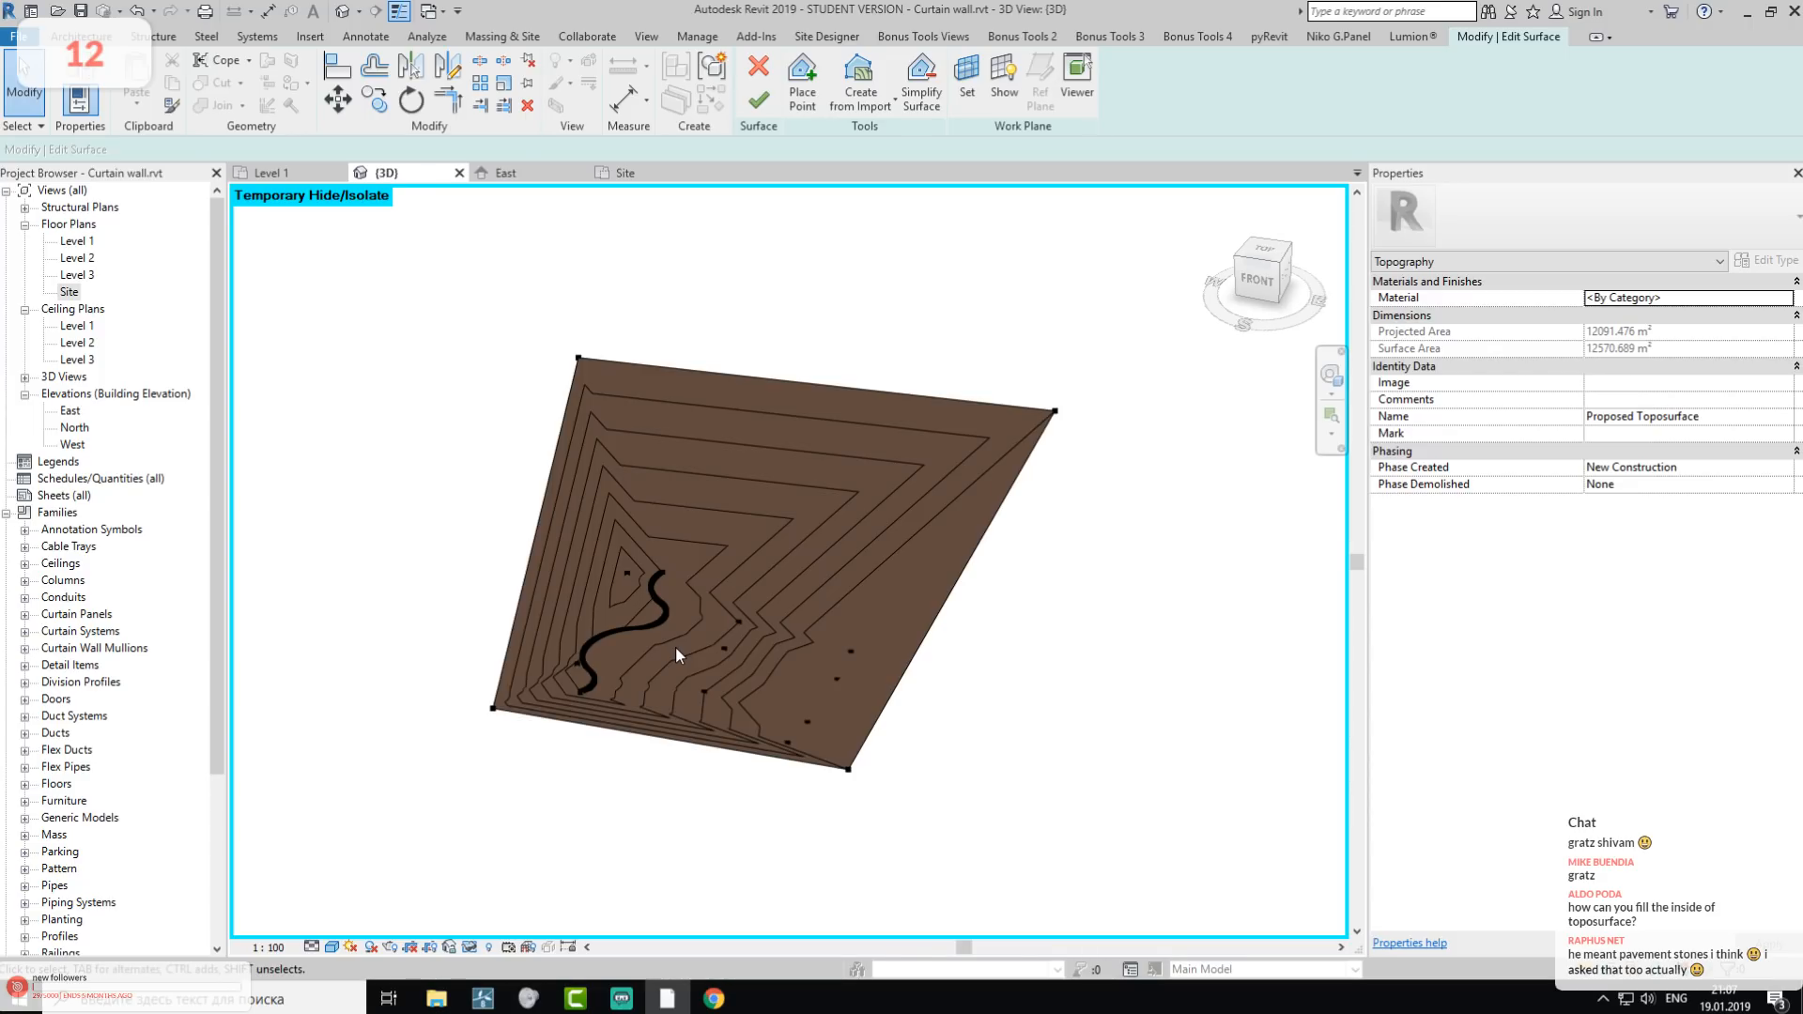
scroll(674, 646, up, 2)
click(83, 37)
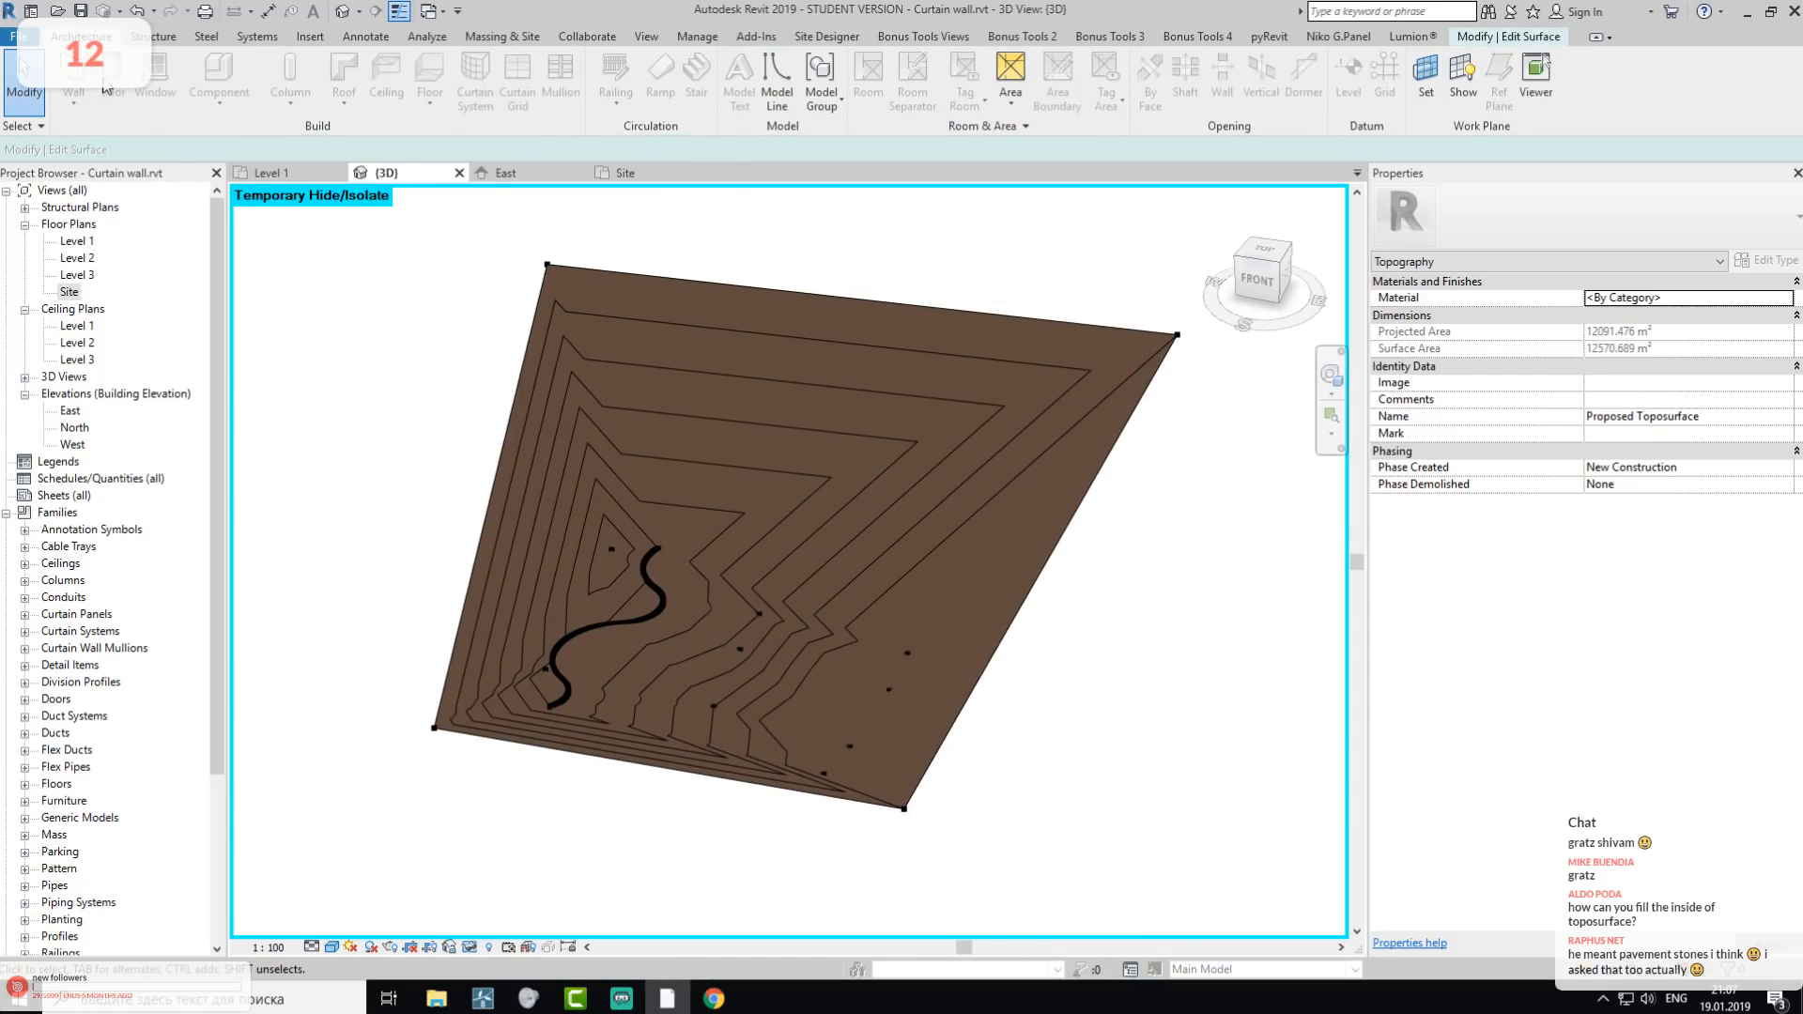
click(1514, 41)
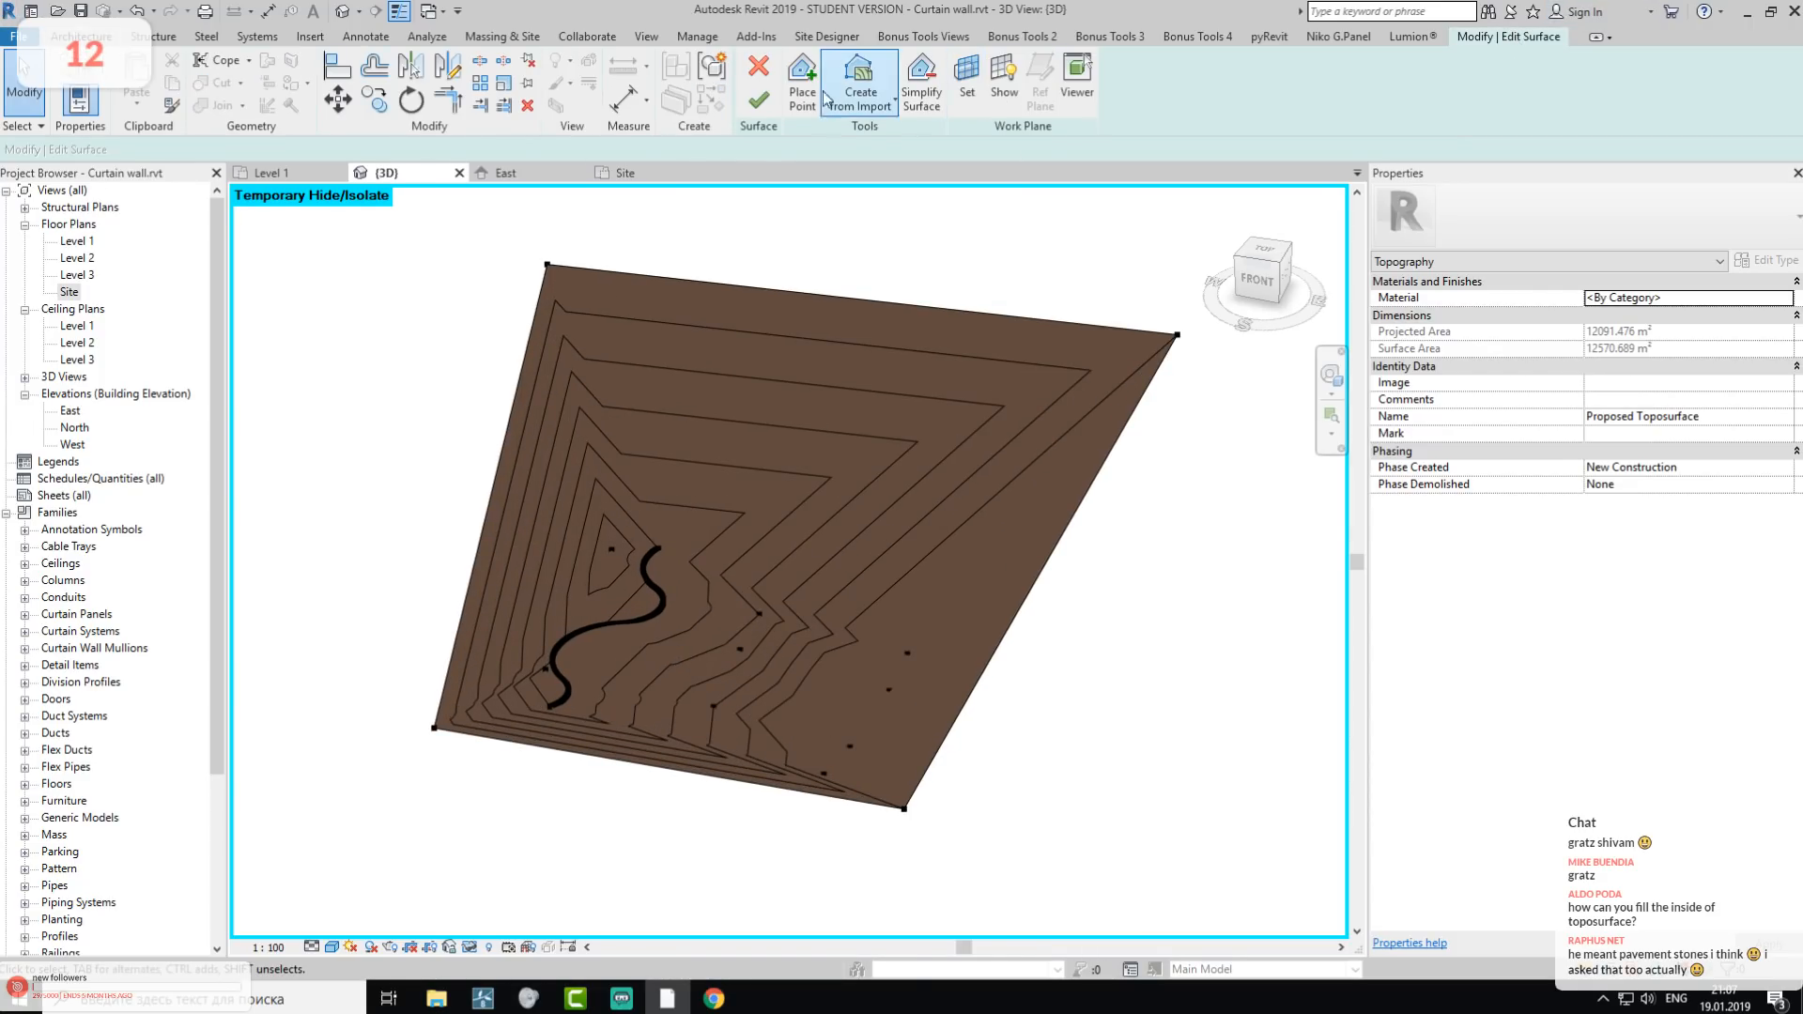
click(759, 99)
- Draw a small rectangular enclosure of curtain walls on the toposurface near the innermost contours
click(91, 40)
click(73, 70)
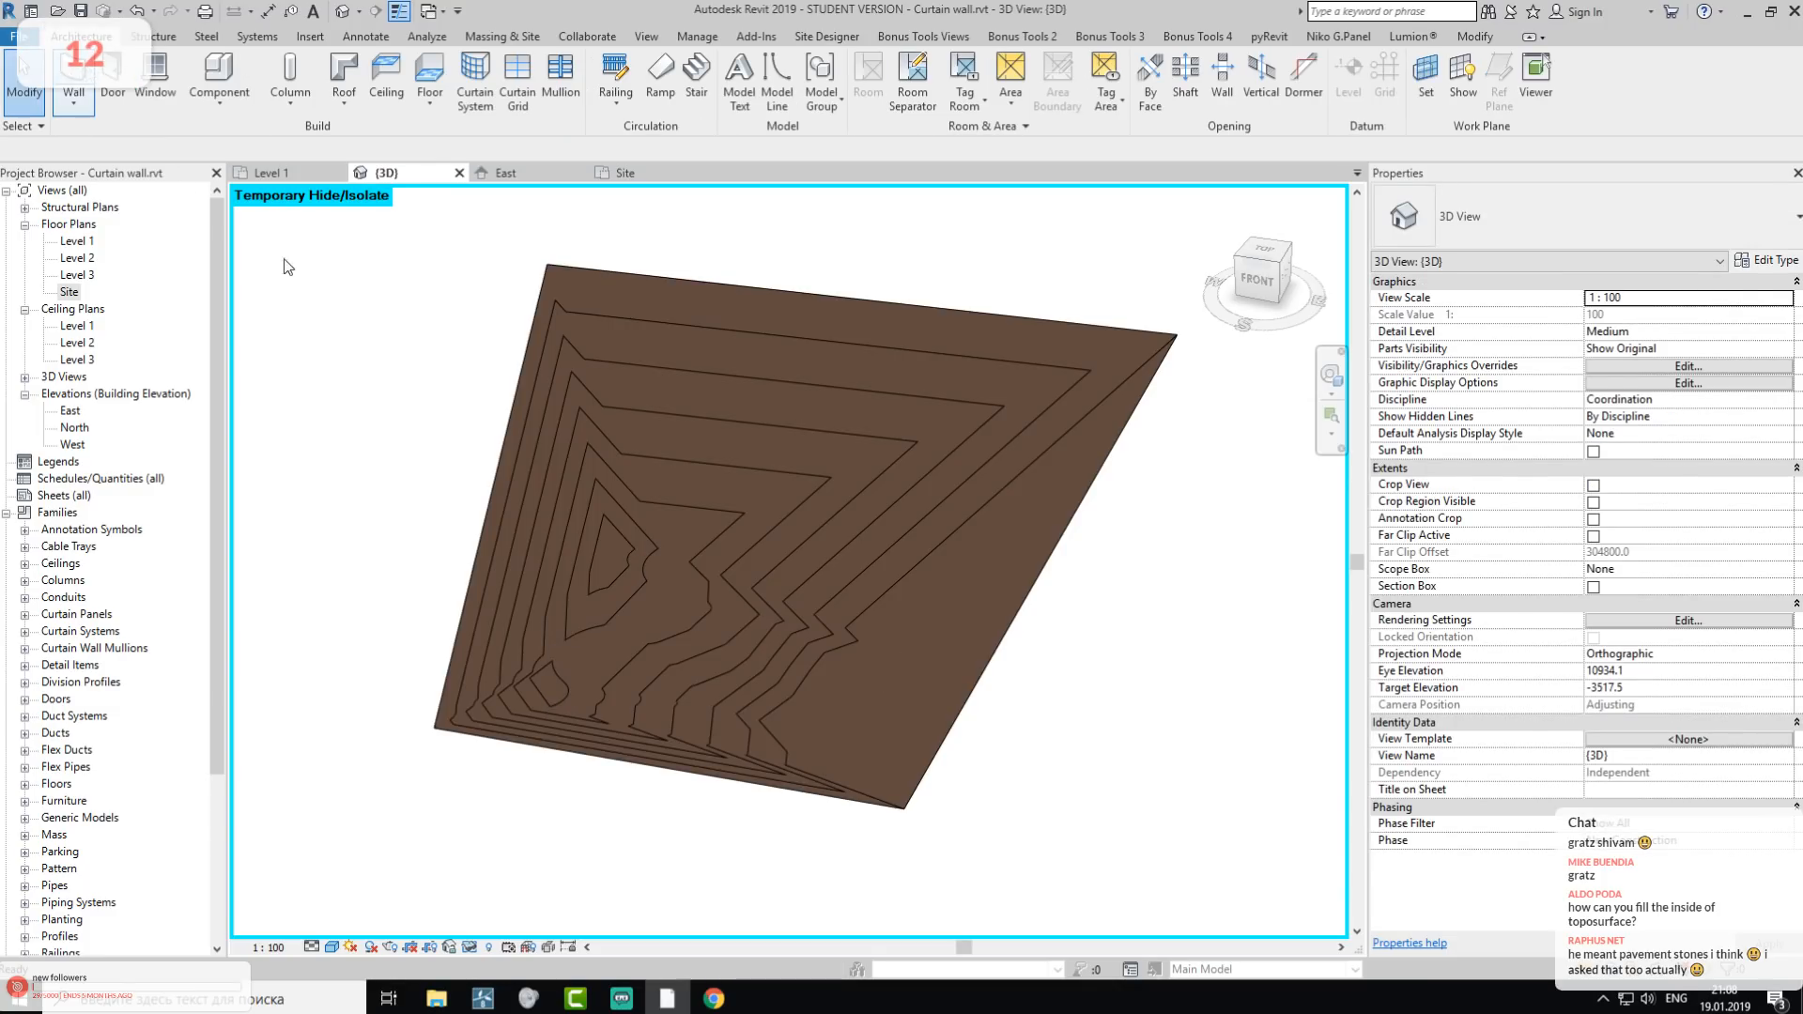
click(662, 580)
click(691, 617)
key(Escape)
key(Escape)
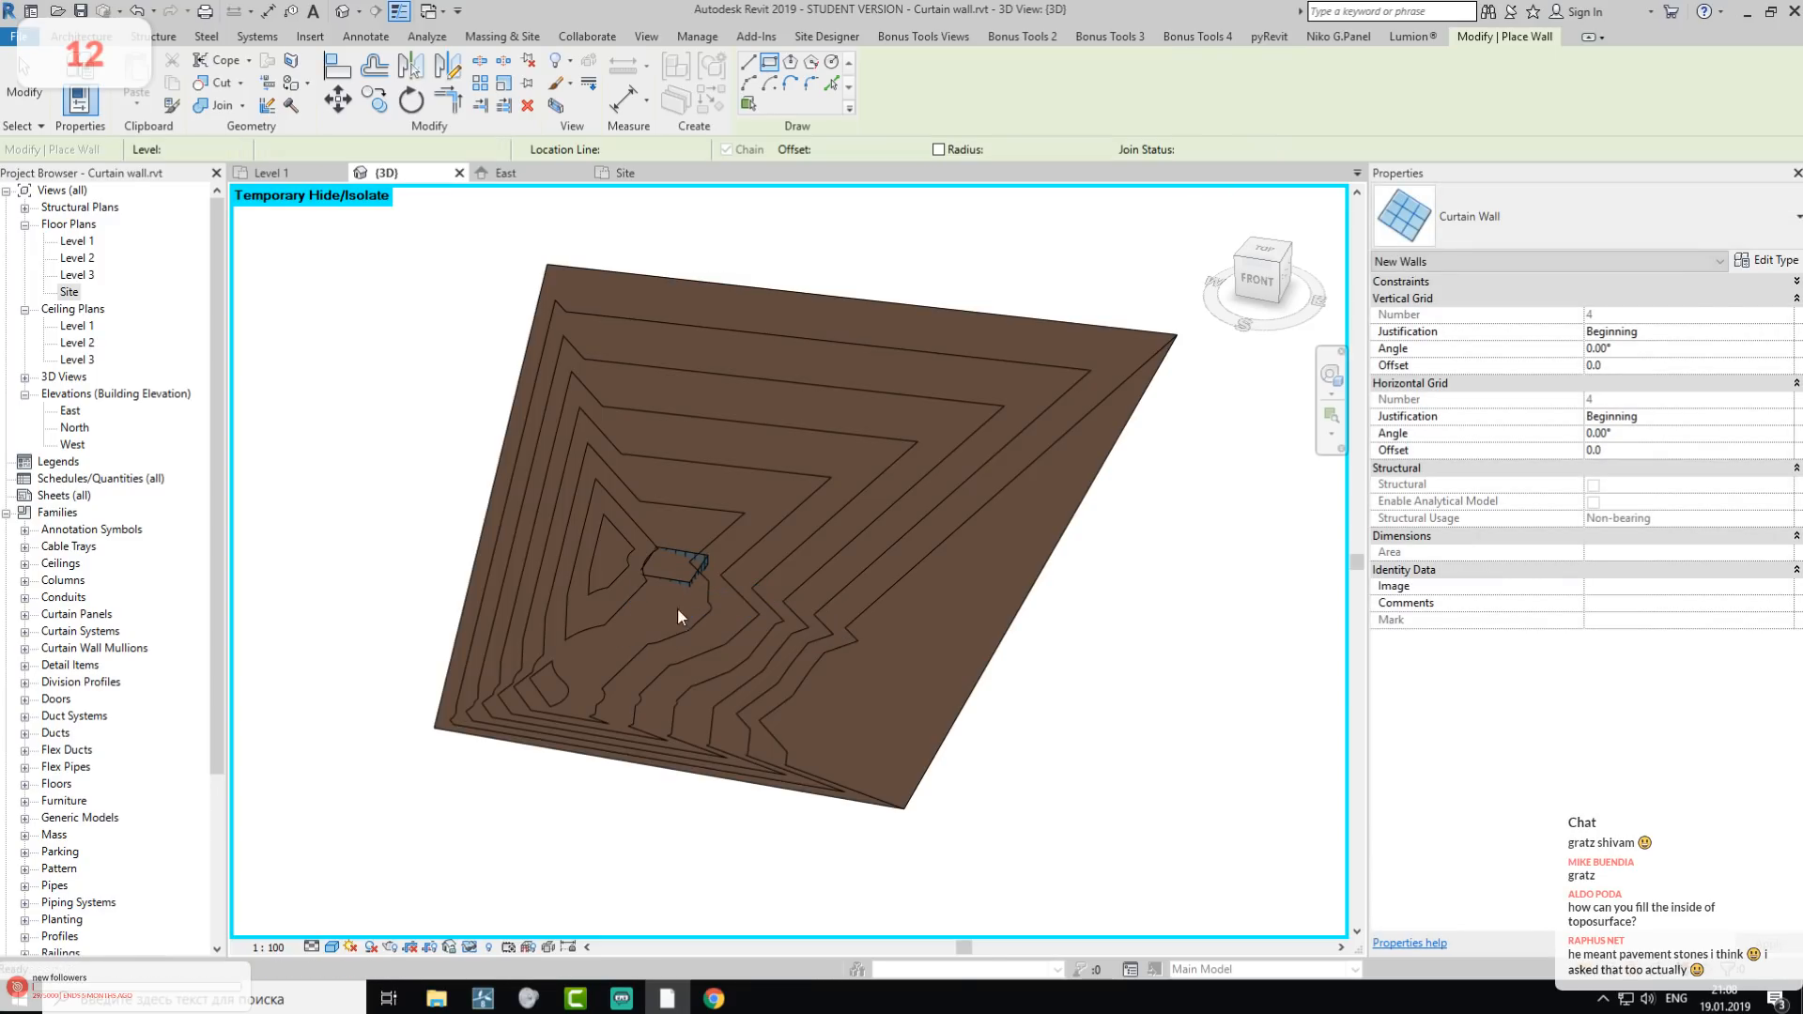
- Create a section box around the new curtain walls and the selected elements in the 3D view
drag(606, 512, 772, 639)
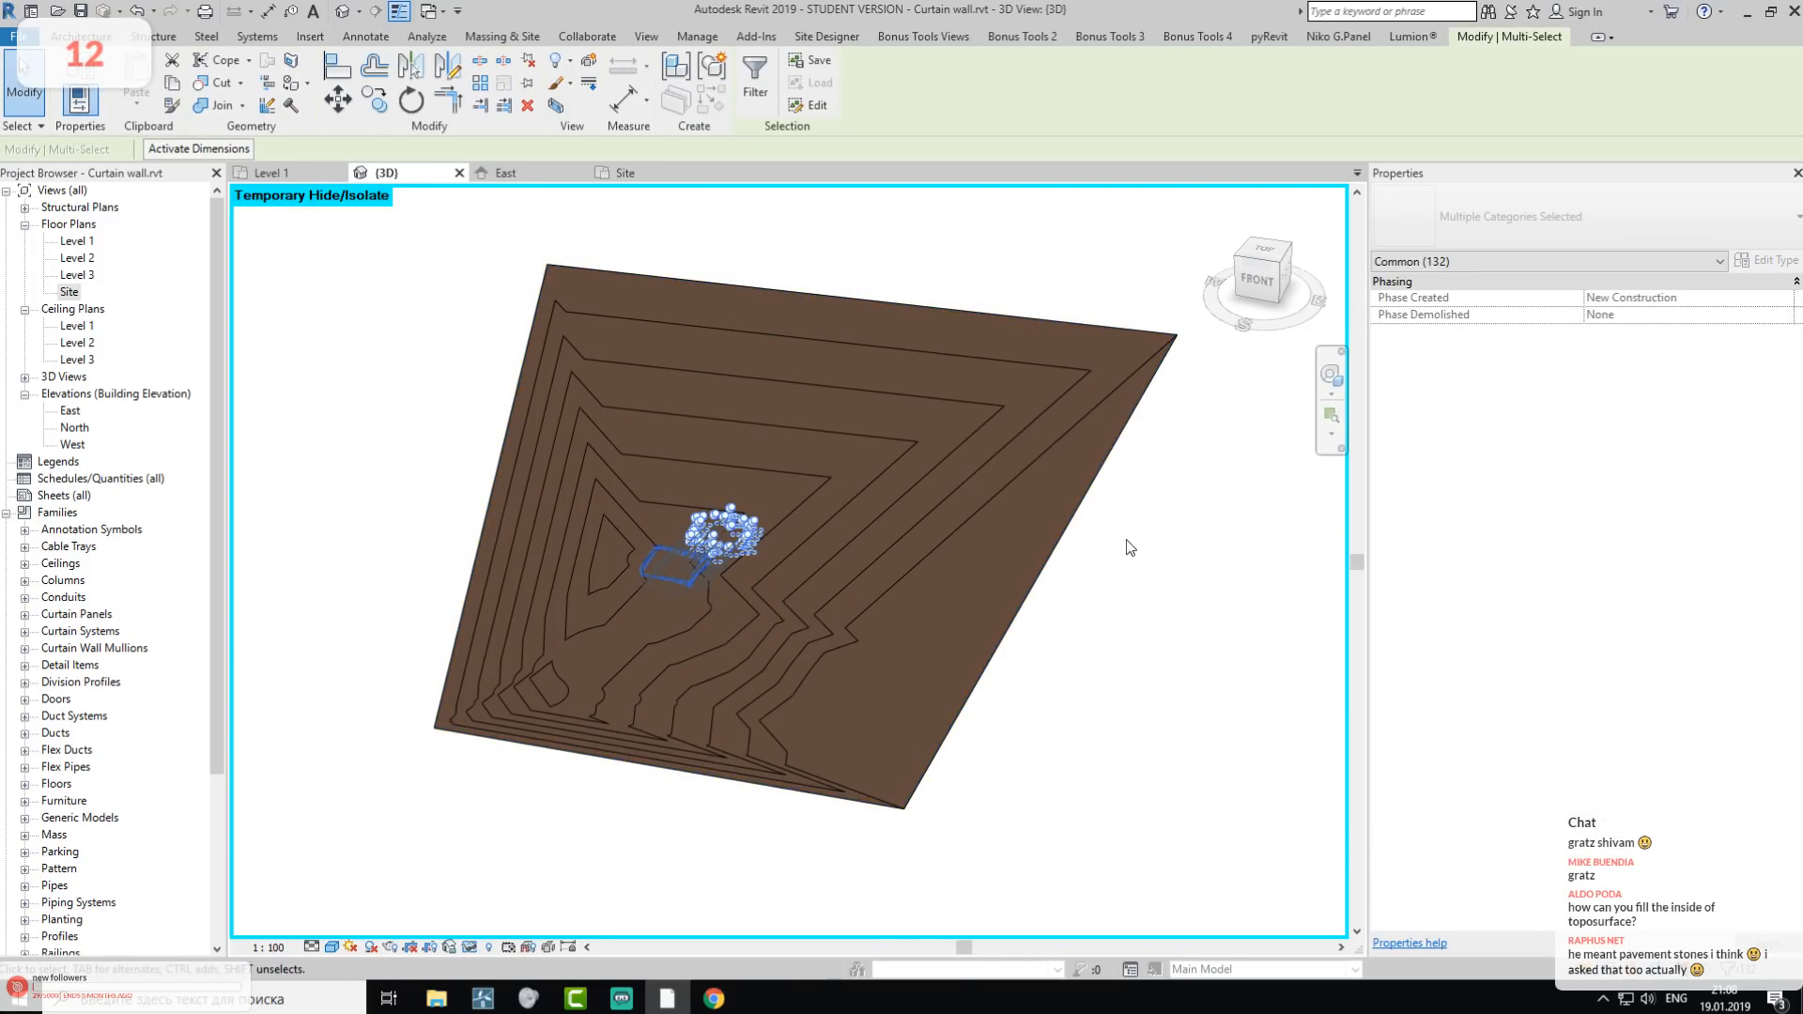
click(556, 109)
click(1053, 674)
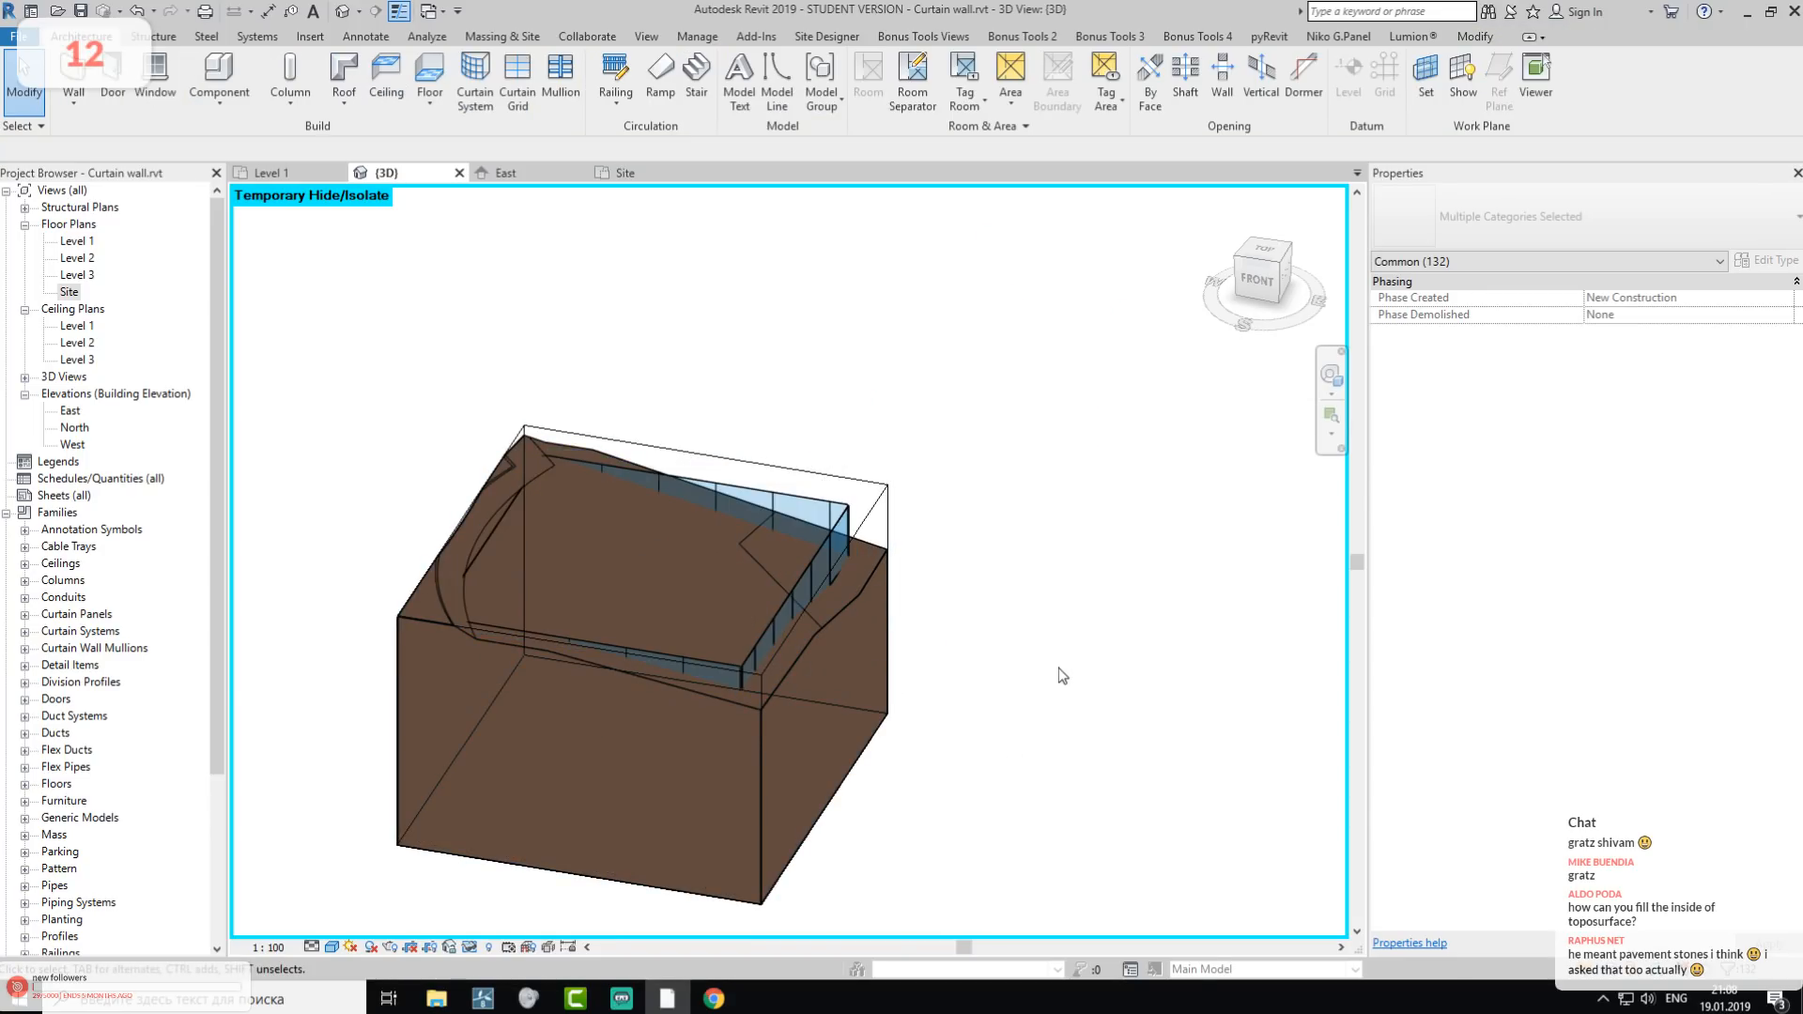
scroll(1052, 675, down, 1)
shift+middle_drag(896, 679, 705, 596)
scroll(704, 597, down, 1)
middle_drag(662, 707, 1003, 610)
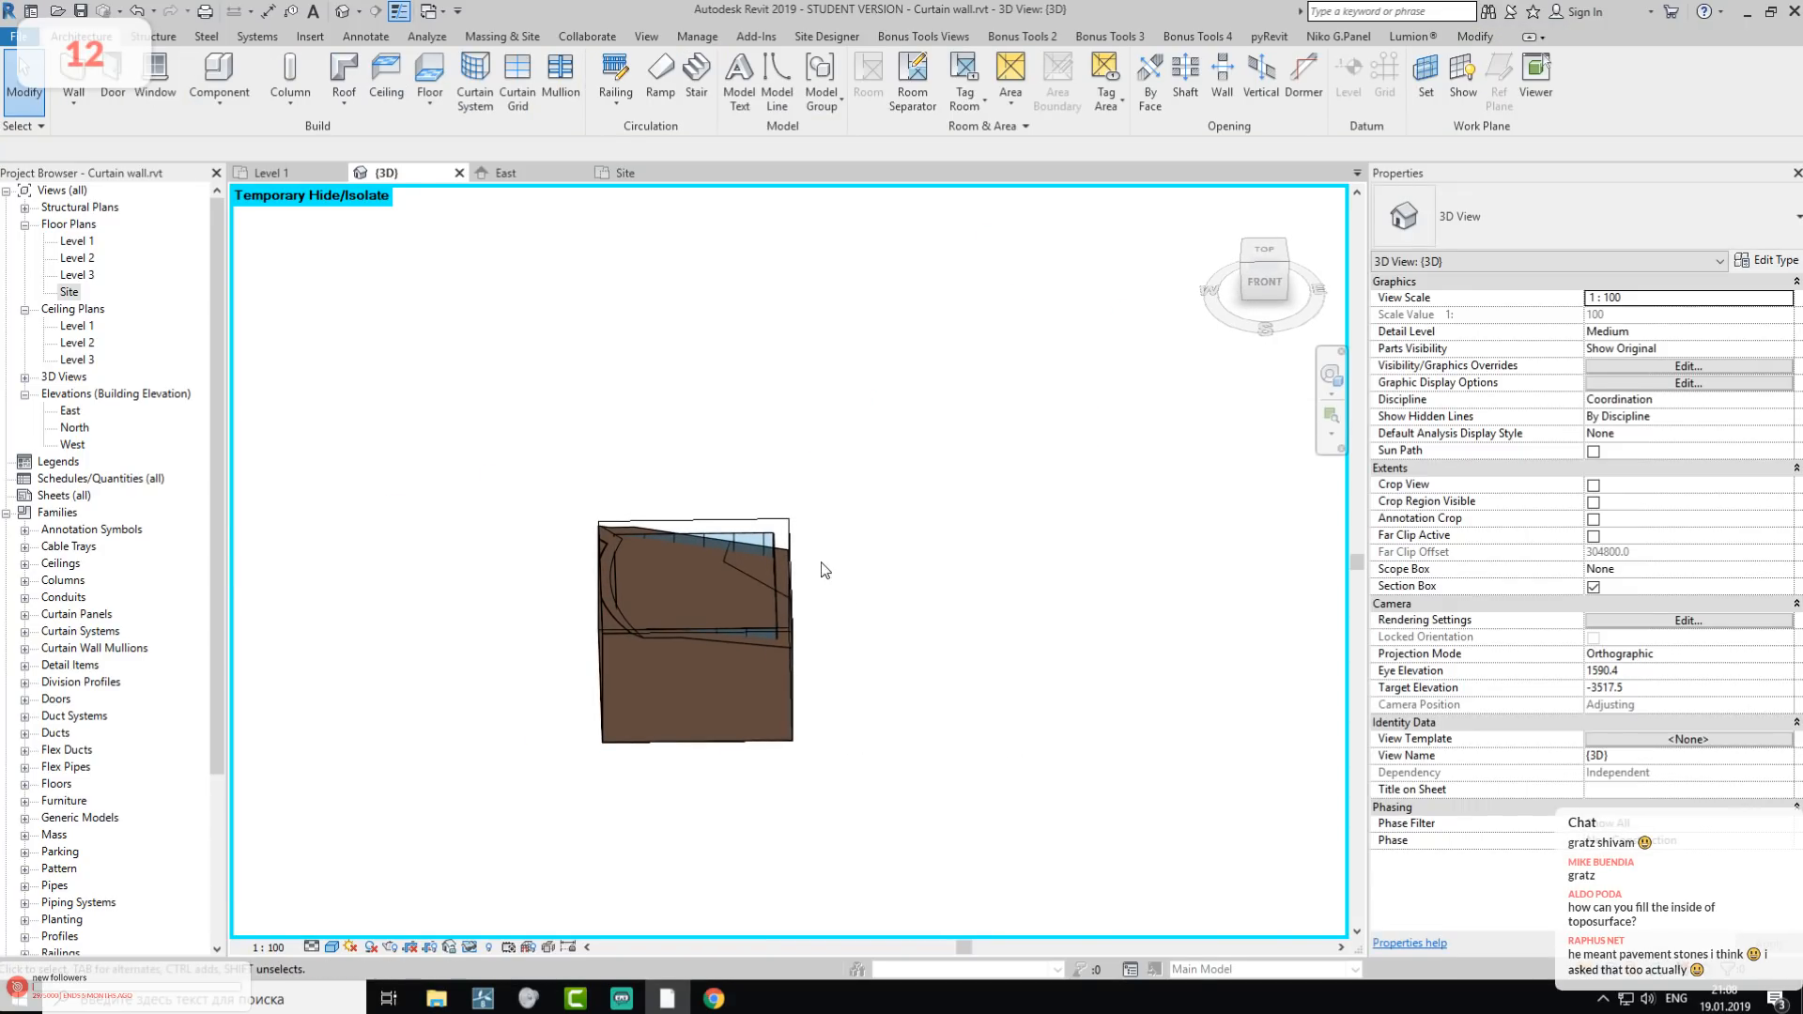
- Extend the section box on three sides to include more terrain around the curtain walls, and check the cut toposurface
click(789, 549)
drag(801, 638, 1294, 625)
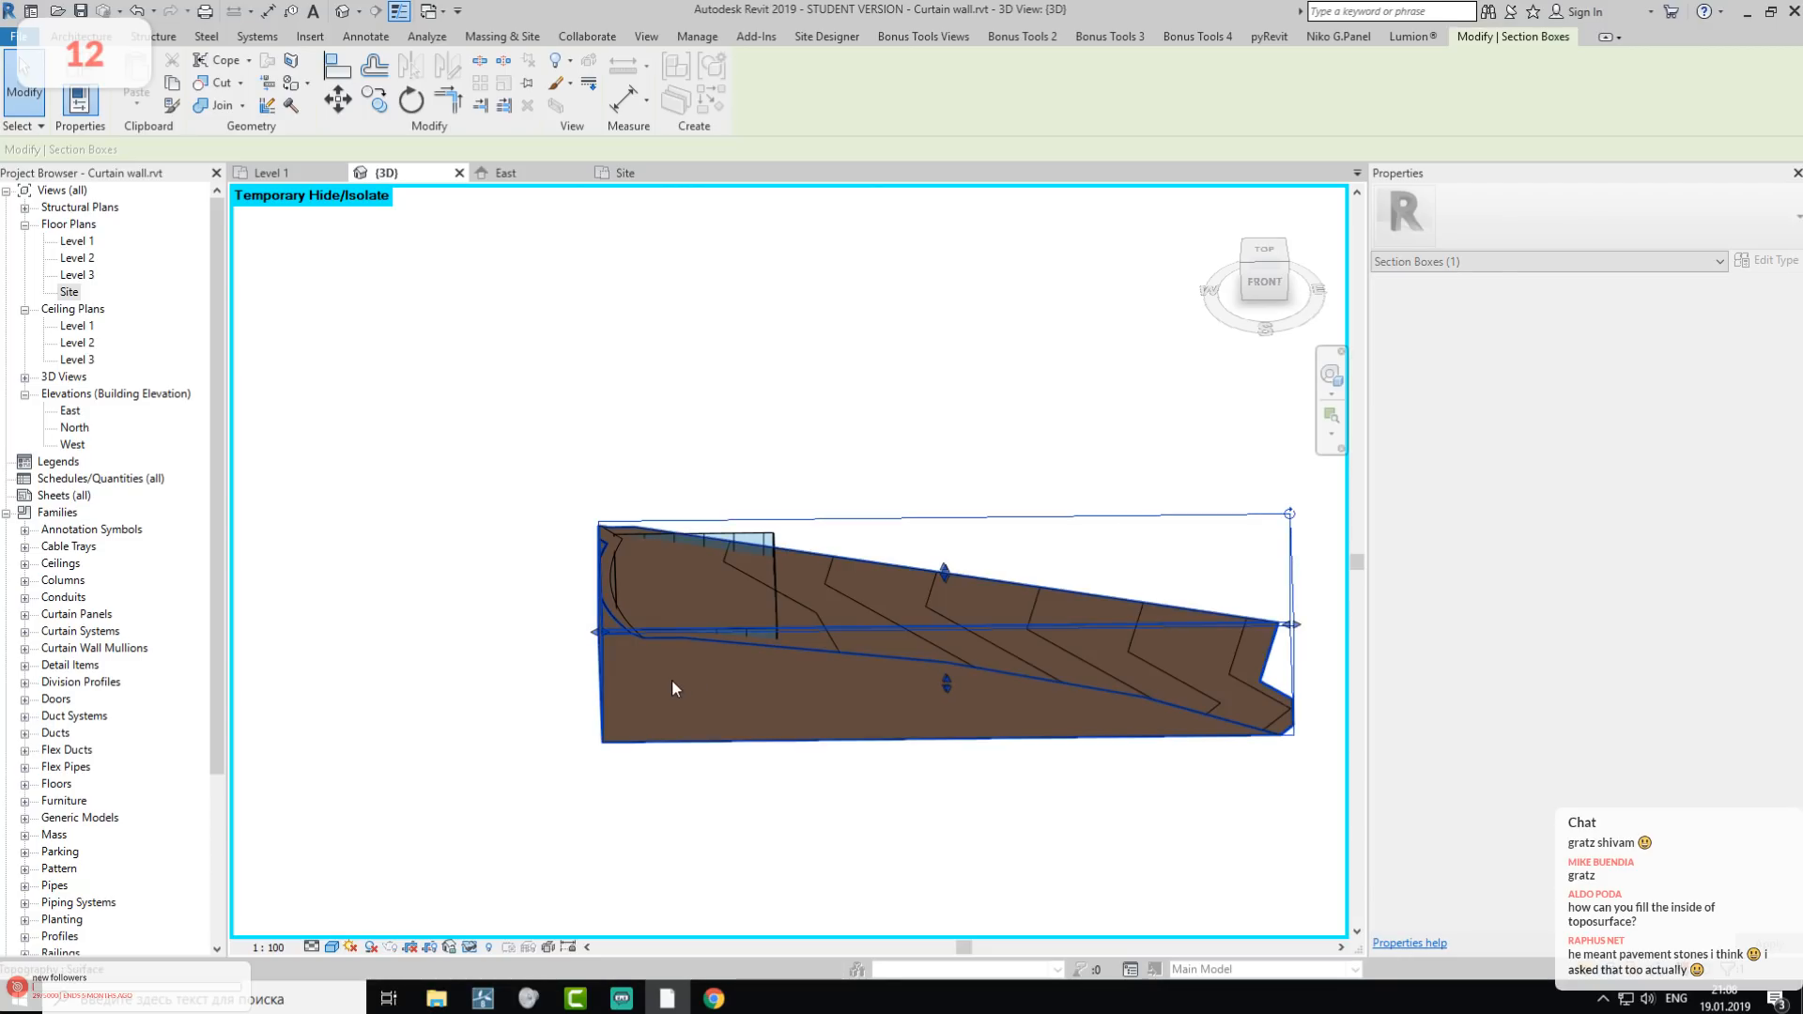
drag(948, 684, 914, 862)
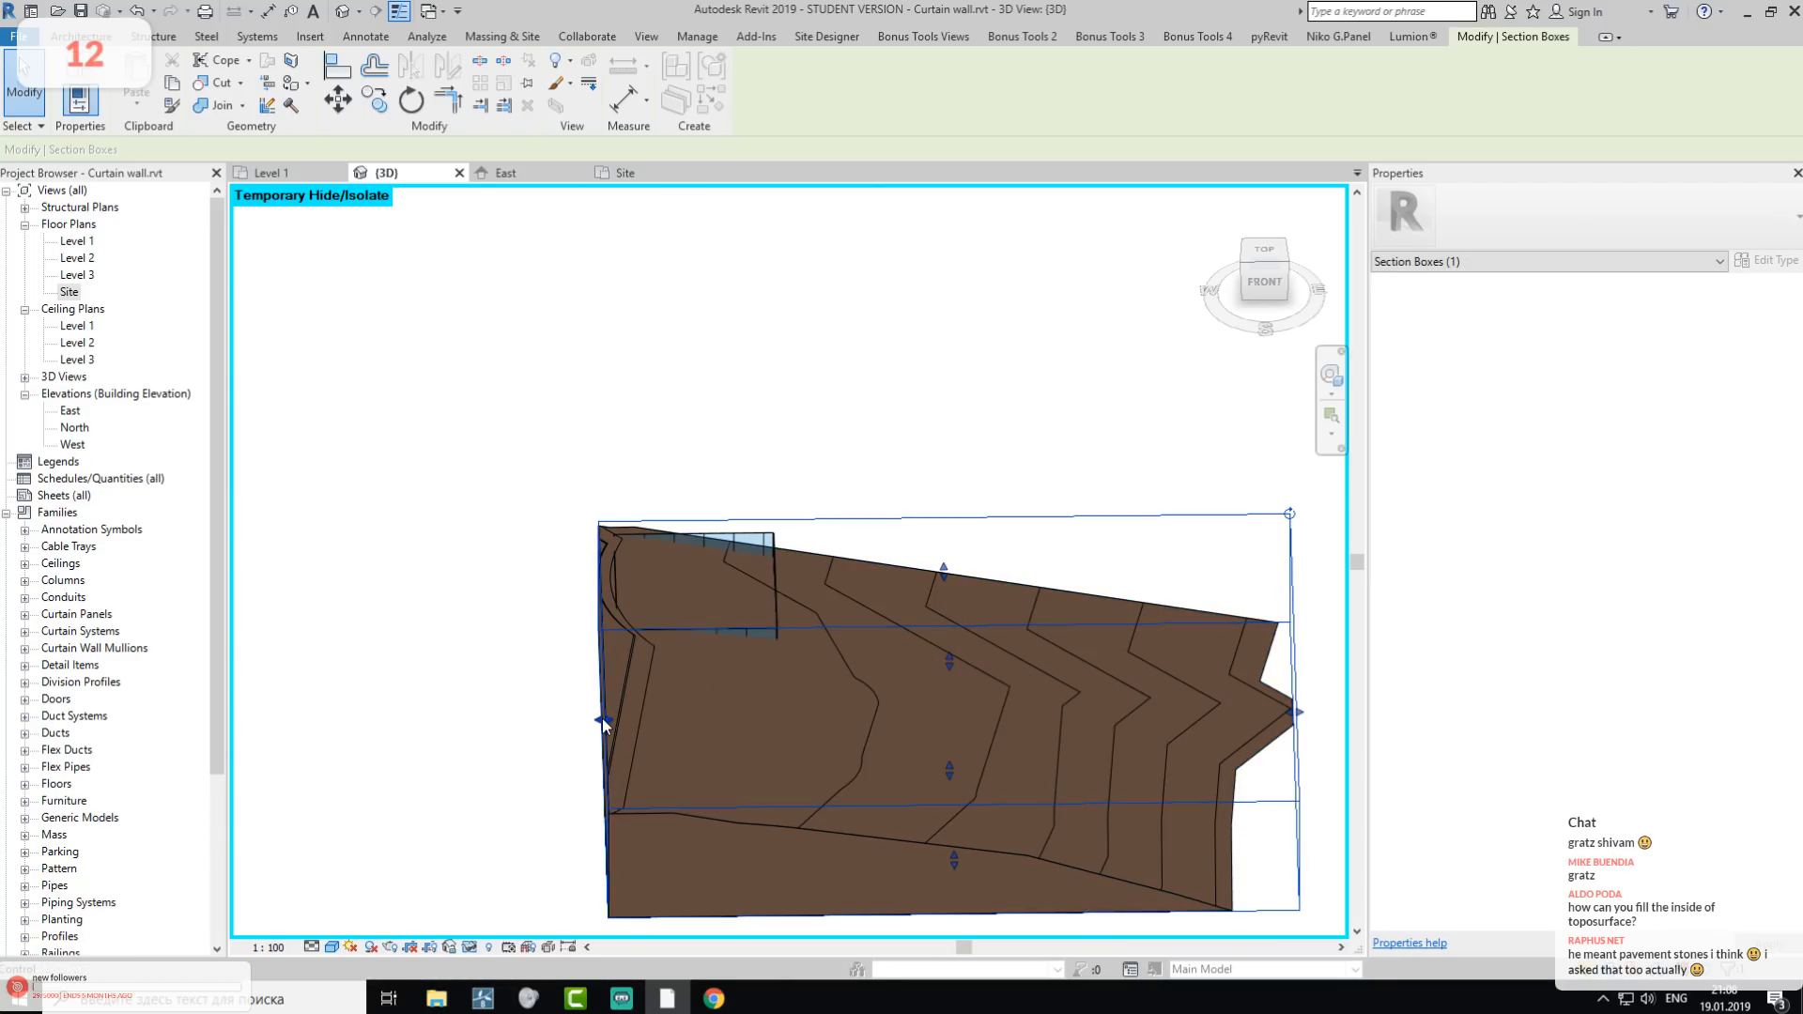
drag(603, 723, 295, 723)
shift+middle_drag(809, 578, 756, 436)
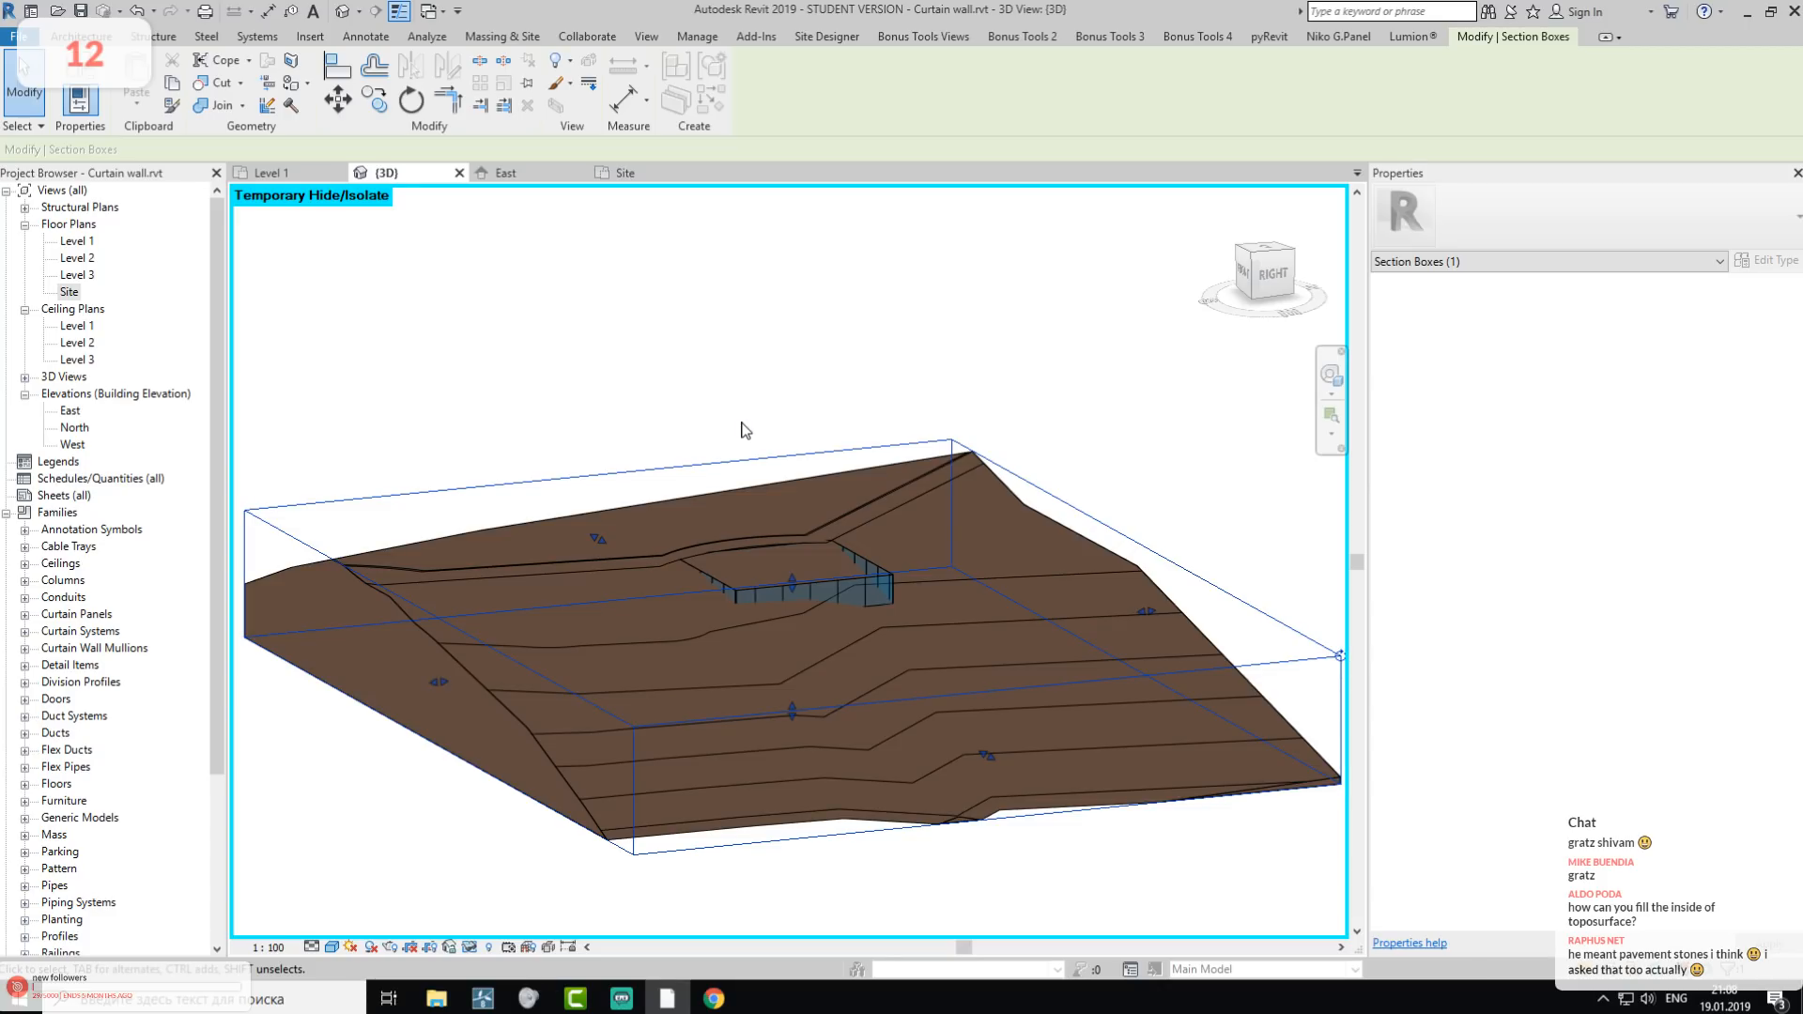
click(780, 330)
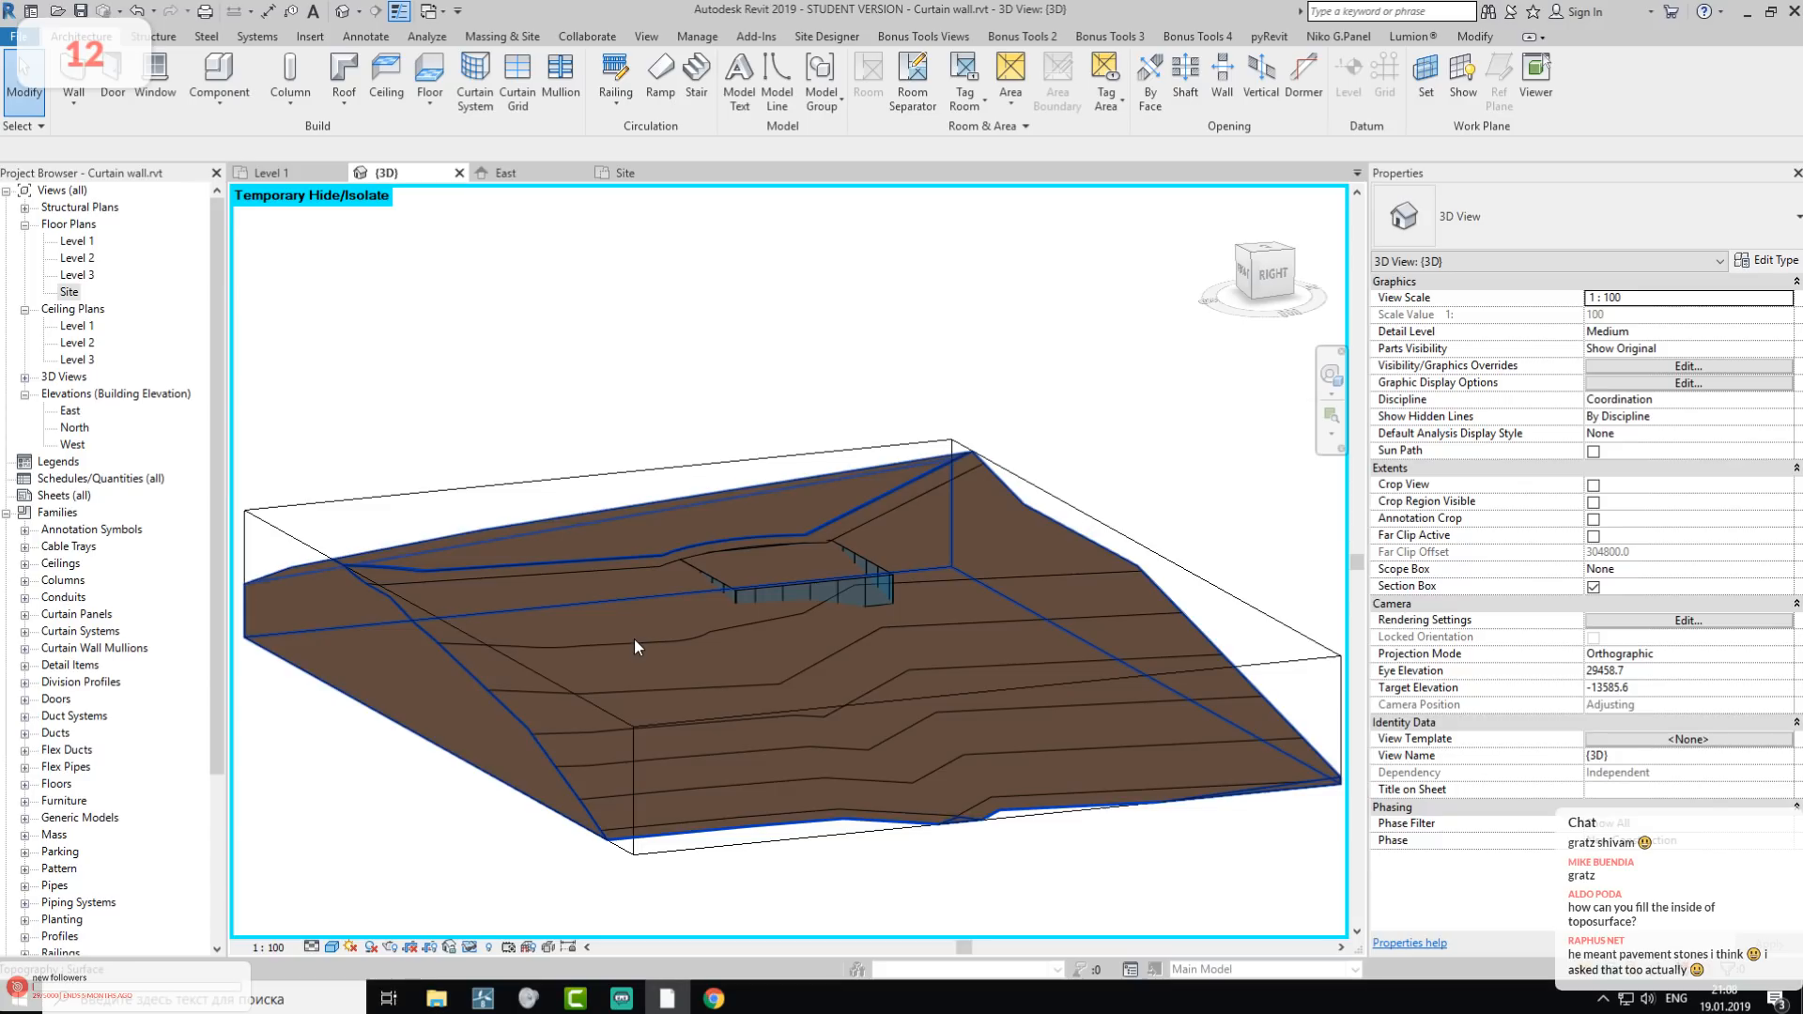
click(601, 624)
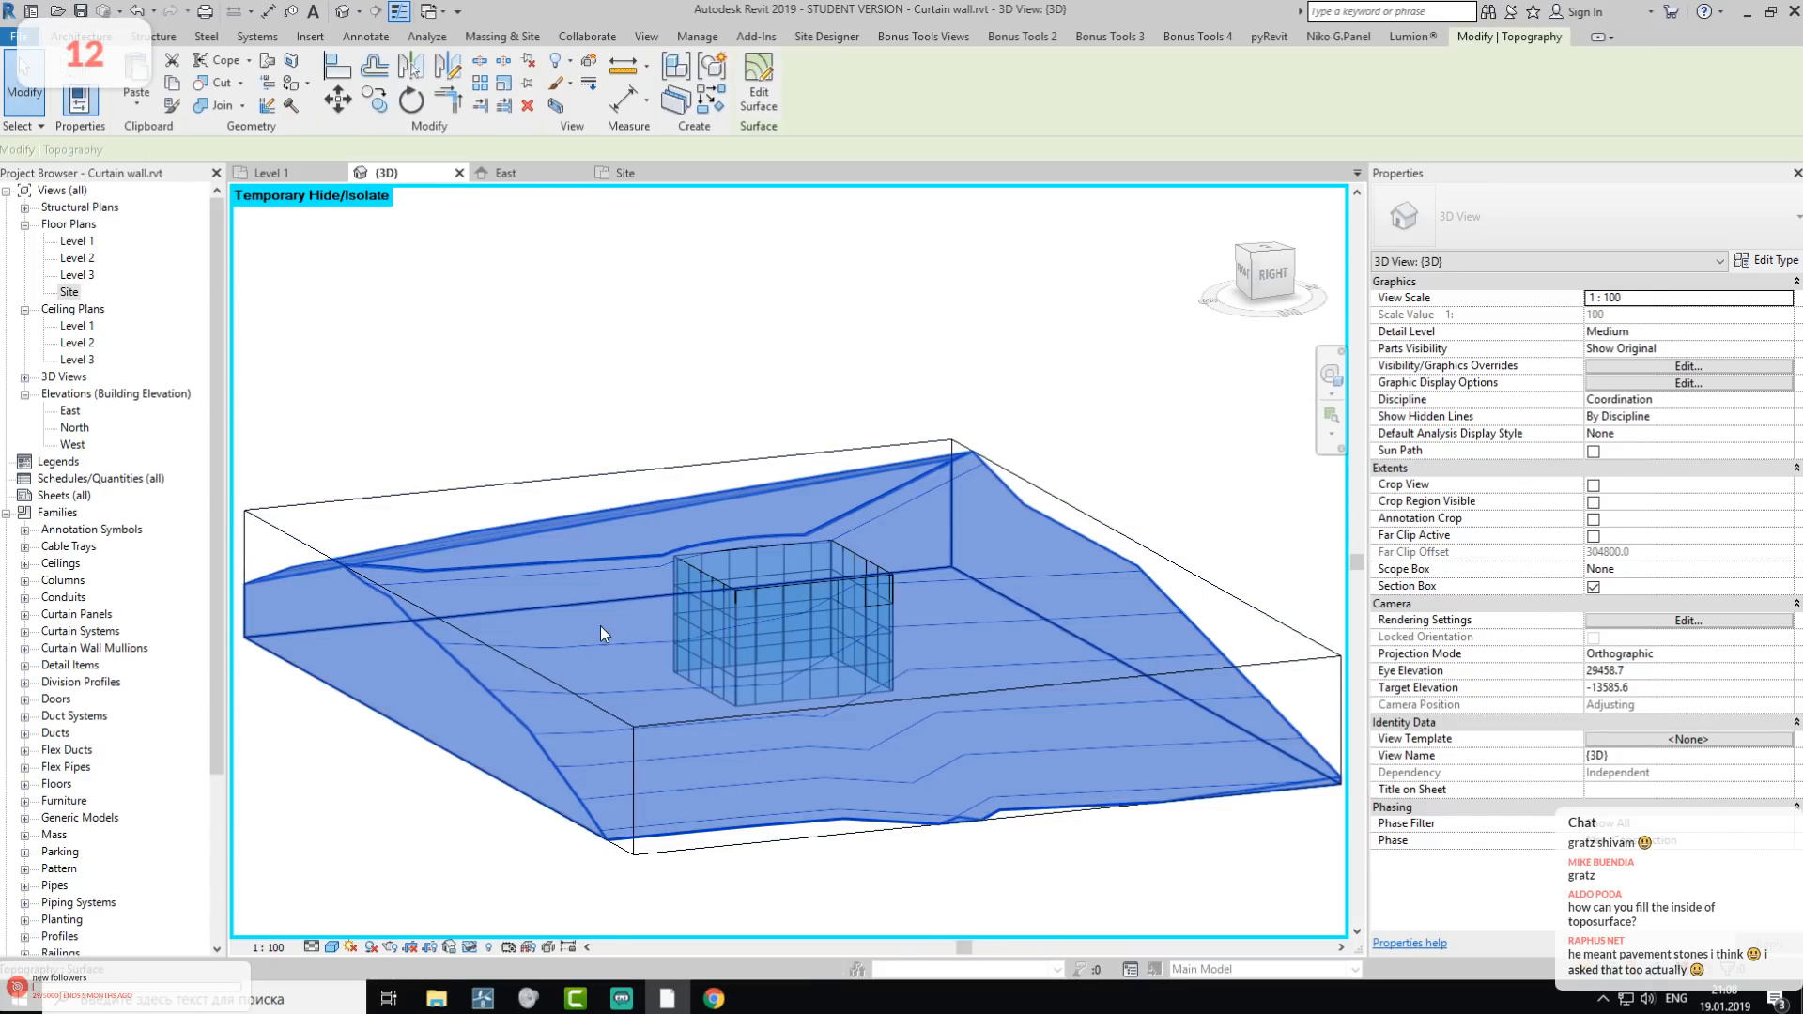
click(695, 289)
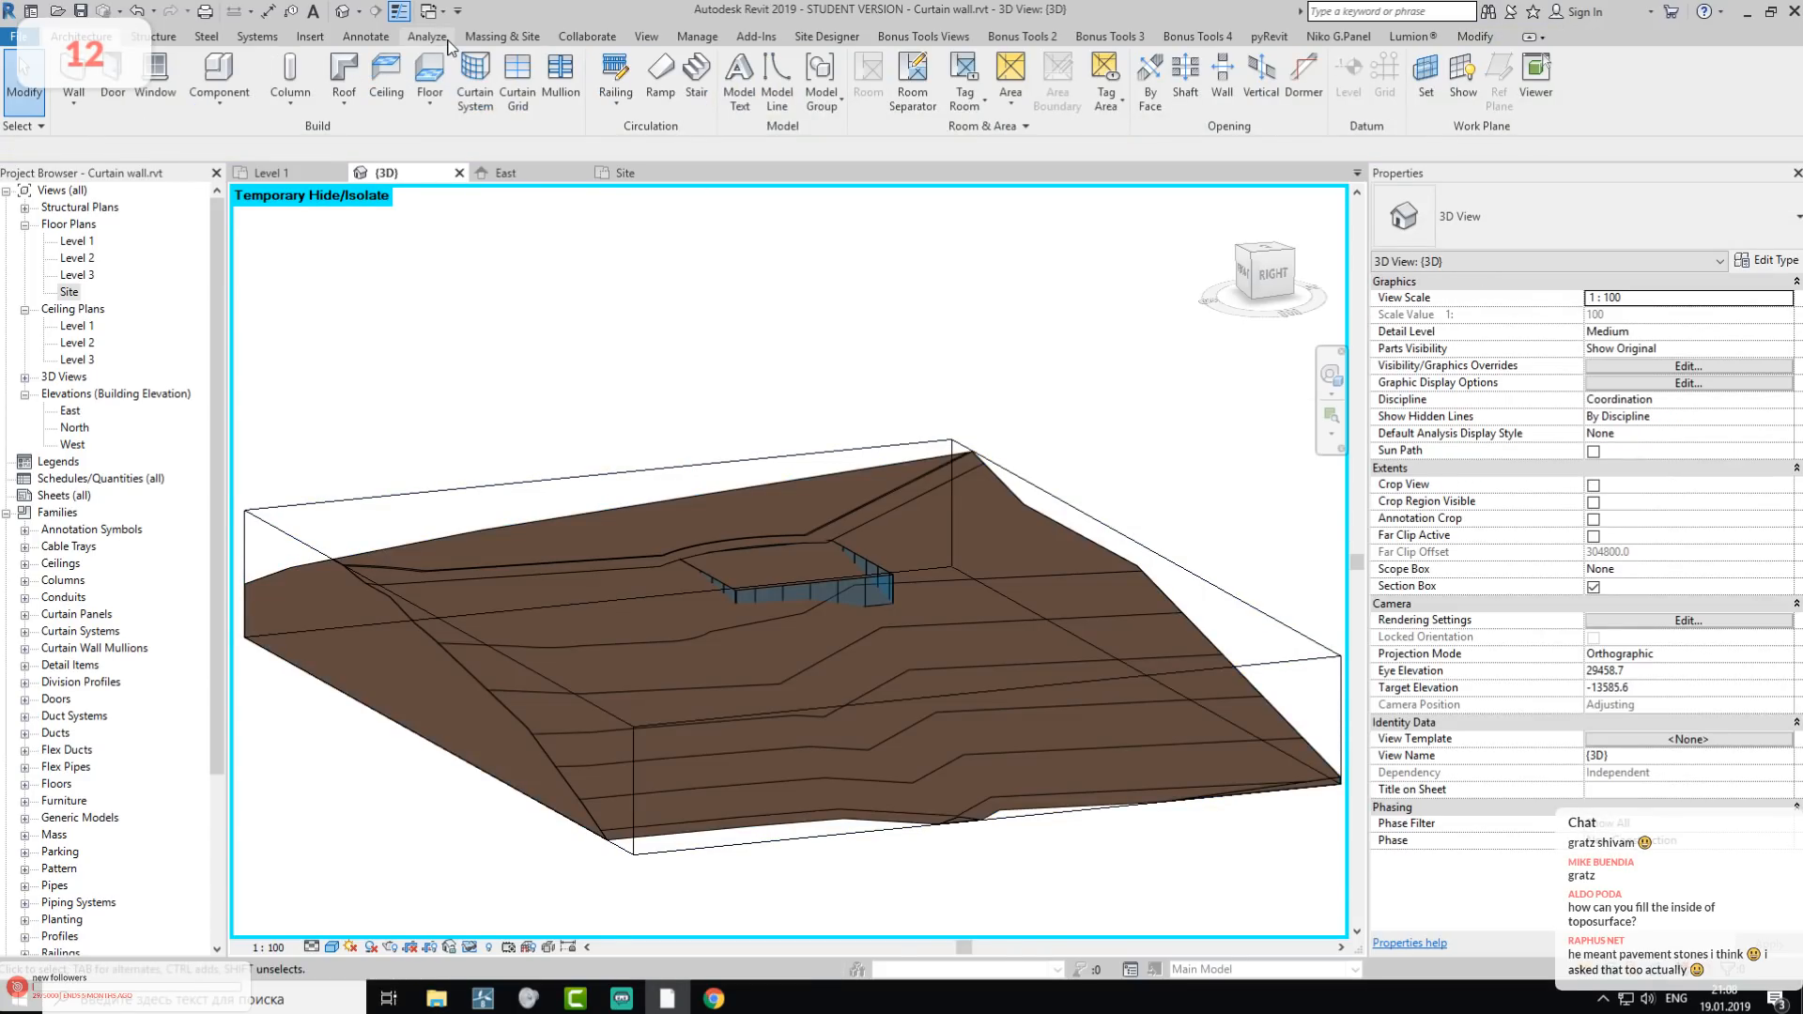
- Bring up the massing and site modelling tools for the toposurface view
click(504, 38)
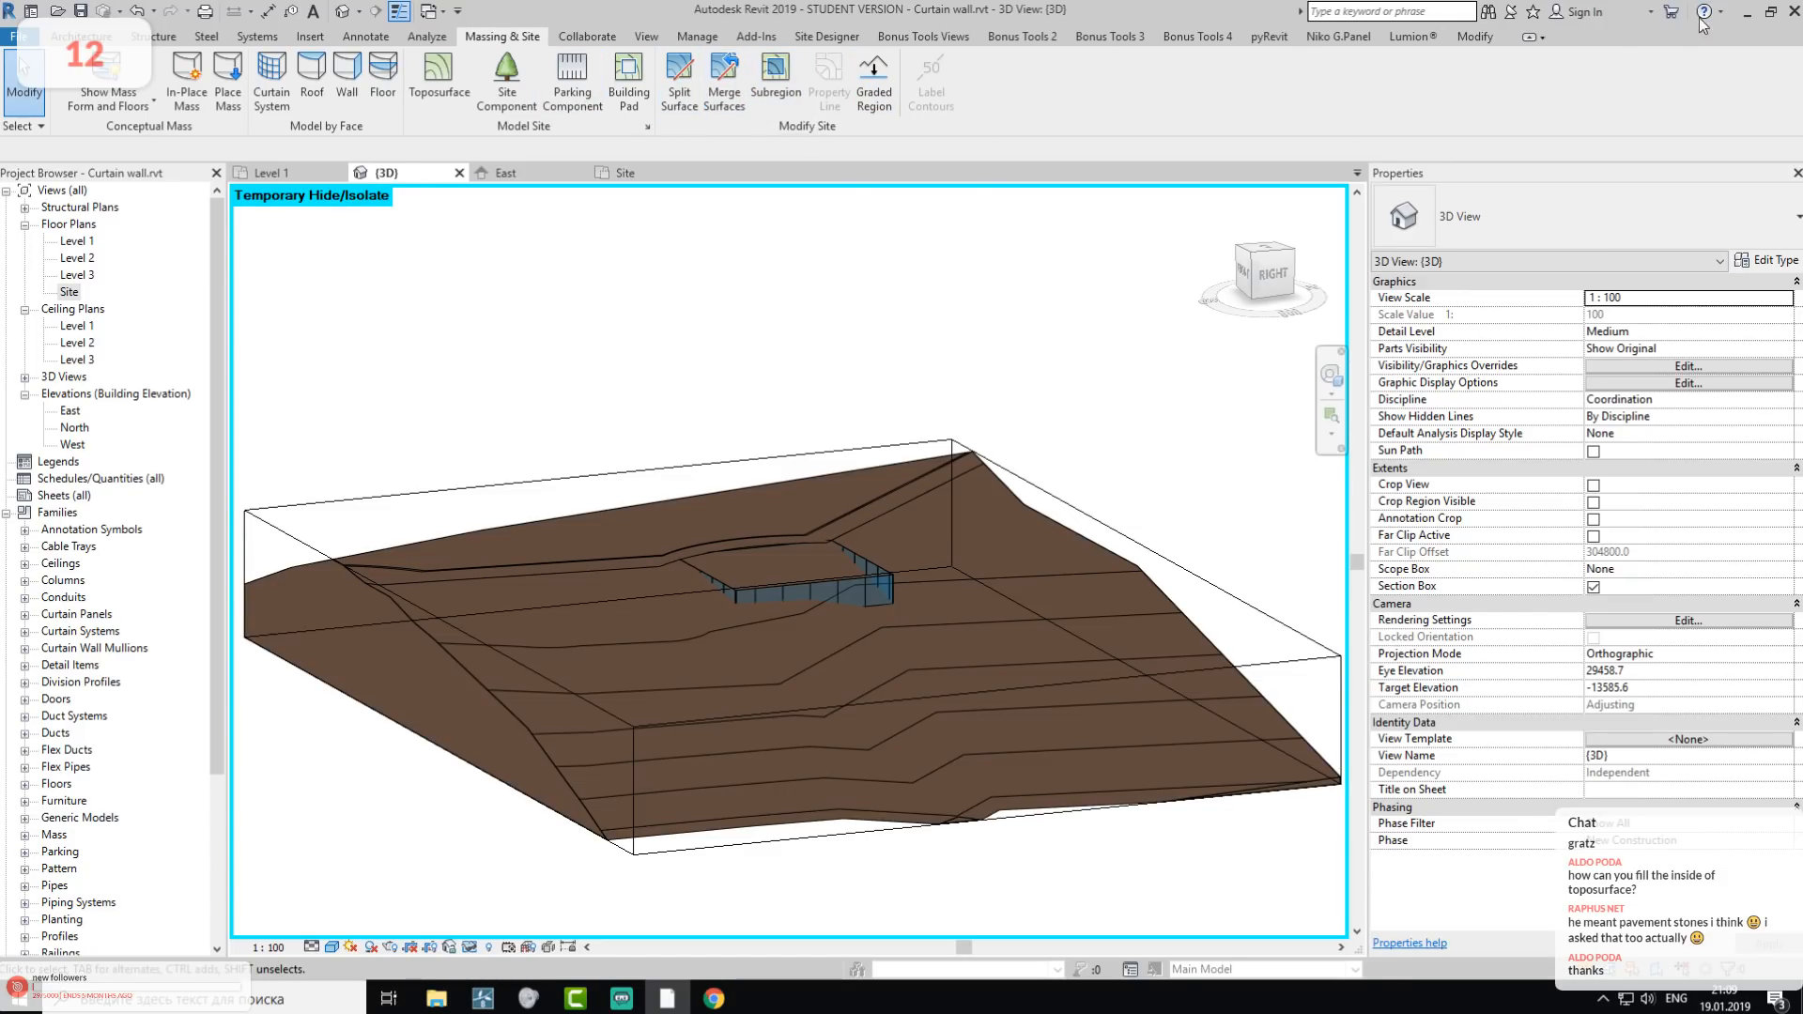
- Switch to Lumion, enter build mode, and move the camera to the glowing light strips beneath the wooden pergola frames
key(alt+Tab)
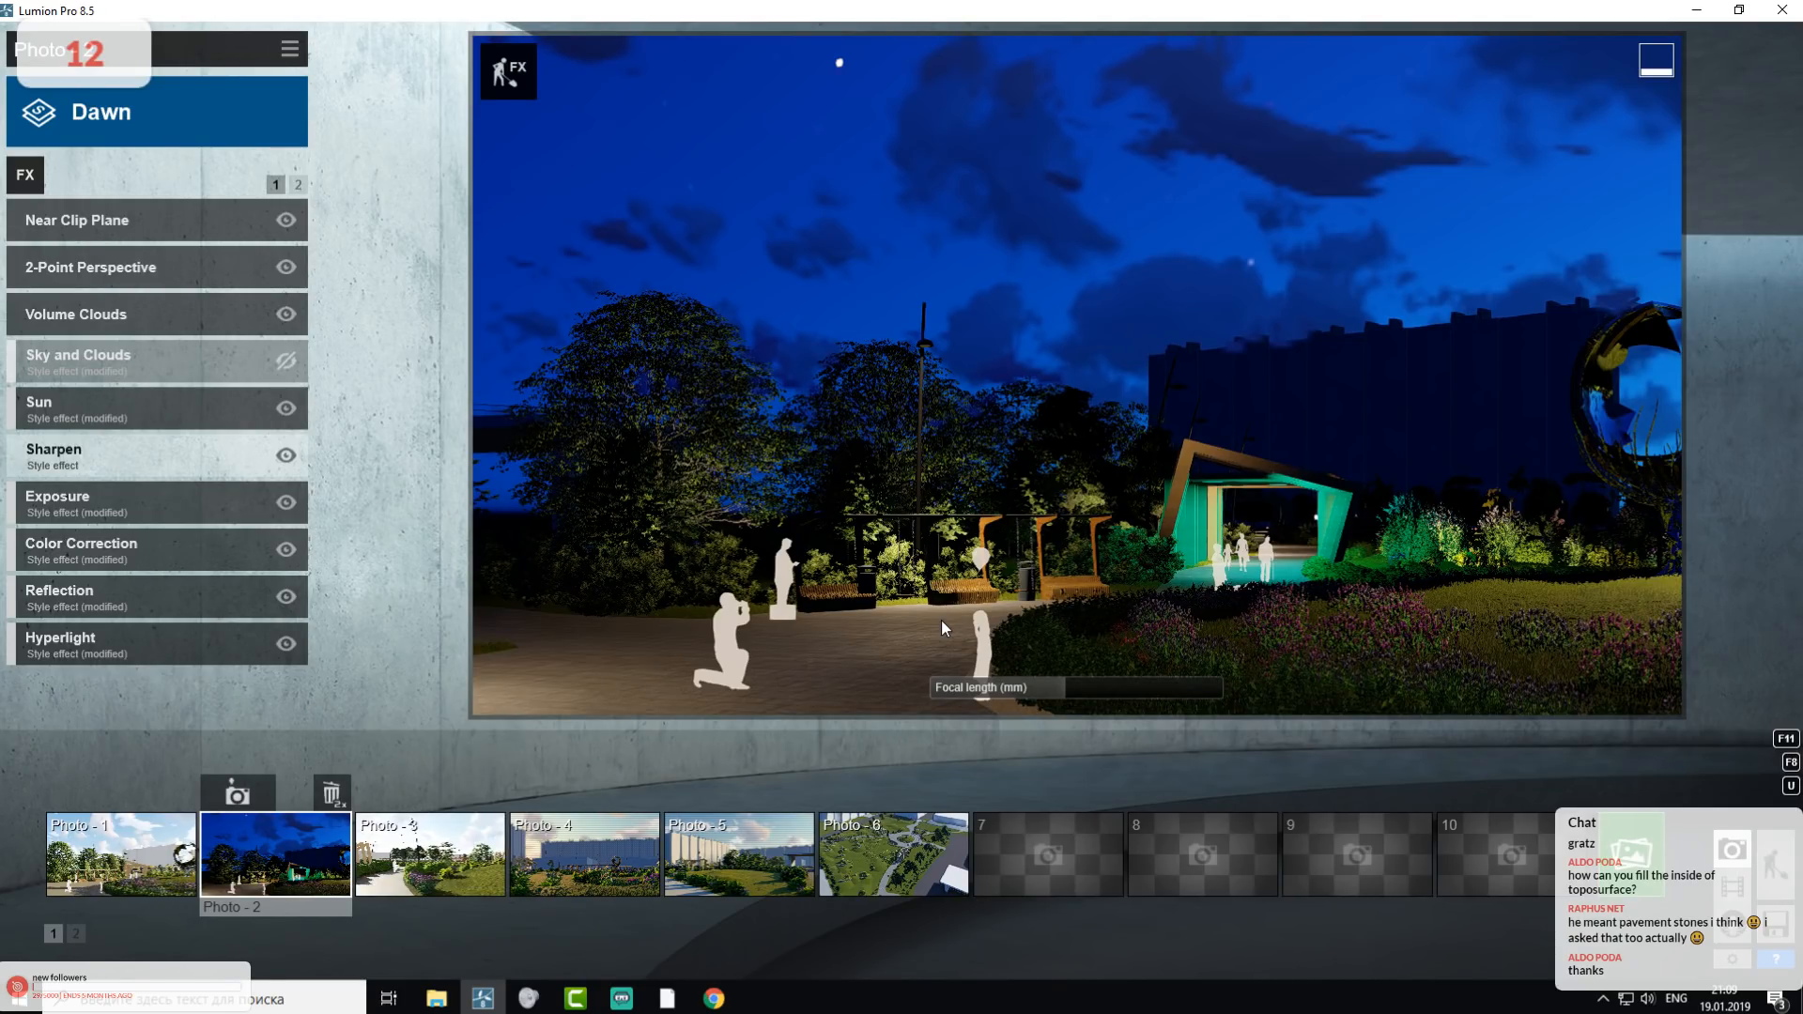
click(1774, 866)
right_drag(911, 423, 1038, 465)
key(w)
right_drag(901, 501, 1070, 339)
key(w)
key(s)
right_drag(878, 398, 791, 452)
key(a)
key(d)
right_drag(1063, 690, 845, 657)
key(a)
key(w)
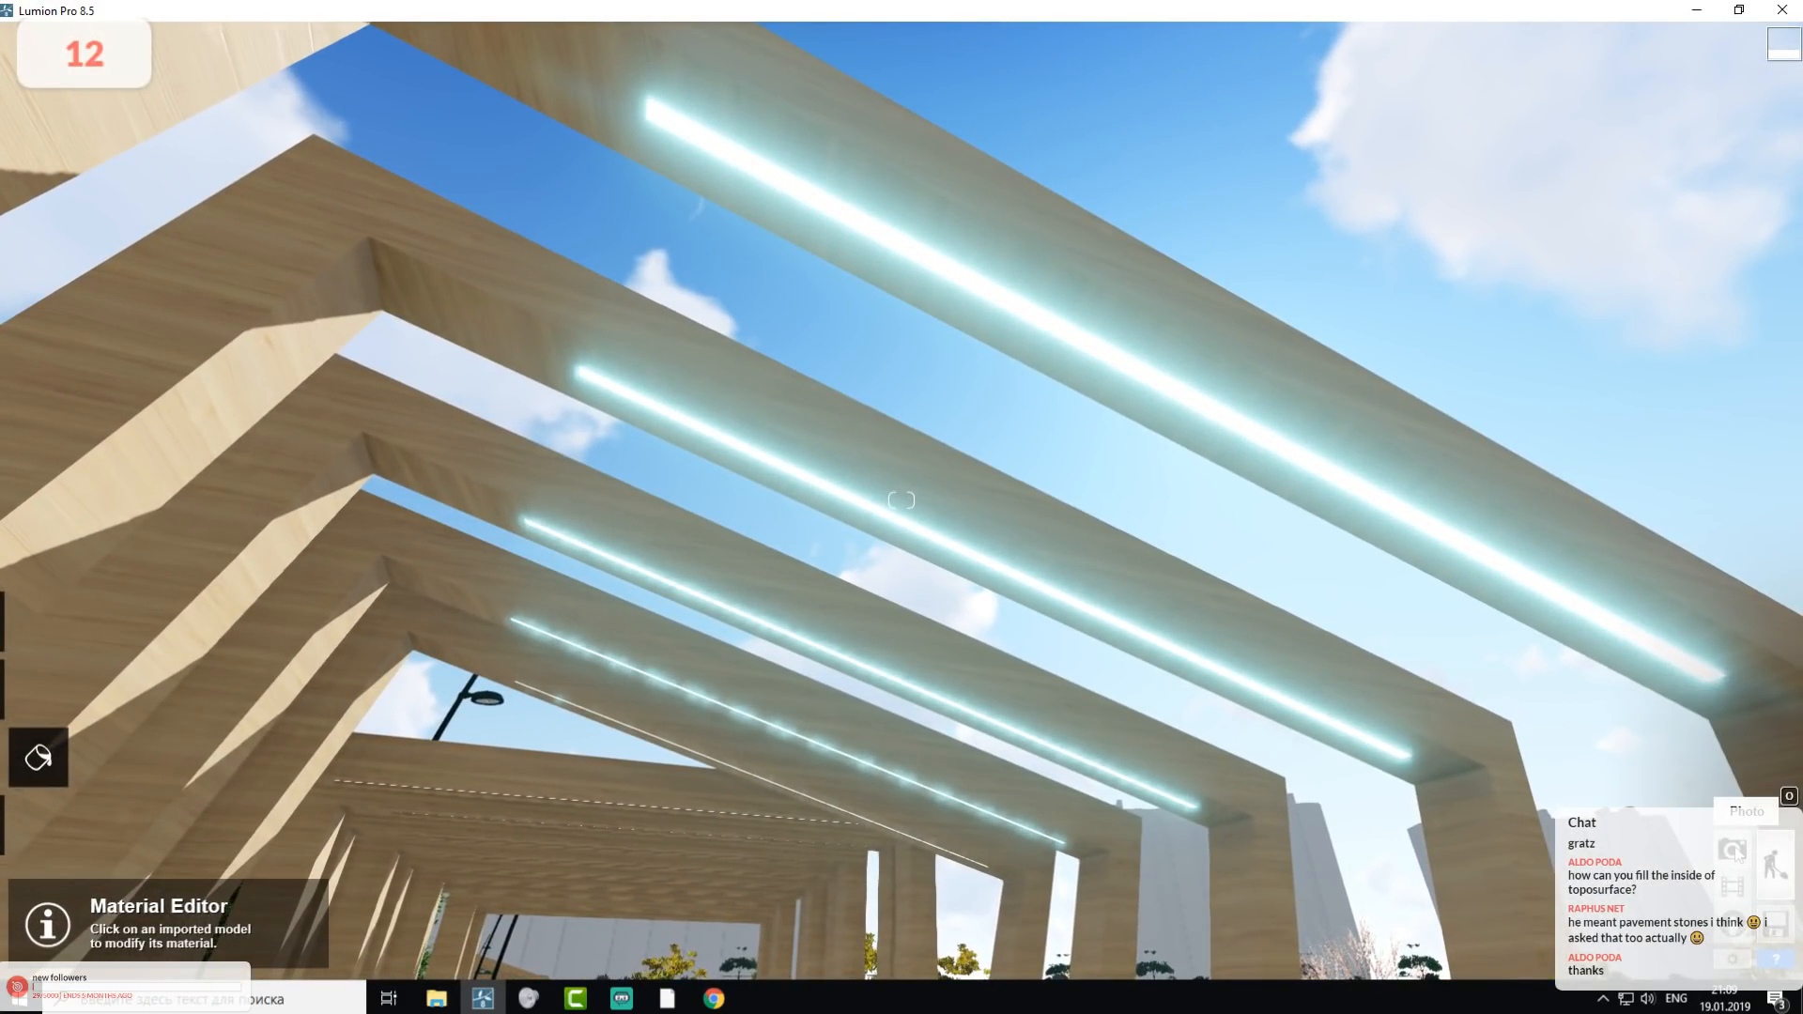
- Inspect the Formica_Laminate_Light material assigned to the glowing strips on the pergola frames
right_drag(1147, 663, 1022, 215)
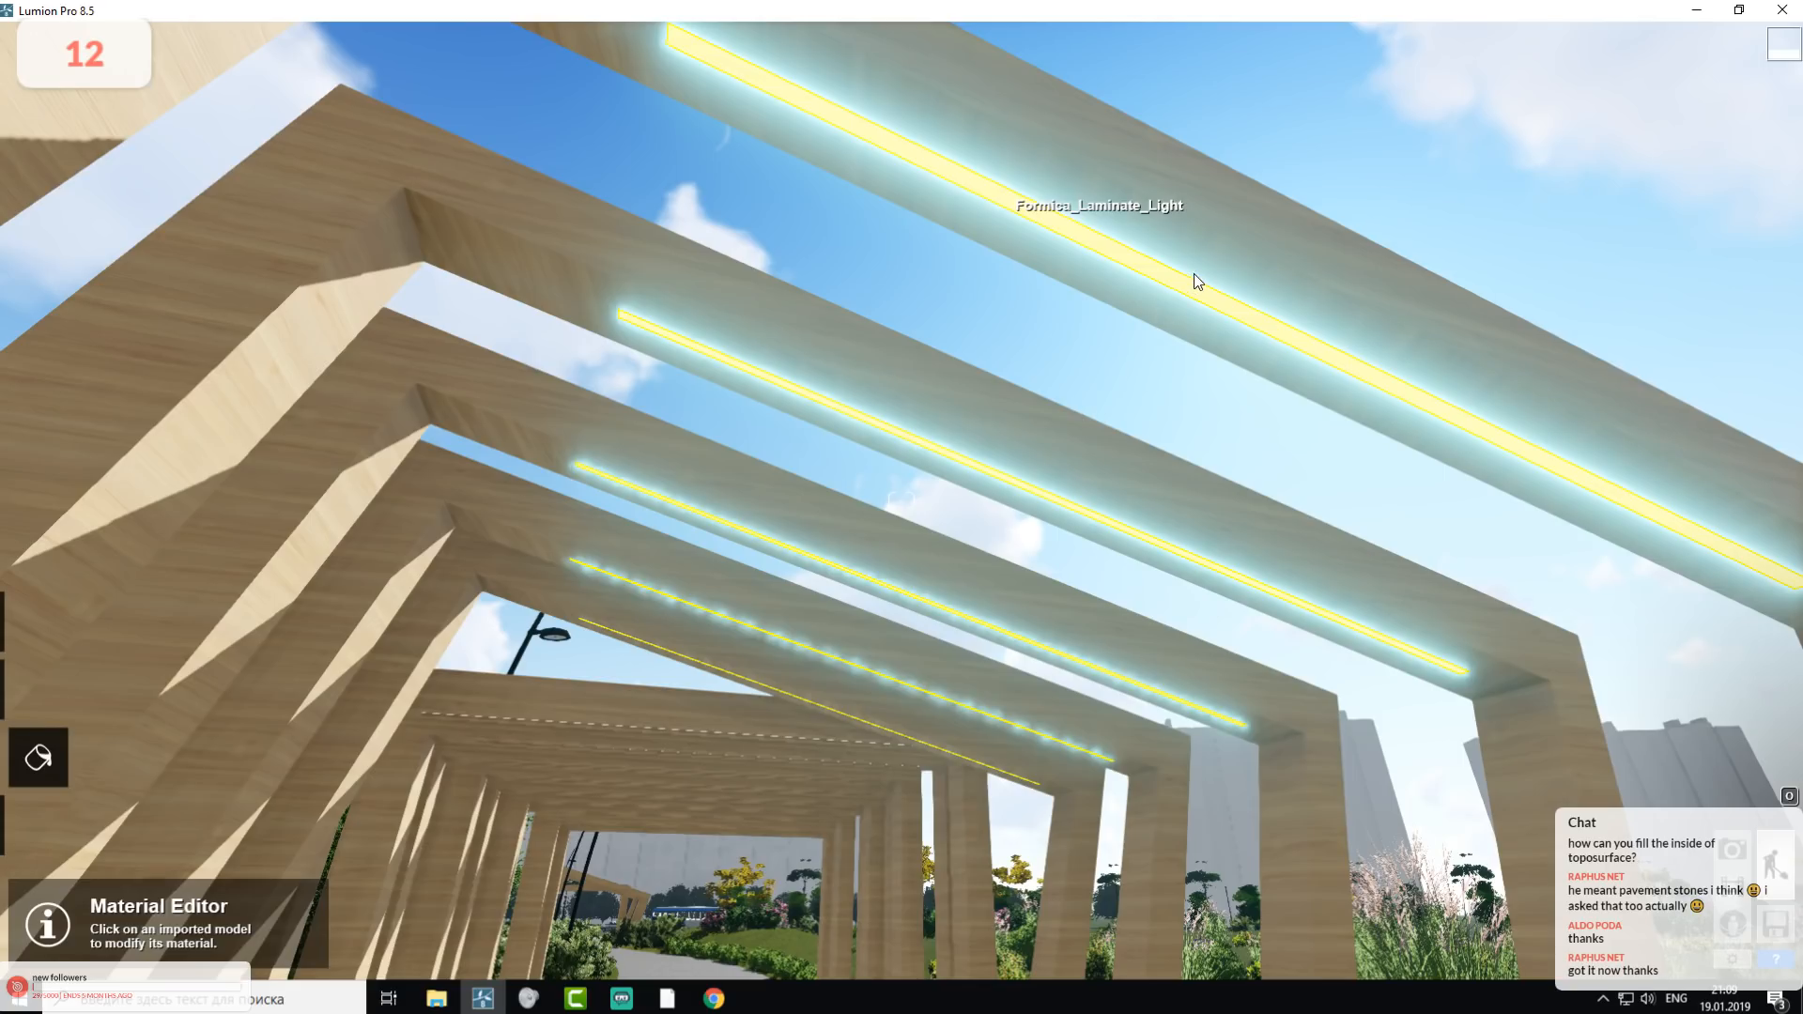
click(1164, 312)
click(542, 554)
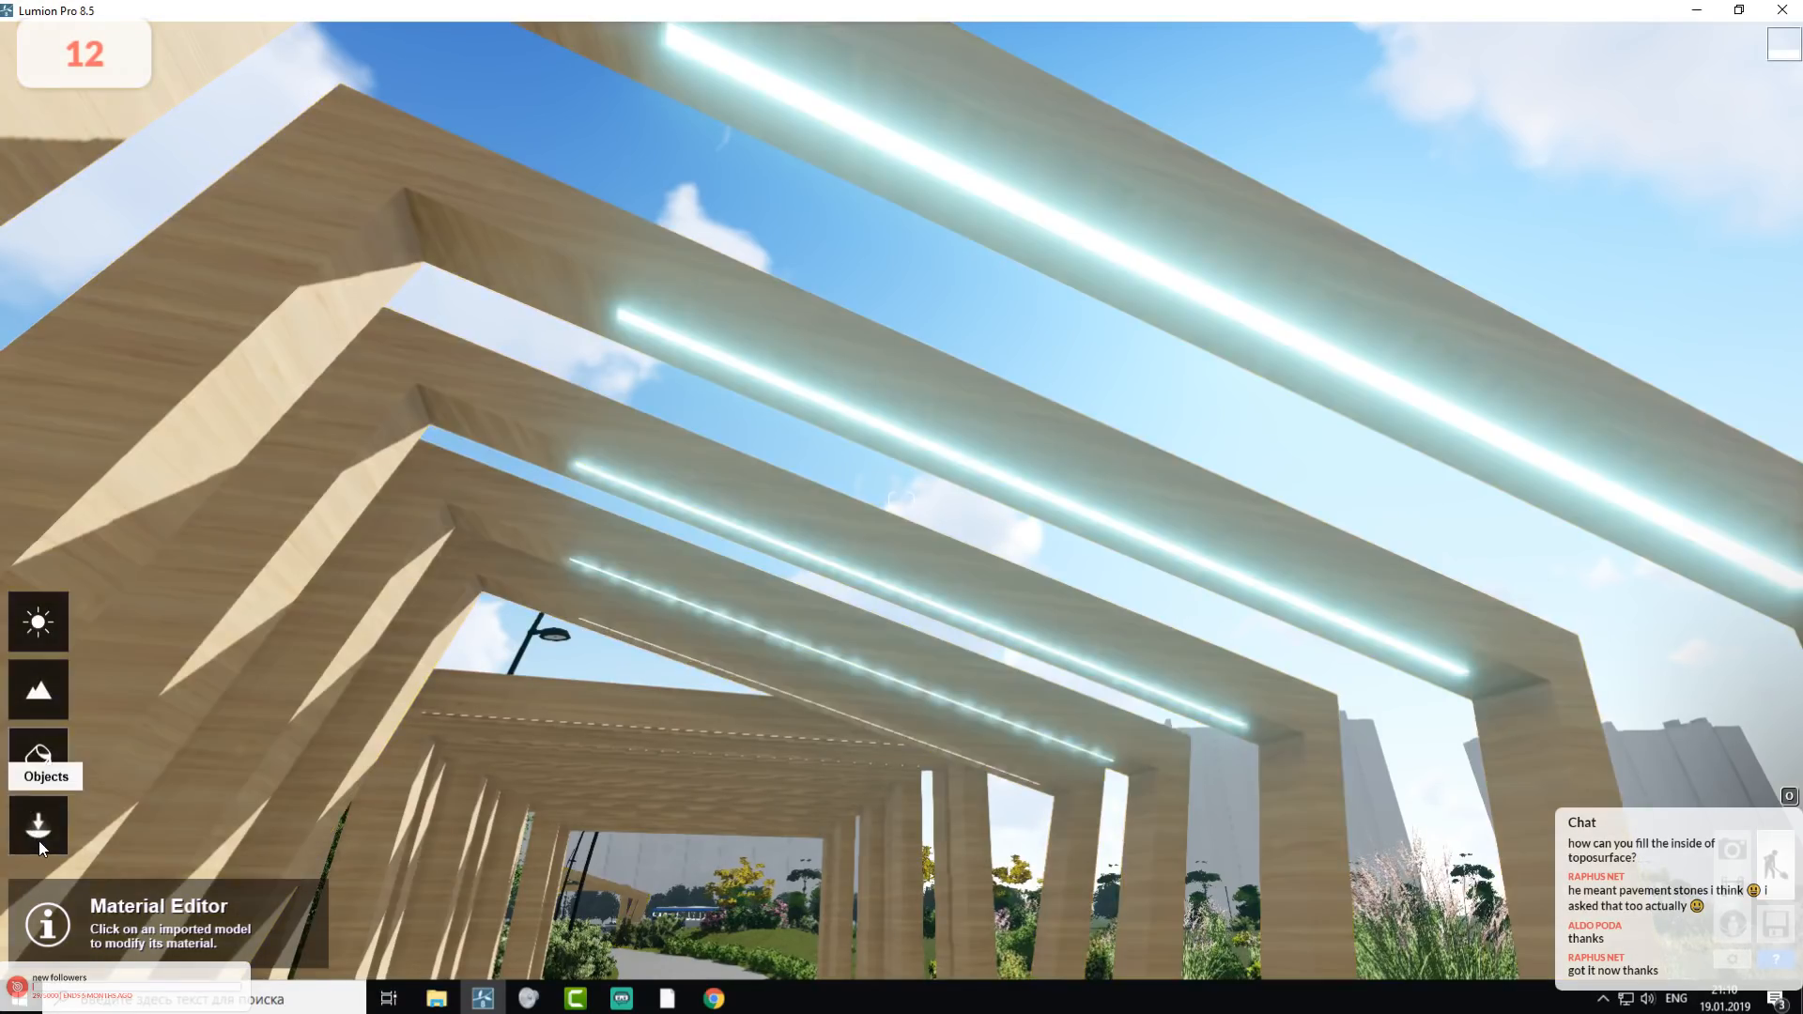
- Switch to object editing and move back along the paved walkway to view the whole pergola entrance
click(38, 838)
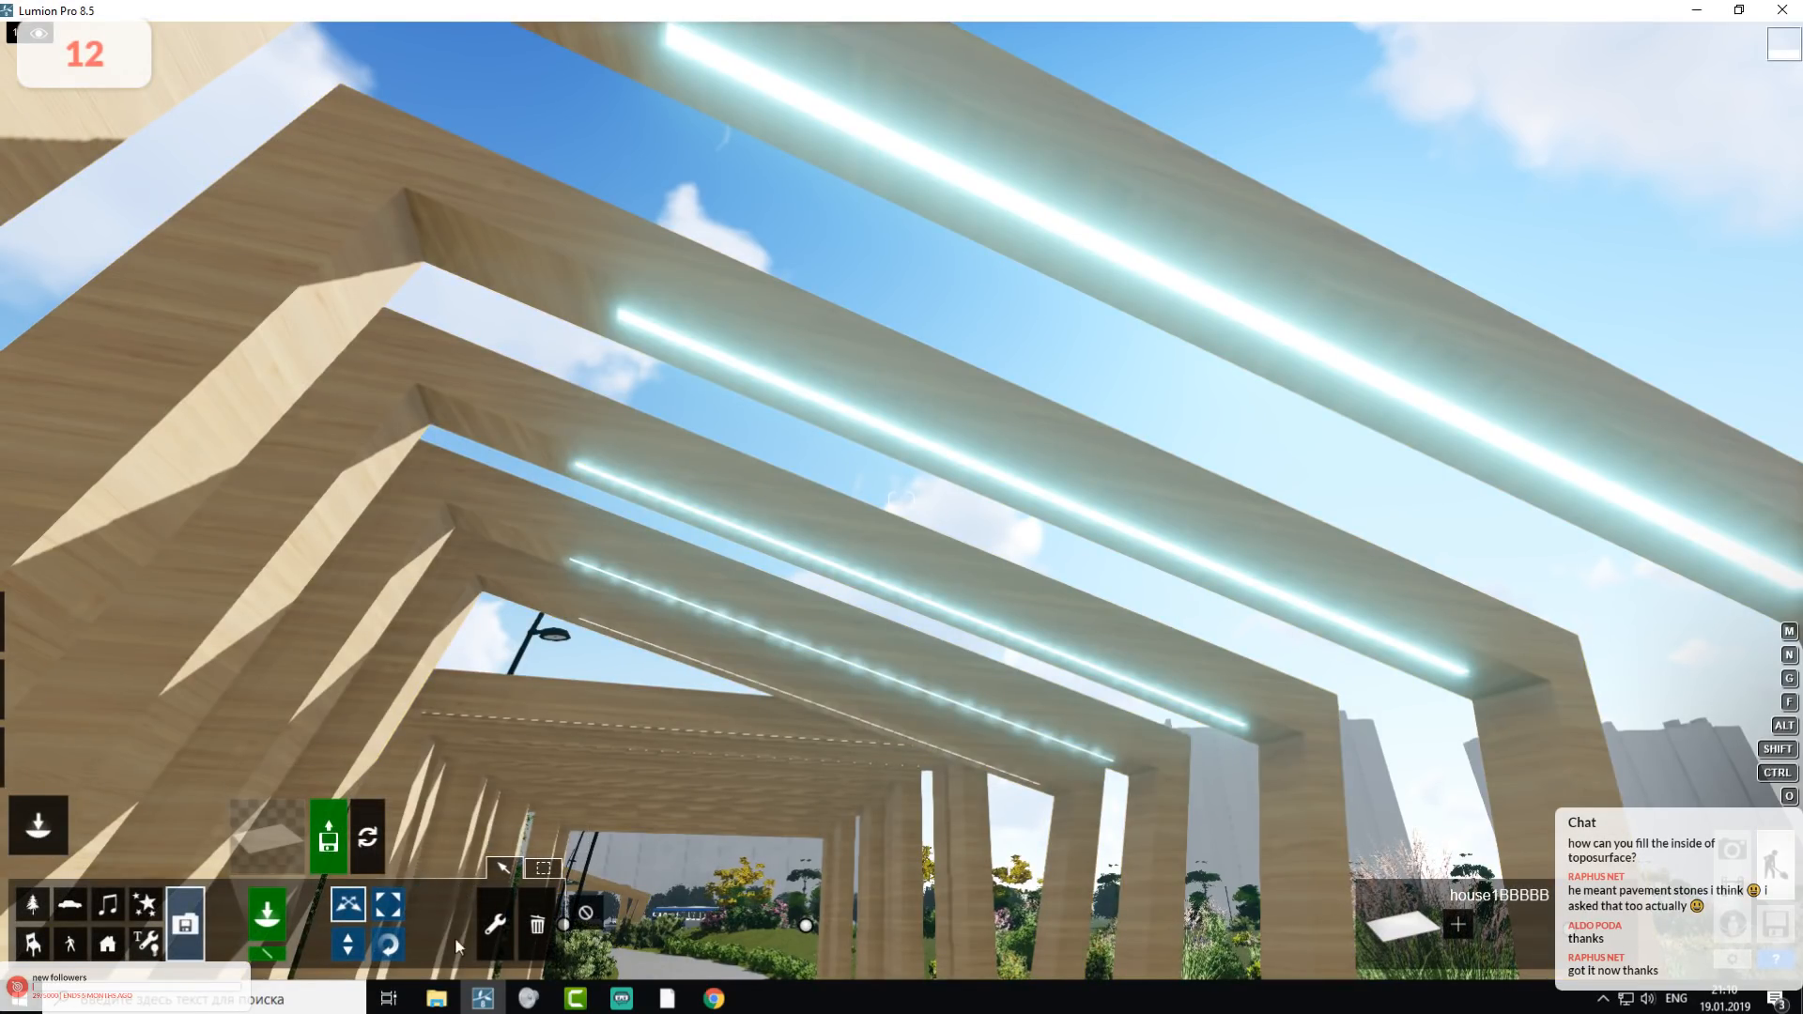
click(490, 930)
right_drag(955, 376, 890, 271)
key(s)
key(w)
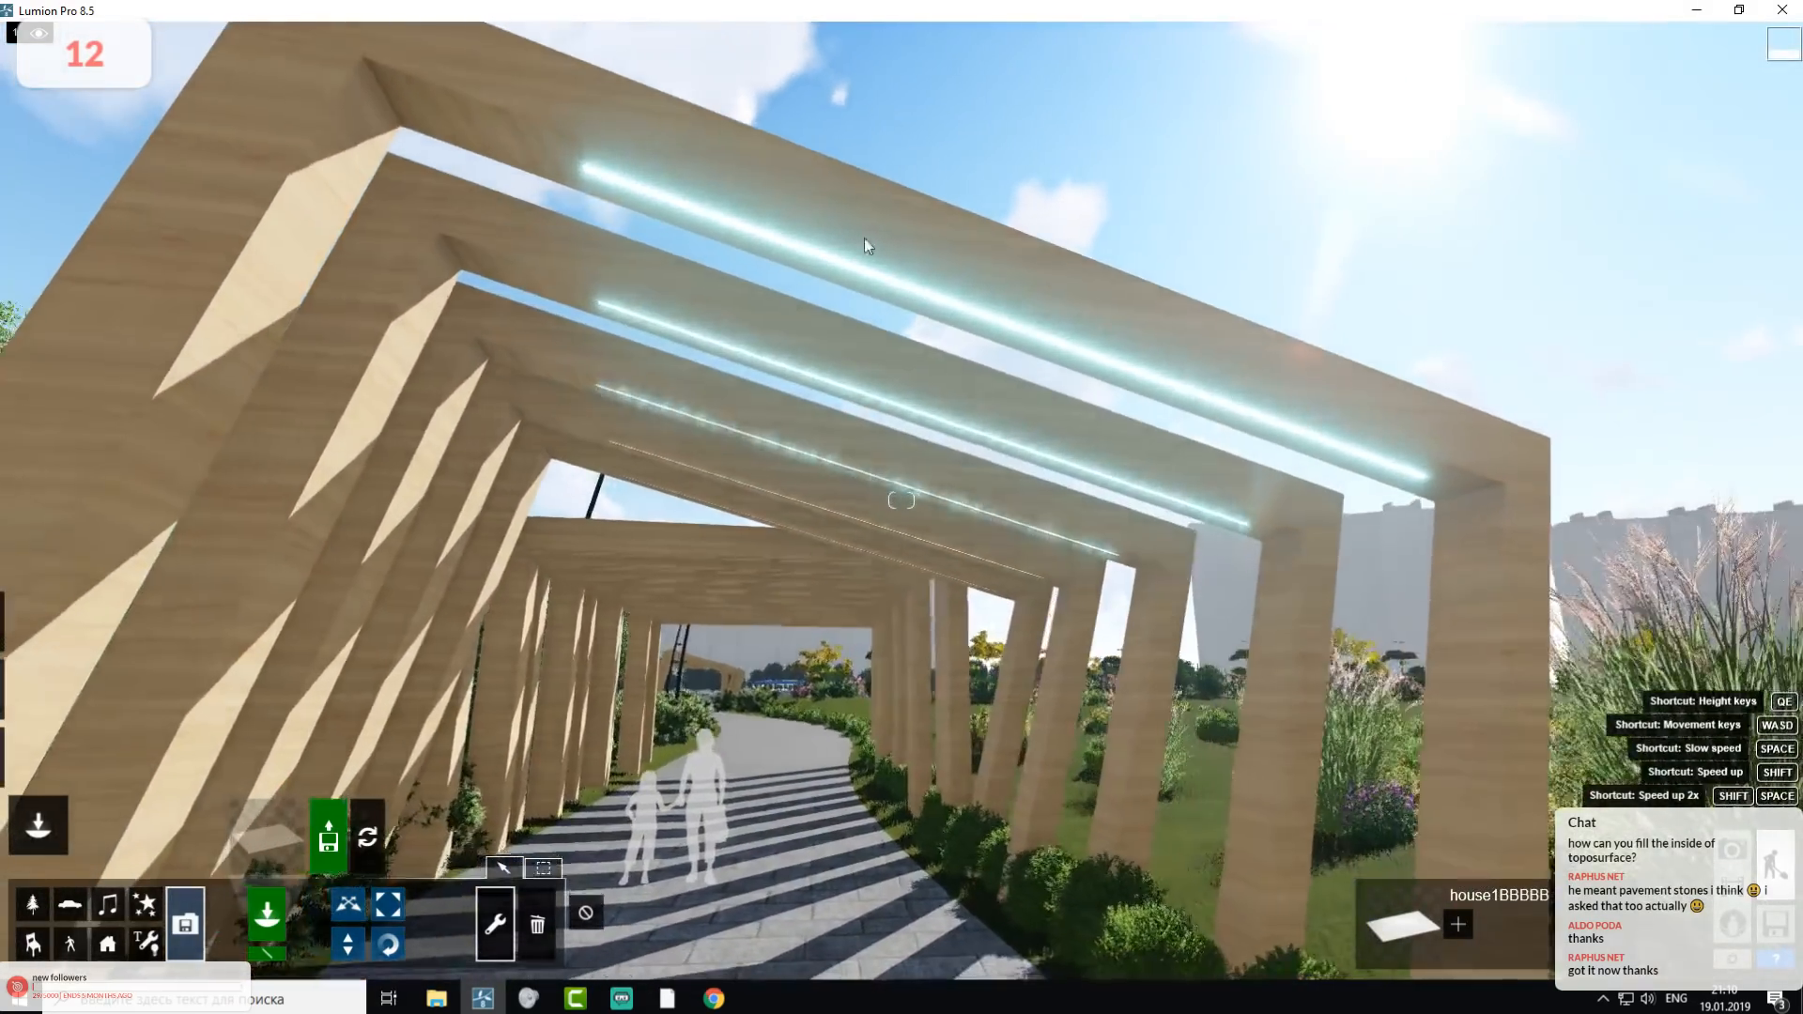
right_drag(795, 238, 942, 293)
key(a)
key(w)
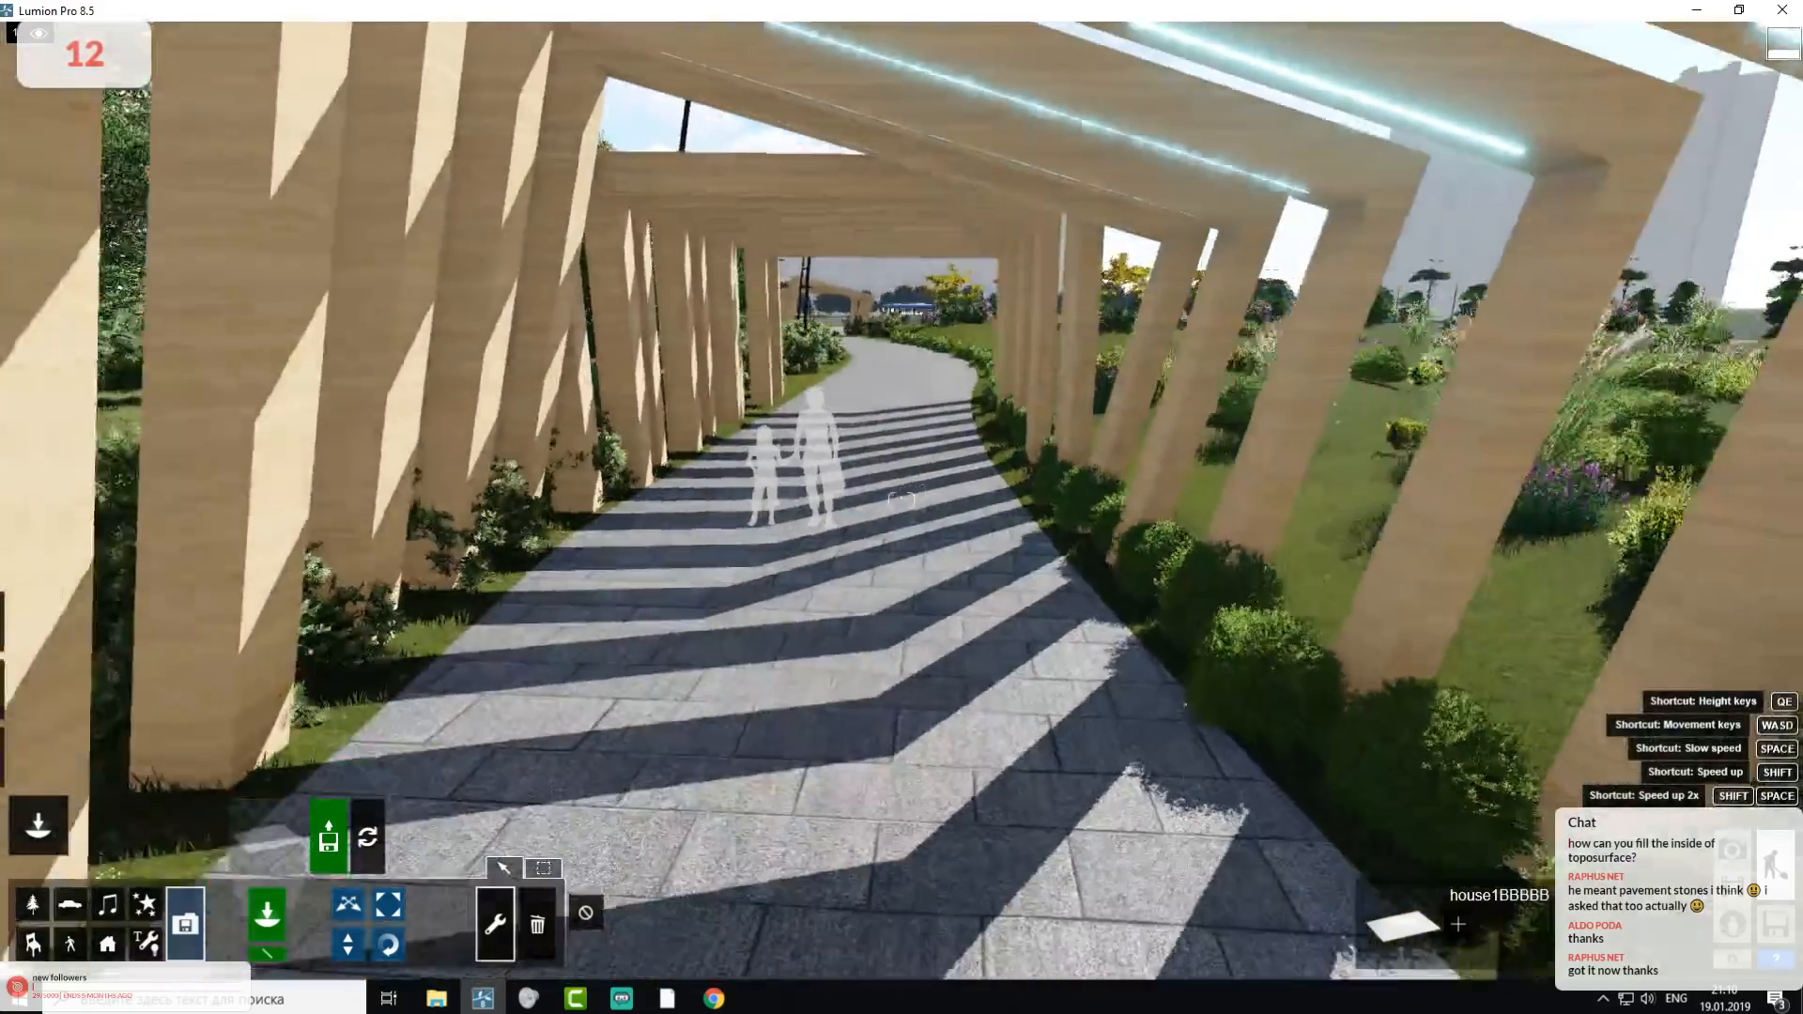
key(s)
key(s)
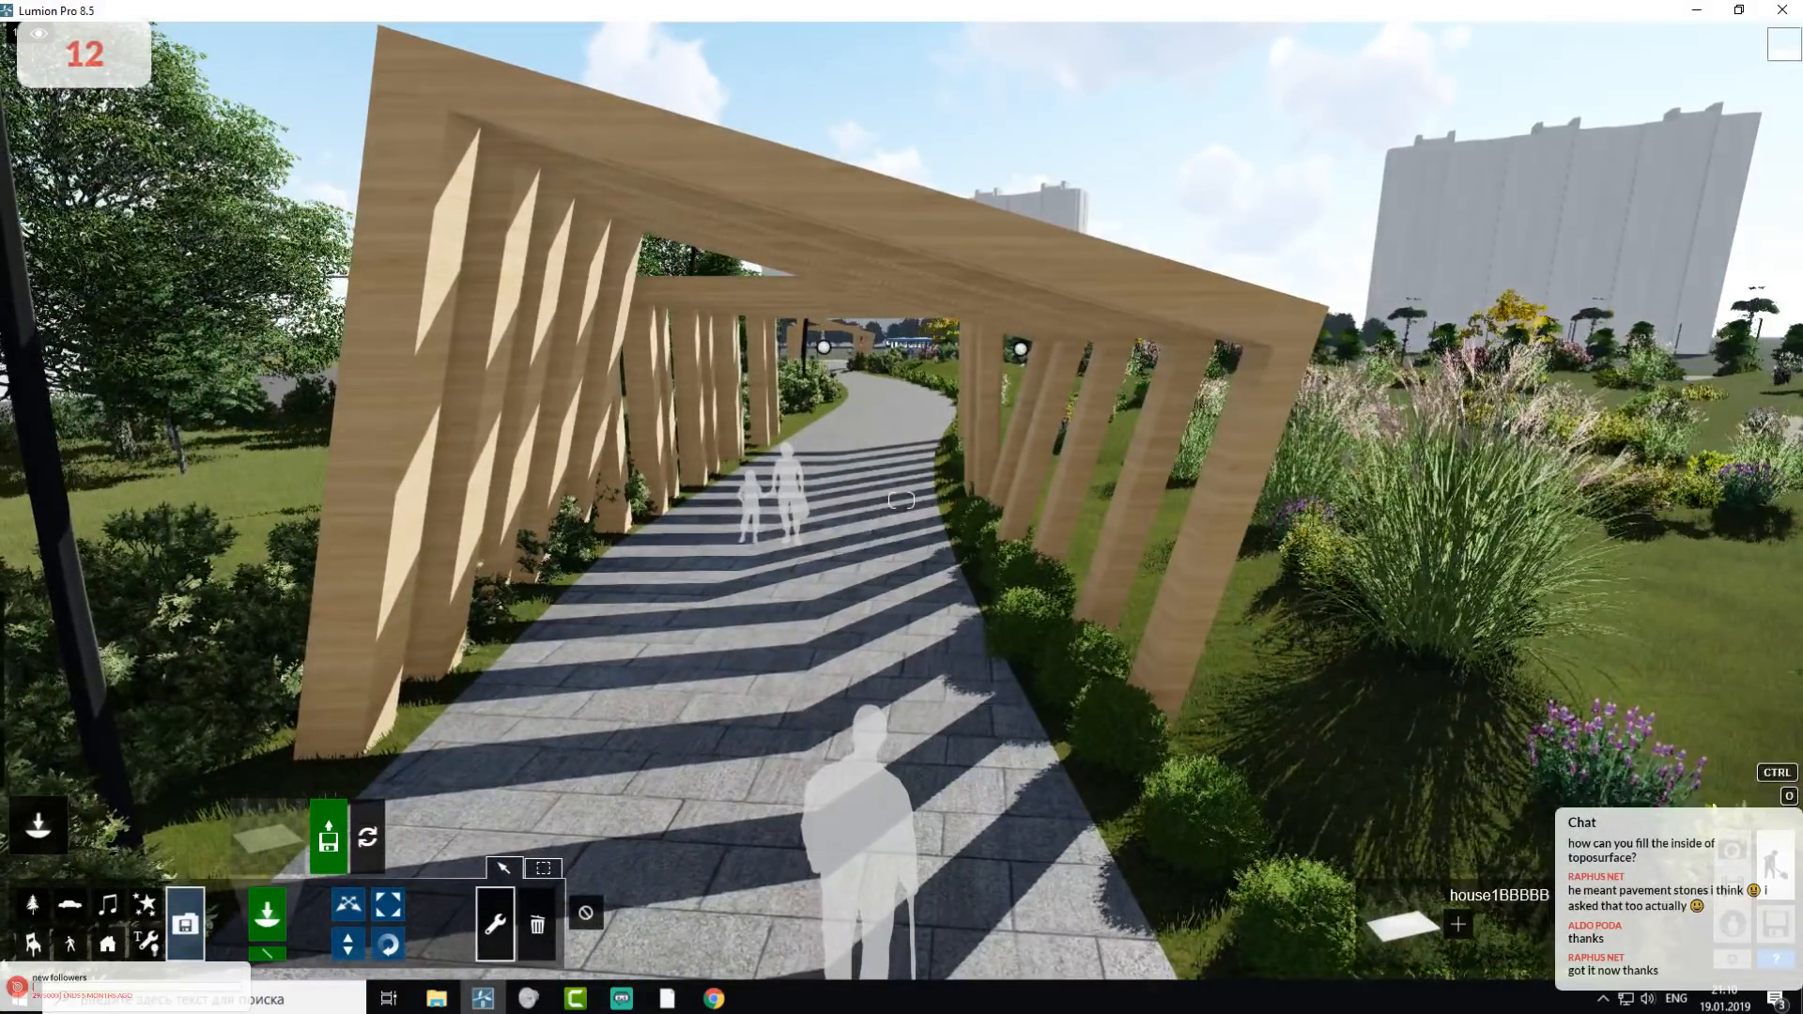
- Check the Dawn photo view of the pergola, and load the recent scene showing the gabled glass-front house with the white car
click(1733, 850)
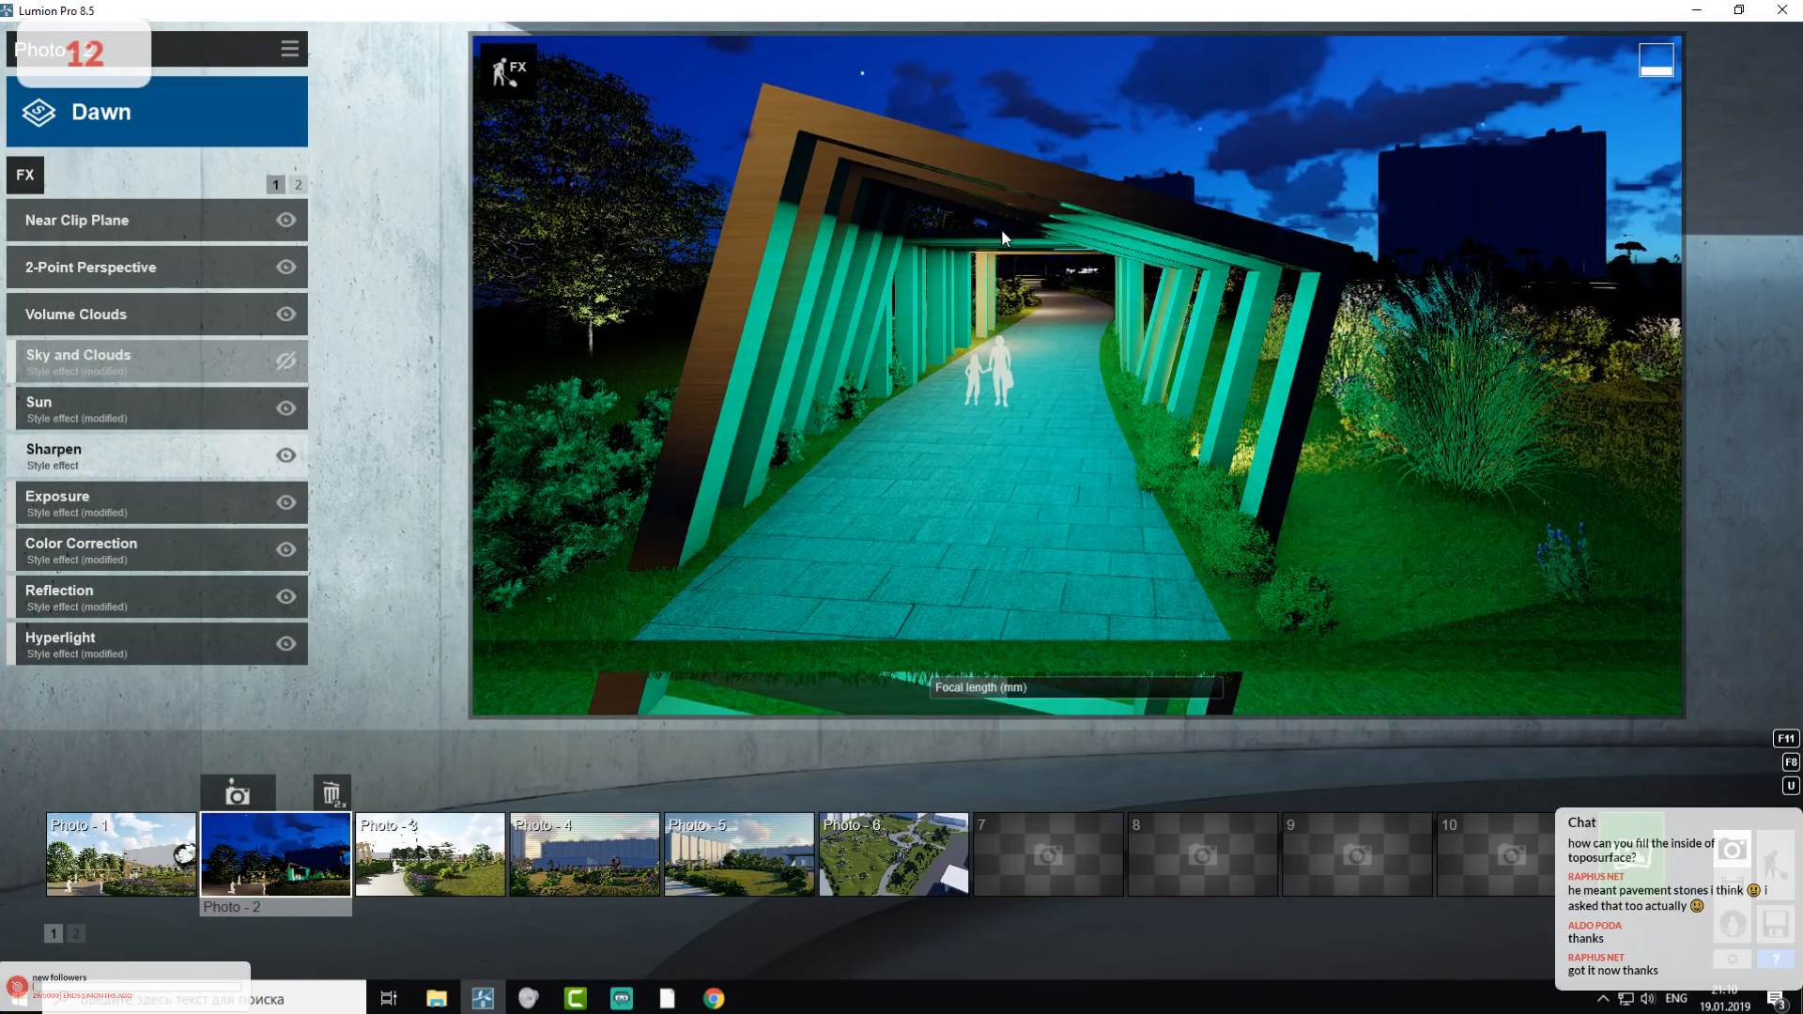
click(1775, 922)
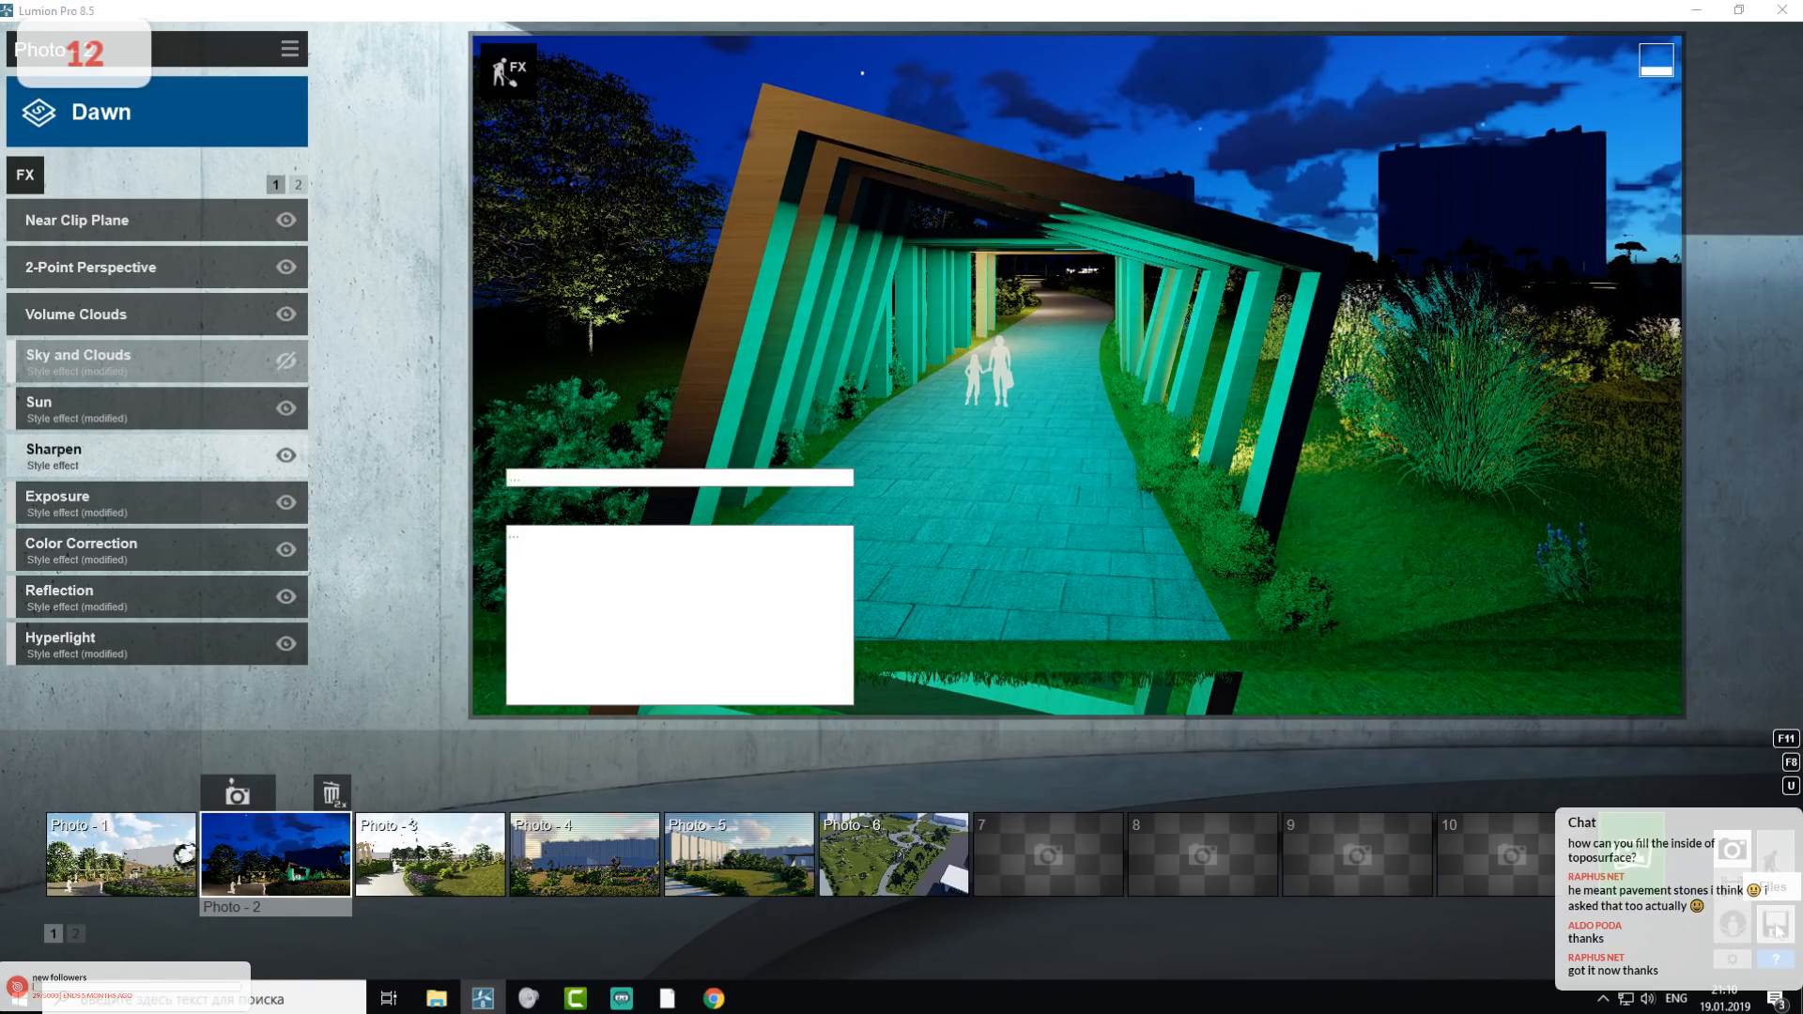
click(959, 185)
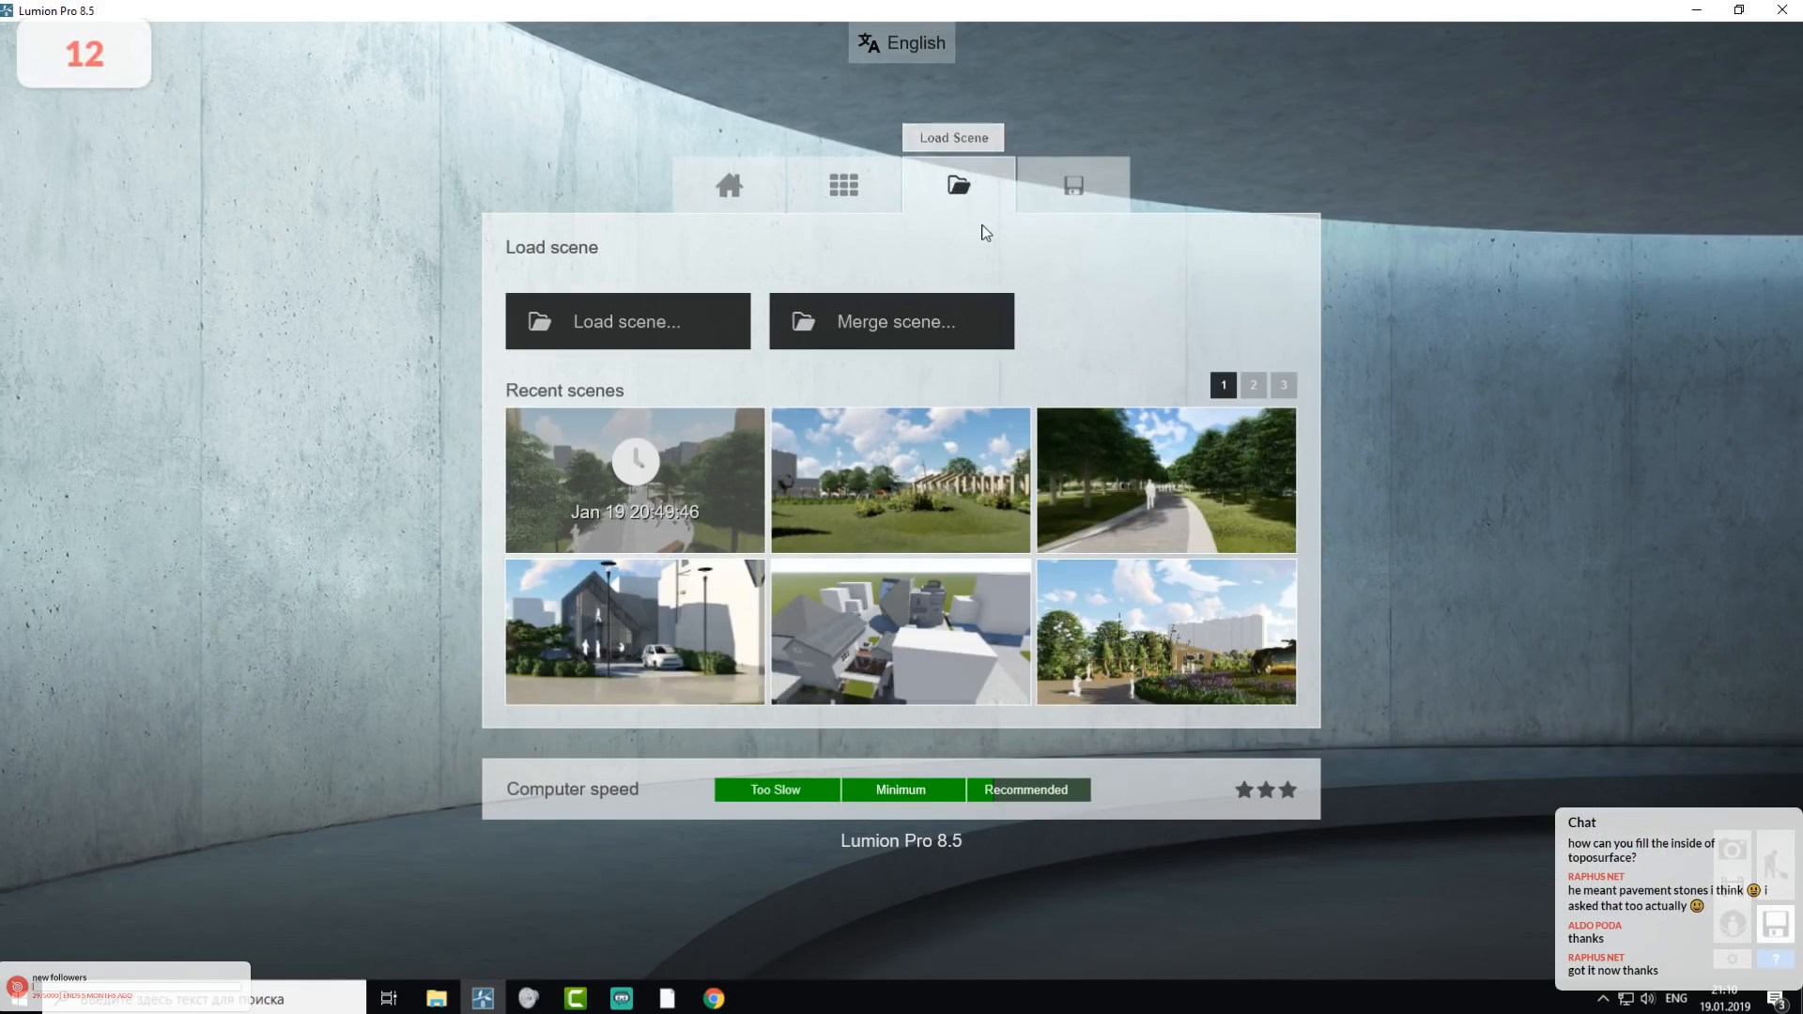
click(671, 640)
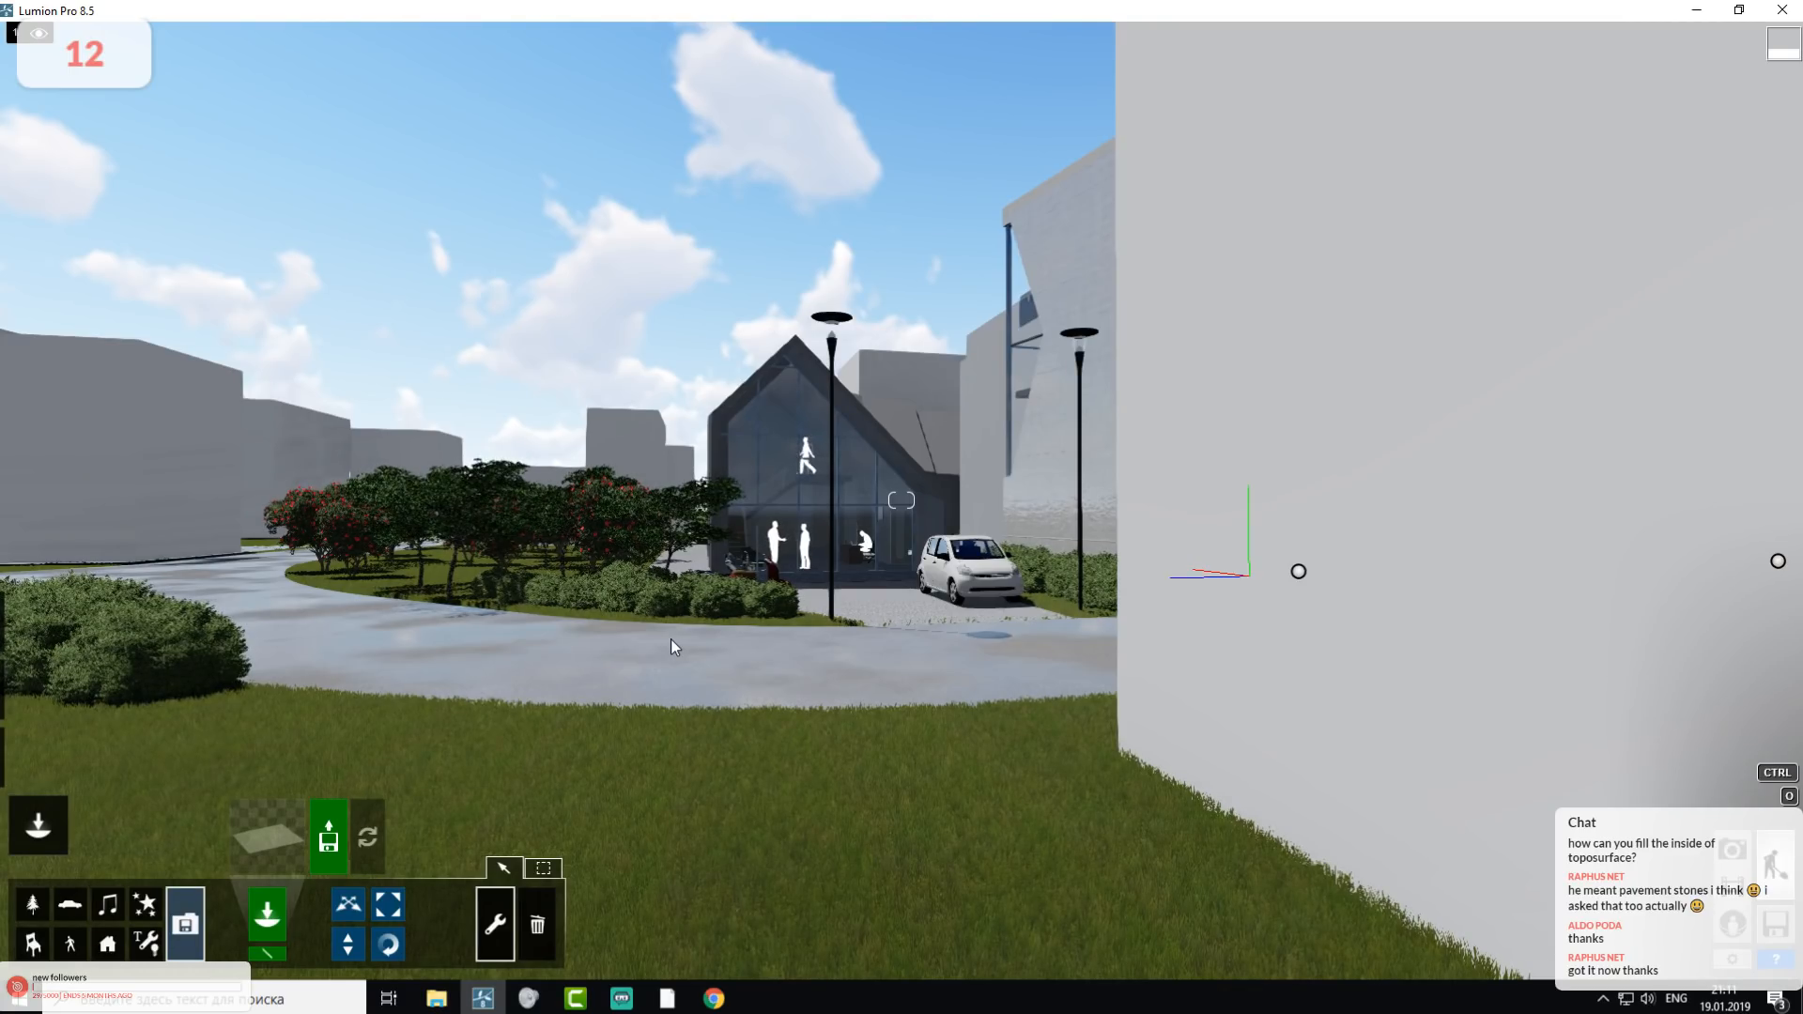
- Move to the light strip at the base of the house's entrance wall, and view the area and line lights in the Lights And Utilities Library
key(shift+w)
right_drag(676, 557, 749, 554)
key(w)
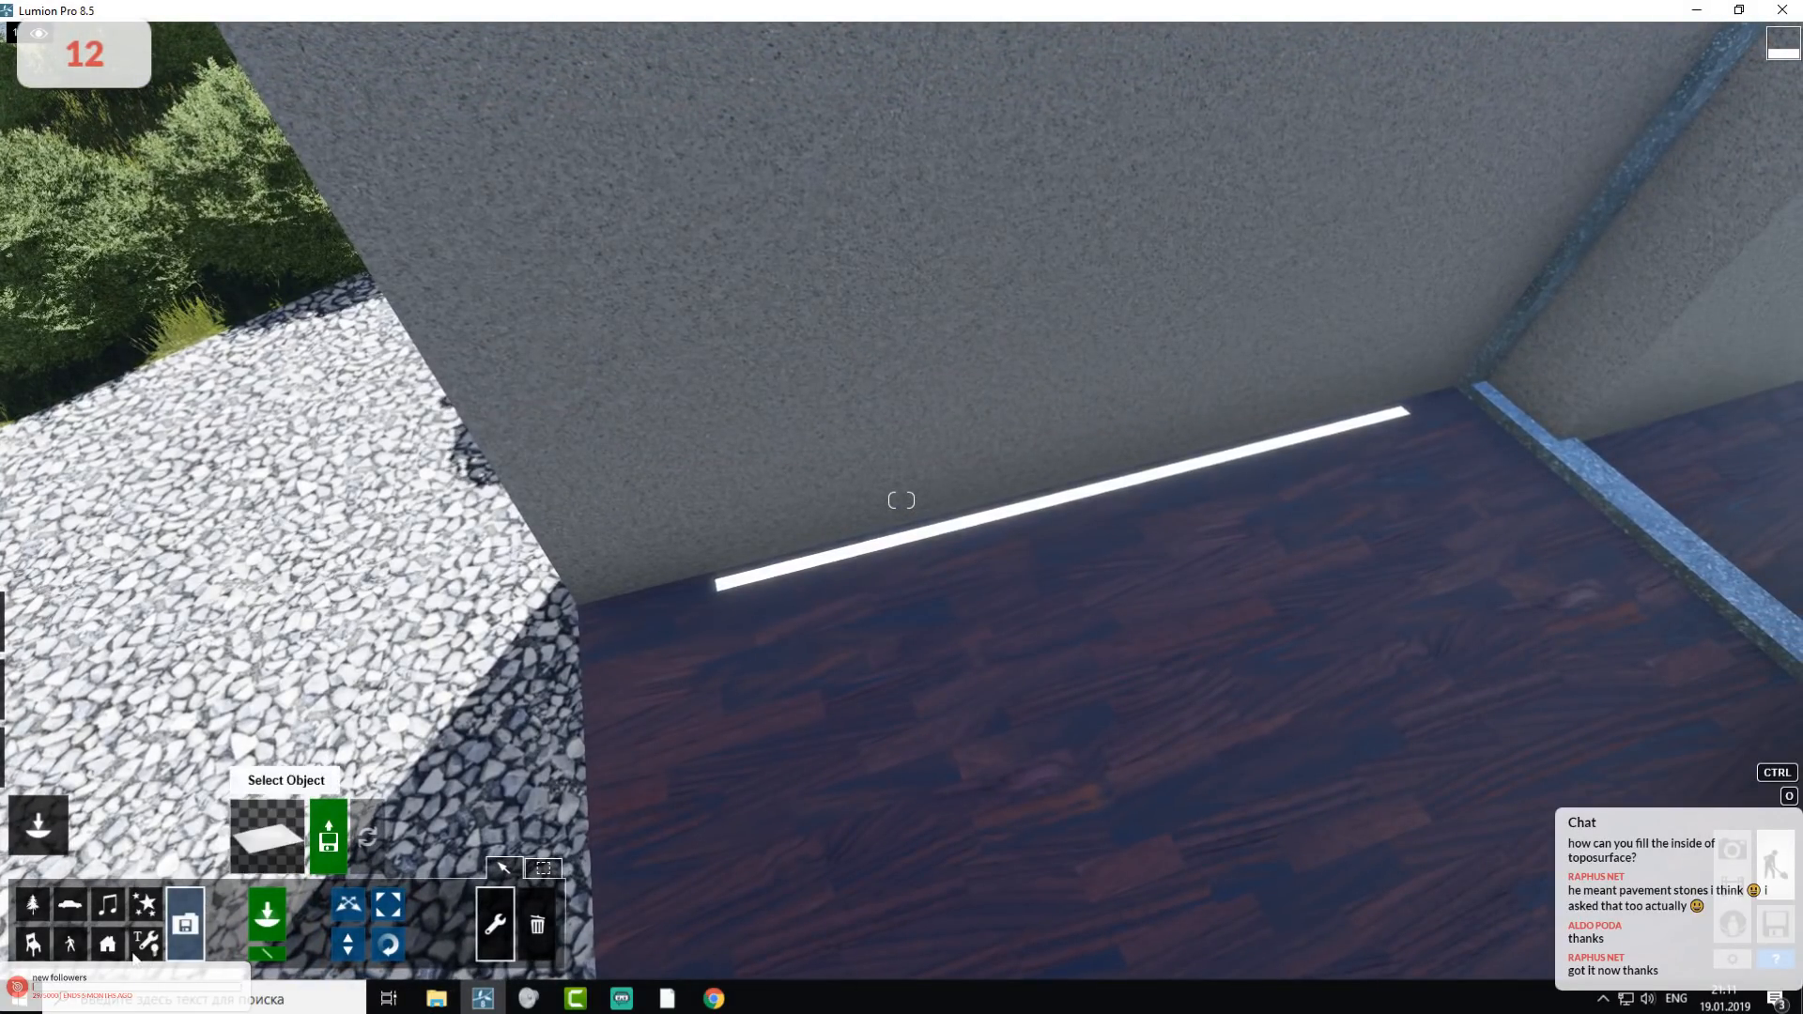
click(147, 944)
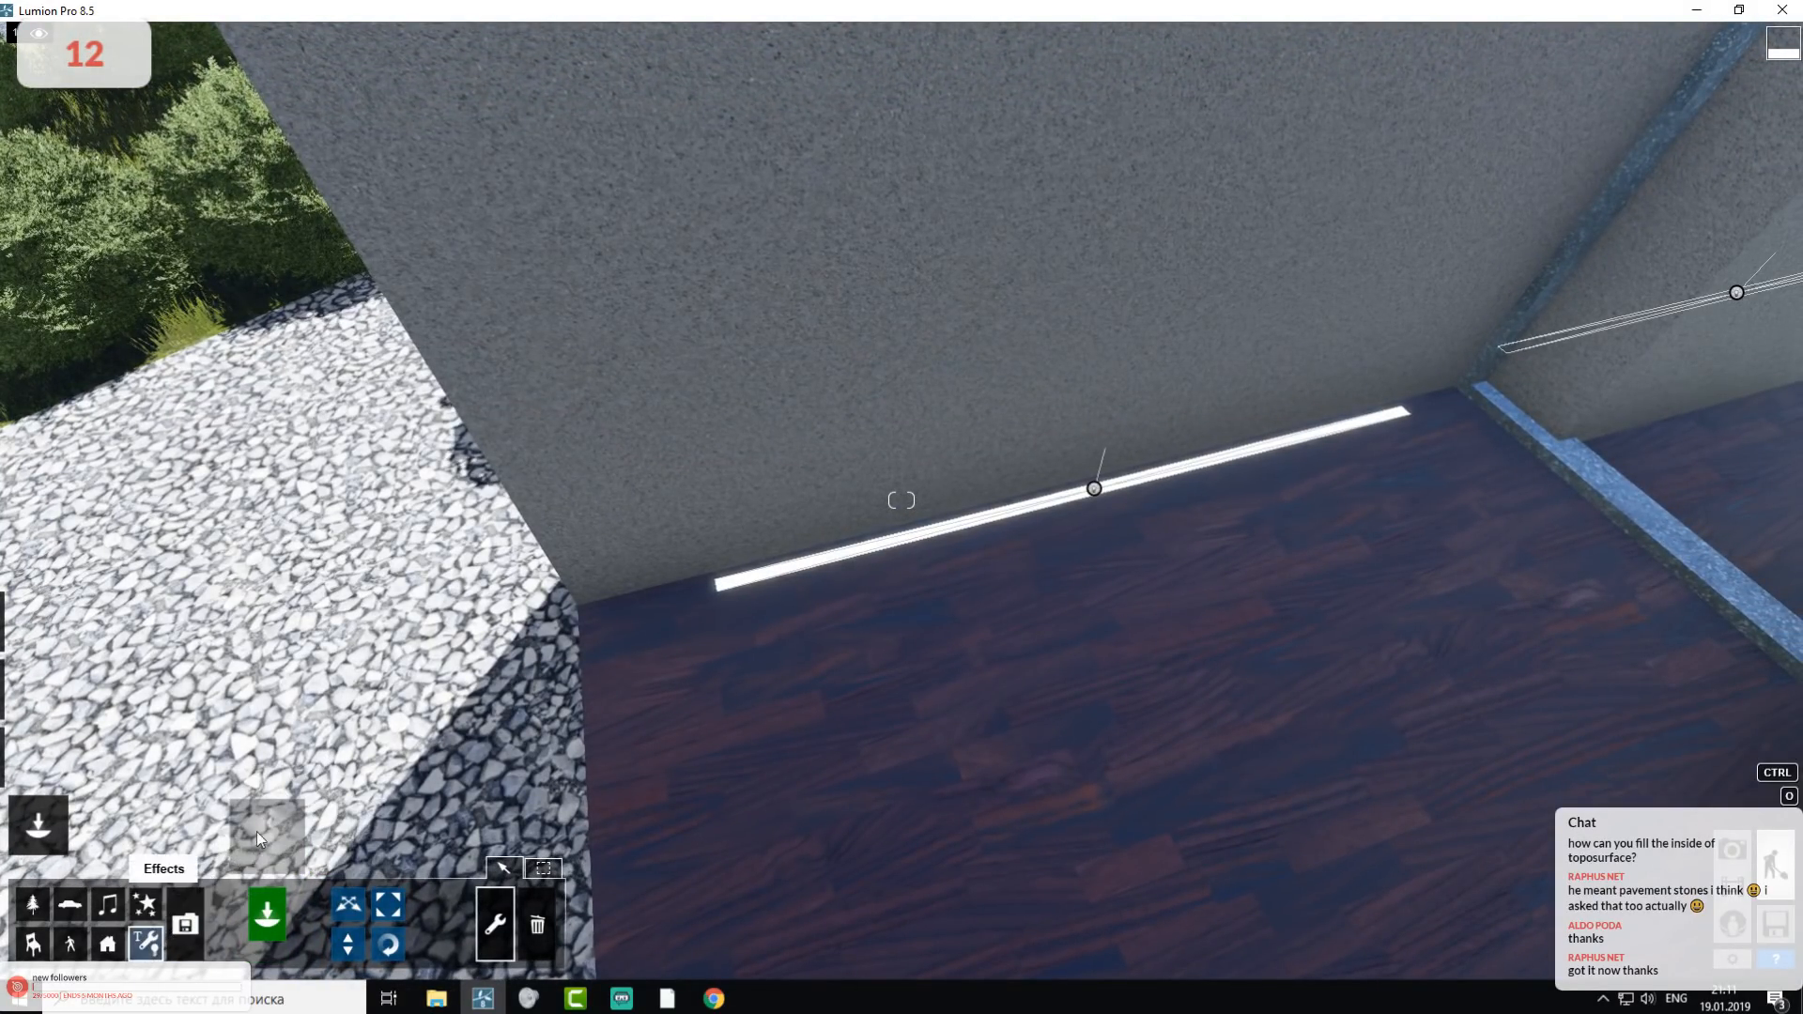
click(253, 907)
click(607, 216)
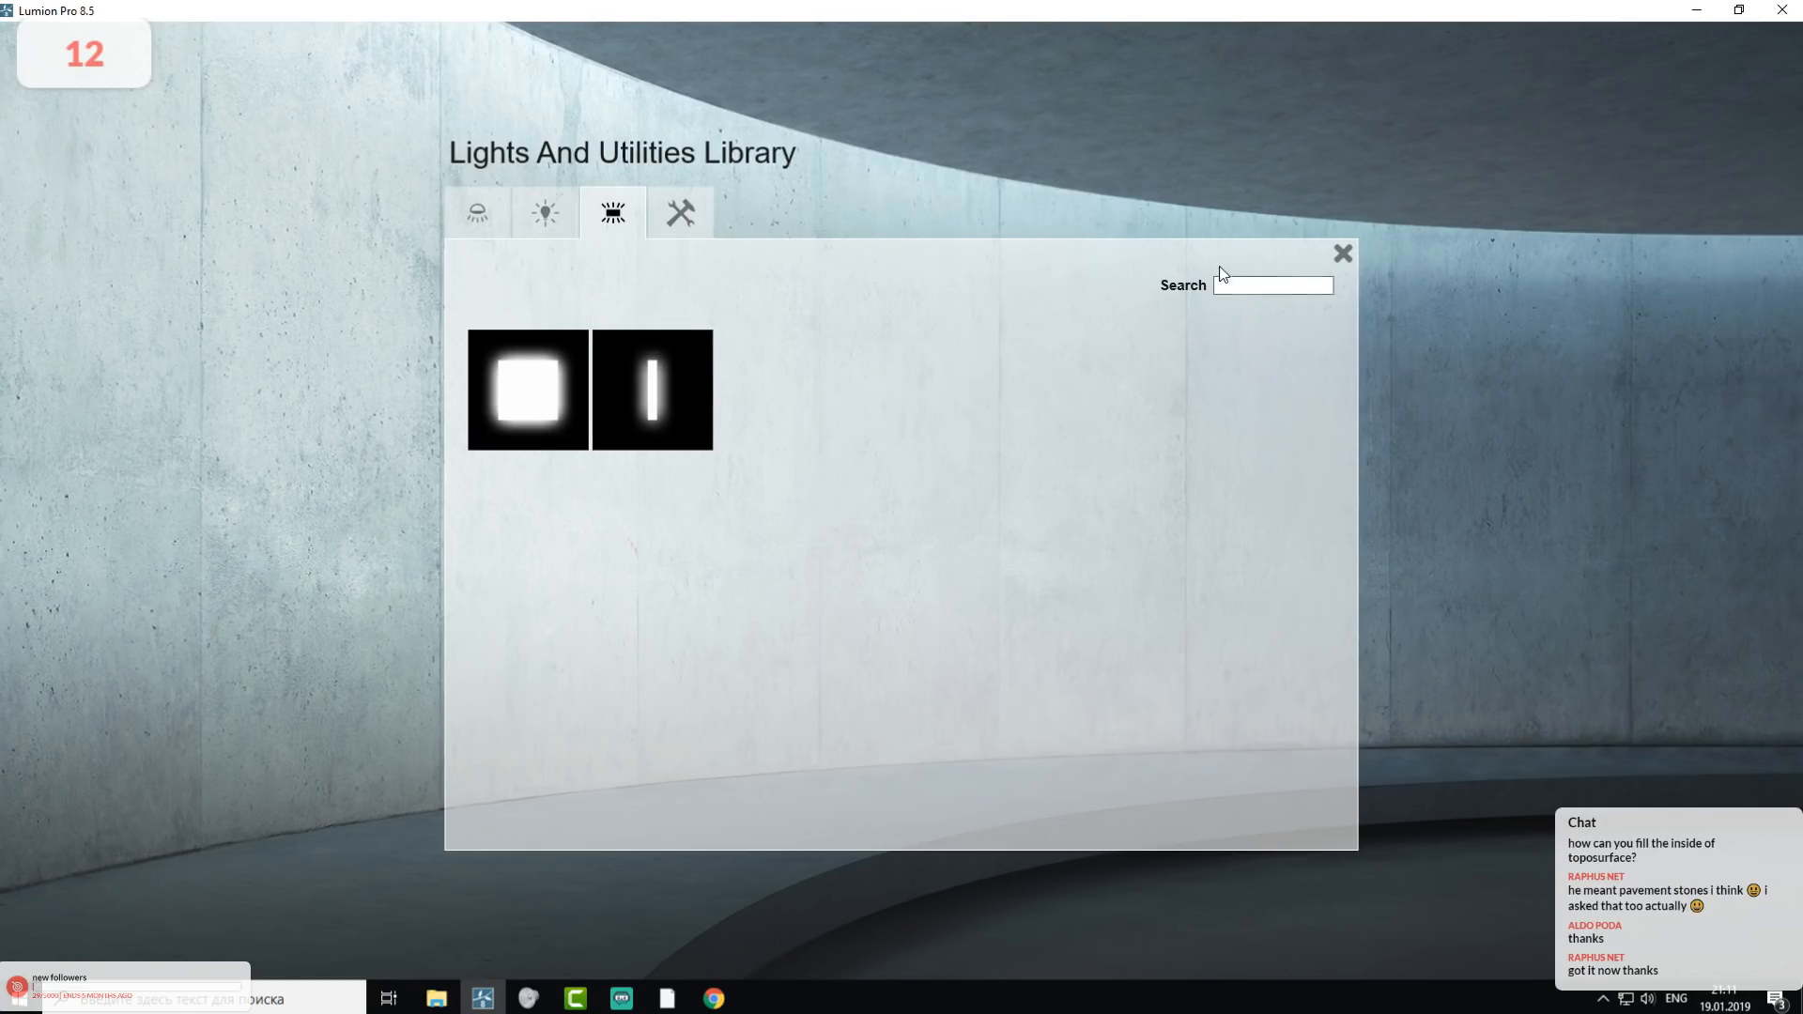
click(1343, 254)
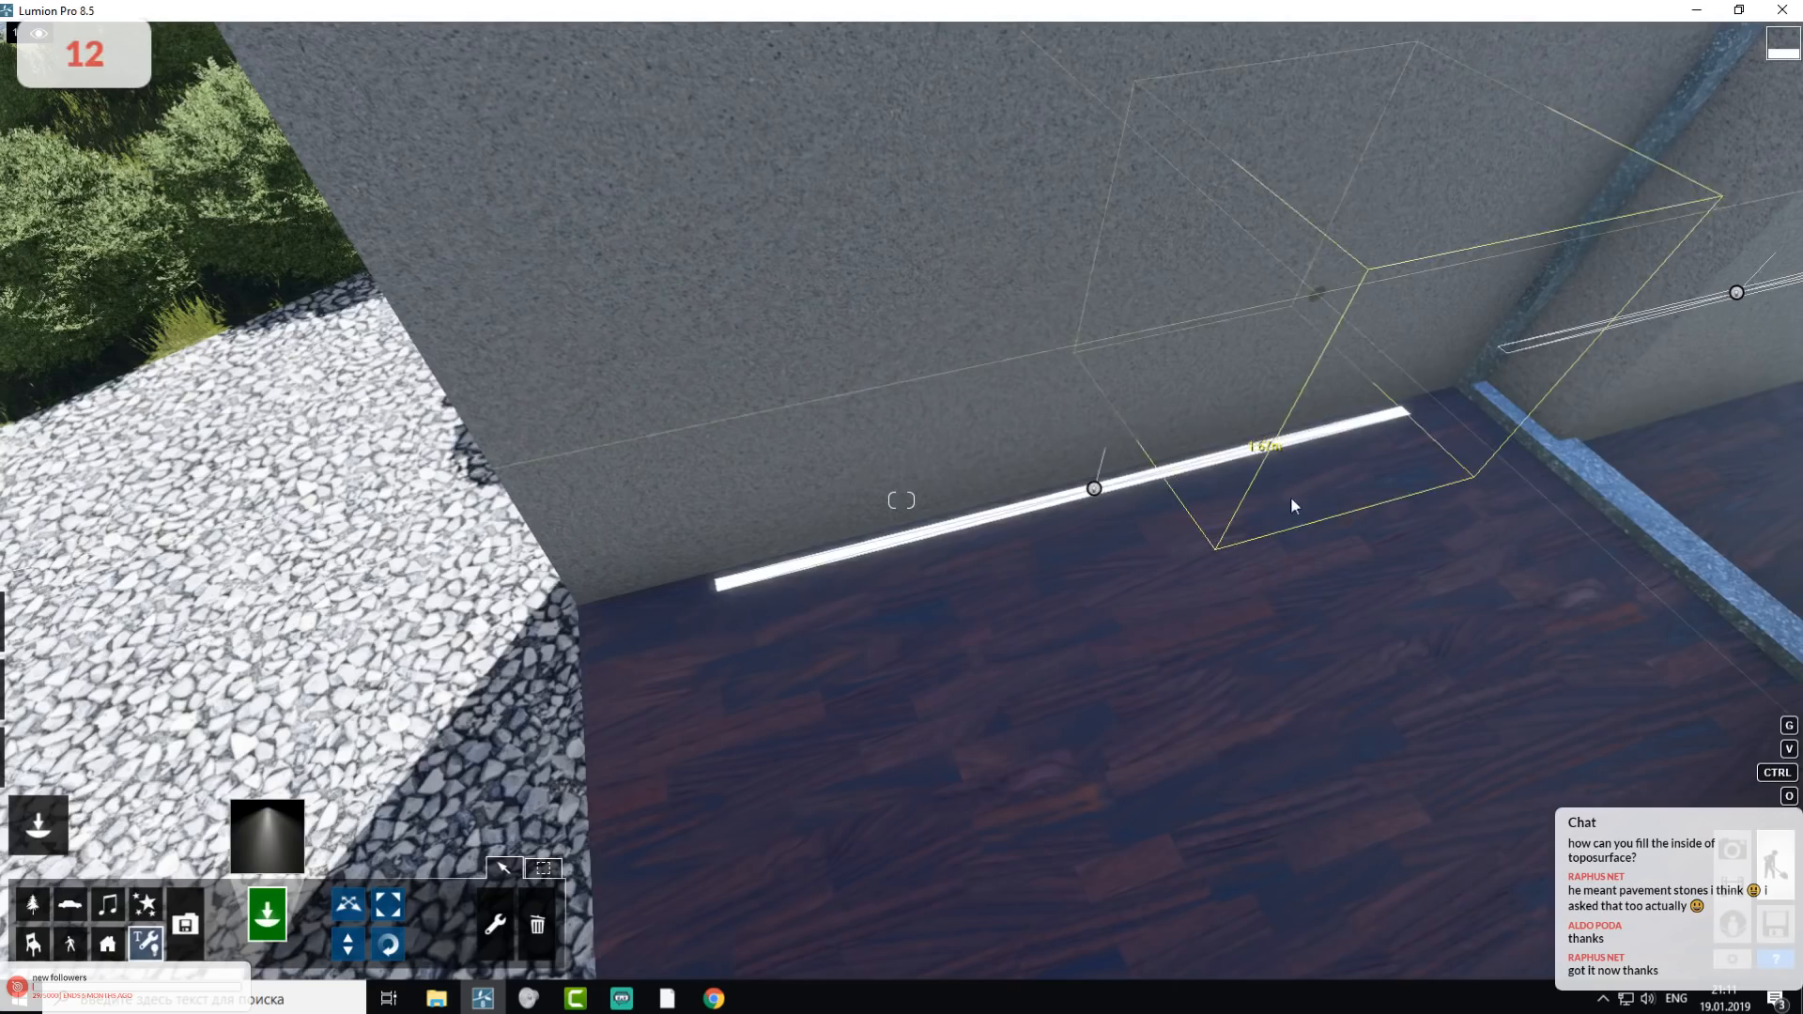
- Select the line light along the base of the wall and set its night activation to Off
click(495, 924)
click(1095, 489)
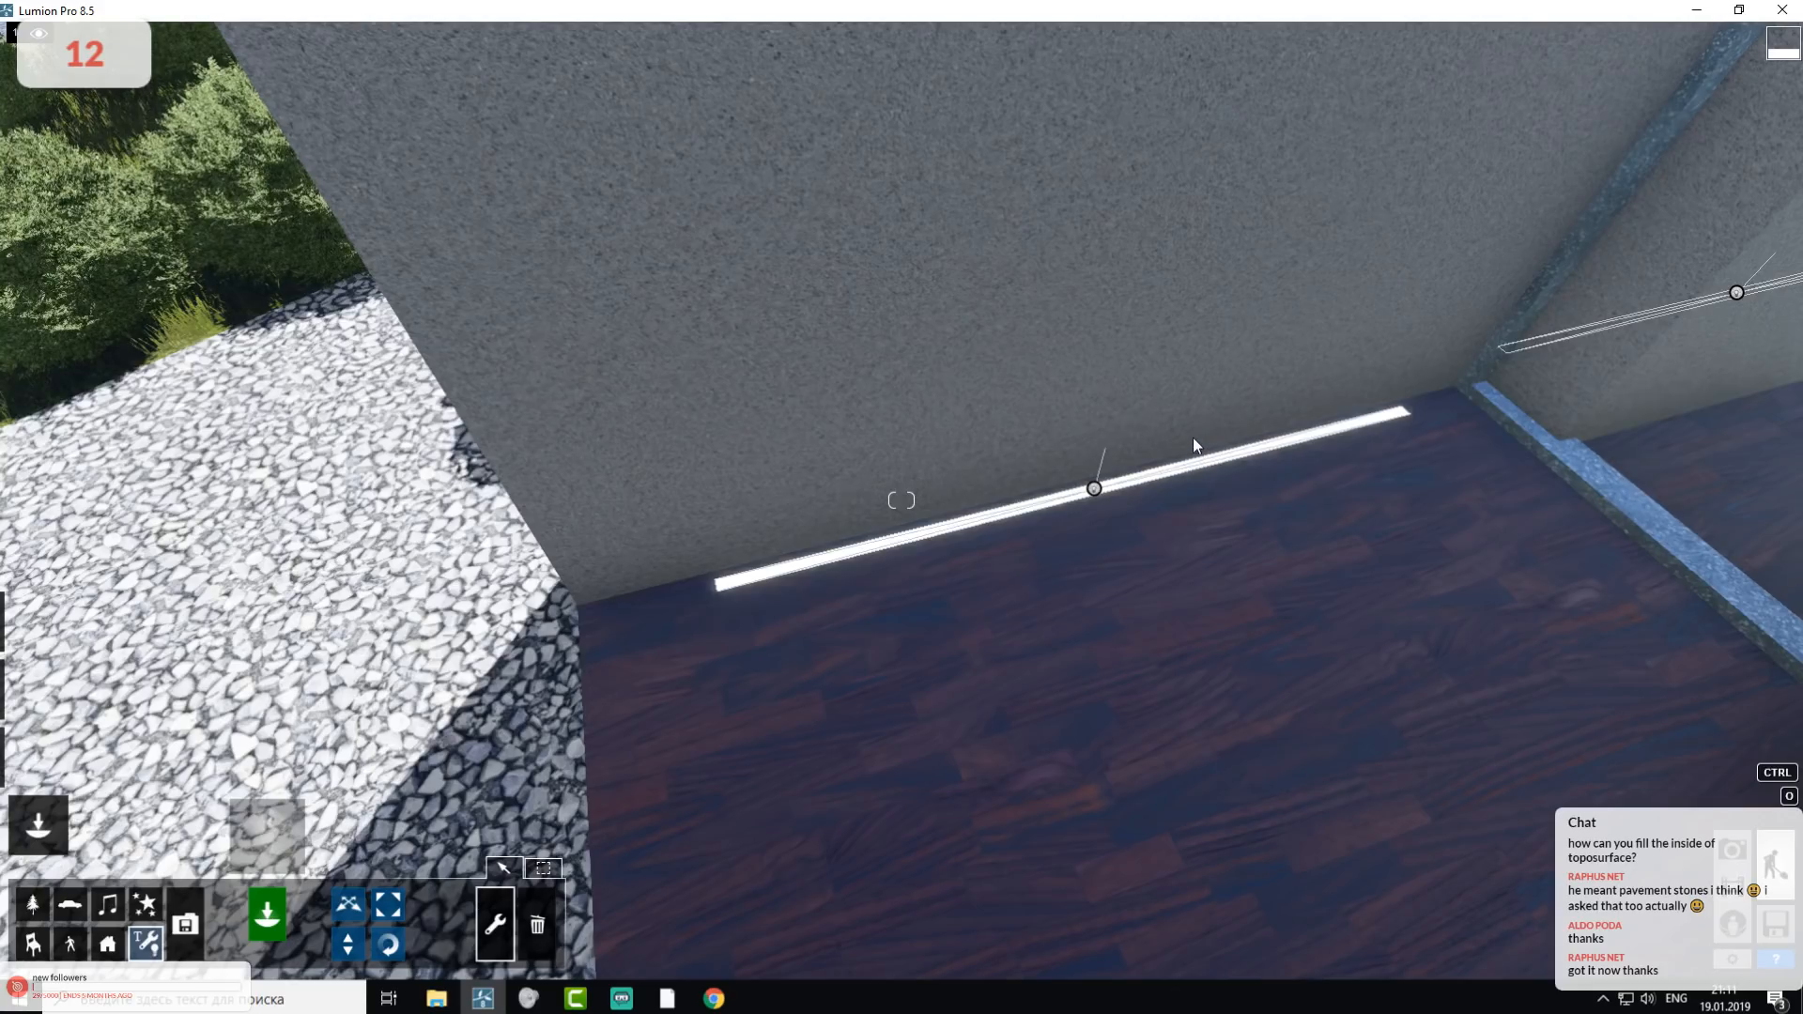
click(1093, 492)
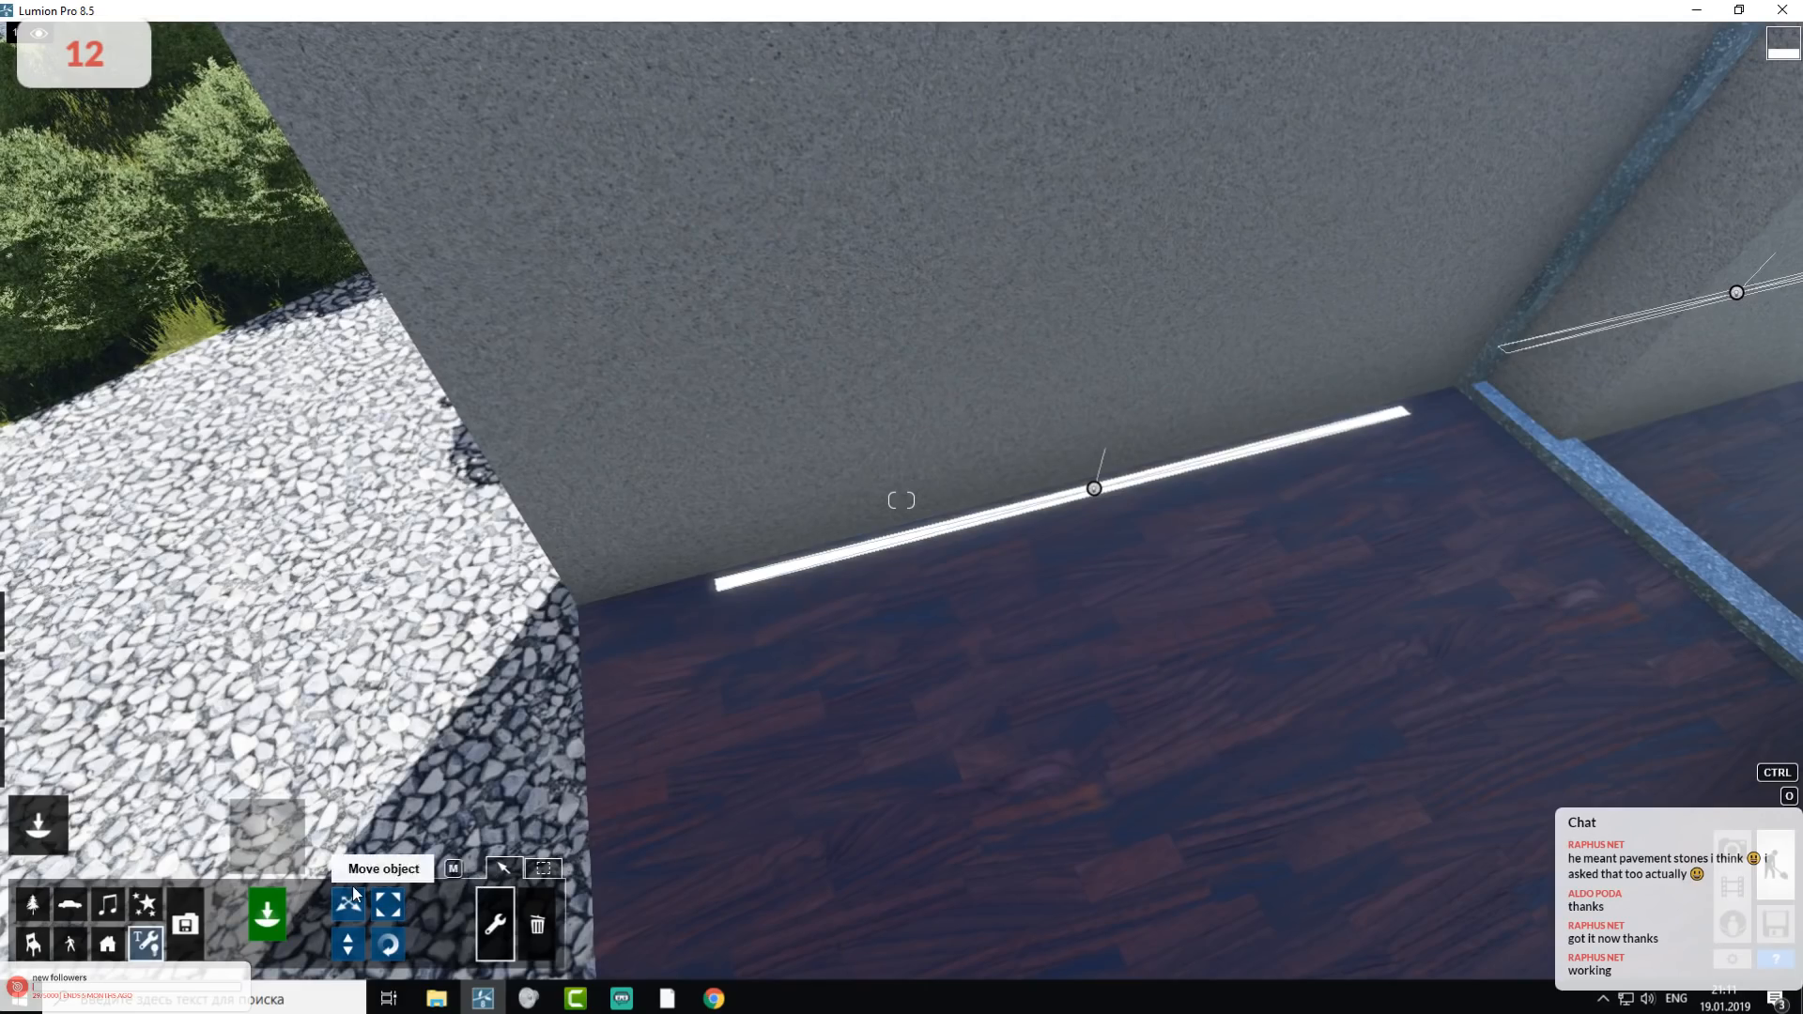
click(352, 907)
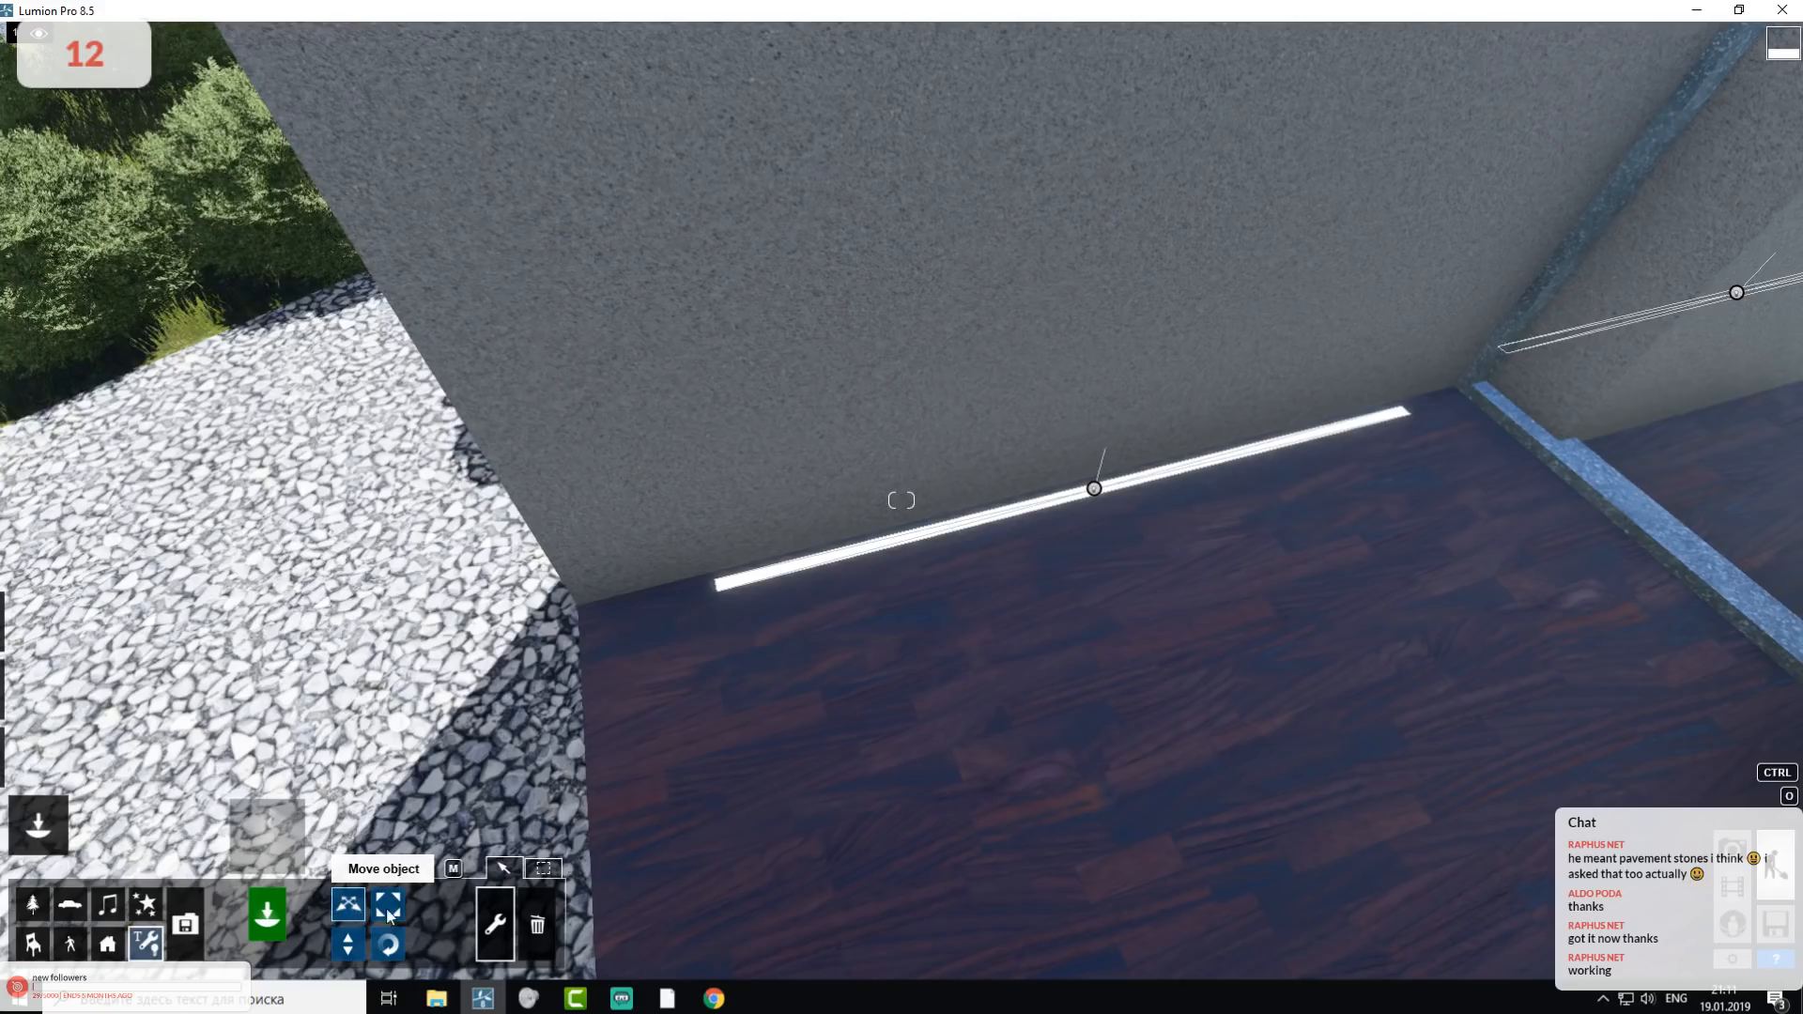
click(1095, 488)
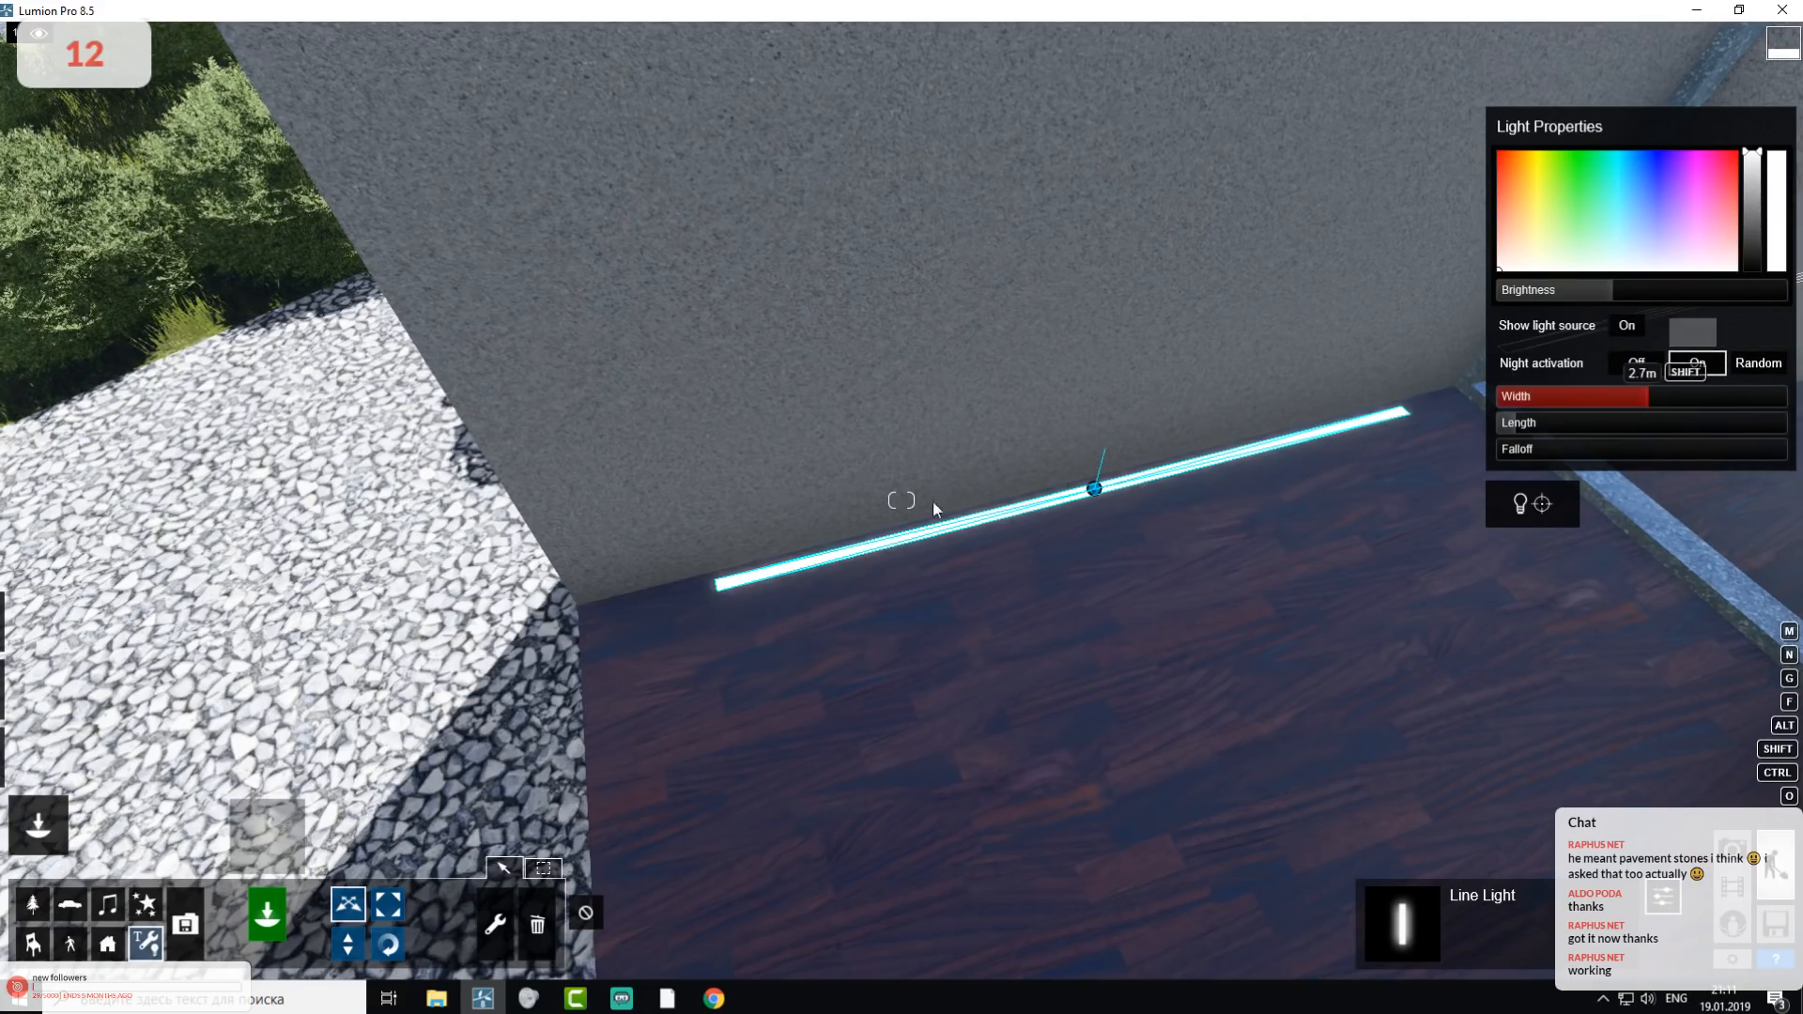
click(1636, 363)
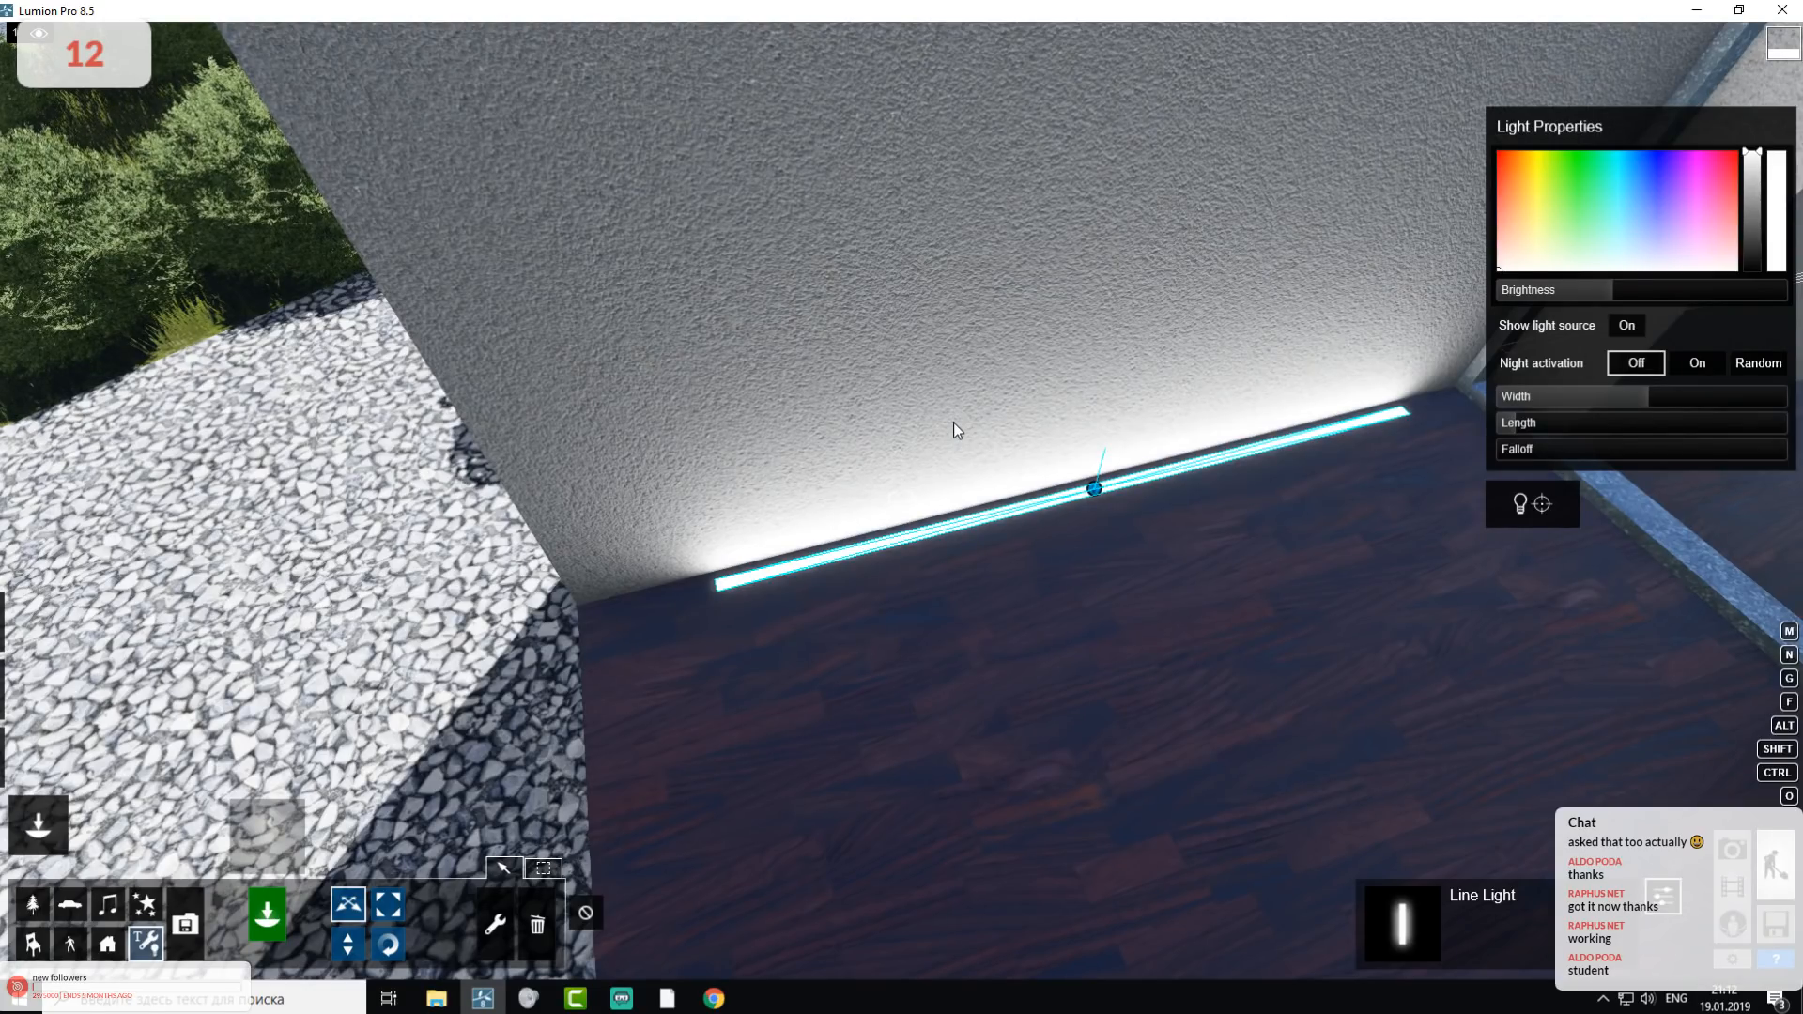
- Shift the selected line light slightly toward the textured wall at floor level
right_drag(963, 444, 1014, 263)
key(s)
key(w)
right_drag(1015, 601, 977, 646)
key(w)
key(s)
key(s)
key(w)
key(w)
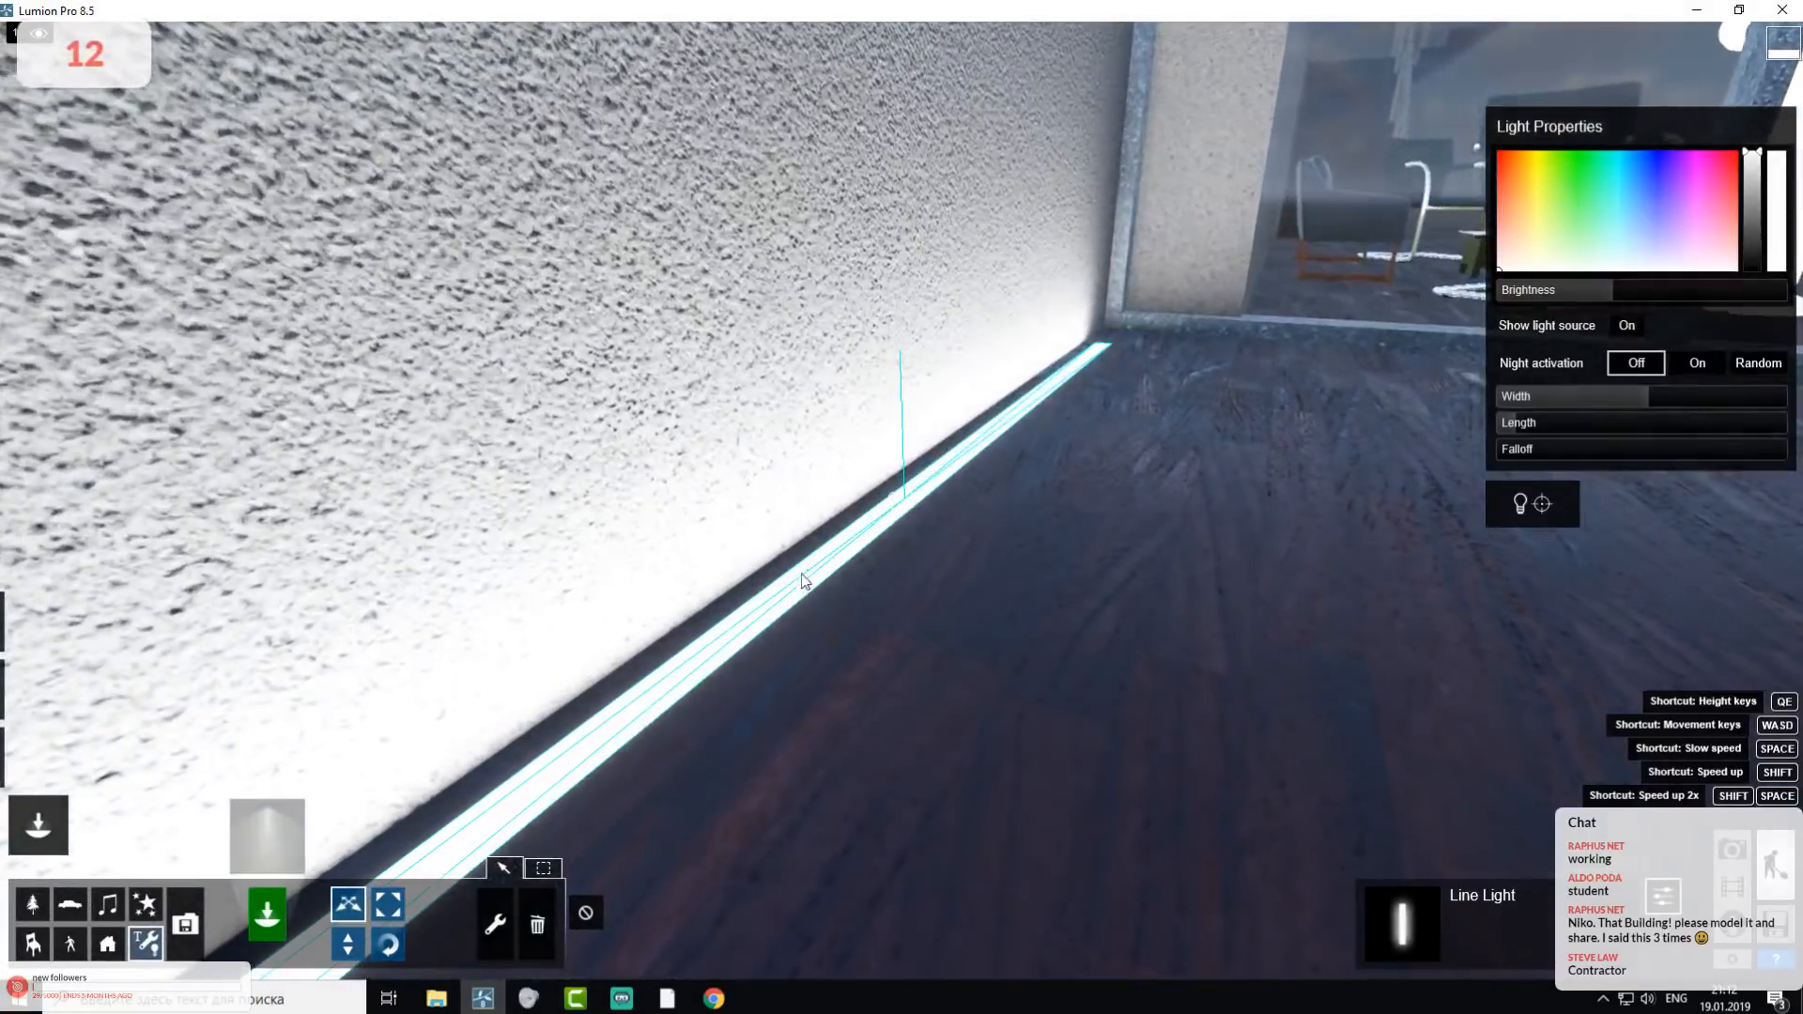
drag(905, 502, 883, 500)
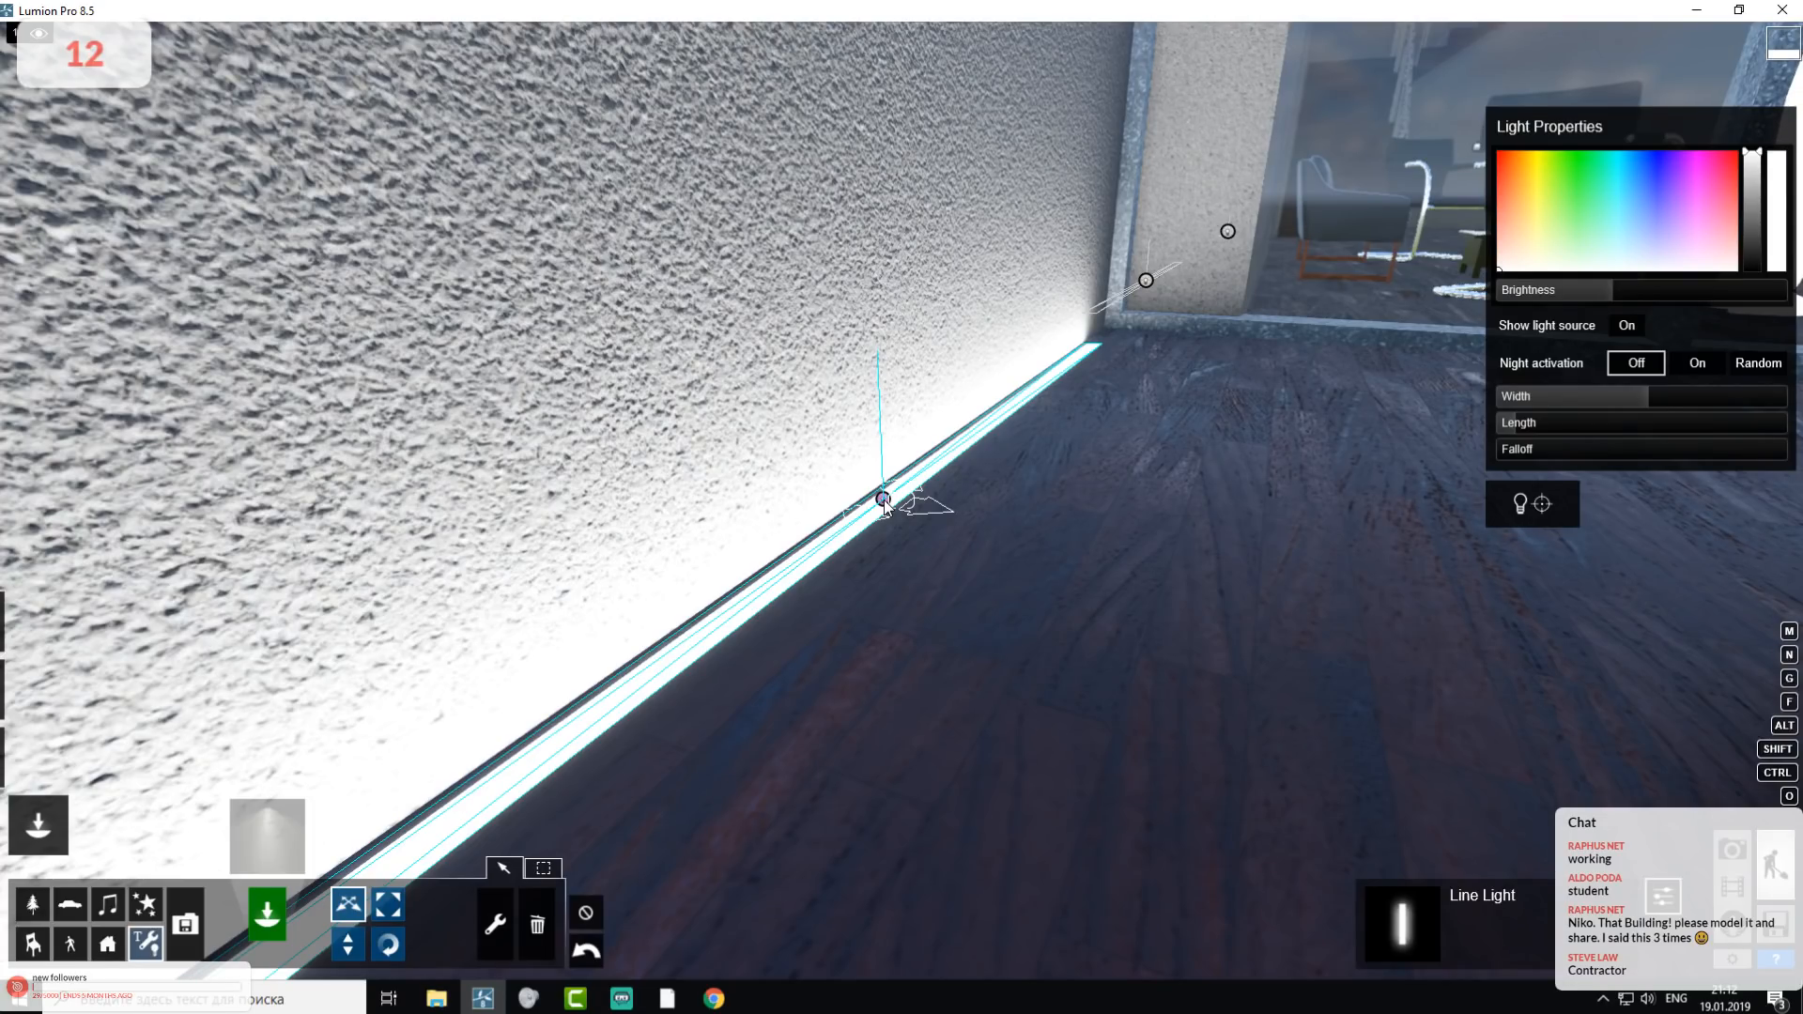
key(s)
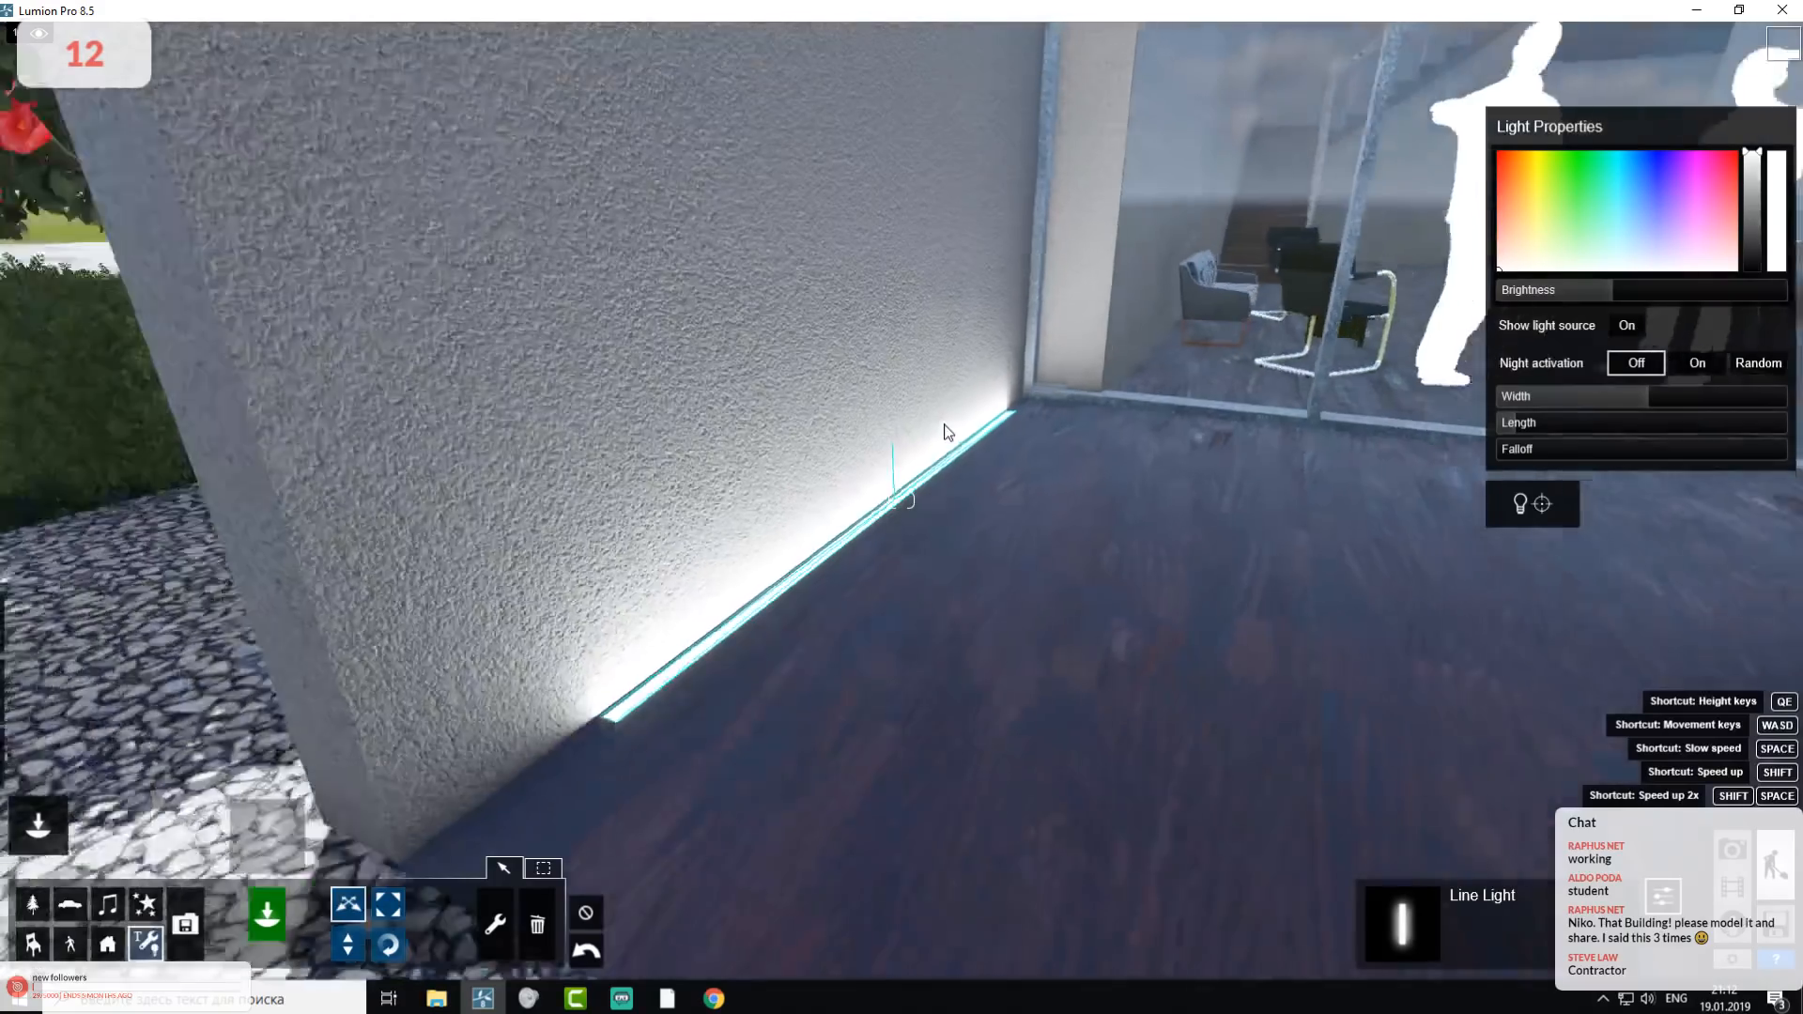
- Examine the exterior of the angular concrete building with the triangular and trapezoidal glazed openings
key(s)
right_drag(946, 430, 564, 477)
key(d)
key(a)
key(d)
key(a)
key(d)
key(d)
key(a)
key(a)
drag(563, 477, 695, 484)
right_drag(695, 484, 903, 490)
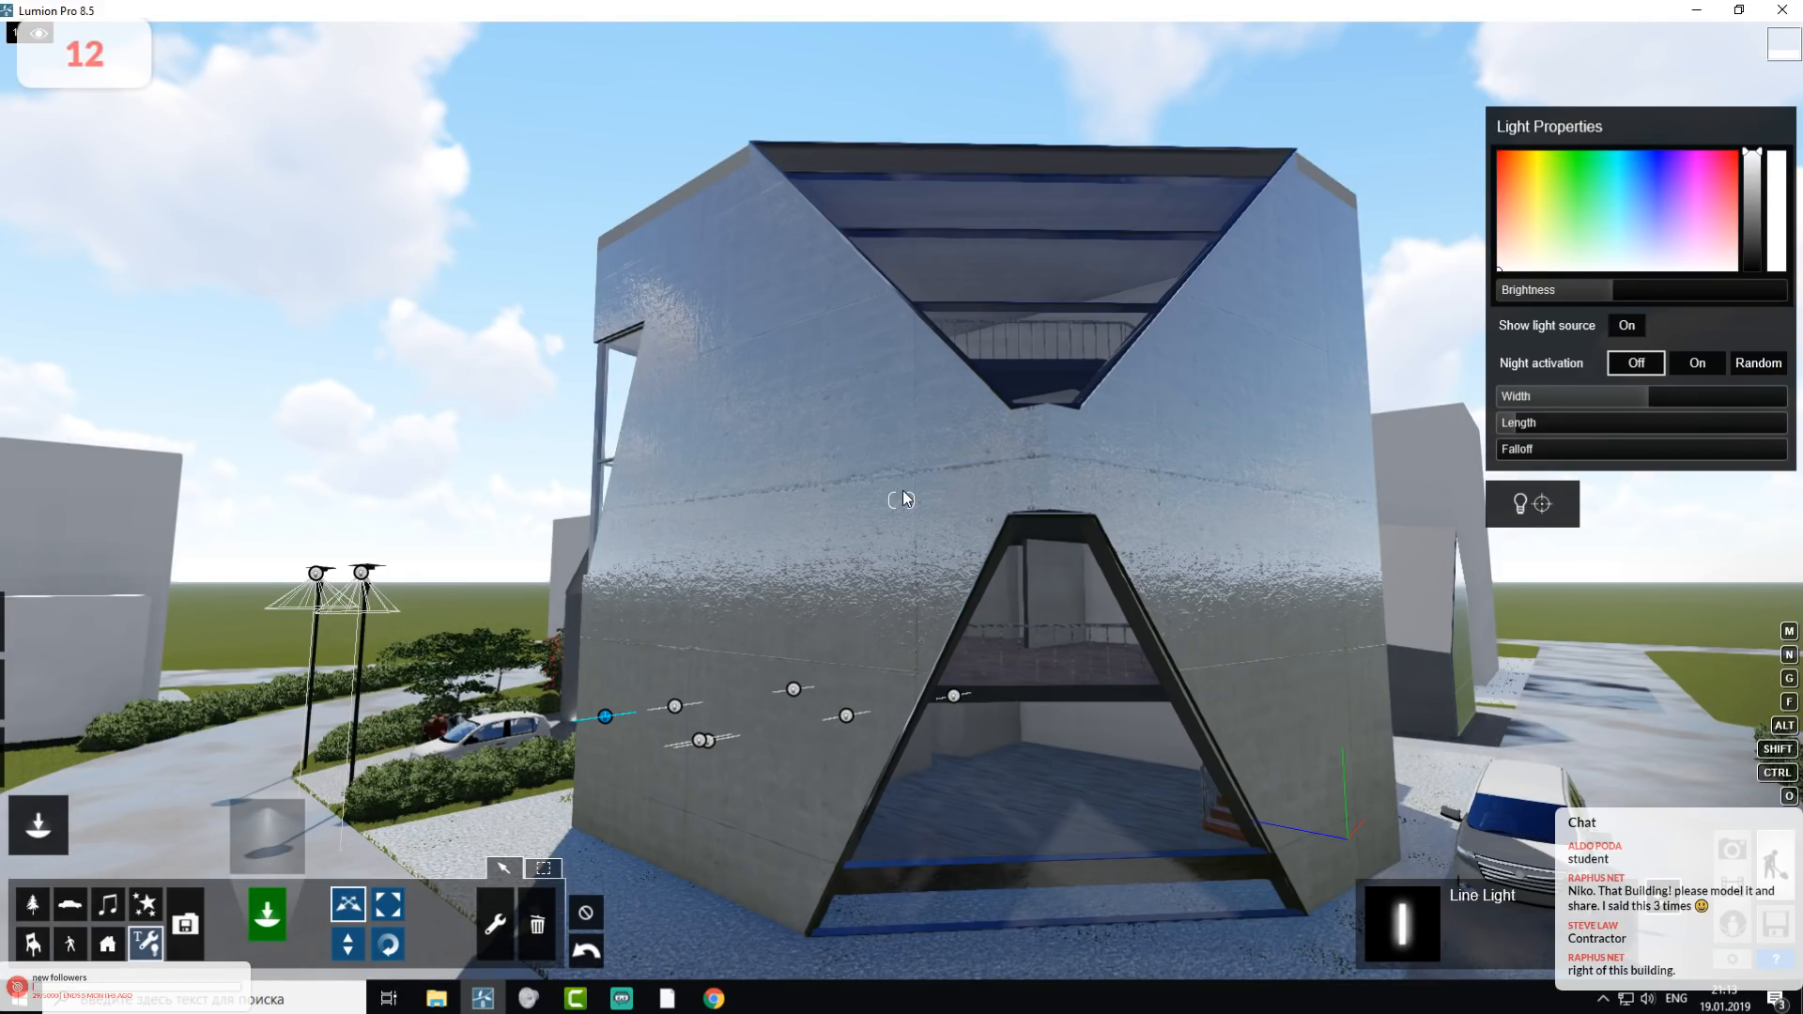
mouse_move(837, 445)
right_down()
mouse_move(883, 366)
mouse_move(906, 415)
mouse_move(832, 419)
right_up()
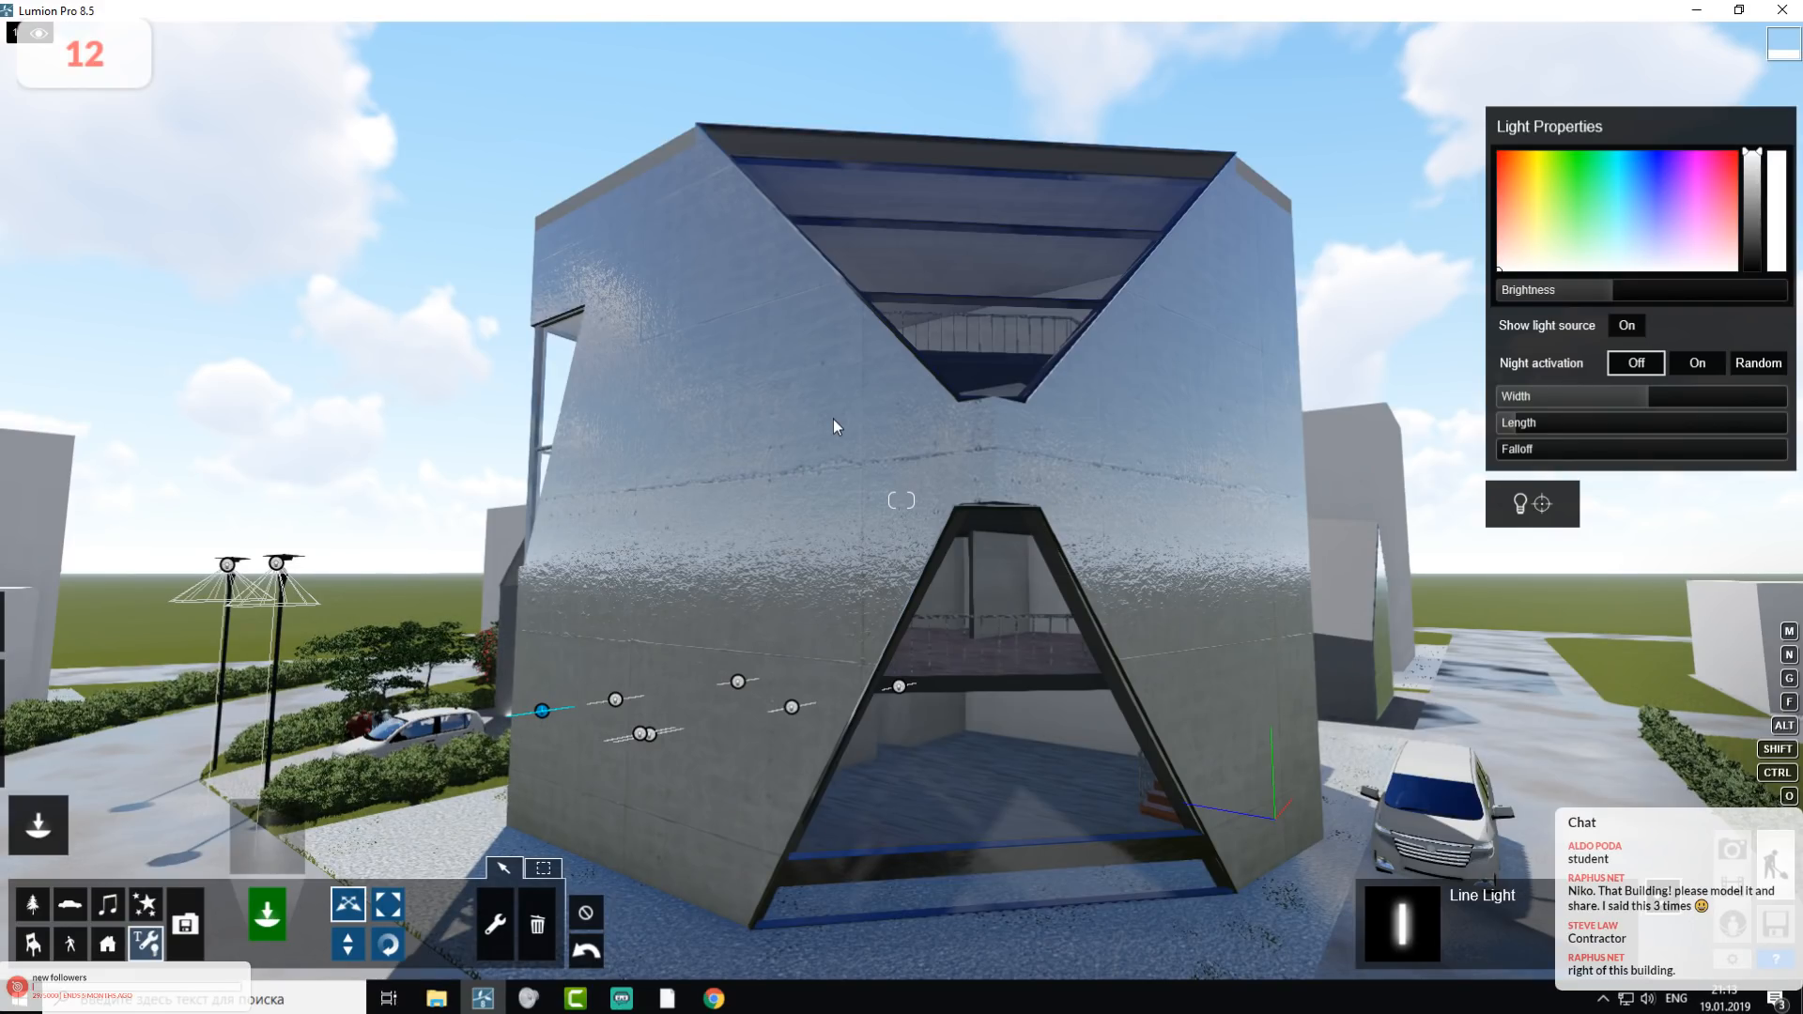
key(w)
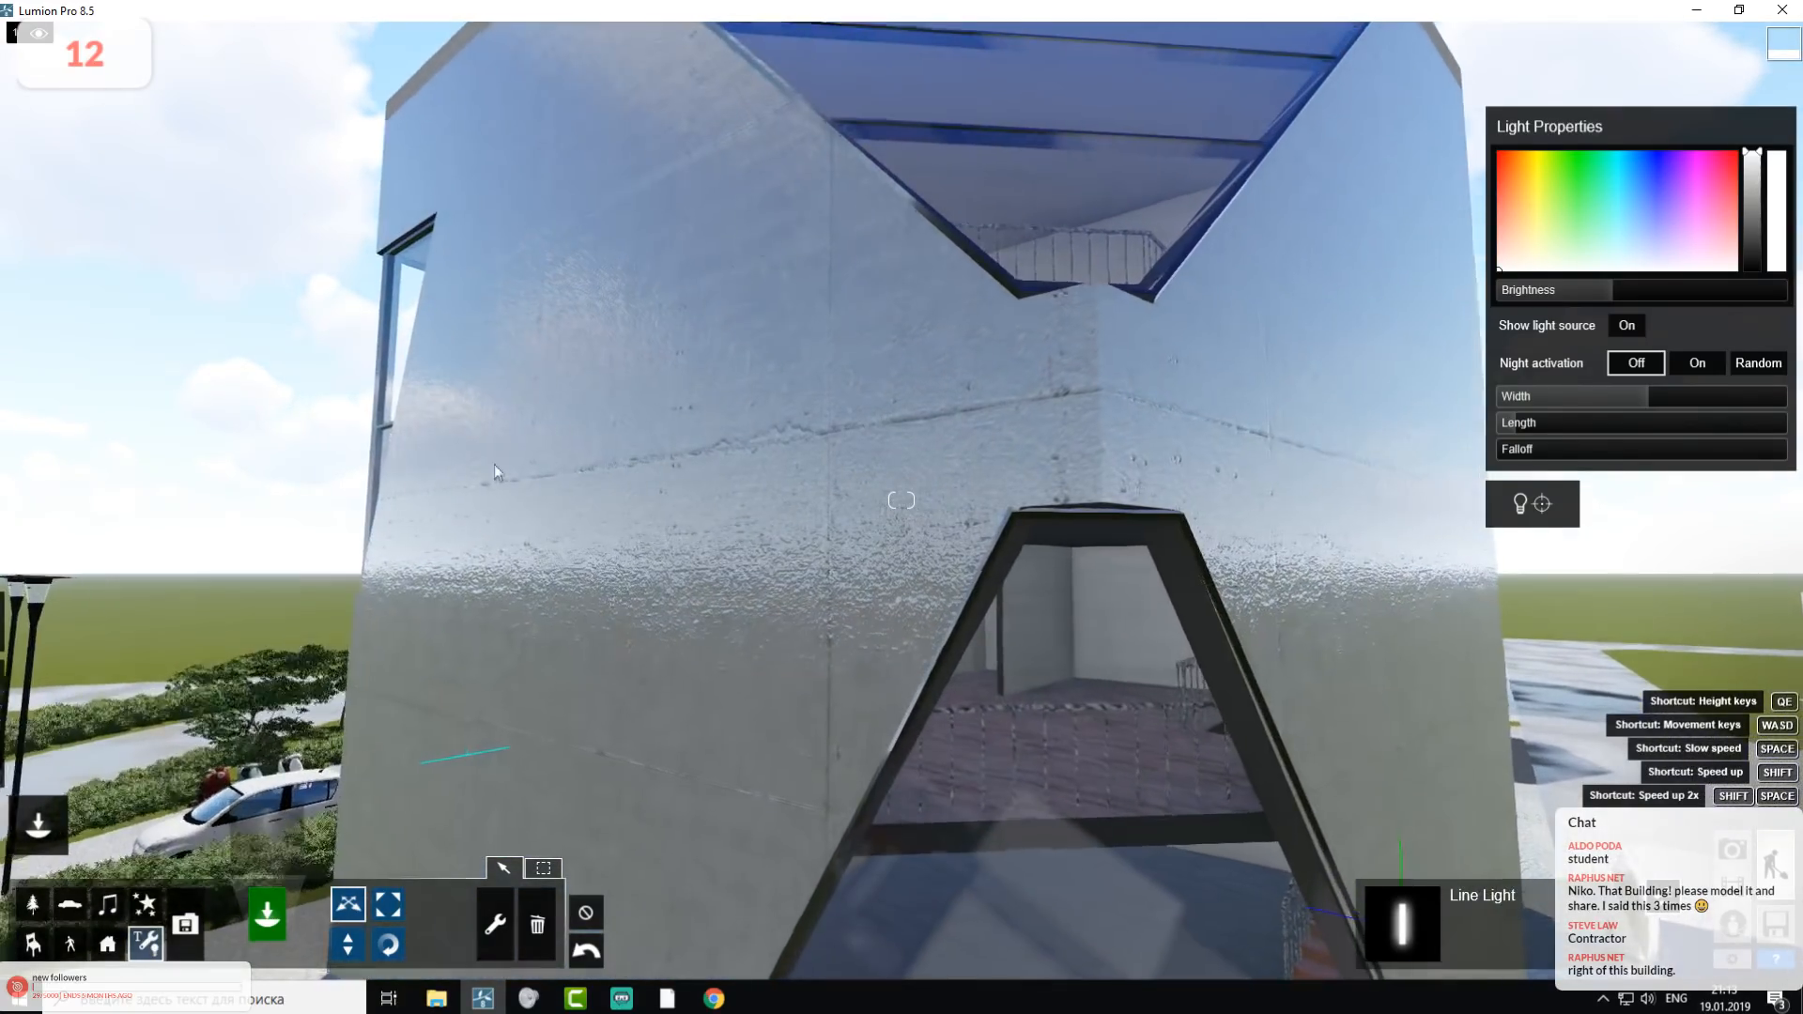
right_drag(956, 515, 980, 548)
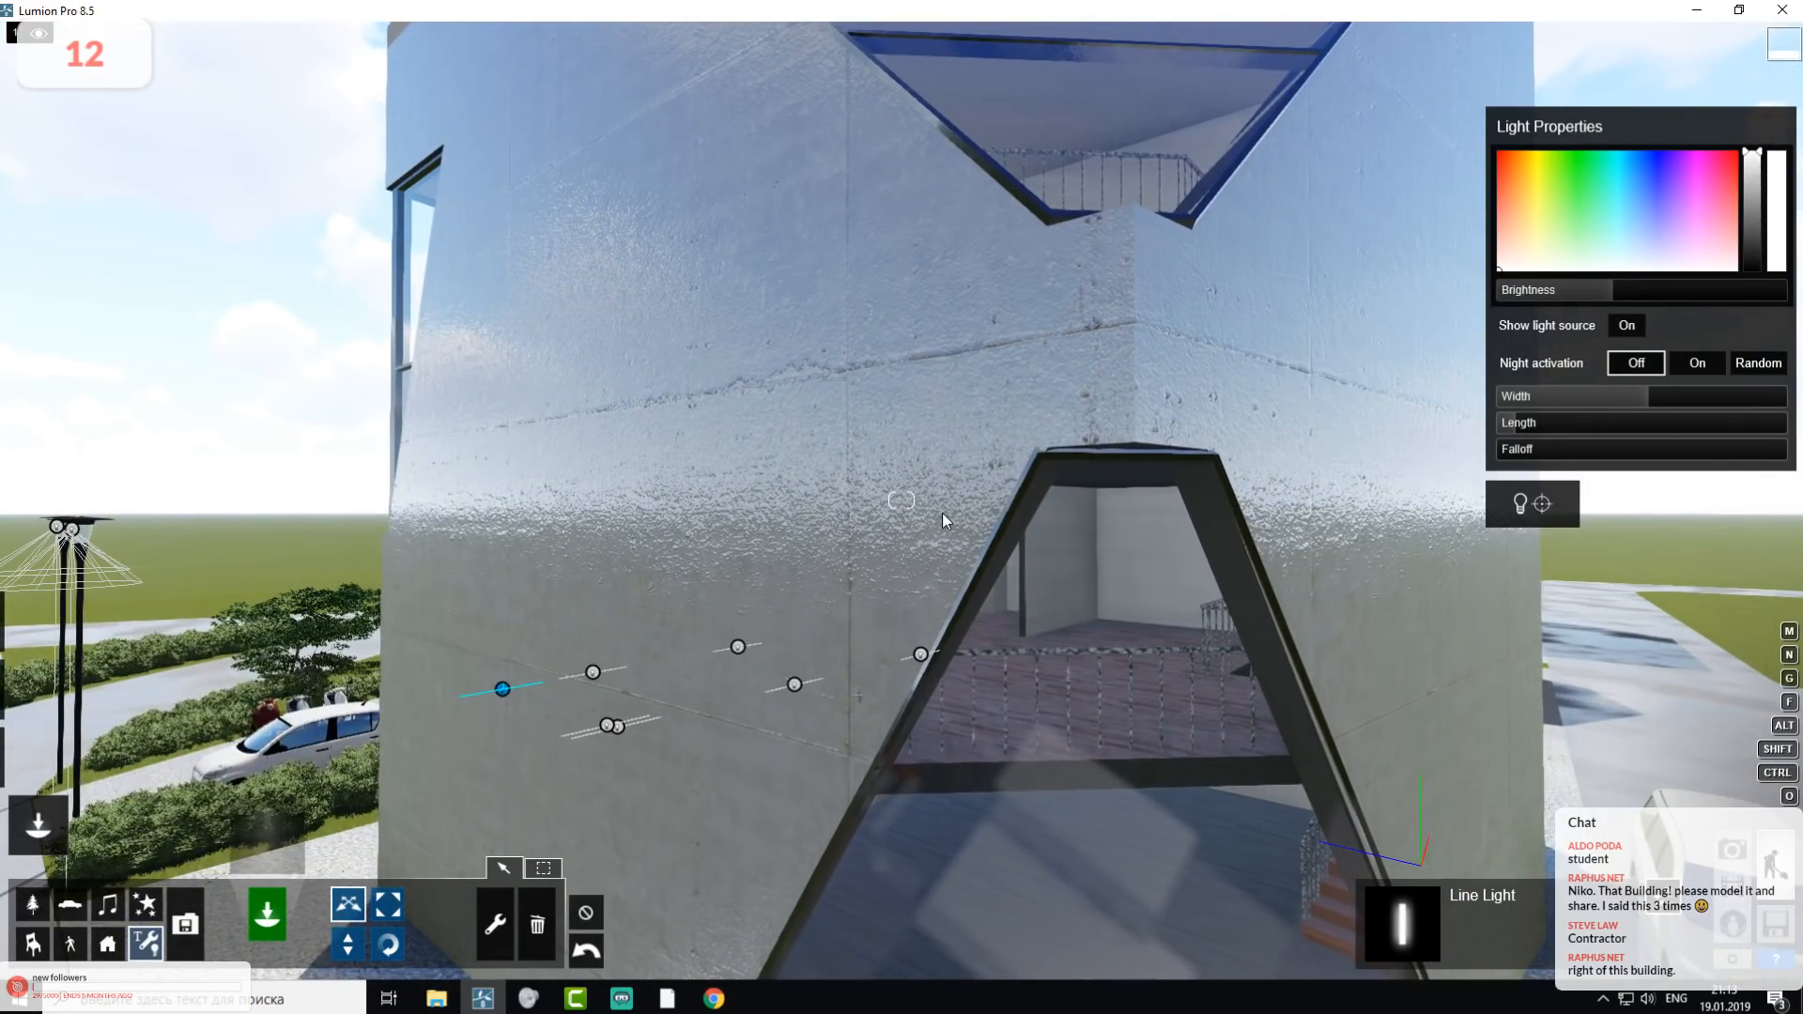
right_drag(944, 513, 955, 506)
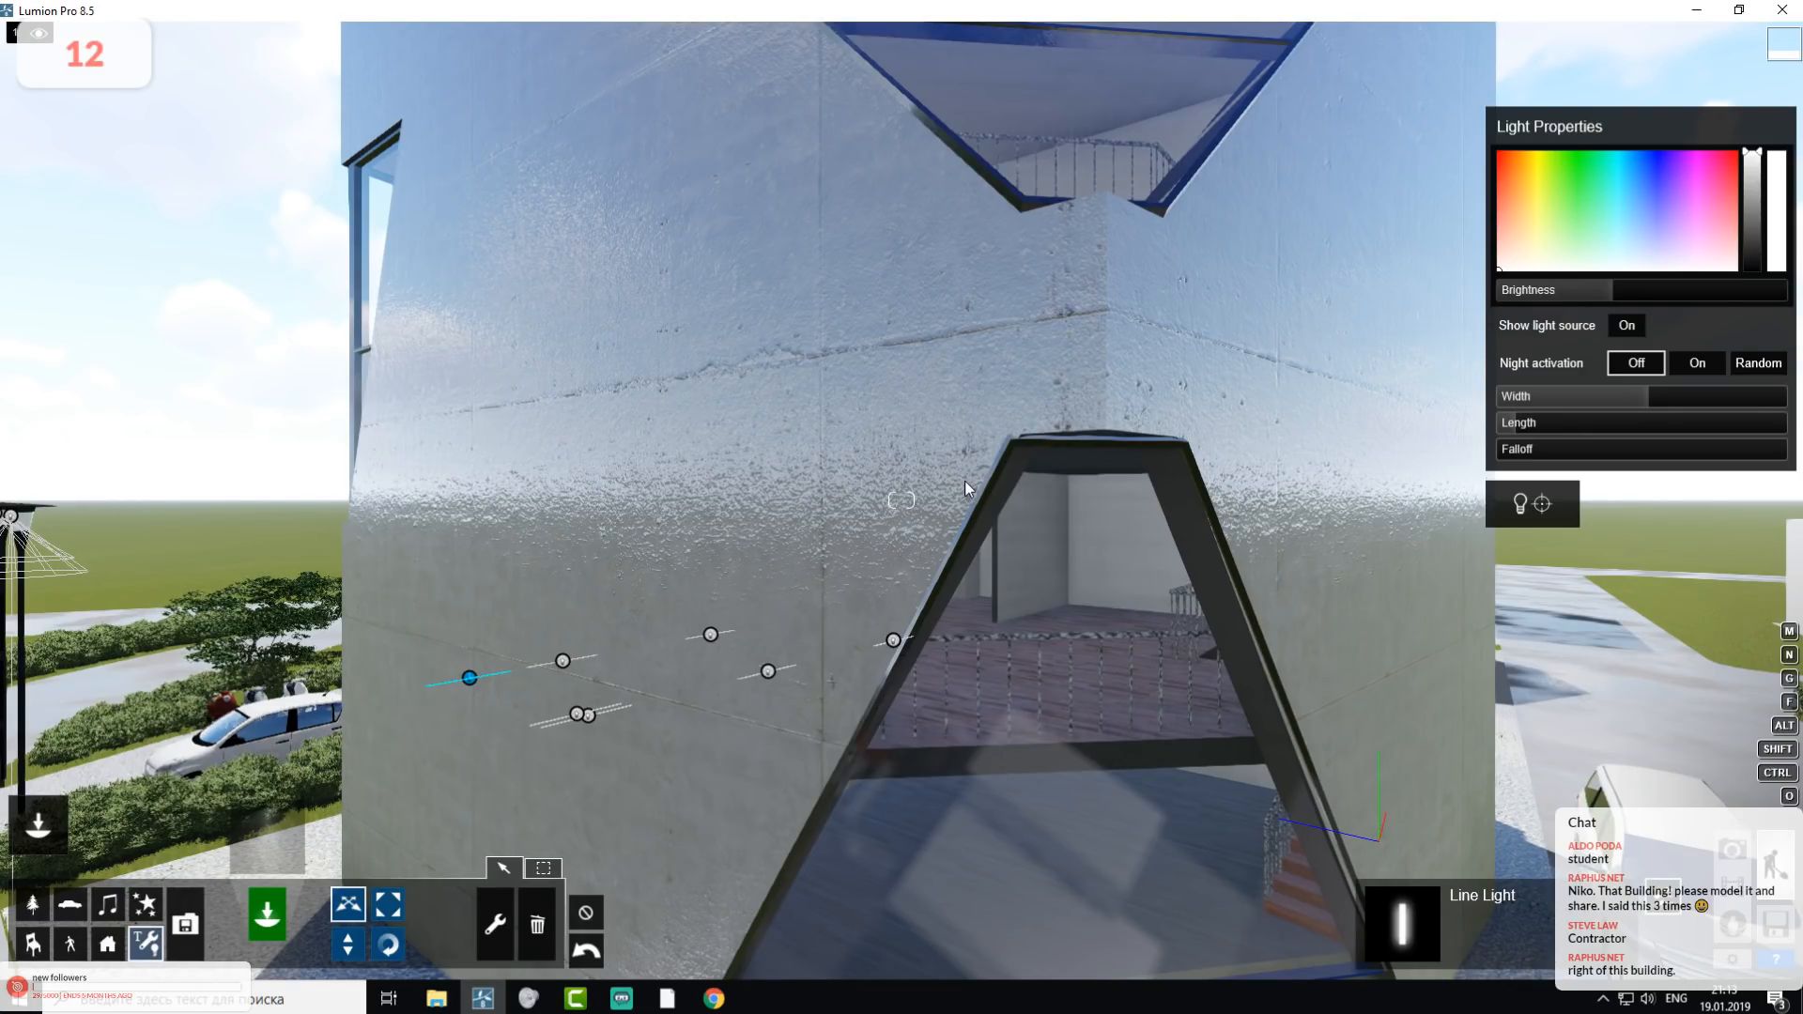
- Return the camera to the front of the gabled glass-front house with the parked scooter and car
key(s)
right_drag(1035, 193, 1101, 282)
key(w)
key(w)
key(s)
key(w)
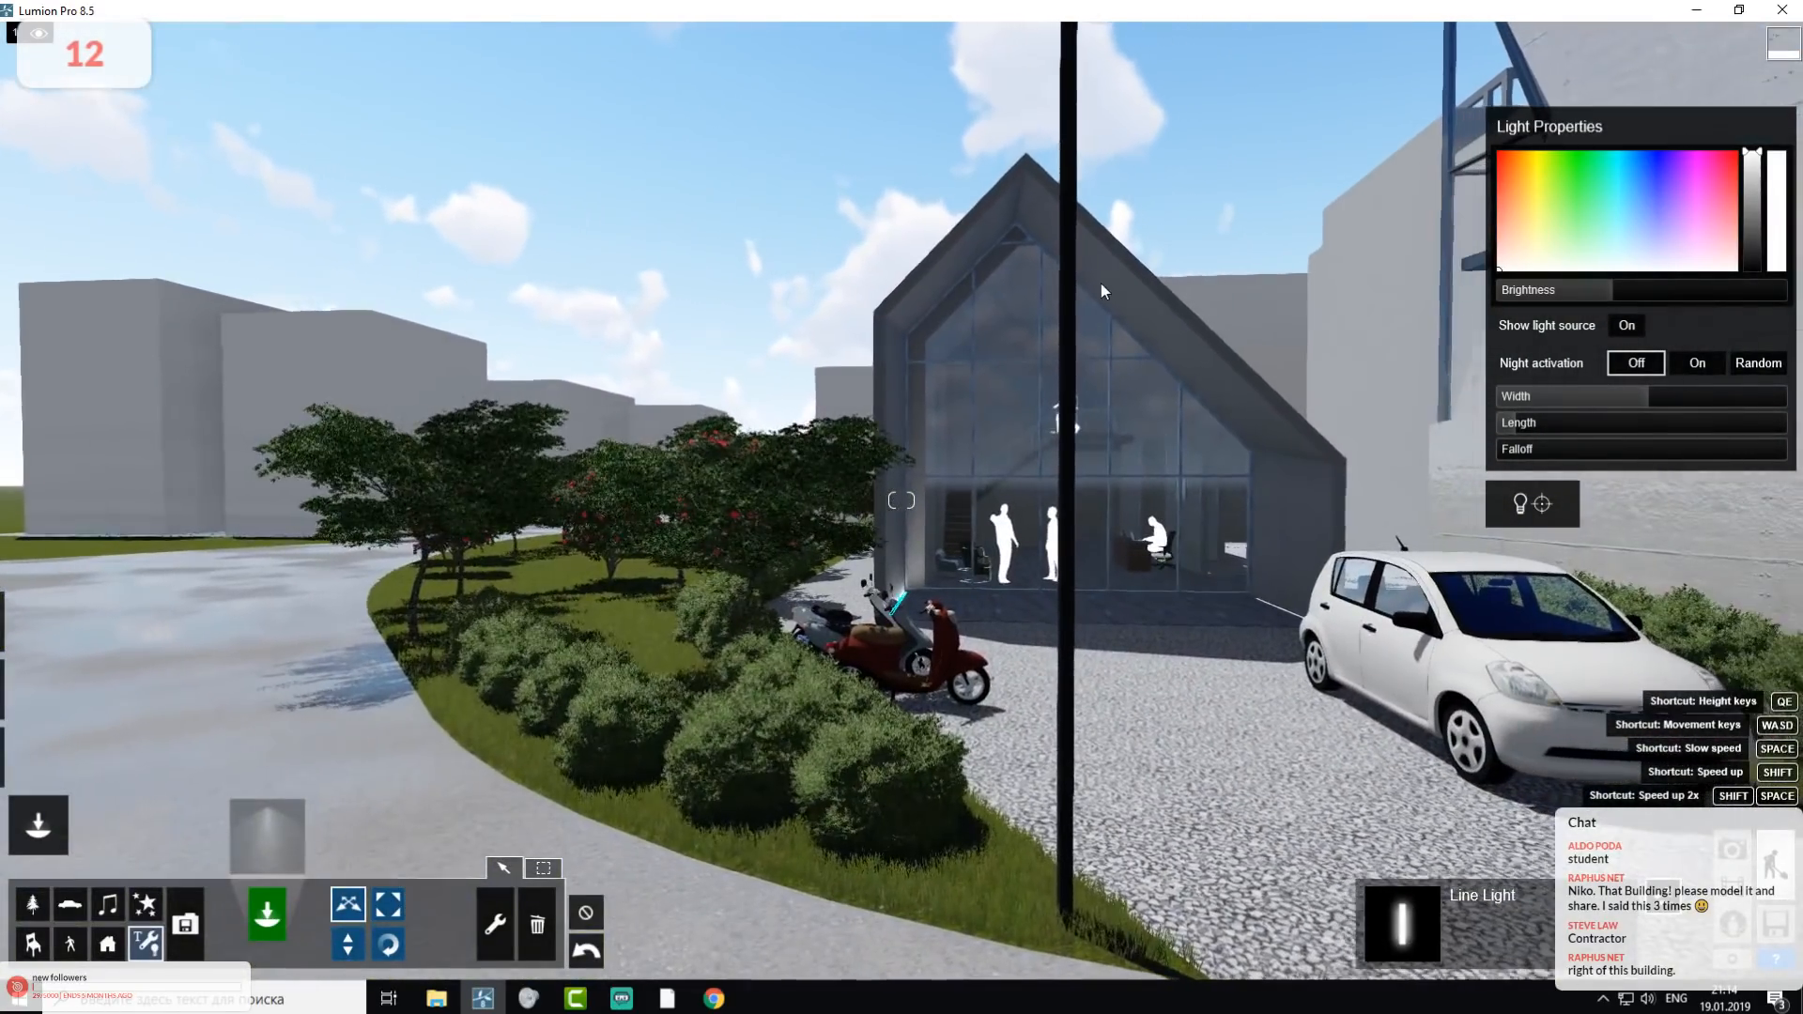
- Switch to Photo mode and look over the photo effects available for Photo - 11
click(1733, 851)
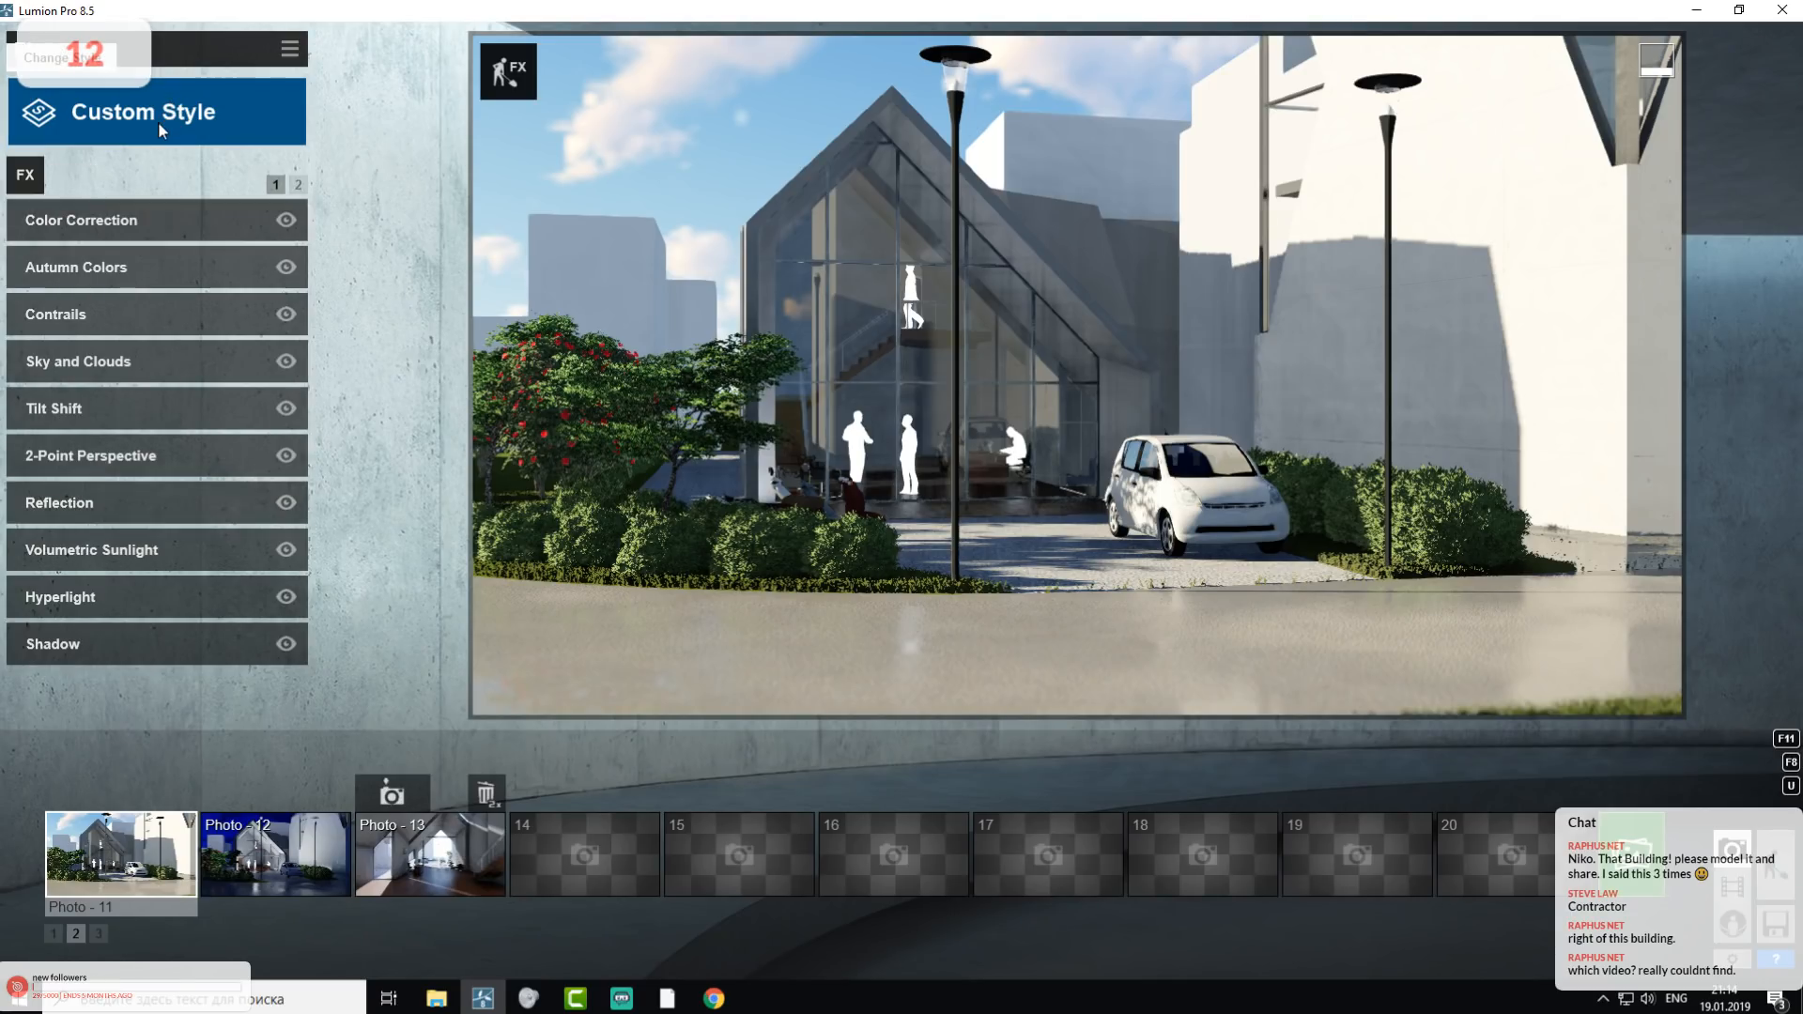
click(29, 188)
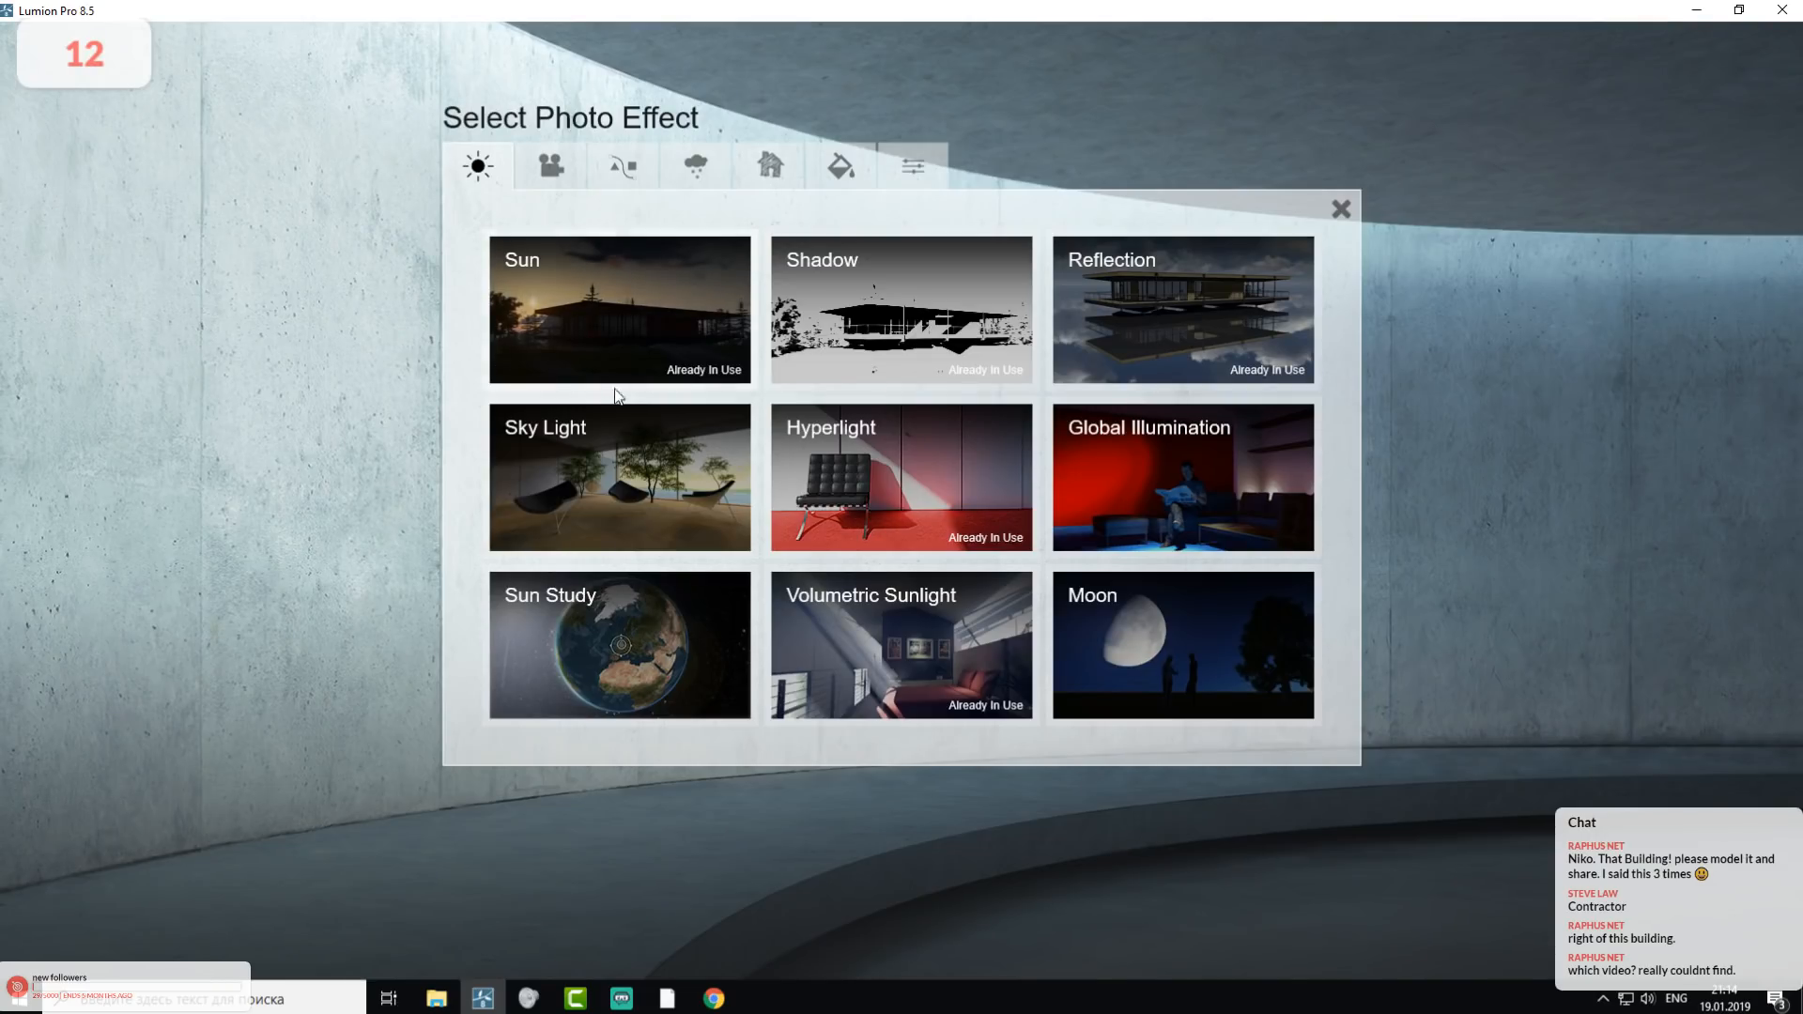
click(1341, 209)
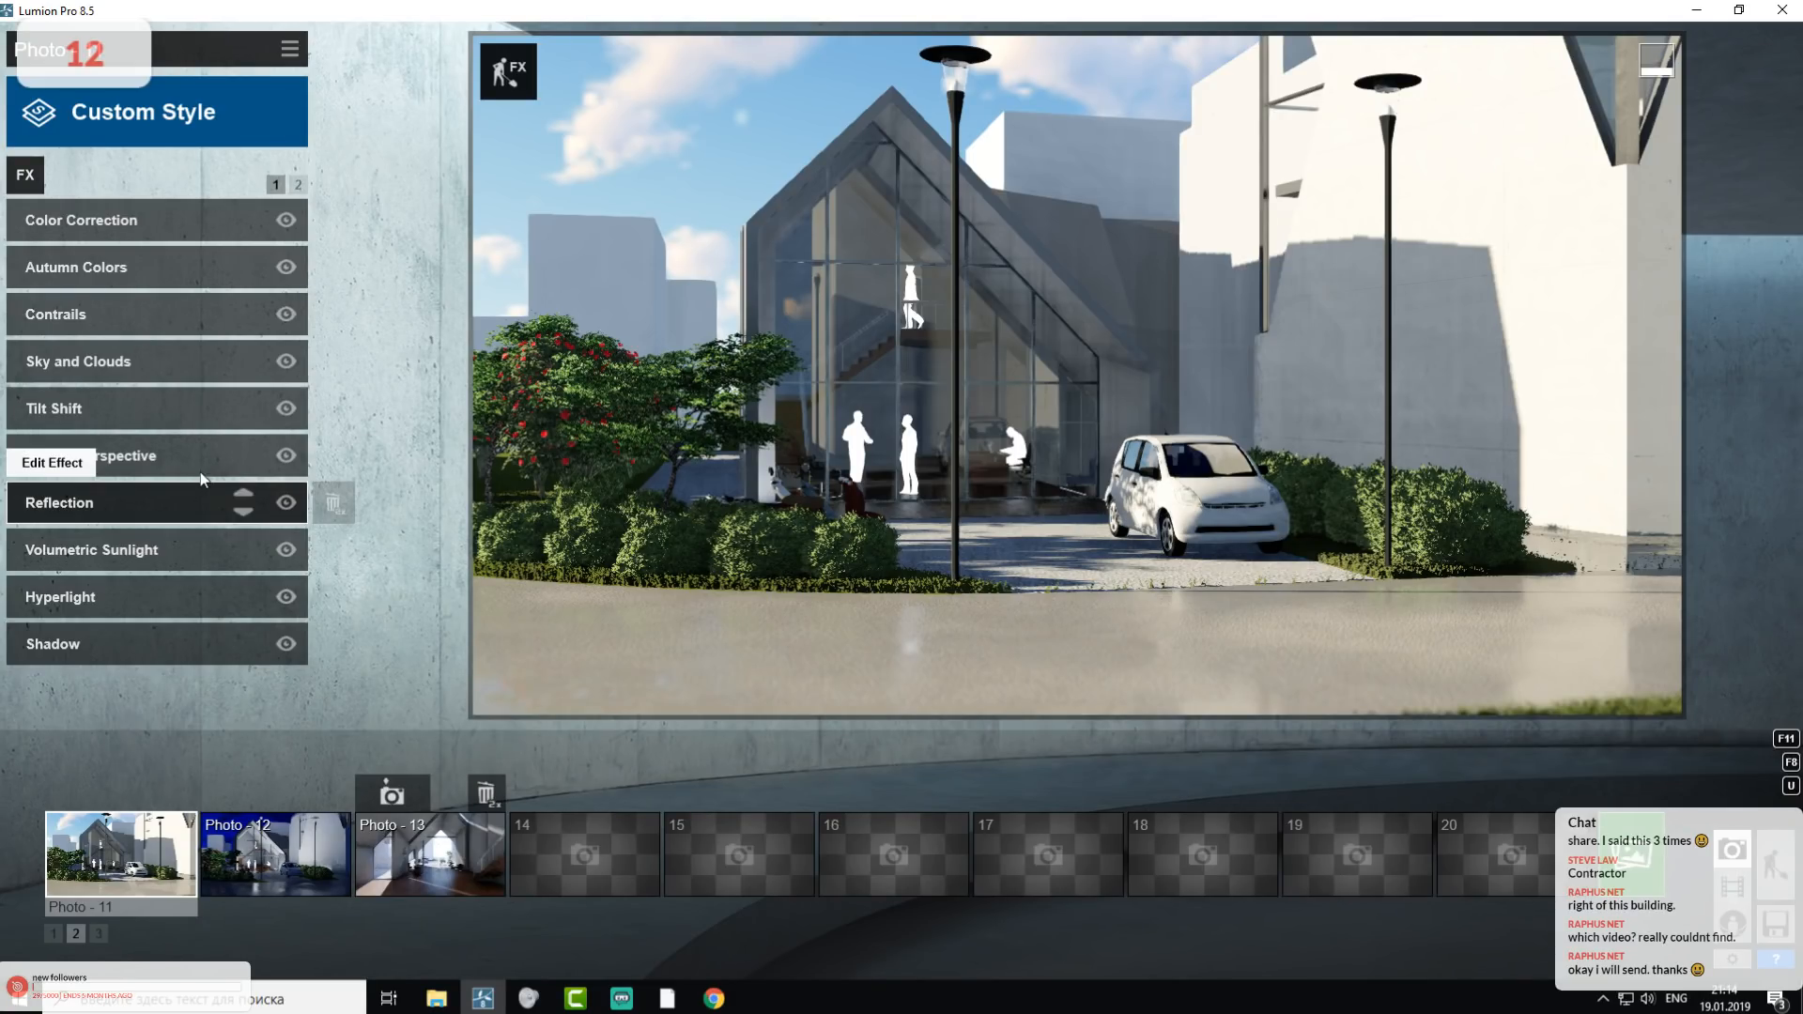
- Edit the Reflection effect of Photo - 11 and add a reflection plane on the side roof slope of the gabled house
click(182, 494)
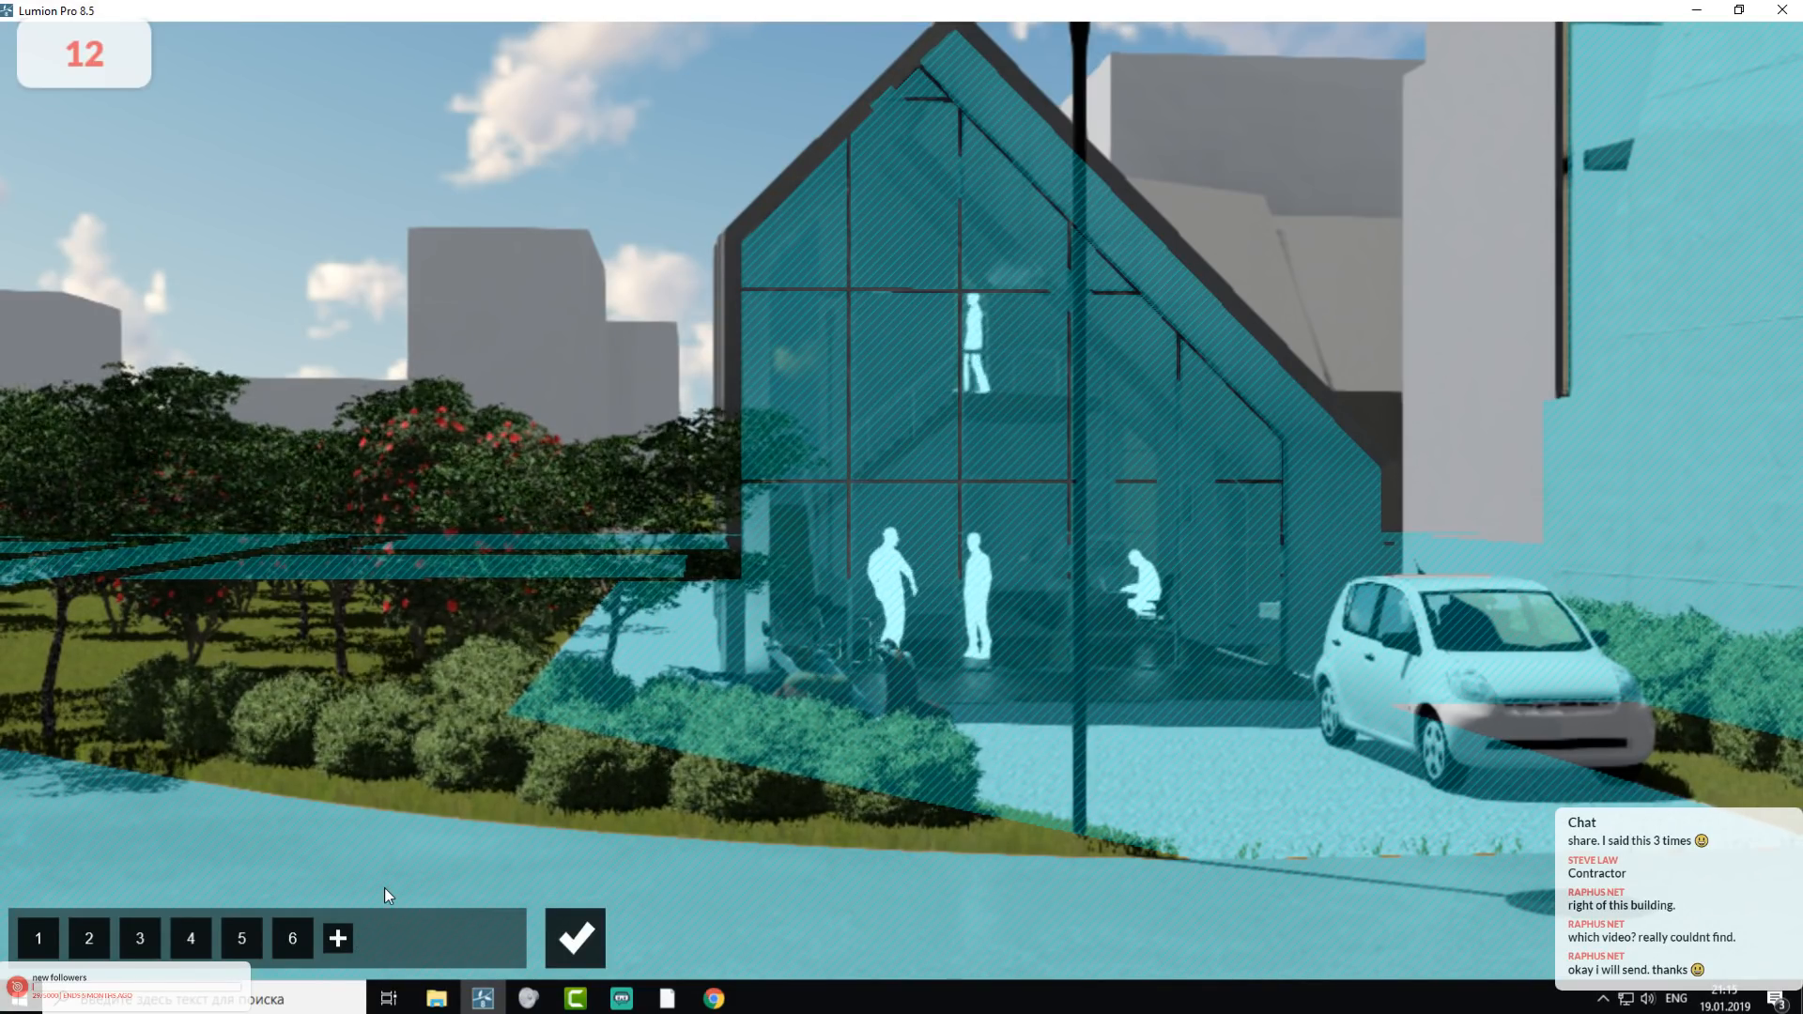
click(339, 938)
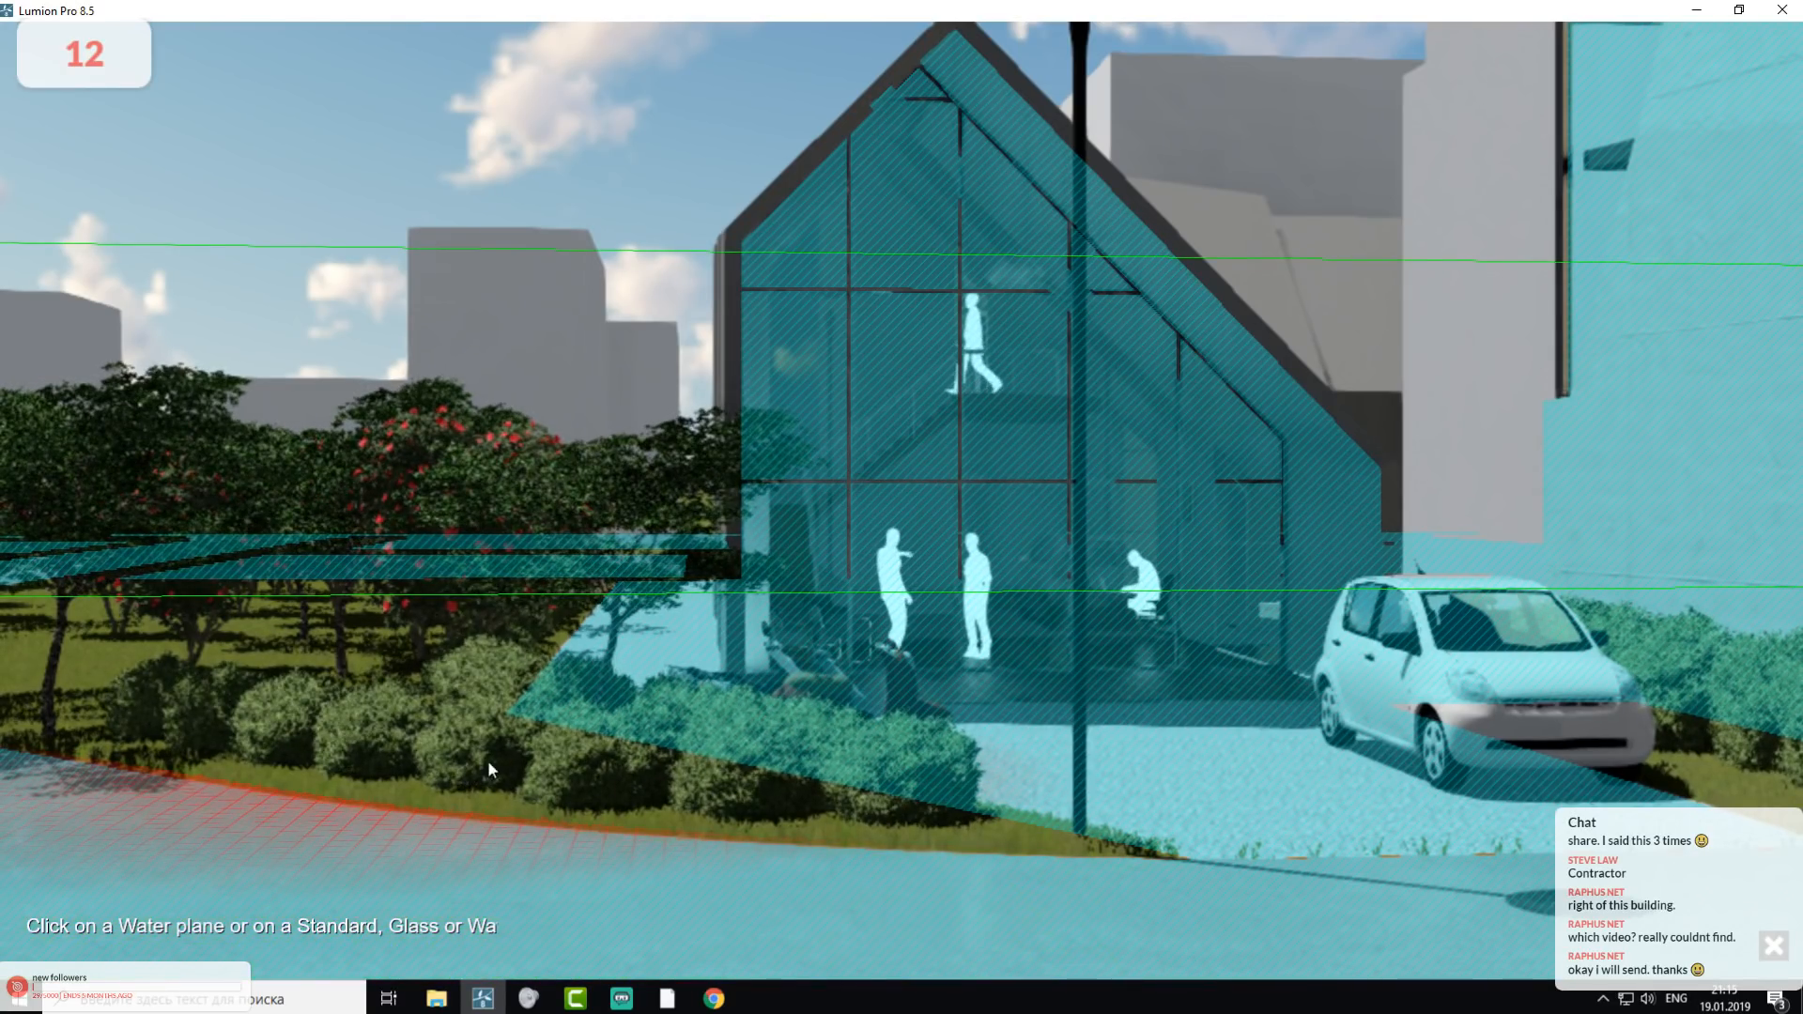
right_drag(598, 596, 684, 547)
key(a)
key(a)
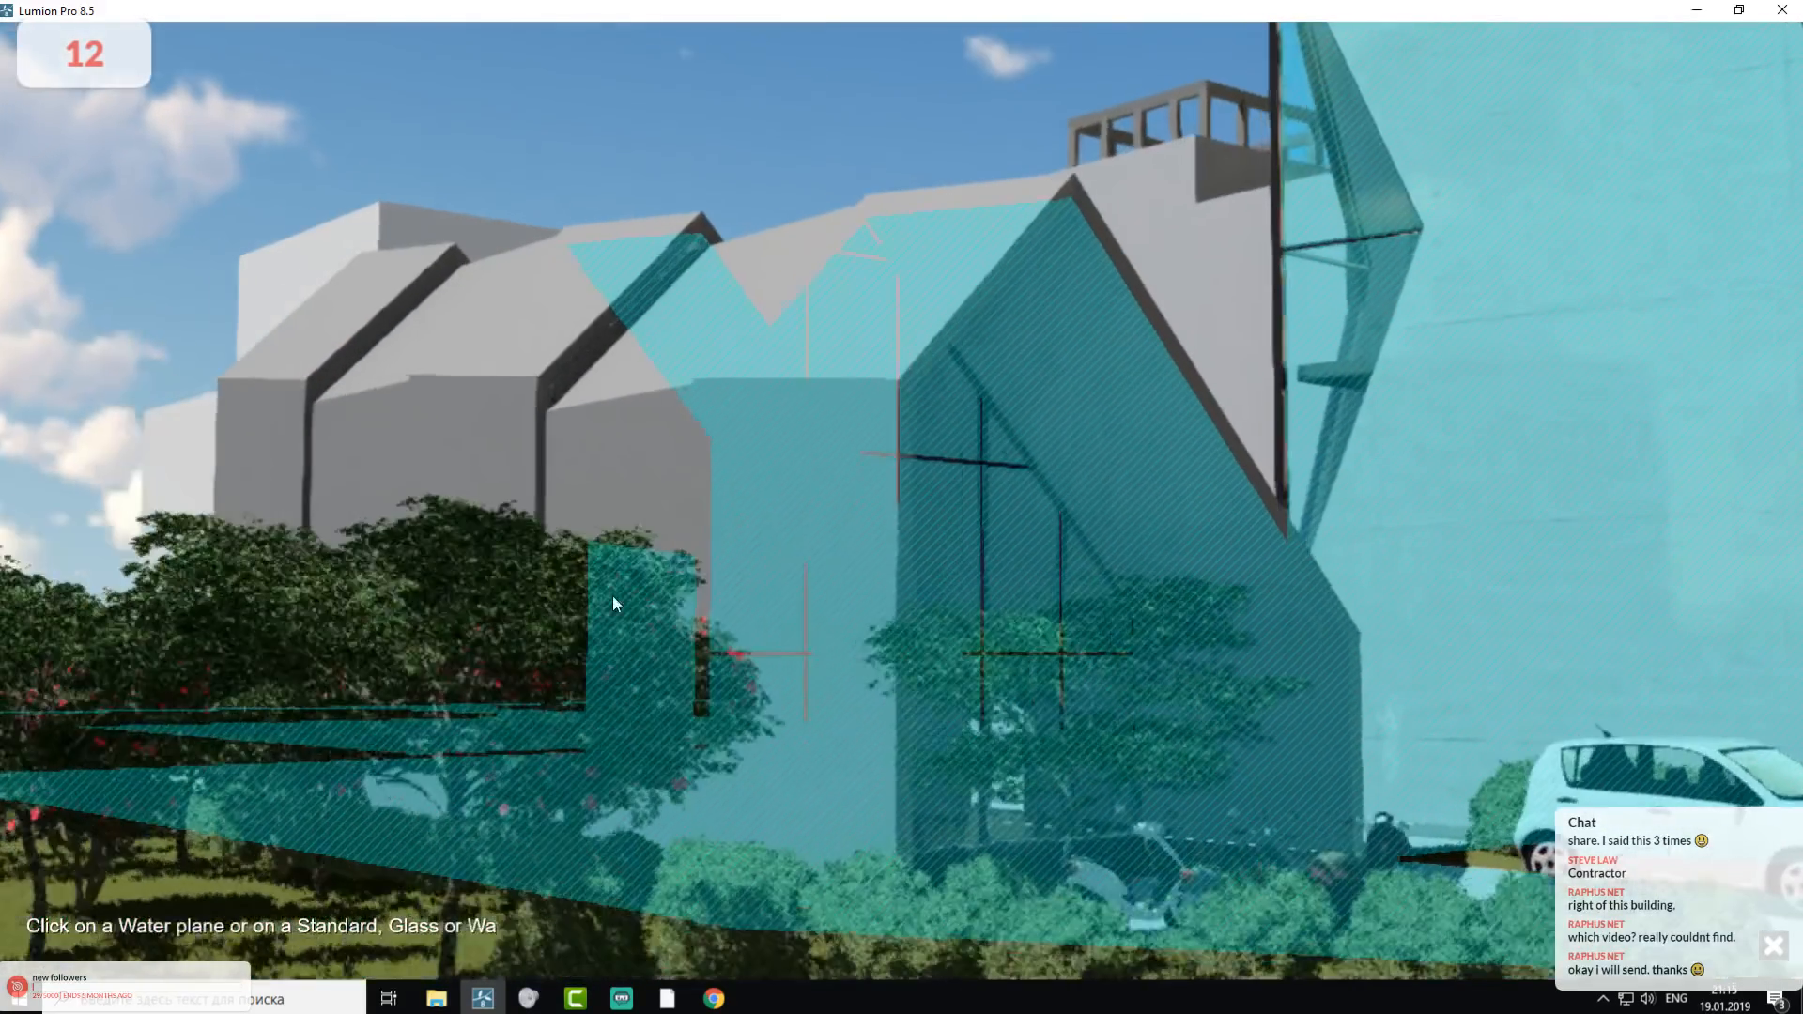
key(s)
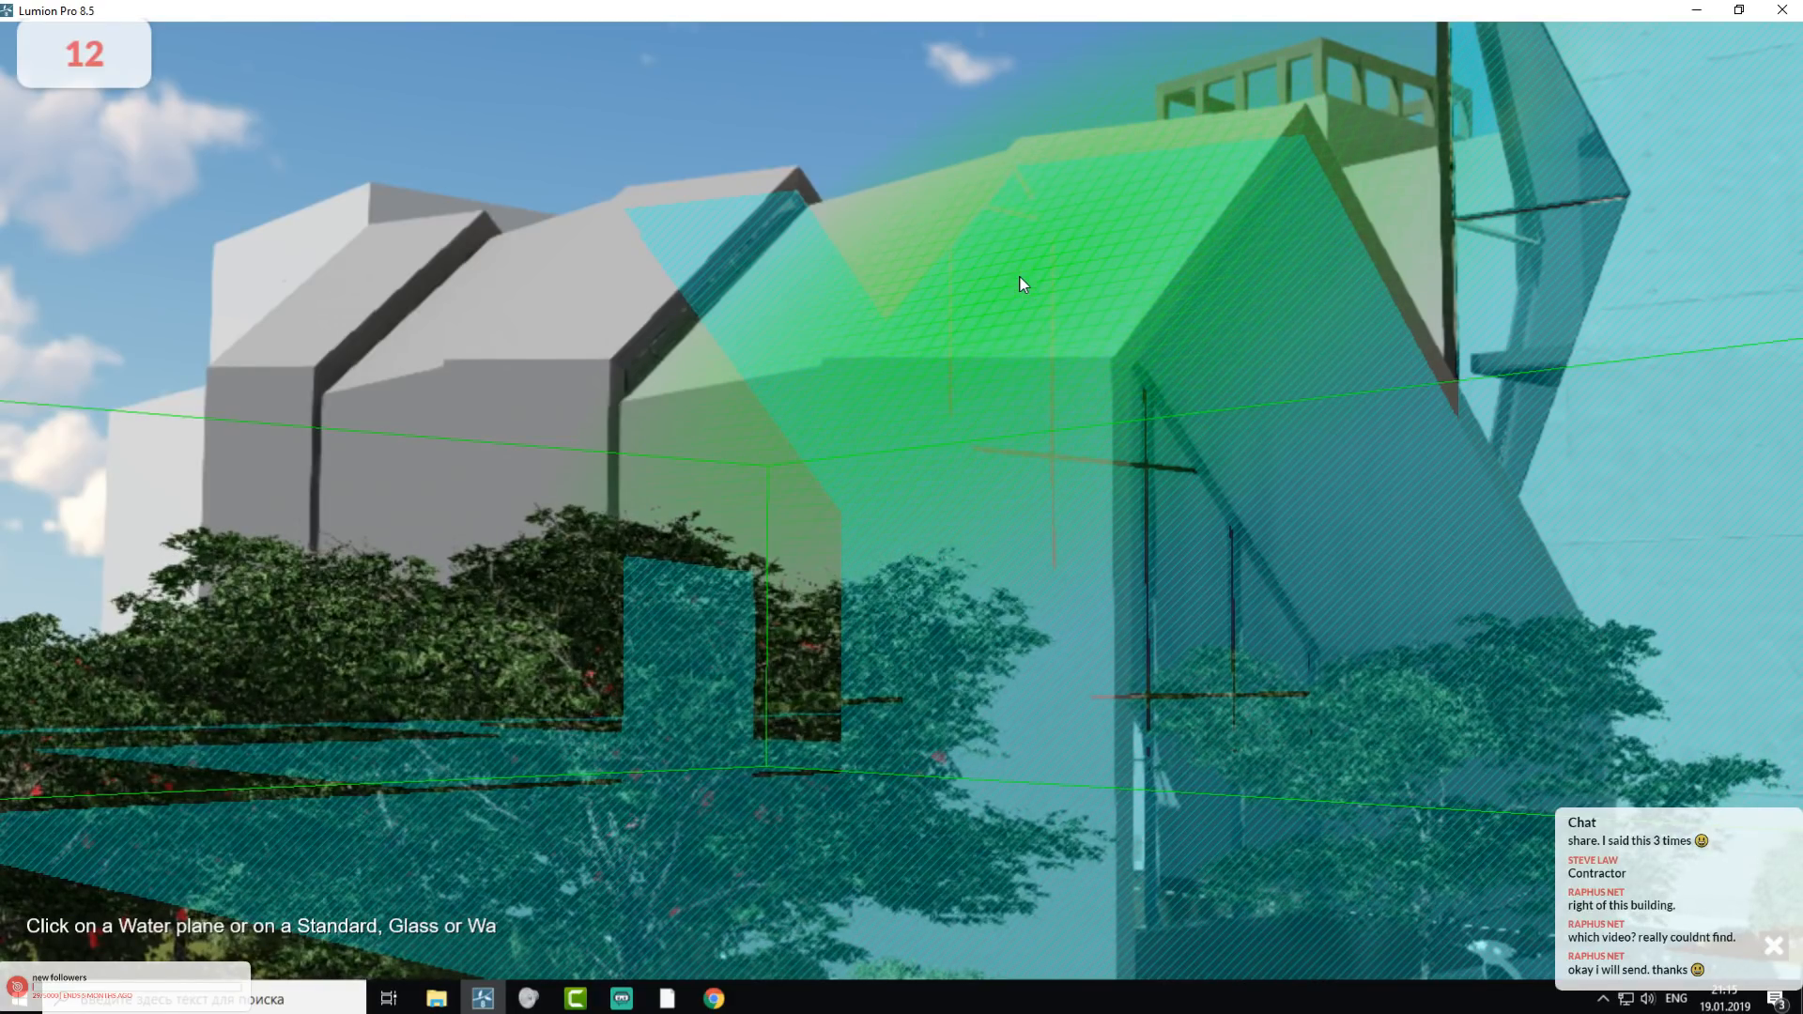
click(1021, 281)
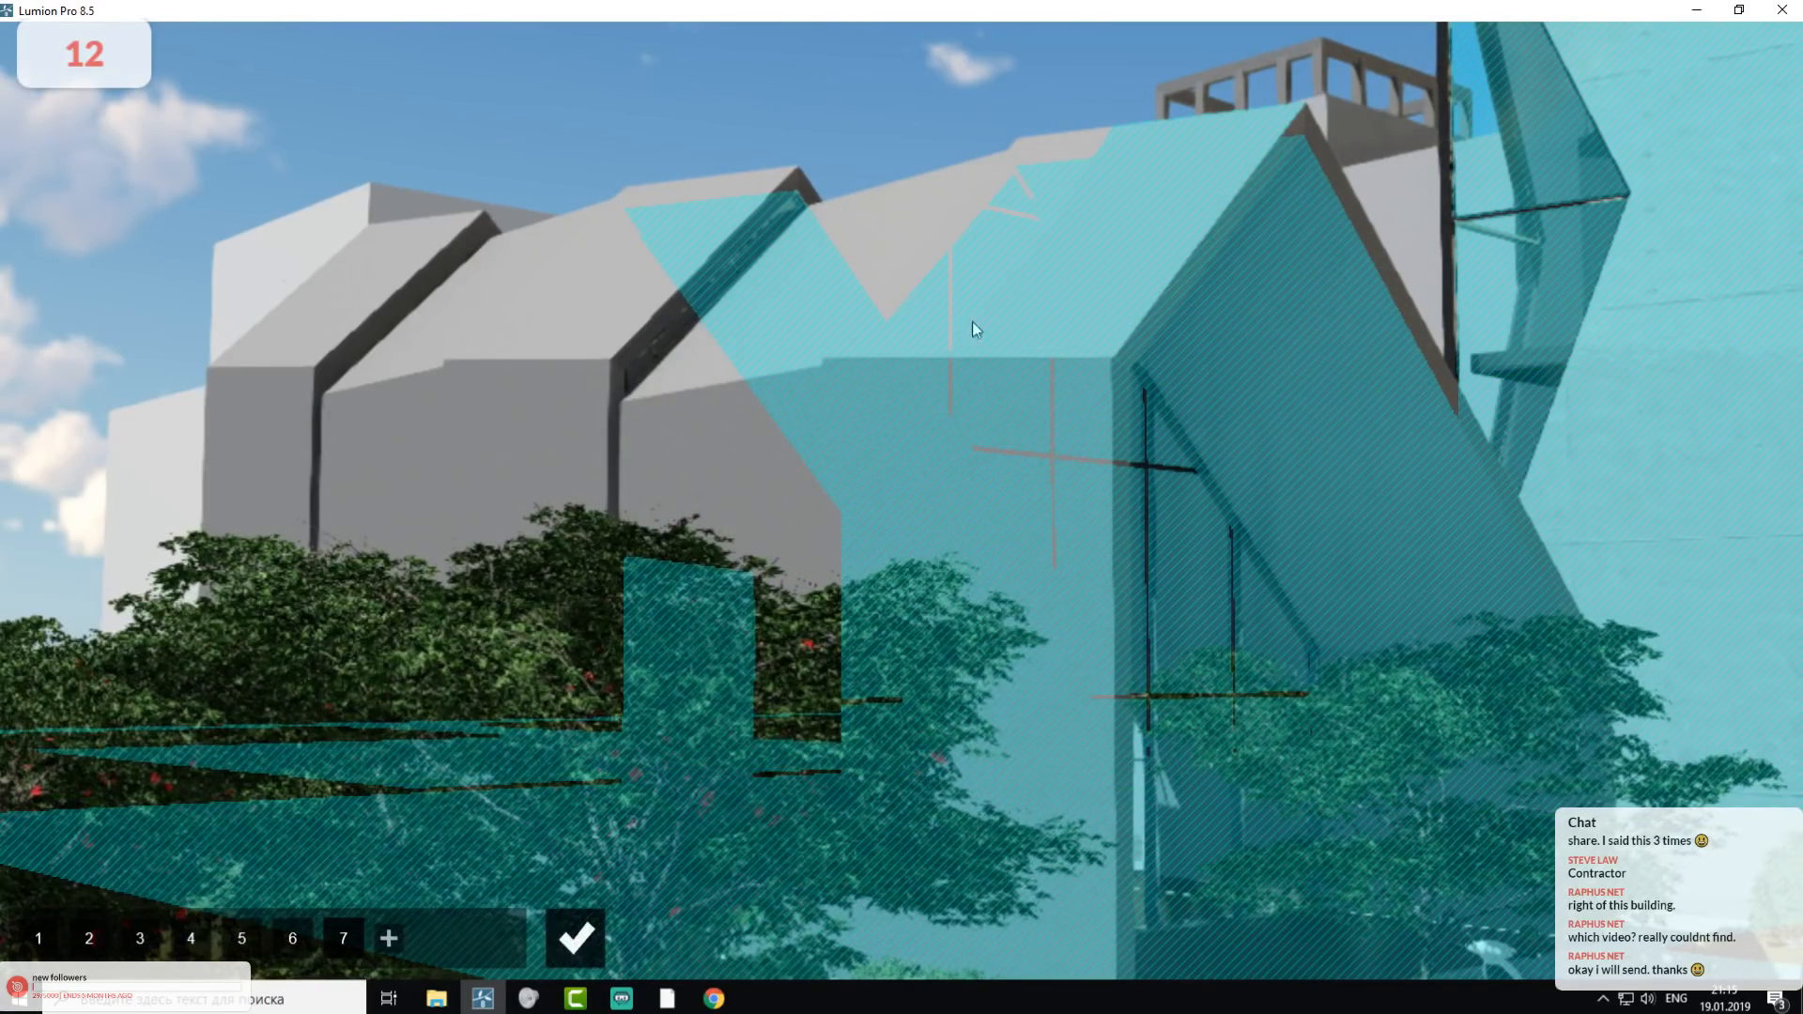
- Add more reflection planes on the gabled house's stepped side walls and roof, finishing with the Photo - 11 camera restored
click(716, 458)
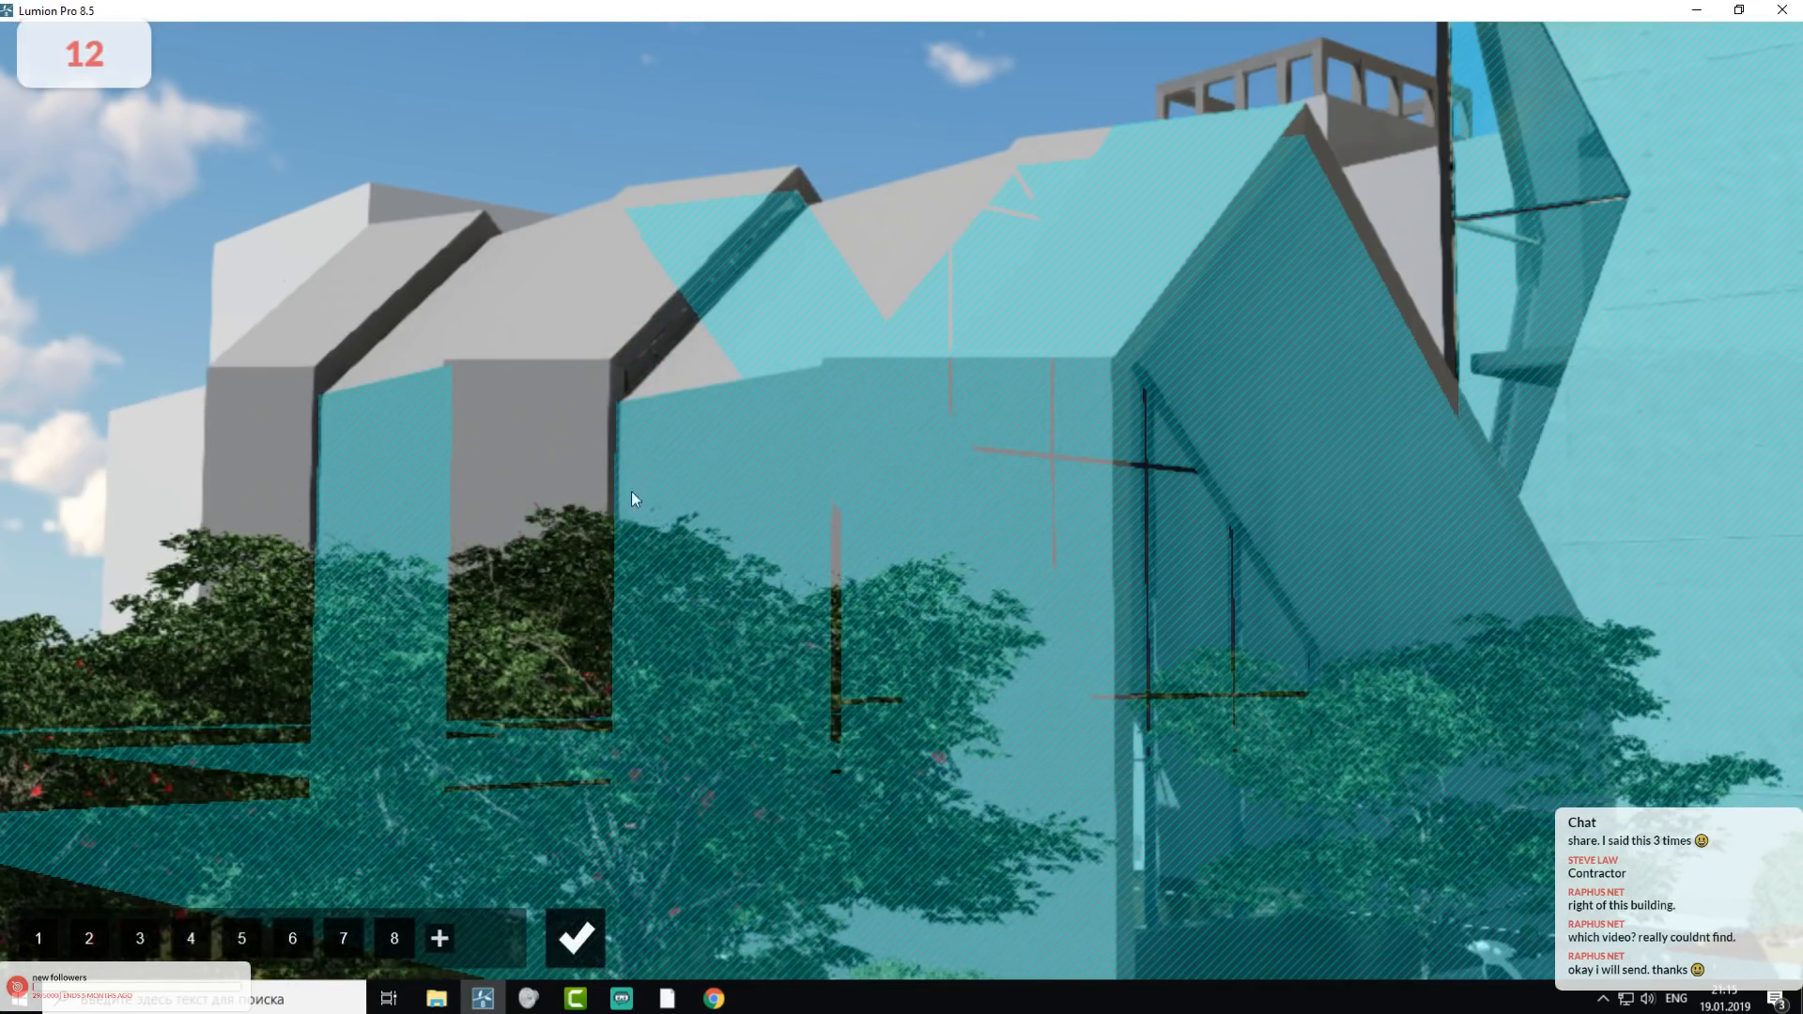
click(437, 939)
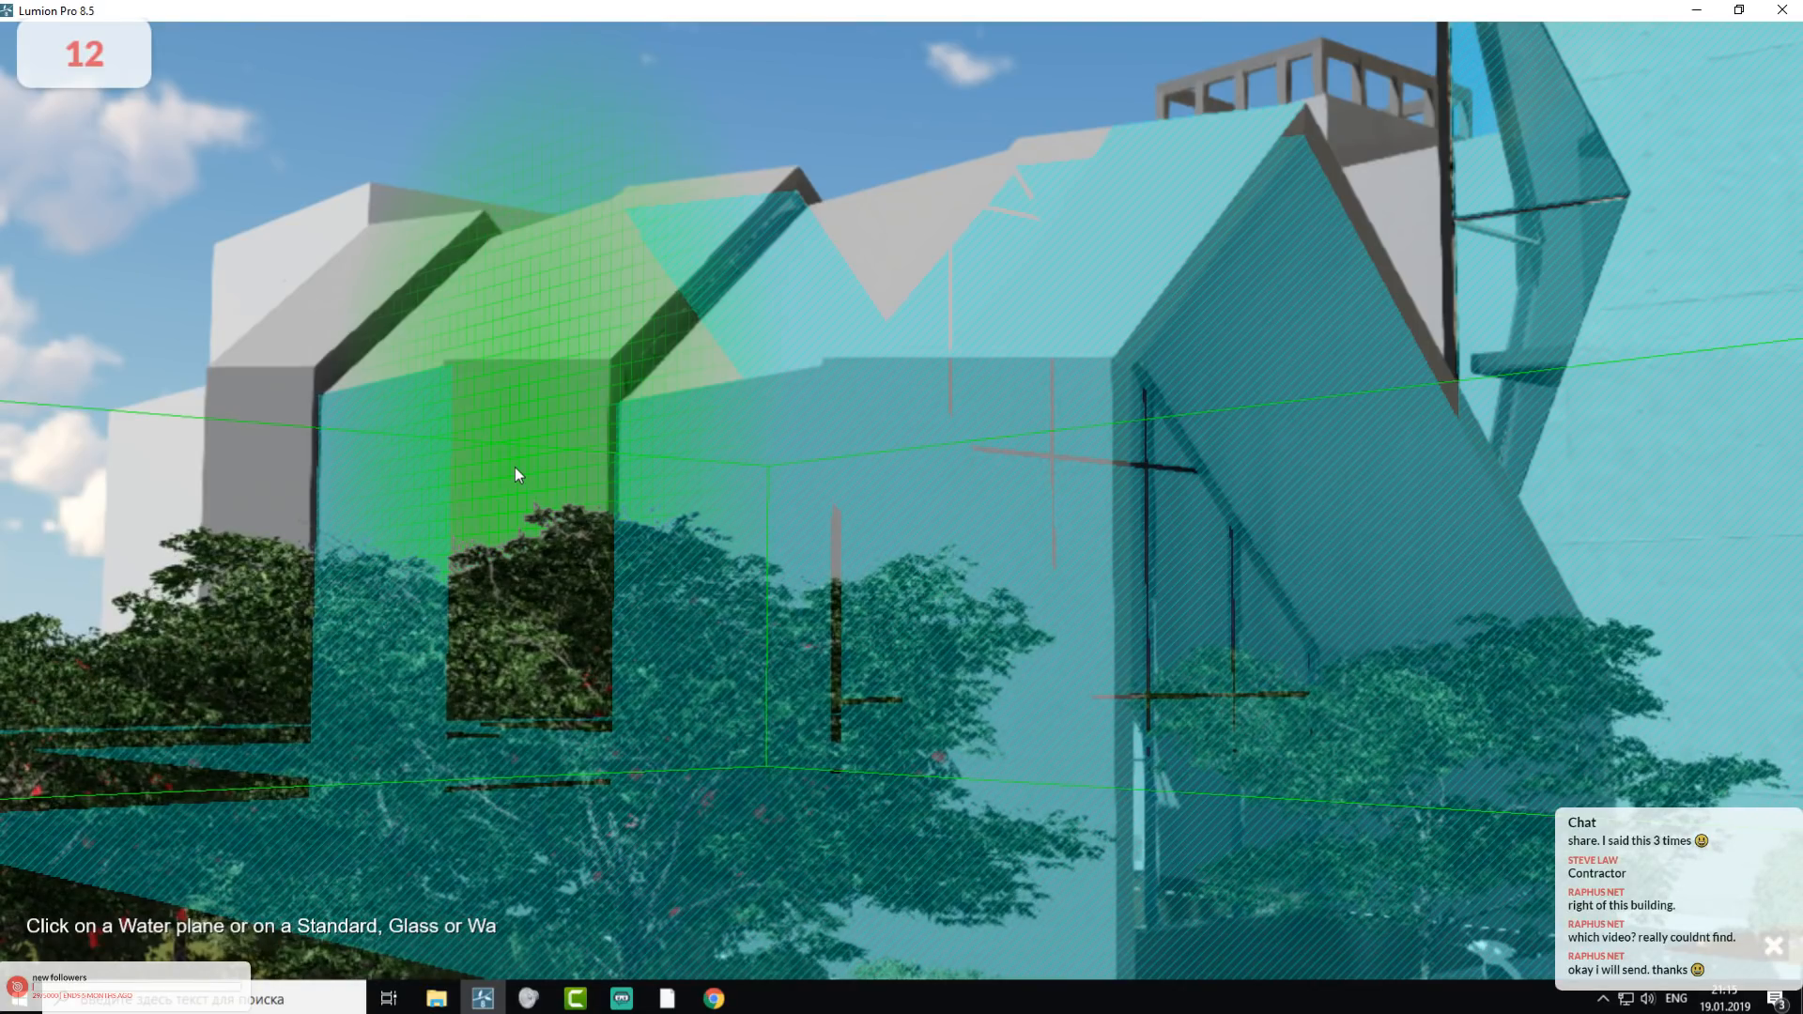
click(515, 466)
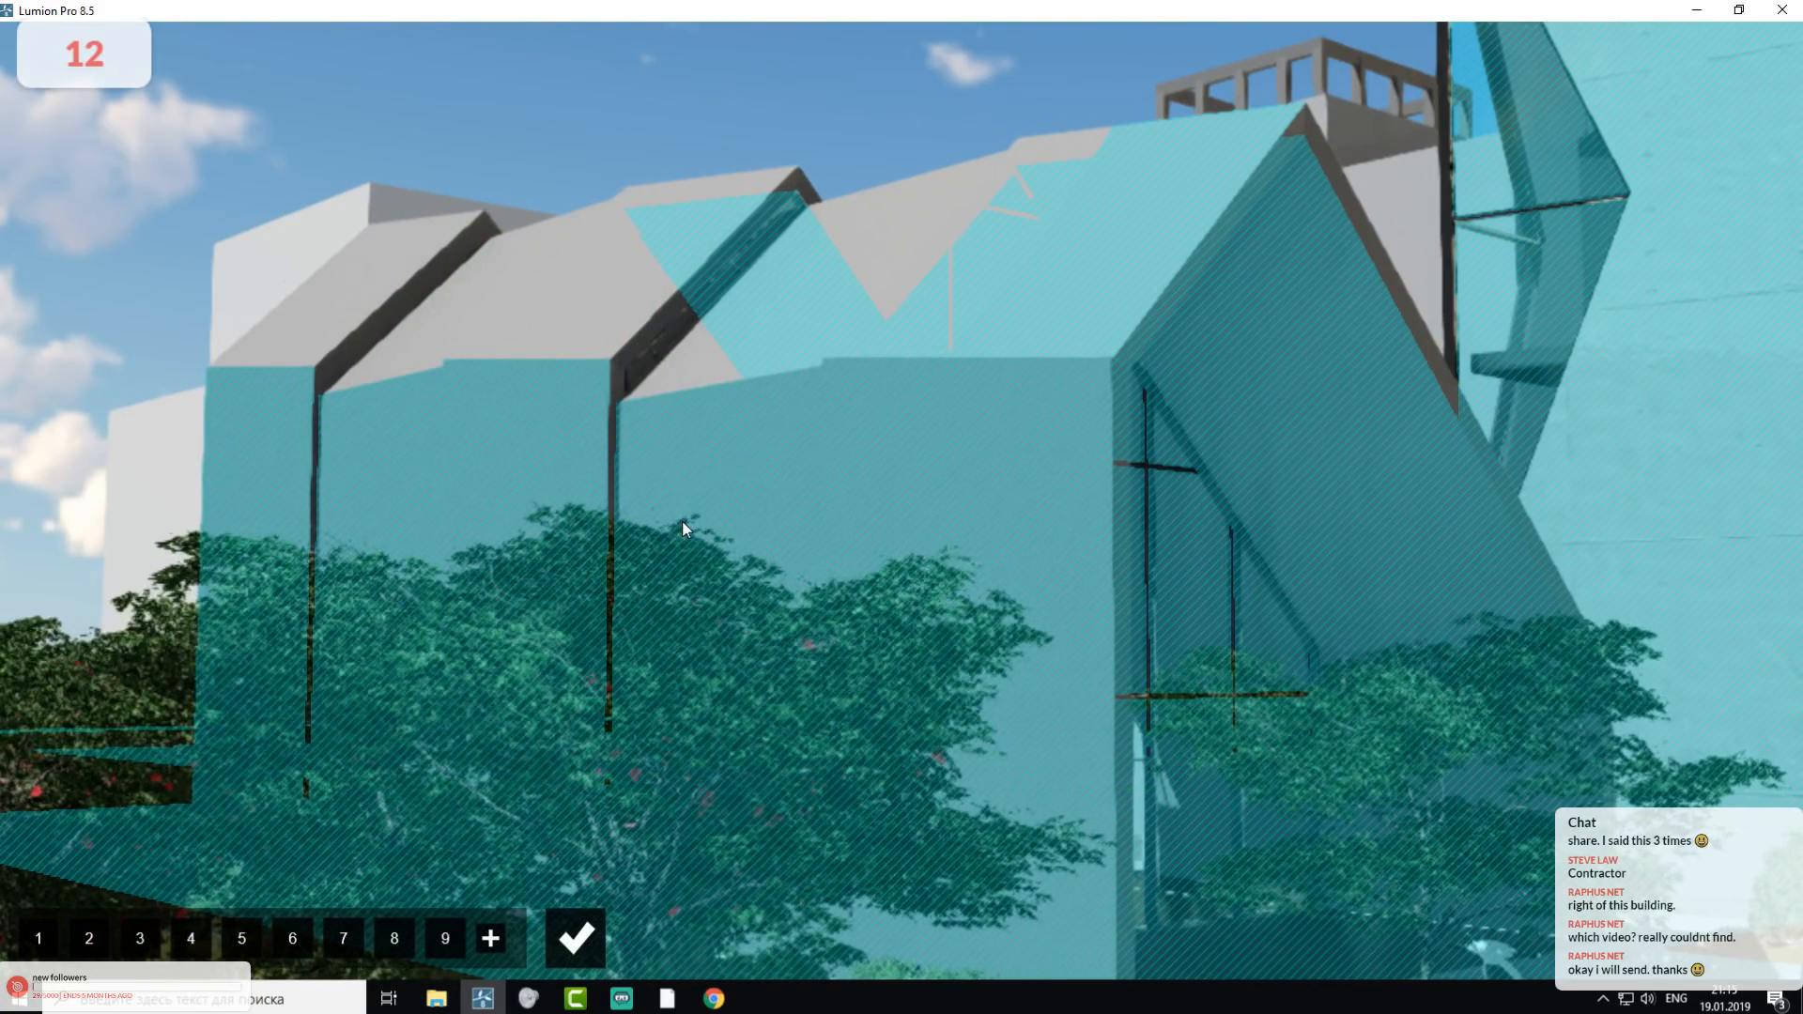
click(490, 938)
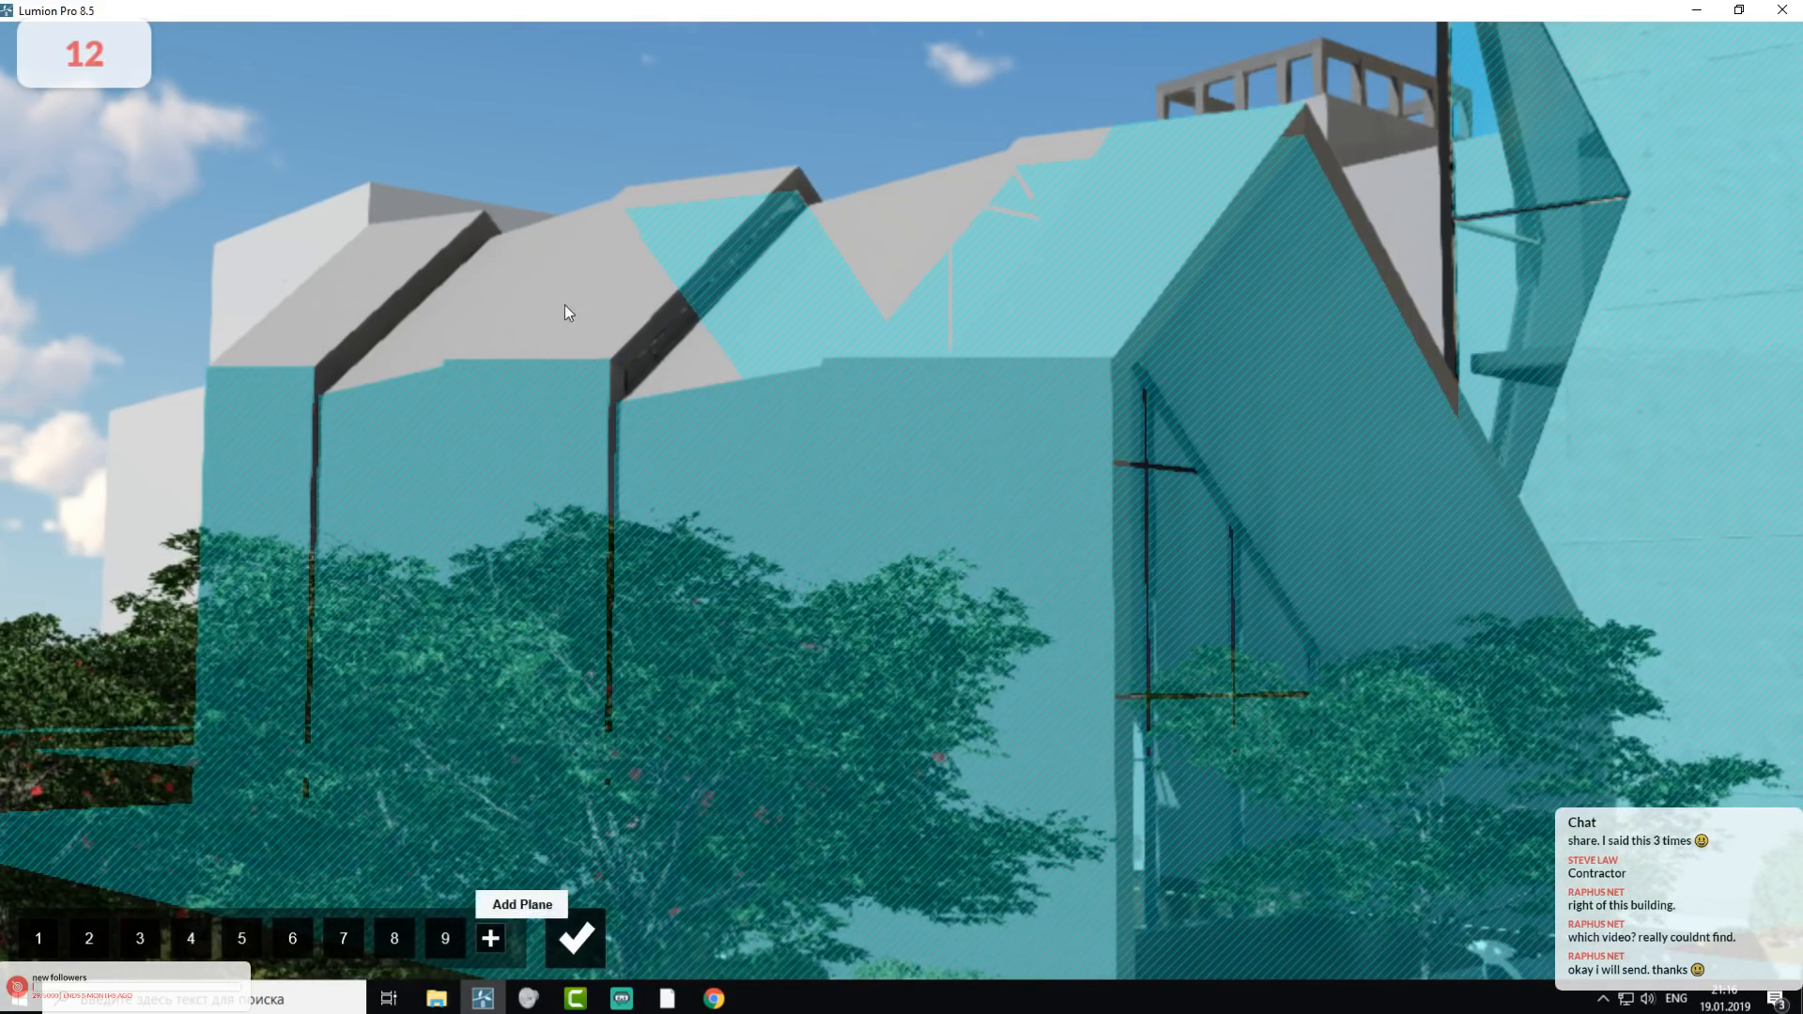
click(875, 224)
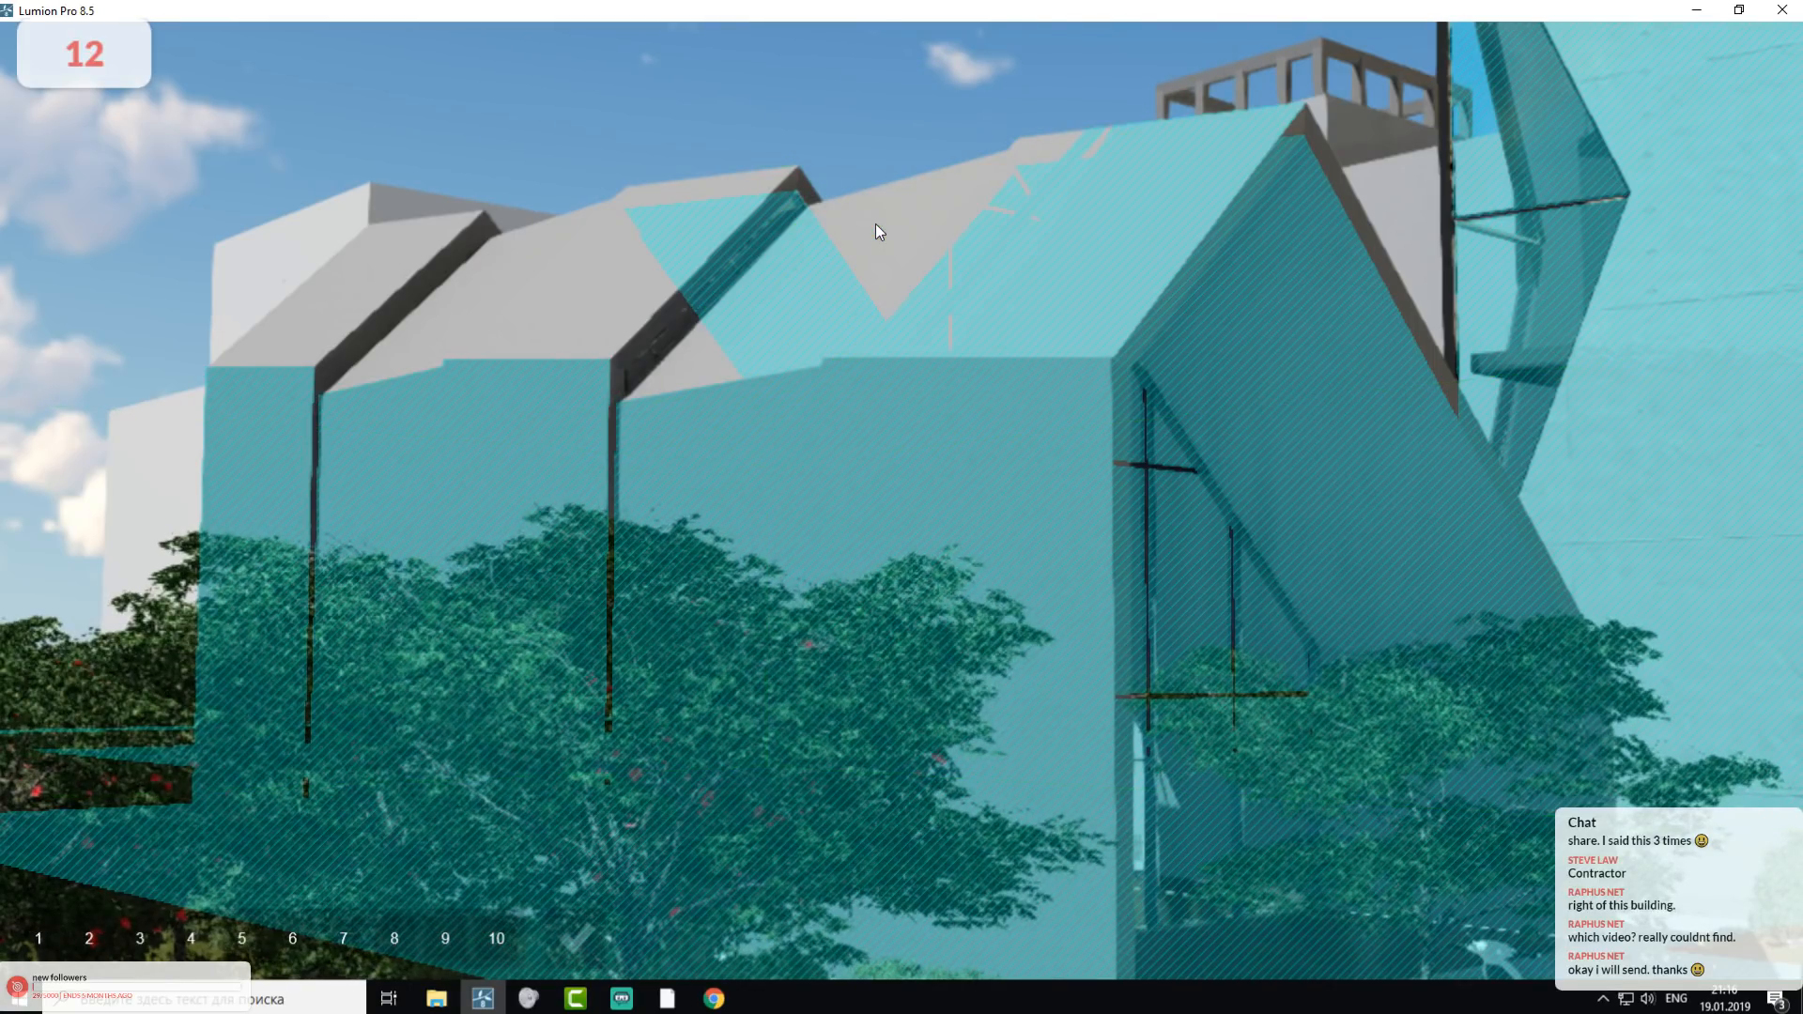
click(592, 932)
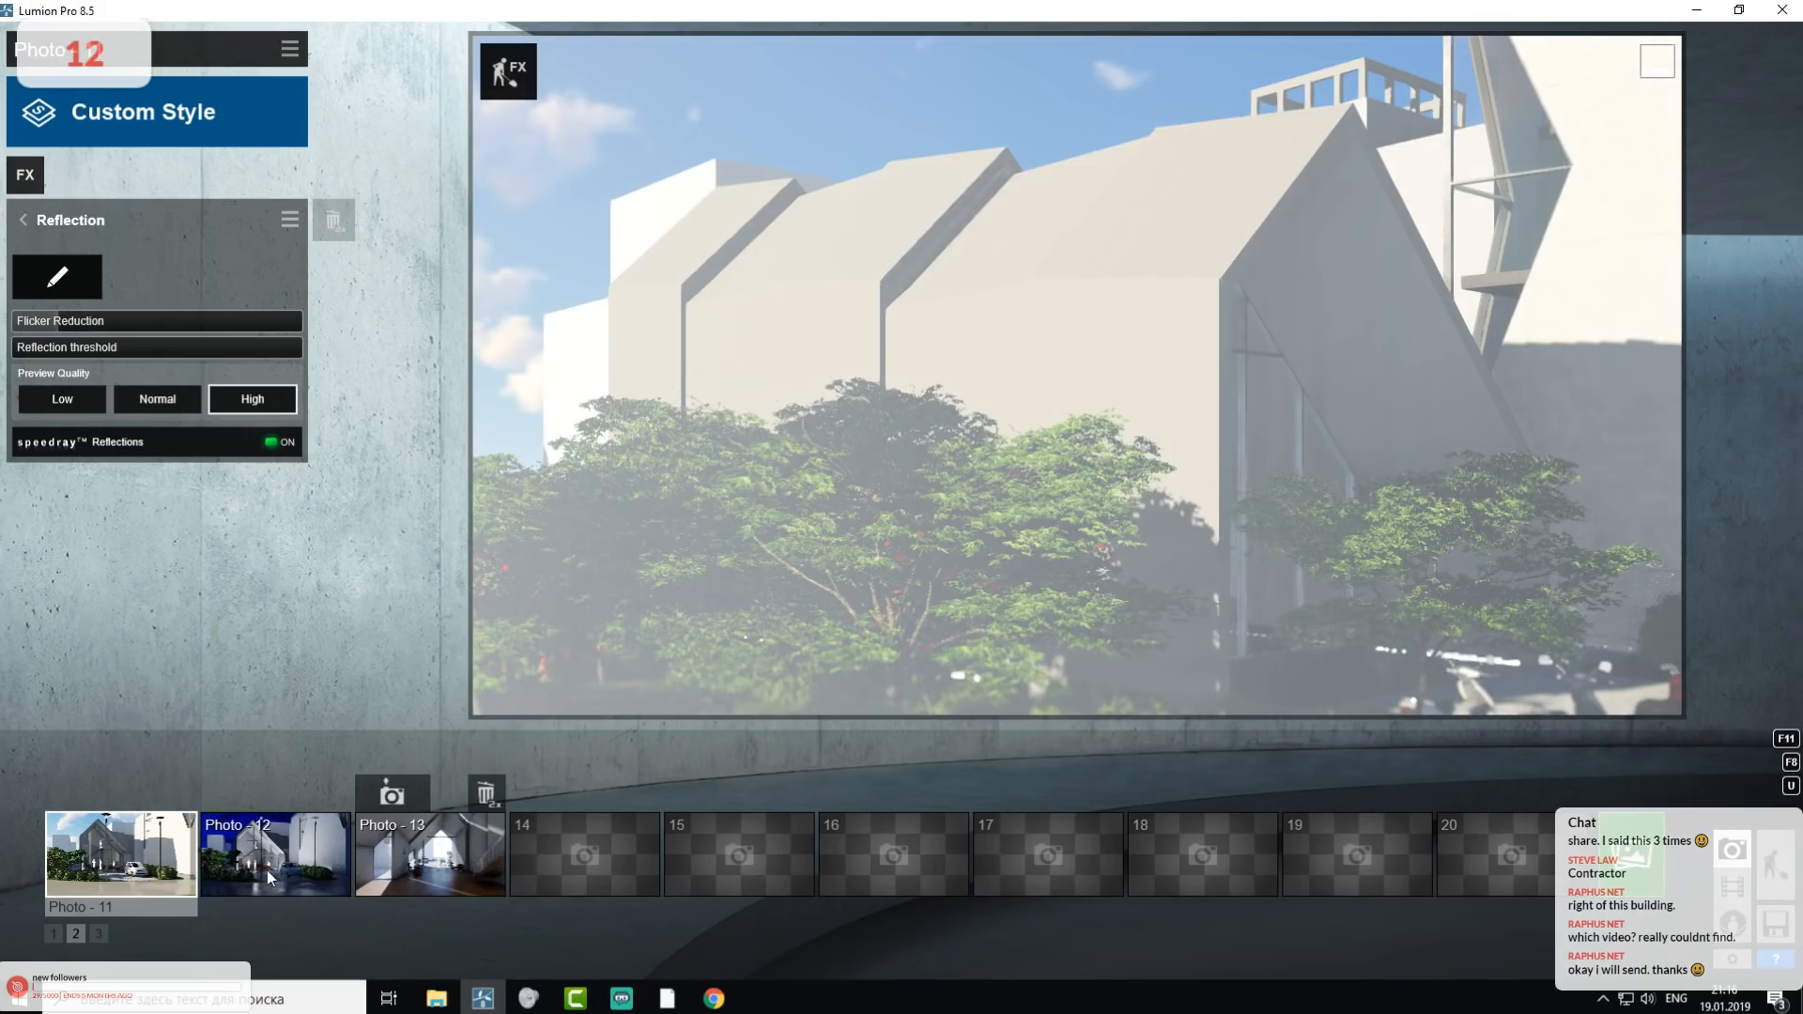
click(188, 849)
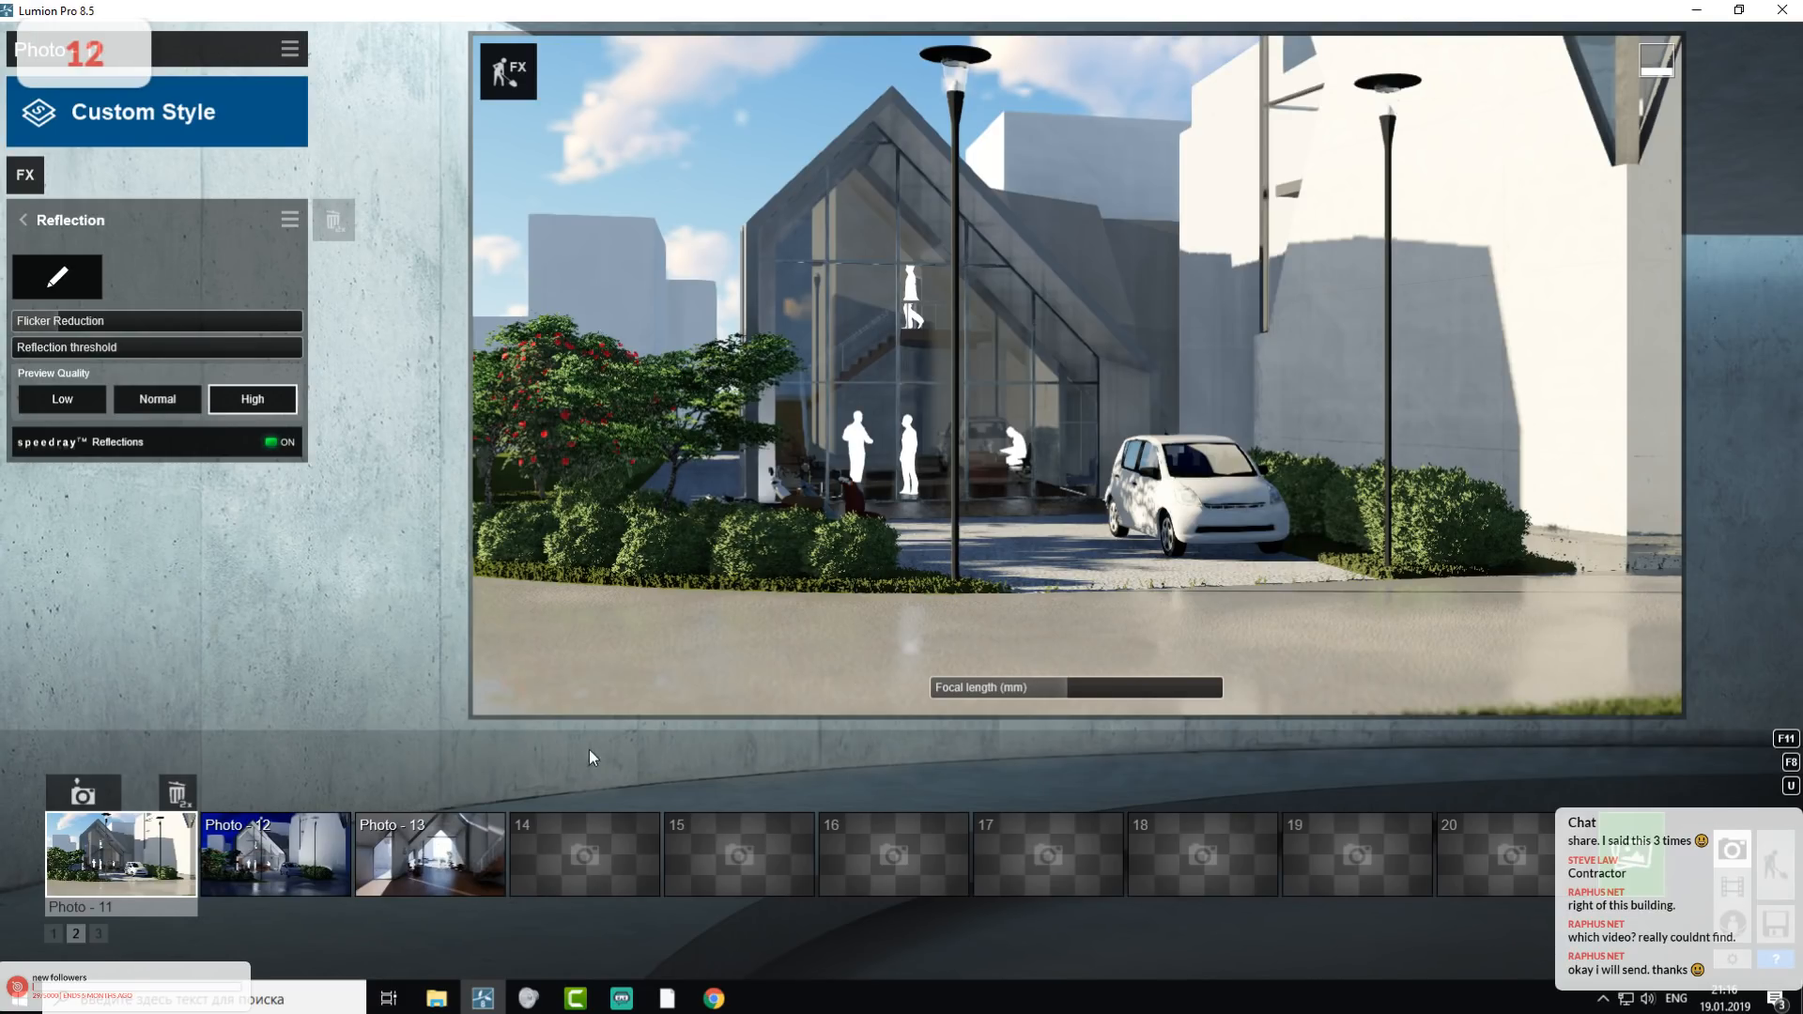
- Edit Photo - 13's Reflection effect and add planes on the wall beside the glazed side opening and the sloped ceiling above
click(413, 866)
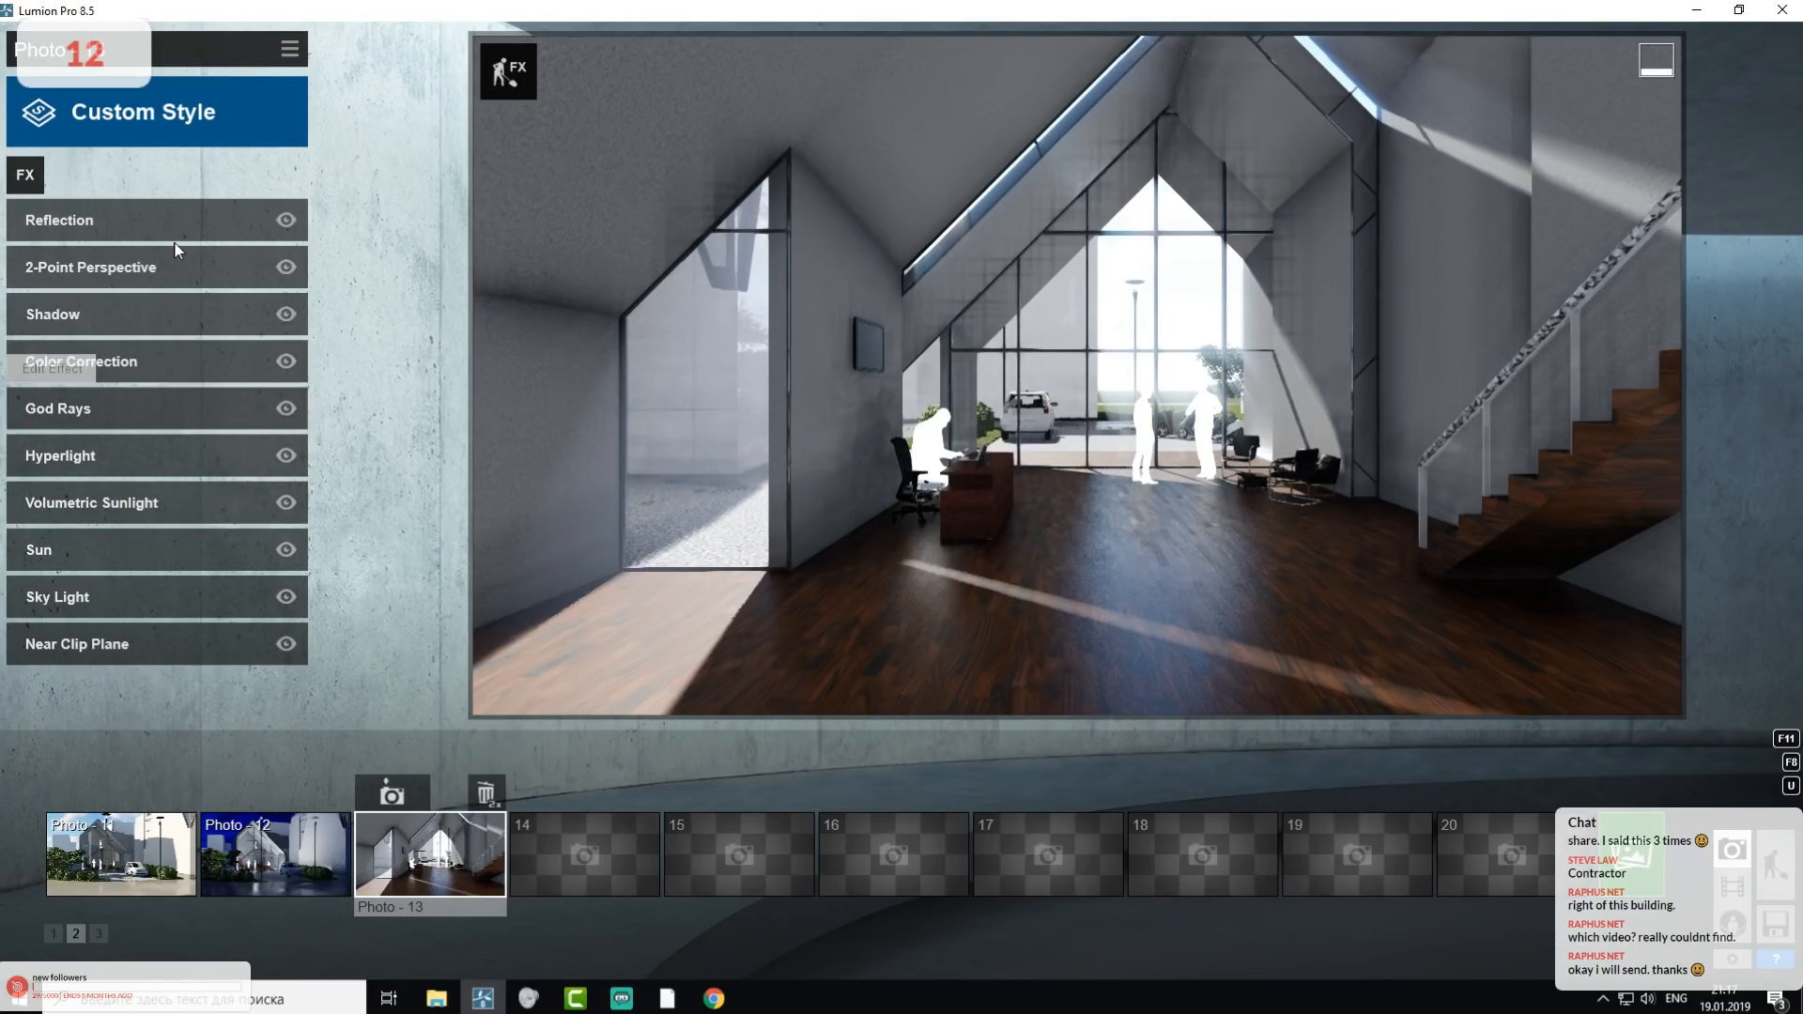
click(59, 283)
click(100, 275)
right_drag(576, 849, 734, 861)
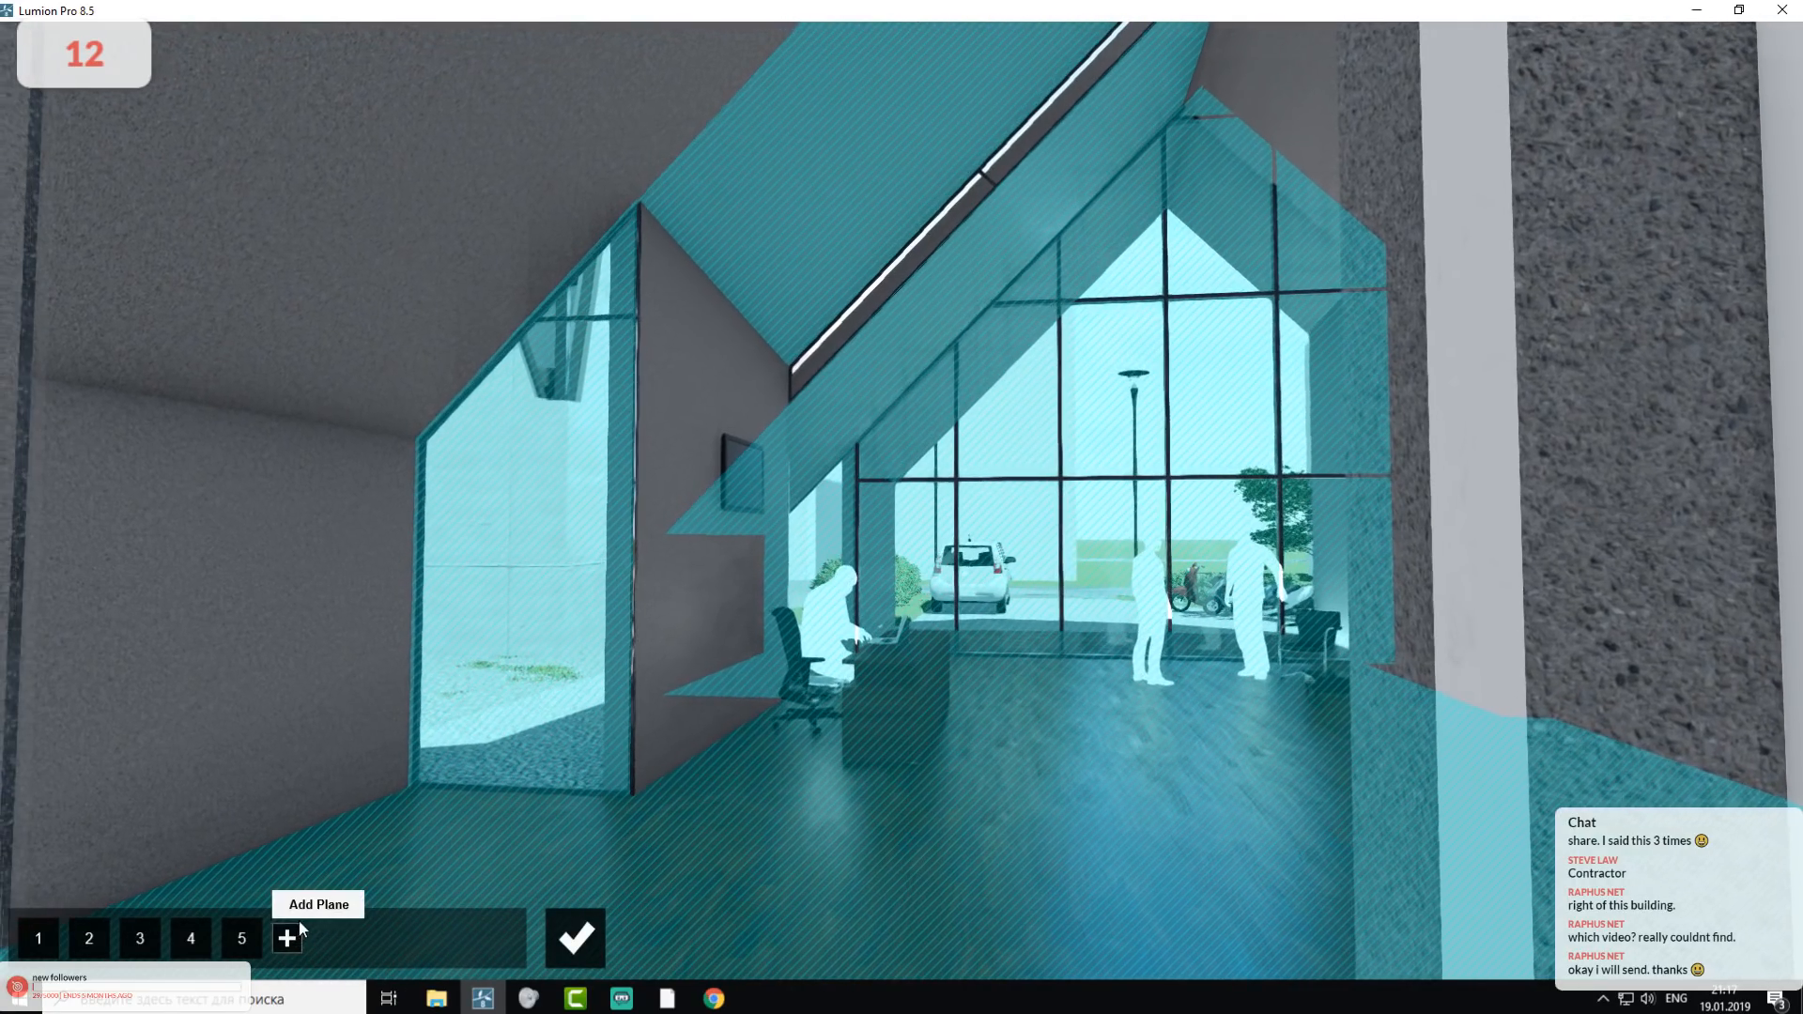
click(297, 931)
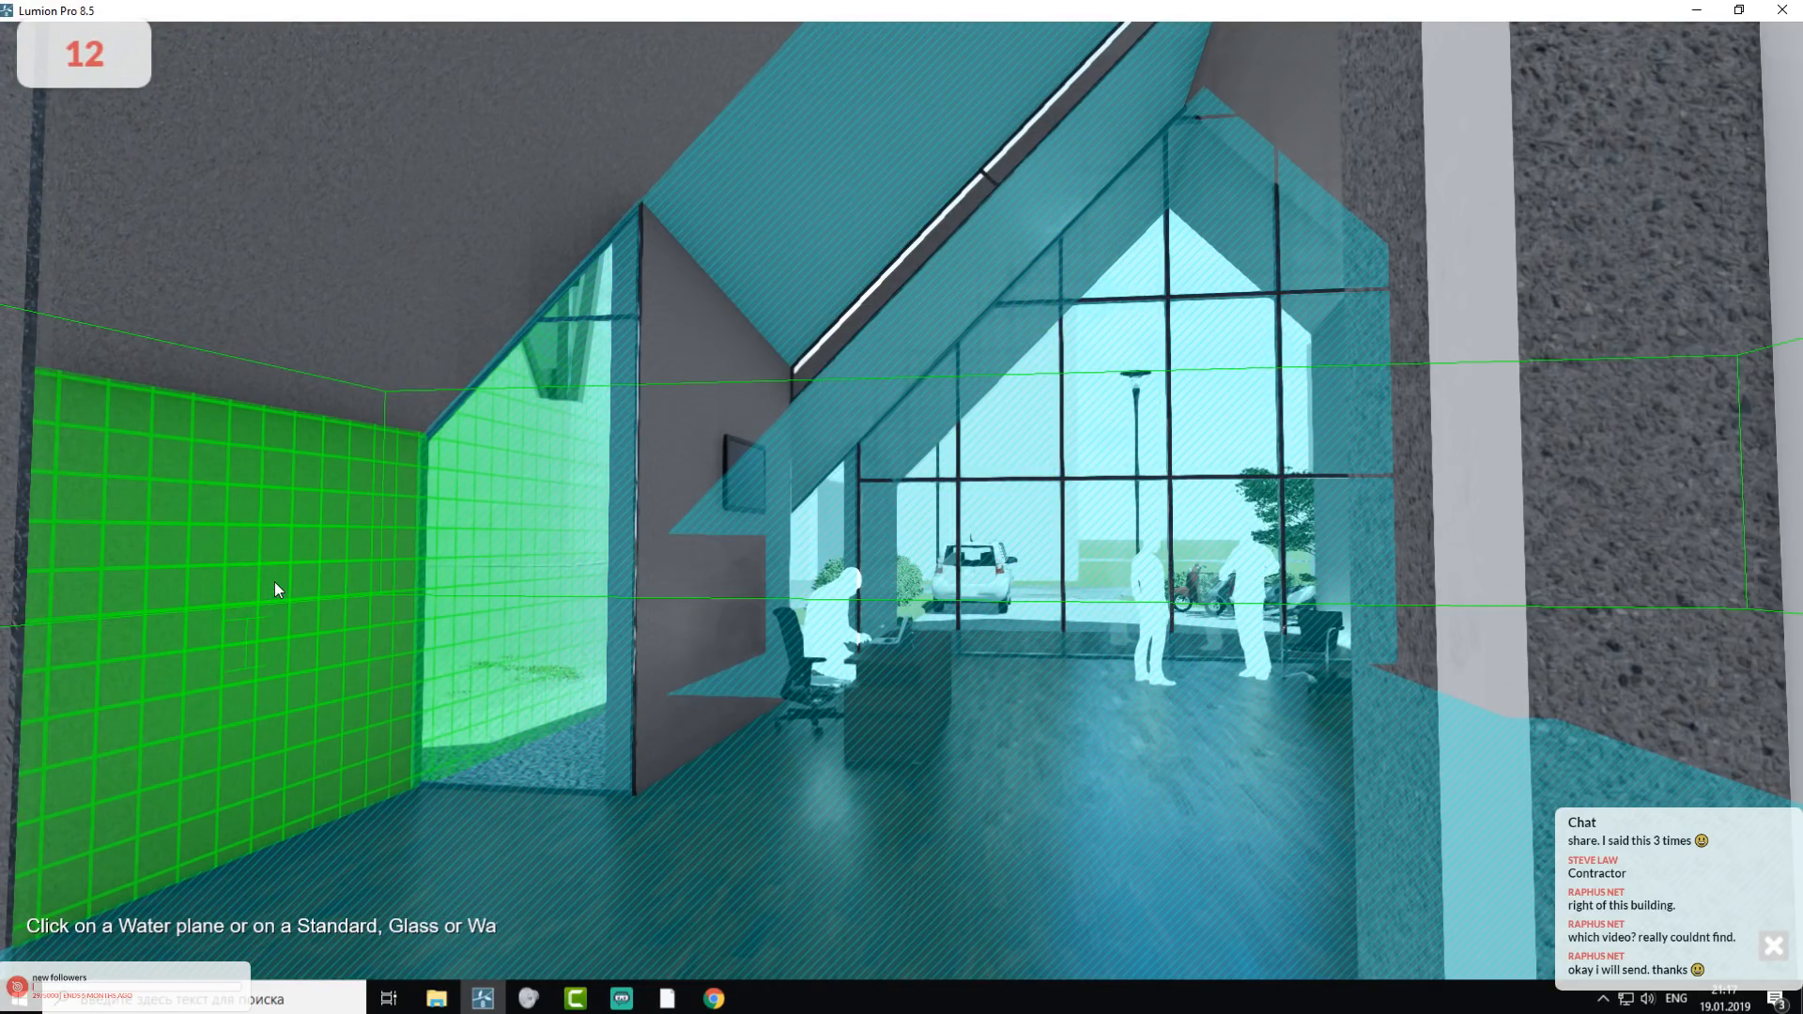
click(278, 584)
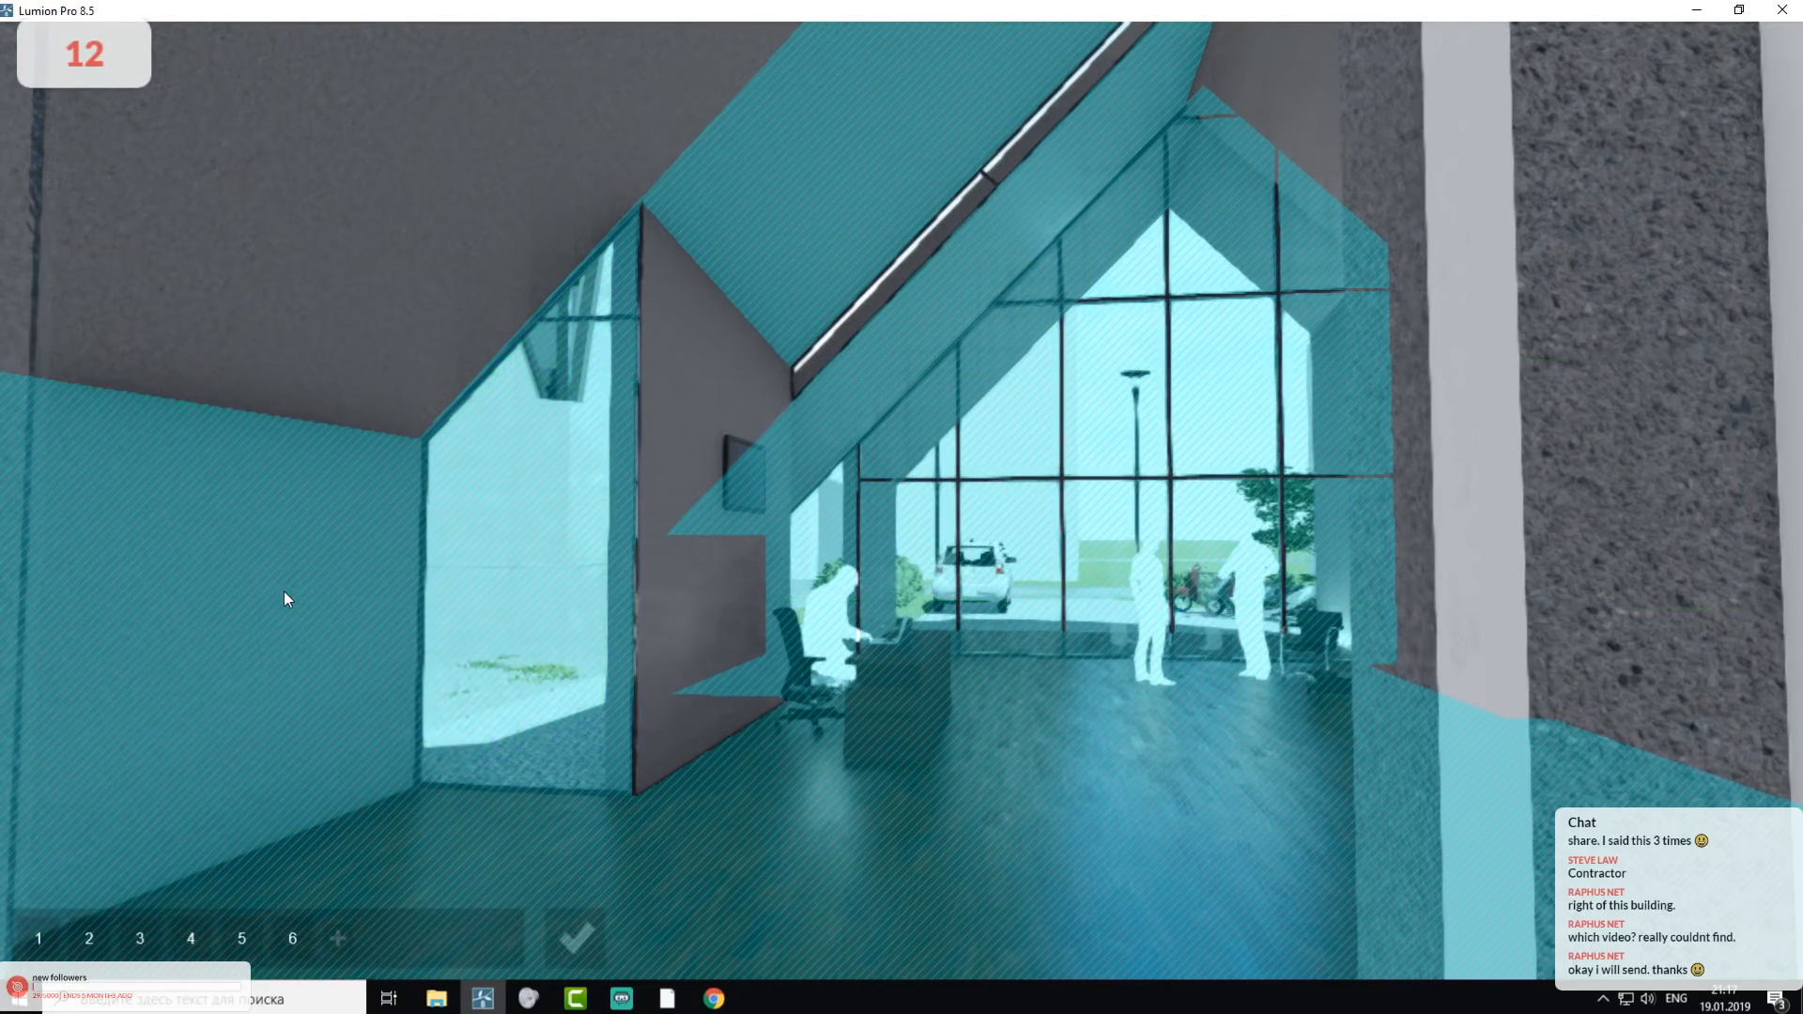
click(340, 938)
click(342, 123)
- Add a reflection plane on the interior wall with the television behind the reception desk
key(w)
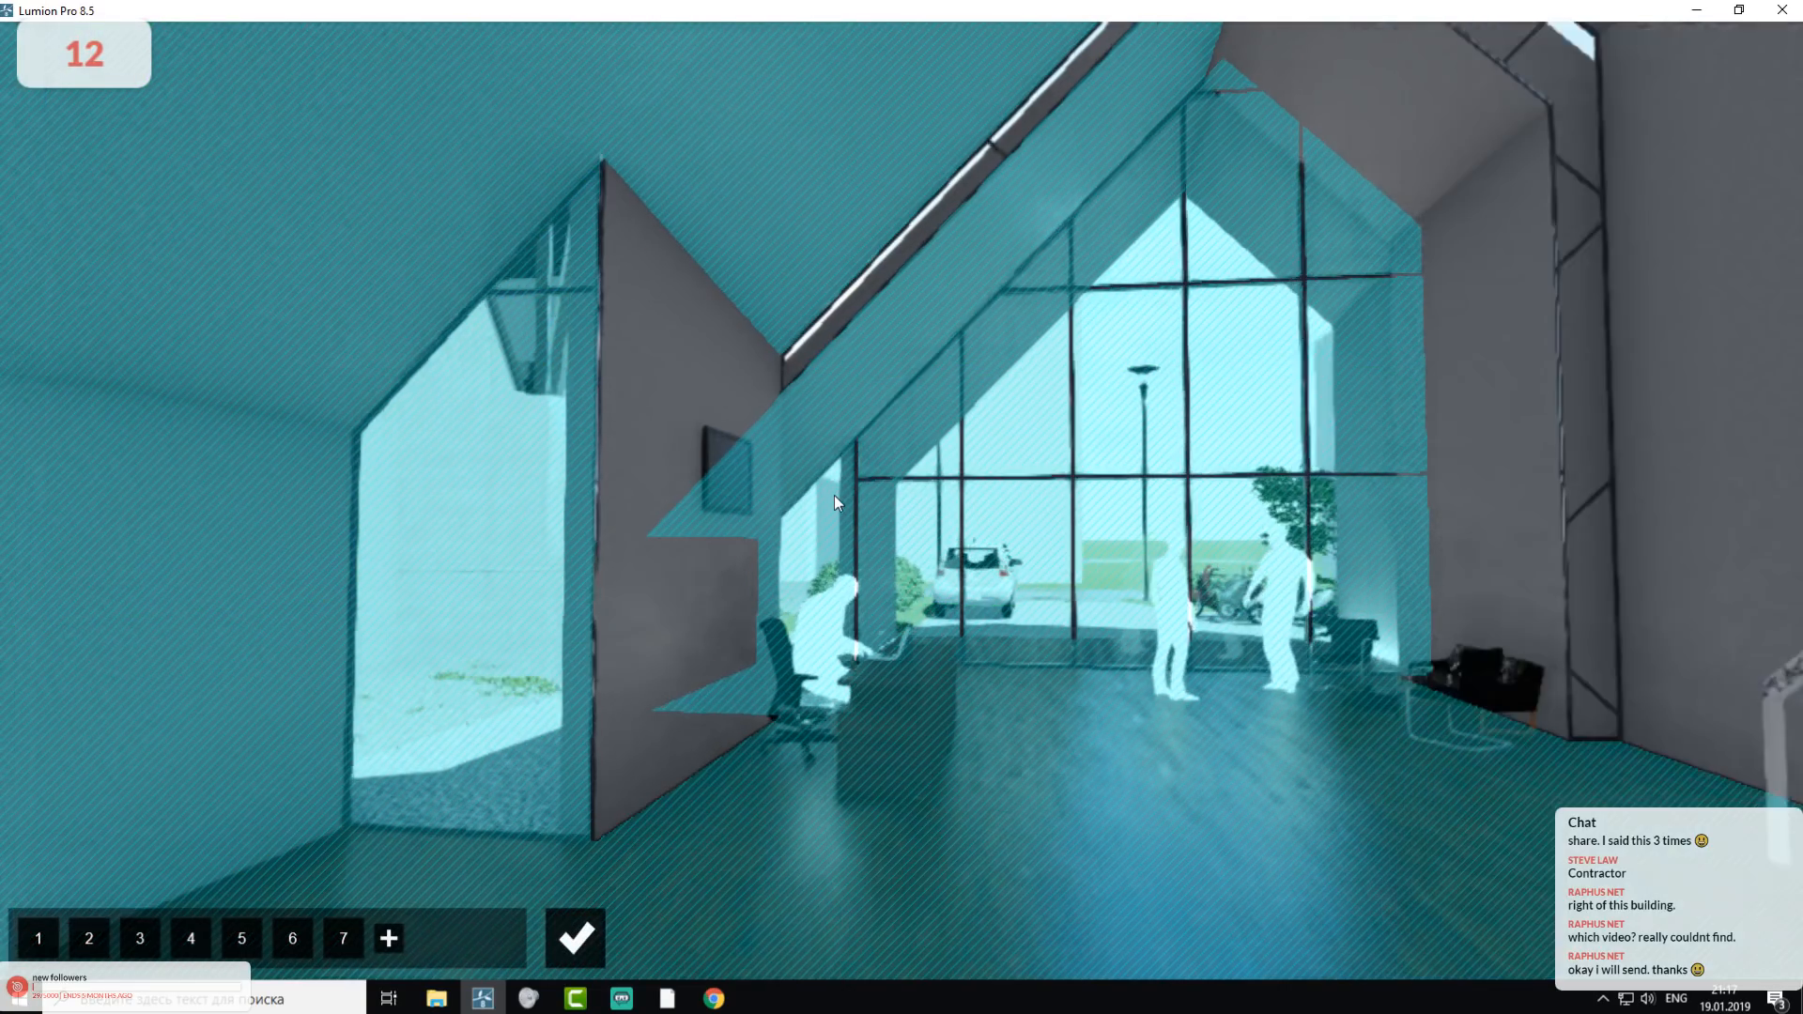
key(w)
right_drag(834, 494, 742, 566)
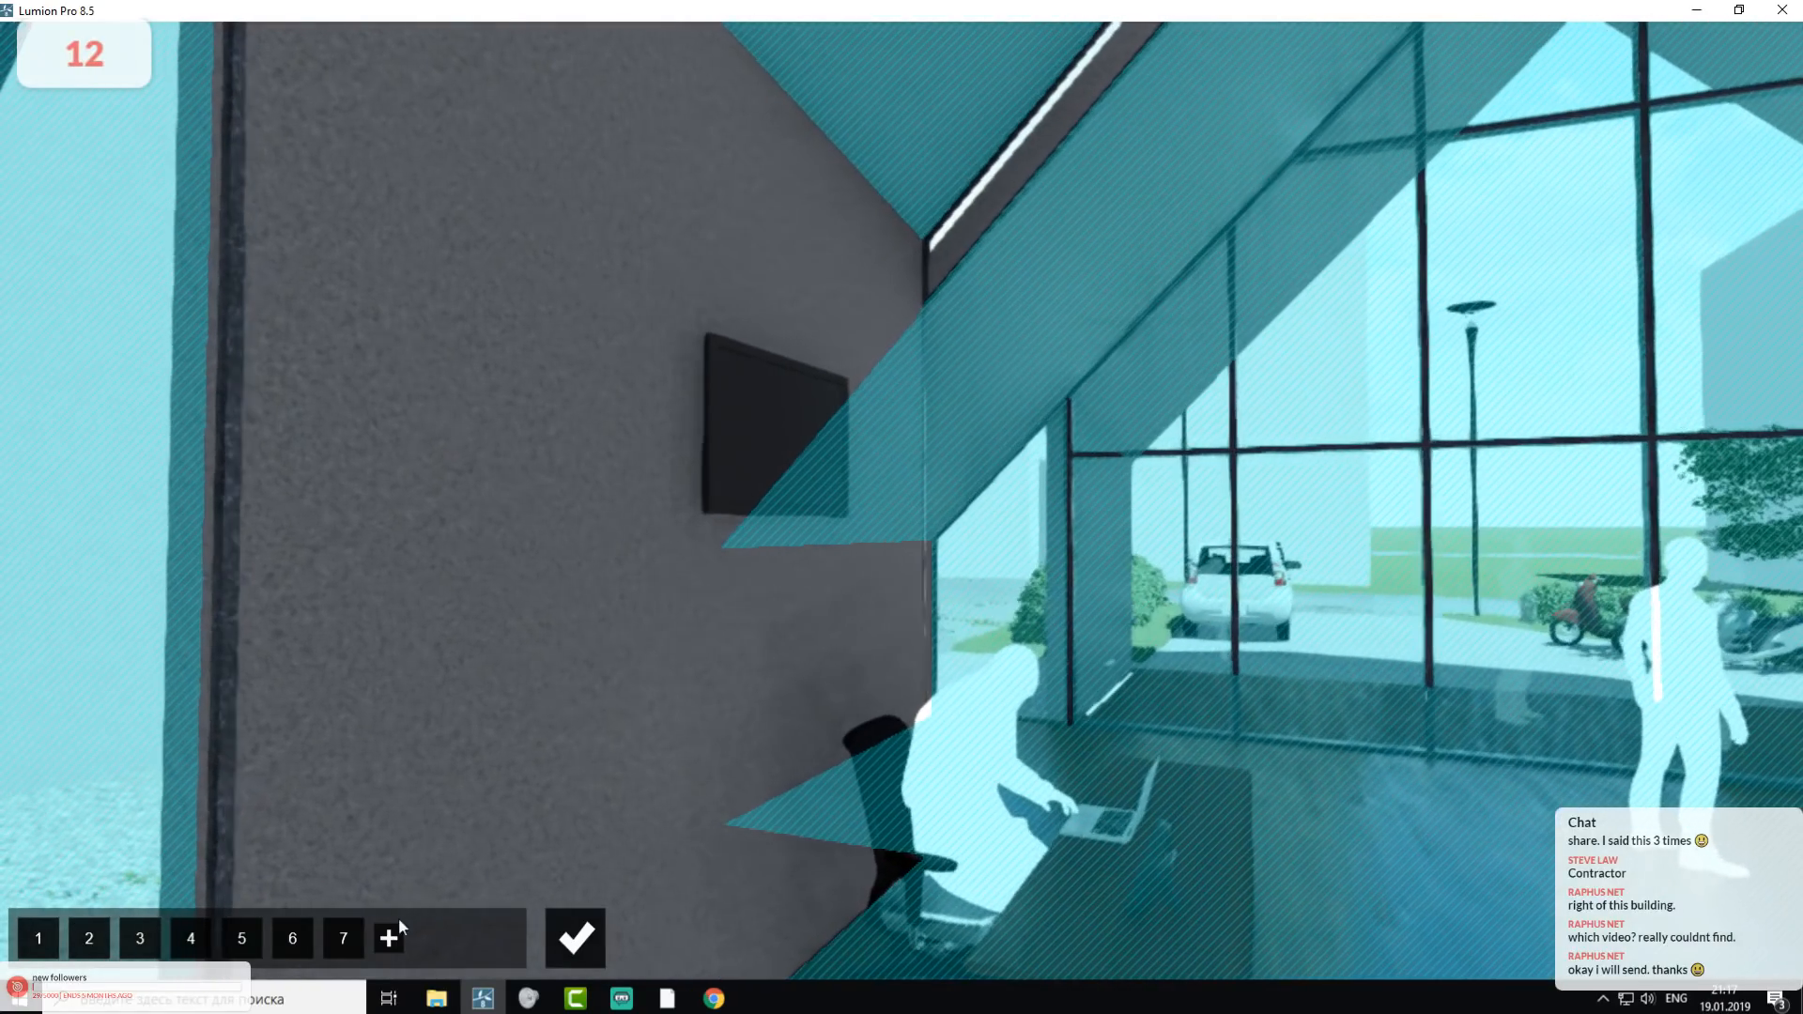
click(381, 941)
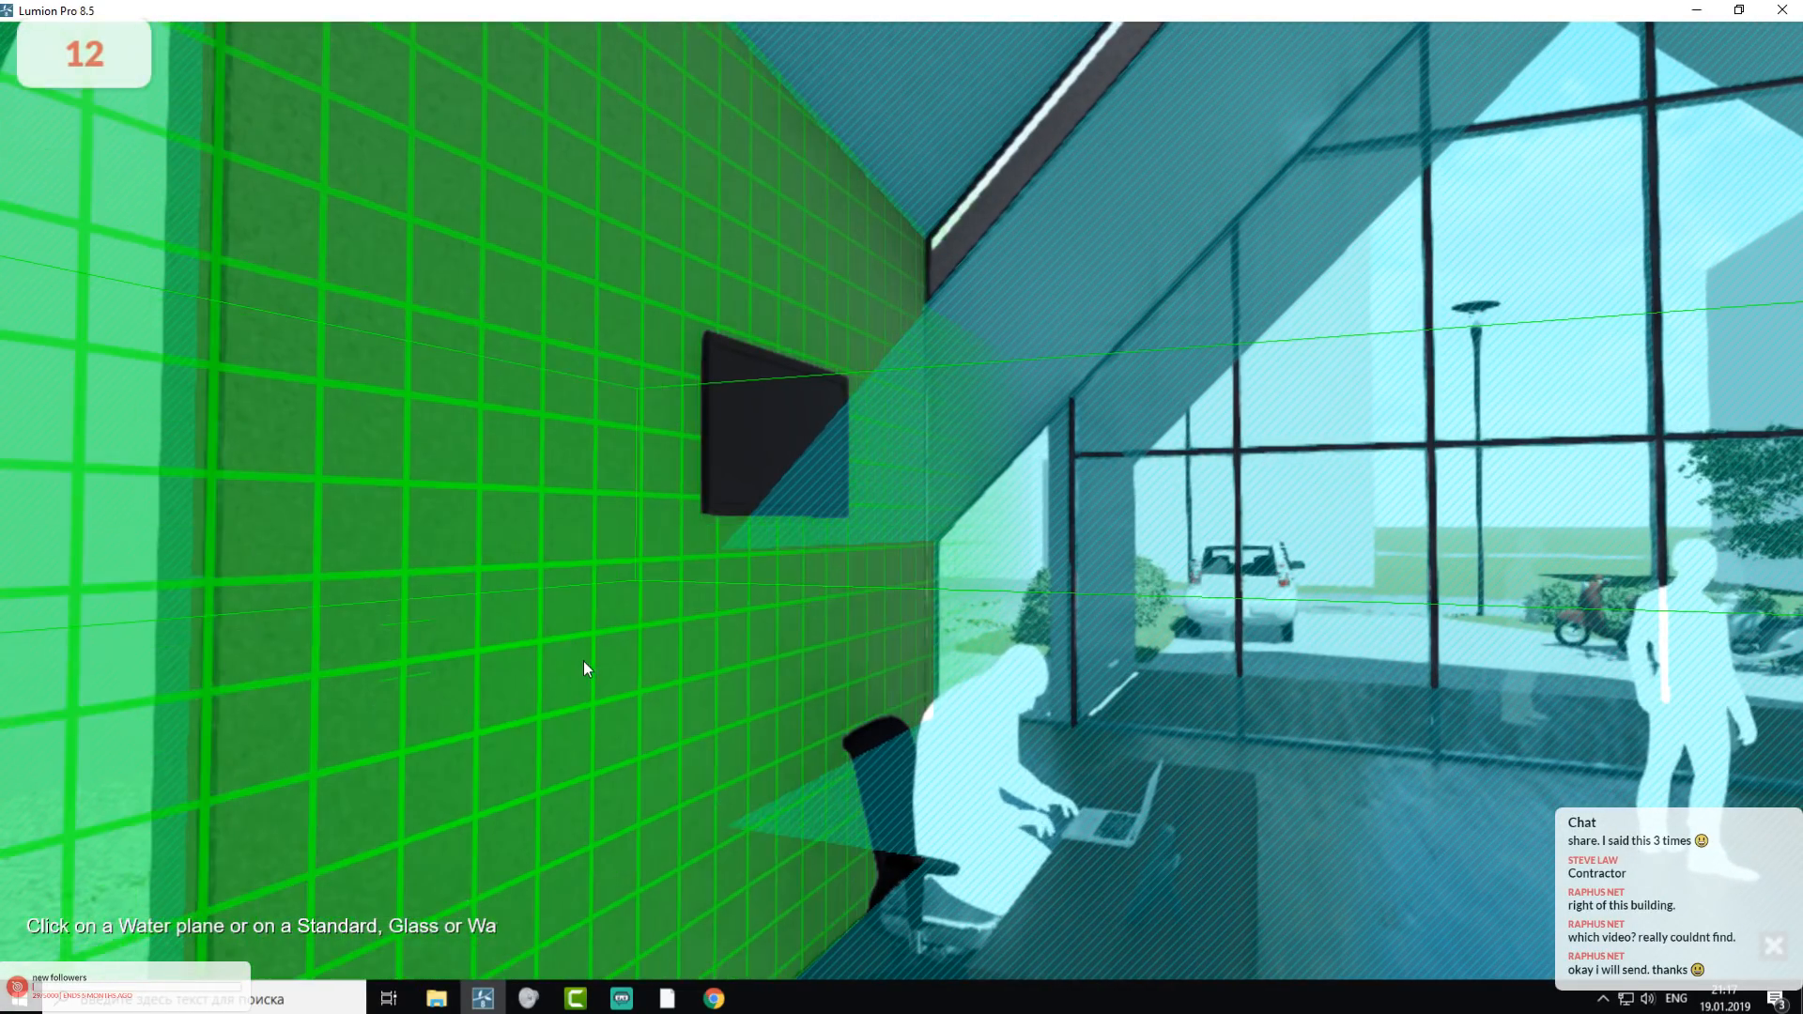
click(583, 661)
- Add reflection planes on both wall sections beside the sofa, finish plane editing and restore the Photo - 13 camera
right_drag(583, 661, 729, 677)
click(431, 937)
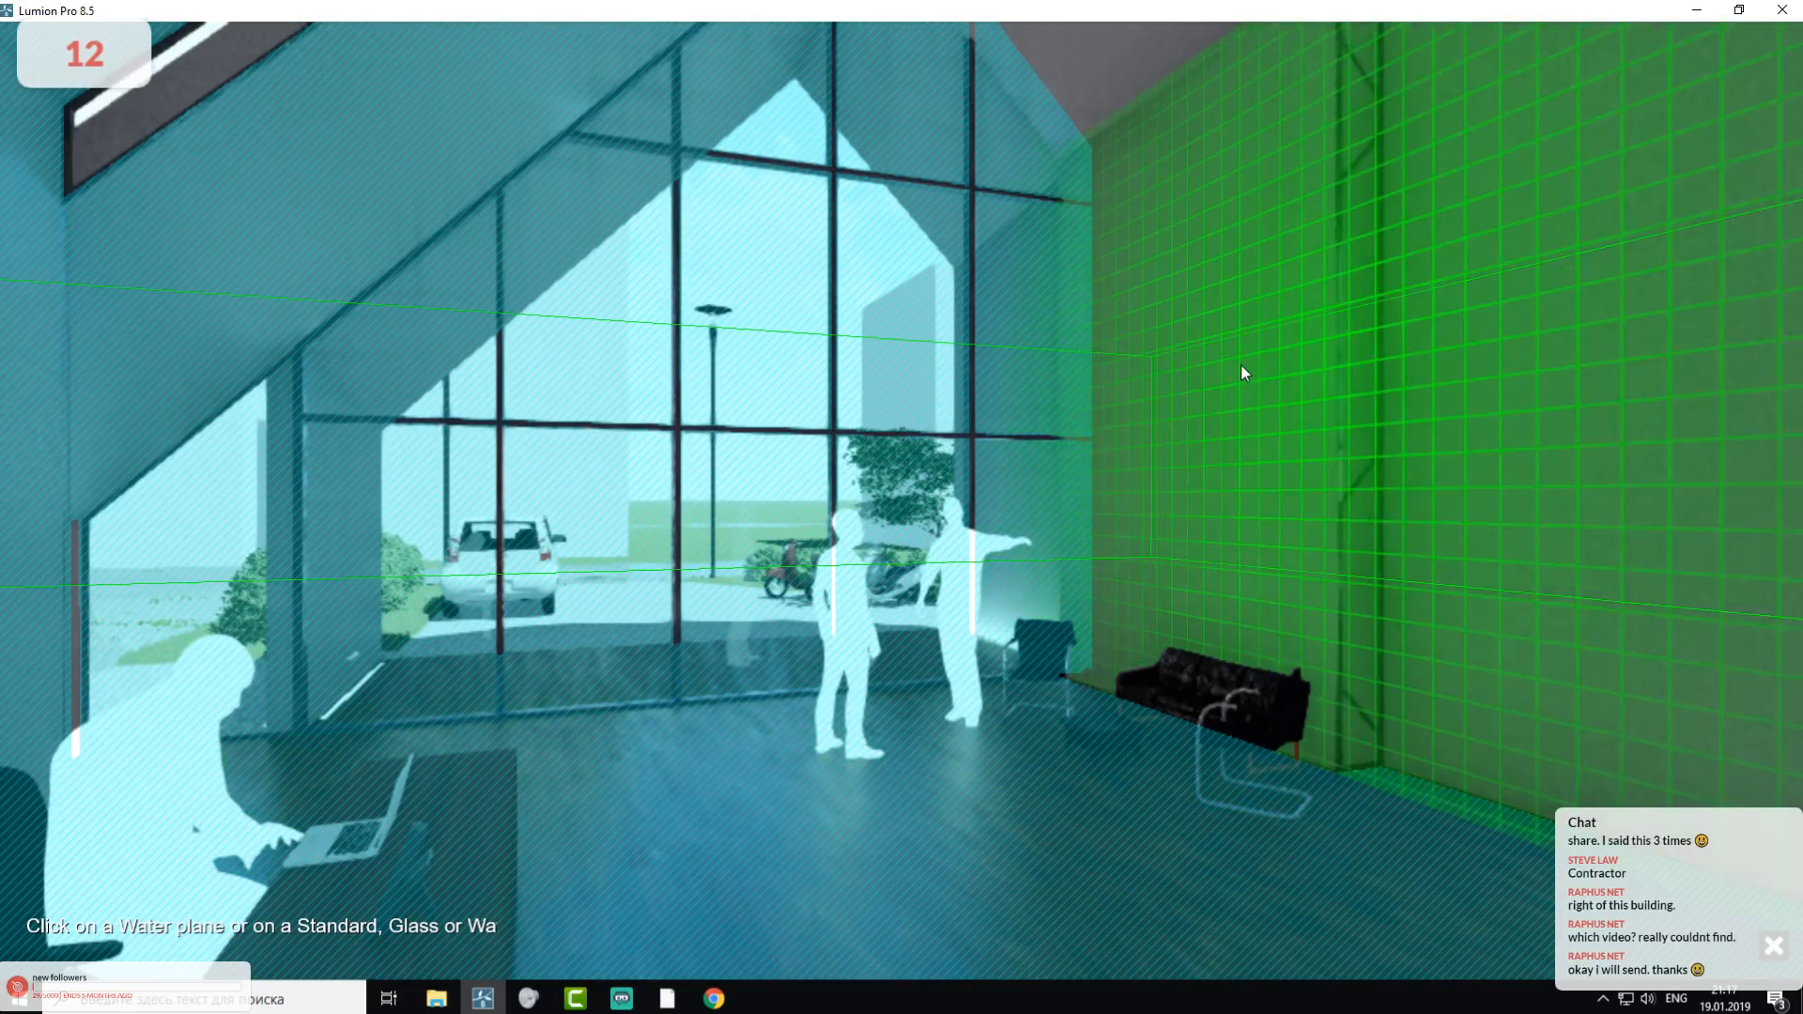
click(1243, 367)
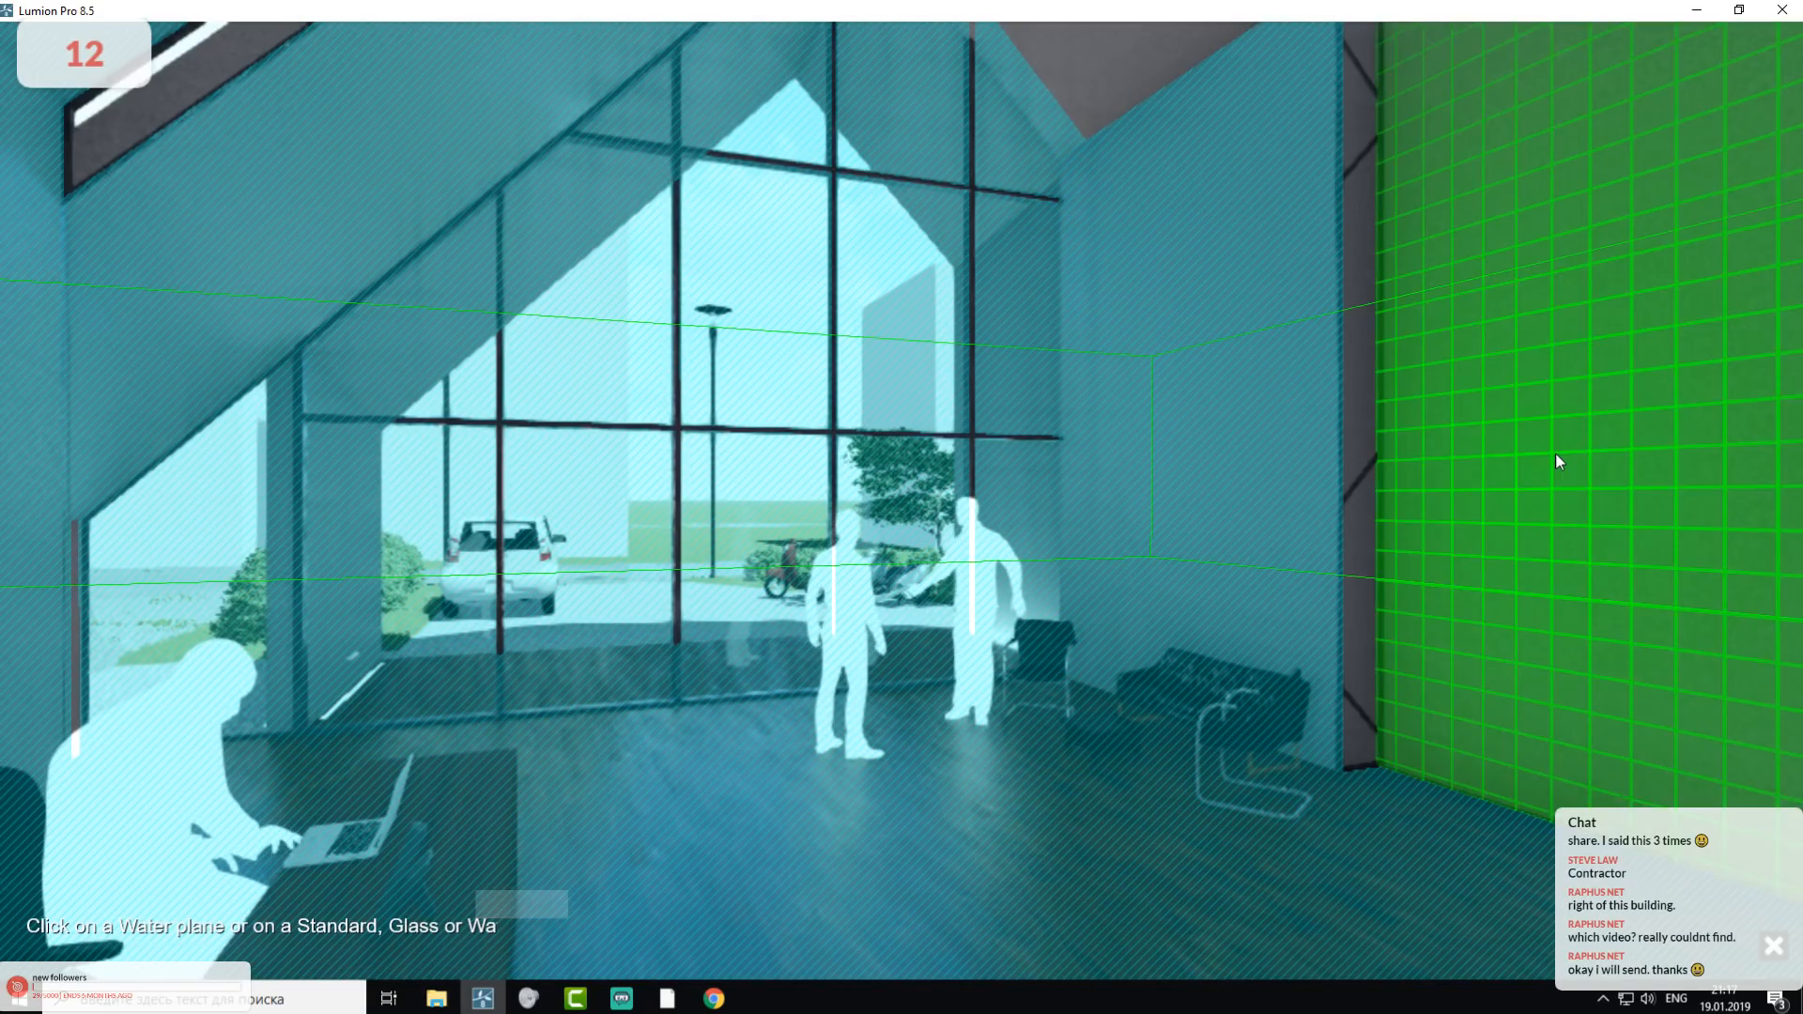
click(1552, 456)
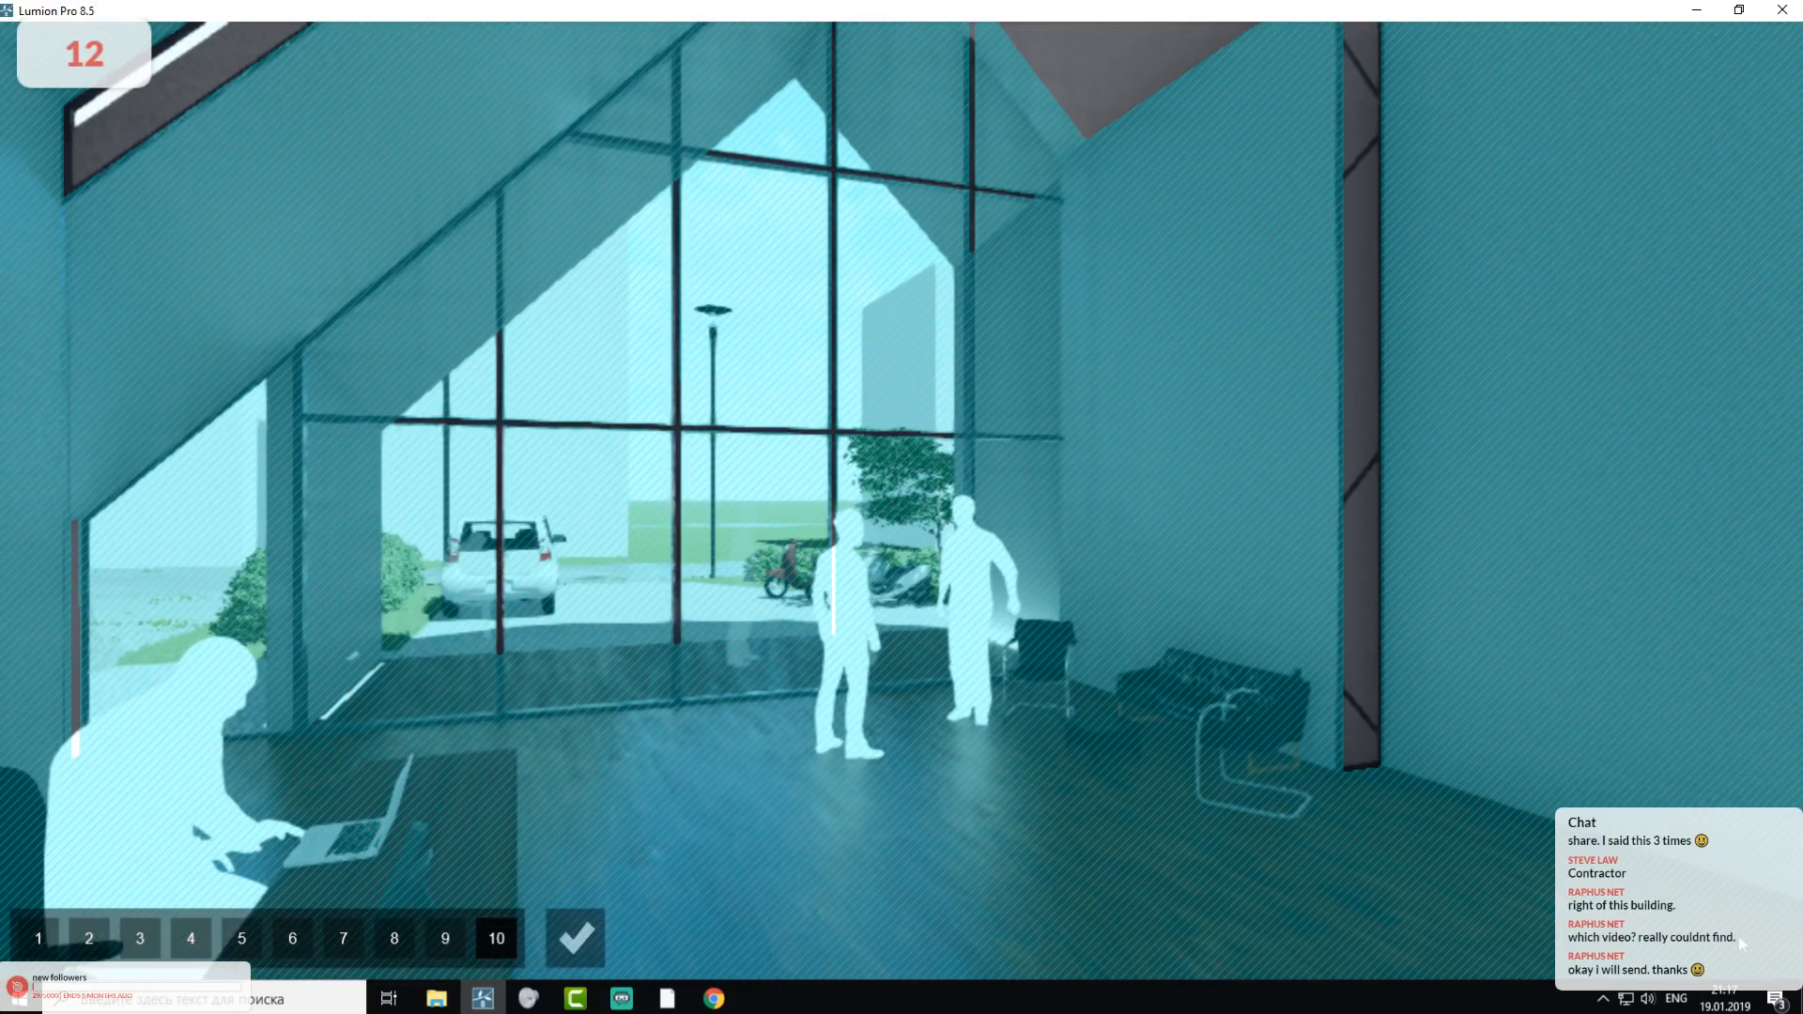
click(576, 939)
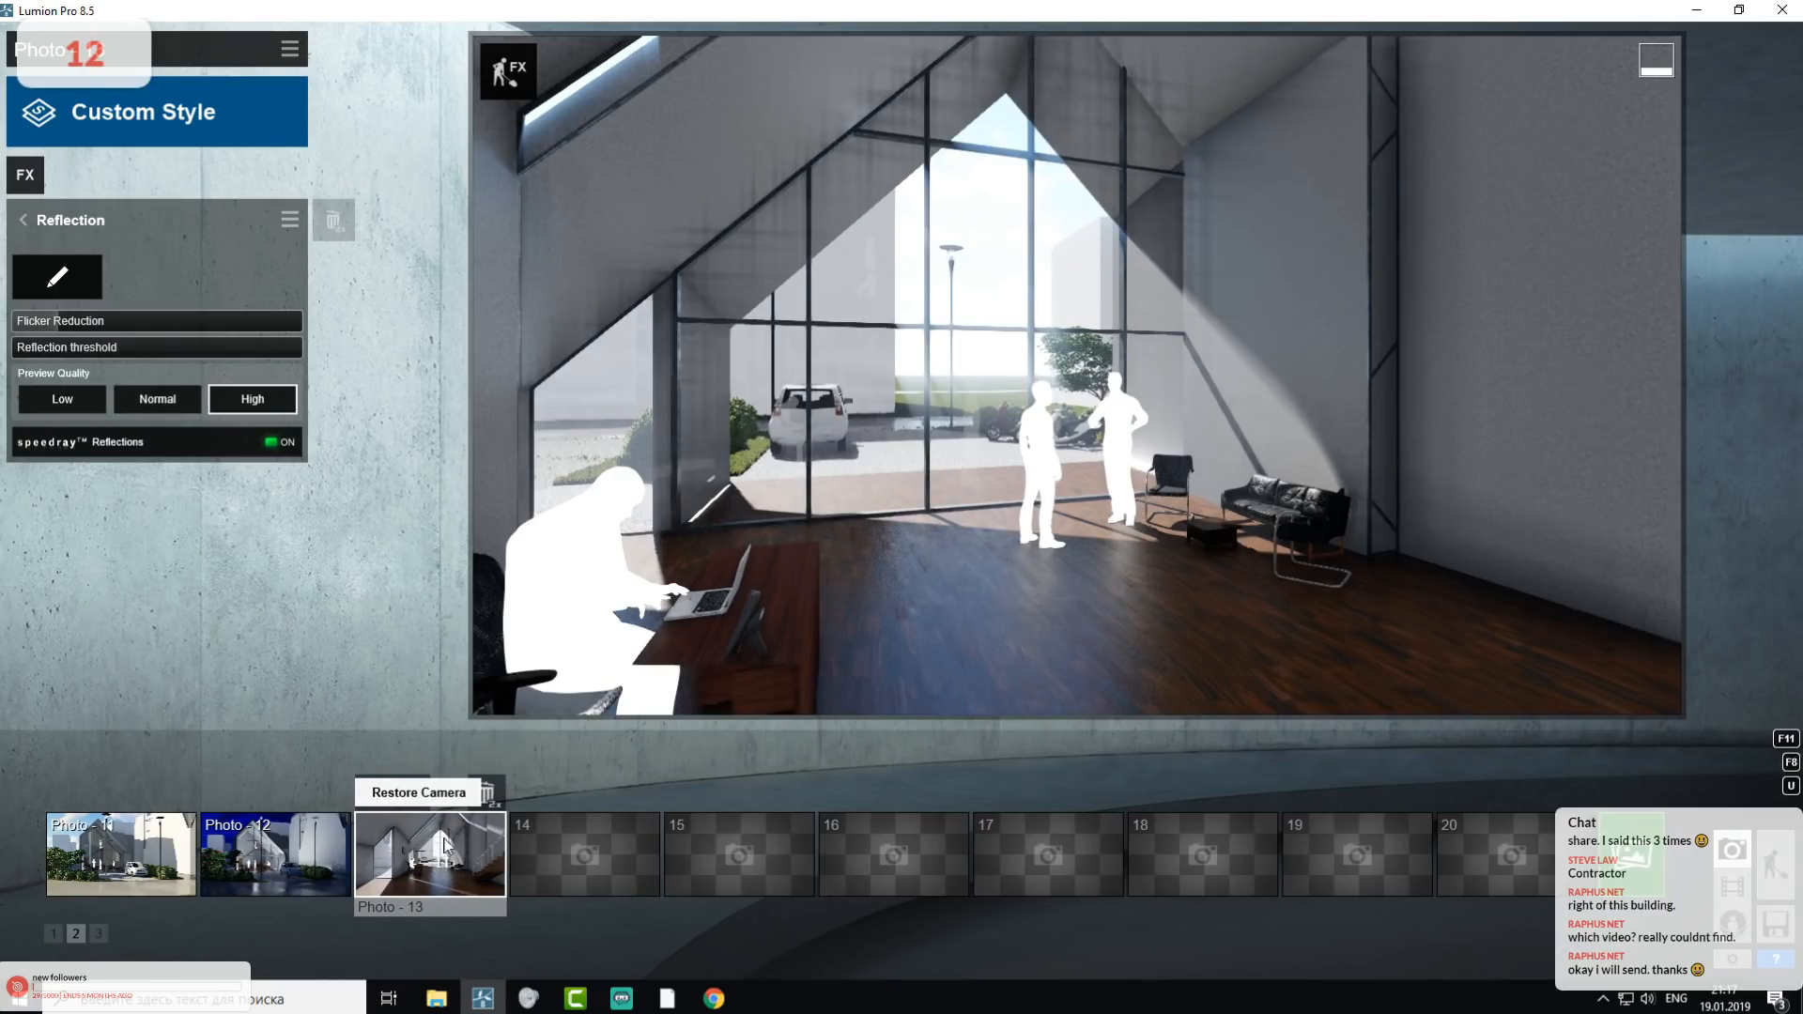
click(447, 847)
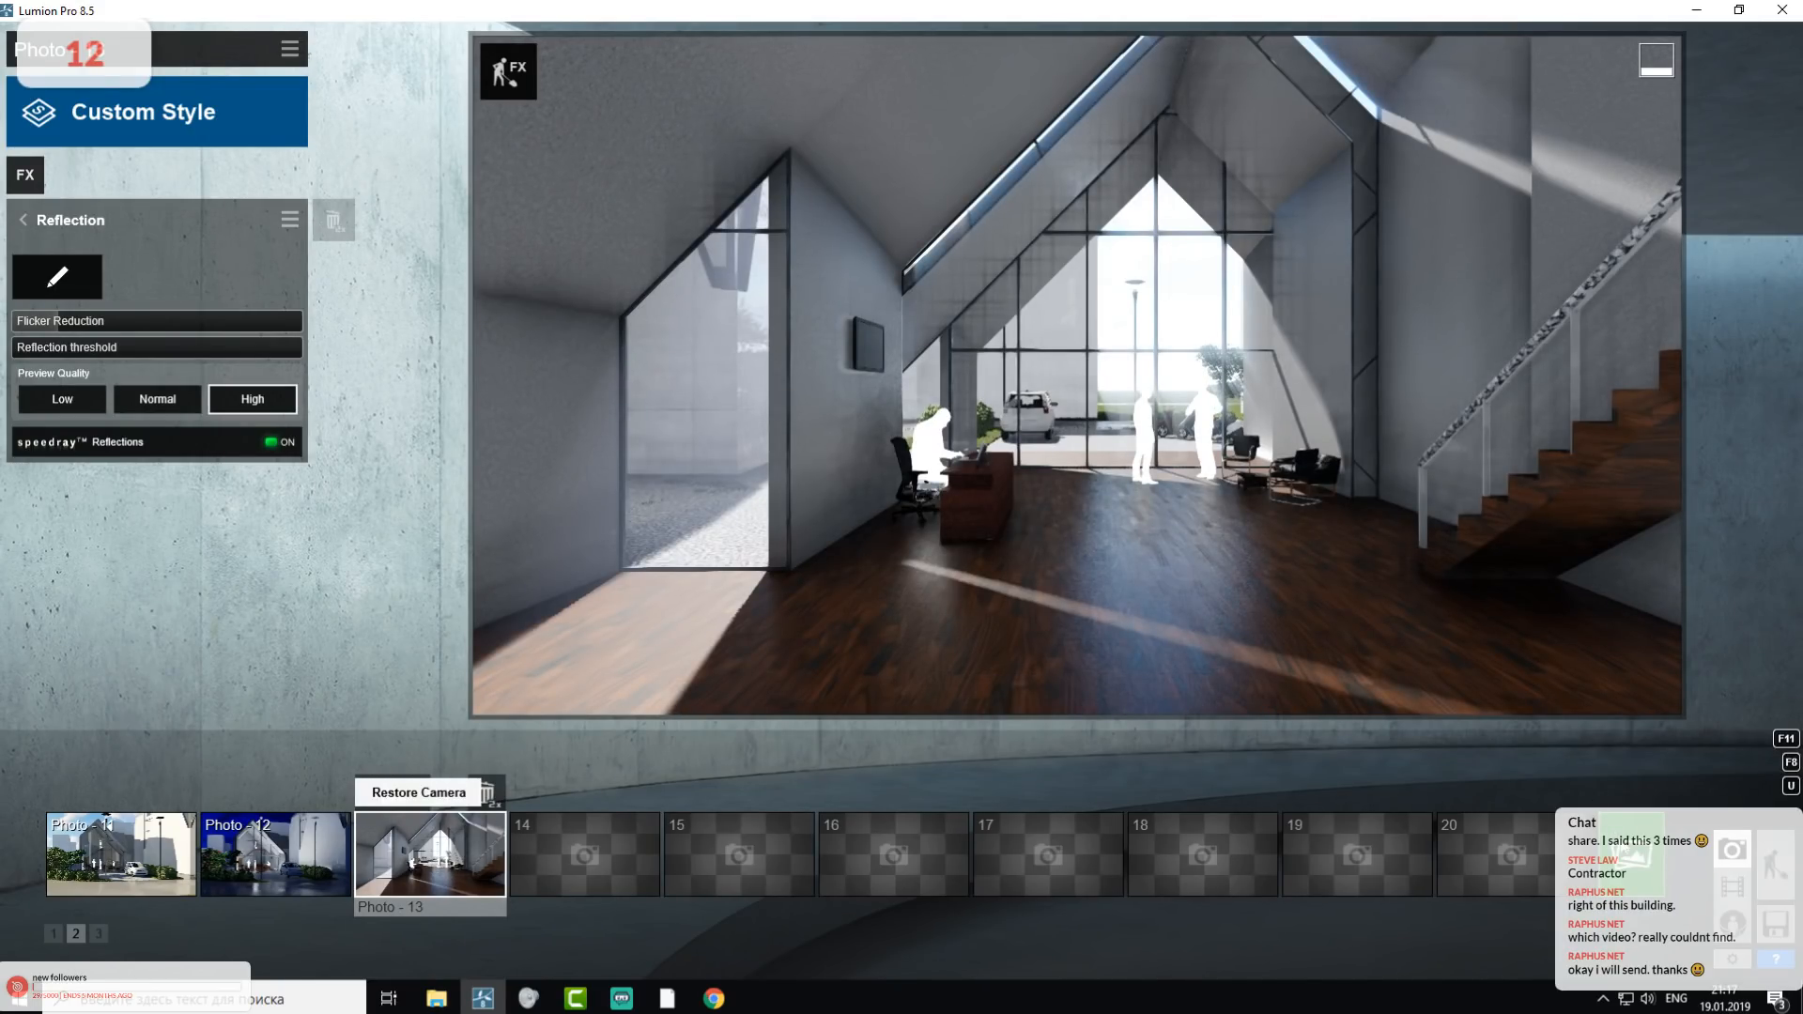
- Render the current Photo - 13 shot at Desktop 1920x1080 and save it as the JPG file Text111
click(1733, 850)
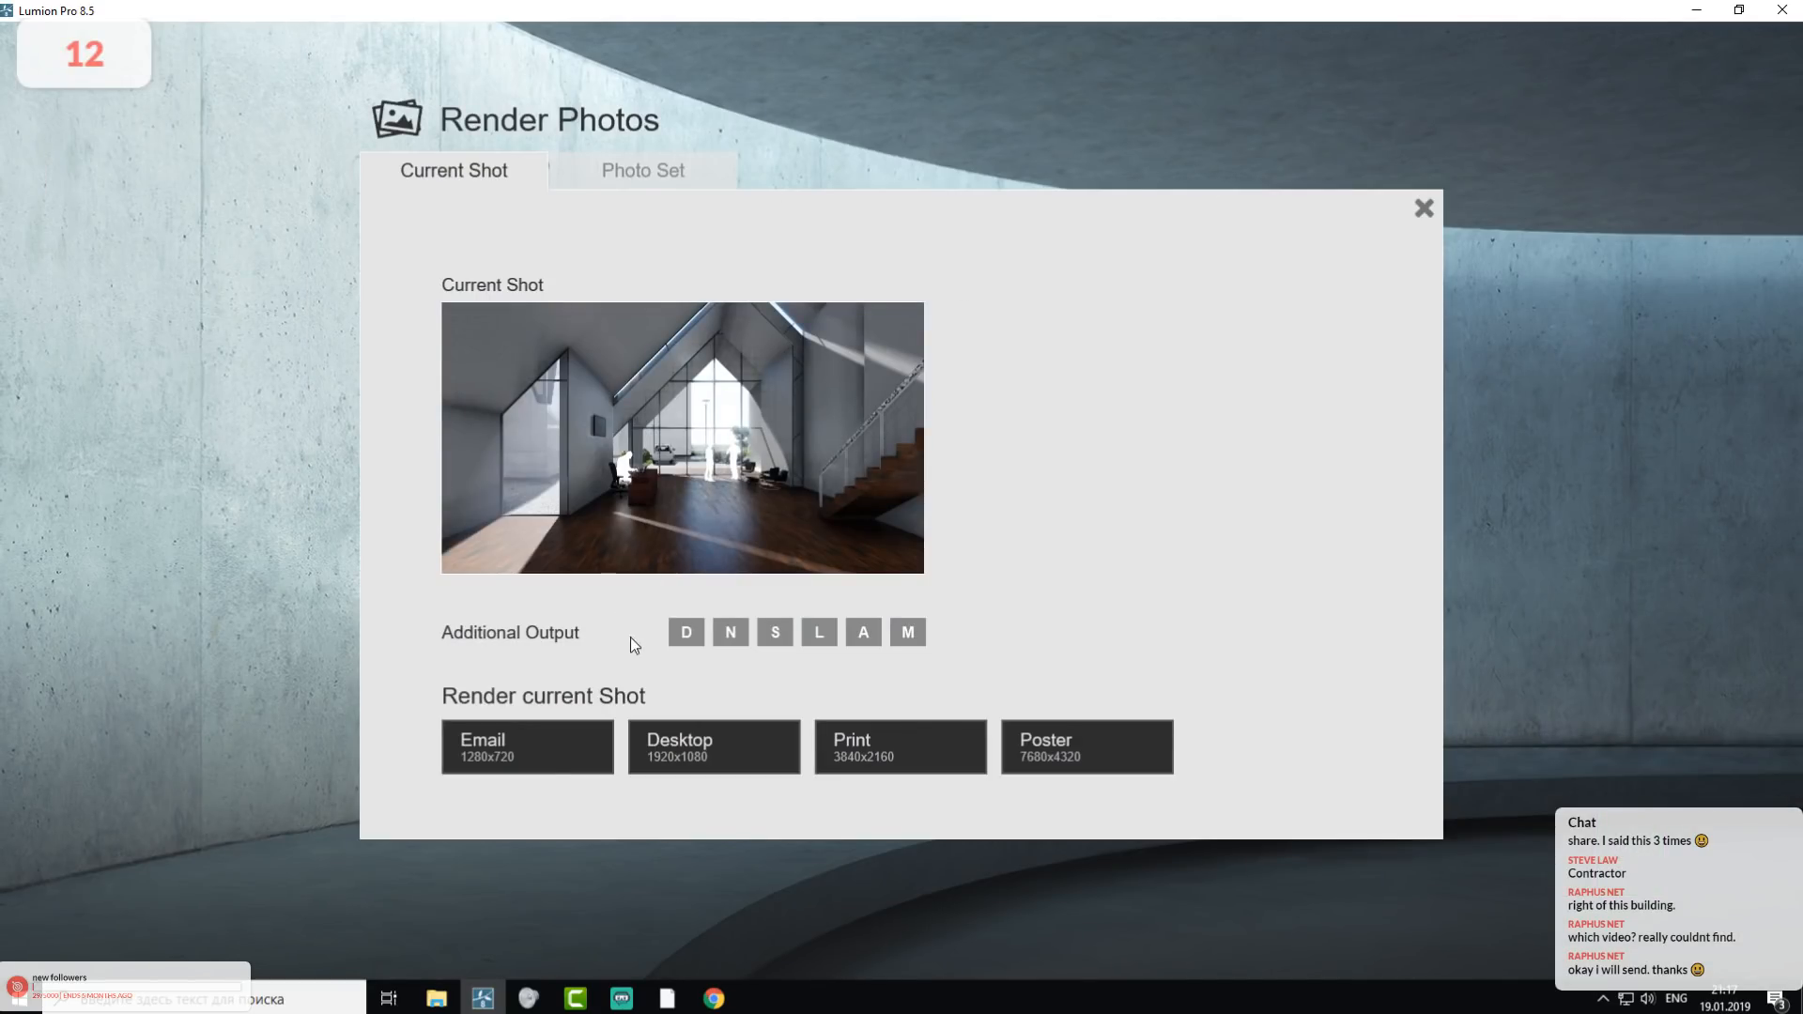
click(698, 751)
click(1359, 264)
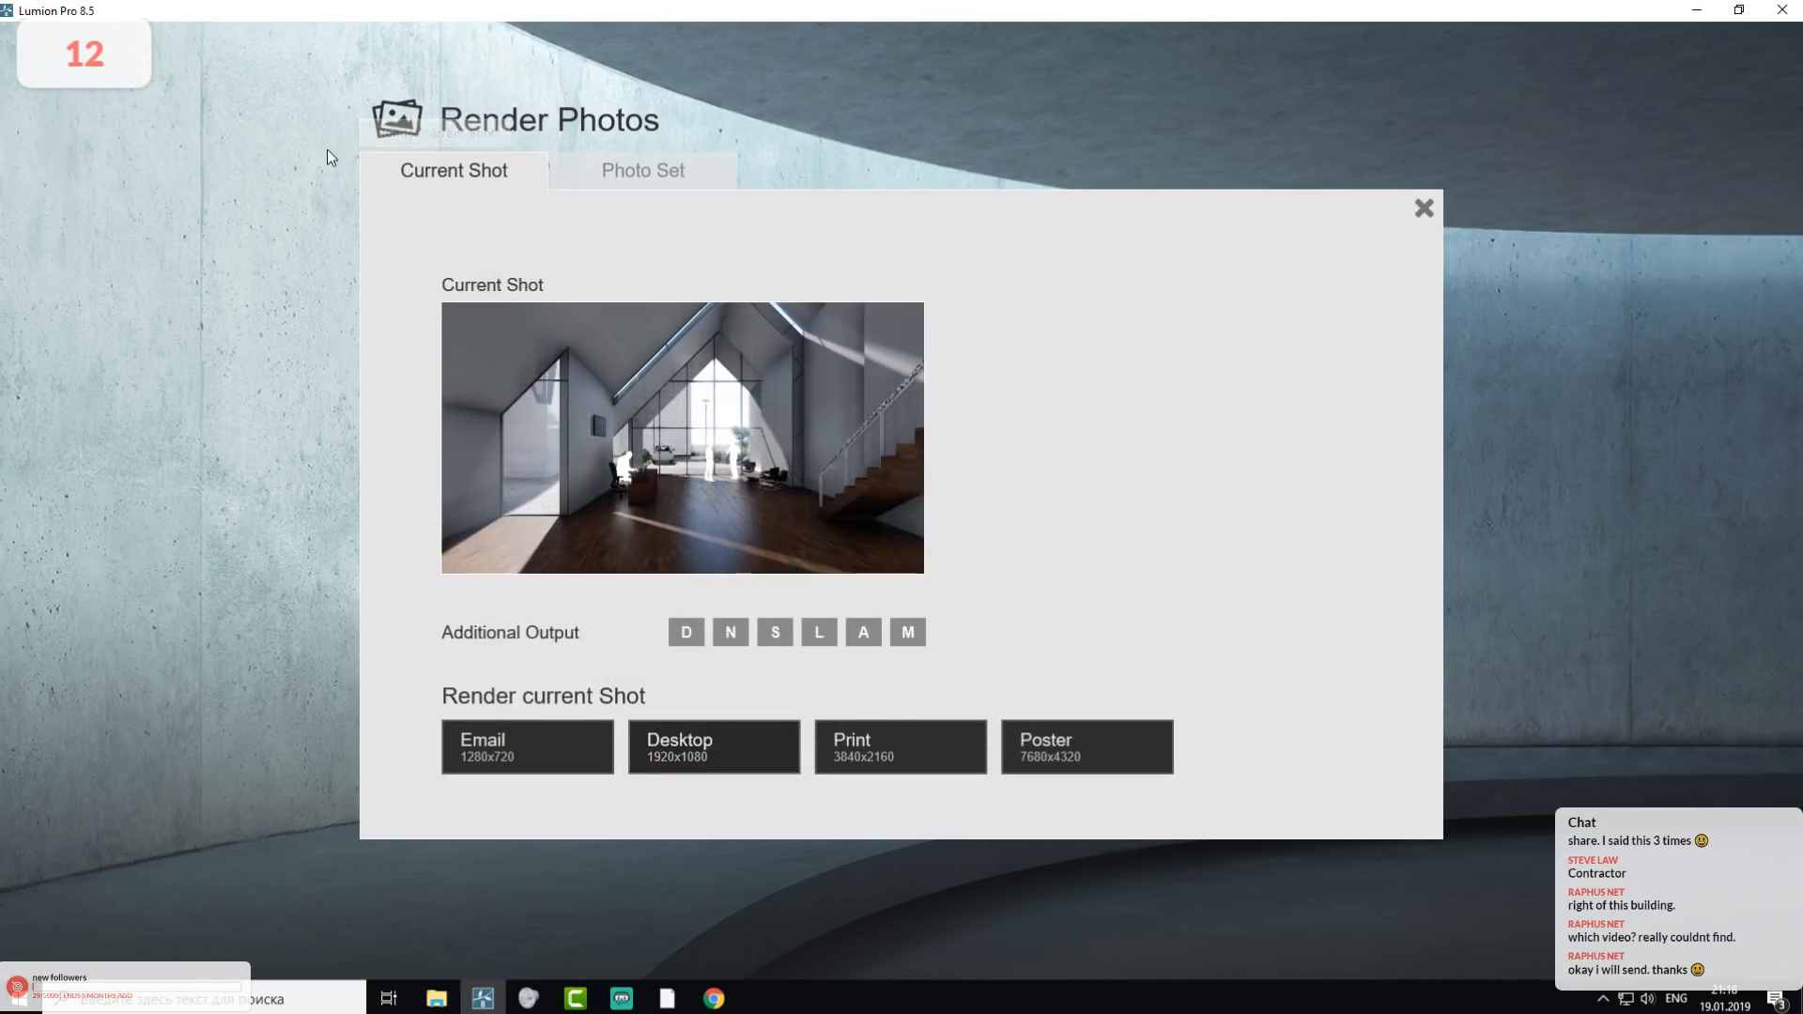
click(773, 751)
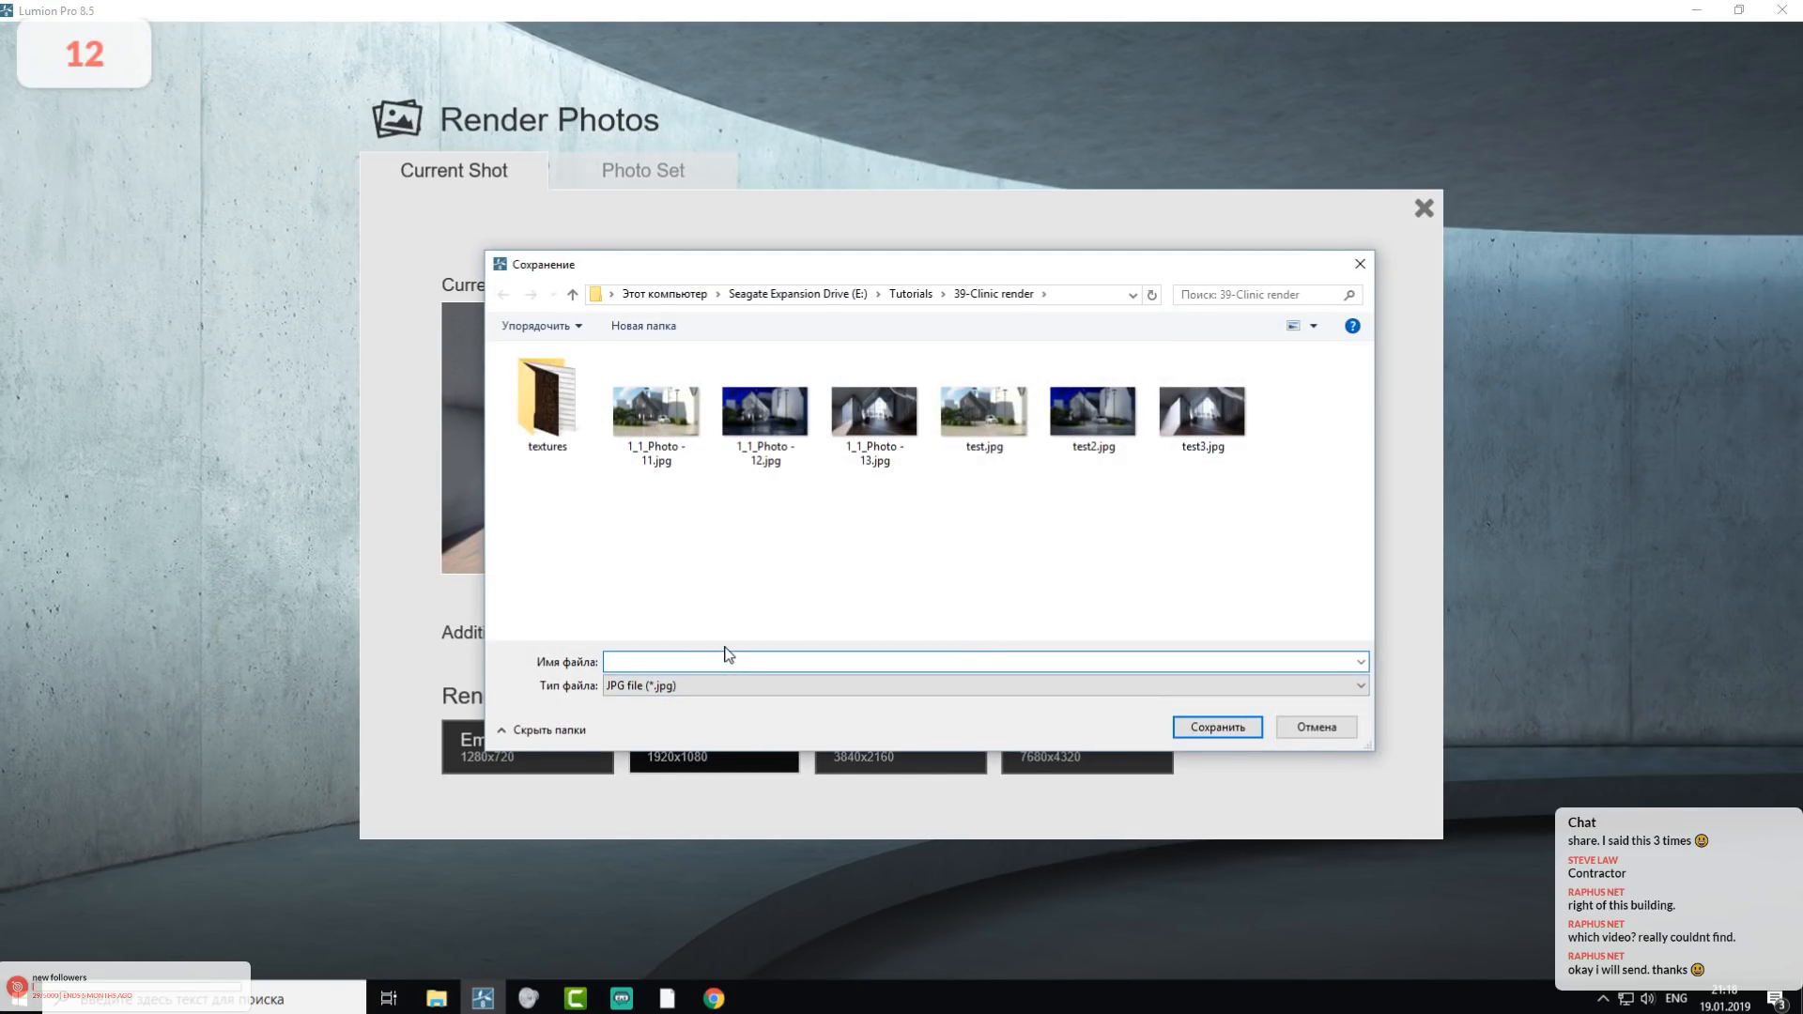
text(Text!)
key(BackSpace)
text(111)
click(1075, 299)
click(1217, 728)
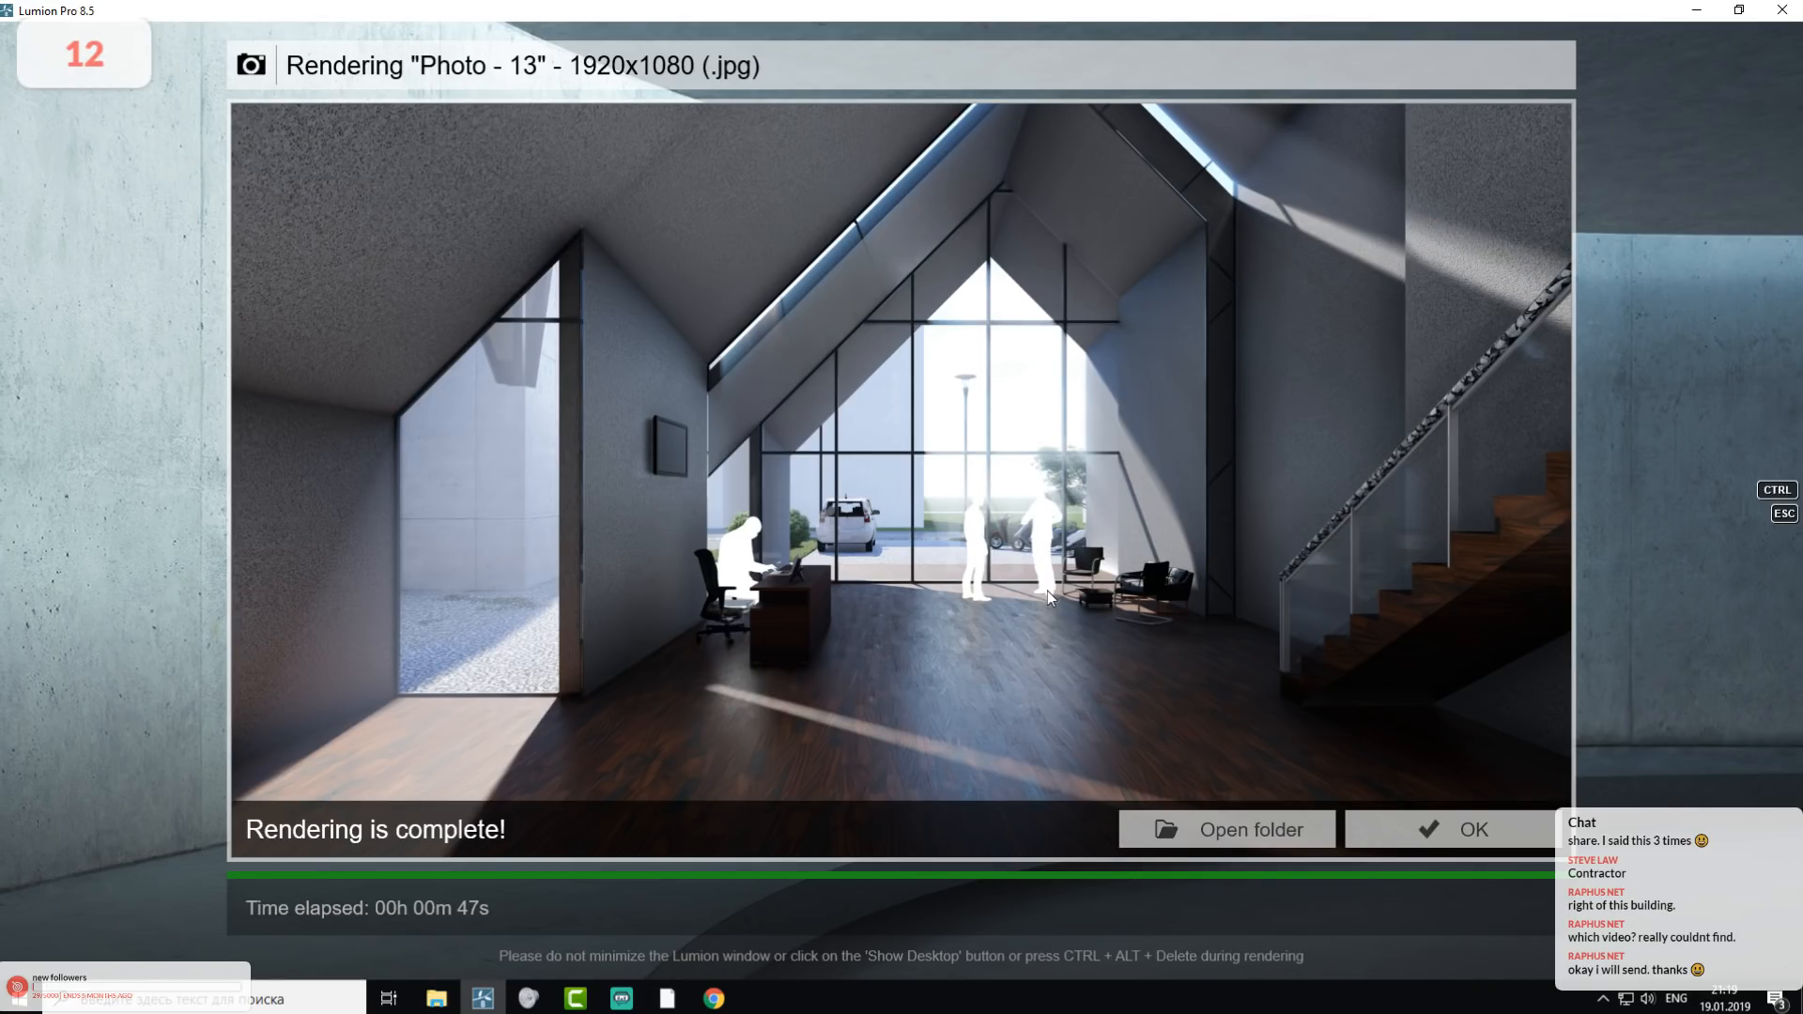
- Switch to Revit and look over the Site Designer tools beside the 3D toposurface
click(667, 999)
scroll(827, 595, down, 4)
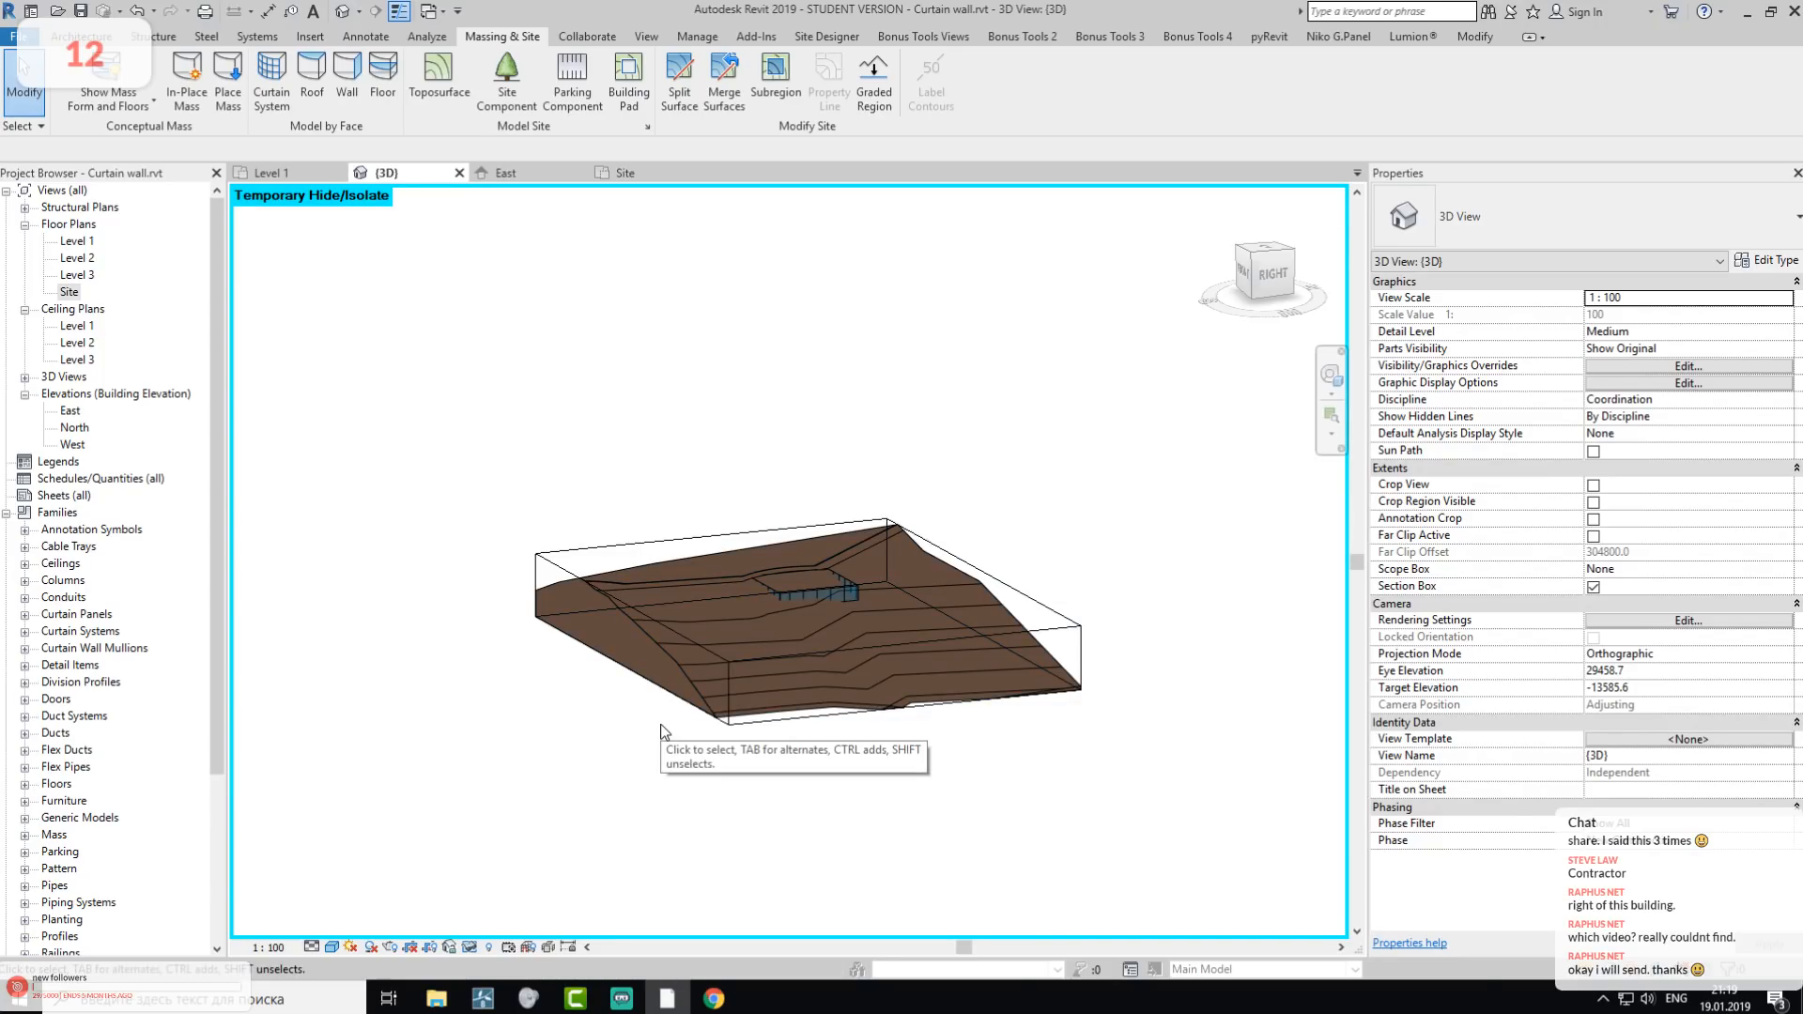
click(811, 37)
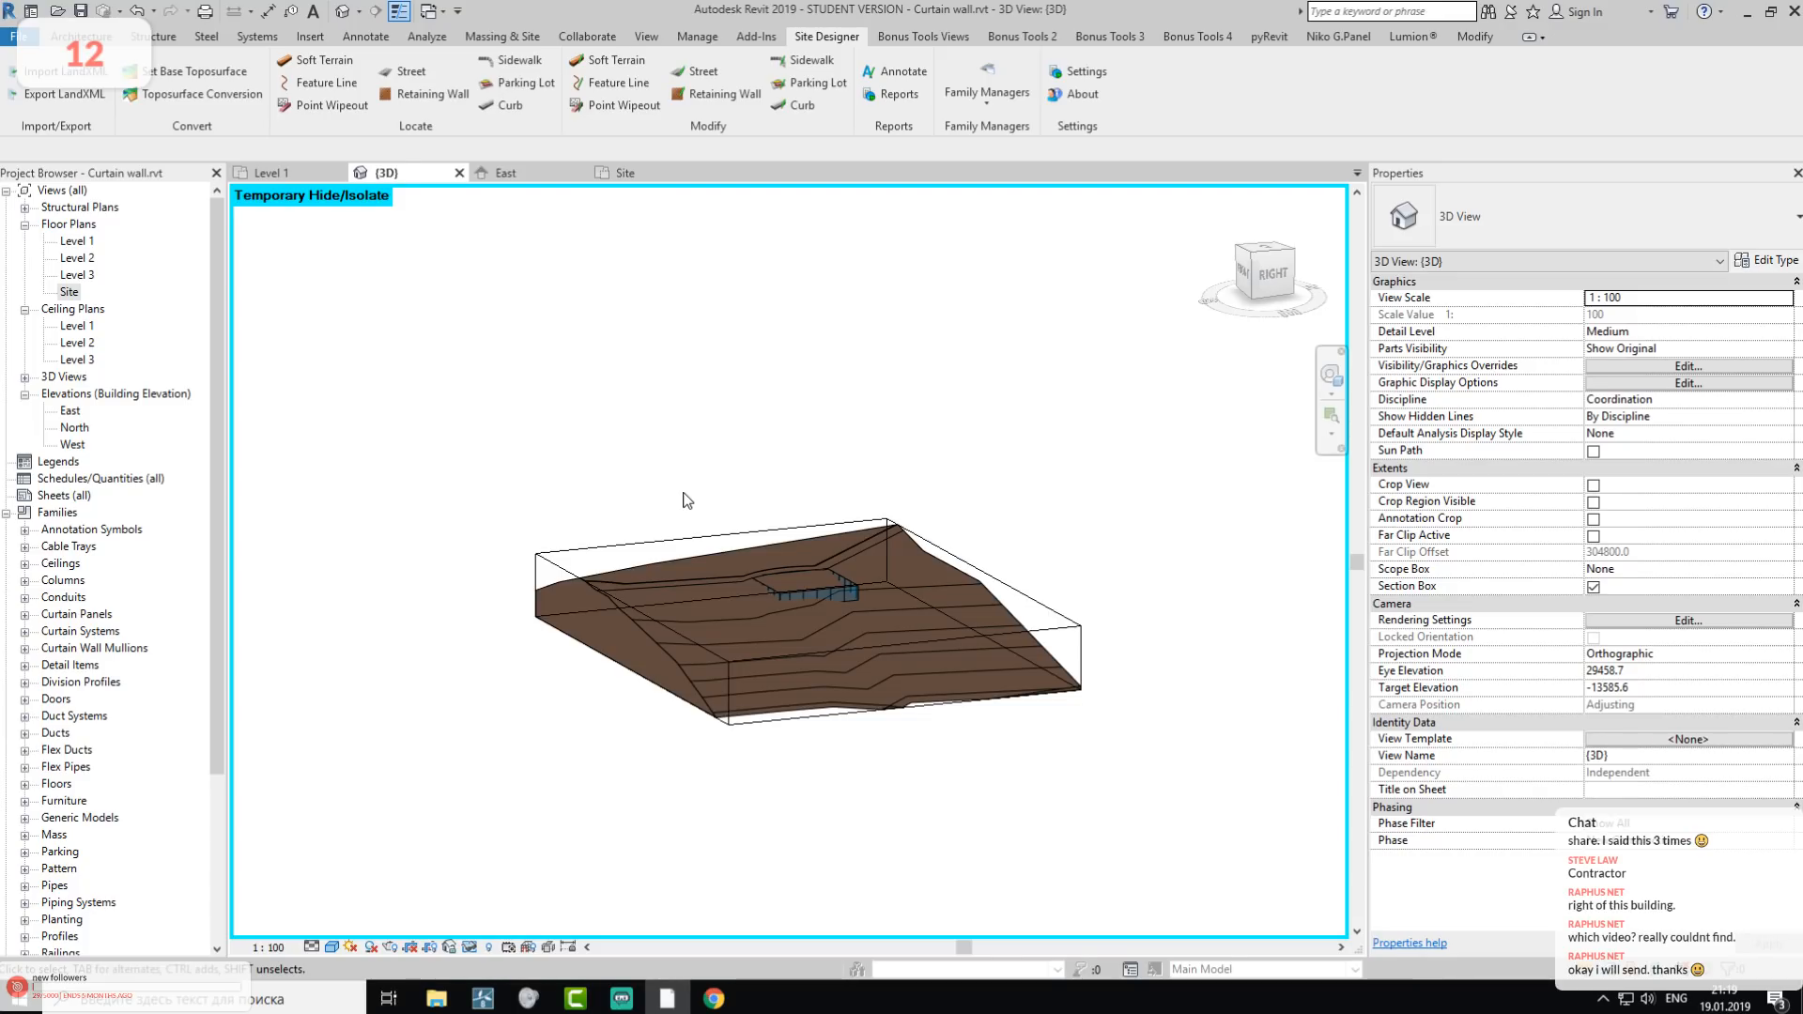
click(19, 998)
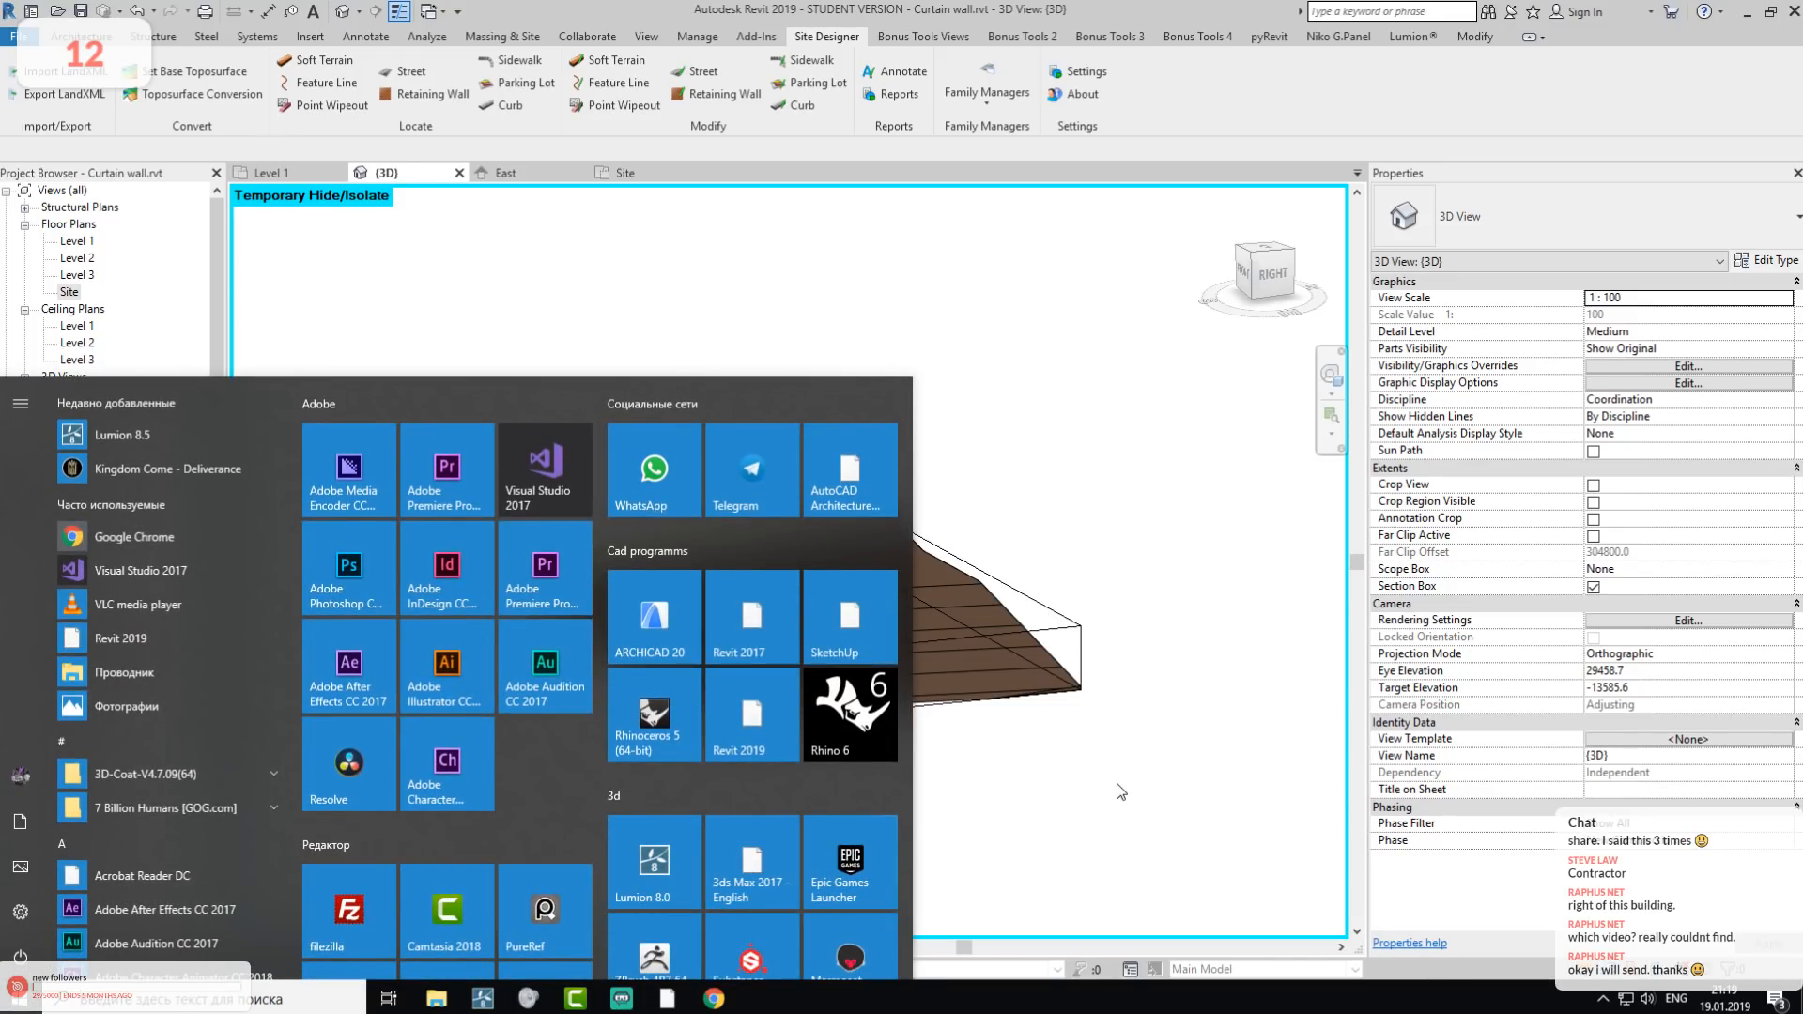
click(1118, 783)
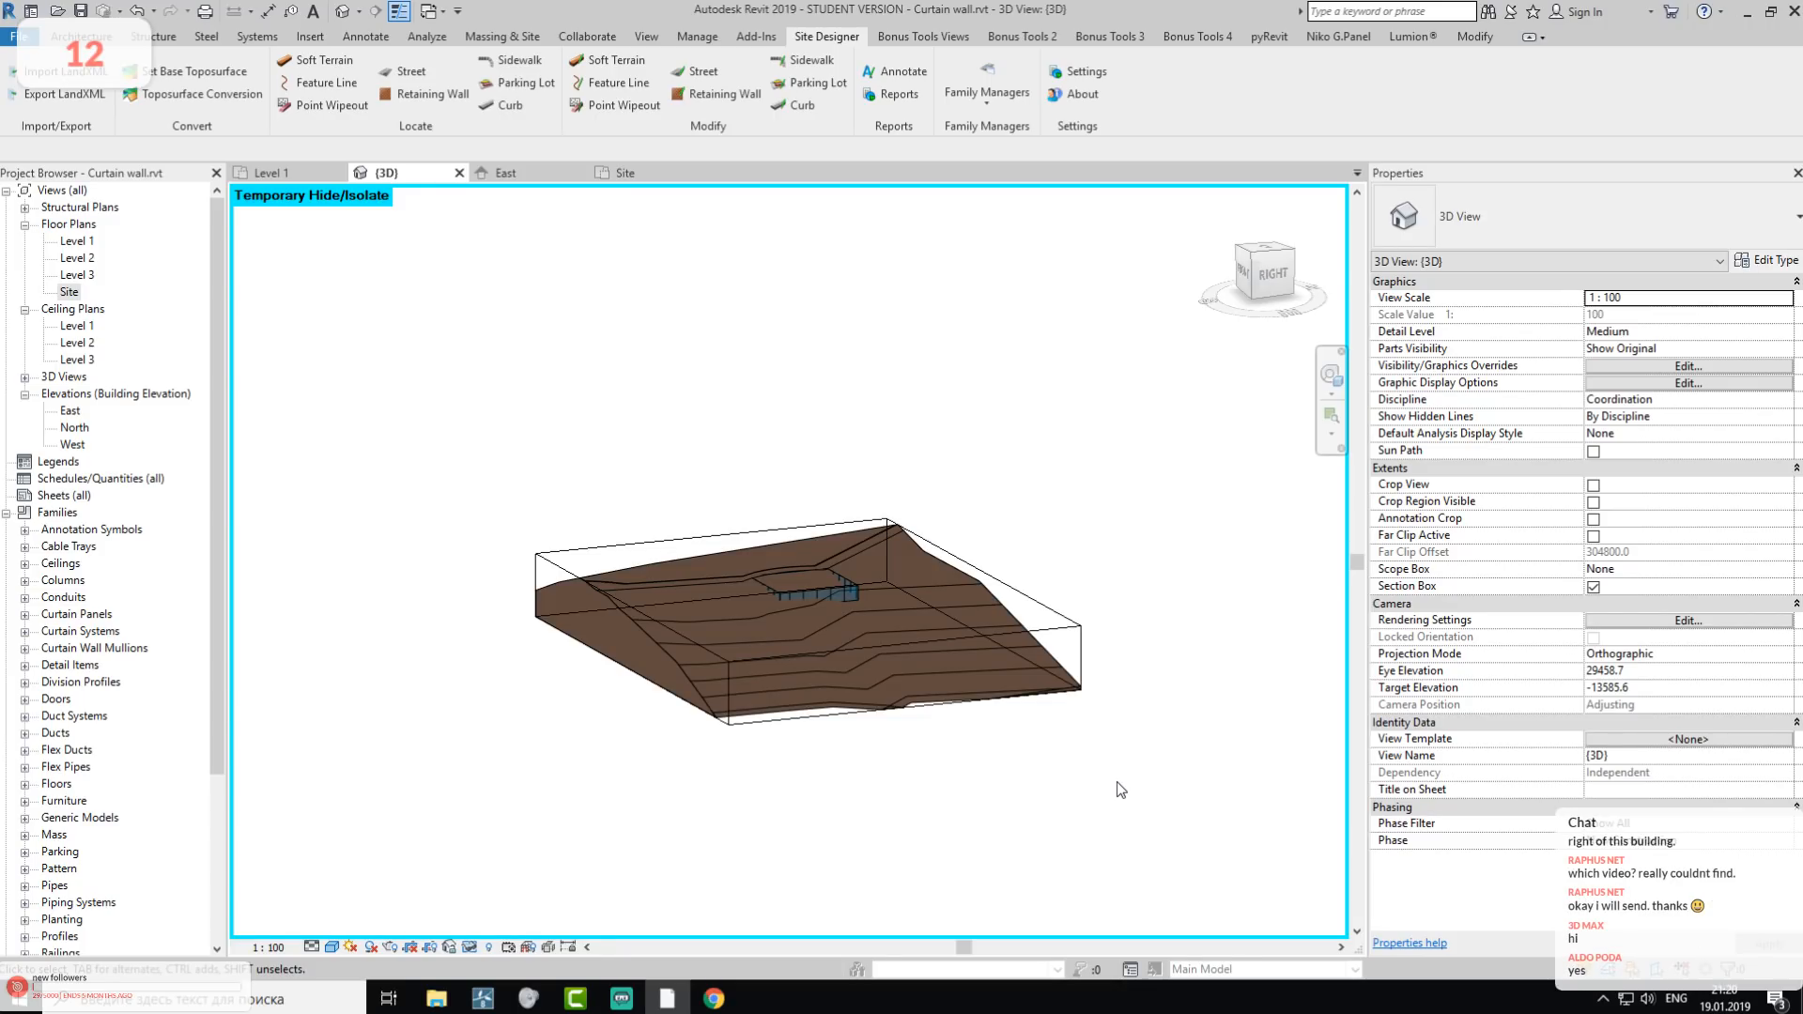
- Launch SketchUp with the default Architectural Design - Millimeters template, dismissing the new version and extension update notices
key(super)
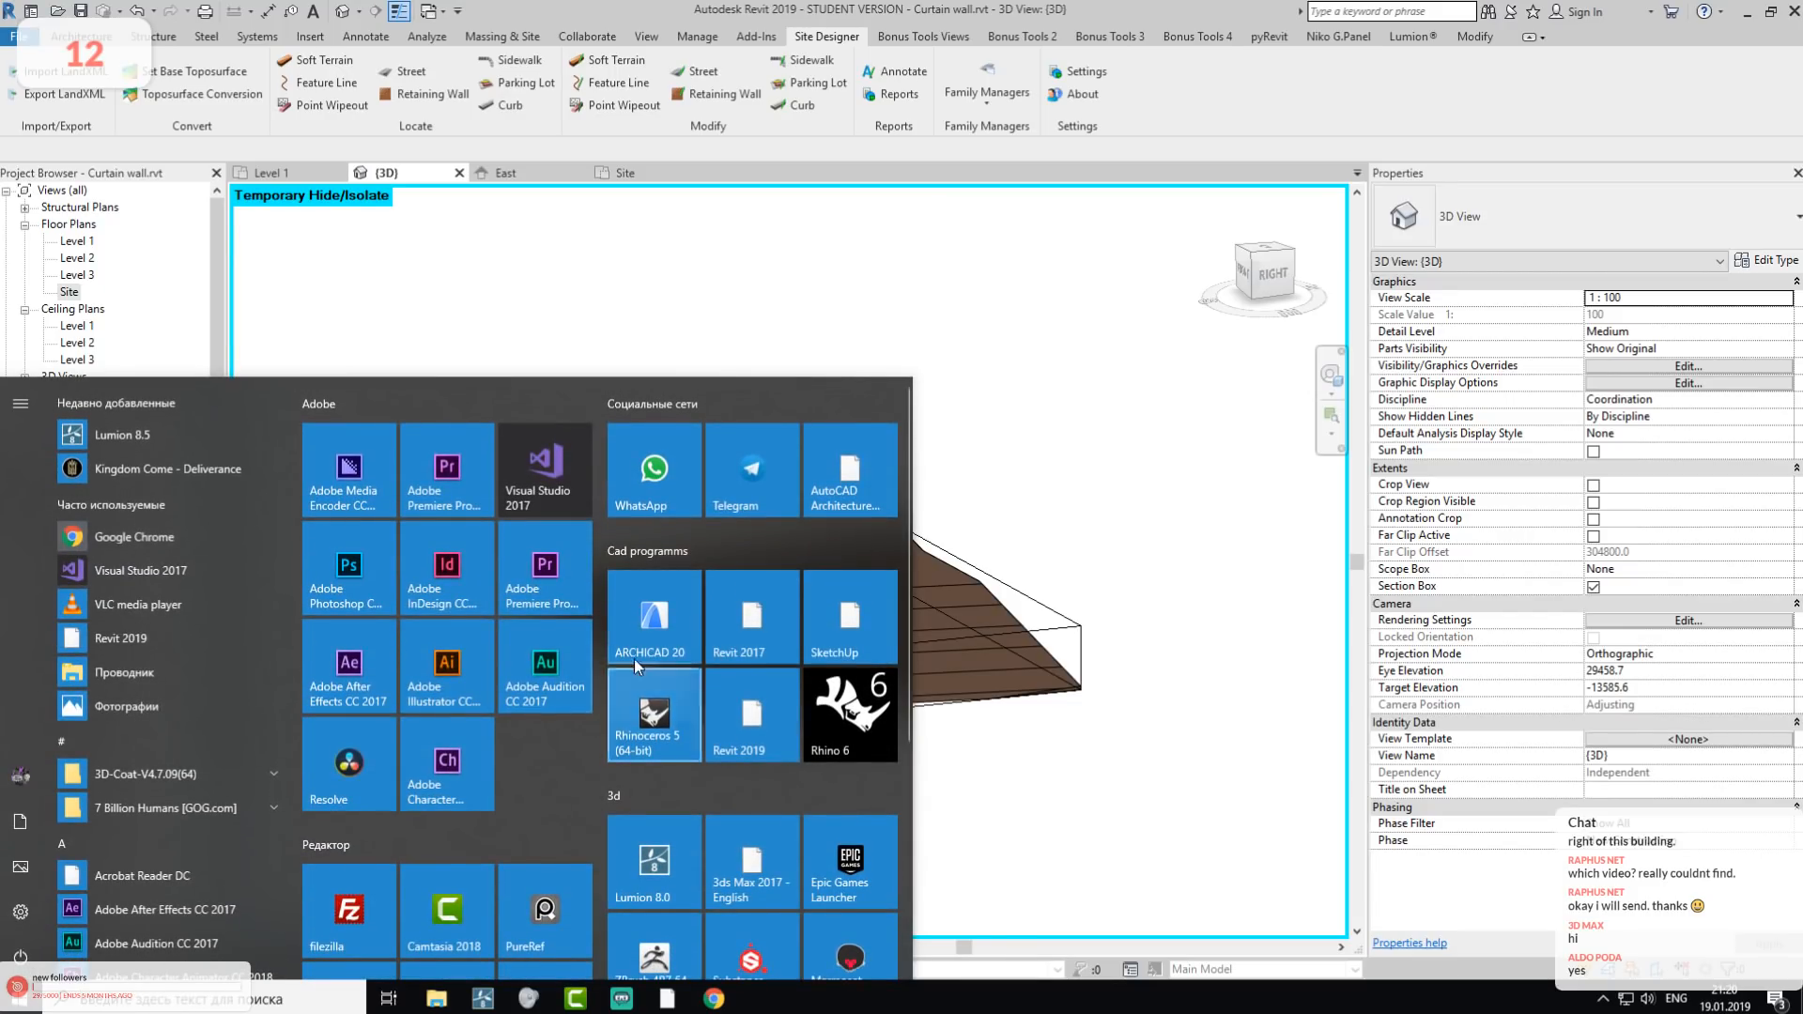
click(840, 626)
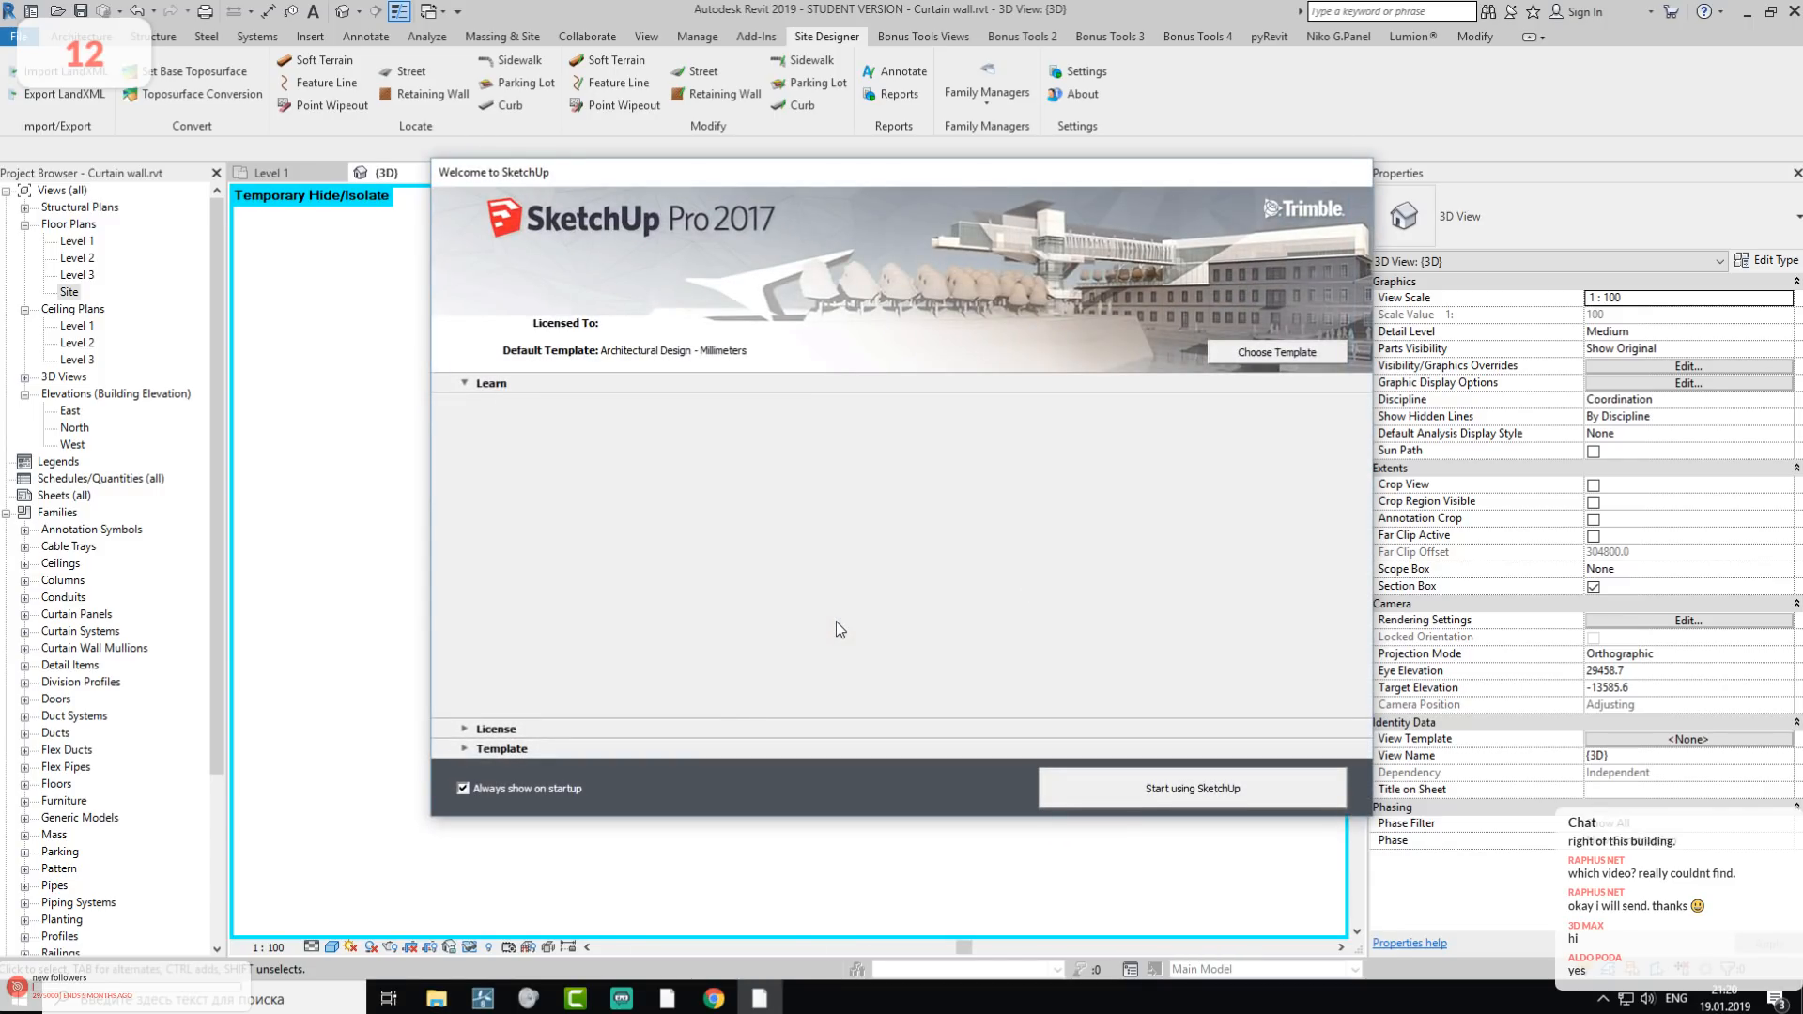
click(1119, 796)
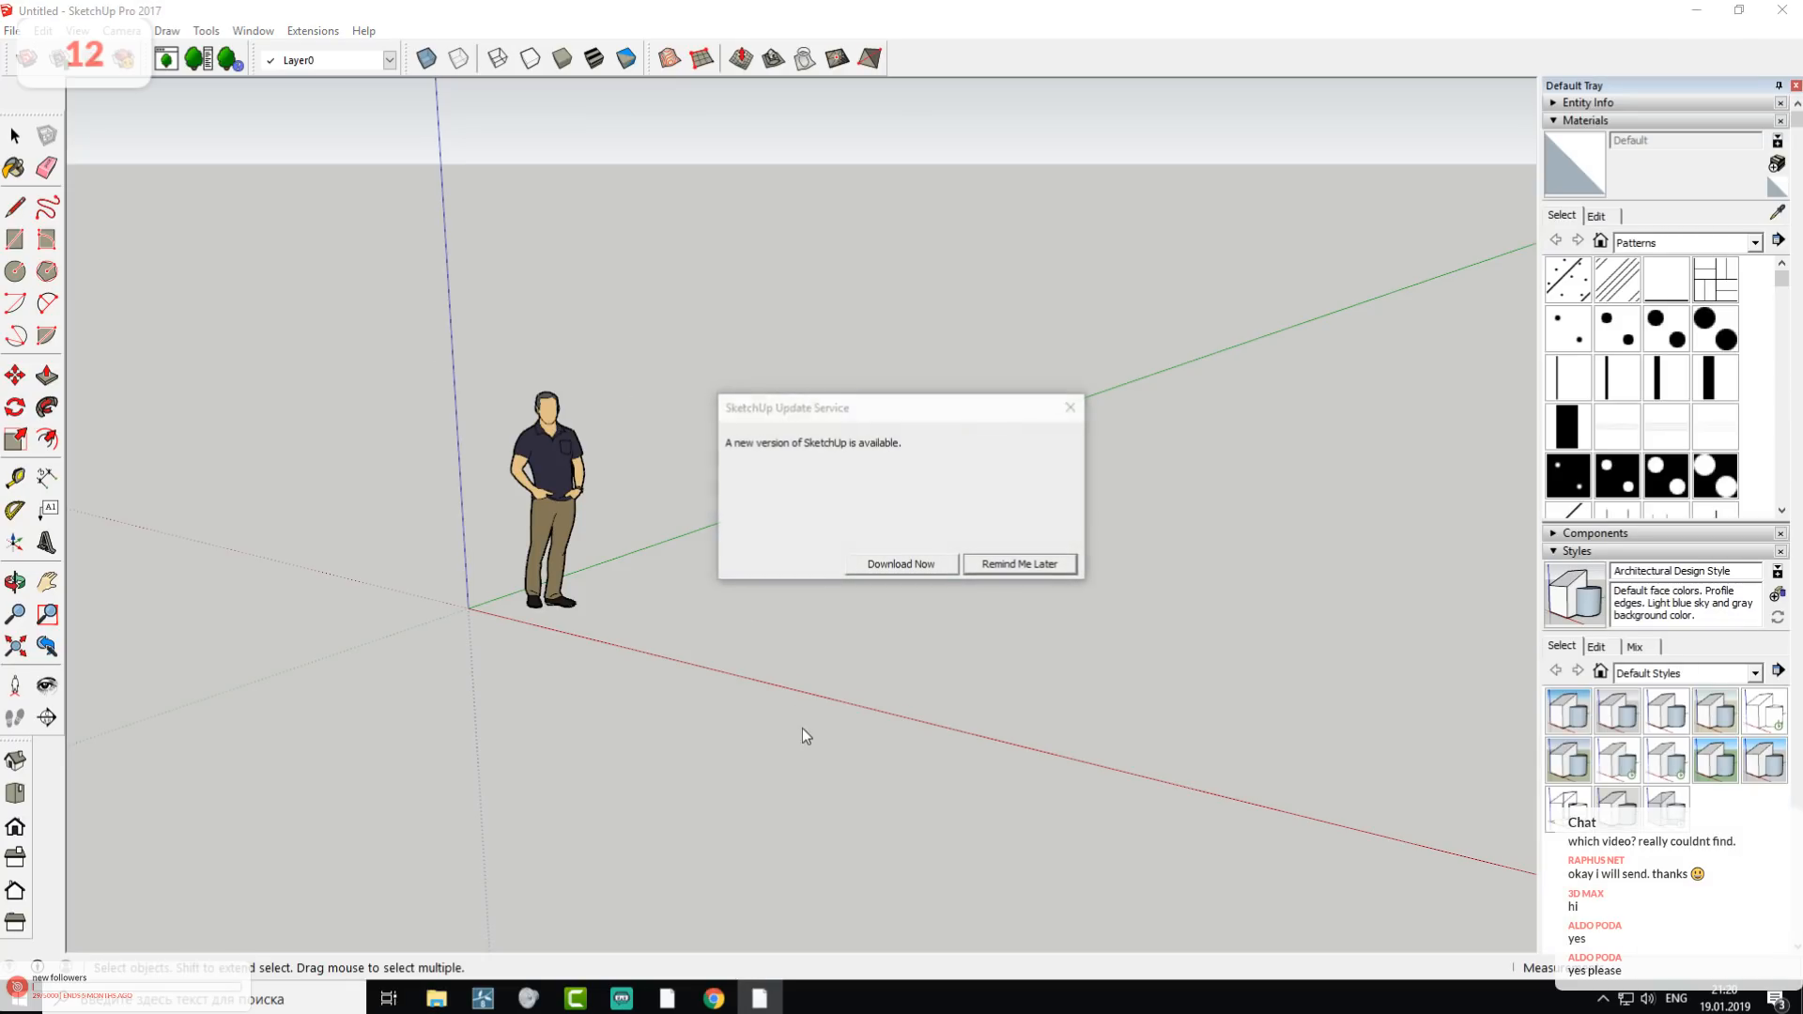
click(1078, 407)
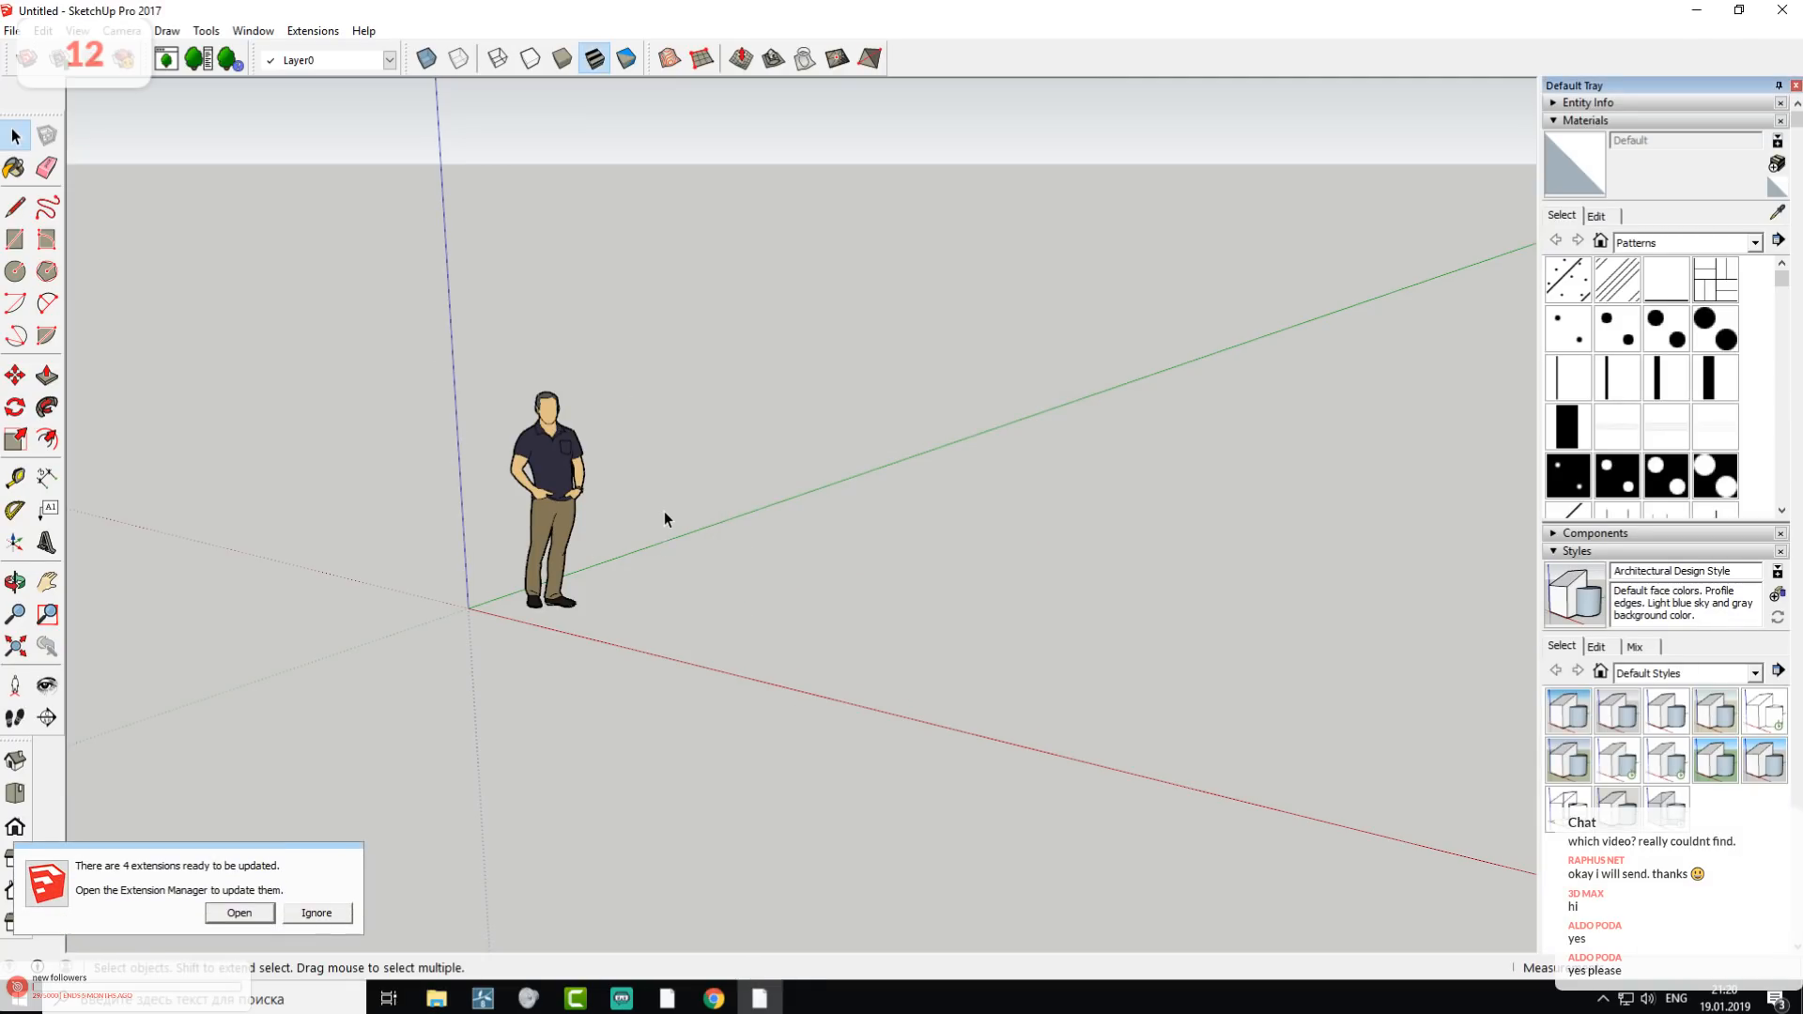
scroll(663, 511, down, 2)
click(326, 915)
middle_drag(705, 518, 668, 592)
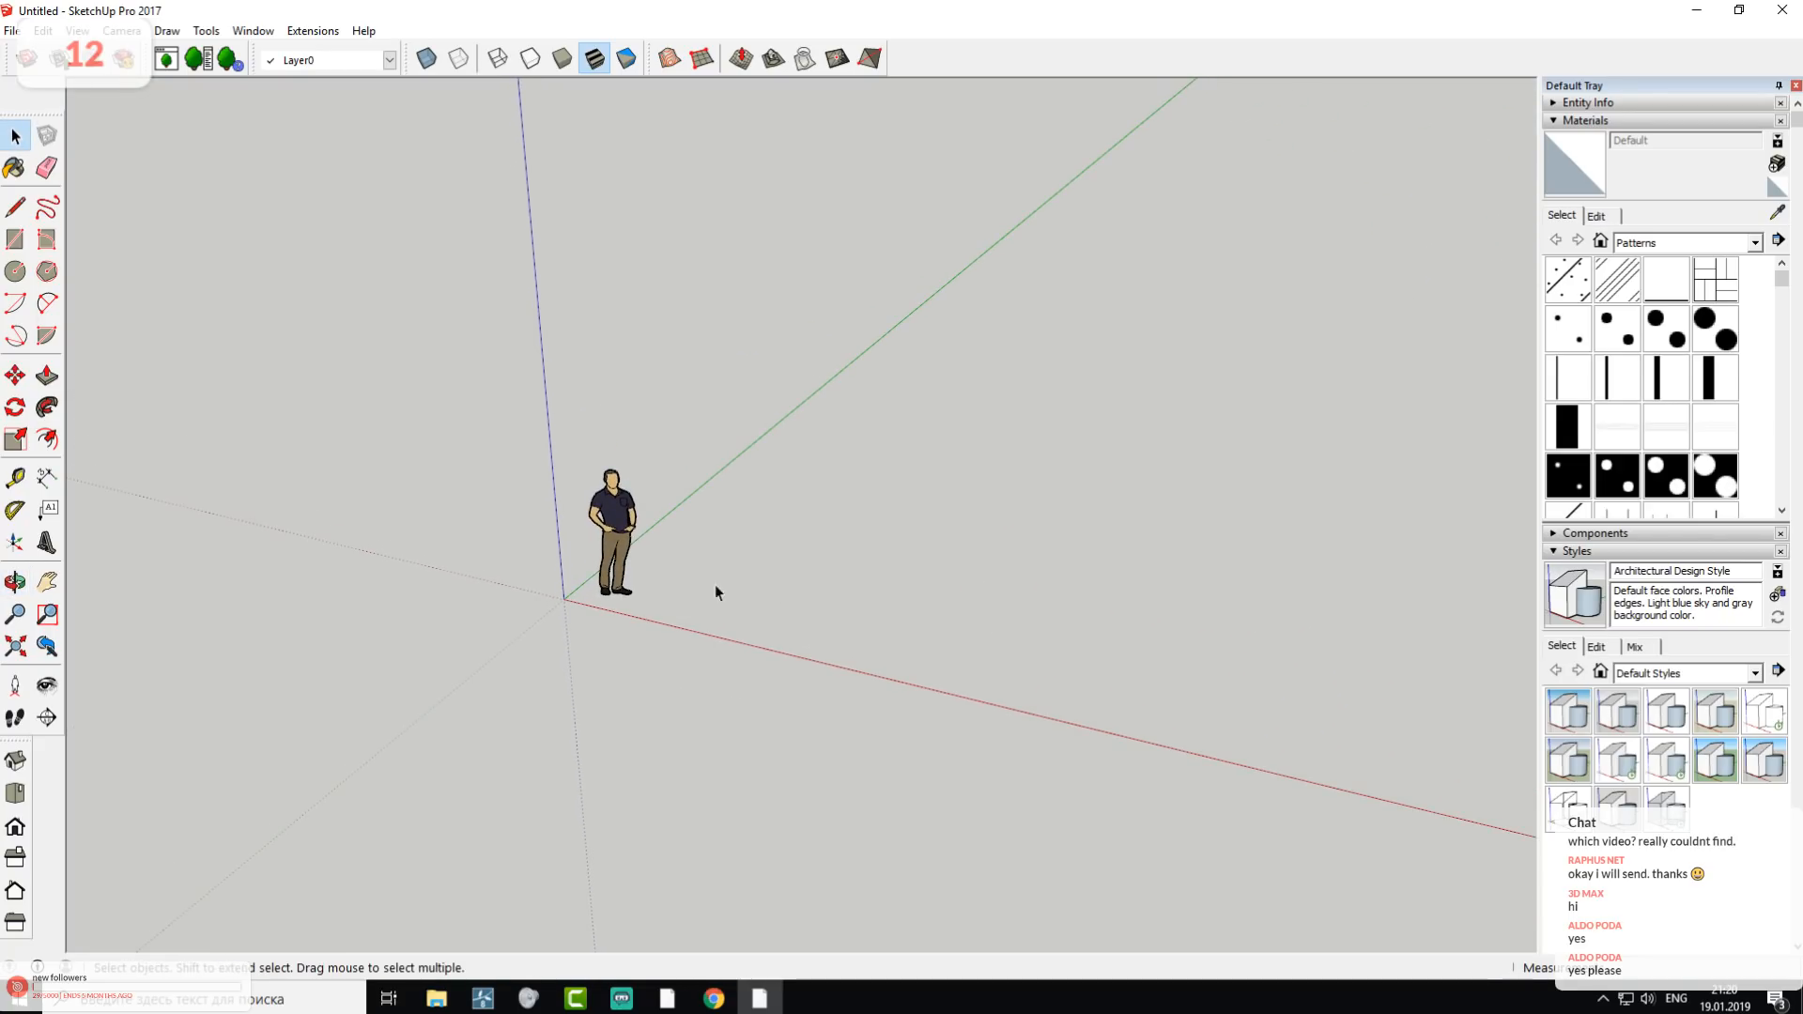
middle_drag(1112, 576, 830, 567)
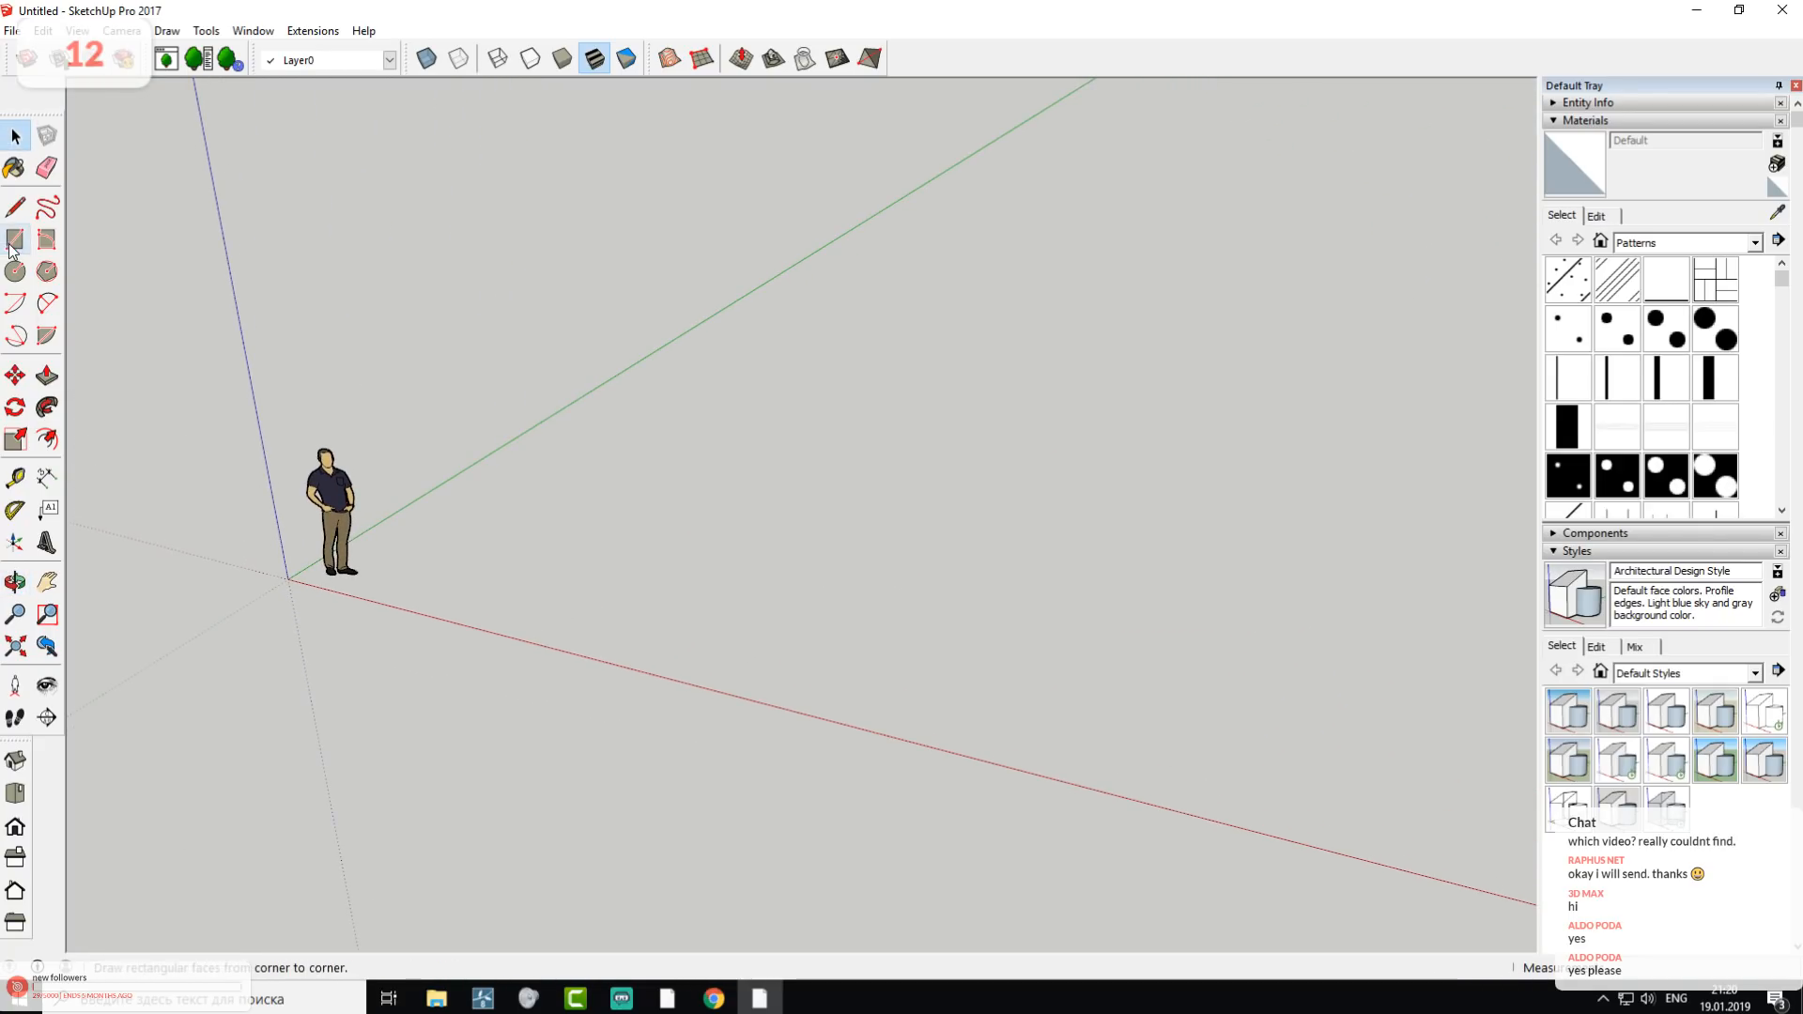
click(47, 302)
click(648, 577)
click(755, 344)
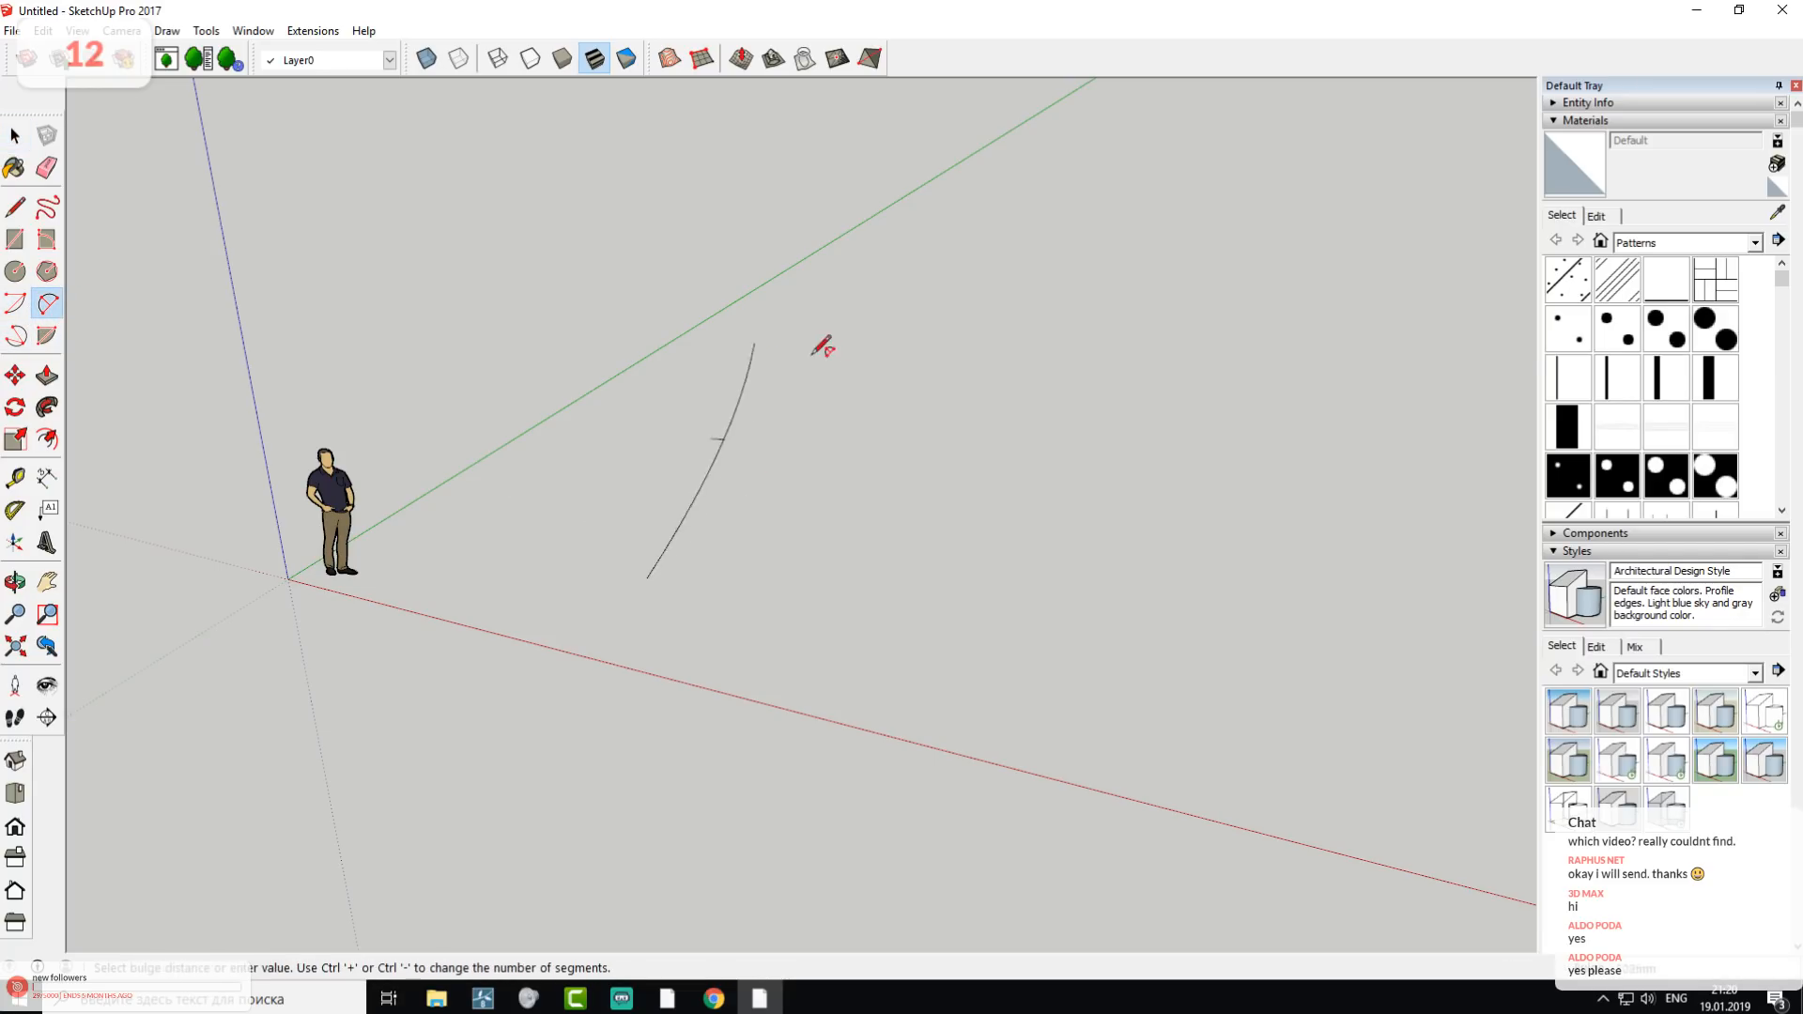
key(Escape)
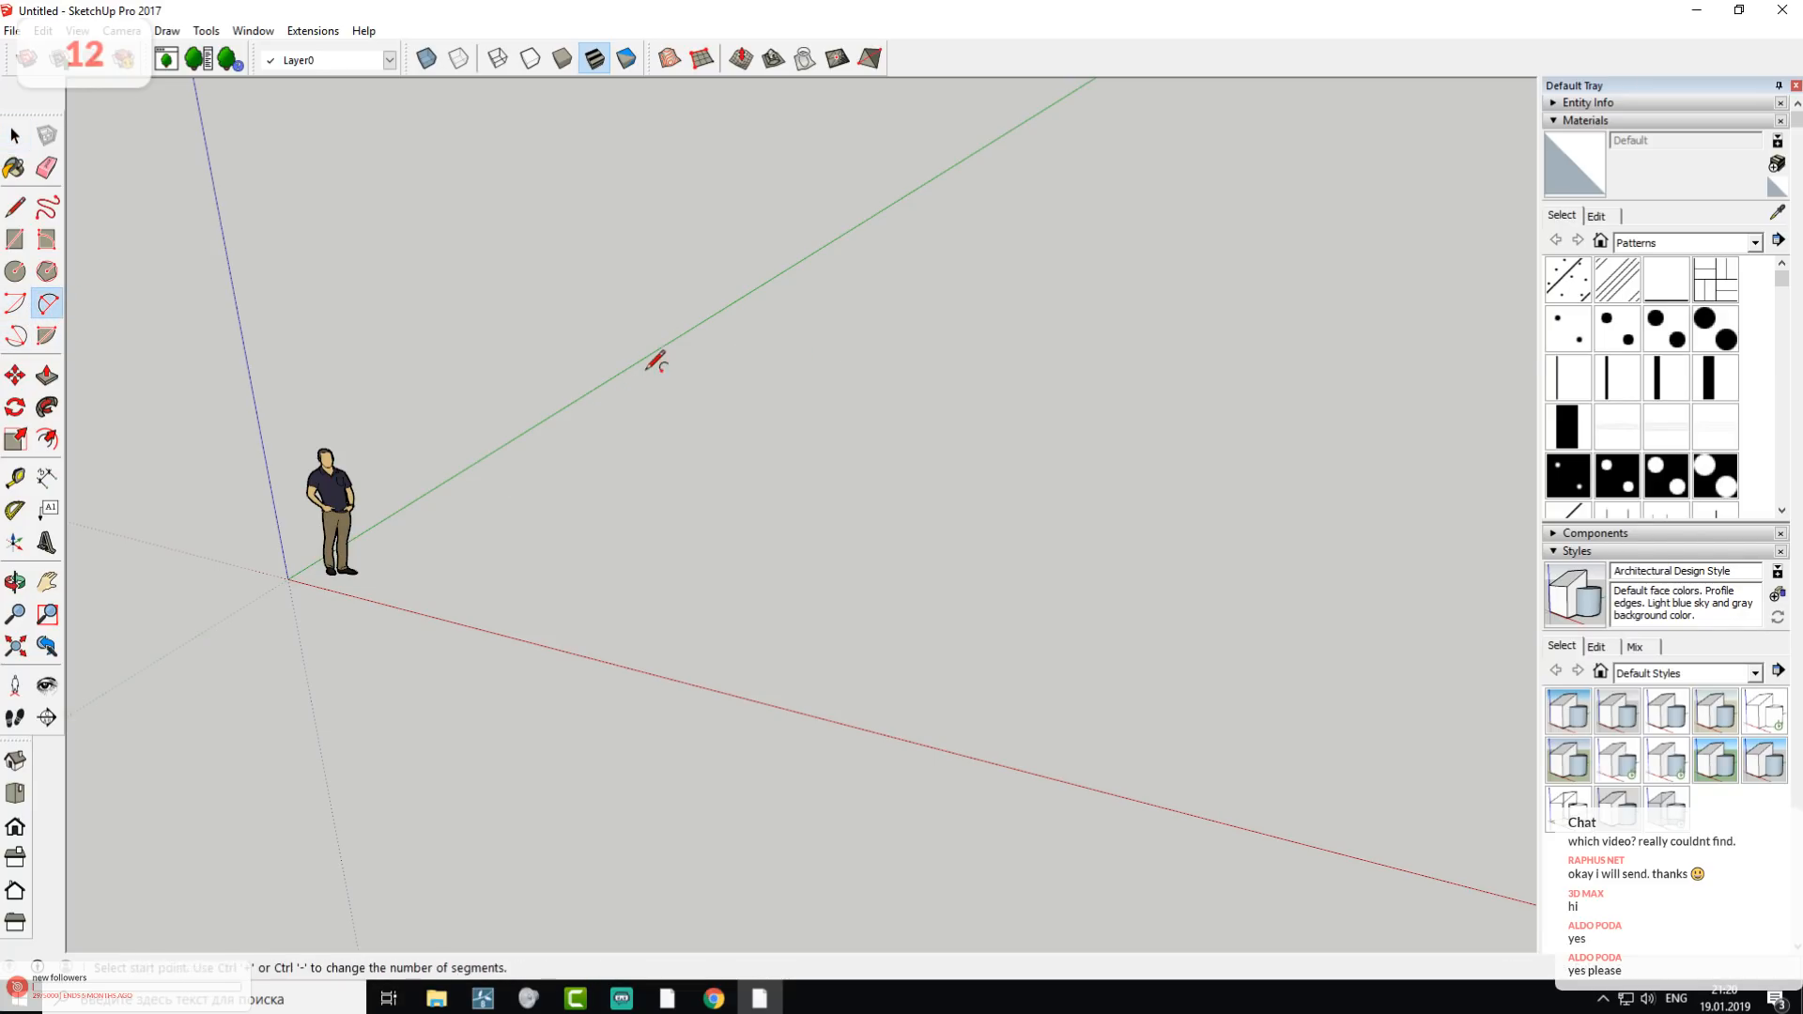
- Draw a large rectangle on the ground plane along the green axis and delete its face to keep the outline
click(15, 239)
click(1004, 144)
middle_drag(1484, 540, 1099, 575)
click(1446, 587)
middle_drag(1341, 455, 770, 394)
click(11, 139)
click(793, 481)
key(Delete)
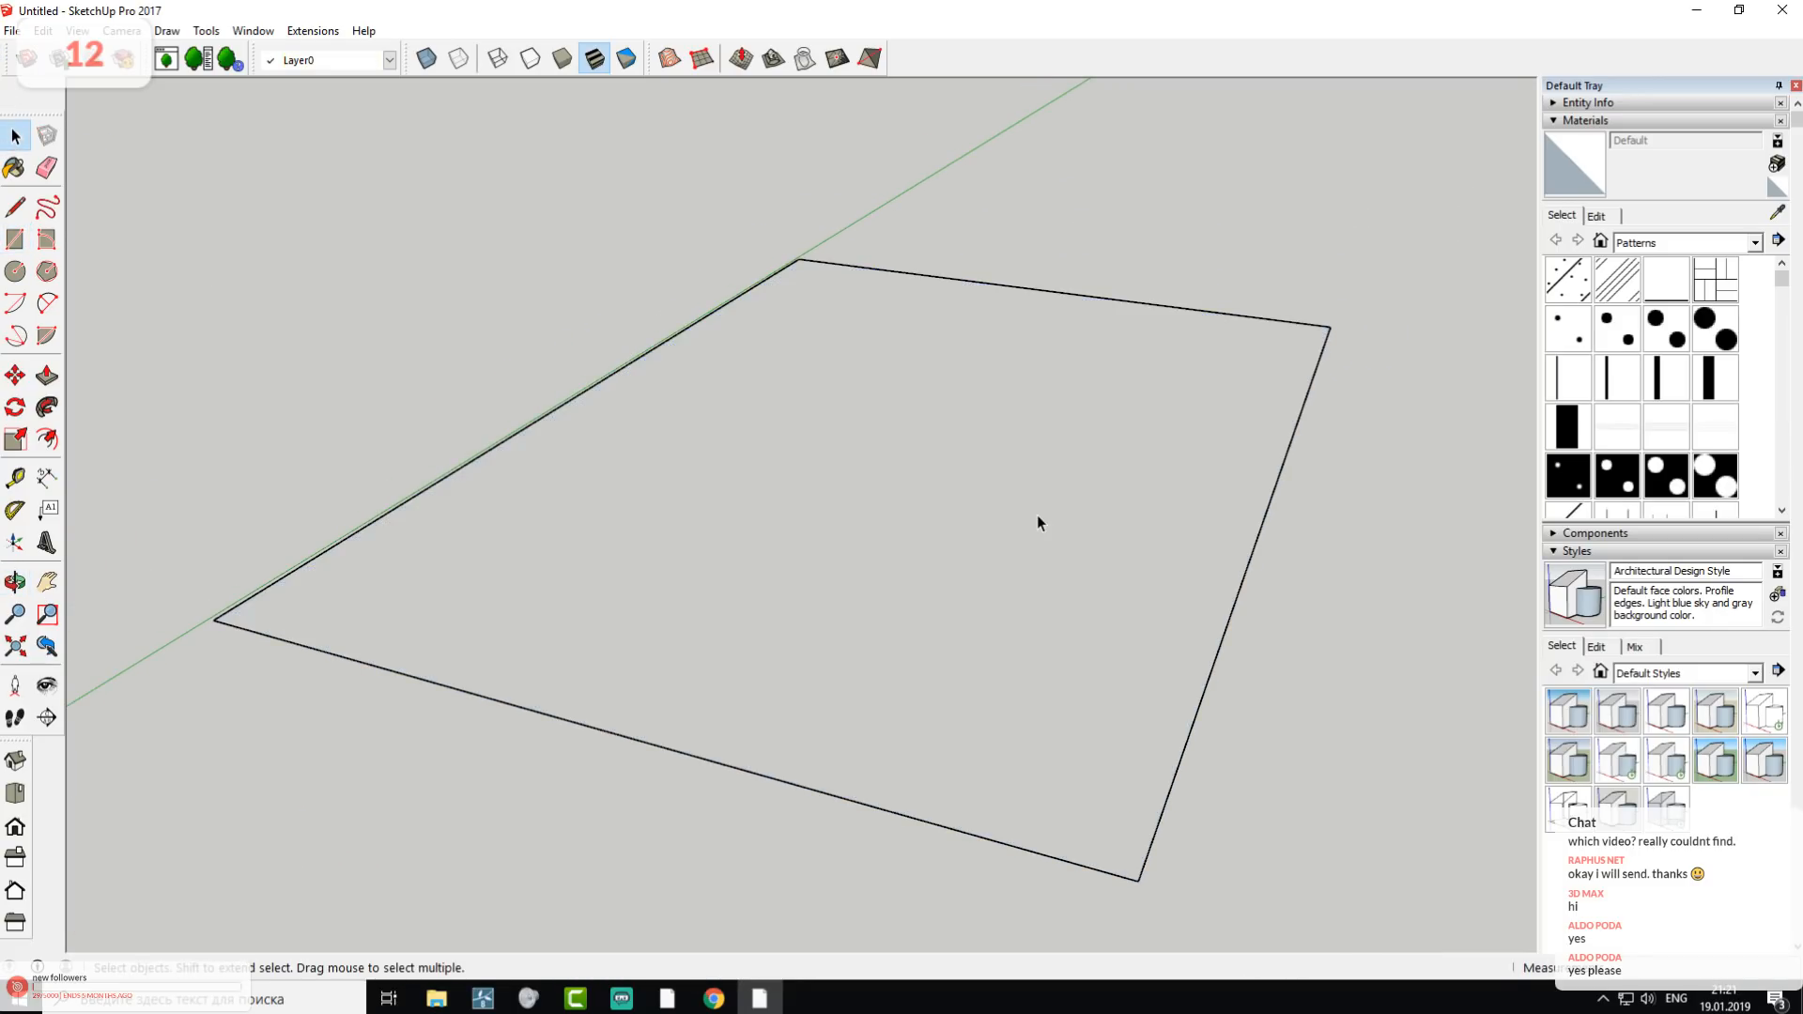
- Draw a small rectangle beside the large outline and extrude it upward into a box with Push/Pull
click(15, 239)
click(302, 279)
click(343, 354)
click(47, 375)
click(338, 308)
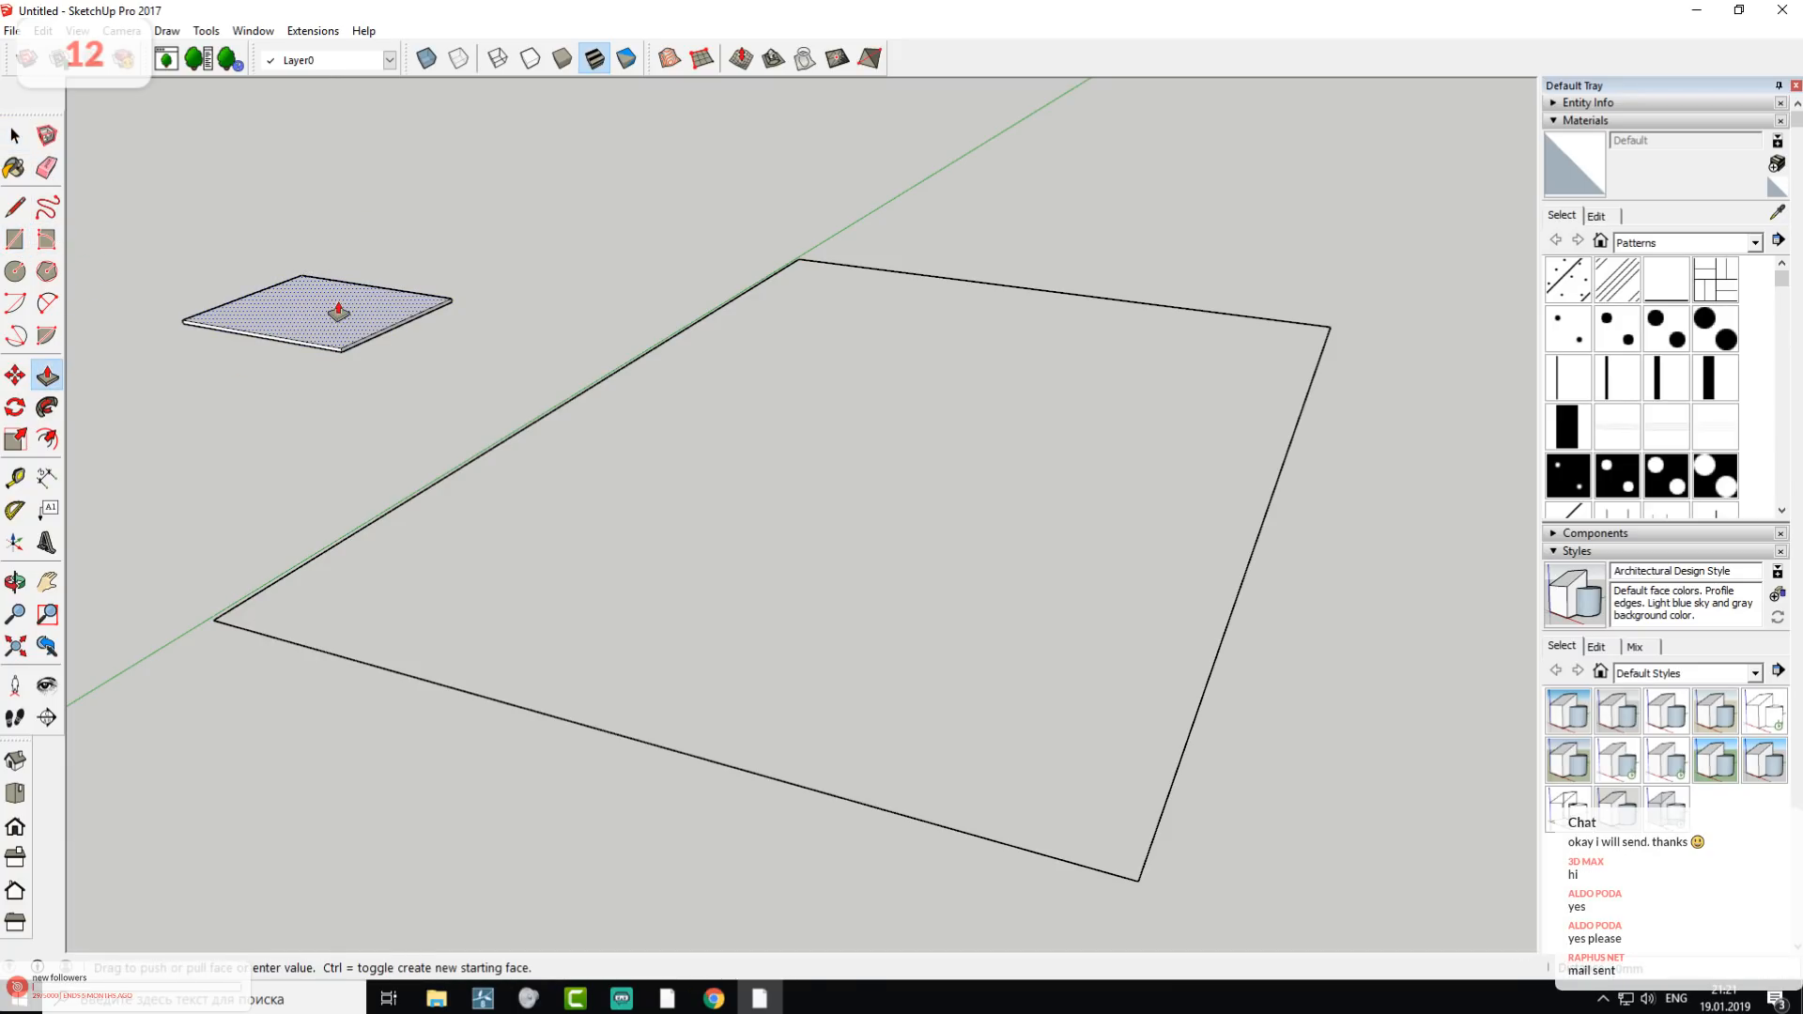
click(348, 142)
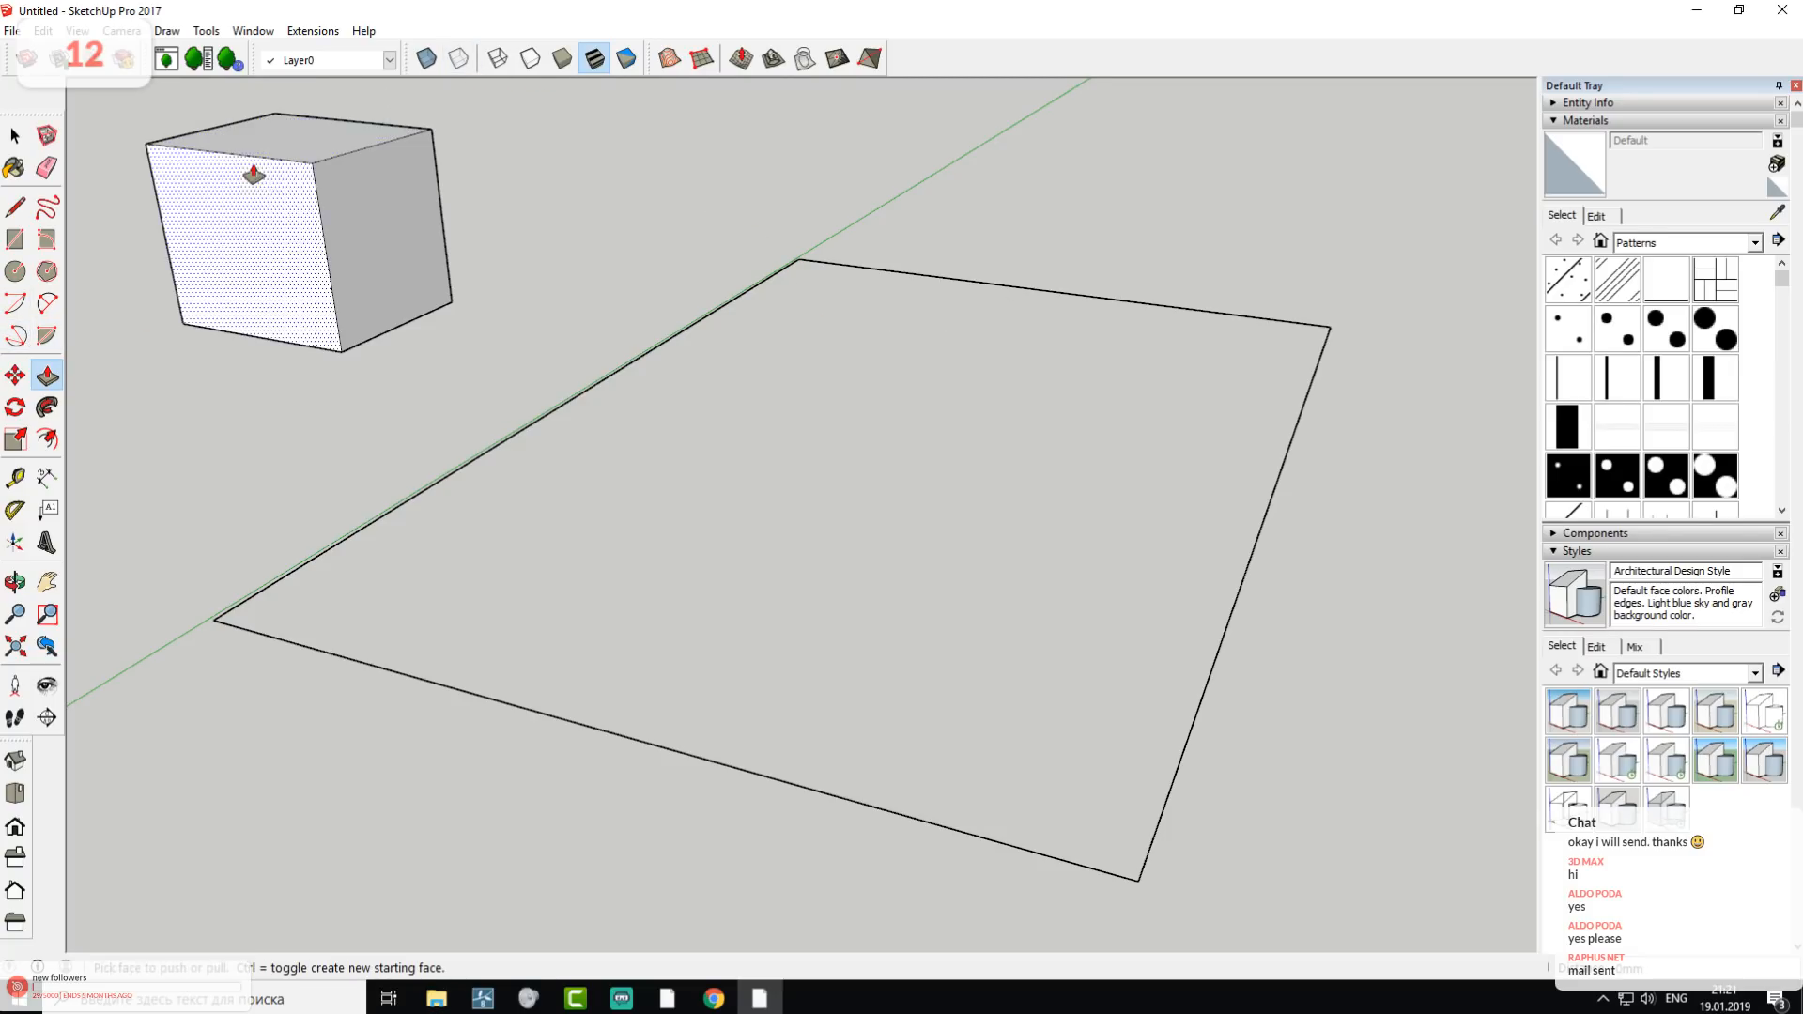
- Switch to the top view and frame the box together with the whole rectangular outline
click(15, 798)
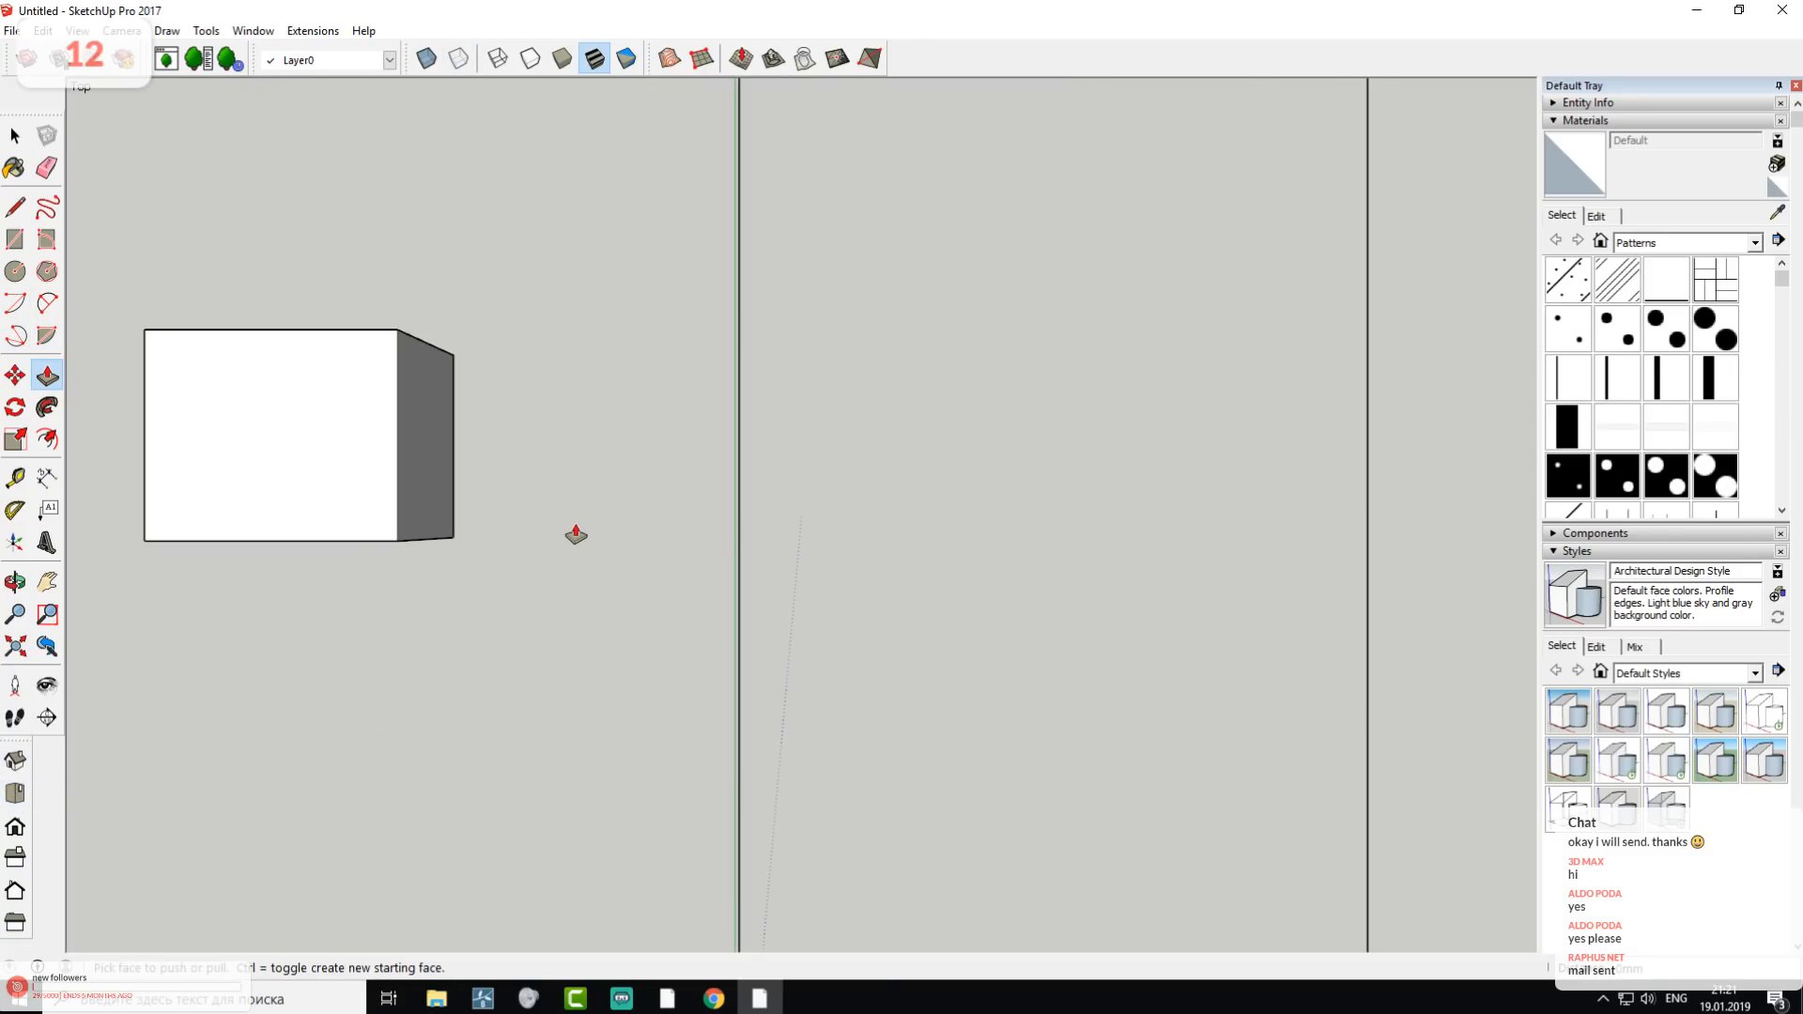
scroll(578, 534, down, 4)
shift+middle_drag(1008, 526, 1037, 472)
scroll(913, 509, up, 2)
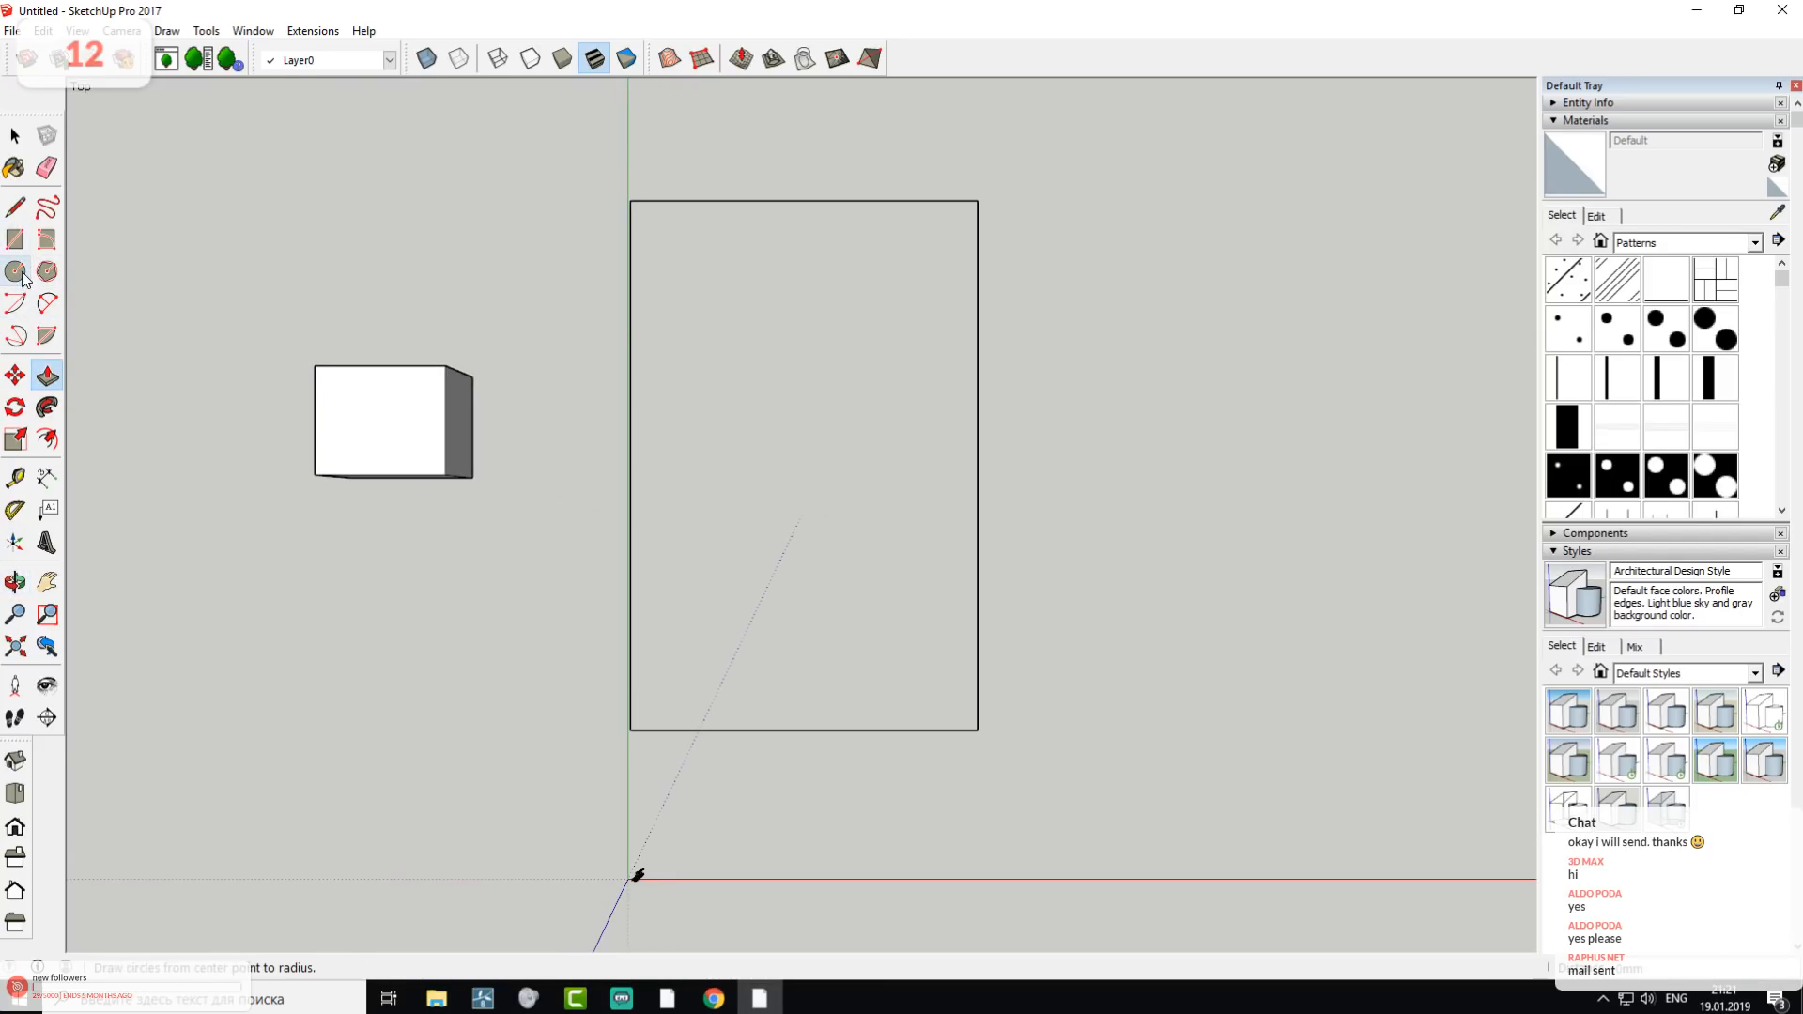
click(47, 303)
click(705, 263)
click(674, 350)
key(Escape)
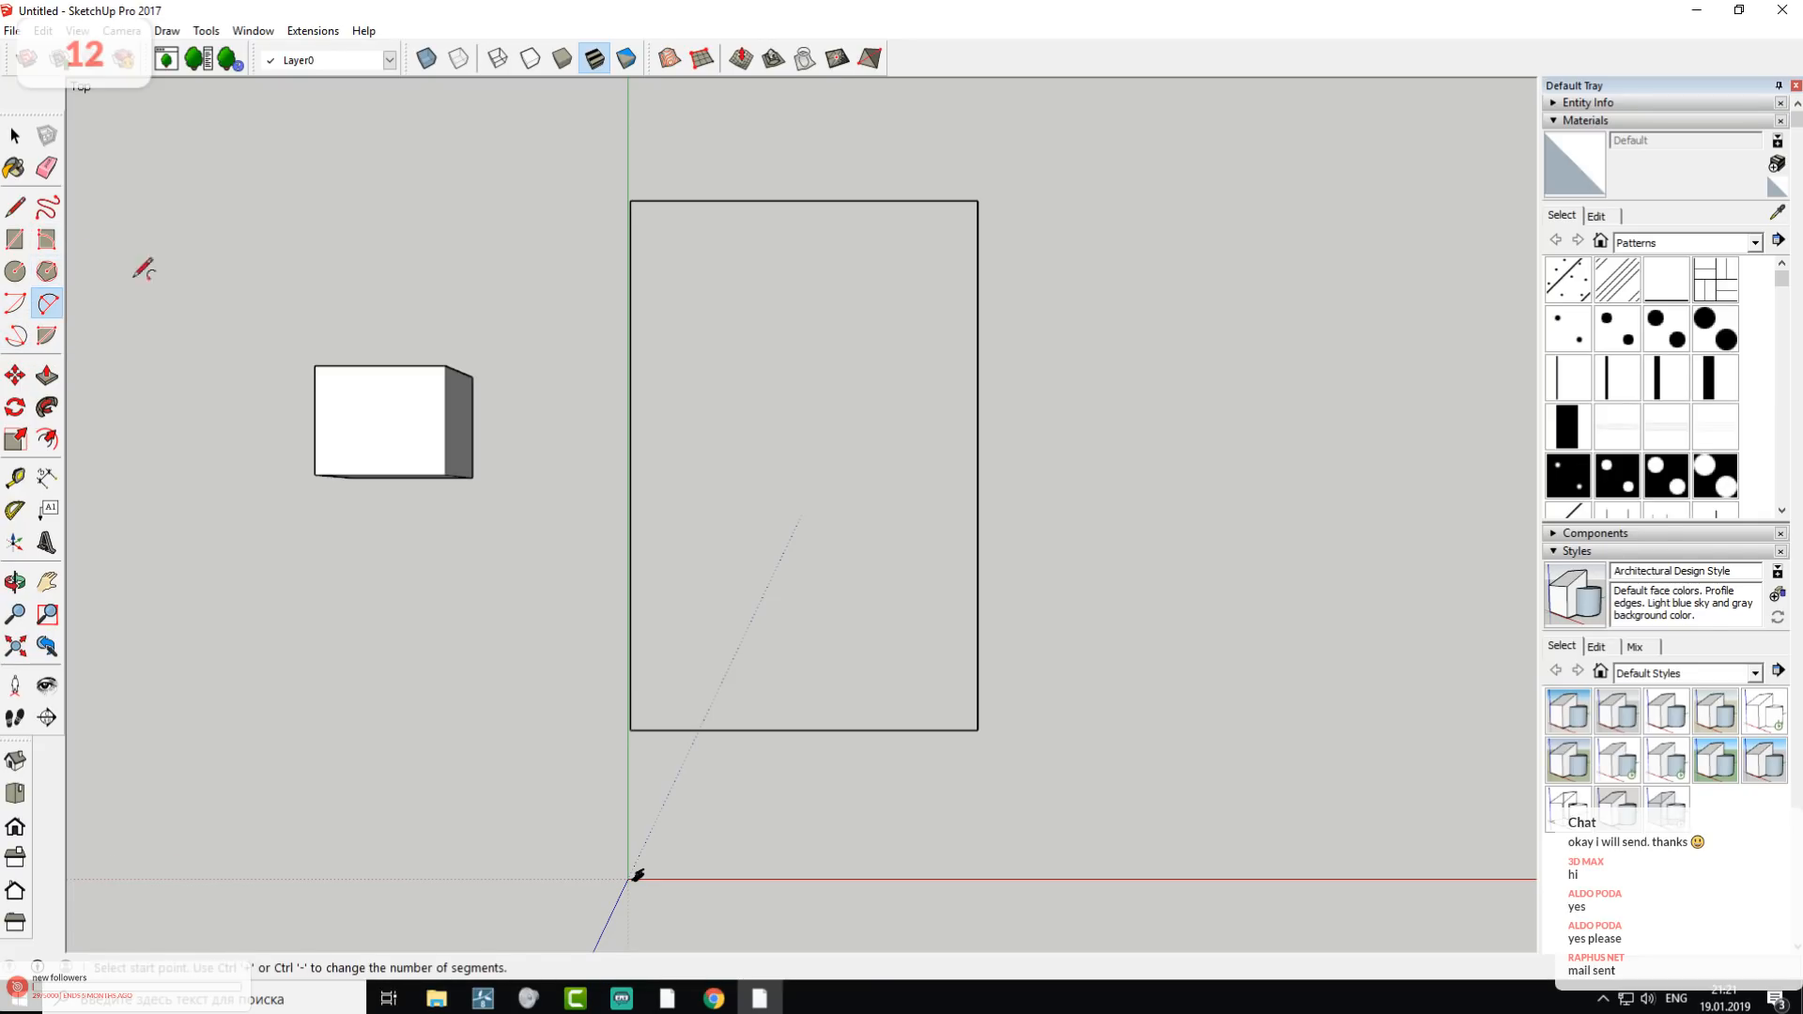
- Draw two connected arcs inside the rectangle as the left side and rounded lower end of a contour line
click(741, 253)
click(697, 428)
click(695, 348)
click(698, 429)
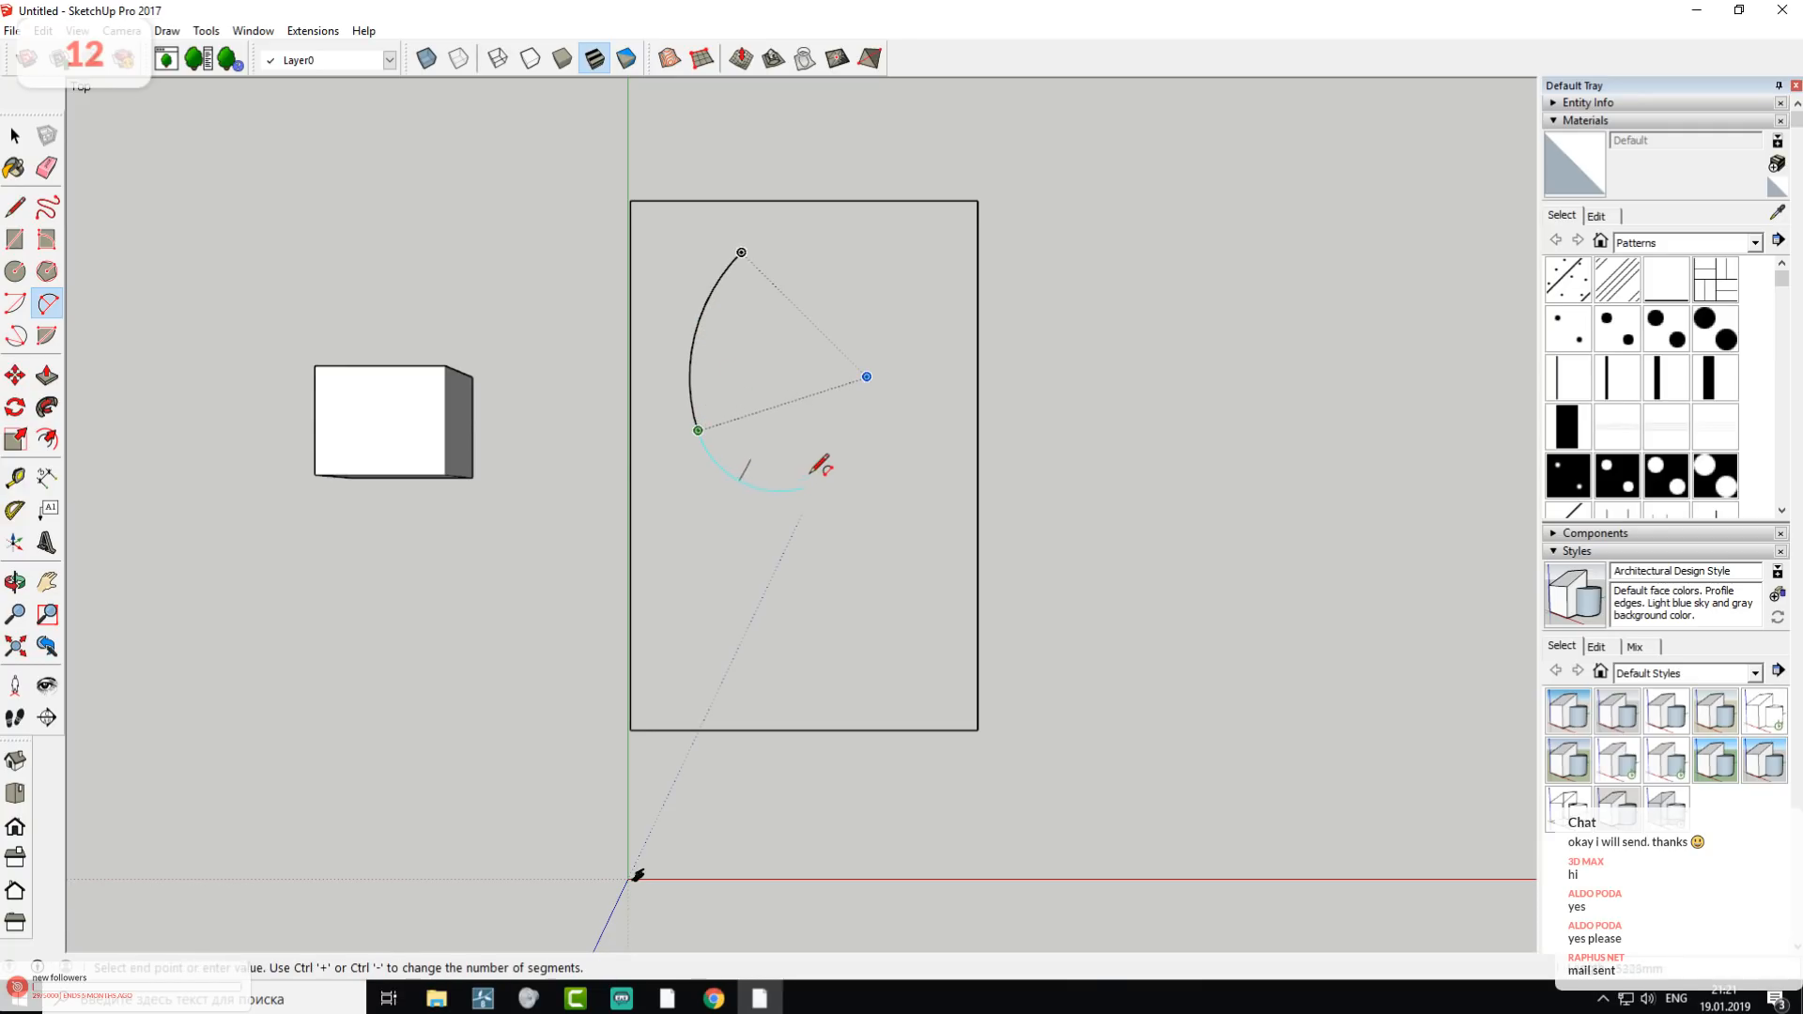
click(798, 469)
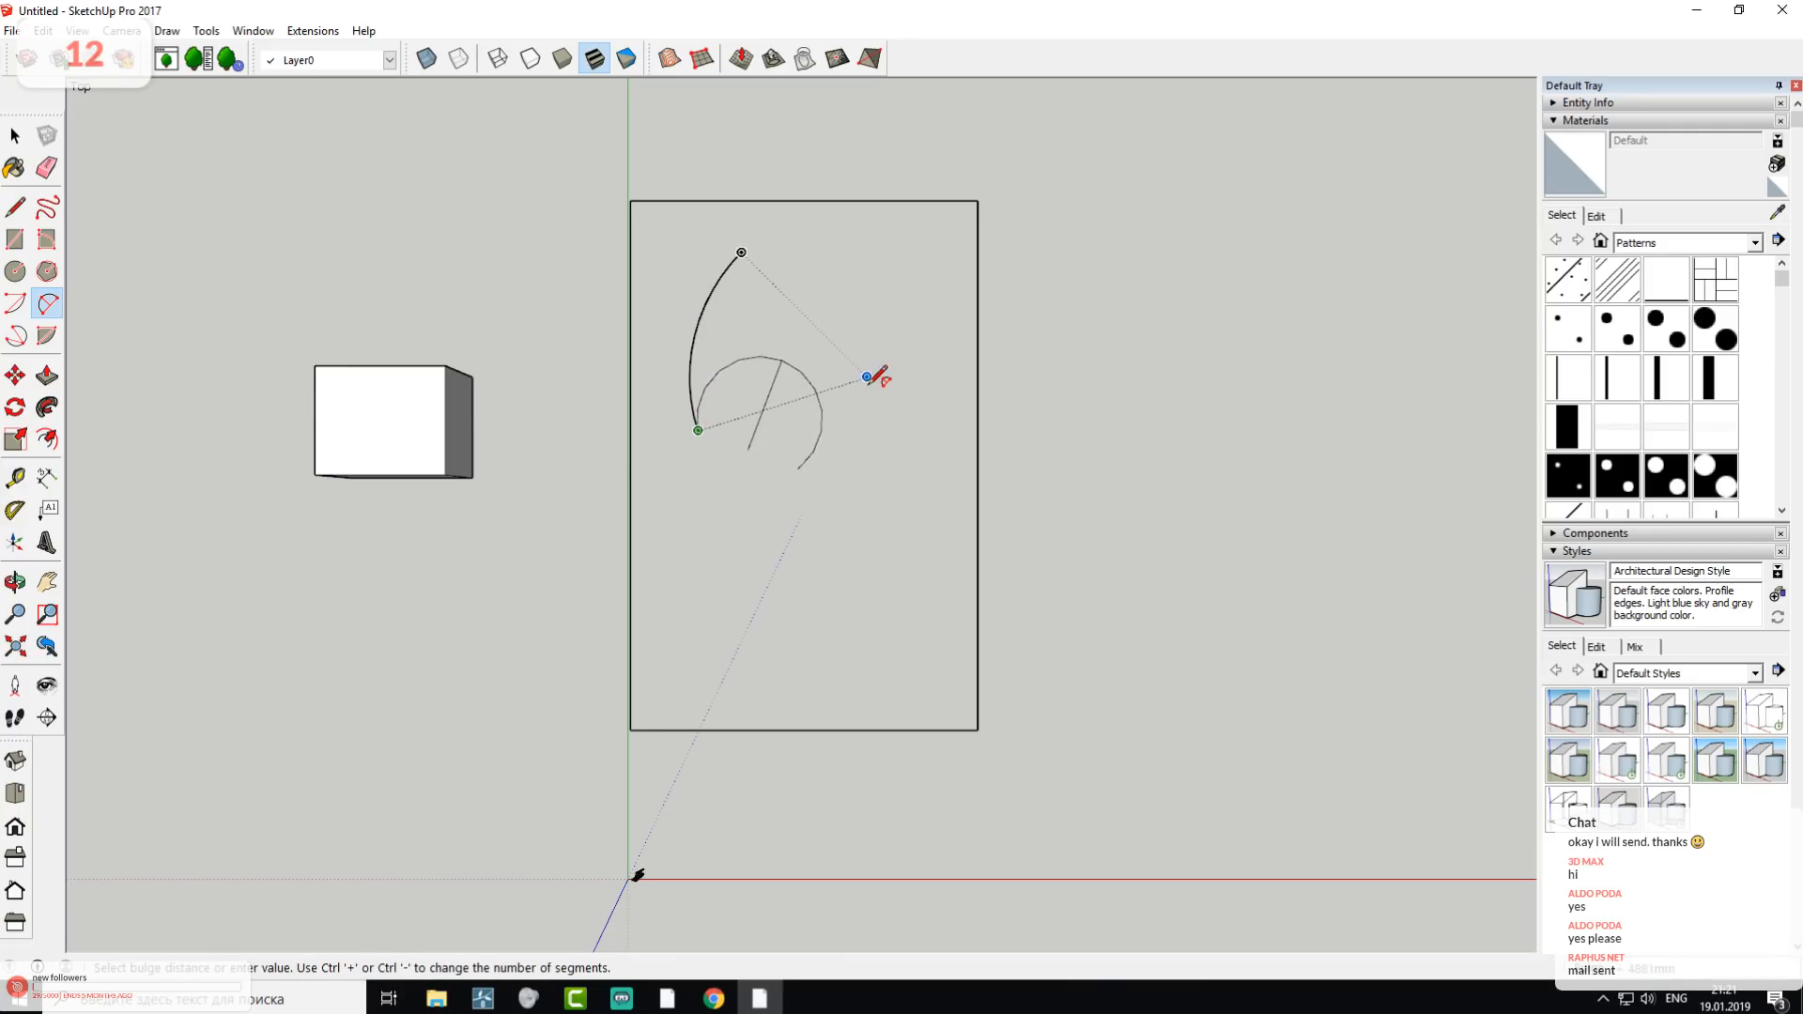
click(766, 472)
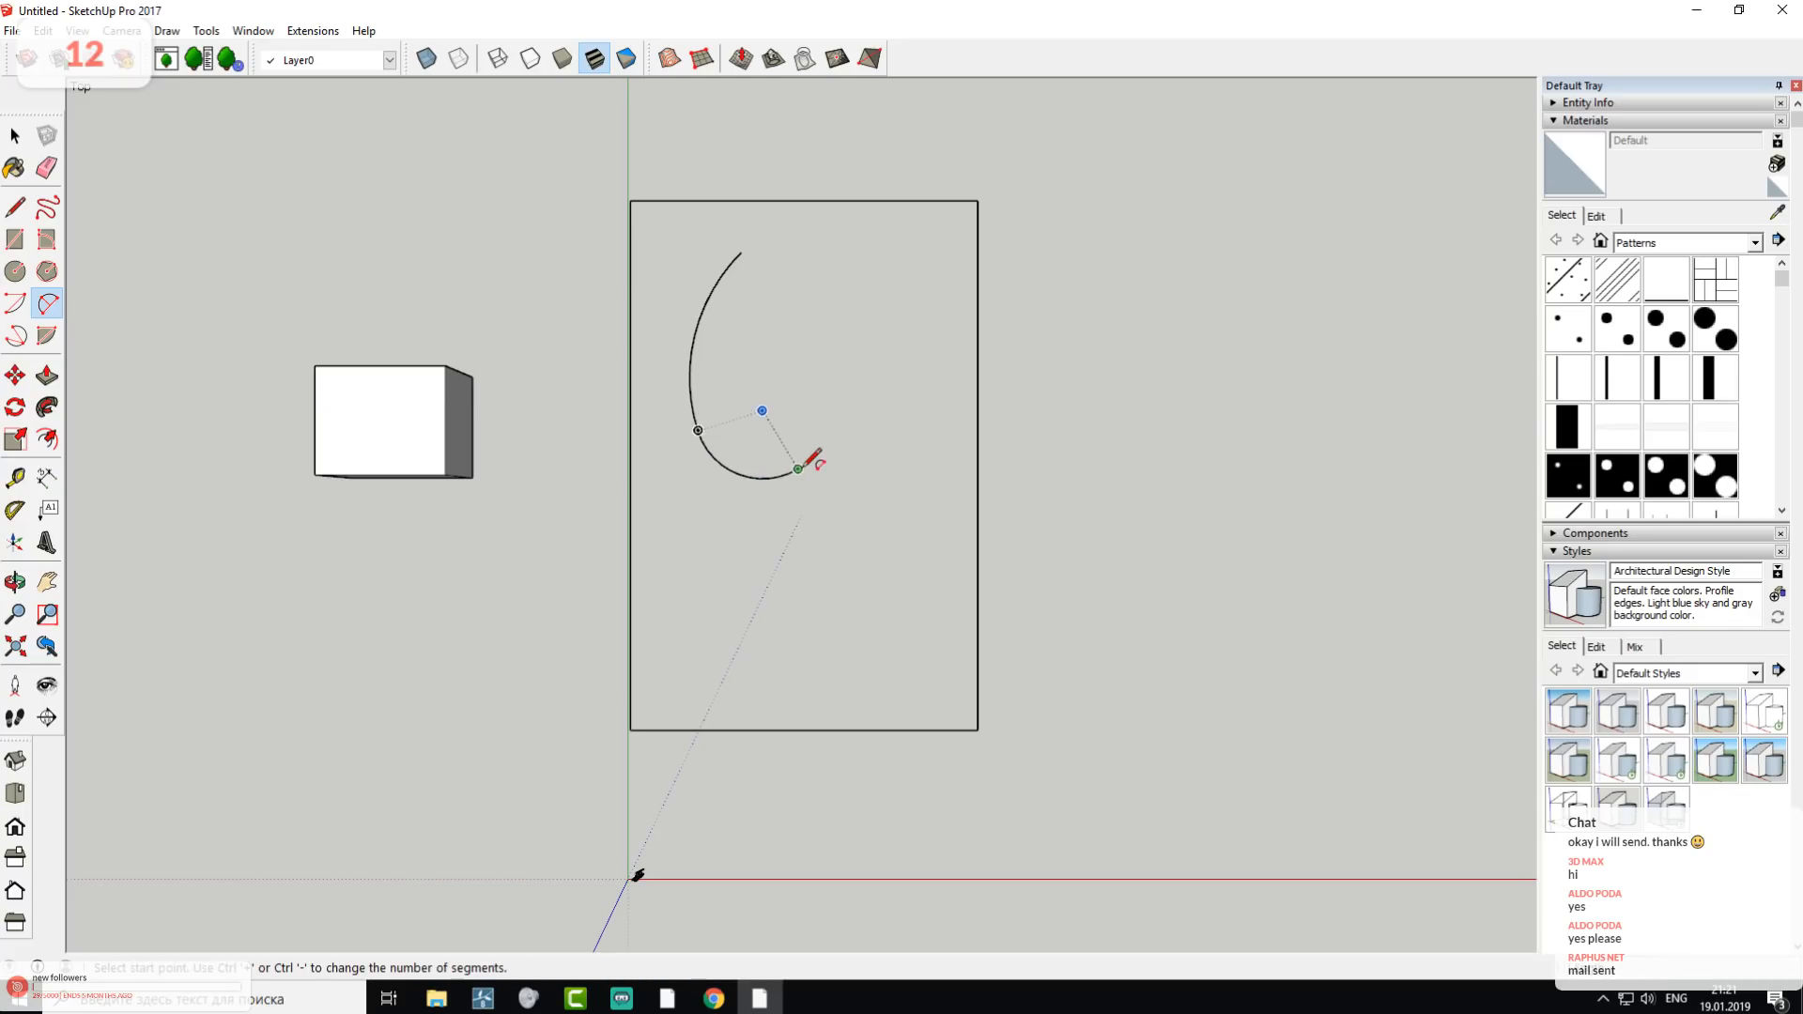
- Continue the contour with two arcs along its concave right side and close it with an arc over the top
click(814, 403)
click(824, 432)
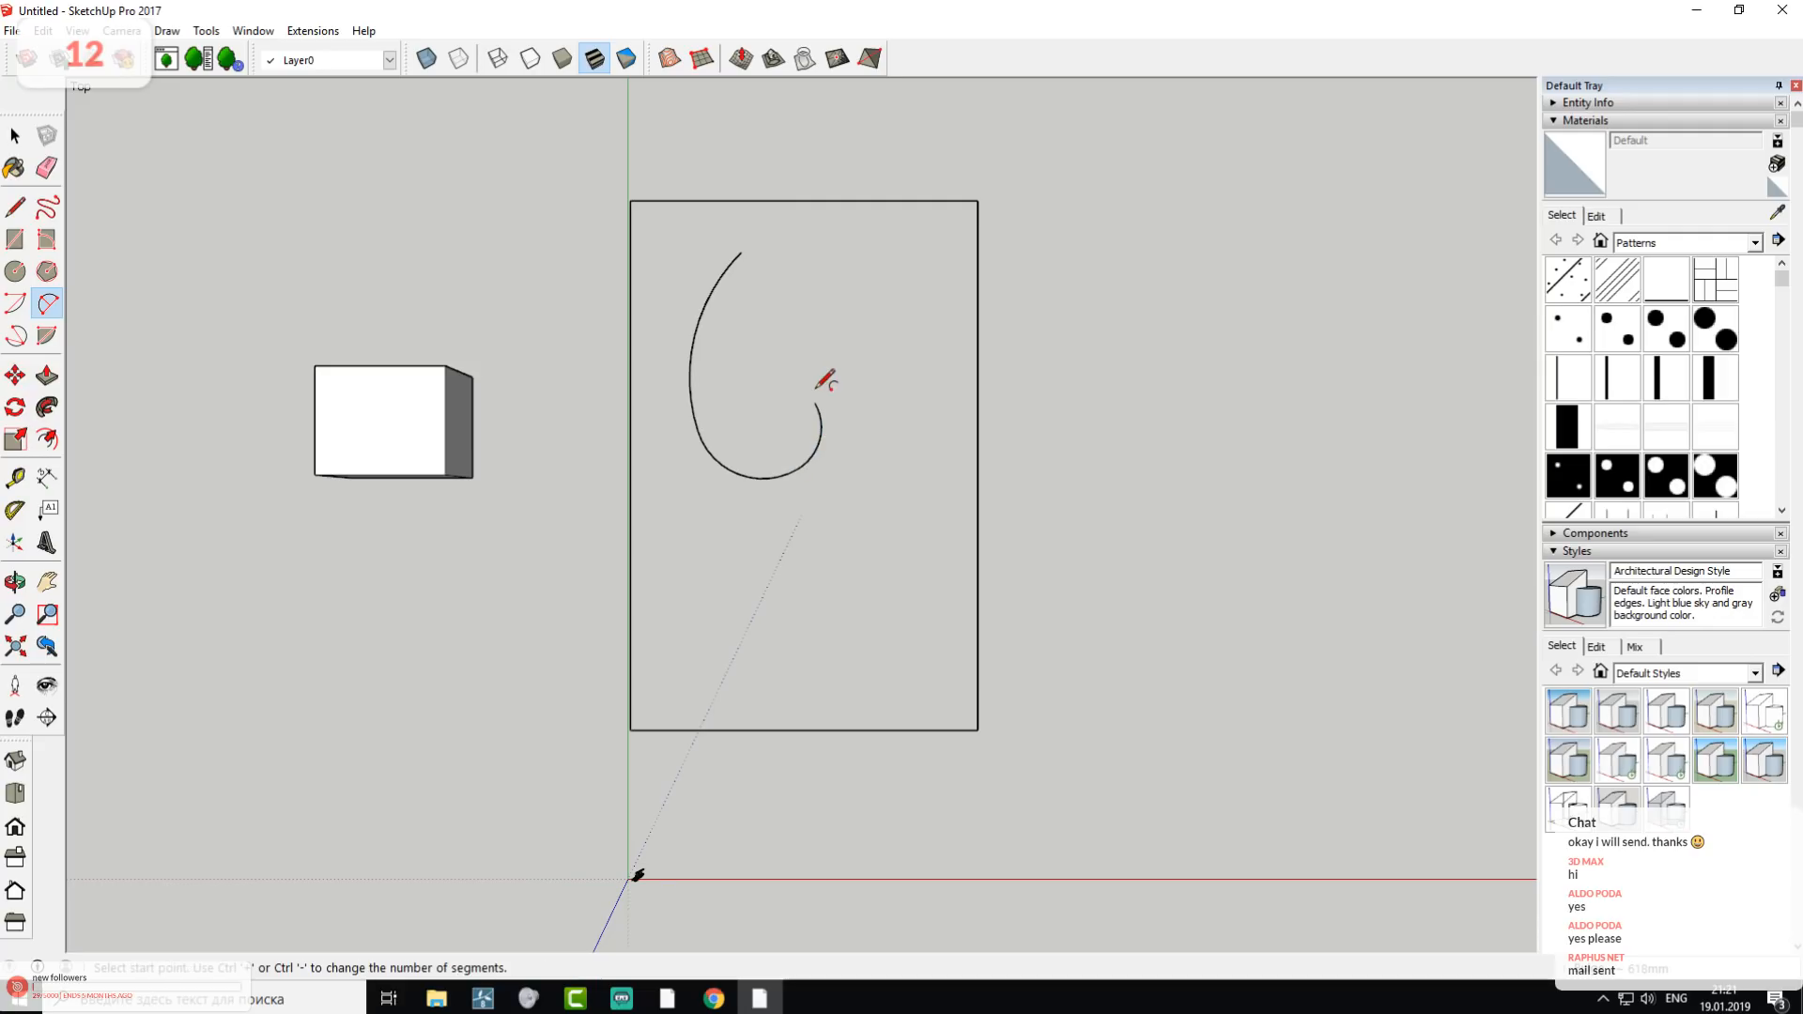
double_click(843, 288)
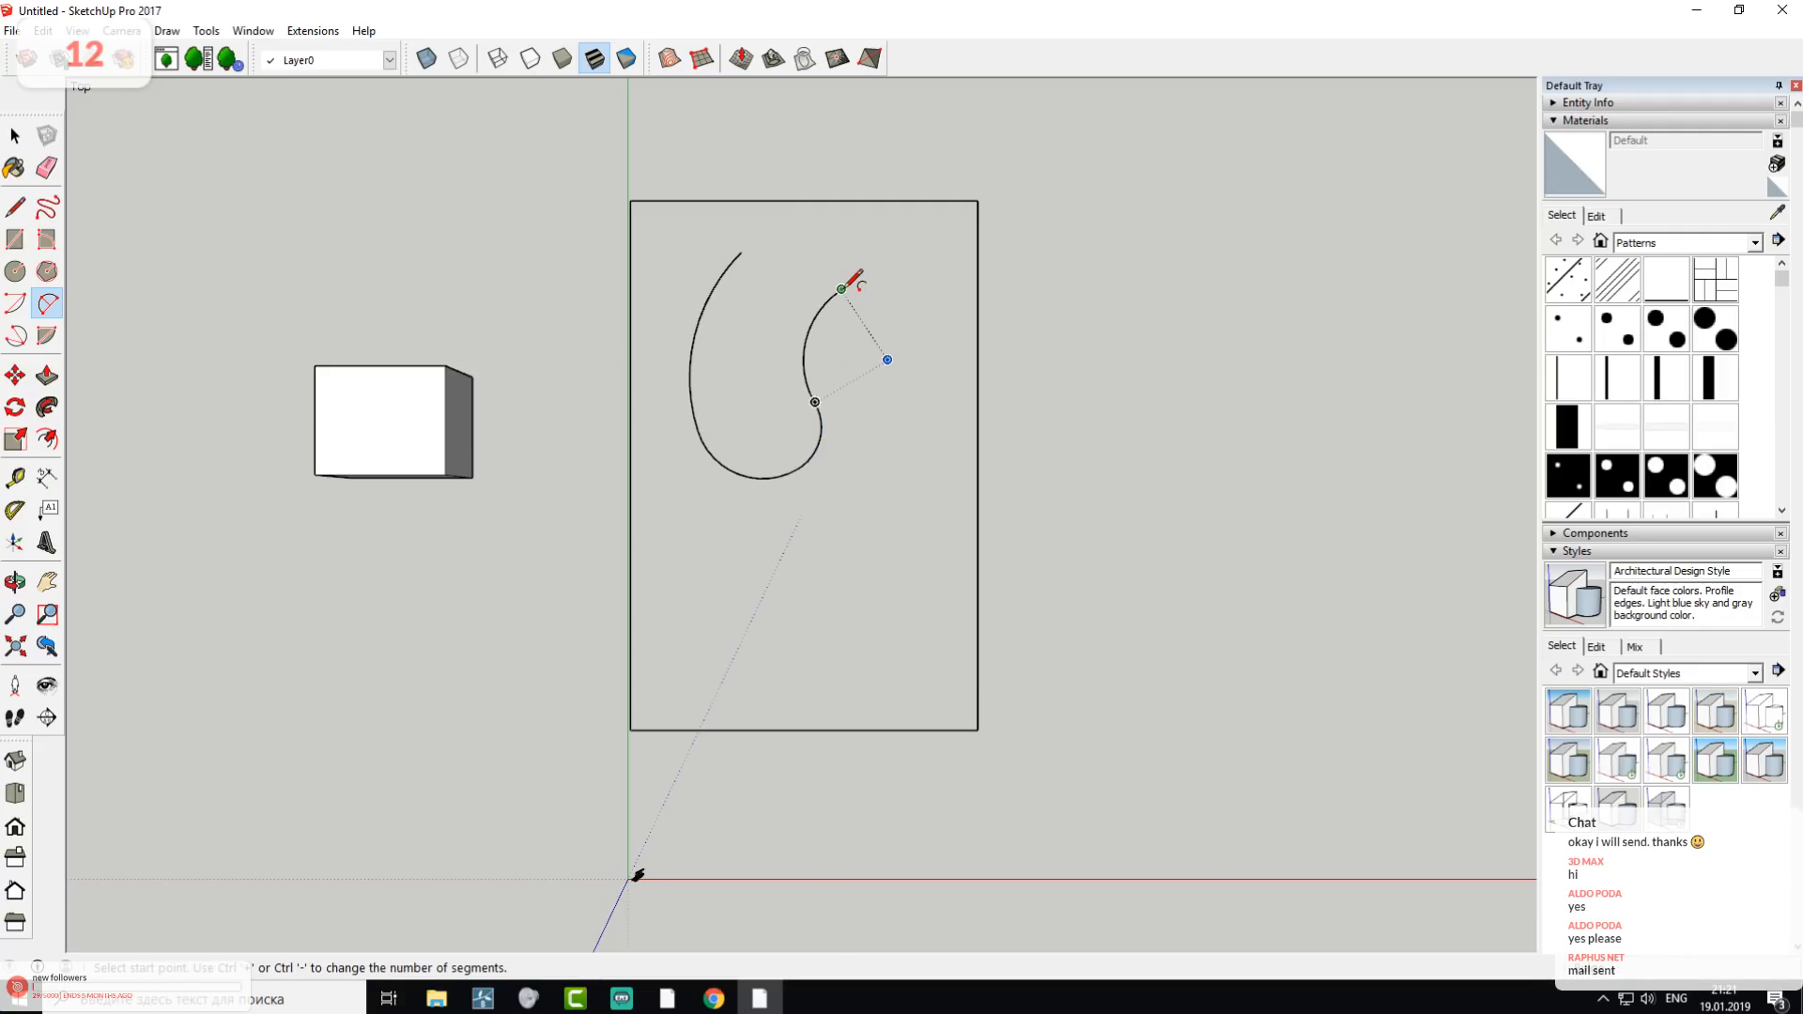
click(742, 252)
click(839, 246)
- Try to round the sharp corner at the contour's upper right with an arc
scroll(841, 286, up, 3)
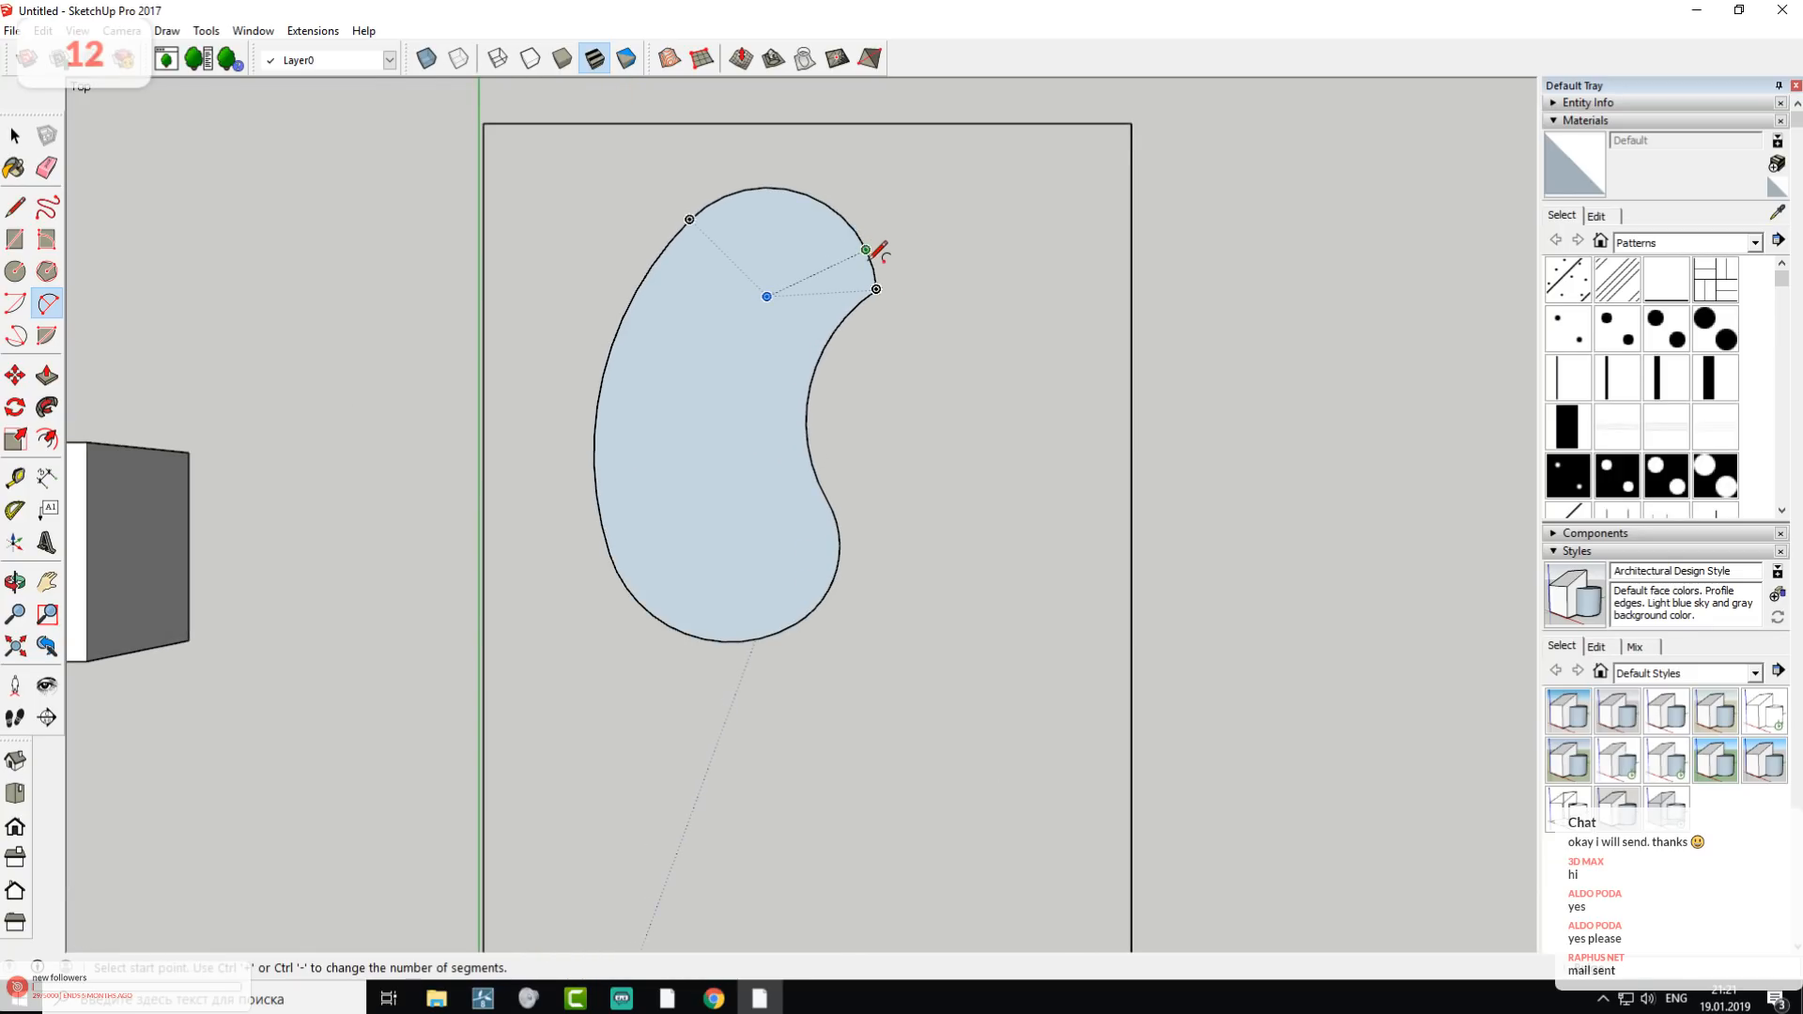
click(855, 231)
click(855, 308)
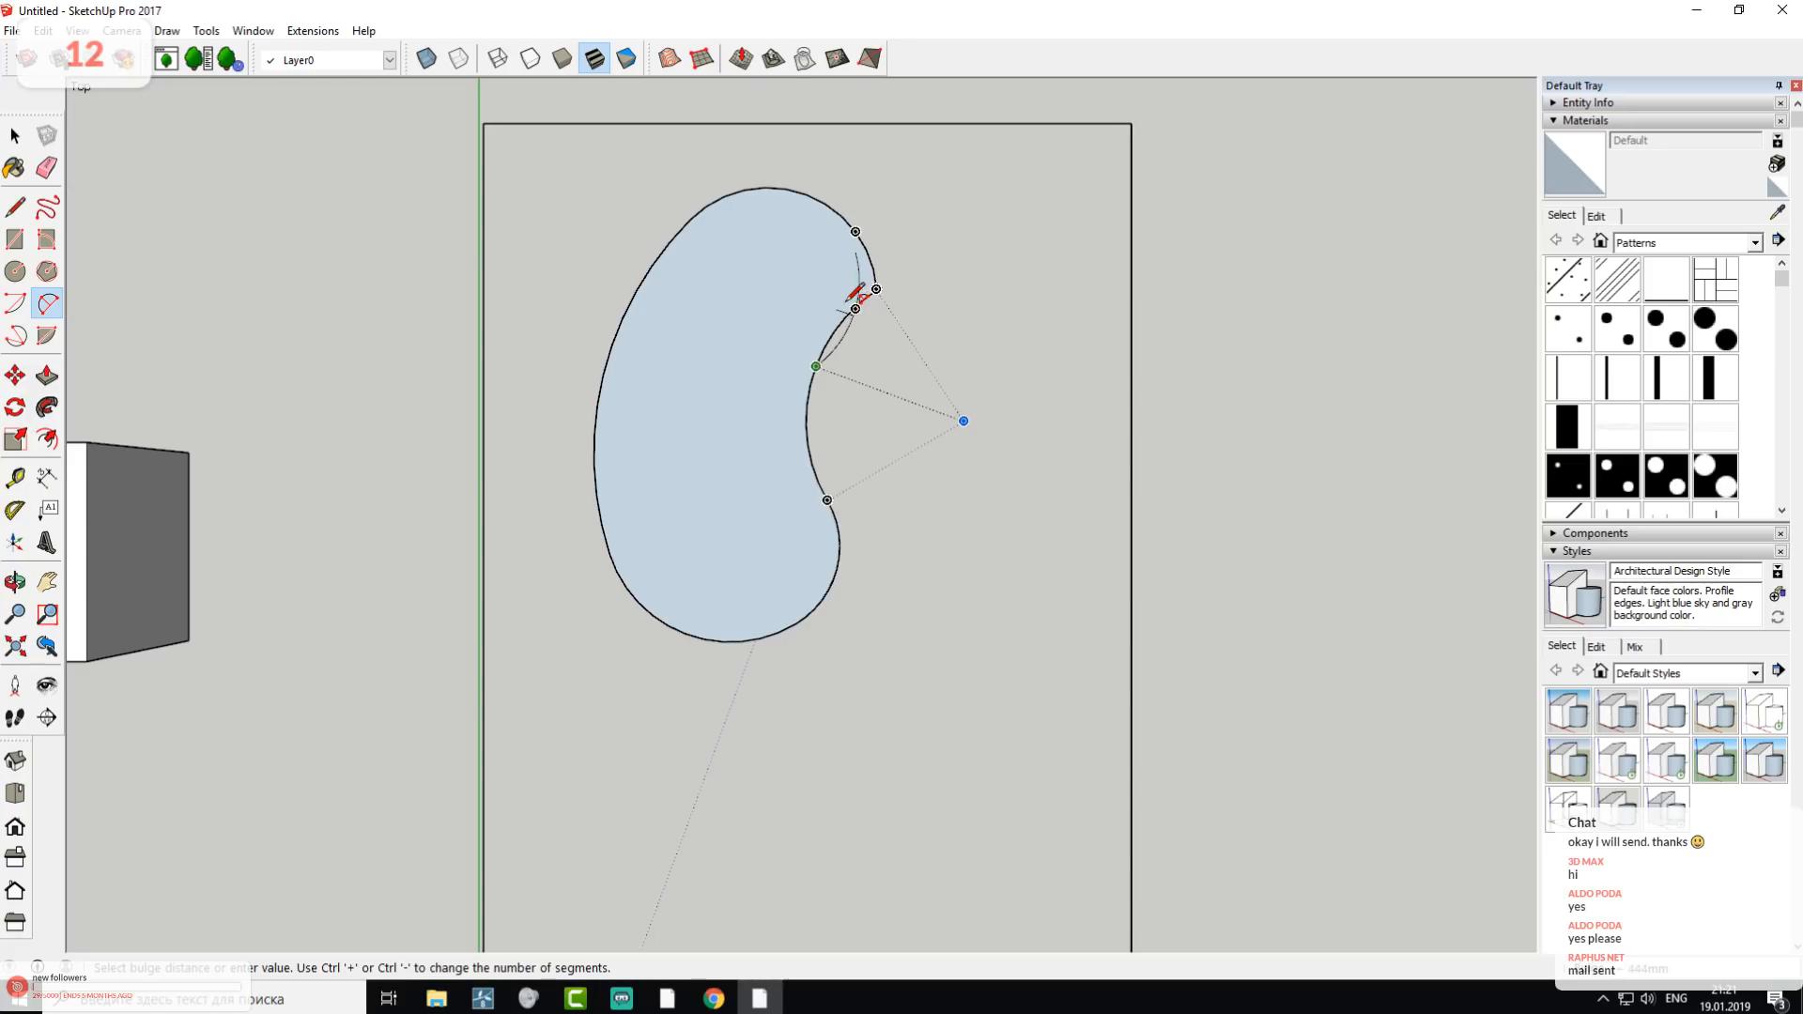
click(853, 295)
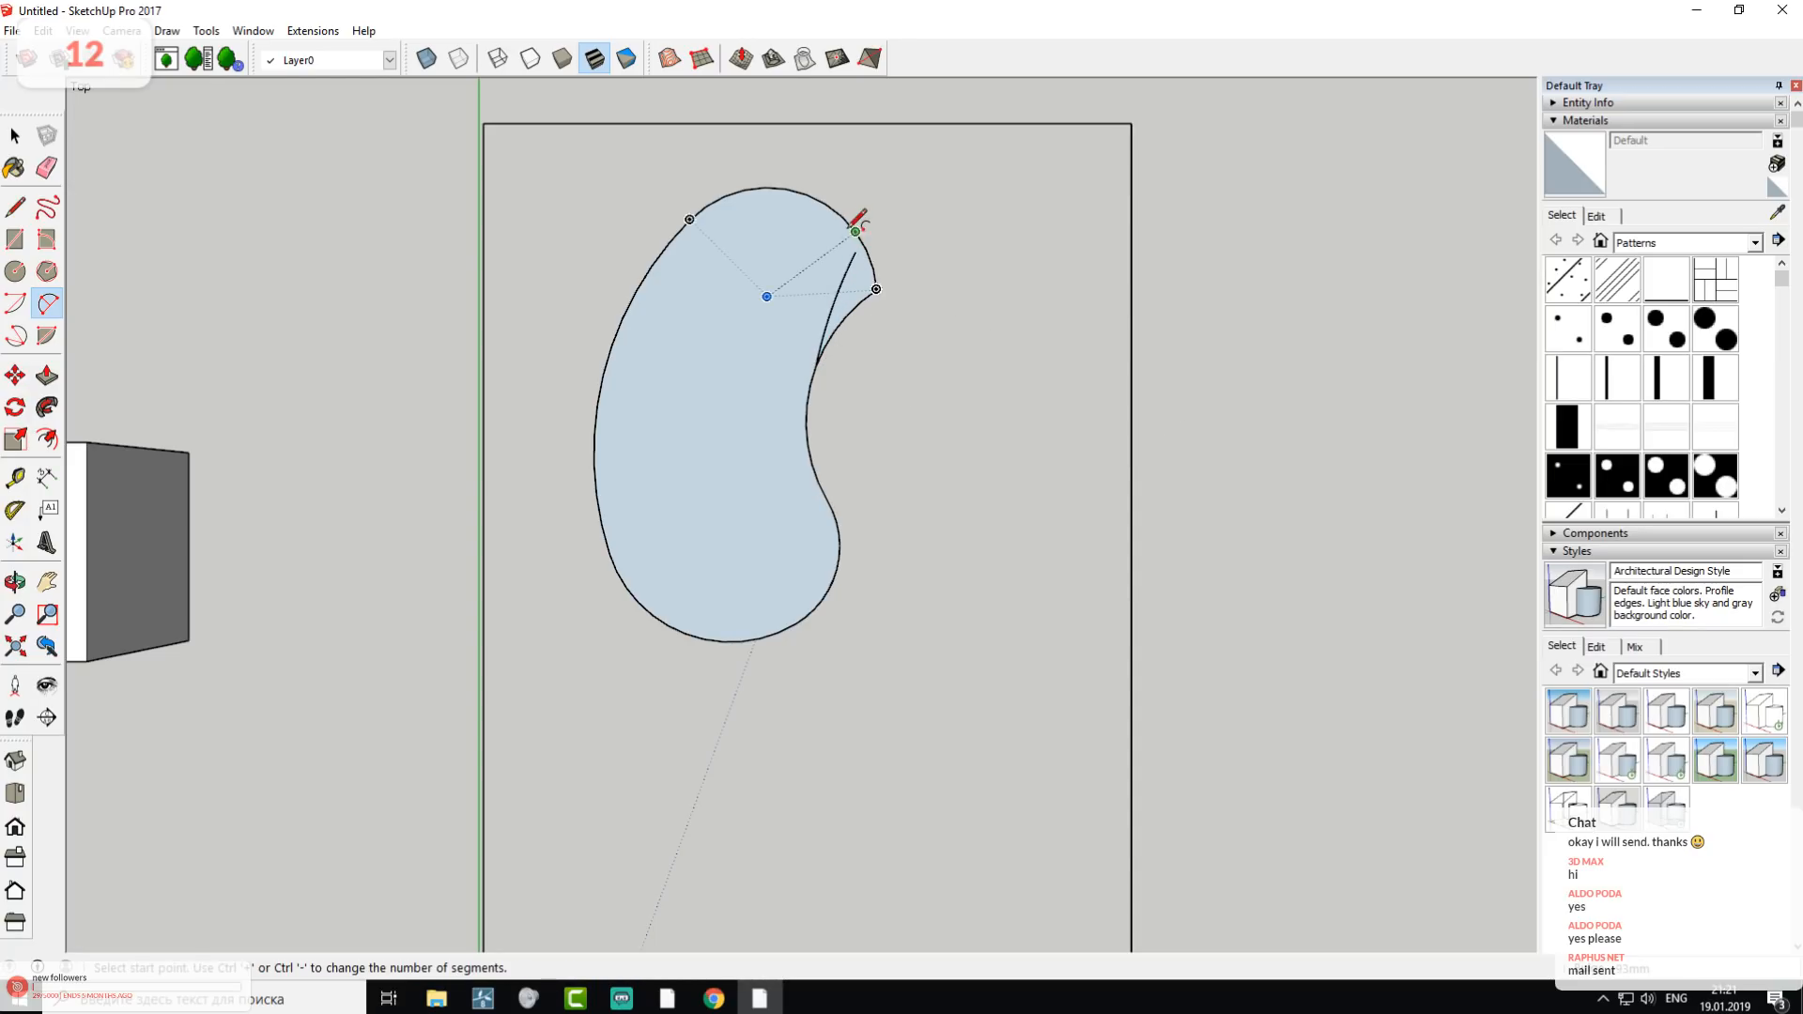
- Round the contour's sharp upper-right corner with a tangent arc and erase the leftover corner edges
click(876, 289)
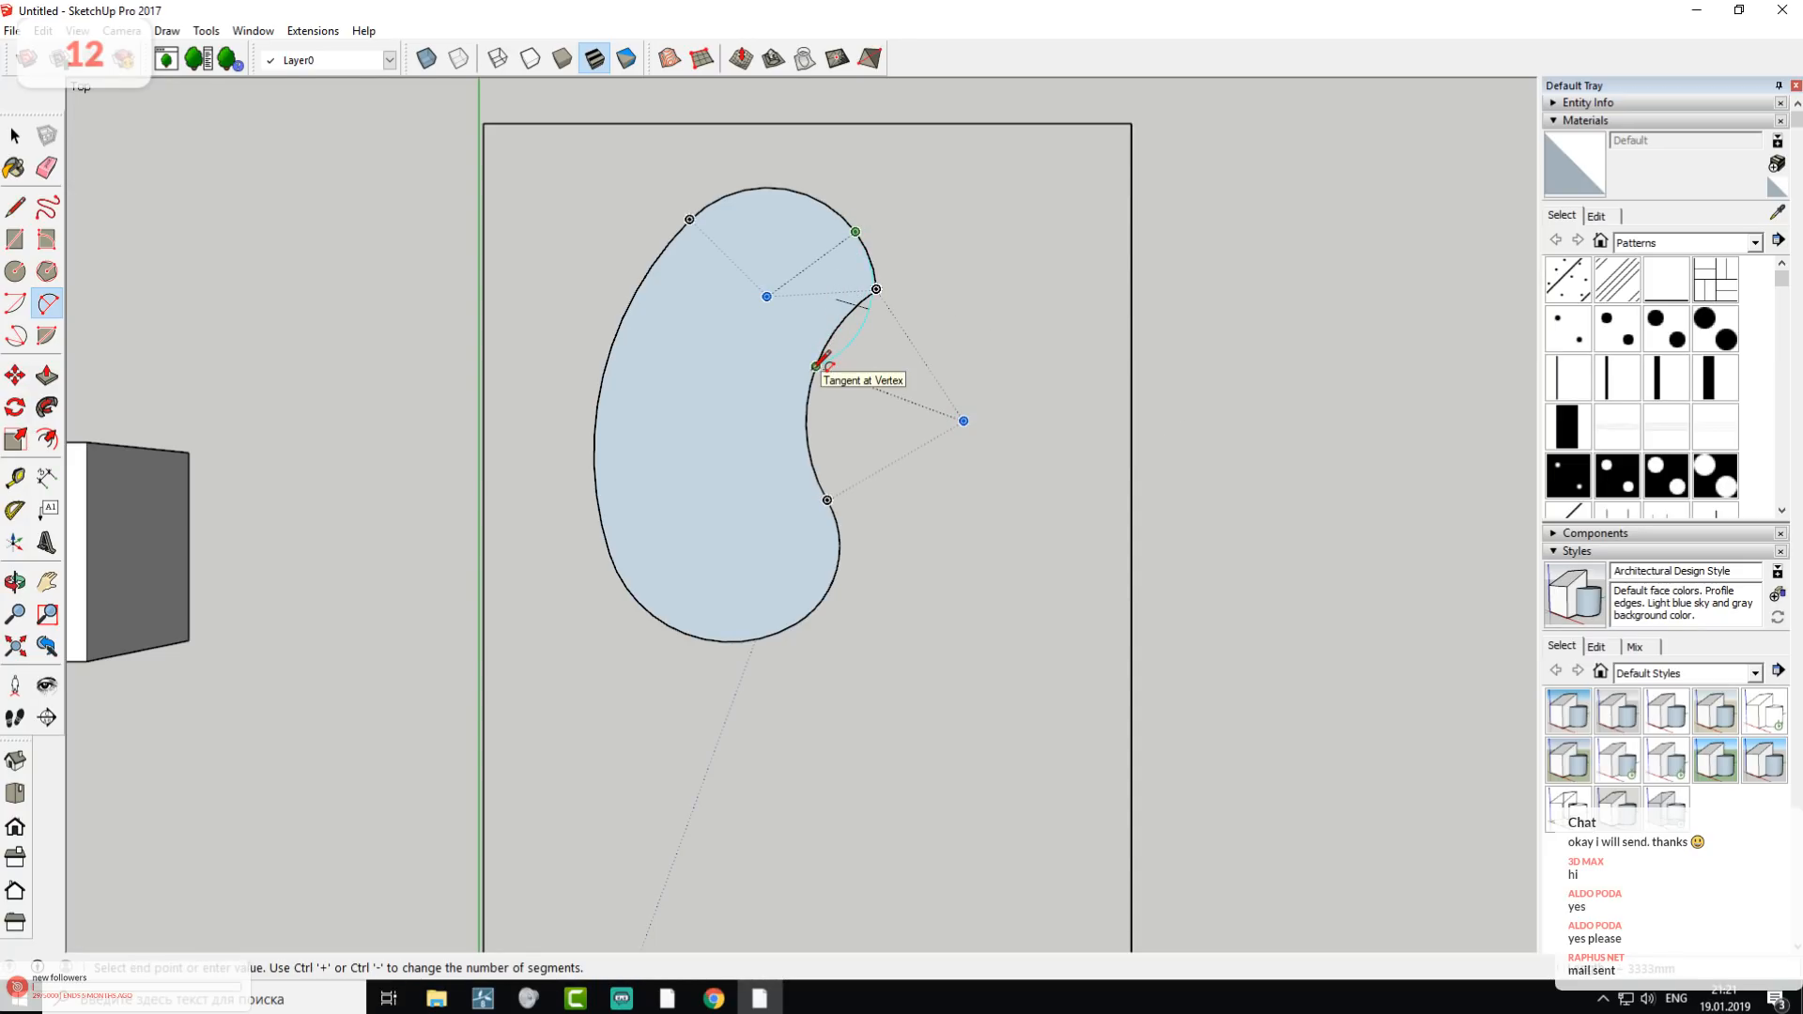
click(860, 301)
scroll(862, 298, up, 4)
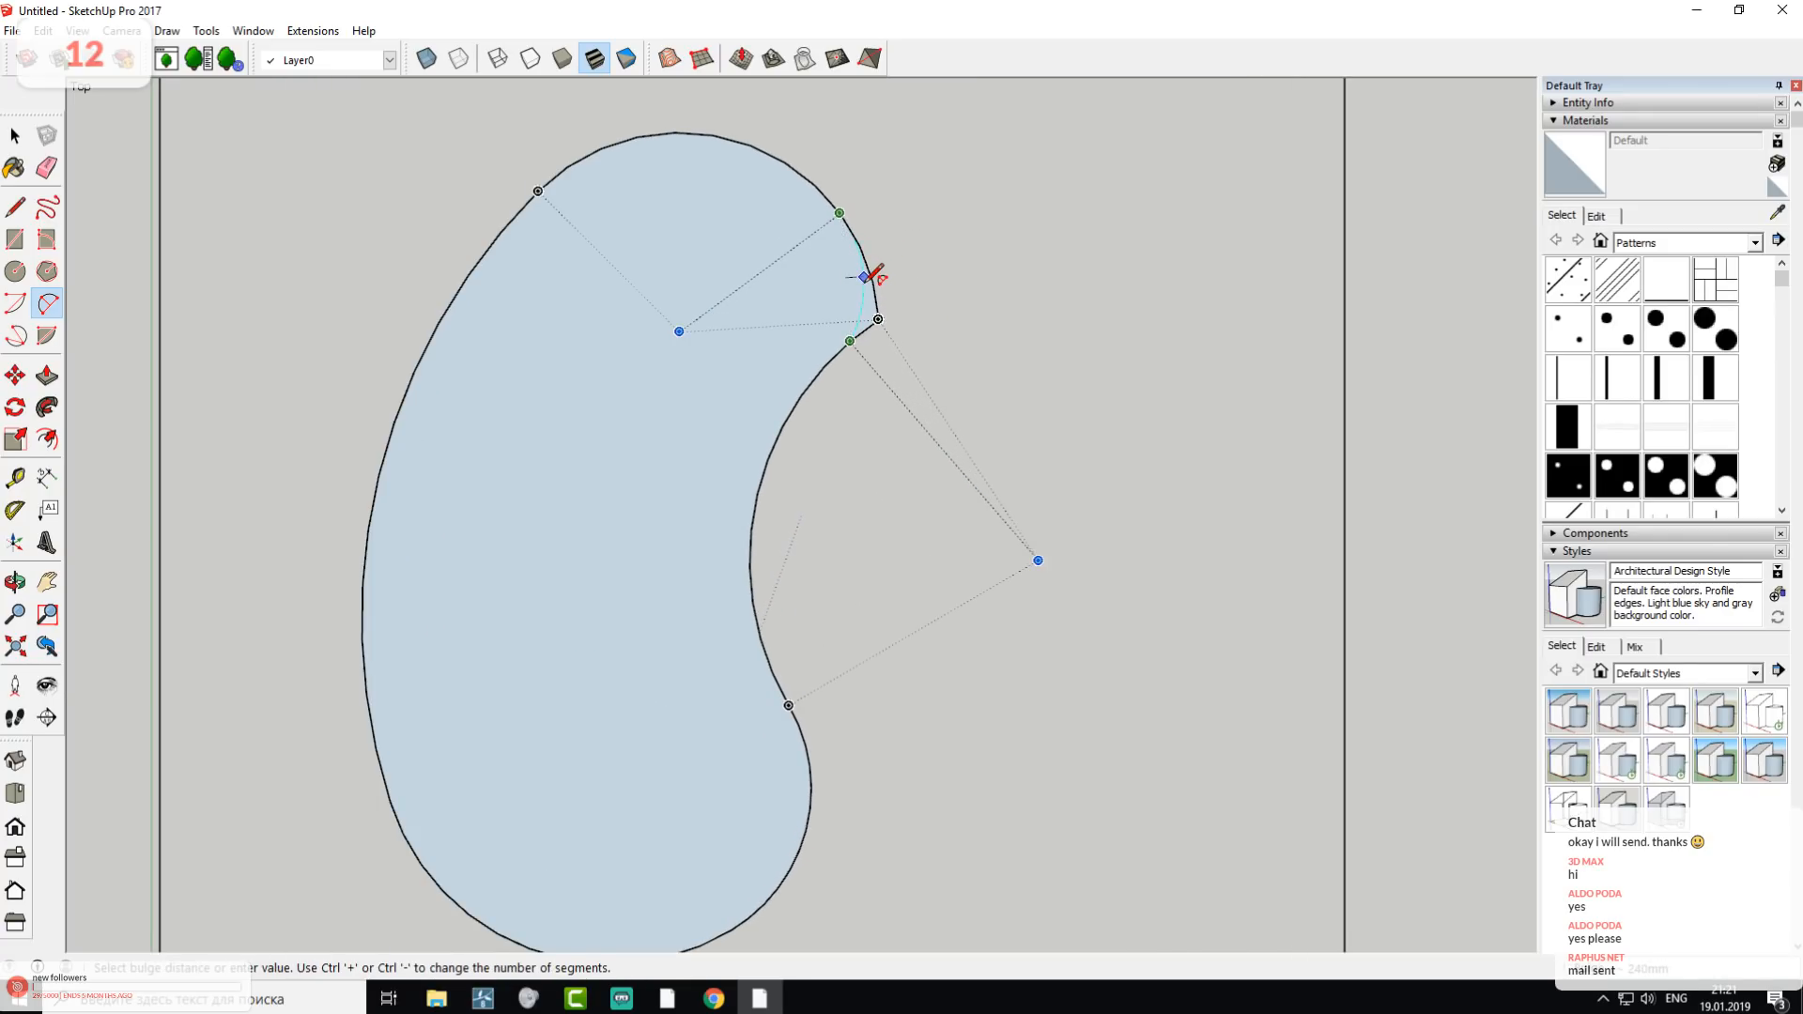
click(46, 168)
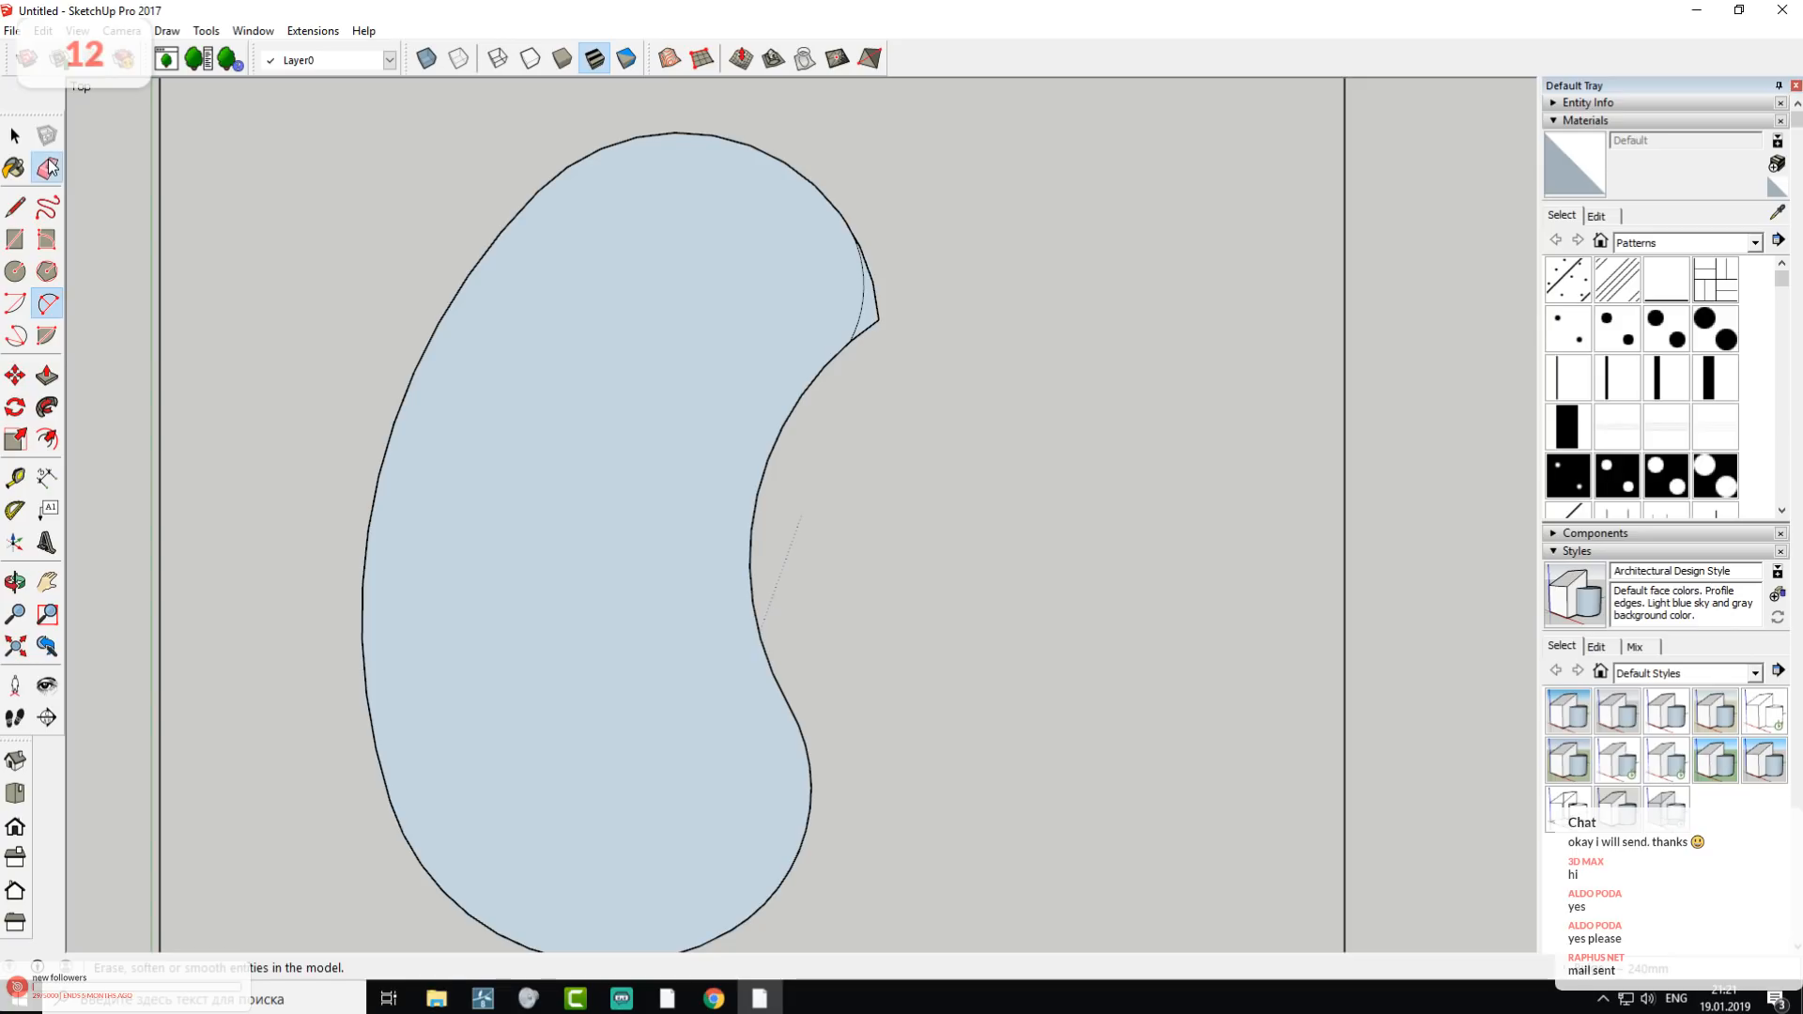
drag(878, 272, 849, 363)
- Delete the face inside the kidney-shaped contour, keeping only its outline
click(15, 137)
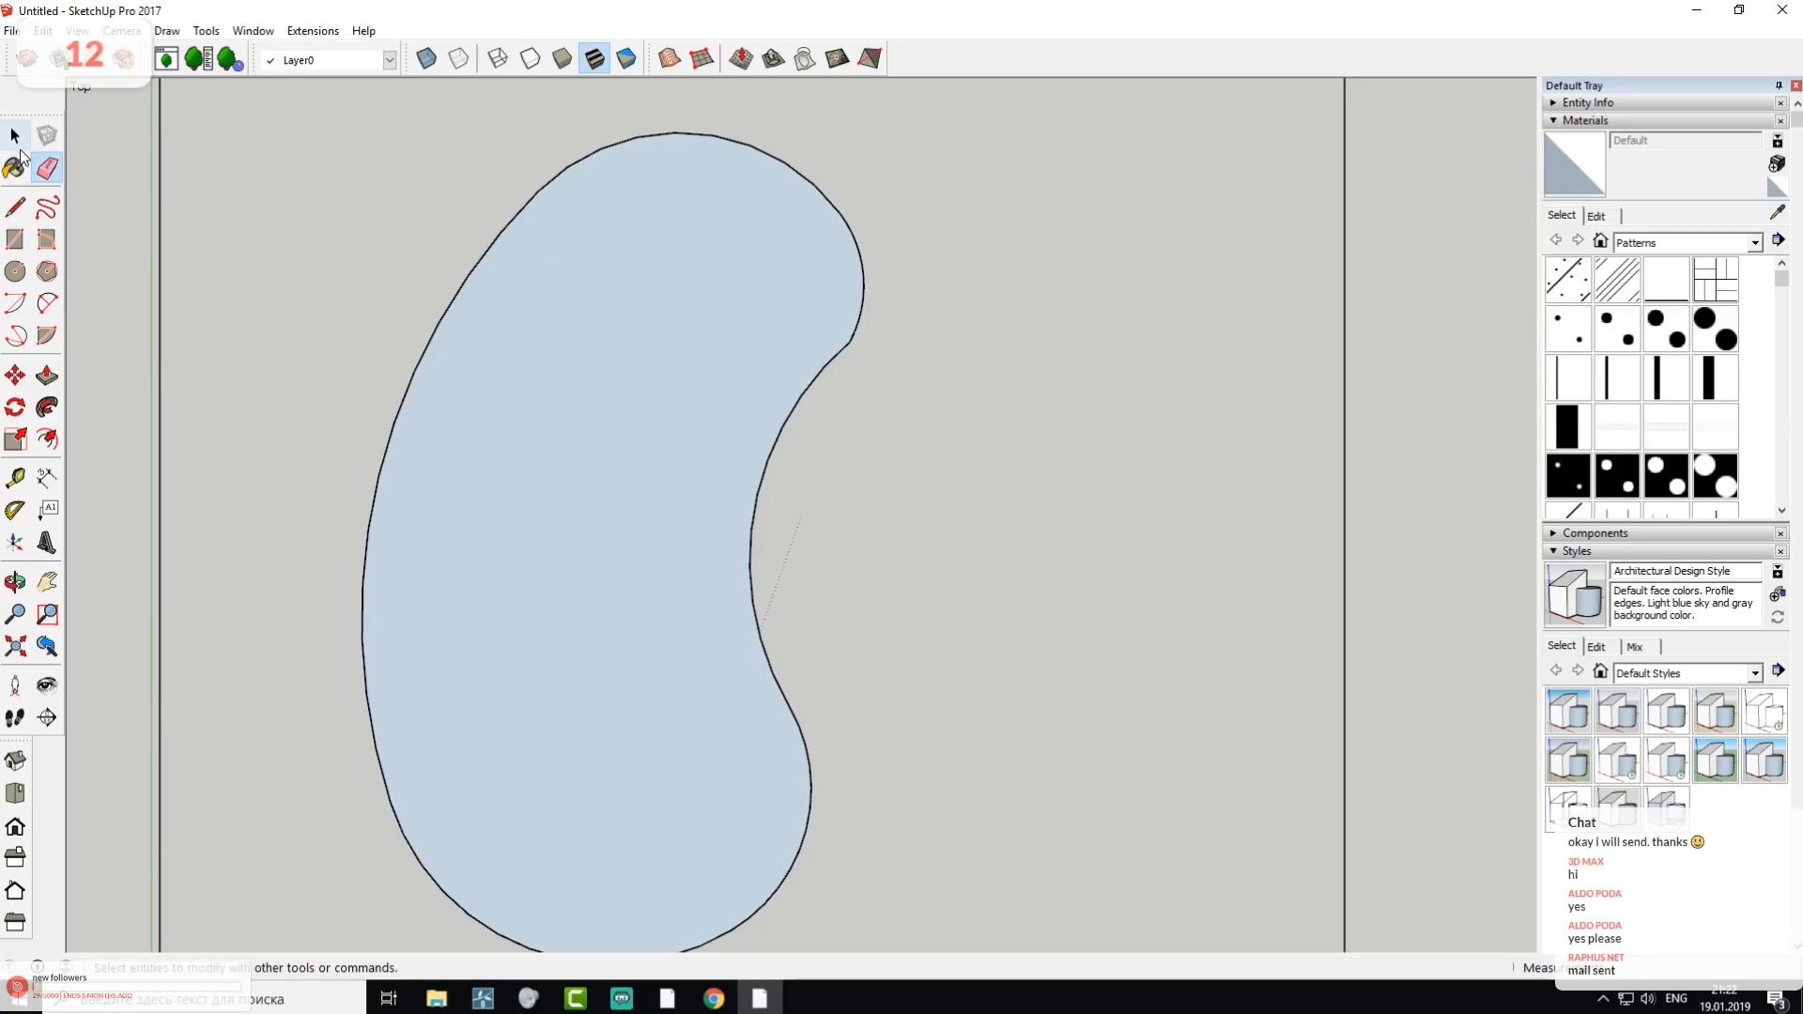
click(569, 382)
key(Delete)
- Examine the contour inside the rectangular outline in perspective, then return to the top view
scroll(630, 419, down, 1)
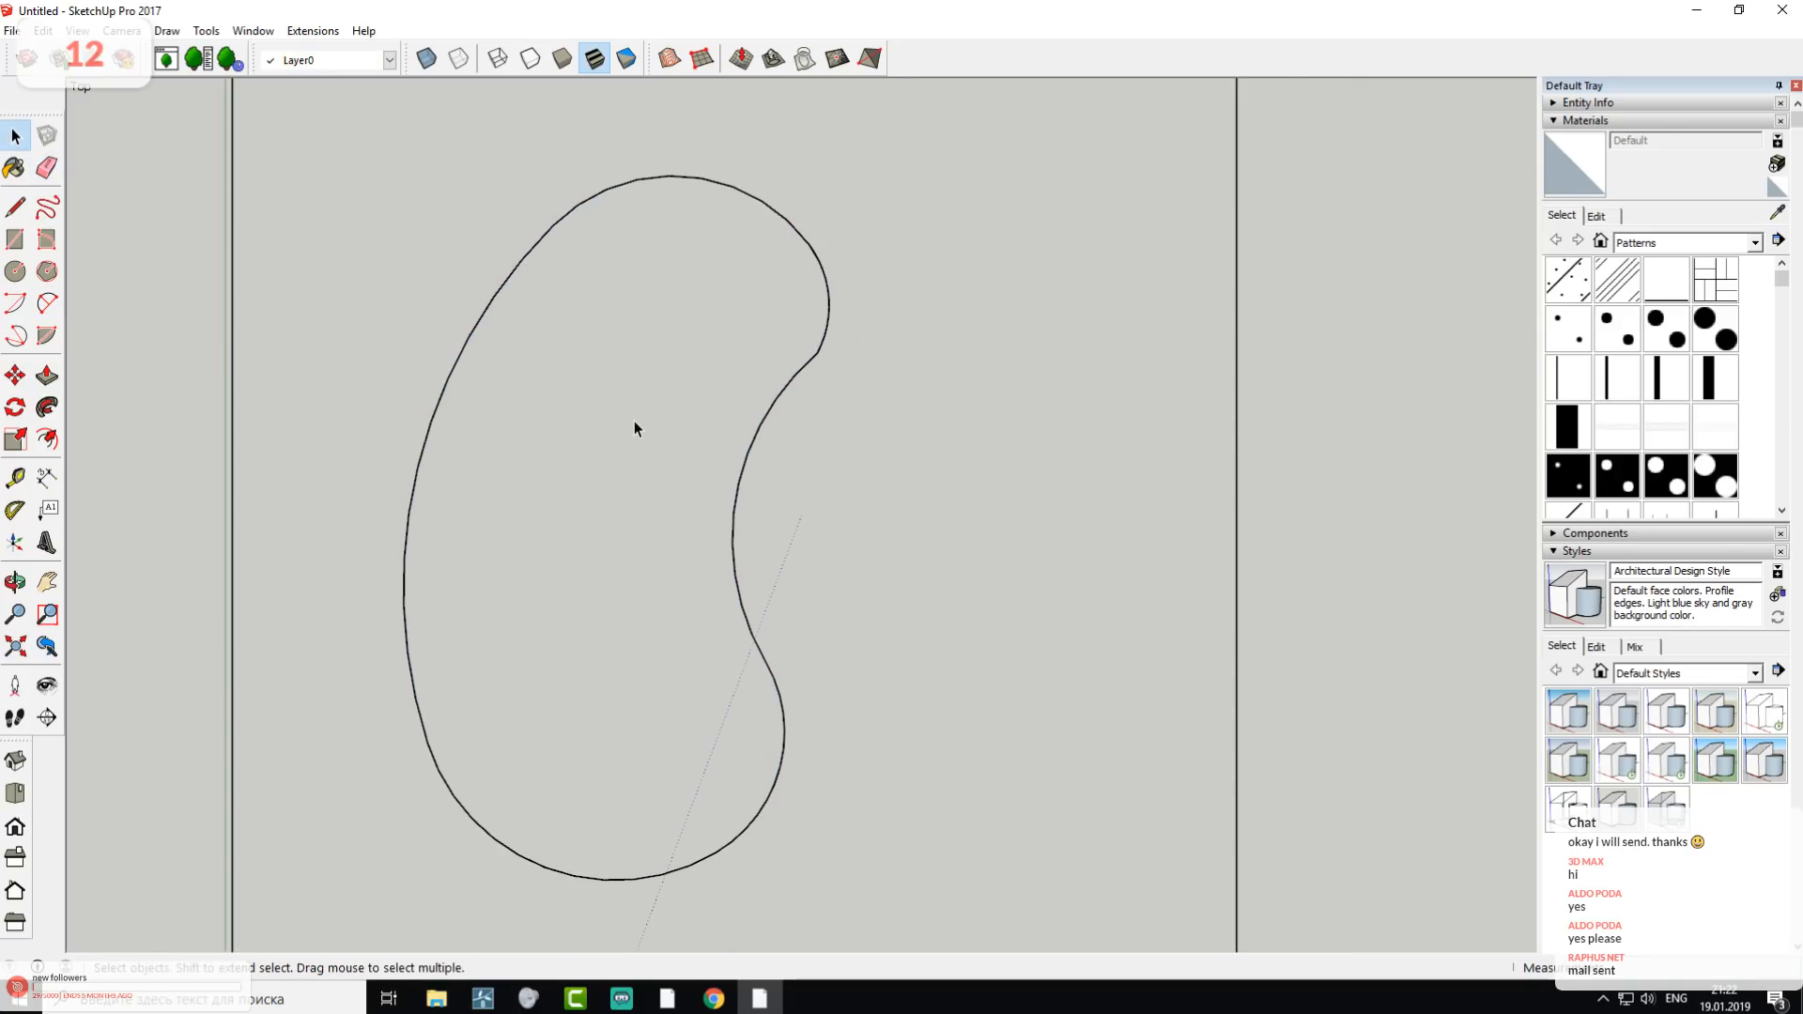
scroll(709, 564, down, 2)
middle_drag(724, 620, 766, 555)
drag(765, 555, 714, 723)
middle_drag(714, 723, 728, 709)
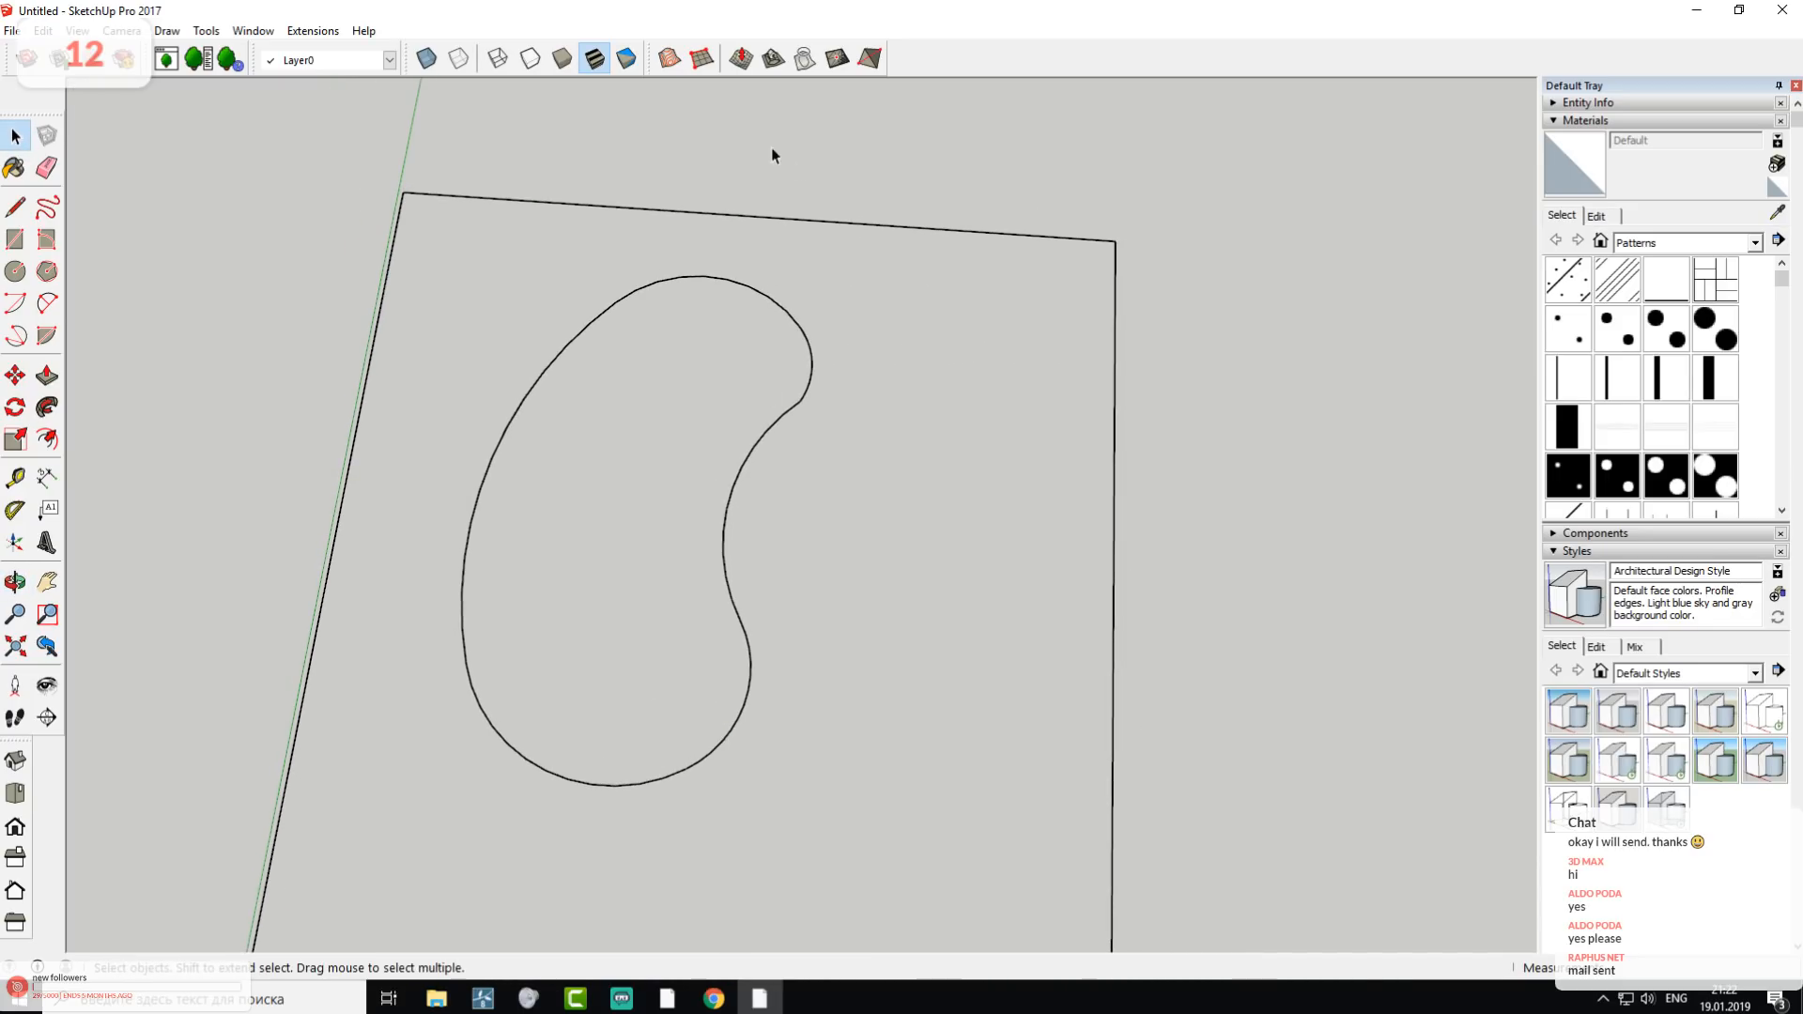
middle_drag(829, 268, 764, 435)
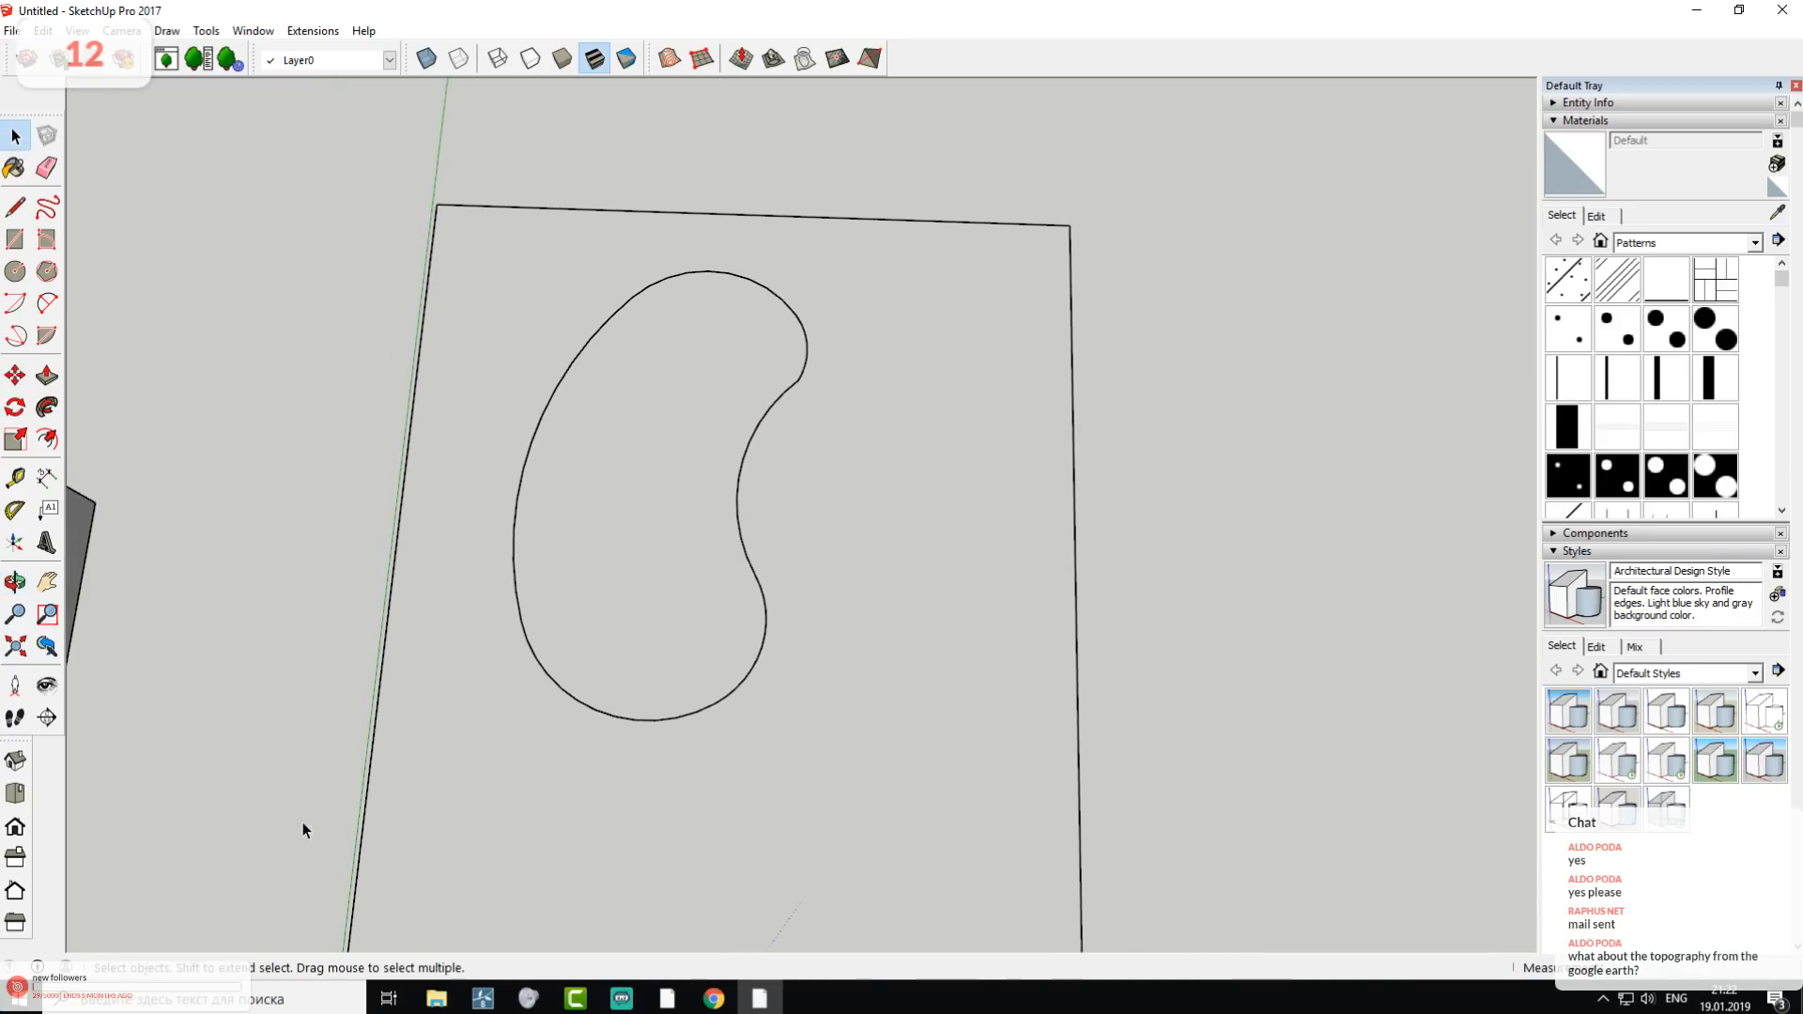
click(12, 830)
scroll(861, 593, down, 4)
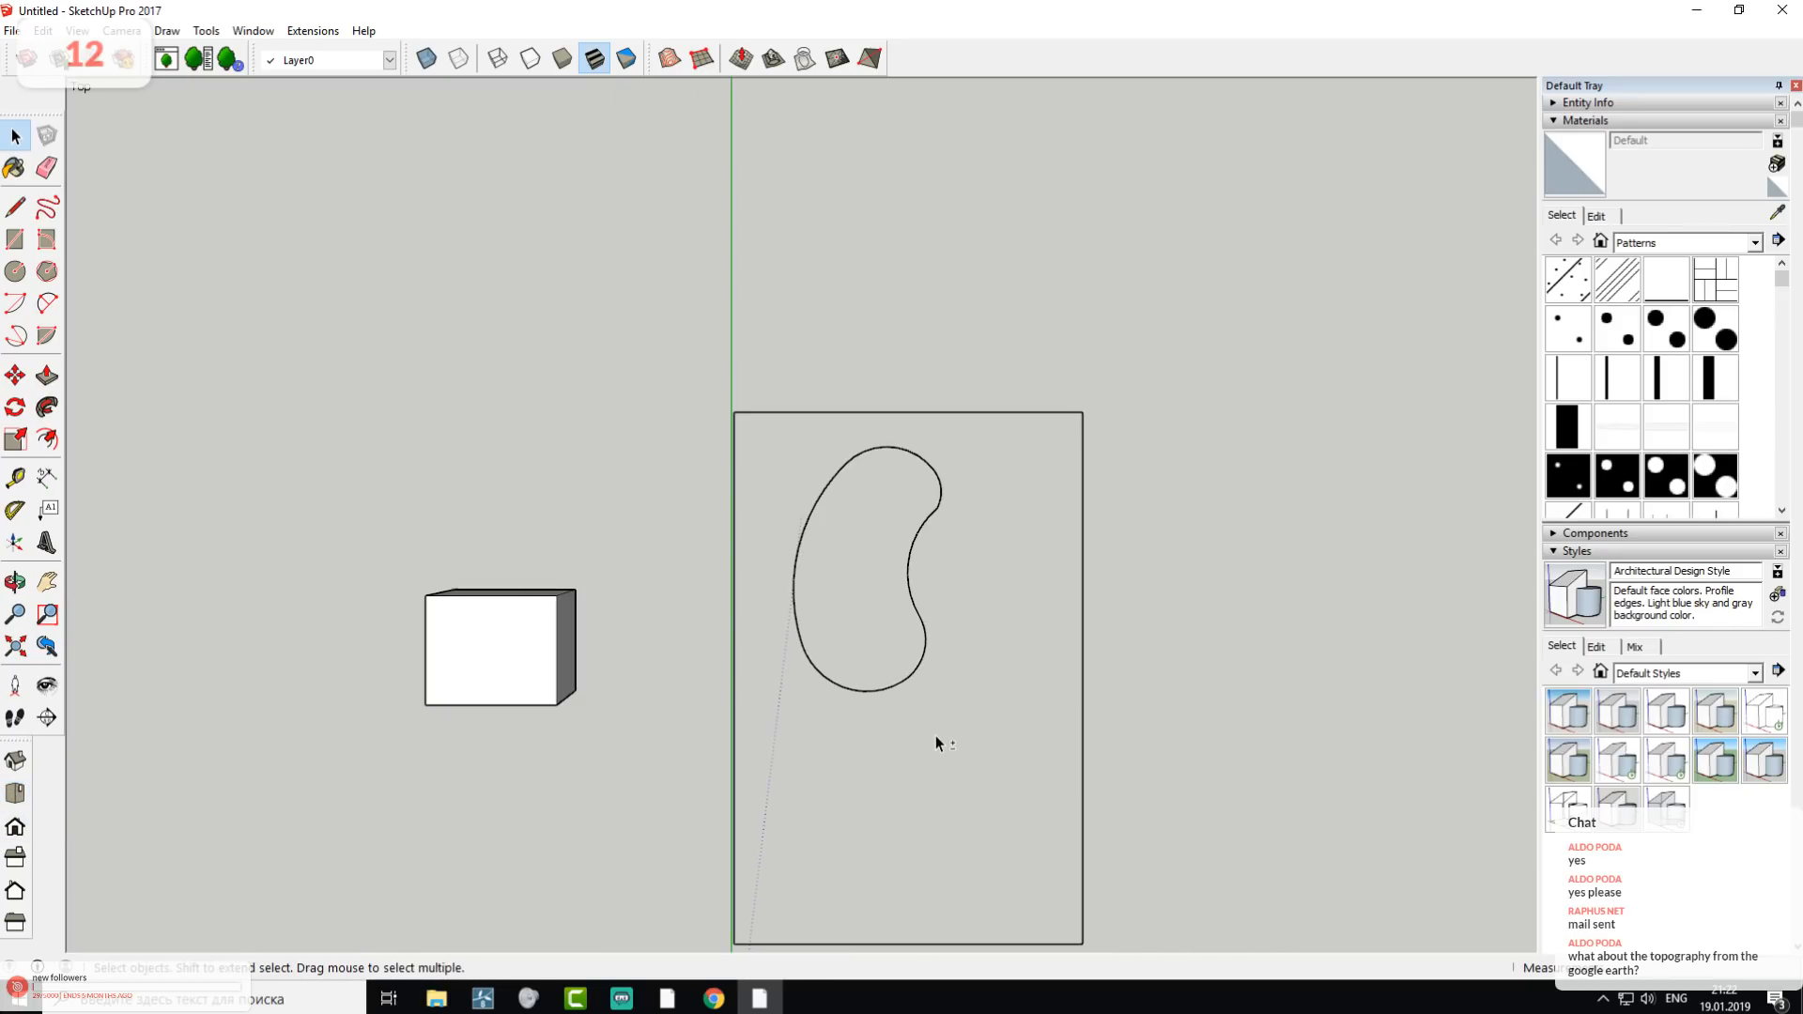
shift+middle_drag(994, 777, 944, 661)
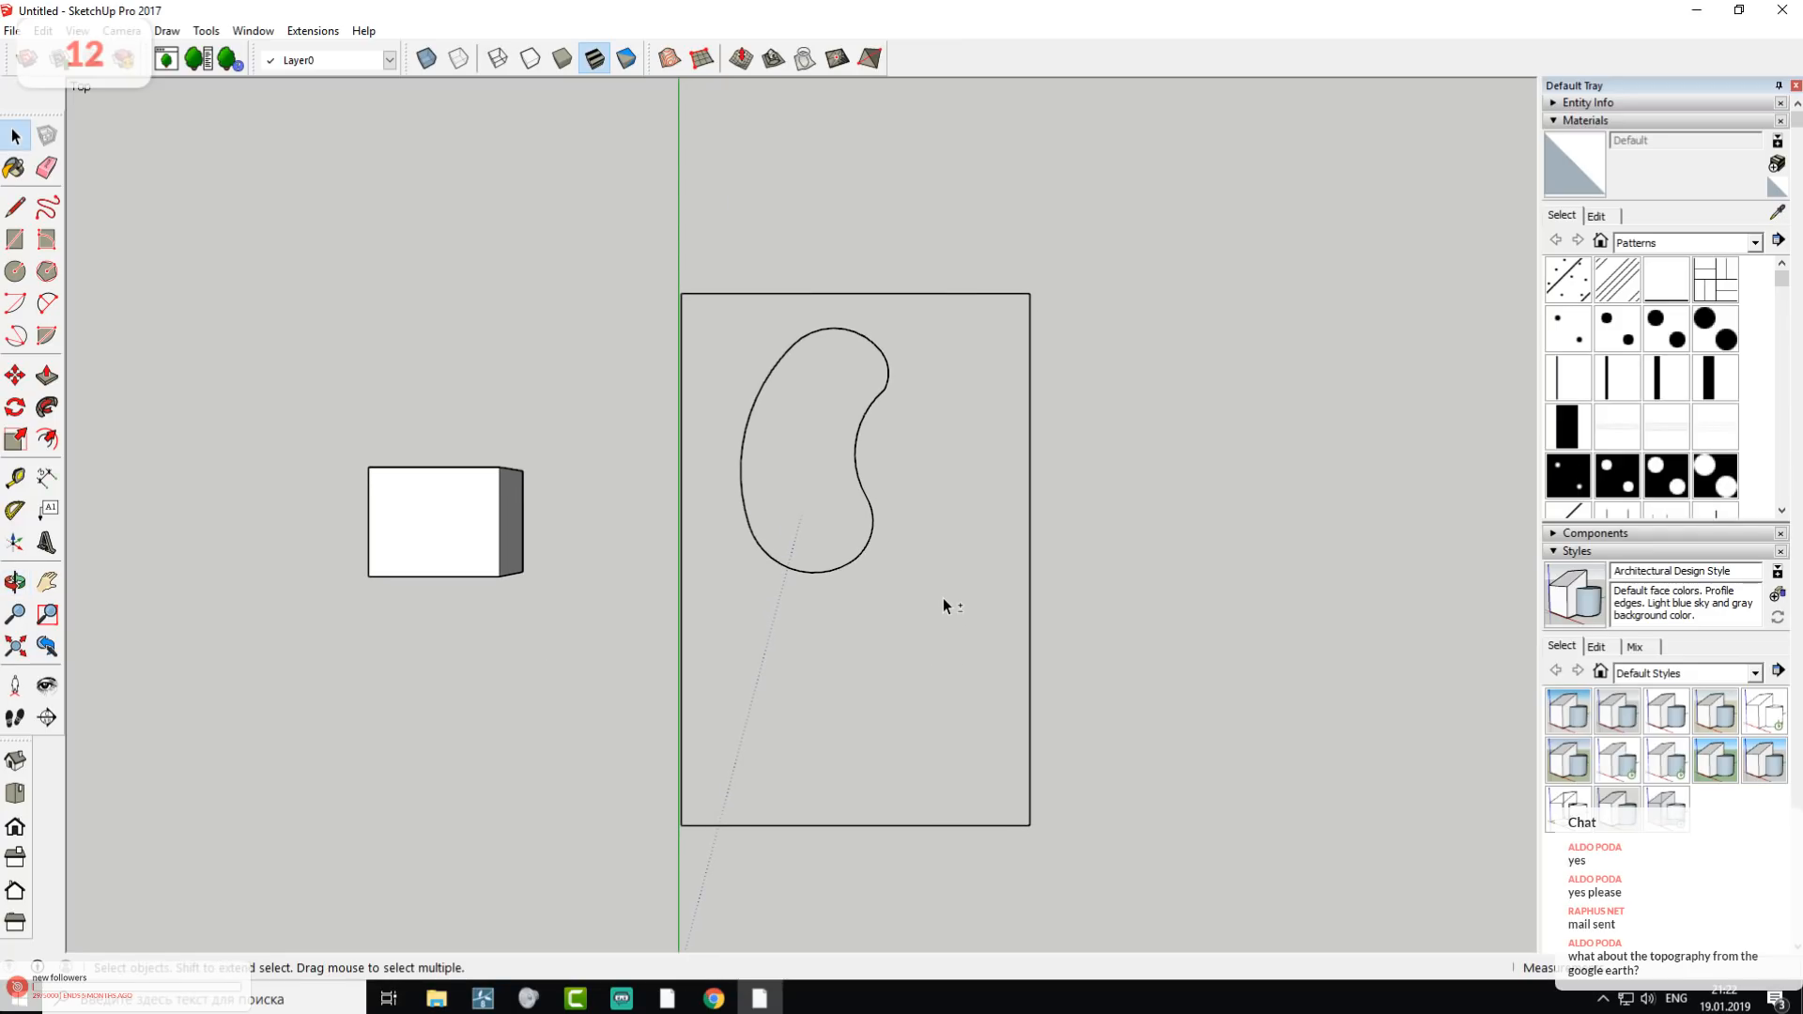
scroll(945, 604, up, 3)
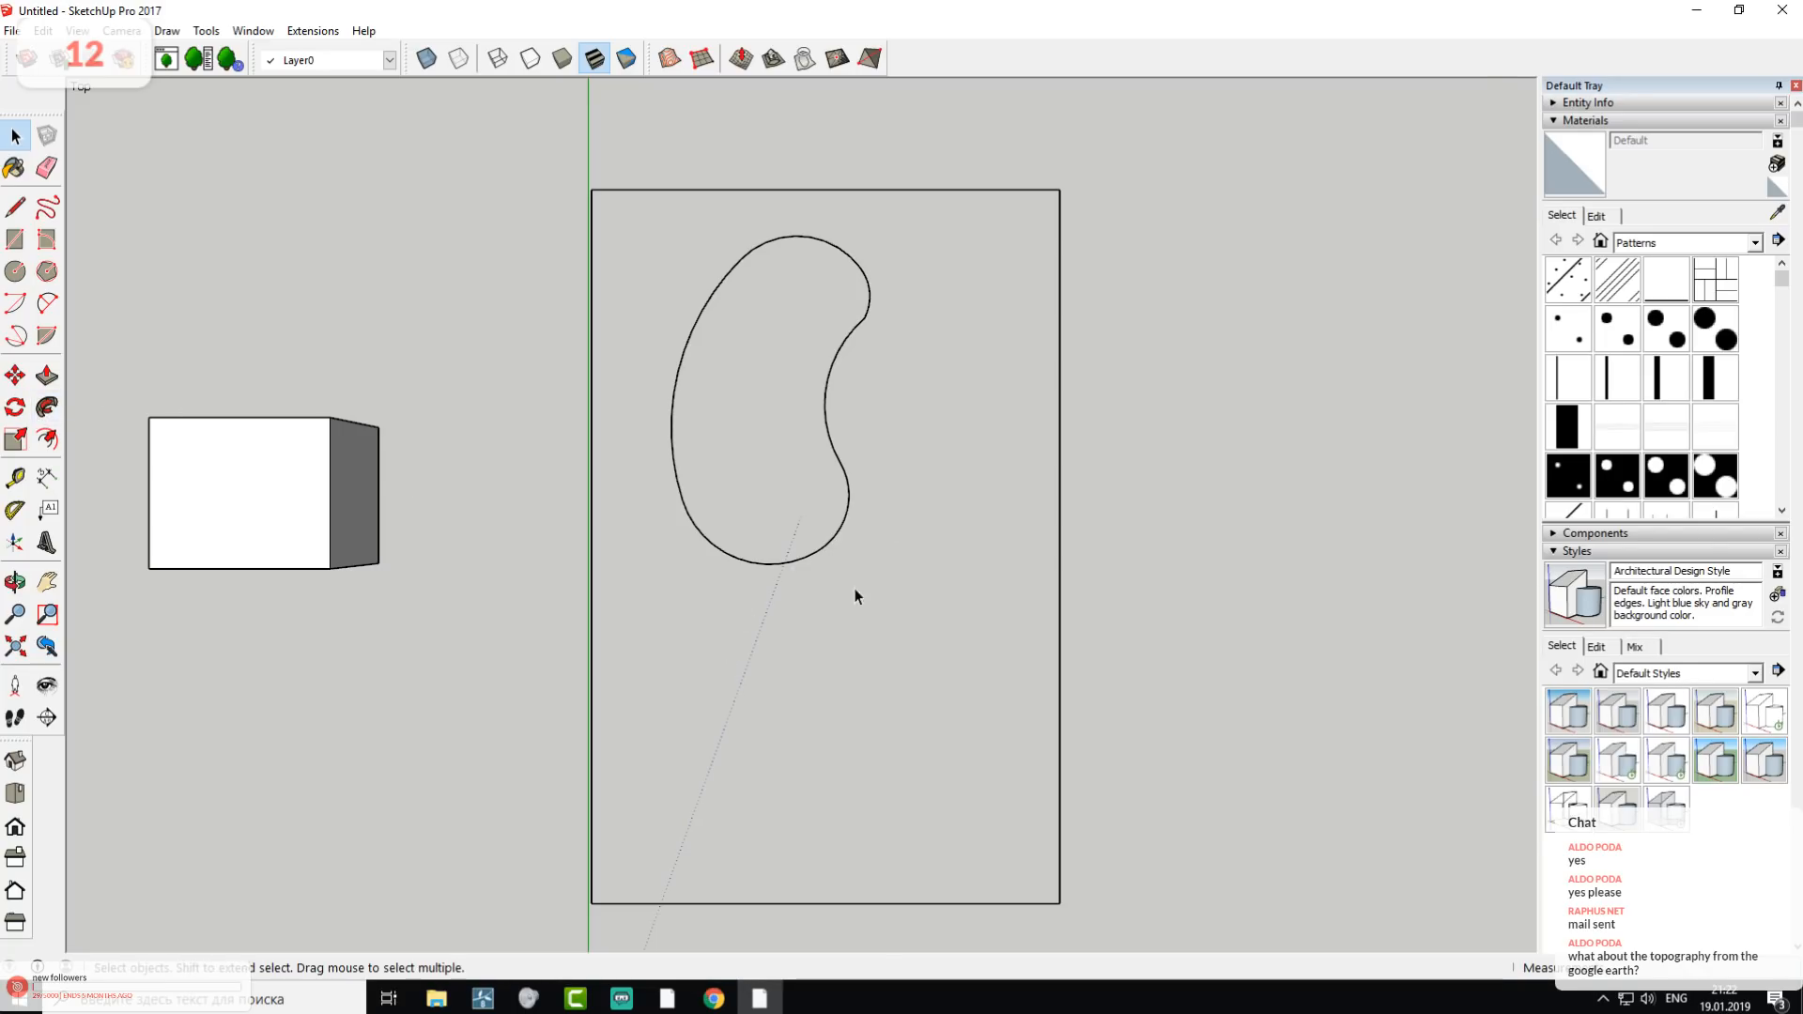
- Try to offset the contour's top and left arcs slightly inward one at a time, then undo both offsets
click(47, 438)
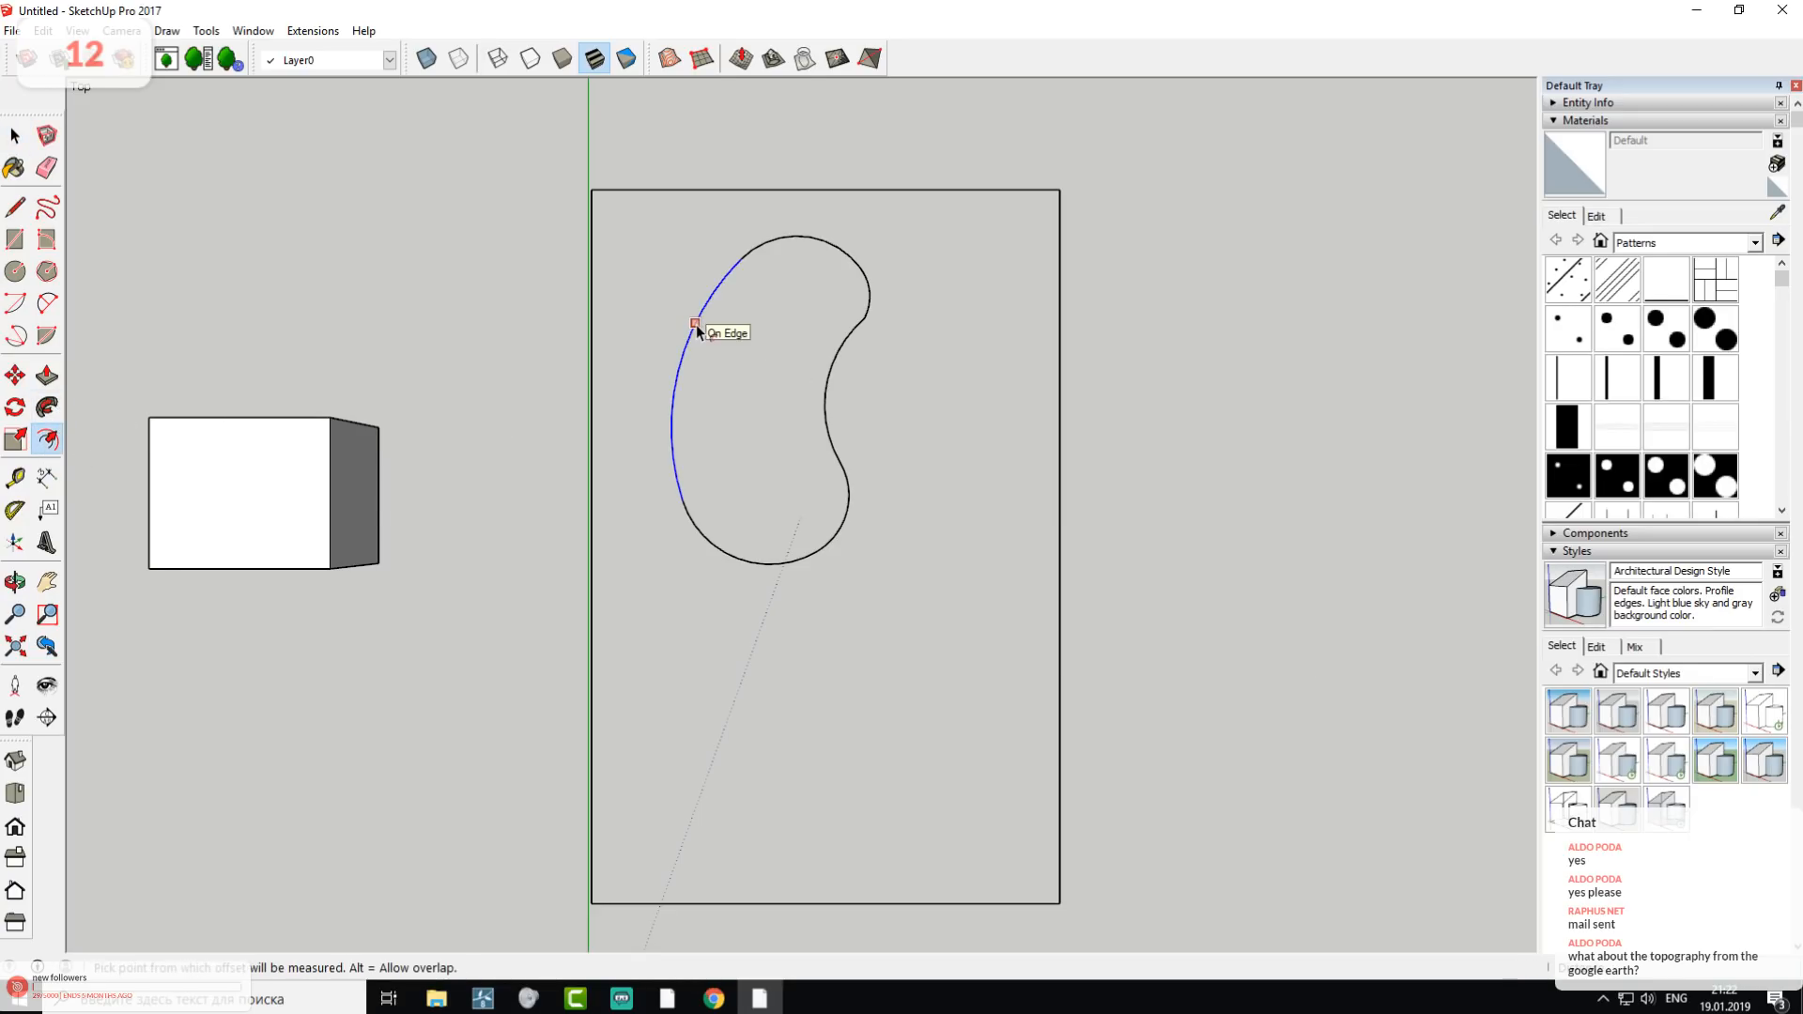
click(785, 239)
click(789, 257)
click(725, 279)
click(732, 282)
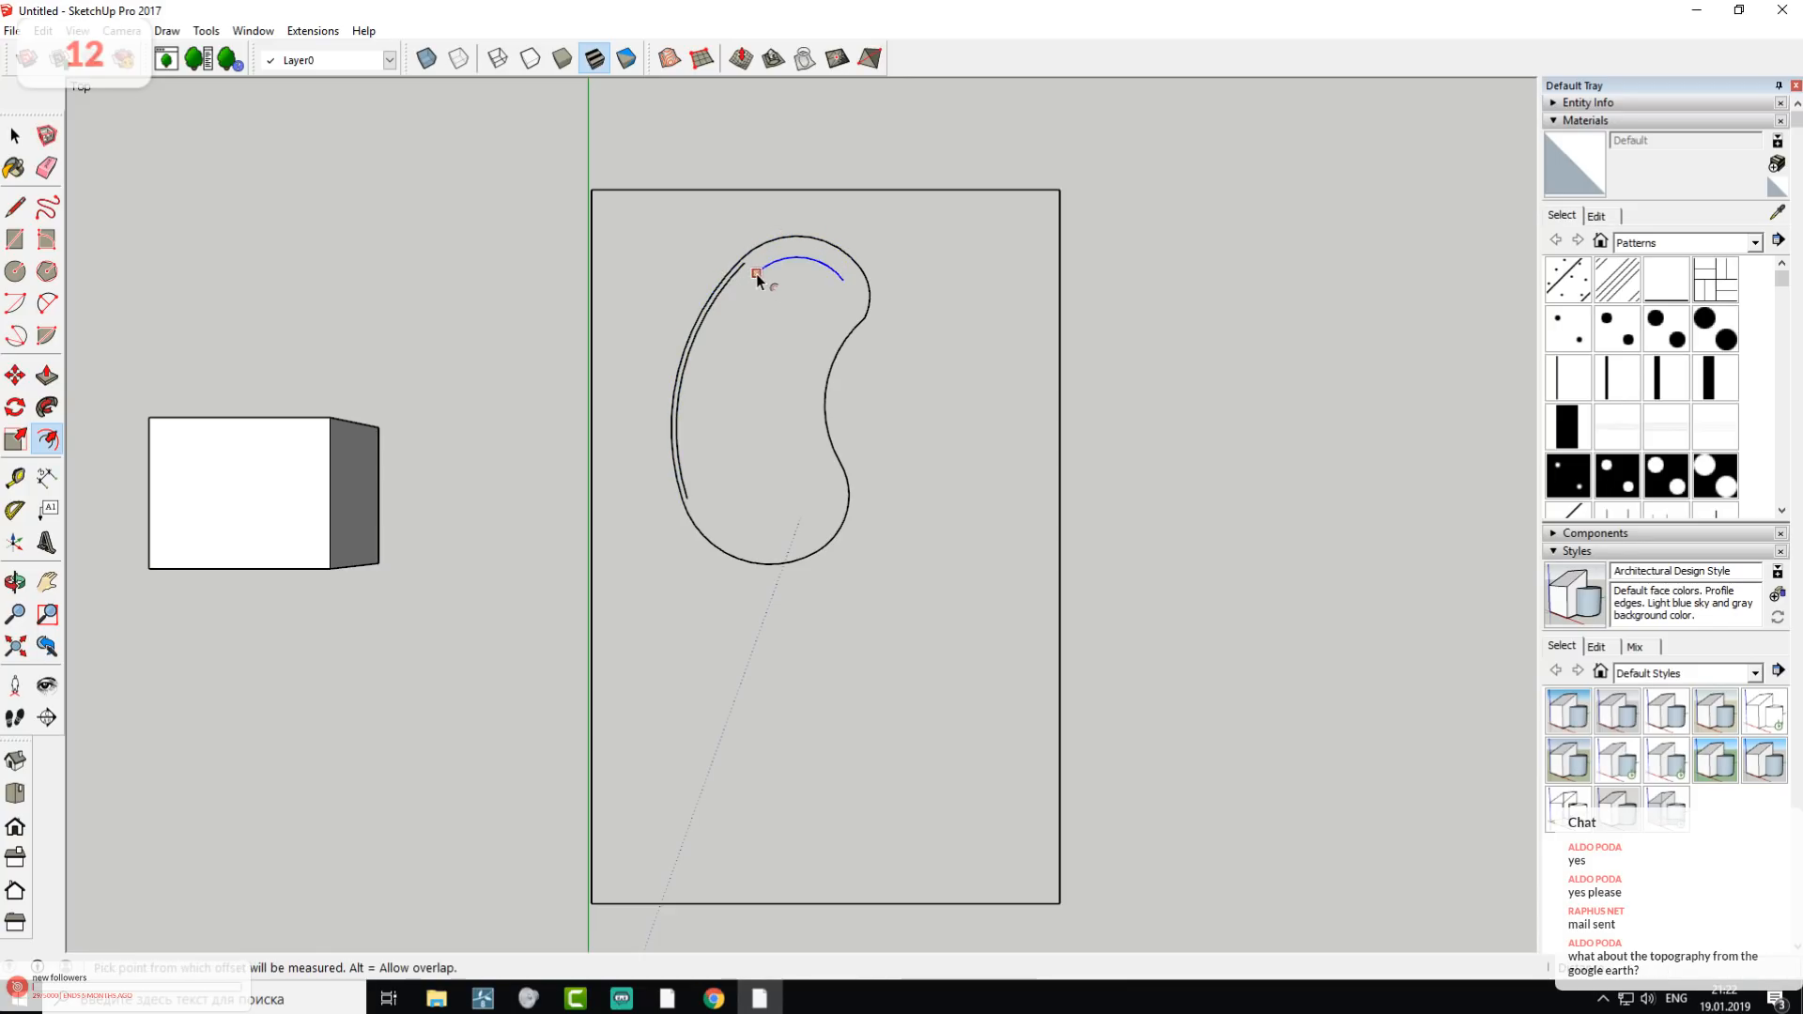
key(ctrl+z)
key(ctrl+z)
click(15, 135)
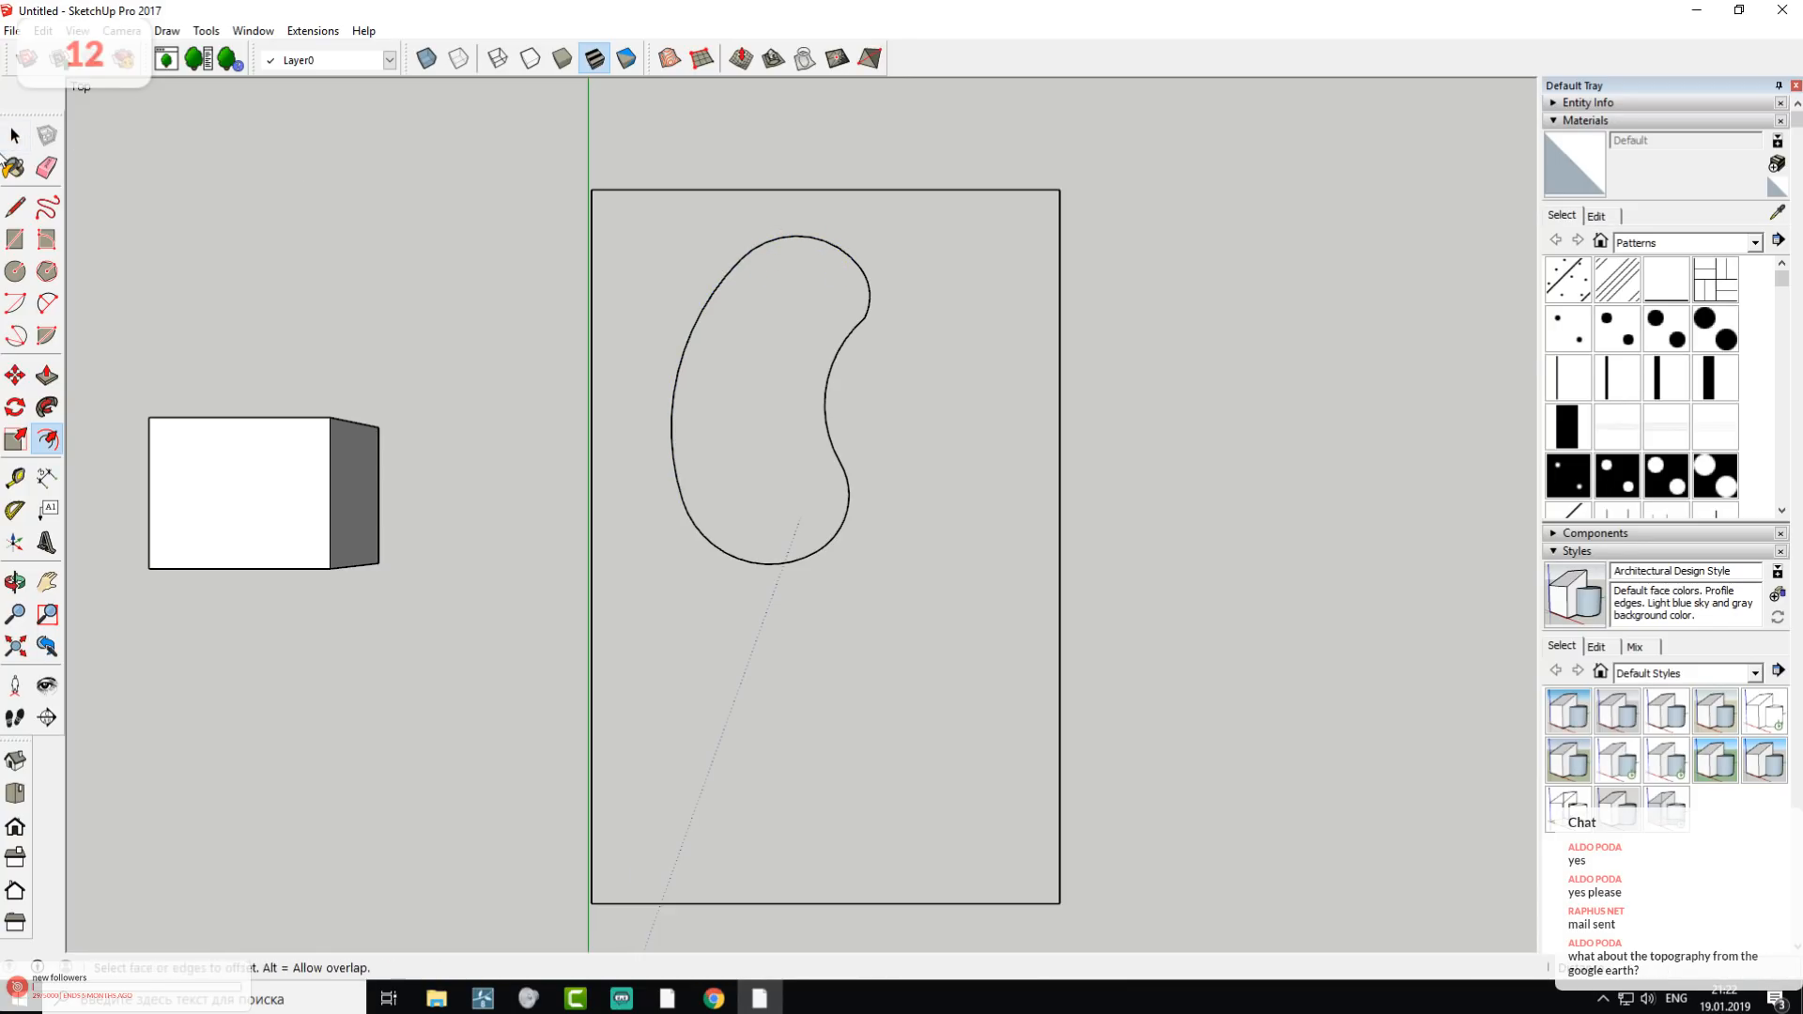
- Try to offset the entire kidney-shaped contour as one selection of edges
drag(621, 228, 928, 619)
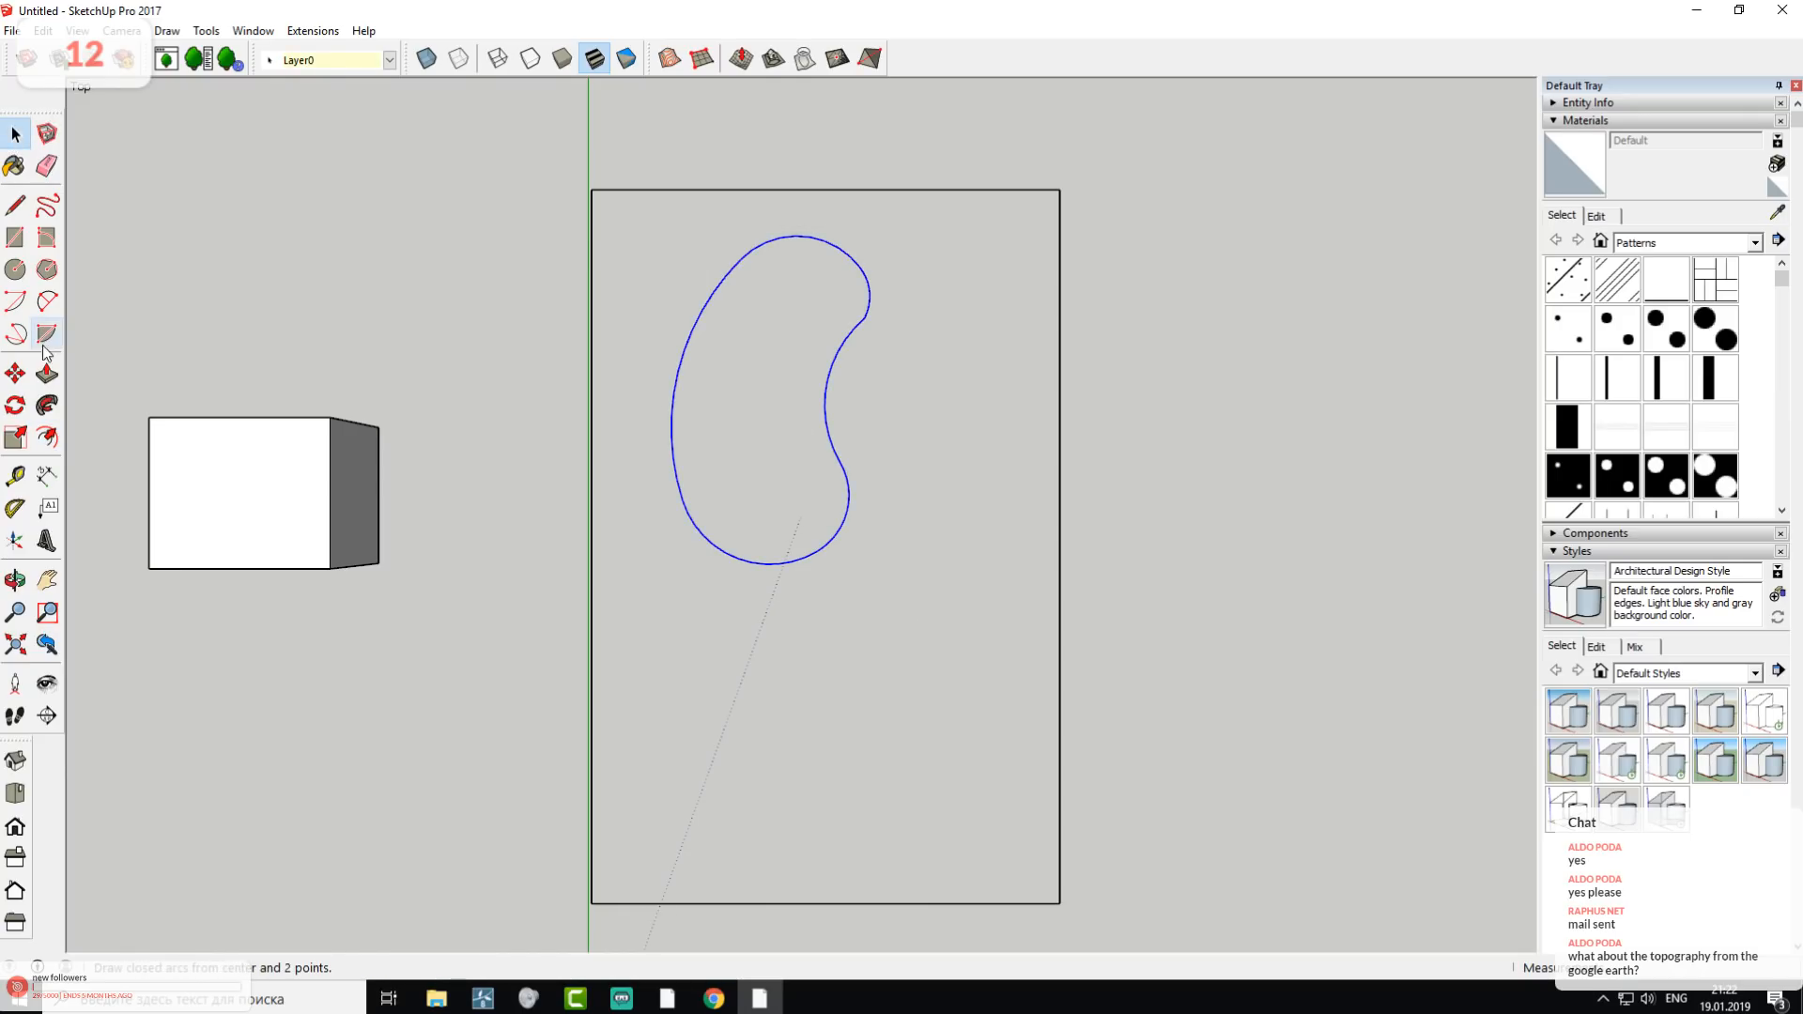
click(46, 437)
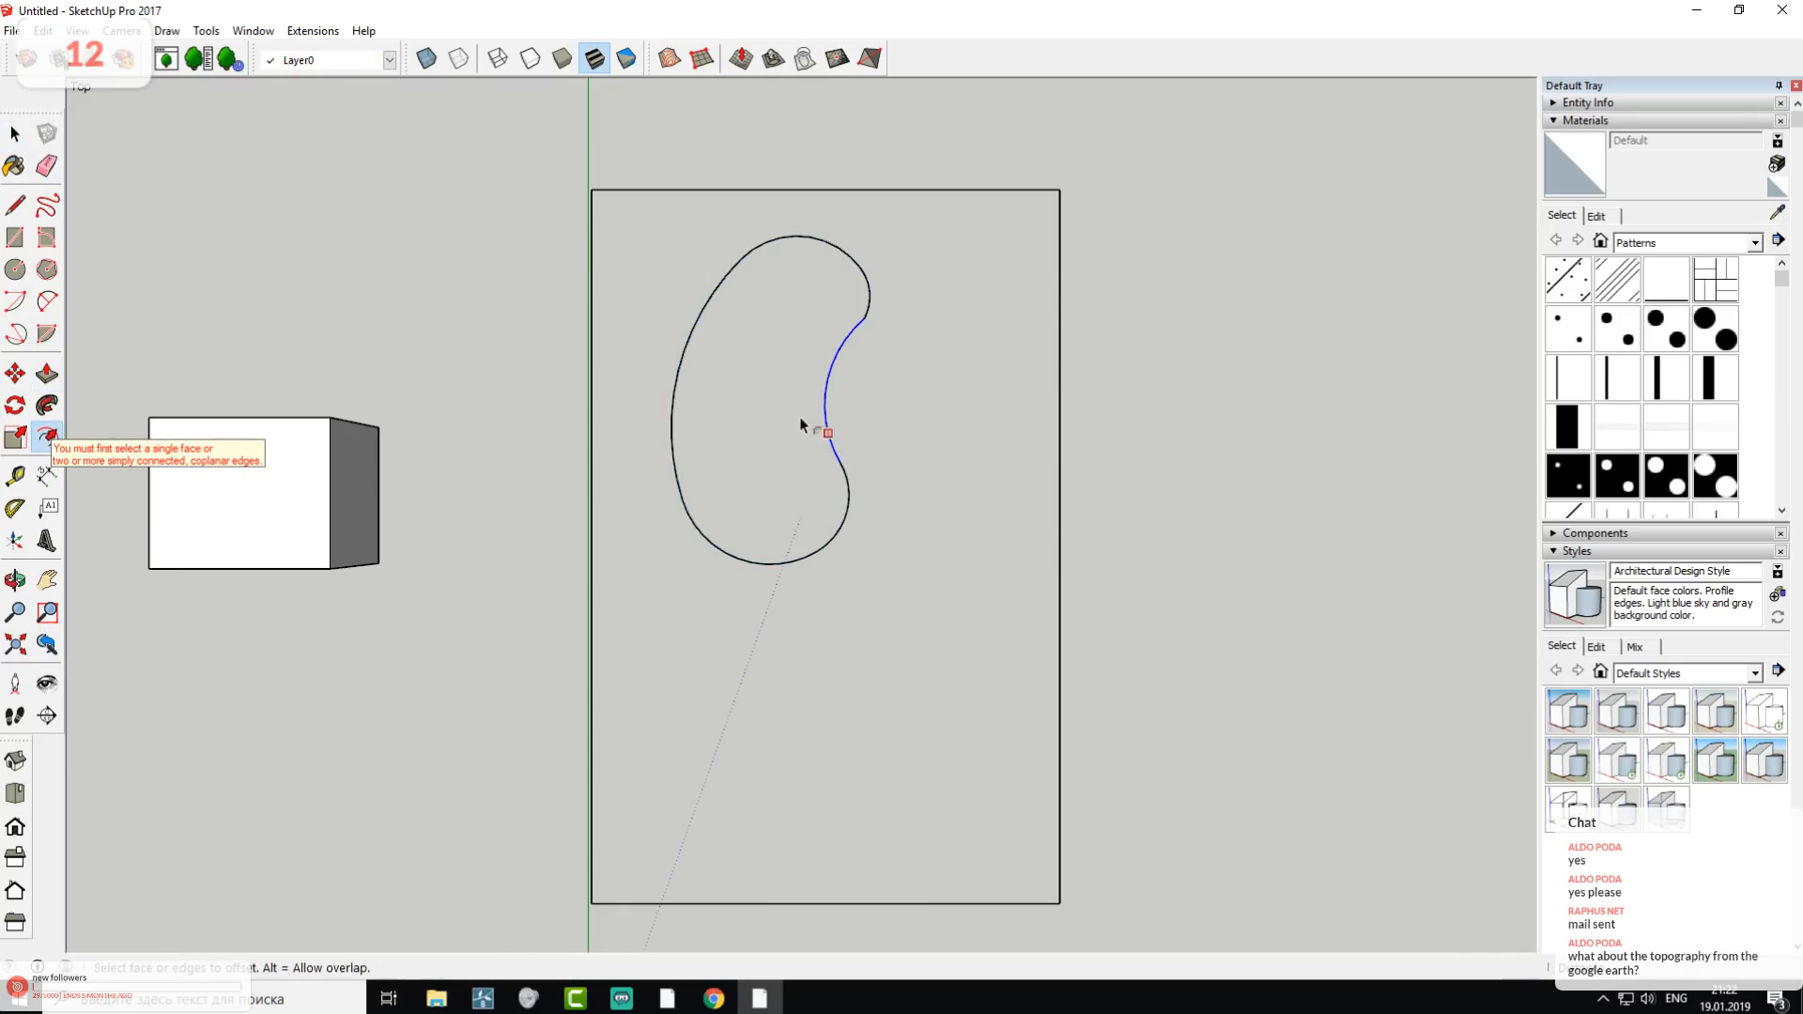
click(15, 134)
- Copy the whole kidney-shaped contour into the empty lower-right area of the rectangular outline
drag(659, 228, 1001, 612)
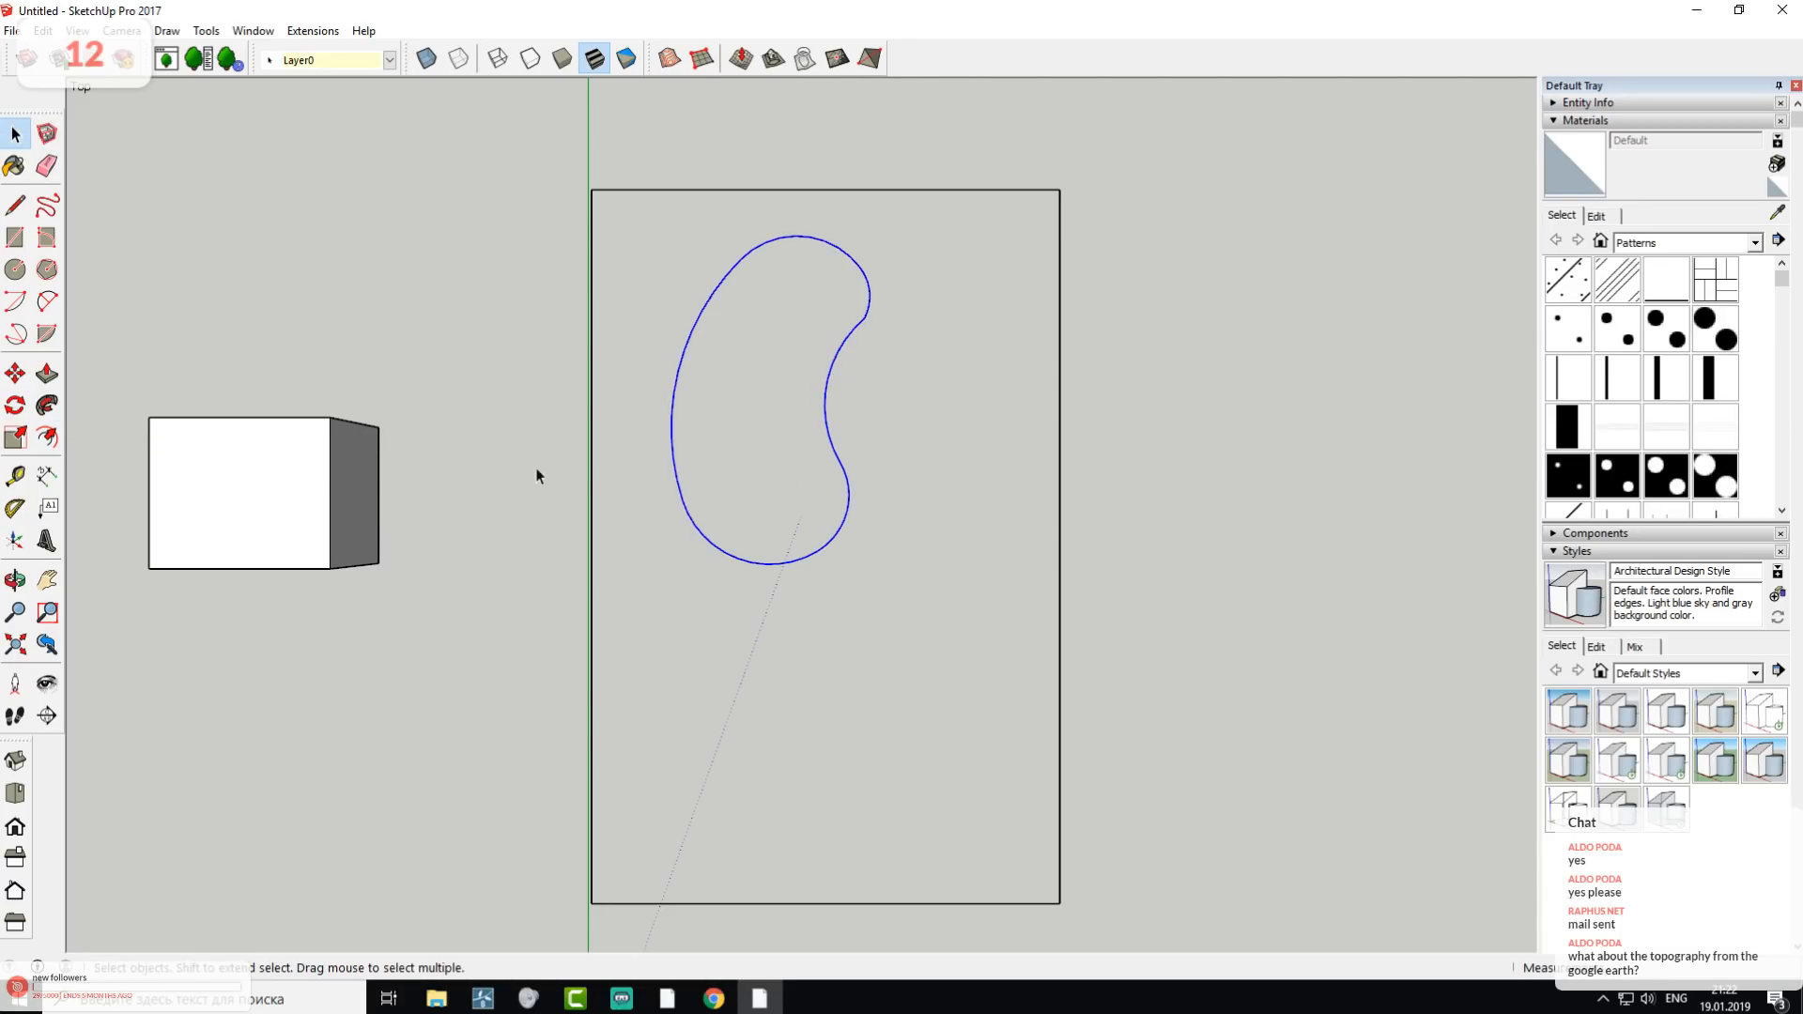
click(17, 375)
click(909, 411)
key(ctrl)
click(1080, 729)
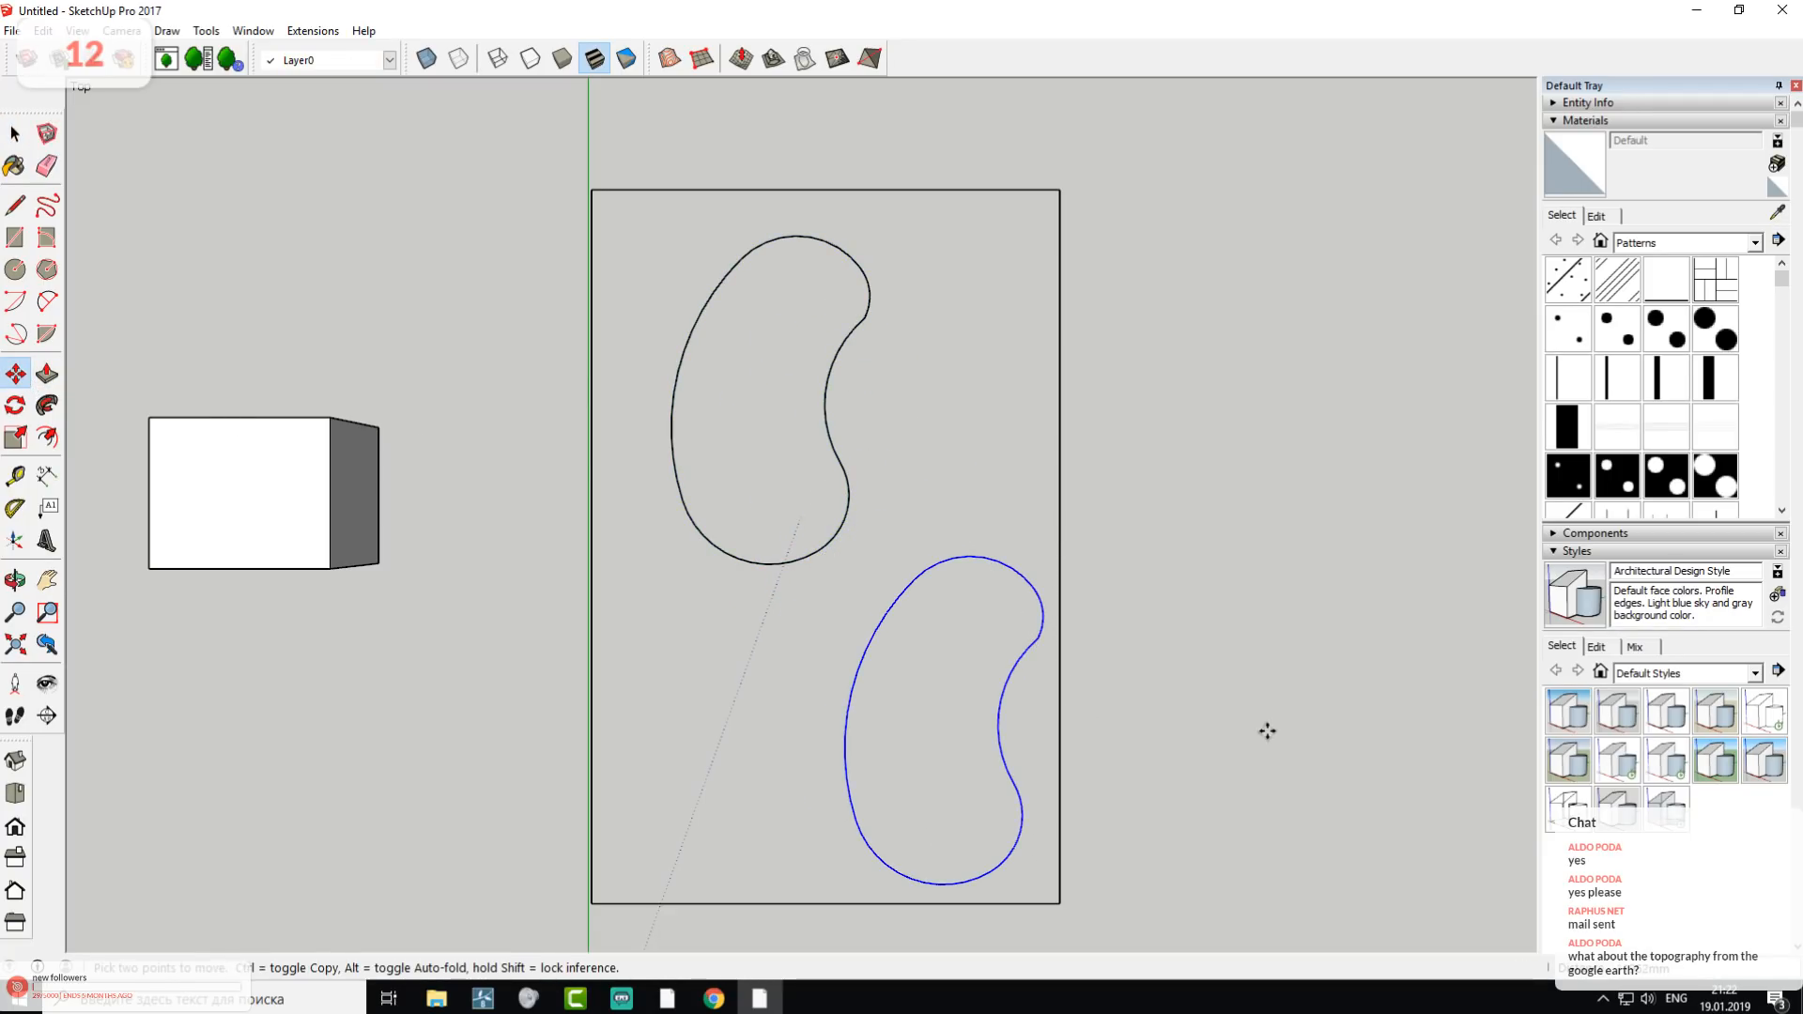
- Scale the copied contour down about its centre
shift+middle_drag(1119, 717, 817, 365)
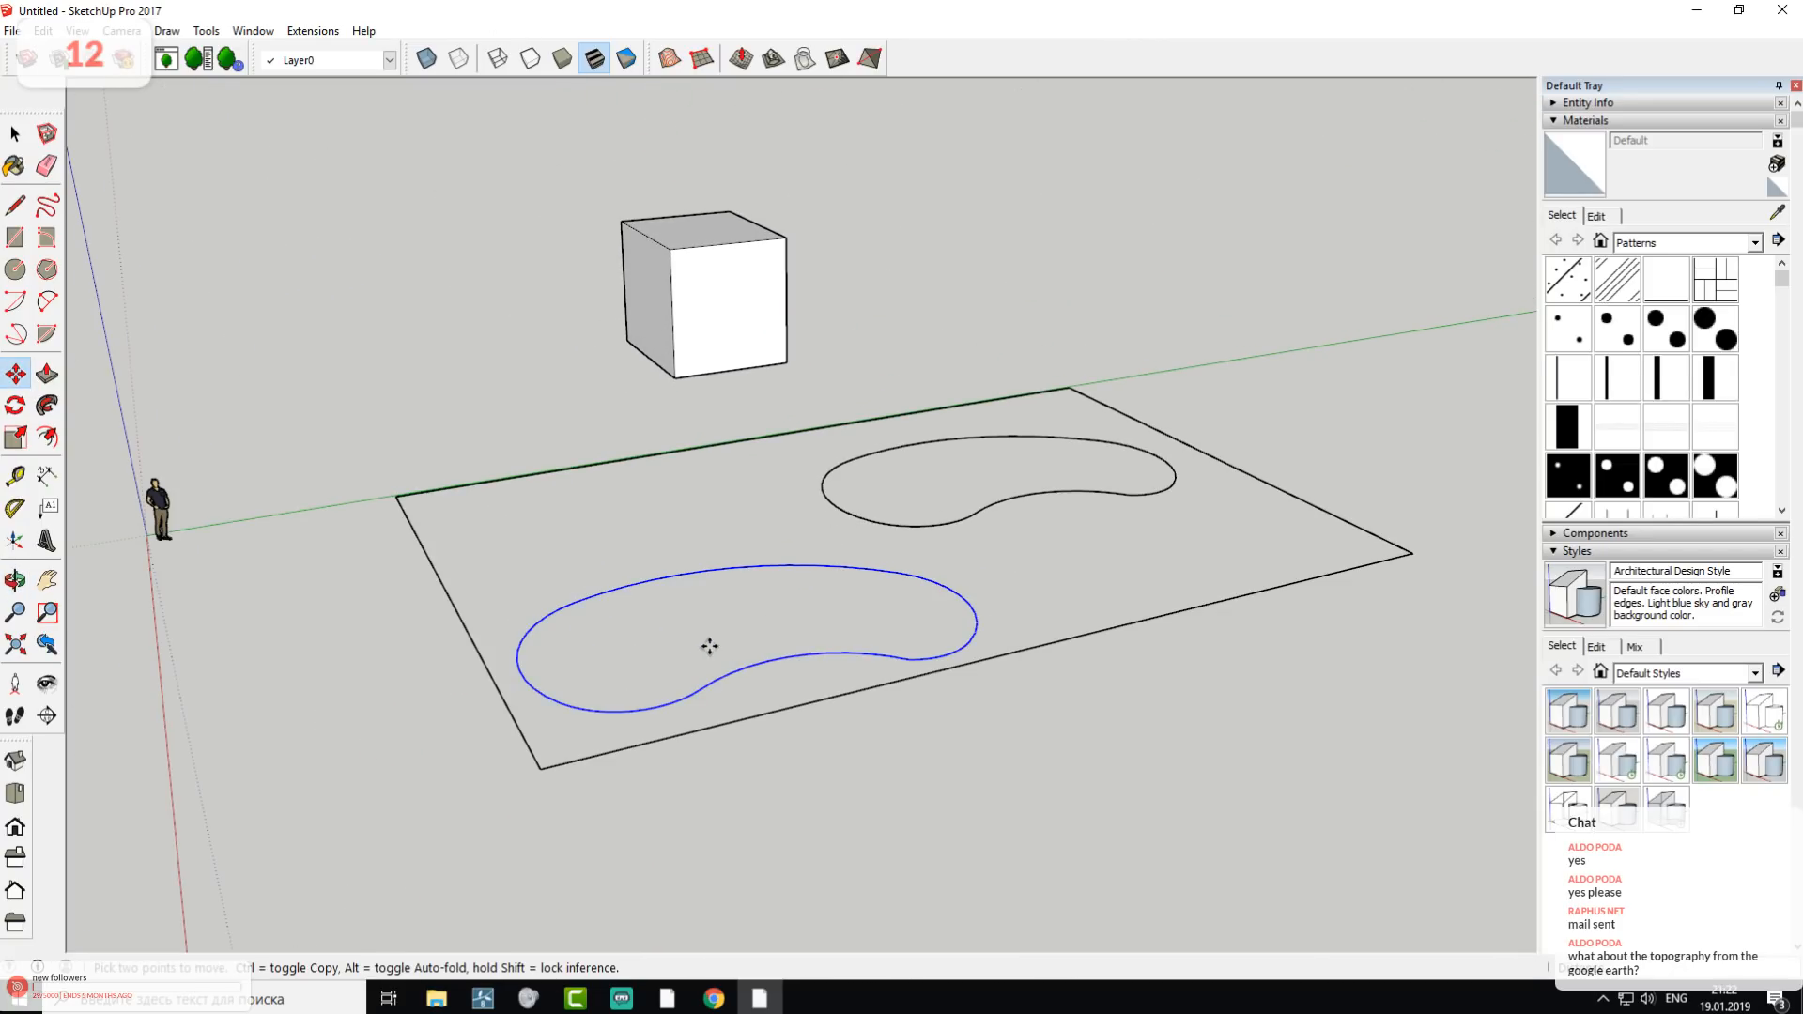
click(21, 440)
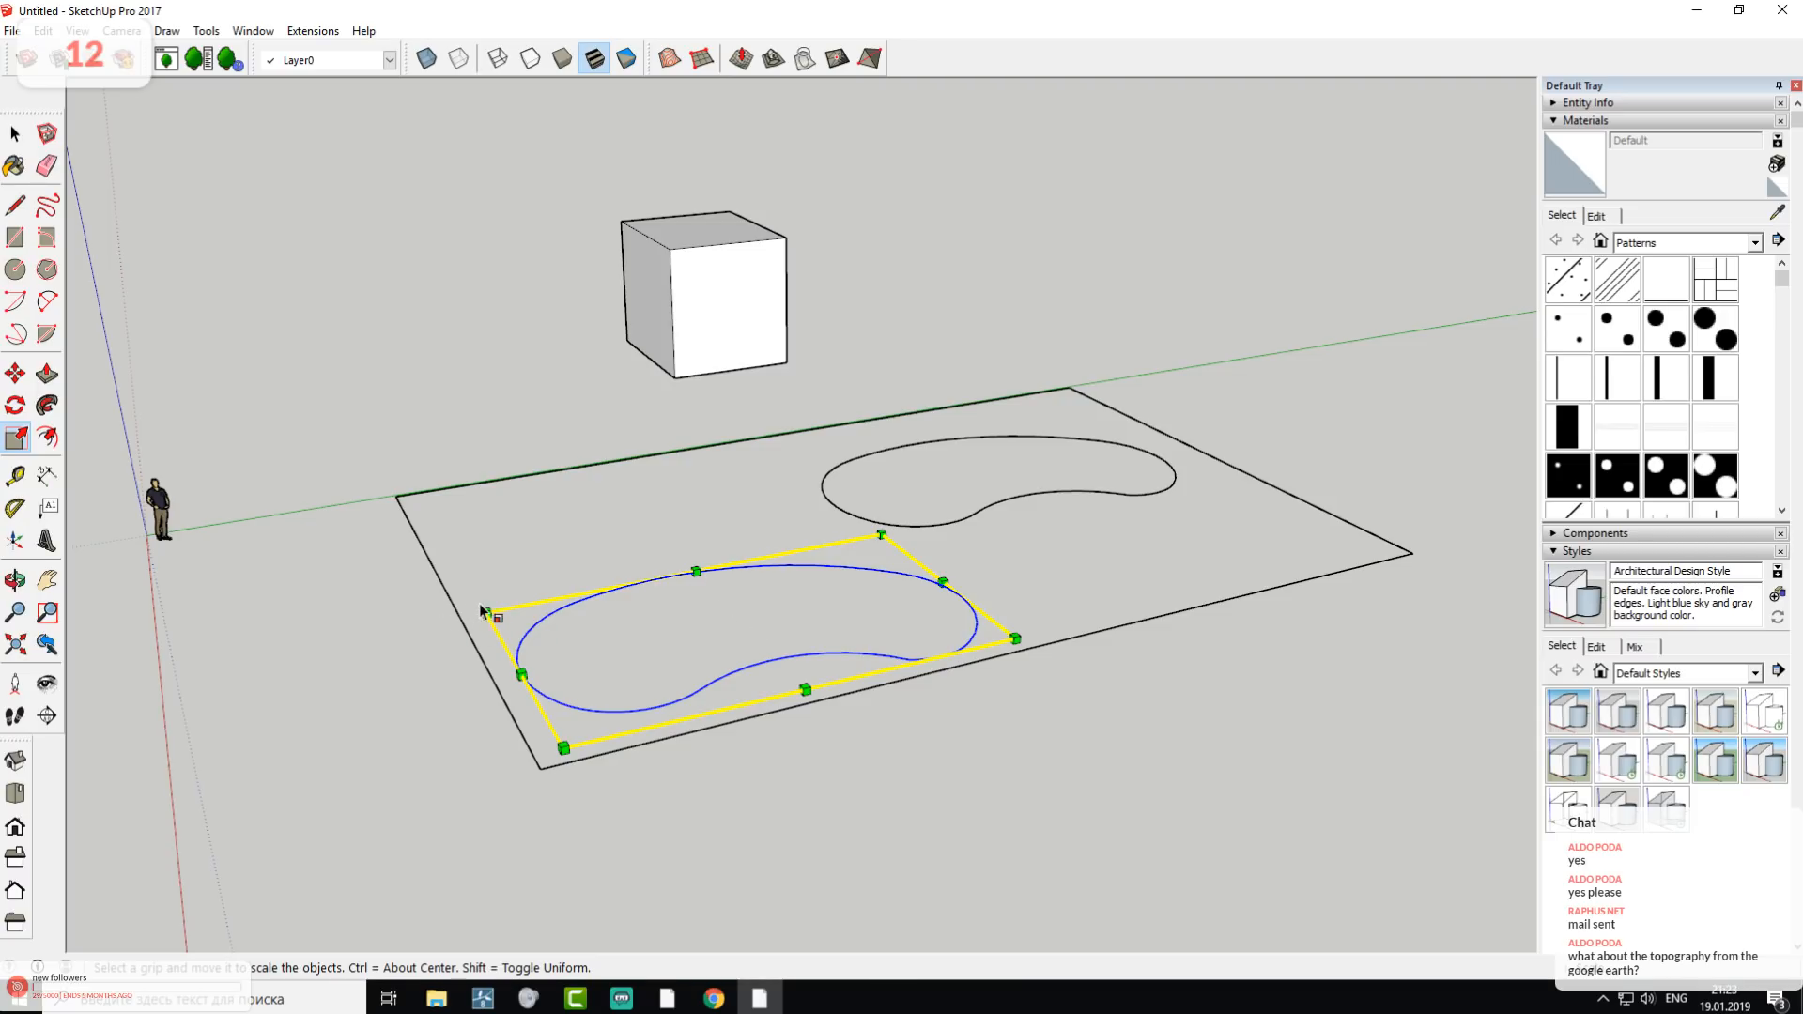
ctrl+drag(484, 612, 585, 617)
- Move the smaller contour inside the original one and raise it vertically above the rectangular outline's plane
click(15, 374)
click(719, 631)
click(977, 472)
middle_drag(1147, 395, 712, 336)
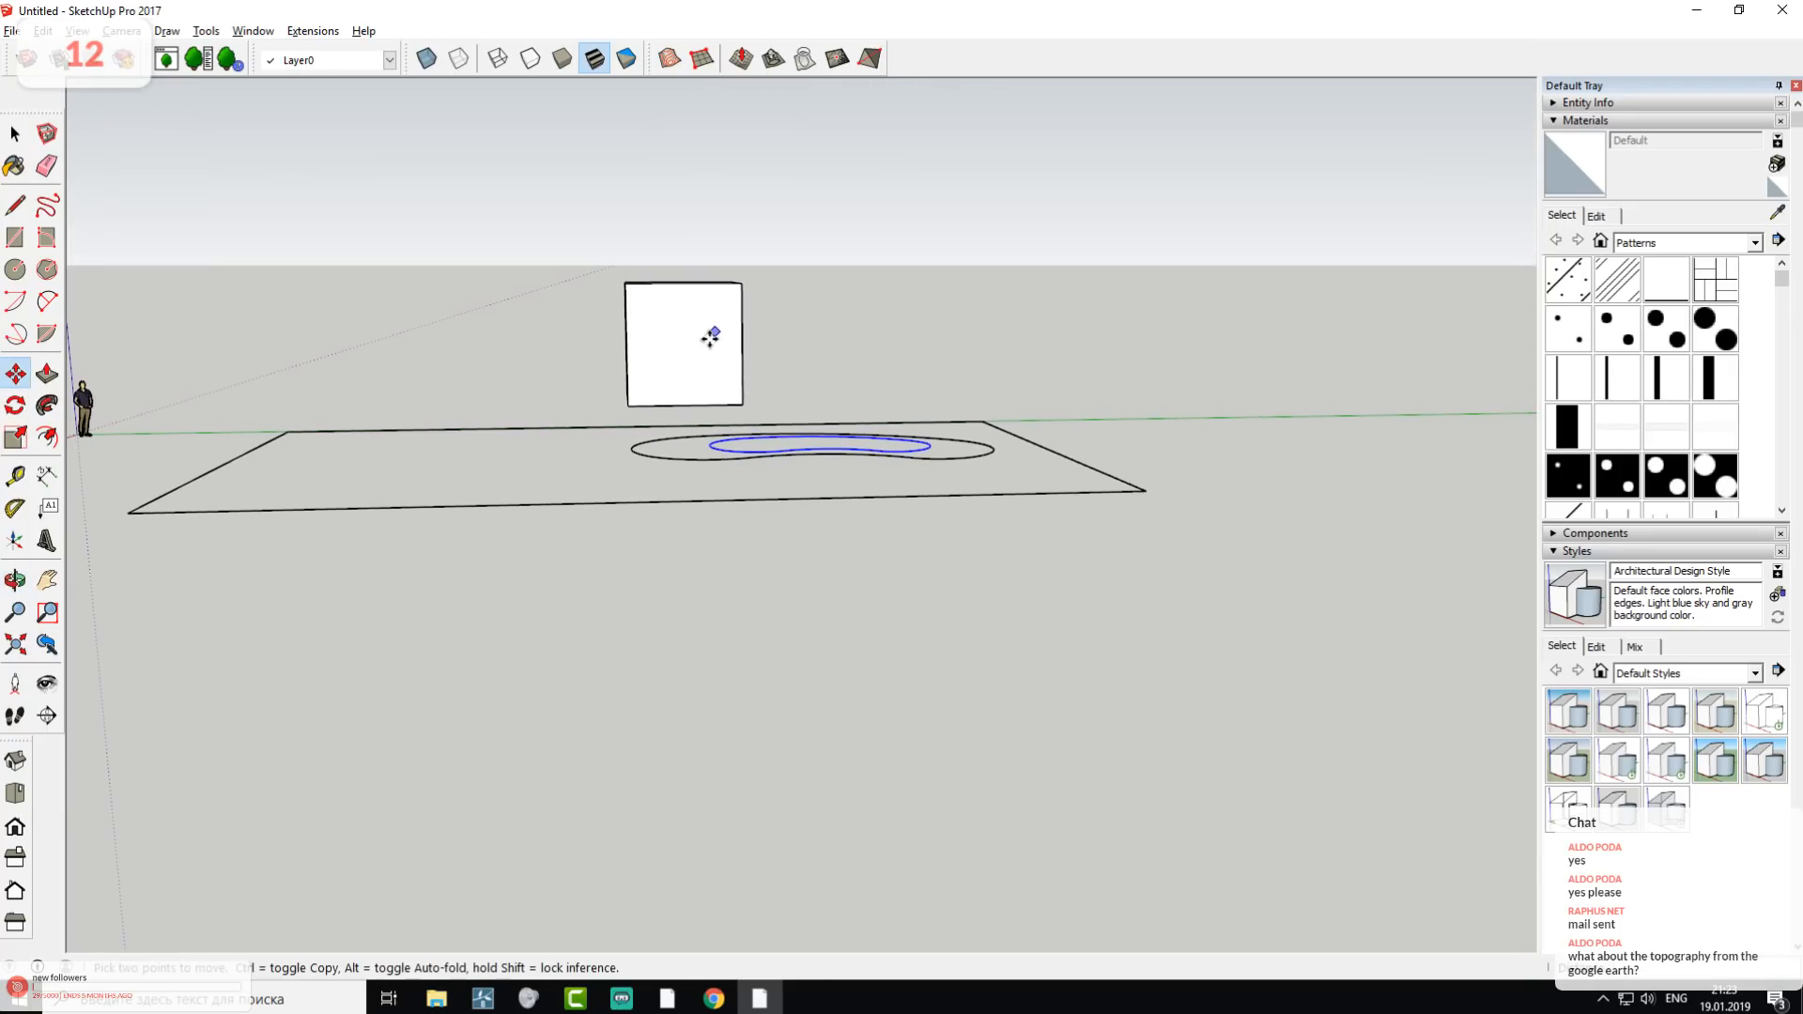
click(709, 312)
- Try to move the larger contour vertically with a selection that also catches the cube's lower edge
click(15, 136)
click(15, 136)
drag(604, 402, 1009, 471)
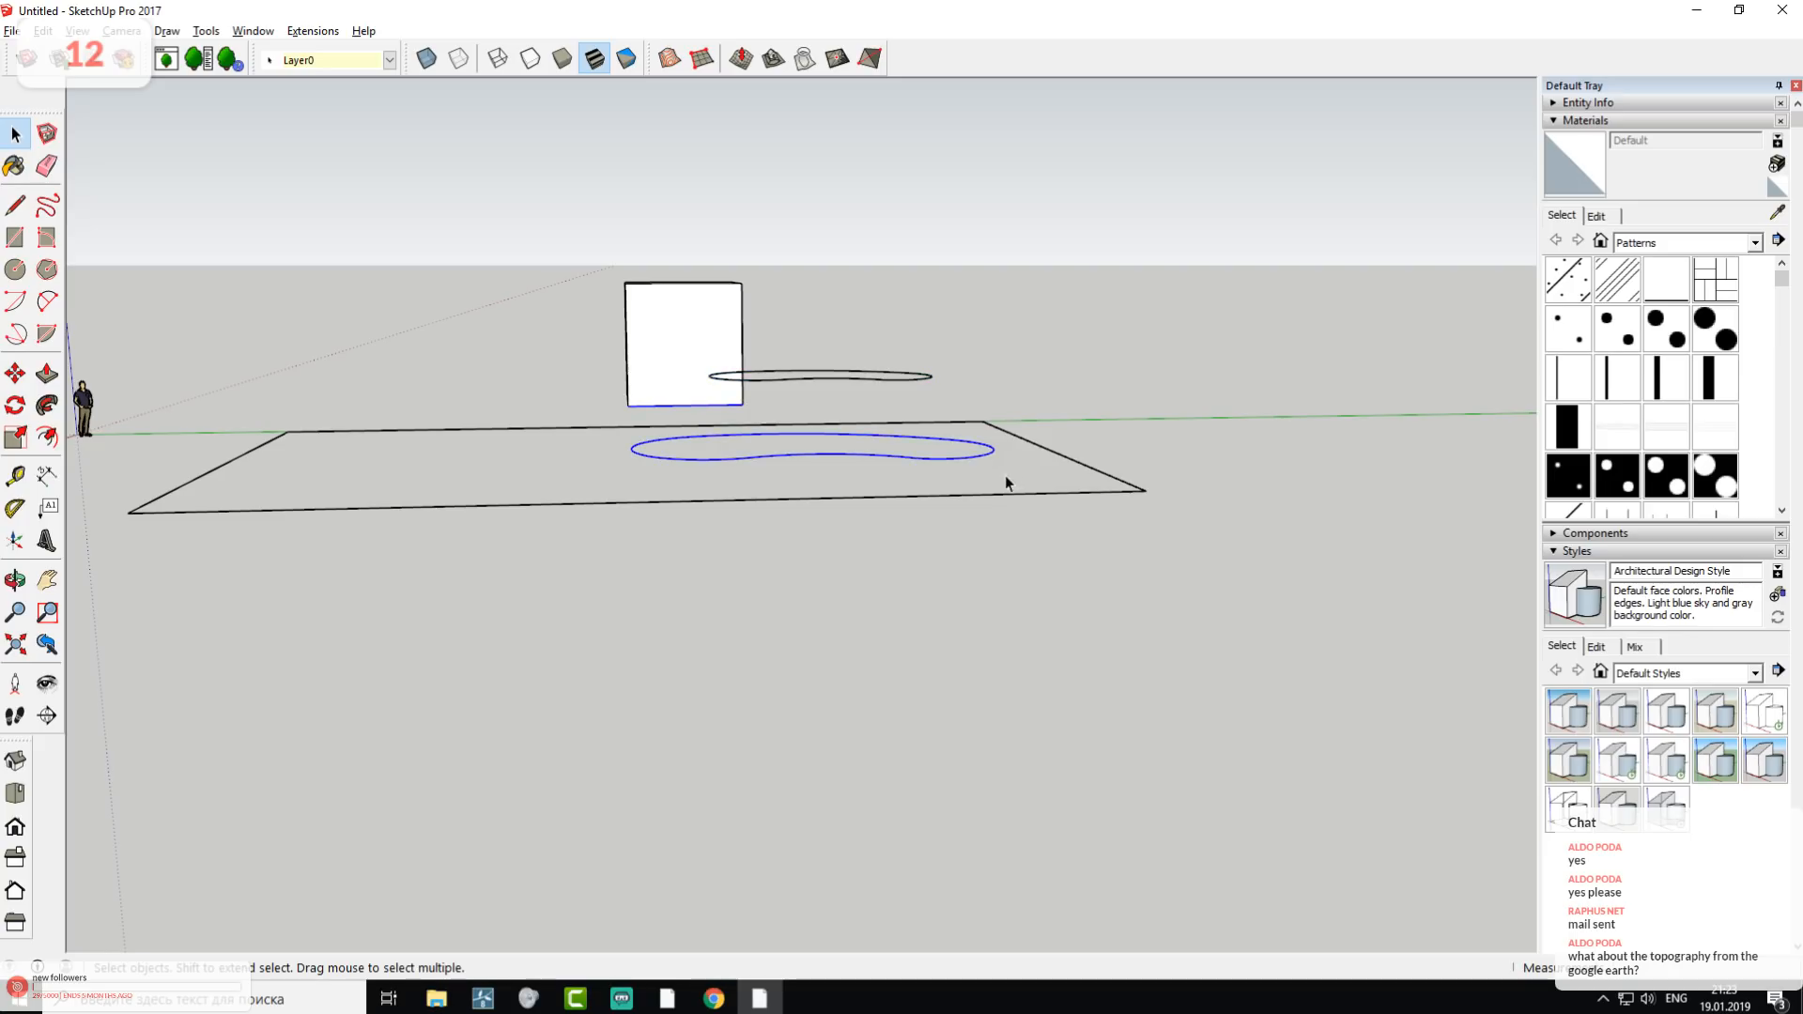
click(15, 373)
click(638, 368)
click(637, 392)
key(space)
click(670, 383)
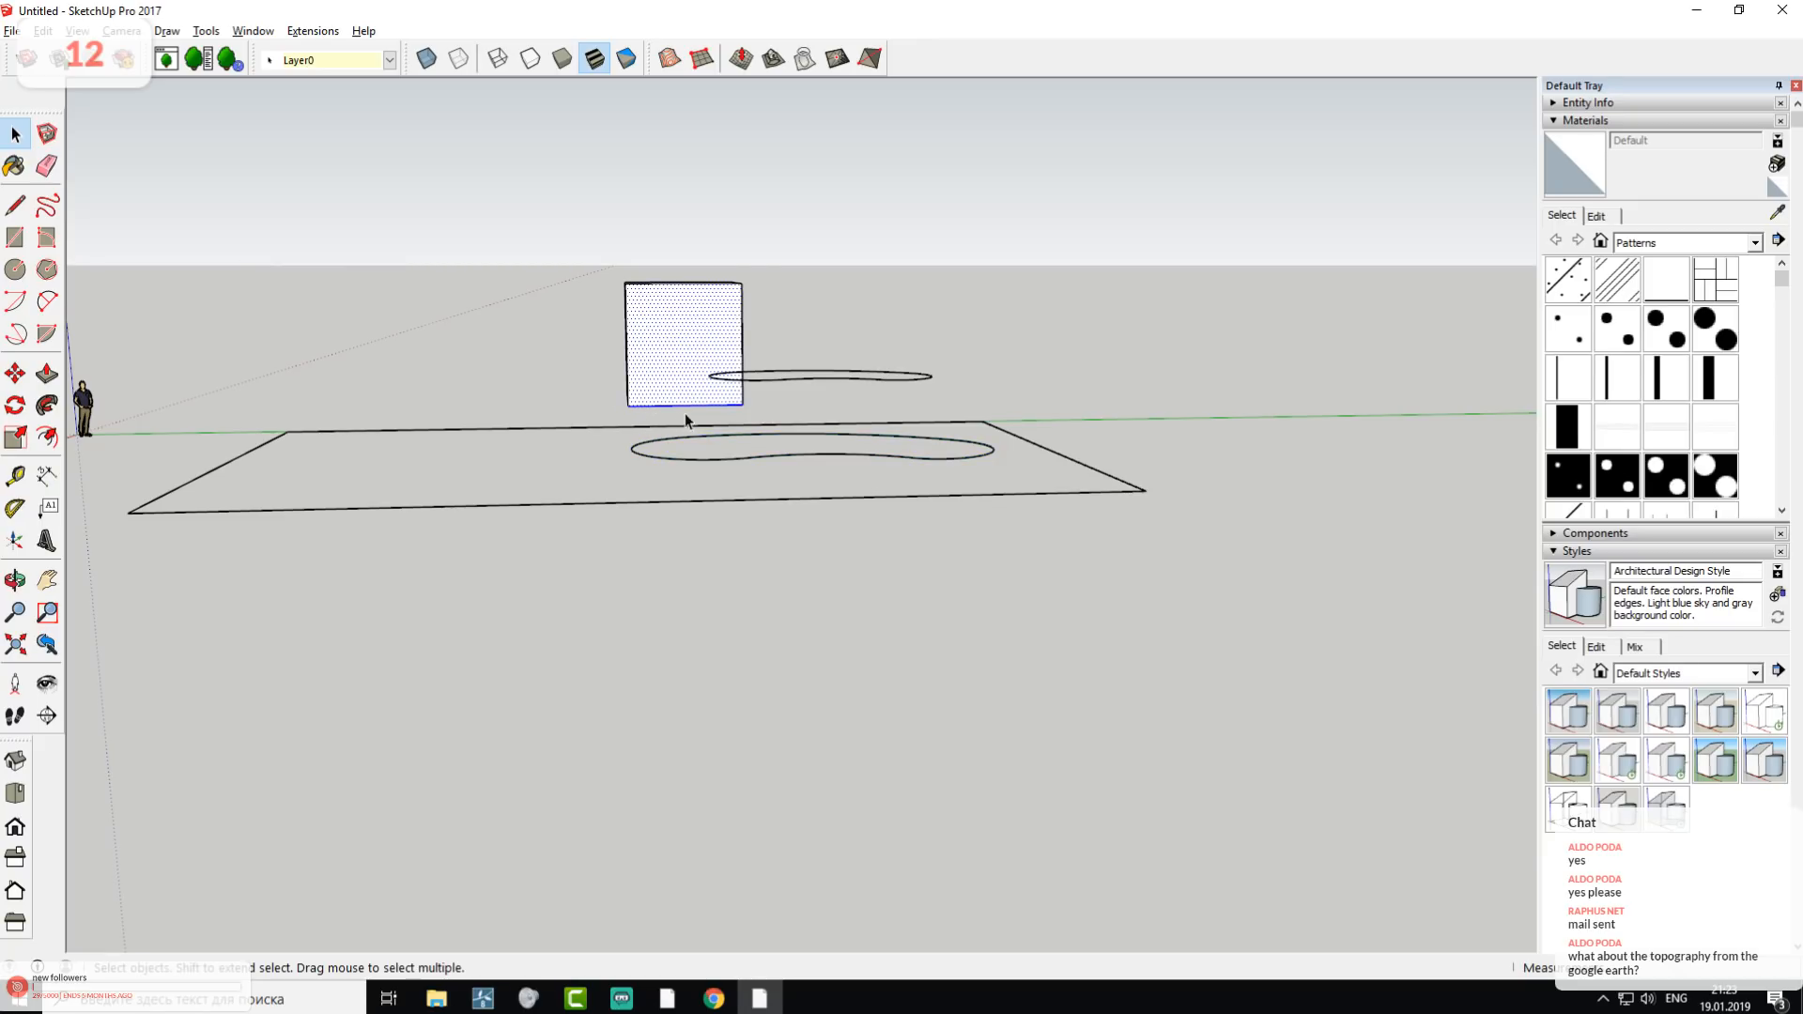
- Raise the larger contour vertically to a level between the rectangular outline and the smaller contour
drag(598, 410, 1010, 479)
key(m)
click(680, 378)
click(677, 346)
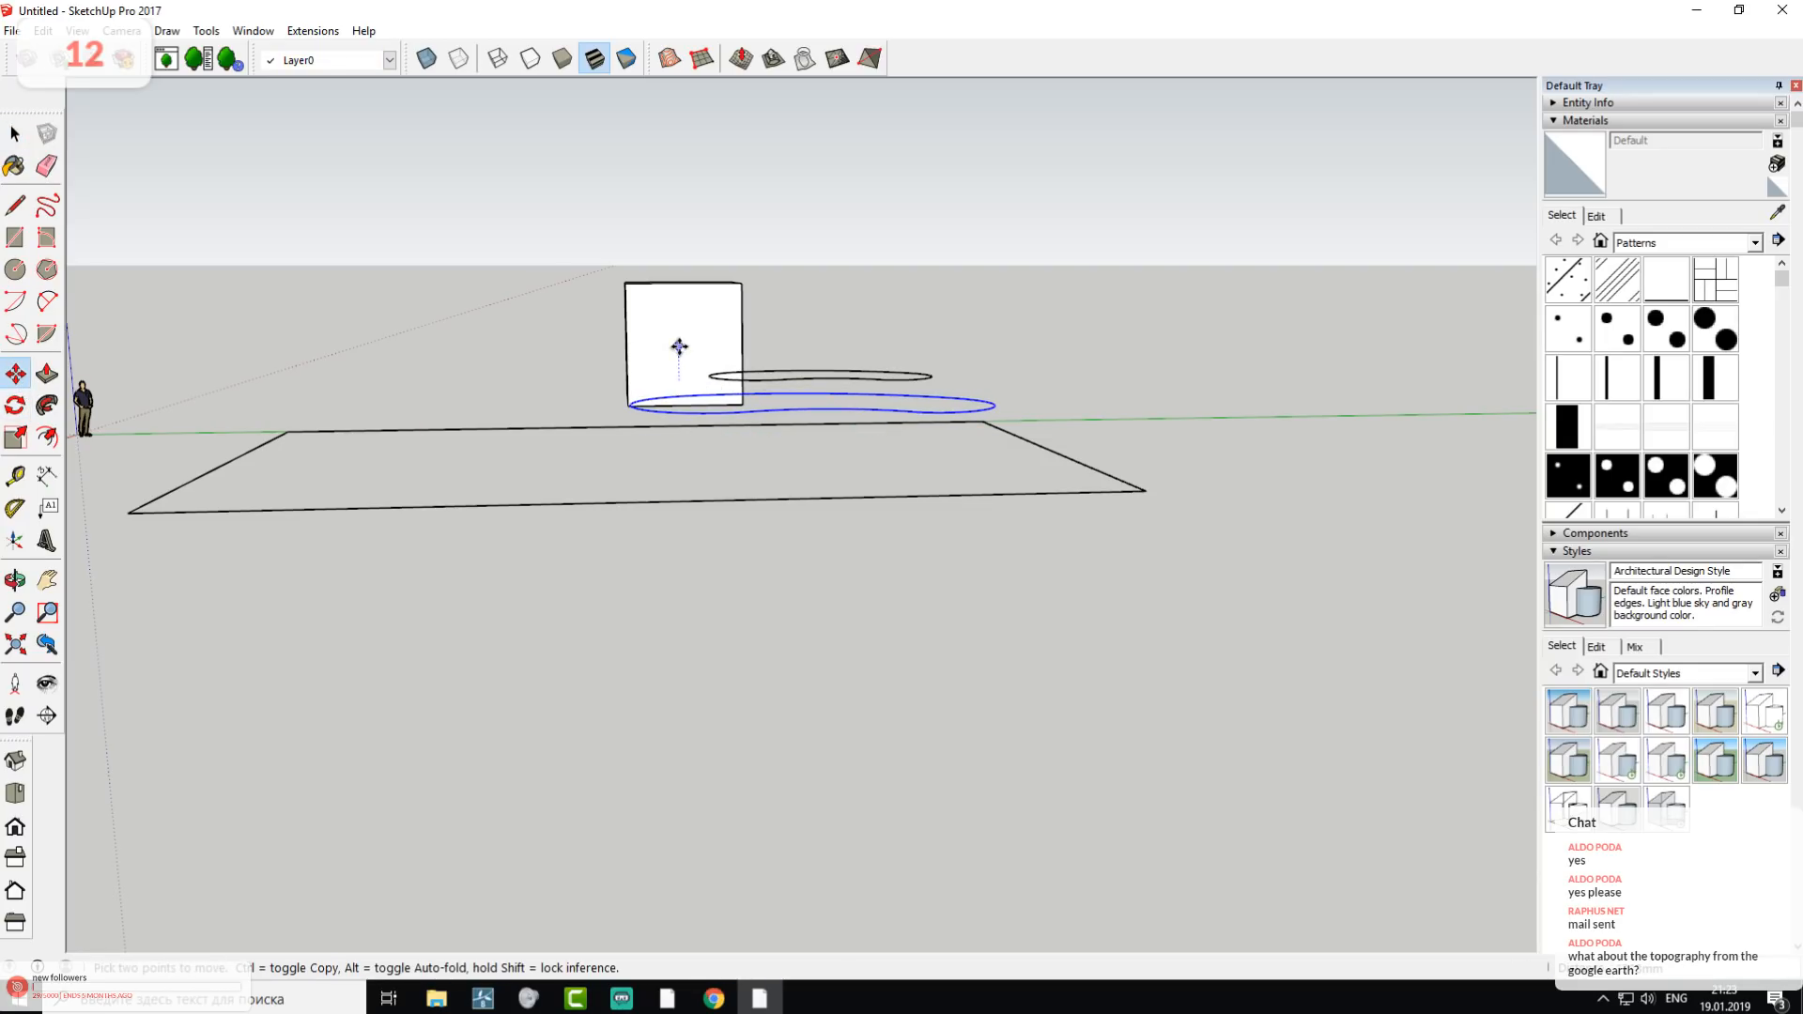
- Try to use Drape on the rectangular outline and both contours
scroll(865, 451, down, 3)
middle_drag(683, 414, 1181, 767)
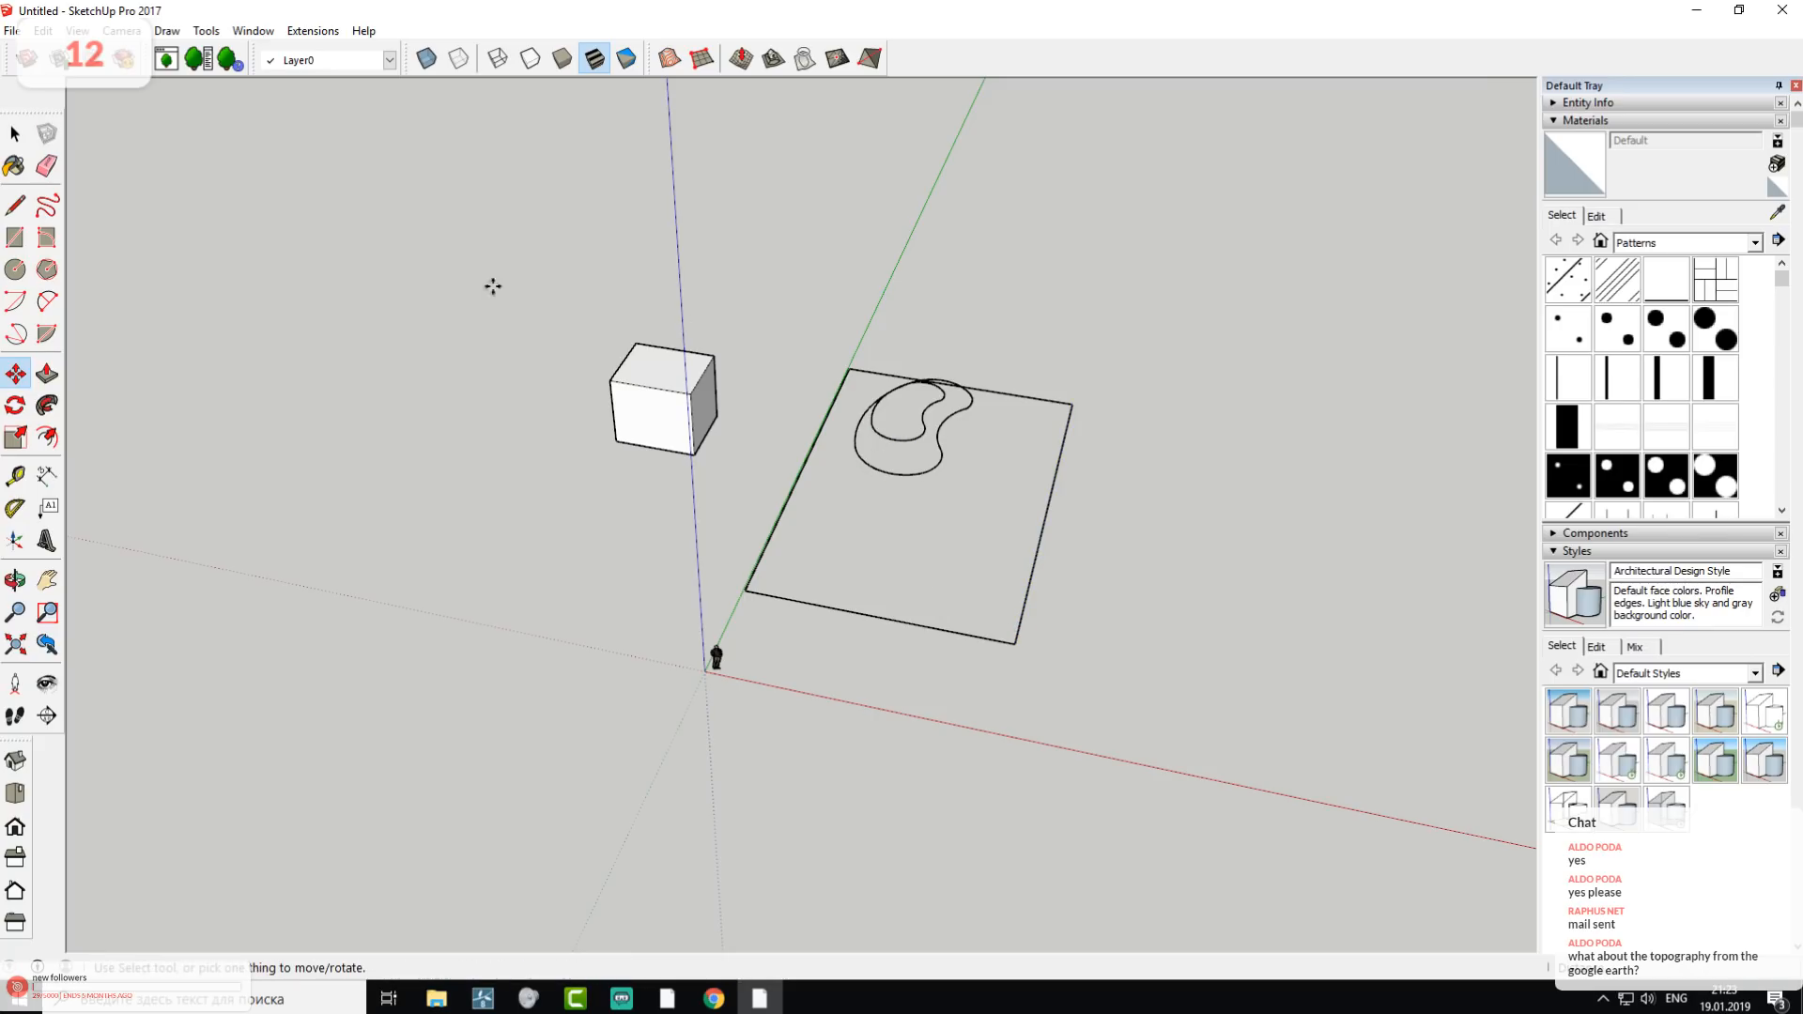
key(space)
drag(698, 322, 1089, 642)
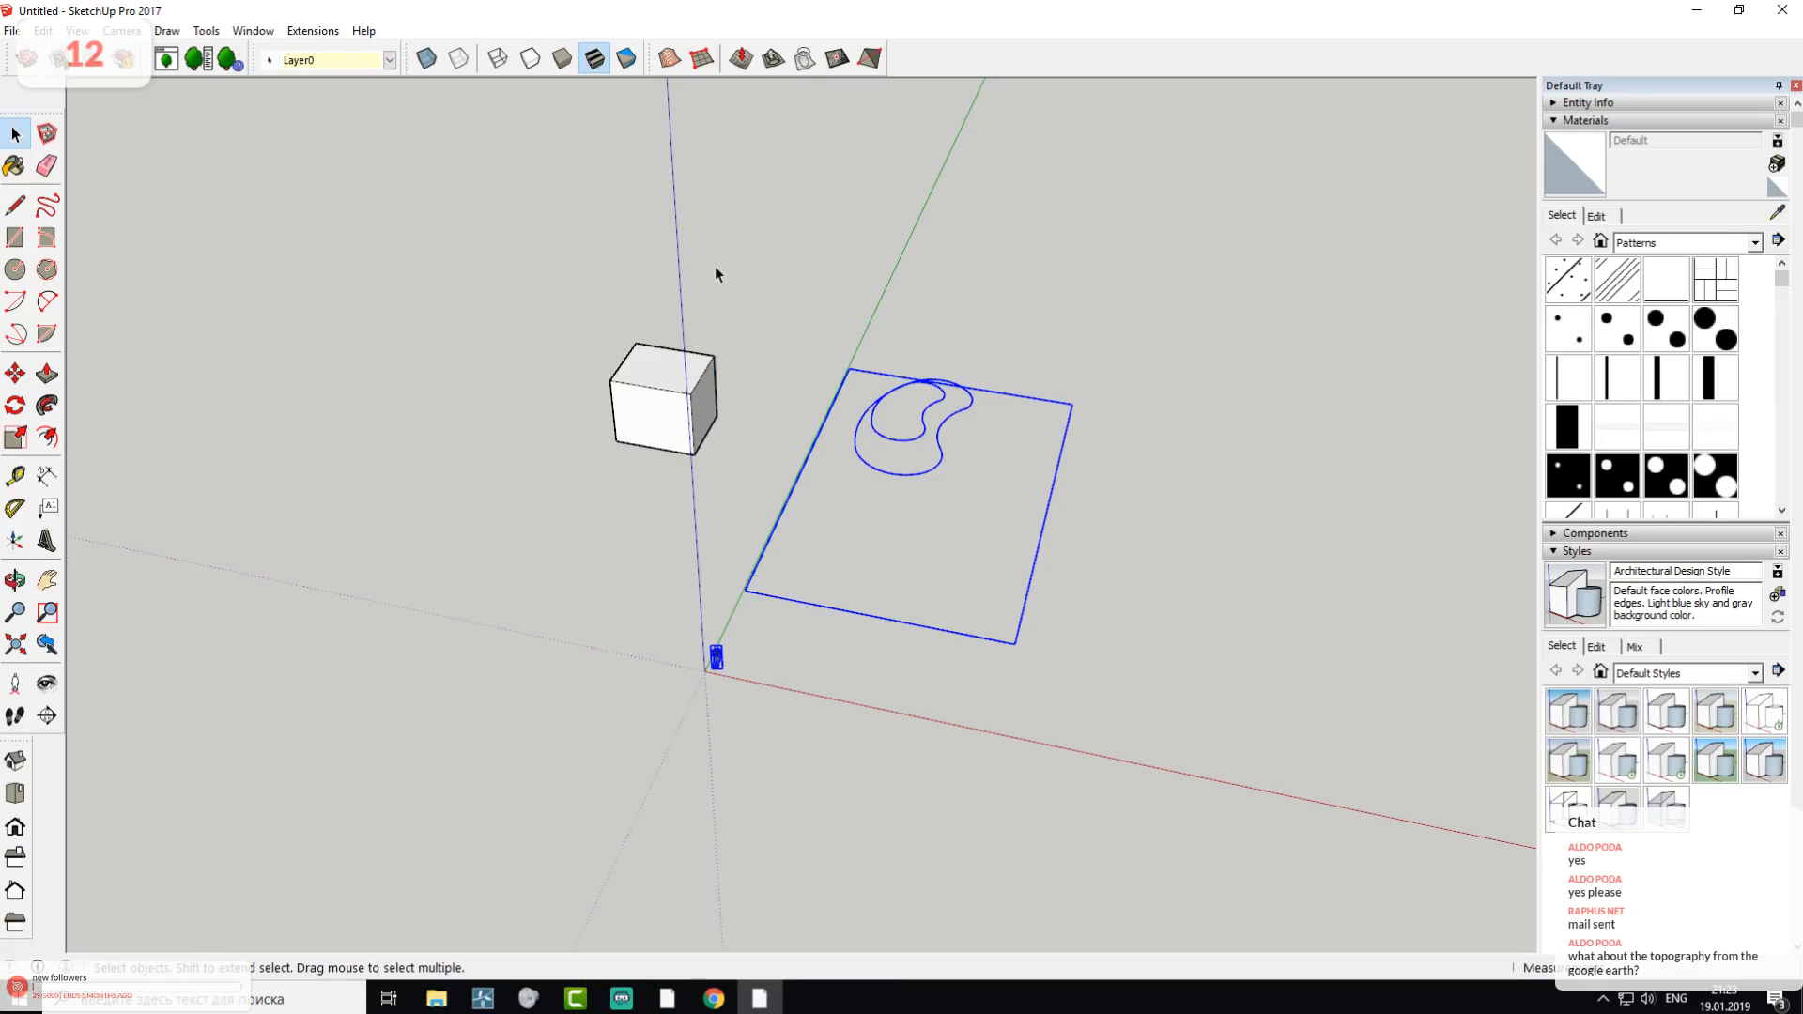
click(805, 60)
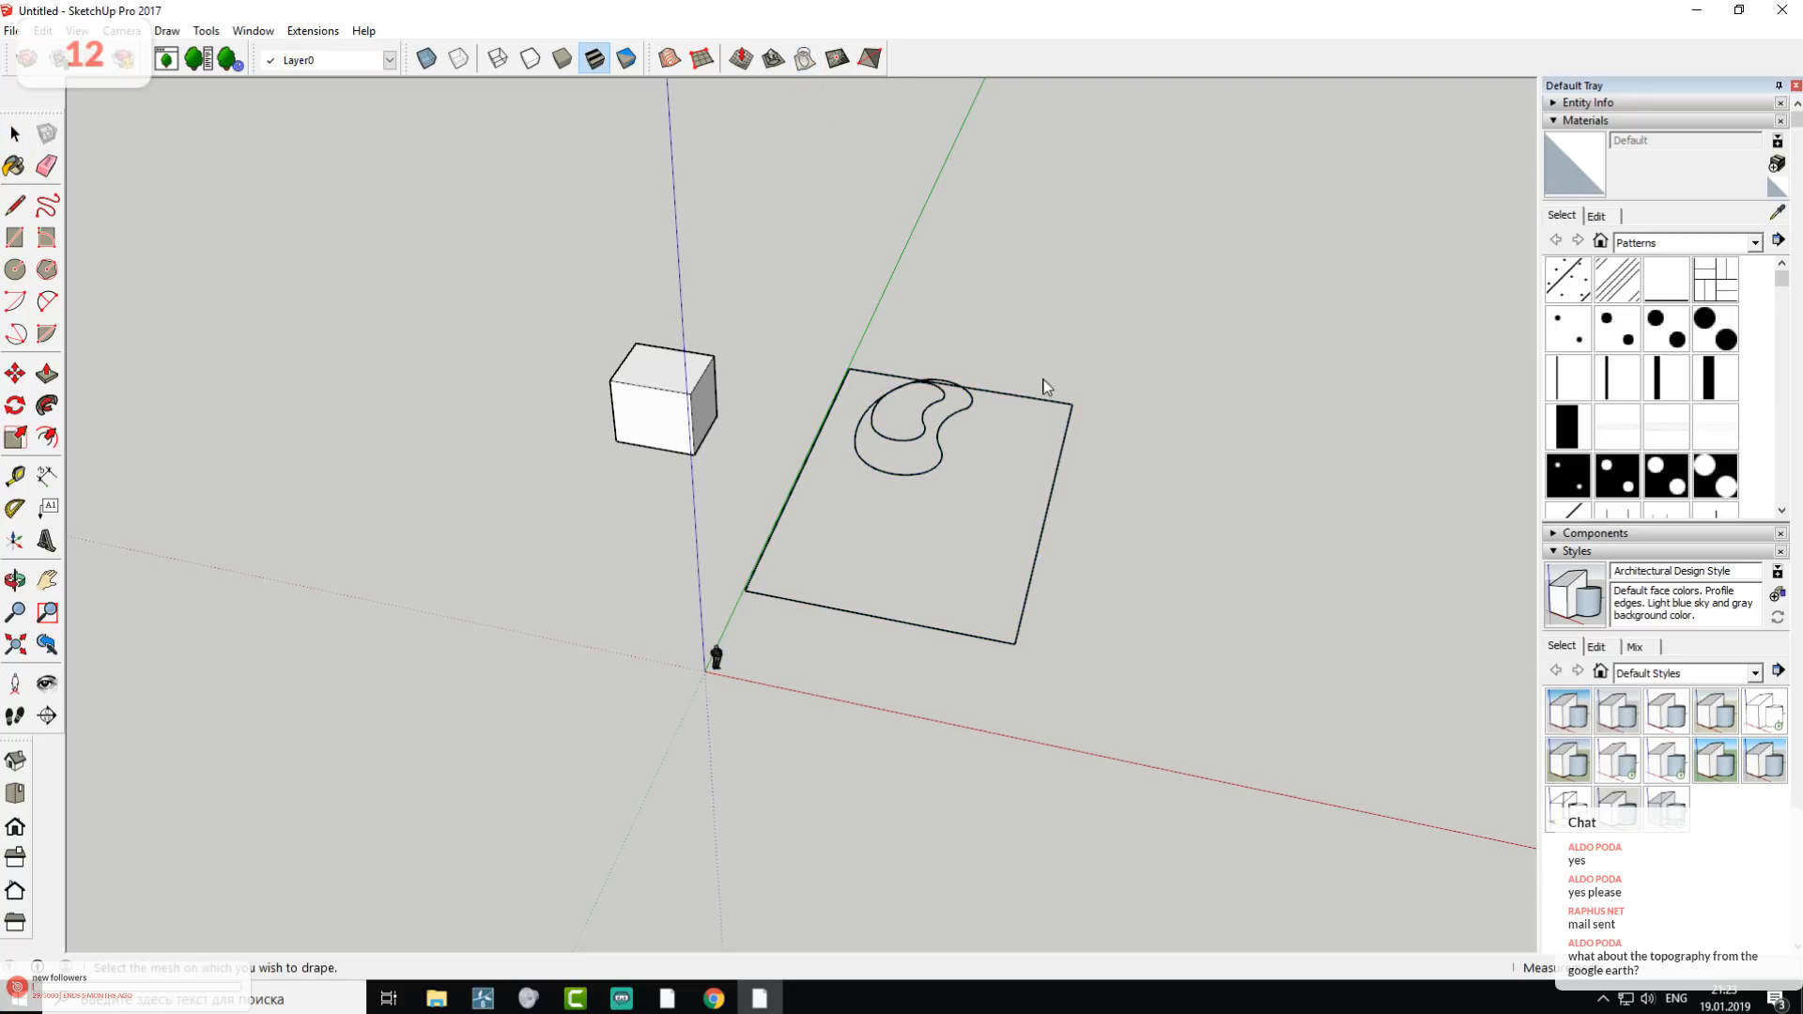
click(877, 479)
click(893, 441)
click(805, 61)
click(885, 620)
click(892, 476)
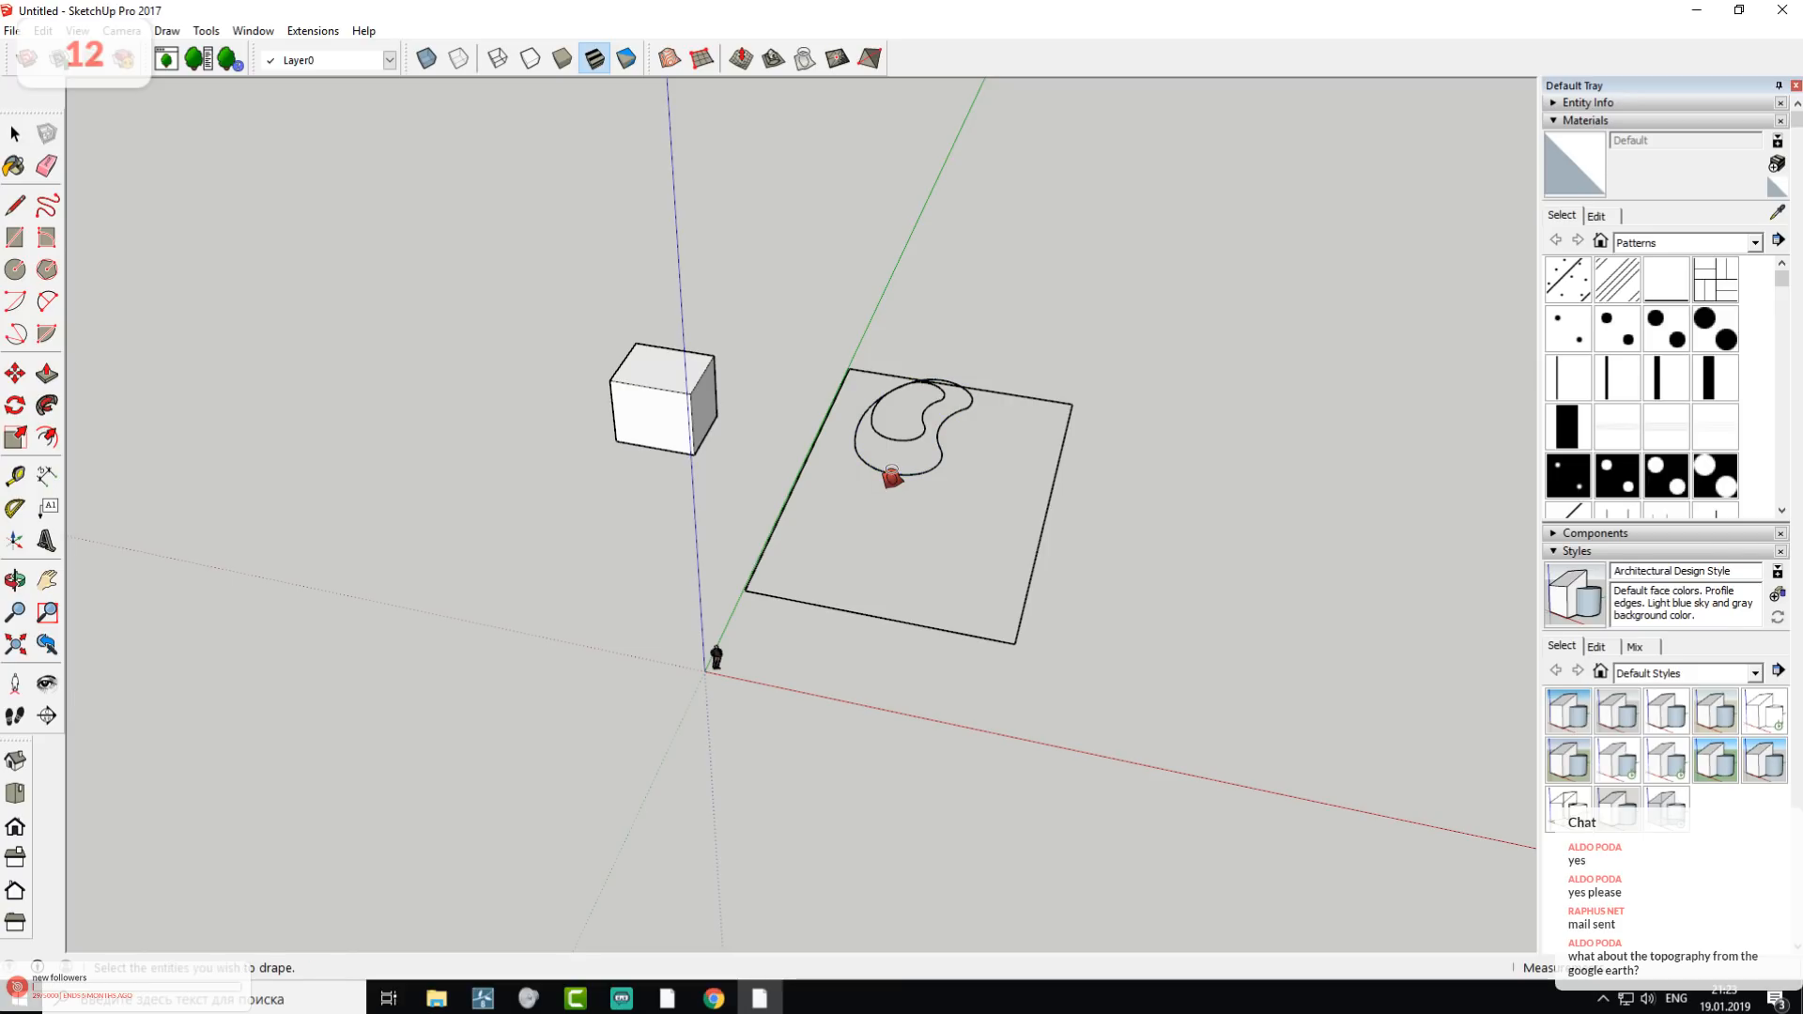
- Retry Drape after reselecting the outline and contours from a nearly overhead view
shift+middle_drag(1026, 503, 913, 467)
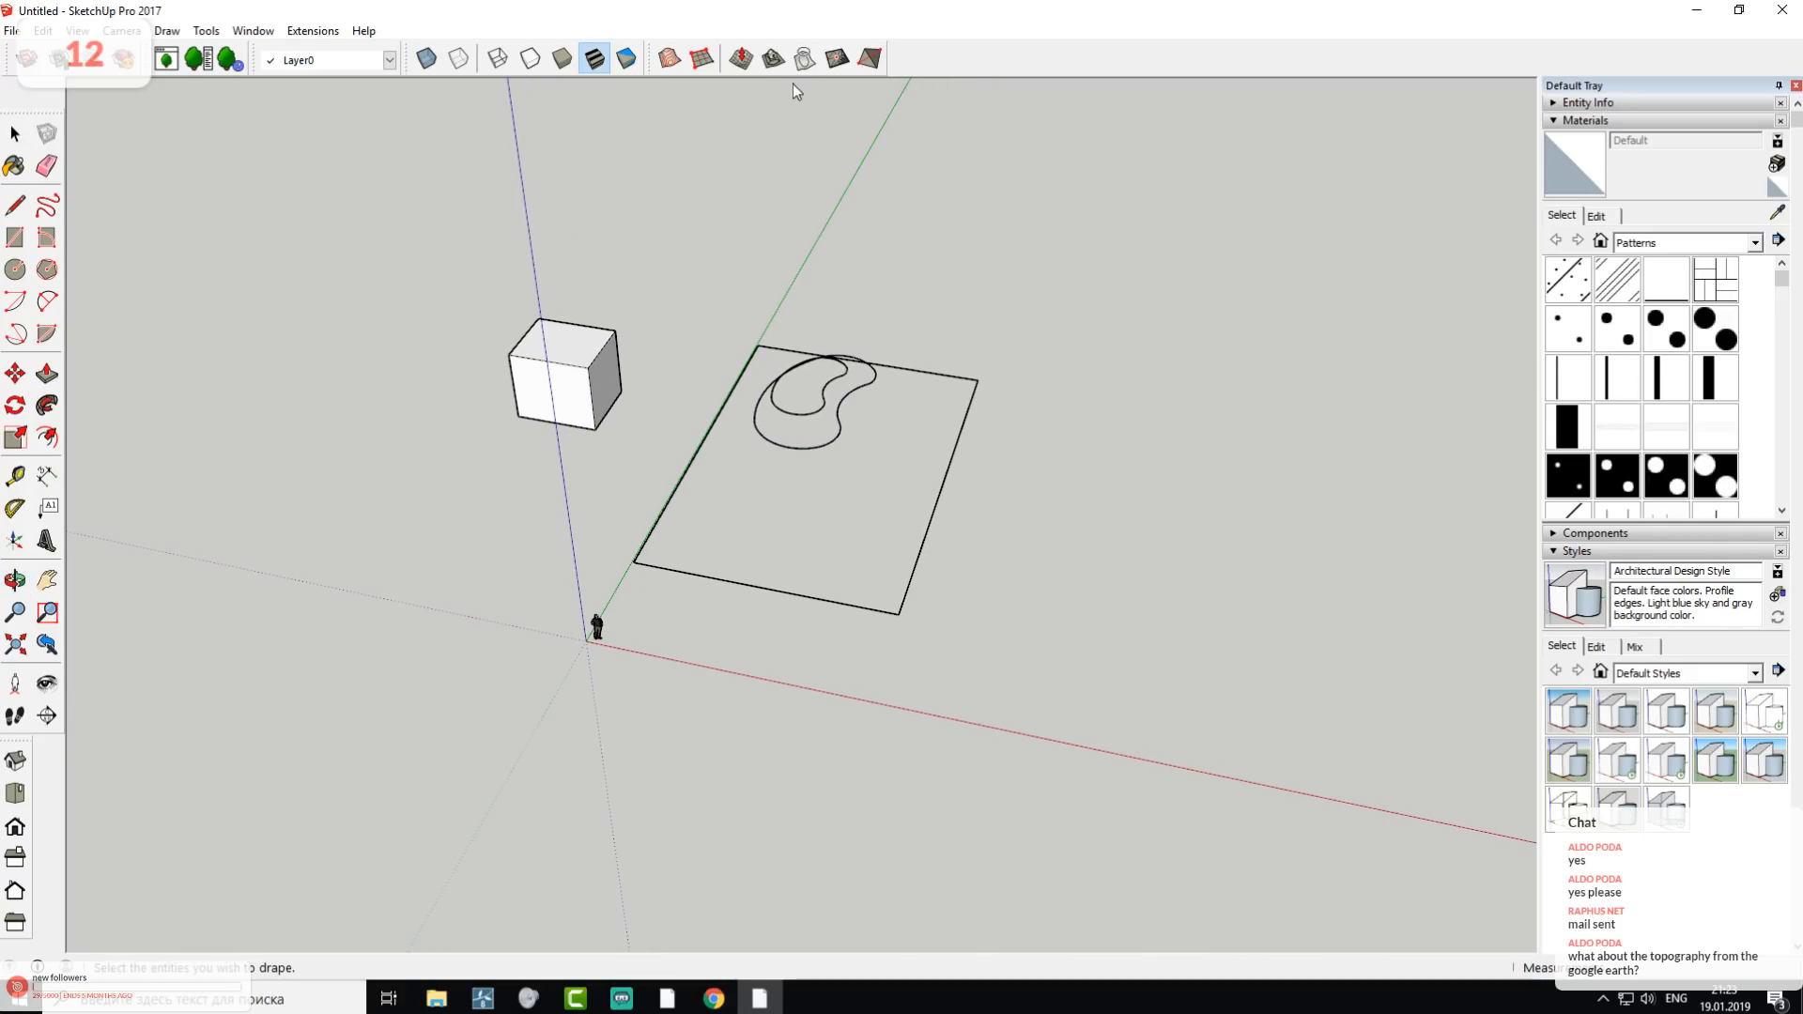
middle_drag(612, 342, 737, 469)
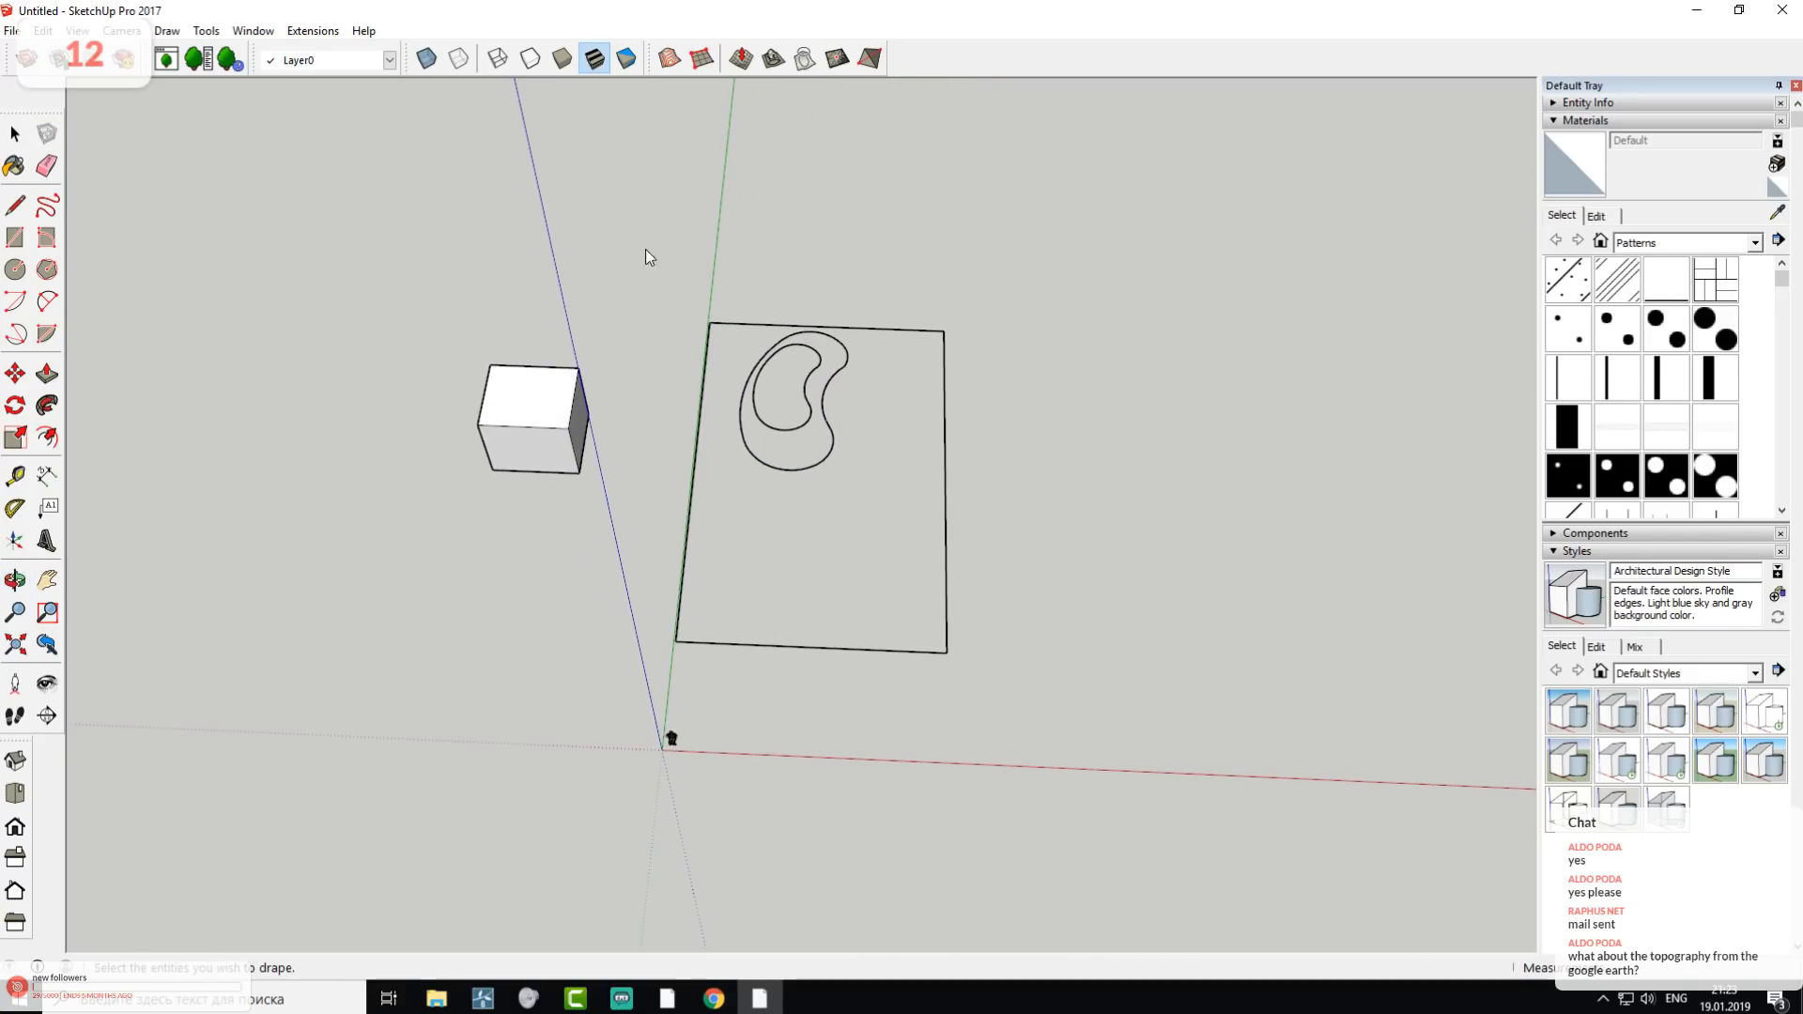
key(space)
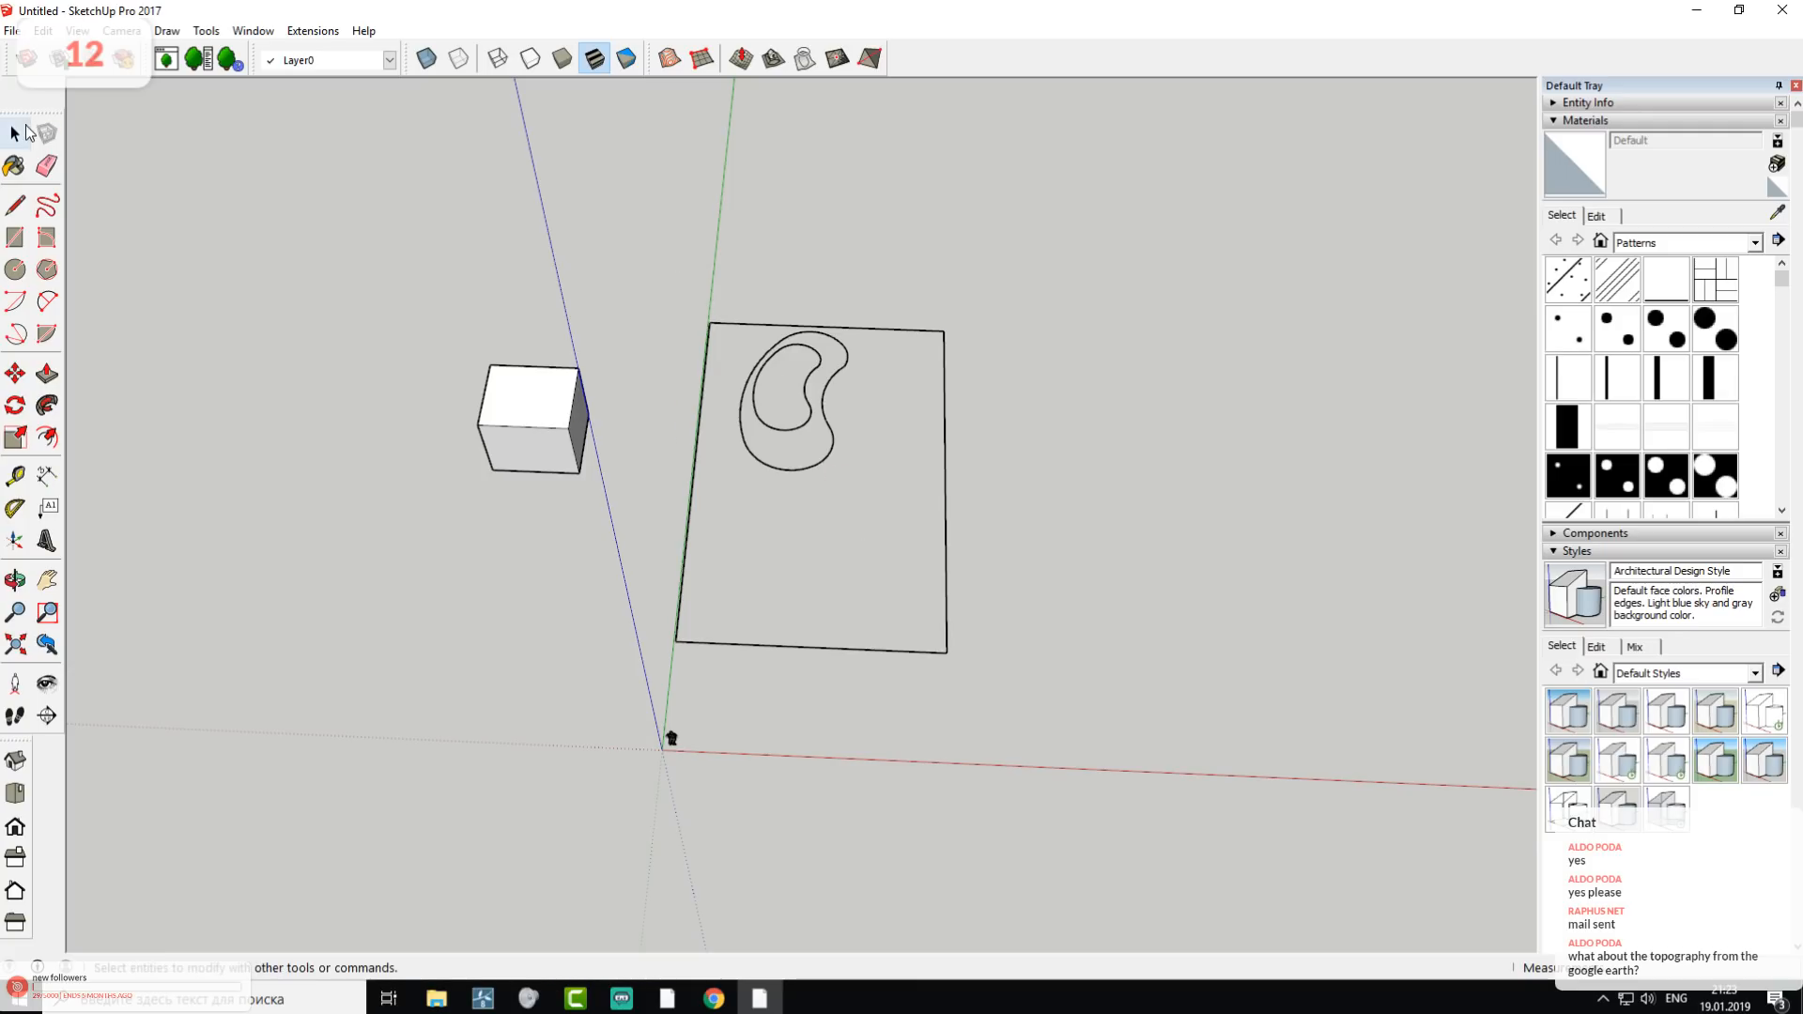
drag(654, 280, 1130, 779)
click(805, 58)
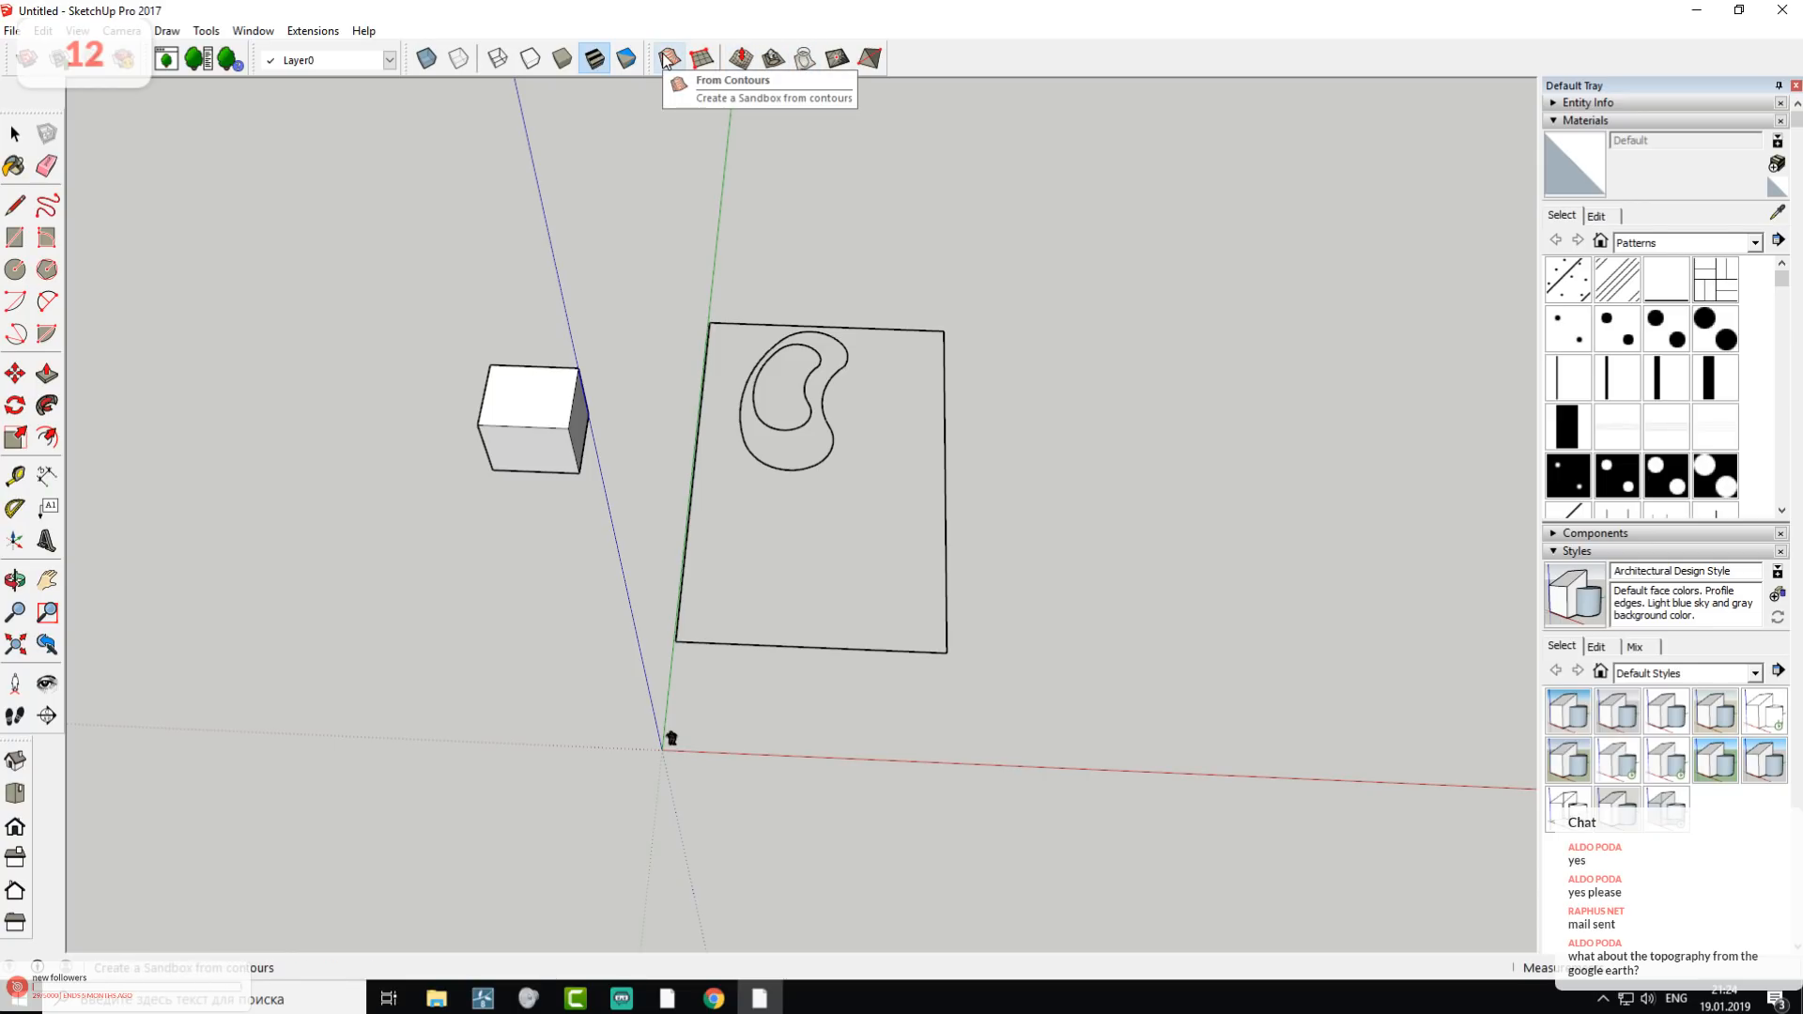
- Generate a terrain surface from the rectangular outline and both raised contours with the From Contours tool
middle_drag(917, 536, 584, 165)
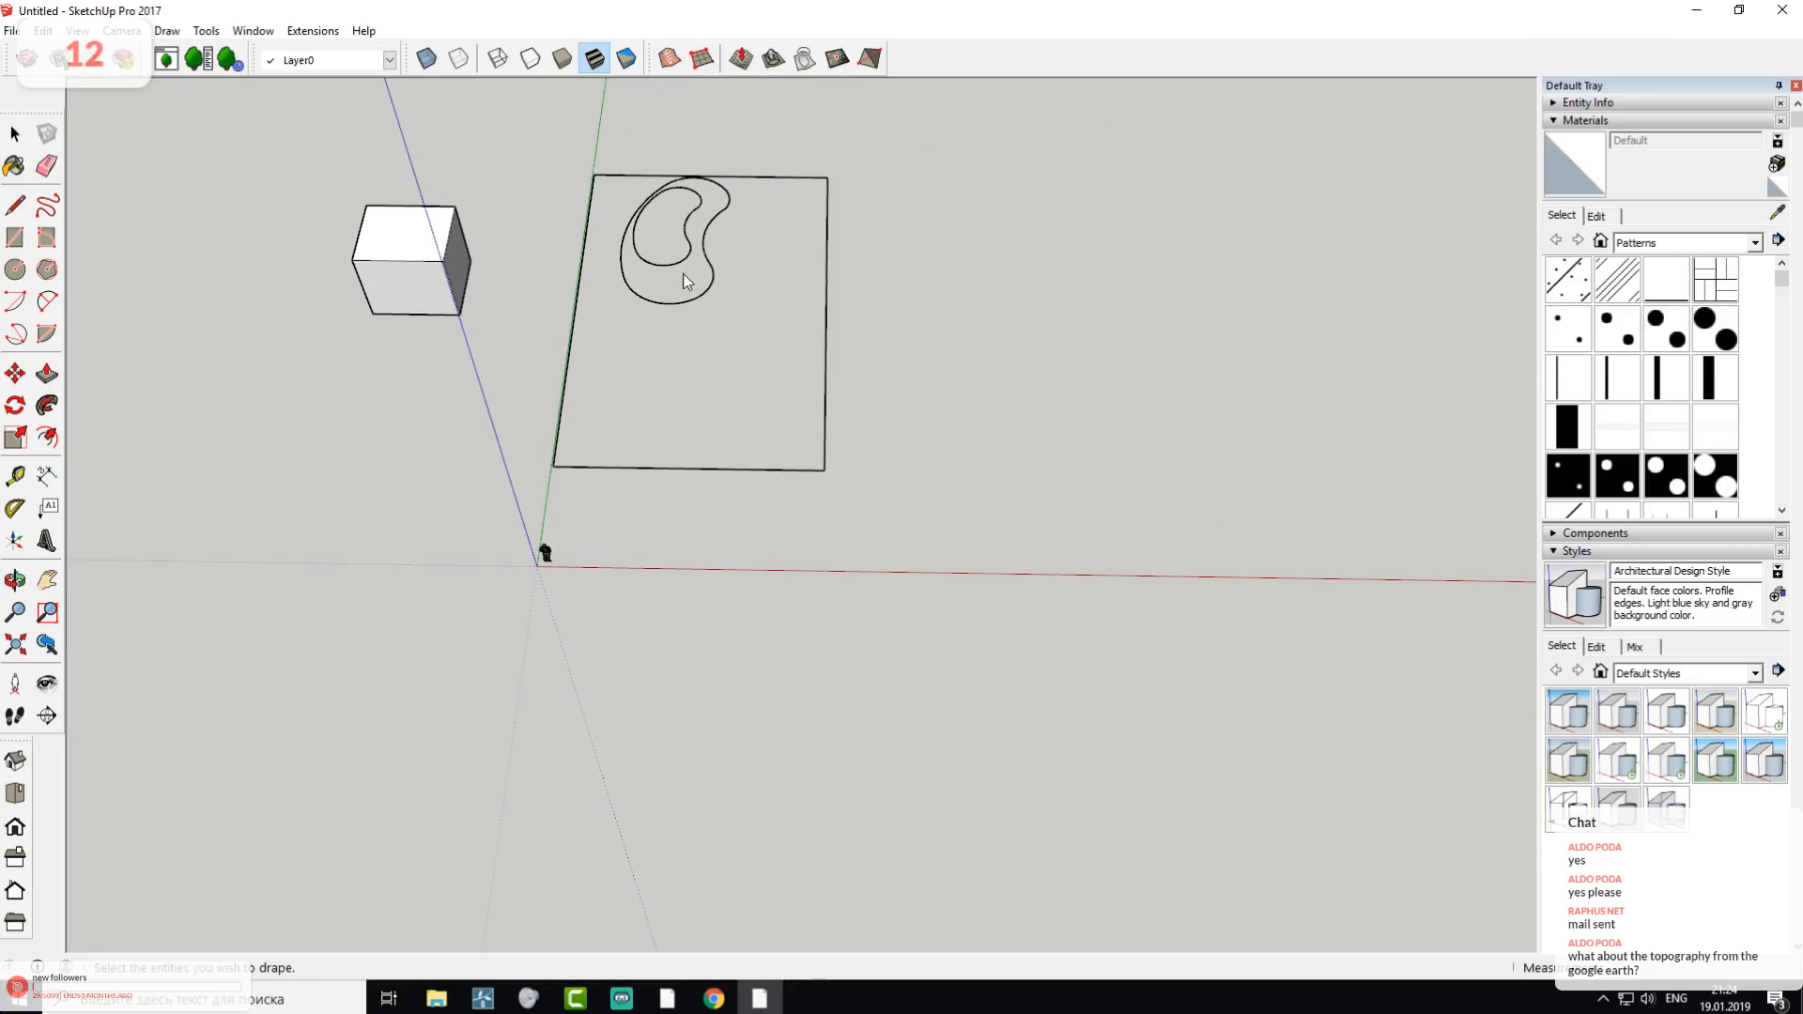
click(15, 133)
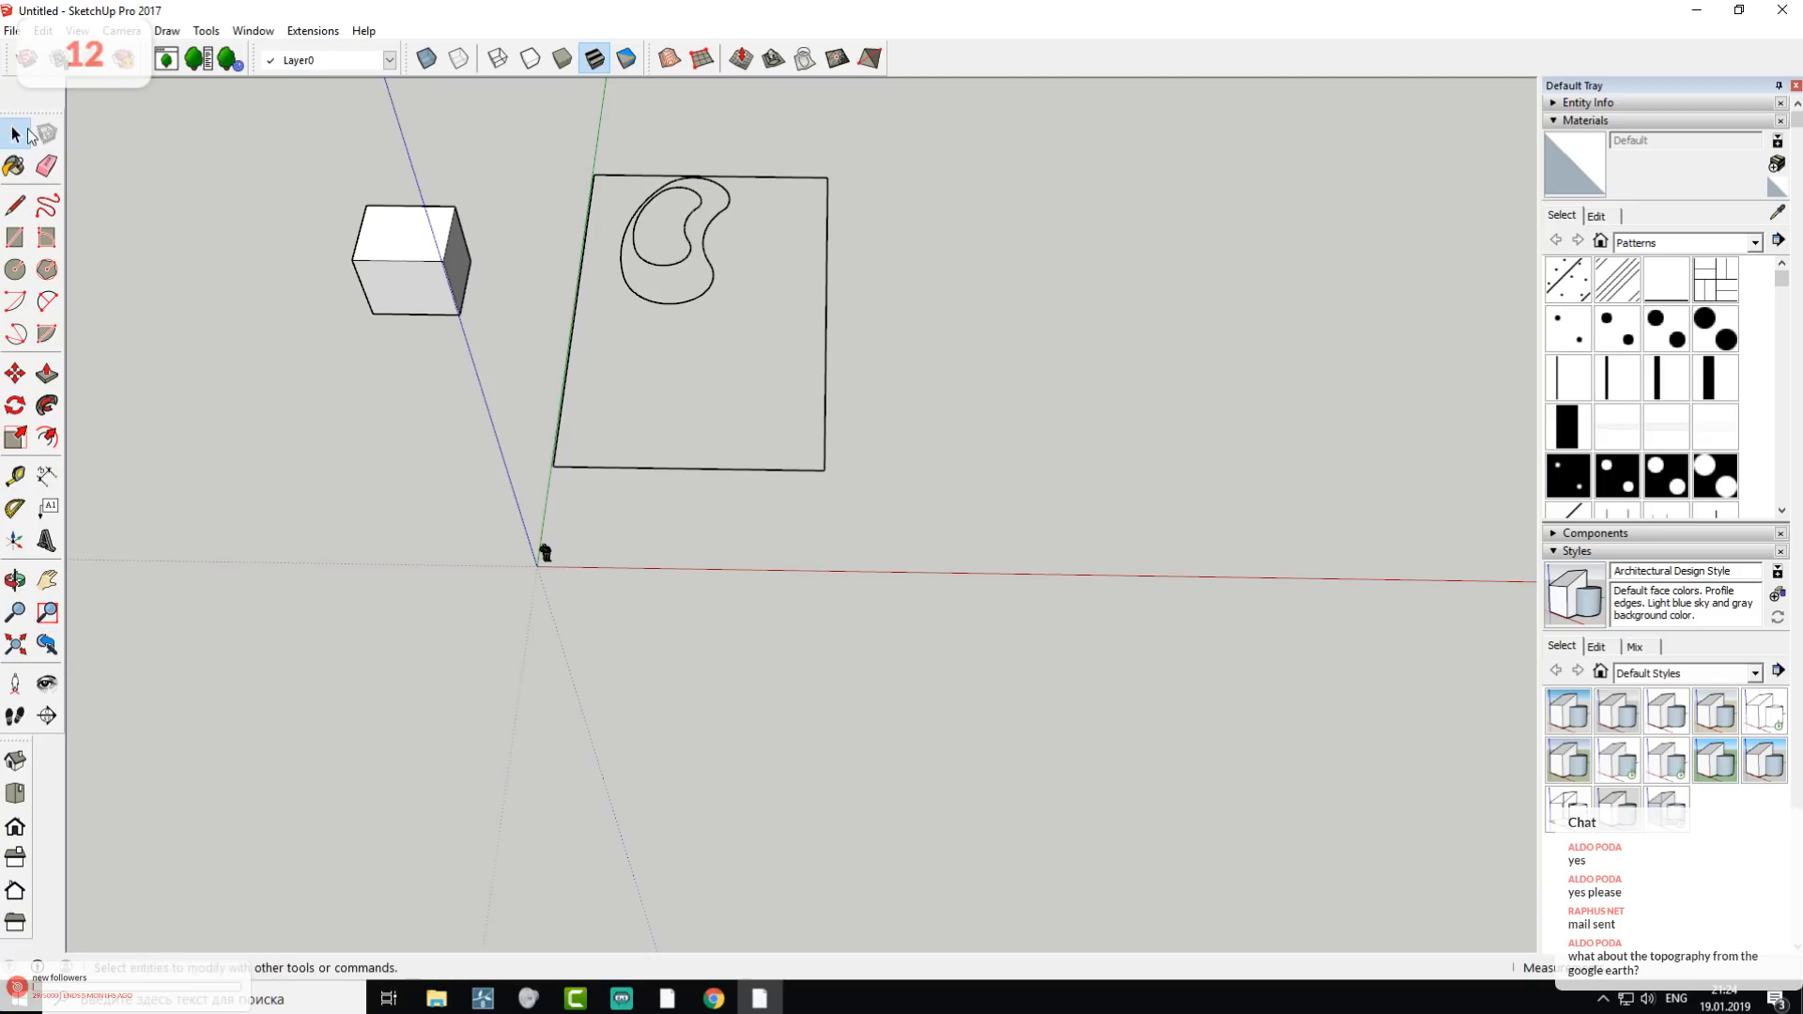
drag(536, 125, 994, 505)
click(669, 58)
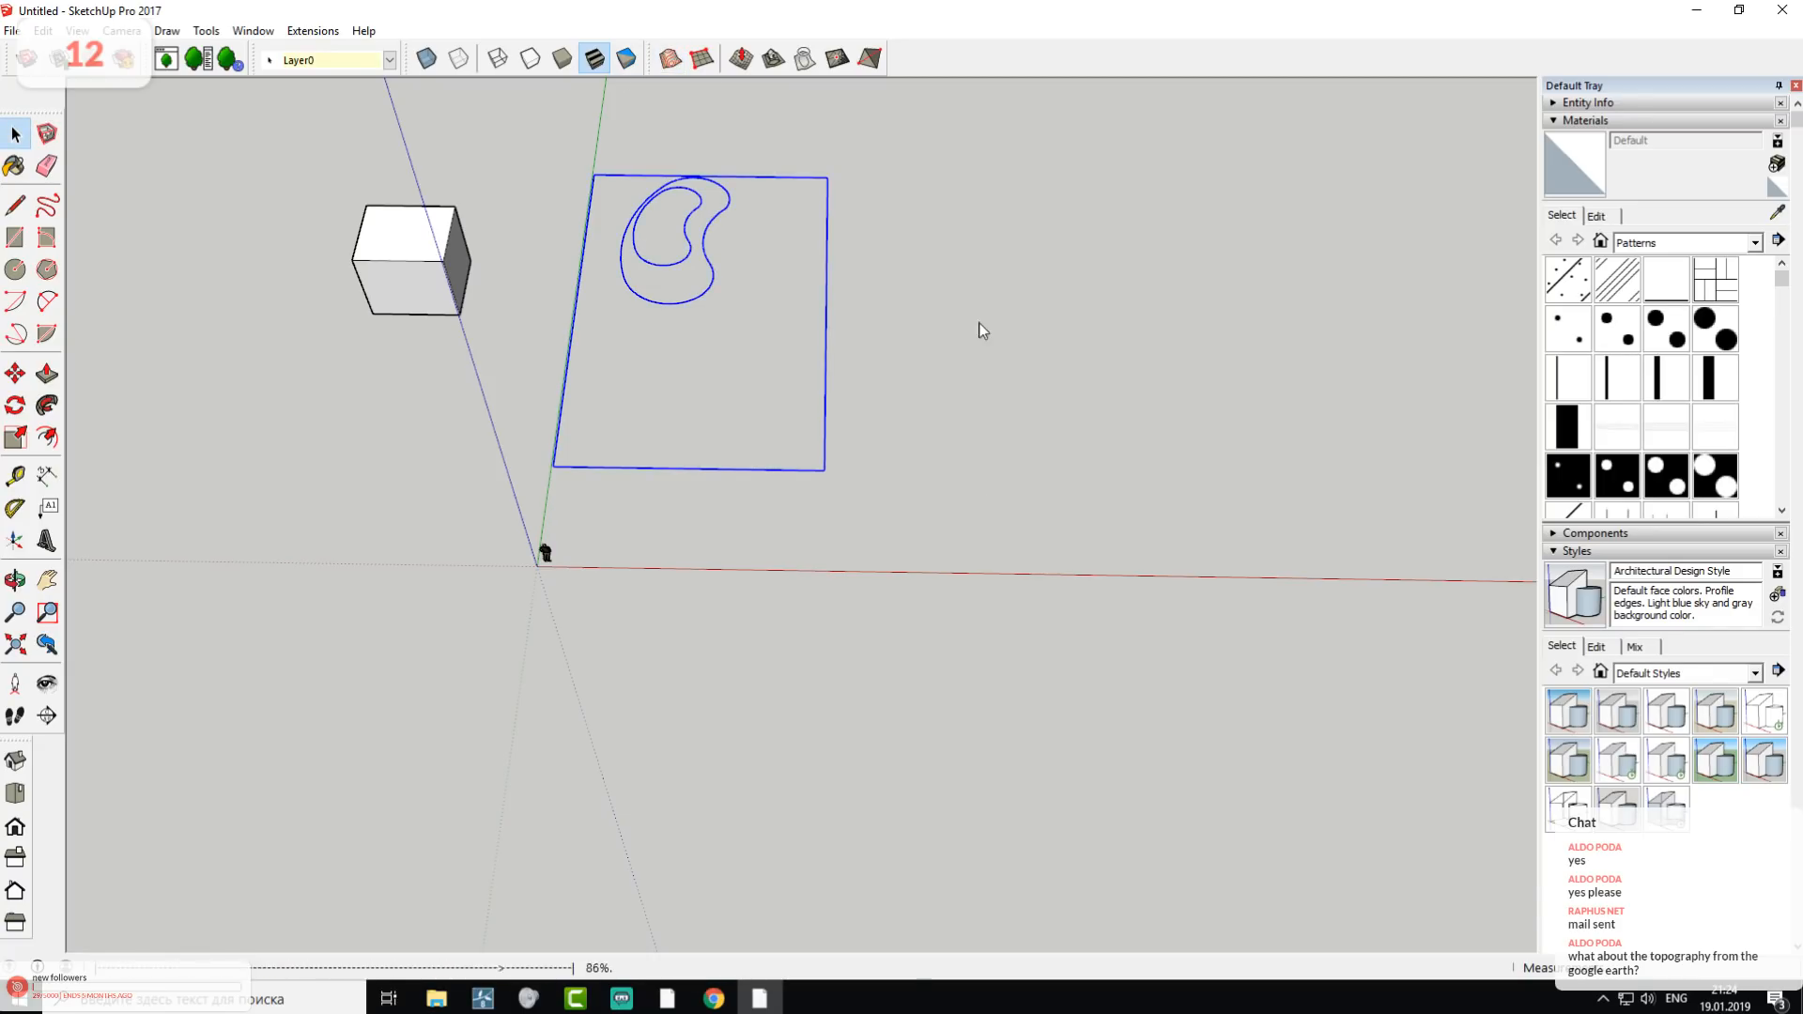
middle_drag(1111, 533, 437, 159)
scroll(1140, 216, up, 5)
middle_drag(852, 414, 1289, 512)
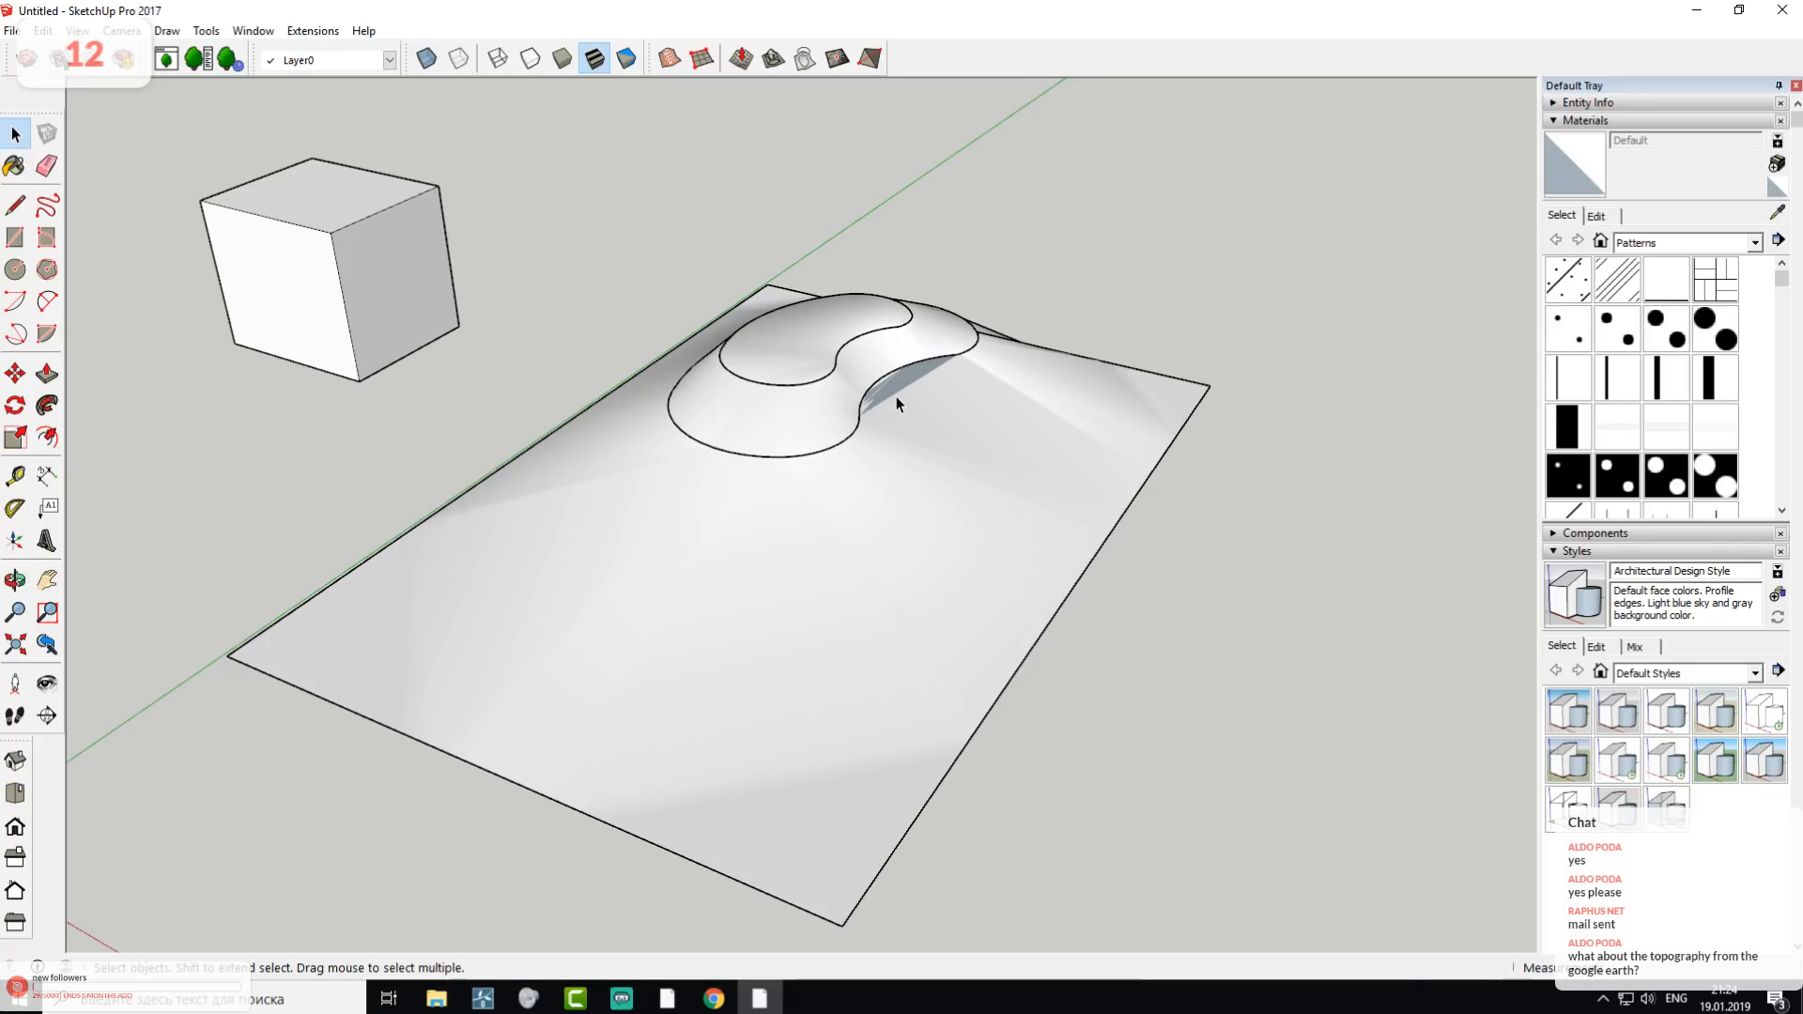
- Examine the terrain from several sides, including the faces at the contour's concave side inside the terrain group
middle_drag(573, 543, 718, 492)
middle_drag(900, 513, 813, 567)
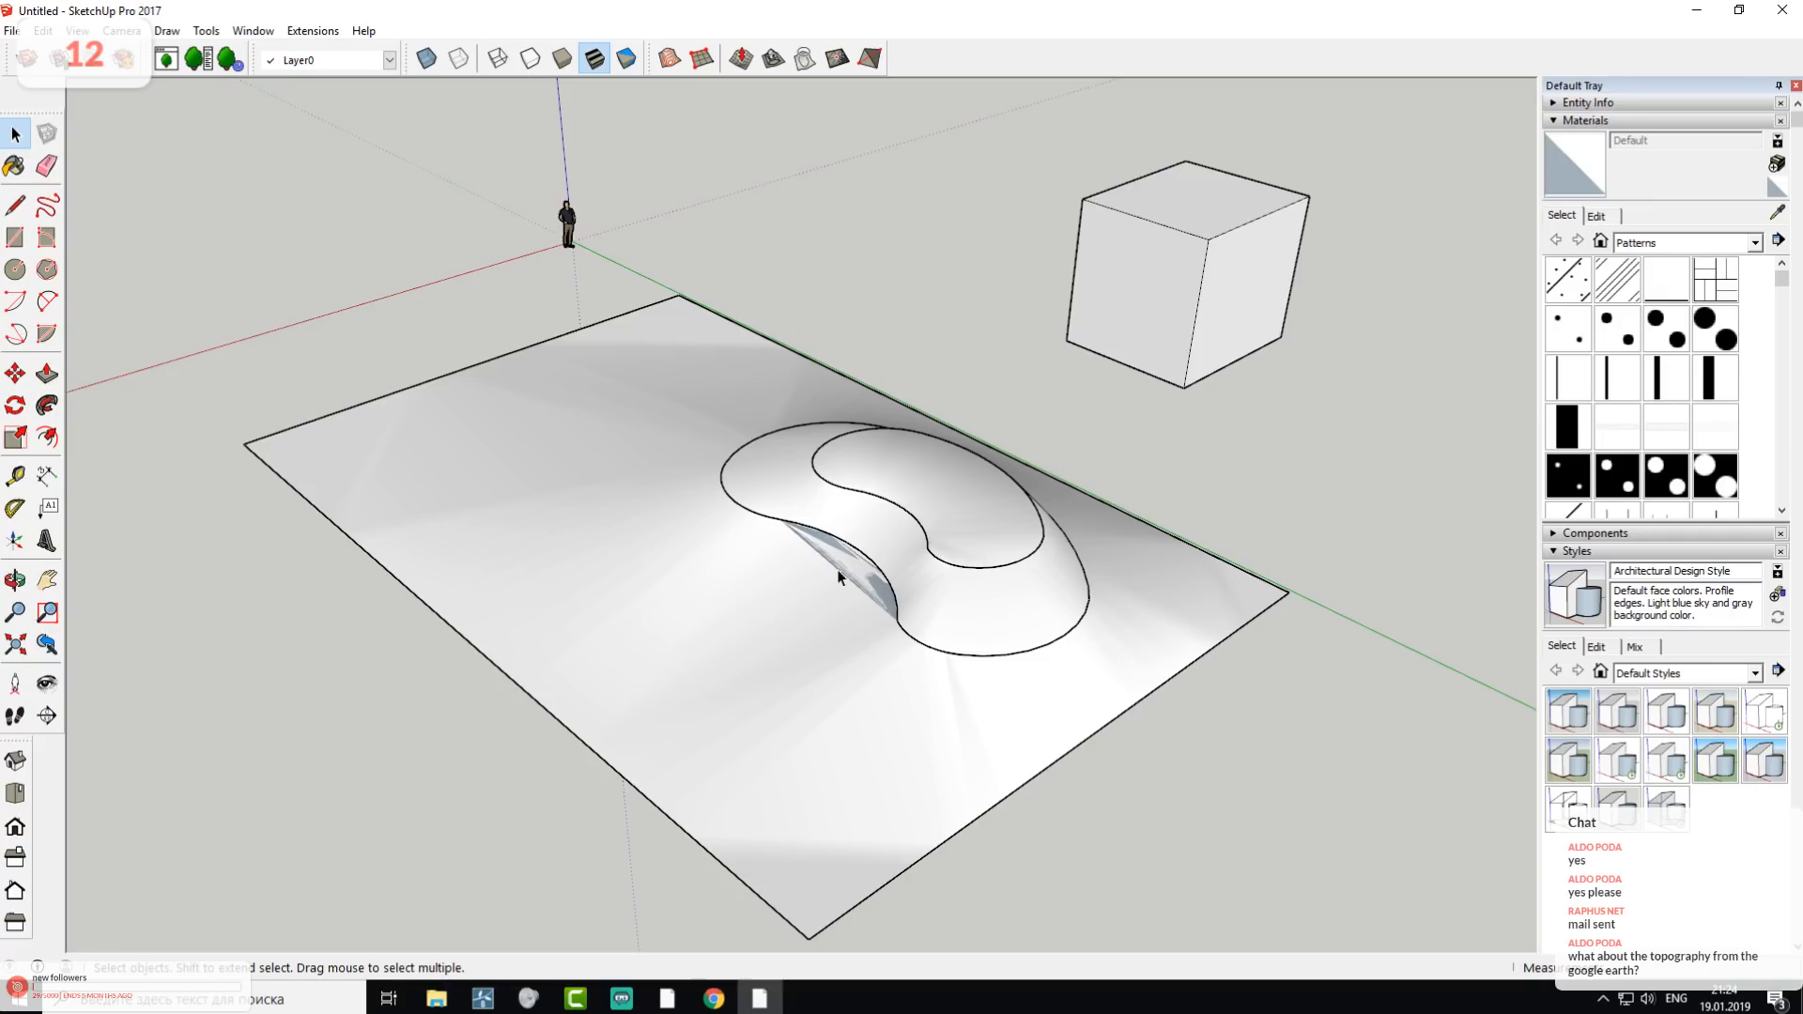
click(865, 584)
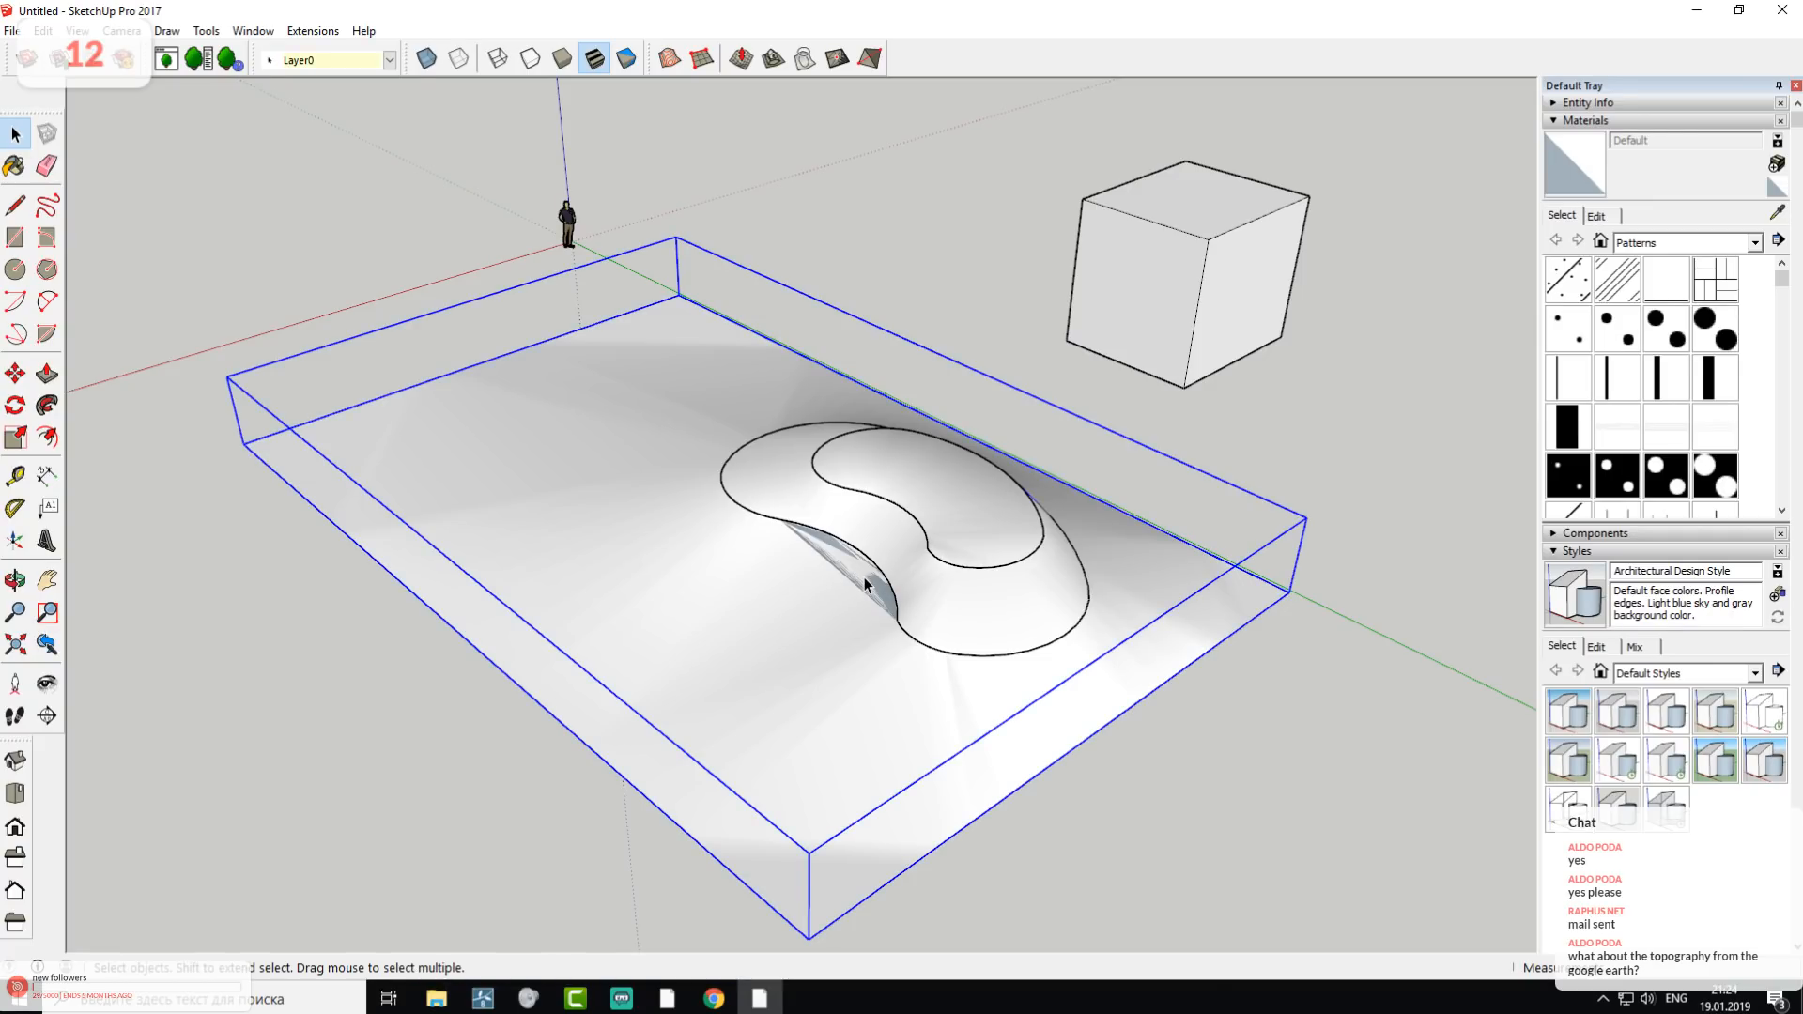
double_click(865, 585)
click(849, 580)
middle_drag(932, 655, 883, 447)
click(1159, 304)
middle_drag(1059, 273, 616, 650)
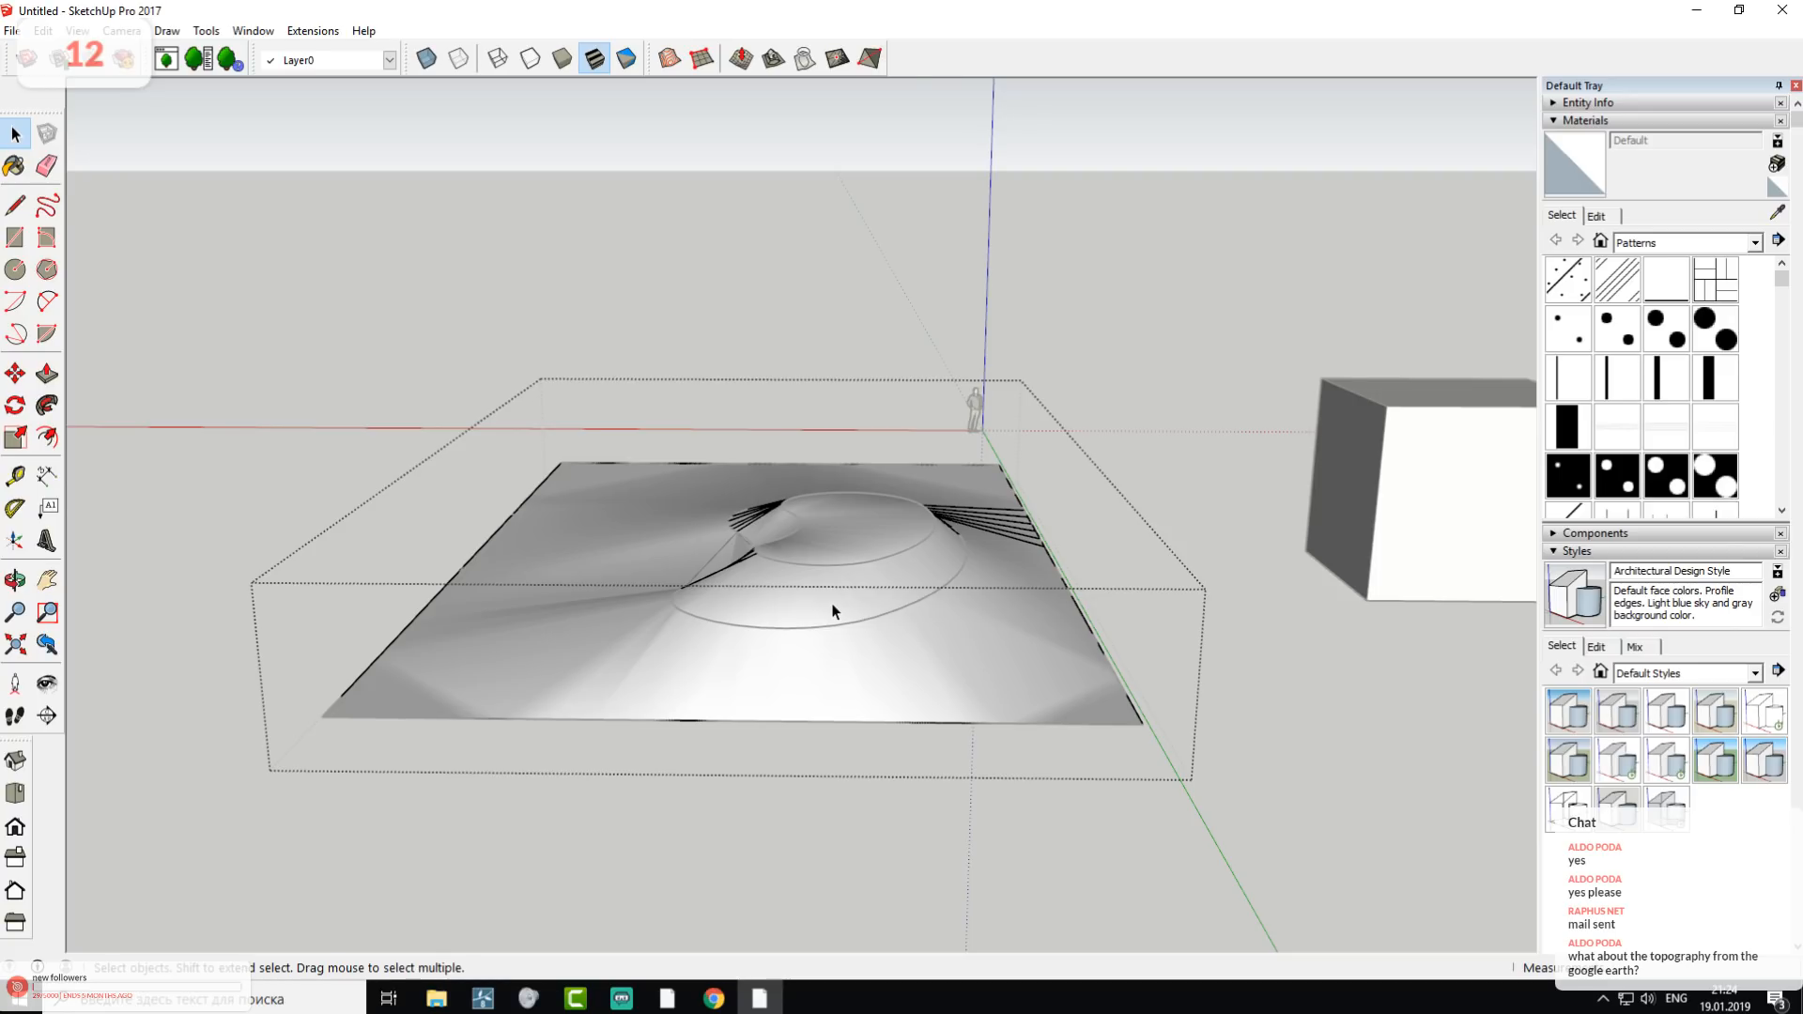
click(740, 240)
scroll(628, 323, down, 4)
middle_drag(627, 323, 1512, 489)
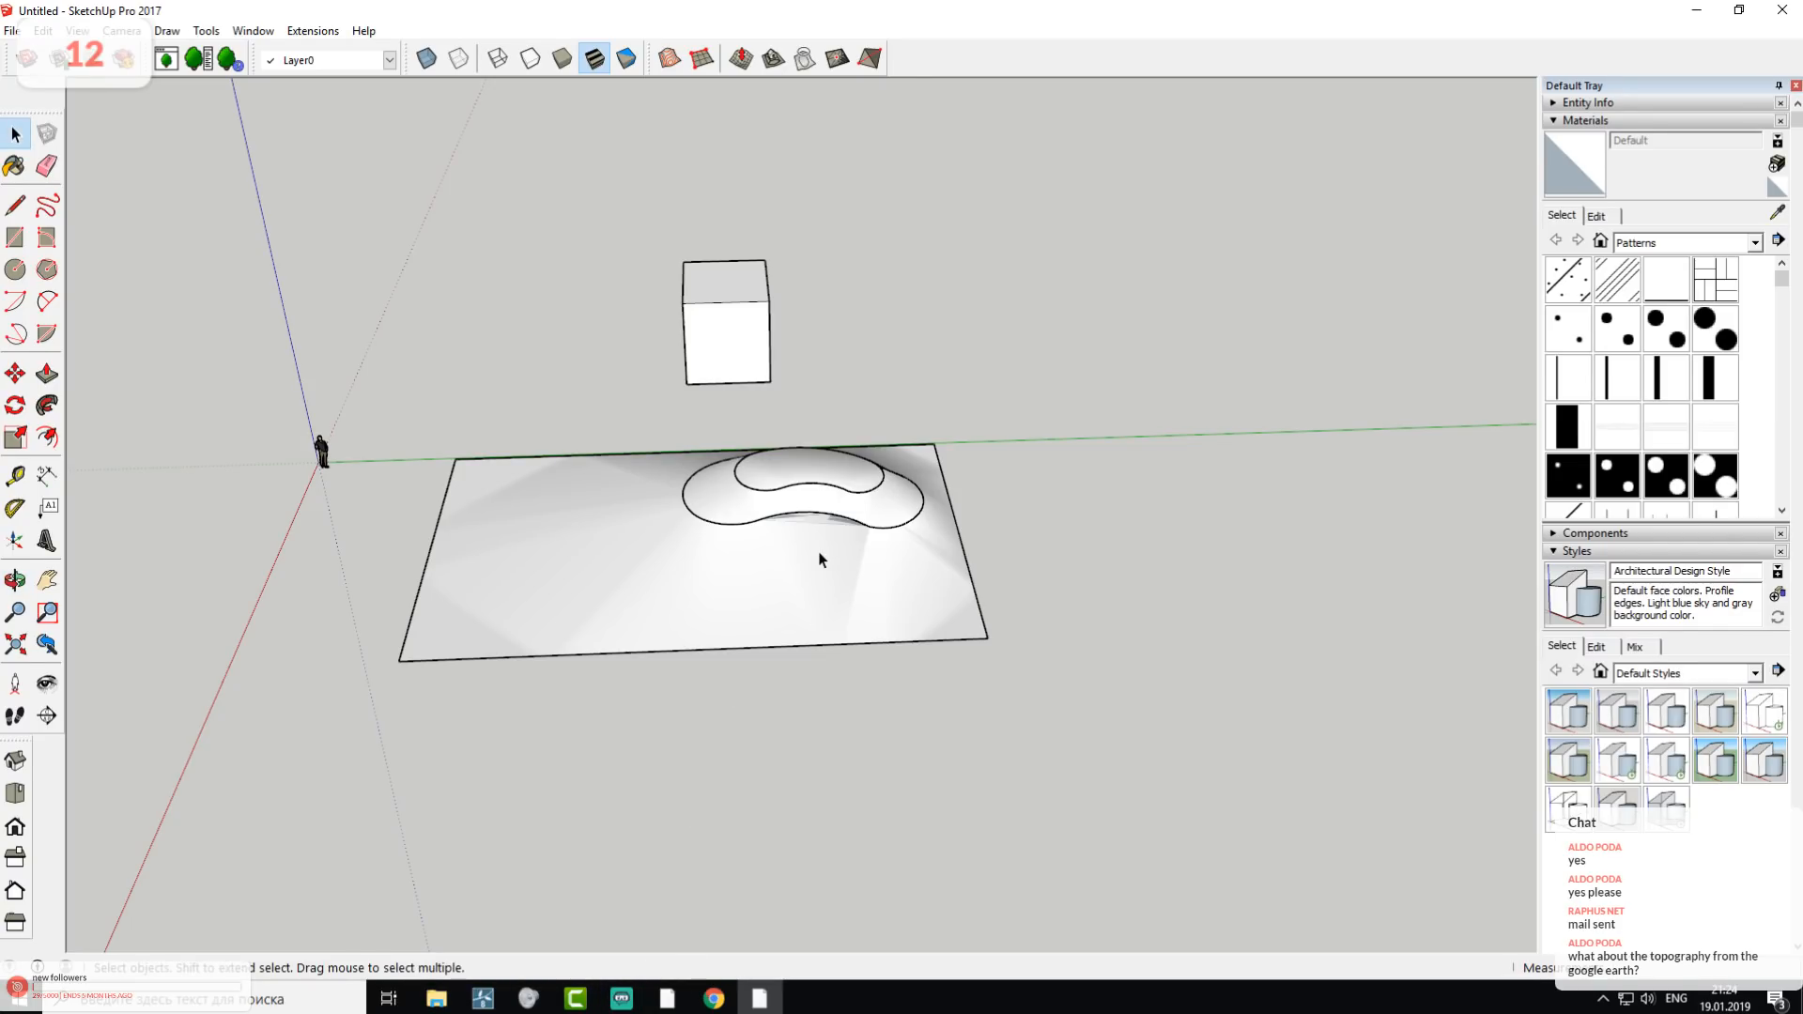
middle_drag(696, 645, 288, 434)
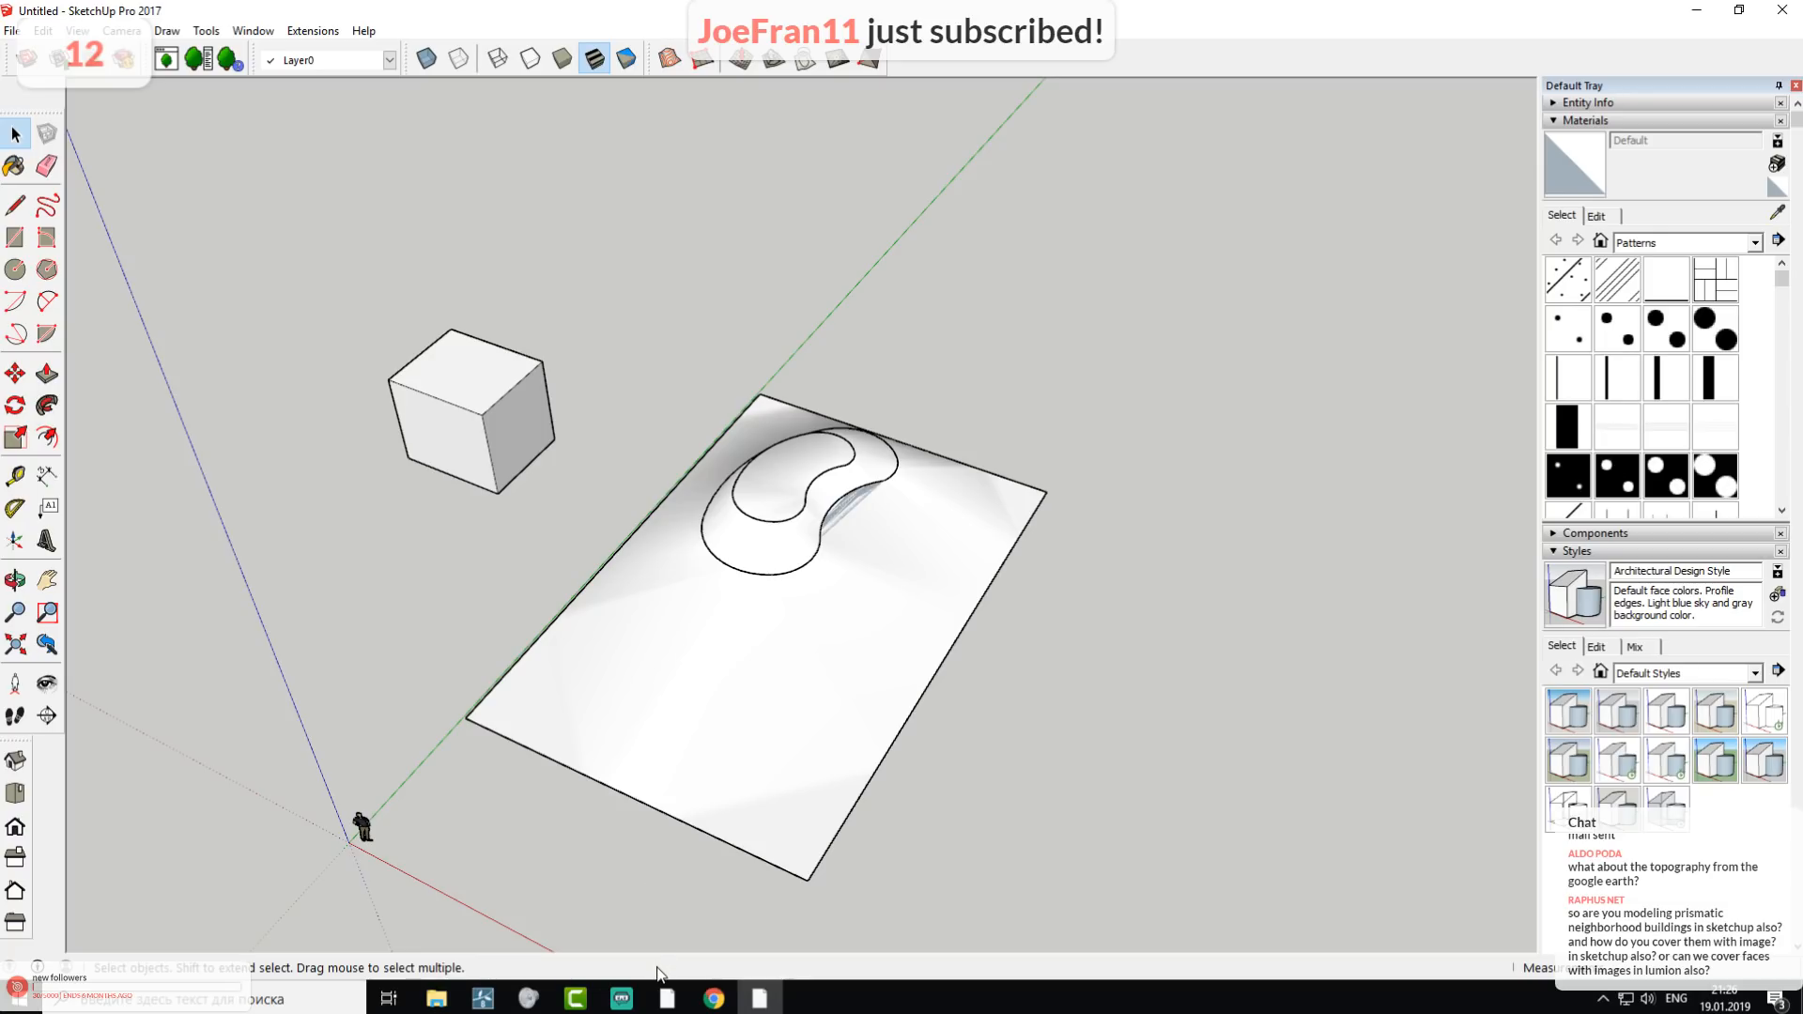
- Switch to Revit to view the toposurface in 3D and return to the SketchUp terrain
click(667, 998)
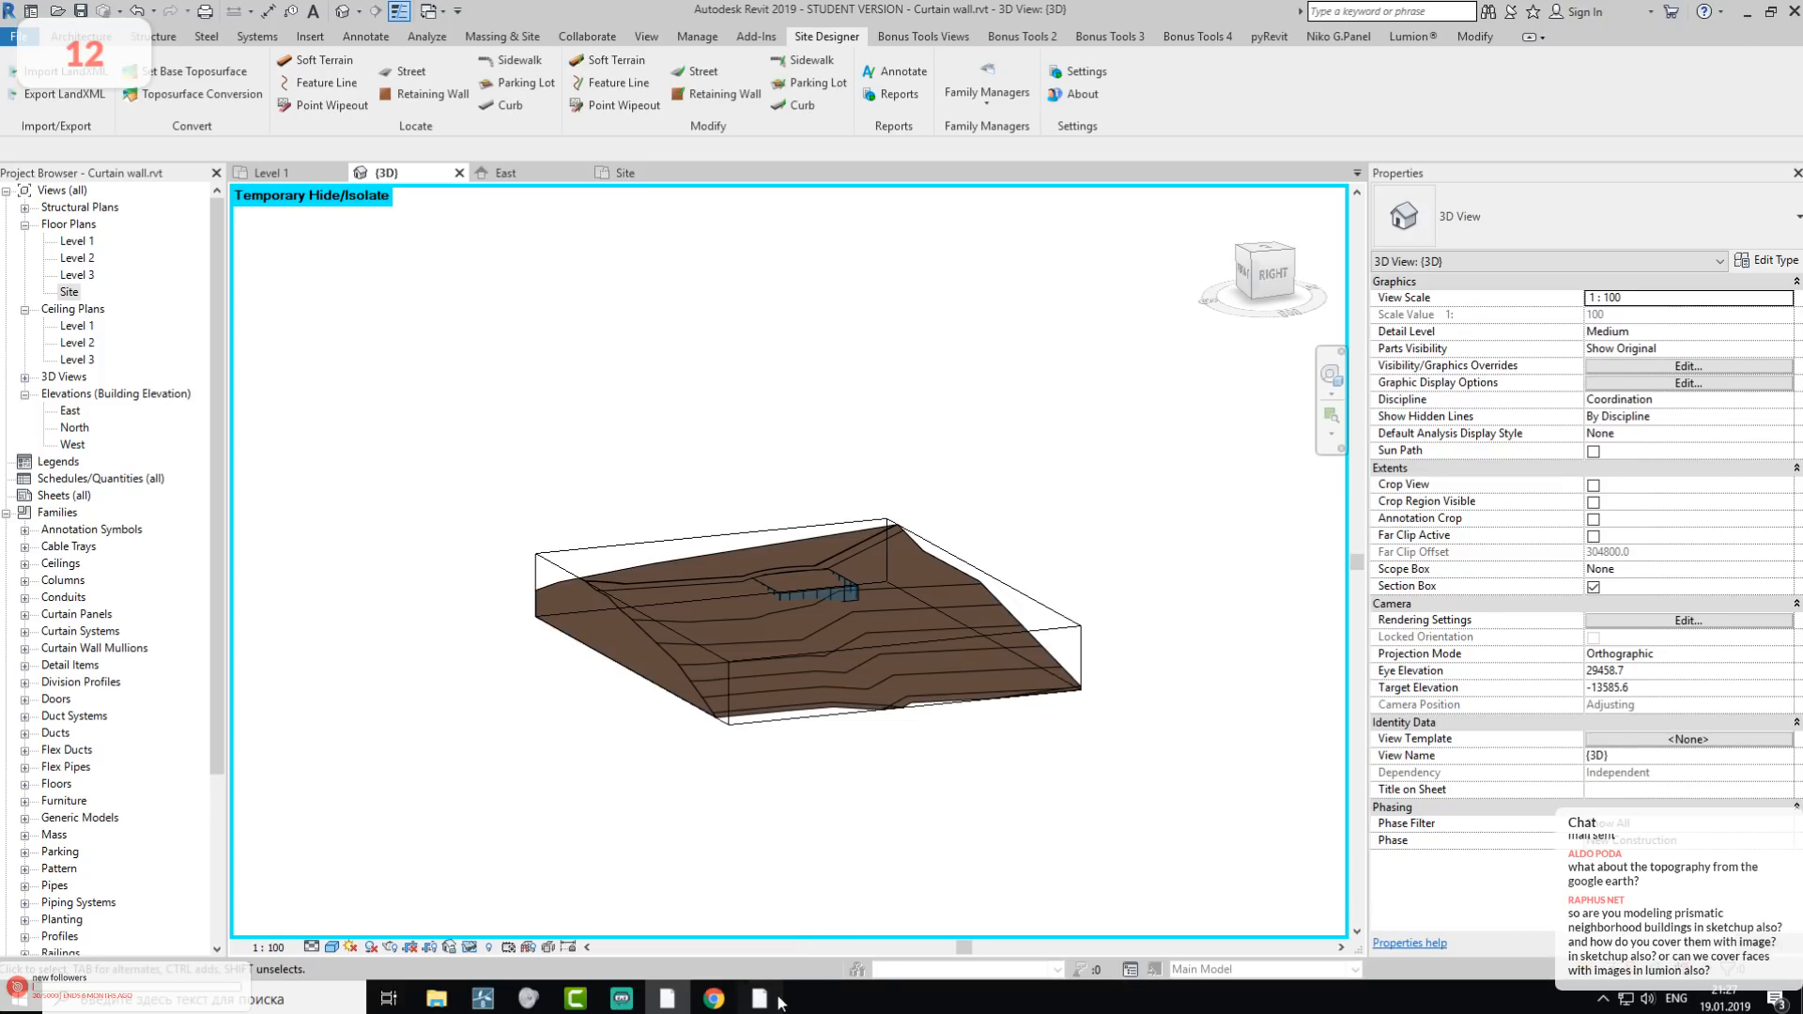
click(777, 1000)
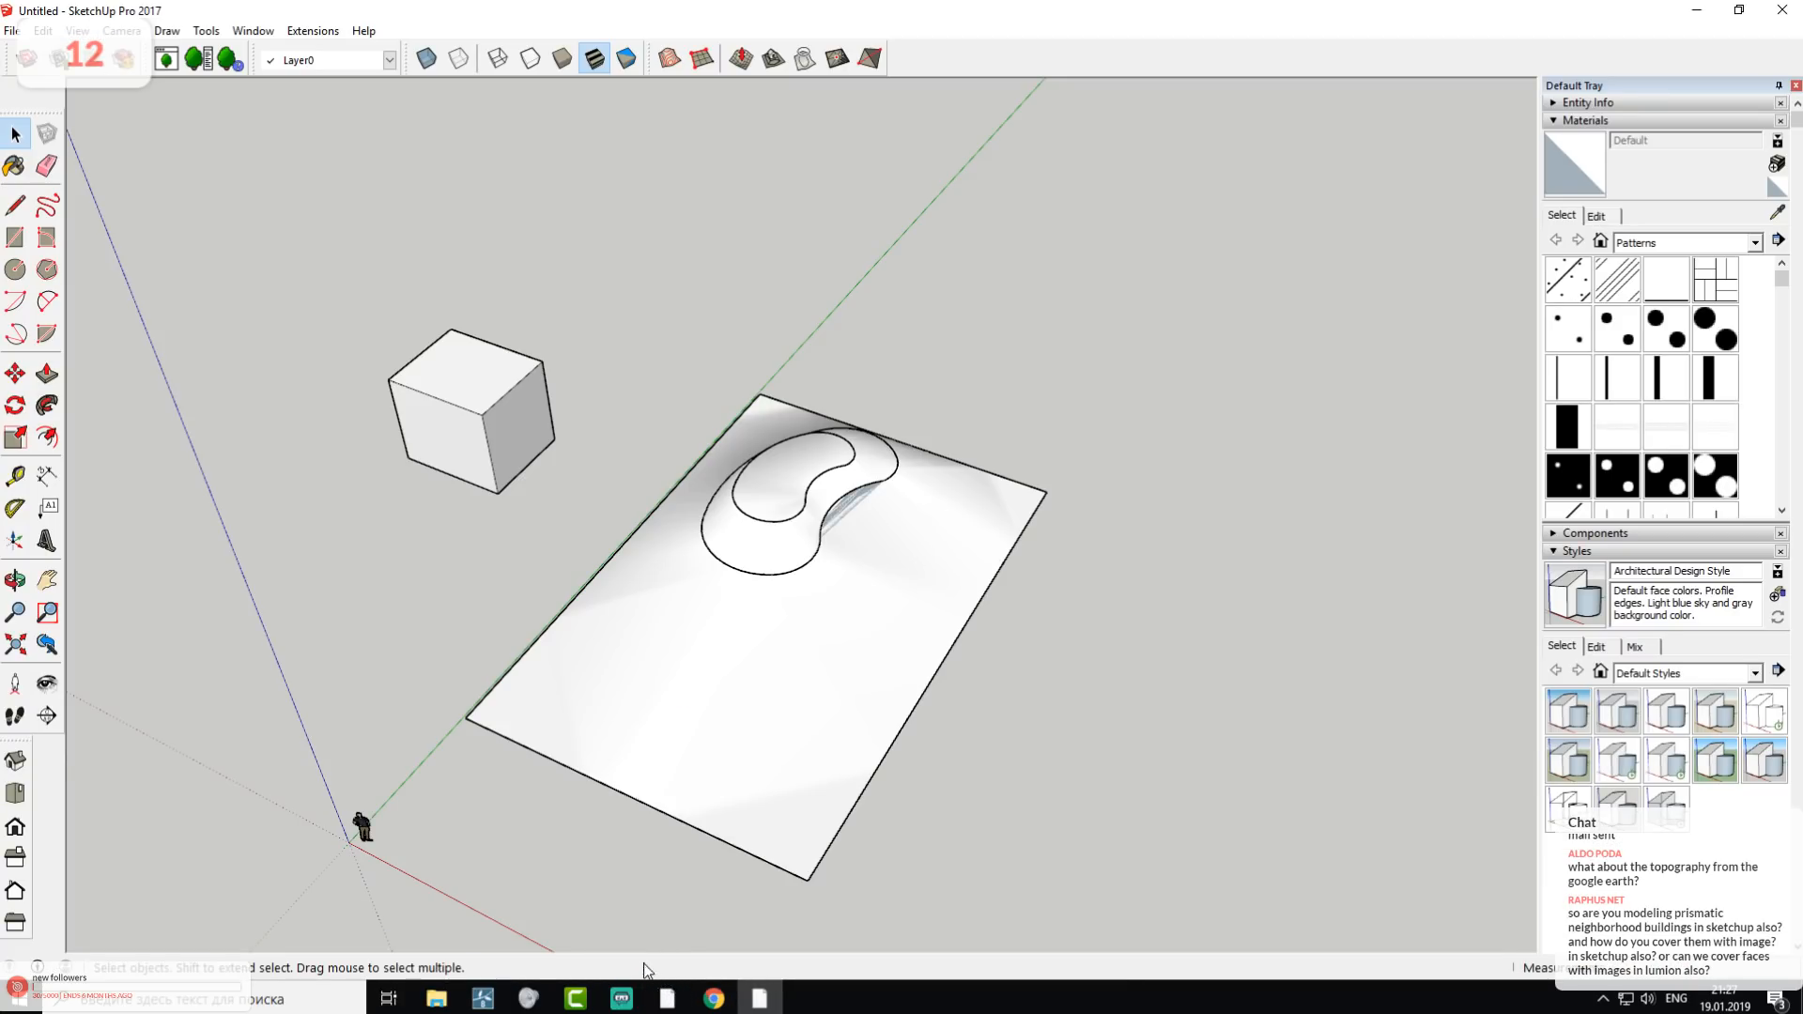
- Switch to Lumion, dismiss the completed Photo - 13 rendering and open Photo Set 1
click(482, 998)
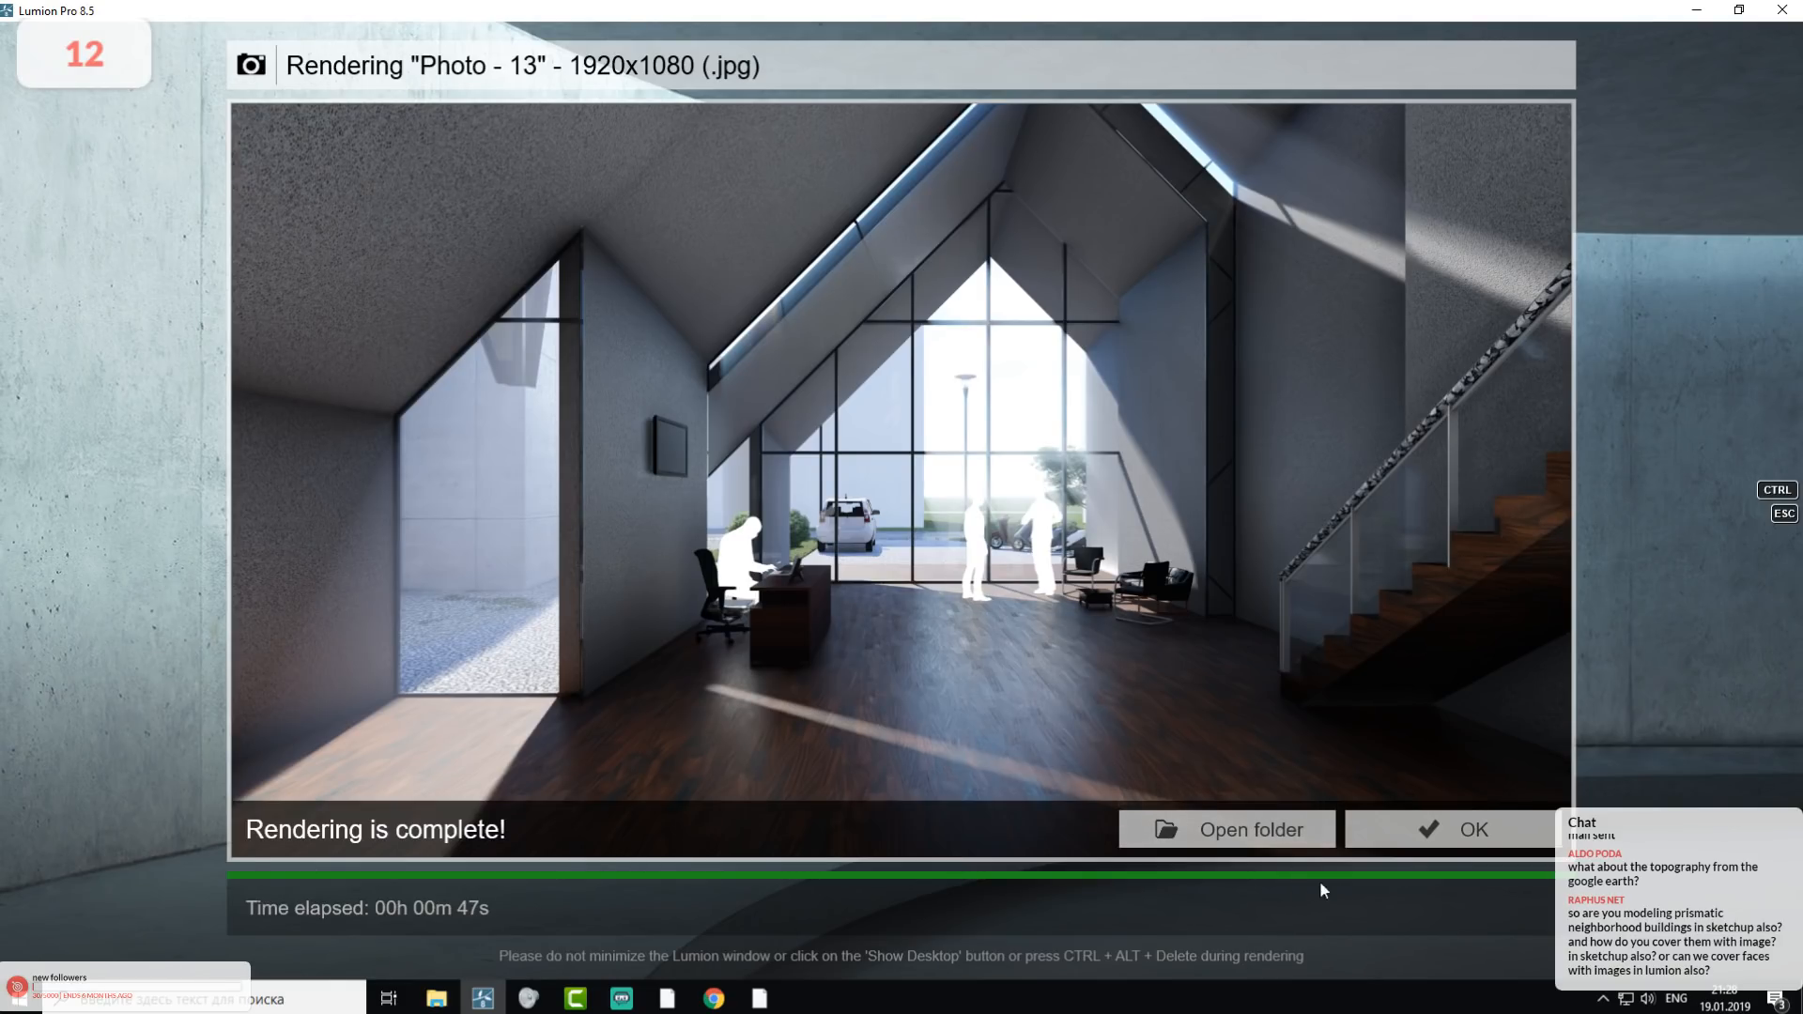
click(1424, 823)
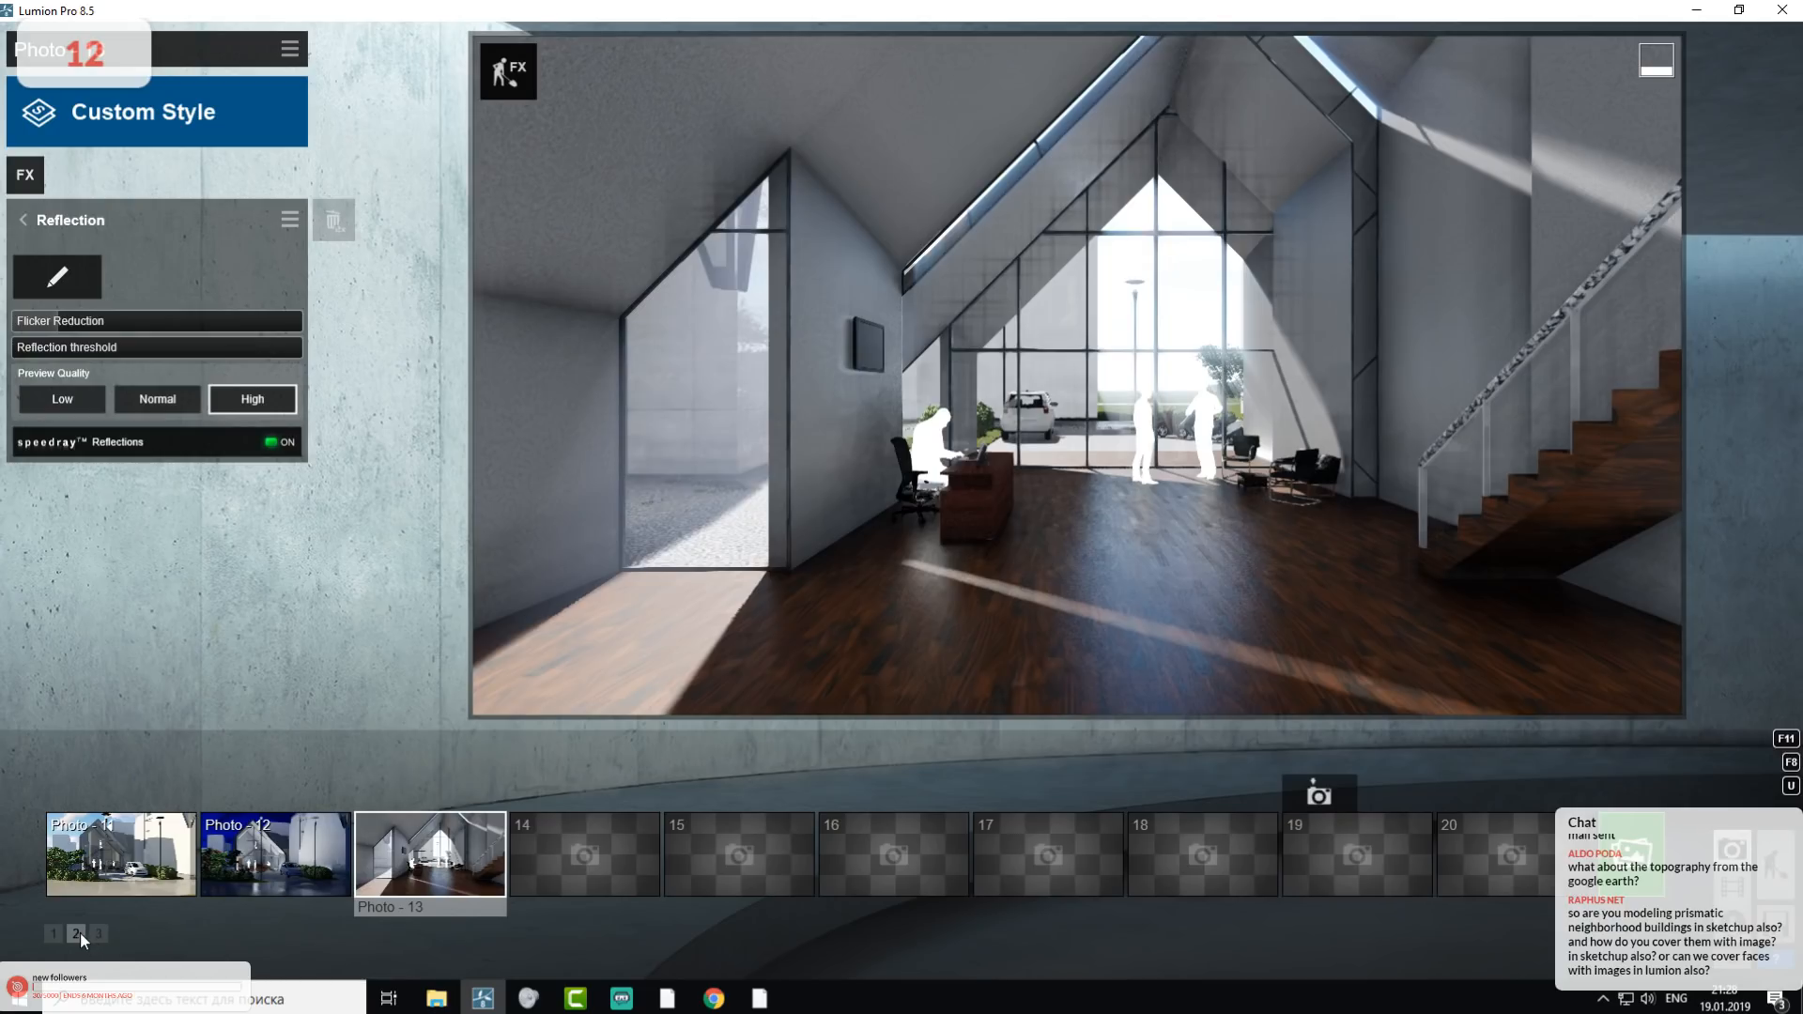
click(53, 932)
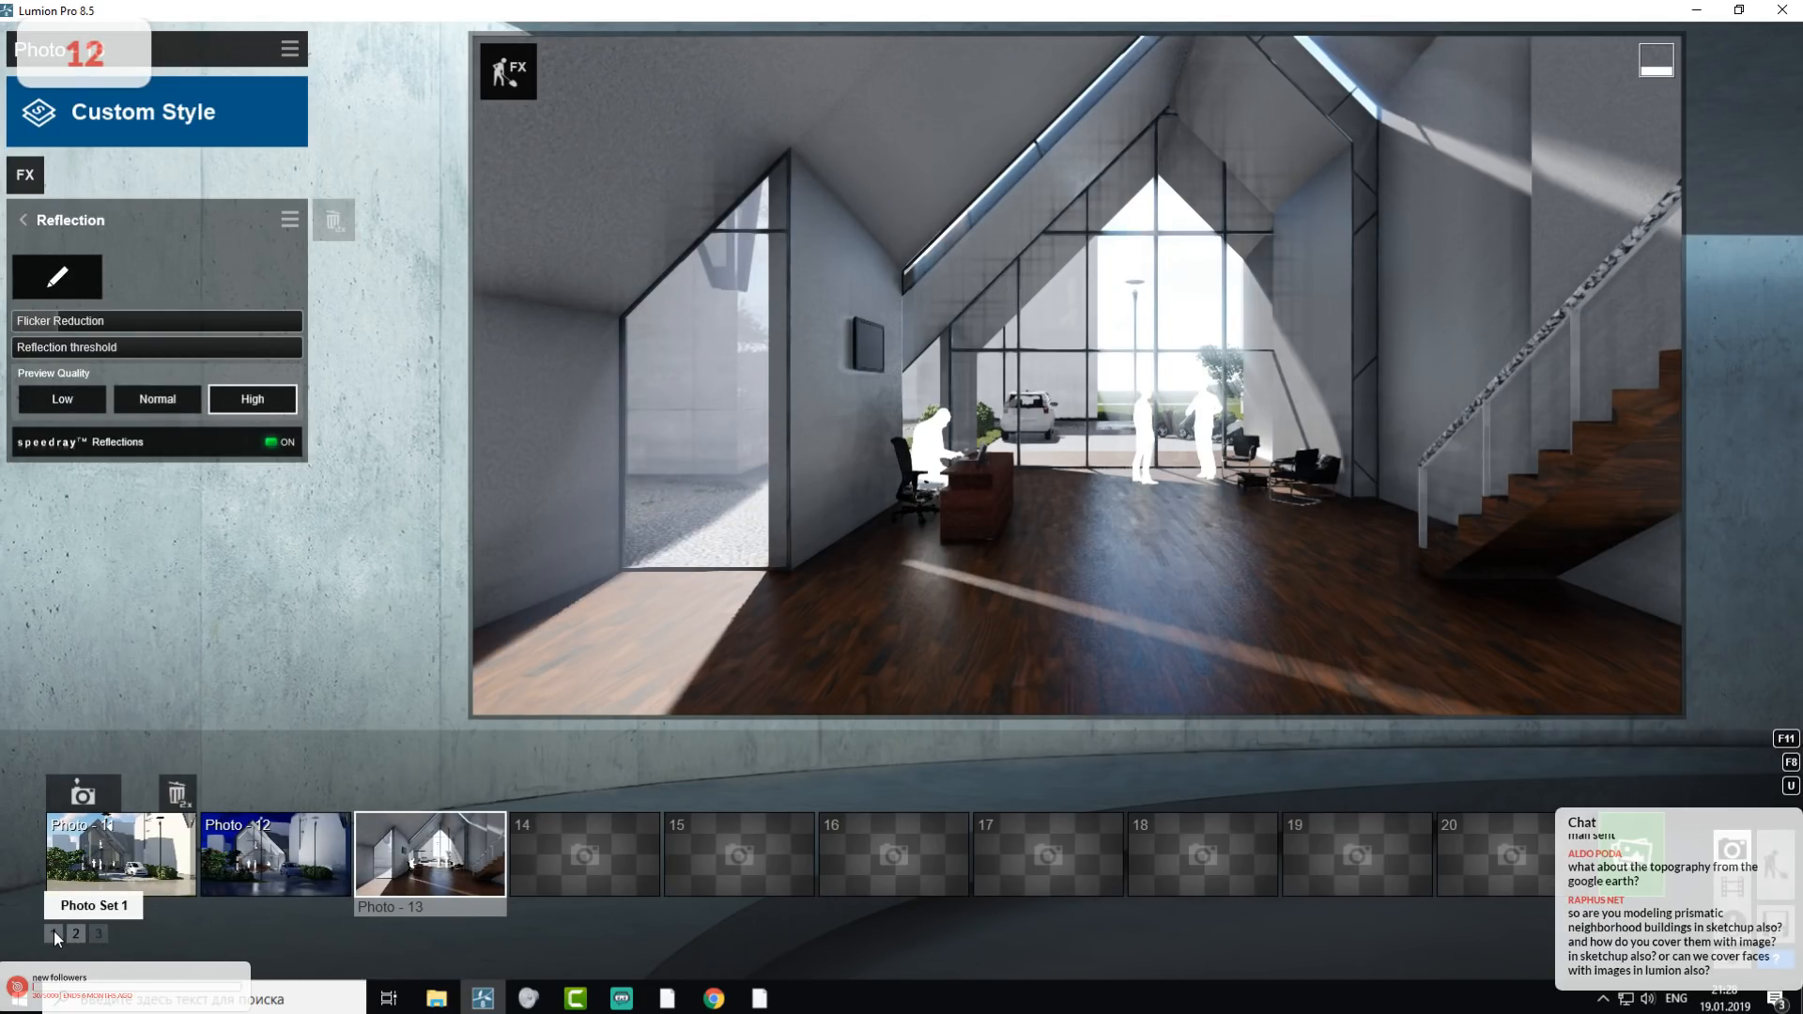